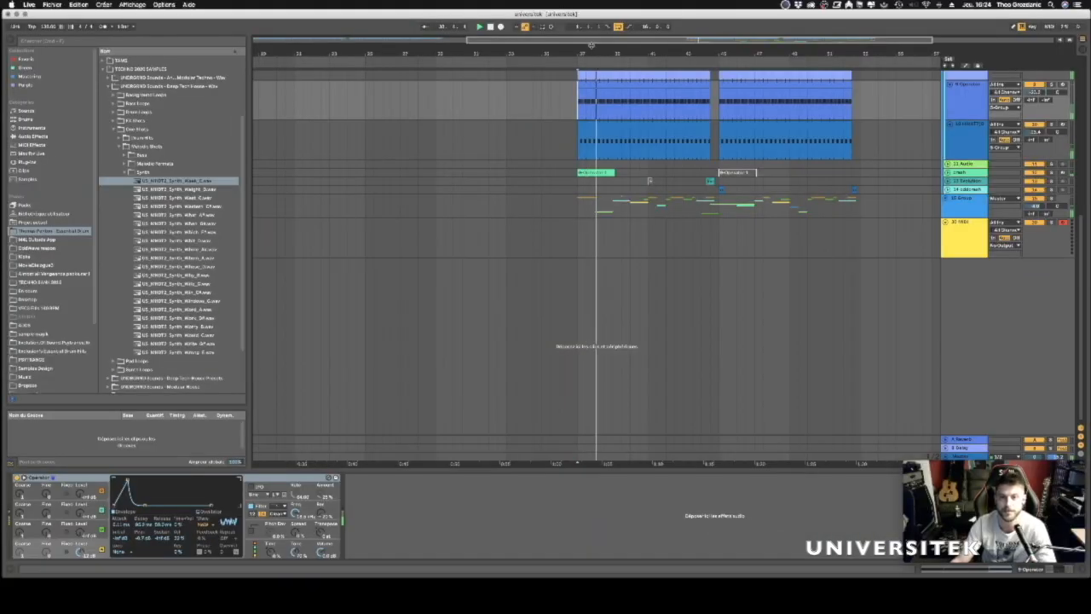
Unfold the 15 Group track to examine its sample clips during playback, and fold it again once playback is stopped.
click(947, 198)
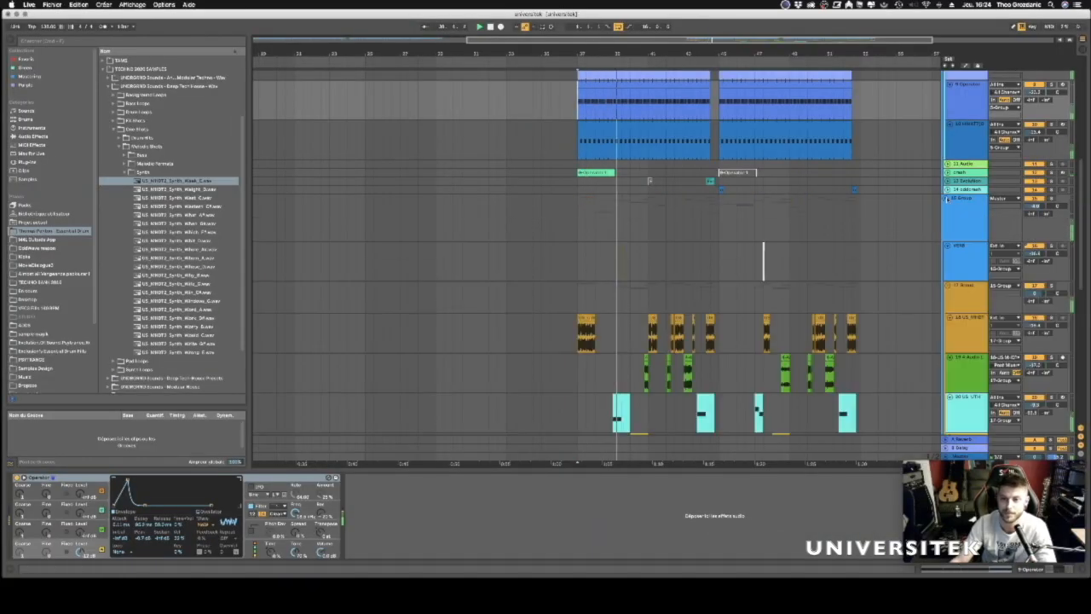
scroll(816, 168, down, 10)
scroll(759, 175, up, 1)
drag(753, 51, 681, 47)
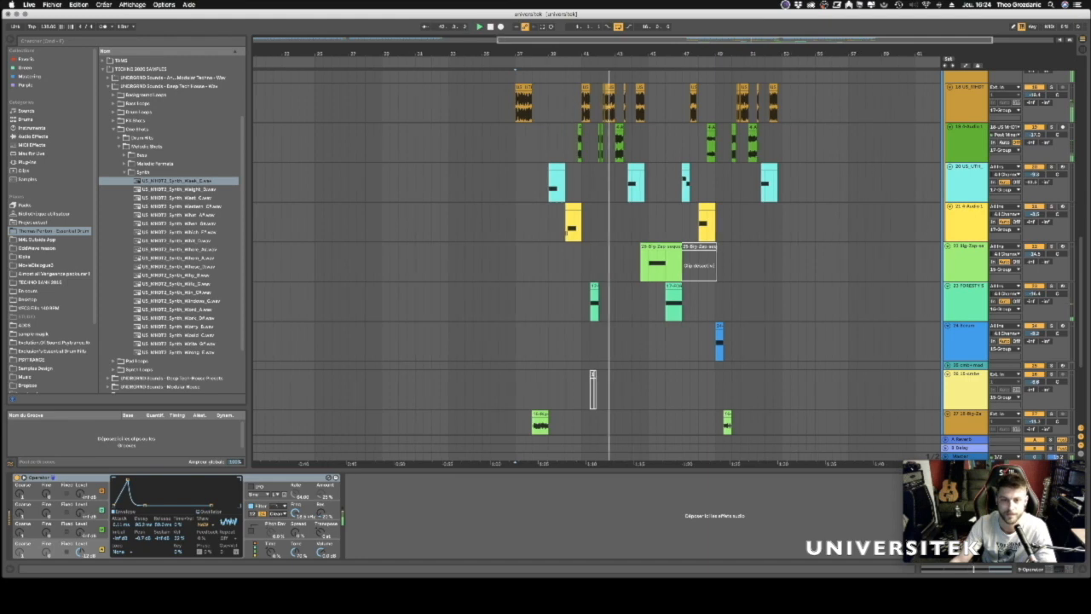
scroll(688, 117, up, 4)
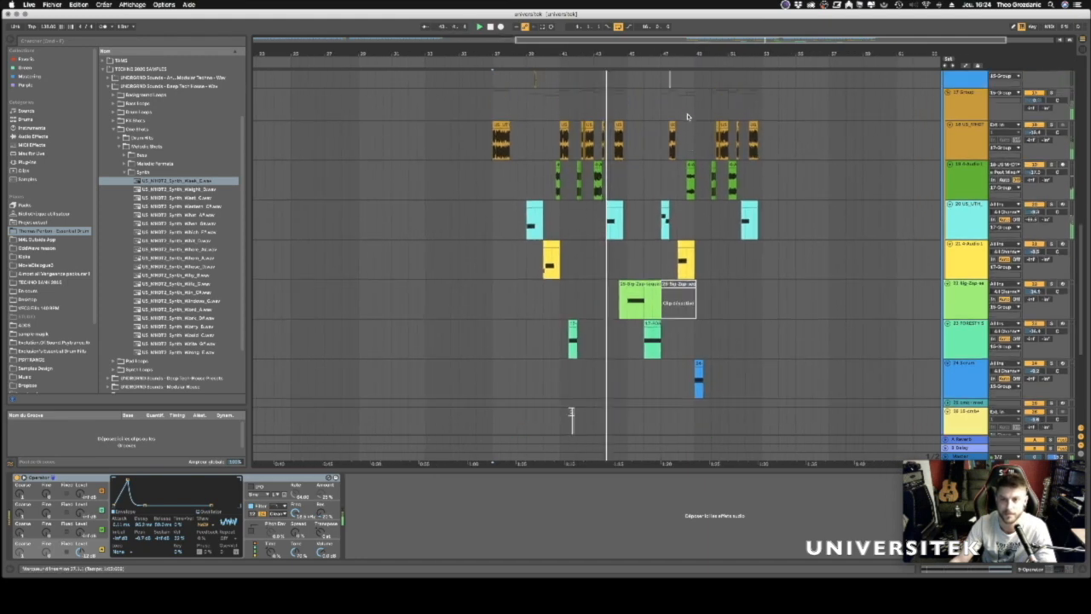
scroll(688, 116, down, 3)
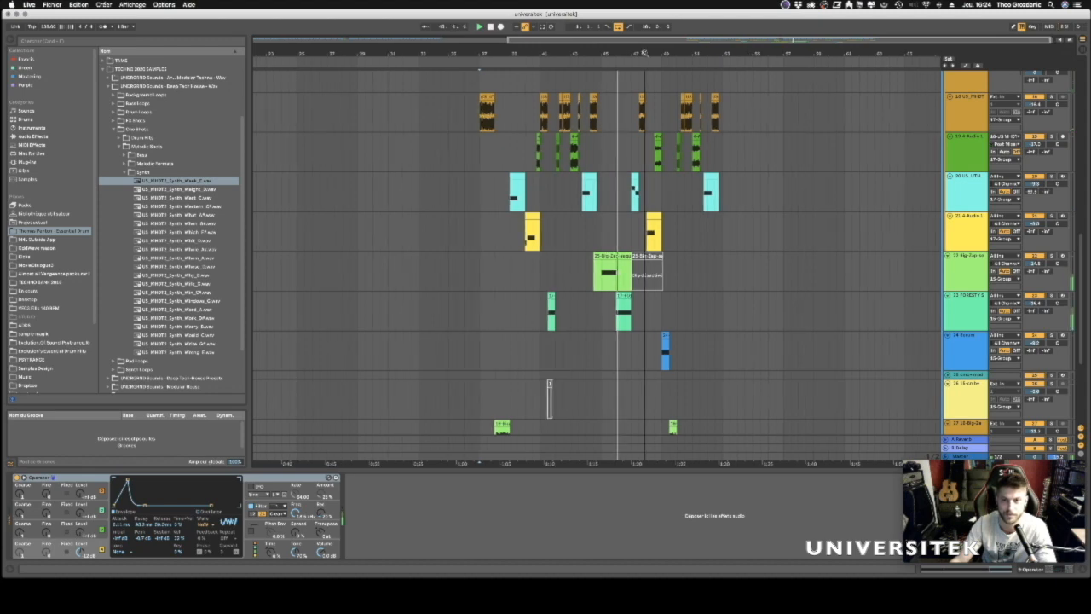
drag(643, 53, 738, 37)
scroll(774, 162, up, 4)
scroll(774, 162, up, 4)
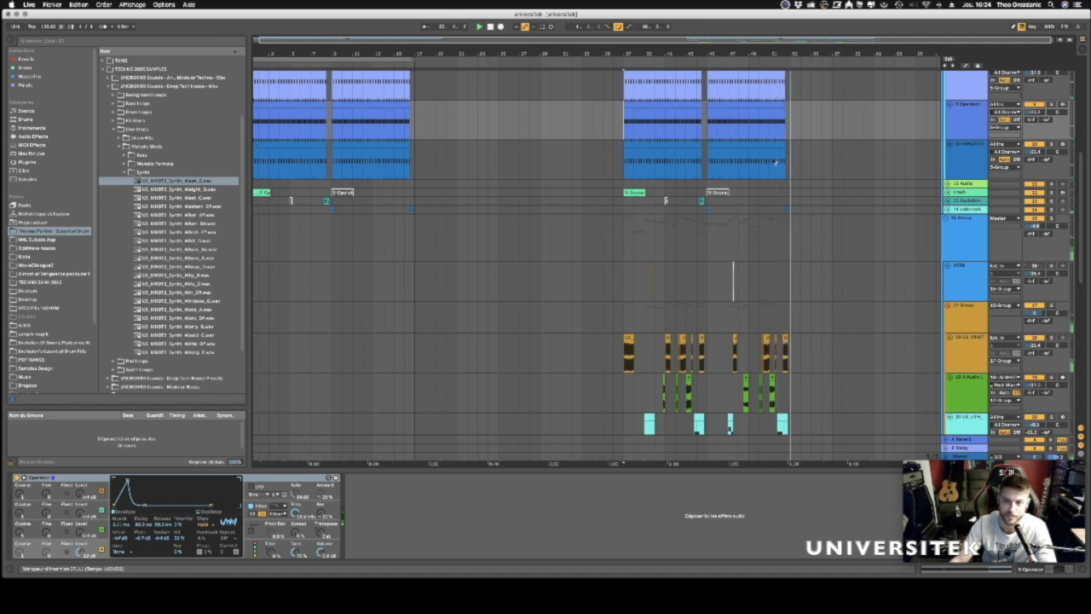
click(880, 256)
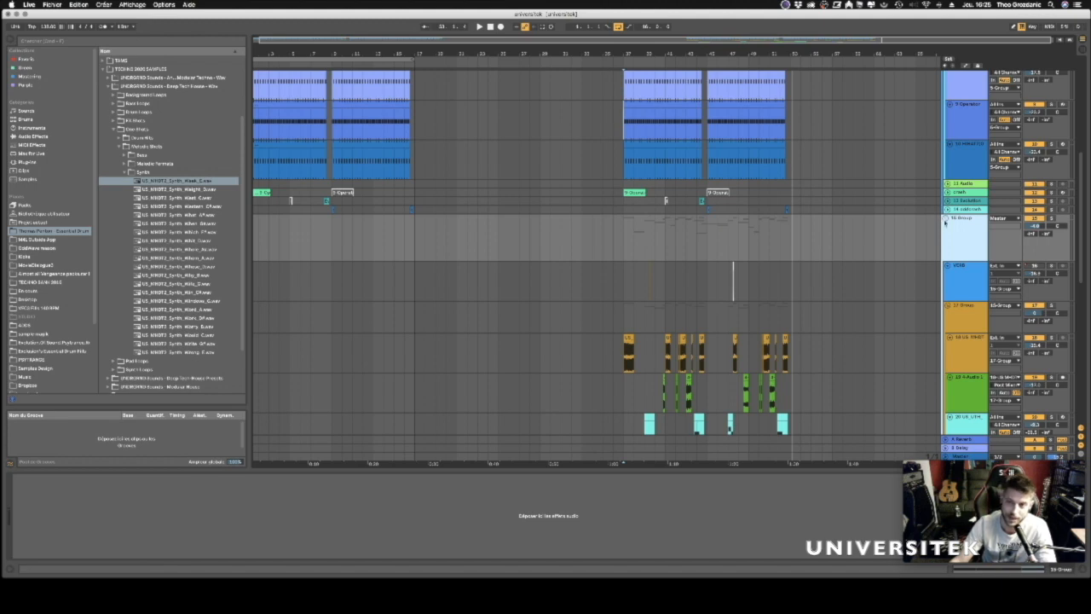
click(945, 219)
Examine the kick, bass and drum clips in the first 16 bars of the arrangement.
click(614, 130)
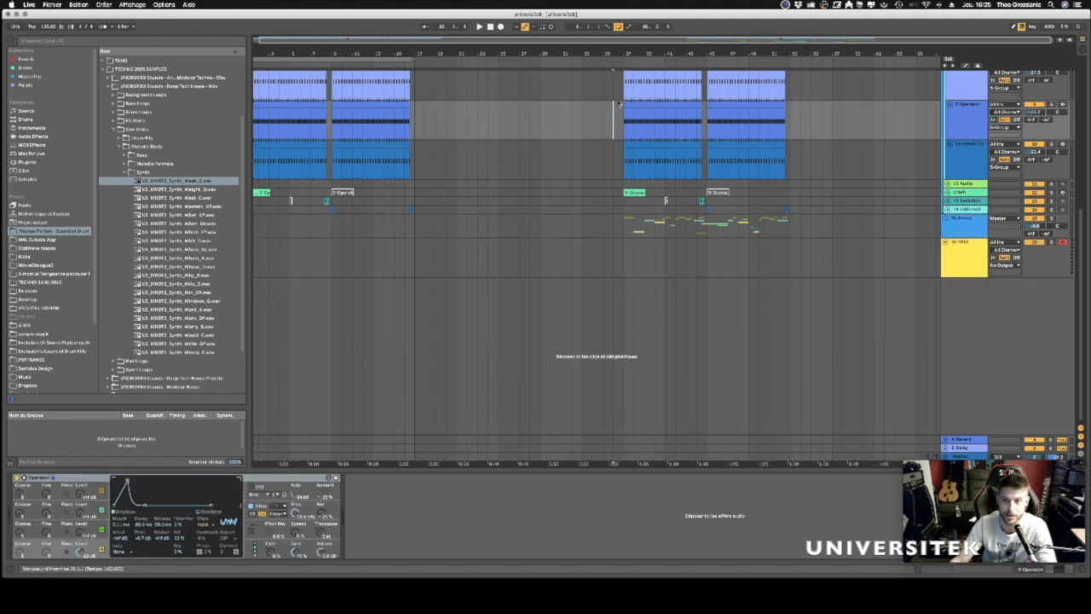
drag(682, 54, 697, 78)
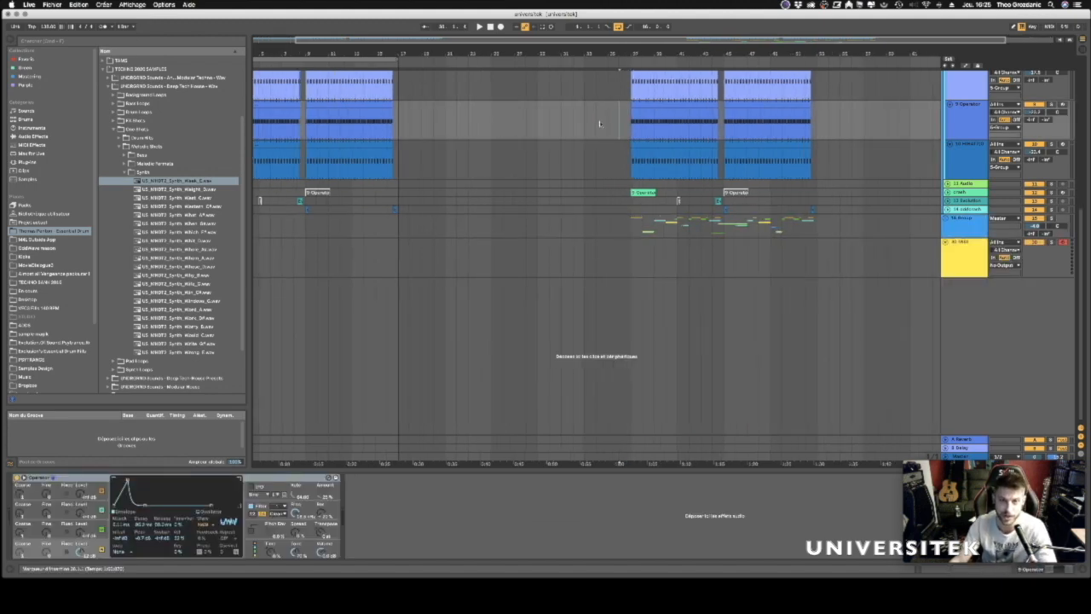
drag(256, 50, 348, 51)
scroll(499, 182, up, 5)
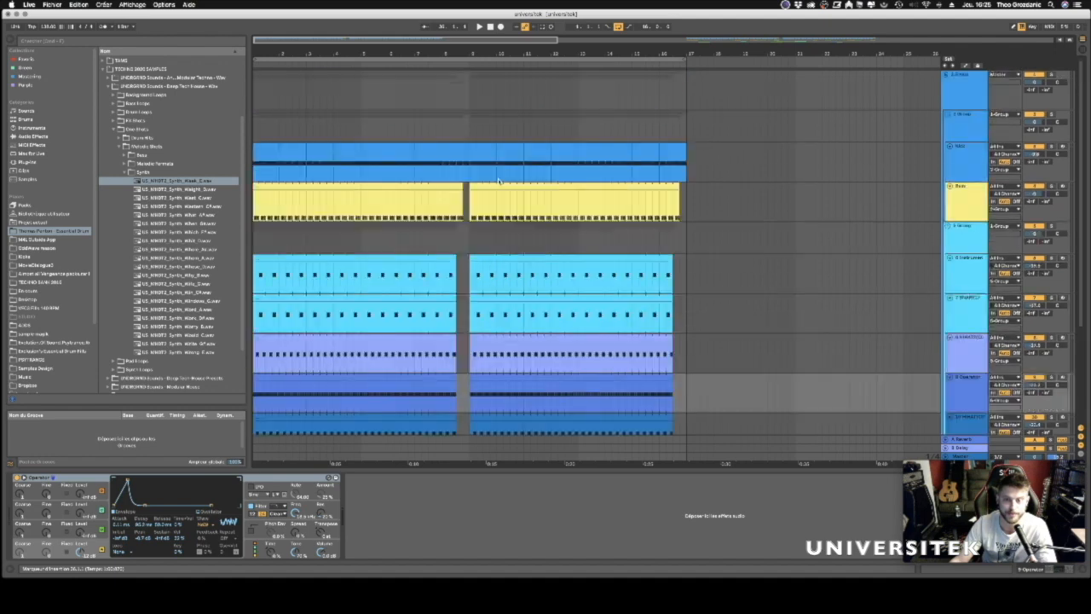
scroll(499, 146, up, 5)
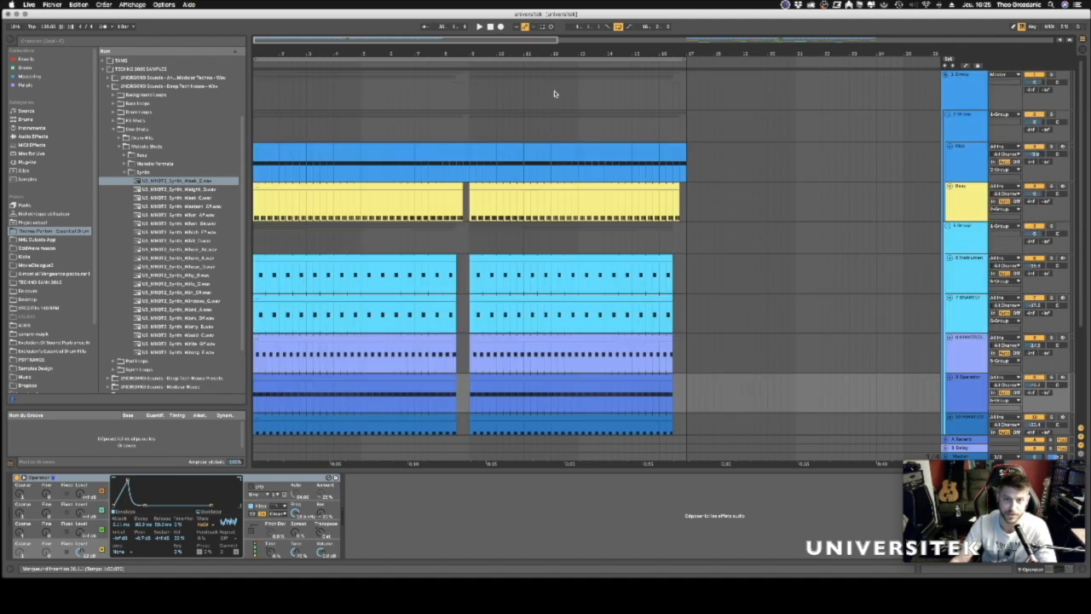
click(483, 150)
click(480, 210)
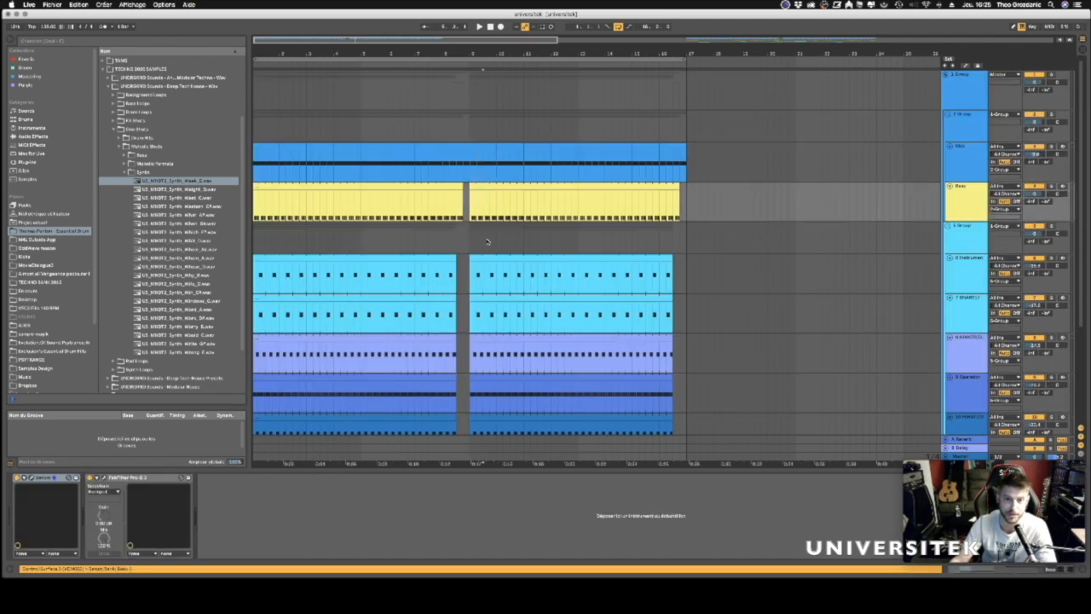
scroll(486, 241, down, 3)
drag(325, 206, 469, 250)
click(489, 221)
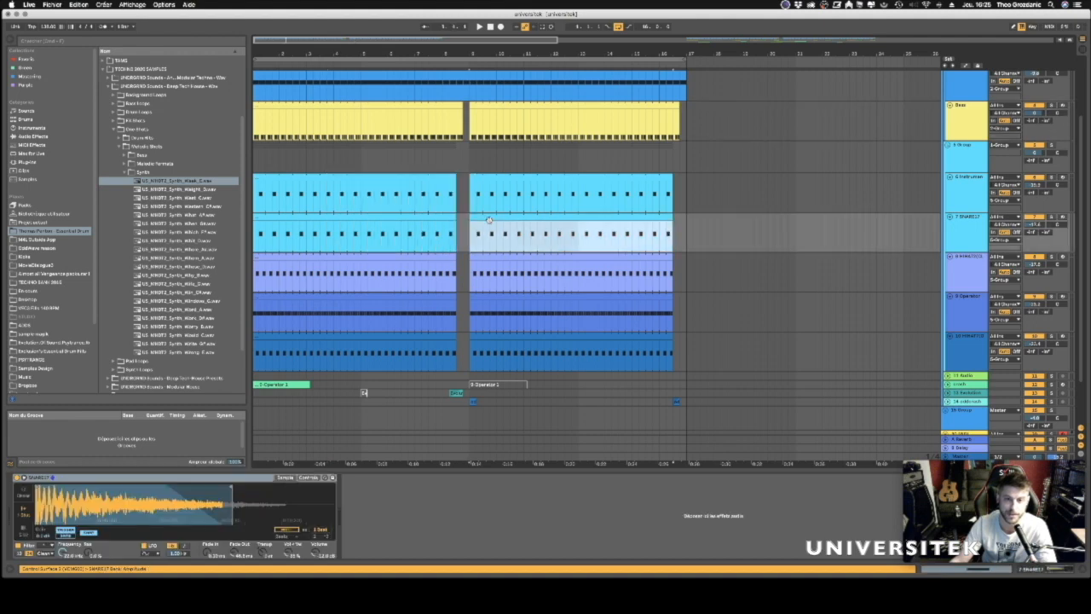
scroll(495, 191, down, 2)
scroll(909, 195, up, 5)
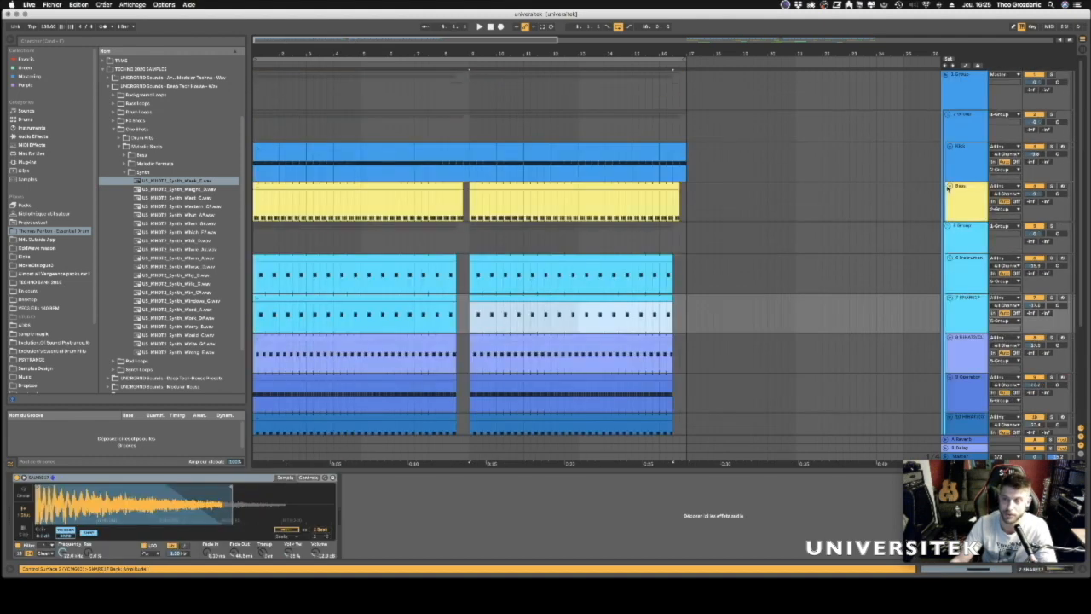
Fold the 1 Group track and place the insertion marker near the start of the 15 Group.
click(943, 82)
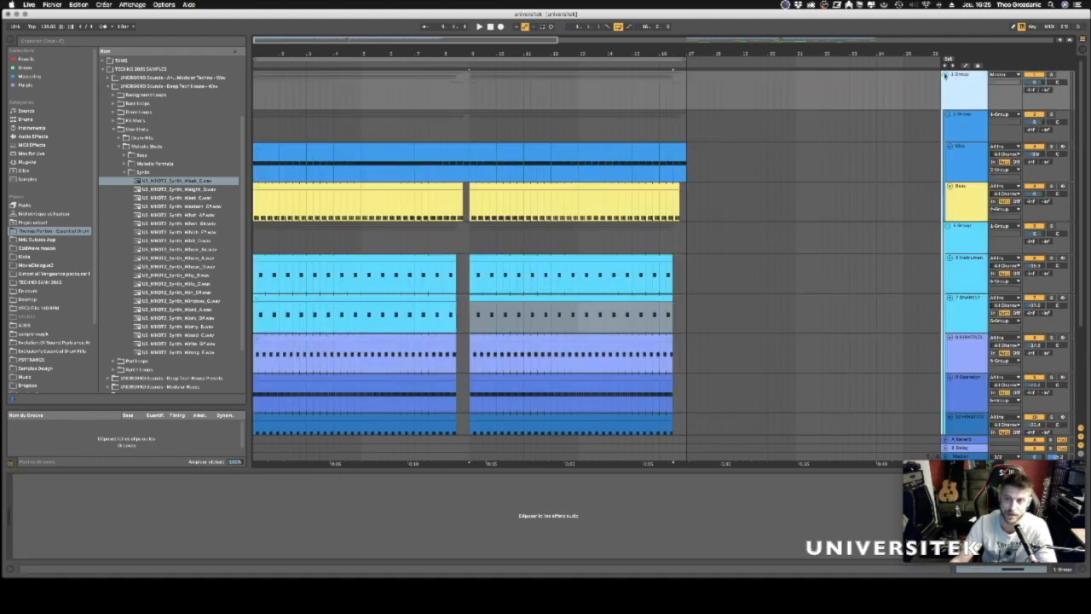
click(946, 75)
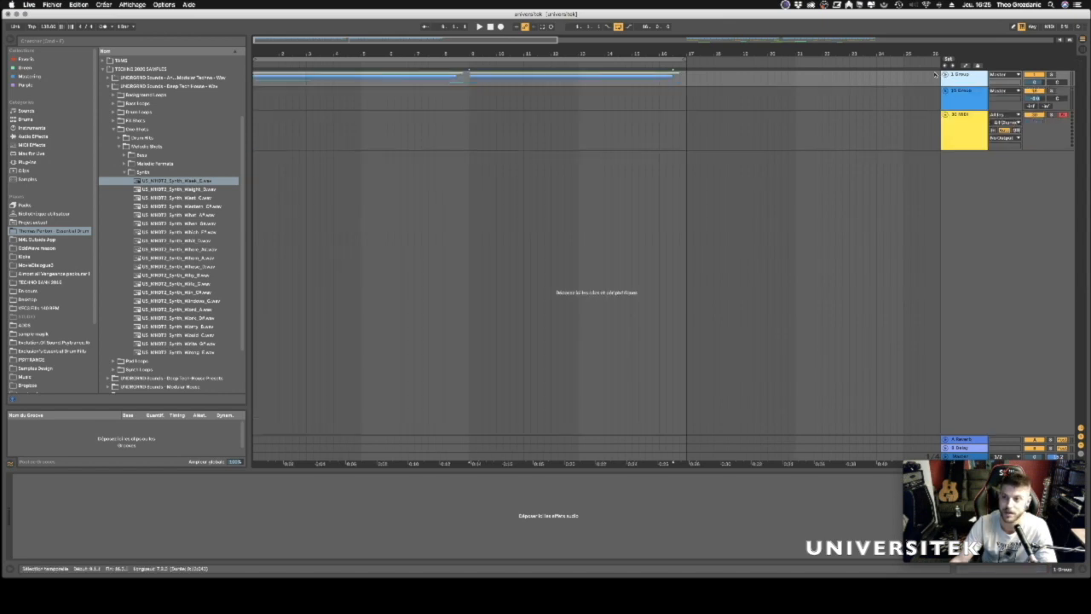
click(268, 92)
drag(266, 55, 266, 56)
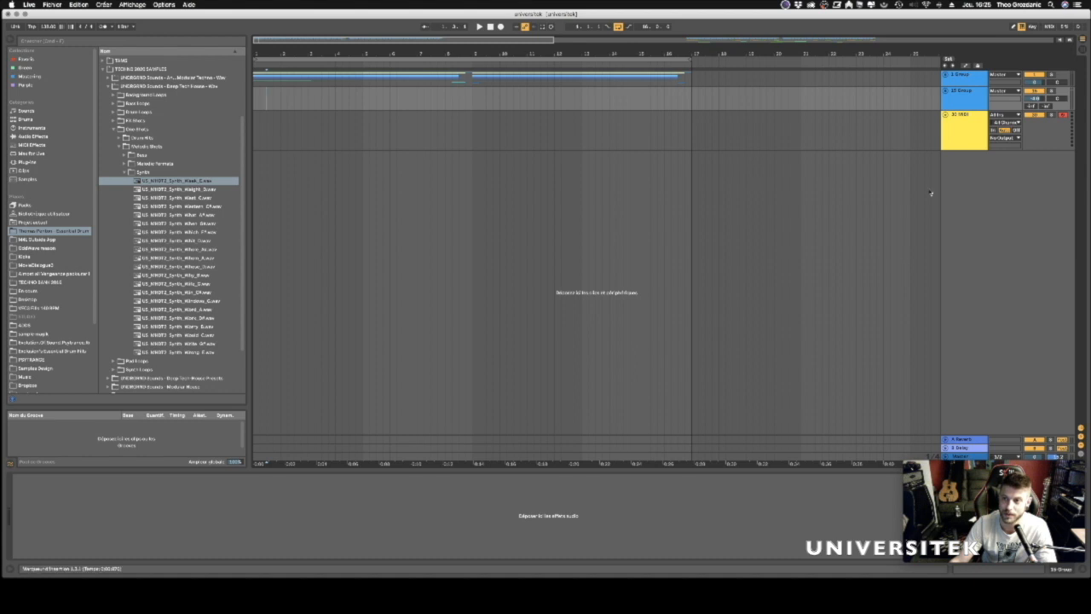
Insert a new audio track after the 30 MIDI track and select it.
click(953, 140)
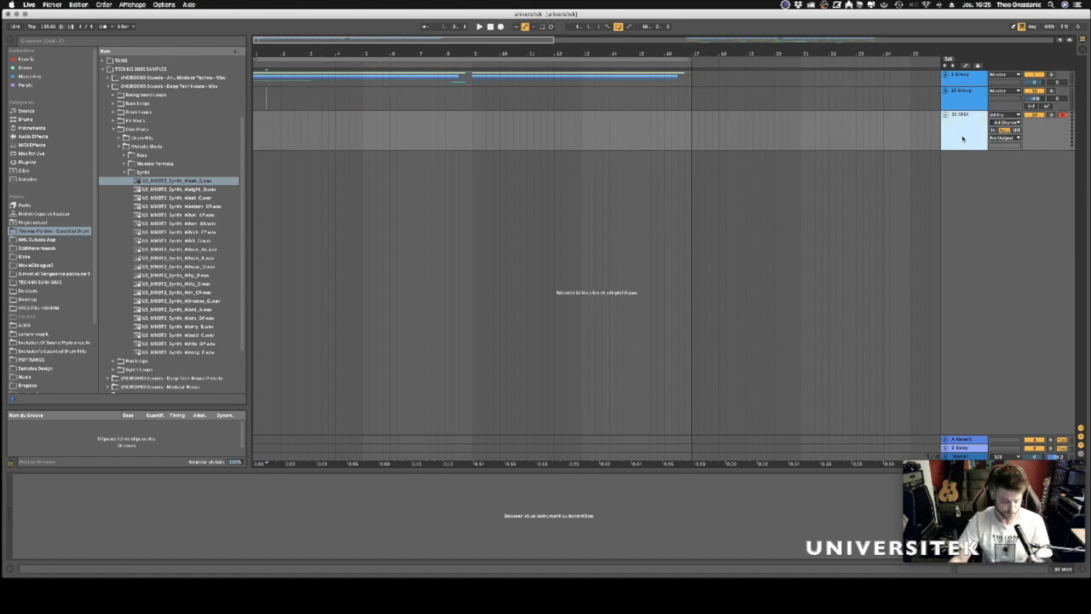
key(super+t)
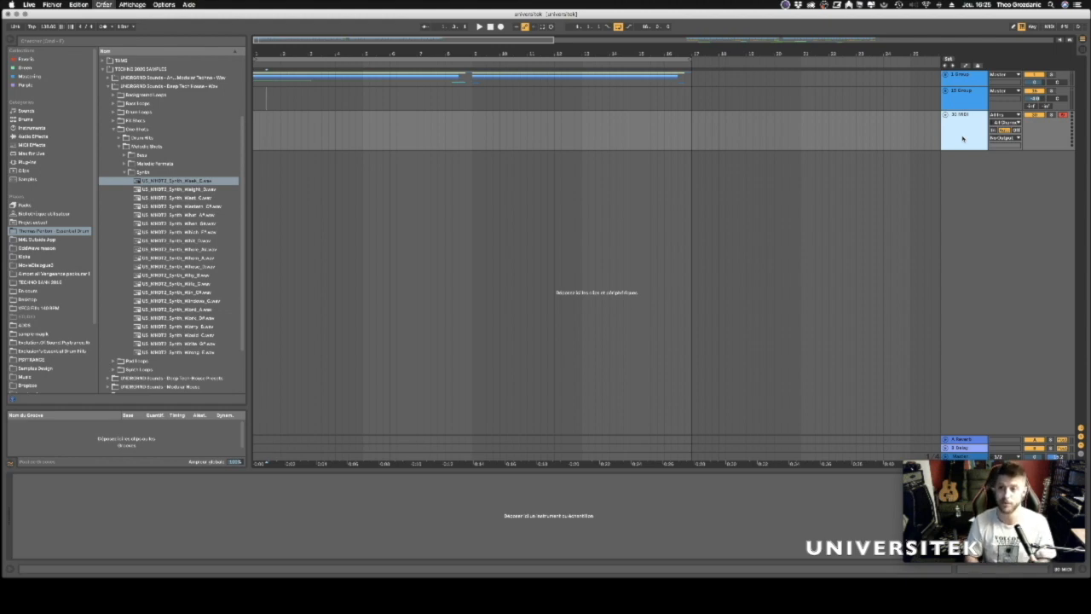
click(954, 181)
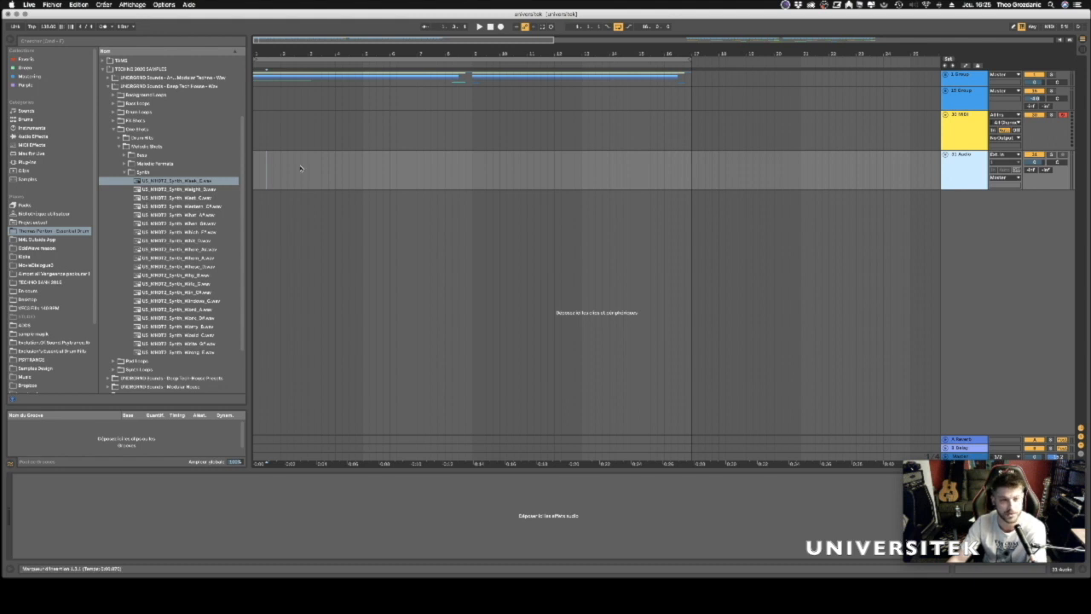
drag(434, 54, 434, 64)
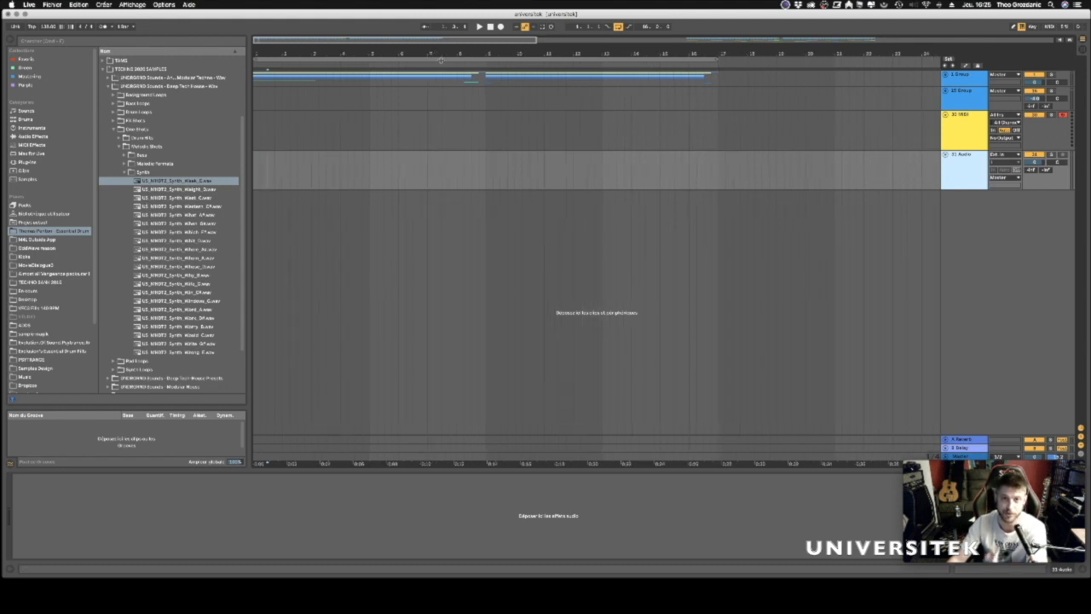
drag(442, 55, 441, 53)
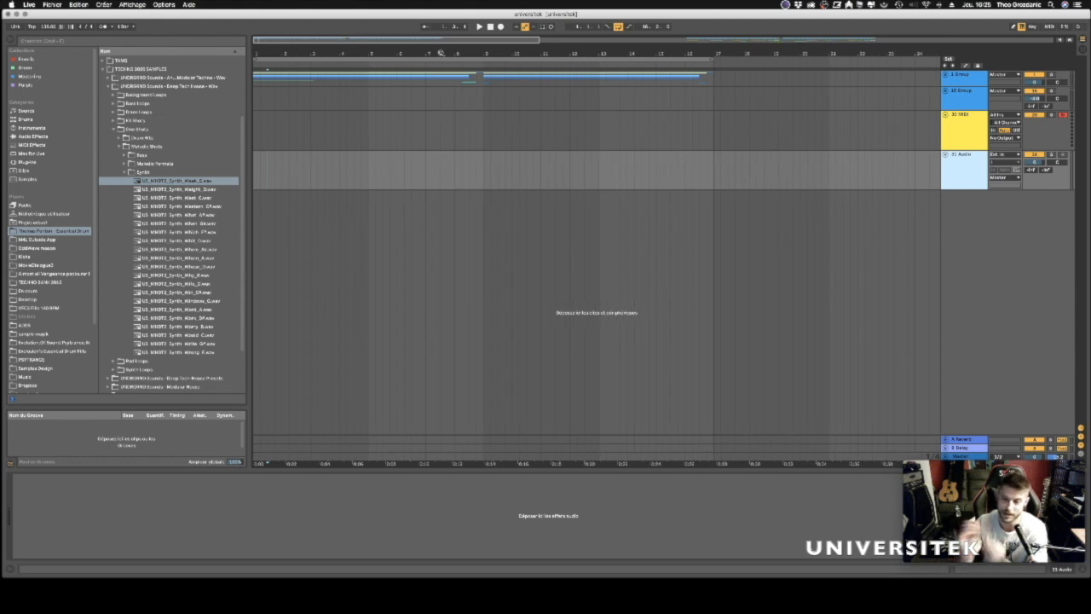
drag(428, 53, 425, 52)
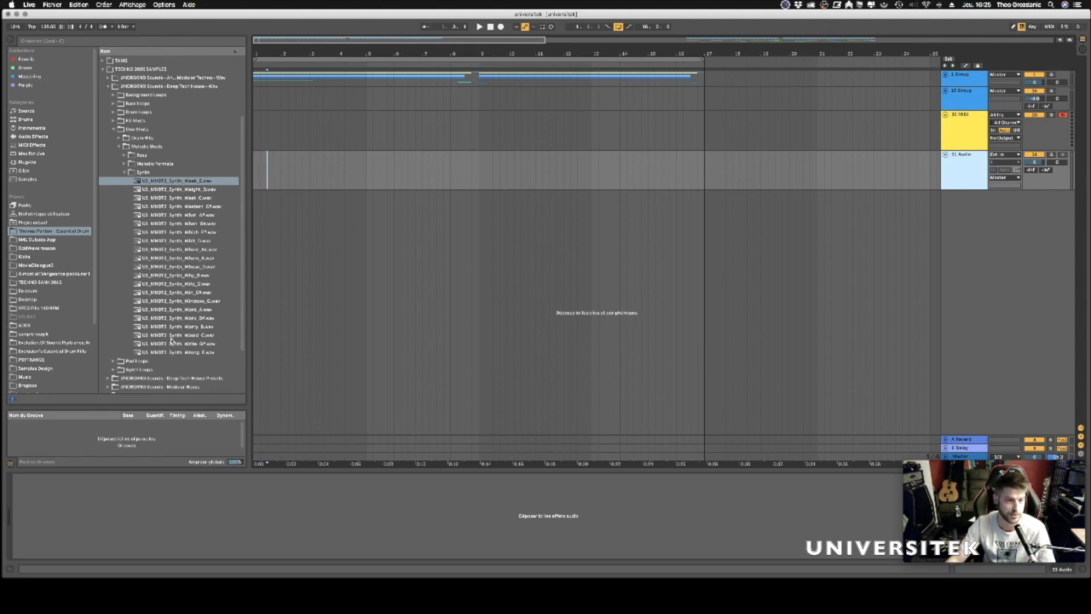
Load the Synth folder samples, from the highlighted one through the last, into the new audio track's Session View clip slots, starting at scene 1.
shift+click(173, 353)
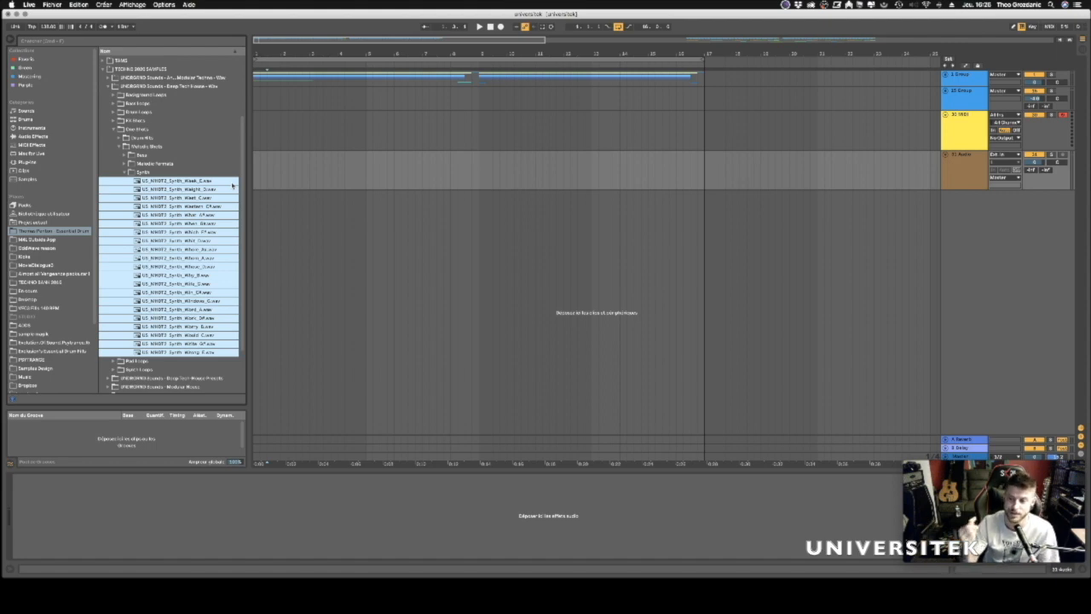
key(Tab)
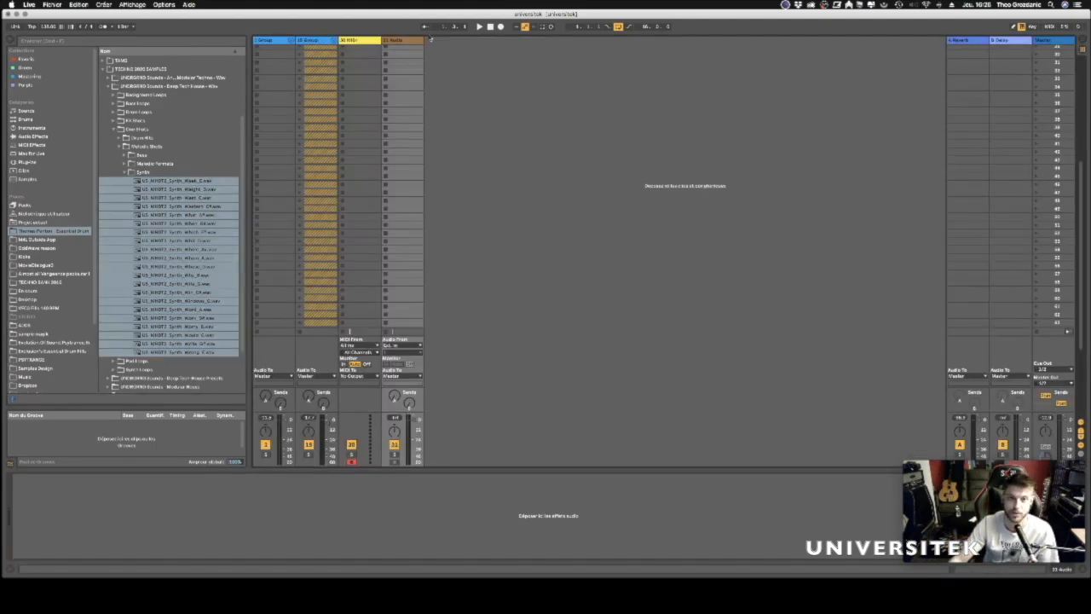
scroll(441, 122, up, 10)
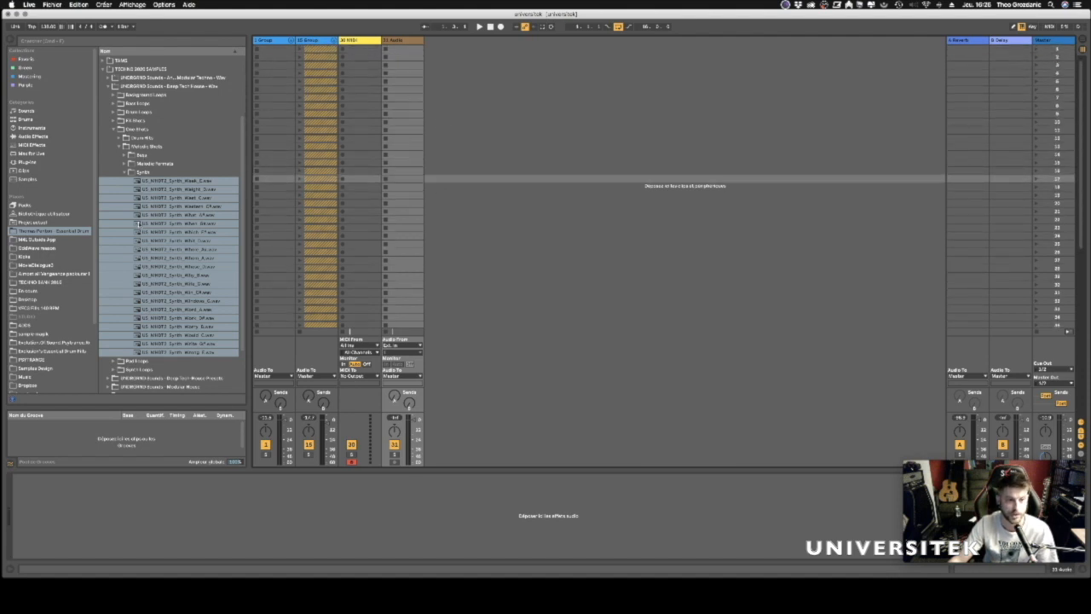
drag(133, 183, 406, 51)
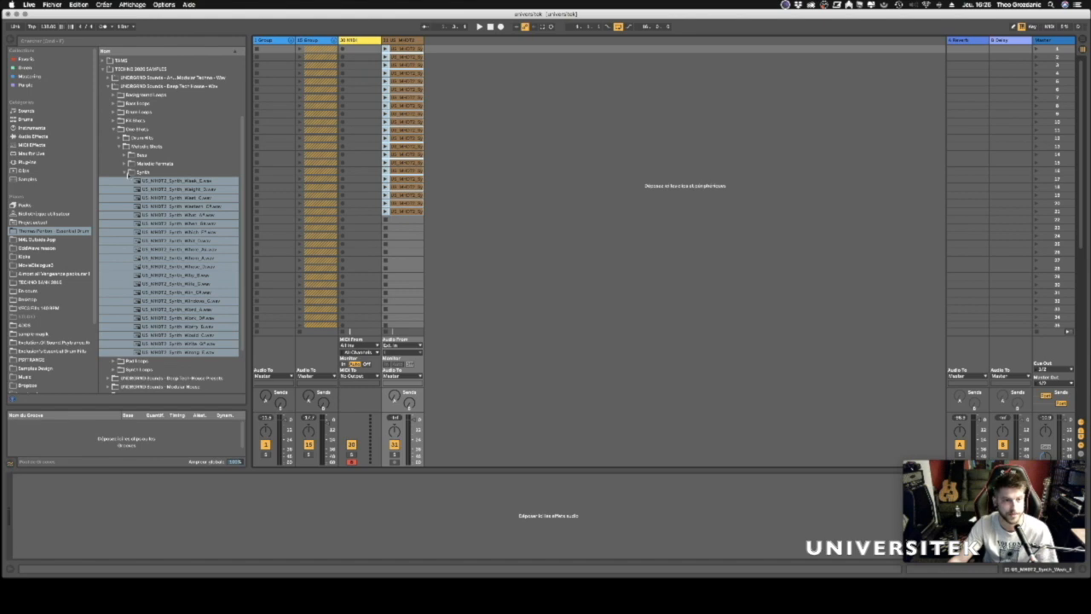
Collapse the Deep Tech House folder and open the Percussion folder under Drum One Shots in the Underground Tech House pack.
click(123, 171)
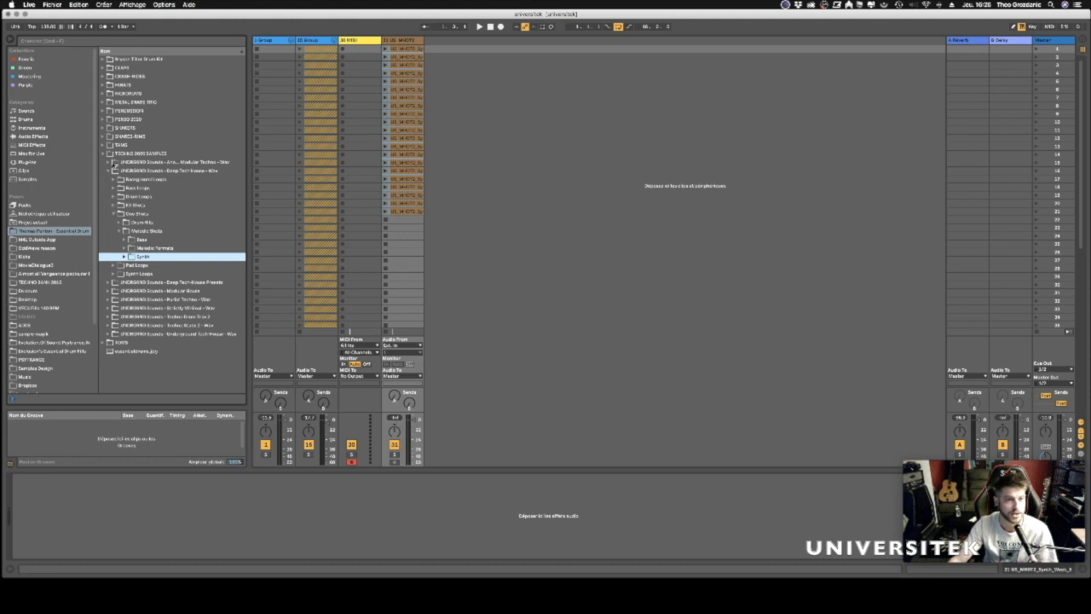
click(108, 171)
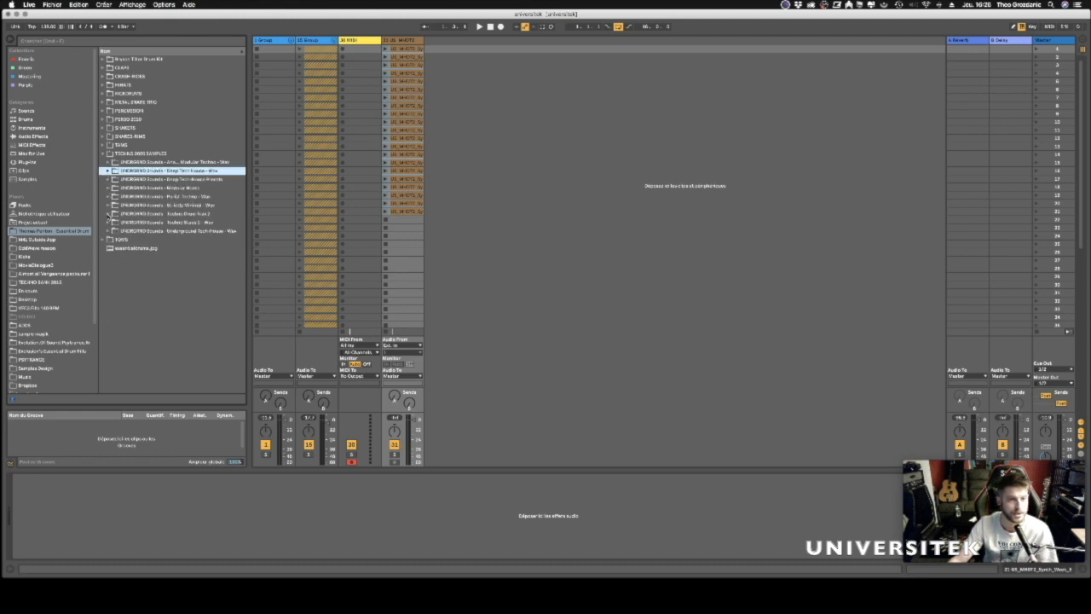
click(109, 231)
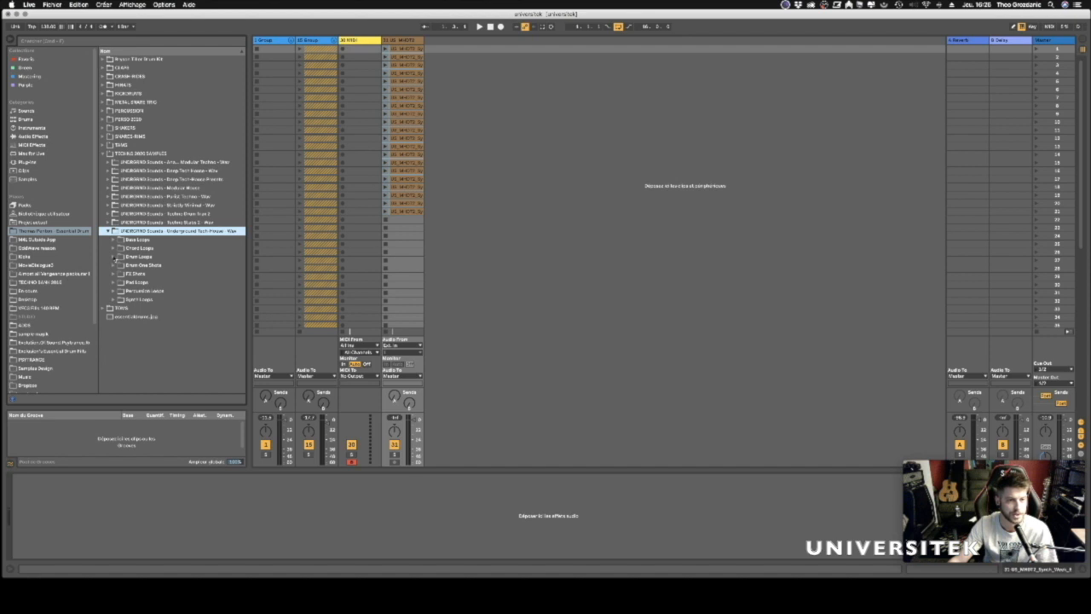
click(114, 265)
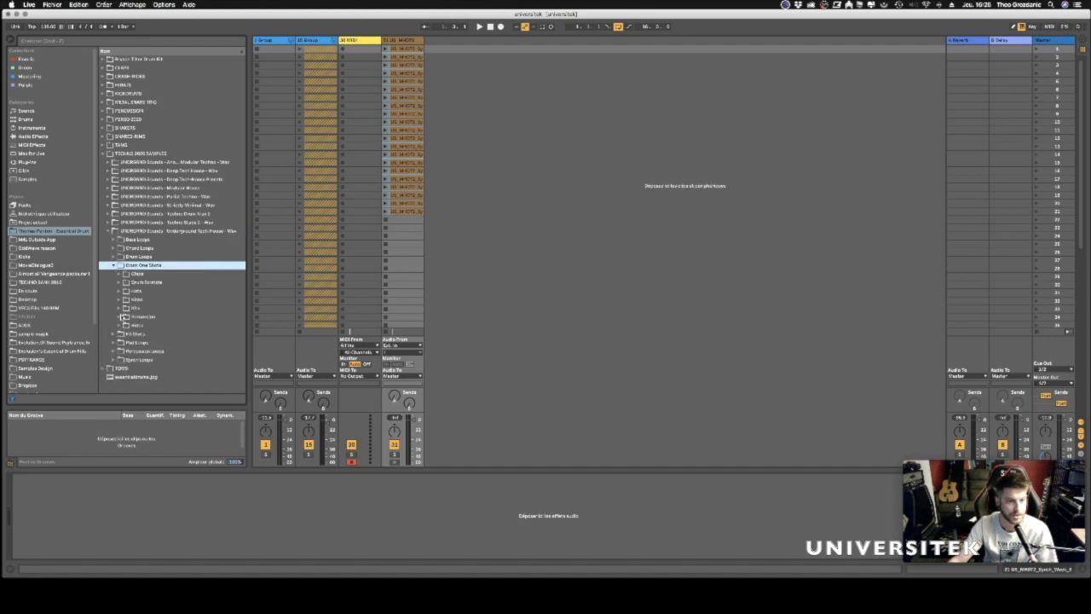
click(120, 317)
Load the Percussion folder samples, from around the middle of the list through the last, into the audio track's empty slots starting at scene 22.
scroll(162, 308, down, 10)
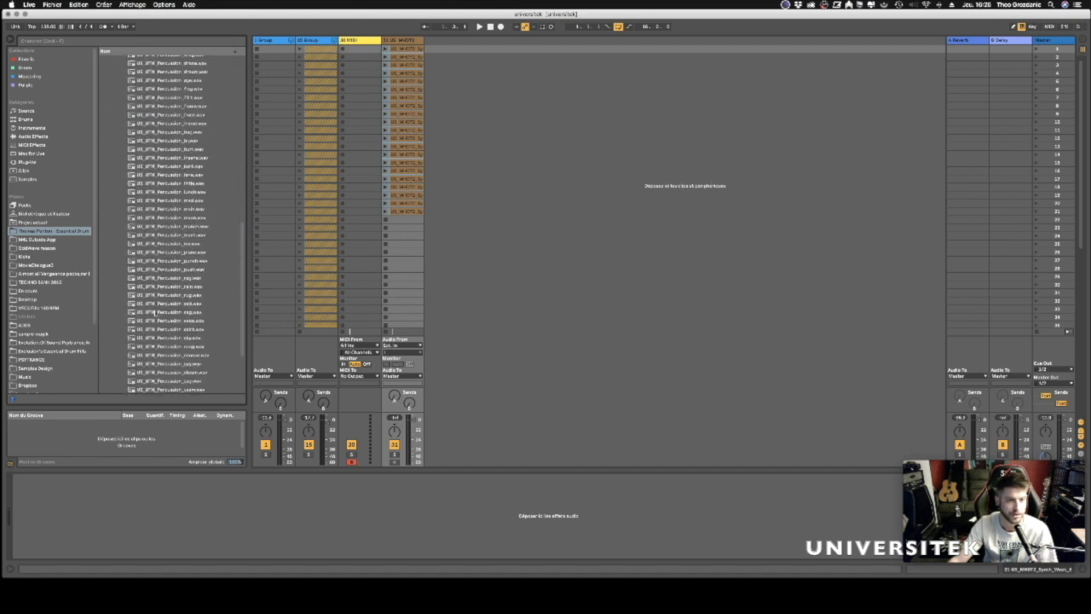
scroll(171, 305, down, 2)
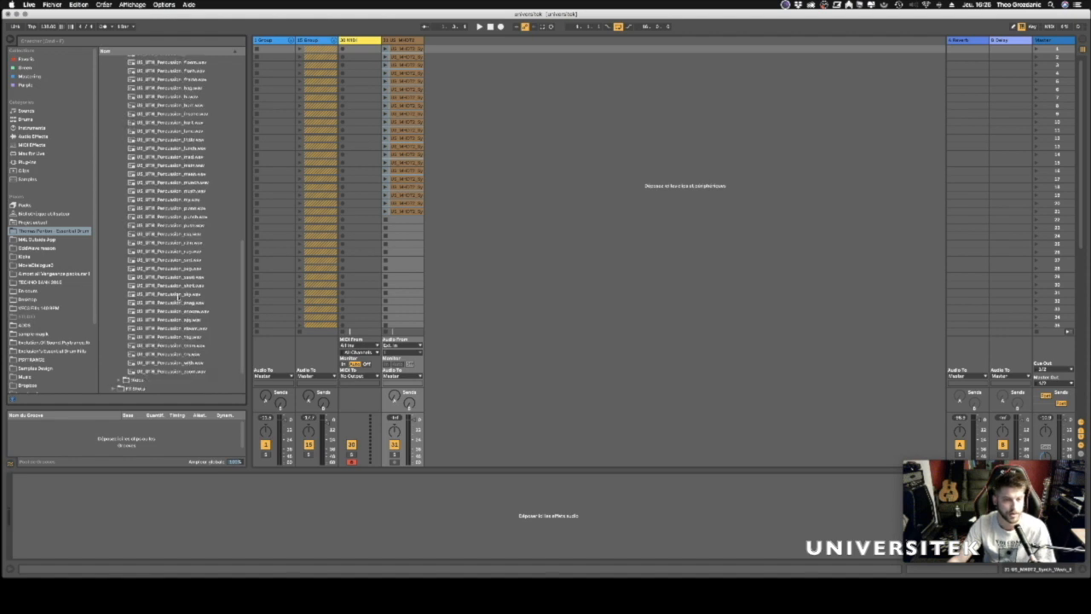
click(173, 371)
scroll(162, 219, up, 5)
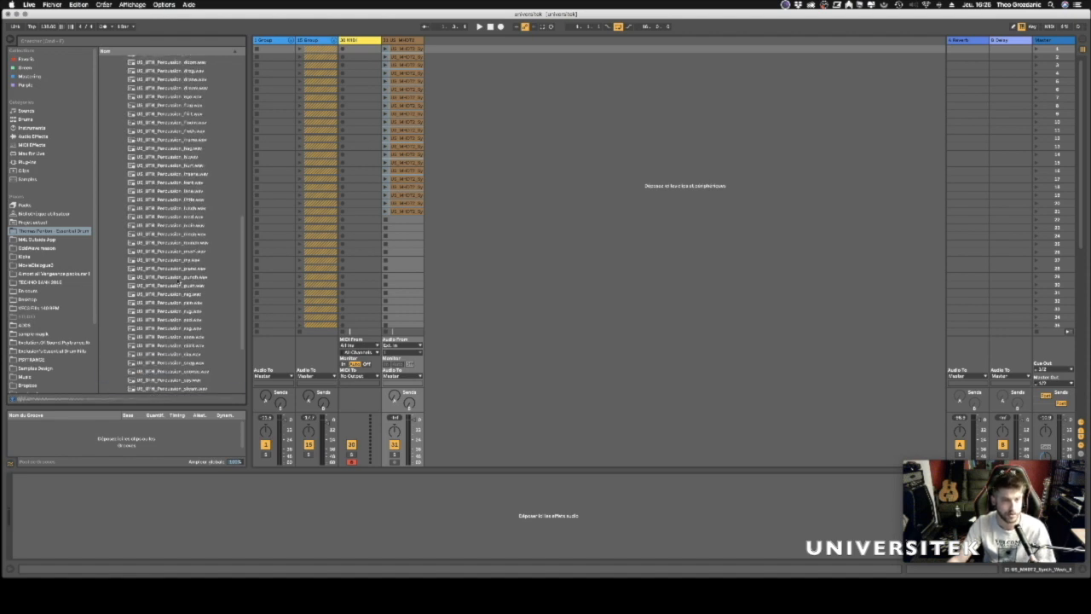
shift+click(177, 178)
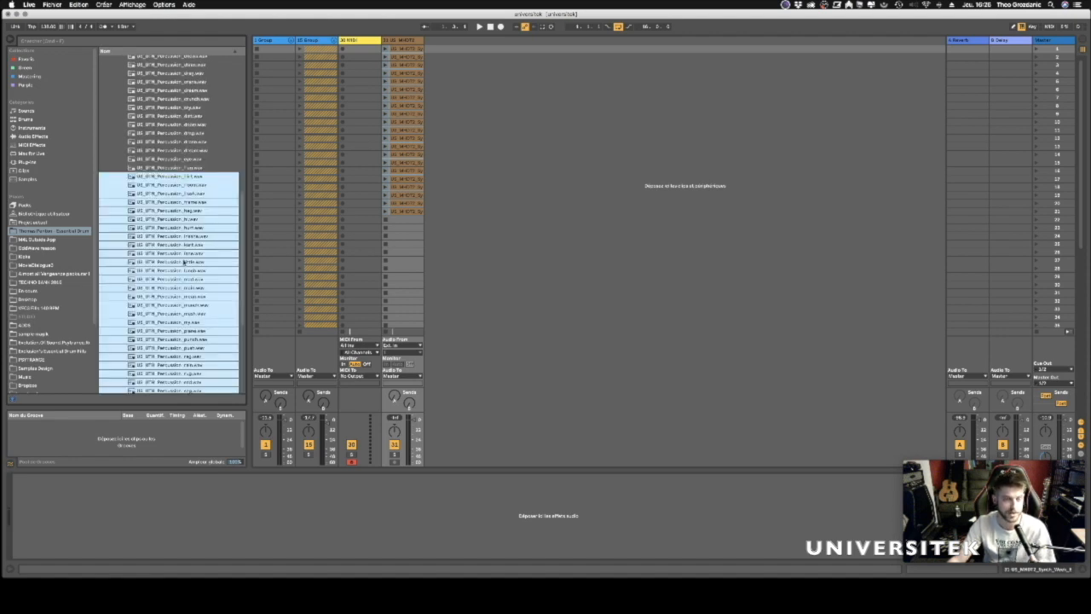
scroll(183, 239, down, 3)
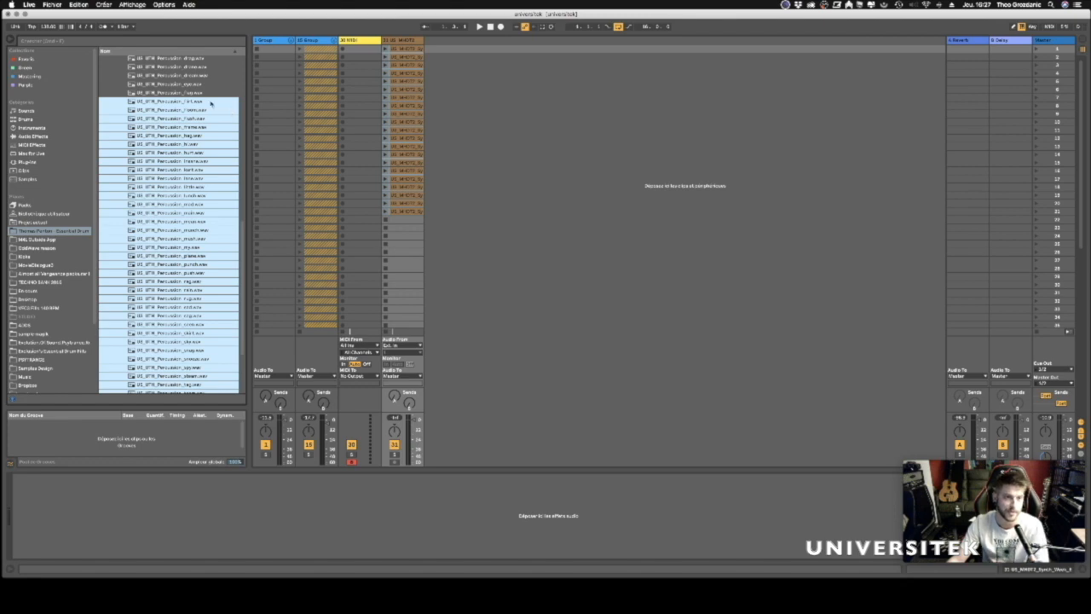
drag(173, 102, 395, 227)
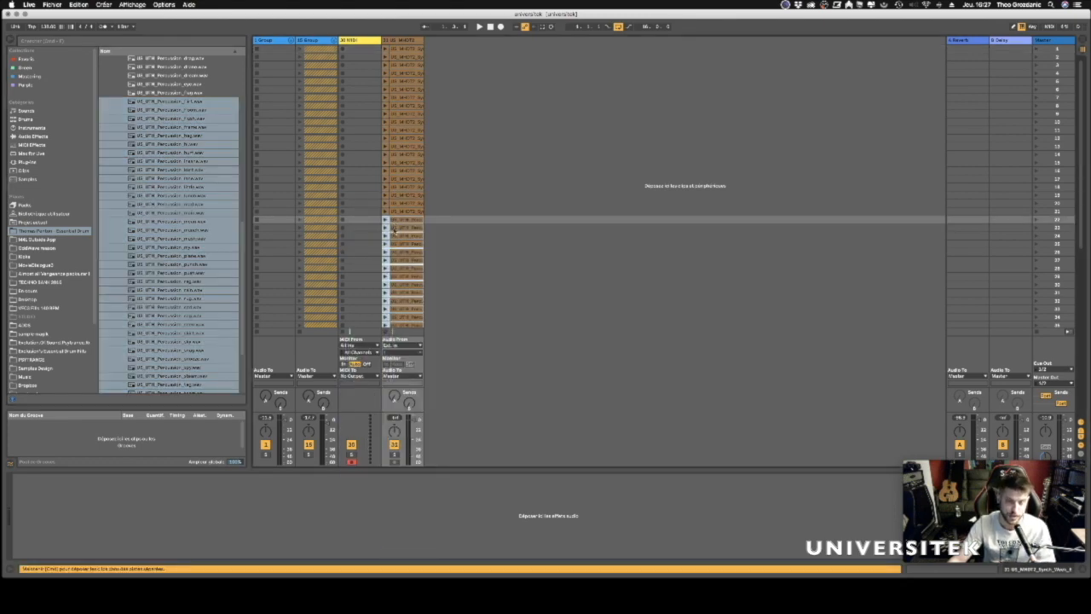
scroll(394, 231, down, 5)
scroll(395, 232, up, 10)
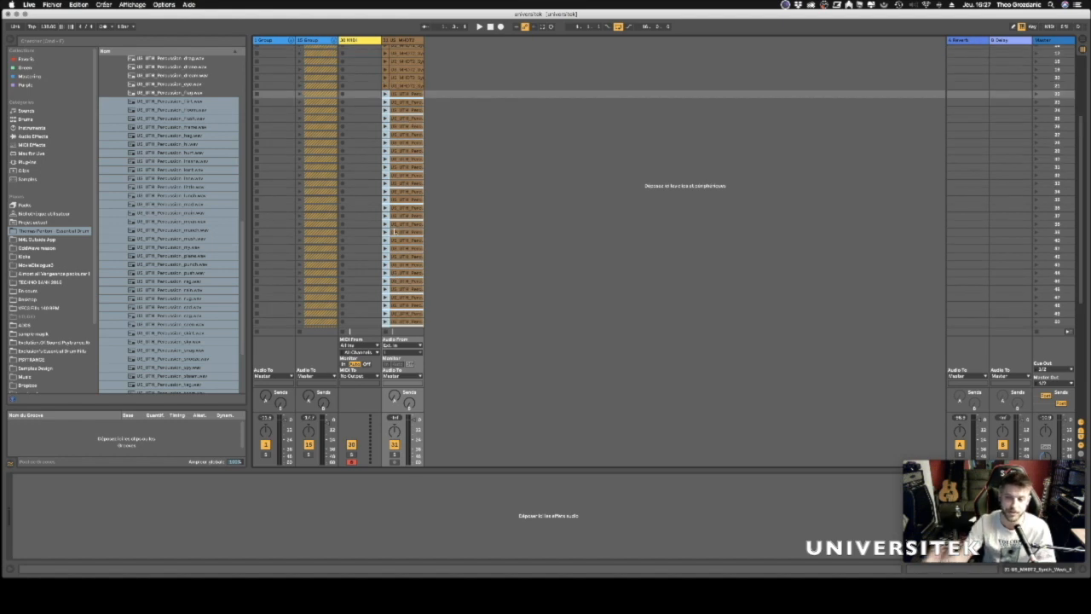
scroll(395, 232, up, 5)
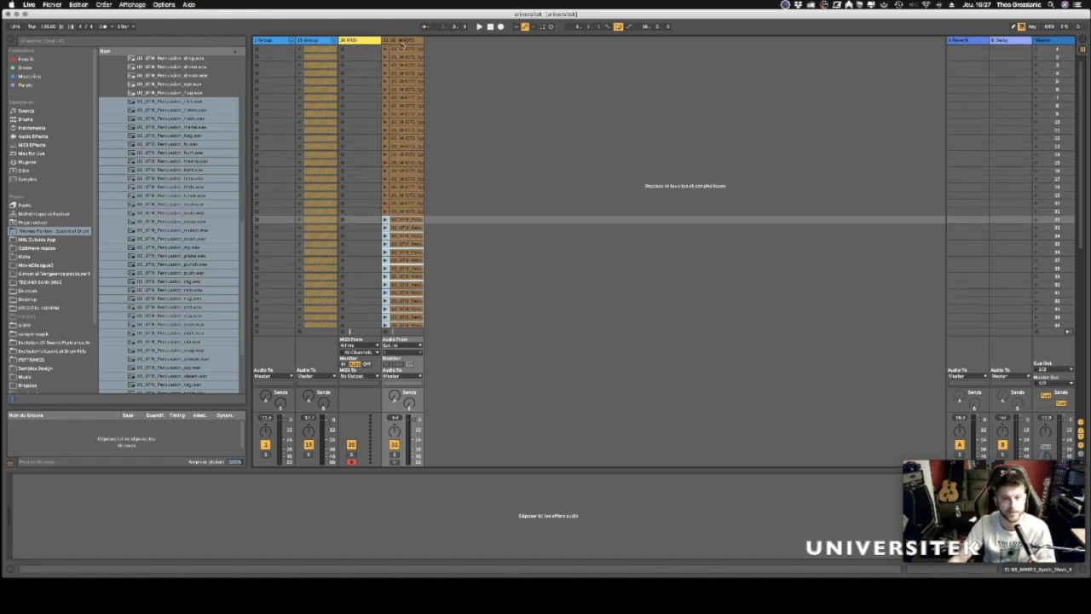
Select every clip on the 31 audio track, from the synth clip in scene 1 through the last percussion clip.
scroll(400, 111, down, 10)
scroll(400, 119, down, 3)
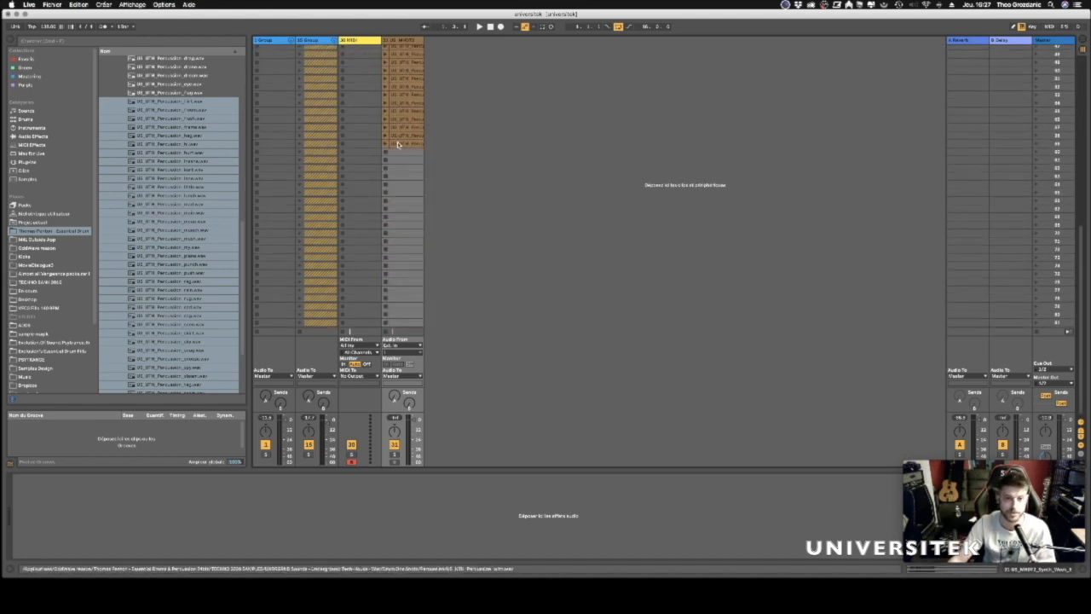
shift+click(395, 145)
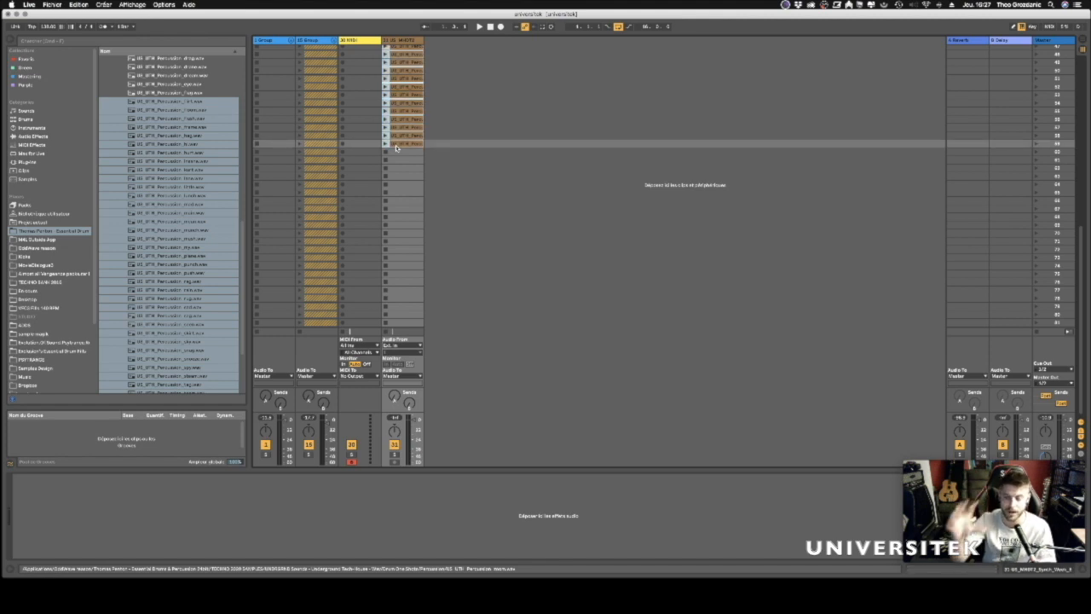
scroll(395, 145, up, 4)
scroll(395, 145, up, 10)
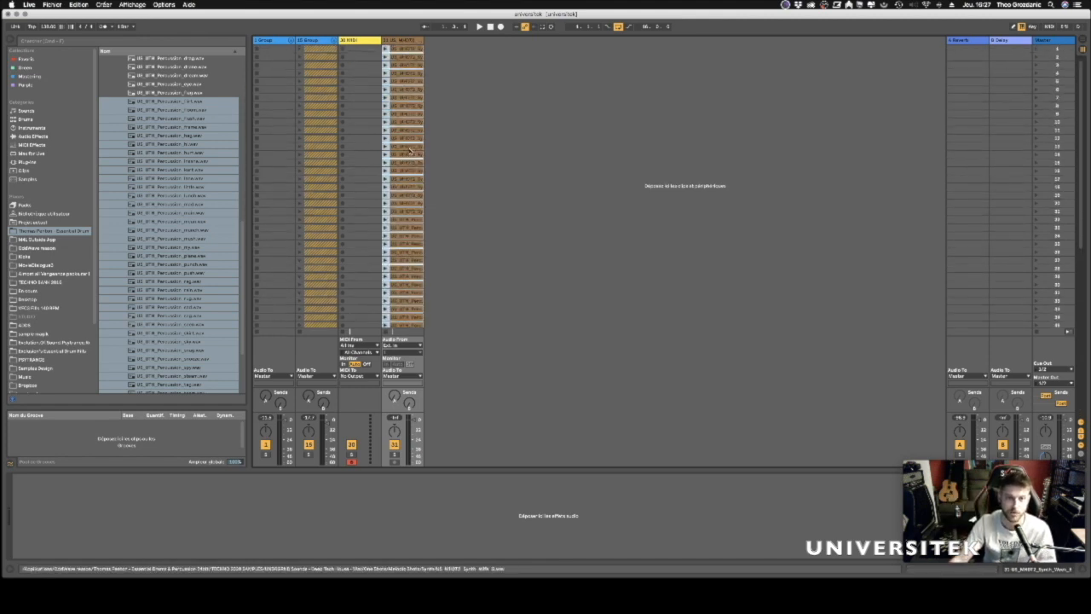
click(418, 55)
click(409, 49)
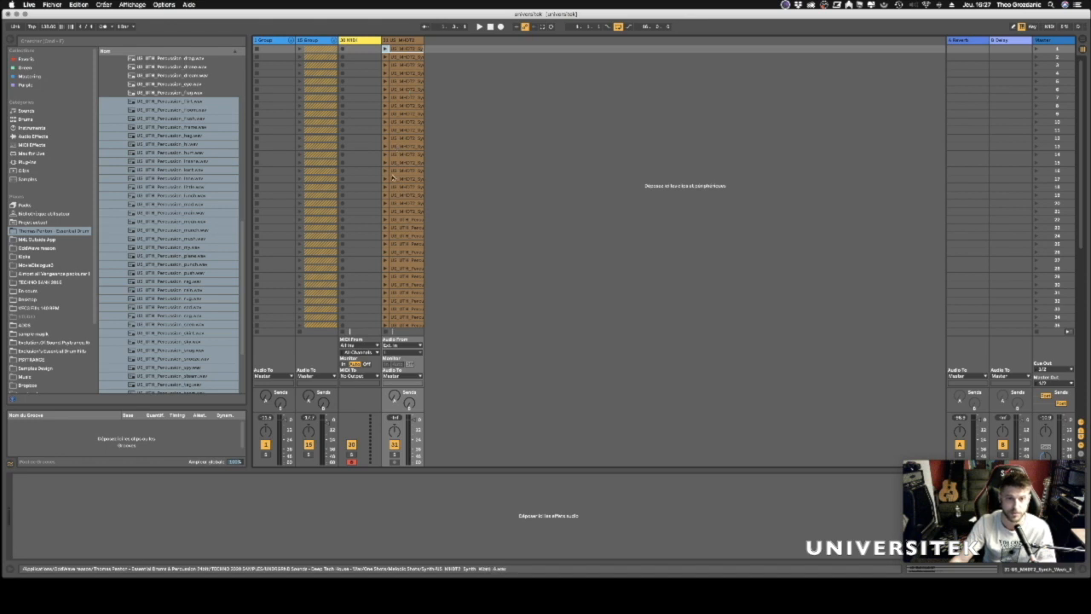
click(455, 180)
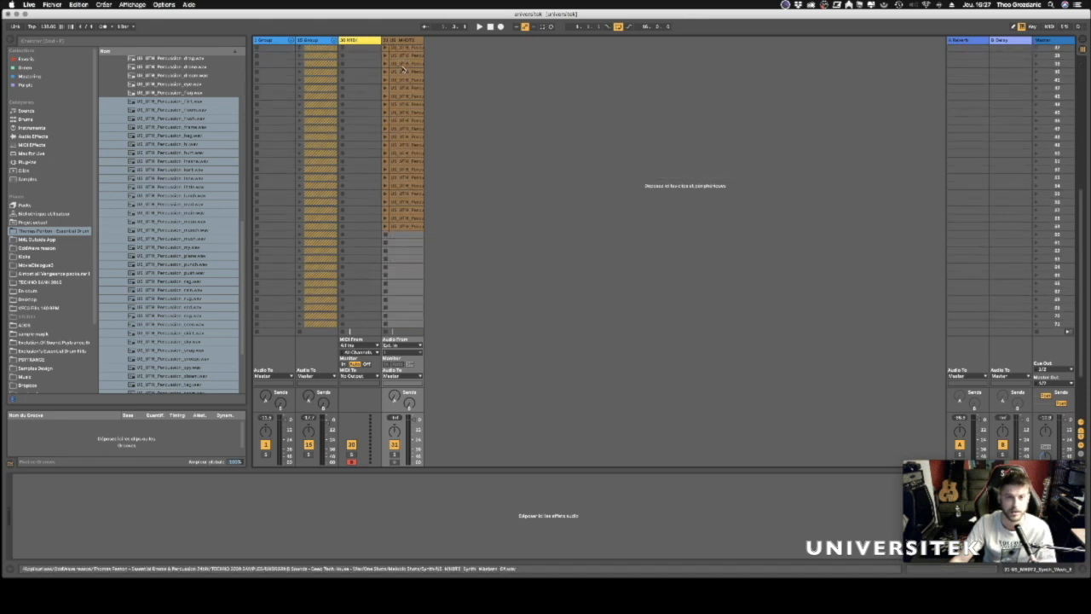
click(401, 51)
scroll(406, 192, down, 10)
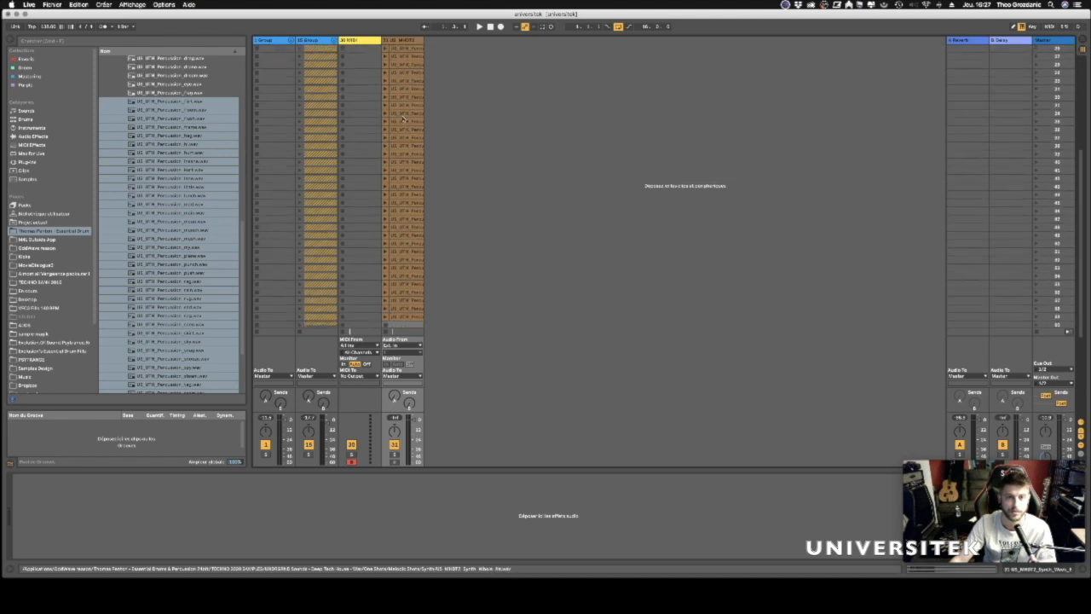
click(405, 189)
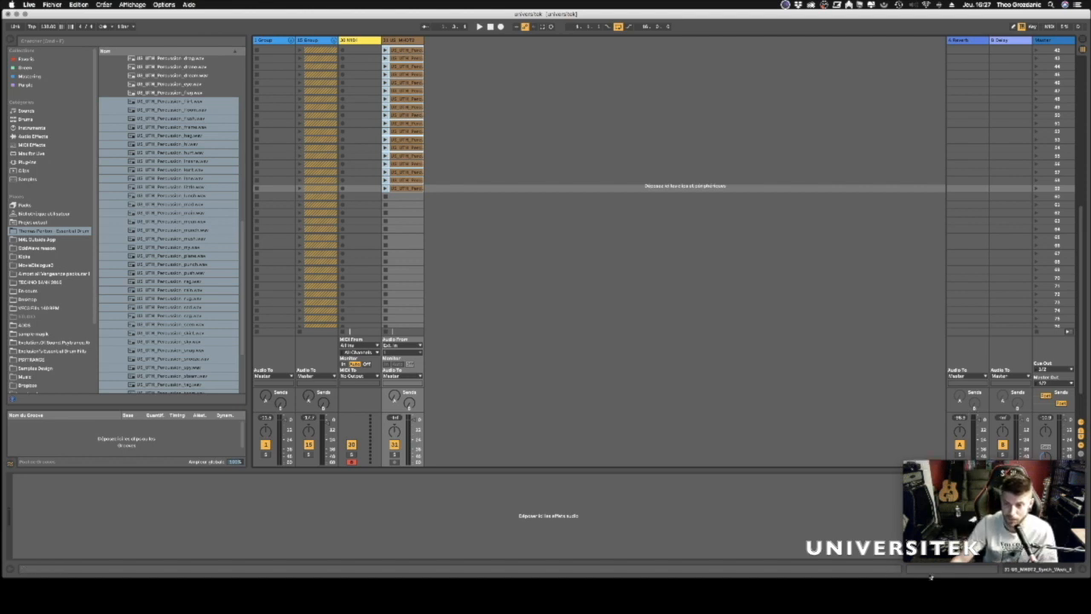
Open the Clip View for the selected clips with their Launch settings and Follow Action controls shown.
key(shift+Tab)
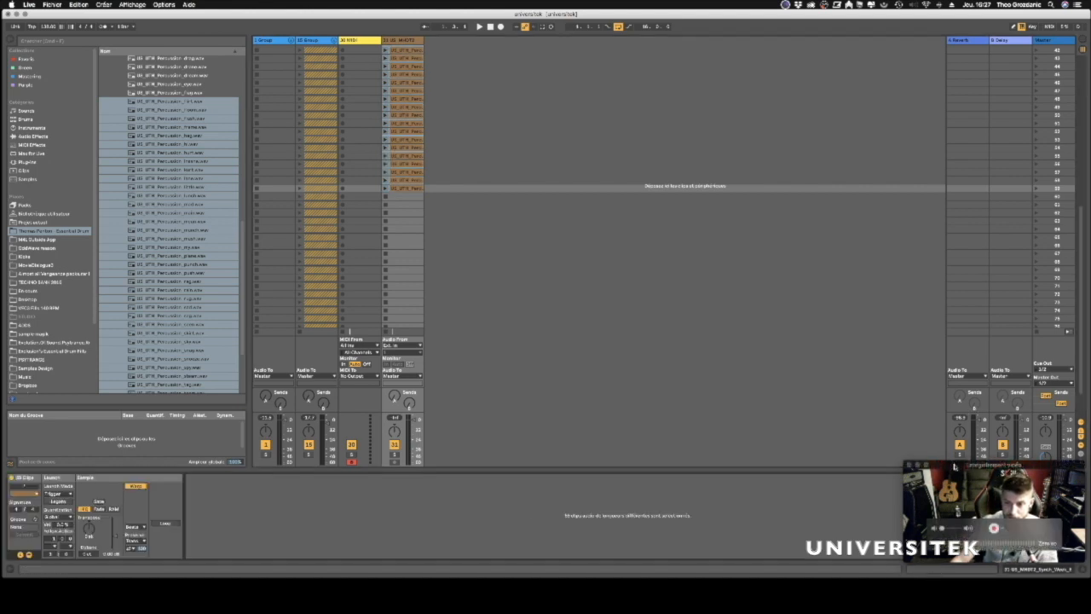
drag(982, 498, 980, 433)
click(1017, 569)
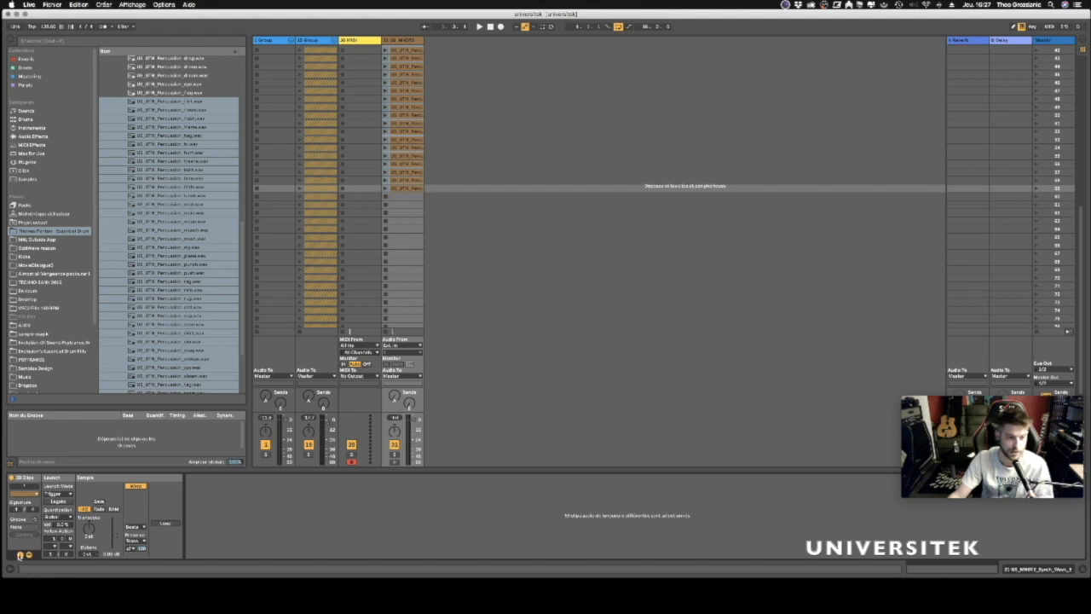
click(20, 555)
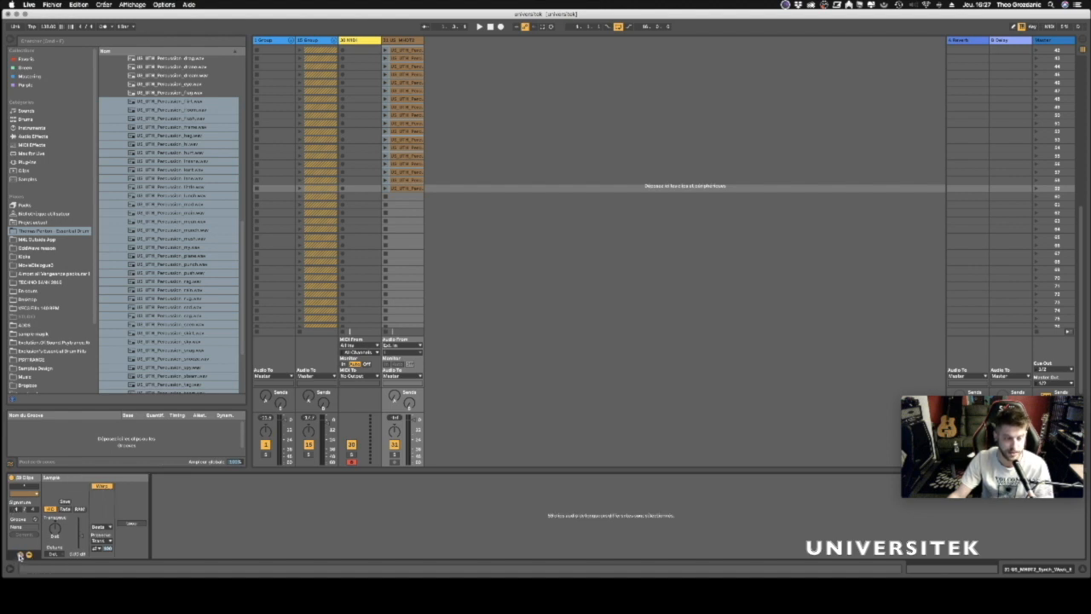
click(20, 555)
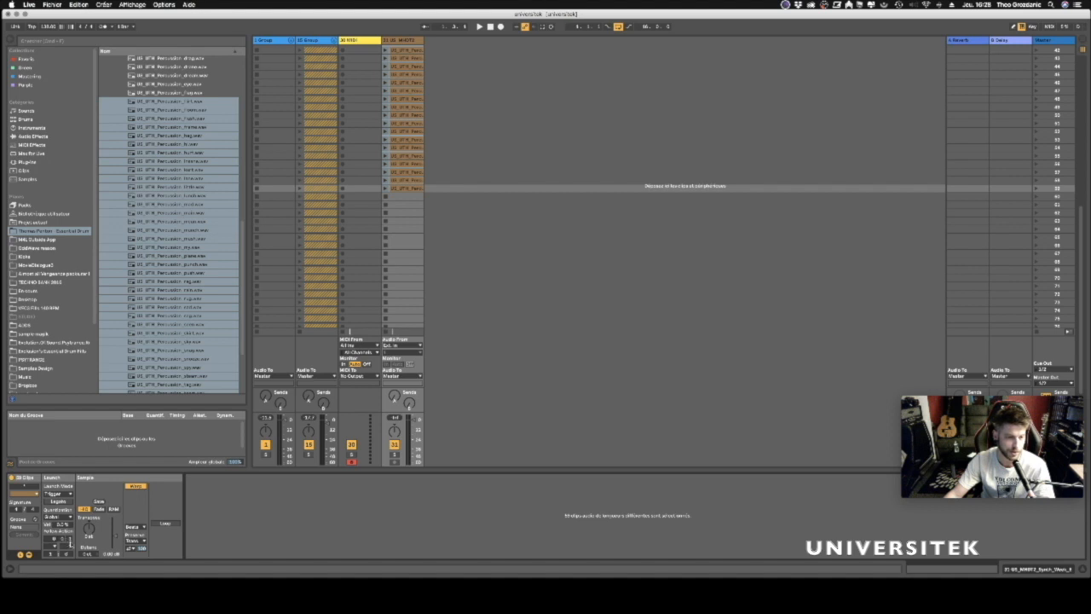
Set the selected clips' Follow Actions to Any and Other, and lower the 31 audio track's volume.
click(54, 546)
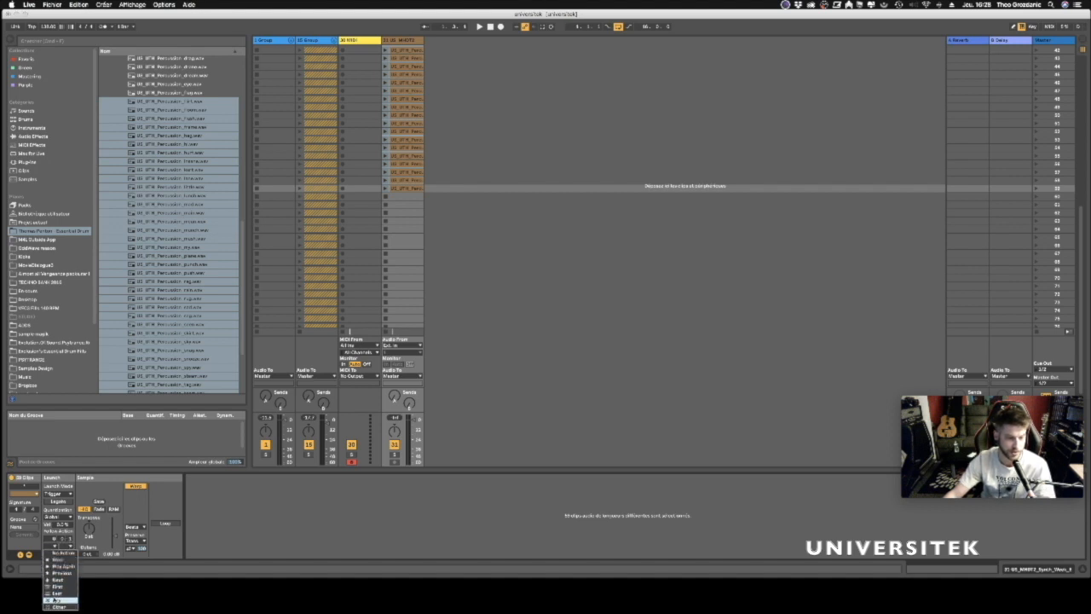
click(56, 600)
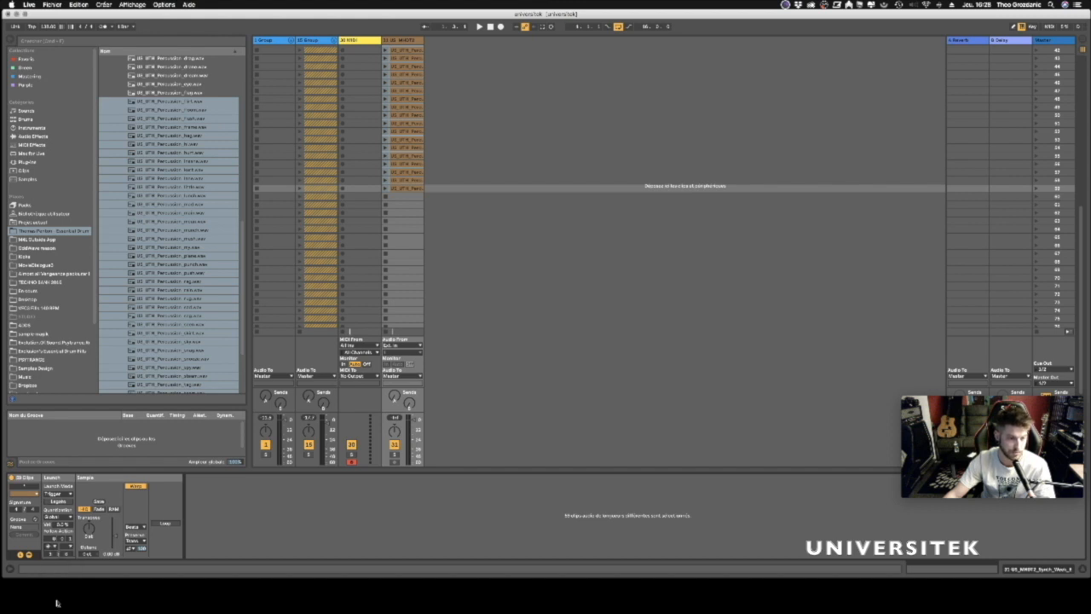
click(64, 546)
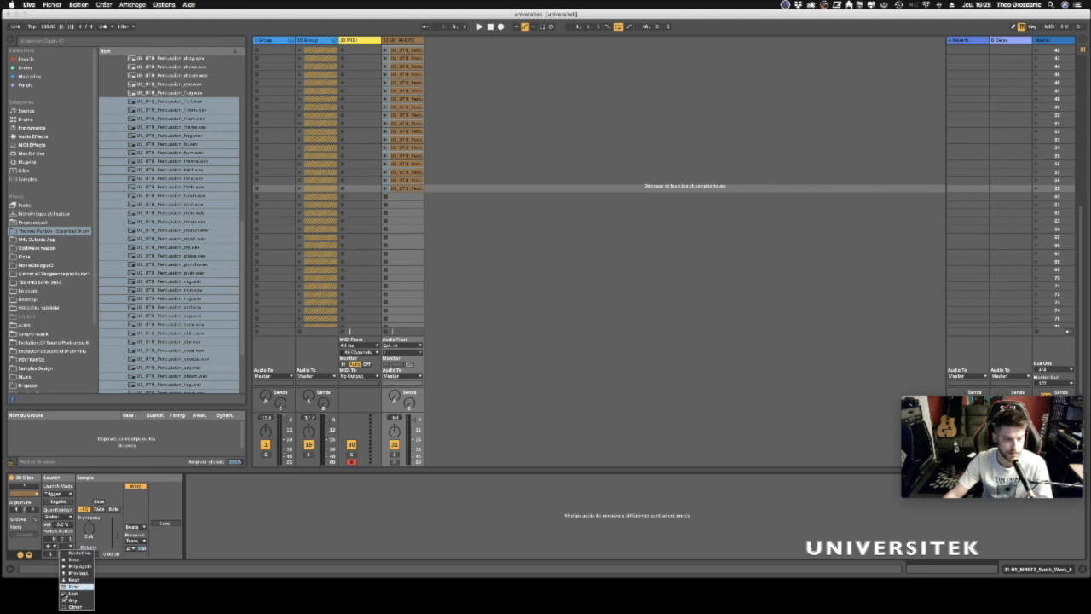
click(68, 607)
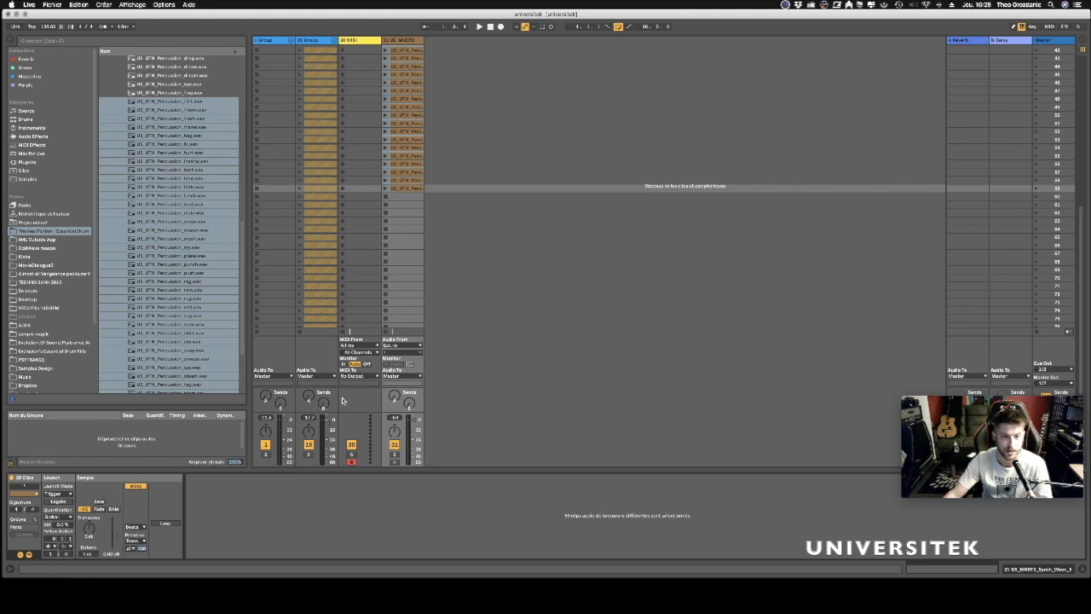
drag(414, 421, 413, 430)
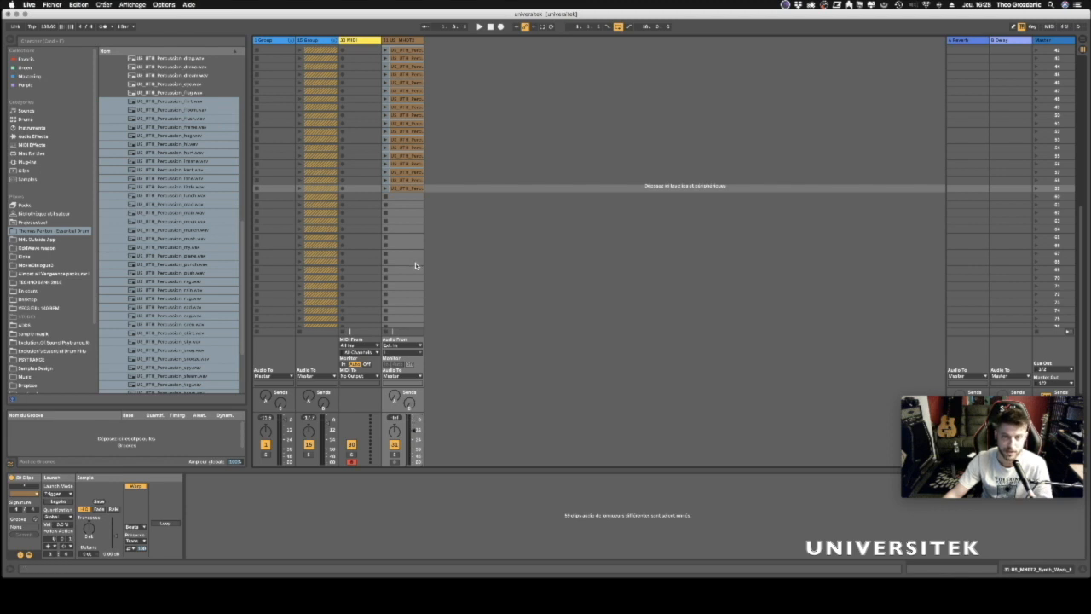
Audition the follow actions by launching the scene 6 clip, soloing the 31 audio track and launching the scene 5 clip.
scroll(415, 258, up, 10)
scroll(416, 258, up, 10)
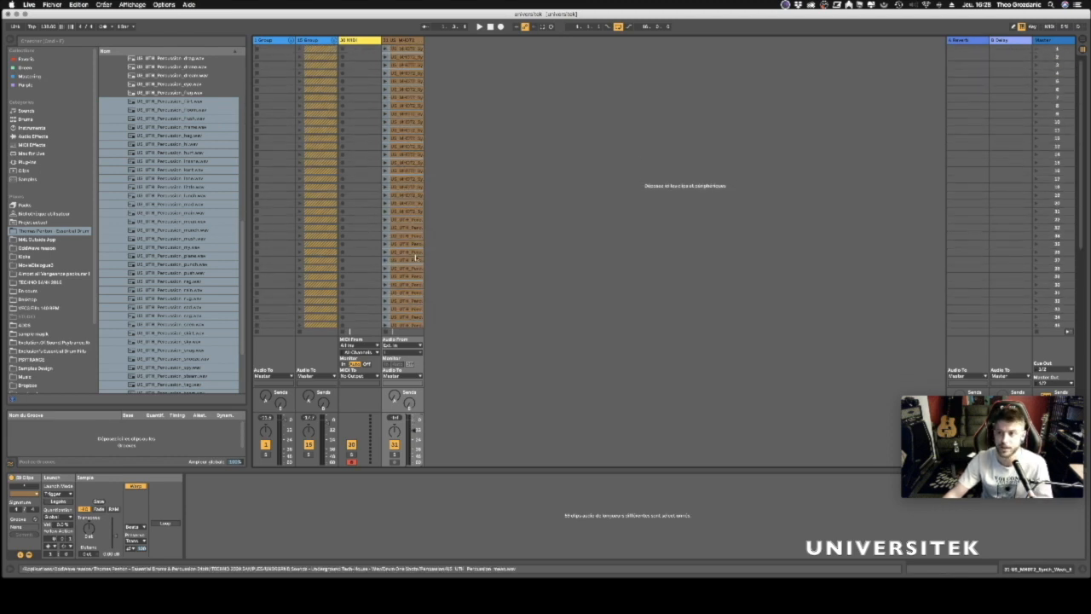
click(442, 140)
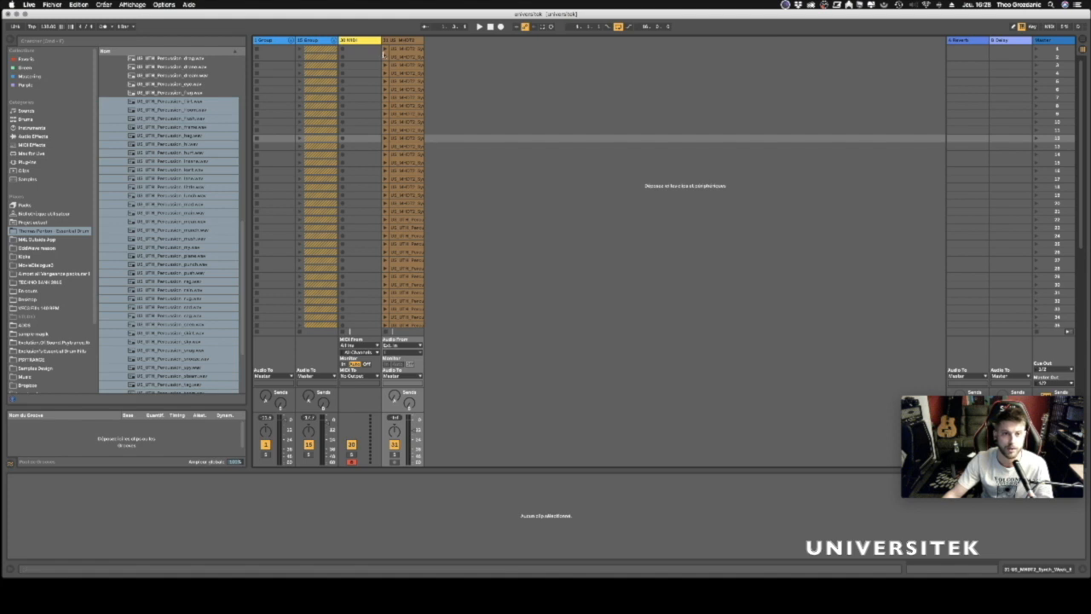
click(384, 89)
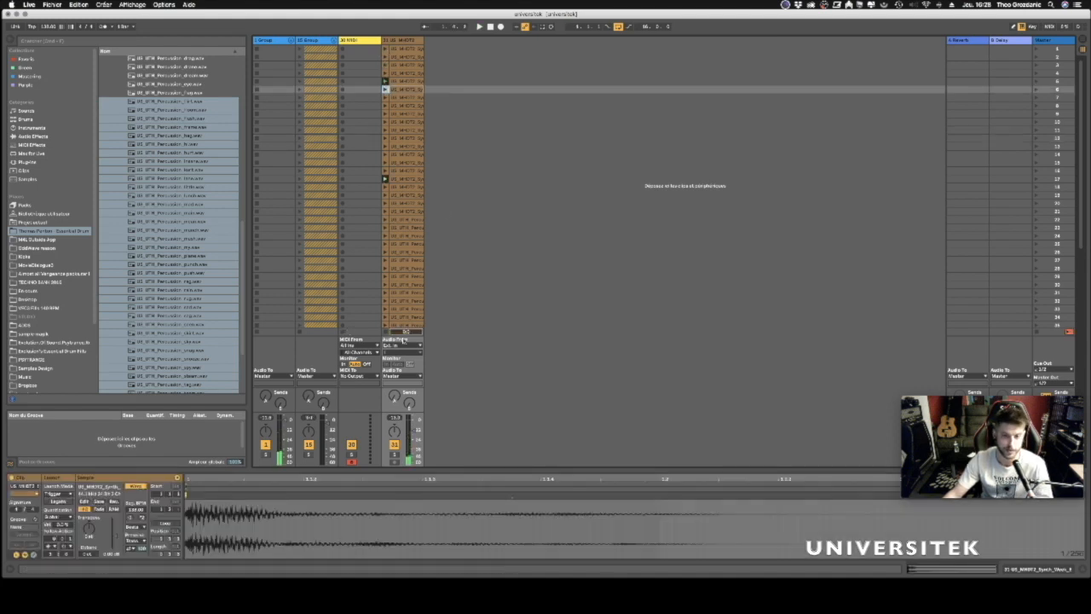
click(395, 456)
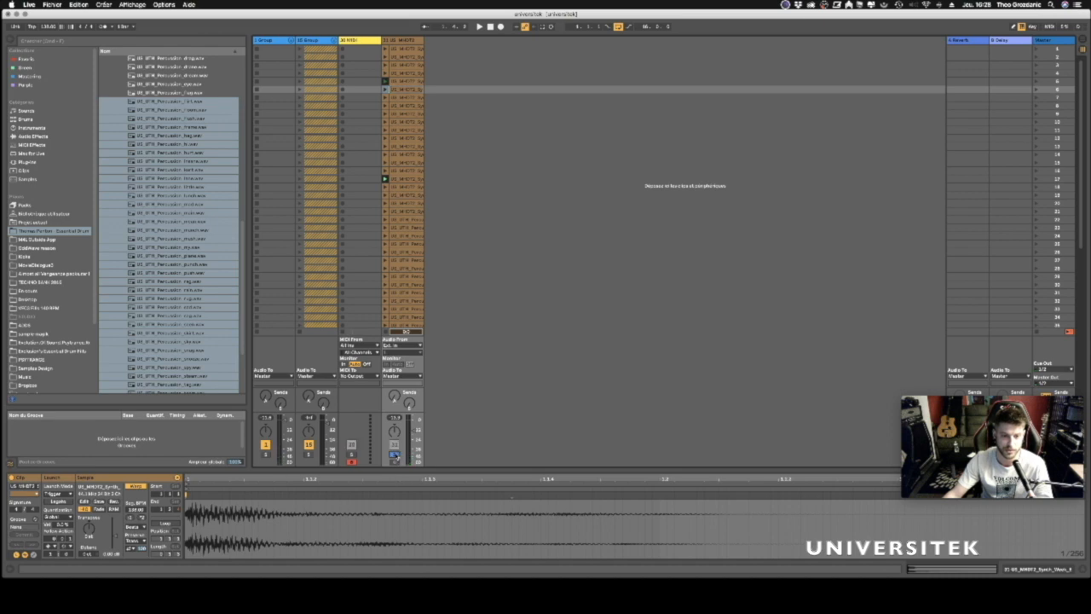
click(385, 81)
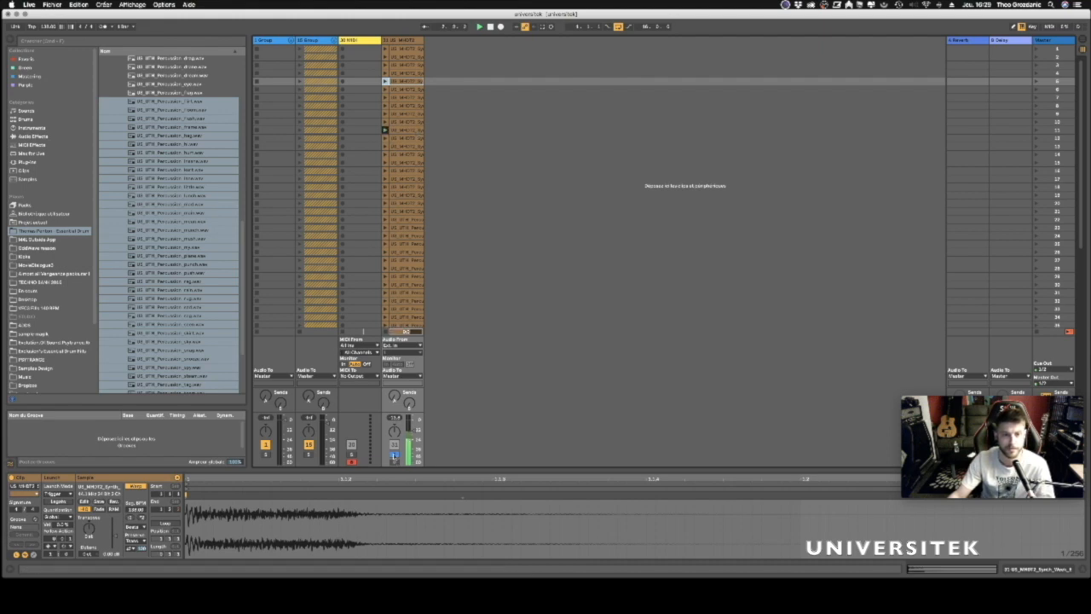
Switch to the Arrangement View, place the insertion marker at bar 13 on the 31 audio track and select that track.
key(Tab)
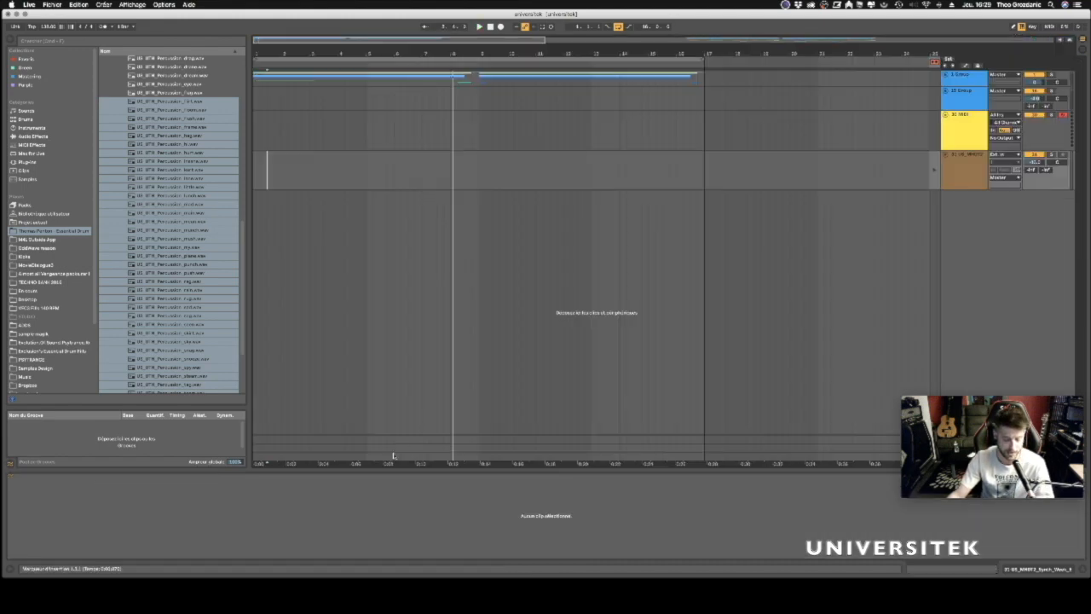
drag(497, 54, 497, 42)
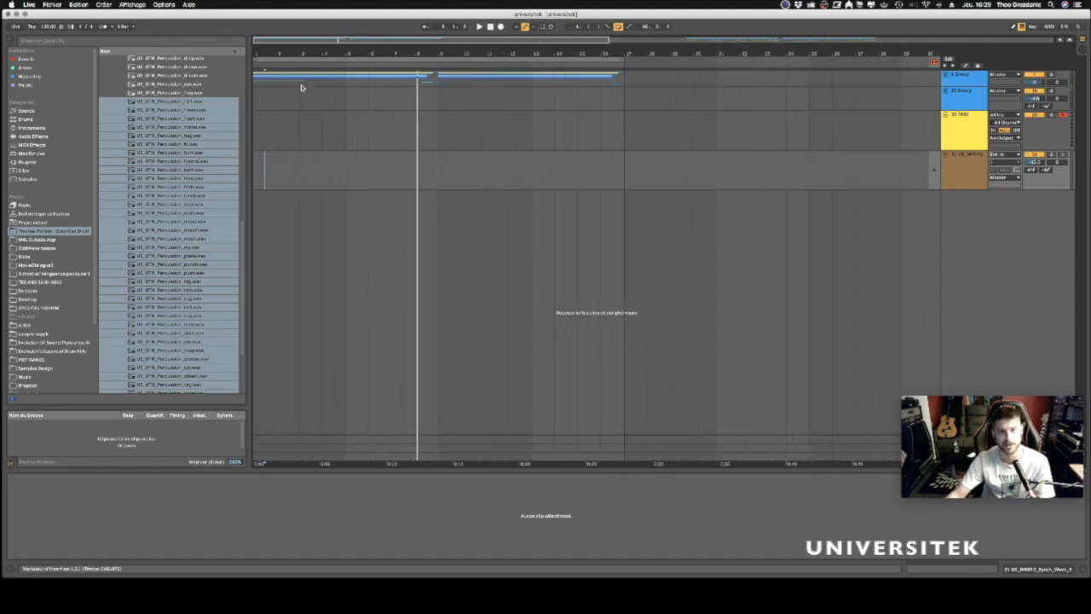
click(286, 162)
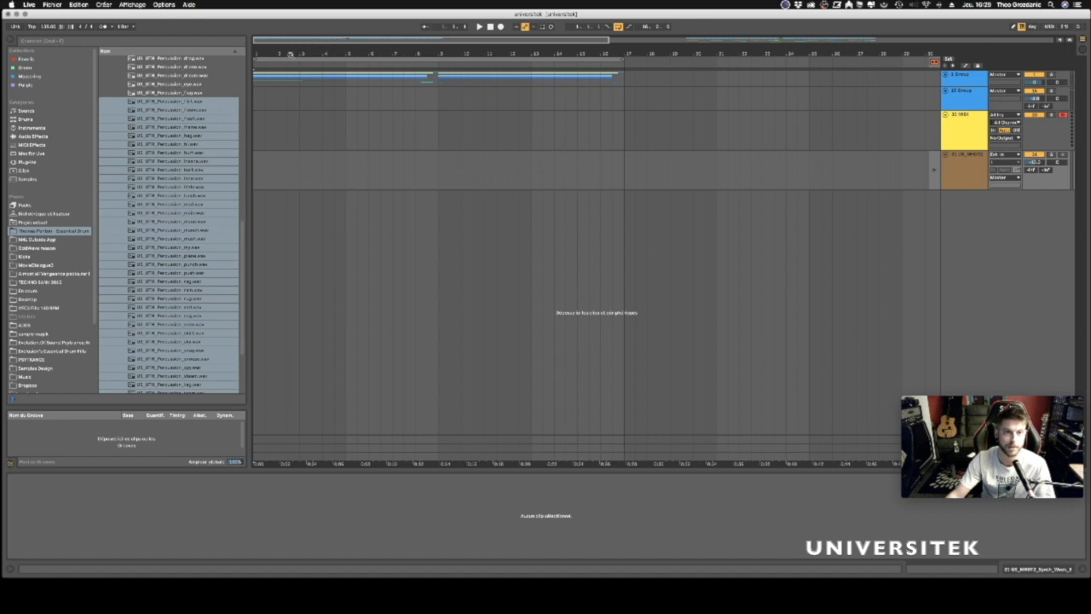
drag(290, 53, 290, 60)
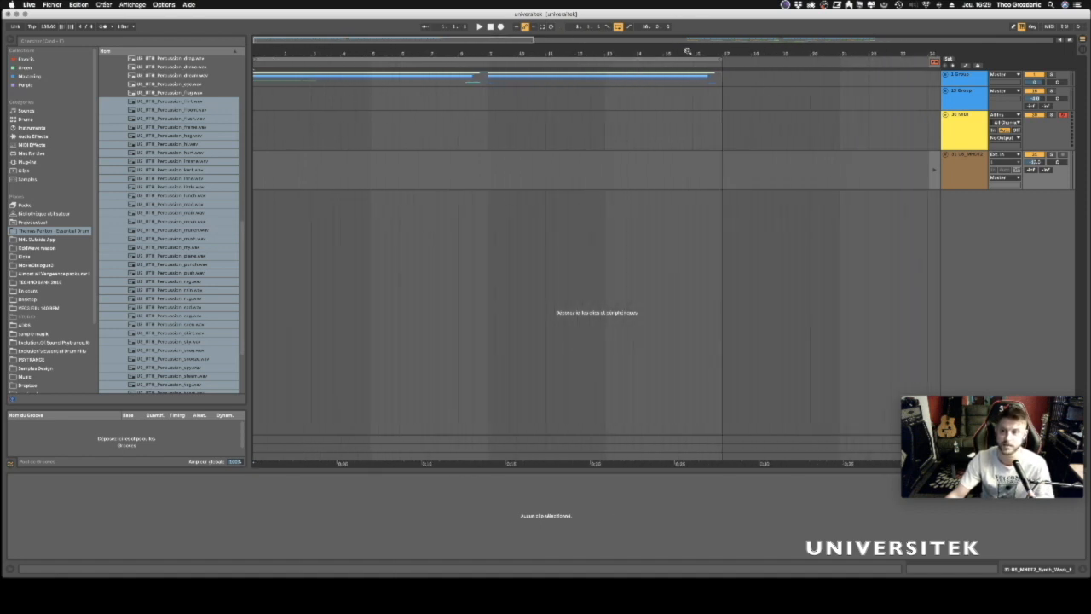
click(605, 177)
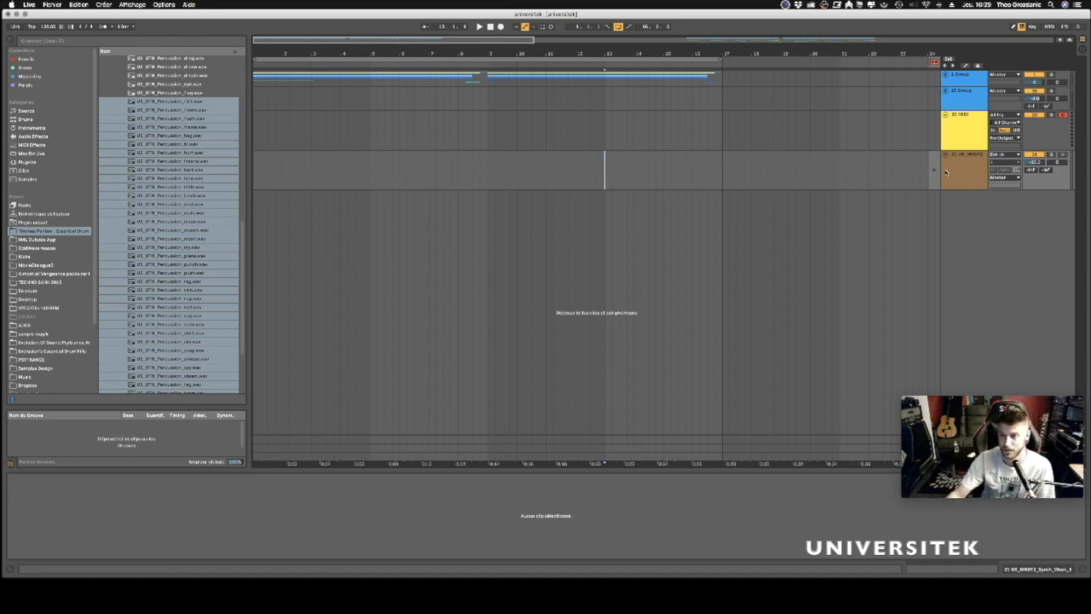
click(945, 172)
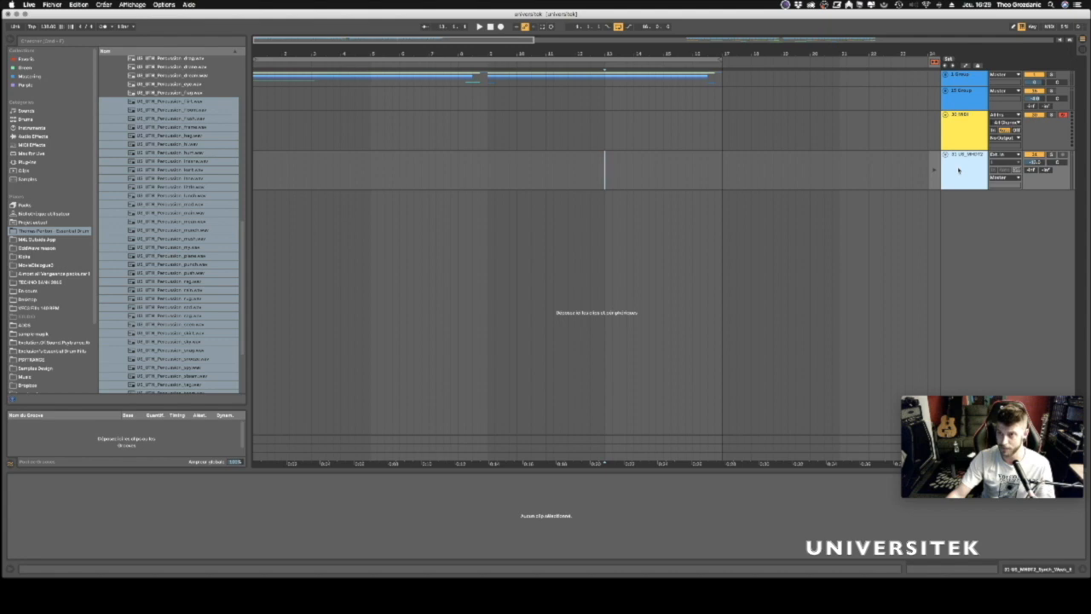
Try arming the 31 audio track for recording in the arrangement.
click(1063, 155)
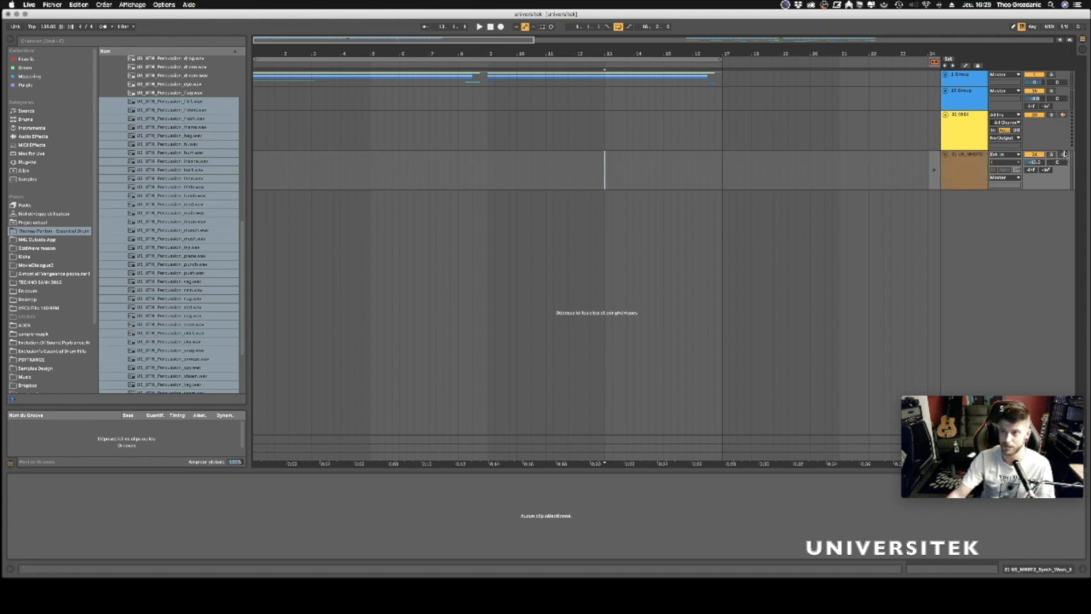
click(935, 65)
click(966, 166)
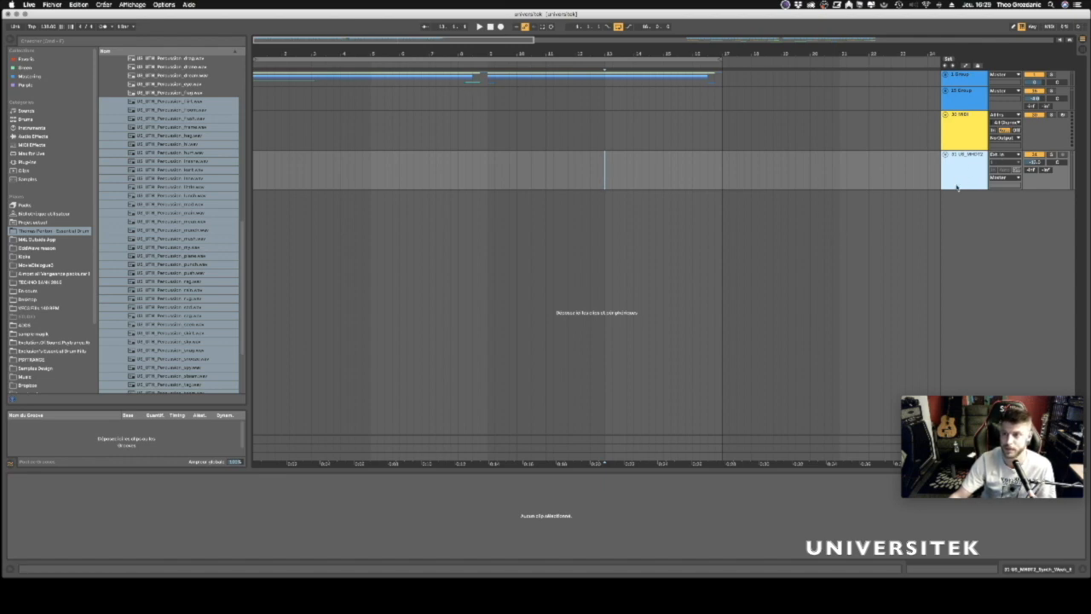
click(968, 143)
click(1063, 154)
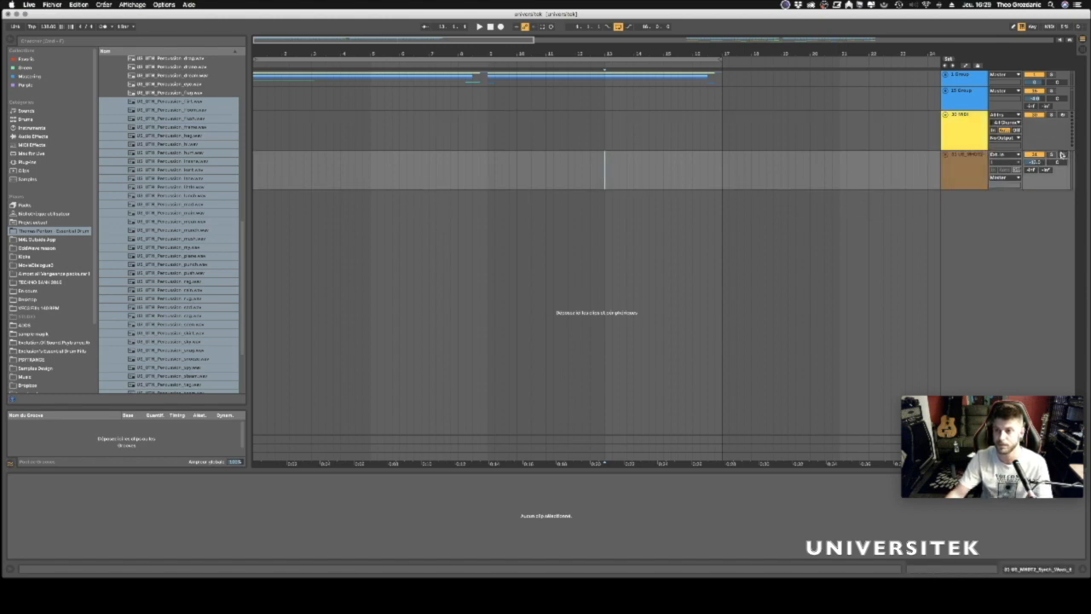
Insert a new audio track below the 31 audio track and set its audio input to the 31 track.
click(970, 179)
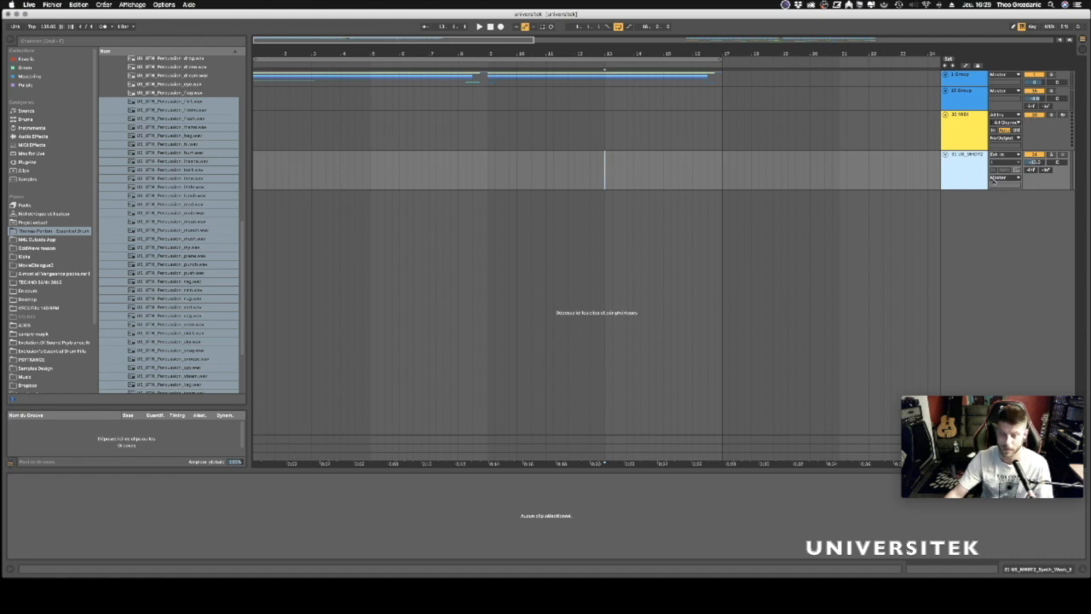
key(super+t)
click(965, 212)
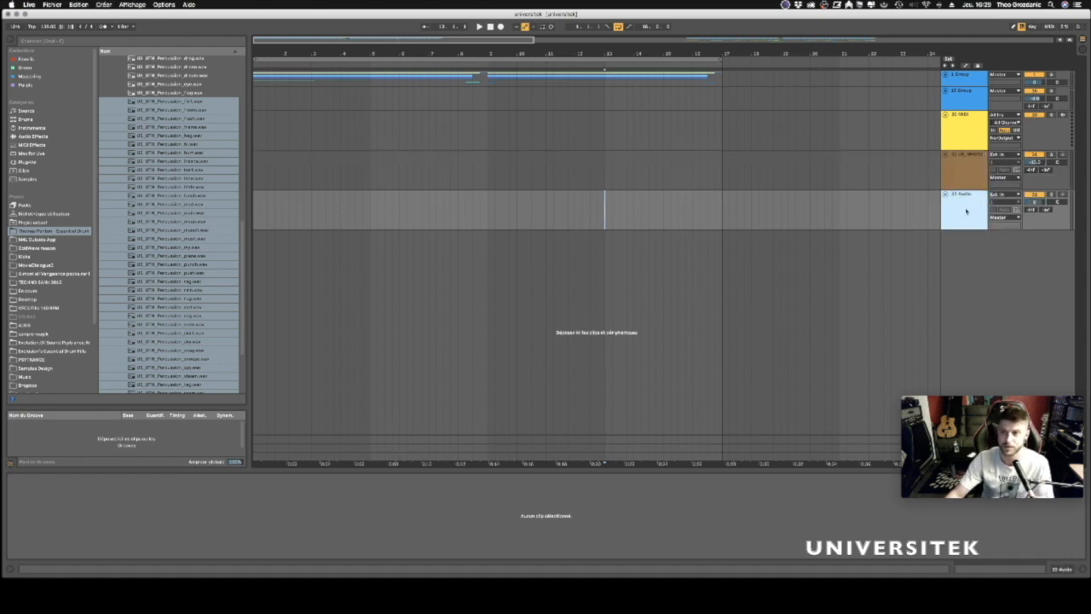
click(1001, 196)
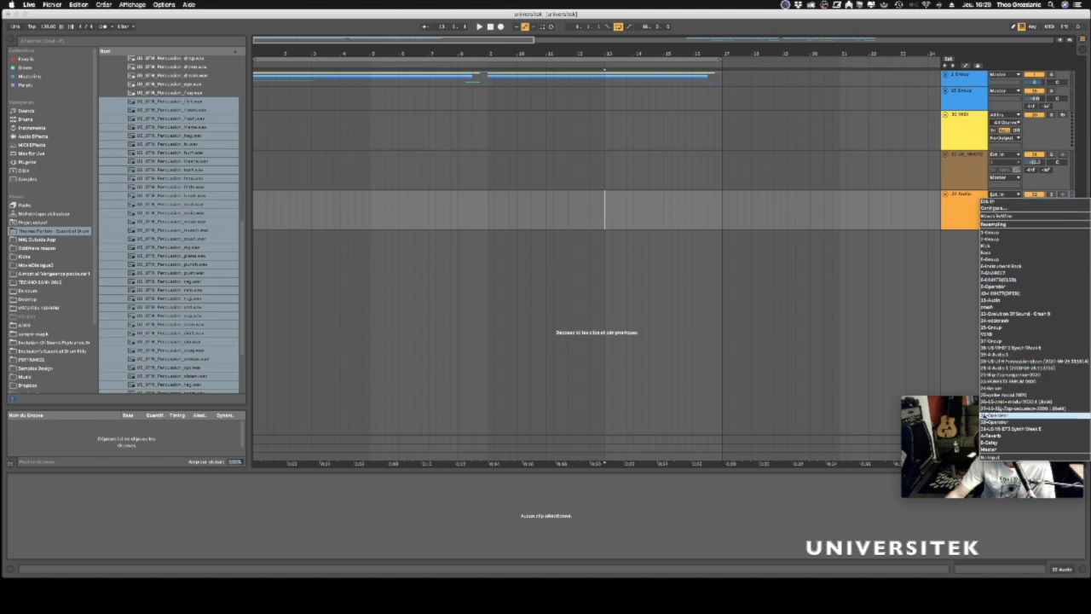
click(997, 429)
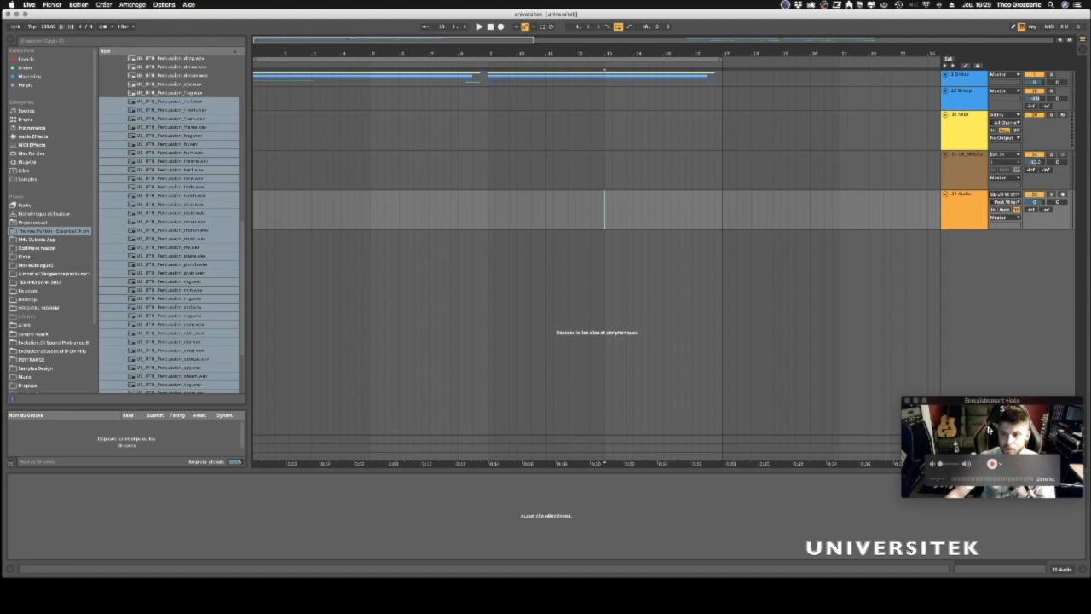
Check the routing of the 31 and 32 audio tracks in the Session View, and return to the Arrangement View.
click(938, 166)
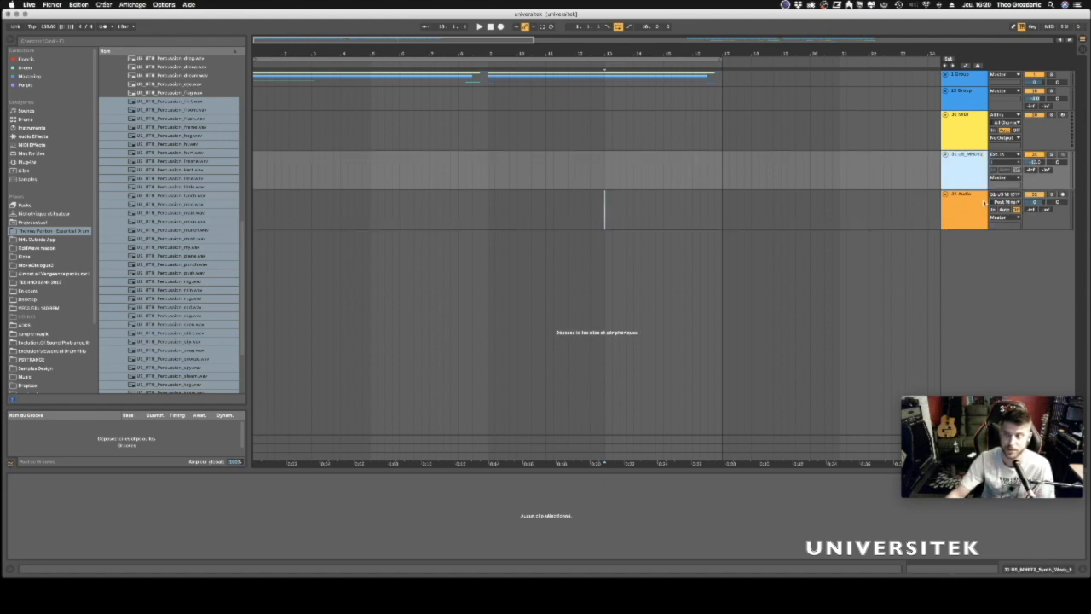
key(Tab)
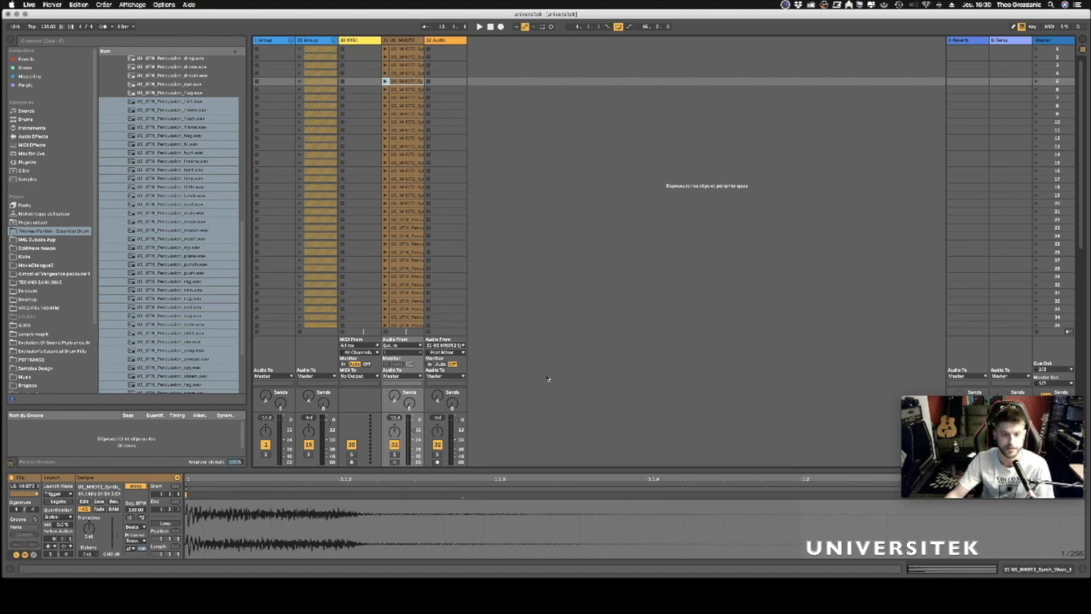
key(Tab)
click(958, 204)
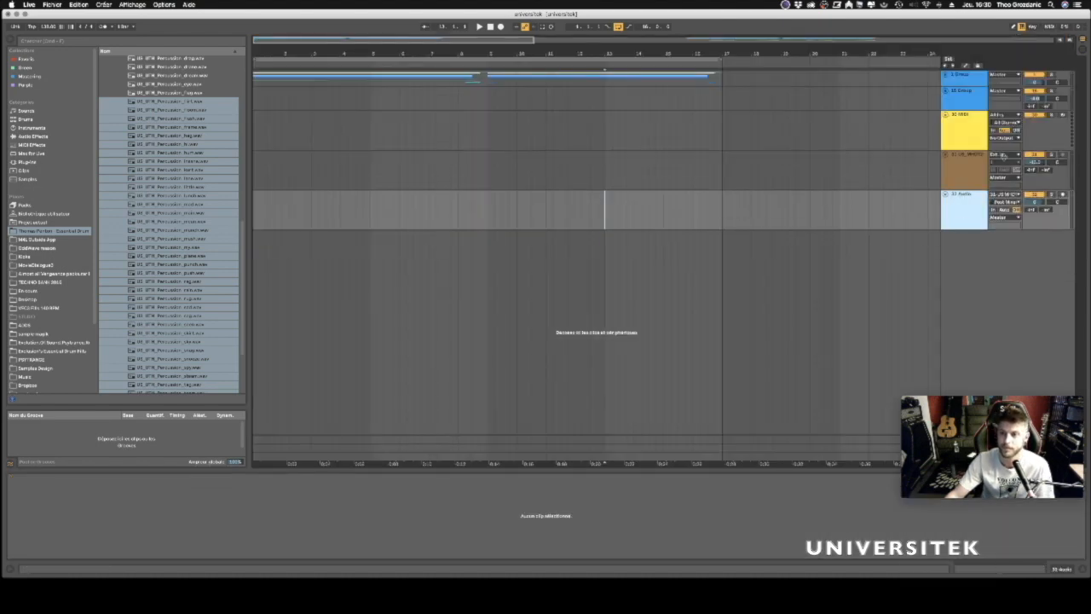
Set the 31 audio track's input to No Input.
click(1002, 156)
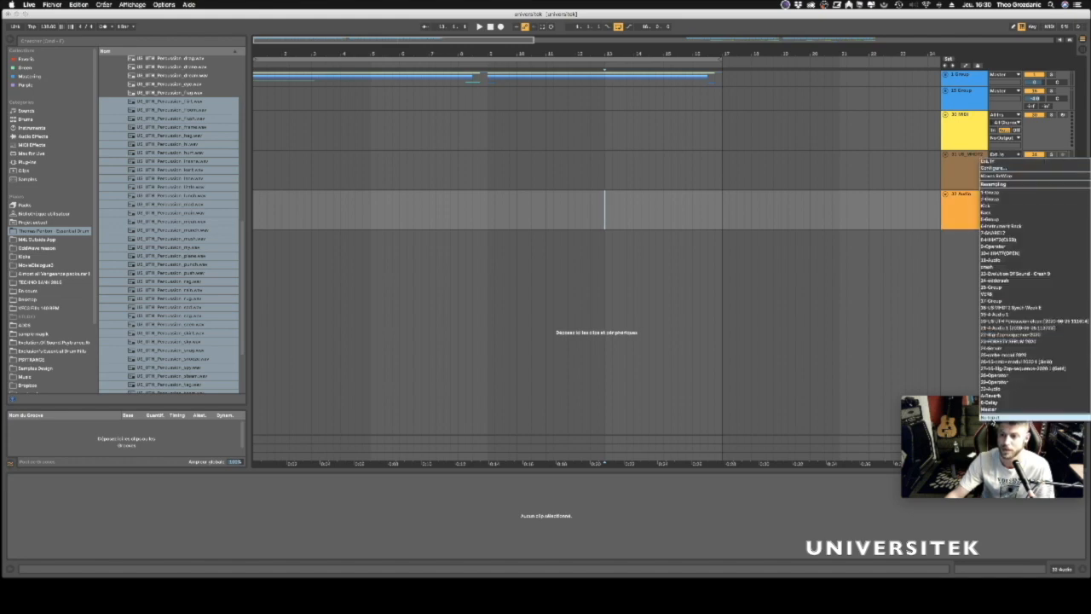
click(1015, 335)
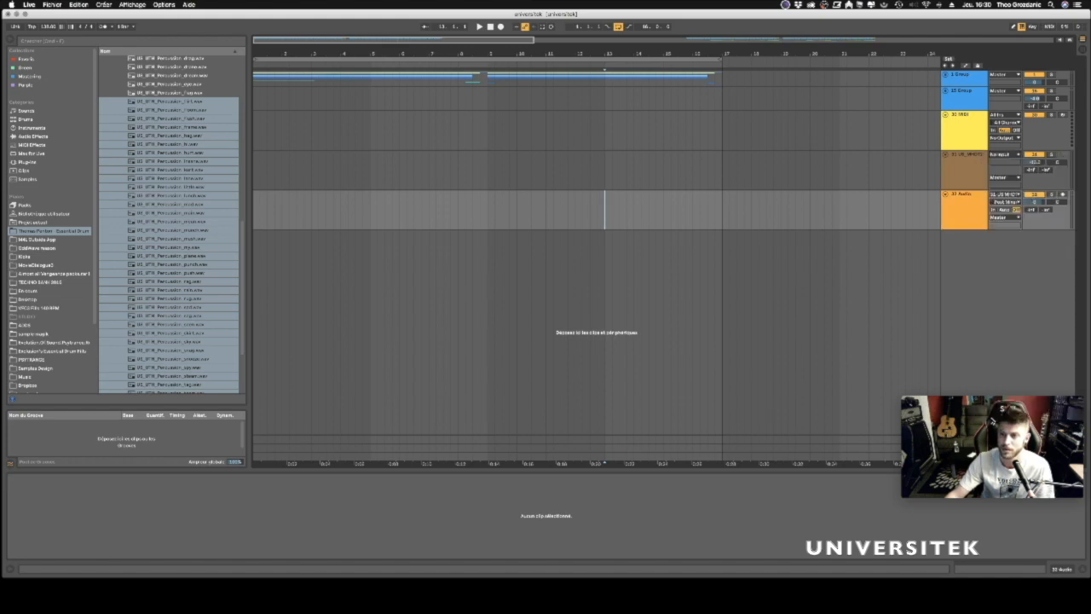
click(1001, 156)
click(967, 171)
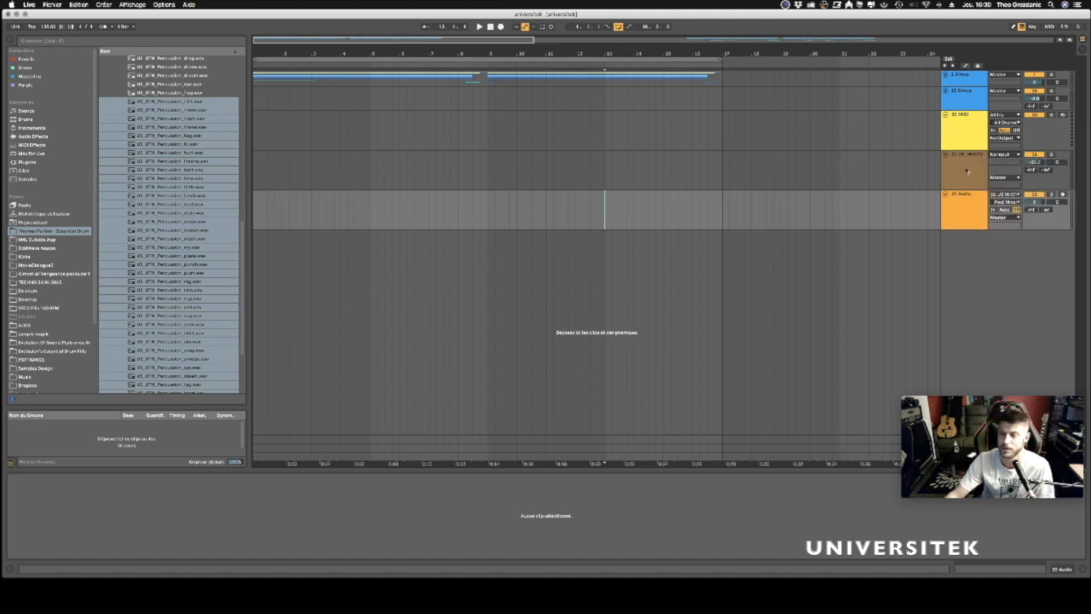
click(962, 176)
click(956, 216)
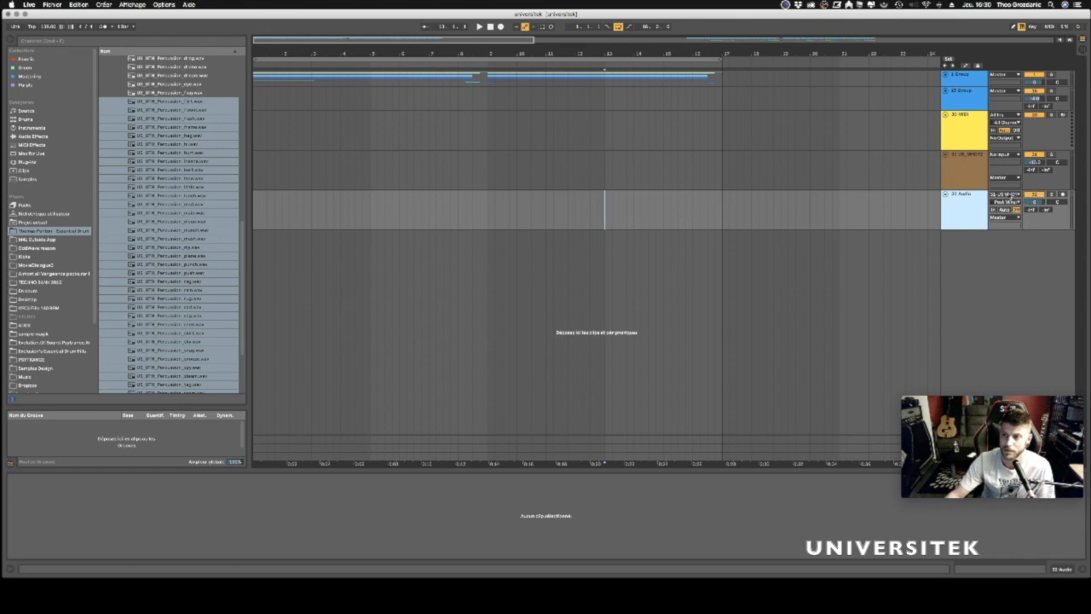
click(1035, 162)
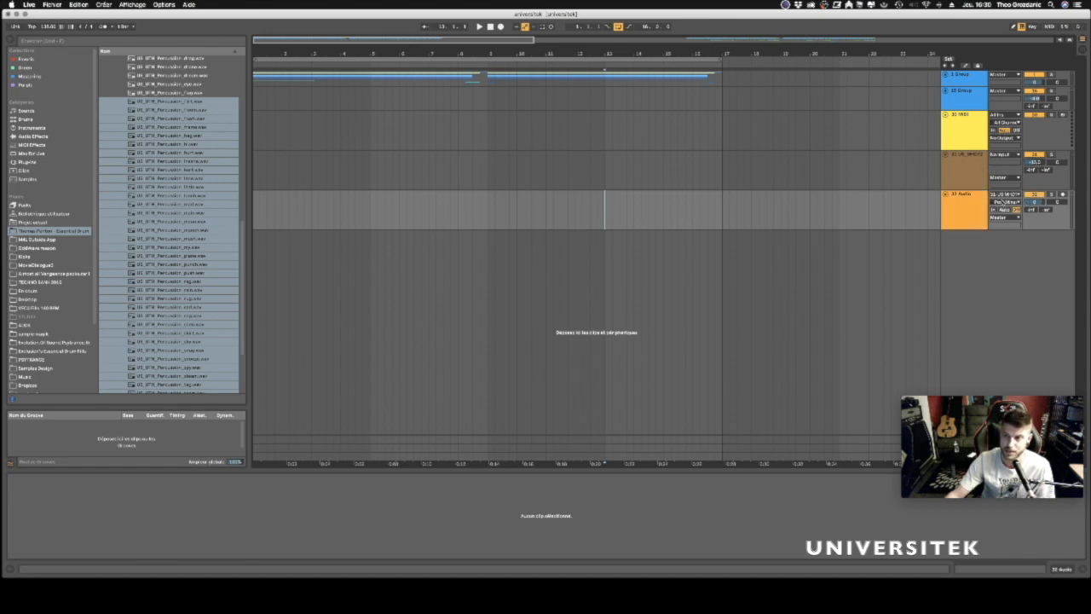
Arm the 32 Audio track and start recording from bar 1 of the arrangement.
click(1063, 195)
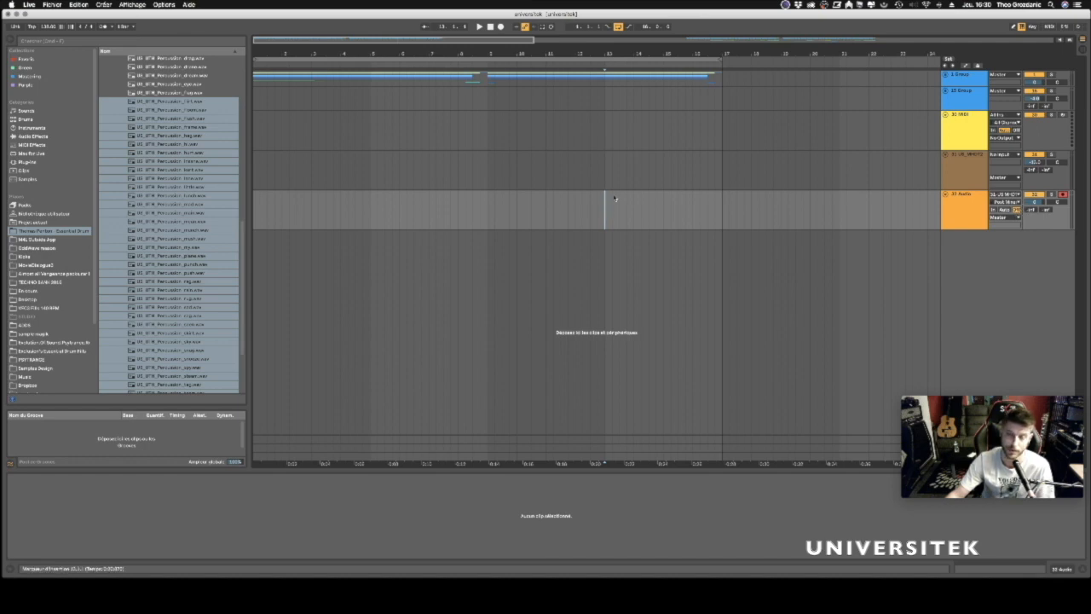
click(260, 174)
drag(285, 54, 285, 58)
scroll(260, 166, up, 1)
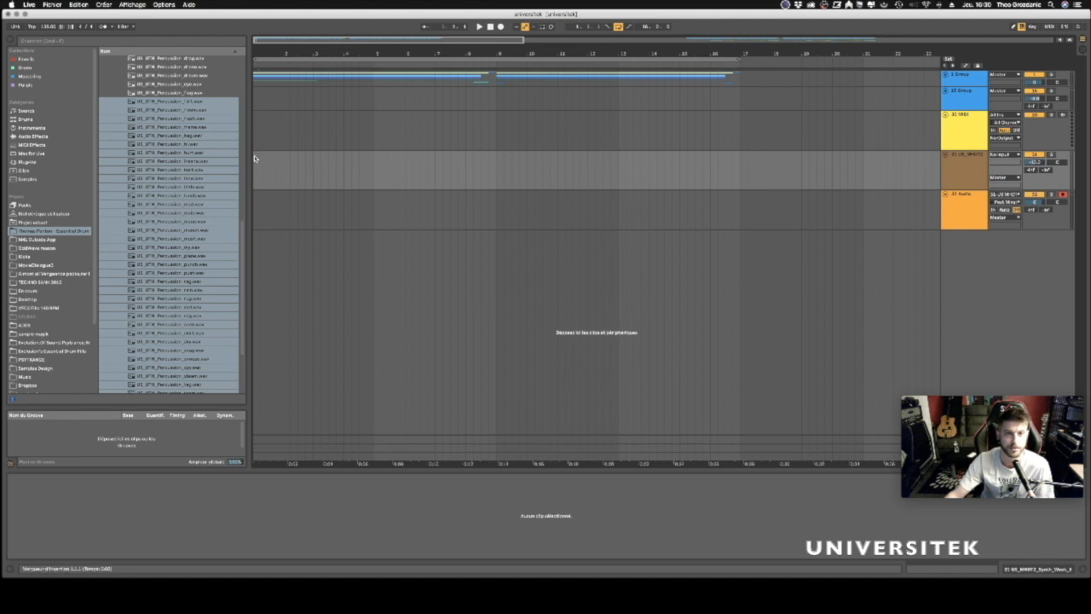
drag(281, 54, 280, 51)
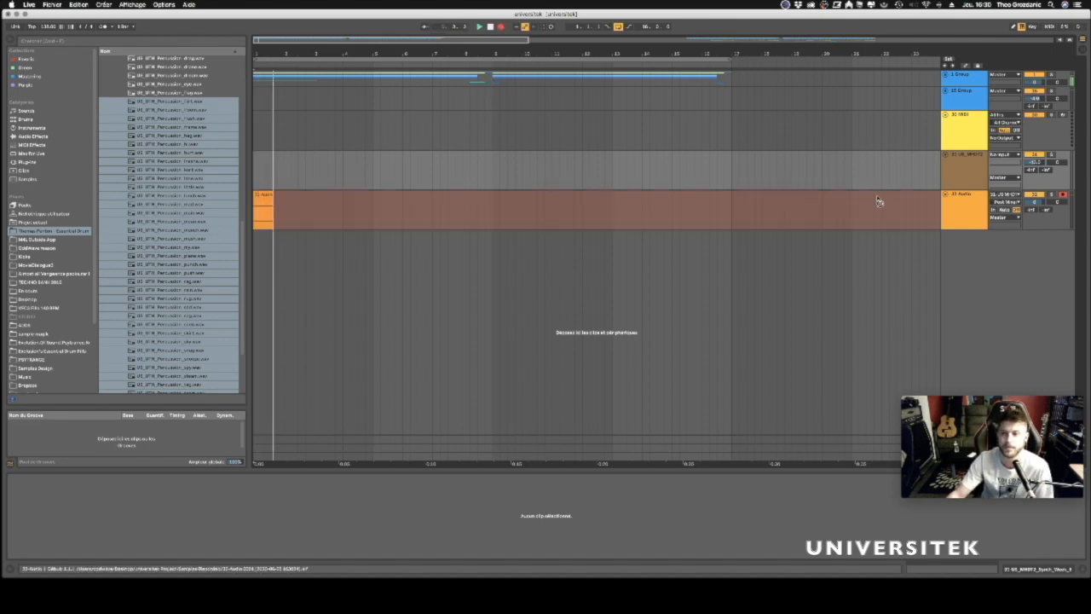
Launch the 31 track's first clip in the Session View while recording, and return to the Arrangement View.
key(Tab)
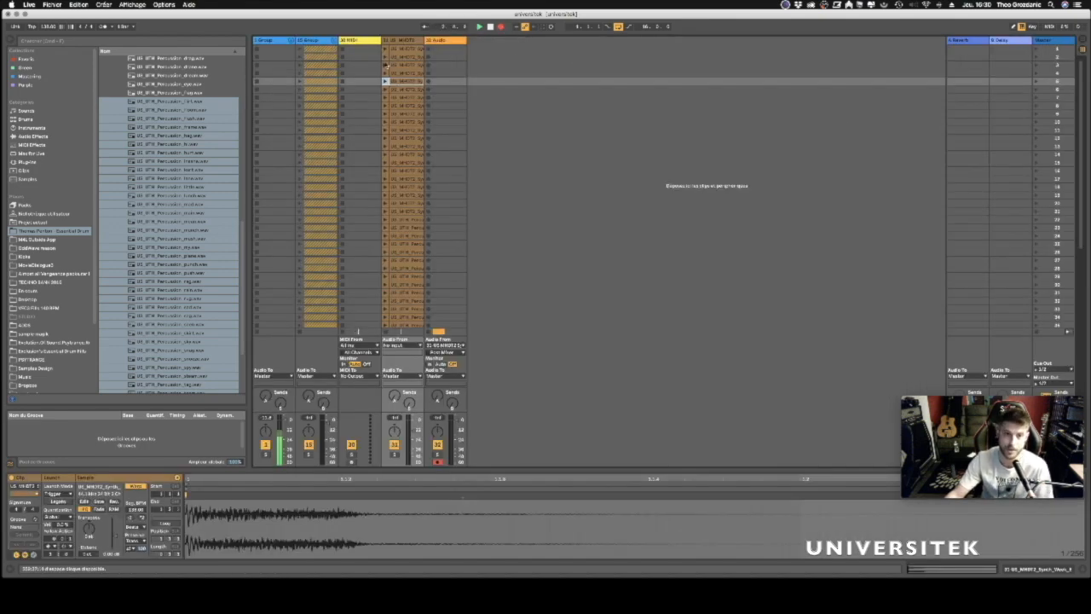
click(385, 52)
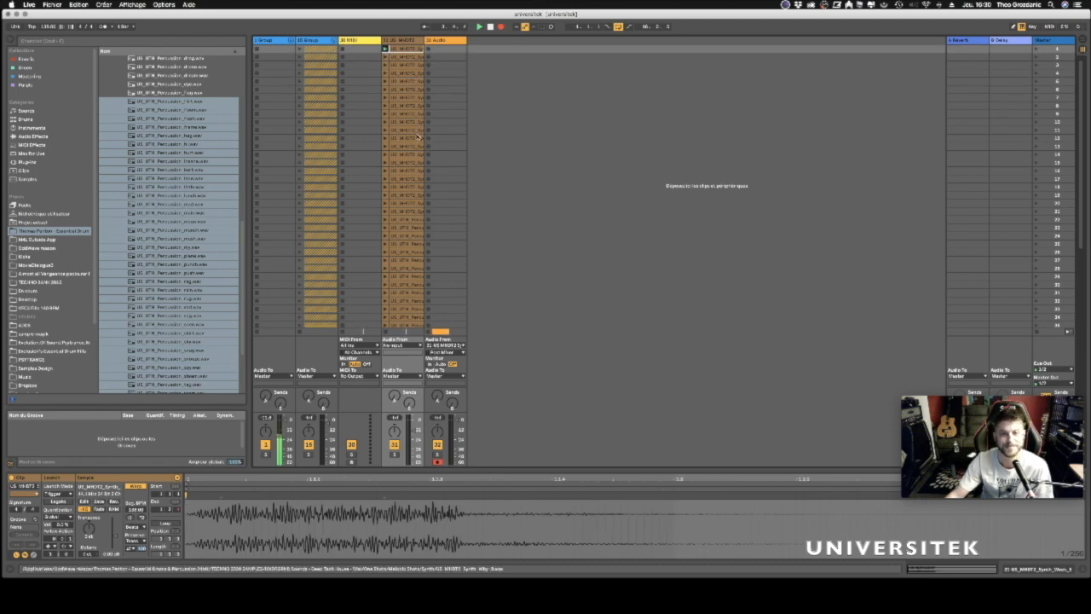
key(Tab)
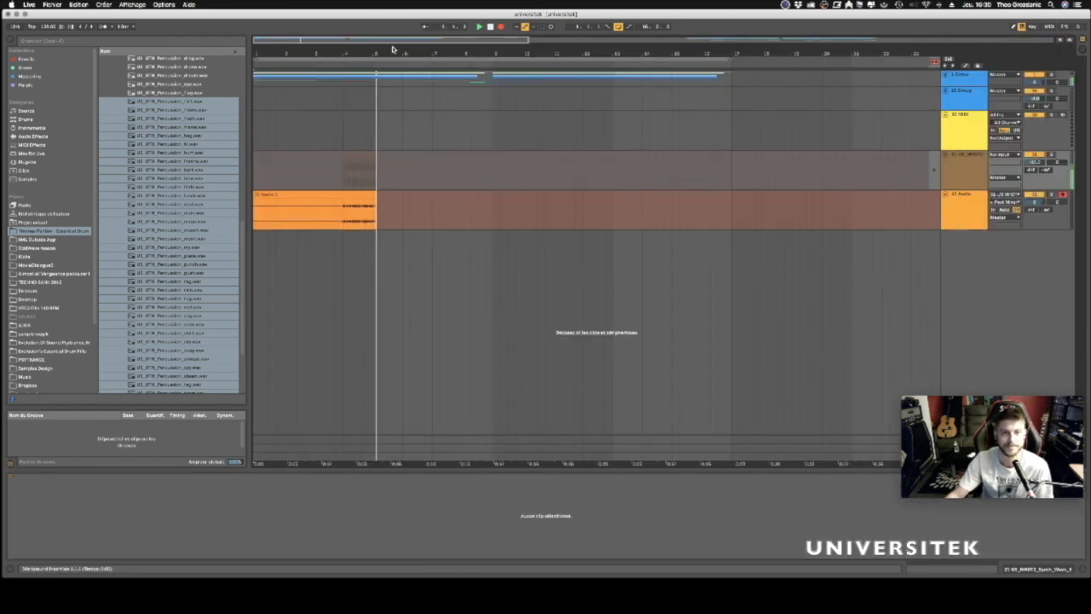
Record the random clip playback through bar 16, stop the transport and switch the 31 track back to arrangement playback.
mouse_move(373, 53)
mouse_down()
mouse_move(395, 50)
mouse_move(386, 55)
mouse_up()
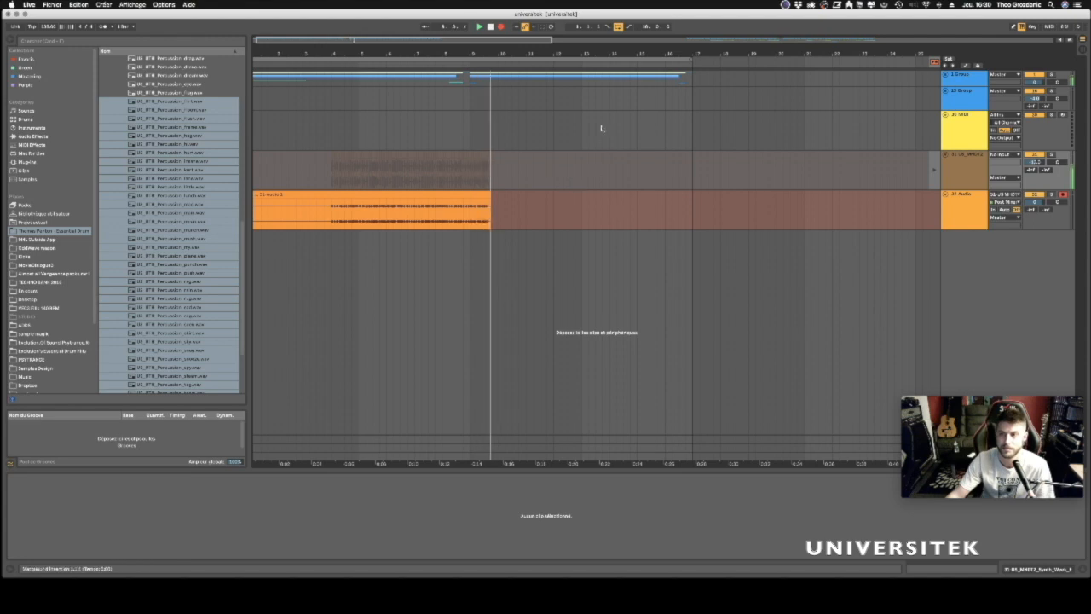
drag(522, 53, 520, 53)
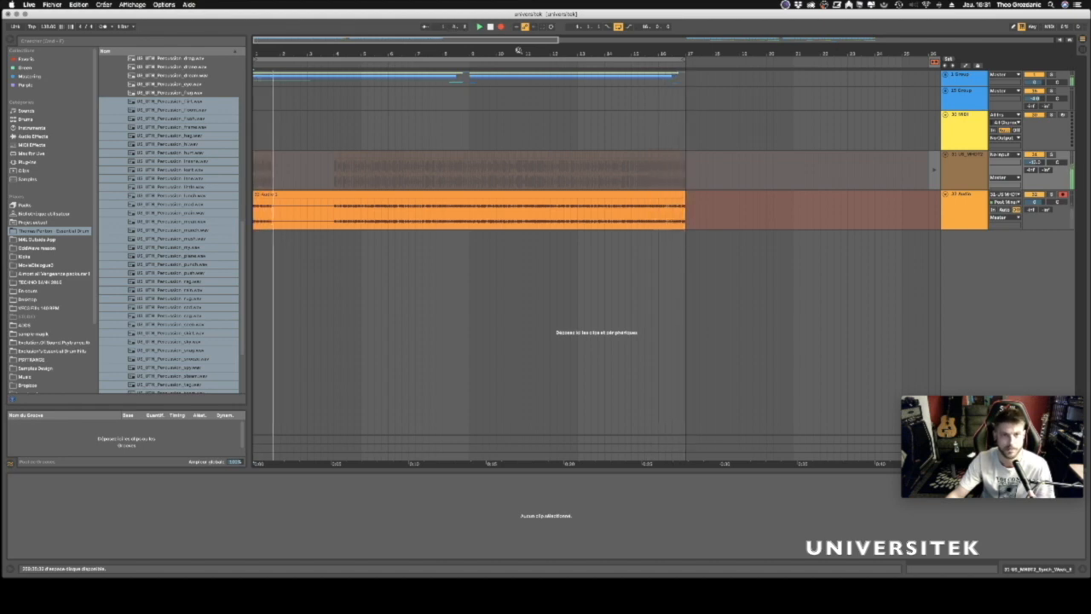
drag(507, 52, 484, 55)
key(space)
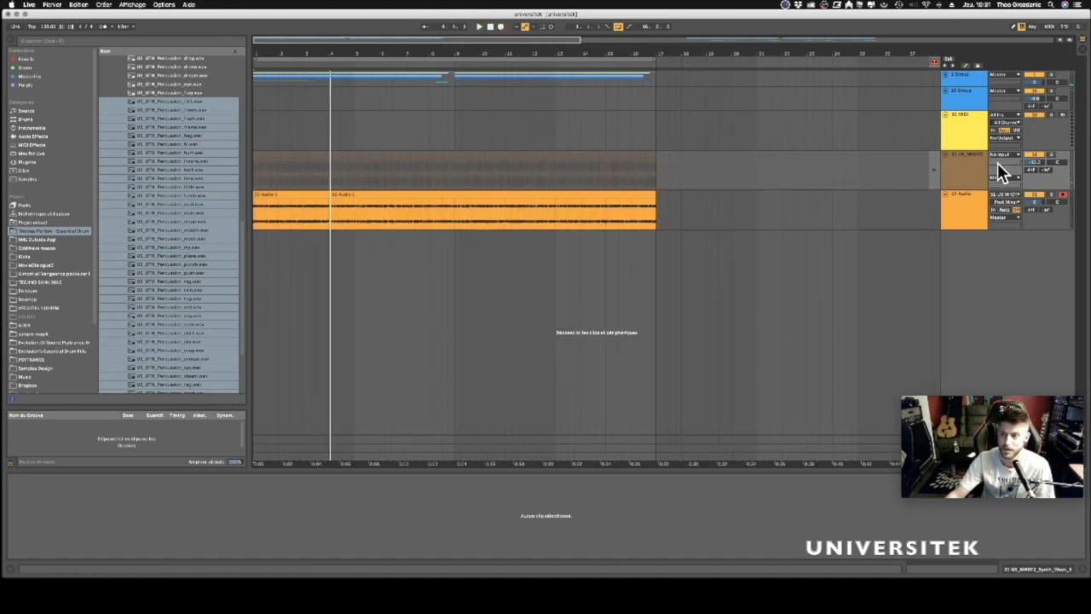
click(934, 63)
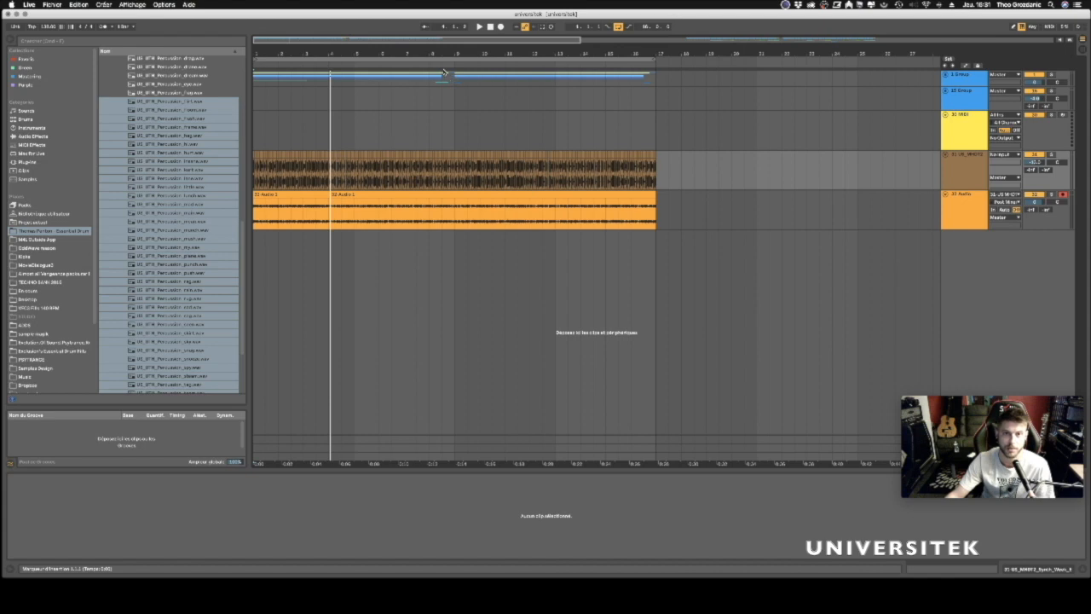
Examine the recorded waveform around bars 6 to 8 on the 32 Audio track.
drag(393, 48, 393, 170)
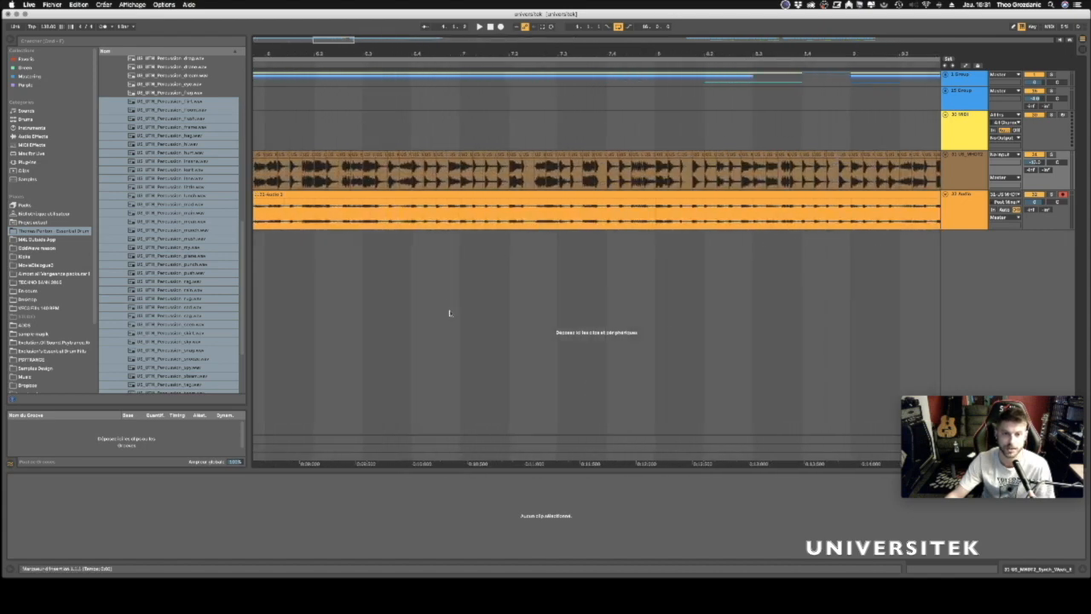
drag(362, 222, 554, 225)
drag(493, 56, 489, 27)
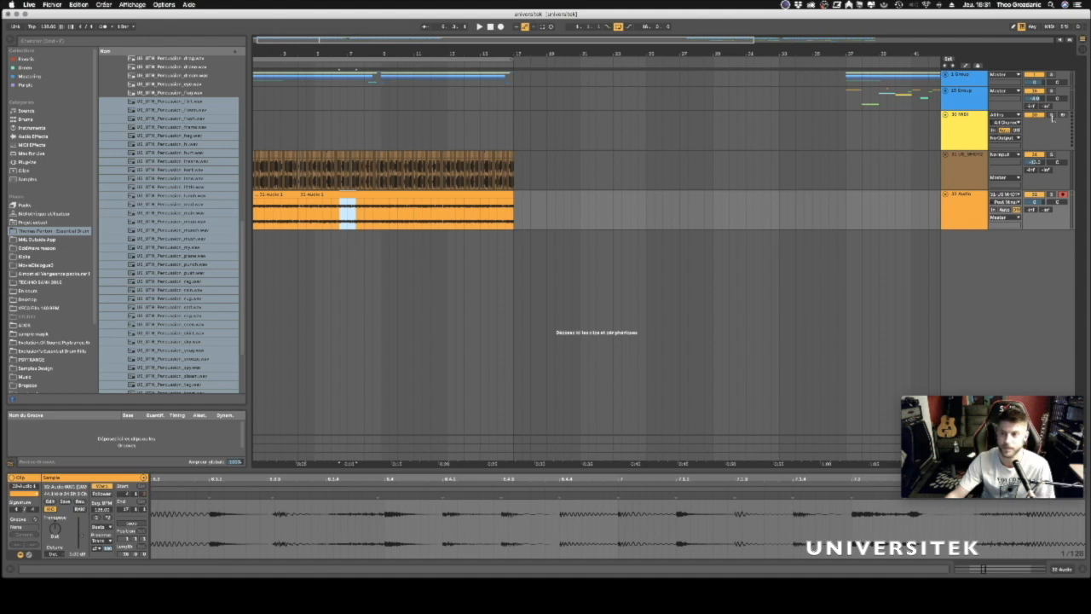
Deactivate the 31 audio track, delete its clips from the arrangement and fold the track.
click(1035, 156)
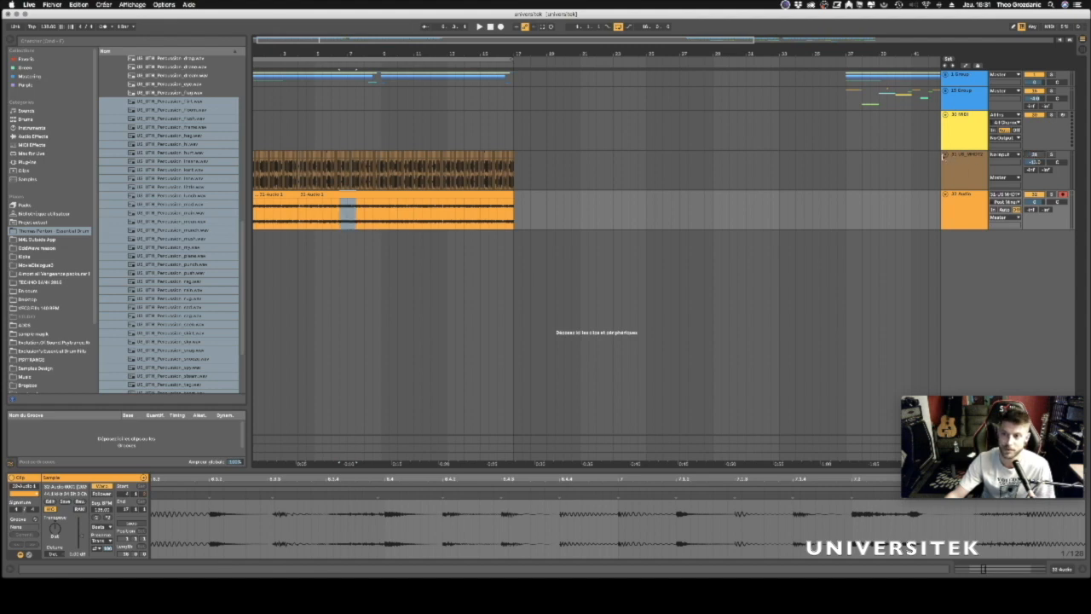
drag(533, 180, 237, 179)
key(Delete)
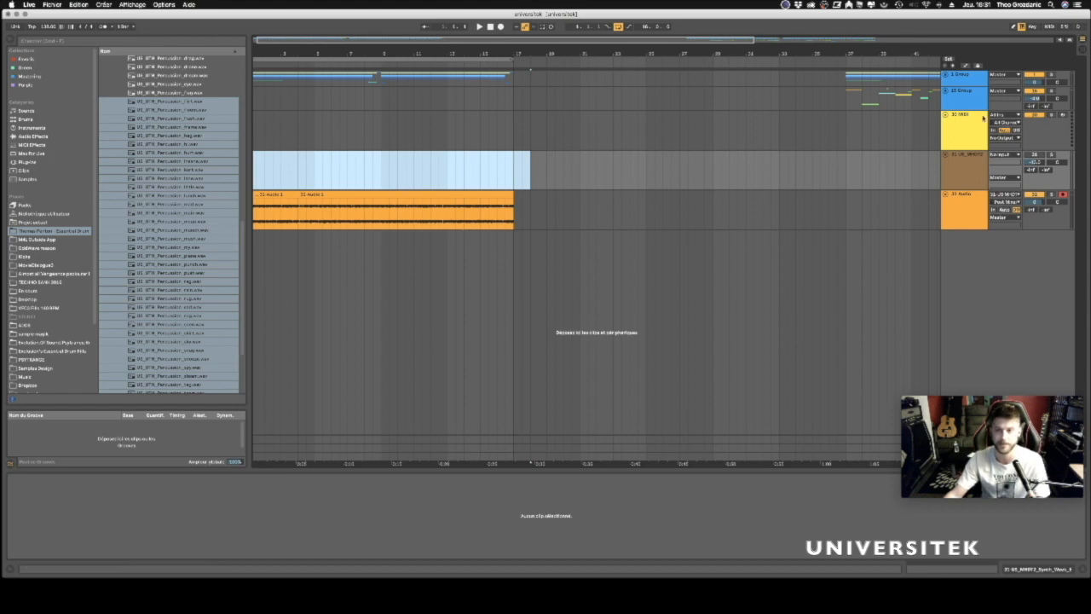
click(946, 155)
Return the insertion marker to bar 1 and add an EQ Eight to the 32 Audio track.
click(311, 143)
drag(265, 52, 244, 119)
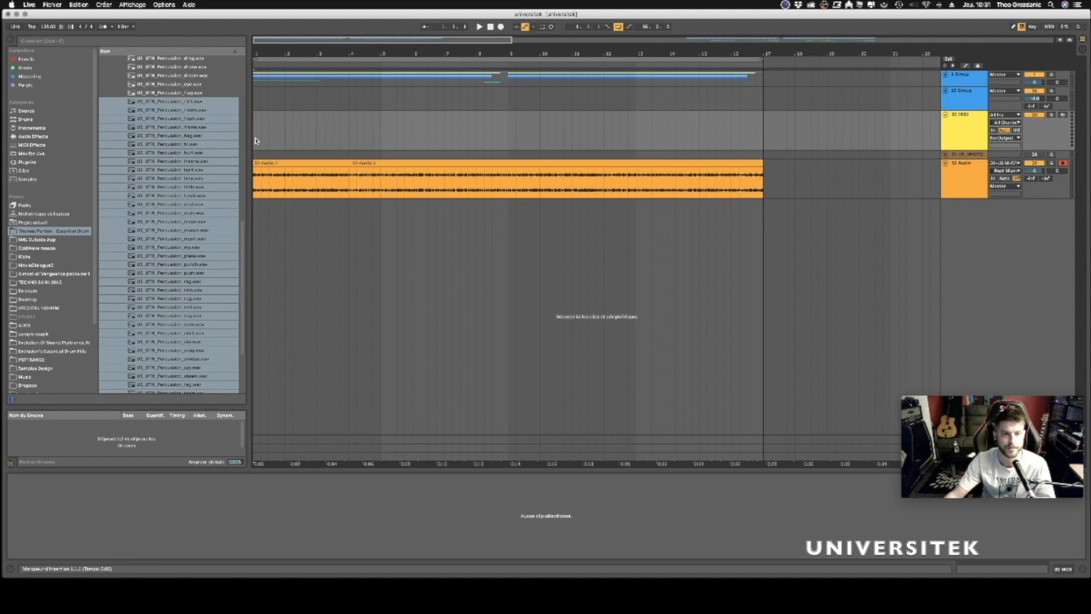
click(907, 179)
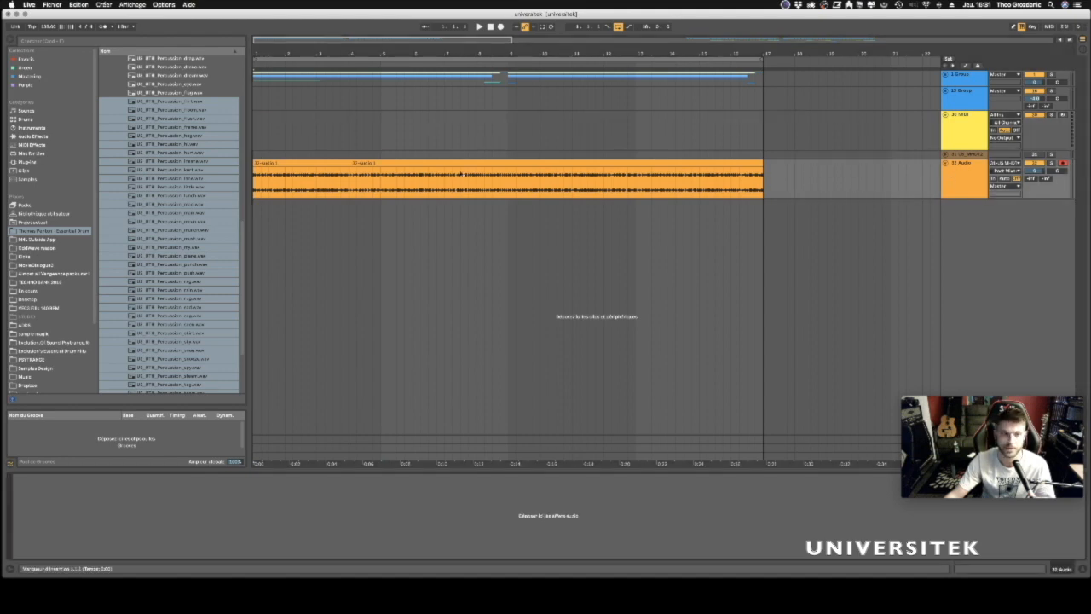
click(42, 137)
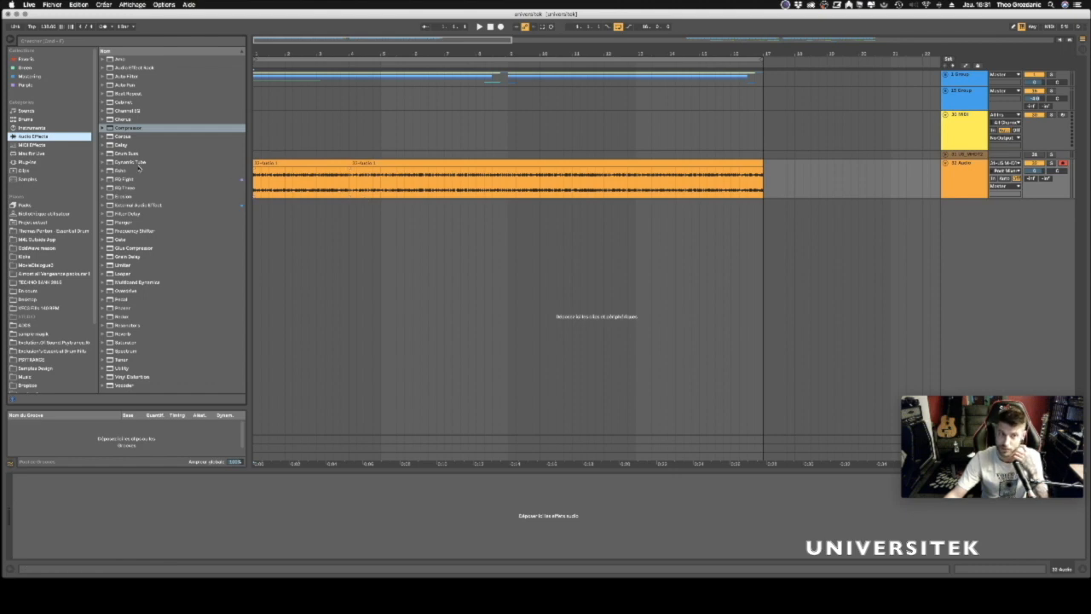
click(125, 180)
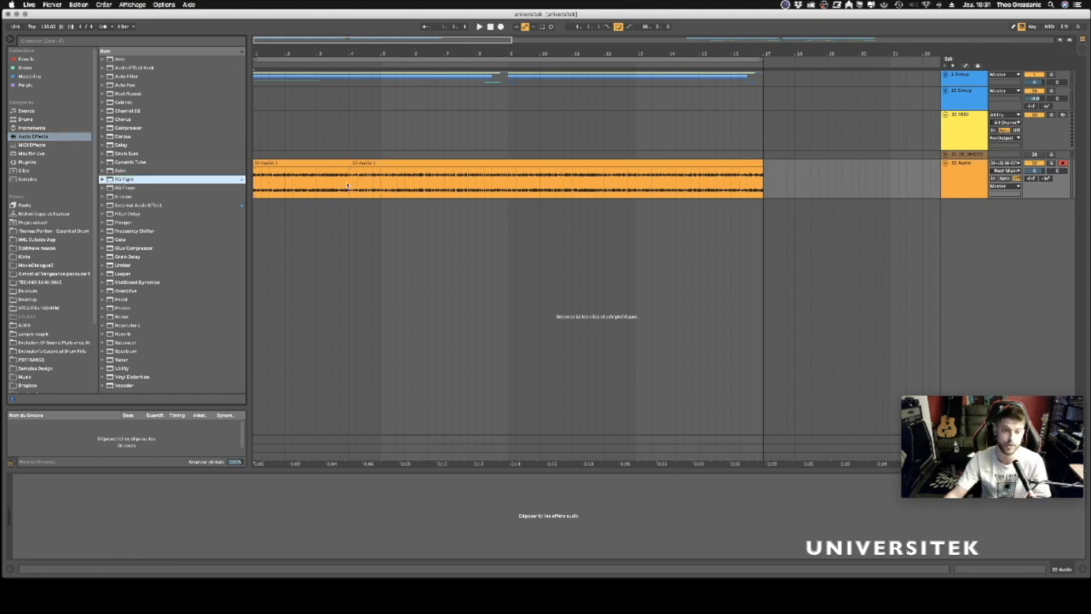
drag(346, 180, 347, 182)
Shape a low cut with the EQ Eight's first band on the 32 Audio track and play the arrangement from bar 1.
click(91, 520)
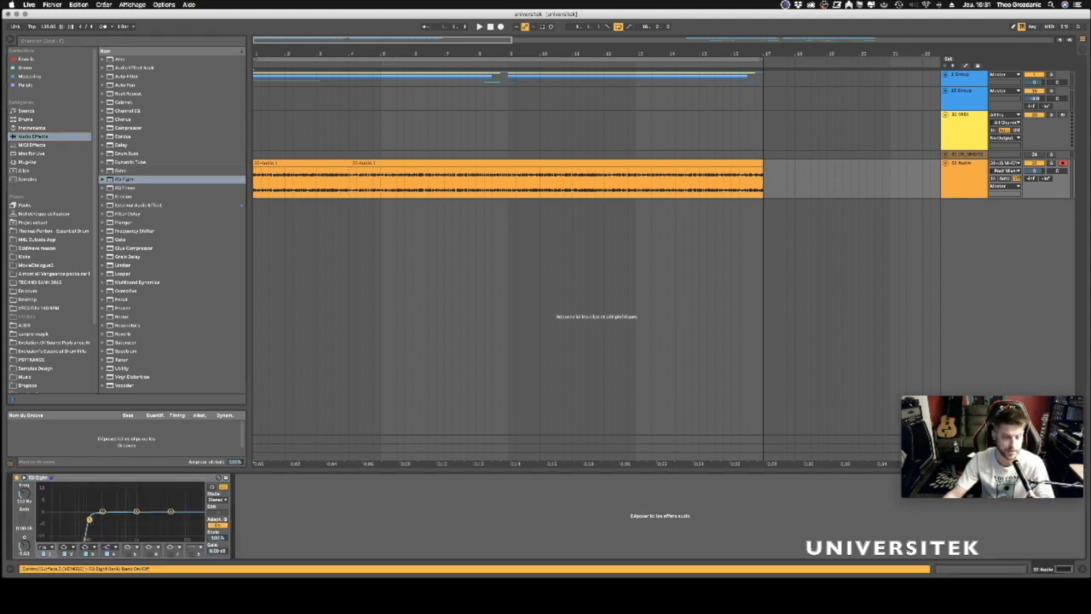
key(space)
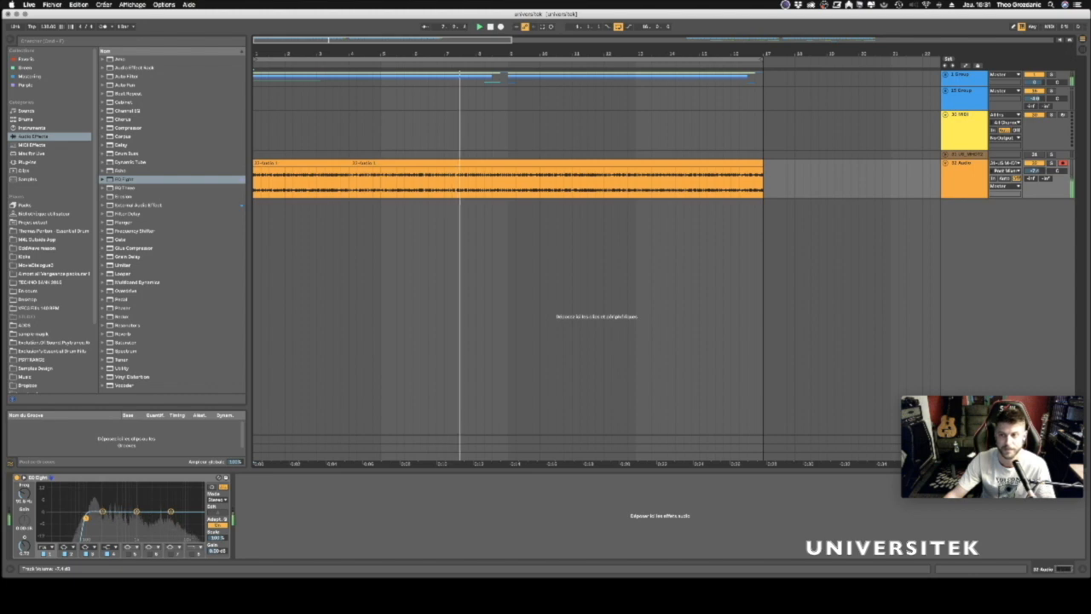
Lower the 32 Audio track's volume slightly and play the arrangement from bar 9.
drag(1035, 170, 1034, 174)
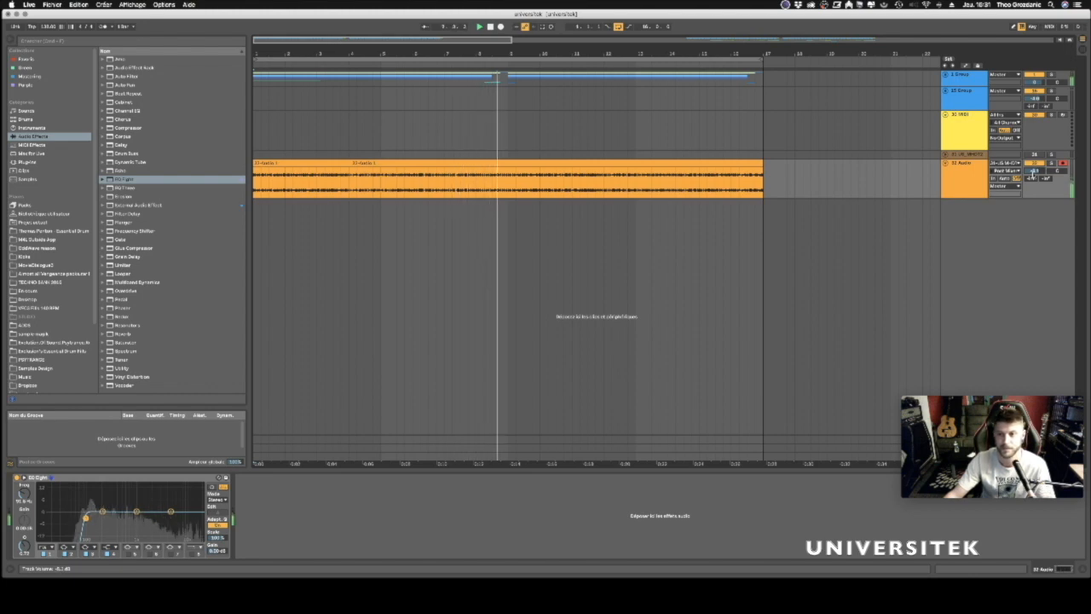
drag(554, 55, 544, 54)
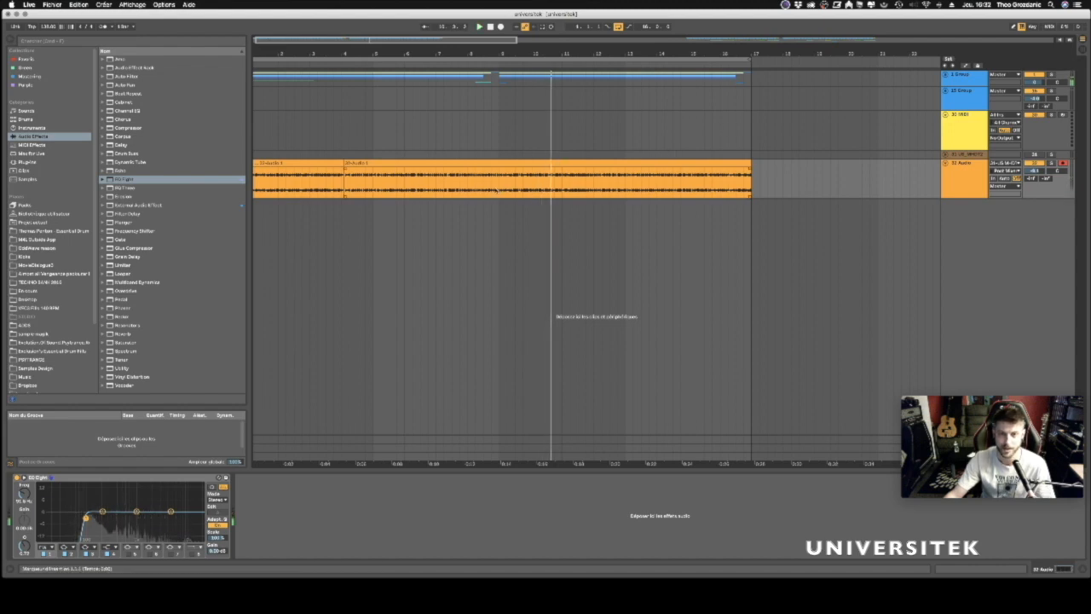
key(space)
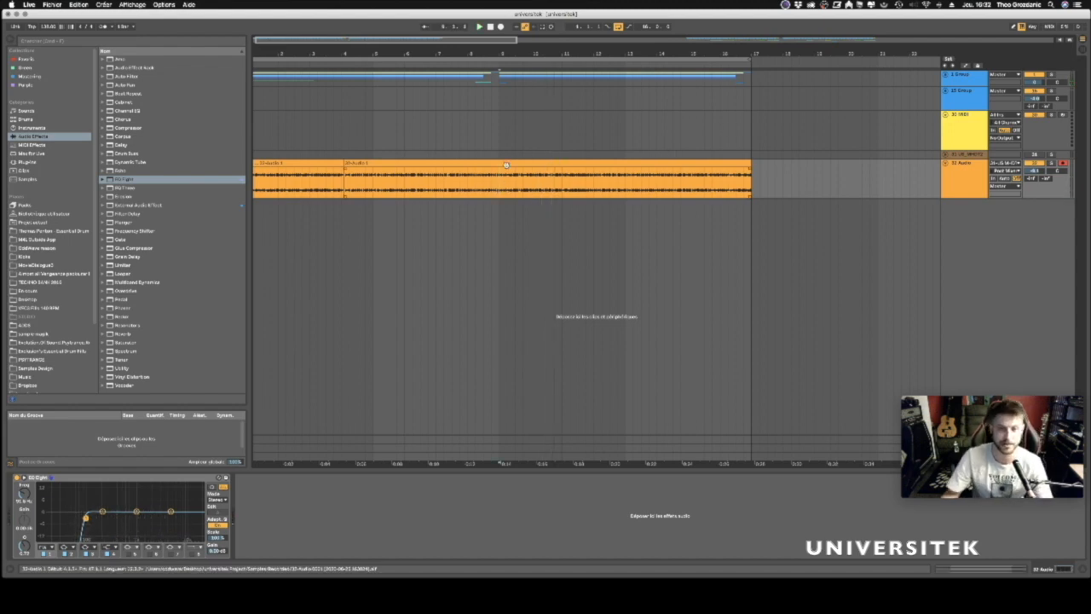
key(space)
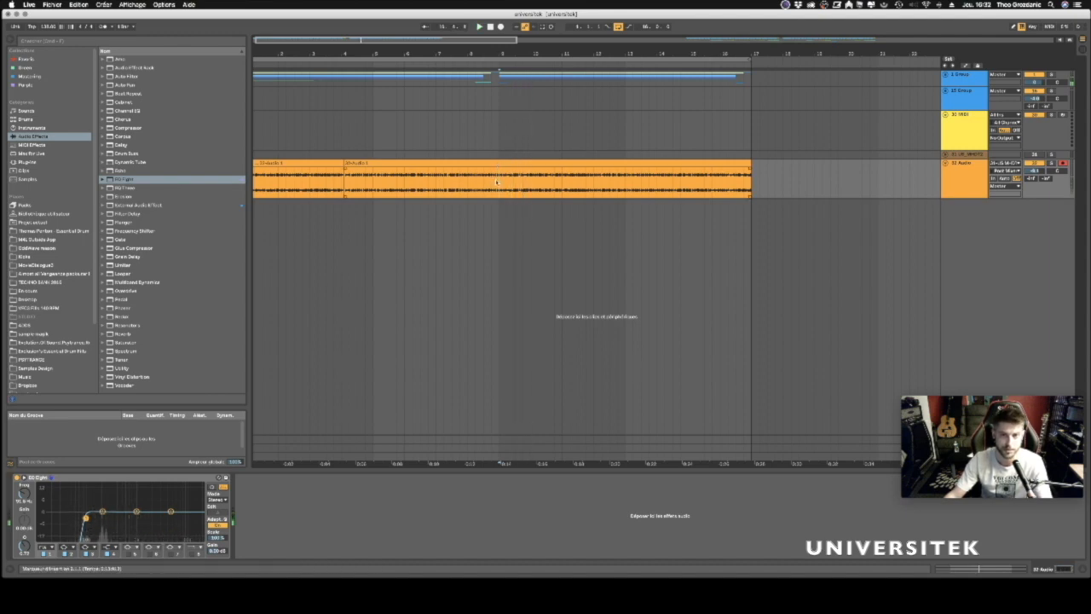
Select the one-bar section starting at bar 9 of the clip on the 32 Audio track.
drag(499, 181, 522, 182)
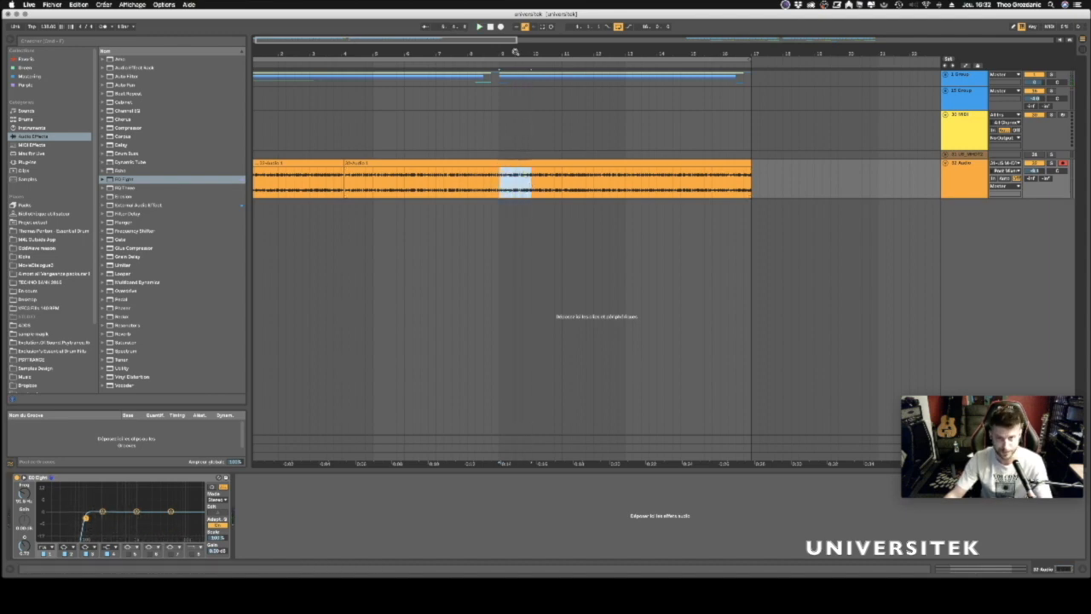
click(554, 140)
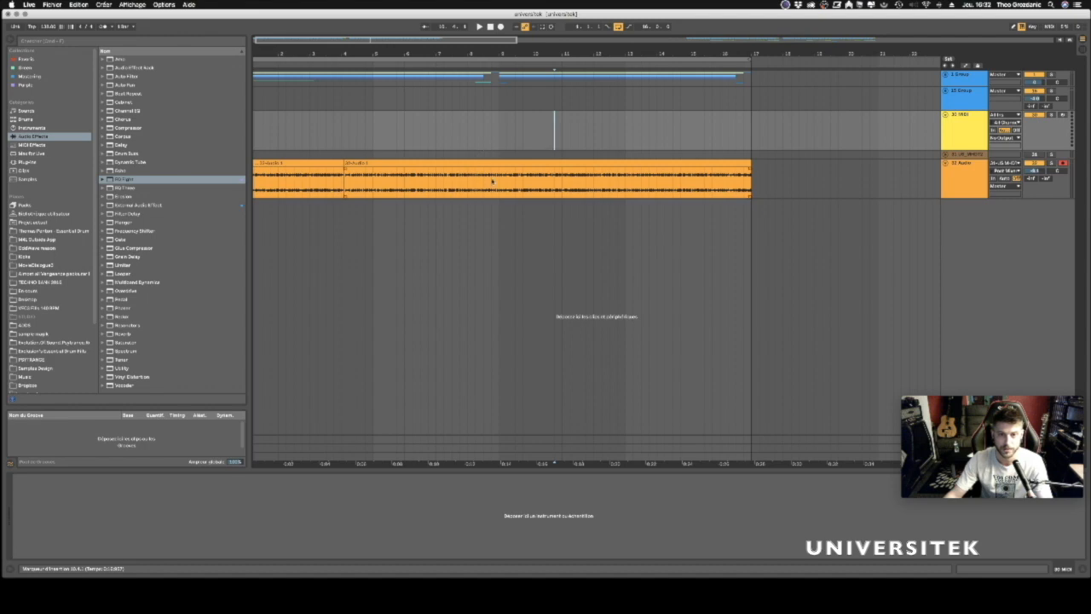
click(492, 181)
drag(499, 186, 531, 192)
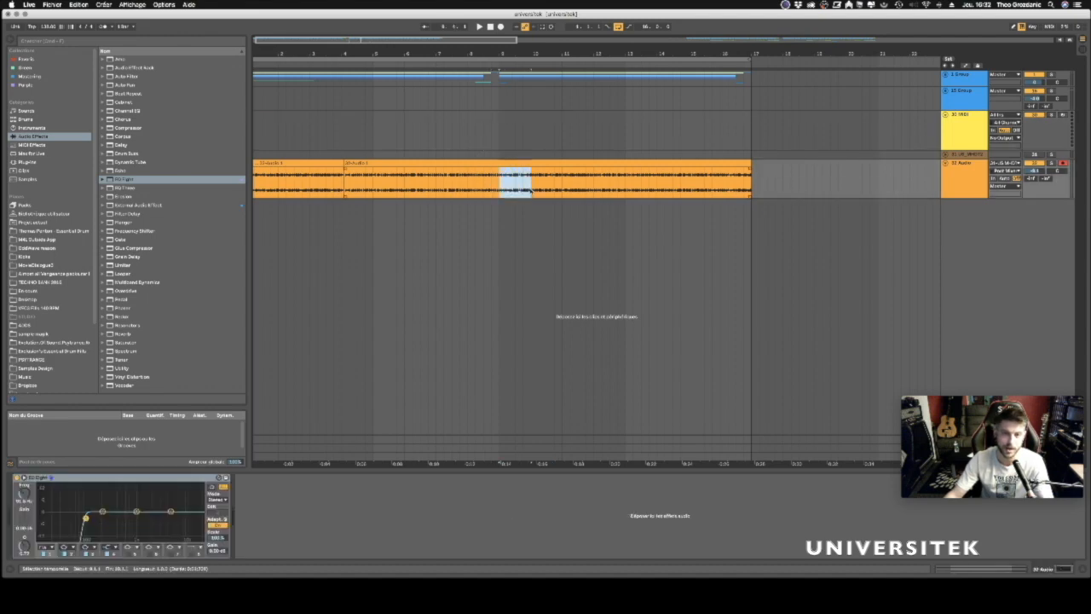
click(967, 183)
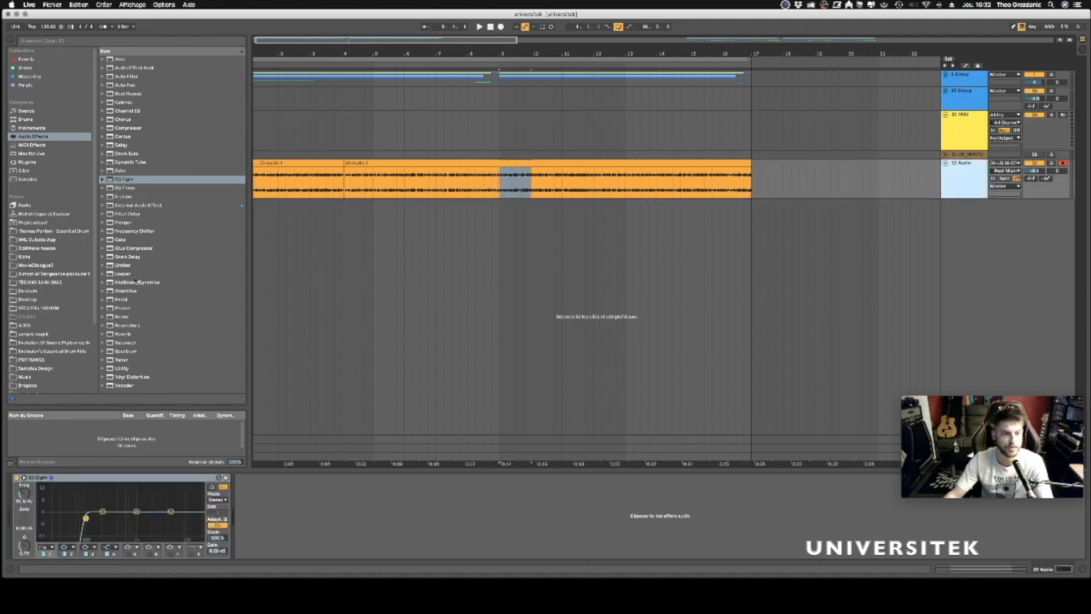
click(137, 273)
click(433, 192)
key(space)
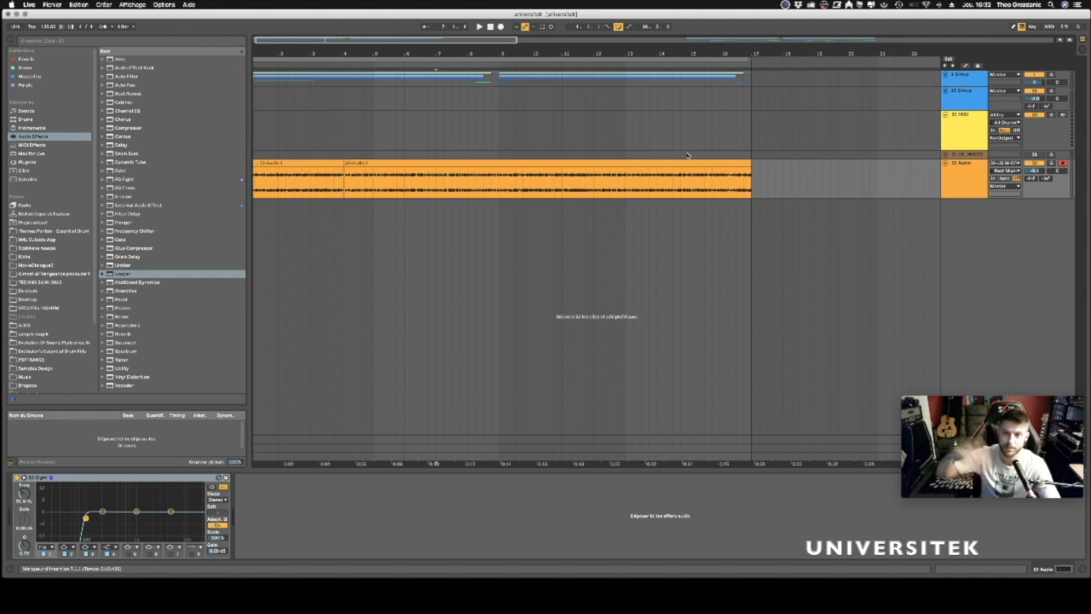
Play the arrangement from around bar 6 and raise the low-cut frequency of the EQ Eight on the 32 Audio track.
mouse_move(507, 48)
mouse_down()
mouse_move(506, 94)
mouse_move(500, 72)
mouse_move(538, 71)
mouse_move(493, 62)
mouse_up()
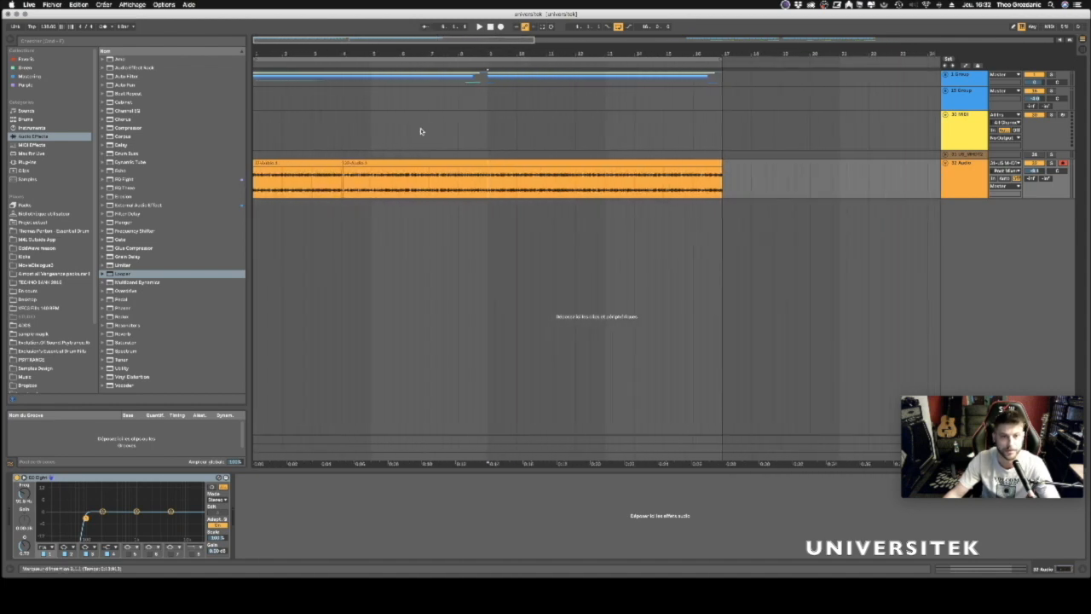
click(413, 133)
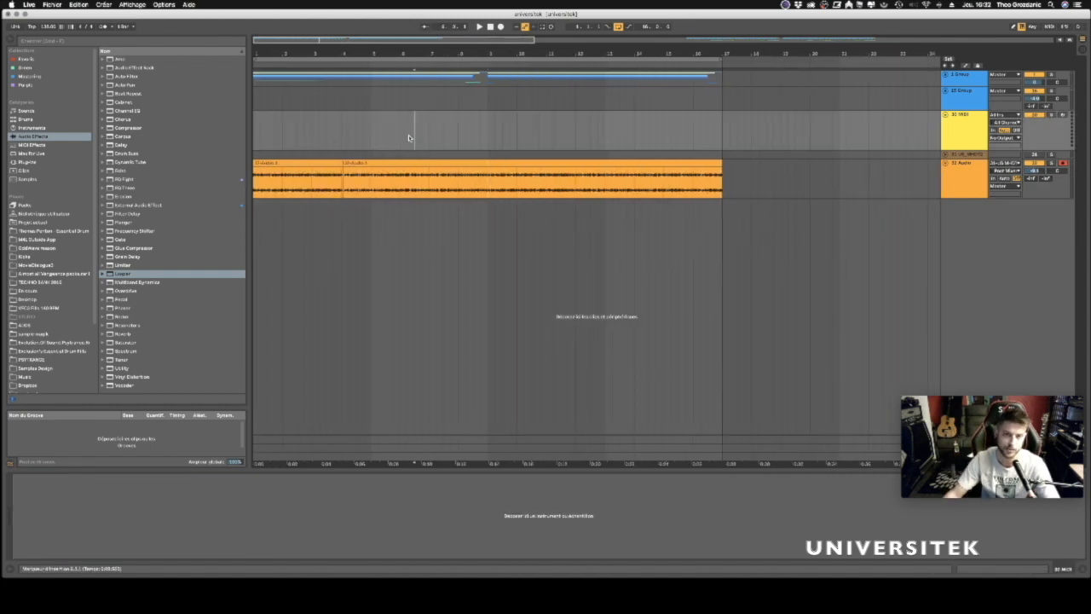
click(956, 176)
key(space)
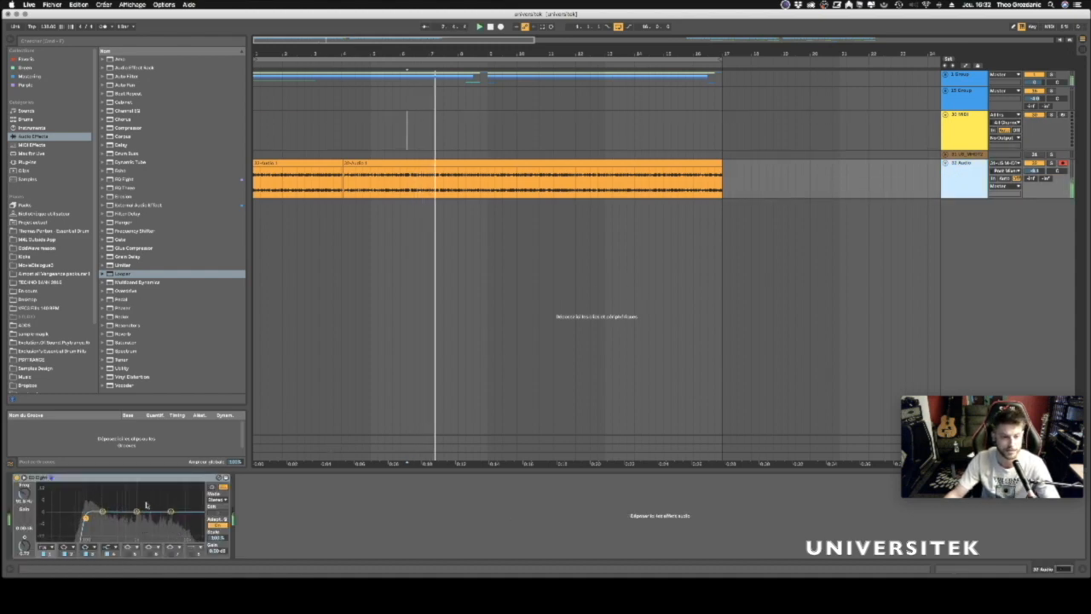
drag(85, 518, 90, 518)
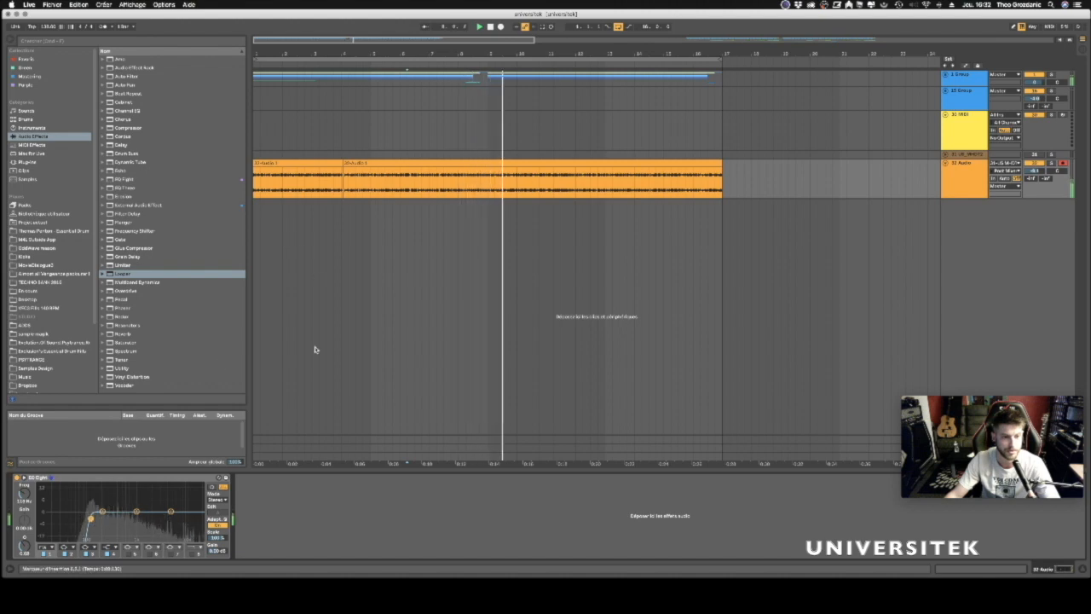
key(space)
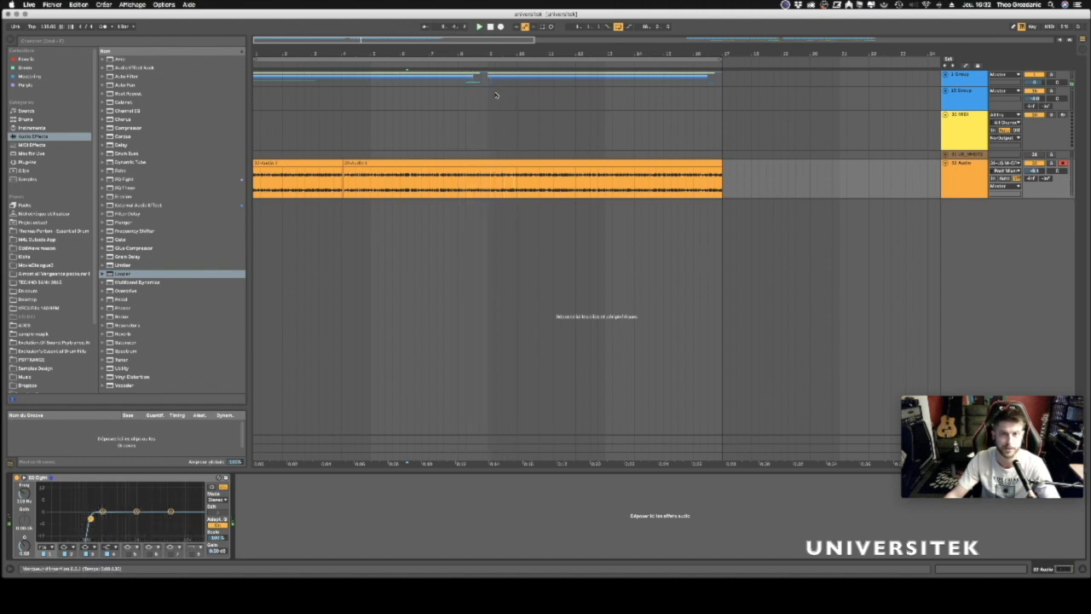
Insert a new MIDI track below the 32 Audio track.
drag(509, 55, 482, 56)
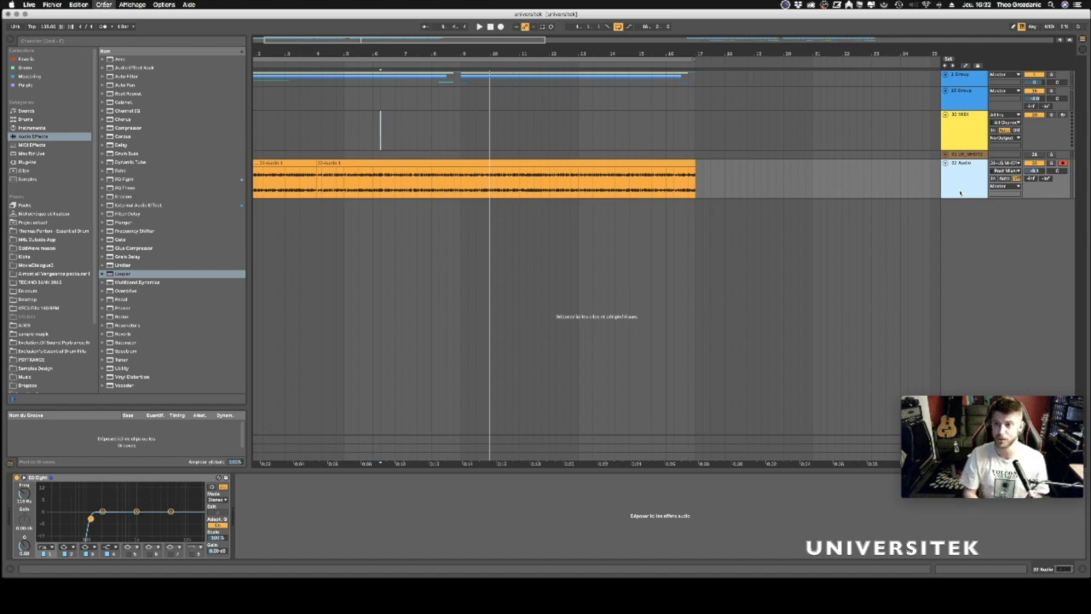
key(super+shift+t)
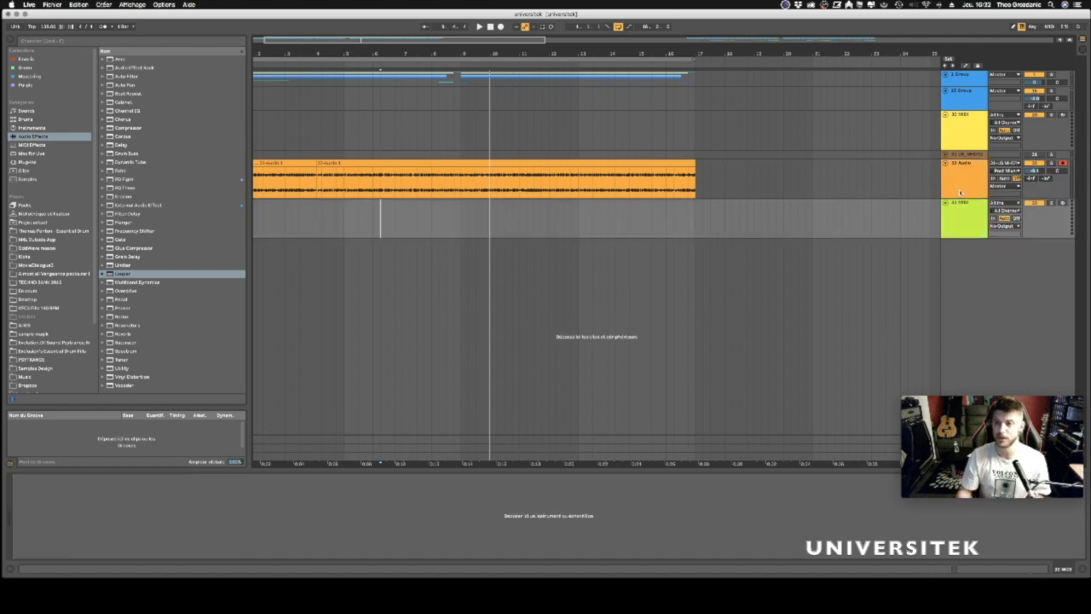
Select the first half of bar 11 in the clip on the 32 Audio track.
drag(463, 190, 580, 176)
drag(542, 56, 542, 81)
click(514, 182)
drag(518, 183, 548, 186)
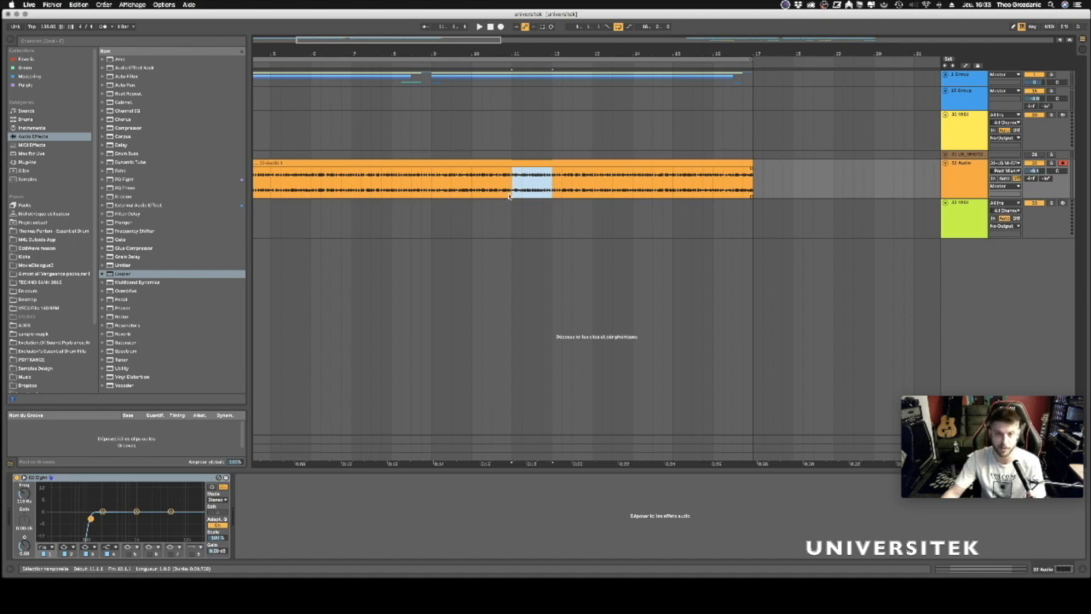
drag(531, 185, 514, 188)
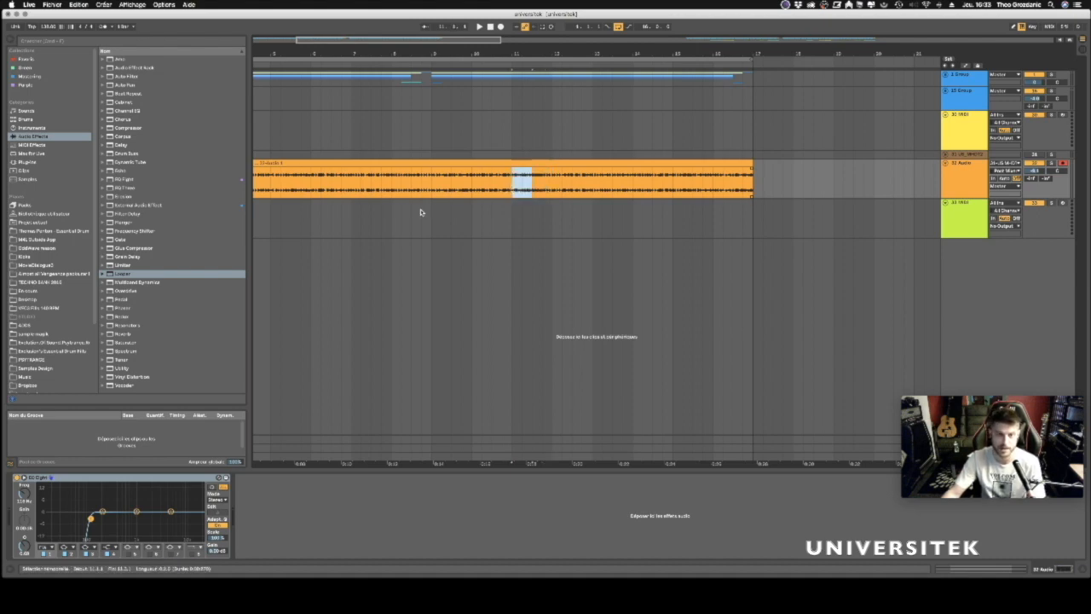
drag(535, 54, 633, 53)
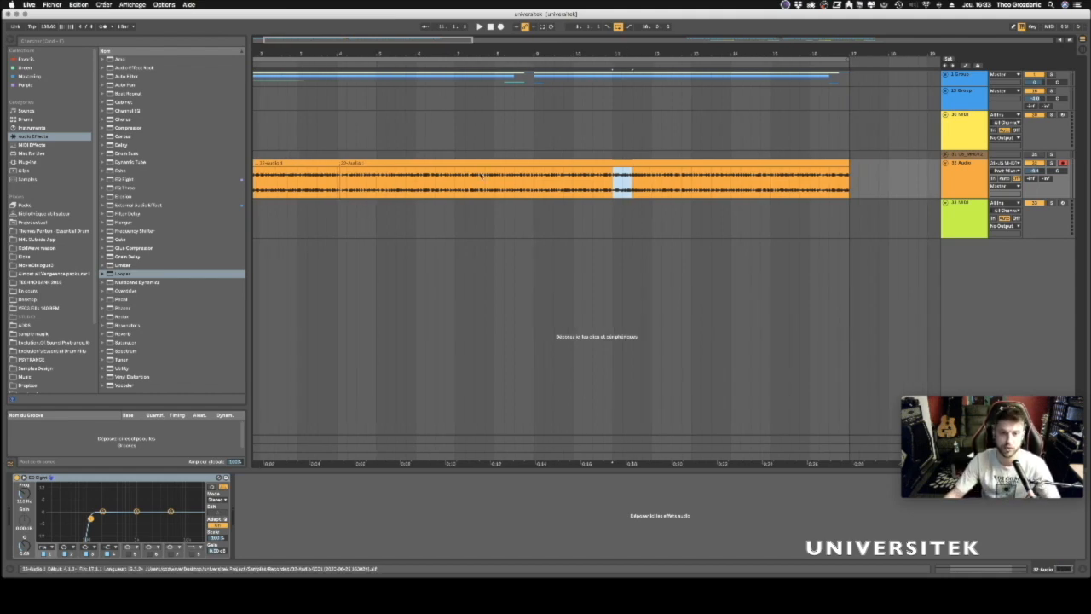
click(454, 183)
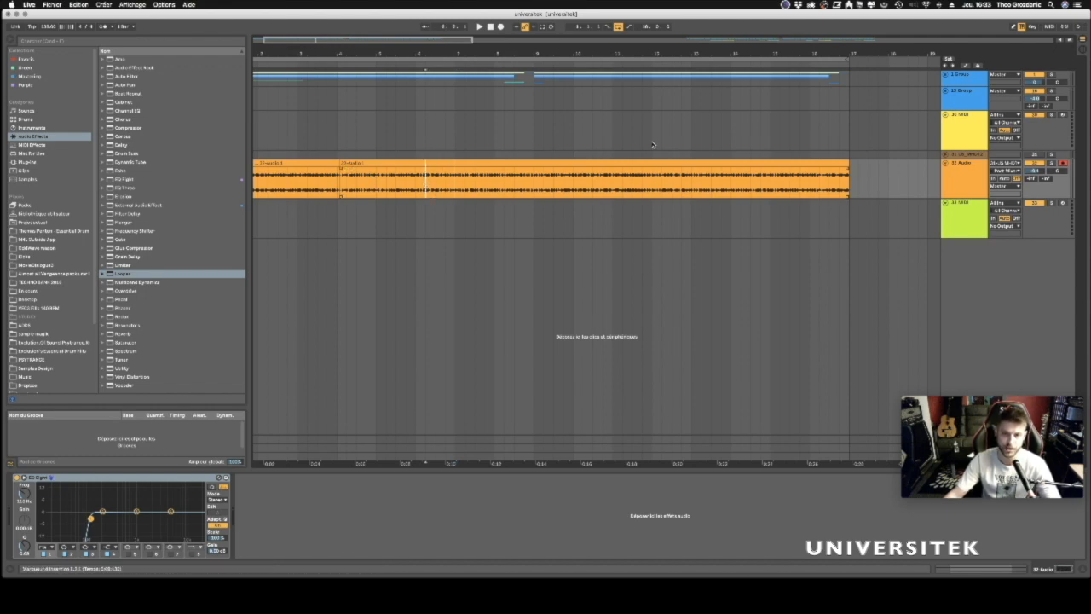
click(953, 191)
click(947, 221)
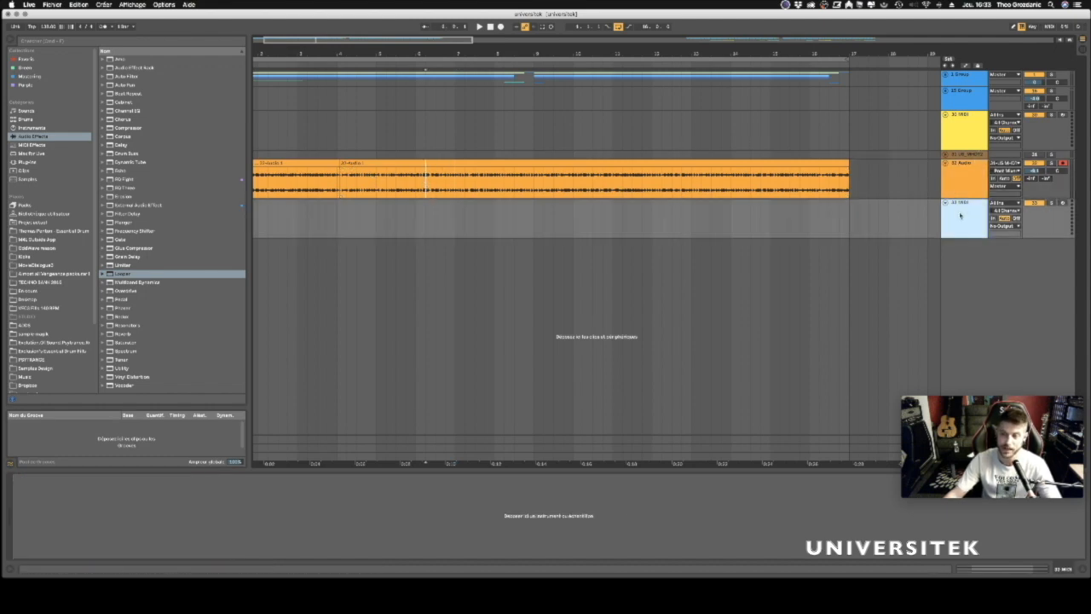
click(969, 175)
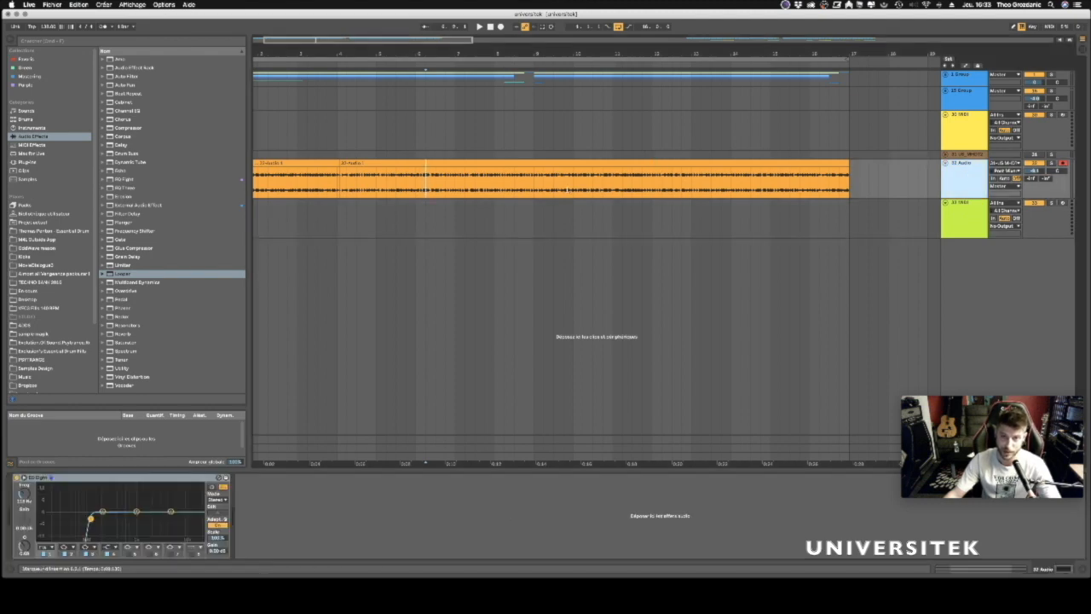
Listen to the 32 Audio recording from bar 9 and consolidate bars 9 to 17 into a single clip.
drag(495, 175, 554, 170)
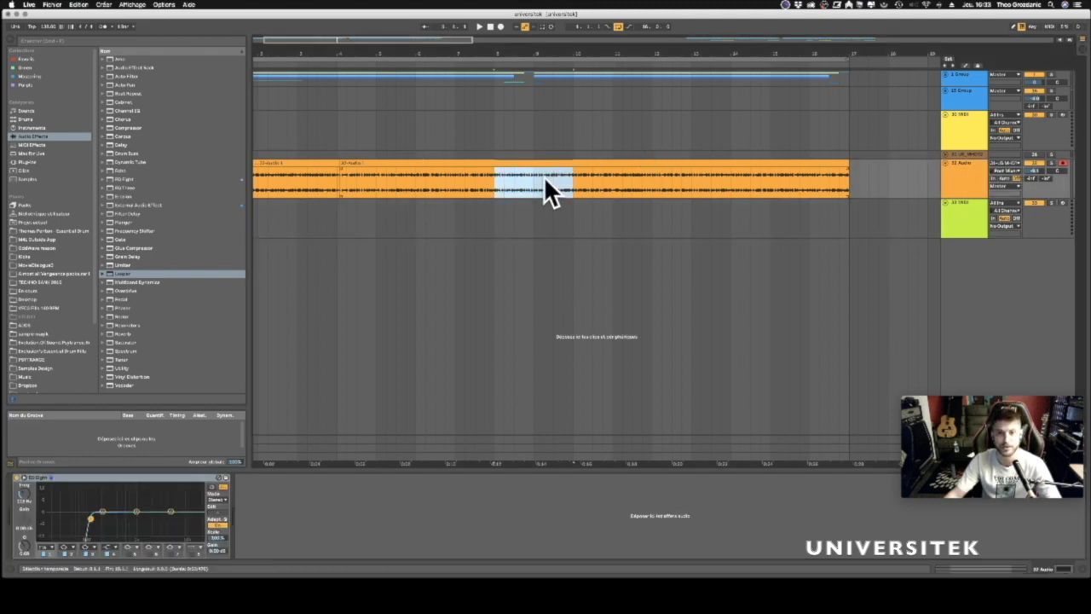
click(534, 176)
key(space)
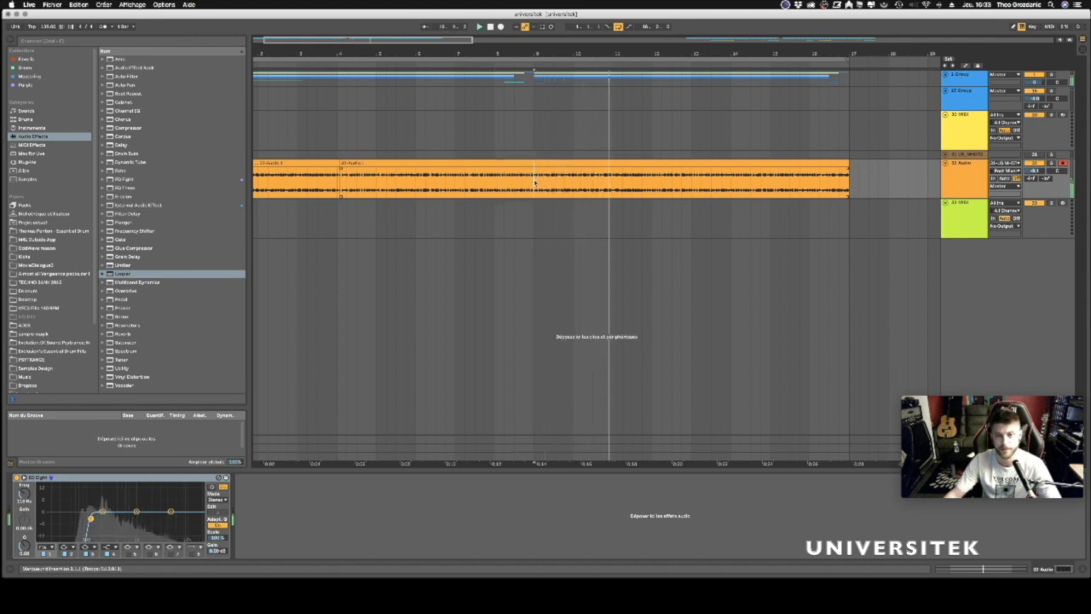
drag(534, 181, 852, 187)
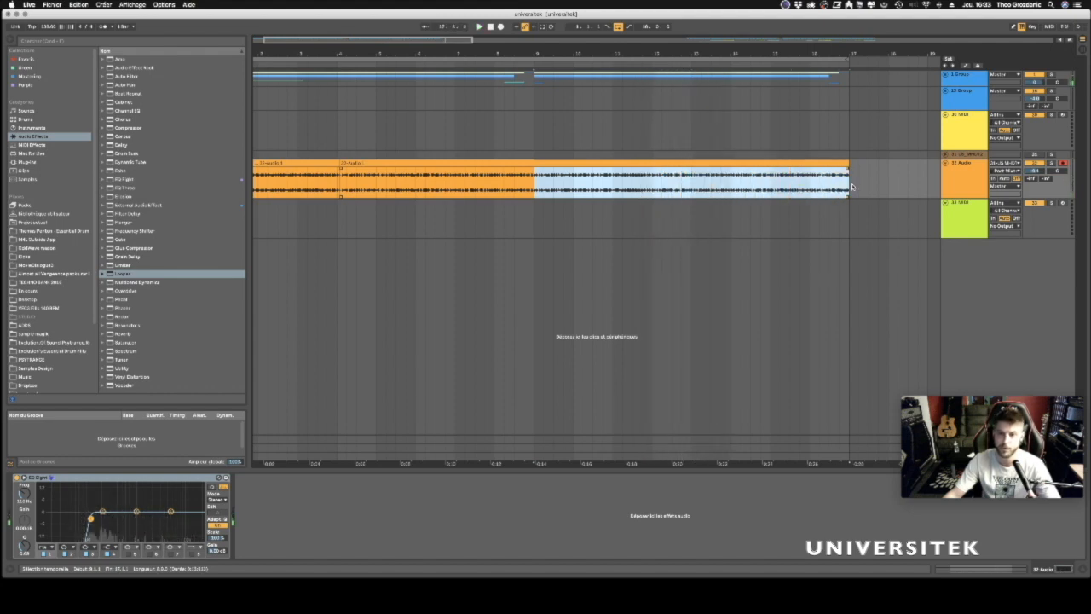
key(super+j)
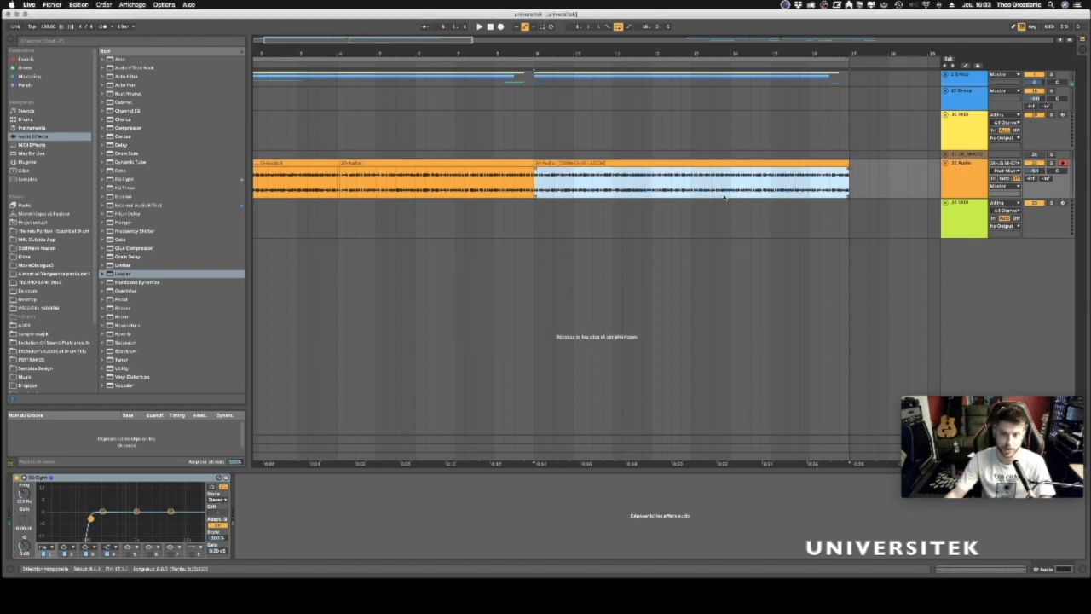
Load the consolidated clip into the new MIDI track as a Simpler instrument.
click(948, 223)
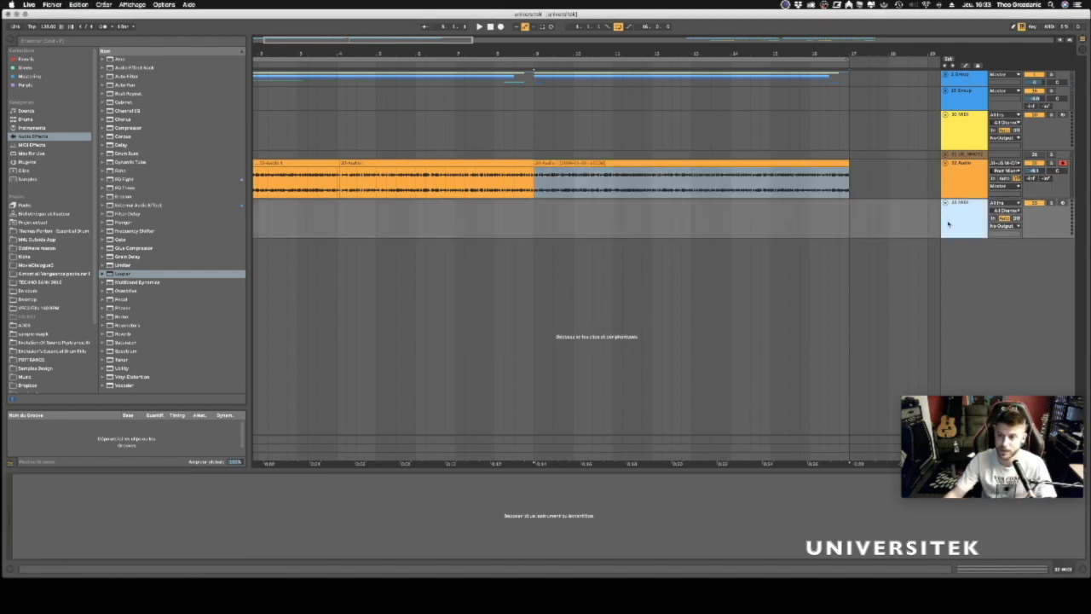
click(954, 210)
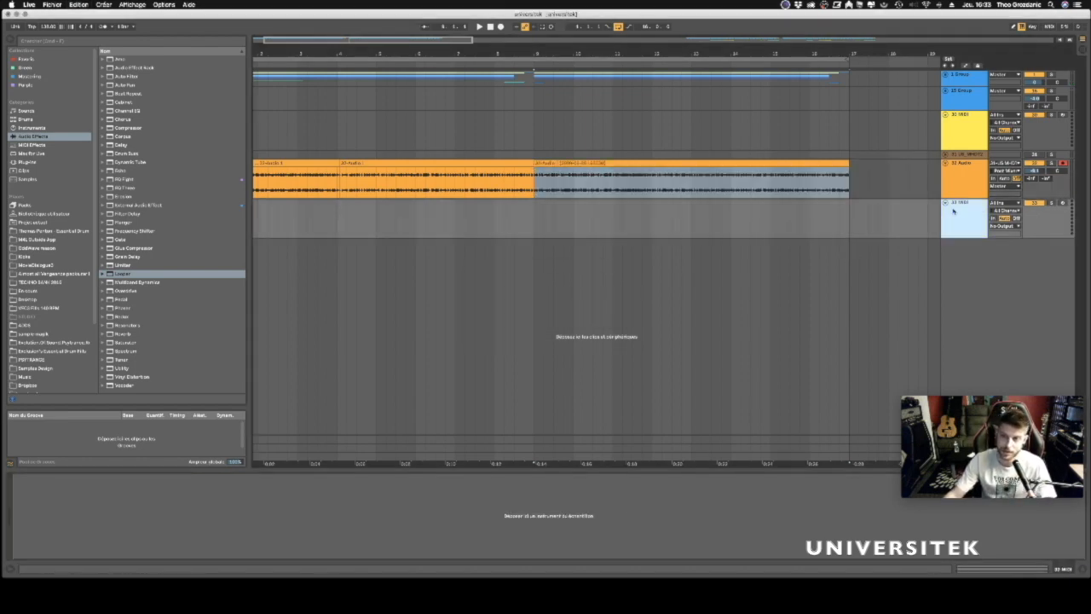
click(883, 227)
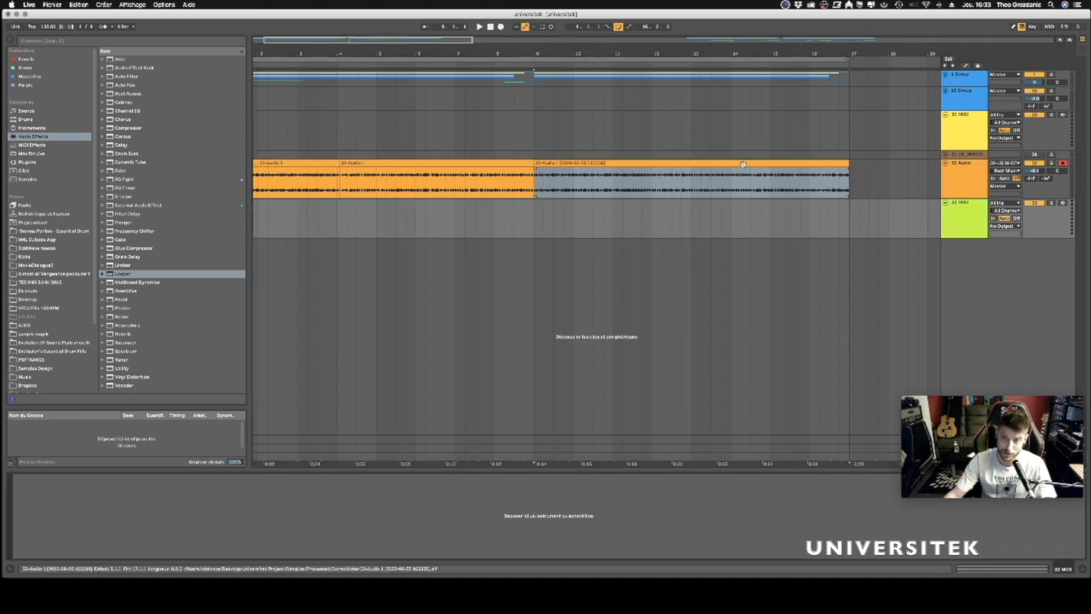
mouse_move(742, 162)
mouse_down()
mouse_move(728, 324)
mouse_move(604, 526)
mouse_move(550, 521)
mouse_up()
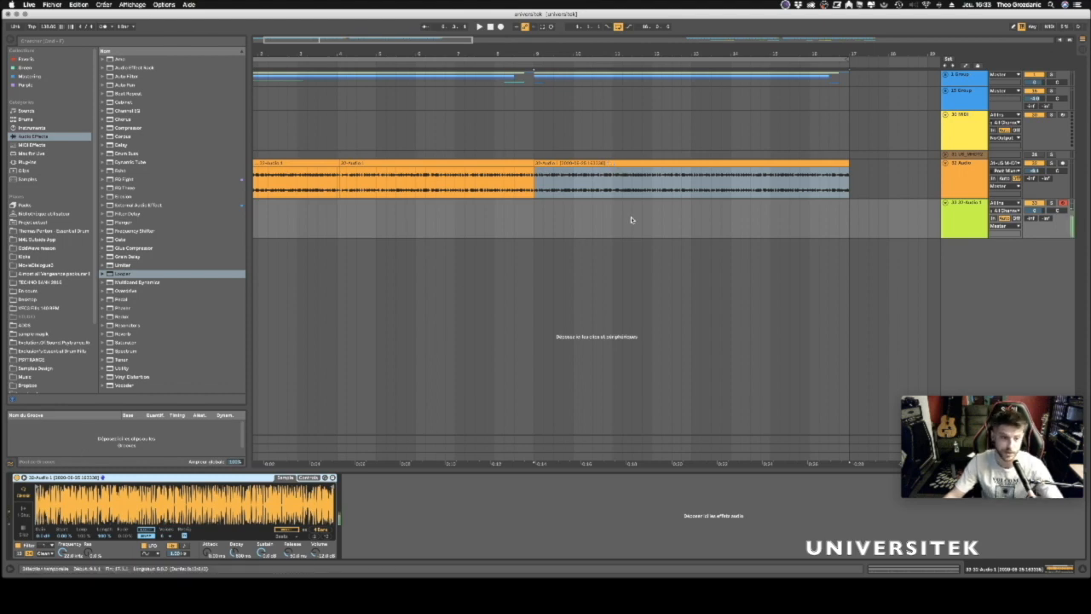
Switch the Simpler to Slice mode and set the sample to be sliced by Beat.
right_click(552, 243)
click(485, 258)
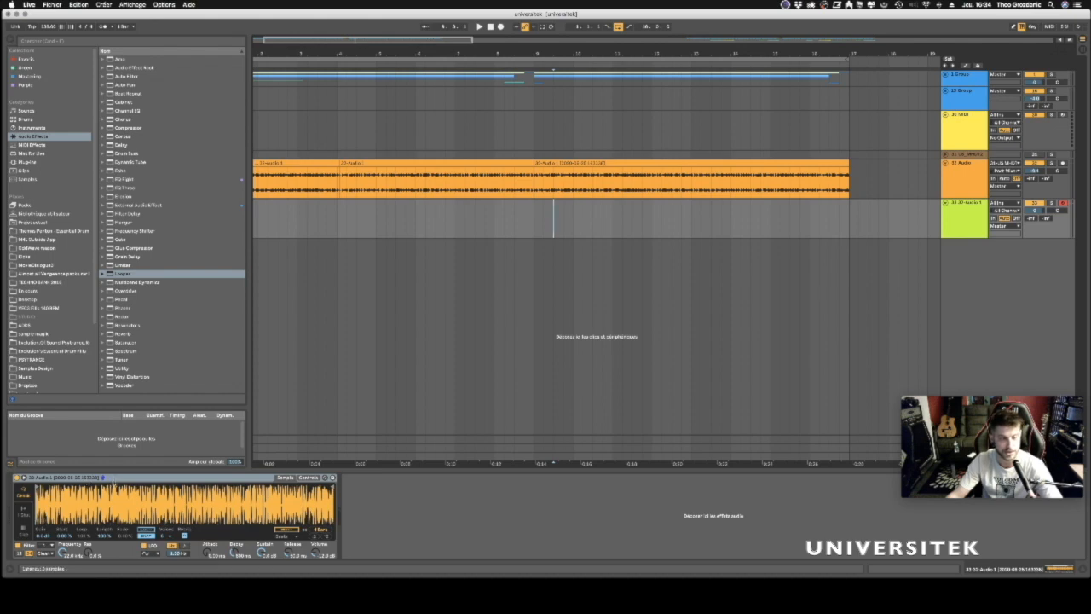
click(24, 531)
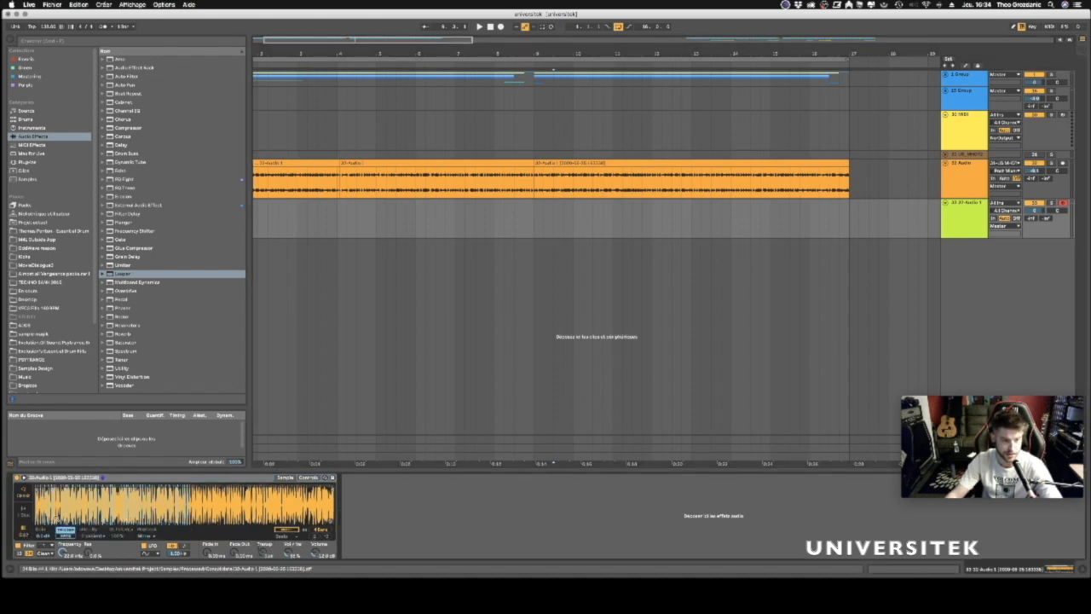
mouse_move(58, 493)
mouse_down()
mouse_move(75, 527)
mouse_move(175, 520)
mouse_move(63, 488)
mouse_up()
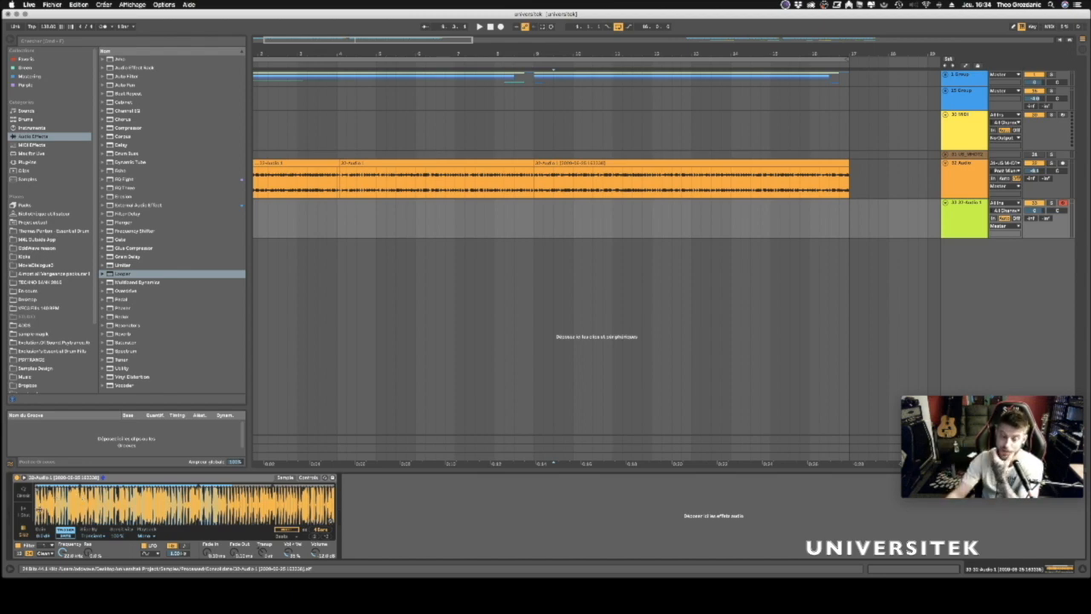
click(91, 536)
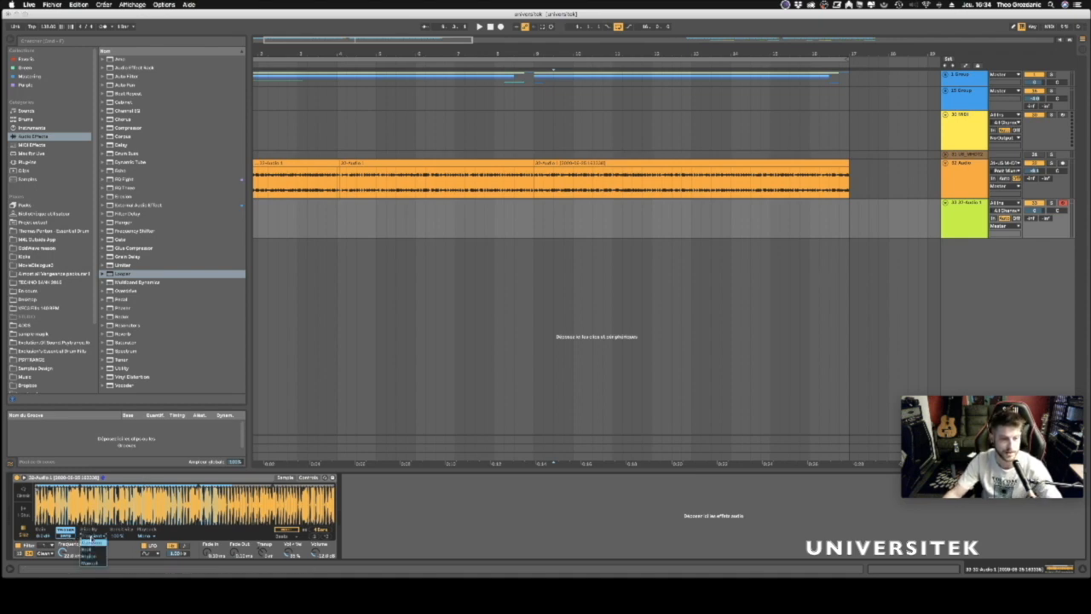
click(89, 554)
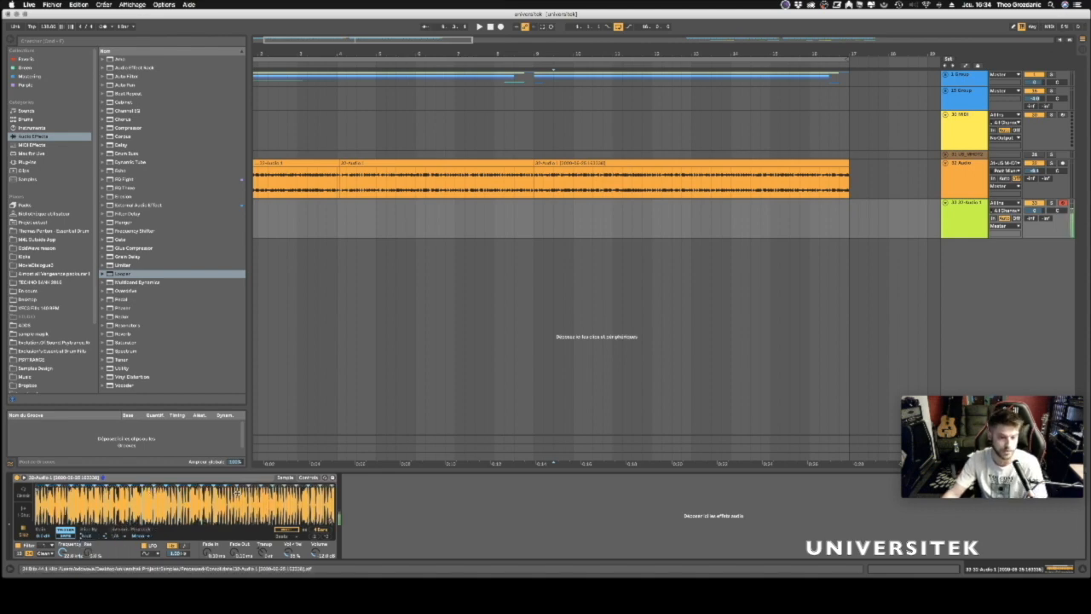
Change the Simpler's beat slice division and audition the resulting slices.
click(119, 535)
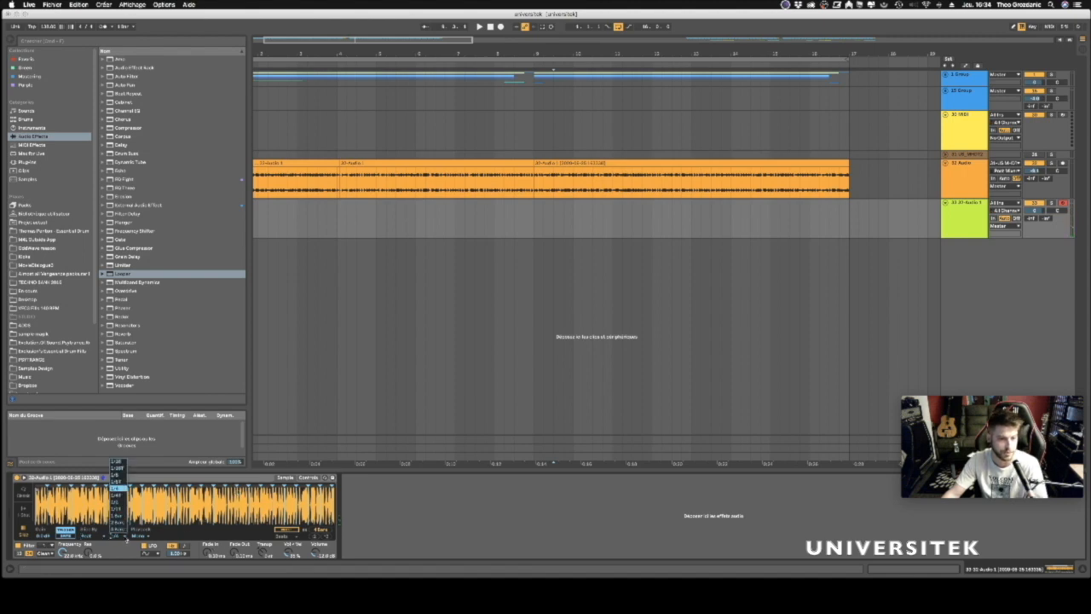
click(118, 494)
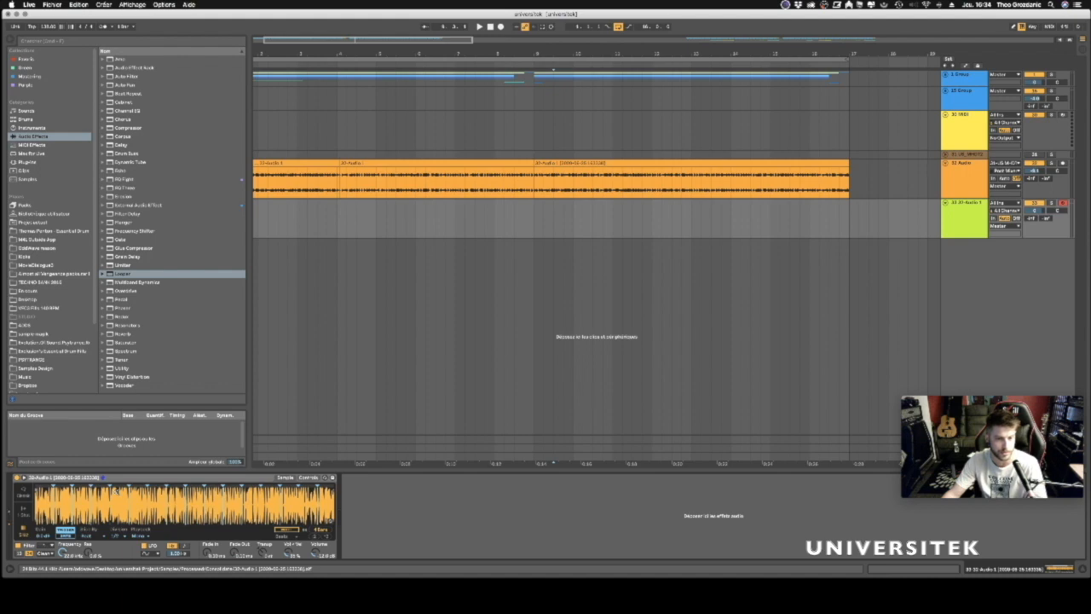
key(z)
key(g)
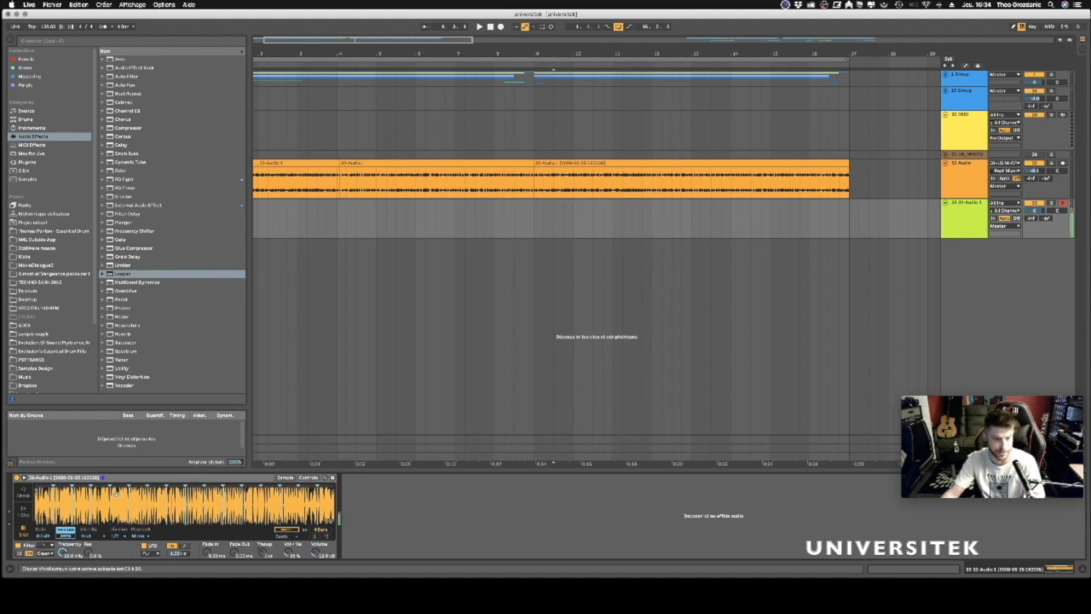
key(g)
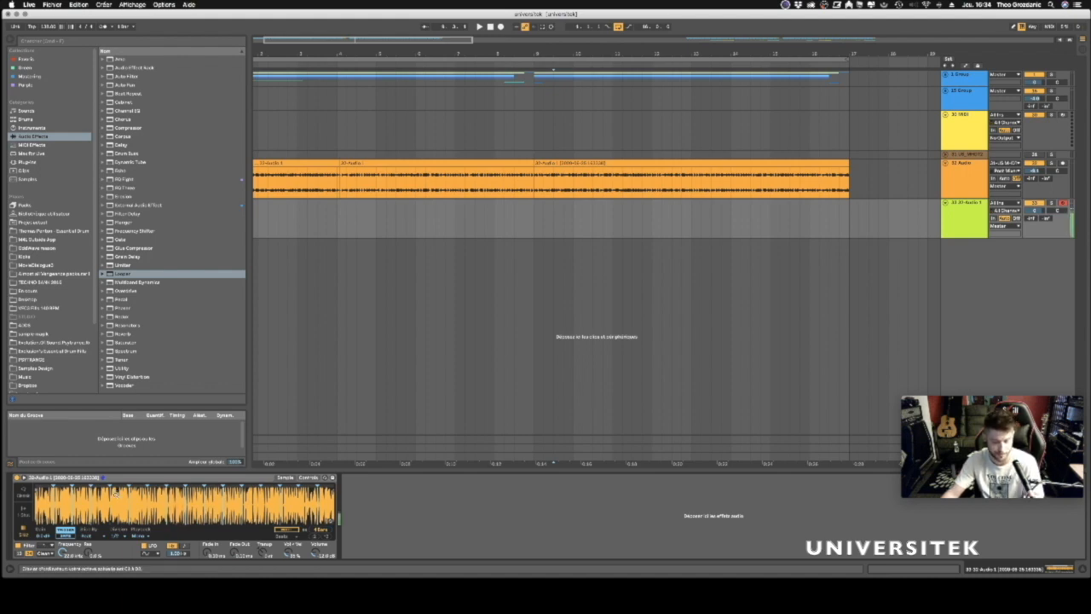
Play a few more slices and switch the Simpler's playback from Trigger to Gate.
key(j)
key(j)
key(f)
key(f)
key(f)
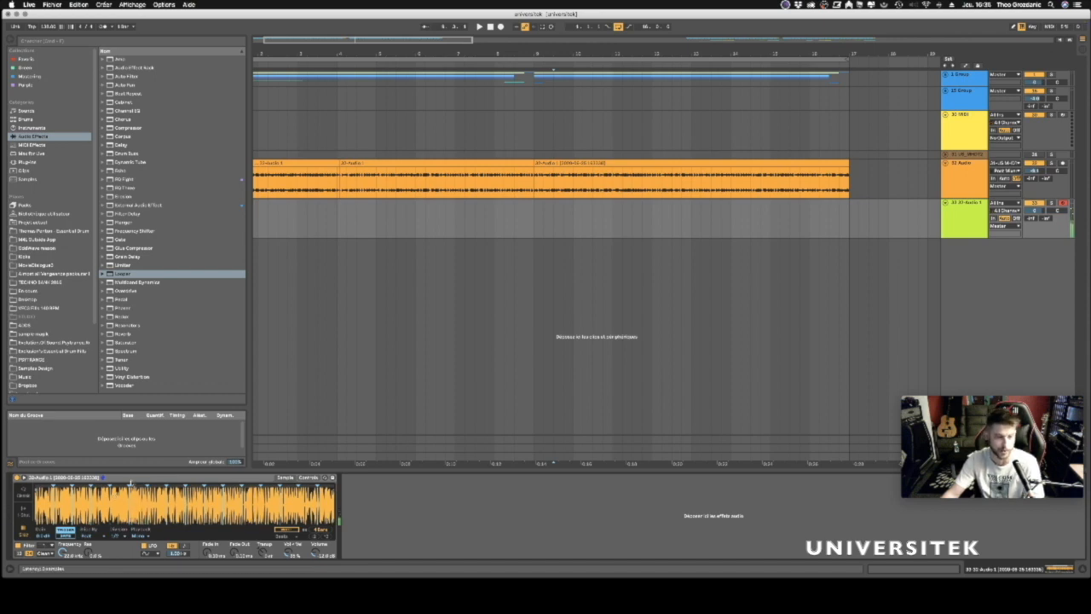
click(66, 535)
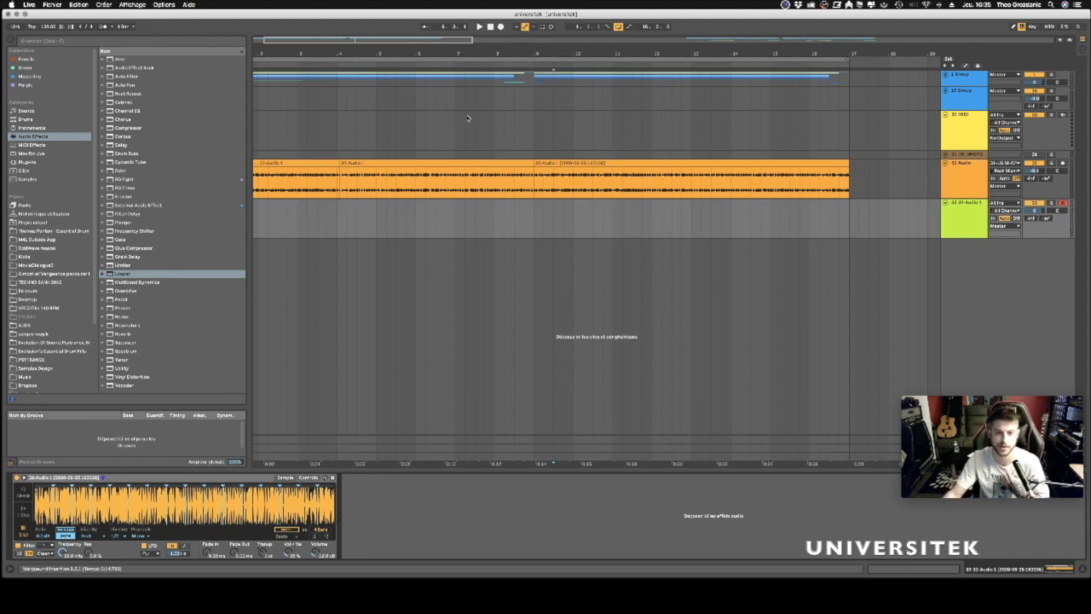
Try pulling short fragments out of the consolidated clip onto a new audio track below.
click(447, 194)
click(455, 183)
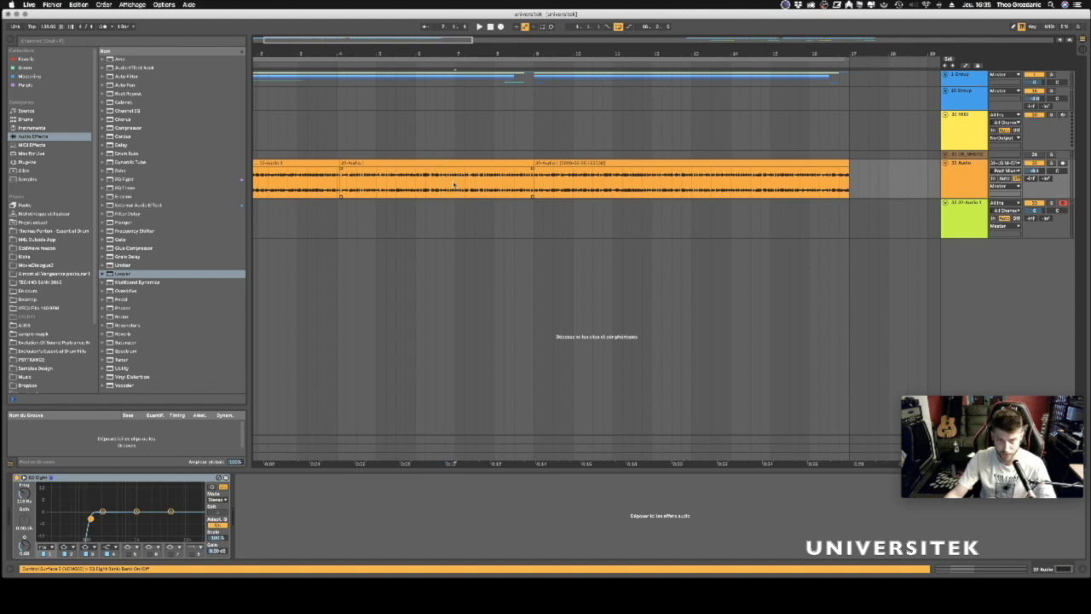
drag(573, 179, 584, 264)
click(618, 177)
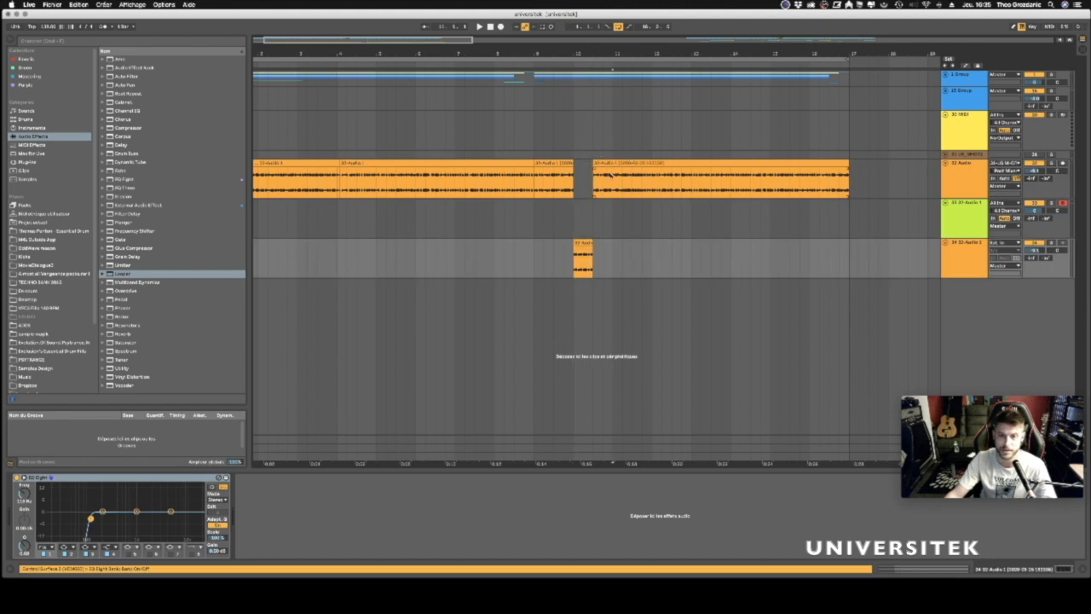
drag(618, 168, 554, 260)
key(Delete)
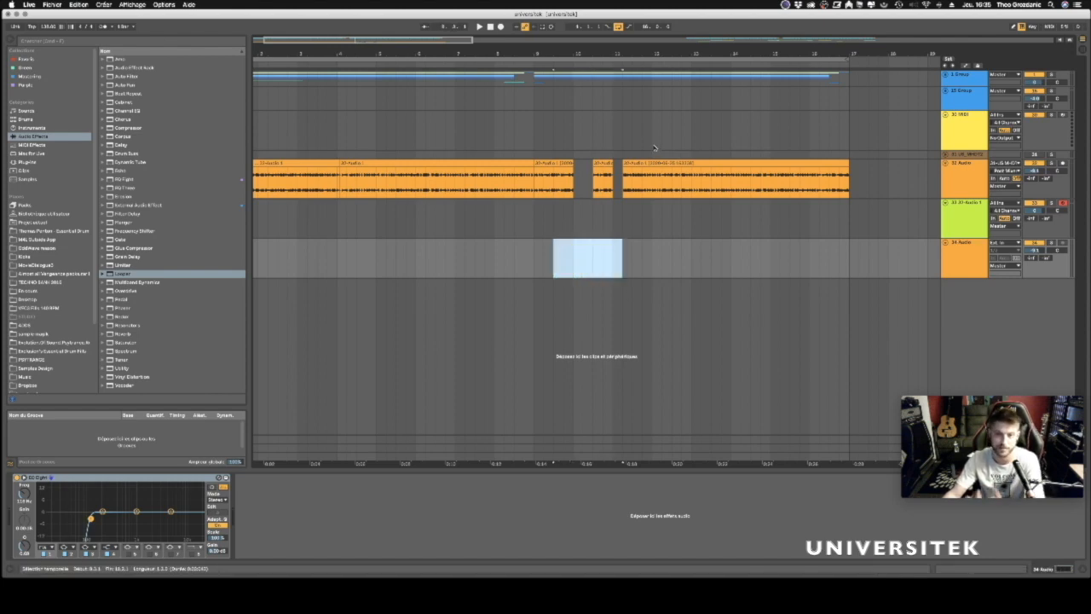
drag(573, 164, 843, 138)
Select the Simpler's MIDI track, bring the start of the arrangement into view and fold the 32 Audio track.
click(958, 209)
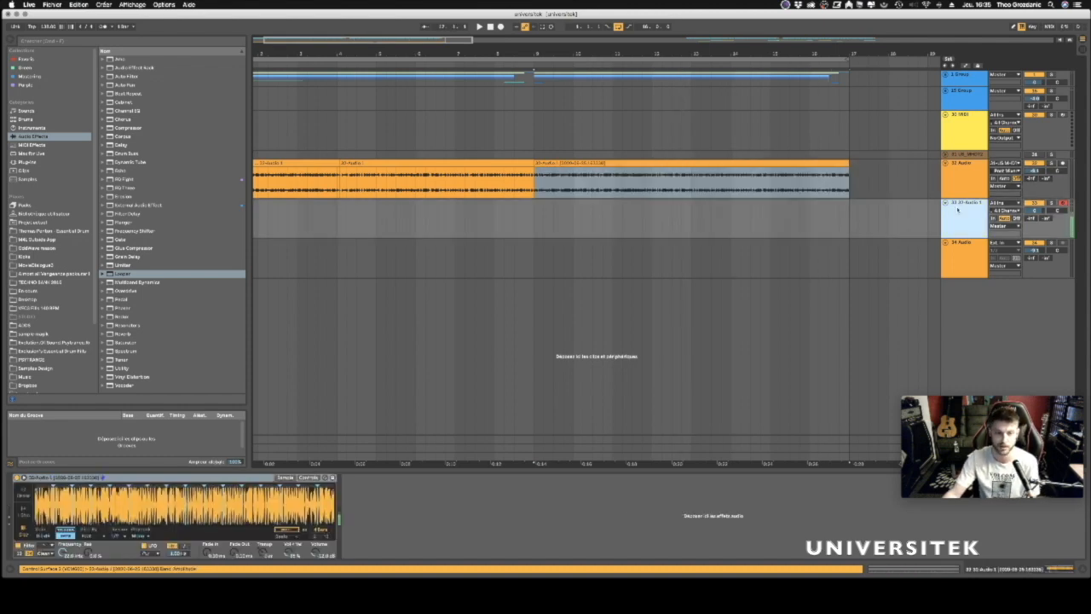
click(277, 214)
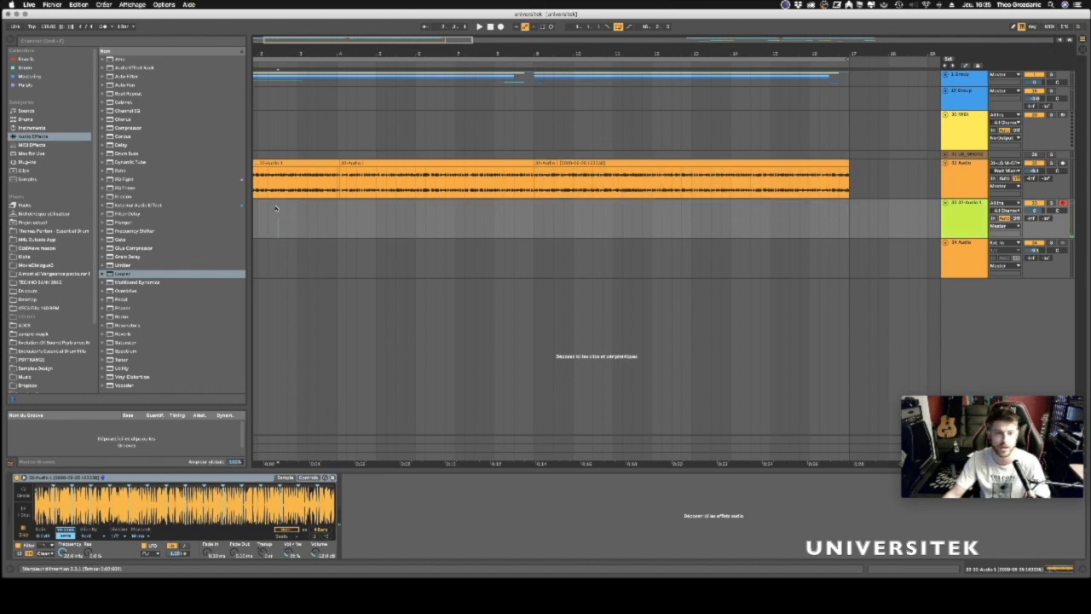
drag(315, 50, 341, 53)
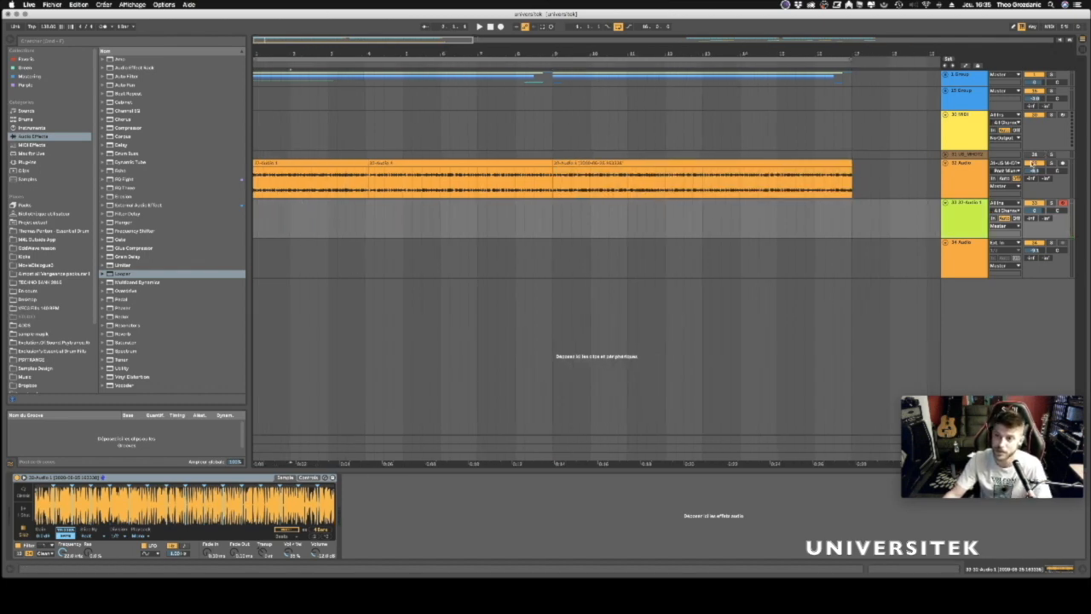
click(944, 162)
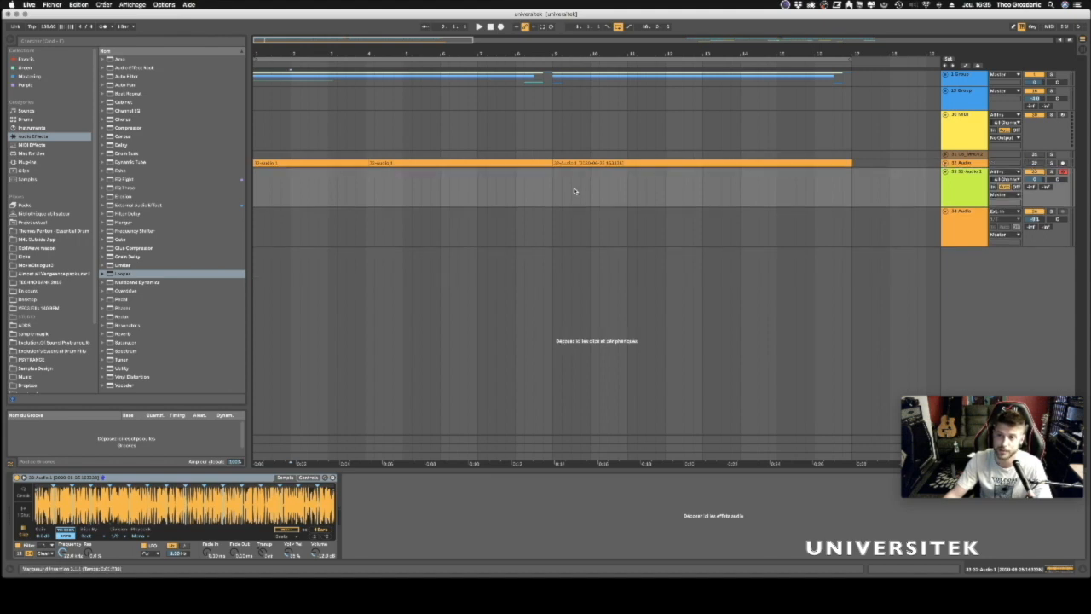
Insert an empty MIDI clip over bars 1 and 2 of the Simpler track and enlarge its note editor.
drag(254, 189, 325, 190)
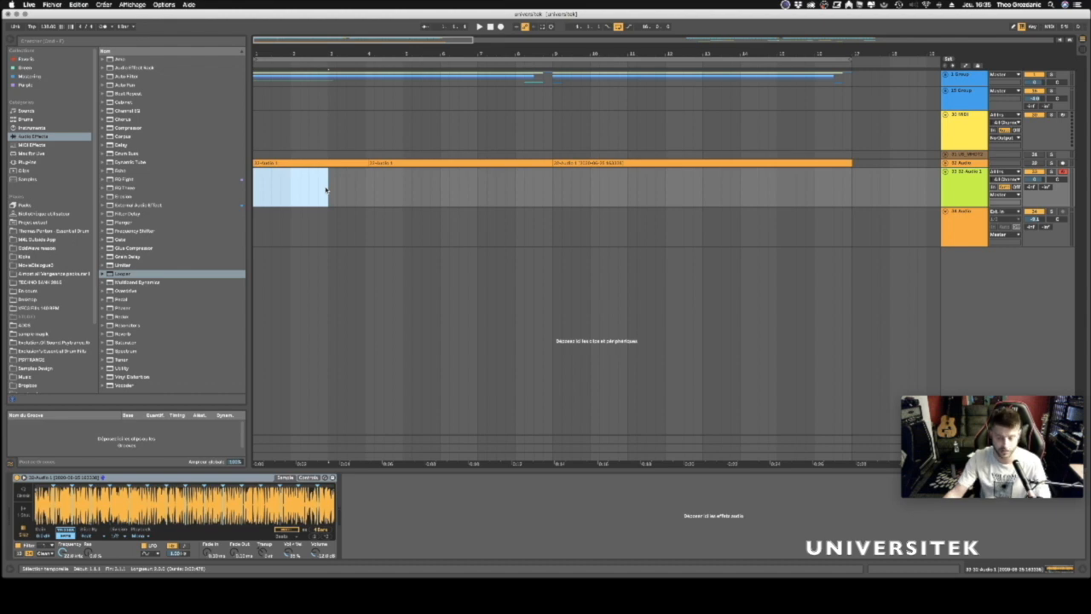
key(super+shift+m)
right_click(325, 190)
click(262, 408)
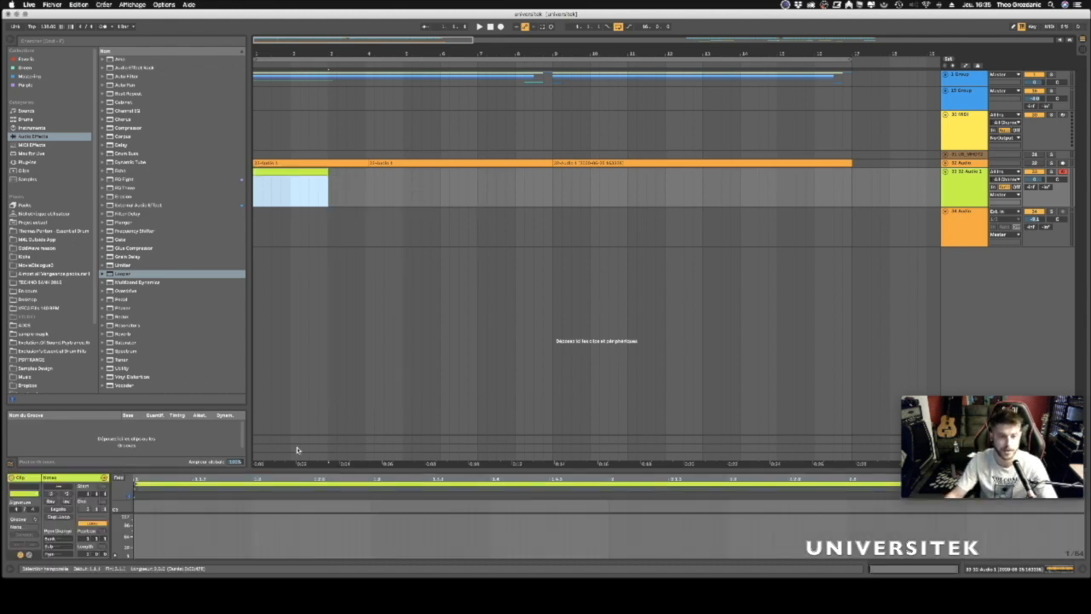
drag(296, 471, 296, 322)
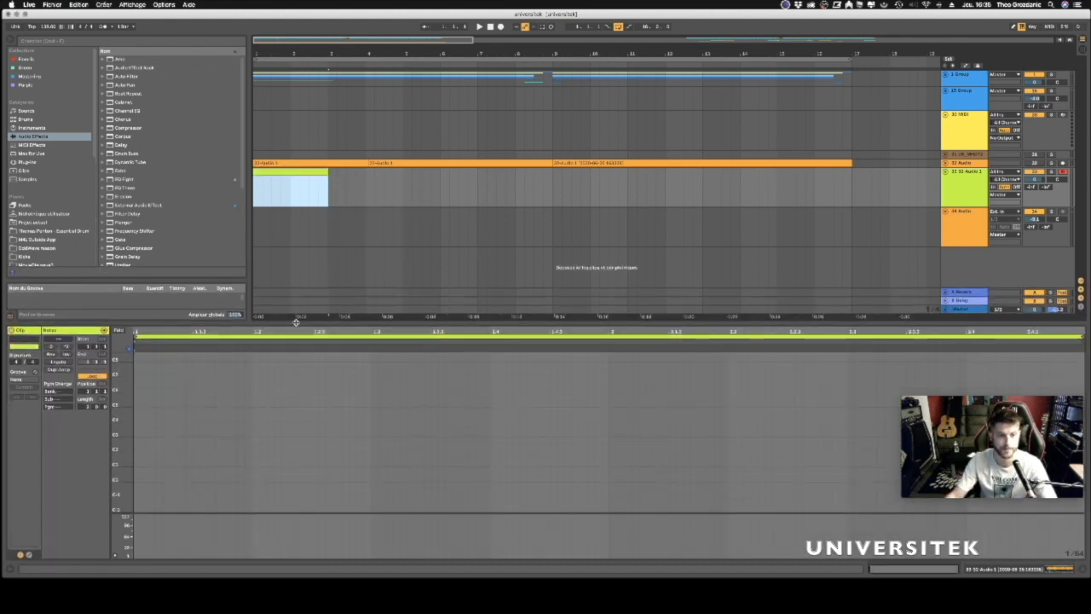
Audition the Simpler's slices across several octaves of the piano roll to find a starting sound.
click(131, 395)
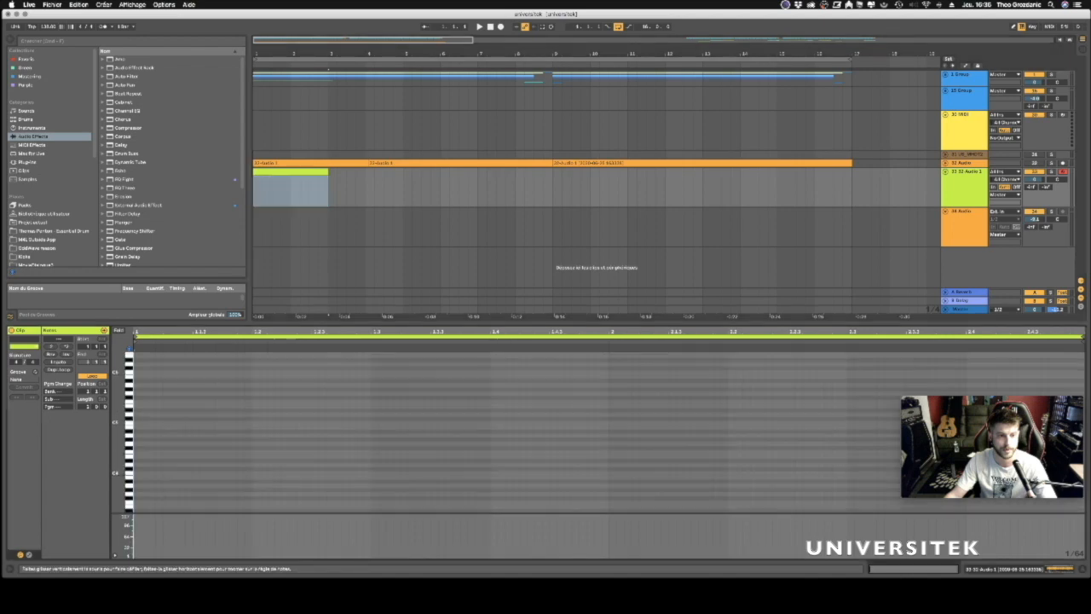
click(131, 439)
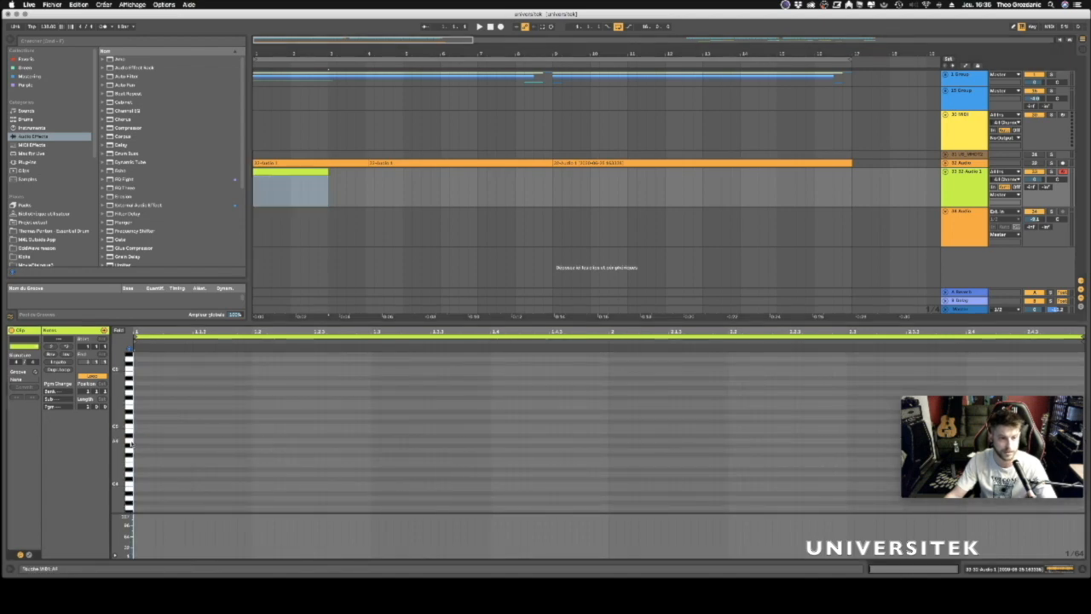
scroll(131, 452, up, 5)
click(131, 443)
click(130, 419)
click(131, 466)
click(130, 492)
scroll(130, 501, down, 5)
scroll(129, 500, down, 2)
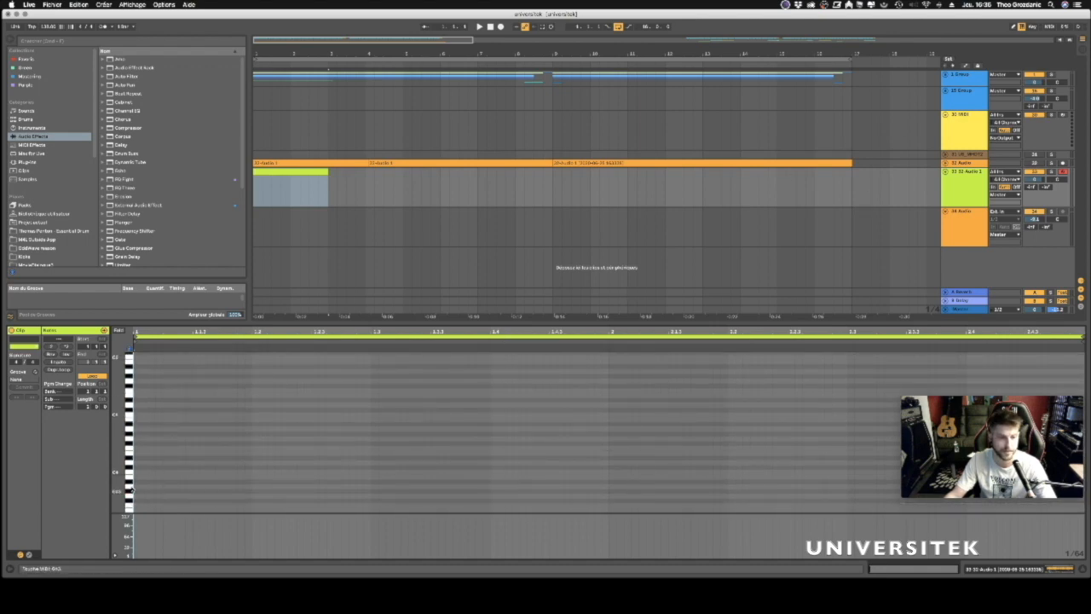
scroll(129, 486, up, 2)
drag(129, 490, 128, 455)
scroll(130, 488, down, 5)
scroll(129, 480, down, 5)
drag(129, 396, 128, 366)
scroll(128, 368, up, 2)
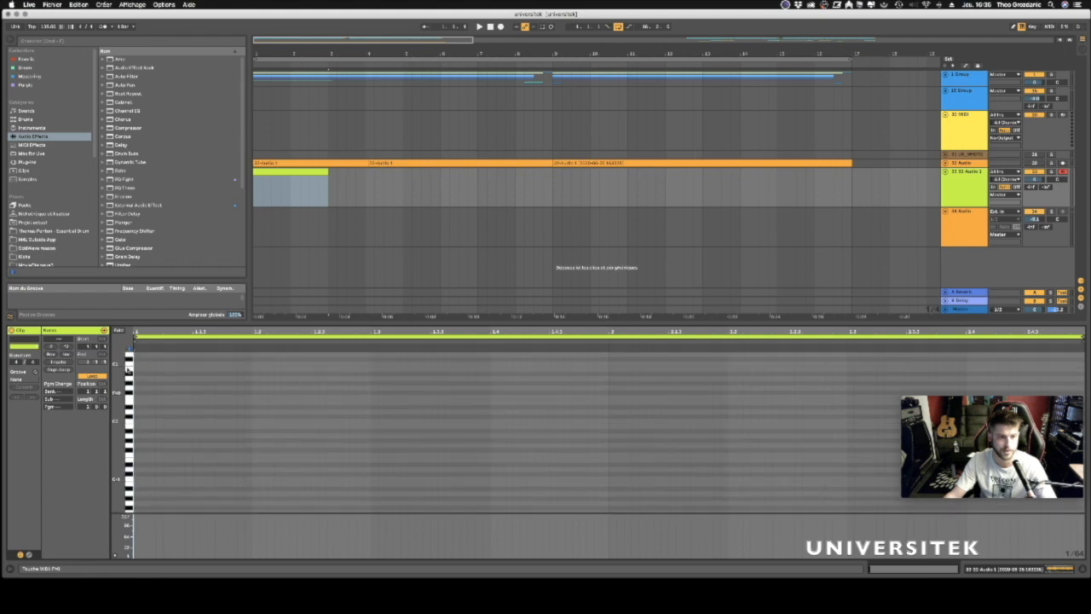
click(128, 366)
scroll(128, 367, up, 2)
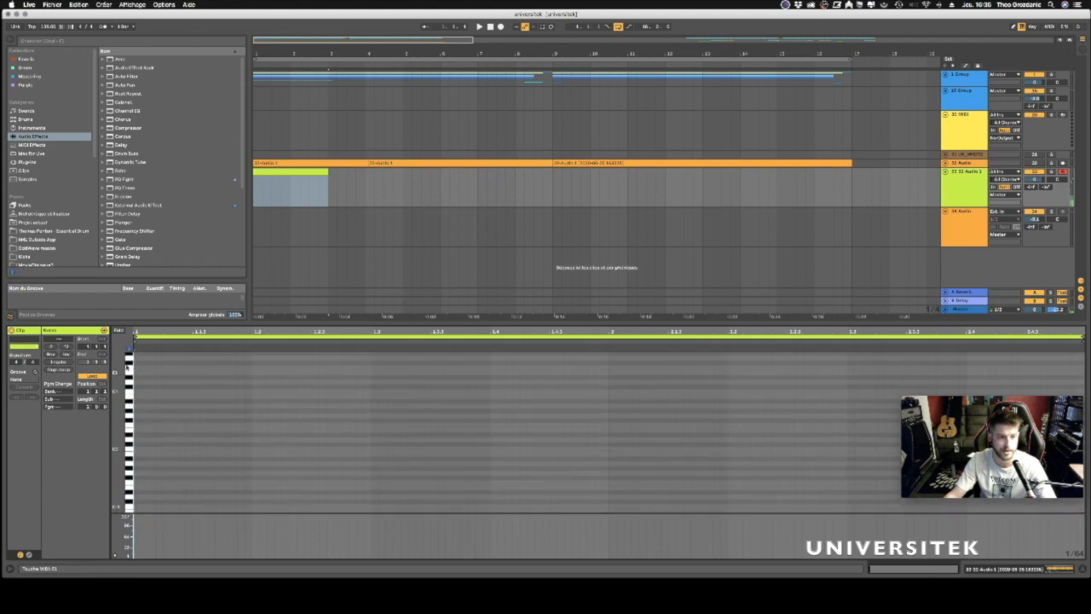
drag(128, 396, 128, 368)
scroll(128, 360, up, 1)
scroll(127, 361, up, 2)
scroll(129, 359, up, 2)
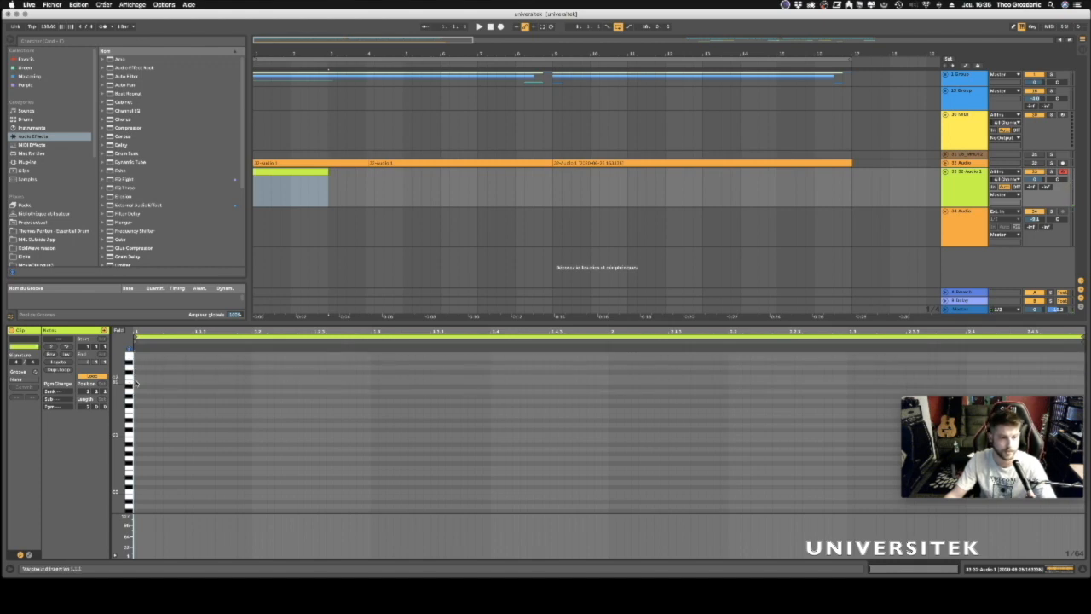
Draw a one-beat note at the start of the MIDI clip, play it and lower it one semitone to A#1.
mouse_move(137, 383)
mouse_down()
mouse_move(239, 368)
mouse_move(254, 377)
mouse_up()
key(space)
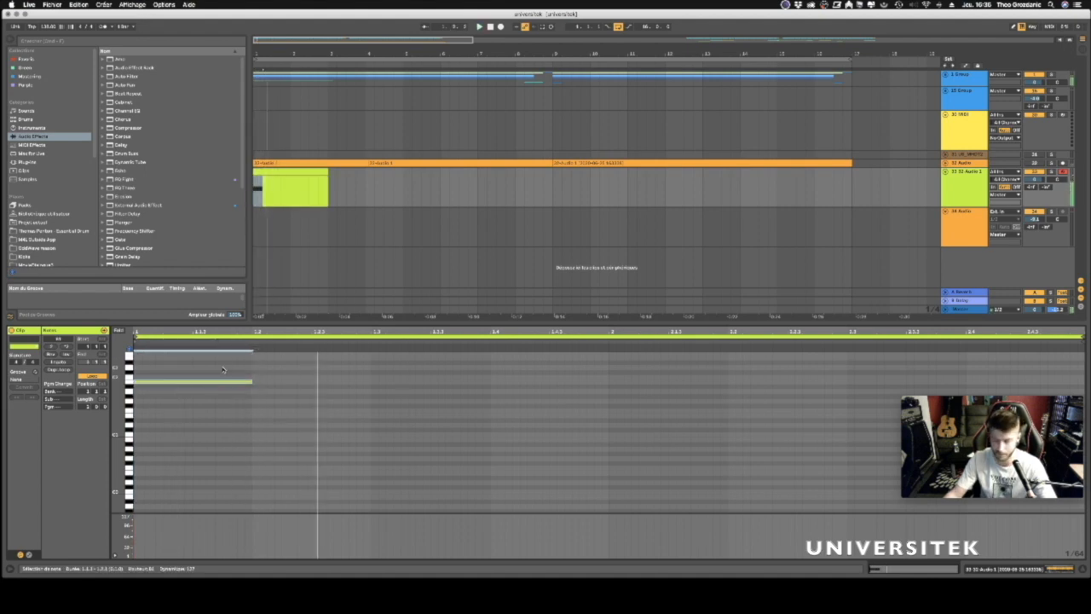
key(Down)
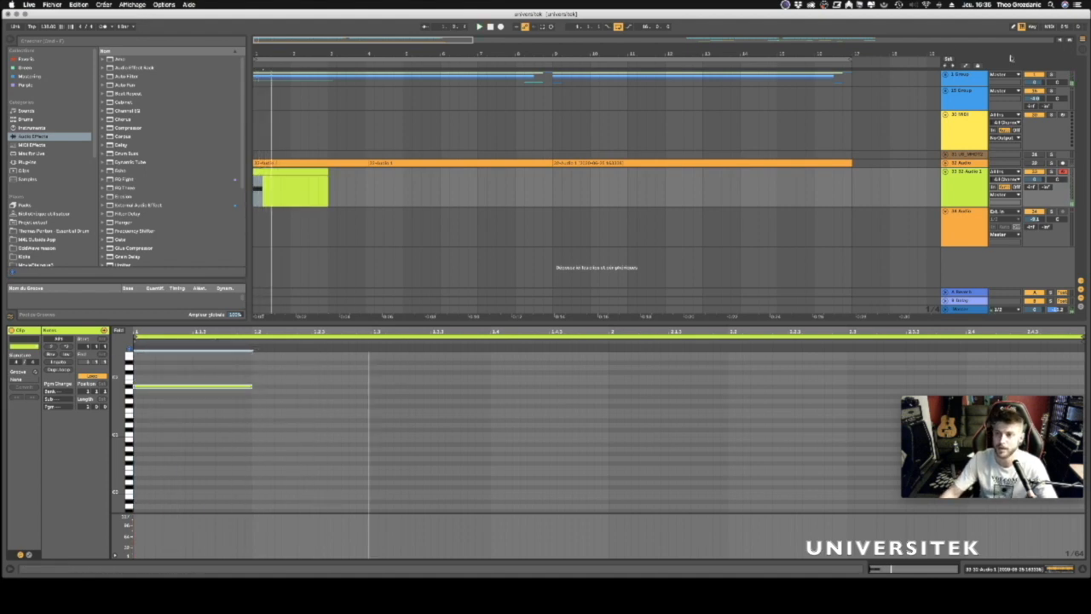
Lower the Simpler track's volume and place the 32 Audio track's EQ Eight after the Simpler.
drag(1038, 179, 1039, 191)
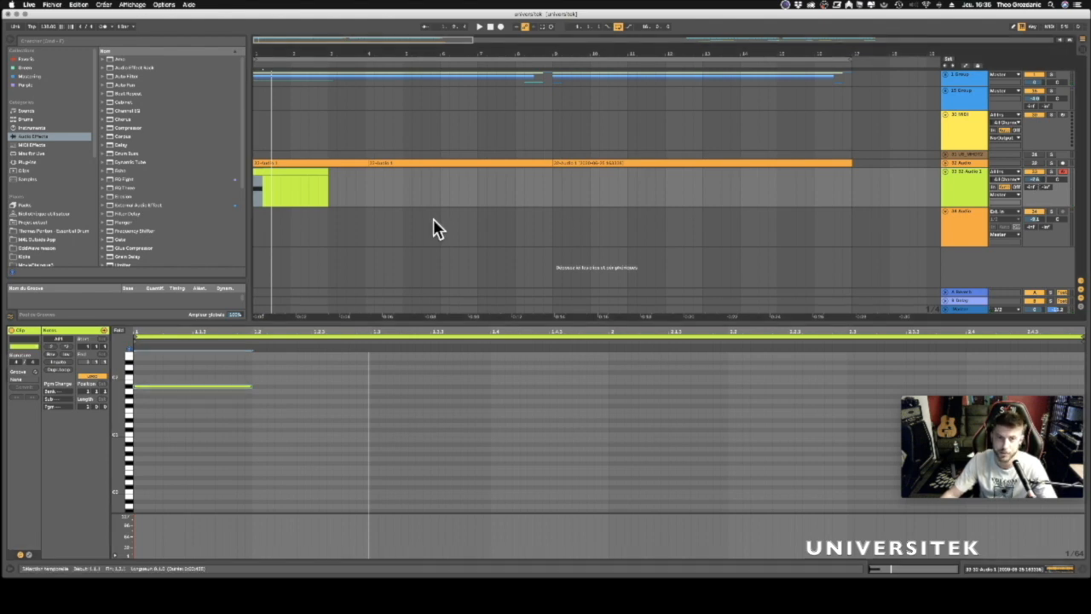
drag(280, 50, 279, 48)
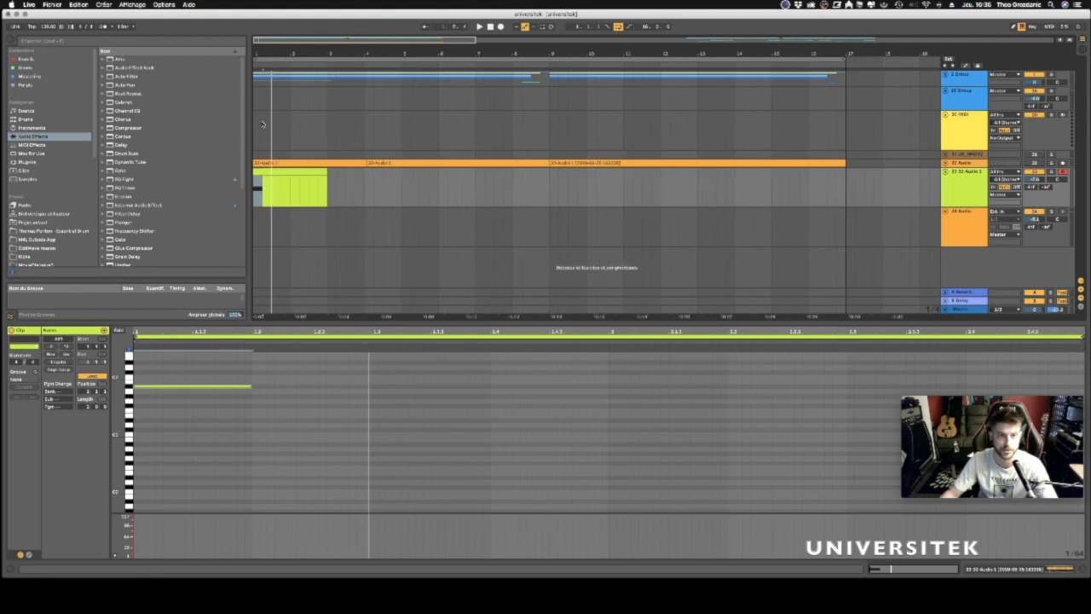
double_click(969, 200)
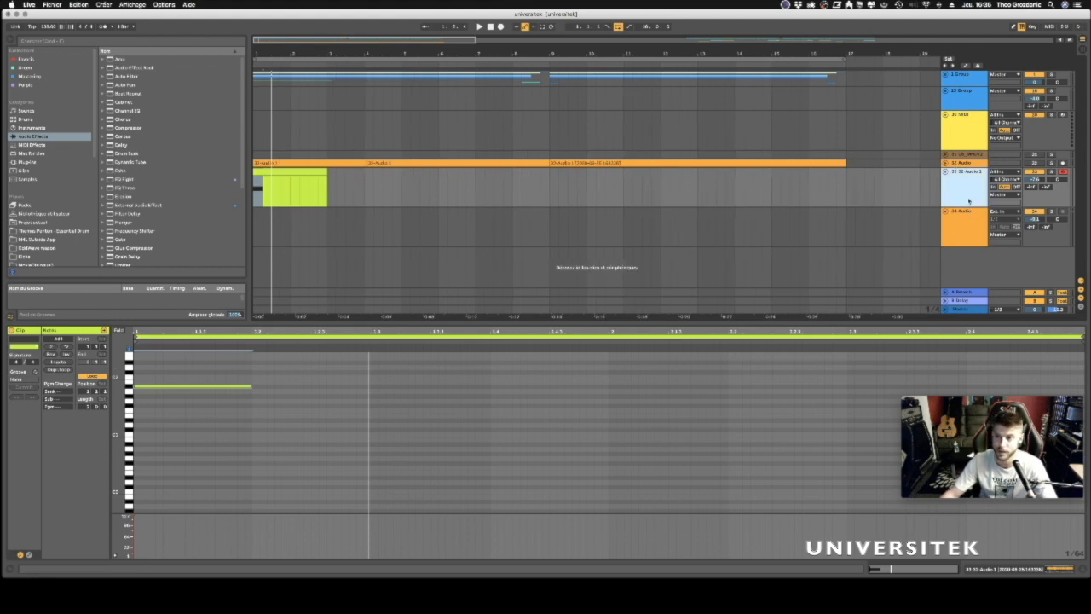
click(962, 163)
drag(189, 478, 386, 191)
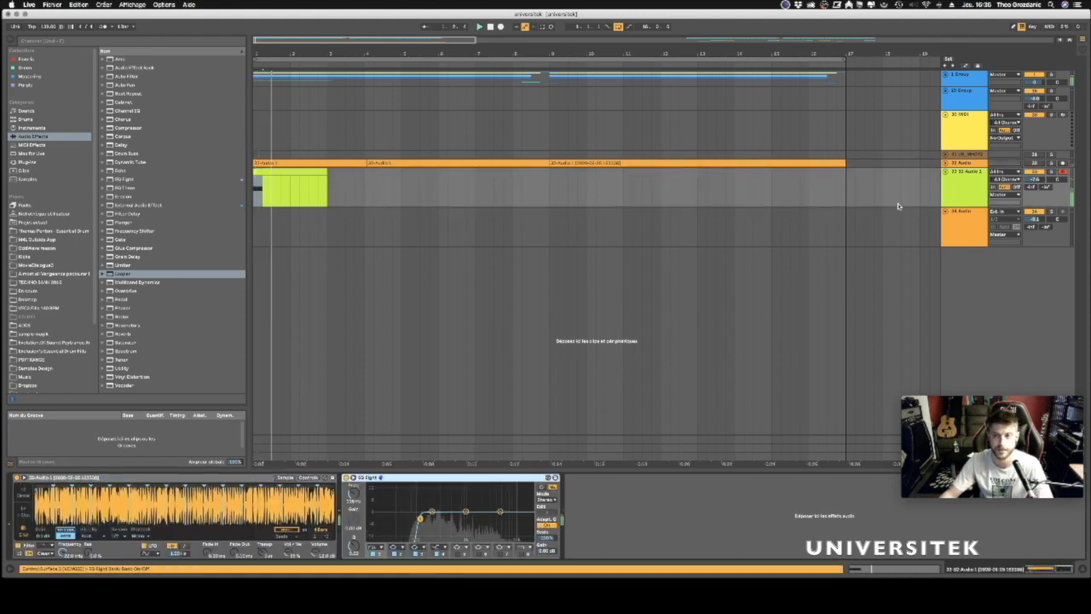
key(space)
Draw a second note at beat 1.2 of the MIDI clip, lower it to D#1 and extend it to beat 1.3.
double_click(299, 171)
click(227, 386)
drag(255, 392, 367, 385)
key(Down)
key(Down)
key(Down)
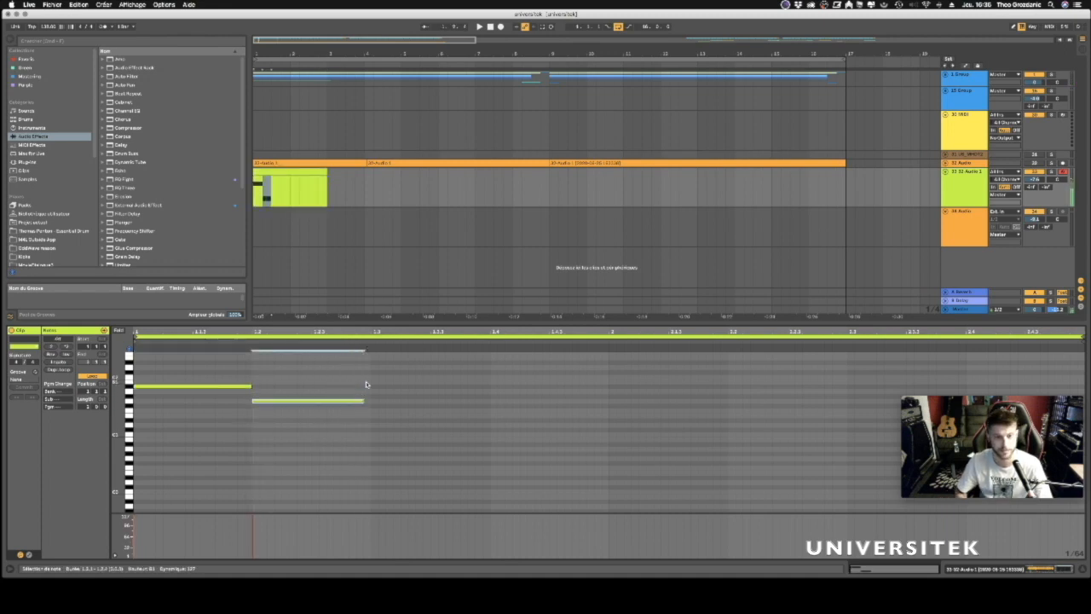
key(Down)
key(Down)
key(Down)
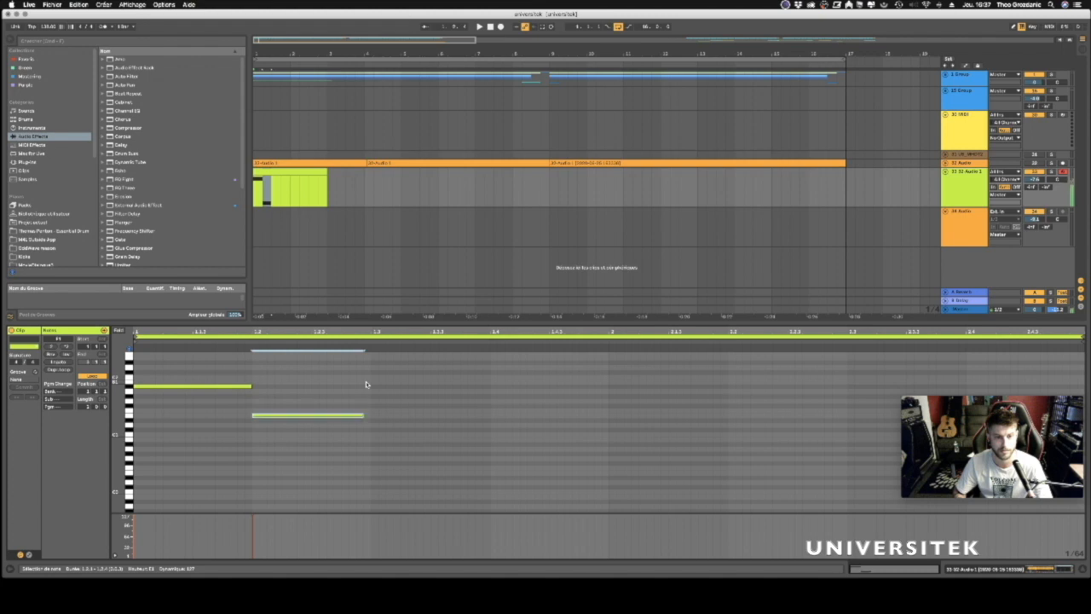
key(space)
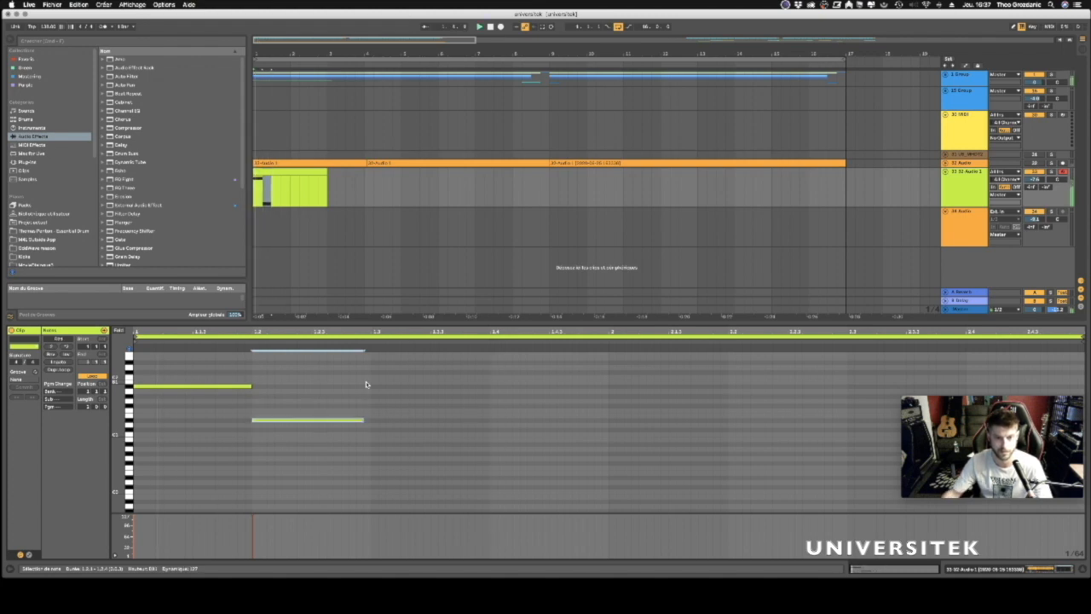
drag(364, 420, 371, 420)
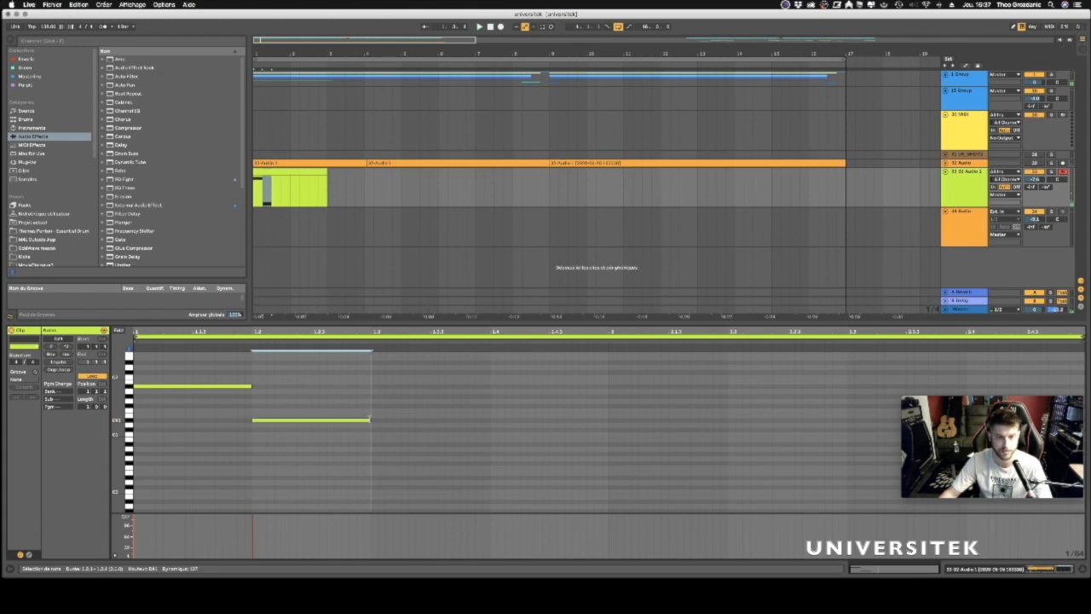
Set the piano-roll grid to 1/16 and draw a sixteenth note at beat 1.3 of the MIDI clip.
right_click(380, 463)
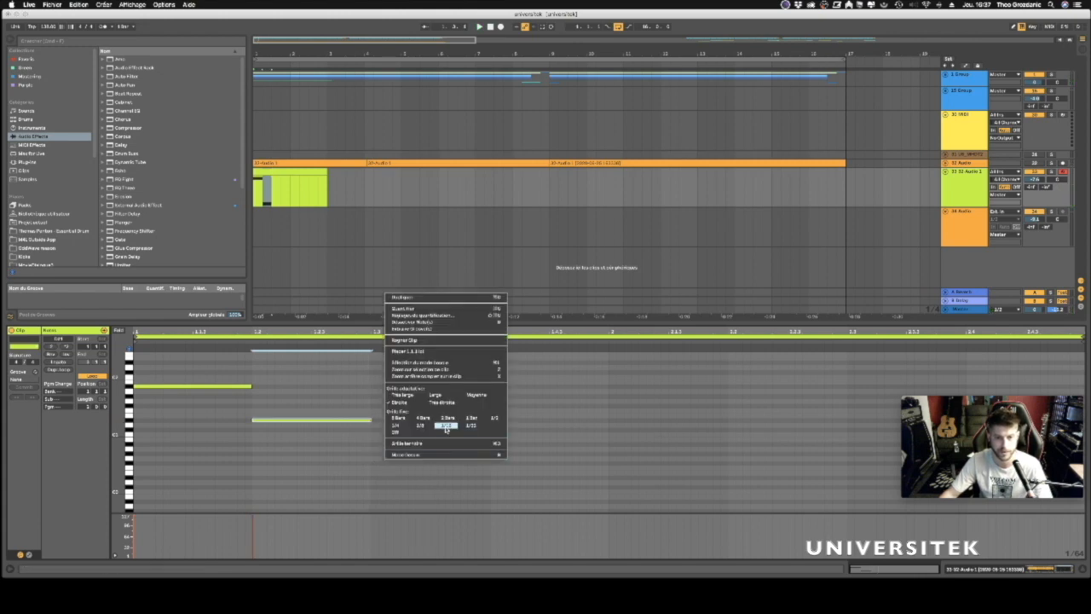
click(445, 426)
double_click(399, 465)
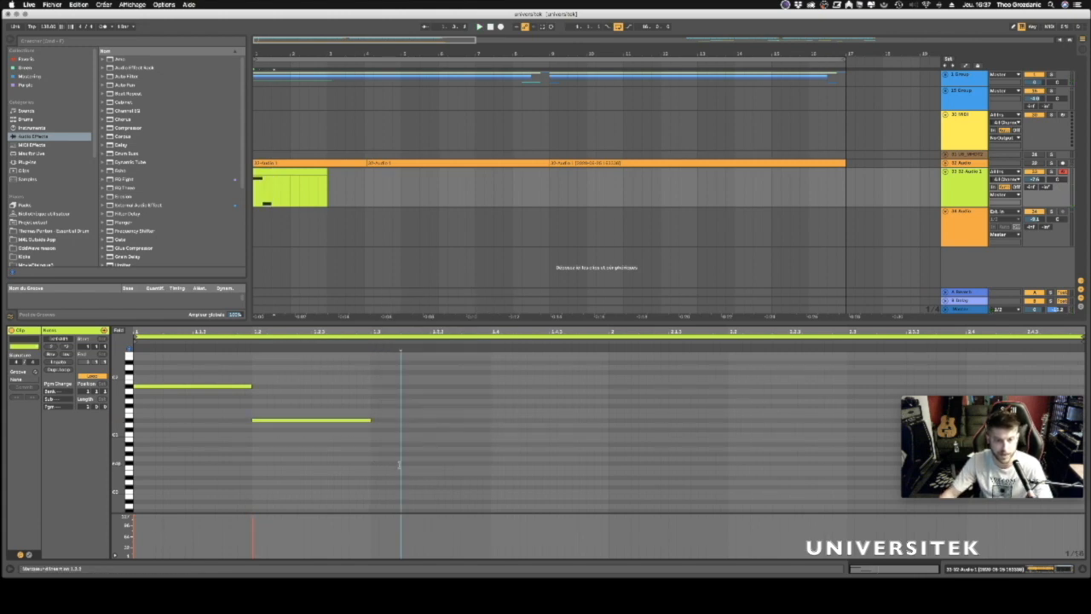
Audition slices with the beat 1.3 note by moving its pitch semitone by semitone, and leave it on C#2.
key(Down)
key(Up)
key(Up)
key(Up)
key(Up)
key(Up)
key(Up)
key(Up)
key(Up)
key(Up)
key(Up)
key(Up)
key(Up)
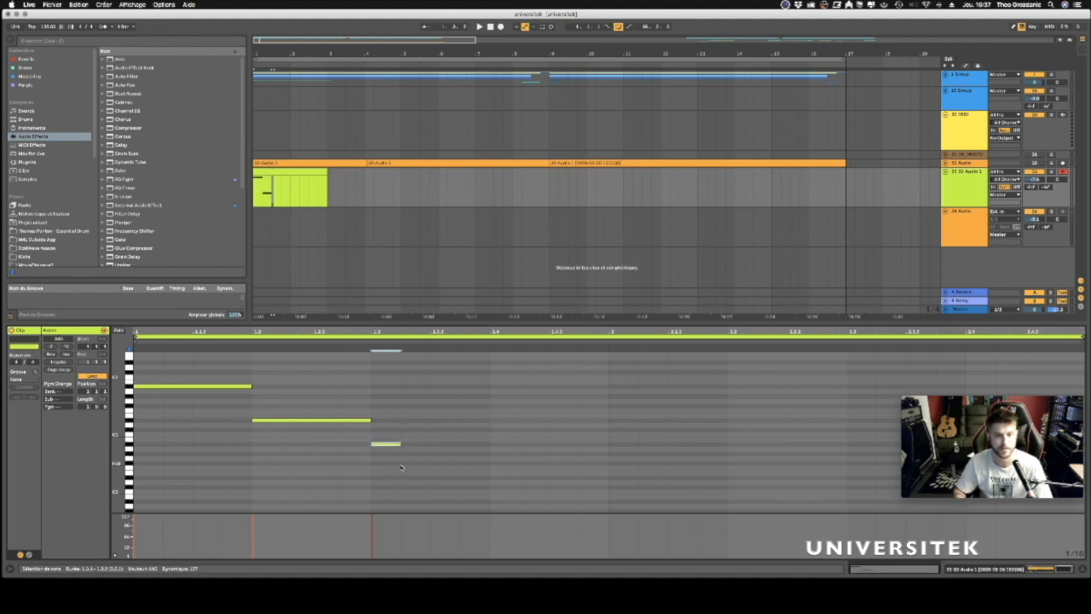
key(Up)
key(Up)
key(Up)
key(Up)
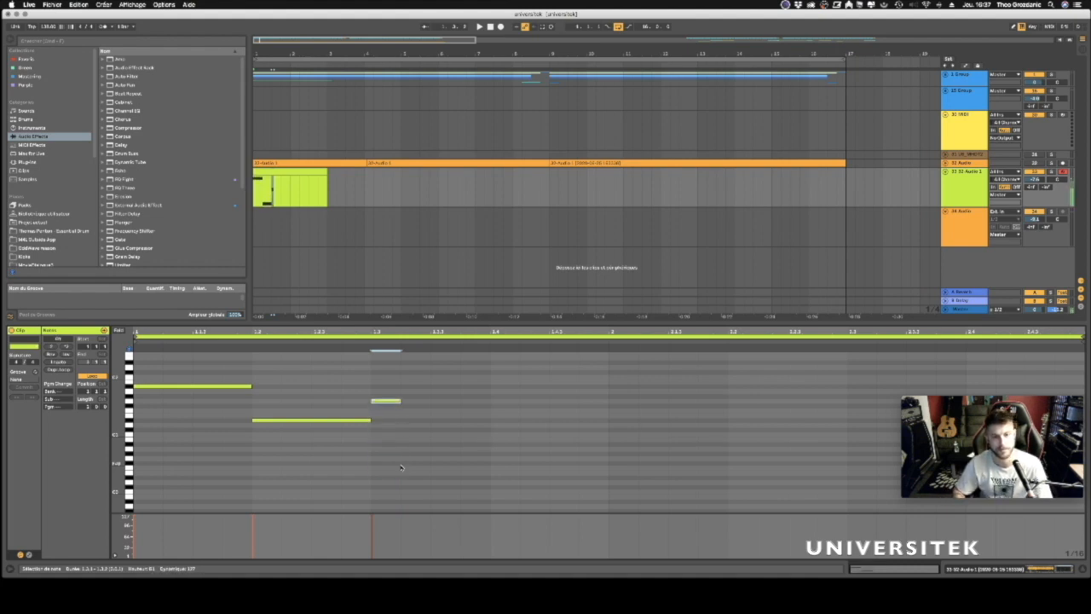
key(Up)
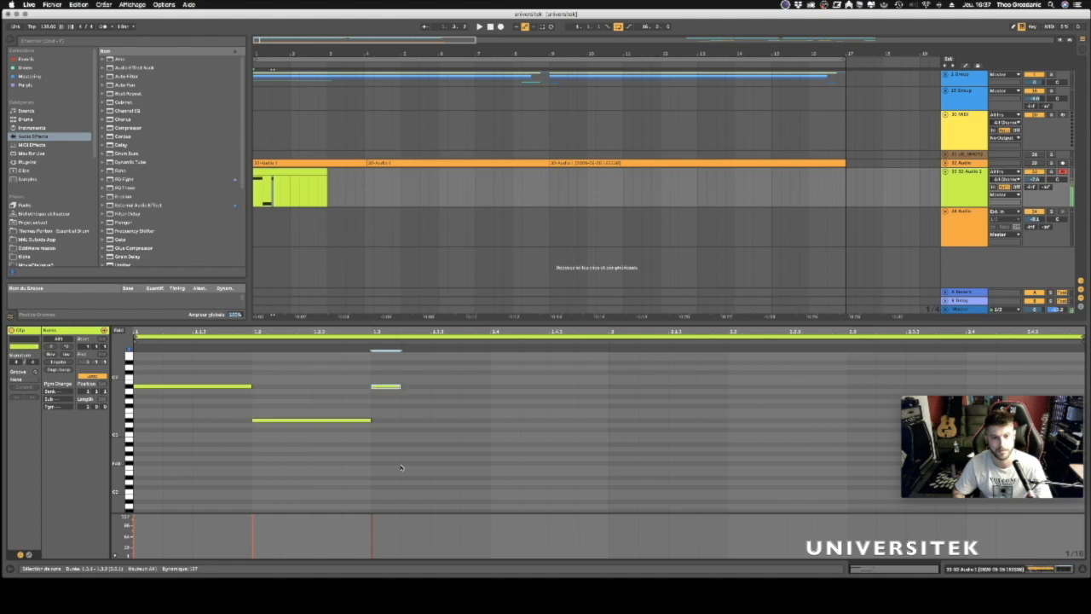
key(Up)
key(Up)
key(Up)
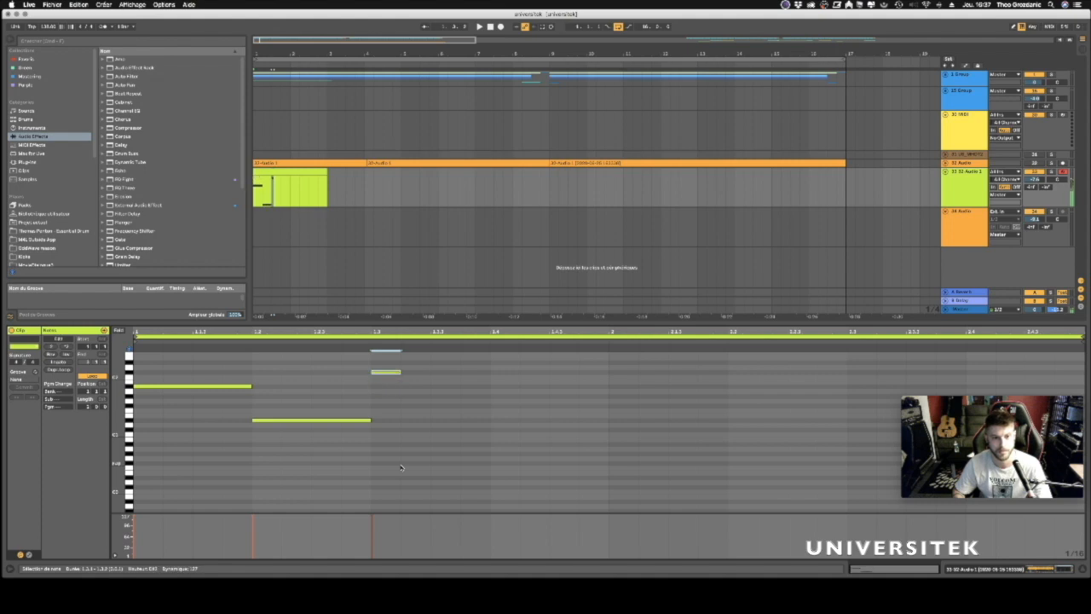
Duplicate the C#2 sixteenth note three times to fill the beat up to 1.4, and play the clip.
key(ctrl+d)
key(ctrl+d)
key(ctrl+d)
key(space)
key(space)
scroll(401, 468, down, 1)
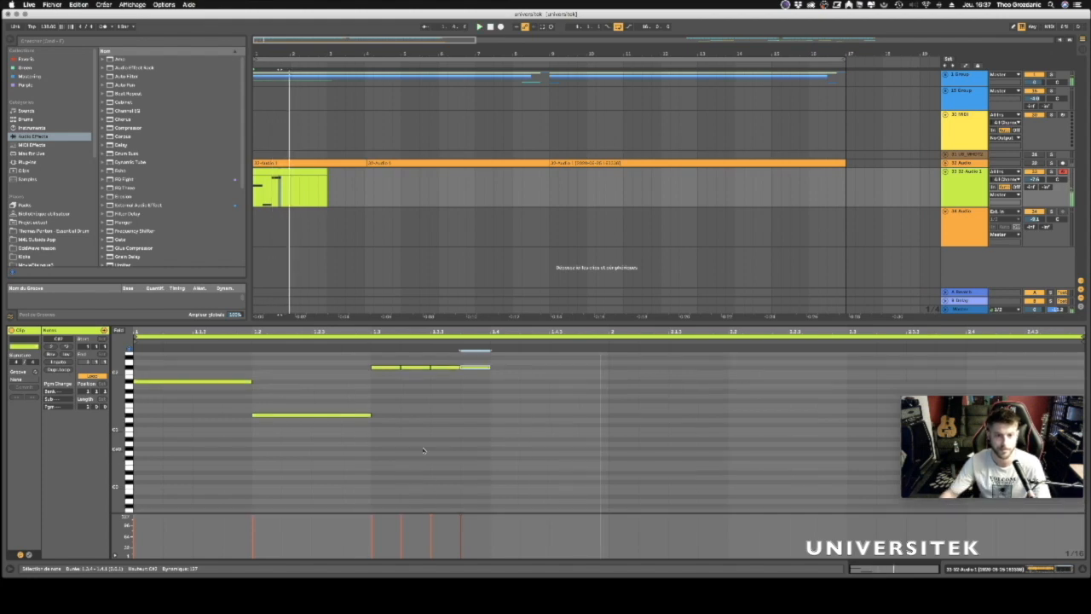
Raise the second of the four sixteenth notes two semitones to D#2.
click(418, 377)
click(417, 368)
key(Up)
key(Up)
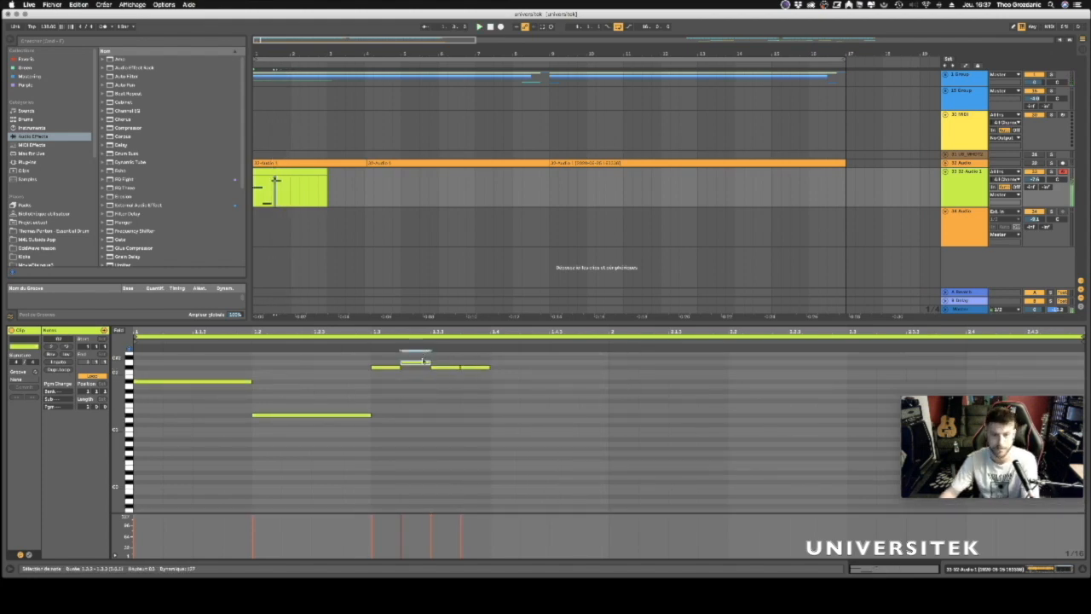
Try other pitches for the third of the four sixteenth notes and set it to D2.
click(443, 367)
key(Up)
key(Up)
key(Up)
key(Up)
key(Down)
key(Down)
key(Down)
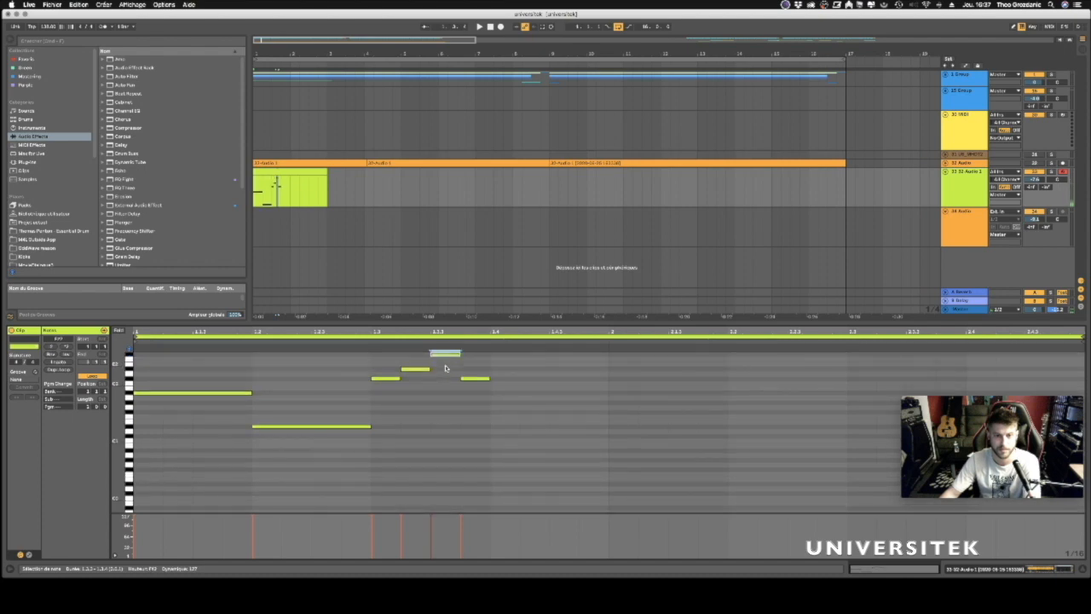
key(Down)
key(Down)
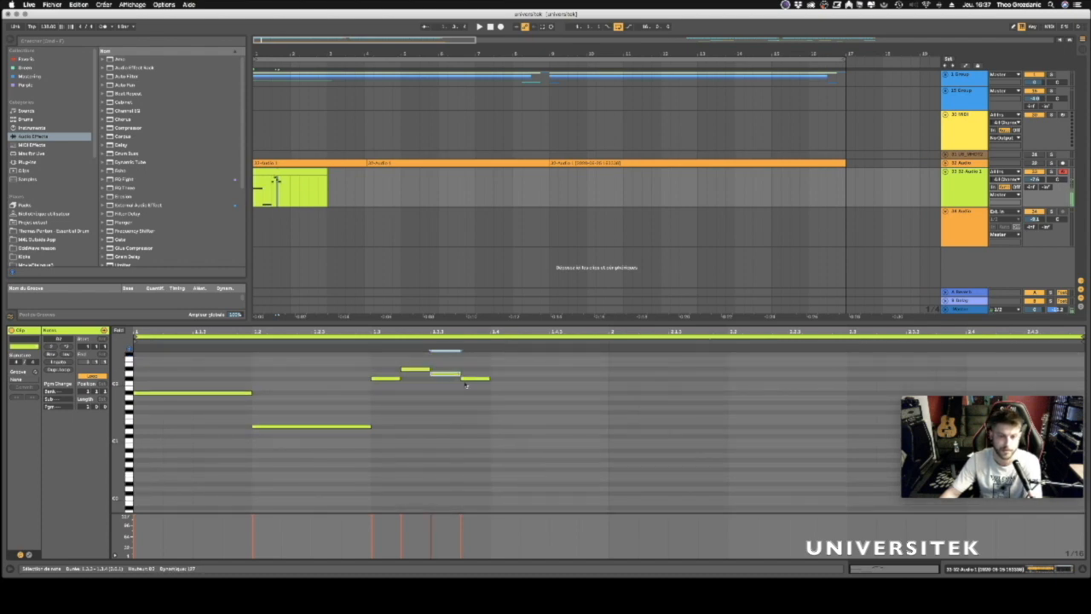
Set the Simpler's slice division on the 33 track to a finer beat value and start playback.
double_click(955, 187)
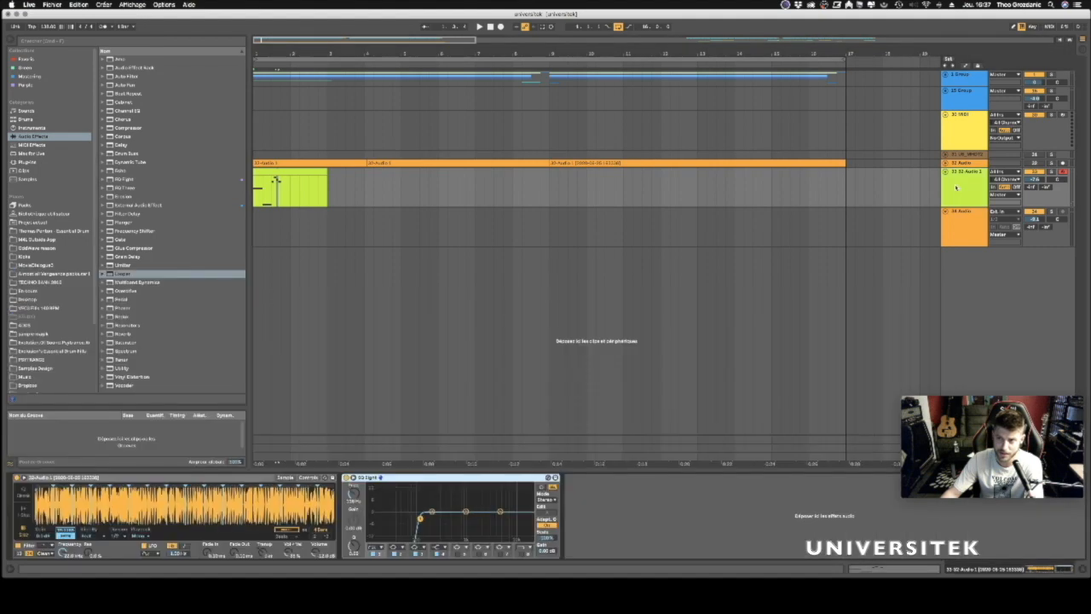
click(119, 537)
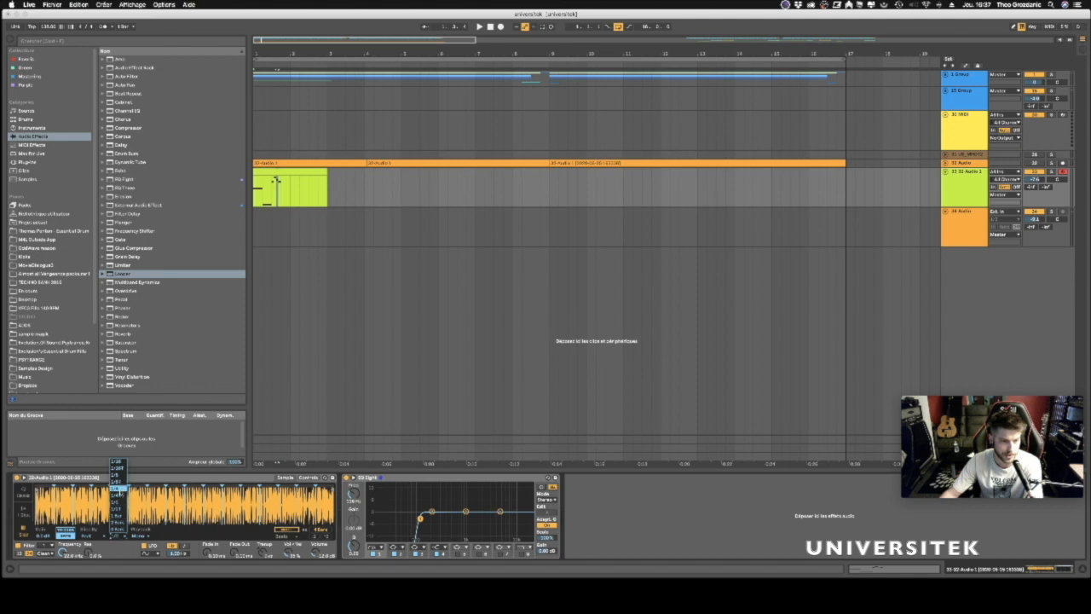
click(120, 490)
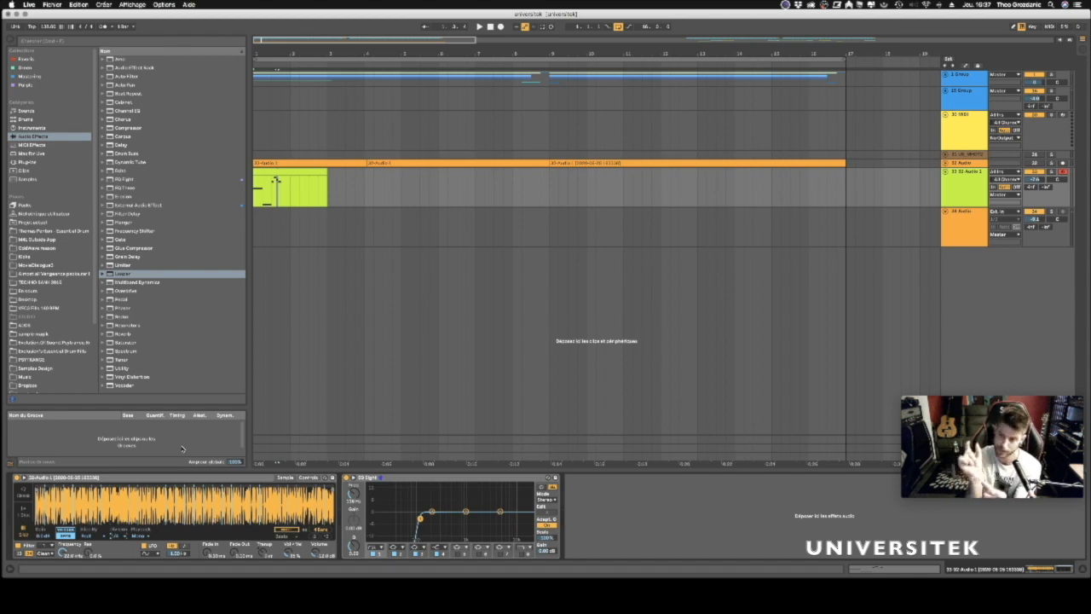
key(space)
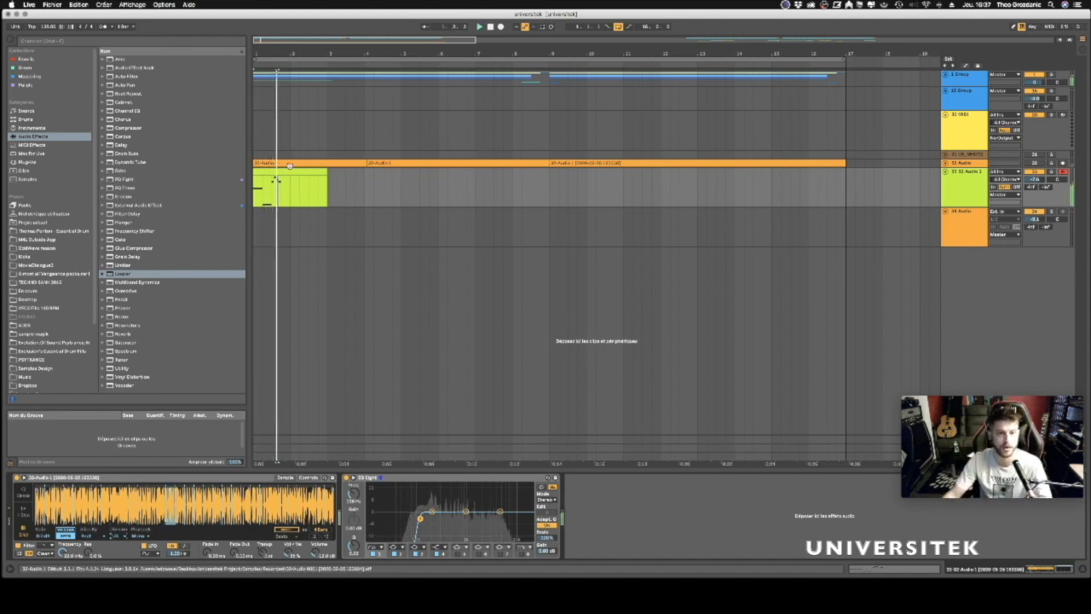
Draw a one-beat note at the start of bar 2 in the MIDI clip, transpose it to F3 and play the clip.
double_click(286, 169)
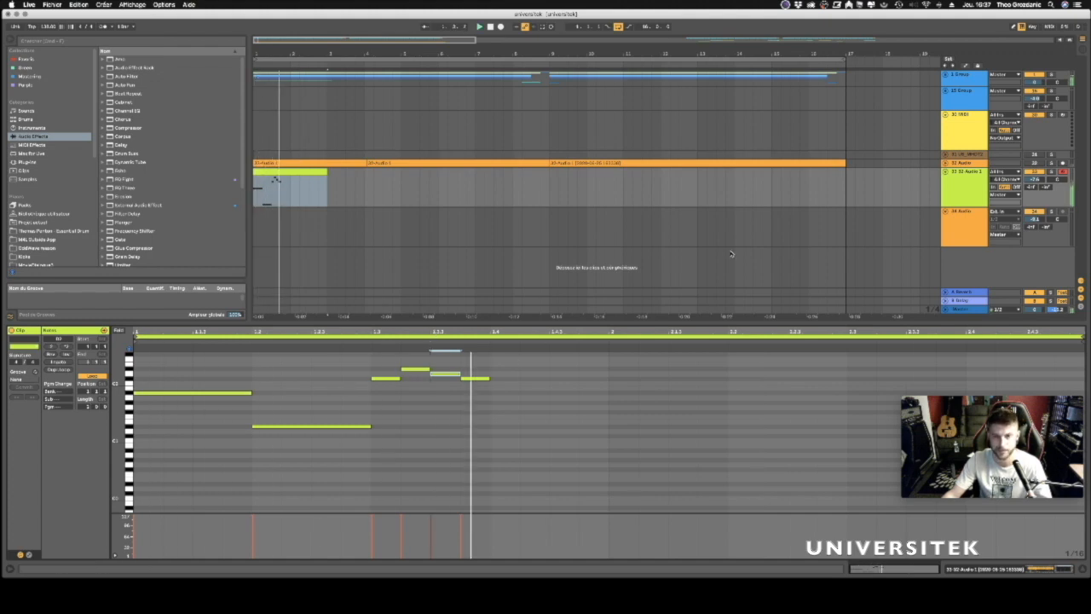
drag(609, 474, 729, 473)
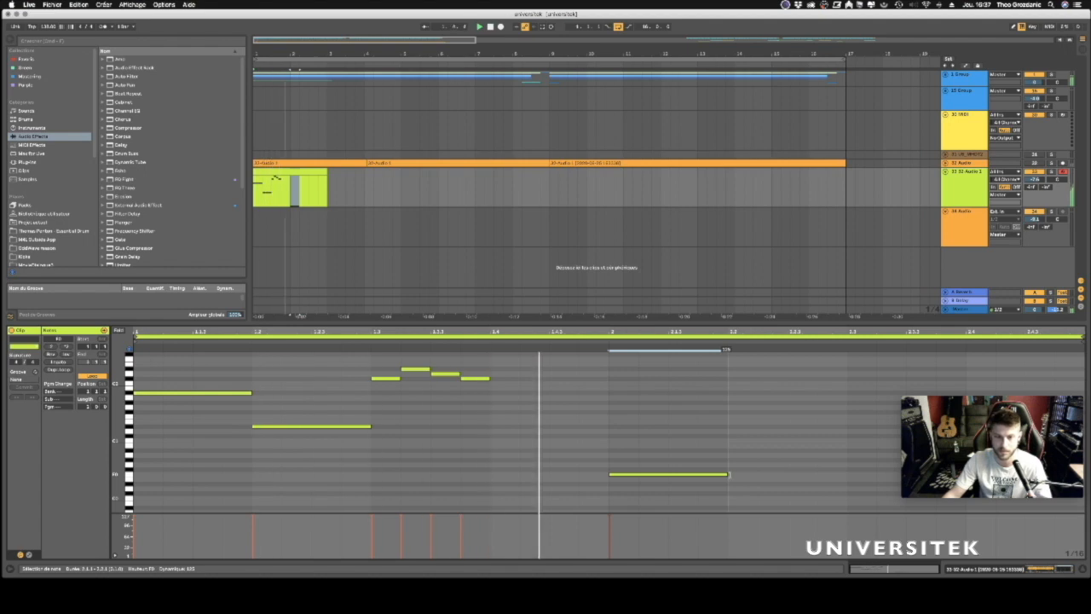
key(Up)
key(Up)
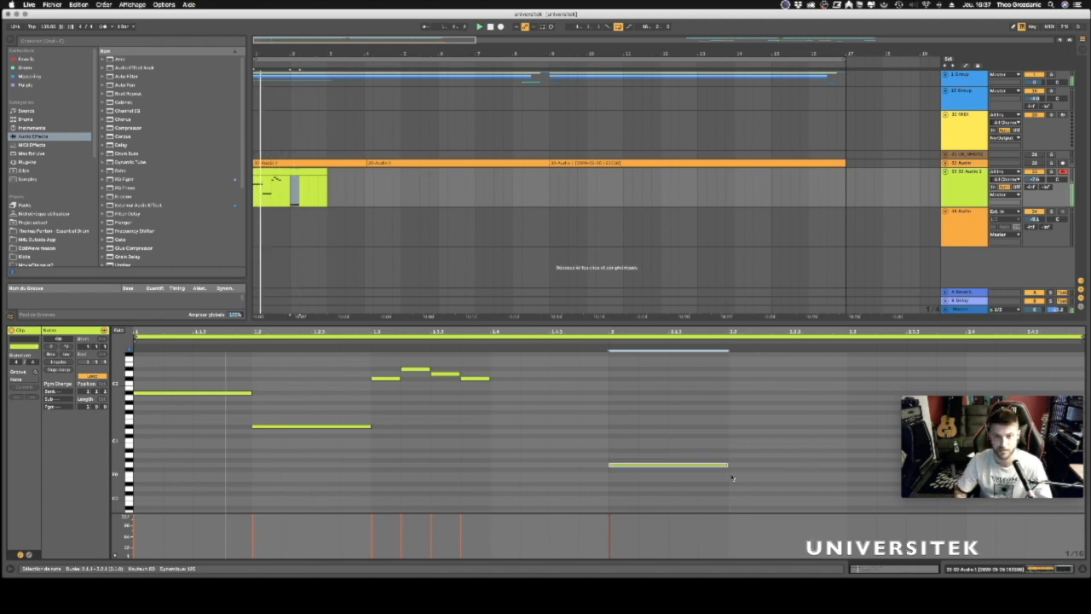
key(shift+Up)
key(shift+Up)
key(shift+Up)
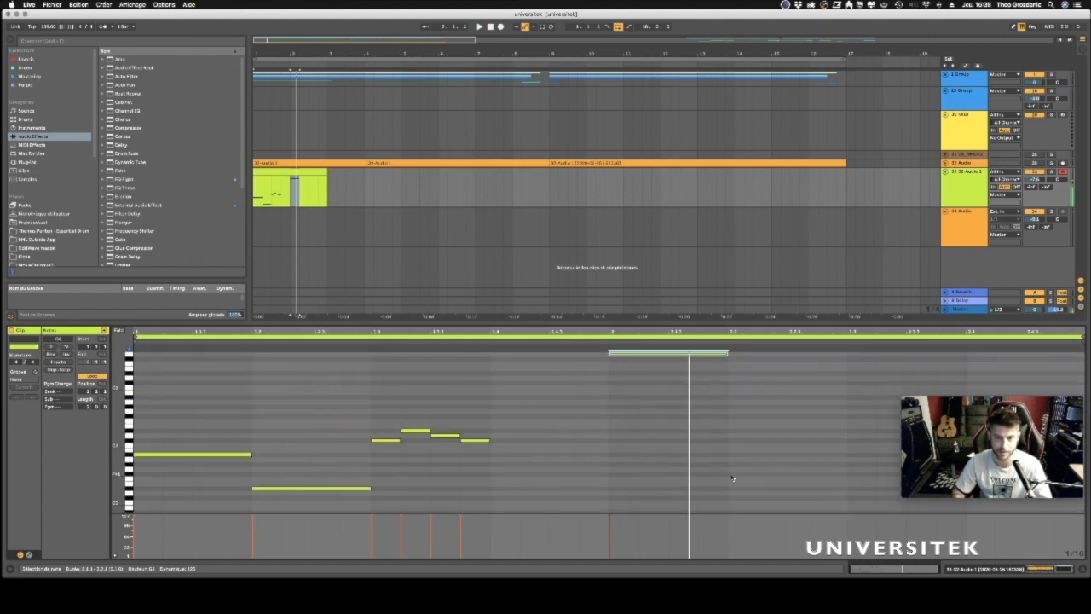
key(Down)
key(Down)
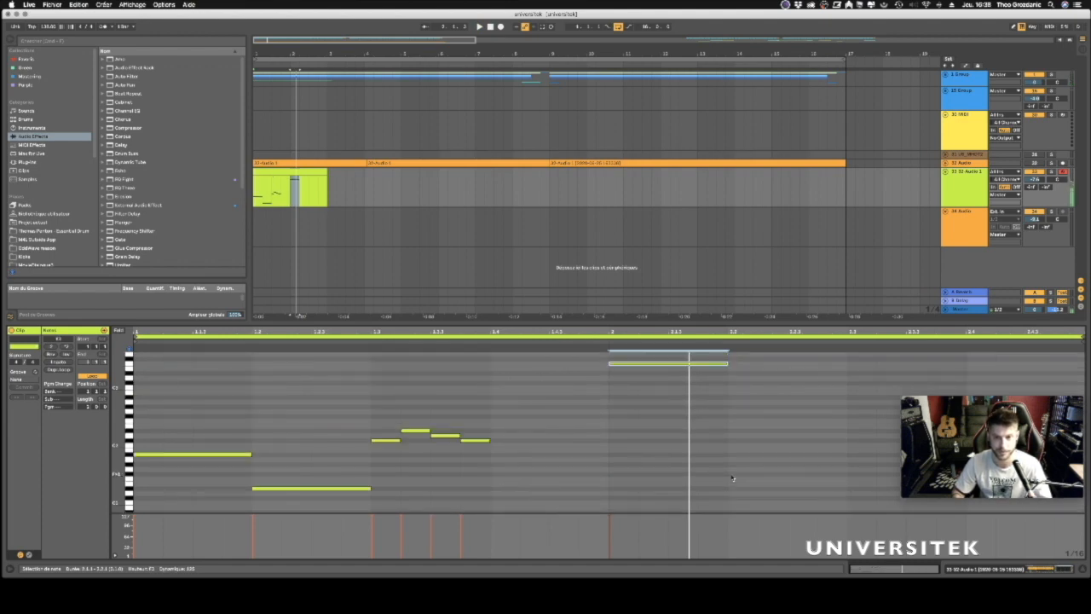
key(space)
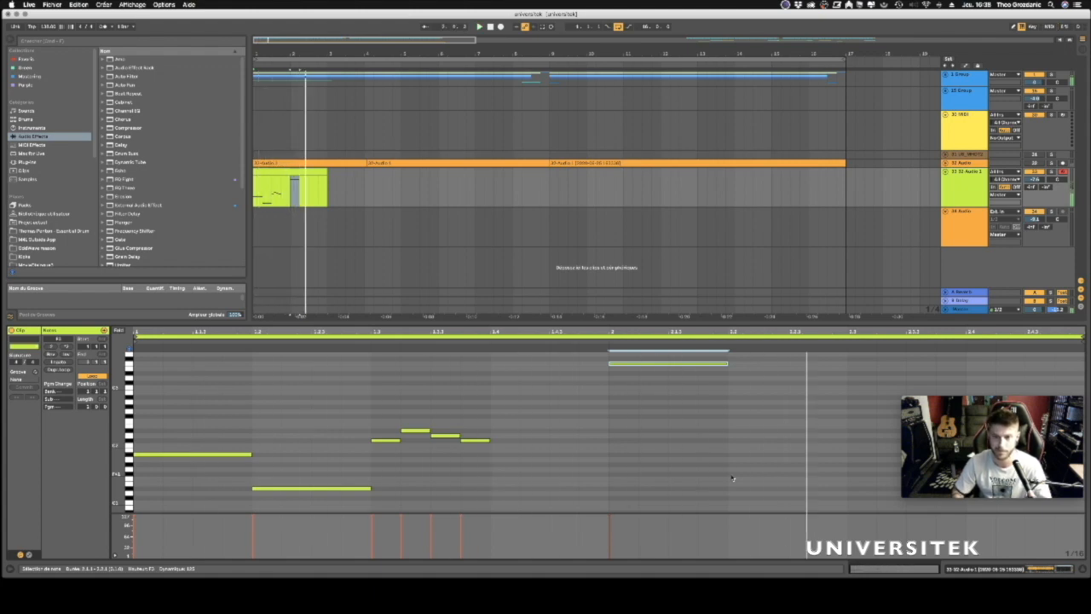
Draw a sixteenth note at 2.2.4 and lower it by semitones to D#4 while auditioning slices.
scroll(801, 404, up, 3)
double_click(822, 387)
key(space)
key(Down)
key(Down)
key(Down)
key(Down)
key(Down)
key(Down)
key(Down)
key(Down)
key(Down)
key(Down)
key(Down)
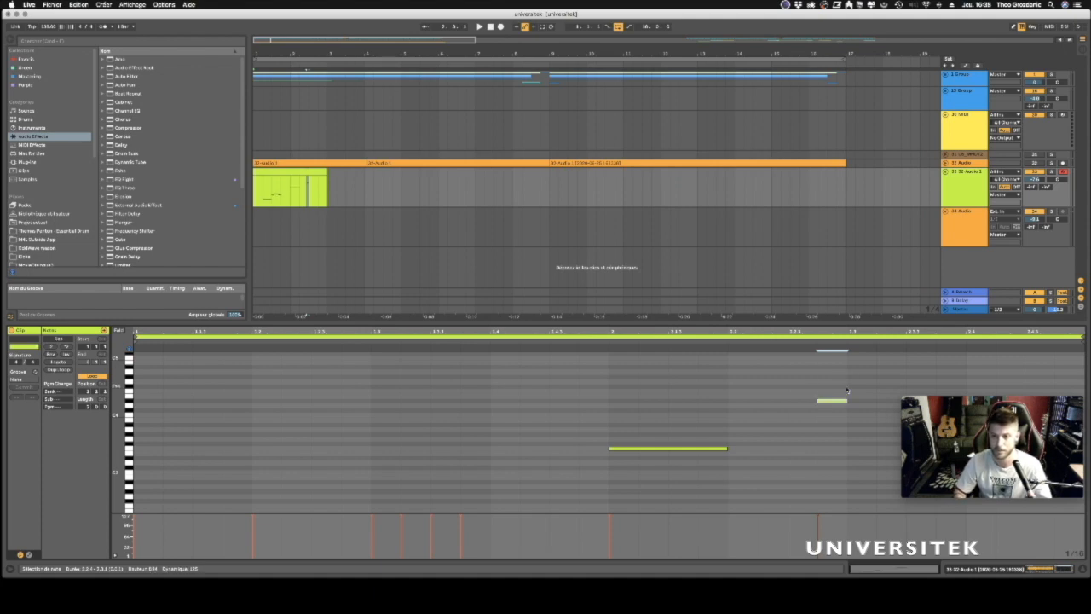
Move the new sixteenth note two grid steps earlier to 2.2.2 and lower it to C#3.
key(Down)
key(Down)
key(Down)
key(Left)
key(Left)
key(Down)
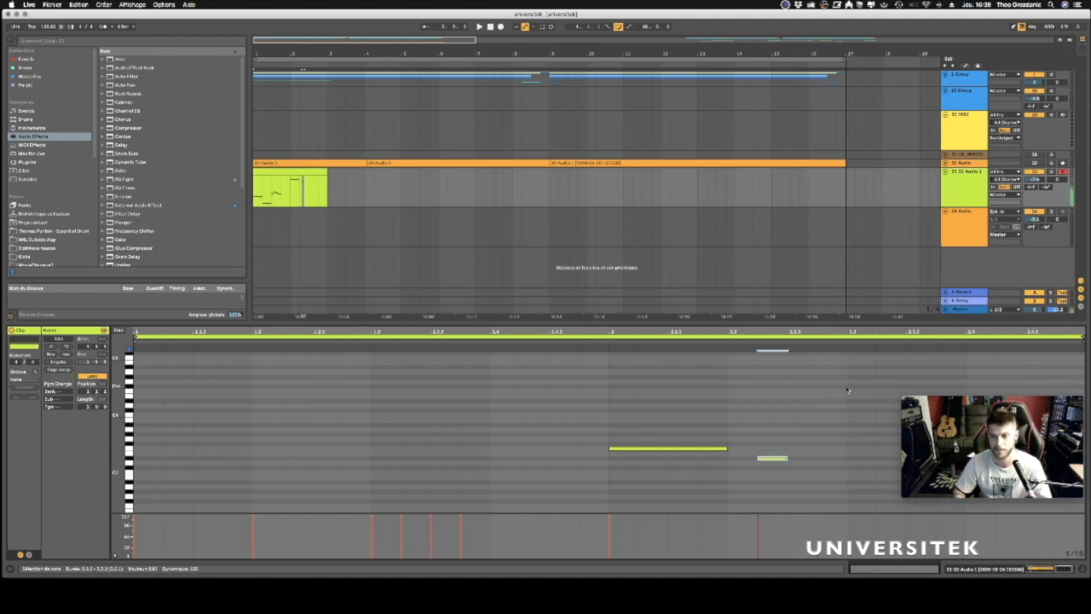
key(Right)
key(Left)
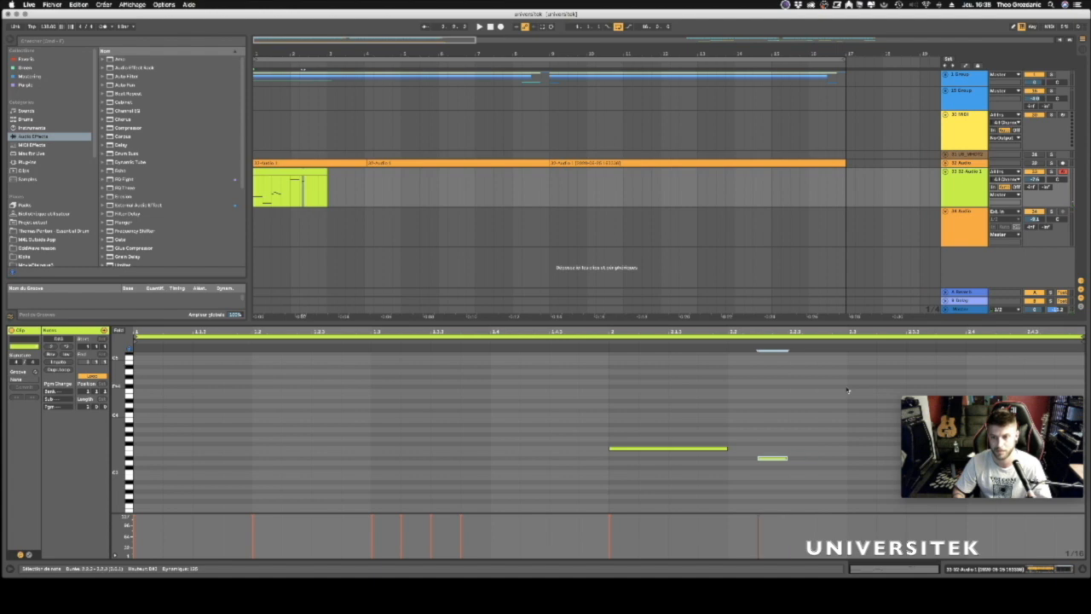
key(Down)
key(Down)
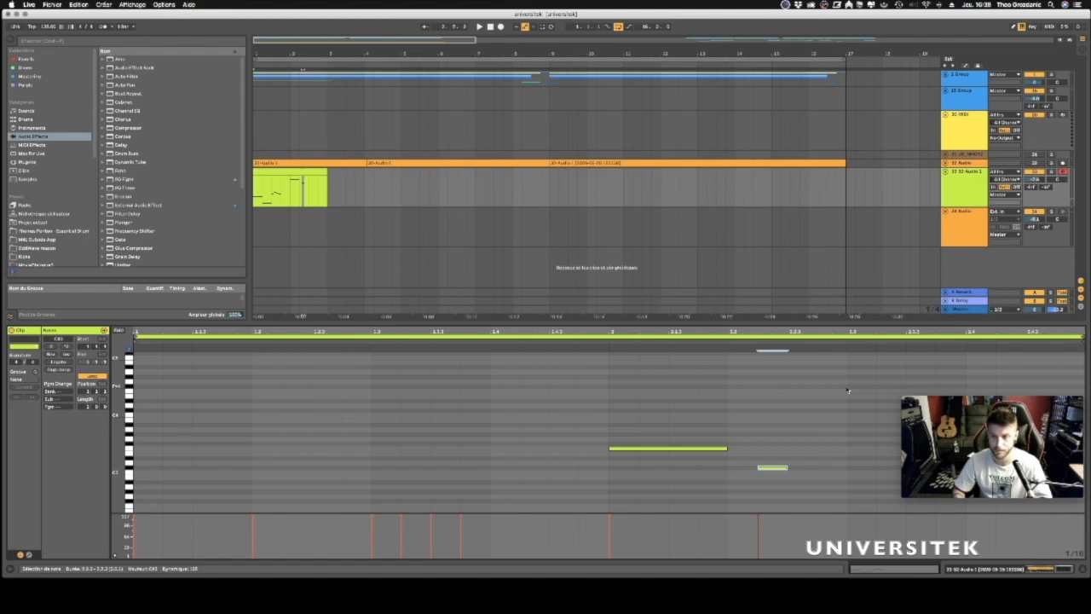
Duplicate the C#3 sixteenth note, place the copy at 2.2.4, raise it to D#3 and play the result.
key(ctrl+d)
key(Right)
key(Up)
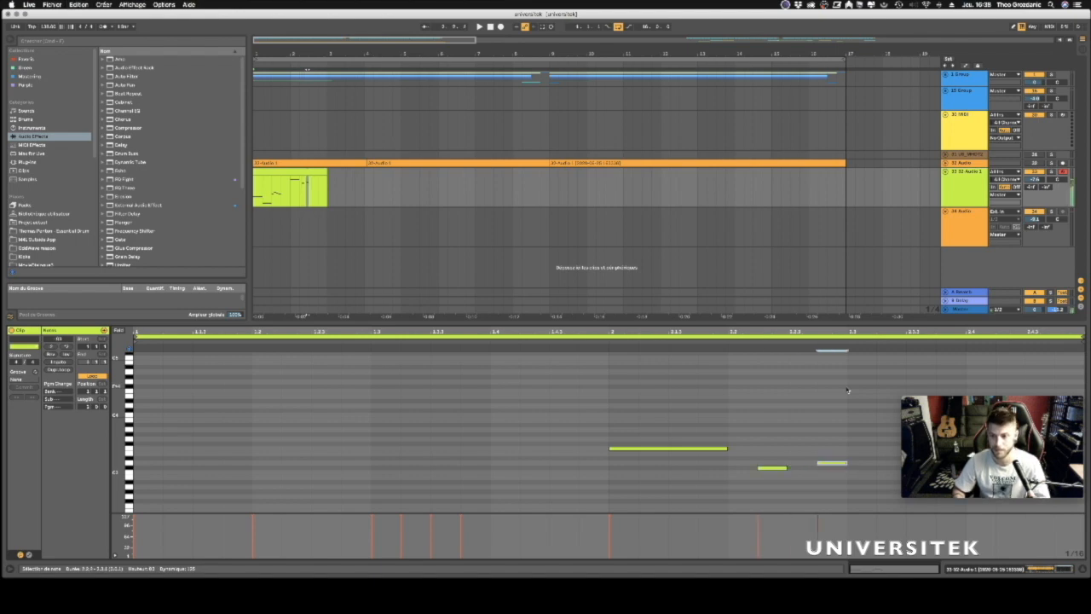
key(Up)
key(space)
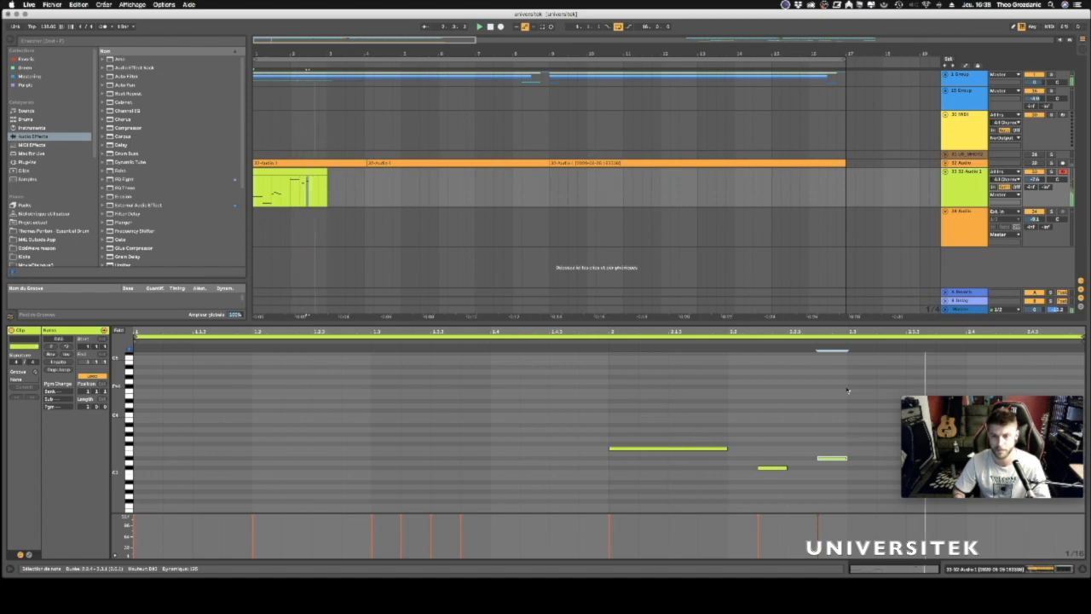
key(space)
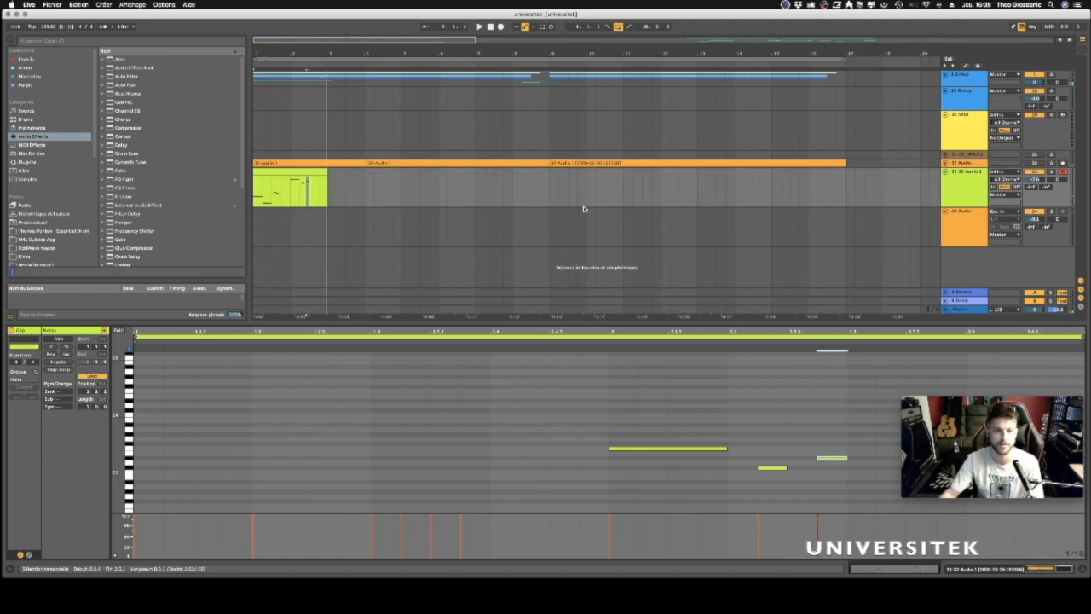
Unfold the 32 Audio track, examine its recorded waveform in bar 3 and play it from just before bar 4.
click(281, 174)
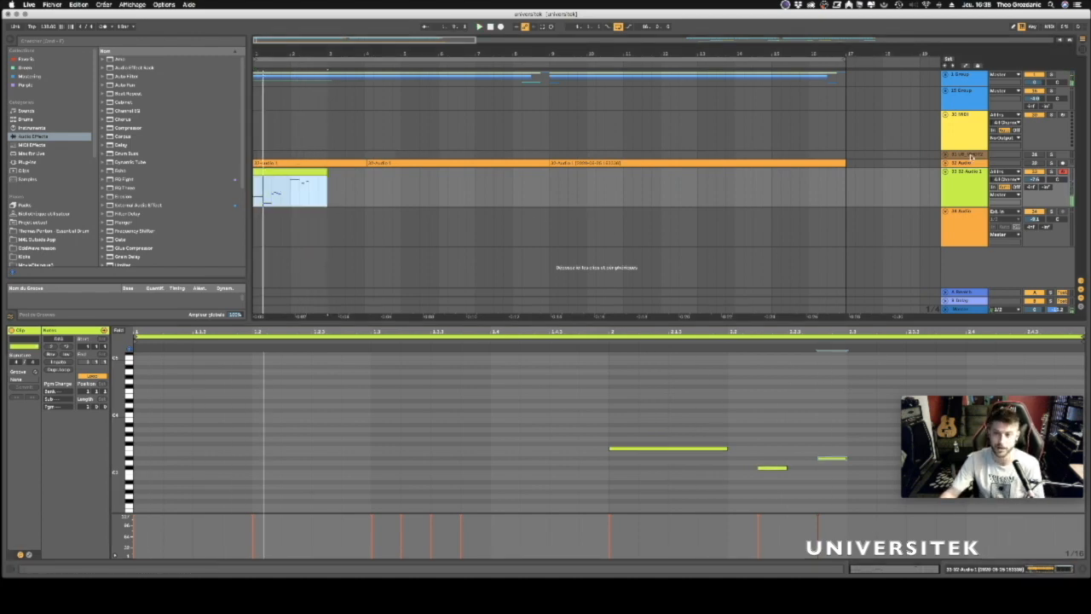
click(945, 163)
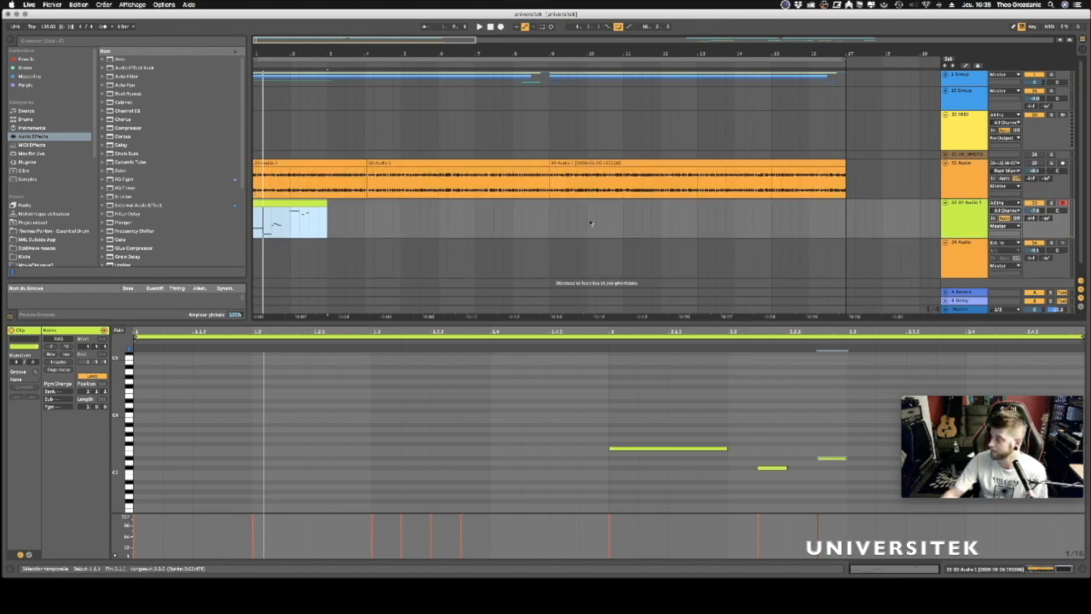
drag(332, 180, 355, 180)
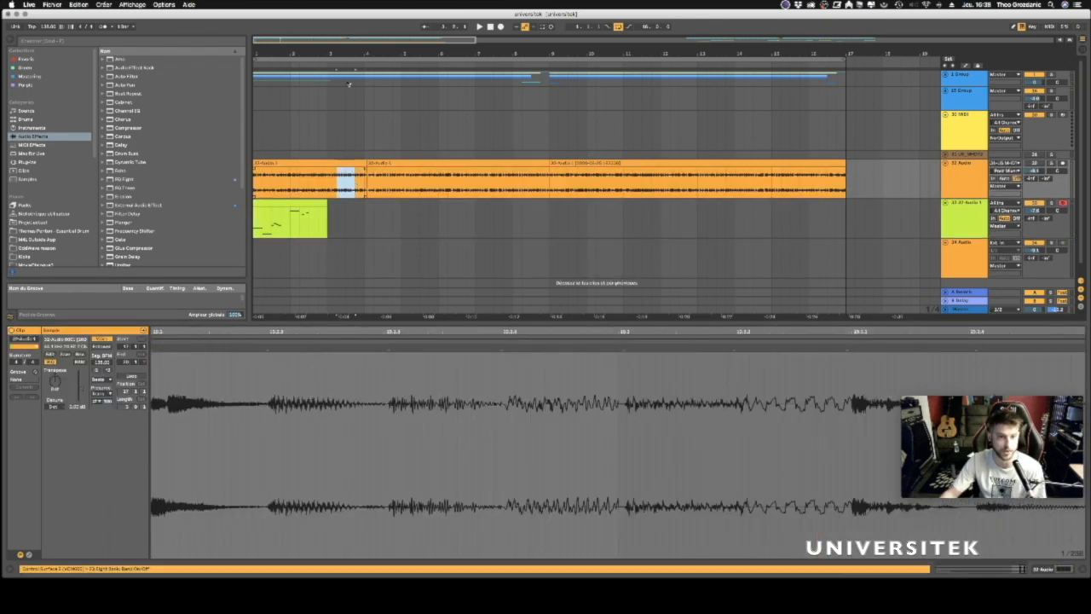
drag(342, 55, 368, 55)
mouse_move(364, 186)
mouse_down()
mouse_move(390, 186)
mouse_move(348, 175)
mouse_up()
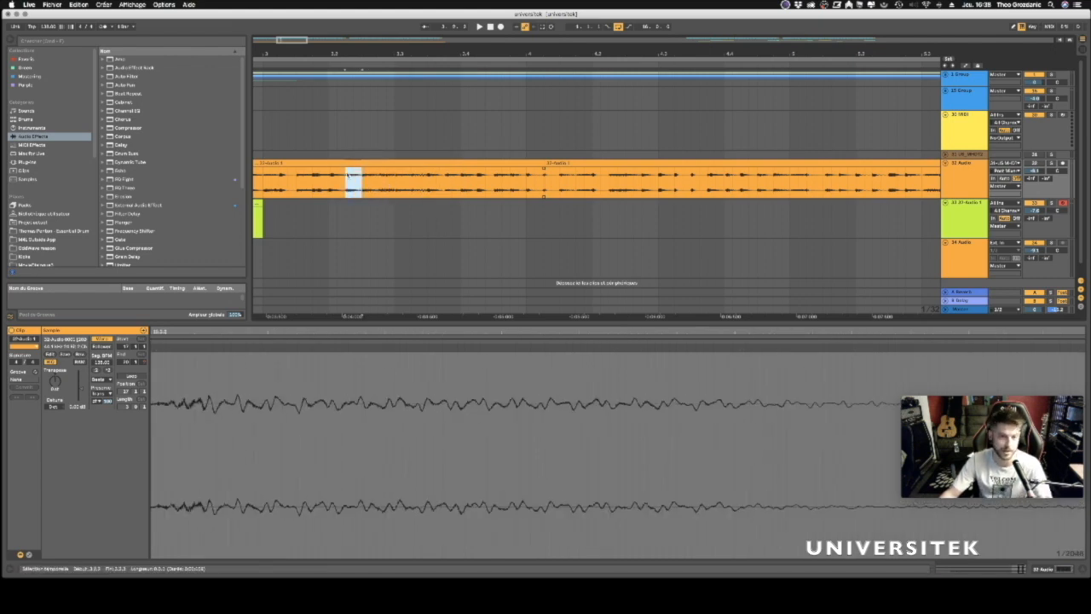
click(528, 172)
key(space)
Return to the MIDI clip on the Simpler track and show its notes beneath the full arrangement.
drag(627, 53, 424, 51)
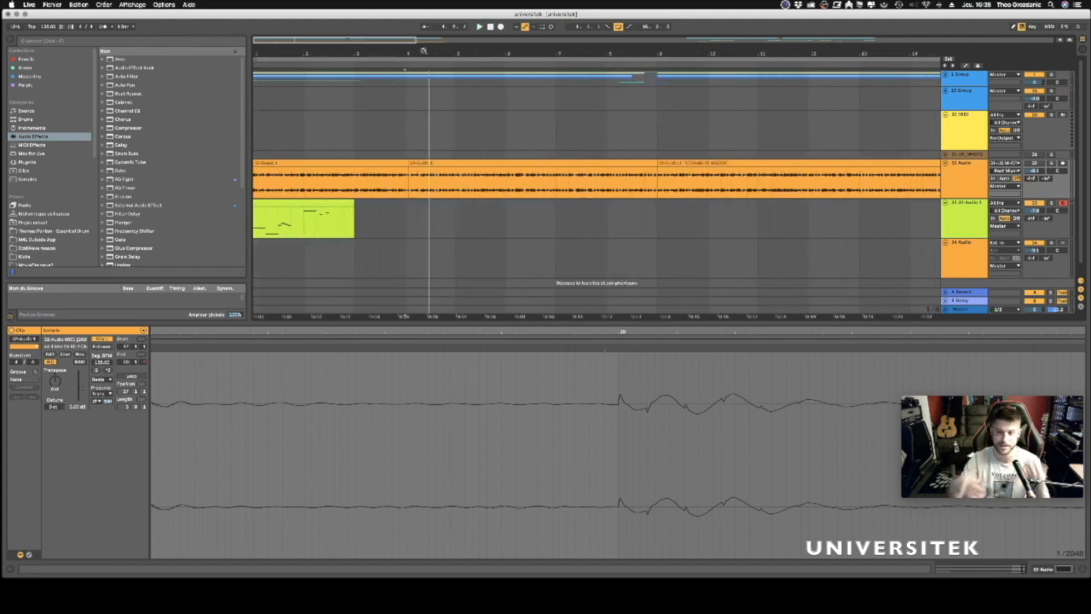
drag(308, 51, 310, 52)
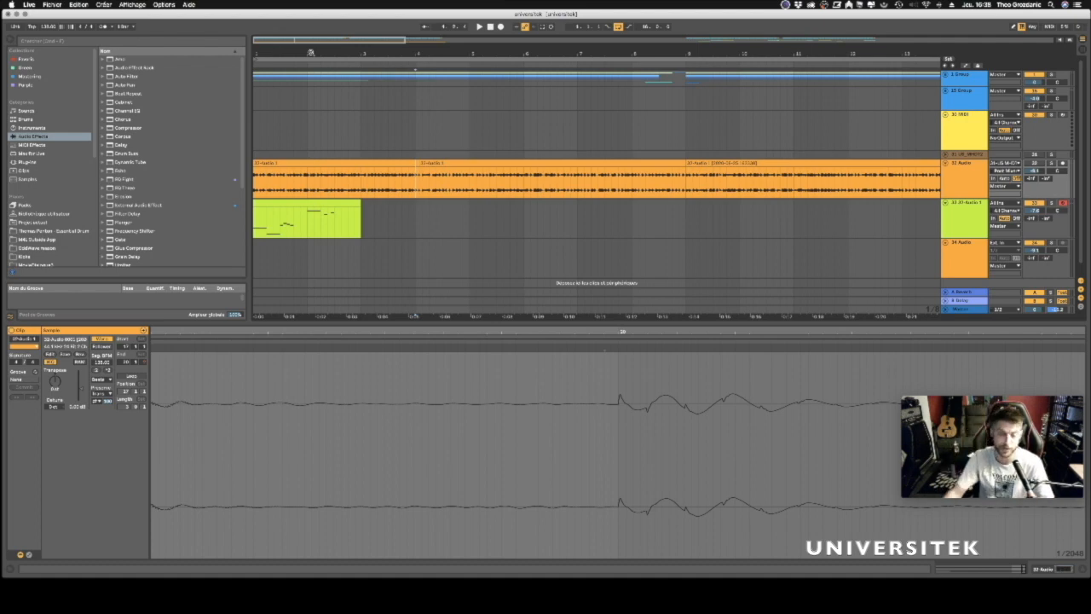
drag(416, 68, 343, 54)
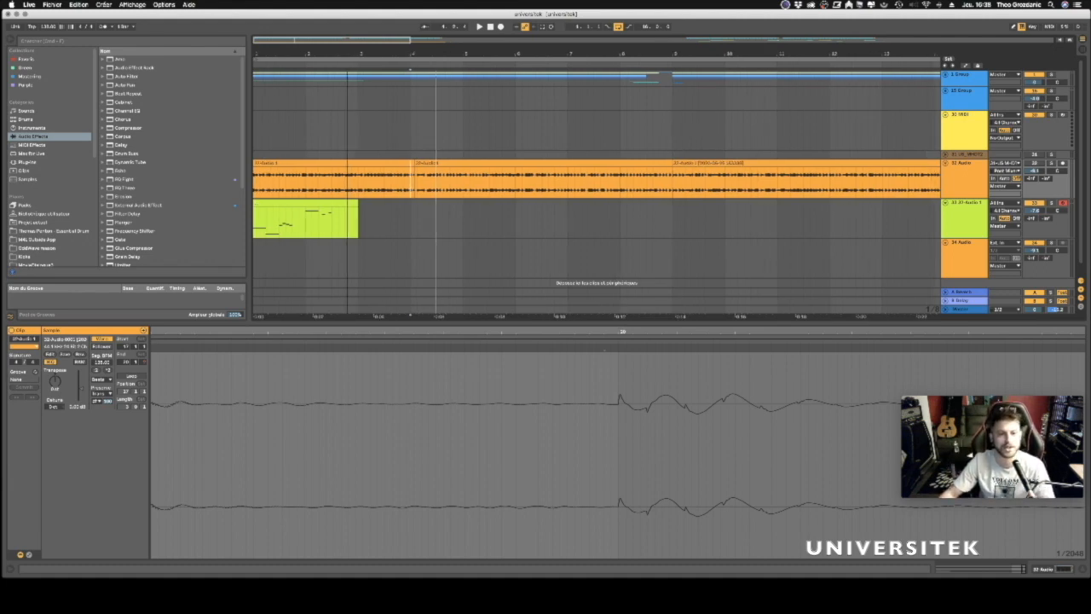
drag(343, 54, 285, 43)
click(285, 215)
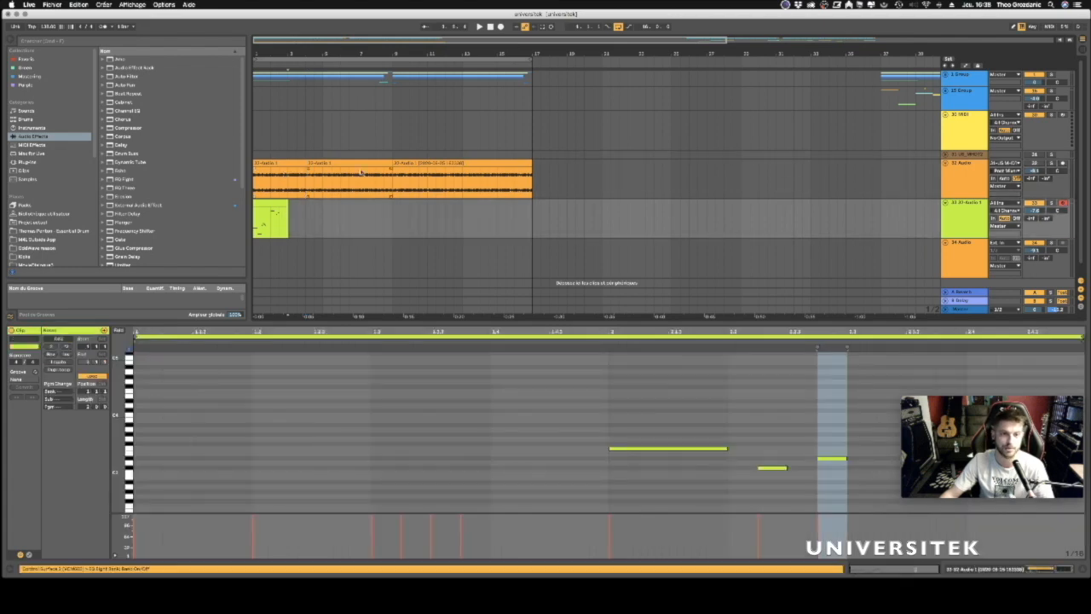
Play the arrangement from about 7.3 on the 32 Audio track, lower the sliced Simpler track's volume and listen again from bar 1.
click(368, 180)
drag(368, 179, 380, 180)
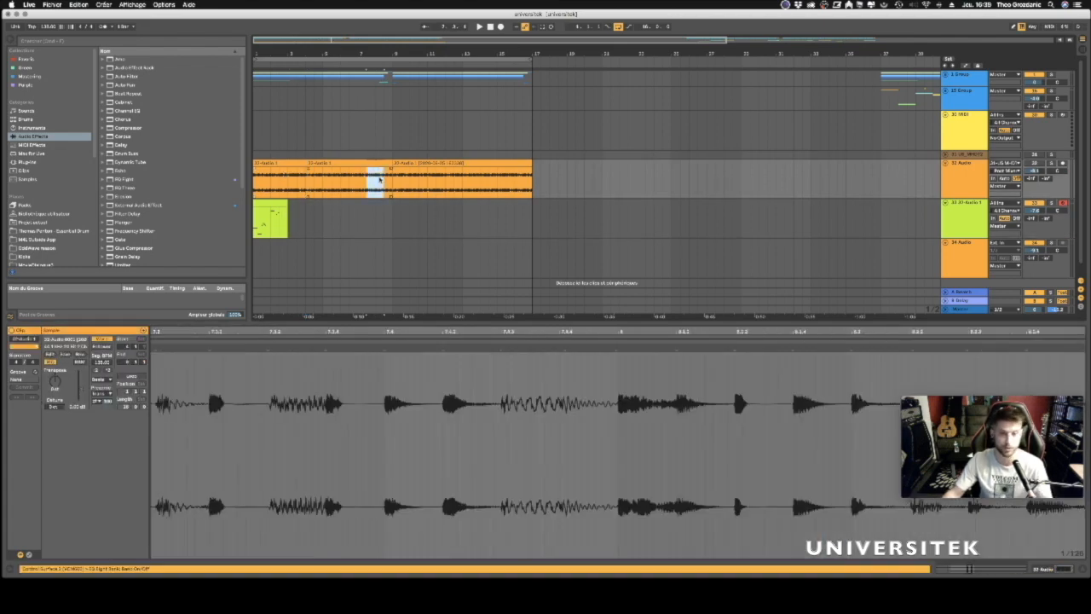
key(space)
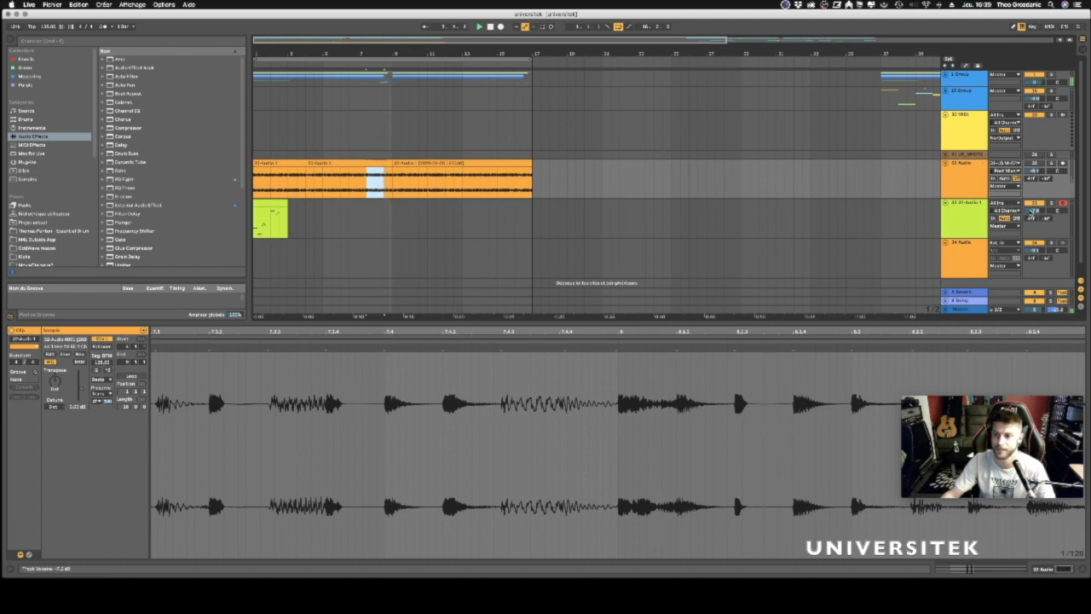
drag(1034, 211, 1033, 204)
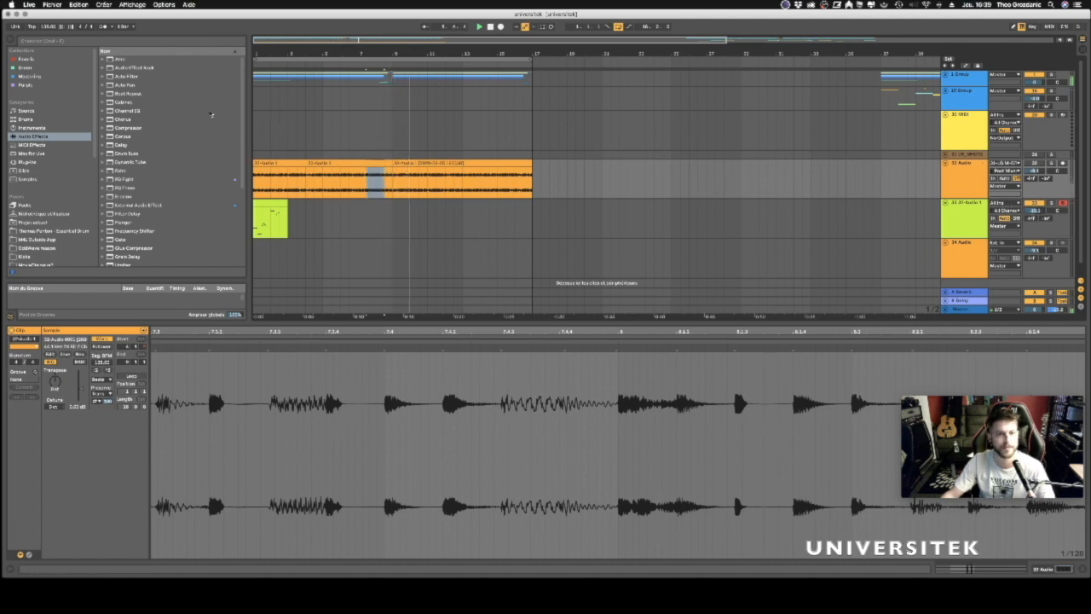
click(256, 104)
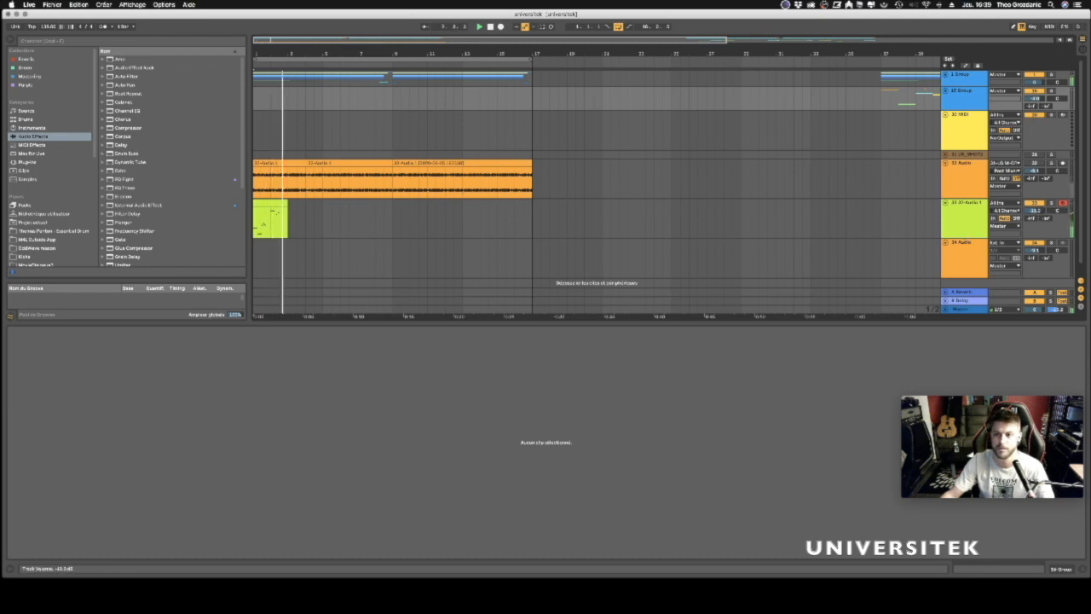
Raise the 32 Audio track's volume while auditioning its recording around bars 5 and 9.
click(344, 189)
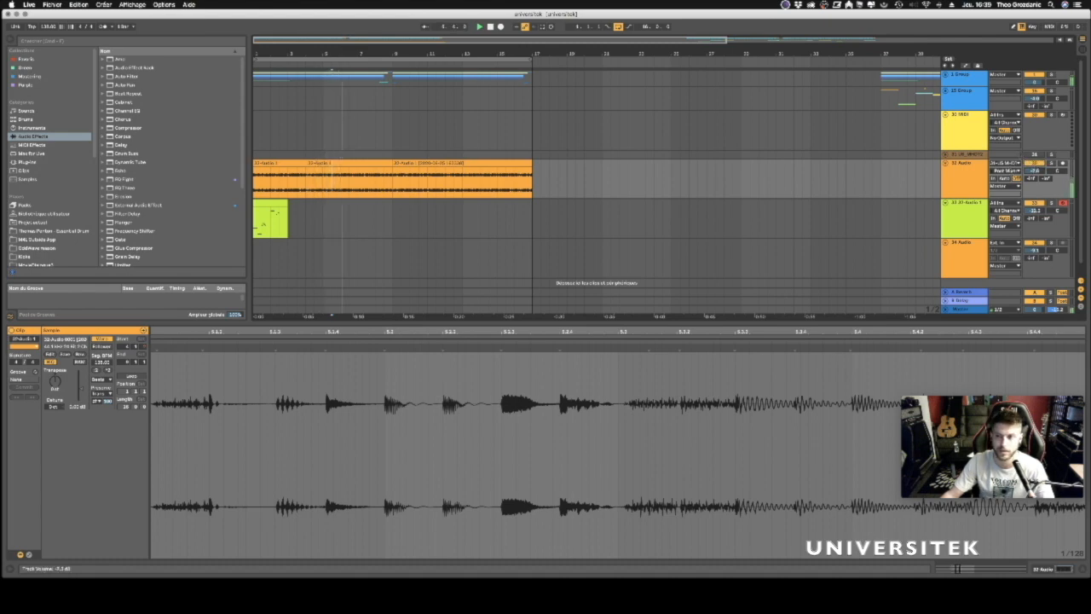
click(394, 189)
drag(395, 189, 408, 186)
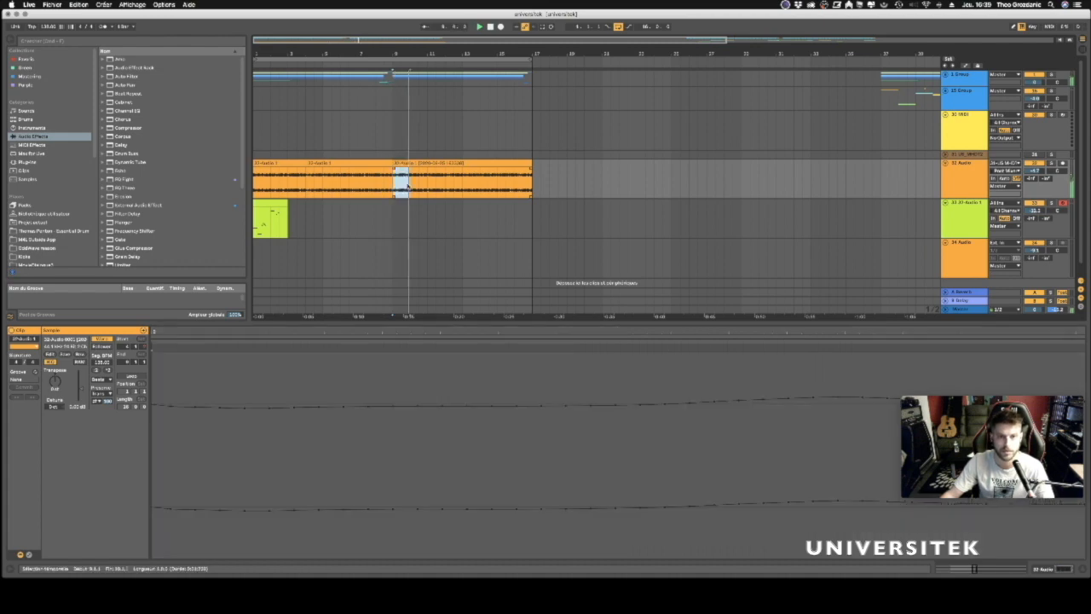
key(space)
key(space)
drag(406, 52, 407, 96)
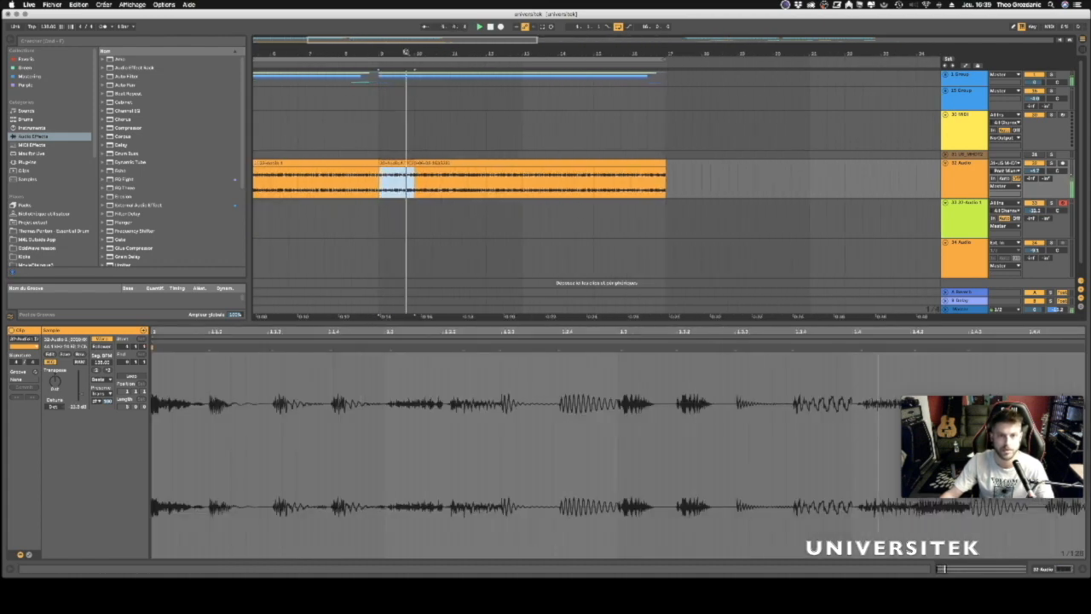
key(space)
Play the 32 Audio recording from 8.3.1 and split the clip at that point.
drag(406, 185, 384, 186)
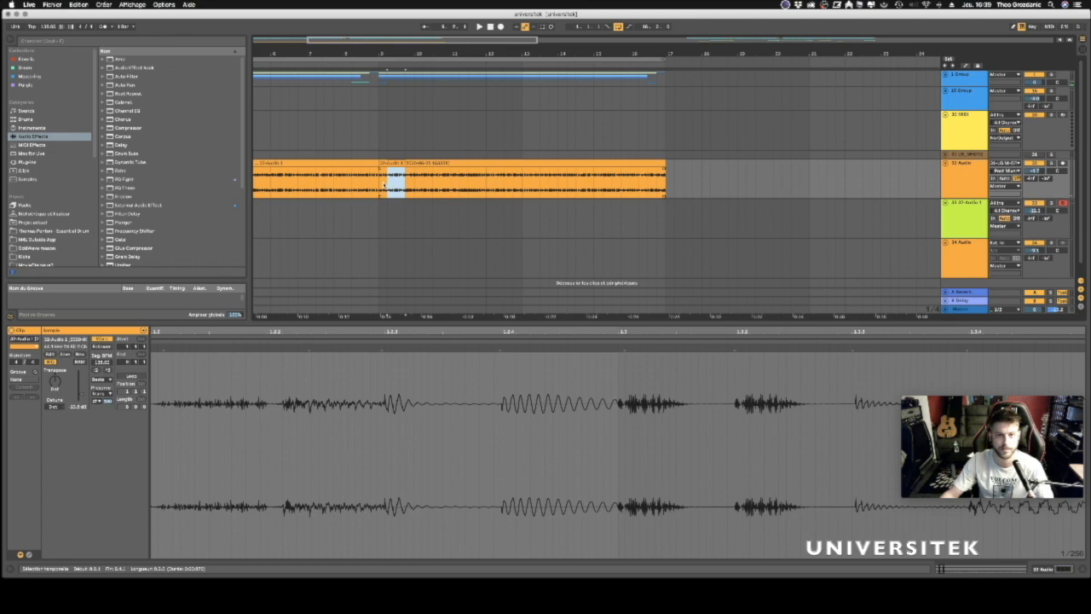
click(358, 182)
key(space)
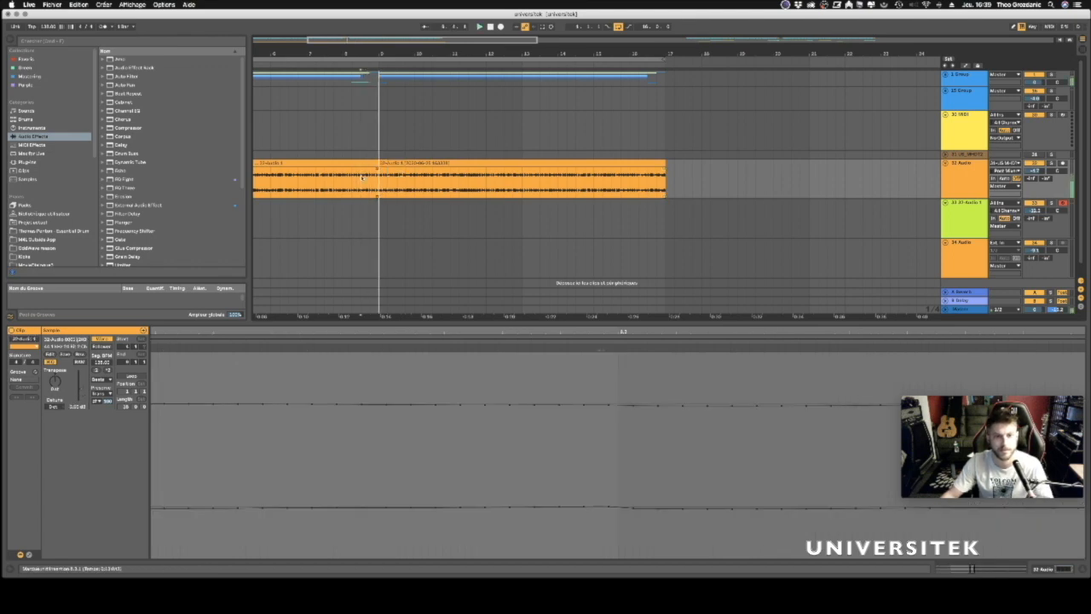
mouse_move(361, 186)
mouse_down()
mouse_move(382, 185)
mouse_move(360, 187)
mouse_up()
key(super+e)
click(349, 171)
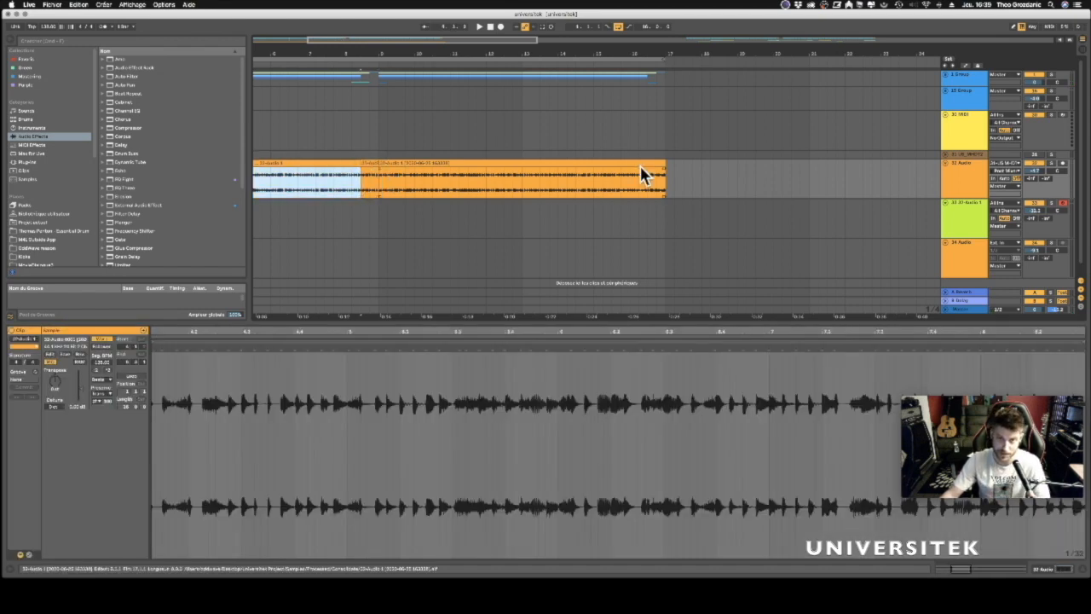
Deactivate the 32 Audio clips before 8.3.1 and the one starting at bar 9, keeping the short middle segment active.
drag(362, 54, 371, 26)
click(285, 156)
click(285, 162)
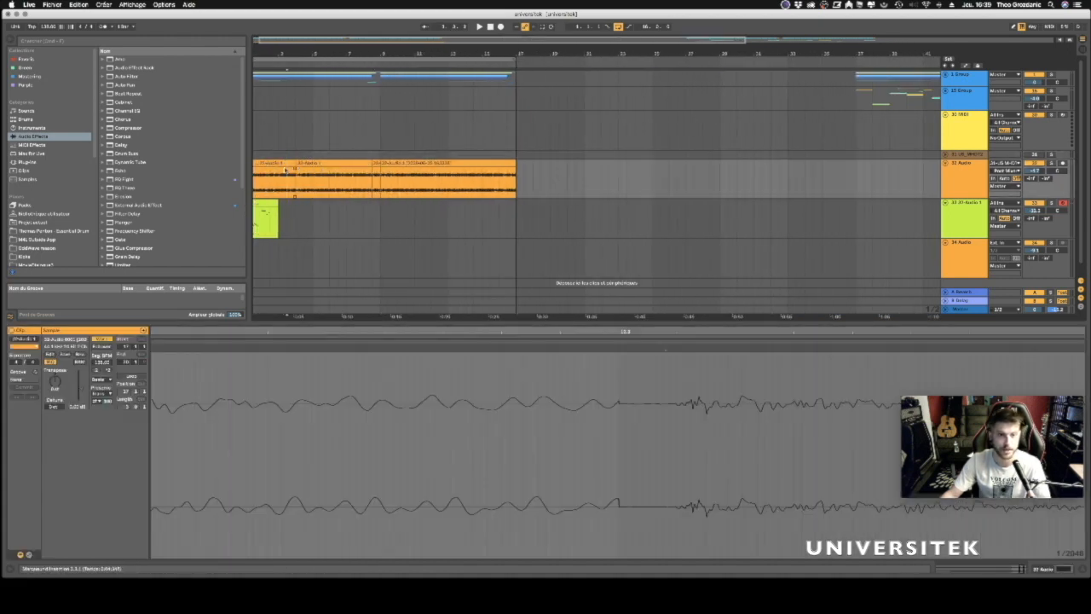
click(329, 162)
key(0)
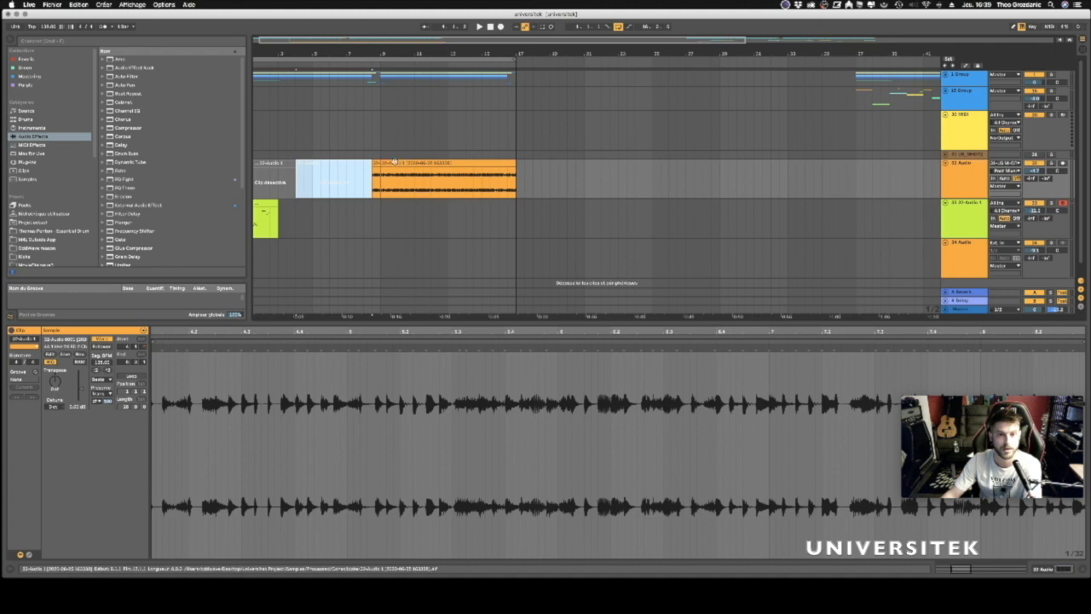
click(394, 162)
key(0)
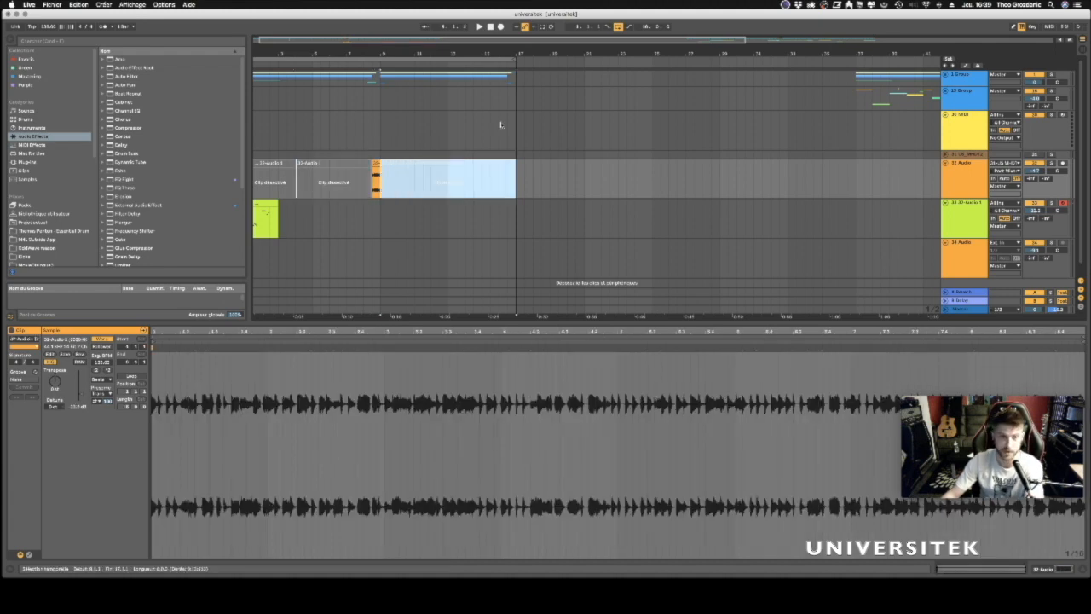
Toggle the 32 Audio clip starting at bar 9 on and off several times, leaving it deactivated.
click(500, 125)
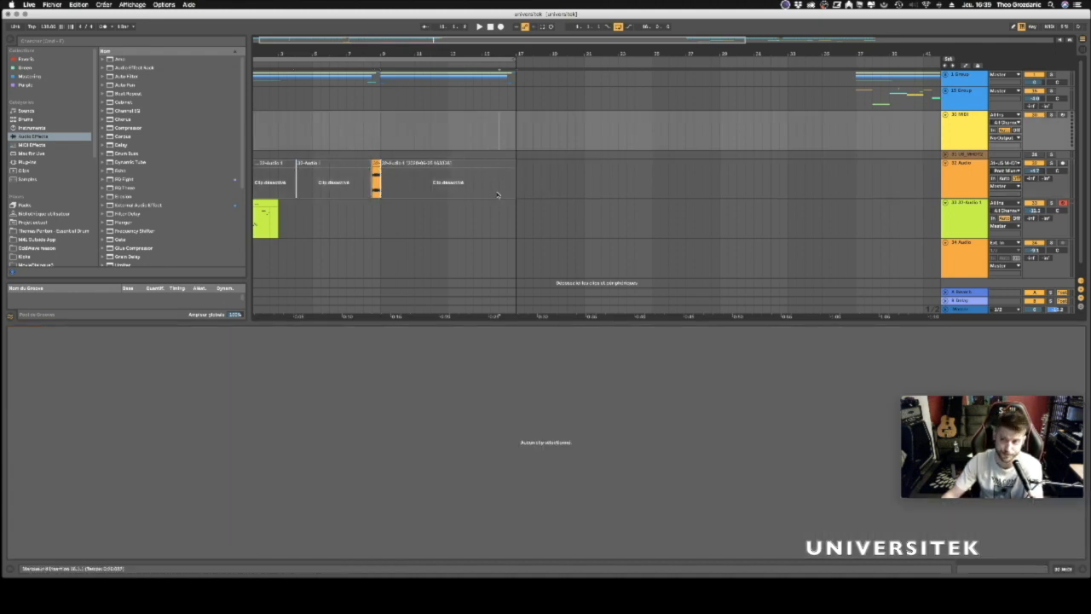
click(413, 163)
key(0)
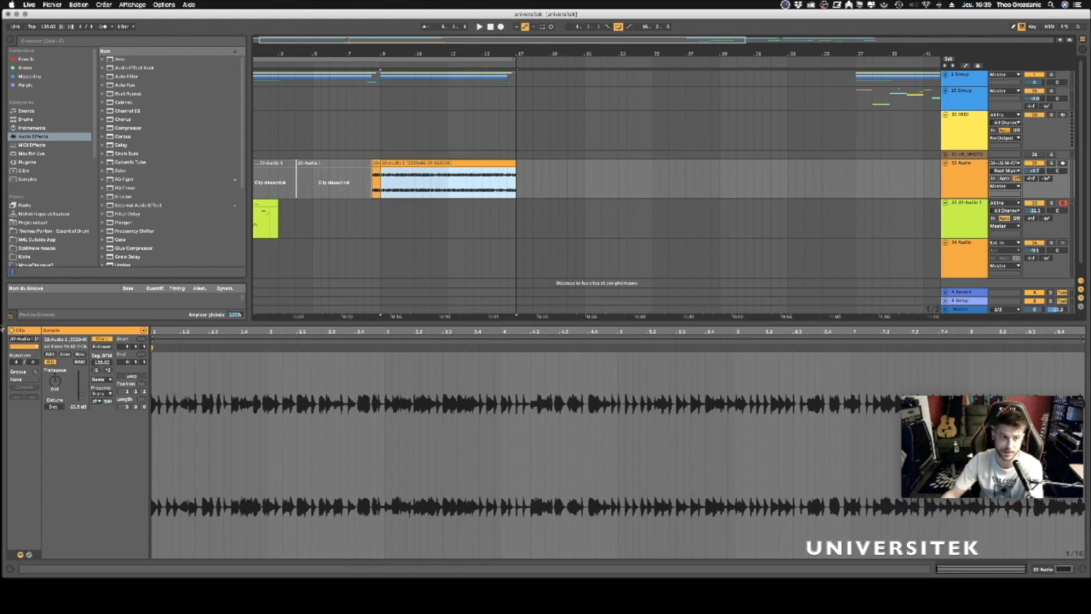
key(0)
key(0)
key(0)
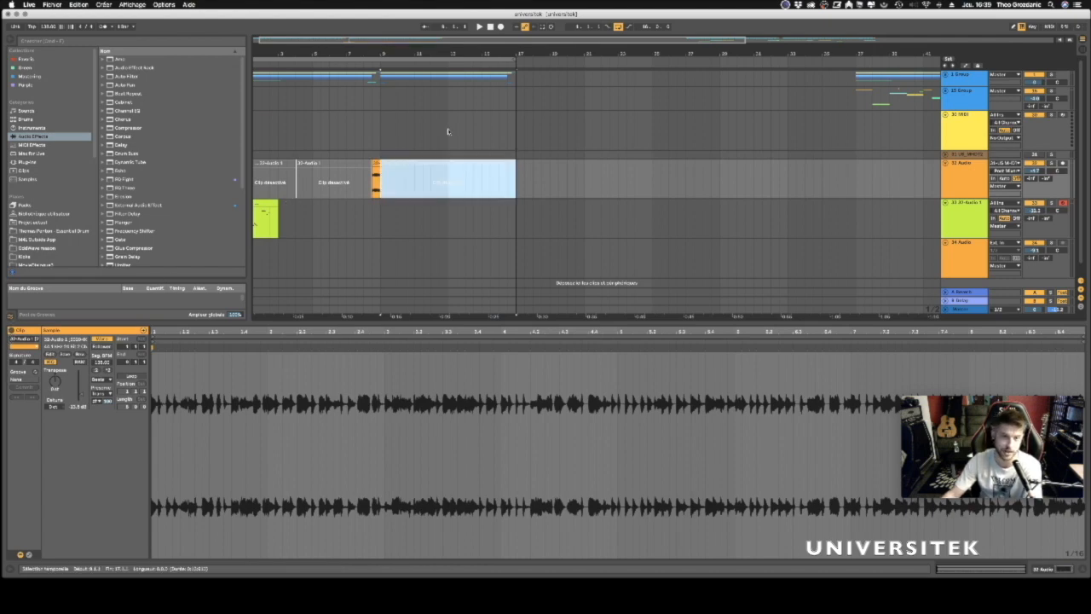
key(0)
click(428, 214)
click(428, 162)
key(0)
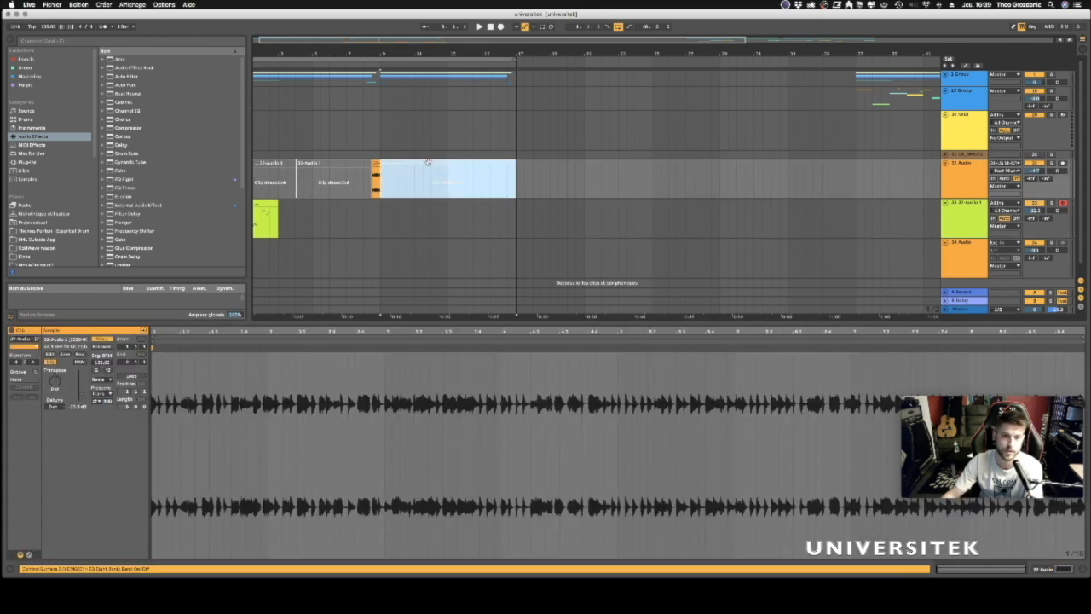
Play the arrangement from 7.3.1 to hear the isolated segment before bar 9 in context.
drag(358, 132, 350, 154)
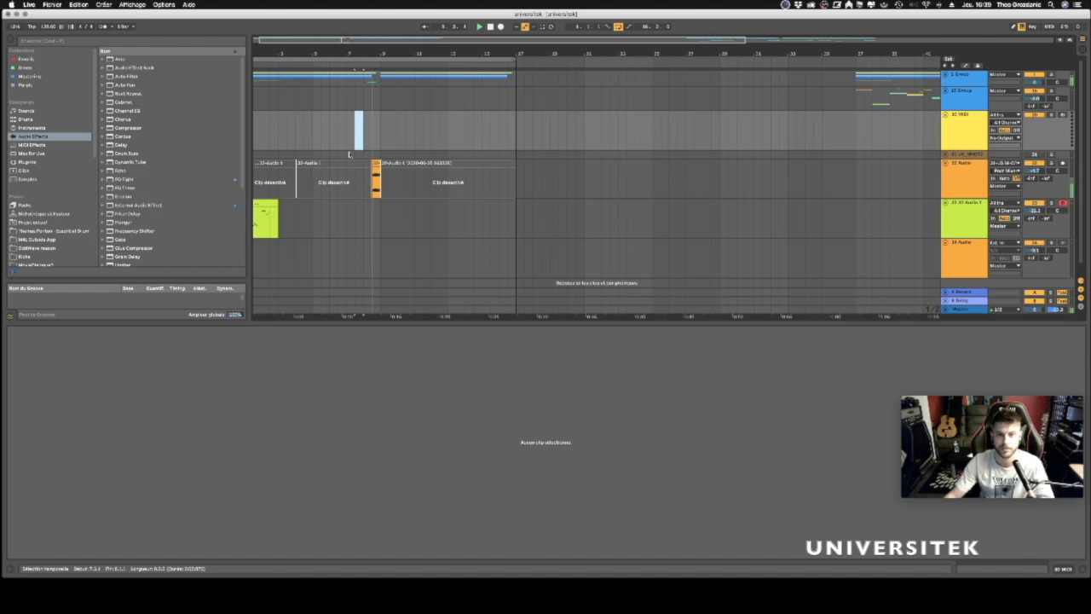
drag(425, 56, 433, 57)
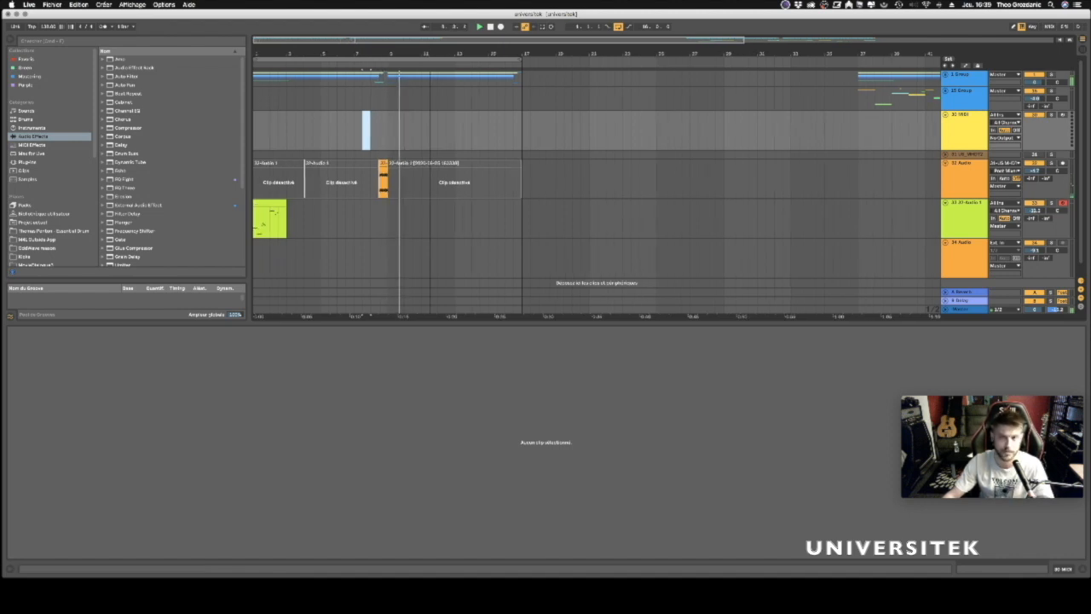
scroll(524, 167, down, 1)
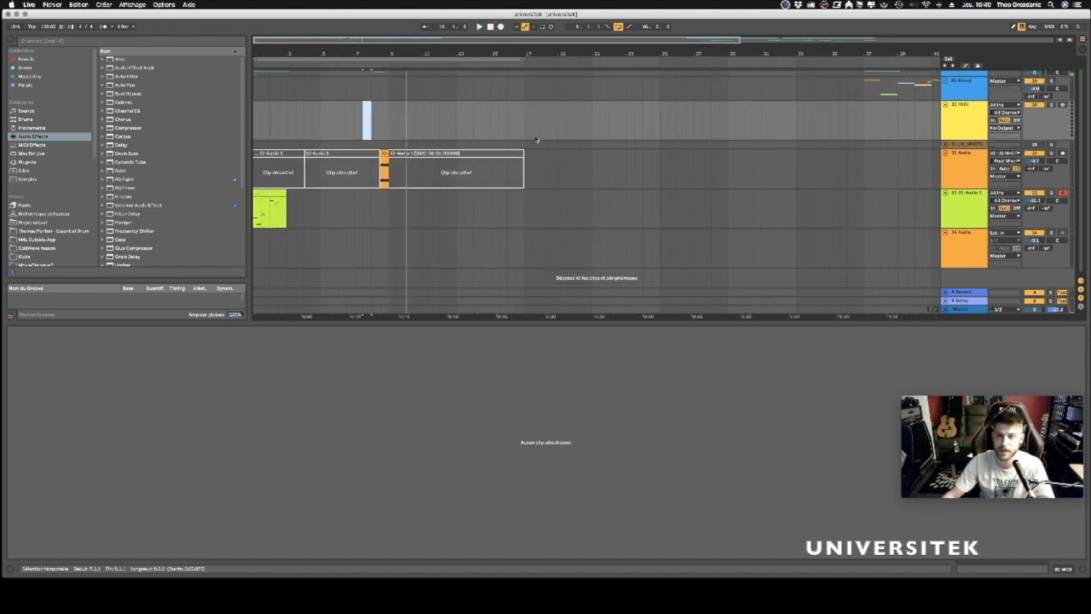
Reactivate the 32 Audio clip starting at bar 9 and set the insertion point at bar 9.
click(437, 181)
key(0)
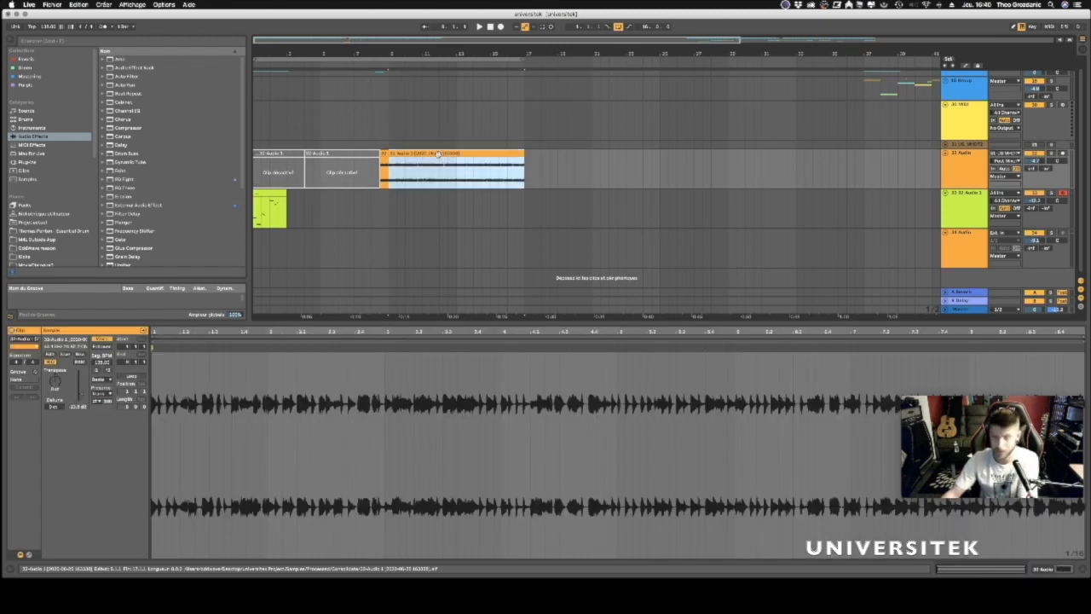
click(428, 130)
drag(421, 56, 420, 83)
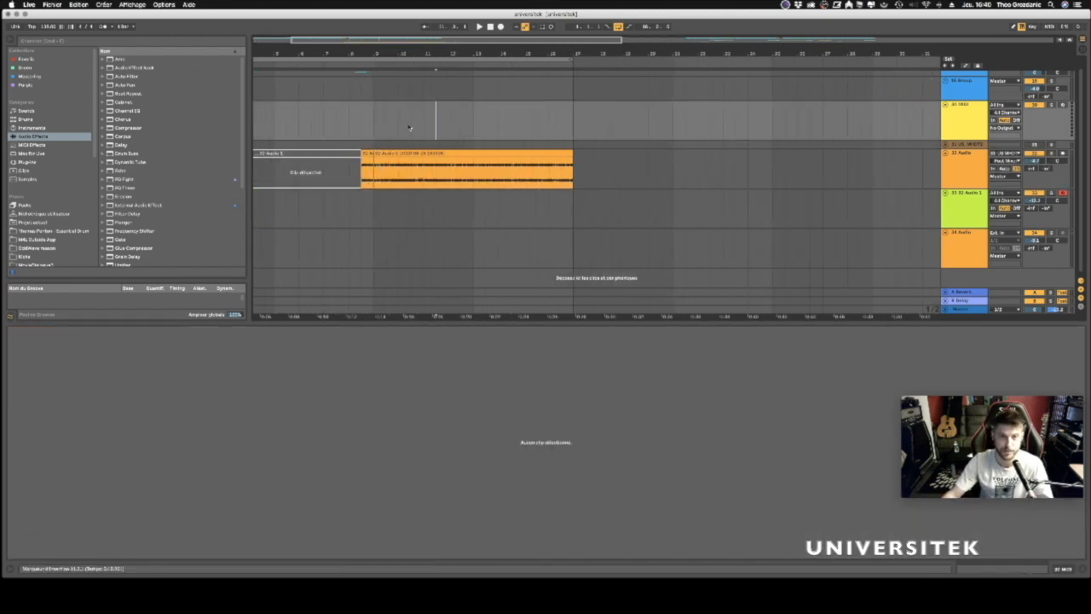
click(373, 124)
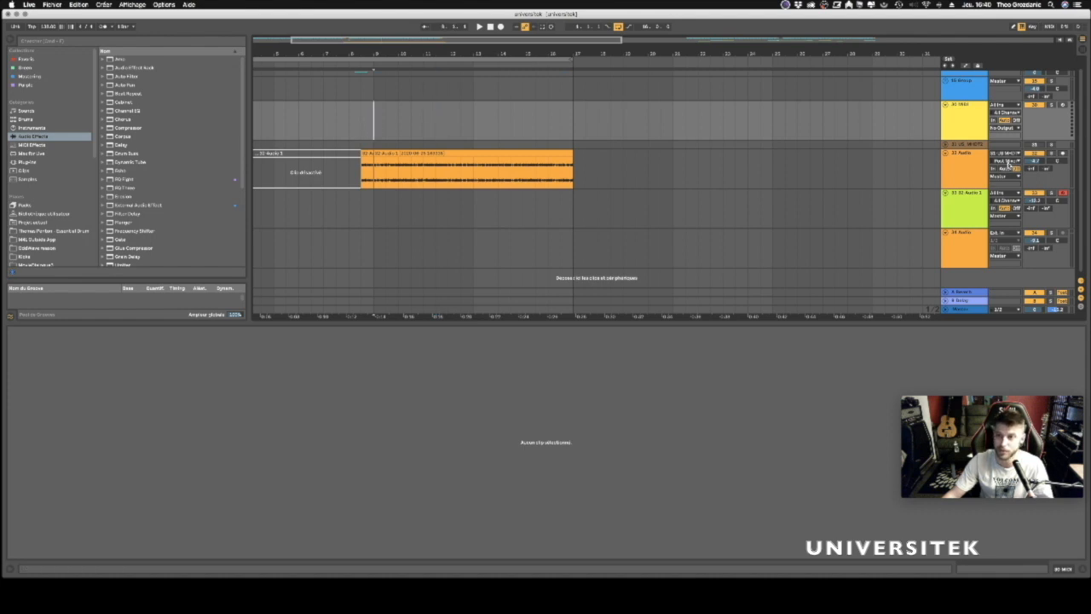
Add the SM_Glitch Machine effect rack after EQ Eight on the 32 Audio track.
click(973, 175)
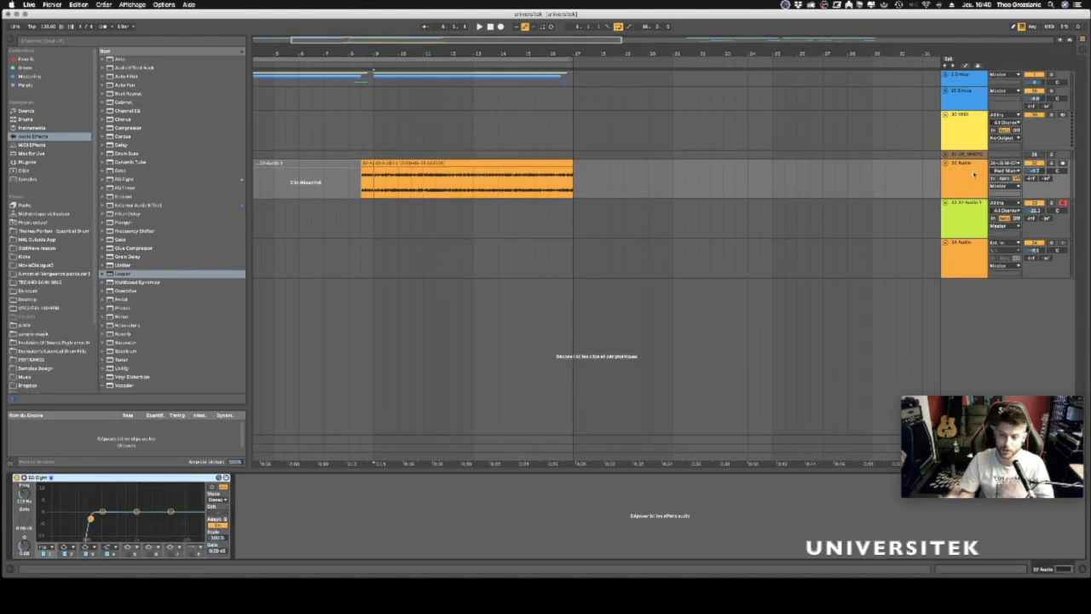
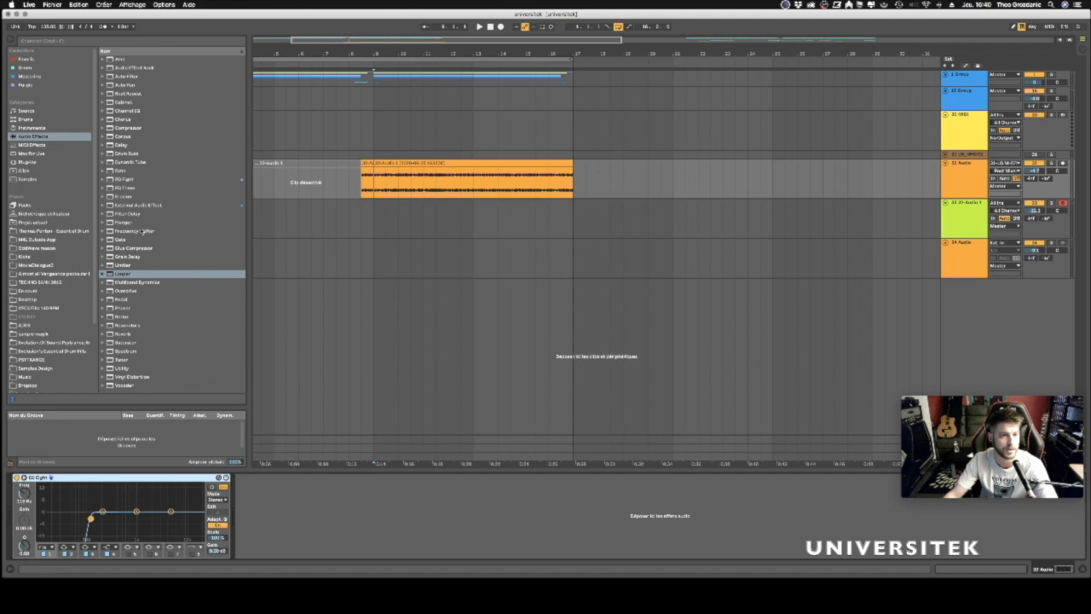
click(42, 274)
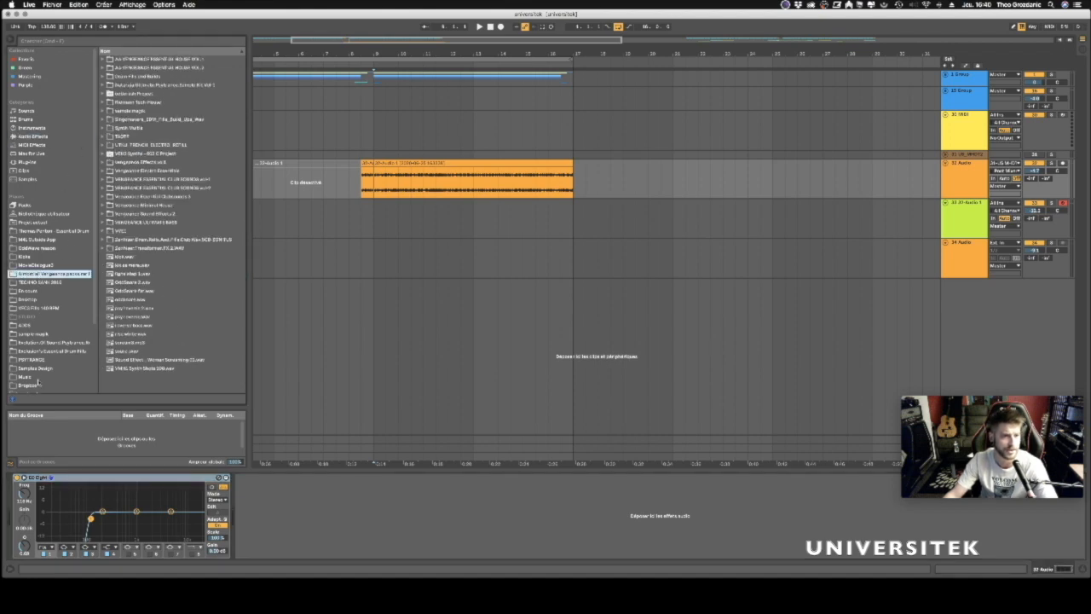
click(36, 326)
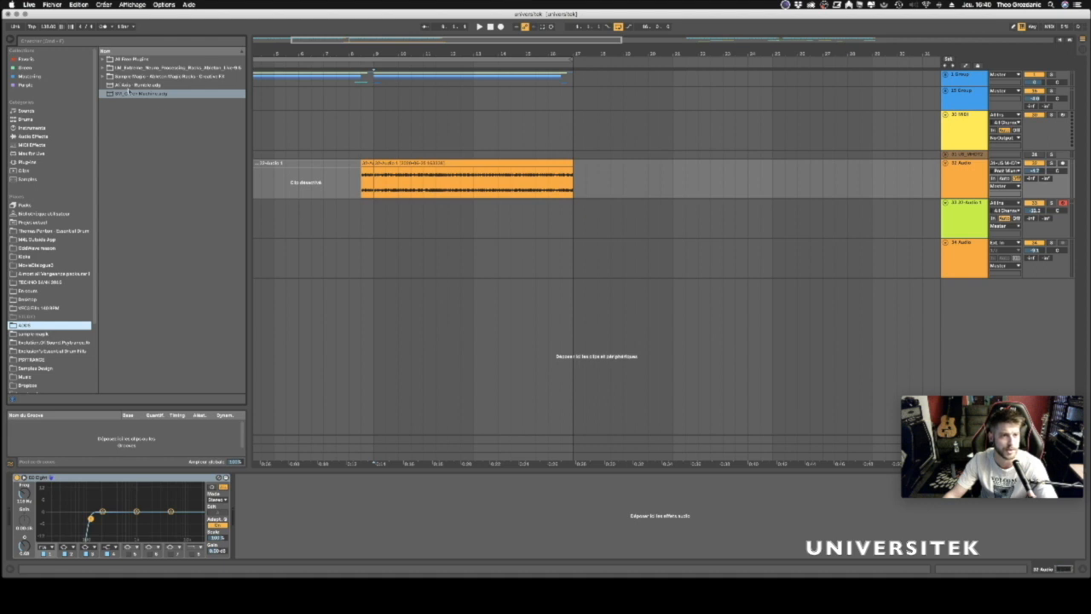
click(130, 94)
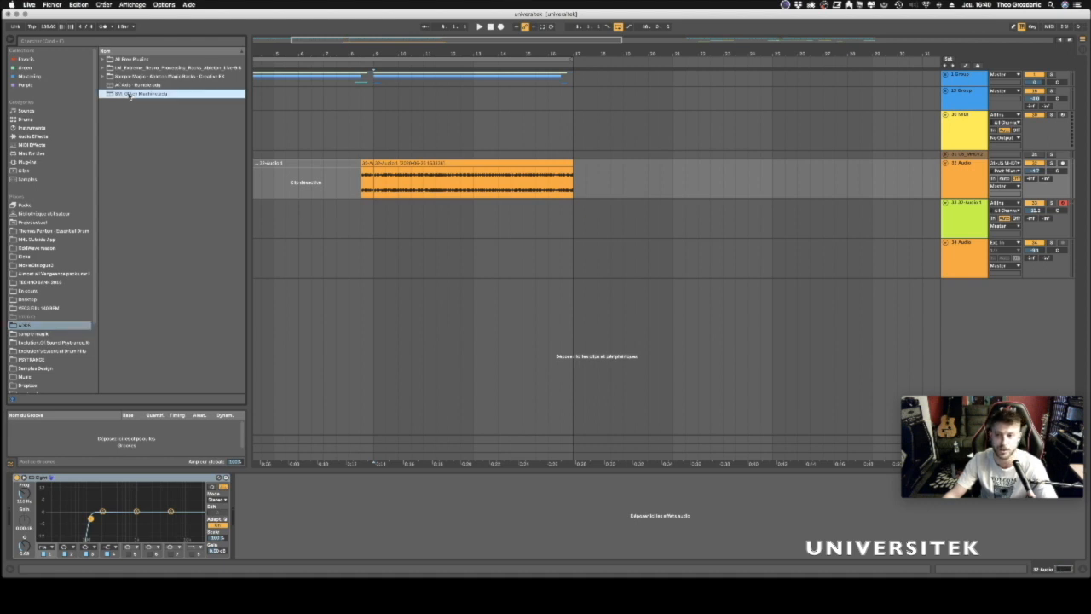
drag(385, 277, 392, 506)
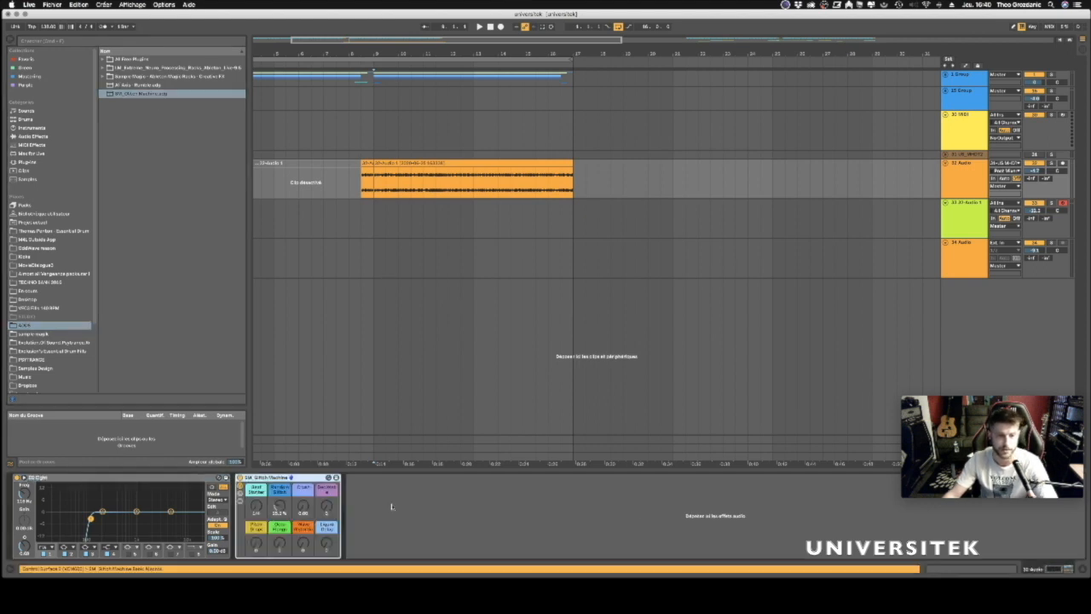
Reactivate the 32 Audio clip ending at 8.3.1 and duplicate it together with the following clips from bar 17.
click(314, 162)
key(0)
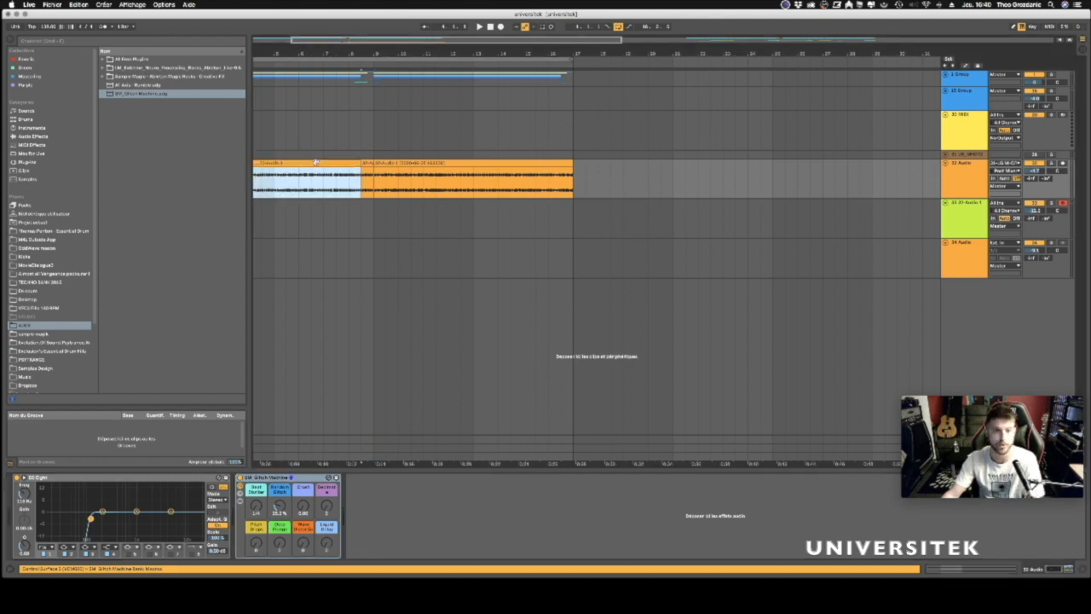
shift+click(441, 162)
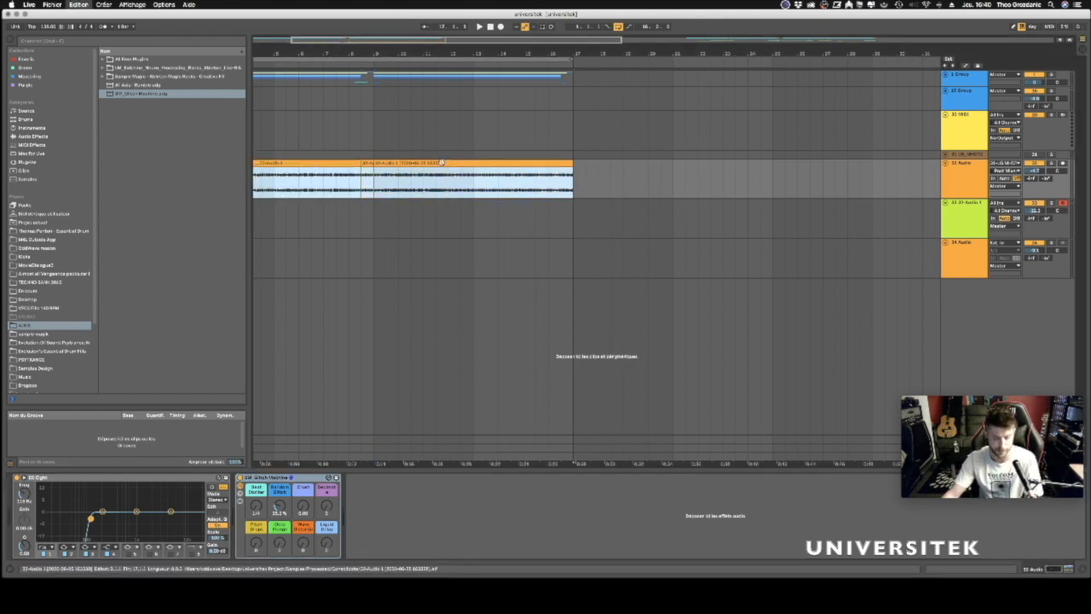
key(super+d)
Deactivate the original 32 Audio clips on both sides of the short segment before bar 9.
click(351, 162)
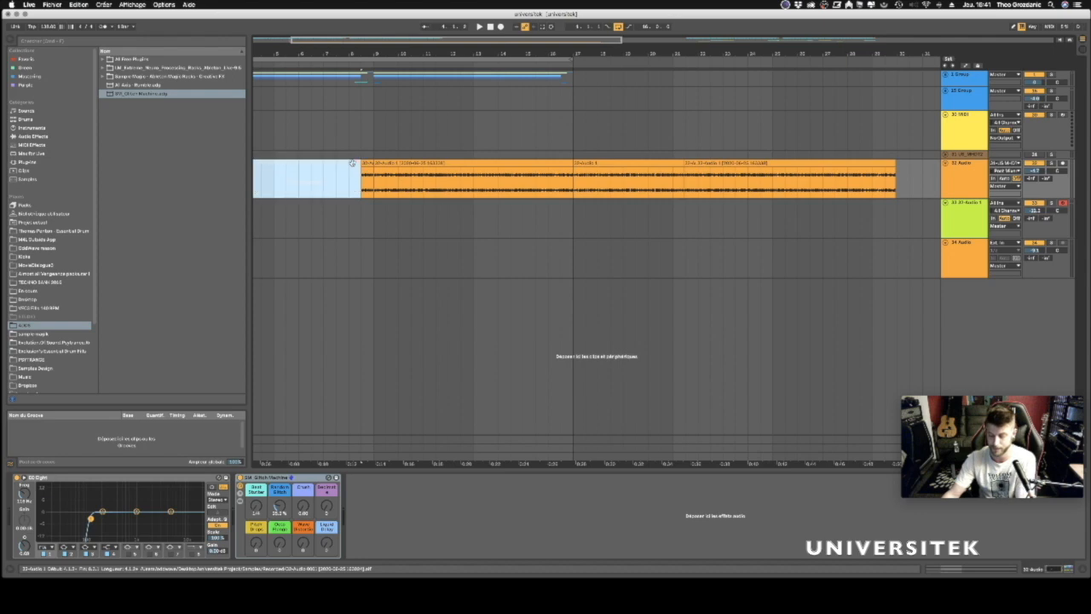
key(0)
click(409, 162)
key(0)
Set the insertion point near bar 17 and show the chain list of the 32 Audio track's SM_Glitch Machine rack.
click(578, 139)
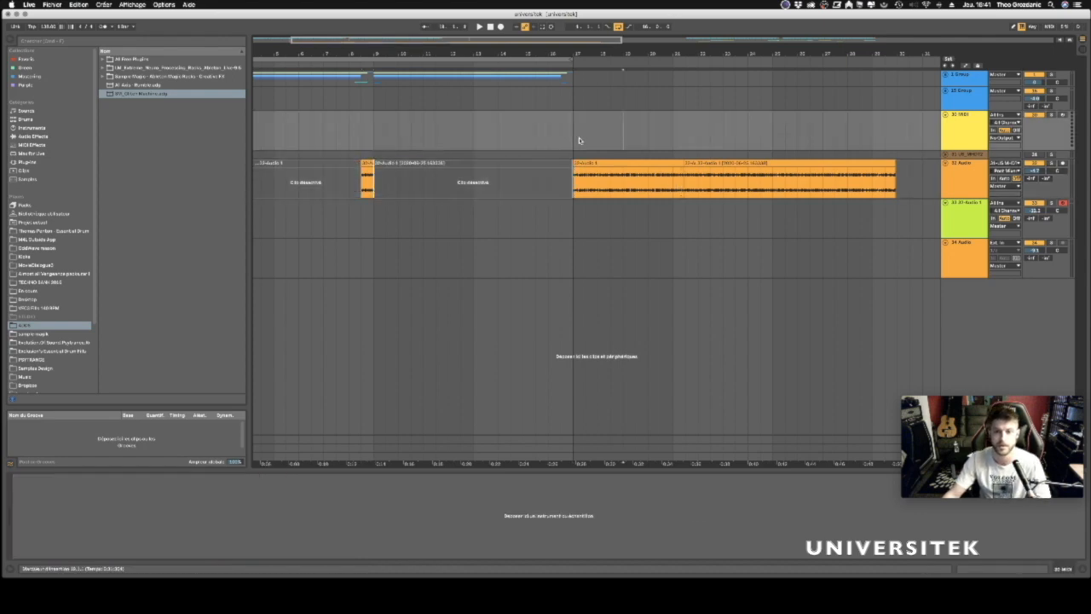
click(943, 160)
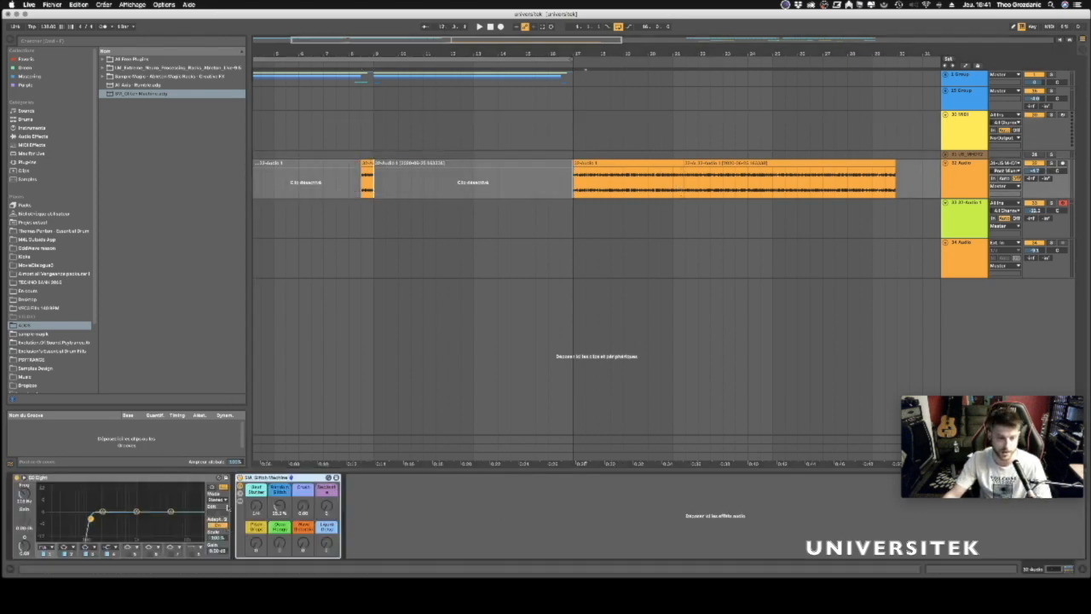
click(239, 493)
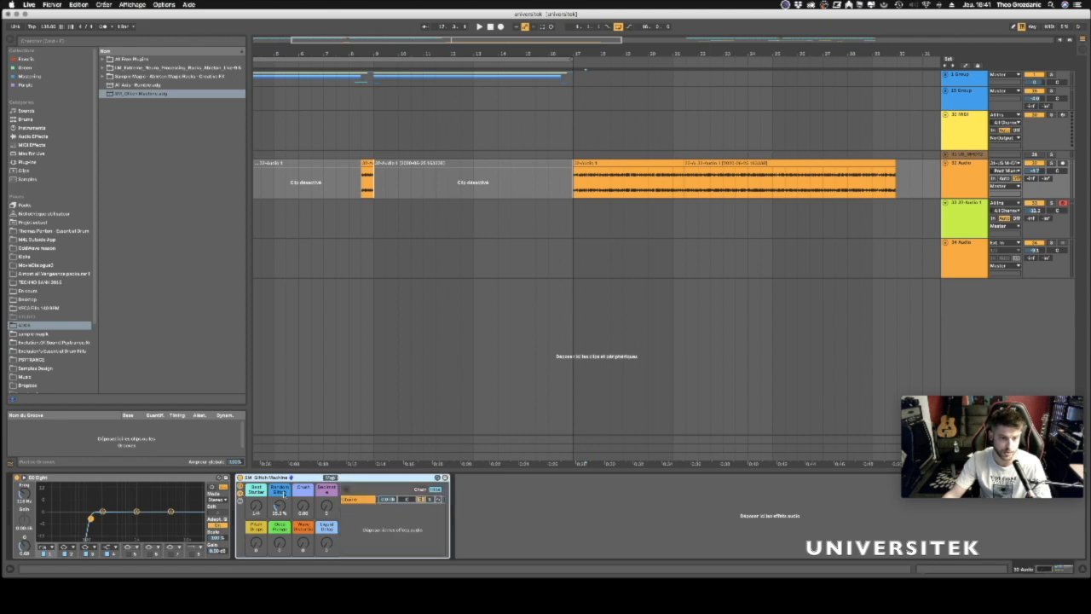
Examine the effects inside the SM_Glitch Machine rack's chain on the 32 Audio track.
click(359, 499)
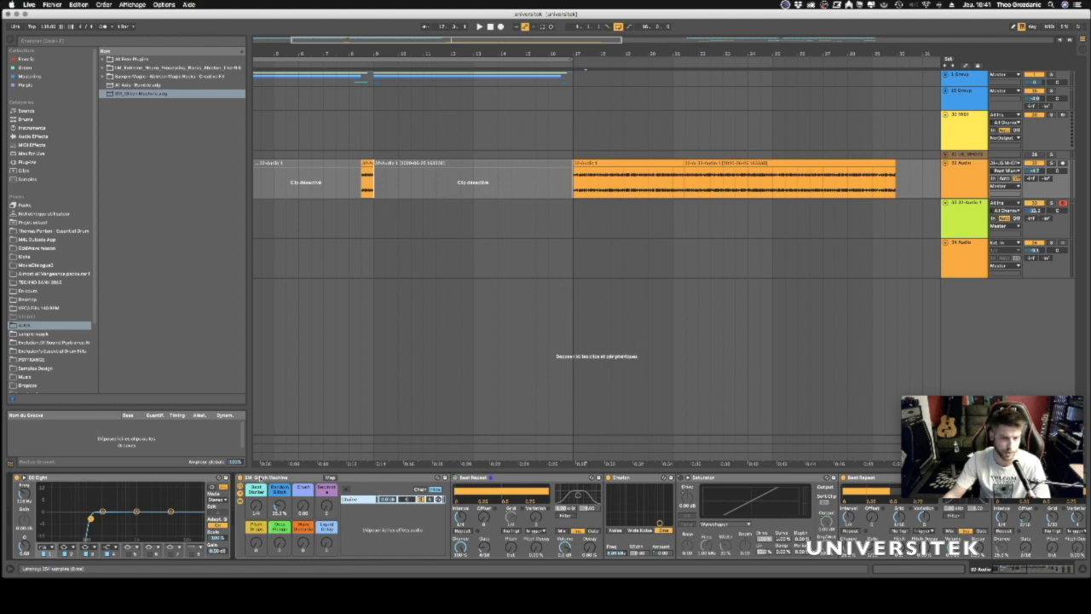
click(255, 479)
key(Delete)
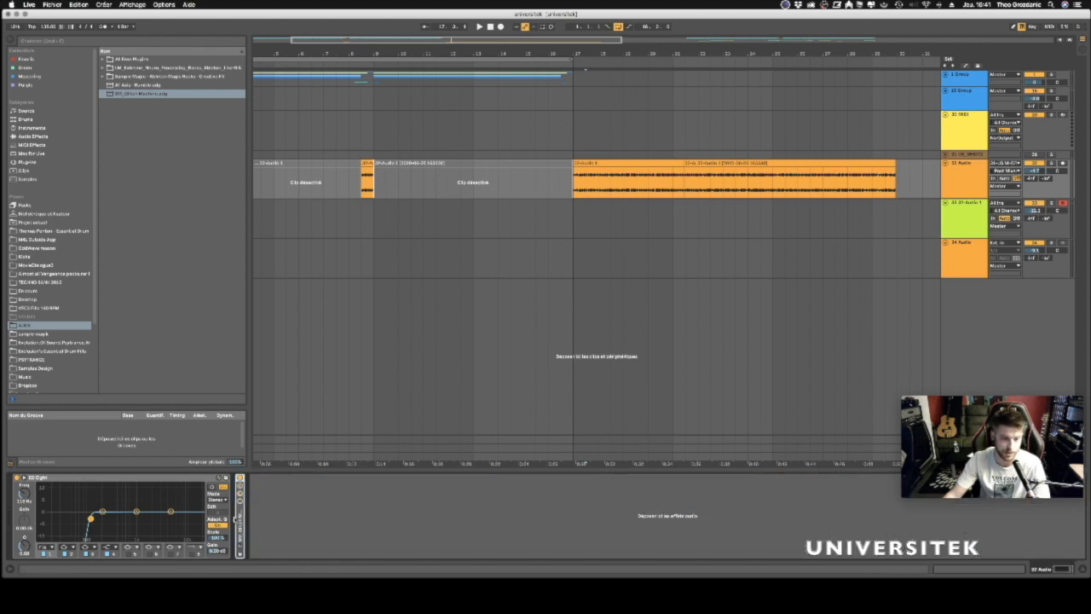
key(super+z)
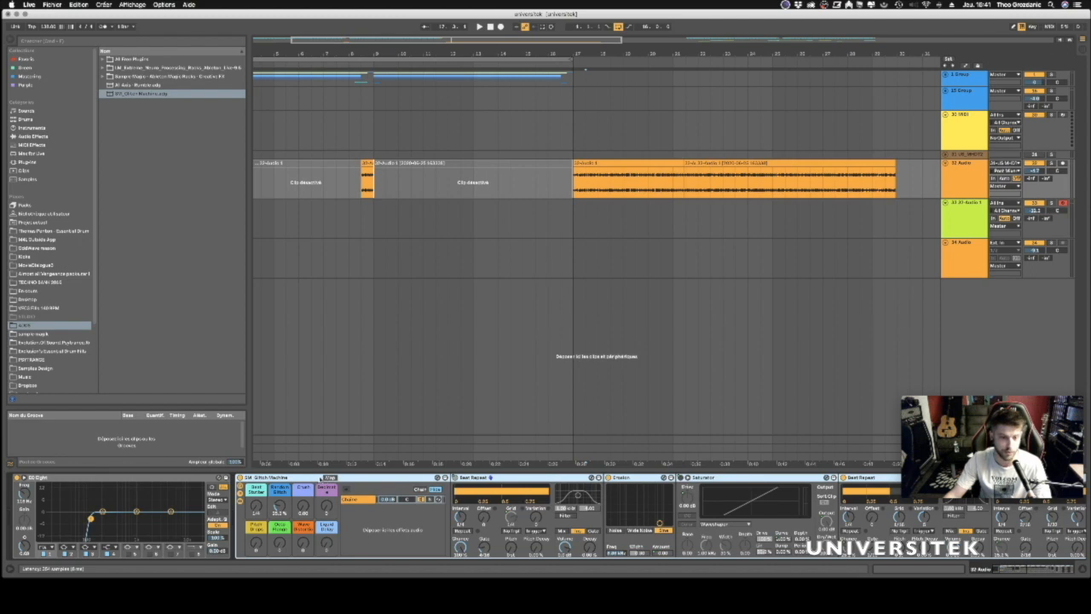
click(366, 501)
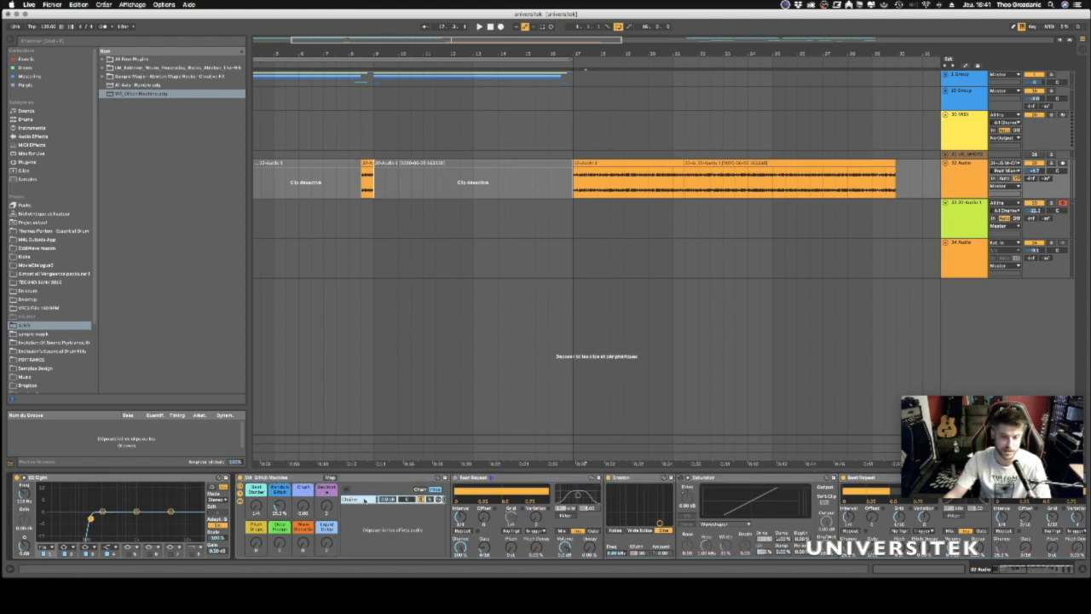
click(364, 479)
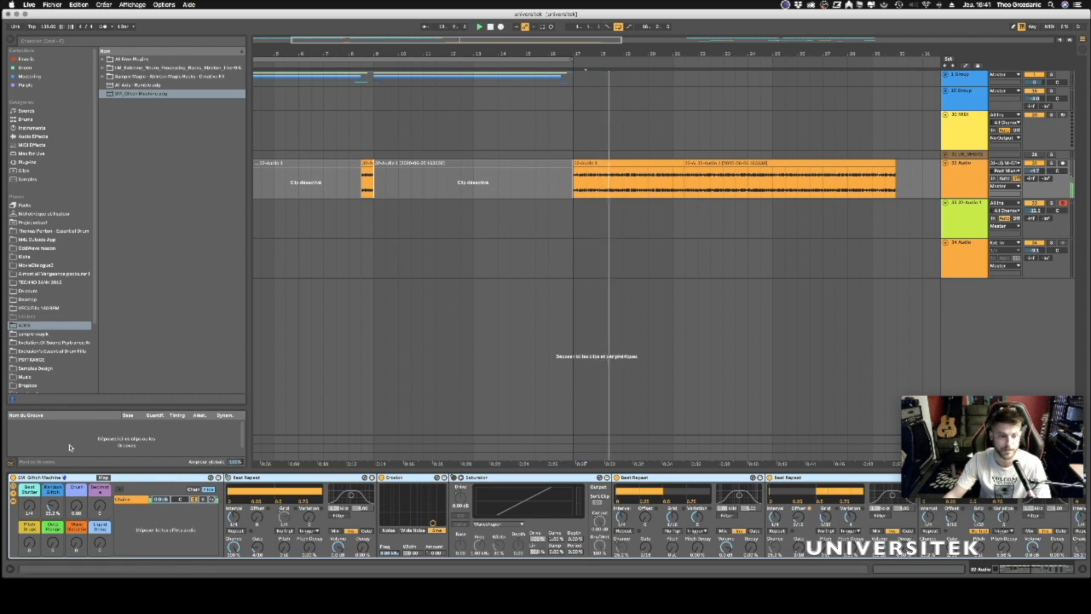
Remove the extra SM_Glitch Machine rack and raise the original rack's random glitch macro to about 45 %.
mouse_move(53, 506)
mouse_down()
mouse_move(53, 488)
mouse_move(52, 513)
mouse_up()
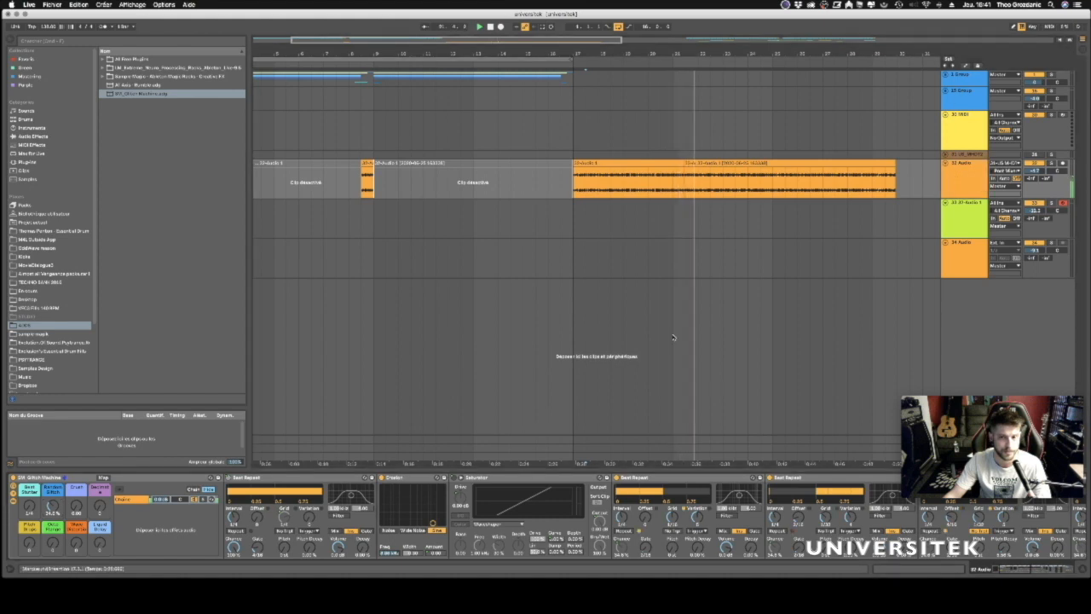
click(134, 500)
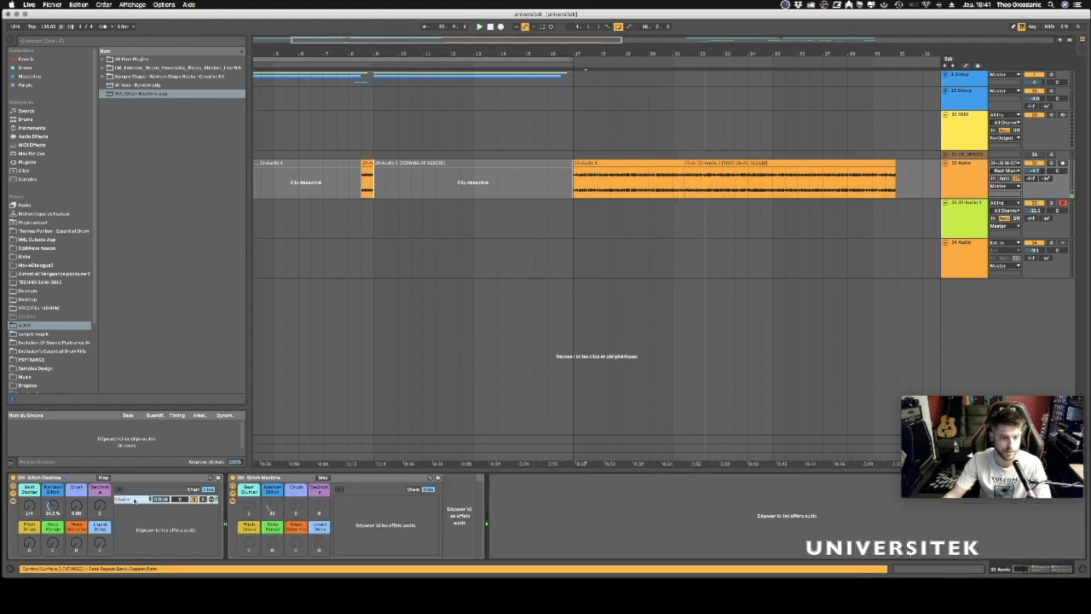
click(264, 479)
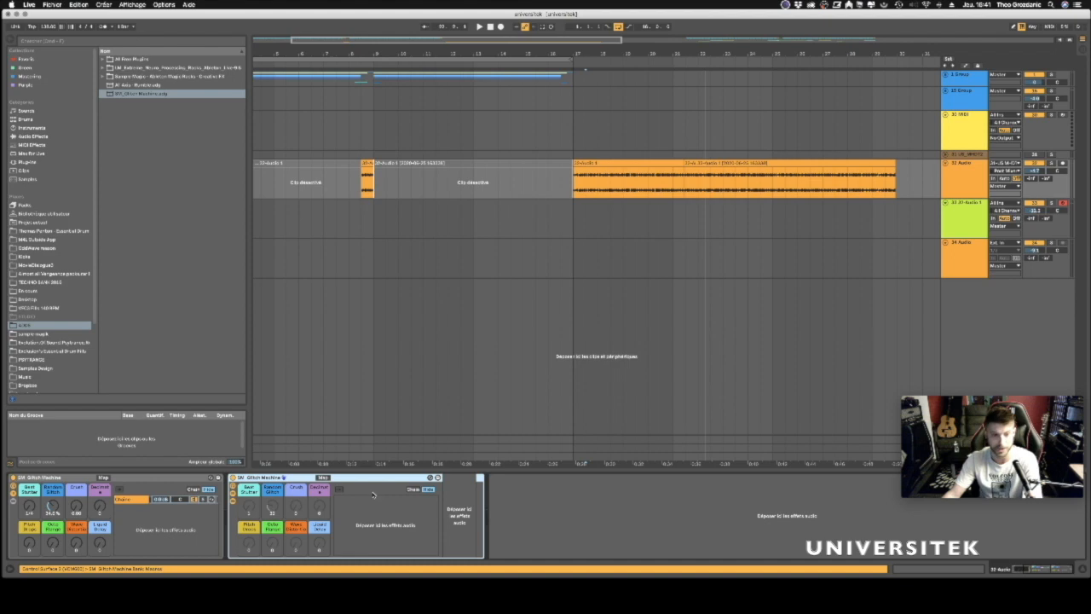
key(Delete)
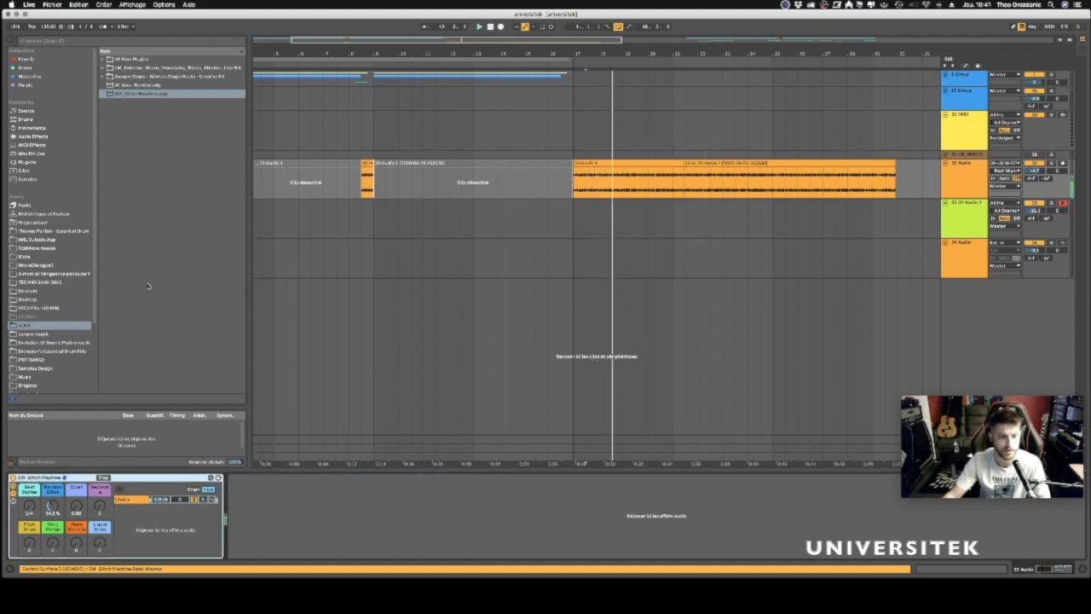
drag(52, 506, 53, 490)
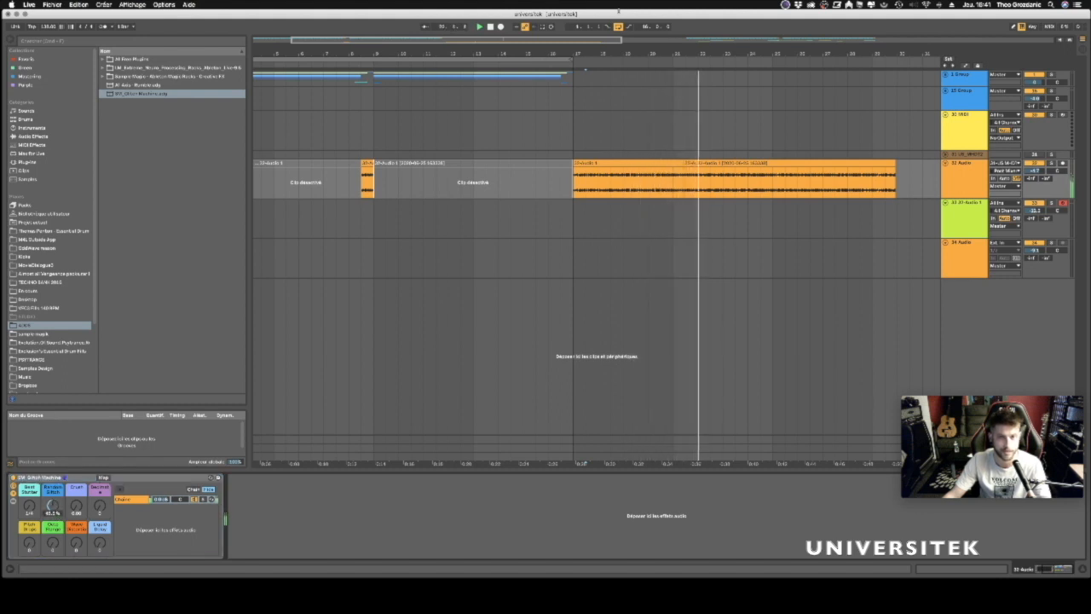
Add Grain Delay after the SM_Glitch Machine rack on the 32 Audio track and adjust its frequency and pitch during playback.
click(44, 145)
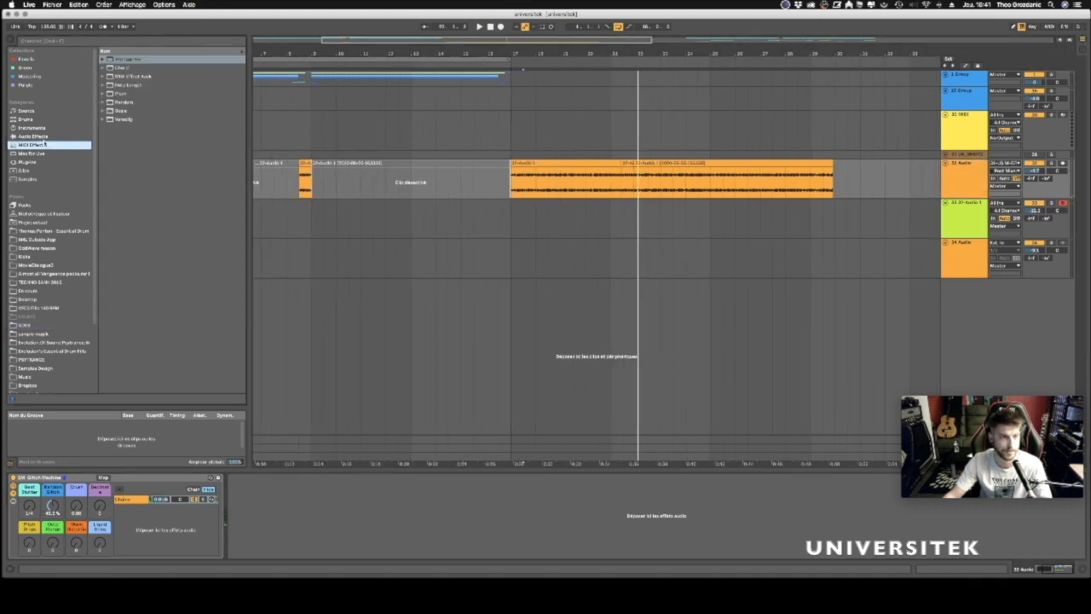
click(35, 136)
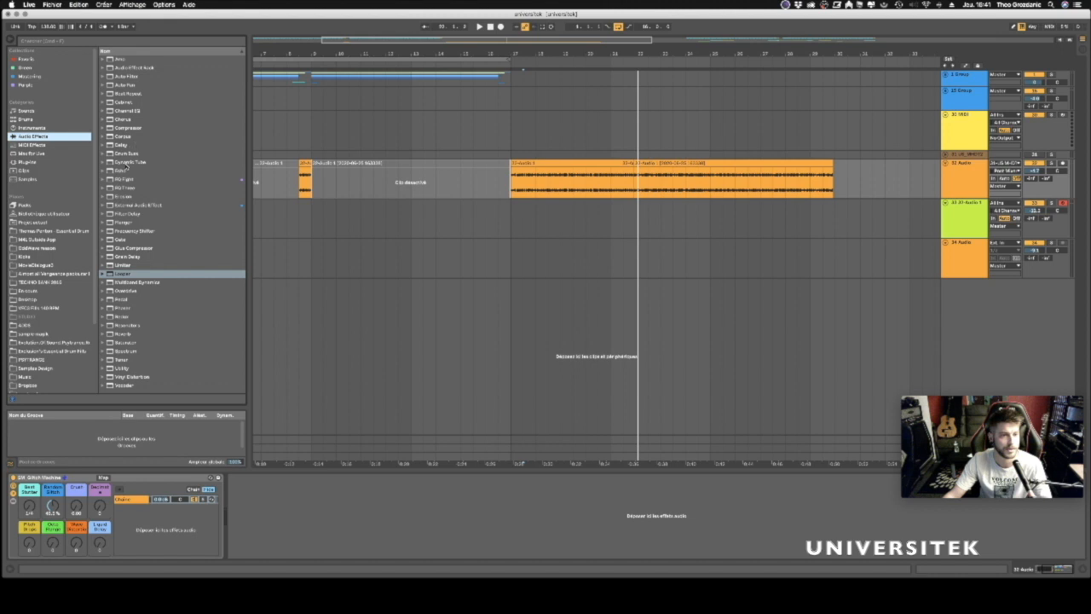
click(129, 232)
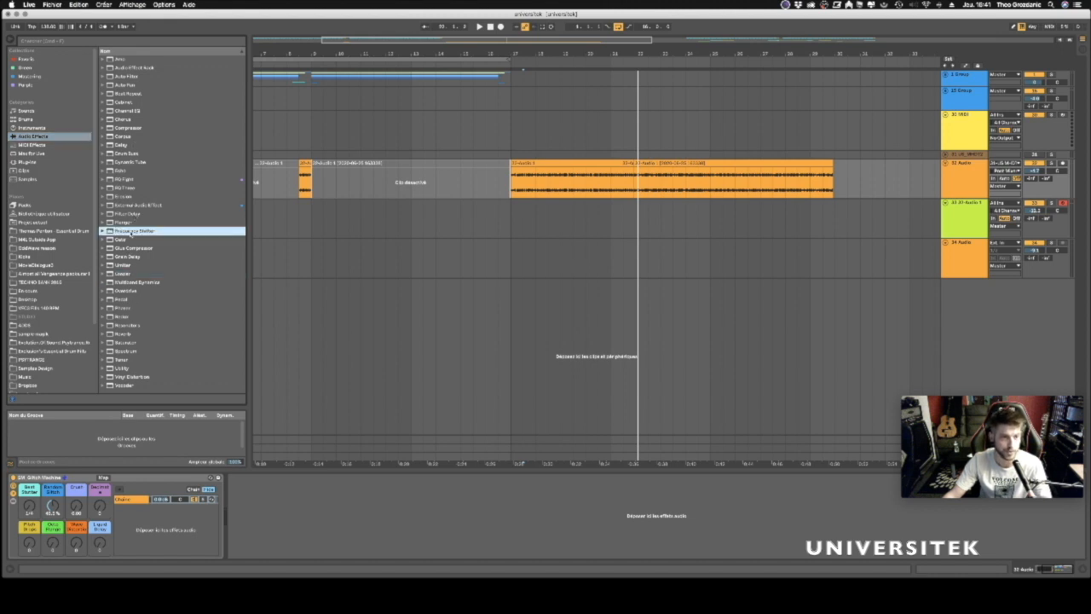
drag(132, 256, 248, 508)
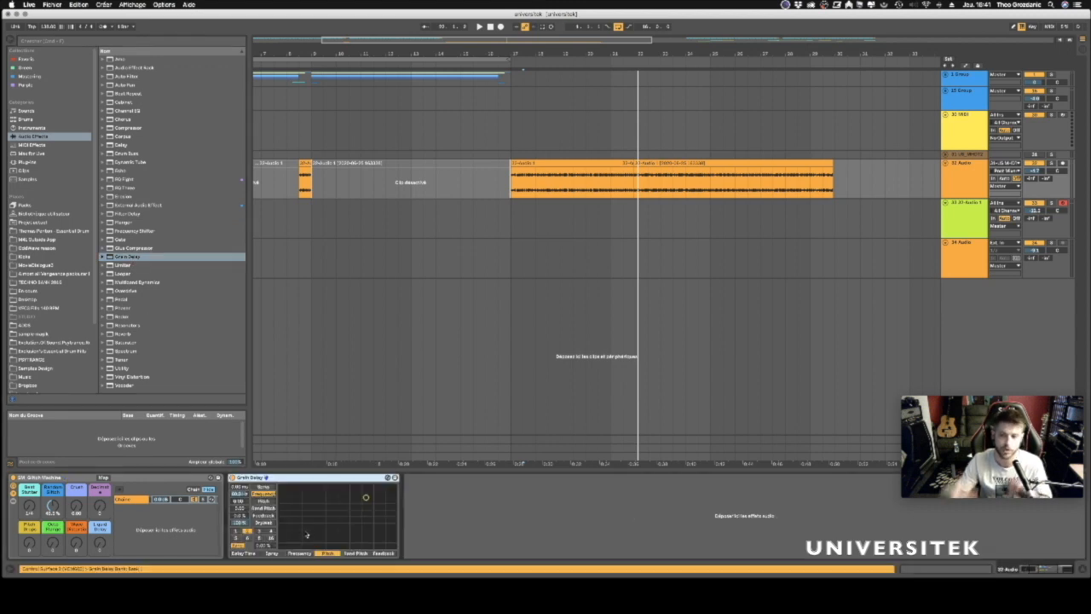
key(space)
drag(337, 516, 368, 495)
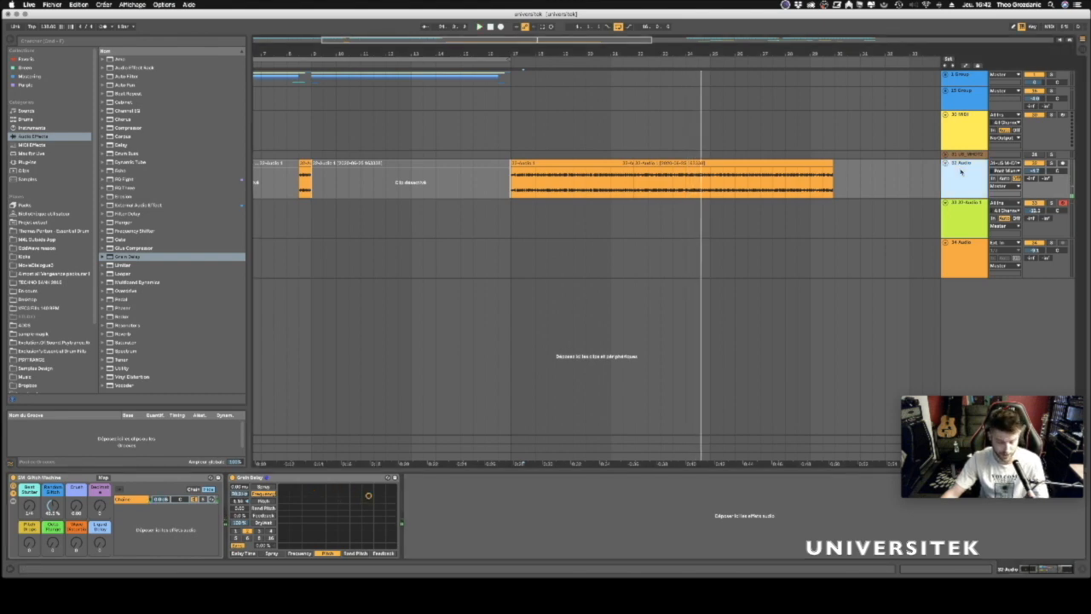
Duplicate the 32 Audio track with its effects and reactivate the copy's clips before bar 17.
key(super+d)
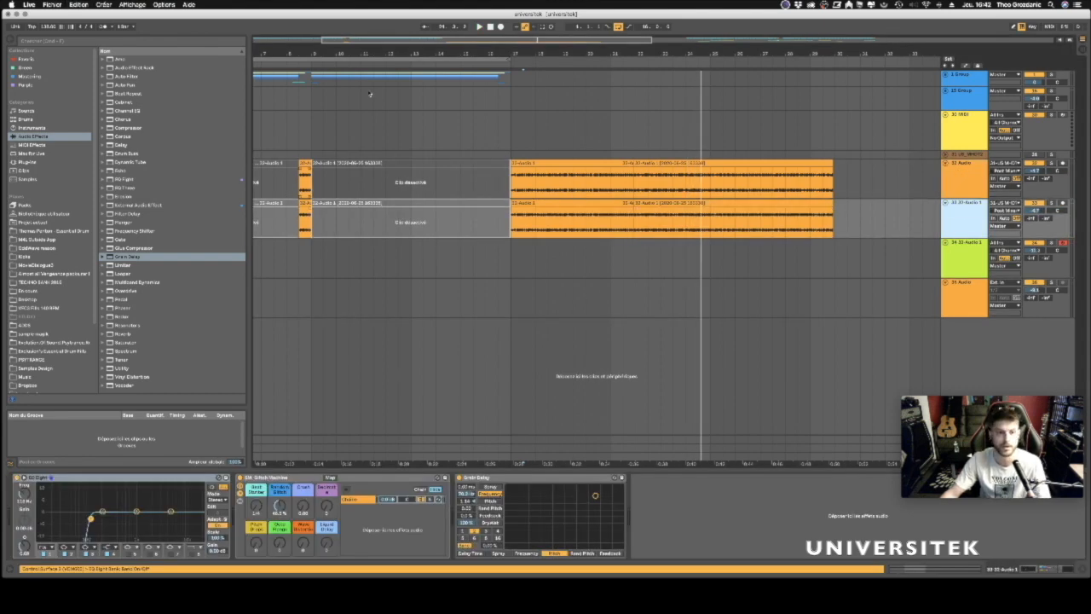
drag(355, 52, 496, 40)
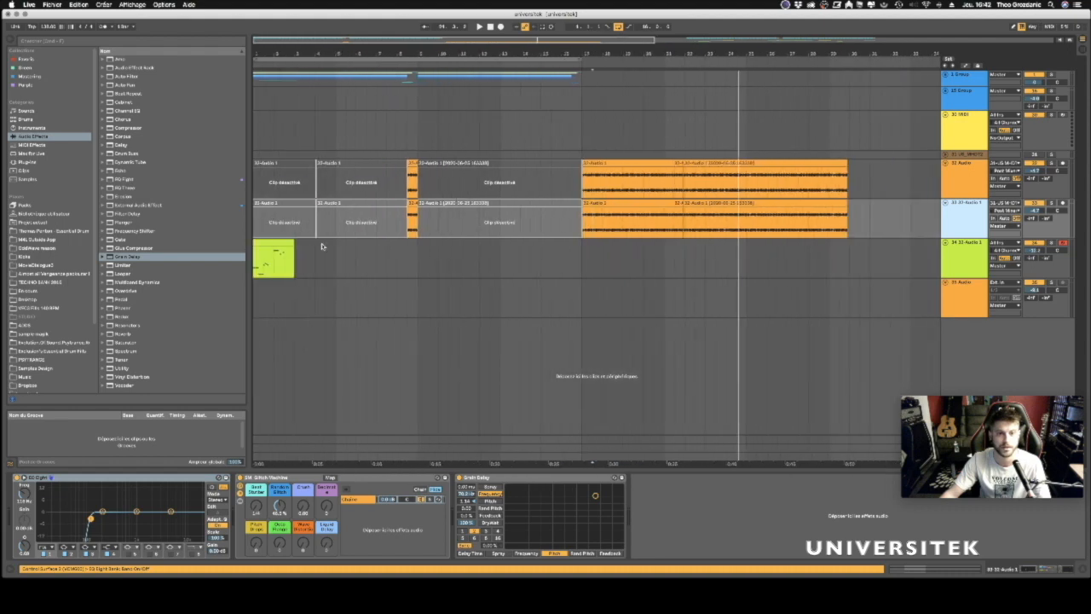
click(295, 205)
shift+click(464, 205)
key(Delete)
key(super+z)
Deactivate the clips from bar 17 on both 32 Audio tracks and delete those on the duplicate.
drag(584, 140, 859, 219)
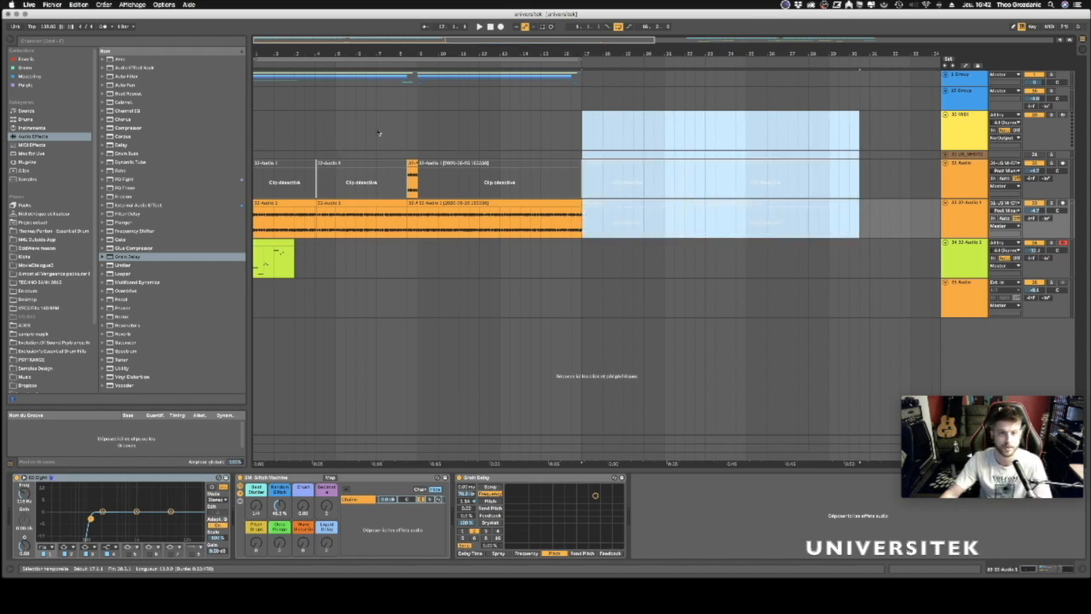
click(812, 115)
click(954, 223)
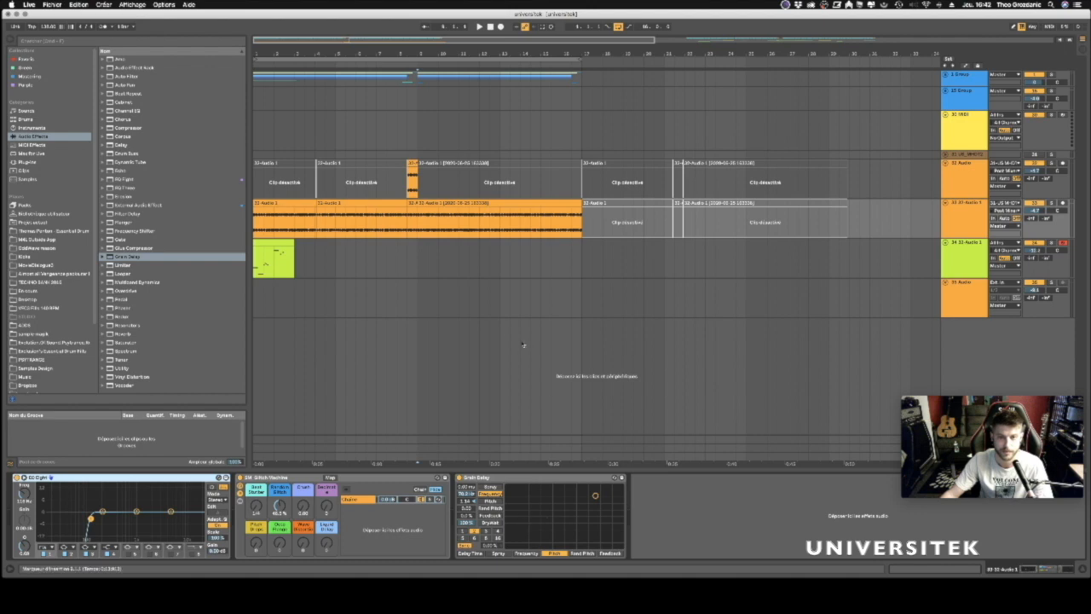
drag(582, 228, 859, 232)
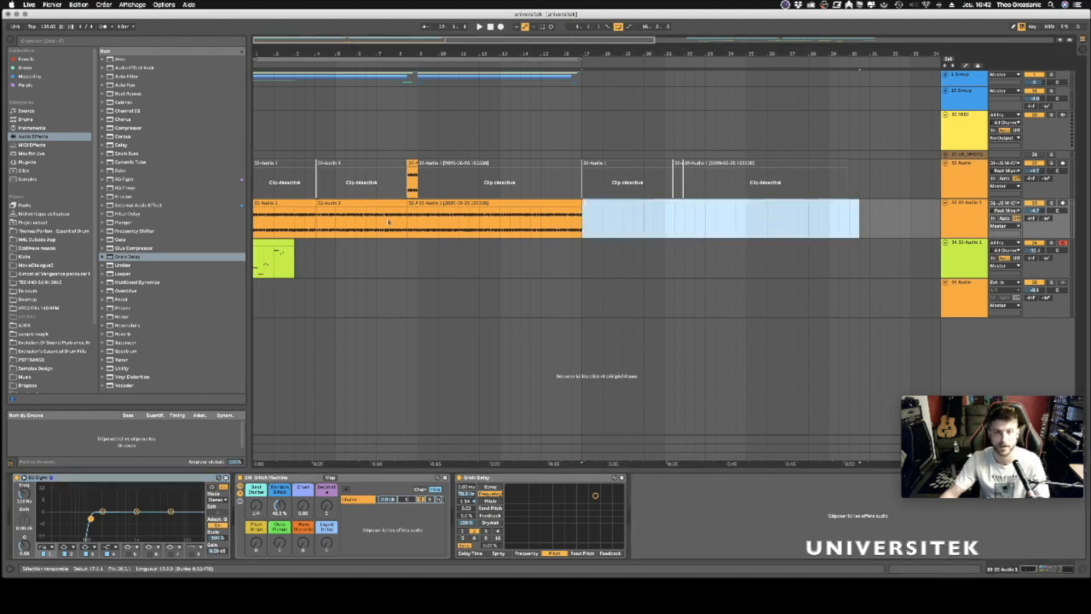
click(421, 225)
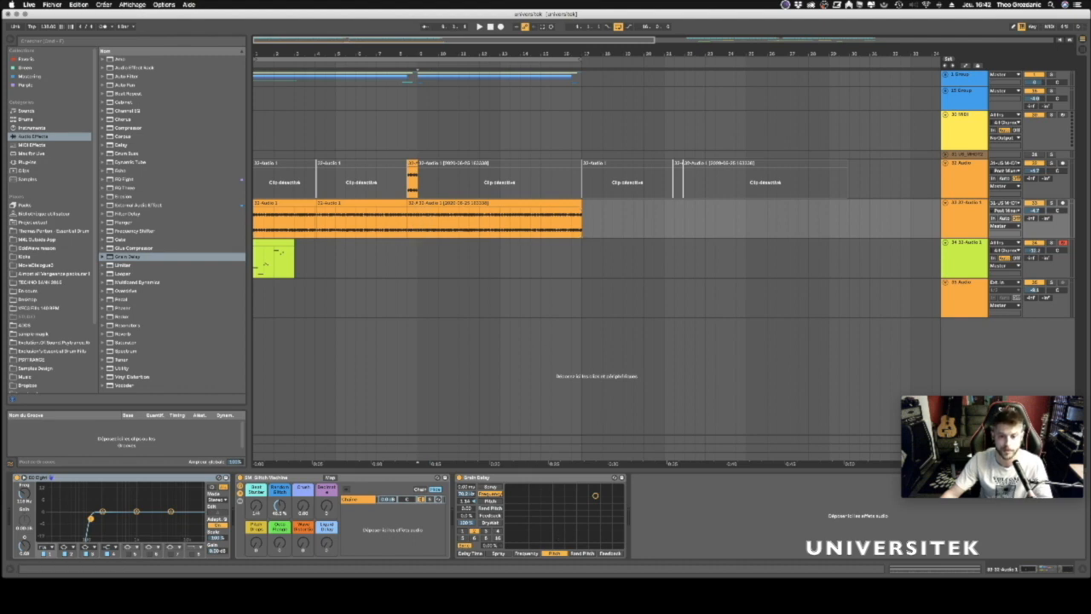
Play the duplicated track with its Grain Delay bypassed and lower the rack's random glitch macro to about 14 %.
key(space)
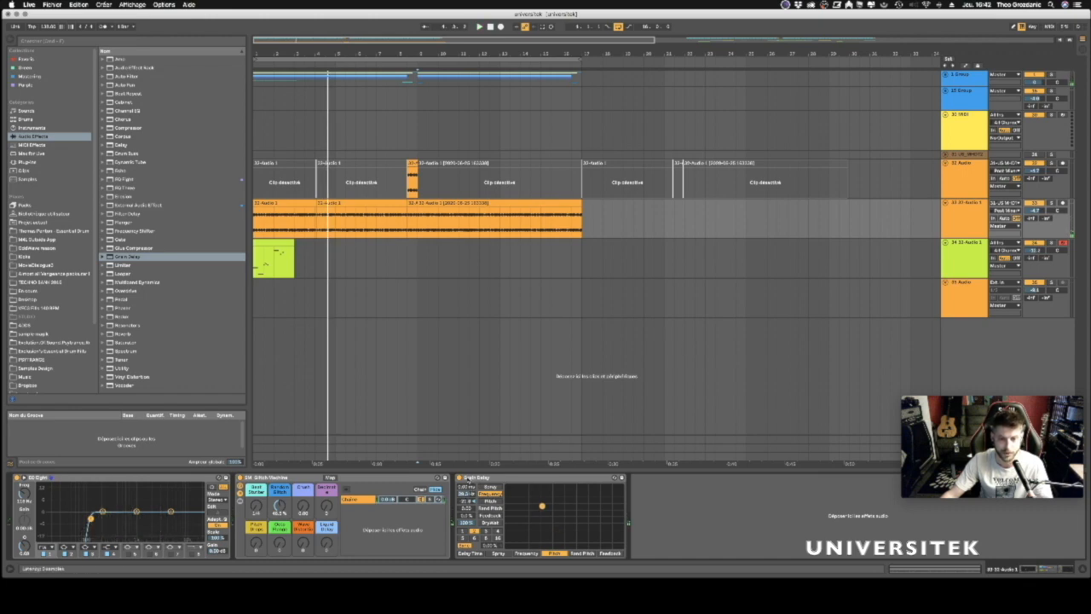
click(449, 127)
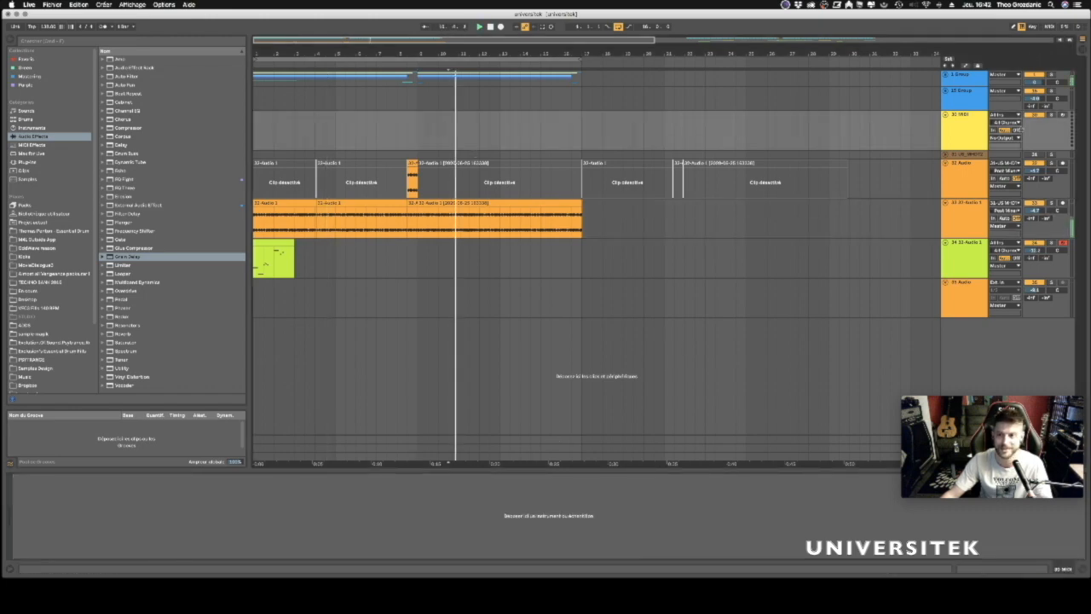
click(970, 207)
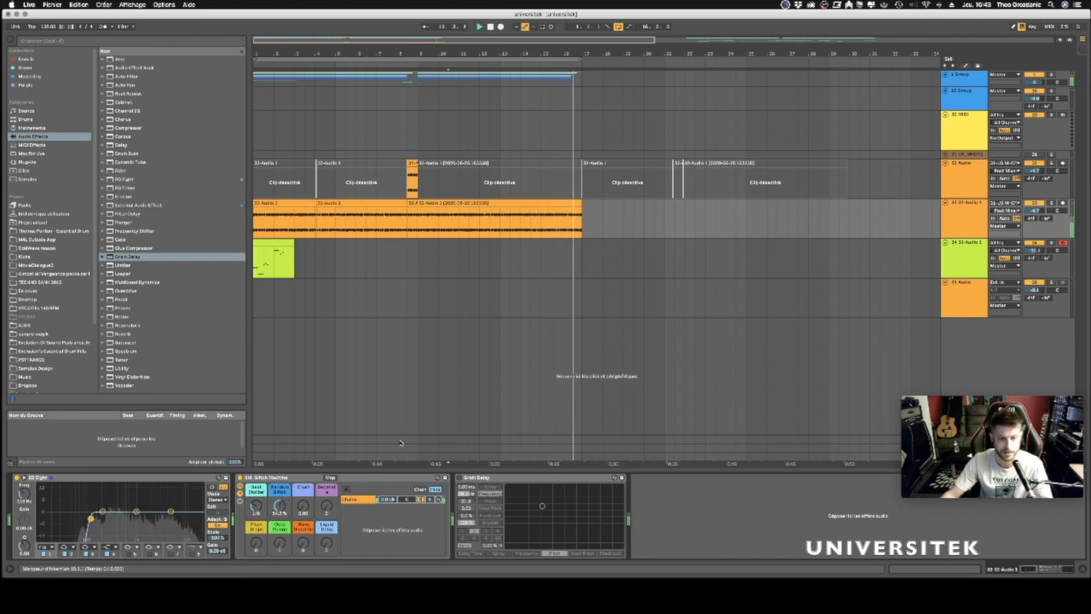
Reactivate Grain Delay on the duplicated track and try recording frequency and pitch movements from bar 9.
click(418, 122)
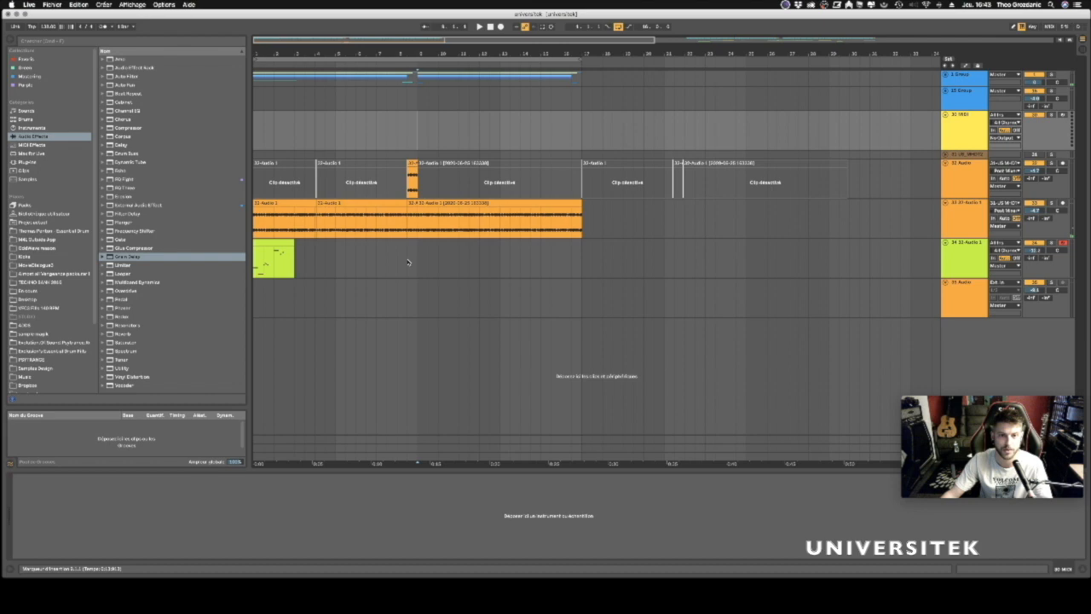
click(962, 225)
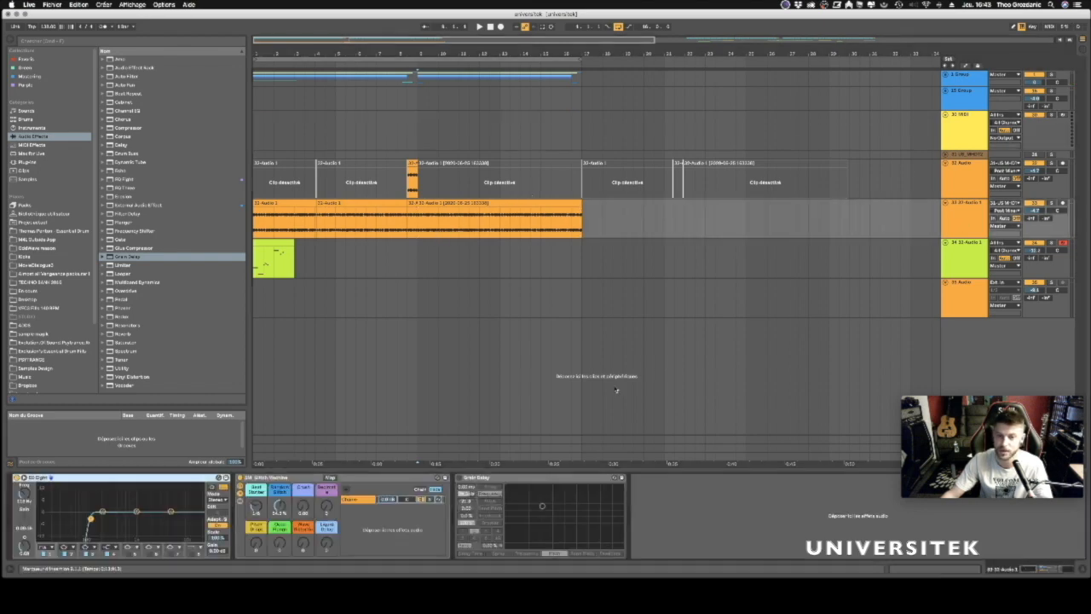
click(460, 478)
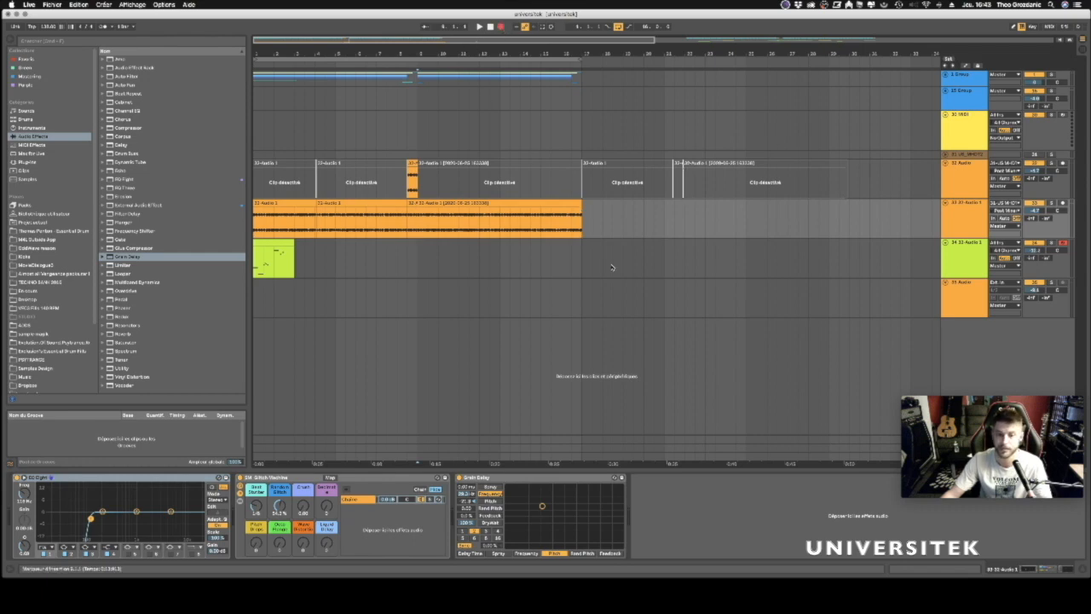
drag(549, 513, 555, 487)
key(space)
key(space)
key(super+z)
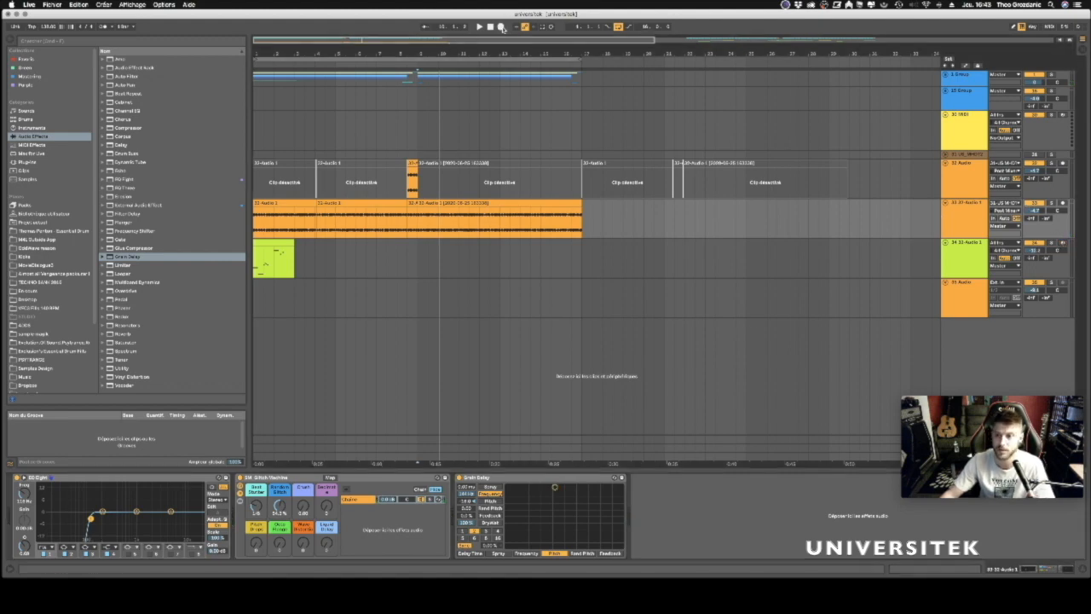
Move the duplicated track's audio from before bar 9 to start at bar 9, replacing the clip there.
click(965, 217)
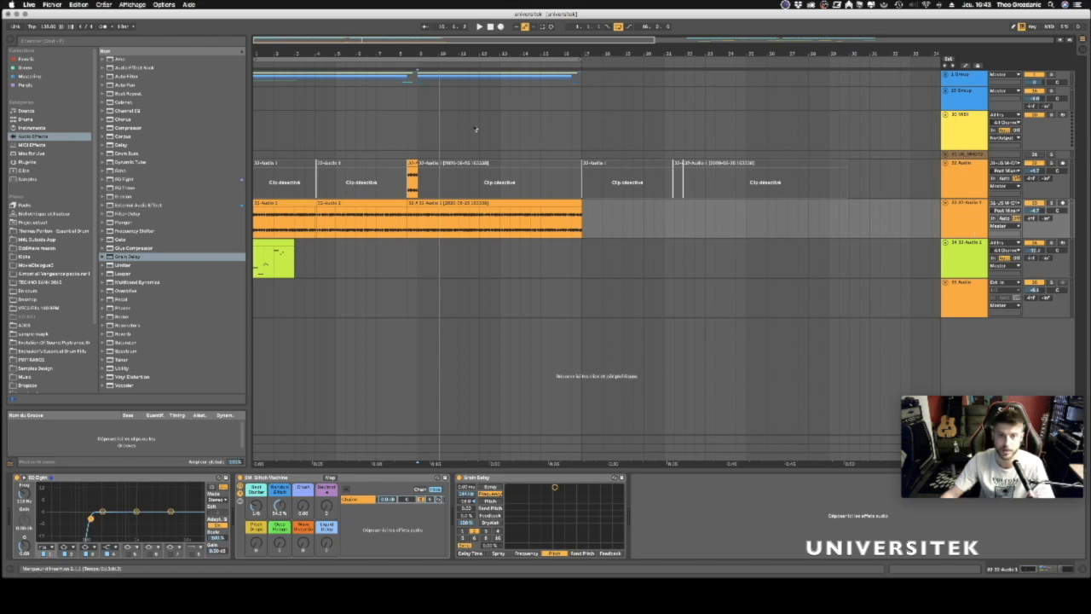
drag(419, 226, 250, 235)
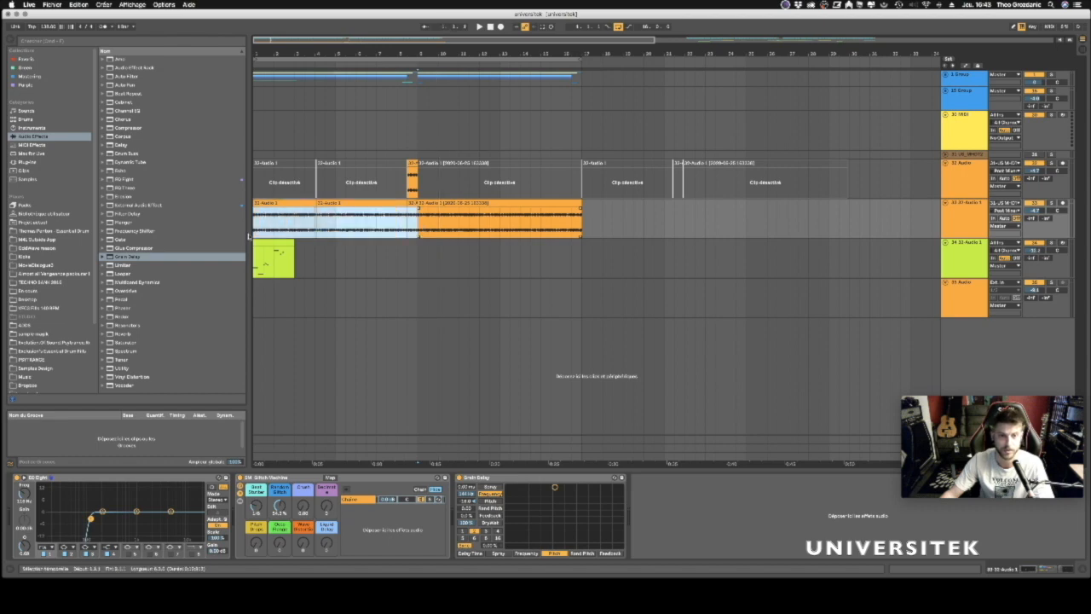
drag(281, 205, 444, 220)
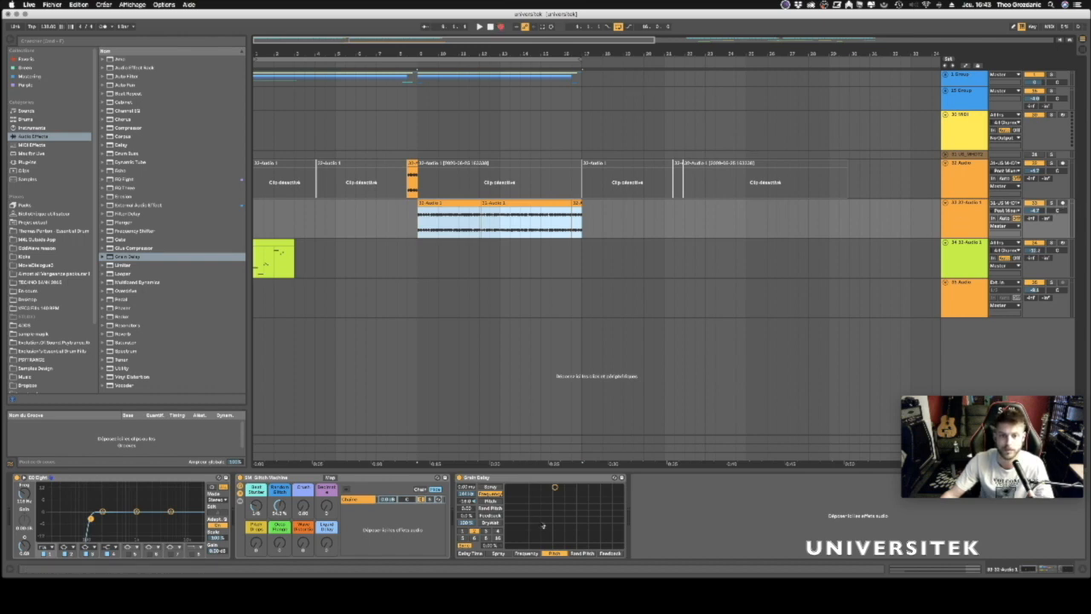
Record a pass from bar 9 while moving Grain Delay's frequency and pitch point on the duplicated track.
drag(555, 504, 508, 490)
key(space)
key(space)
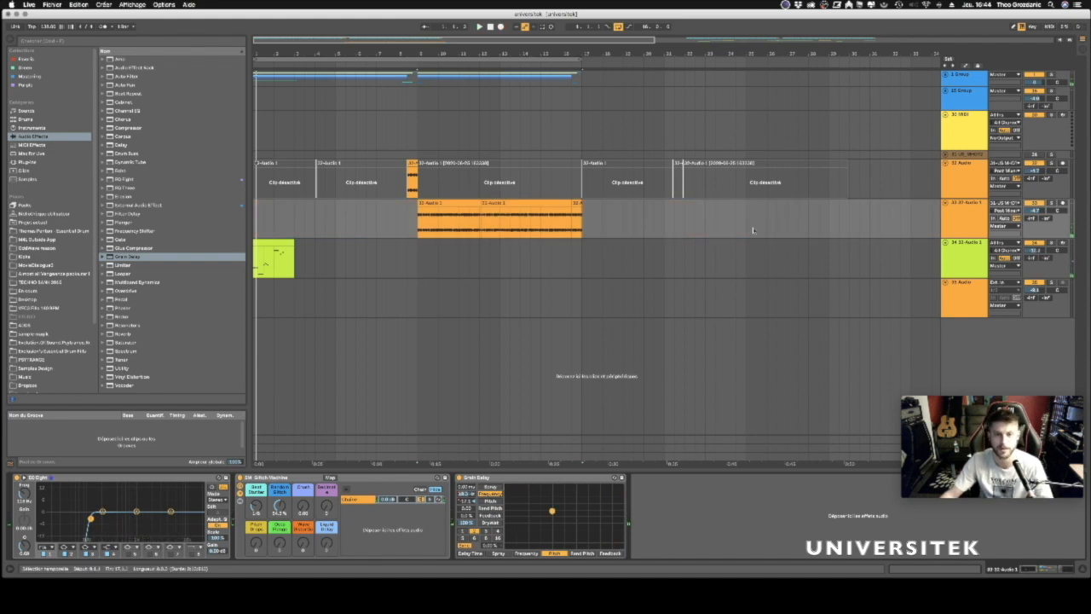
Listen to the duplicated track's Grain Delay movements from about bar 10.
right_click(971, 218)
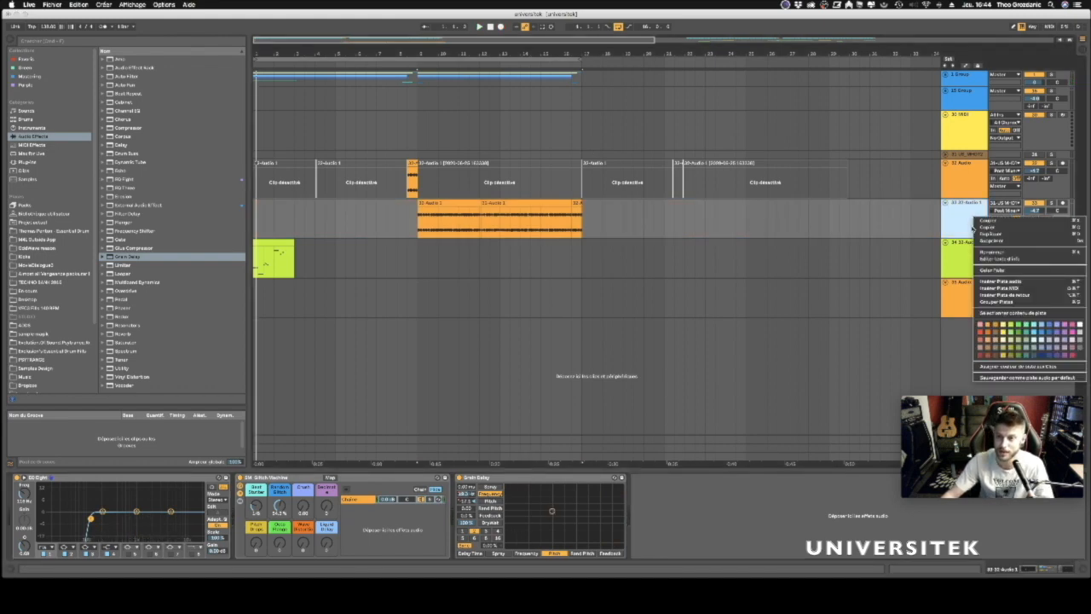
click(958, 226)
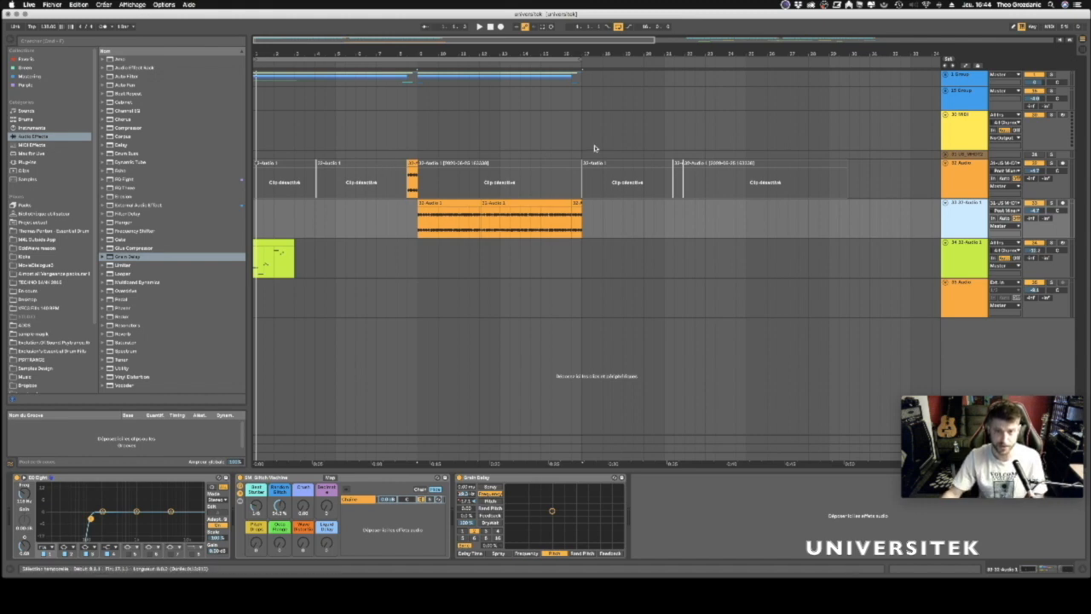
key(space)
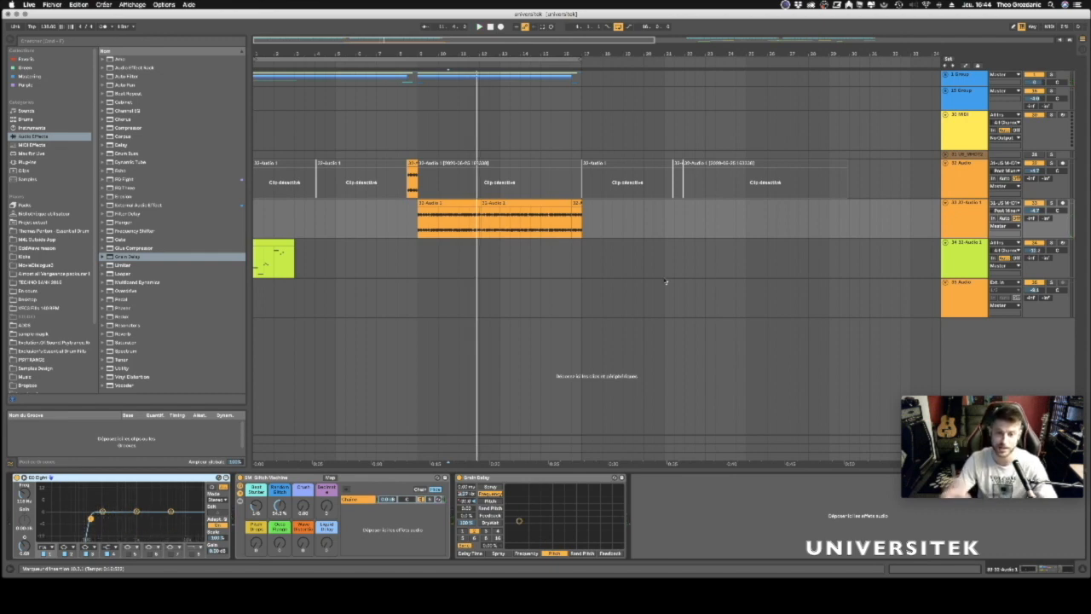
Freeze and flatten the duplicated track with its effects, then delete the leftover audio tail after bar 17.
click(545, 230)
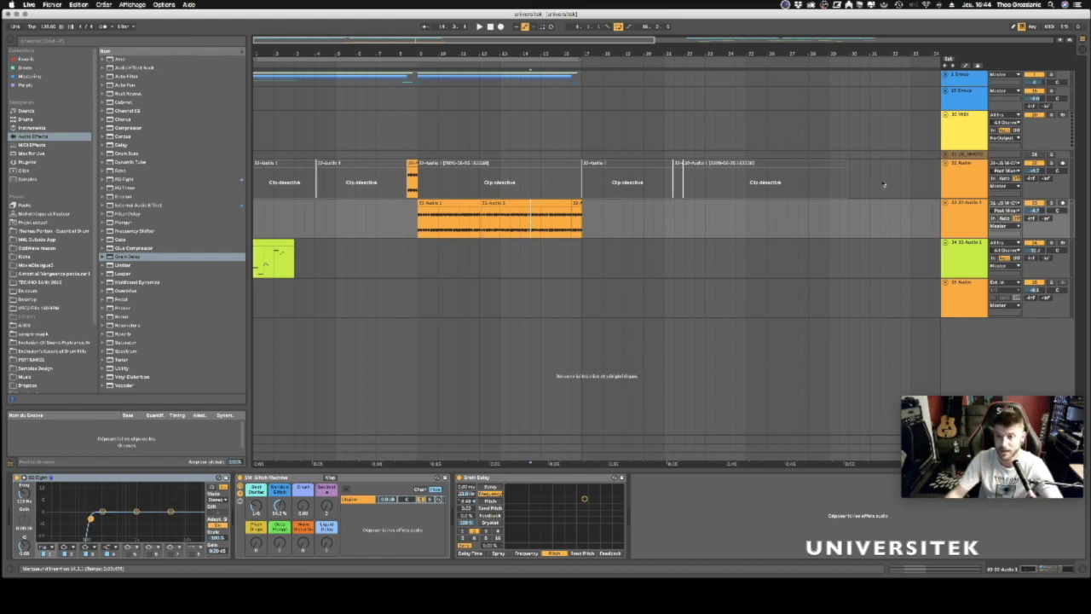
click(979, 227)
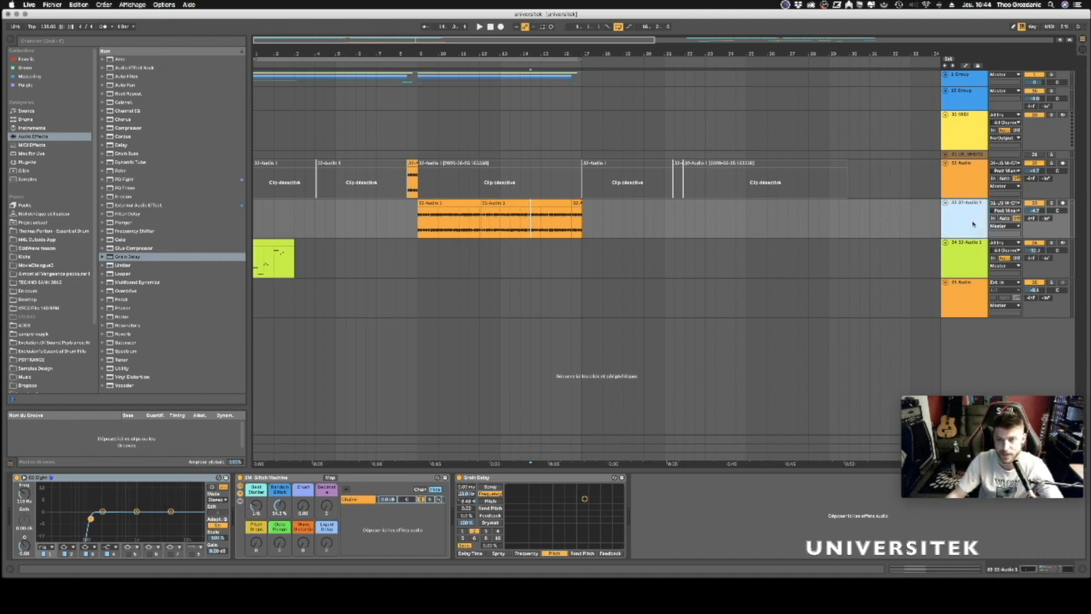
right_click(973, 224)
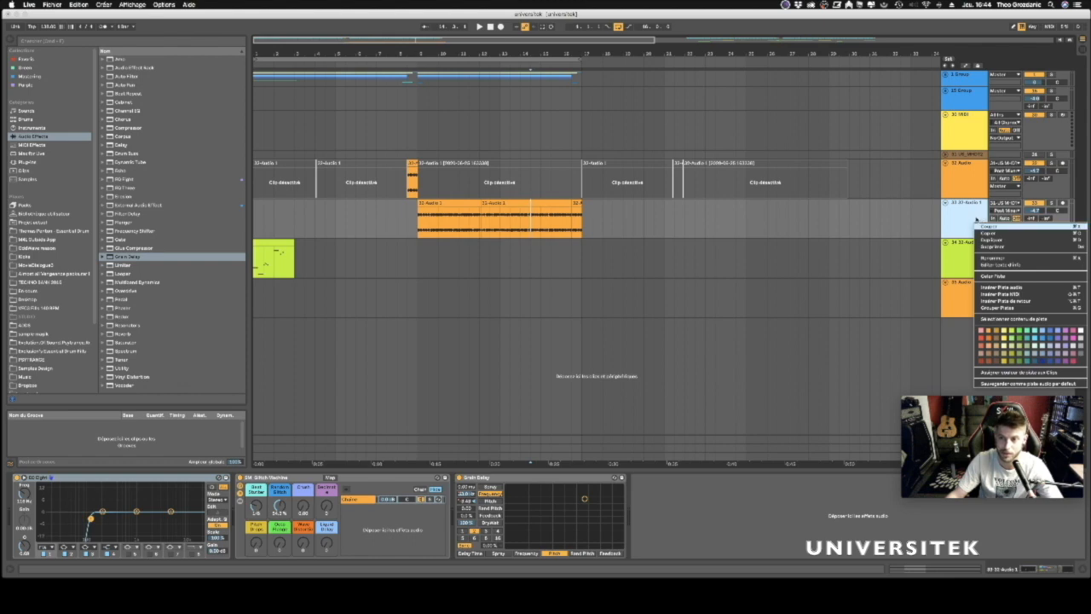
click(994, 276)
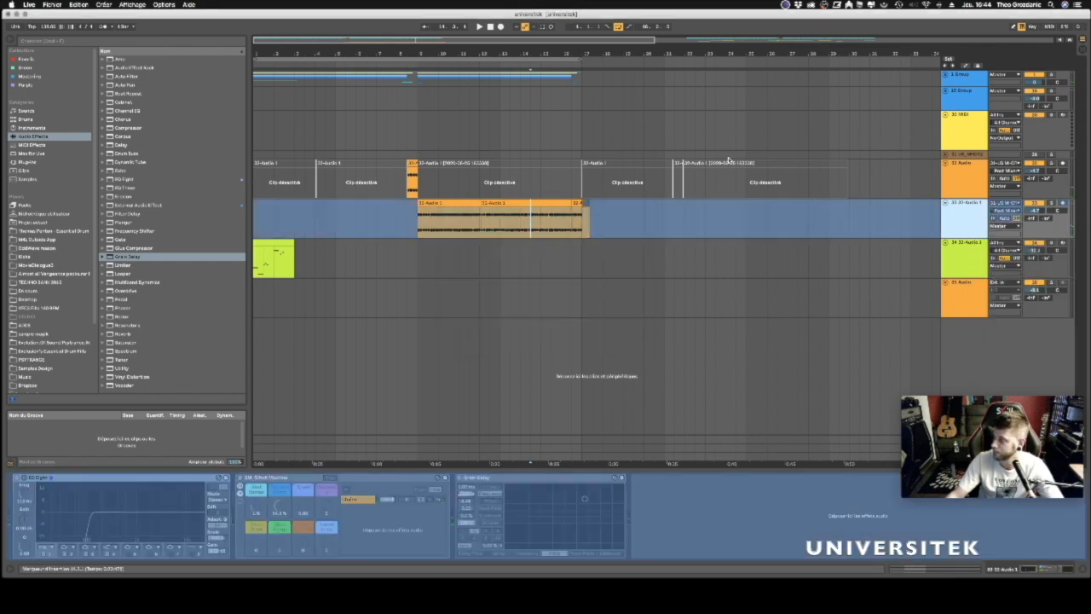
right_click(979, 218)
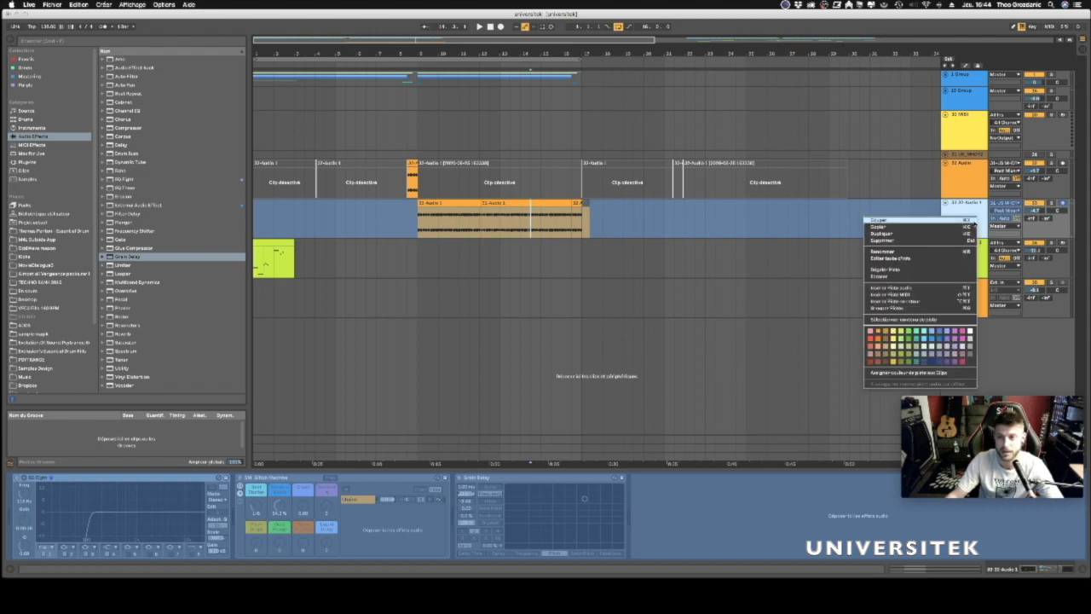
click(956, 277)
drag(612, 218, 582, 213)
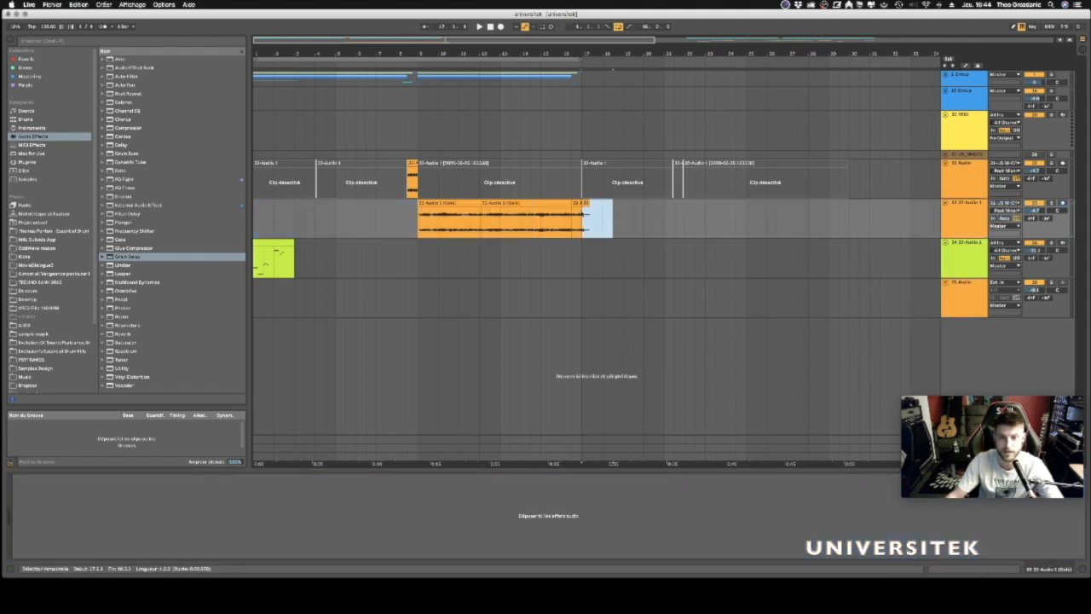
Play the flattened audio from the middle of bar 9 and lower its track volume.
click(427, 134)
mouse_move(458, 54)
mouse_down()
mouse_move(458, 128)
mouse_move(458, 38)
mouse_up()
key(space)
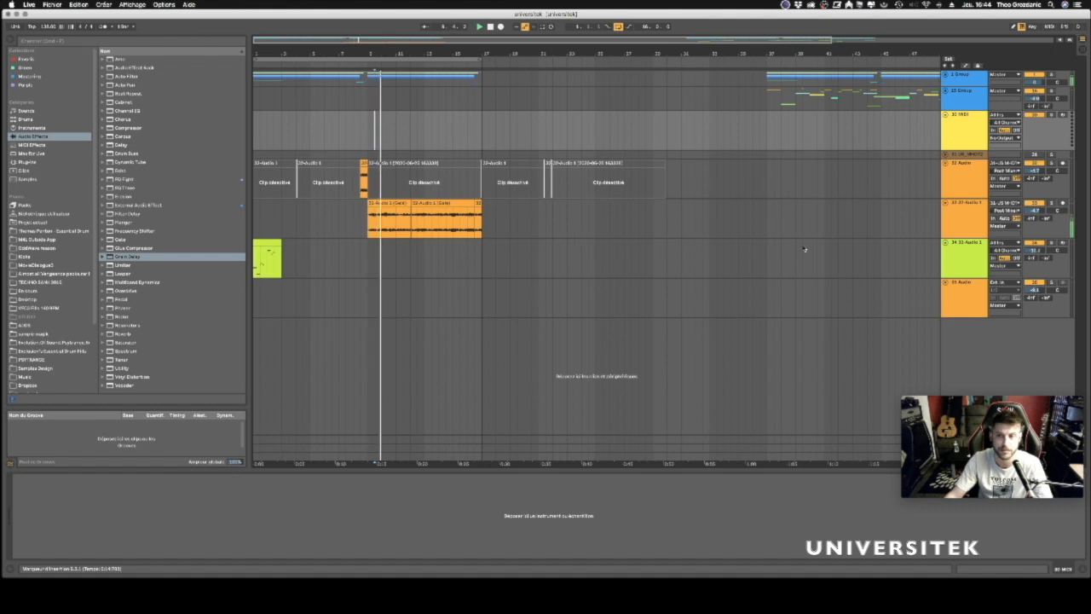
drag(458, 55, 503, 68)
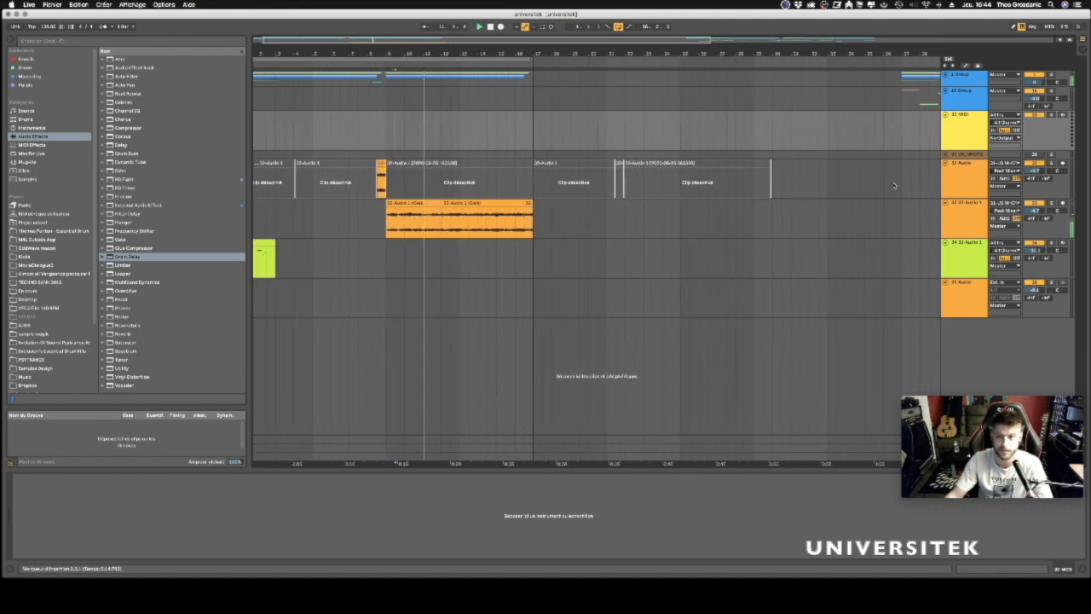
mouse_move(1031, 212)
mouse_down()
mouse_move(1030, 232)
mouse_move(1031, 221)
mouse_up()
drag(424, 53, 443, 75)
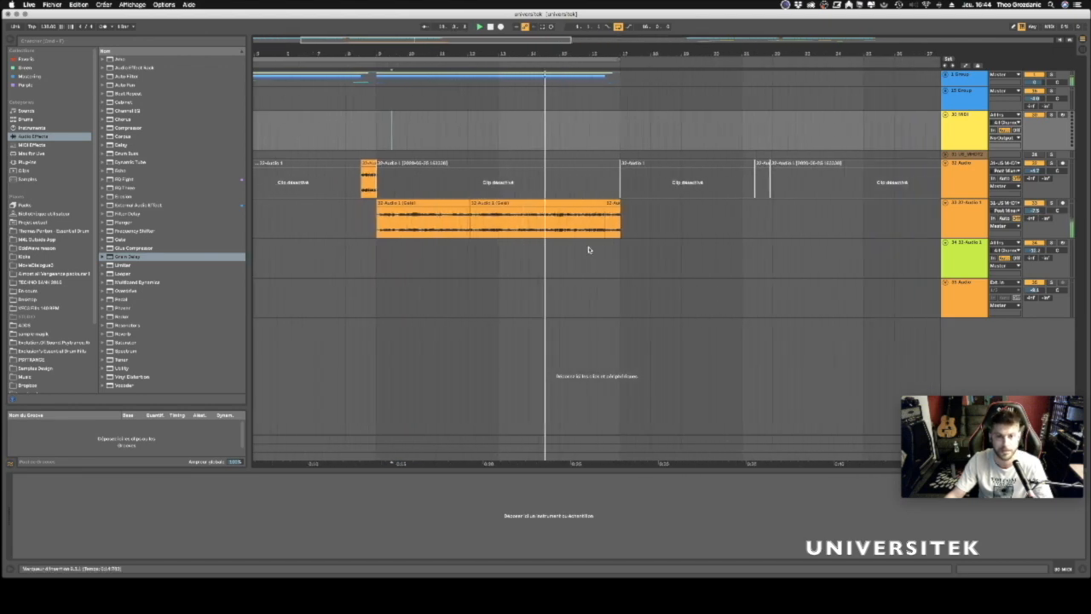
Listen to the later part of the flattened audio and split out the section from late bar 14 to mid-bar 15.
click(501, 231)
click(560, 224)
drag(576, 53, 575, 65)
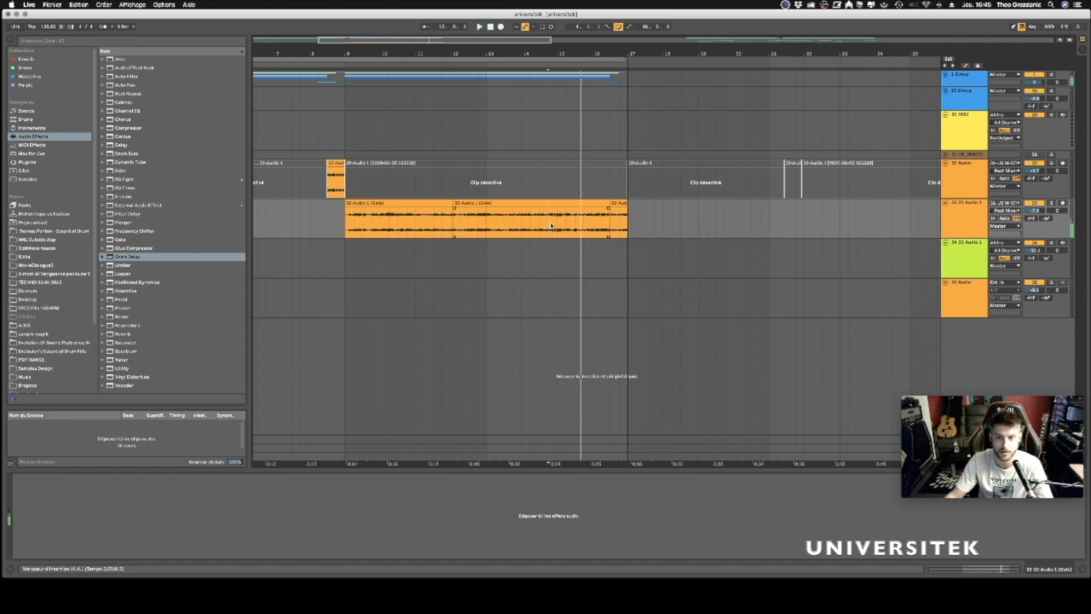
drag(548, 224, 576, 224)
key(super+e)
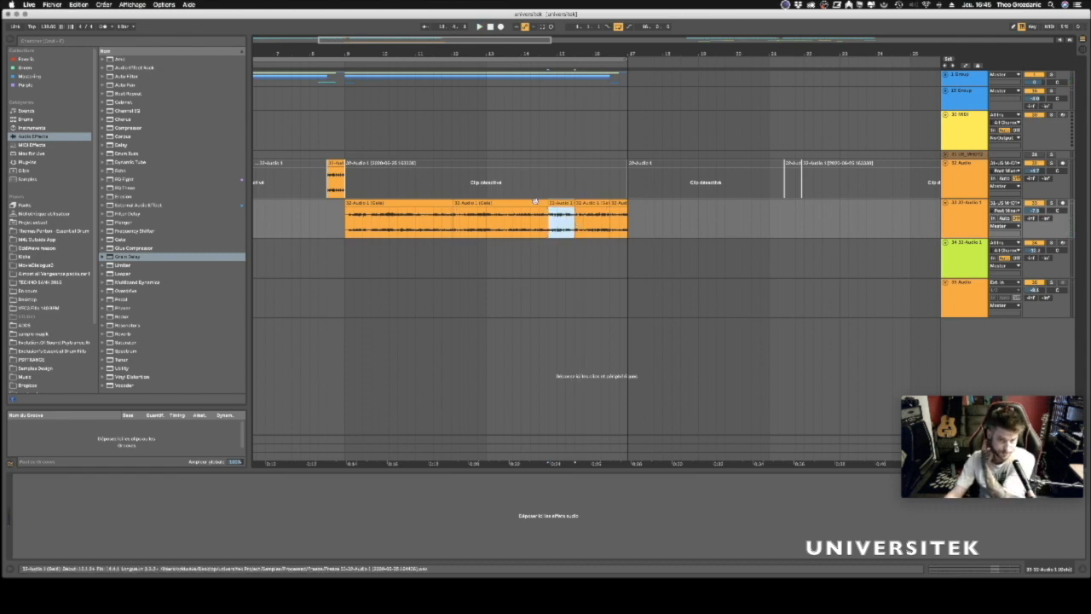
click(535, 202)
Isolate bar 10 of the flattened audio as its own clip and colour it red.
click(412, 224)
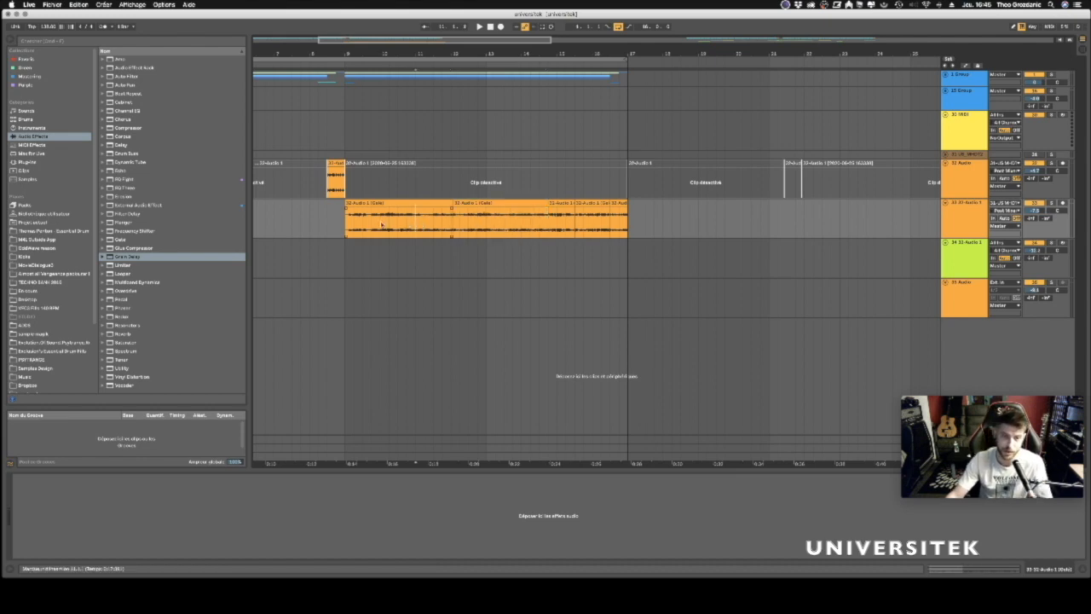
drag(381, 224, 400, 223)
key(space)
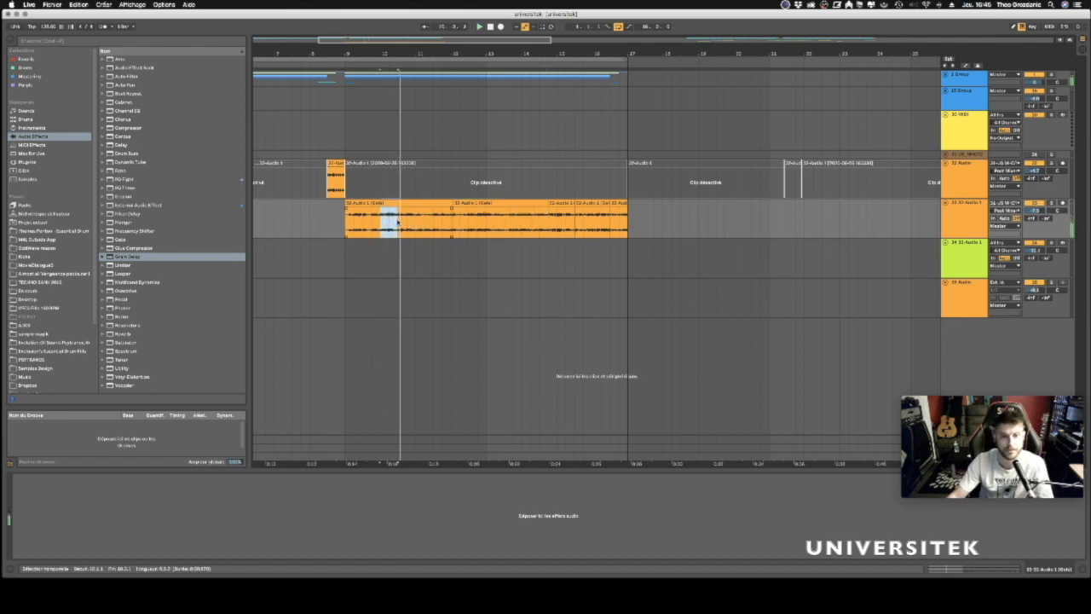
click(404, 222)
drag(404, 222, 380, 218)
key(space)
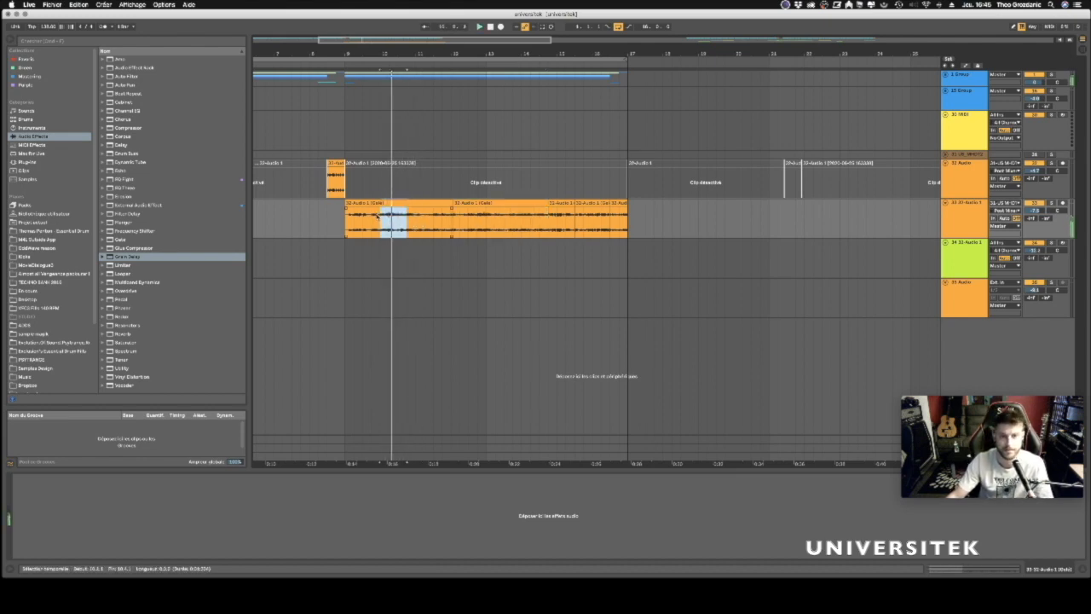
key(space)
drag(416, 222, 381, 227)
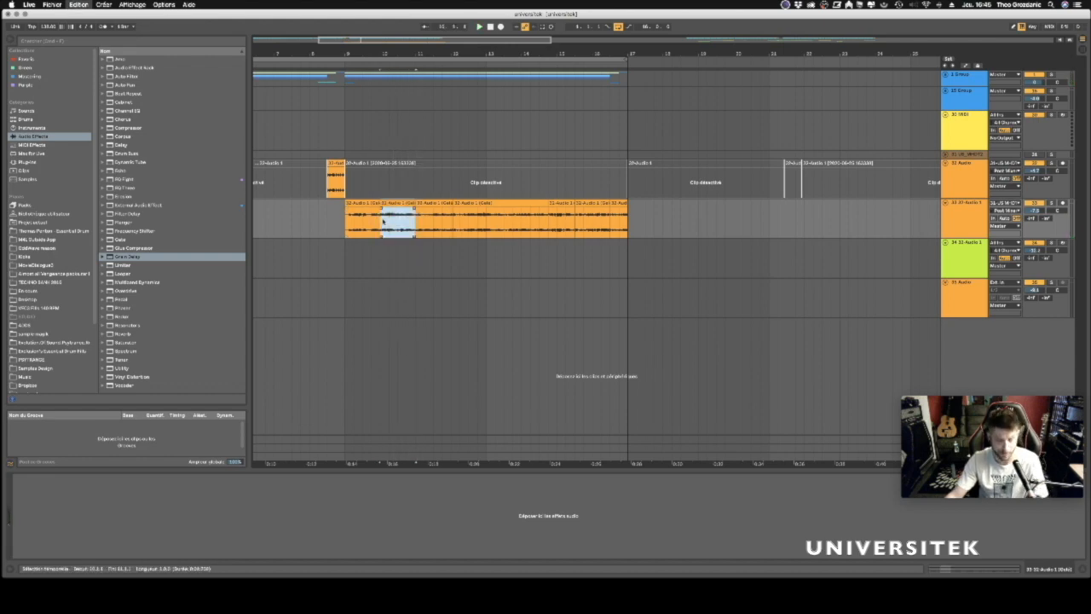
right_click(386, 209)
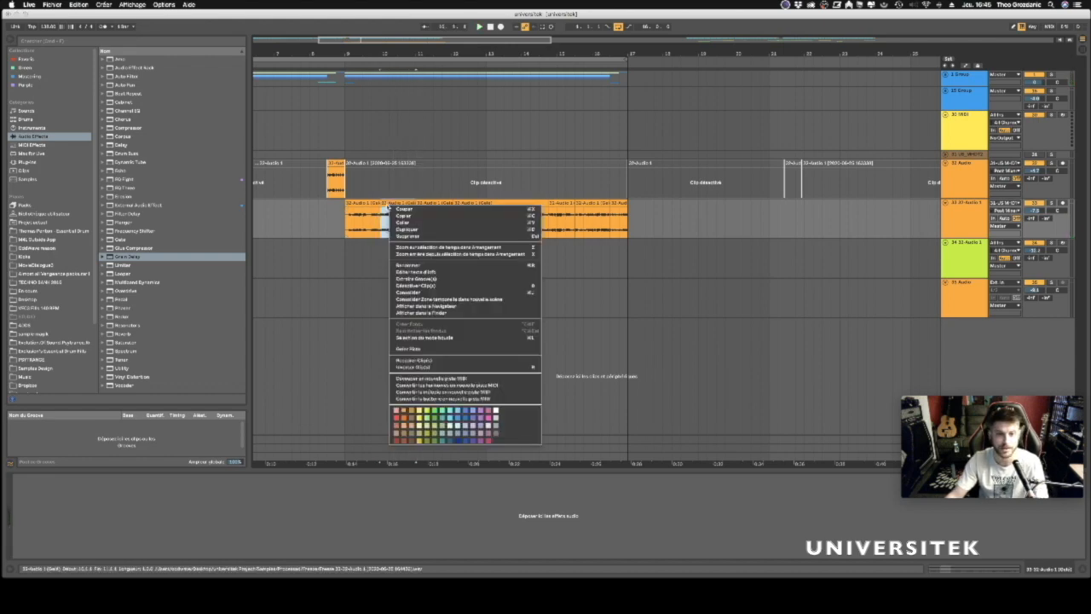
click(397, 419)
Listen around the split in bar 14 to find where the fragment should begin.
click(551, 219)
key(space)
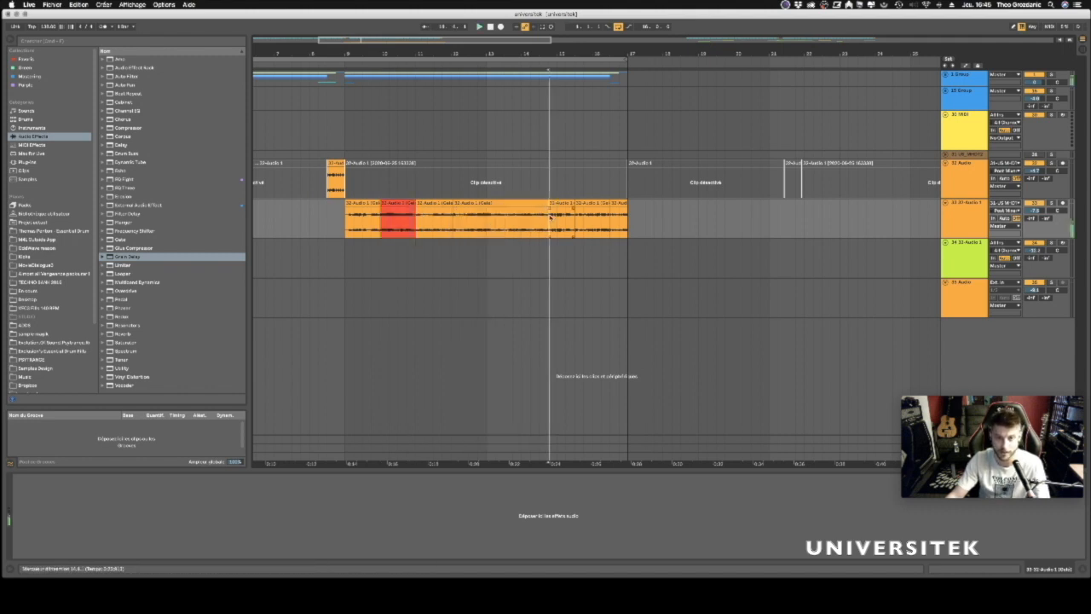
key(space)
click(541, 219)
key(space)
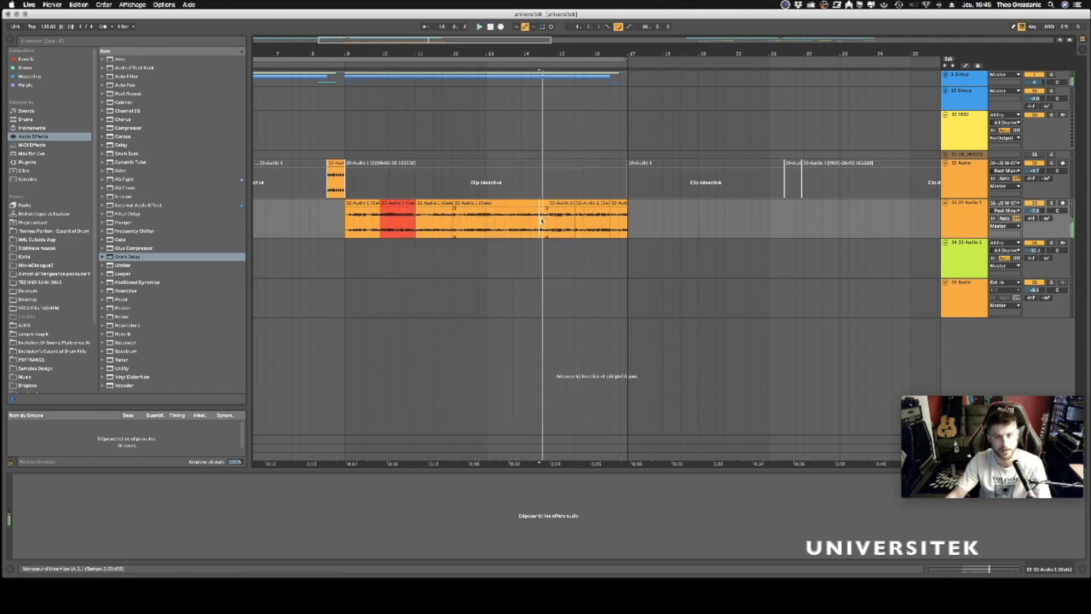
key(space)
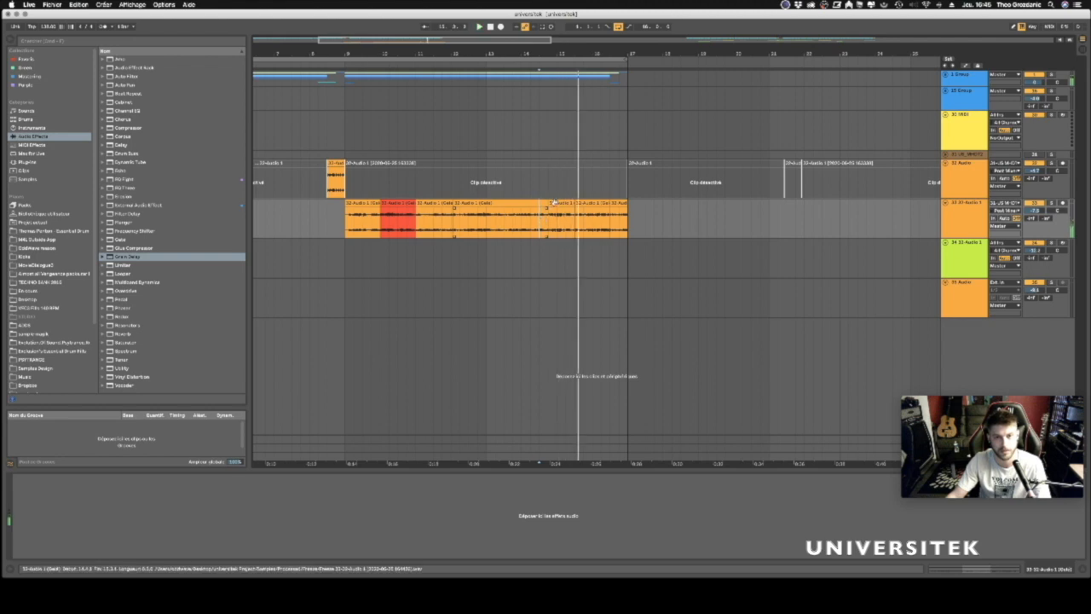
Adjust the fragment's edges to run from mid-bar 14 to mid-bar 15, leaving a short gap after it.
drag(539, 219, 574, 220)
key(space)
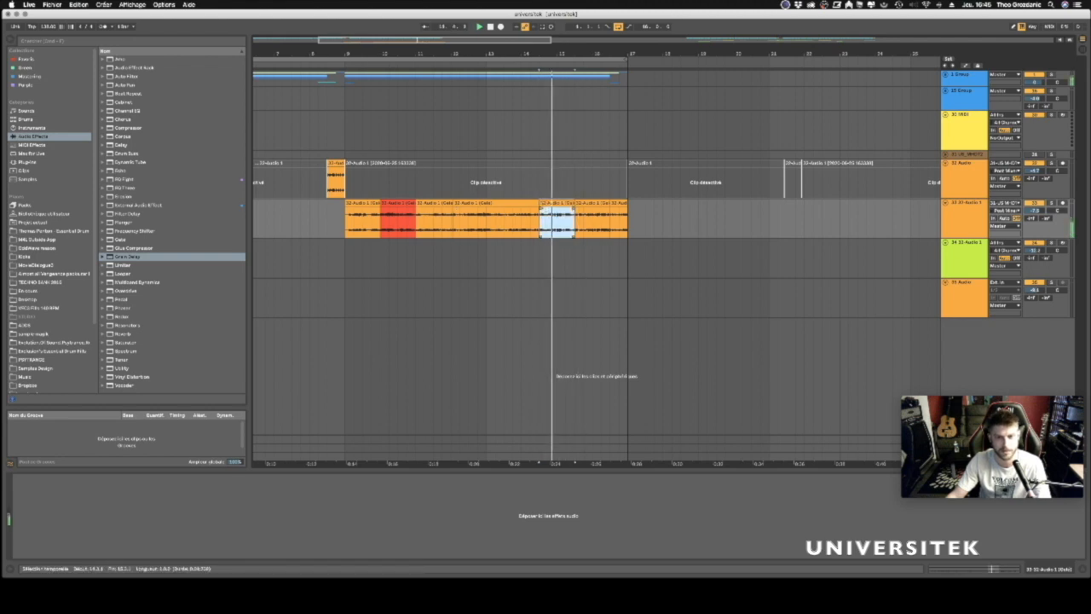
scroll(573, 77, up, 3)
key(space)
drag(578, 228, 568, 204)
key(space)
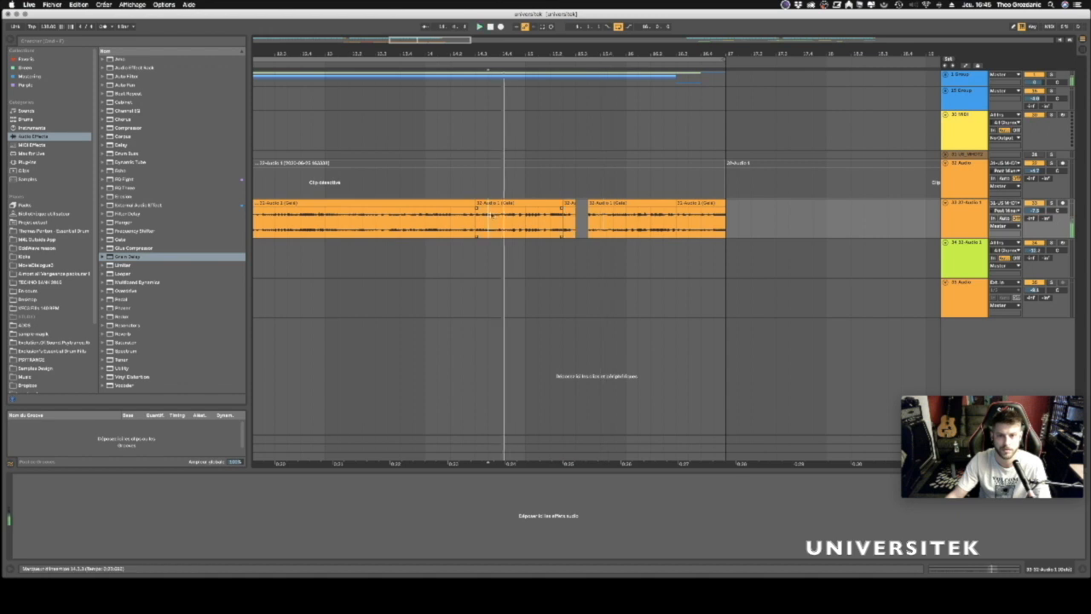
Consolidate the one-bar fragment starting in mid-bar 14 into a single clip and colour it red.
click(486, 203)
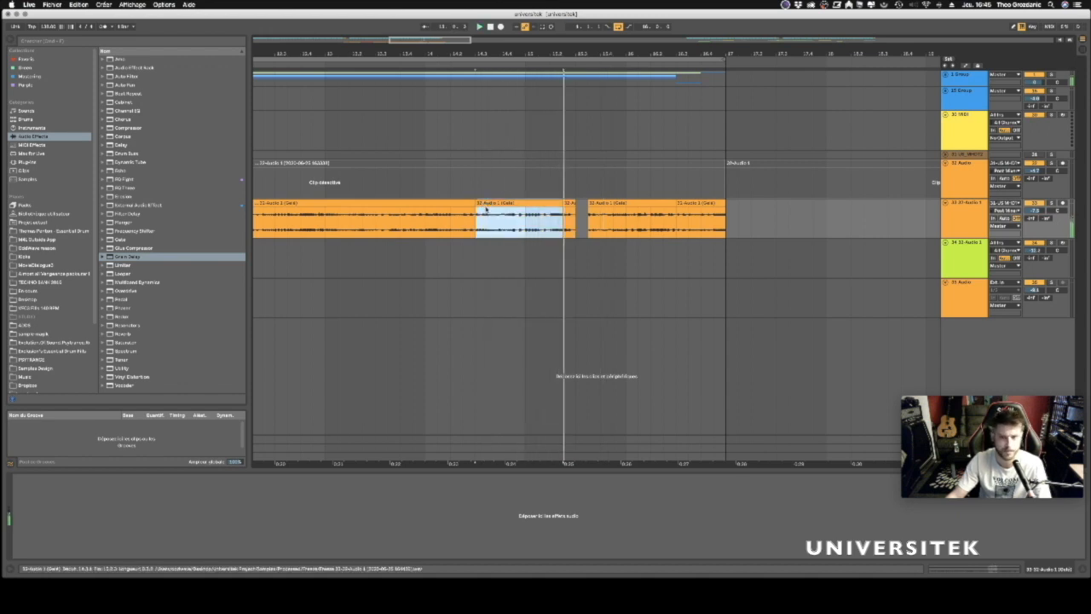
key(space)
drag(577, 219, 488, 210)
key(super+j)
right_click(481, 205)
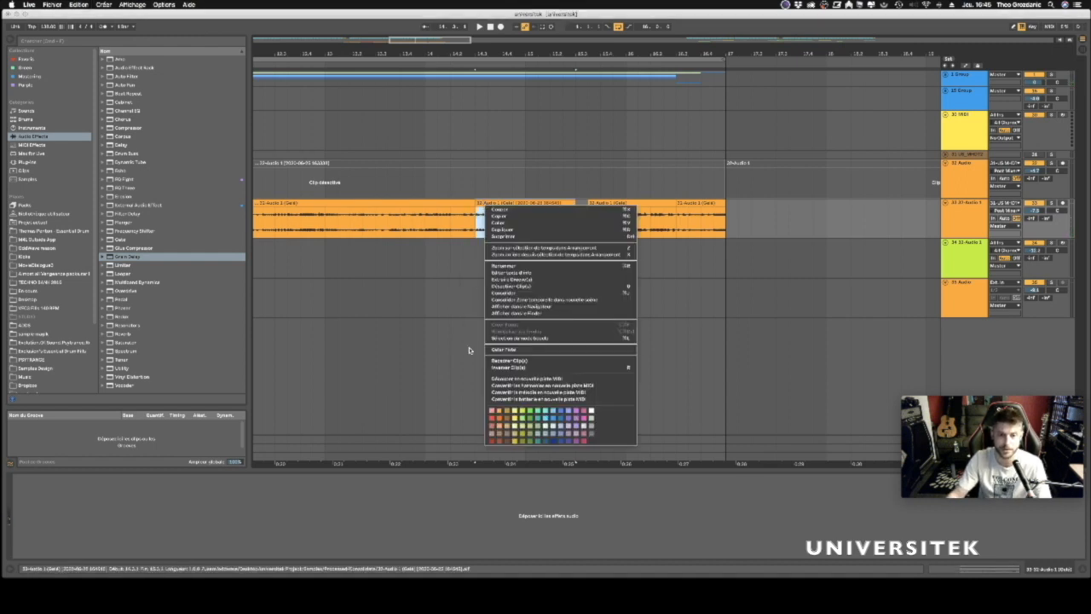
click(494, 418)
Listen repeatedly to the unmarked audio around bar 12 to locate the start of another usable fragment.
drag(522, 54, 429, 230)
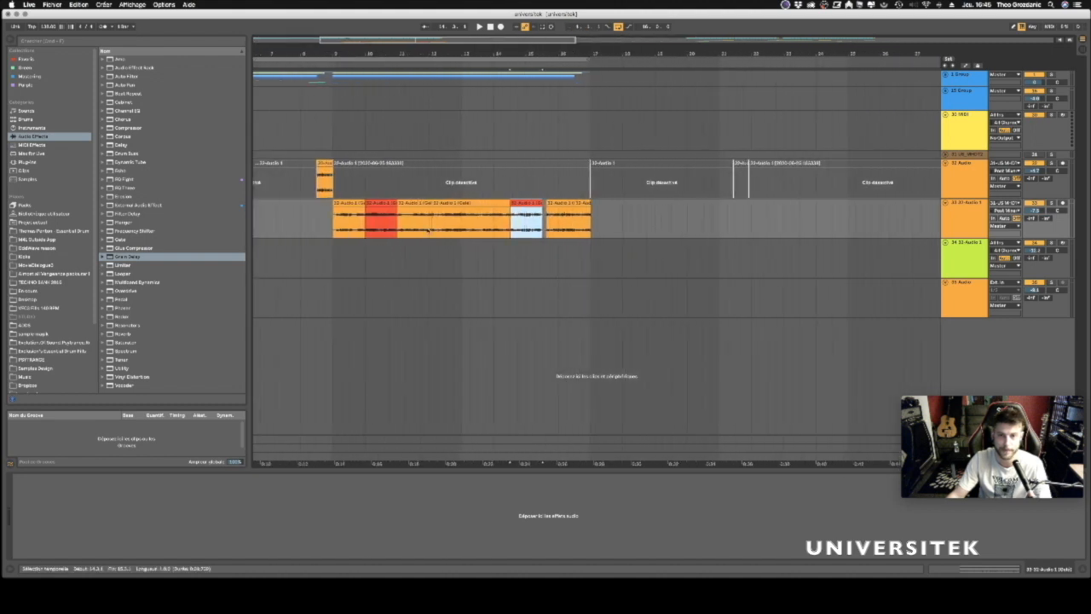
click(429, 146)
key(space)
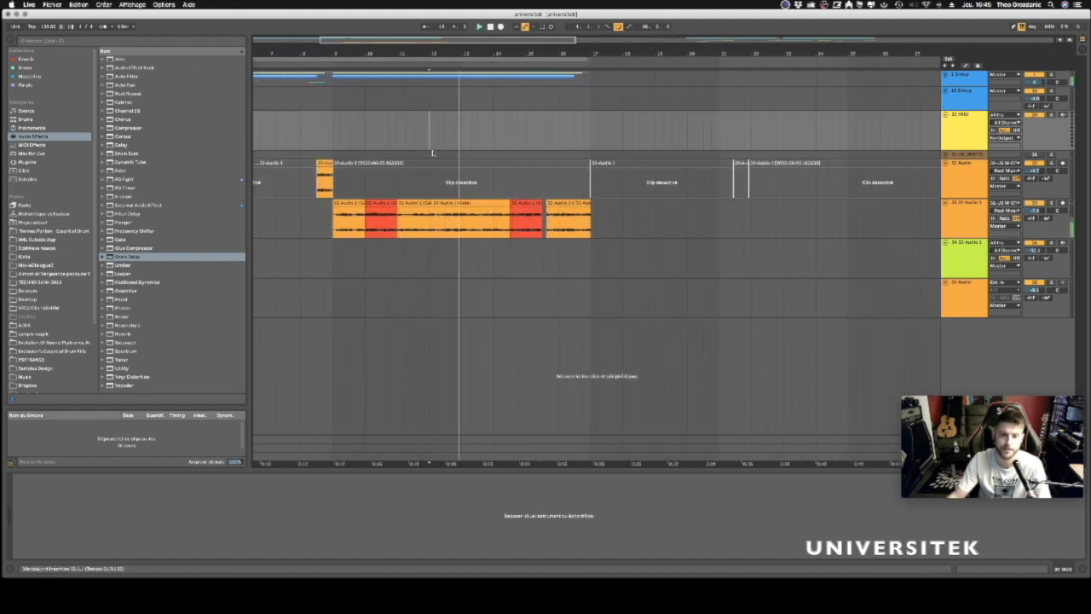
click(451, 135)
key(space)
key(space)
drag(459, 57, 453, 85)
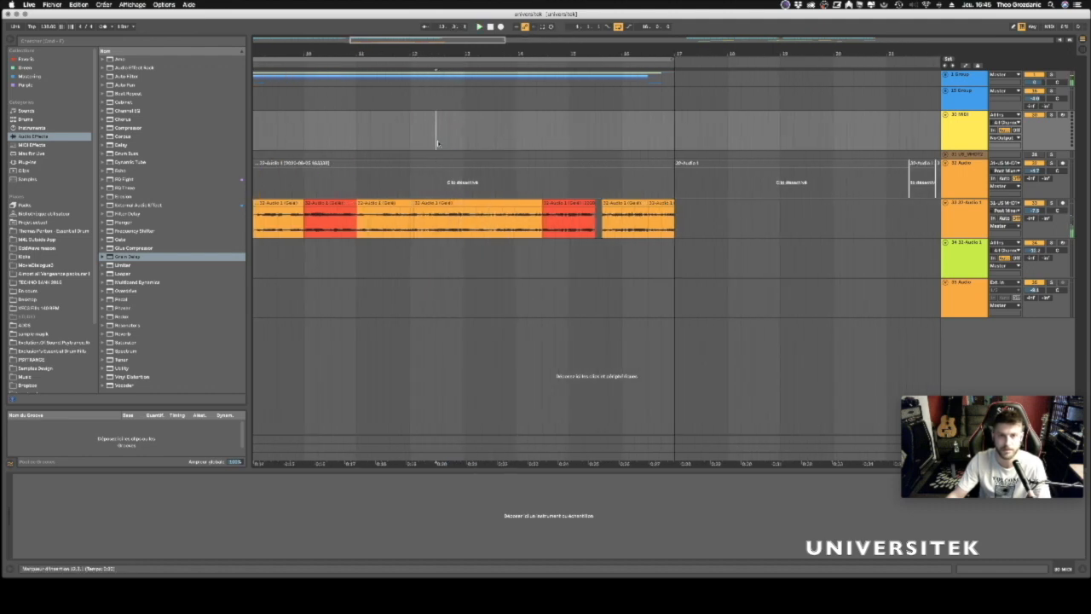
key(space)
key(space)
click(422, 139)
key(space)
key(space)
click(406, 139)
drag(410, 139, 446, 150)
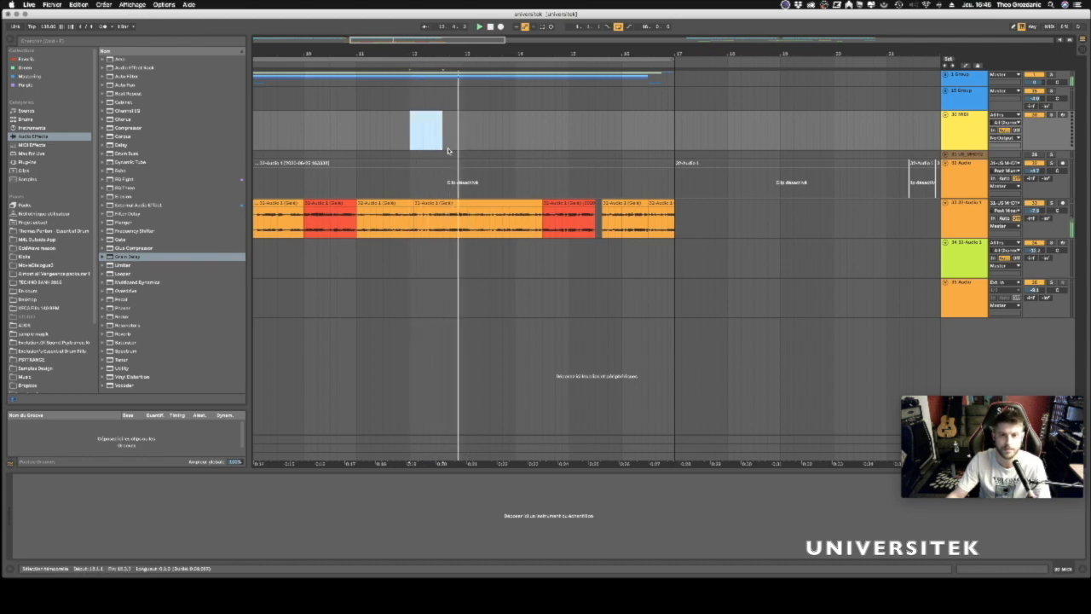
Isolate bar 12 of the flattened audio as its own clip and colour it red.
click(411, 234)
key(space)
key(space)
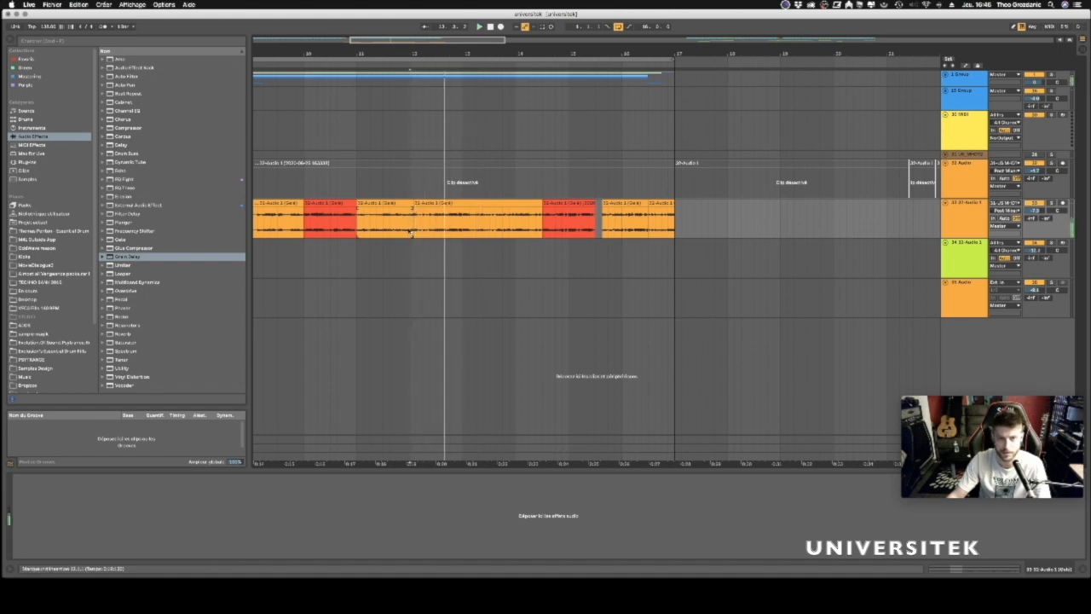
drag(413, 235, 497, 236)
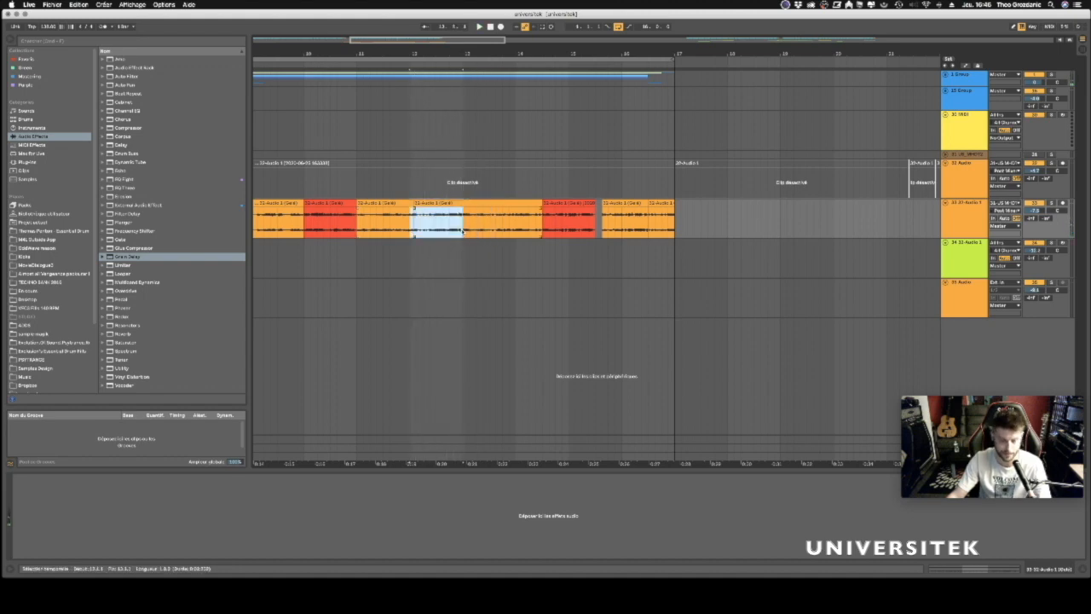
right_click(460, 205)
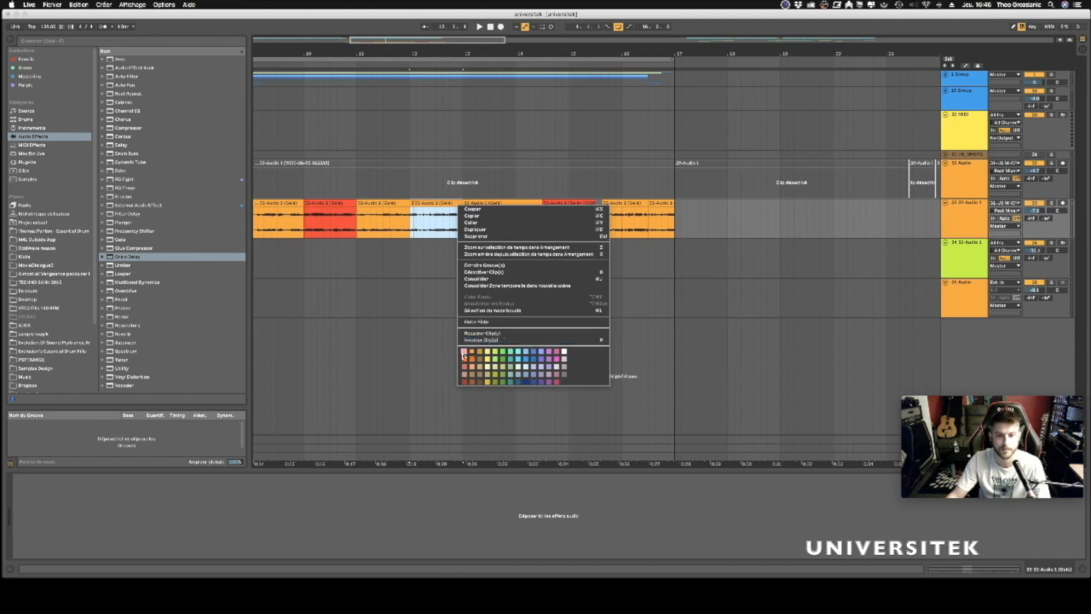
click(463, 360)
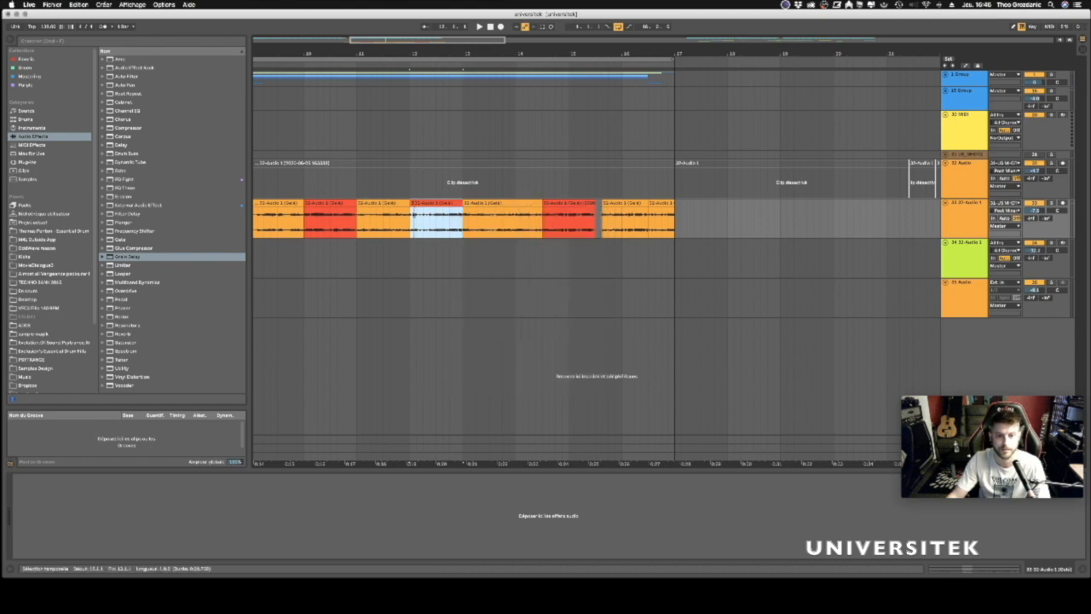
Listen to the fragments from bar 12 onward, replaying the unmarked audio around bar 16 to find another usable fill.
key(space)
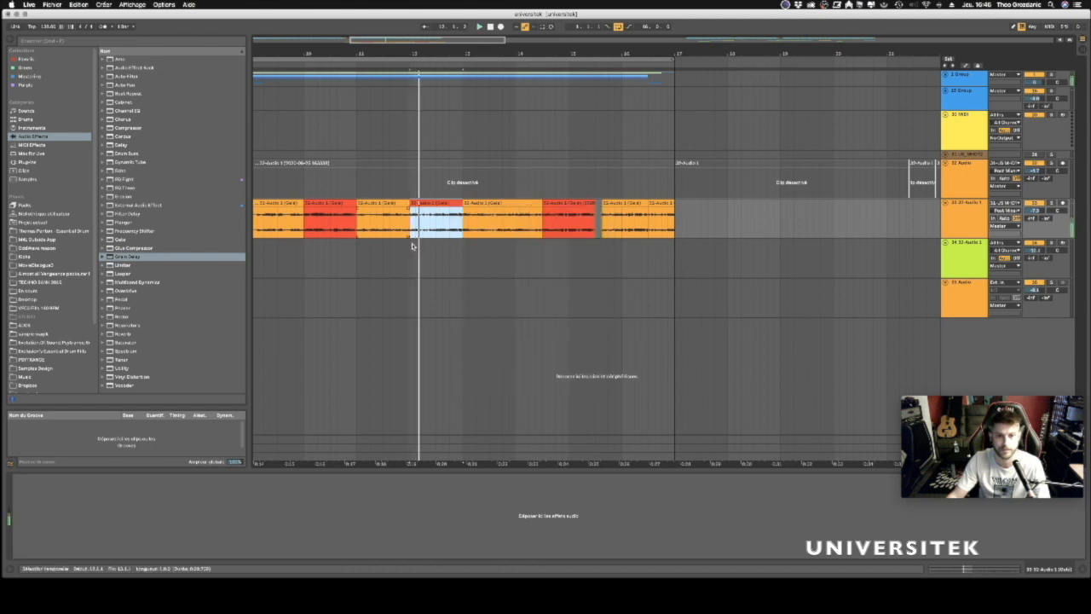
drag(463, 51, 464, 41)
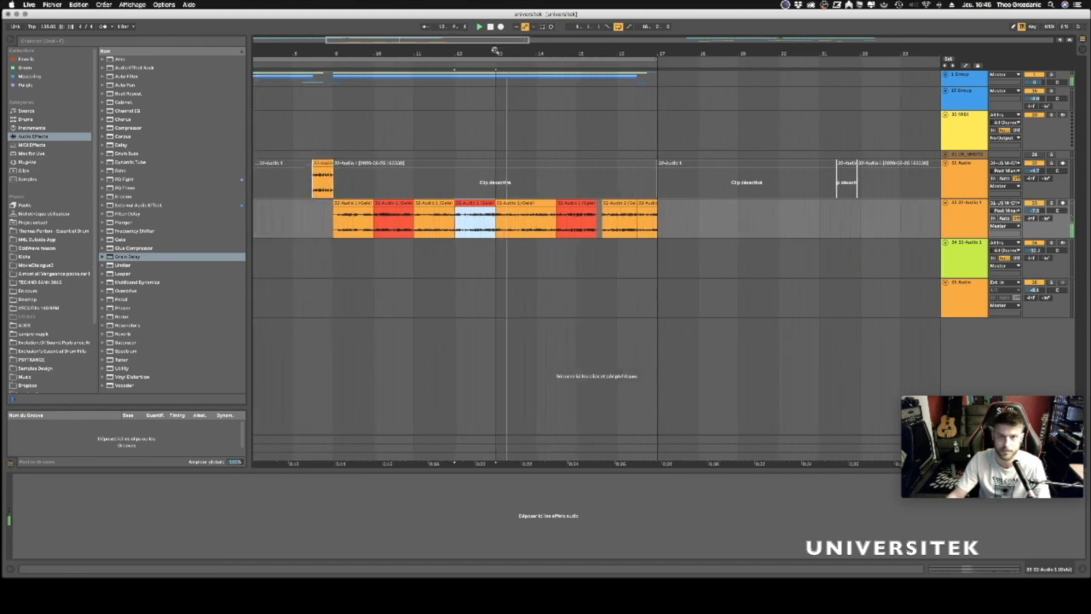
click(515, 226)
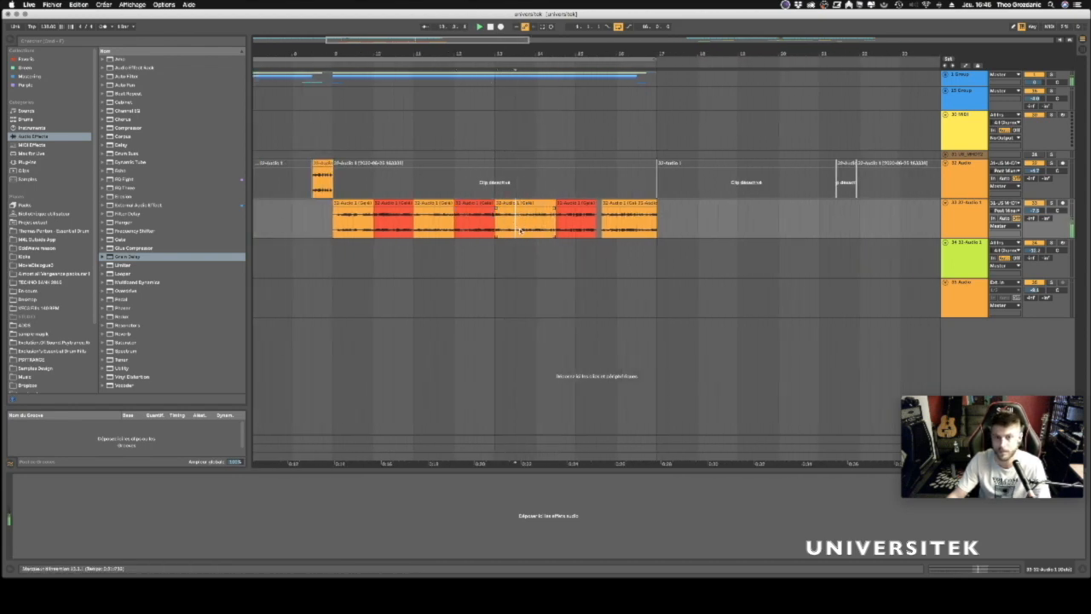
click(631, 225)
click(619, 225)
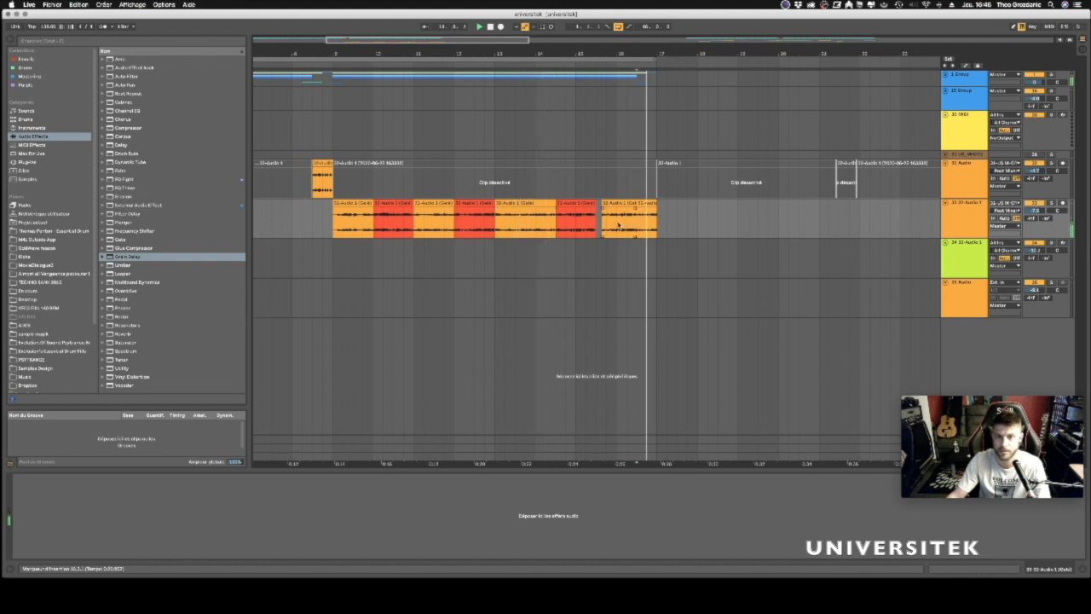
click(628, 226)
click(611, 220)
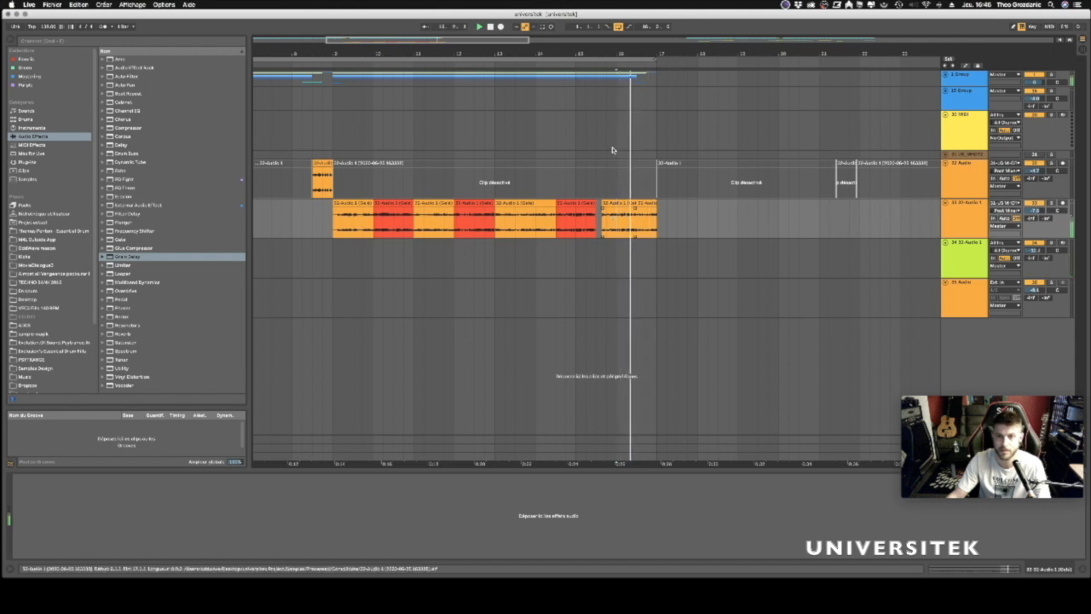
Isolate the first half of bar 16 as its own clip and colour it red.
drag(622, 54, 622, 81)
click(601, 226)
drag(601, 225, 657, 228)
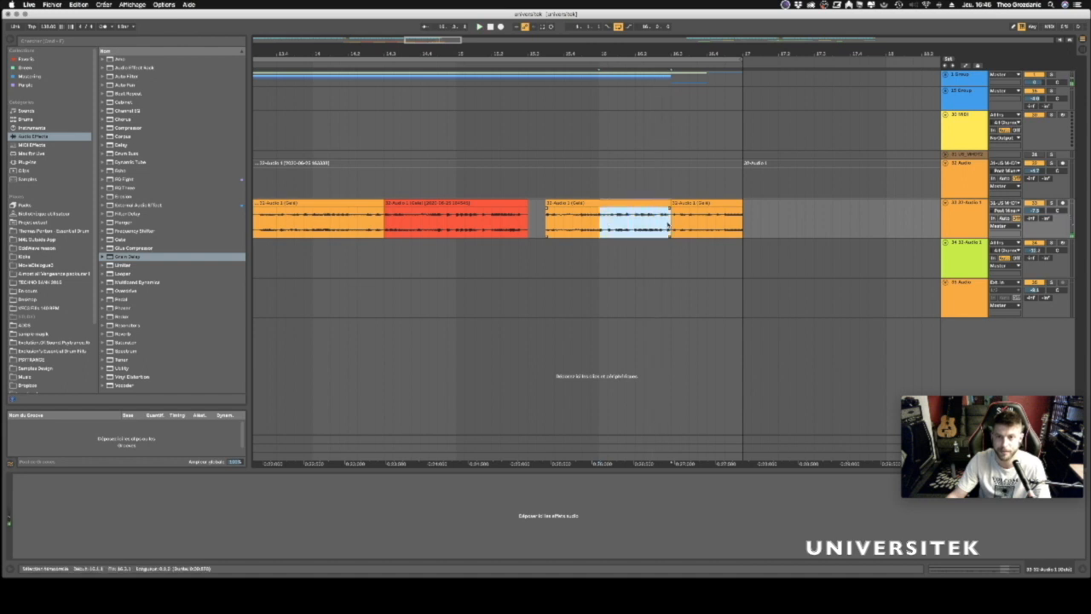
key(super+e)
right_click(636, 205)
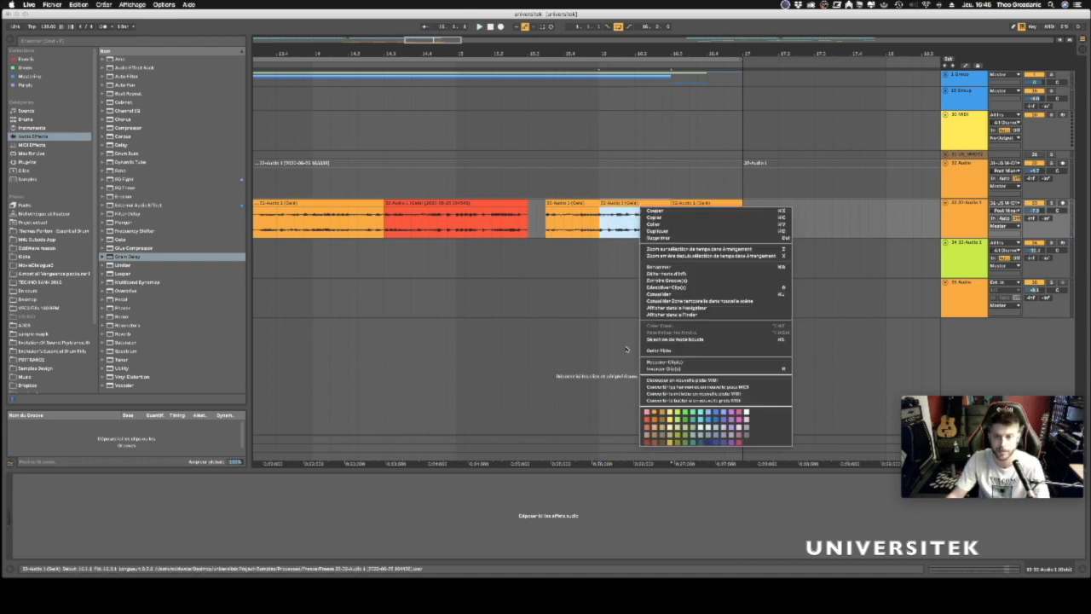
click(647, 422)
Delete the unmarked orange clips on both sides of the half-bar fragment, between bars 13 and 14, and in bar 11.
click(571, 205)
key(Delete)
click(687, 205)
key(Delete)
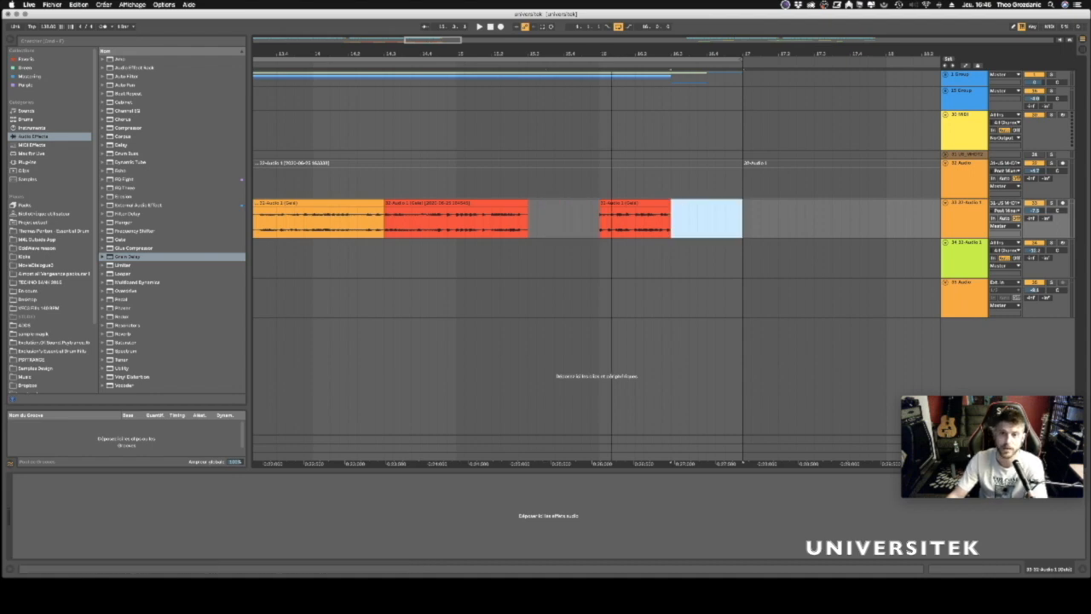
drag(611, 54, 740, 20)
click(635, 204)
key(Delete)
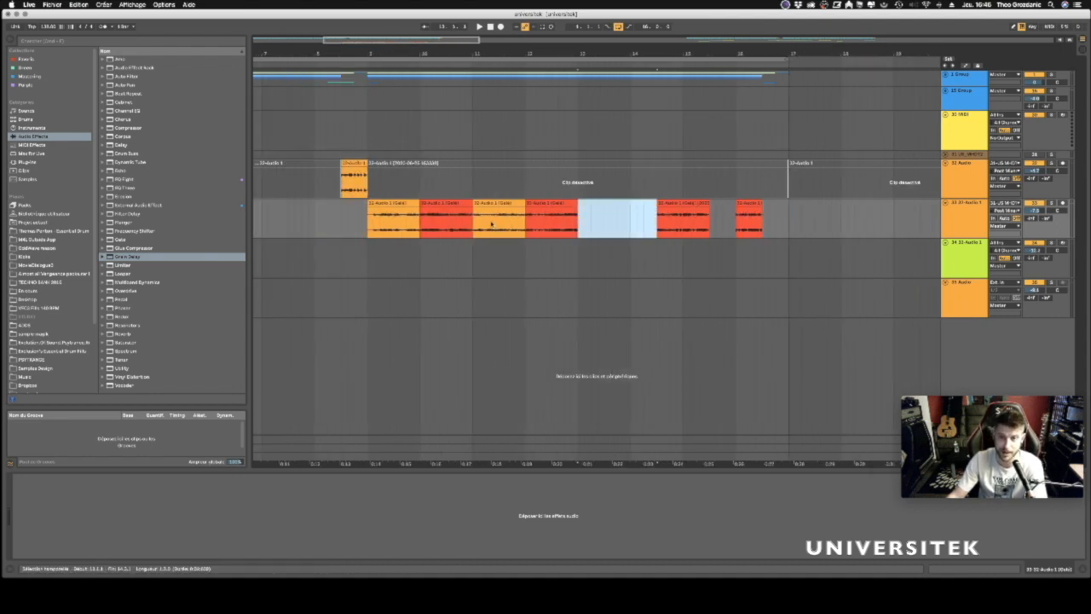
click(505, 208)
key(Delete)
Move the remaining orange clip from bar 9 to bar 18 and shorten it to a fragment under half a bar.
click(386, 203)
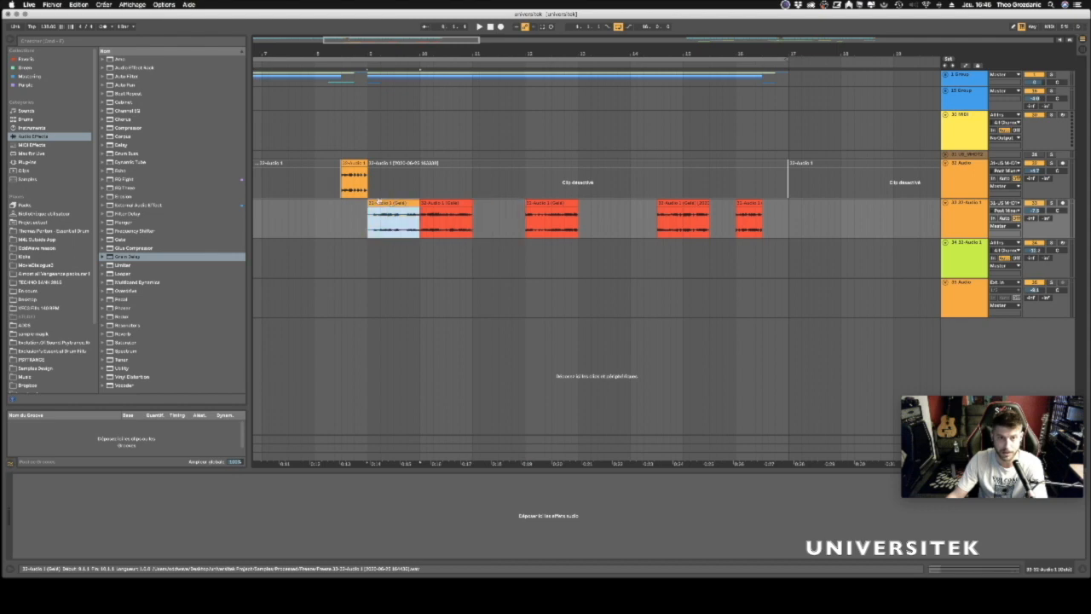
drag(372, 203, 852, 210)
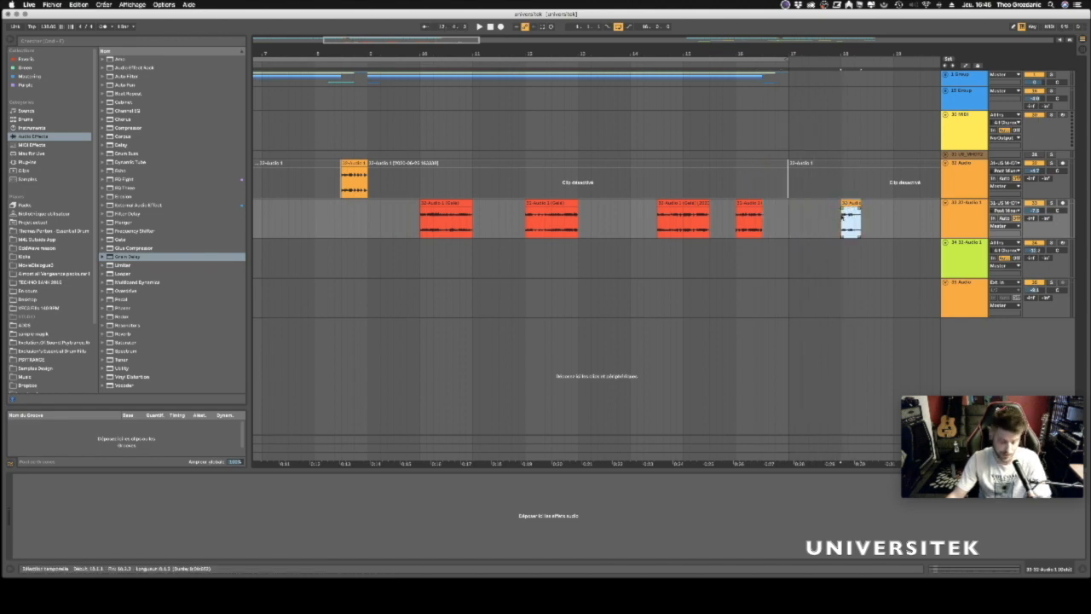
click(849, 220)
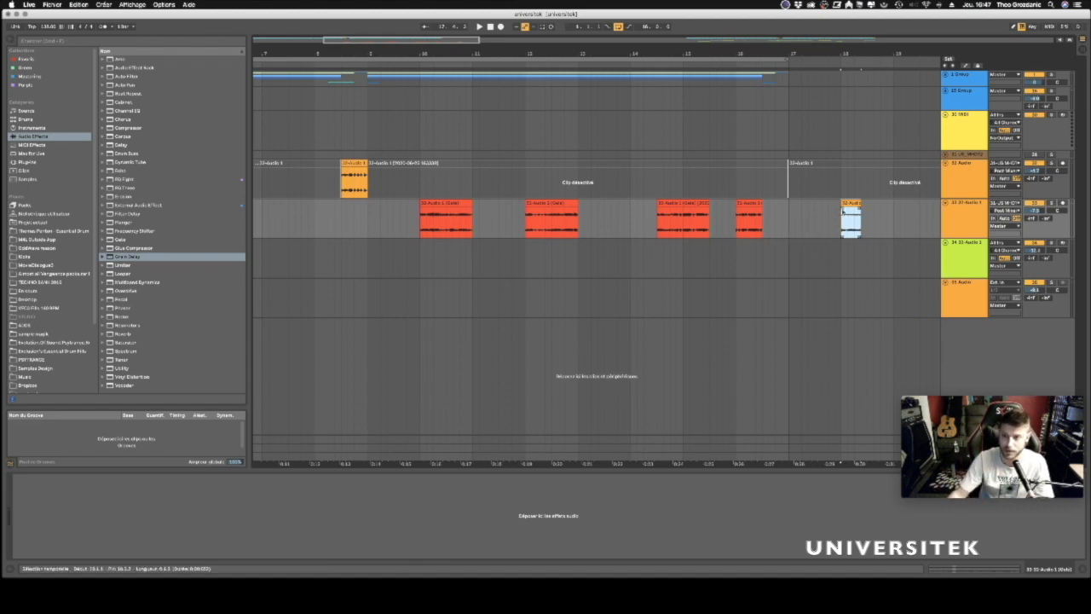
Play the short orange fragment at bar 18 several times to judge it.
drag(849, 52, 752, 51)
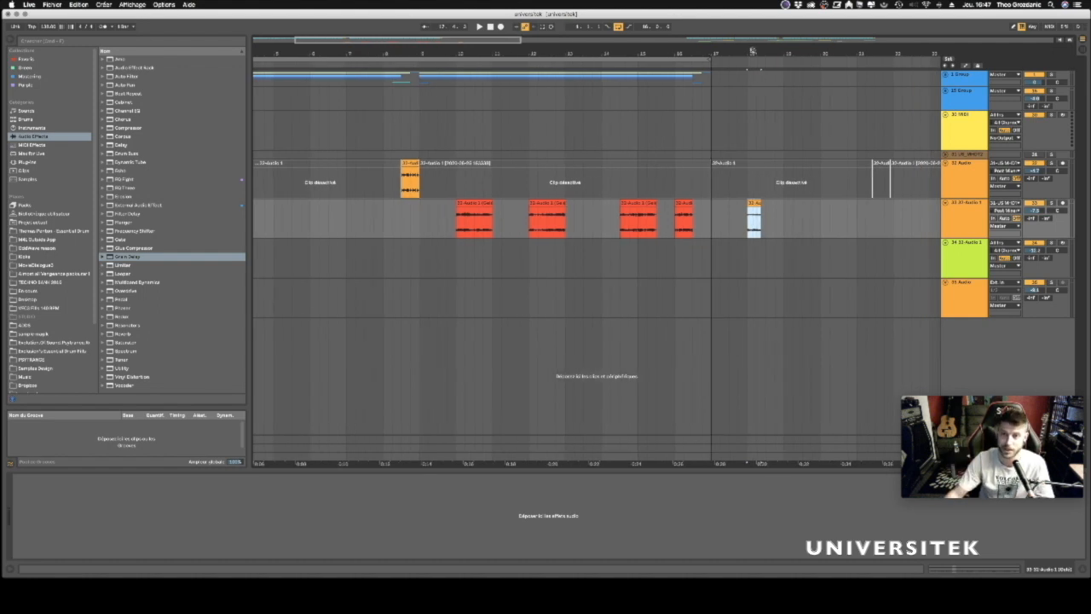
drag(751, 51, 725, 51)
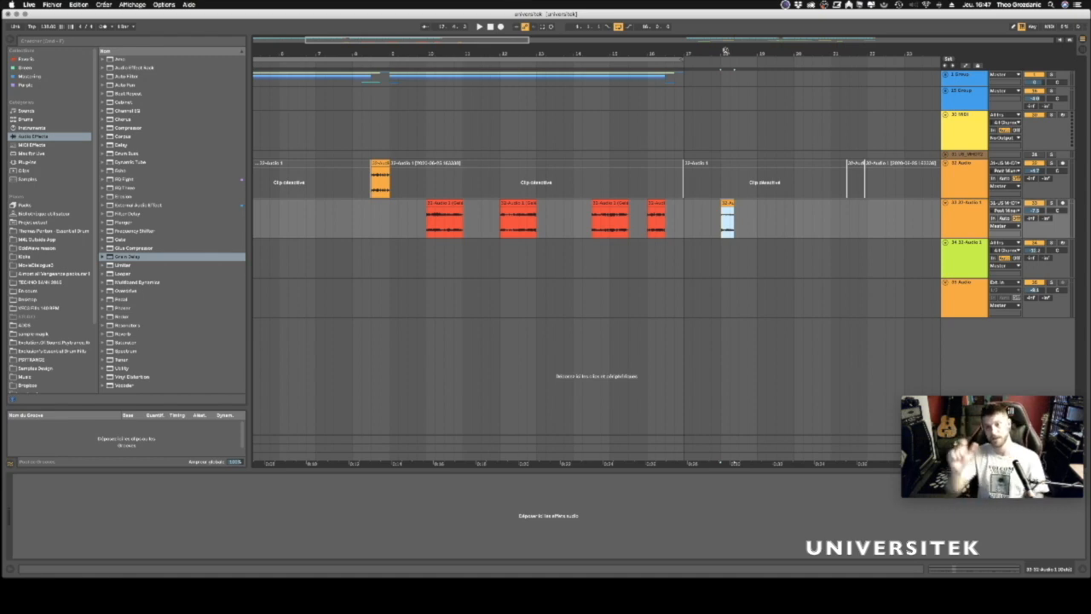
click(716, 105)
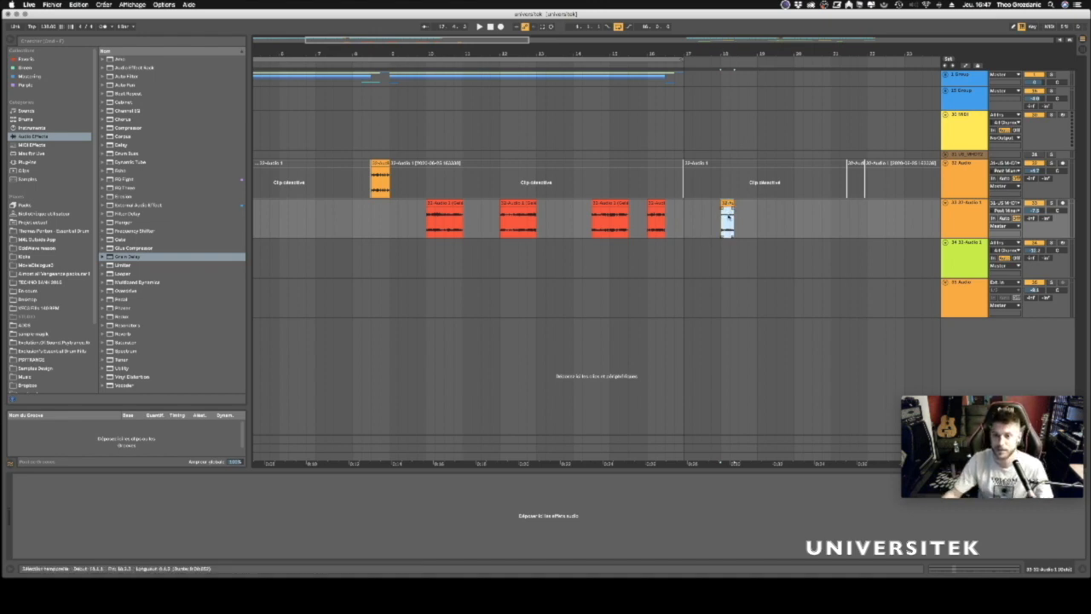
key(space)
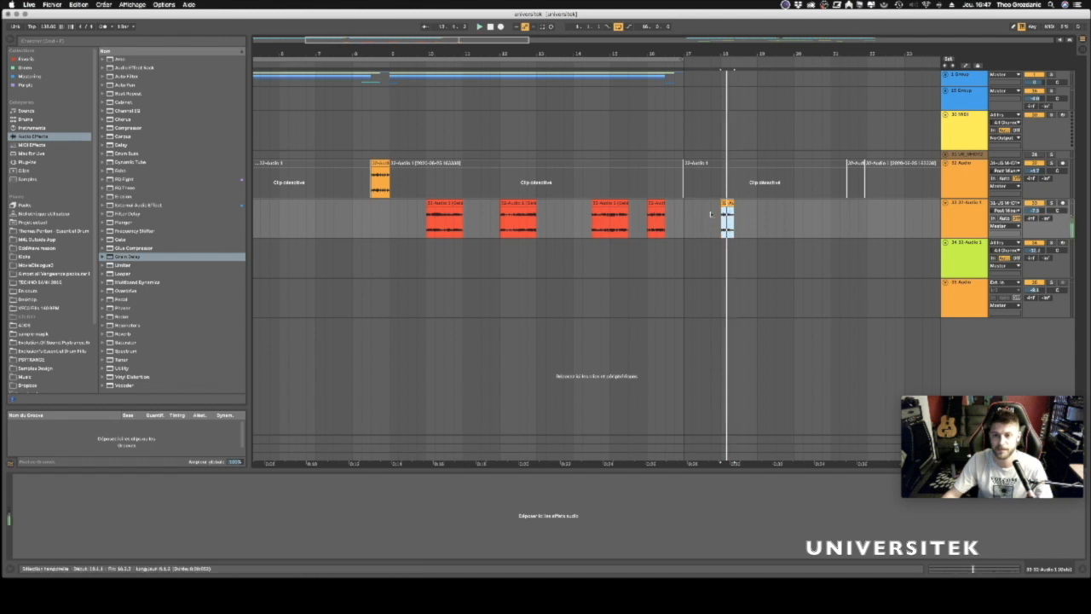
key(space)
key(space)
key(space)
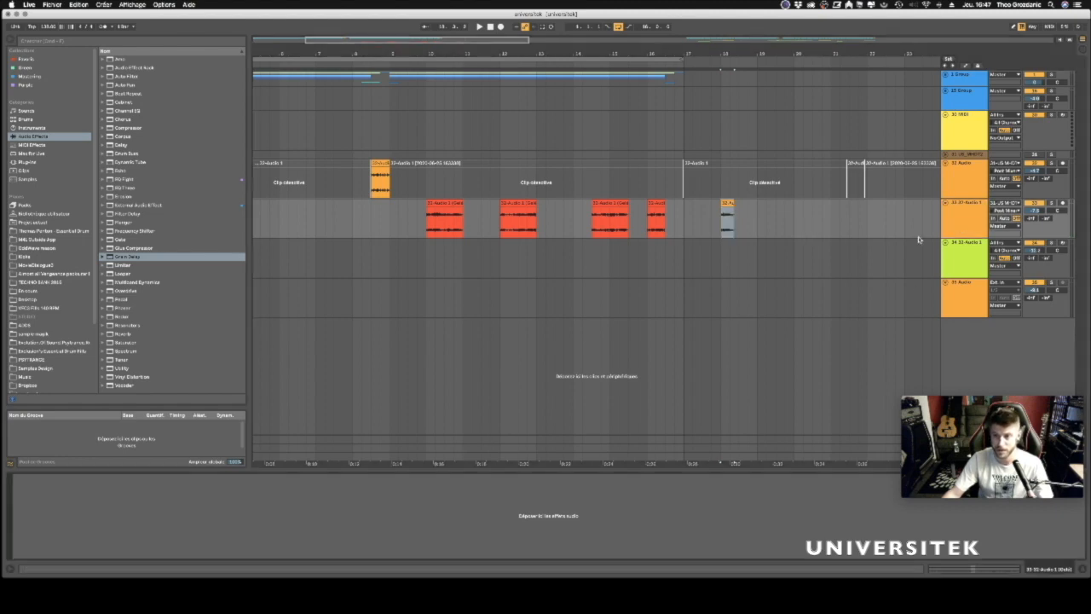
Open the bar 18 fragment in an enlarged sample view and shift its content to an earlier part of the source audio.
double_click(720, 212)
drag(661, 333, 661, 213)
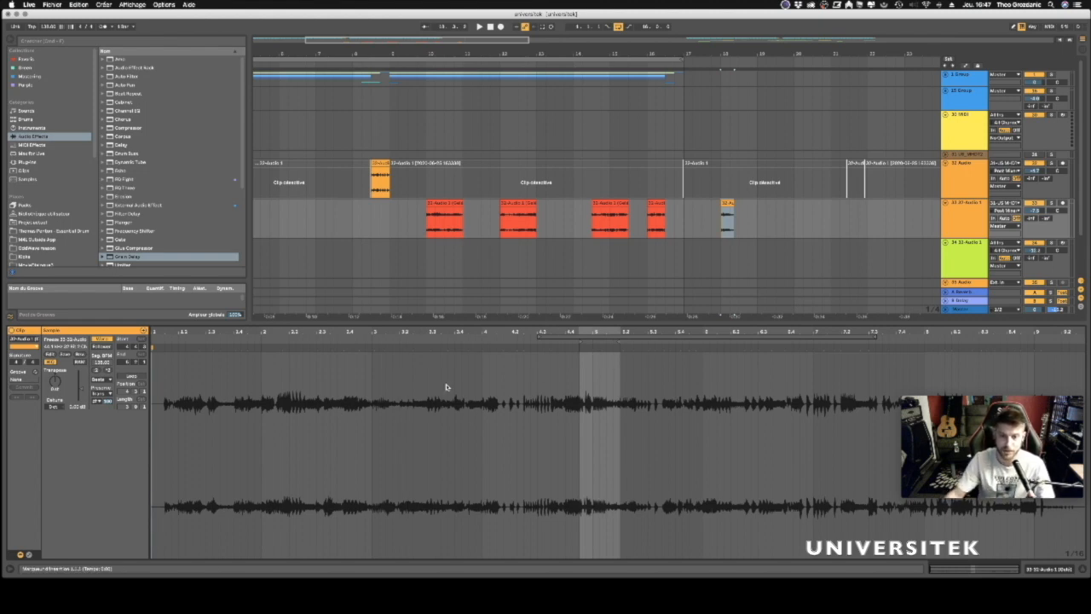
click(721, 206)
click(726, 221)
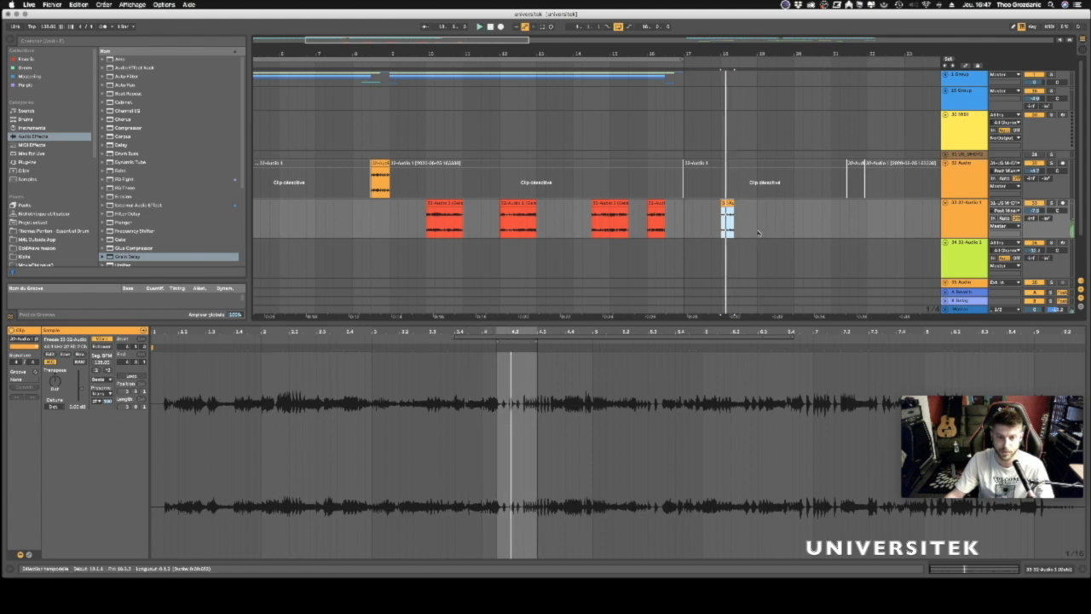
Move the first red clip from bar 10 to bar 9 and play the arrangement from just before it.
drag(641, 53, 452, 90)
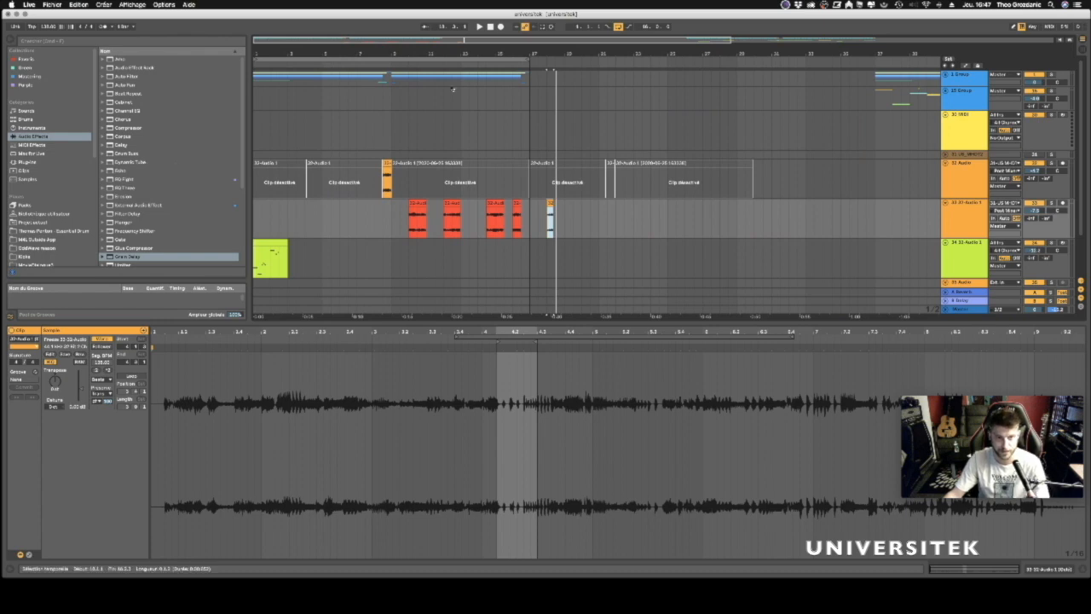
click(392, 129)
drag(414, 204, 396, 205)
click(384, 185)
key(space)
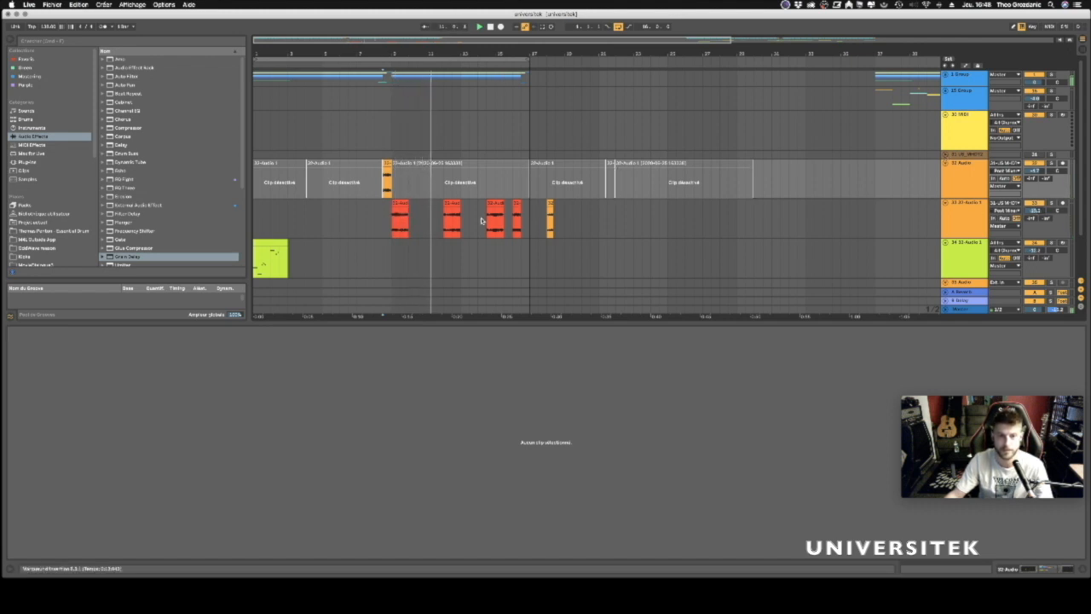
scroll(479, 205, down, 2)
scroll(479, 206, up, 2)
scroll(482, 202, down, 2)
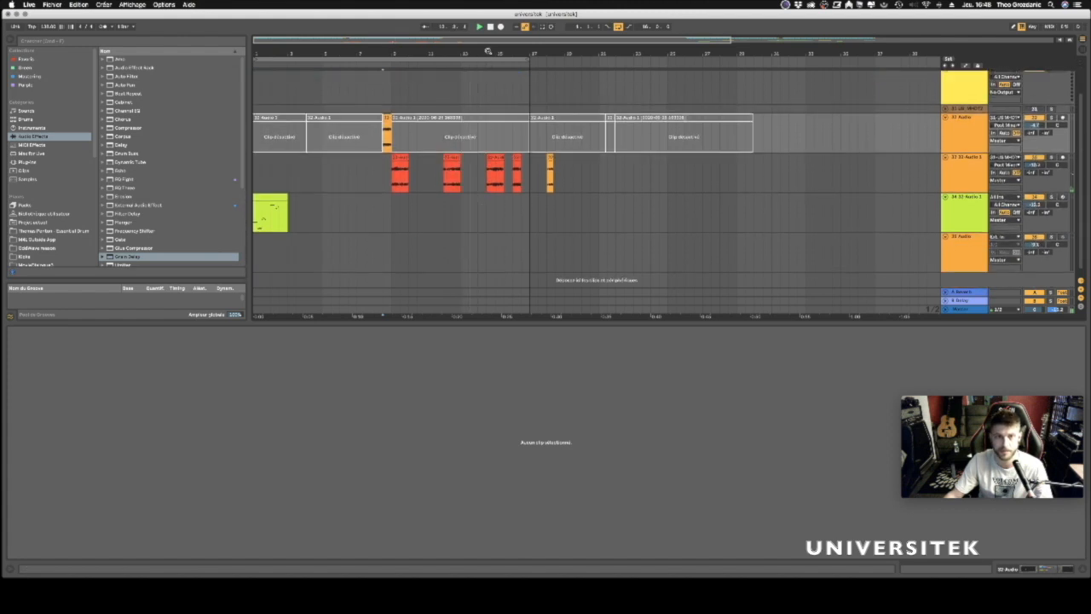
mouse_move(488, 50)
mouse_down()
mouse_move(488, 81)
mouse_move(472, 54)
mouse_up()
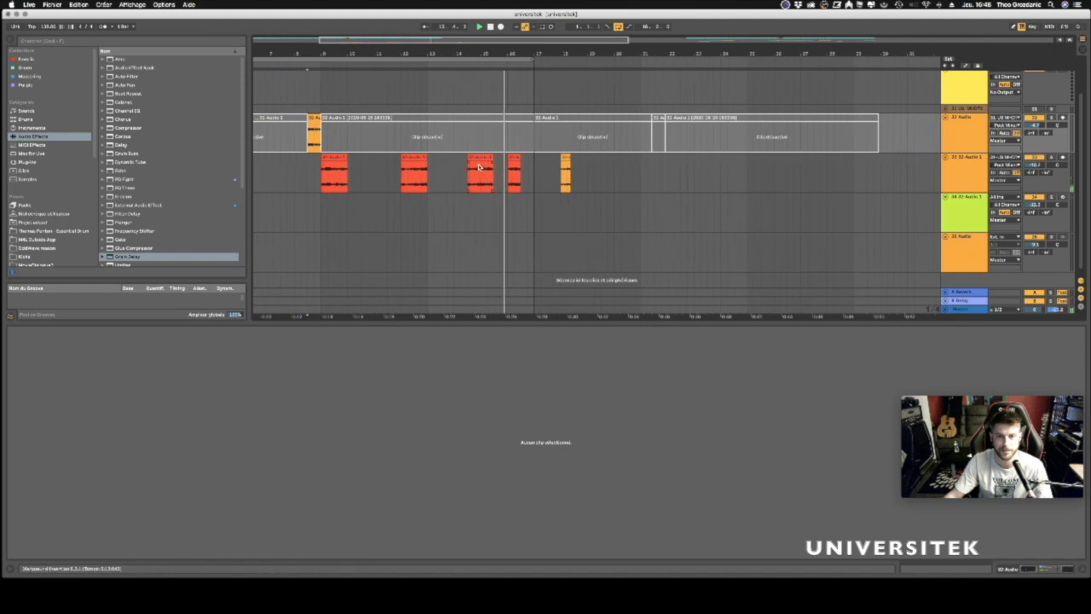
Shift the half-bar red clip to the second half of bar 16, ending at bar 17.
click(475, 159)
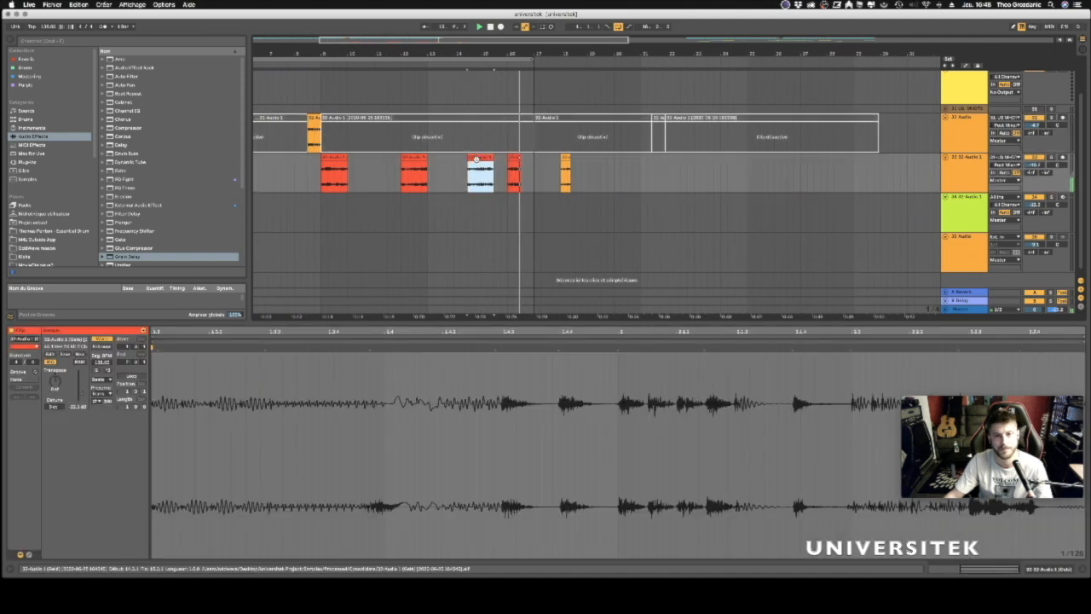
click(526, 159)
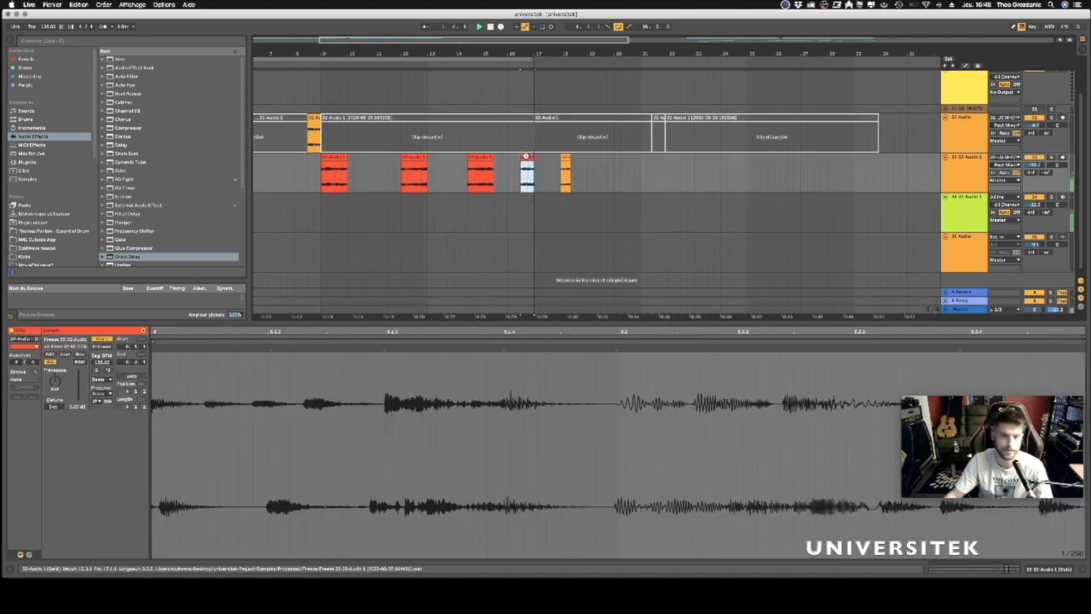
drag(507, 51, 590, 42)
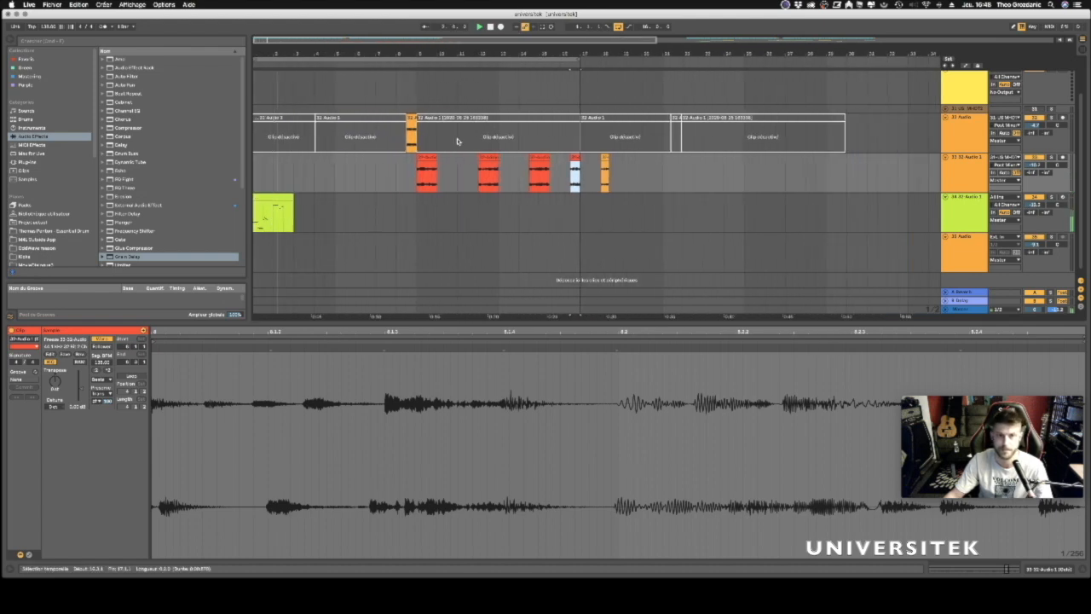
Move the red clip from bar 12 to bar 4 and play the arrangement from the beginning.
click(490, 168)
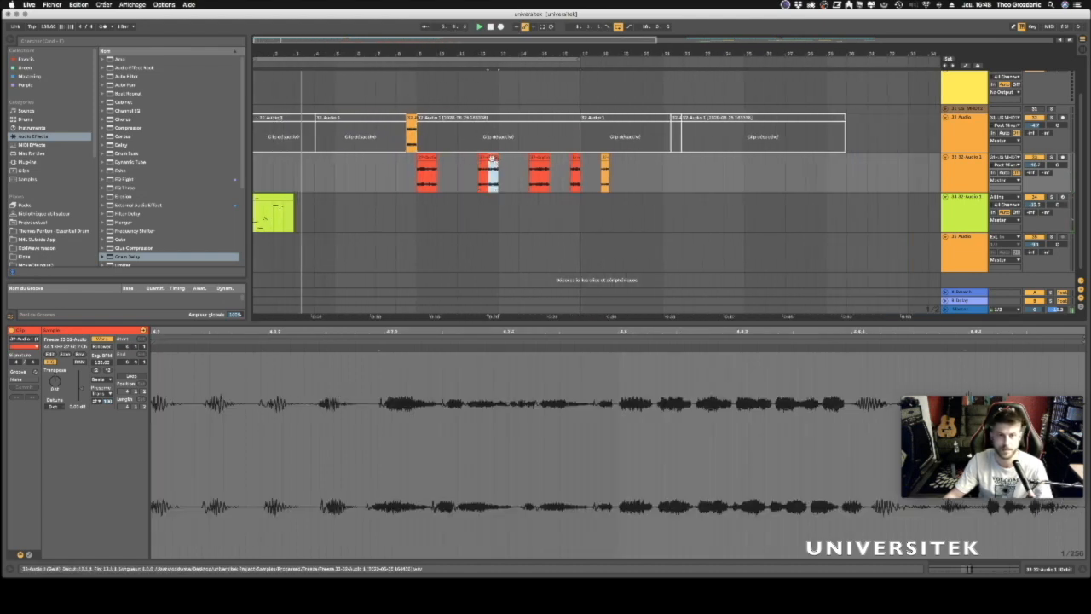
drag(492, 159, 329, 196)
key(space)
key(space)
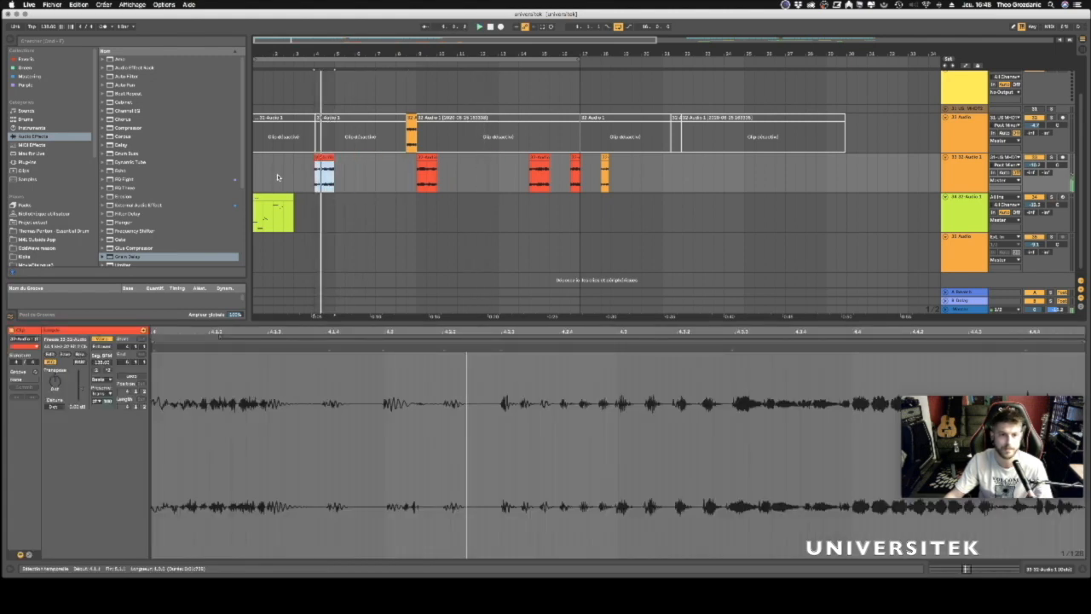
click(255, 171)
key(space)
key(space)
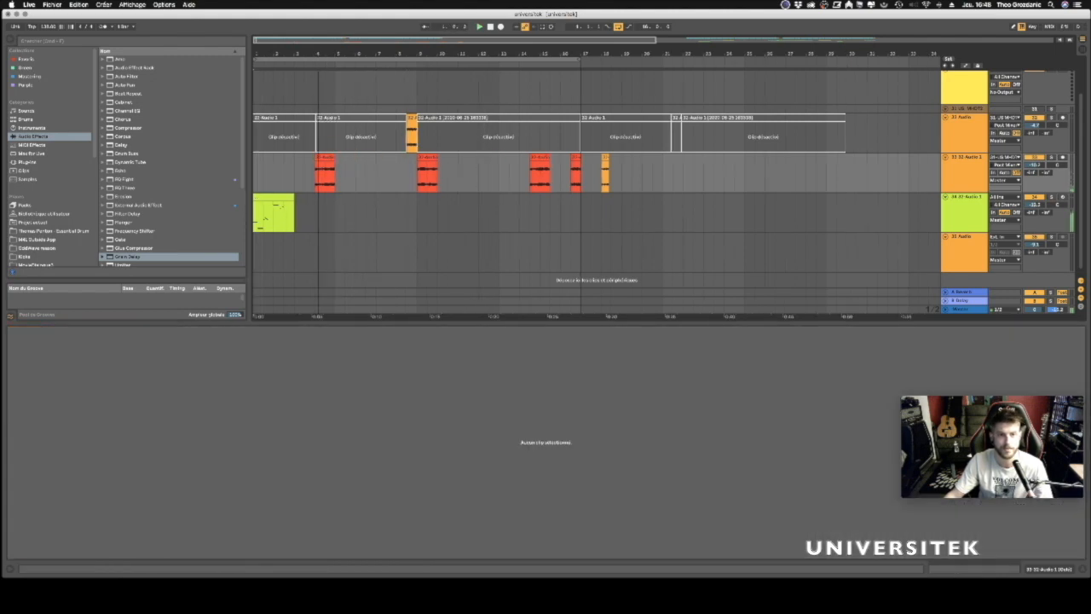
Move the red clip from bar 4 to bar 3 and raise its track's volume, replaying the opening bars to check.
drag(317, 54, 316, 67)
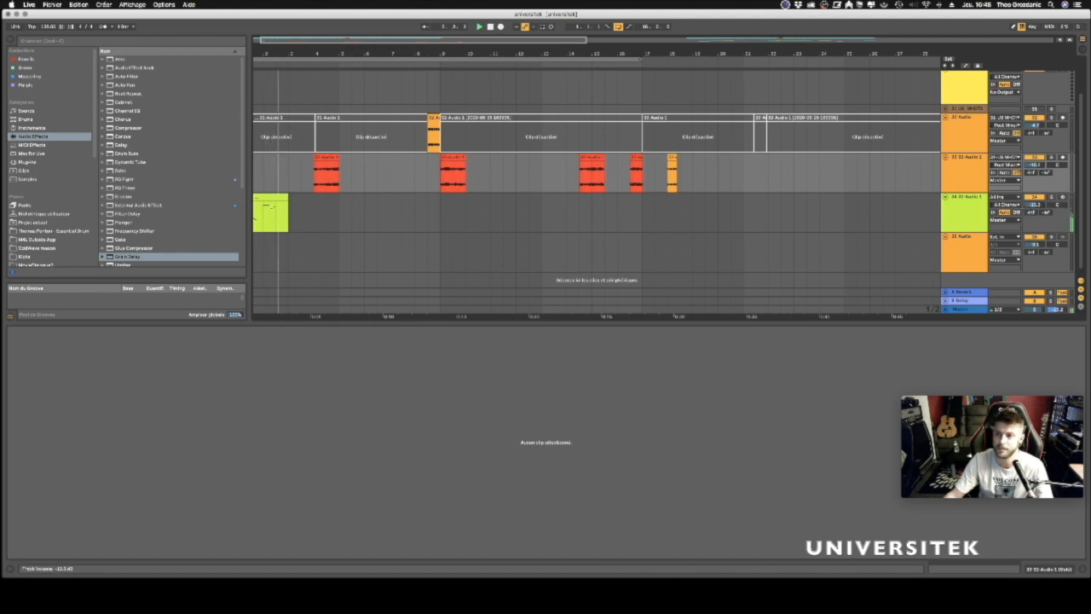
drag(330, 162, 305, 156)
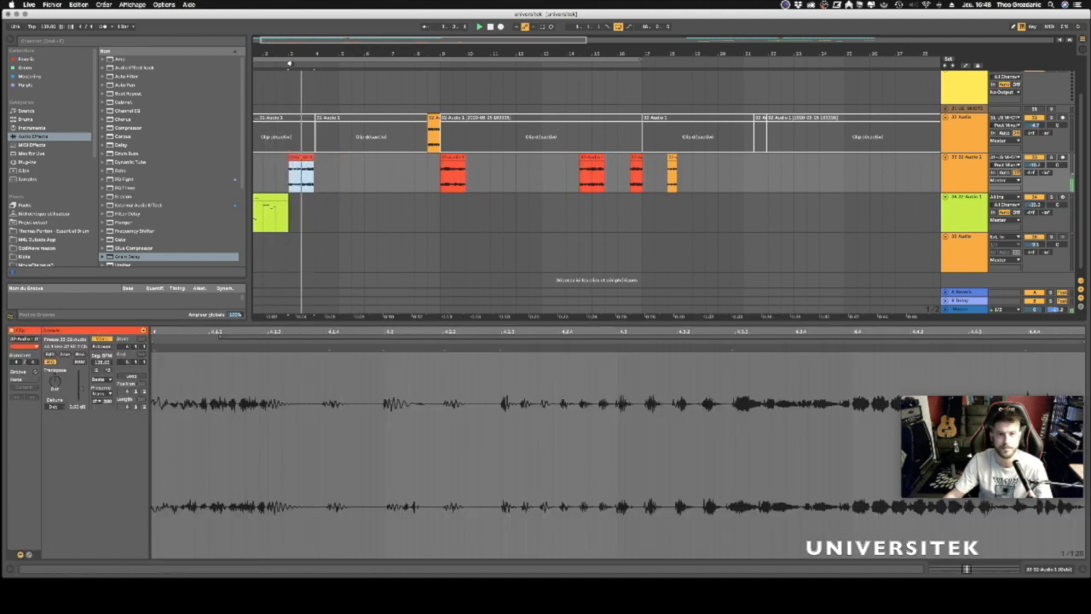
drag(1033, 164, 1033, 156)
key(space)
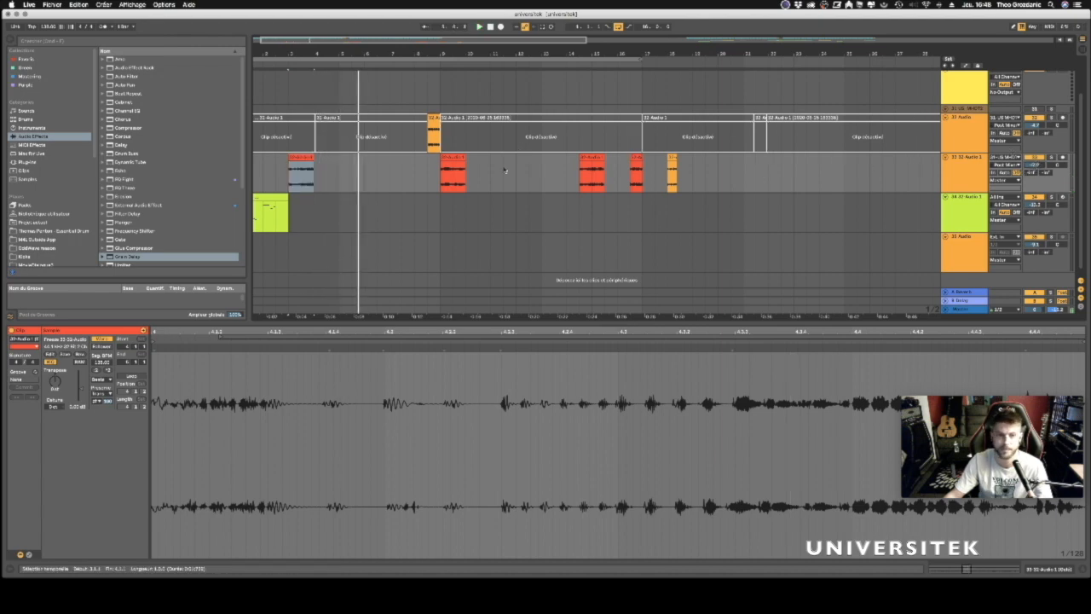
click(259, 175)
key(space)
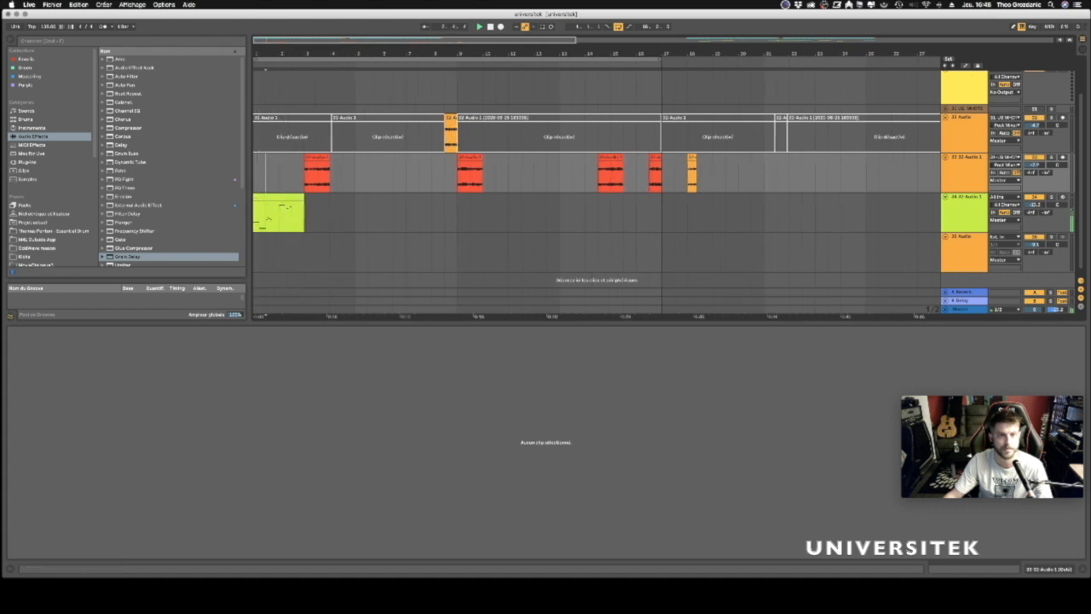
drag(287, 55, 288, 51)
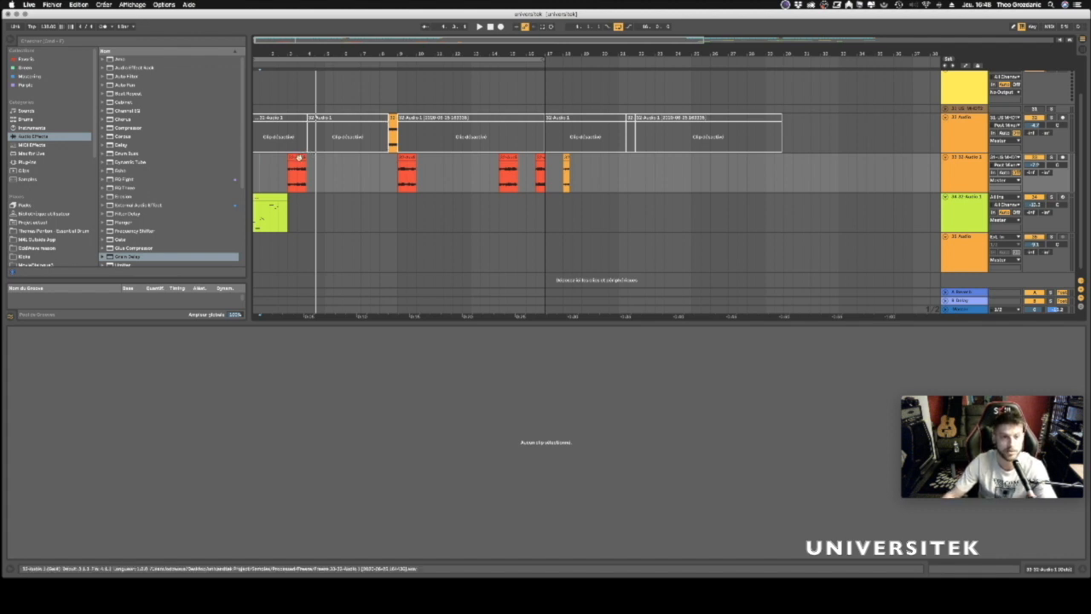
Move the first red clip from bar 3 to bar 5 and shift the clip at bar 9 half a bar earlier, starting at 8.3.
drag(307, 155, 337, 150)
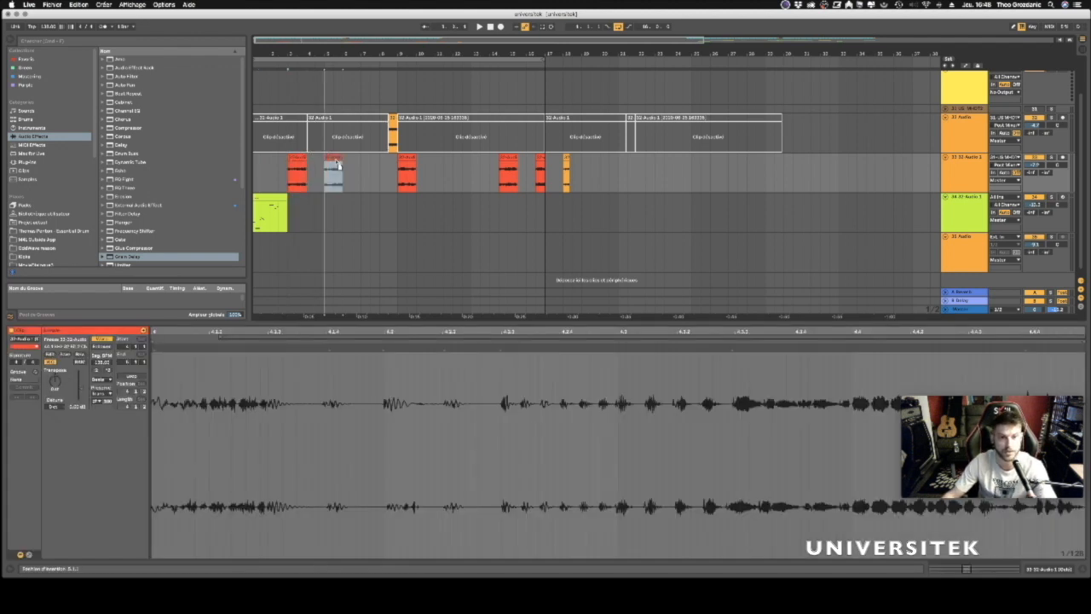
click(405, 166)
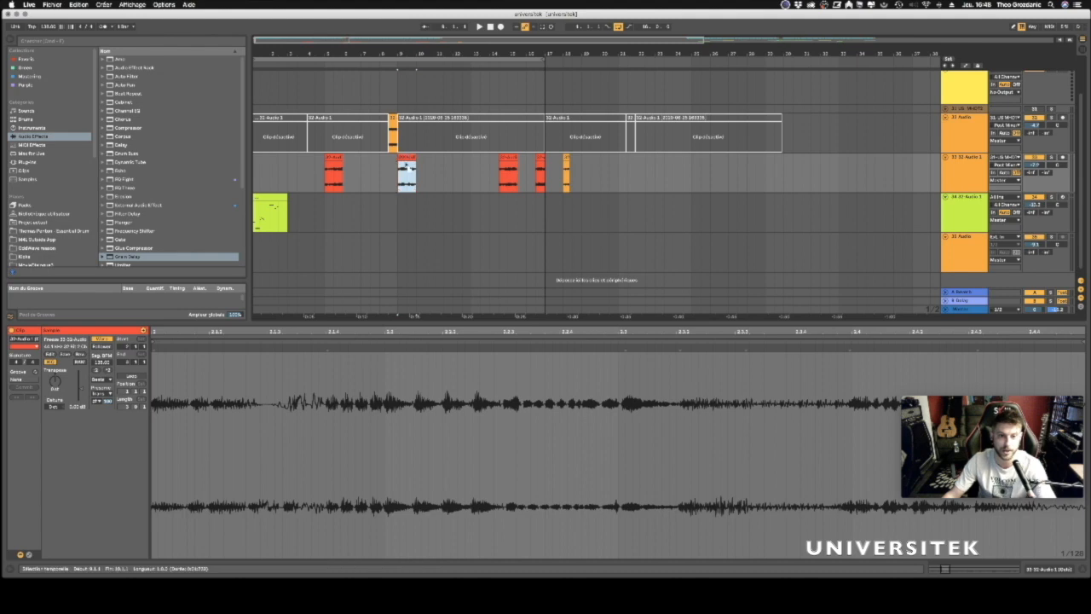
drag(411, 169, 402, 166)
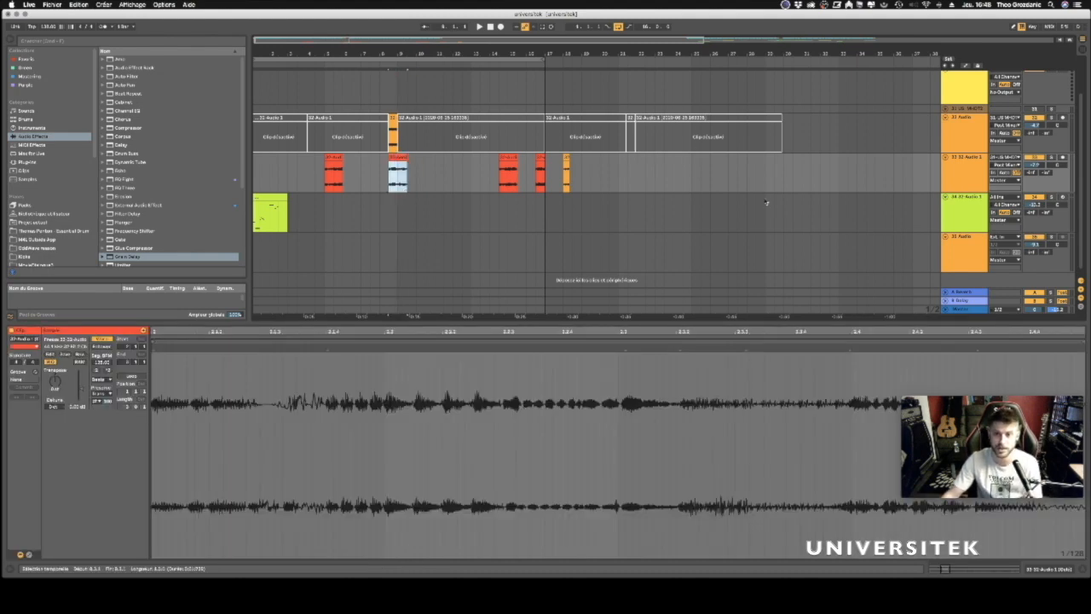
Paste the long flattened glitch clip at bar 30 on the fills track and shift it to start at bar 29.
click(785, 175)
key(super+v)
drag(803, 158, 1065, 128)
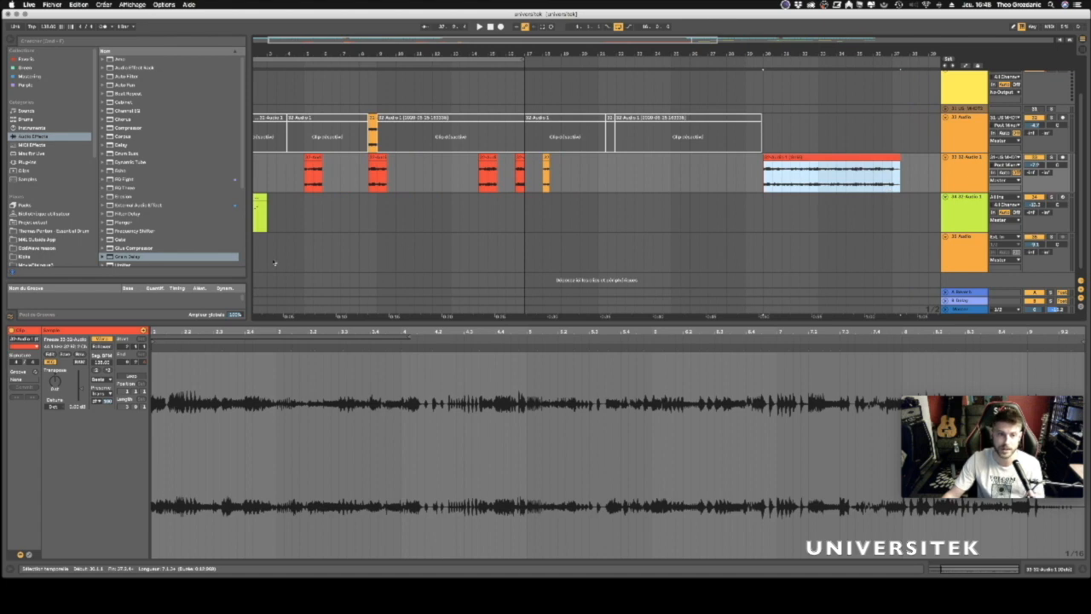
click(972, 209)
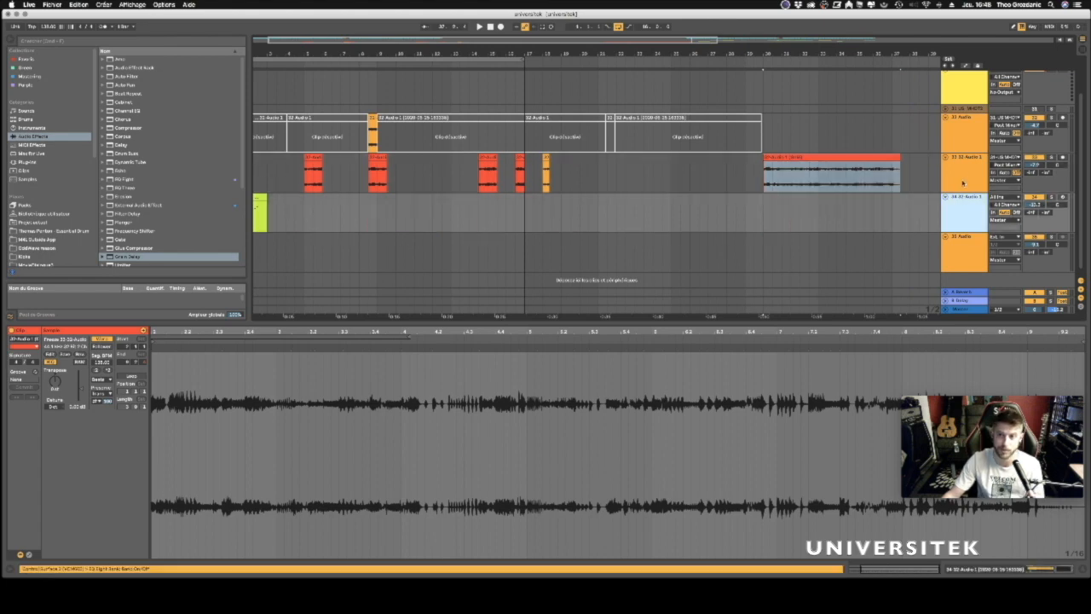
click(969, 174)
drag(785, 53, 564, 56)
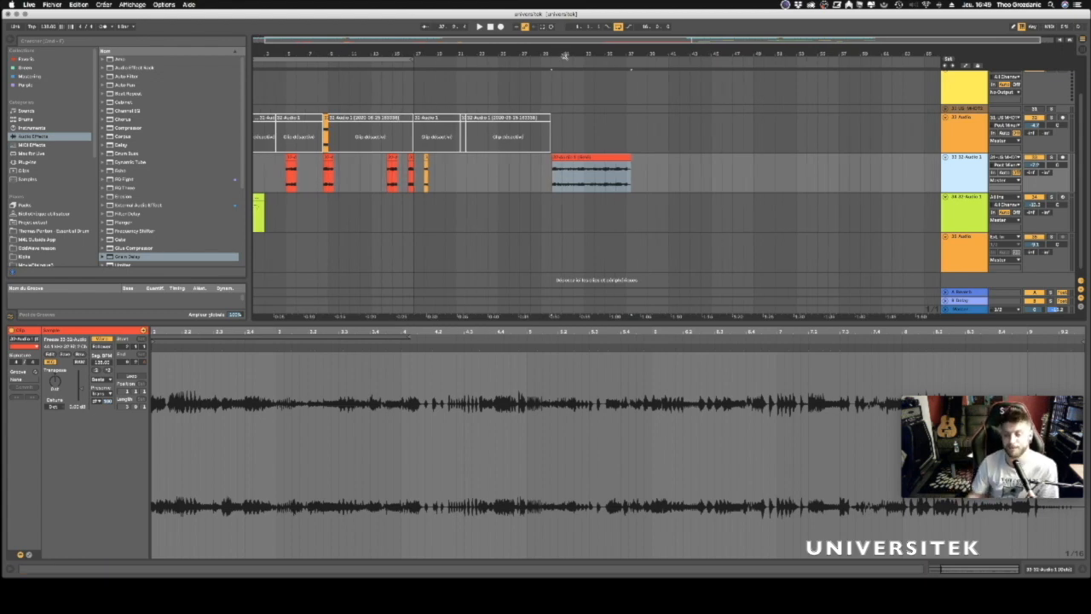
mouse_move(595, 166)
mouse_down()
mouse_move(573, 166)
mouse_move(587, 165)
mouse_up()
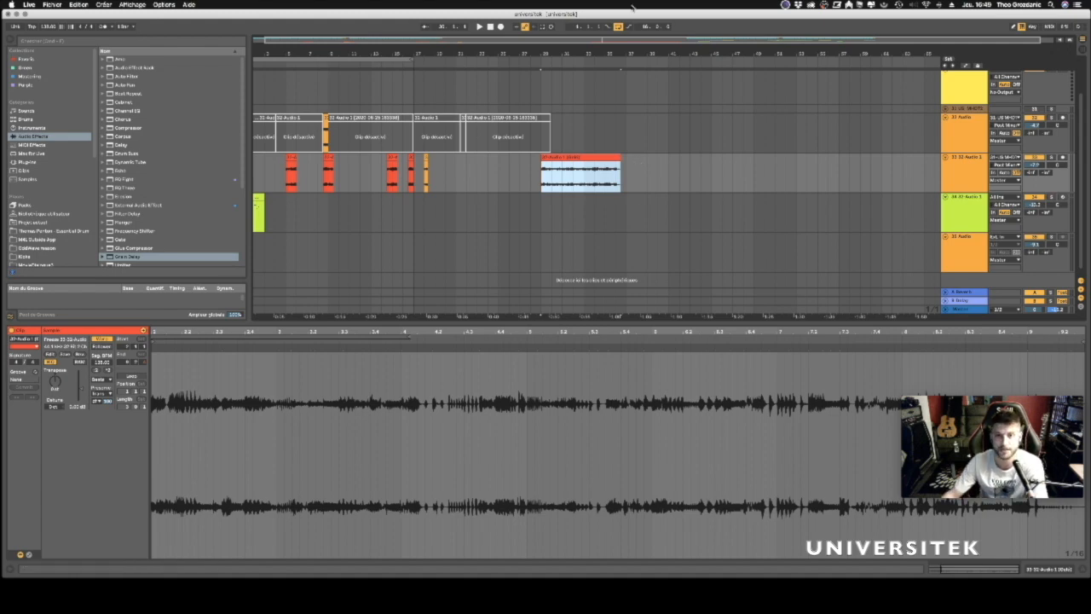
Examine the spacing of the red fills along the arrangement and the neighbouring group tracks, placing the insertion marker at bar 4.
drag(628, 51, 559, 59)
drag(330, 53, 340, 57)
click(441, 198)
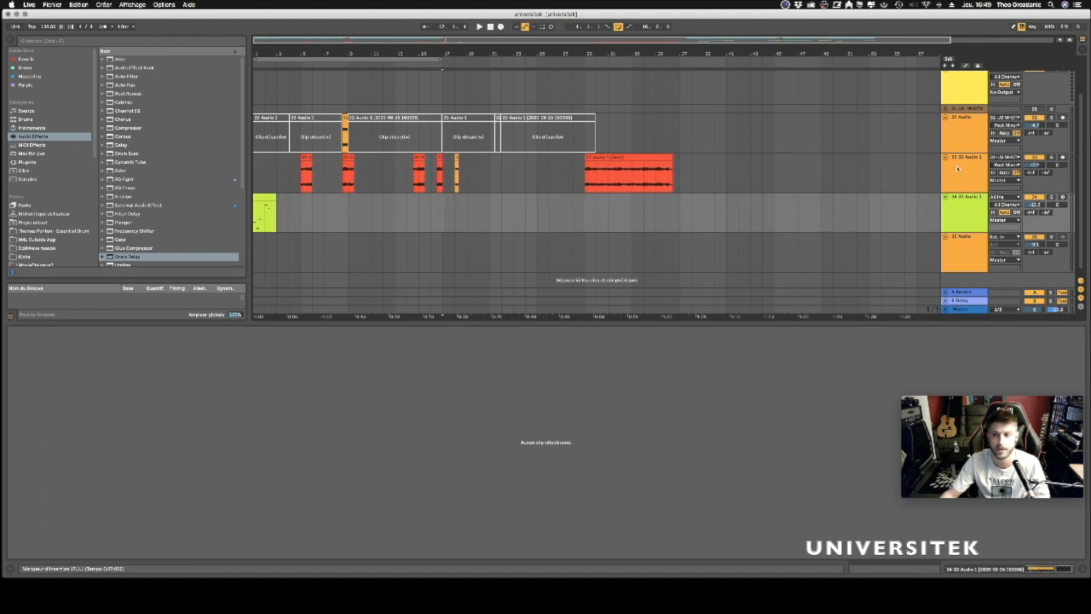
scroll(913, 185, down, 1)
scroll(927, 152, up, 3)
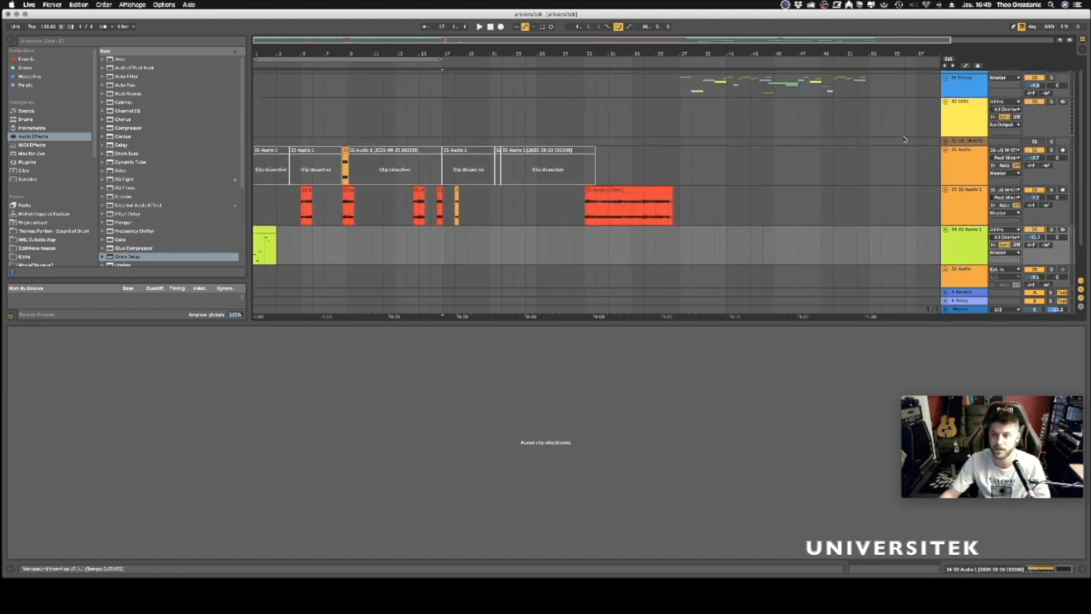
drag(753, 52, 689, 52)
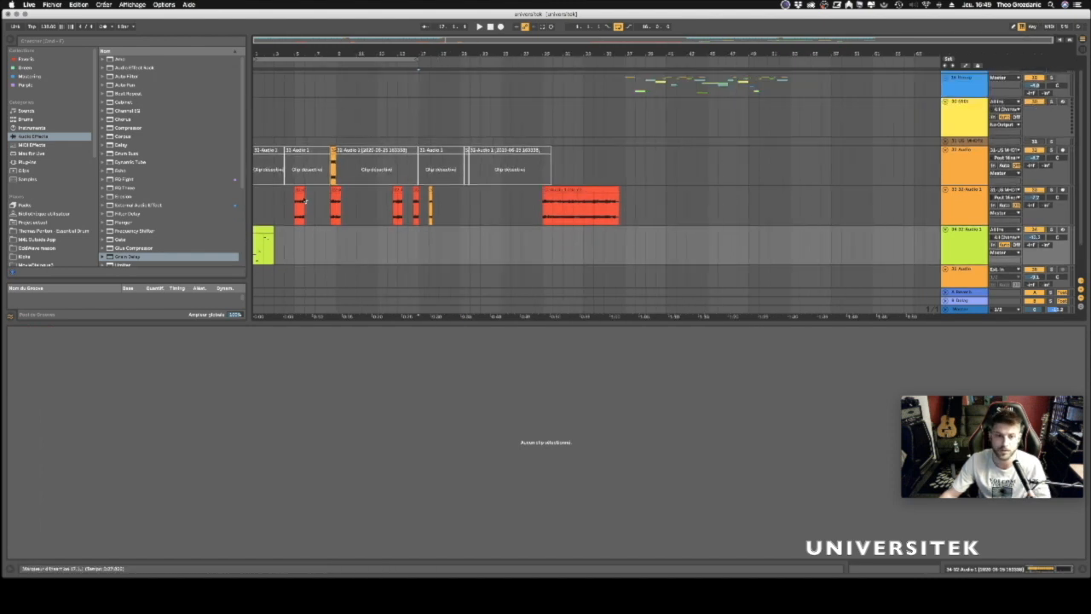
drag(279, 55, 282, 88)
click(294, 204)
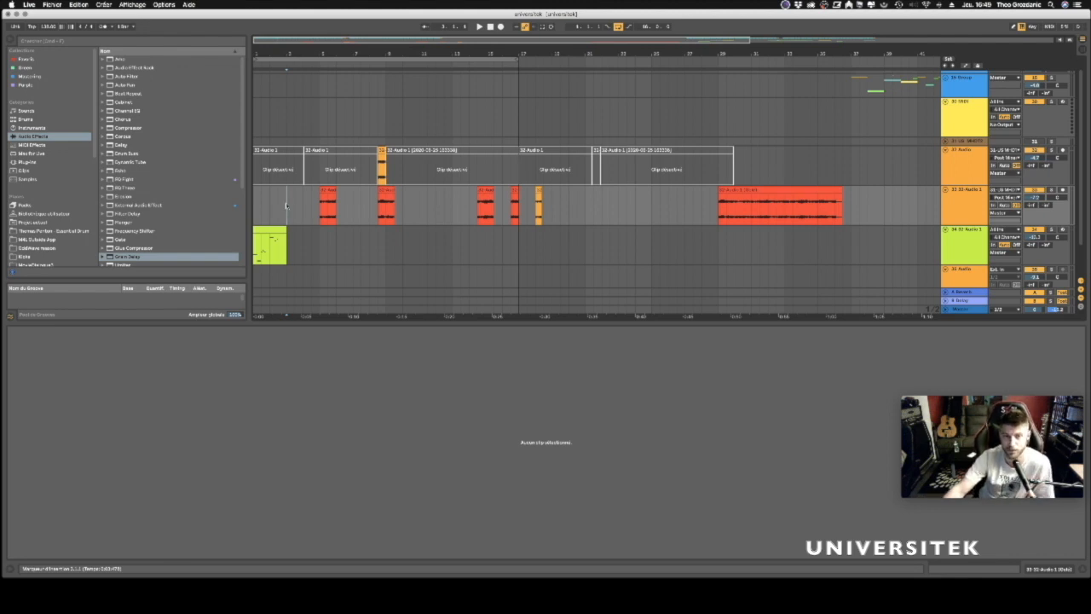
drag(273, 208, 318, 214)
click(304, 213)
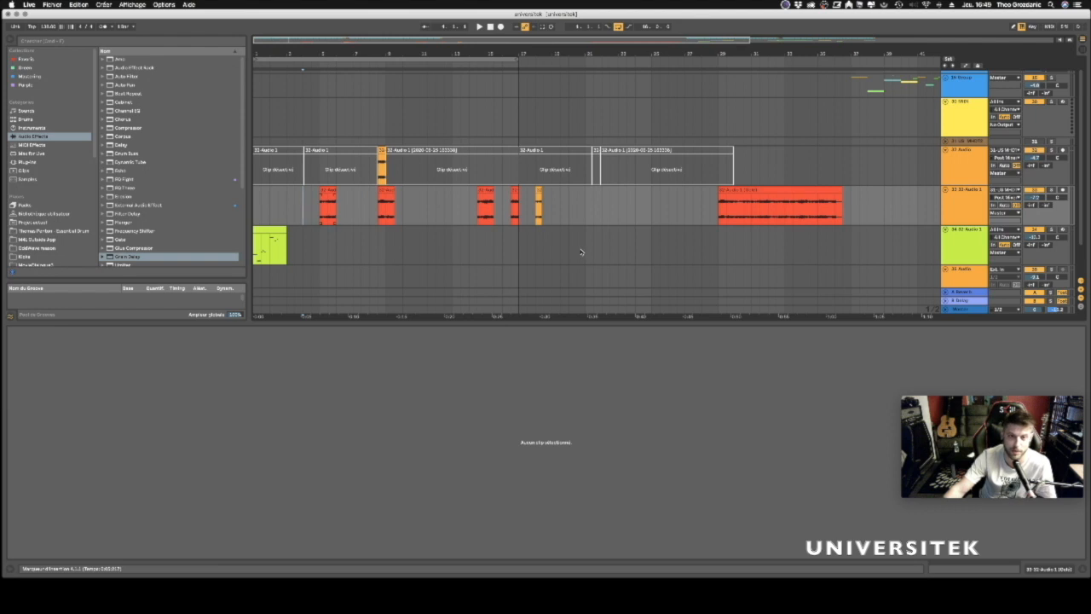
scroll(861, 196, down, 3)
scroll(861, 195, up, 4)
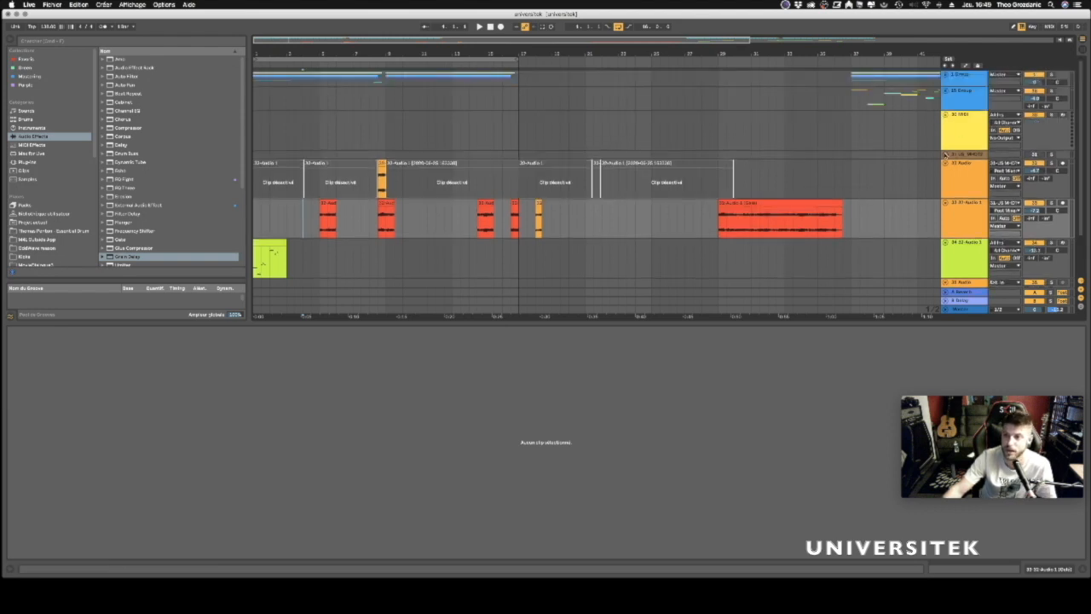
Unfold the 15 Group track and bring its sub-tracks into view in the arrangement.
click(945, 90)
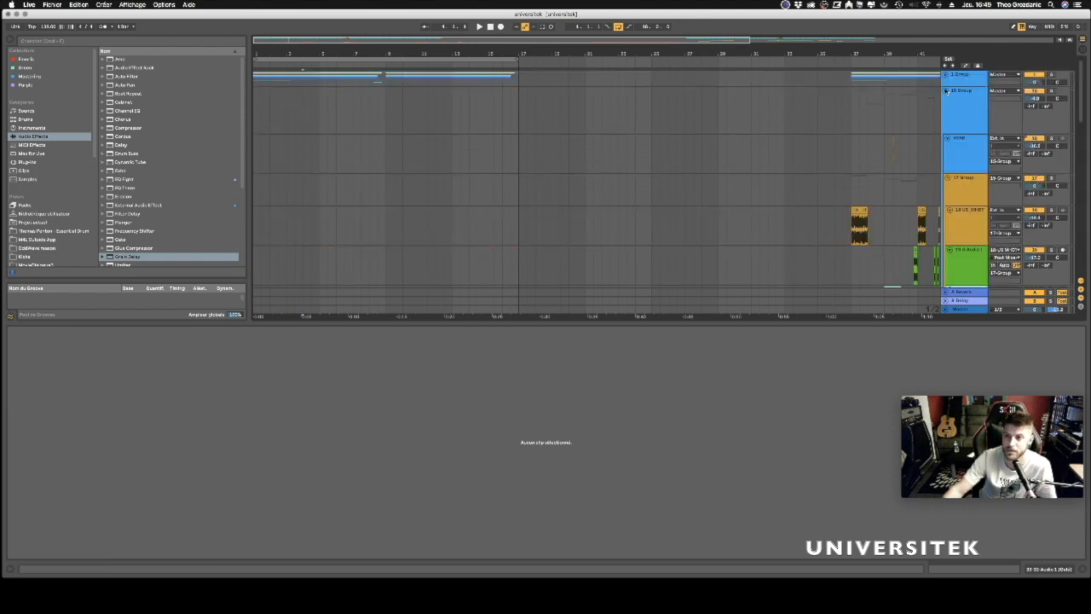
drag(895, 53, 652, 36)
scroll(808, 197, down, 10)
scroll(808, 198, down, 5)
scroll(802, 230, up, 4)
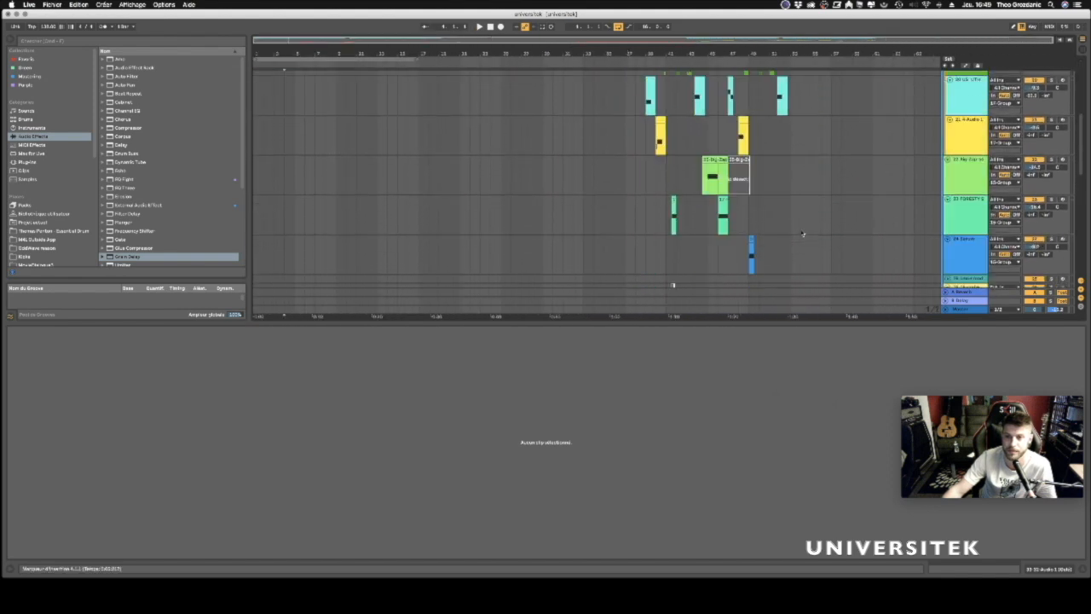
scroll(787, 221, up, 1)
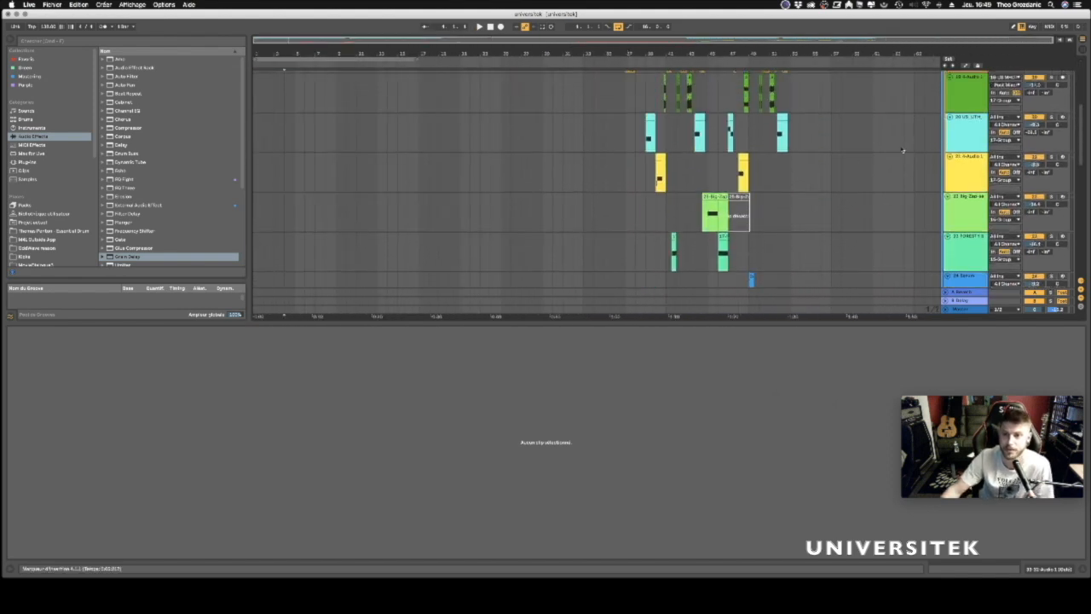
Enlarge the arrangement area and frame the 15 Group's clips from about bar 37 to bar 53.
click(1038, 124)
scroll(945, 141, down, 1)
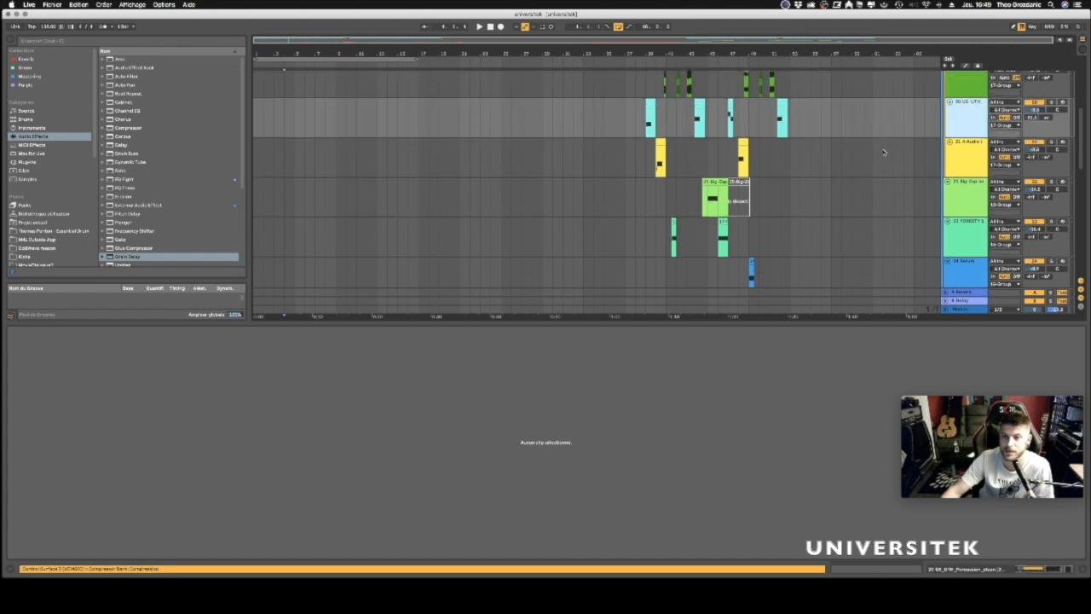
scroll(886, 173, up, 3)
drag(679, 53, 514, 294)
scroll(515, 290, up, 1)
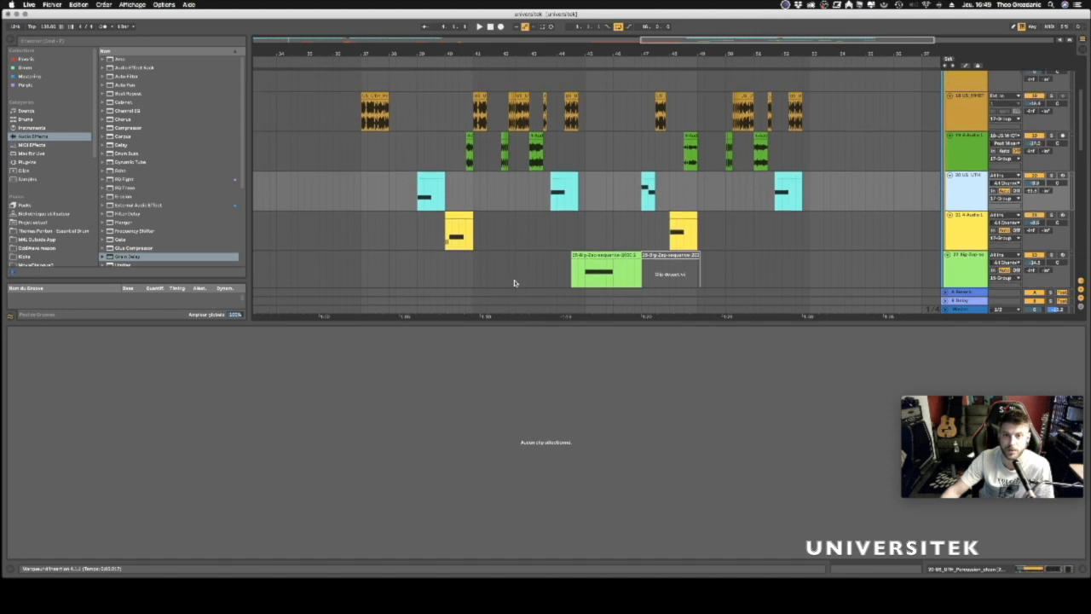
drag(493, 322, 491, 379)
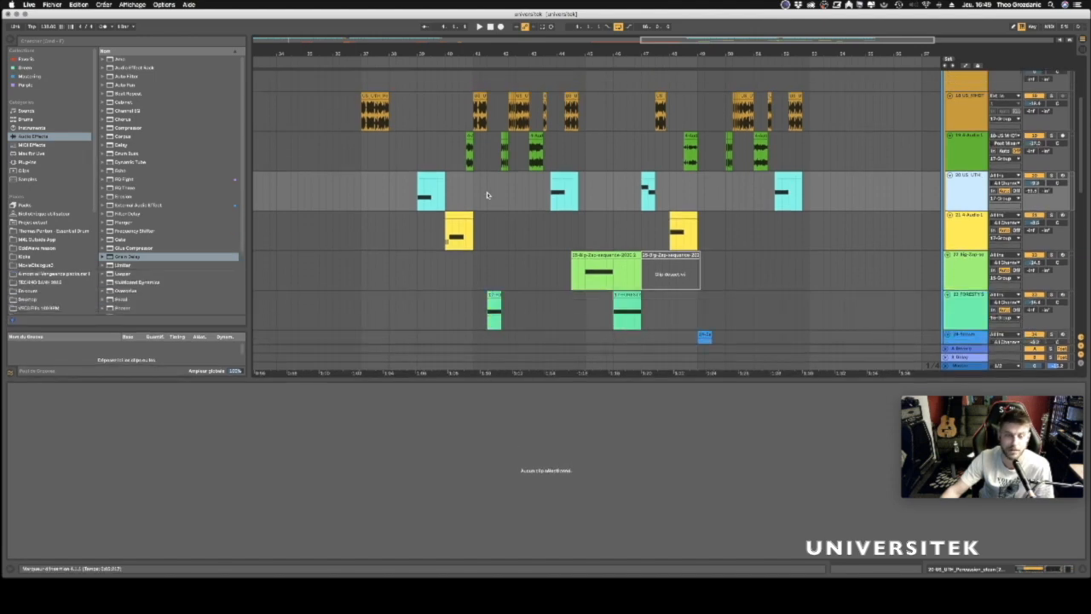
scroll(423, 153, up, 1)
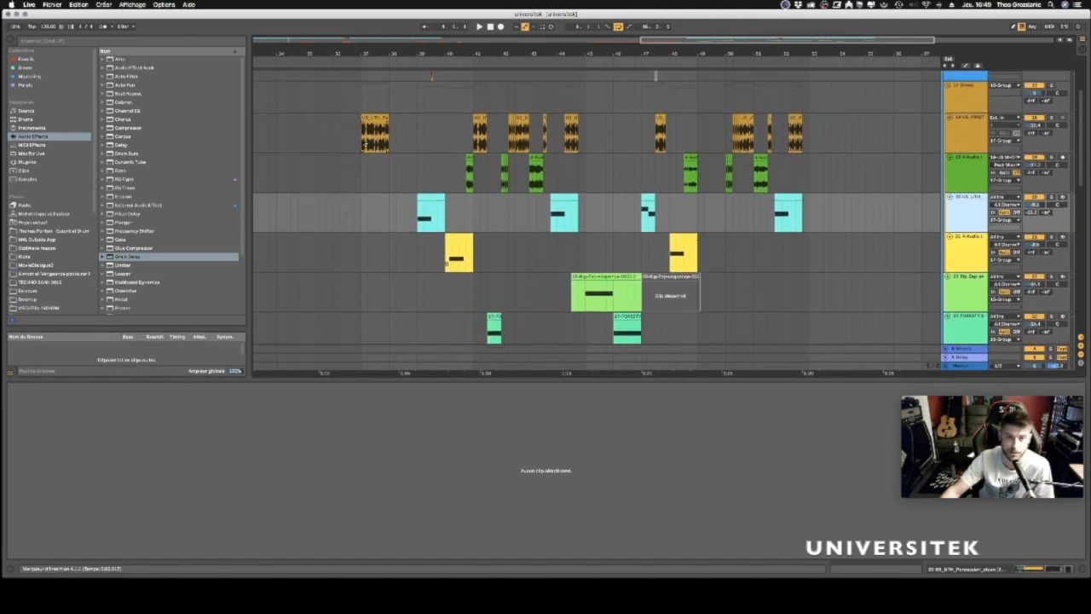
Solo the 15 Group and play the arrangement from bar 37, following the clips across its sub-tracks.
click(372, 140)
key(space)
scroll(1050, 95, up, 1)
scroll(1050, 95, up, 2)
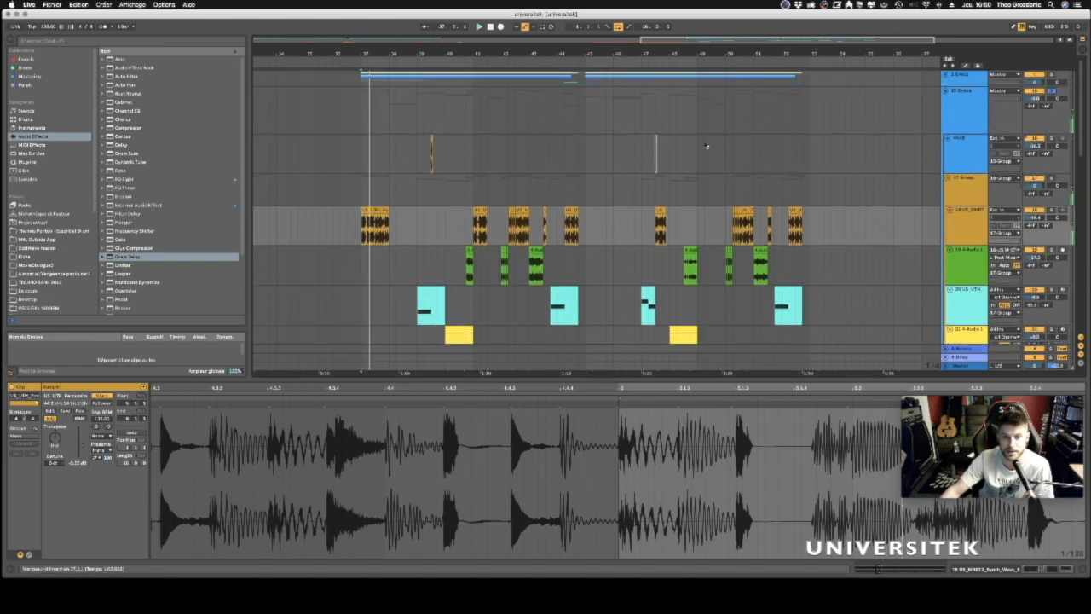
scroll(723, 165, down, 4)
scroll(723, 165, down, 2)
scroll(723, 166, up, 4)
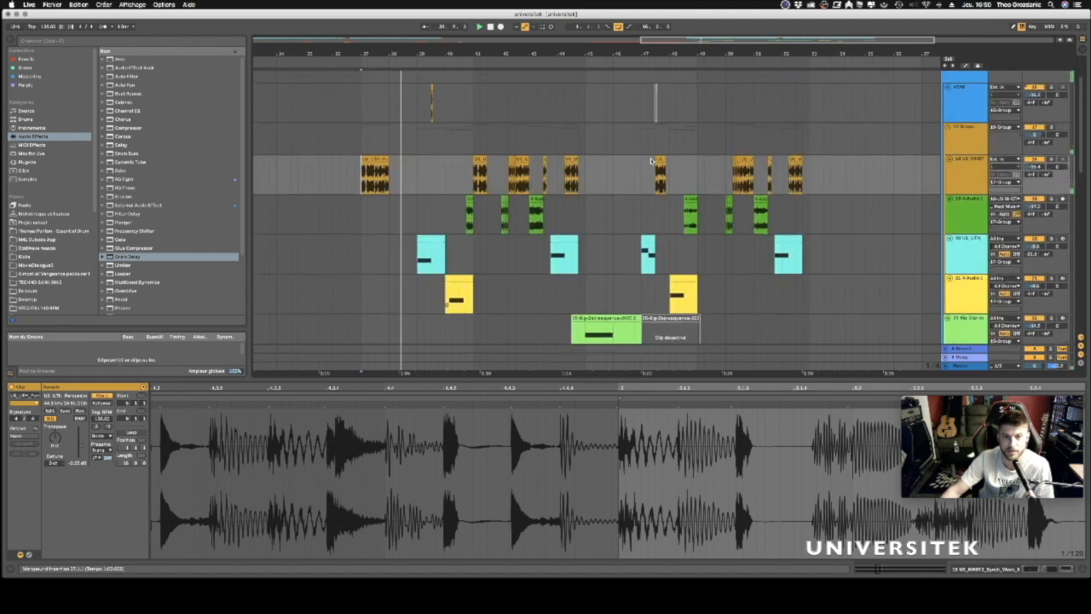
scroll(602, 129, down, 7)
scroll(602, 130, up, 3)
scroll(601, 131, up, 3)
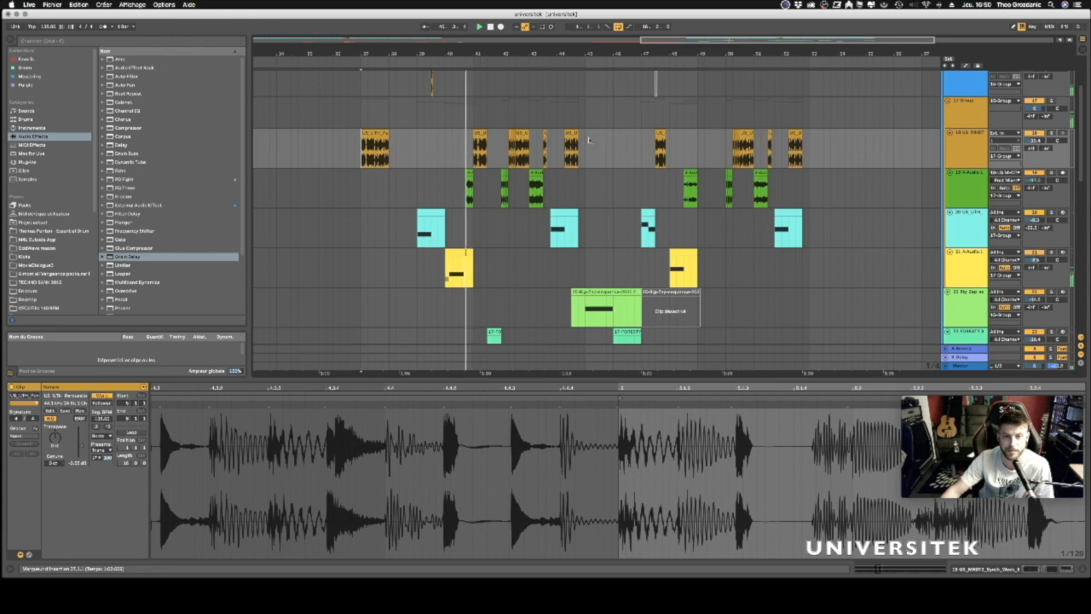
scroll(657, 138, down, 2)
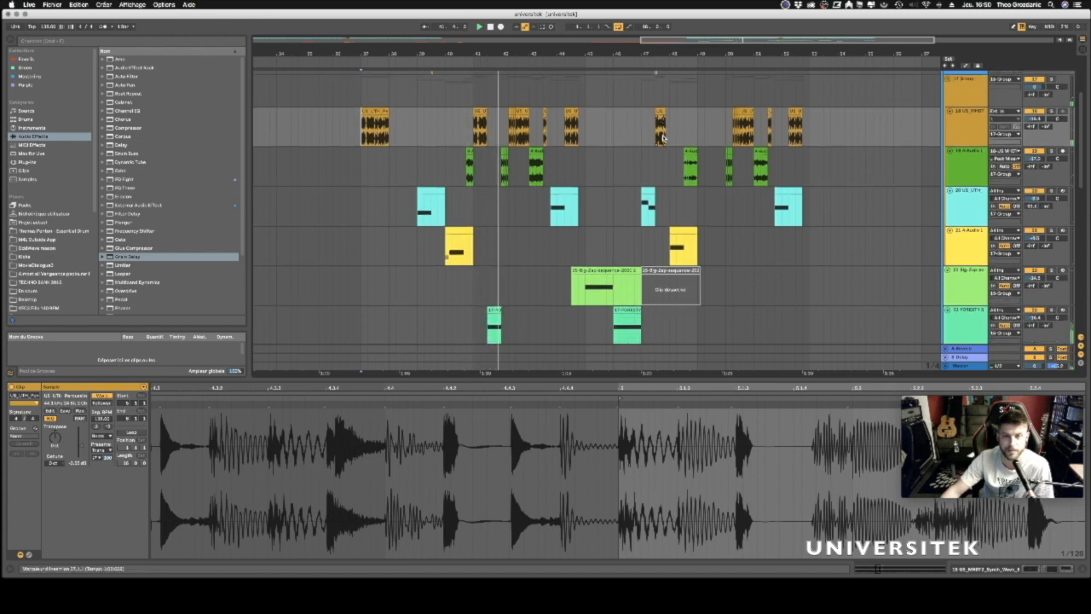
Stop playback and examine the short audio clip at bar 42 on track 19 up close.
mouse_move(507, 51)
mouse_down()
mouse_move(496, 166)
mouse_move(477, 195)
mouse_move(478, 163)
mouse_move(509, 166)
mouse_up()
key(space)
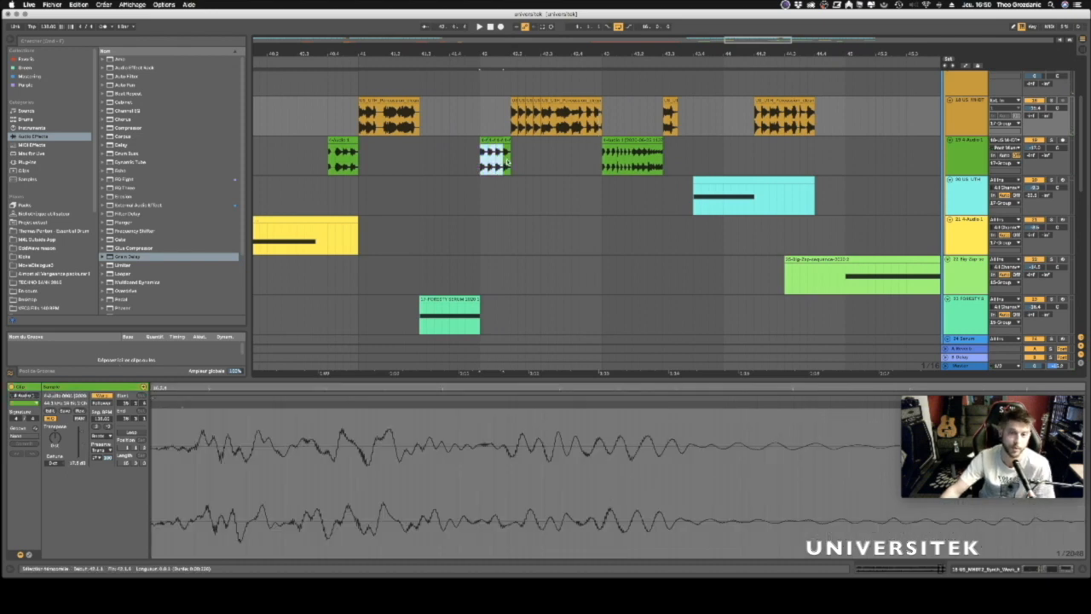
click(506, 166)
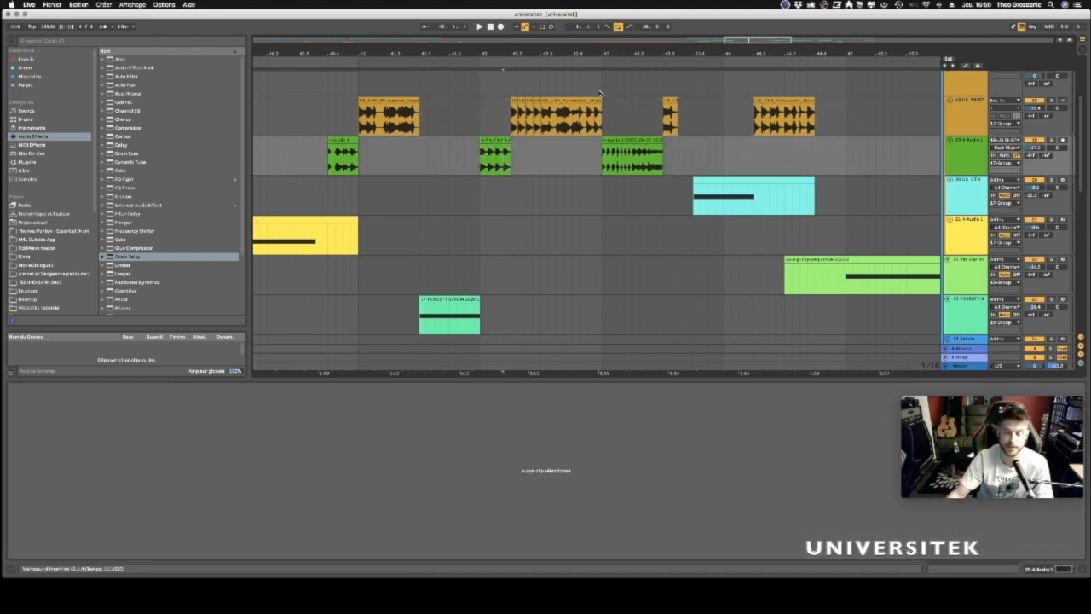
click(601, 53)
drag(558, 52, 557, 34)
click(511, 157)
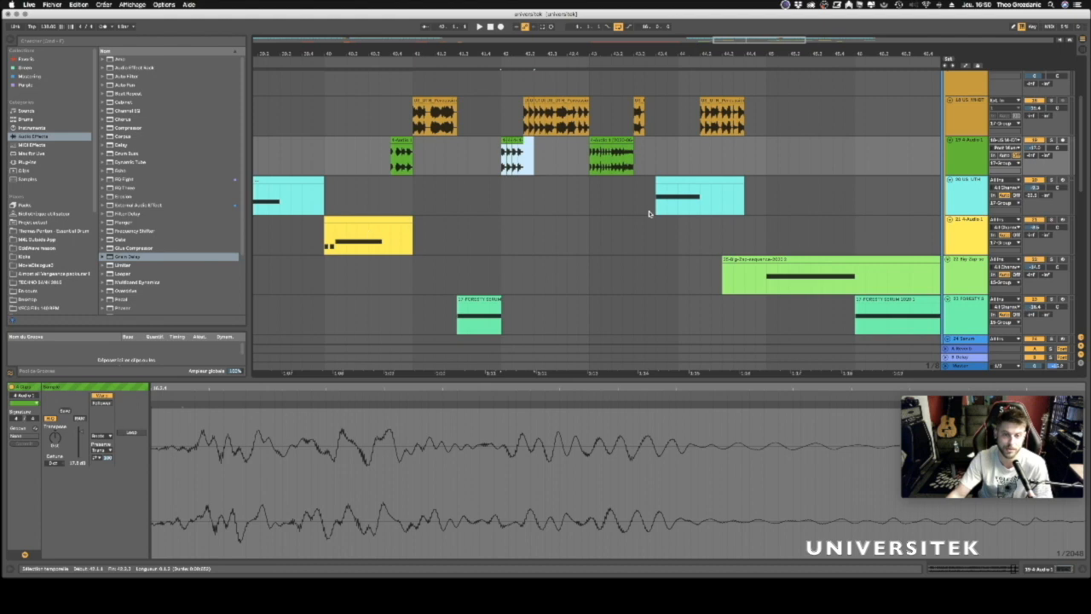
scroll(648, 213, up, 4)
drag(547, 48, 592, 48)
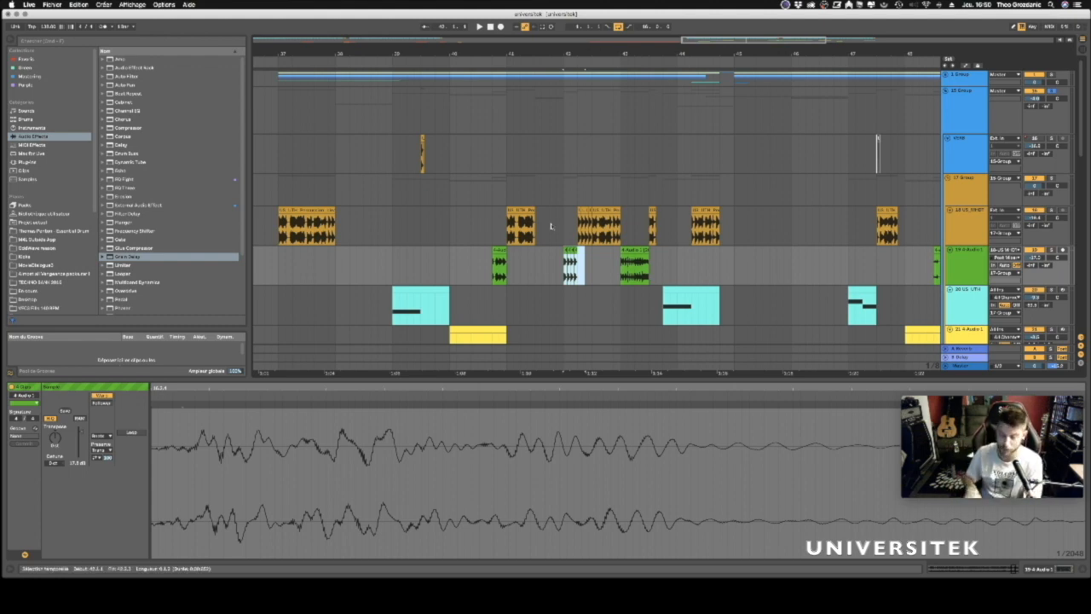
Inspect the device chains of the VERB track and of audio tracks 18 and 19.
click(414, 151)
click(959, 147)
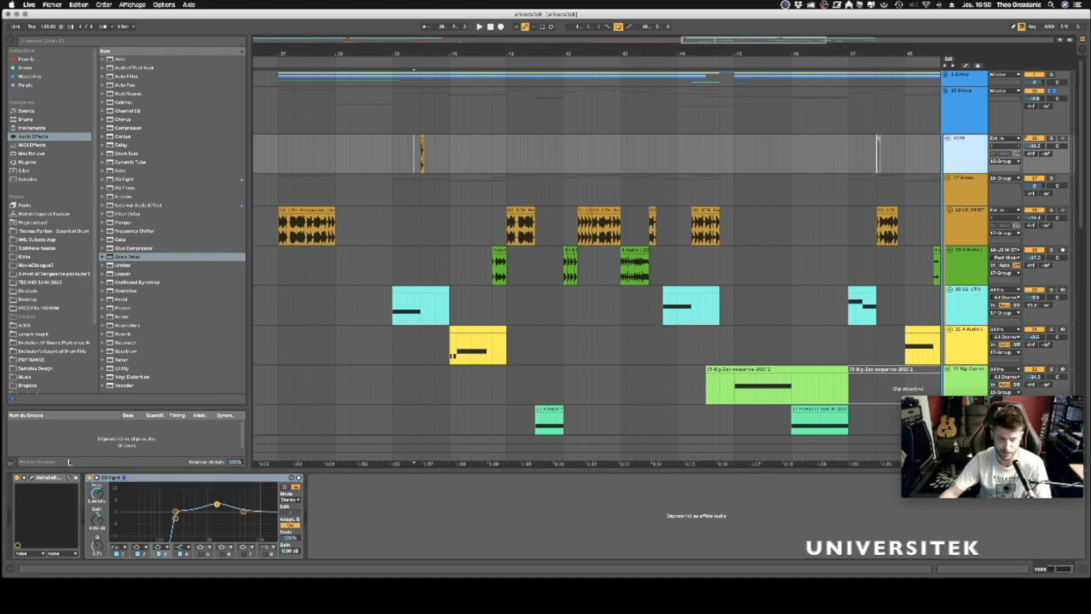
double_click(31, 478)
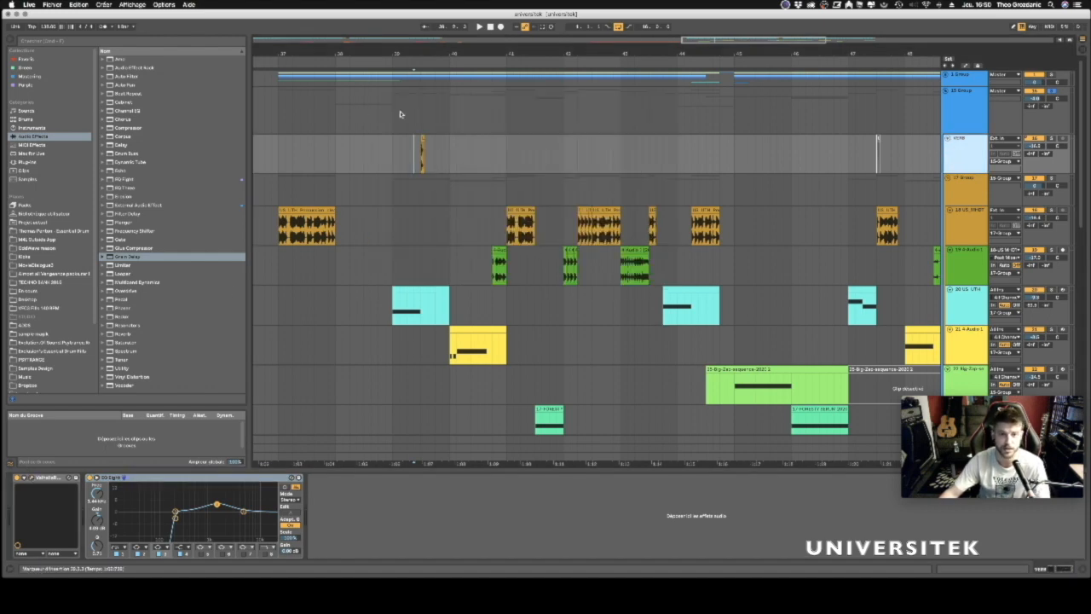
click(585, 243)
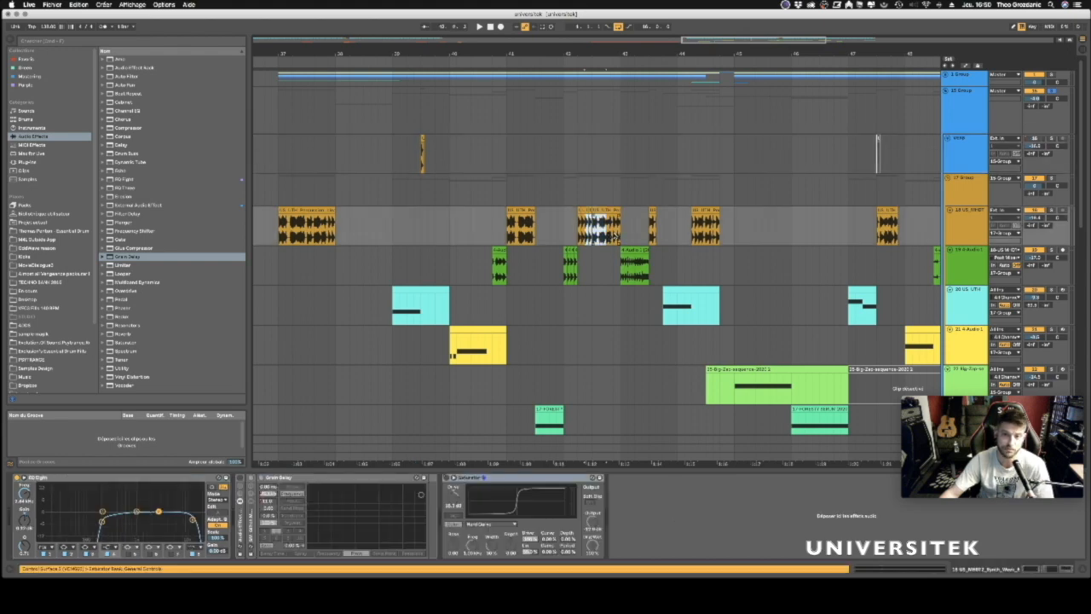
click(632, 262)
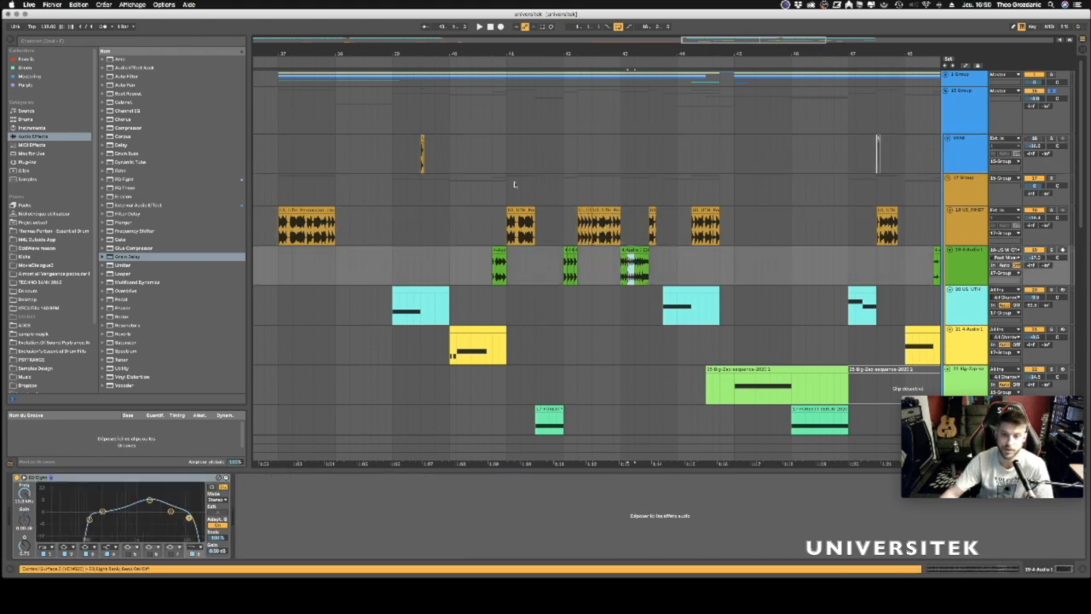
Play the arrangement around the VERB clip after bar 39, then solo the VERB track and replay it from bar 39.
click(420, 144)
key(space)
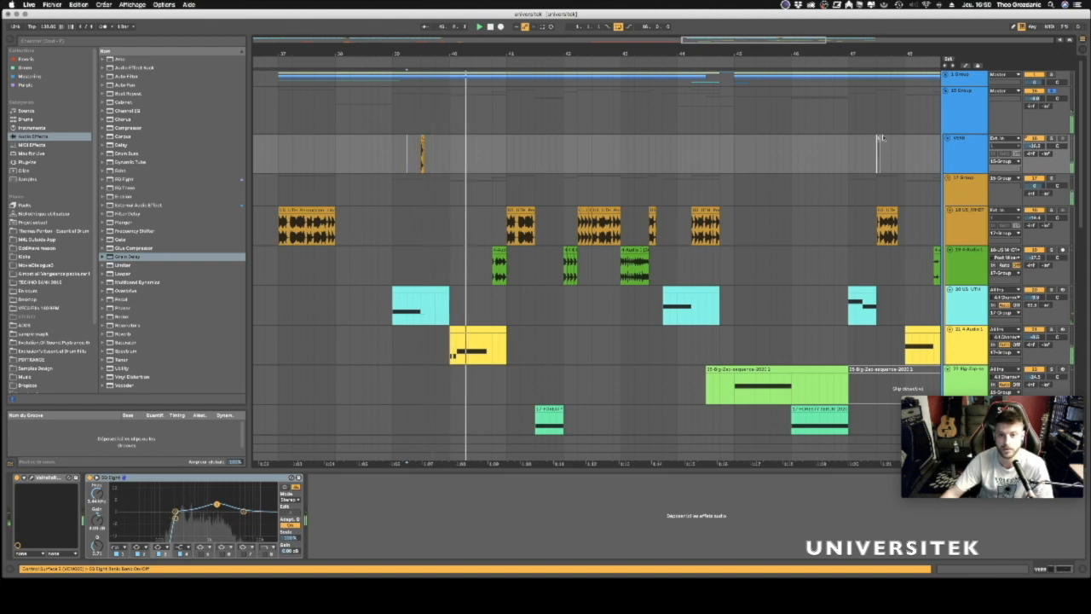
key(space)
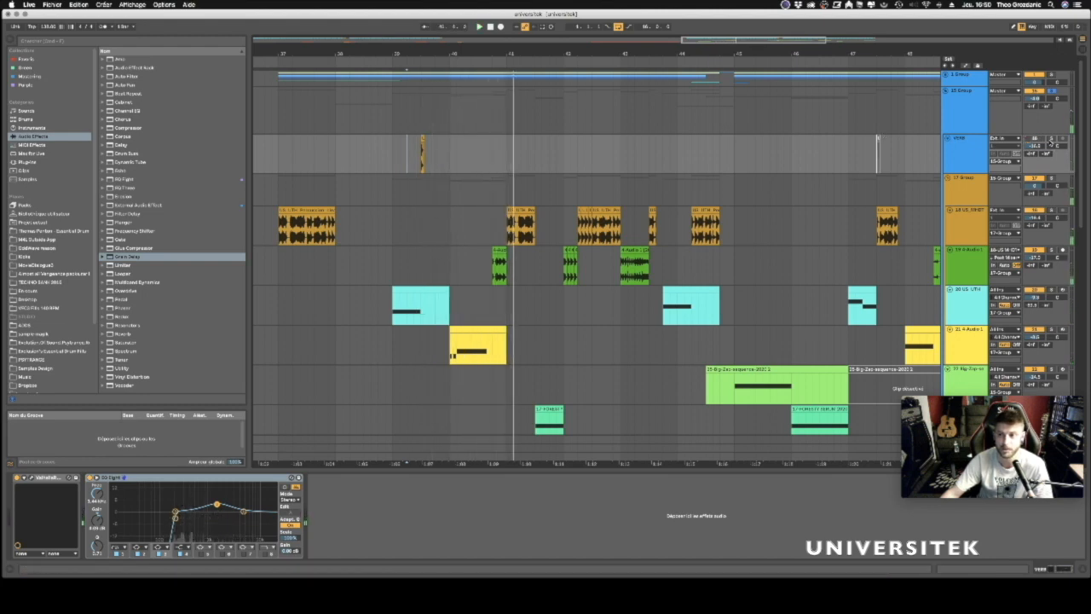
click(392, 162)
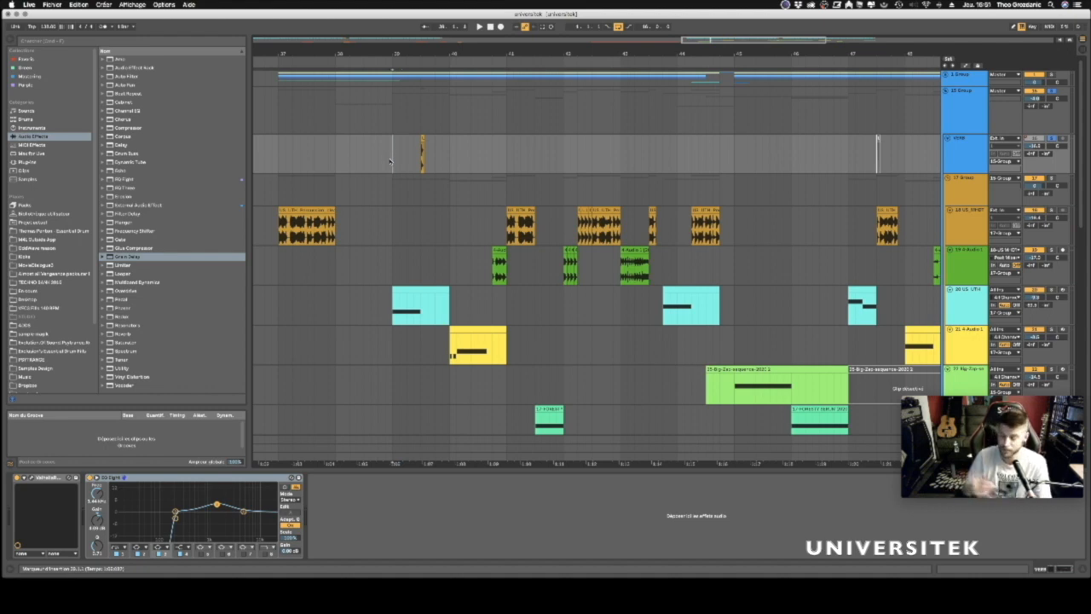
key(space)
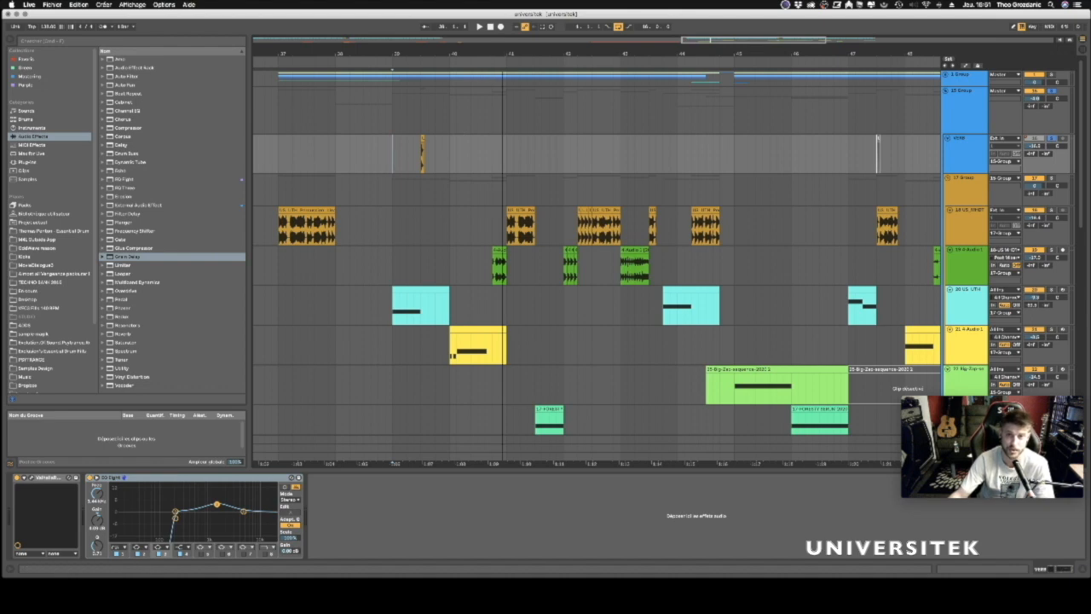
Review the clips across the whole group section and turn off solo on the VERB track.
mouse_move(436, 53)
mouse_down()
mouse_move(383, 48)
mouse_move(392, 34)
mouse_up()
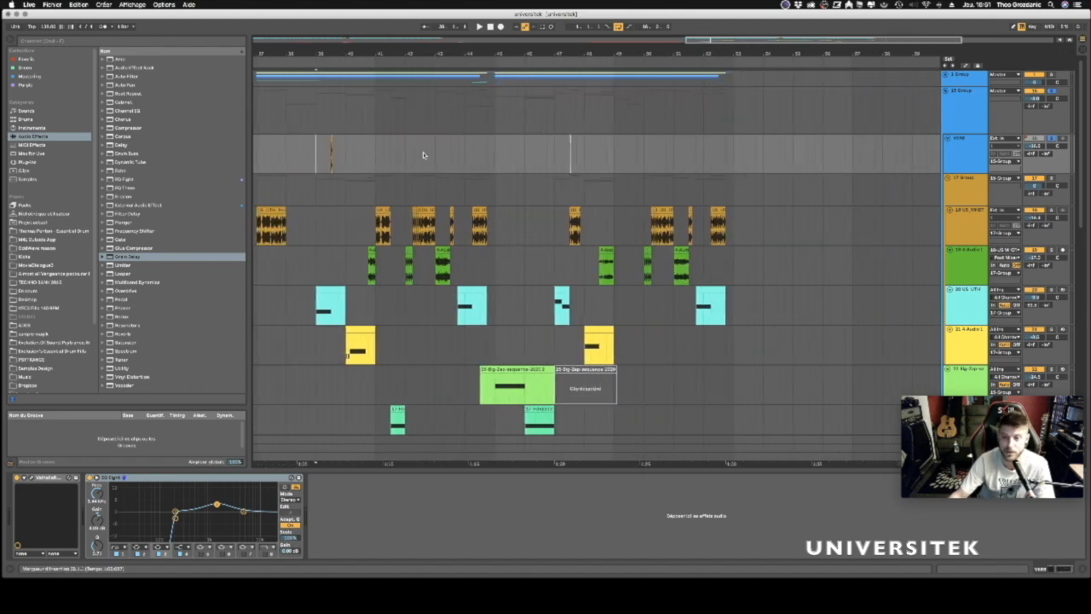
scroll(430, 170, down, 10)
scroll(438, 128, up, 10)
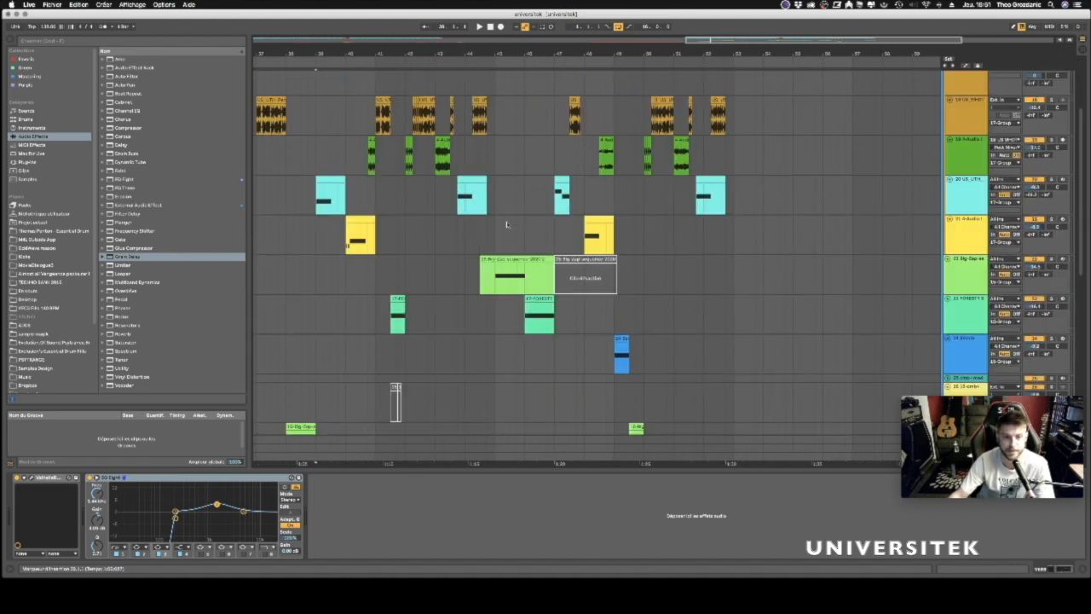
drag(442, 52, 571, 53)
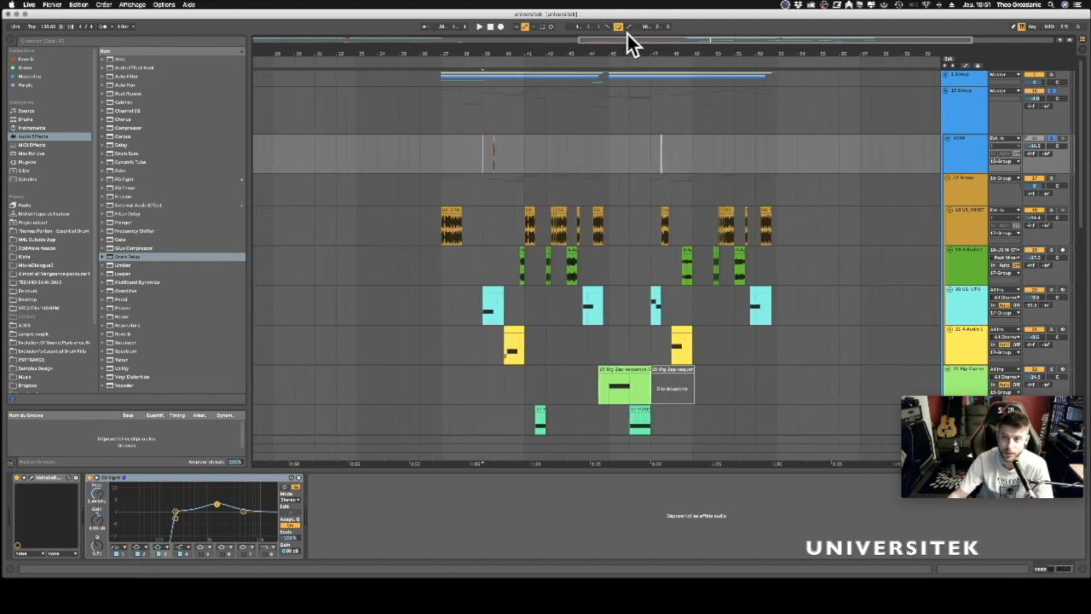
click(1052, 139)
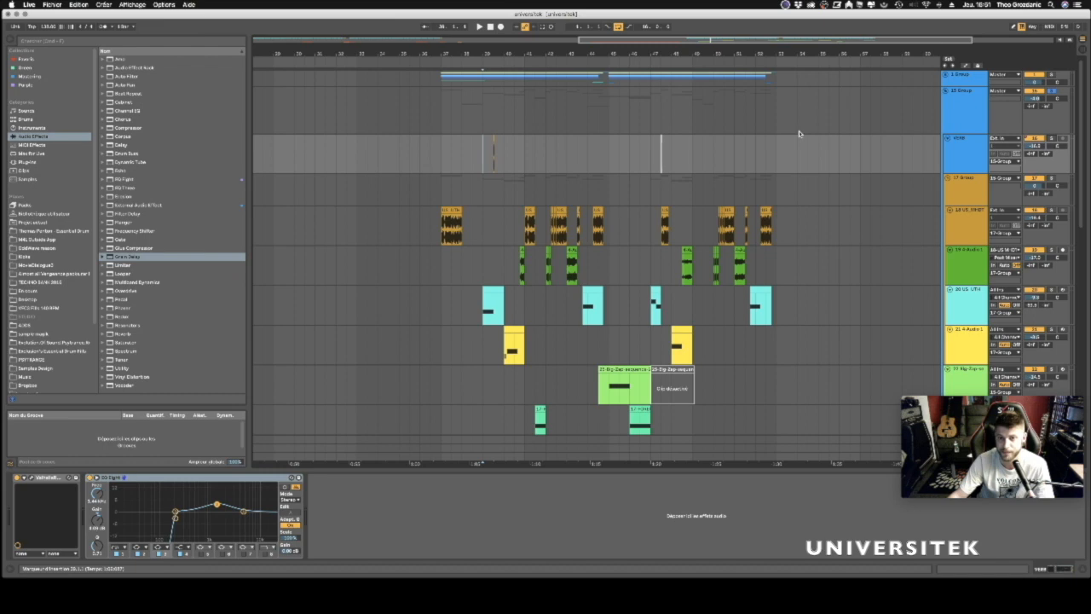
Select the time range from bar 37 to bar 53 across the VERB track down to track 21.
scroll(798, 132, down, 3)
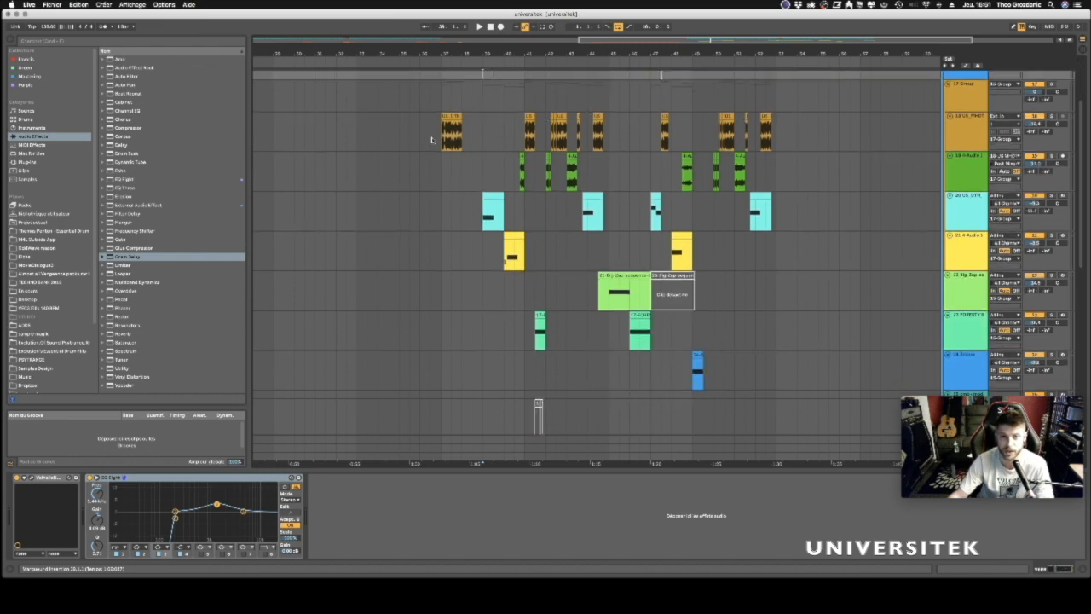
drag(441, 143, 778, 252)
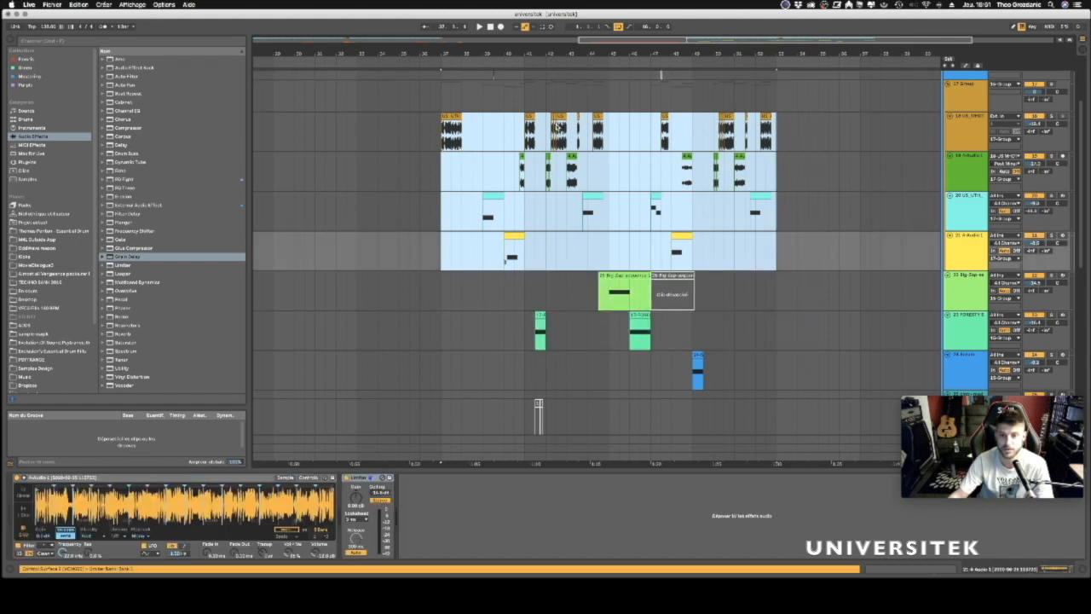
scroll(454, 129, up, 4)
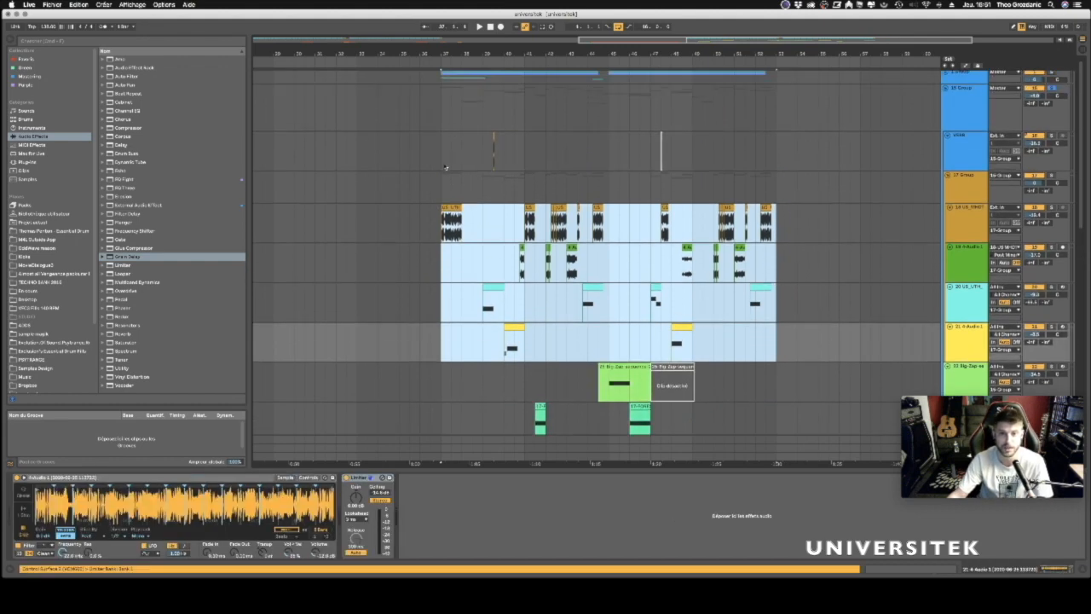
shift+click(442, 160)
scroll(430, 322, down, 1)
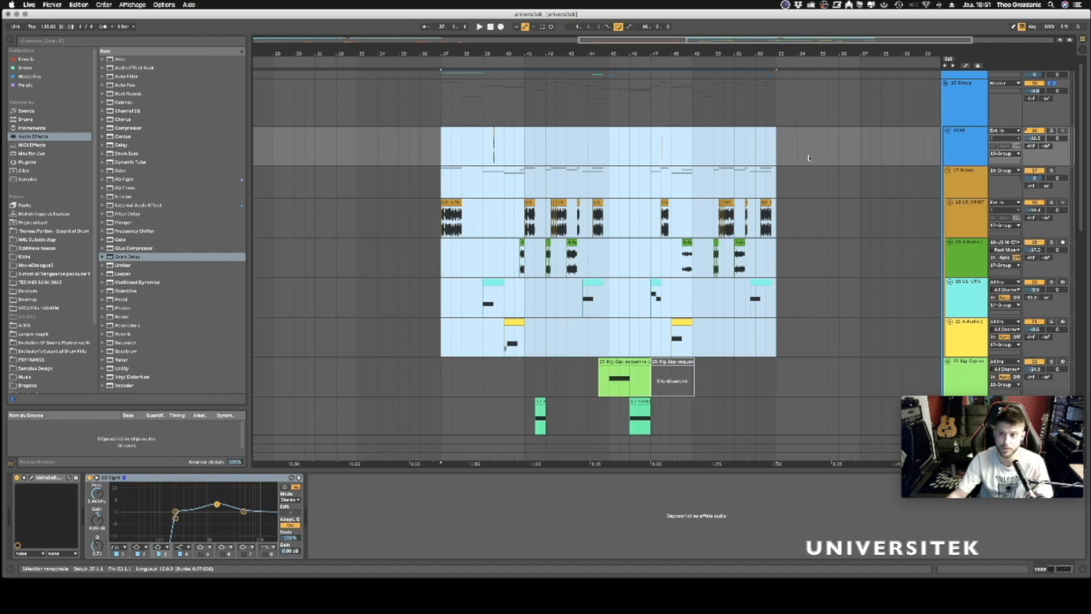
View the tracks in Session view, return to the arrangement and clear the time selection.
key(Tab)
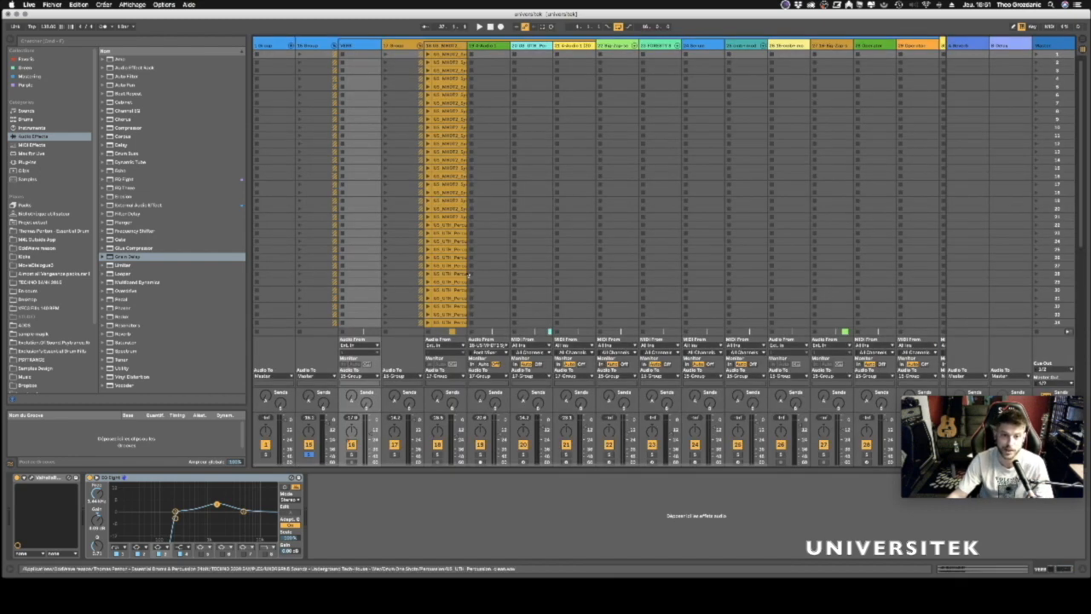
key(Tab)
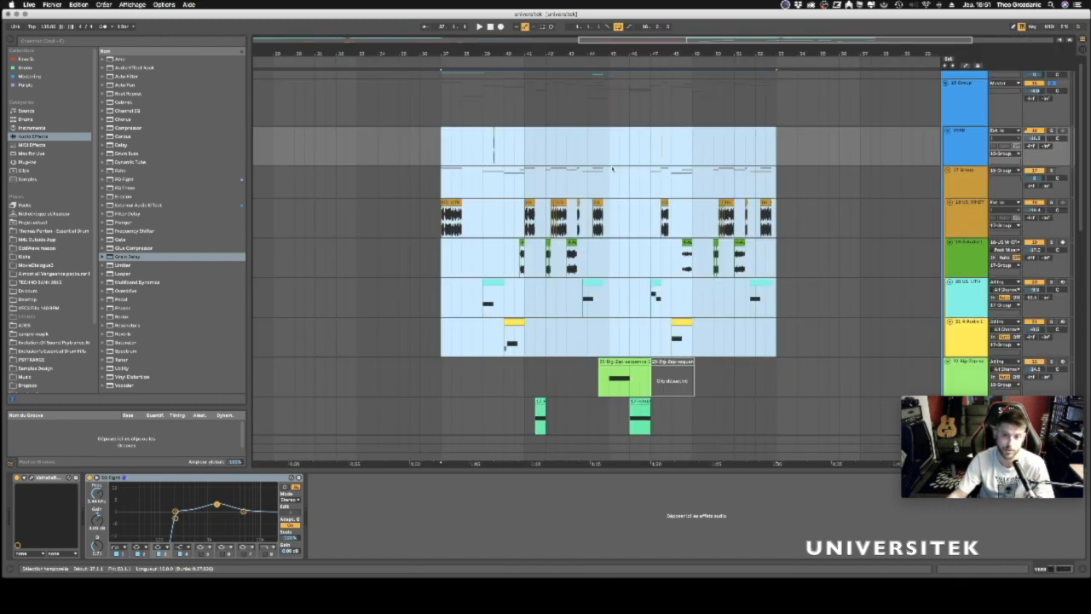
click(661, 146)
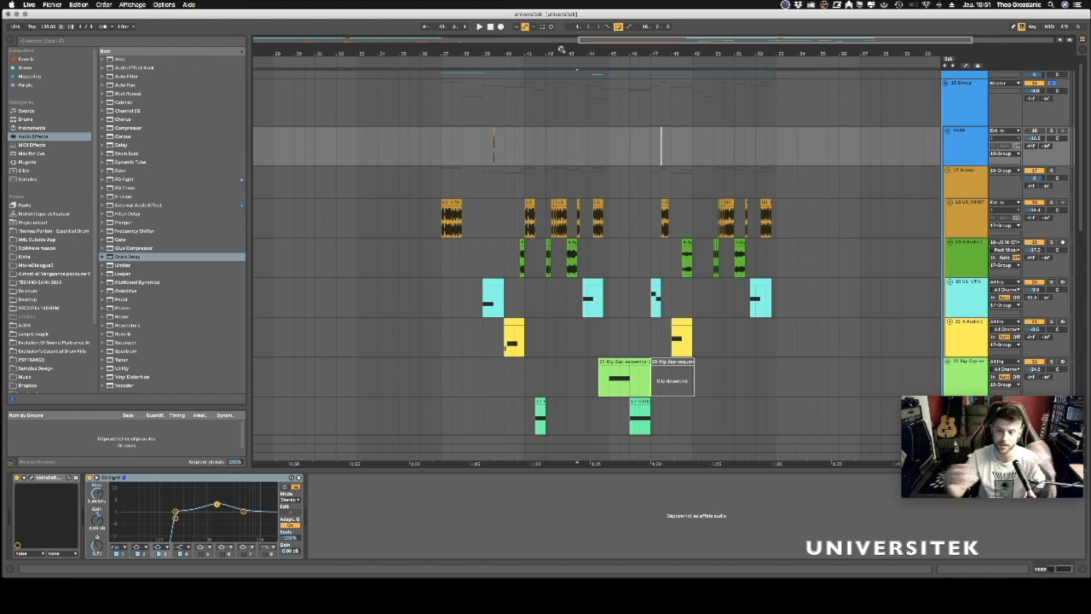
drag(552, 51, 588, 52)
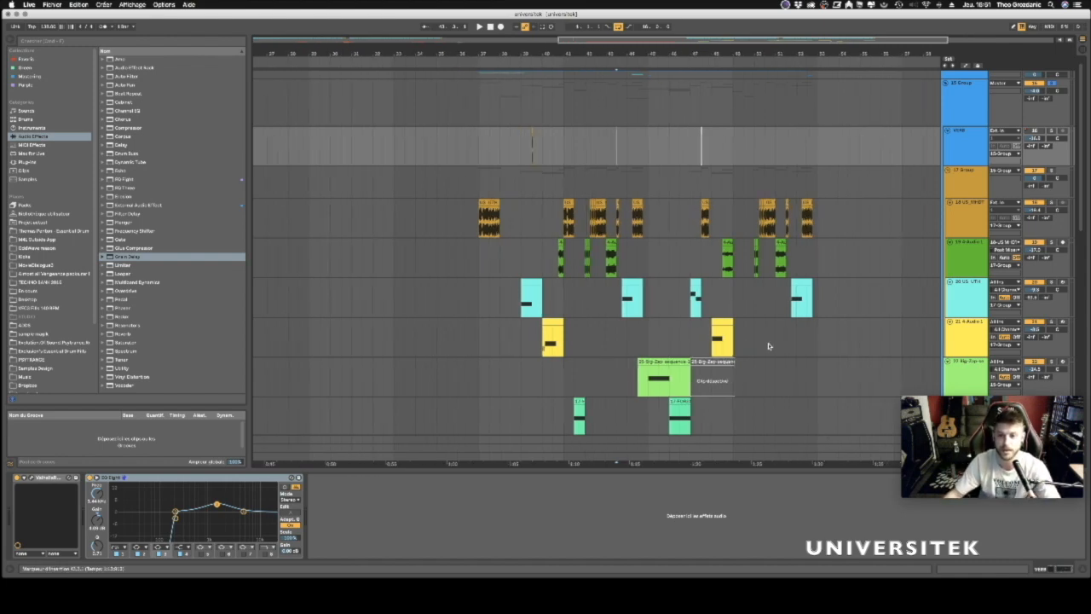
Examine the device chains of track 20 and the Big-Zap-sequence track in the group.
scroll(789, 334, down, 3)
scroll(788, 332, down, 1)
scroll(801, 332, up, 3)
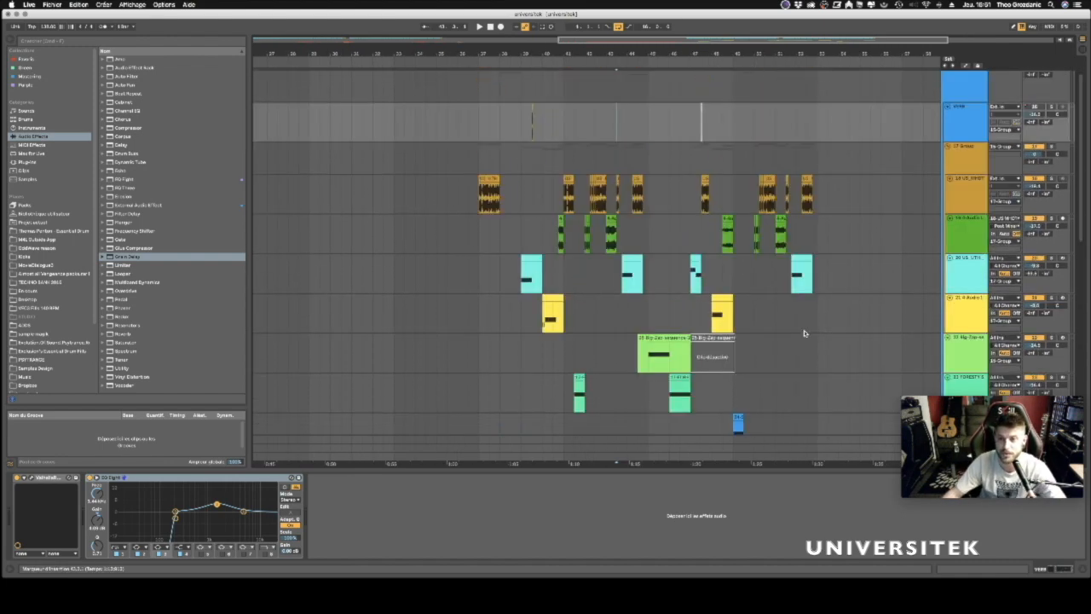
click(959, 271)
scroll(948, 278, down, 1)
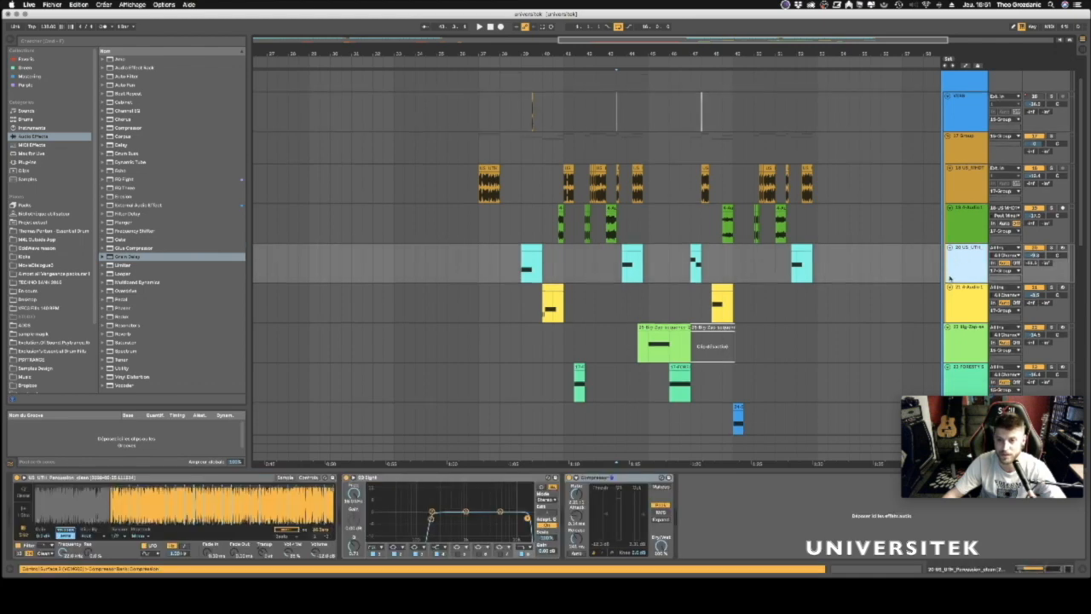
click(966, 301)
scroll(966, 301, down, 1)
click(966, 304)
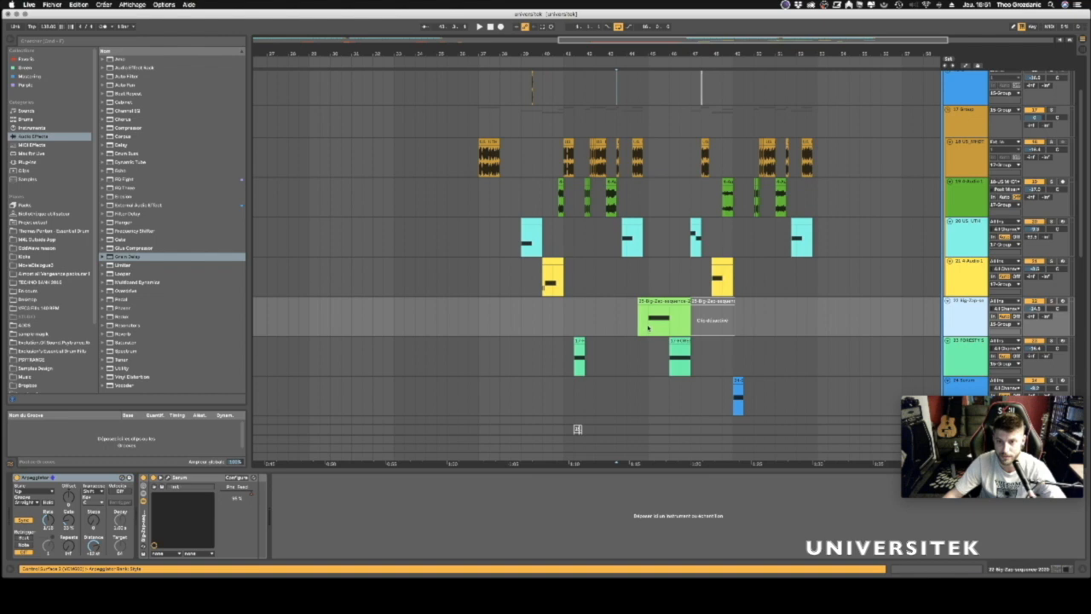
Play the Big-Zap-sequence clip from around bar 45 with its track soloed, then turn off the solo.
click(648, 329)
key(space)
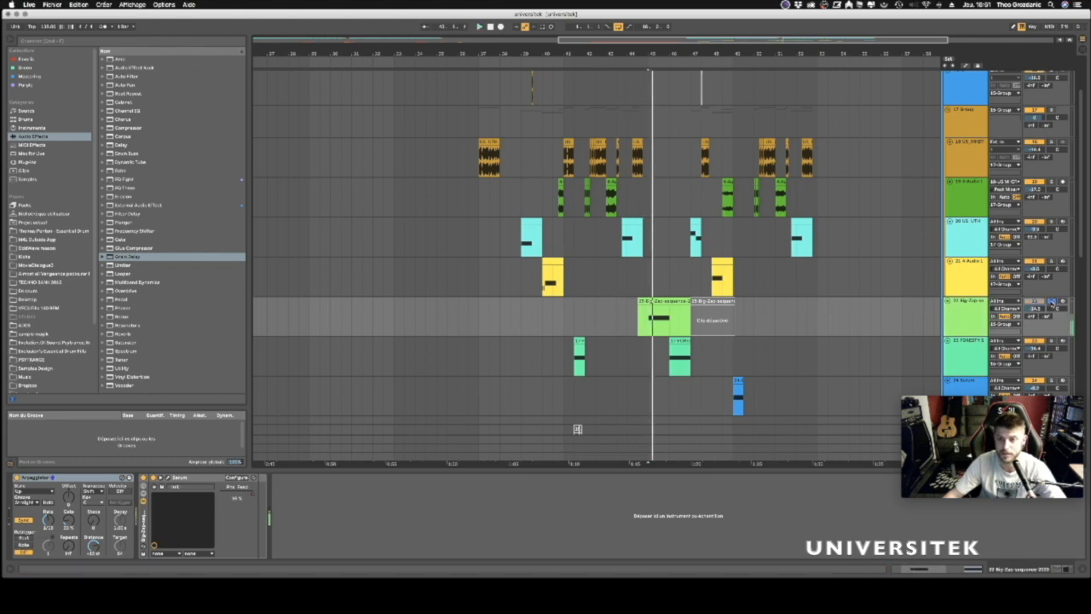
click(1053, 303)
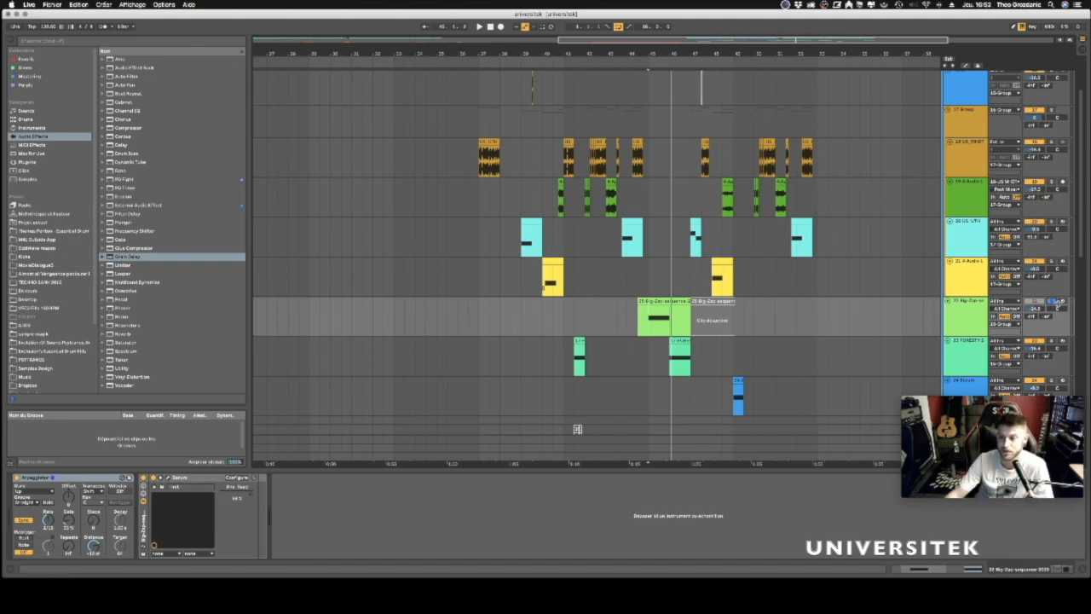
click(975, 307)
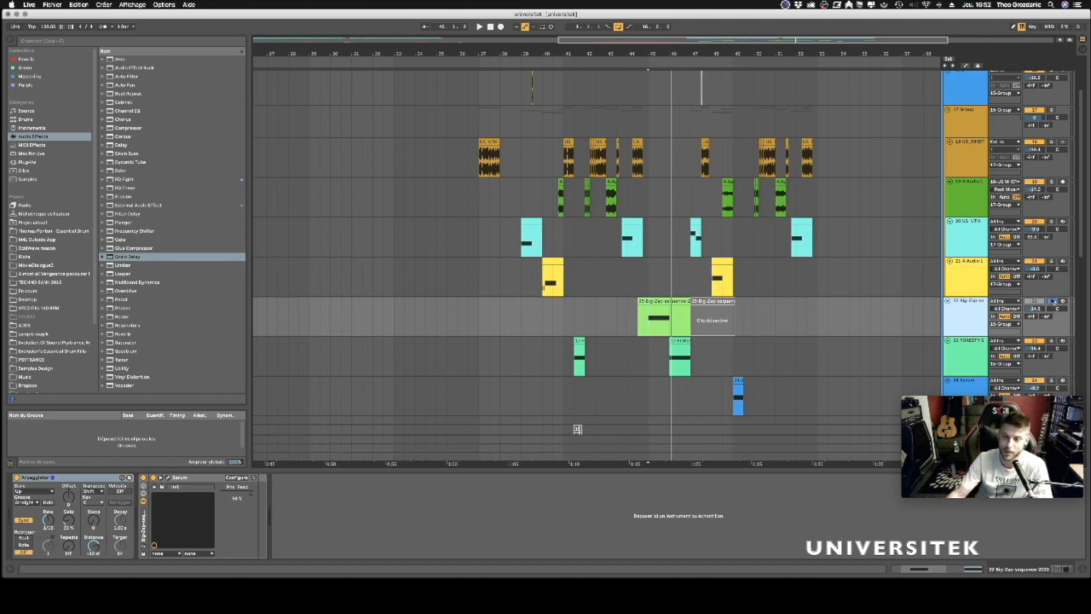
drag(628, 183, 690, 187)
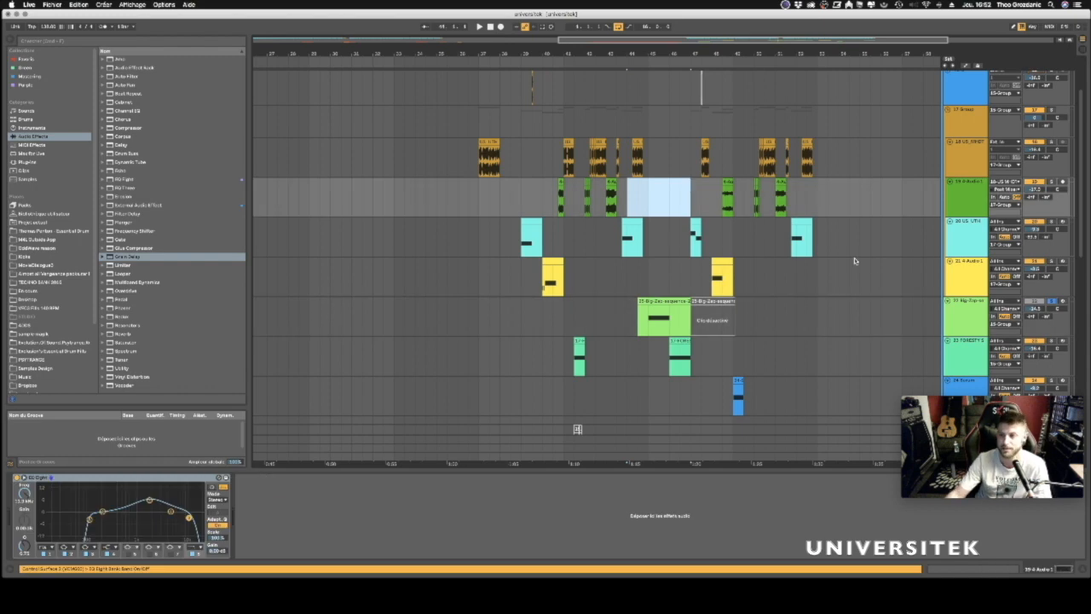
click(1050, 302)
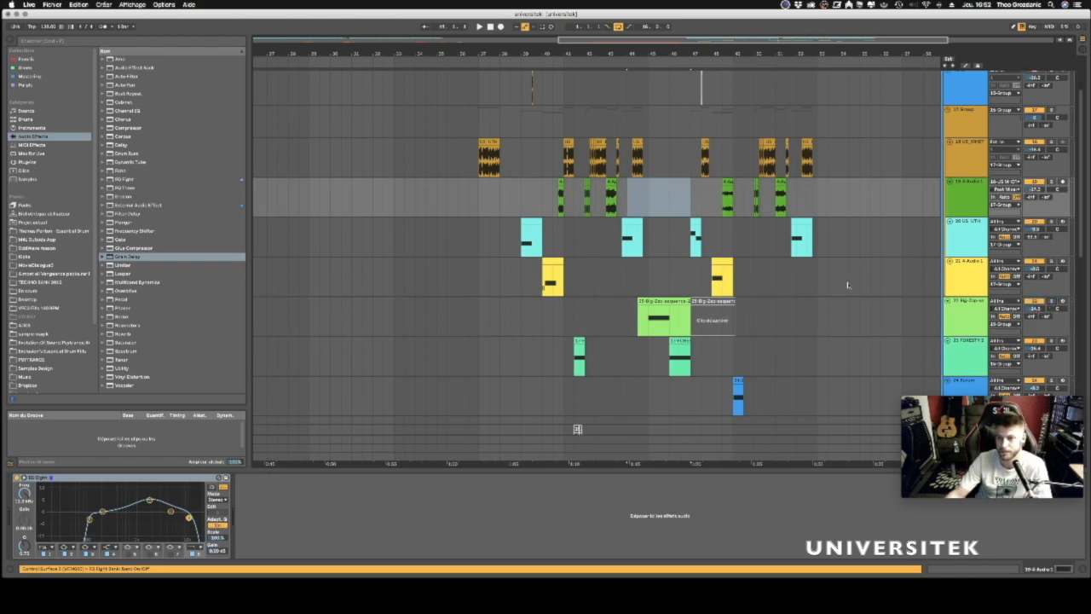
Inspect the Serum instrument on the Big-Zap-sequence track and close its window.
drag(690, 52, 863, 51)
click(970, 321)
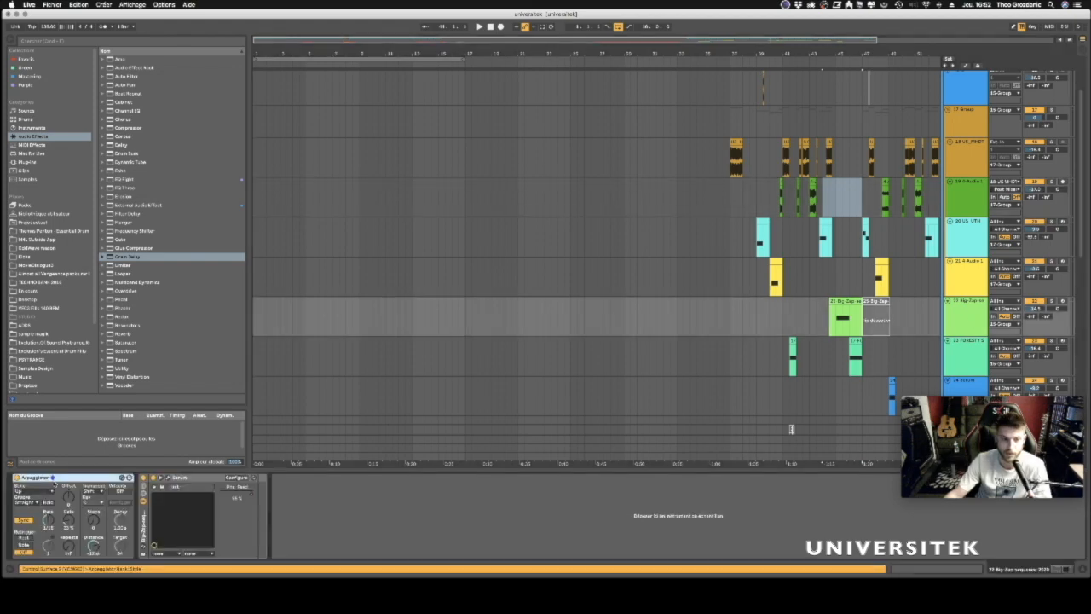
click(168, 479)
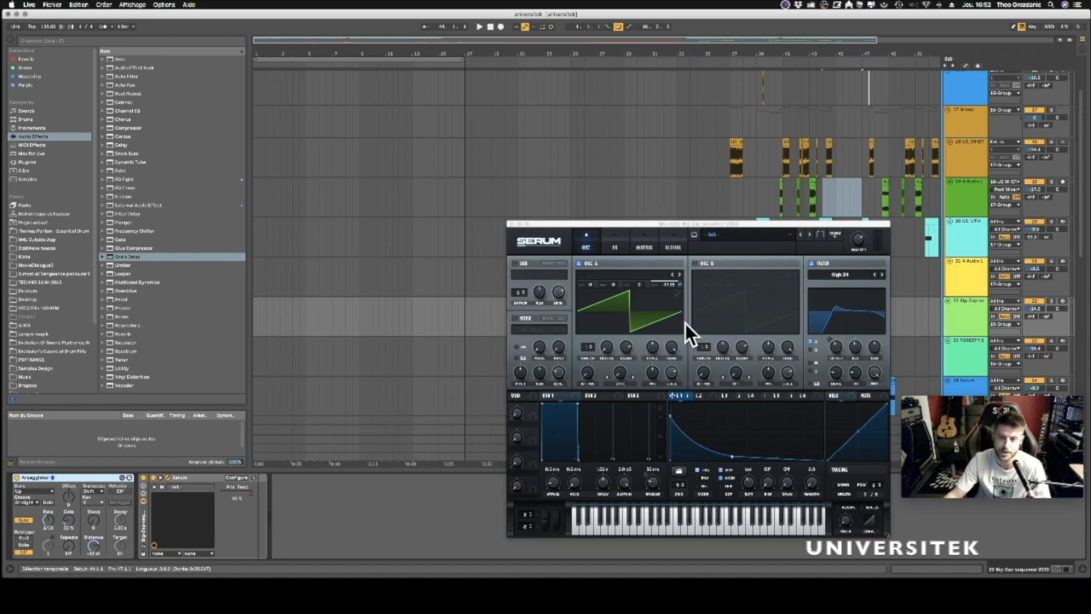
click(509, 225)
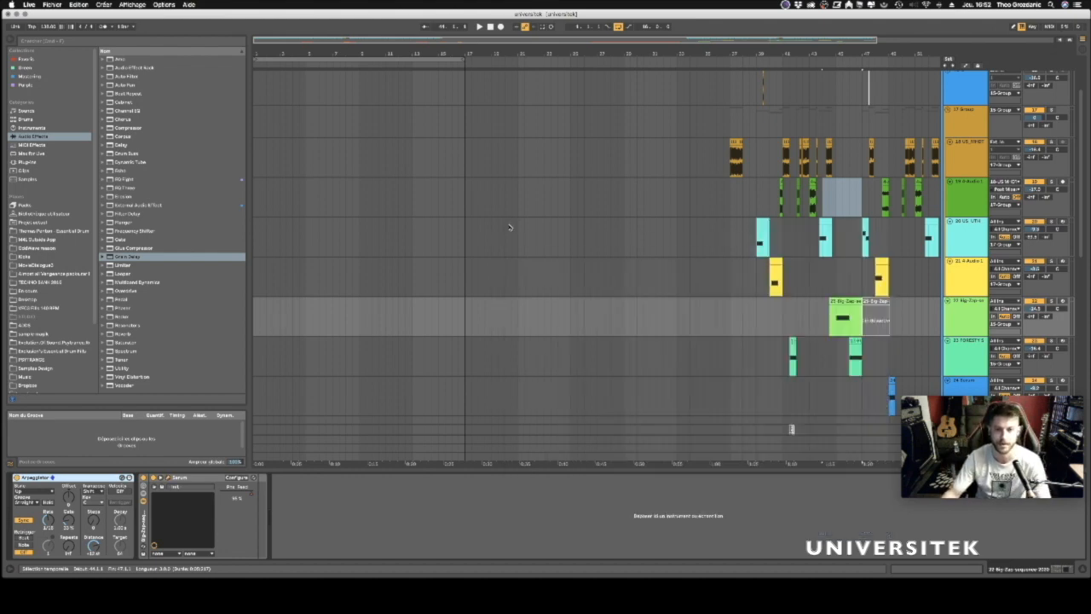
Collapse the 15 Group and insert a new MIDI track below the last audio track.
click(605, 307)
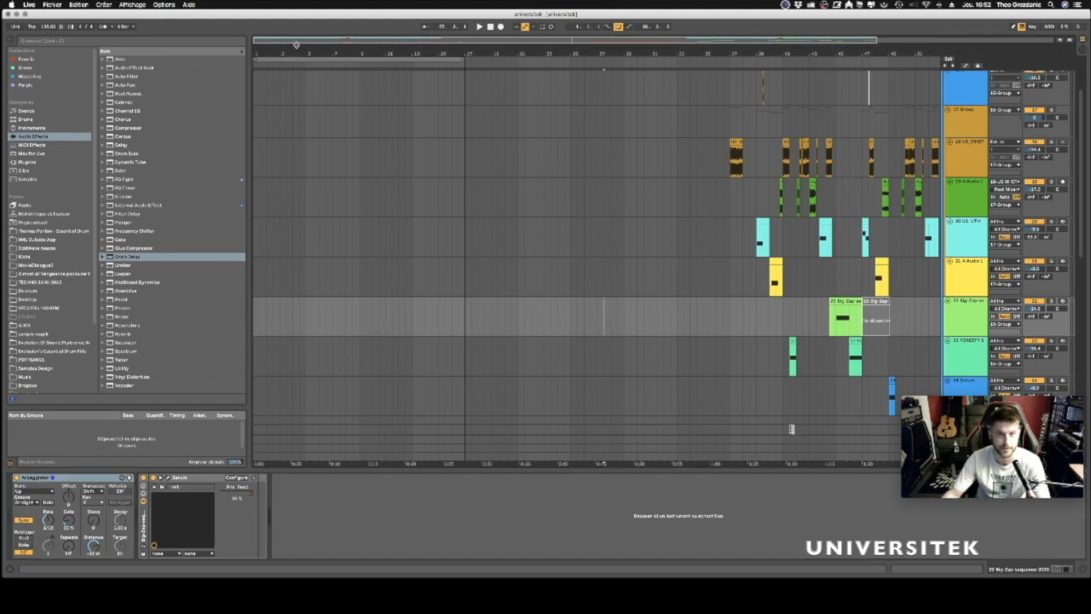
drag(271, 52, 271, 82)
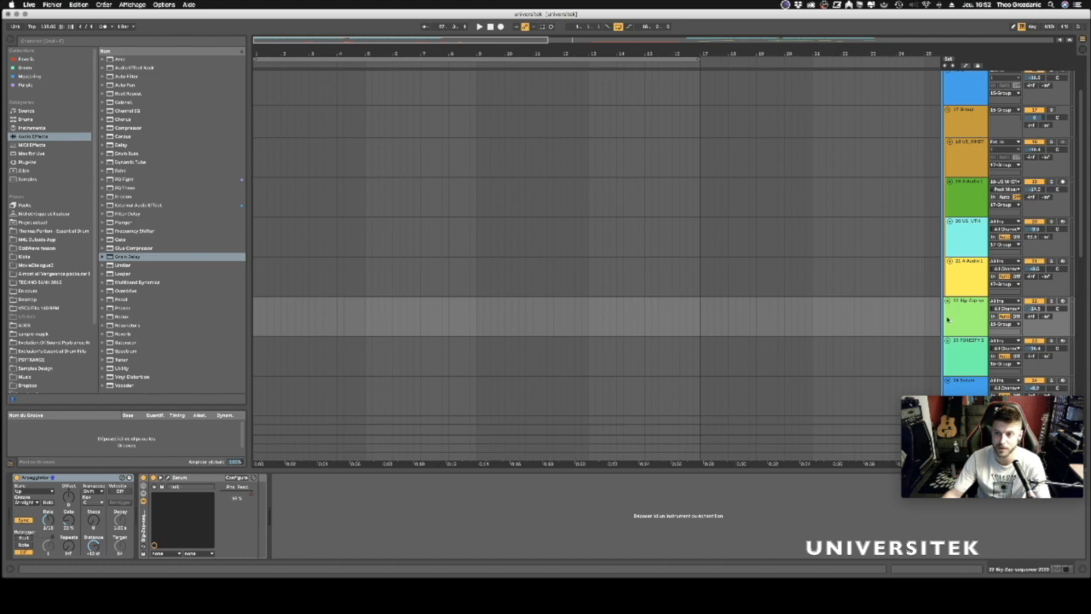
scroll(946, 317, up, 2)
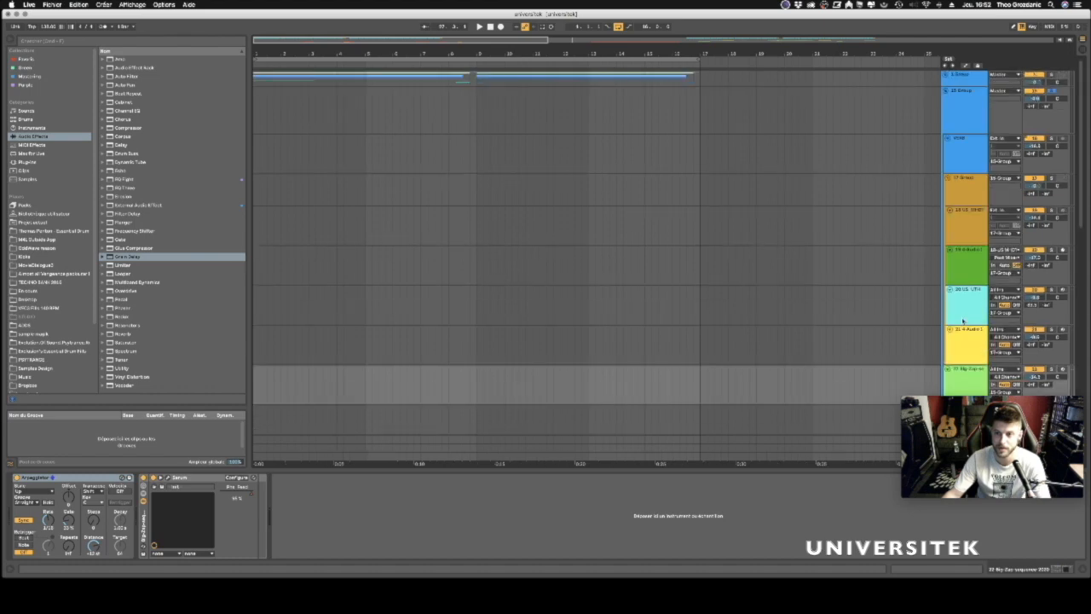
click(944, 90)
click(946, 122)
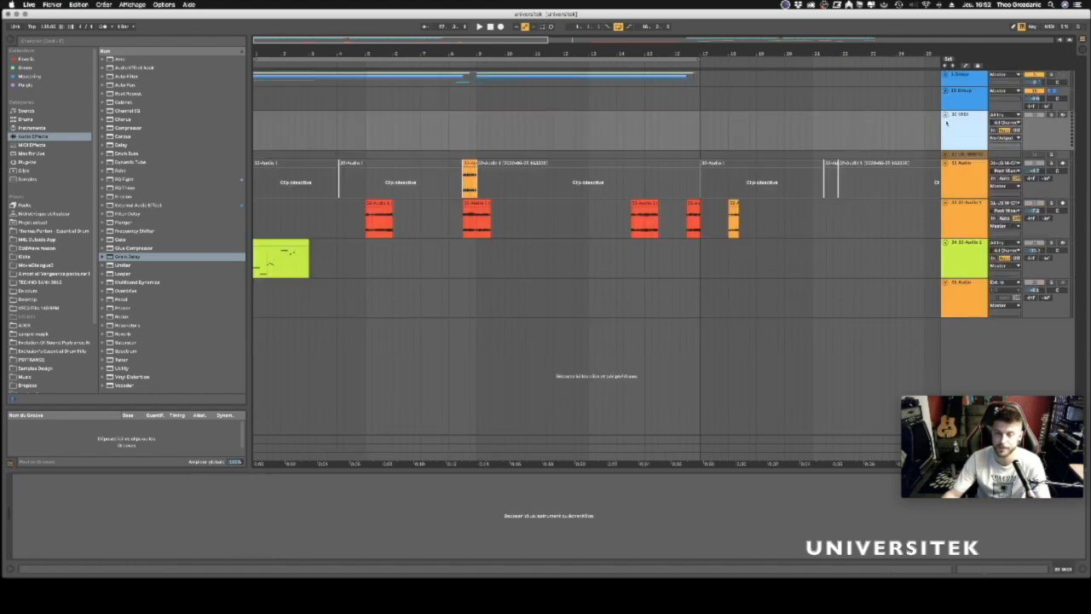
click(954, 298)
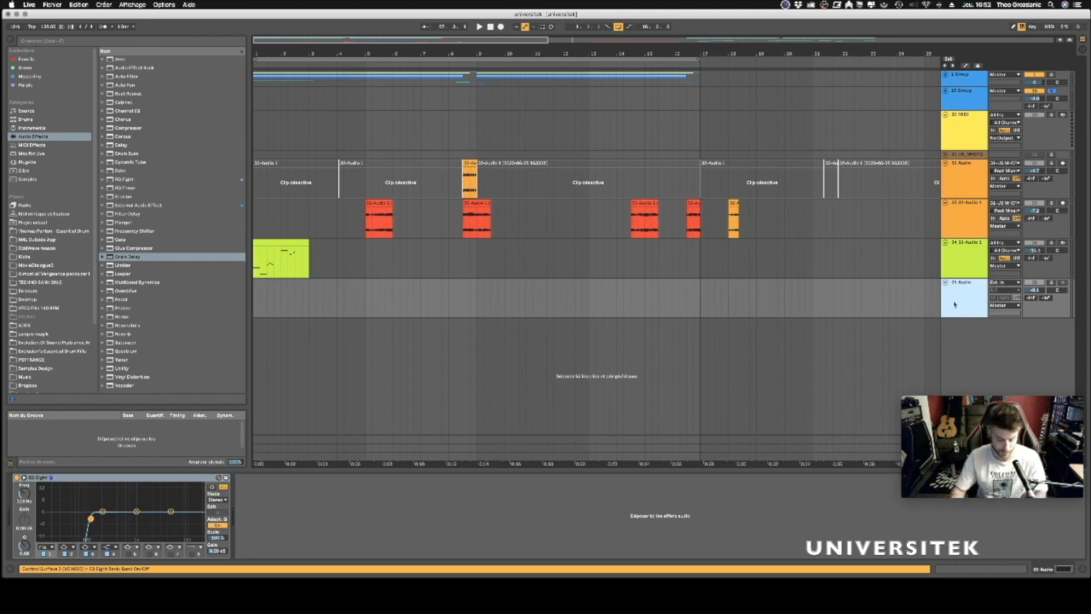
key(super+shift+t)
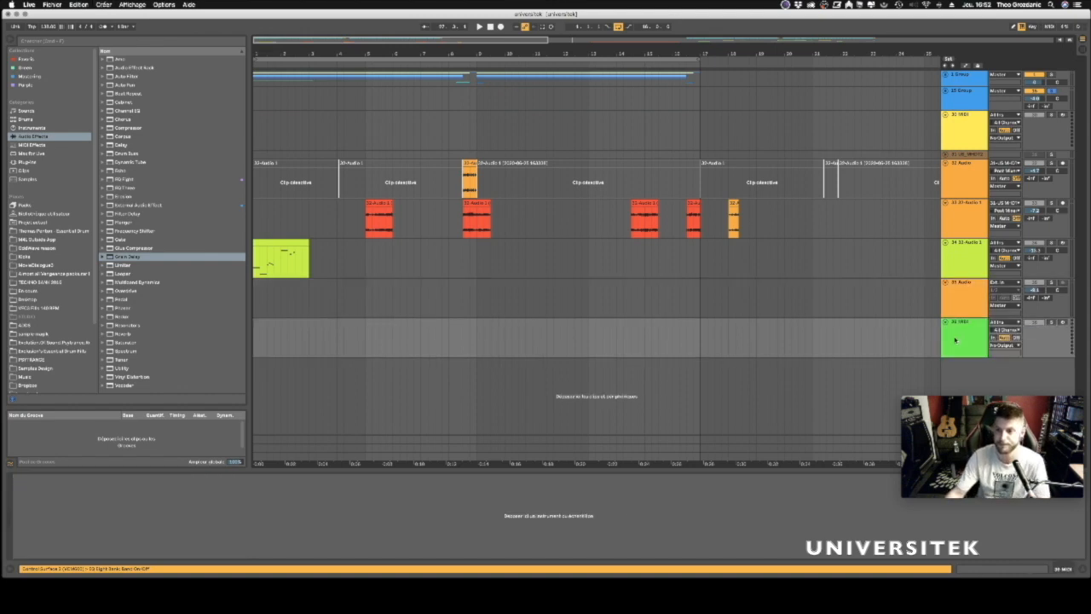
Load Serum from the favorites collection onto the new MIDI track and lower the track's volume to about -27 dB.
click(25, 76)
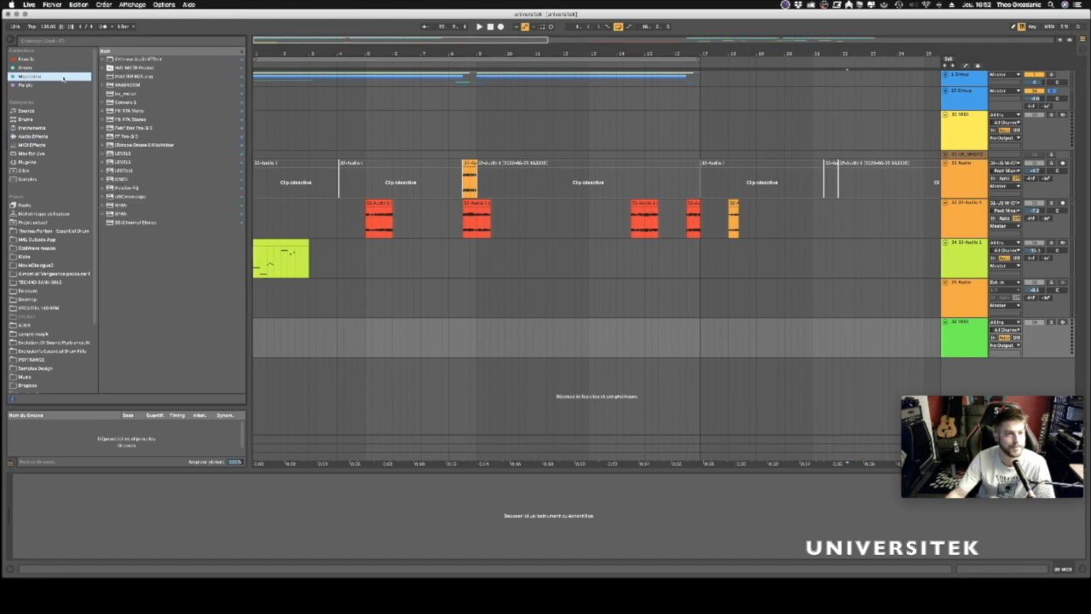
click(41, 60)
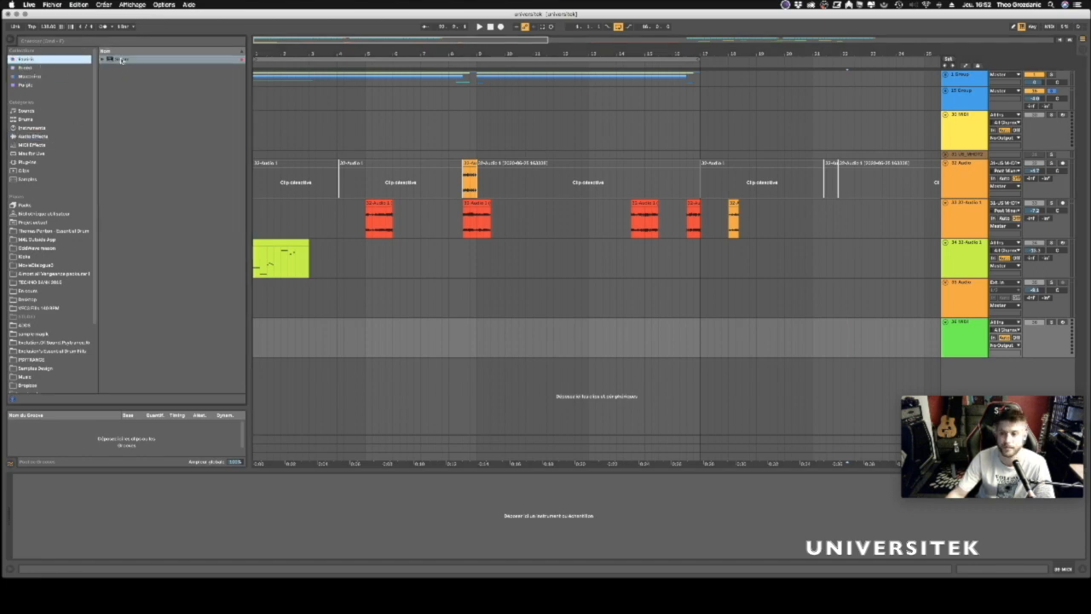
click(121, 58)
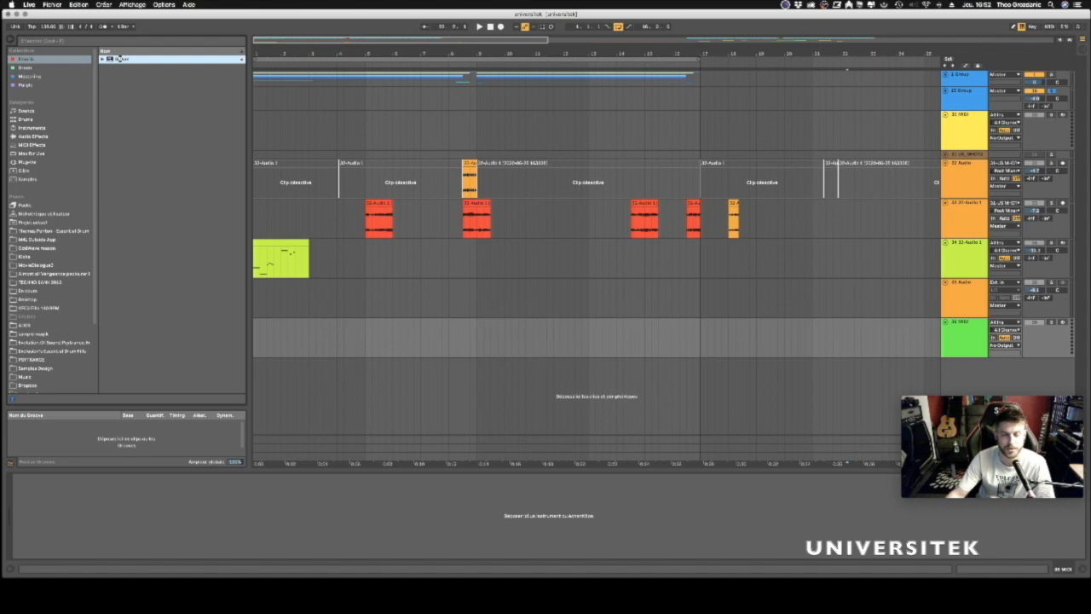
double_click(120, 59)
drag(783, 230, 528, 114)
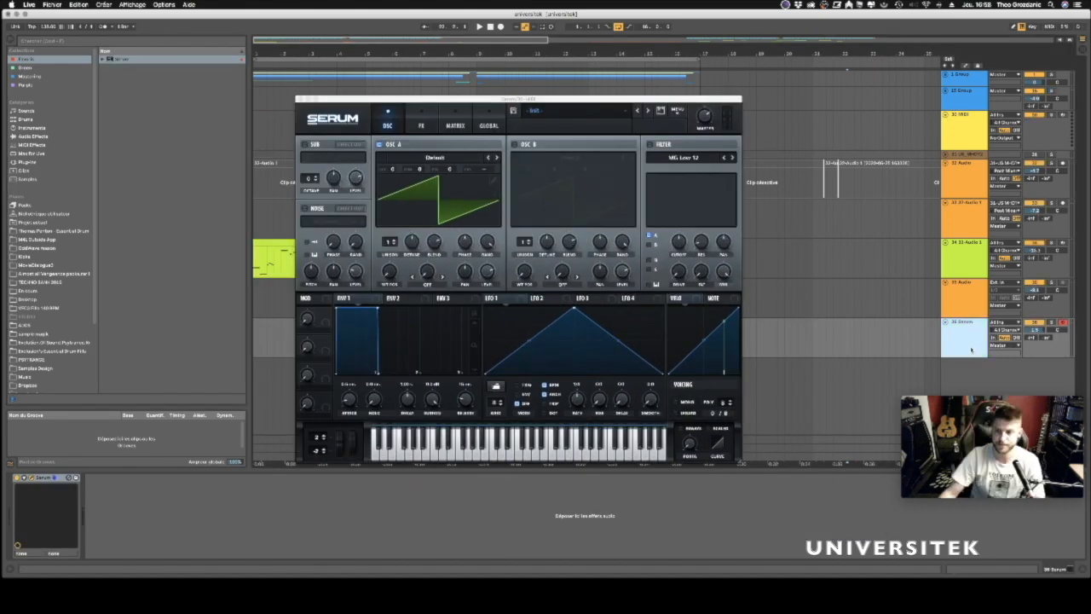
drag(1036, 330, 1037, 348)
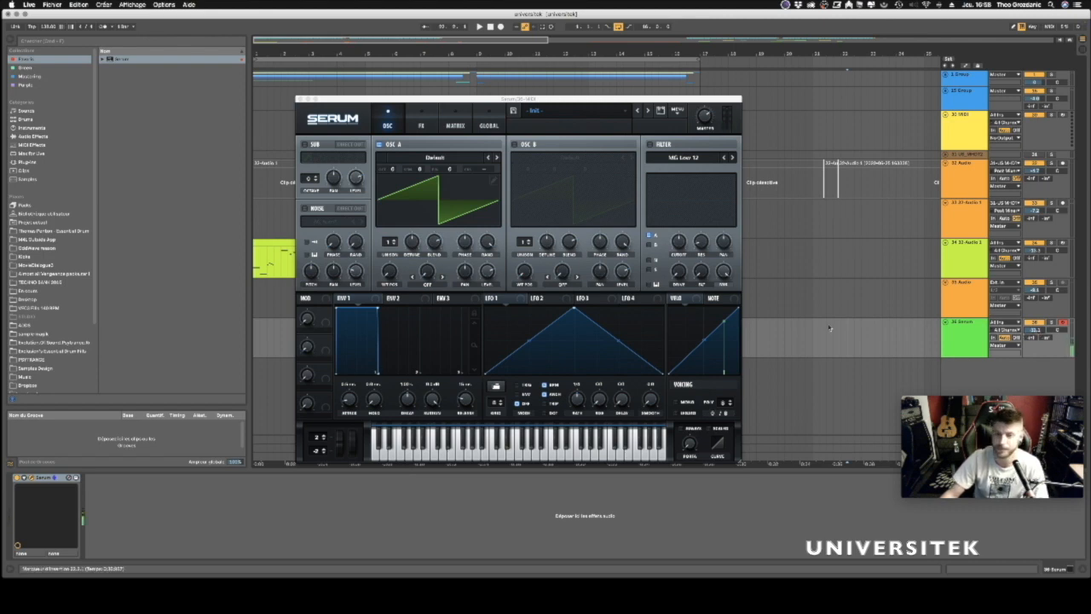
drag(1035, 330, 1034, 348)
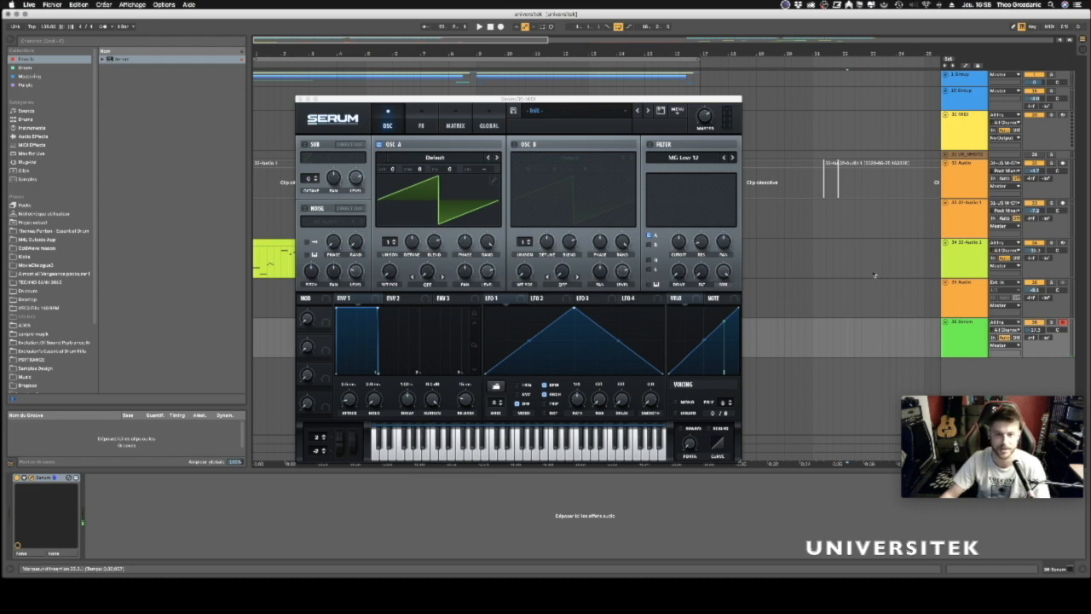
Play the arrangement briefly from around bar 9 and stop it.
click(481, 77)
key(space)
key(space)
key(space)
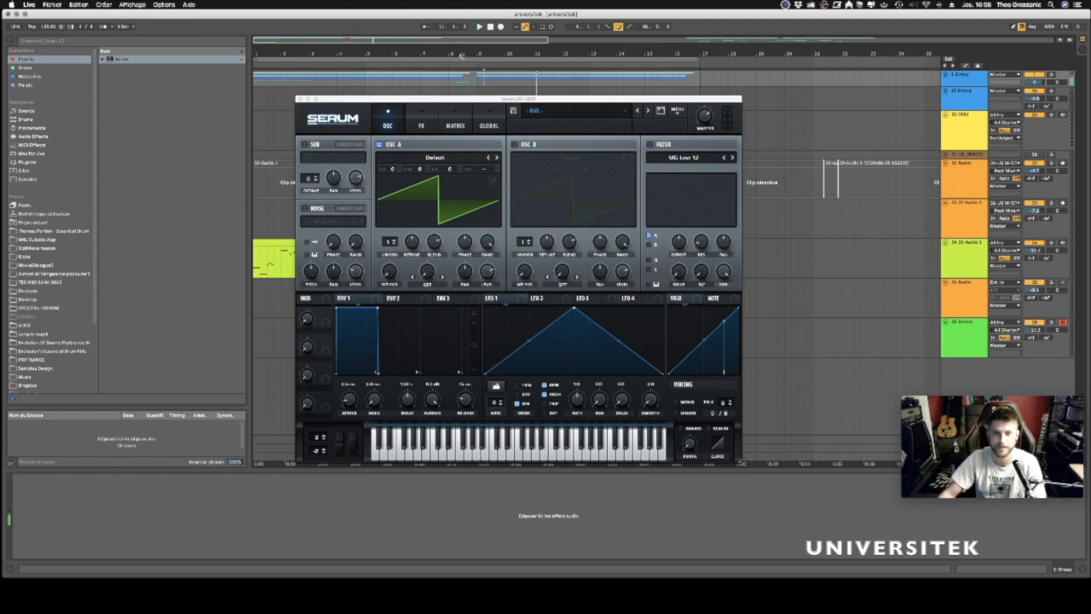
Reshape Serum's LFO 1 into a steep decaying curve, assign it to OSC A's coarse pitch and audition a note.
drag(461, 100, 497, 120)
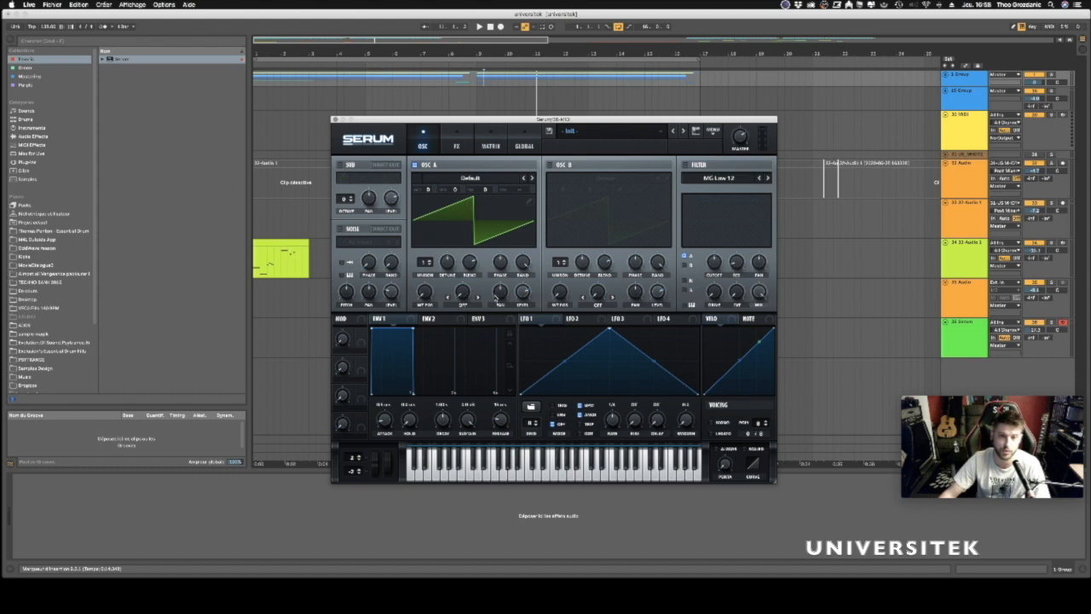
click(479, 215)
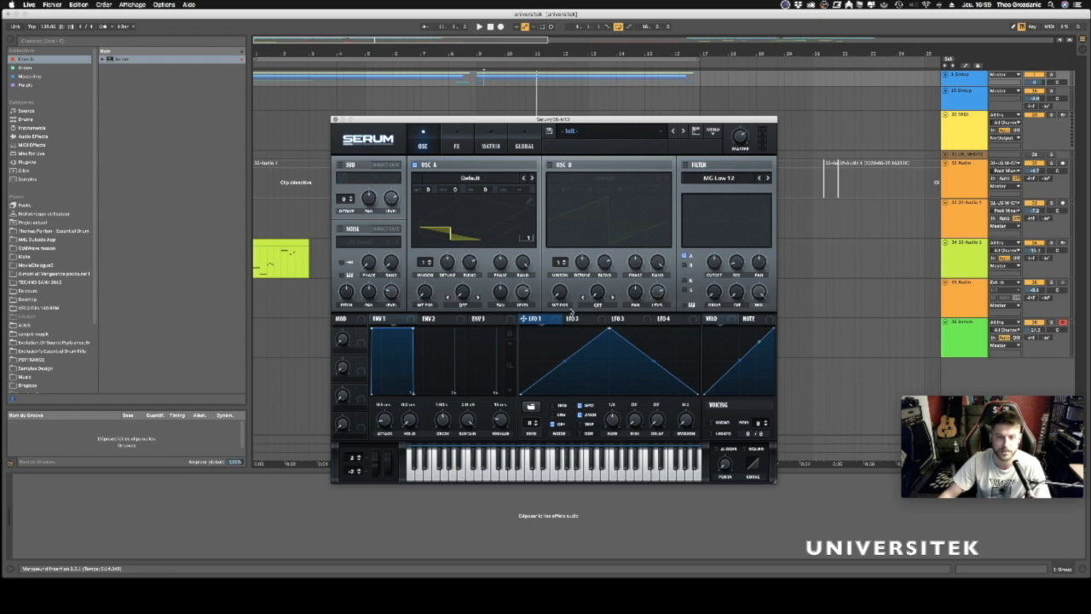
drag(611, 331, 536, 346)
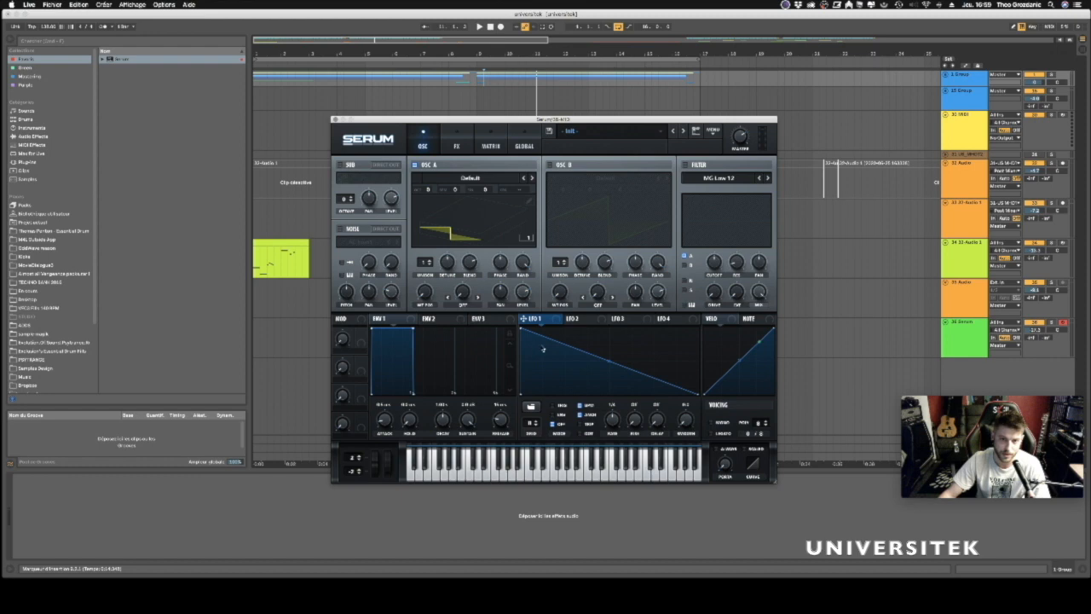
drag(609, 364, 604, 383)
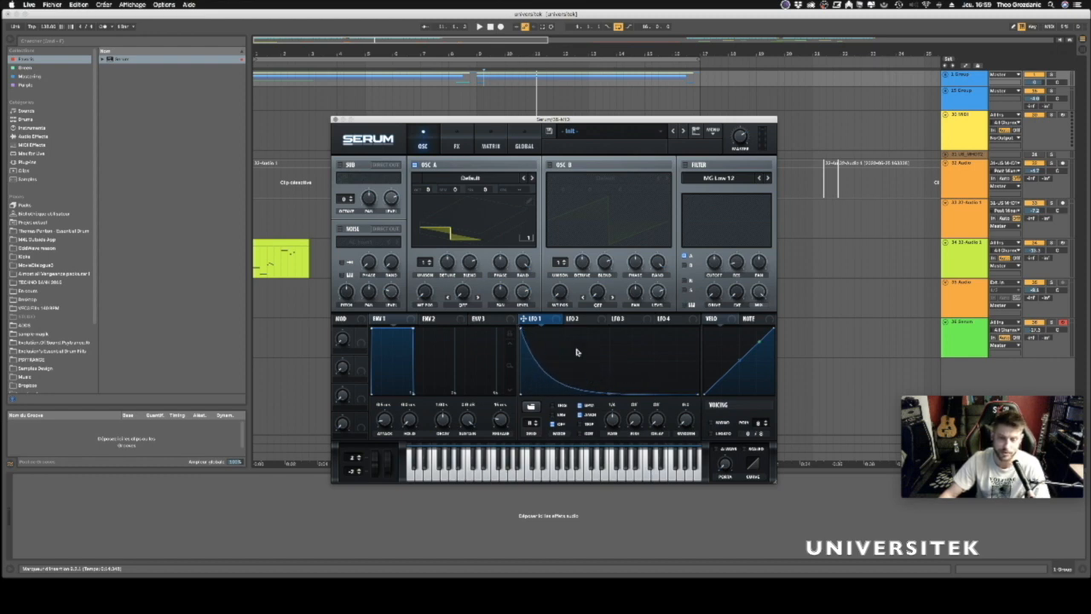
drag(524, 320, 519, 191)
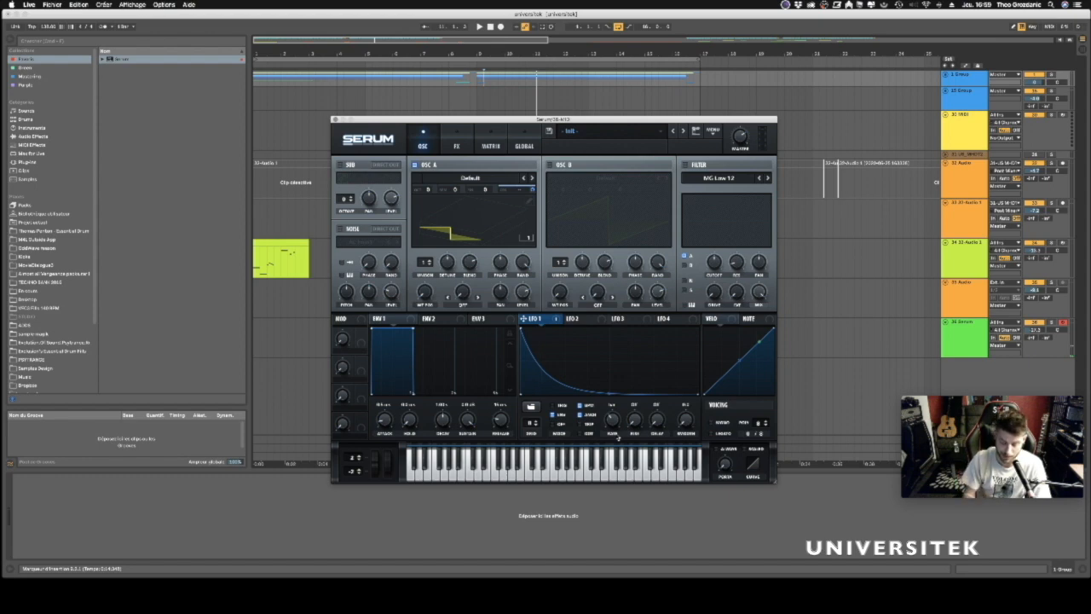
key(a)
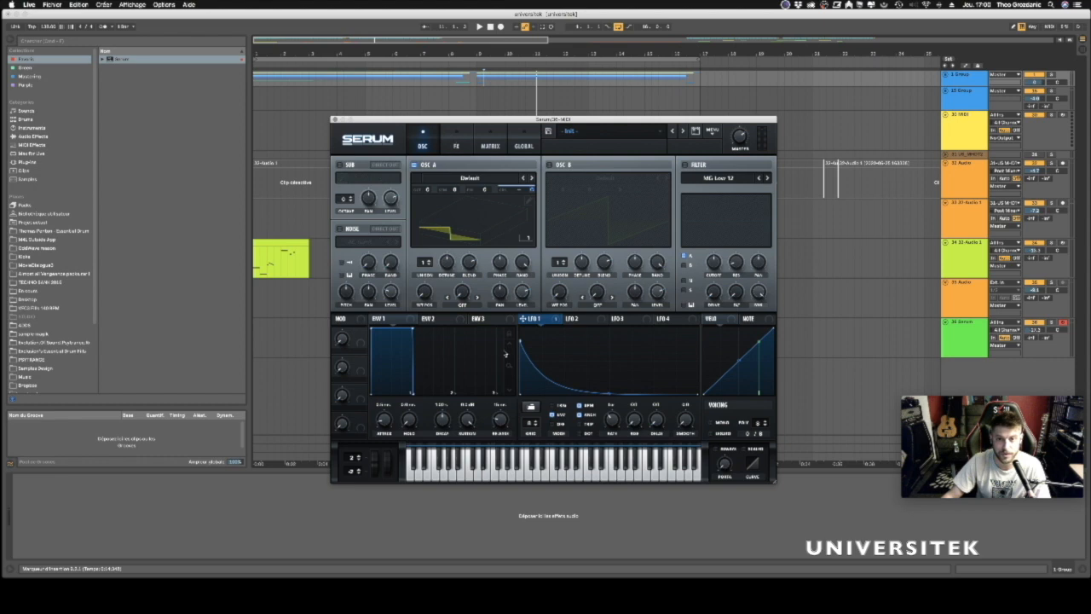
Add the Arpeggiator MIDI effect ahead of Serum on the new track.
drag(447, 120, 514, 167)
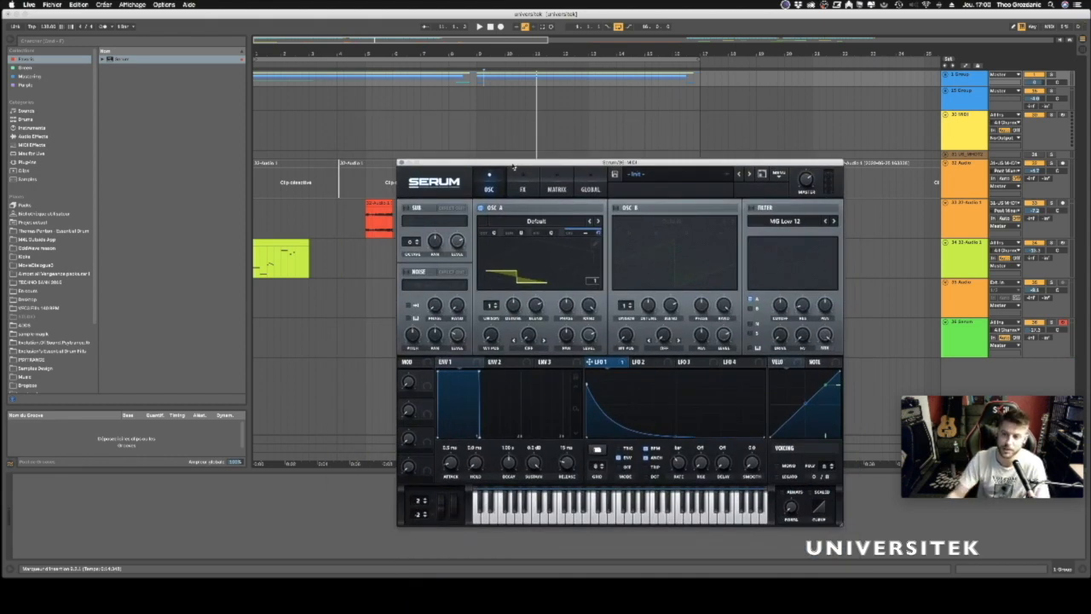
click(973, 335)
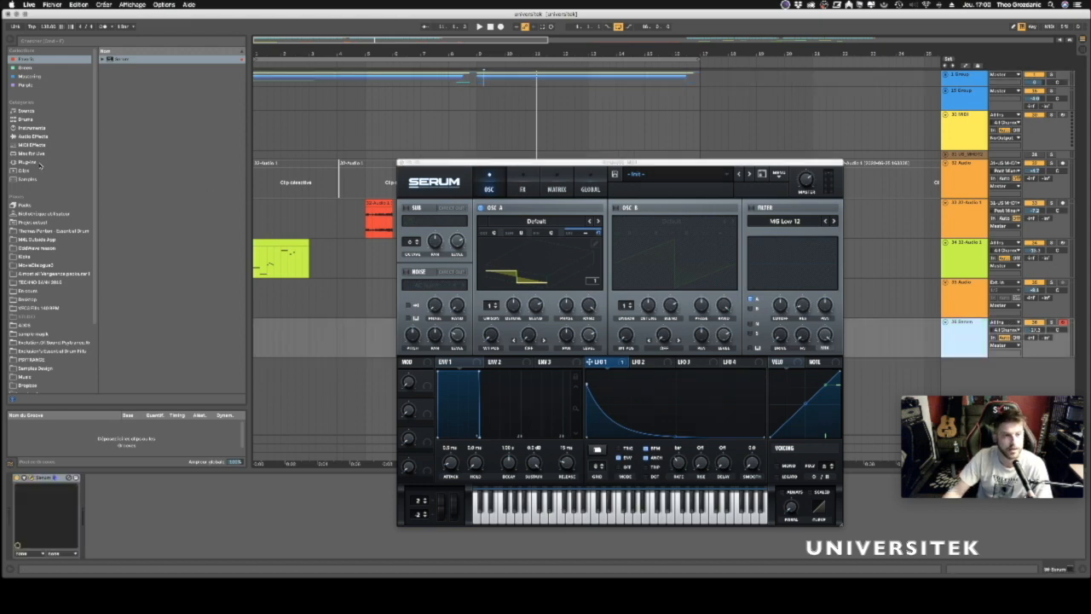
click(33, 137)
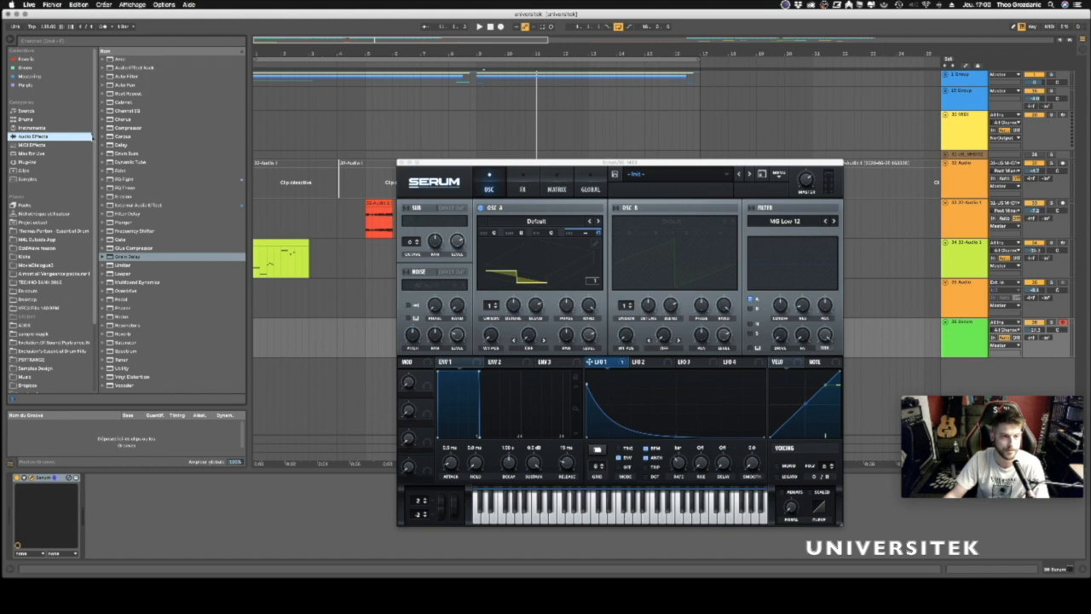
click(33, 145)
click(137, 61)
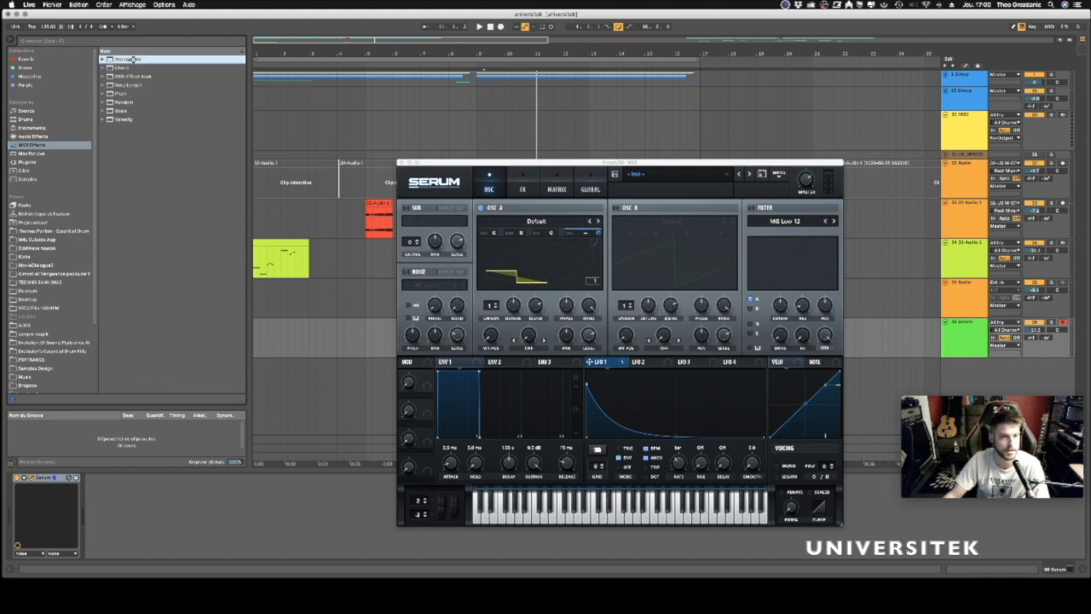
double_click(134, 60)
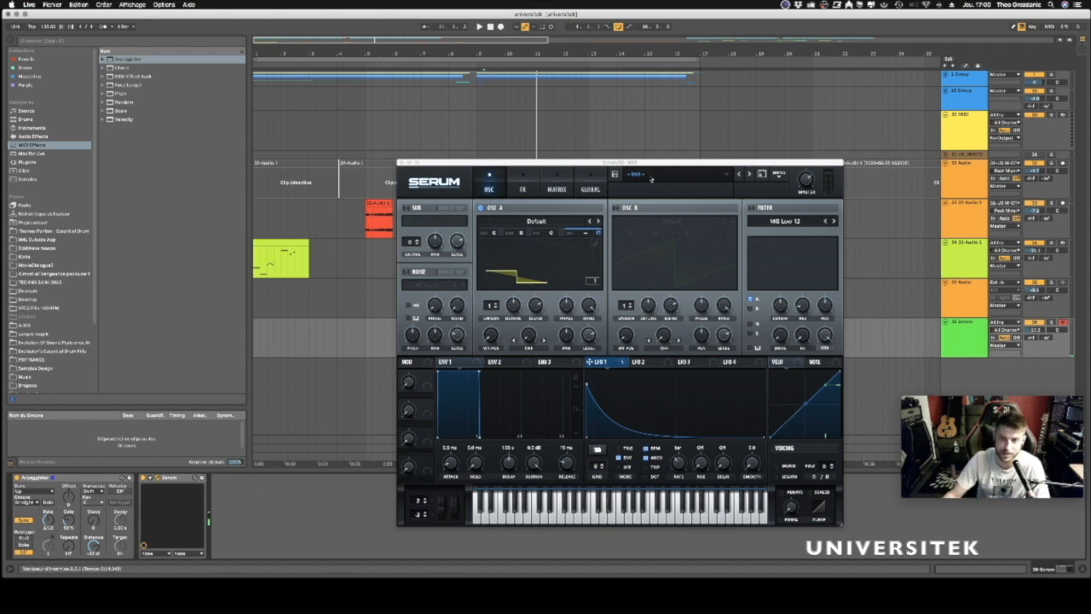
Add a modulation matrix row in Serum with NoteOn Rand1 as source and Env1 Rel as destination.
drag(651, 163, 636, 117)
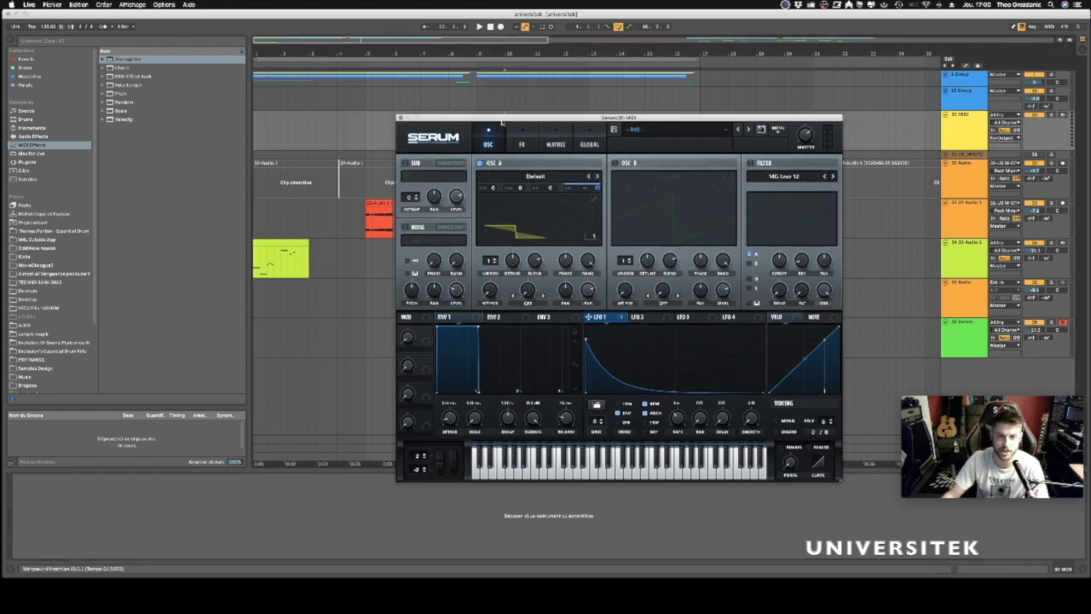
drag(504, 121, 488, 122)
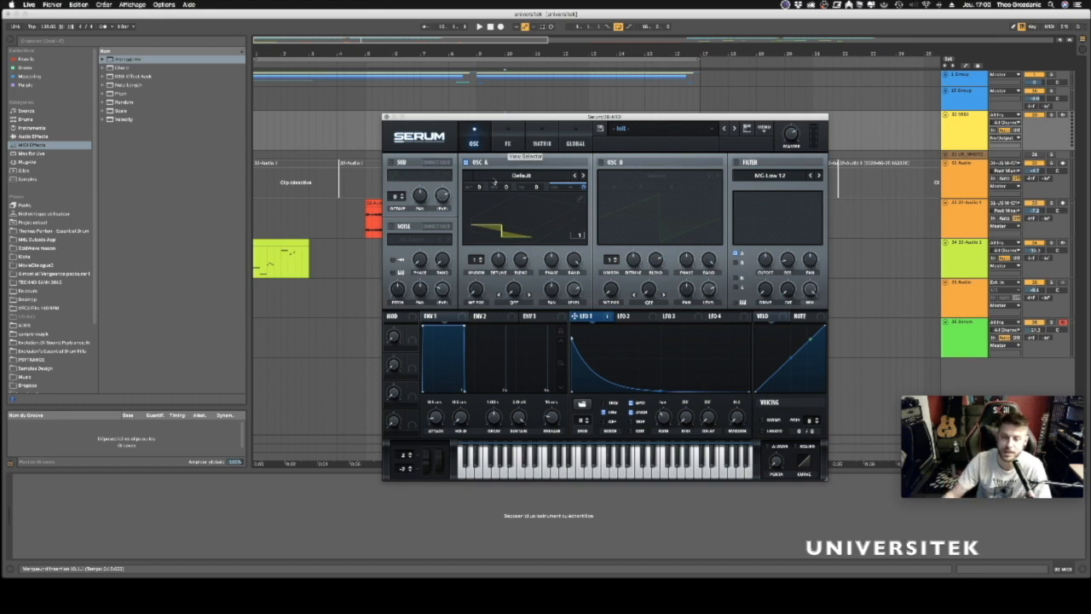
click(546, 143)
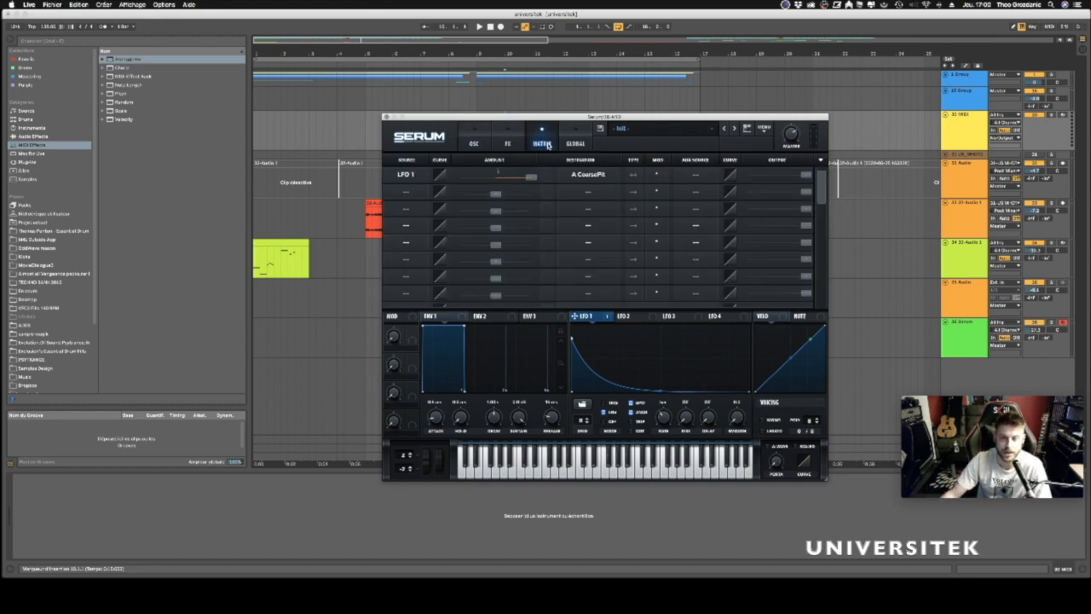
click(408, 192)
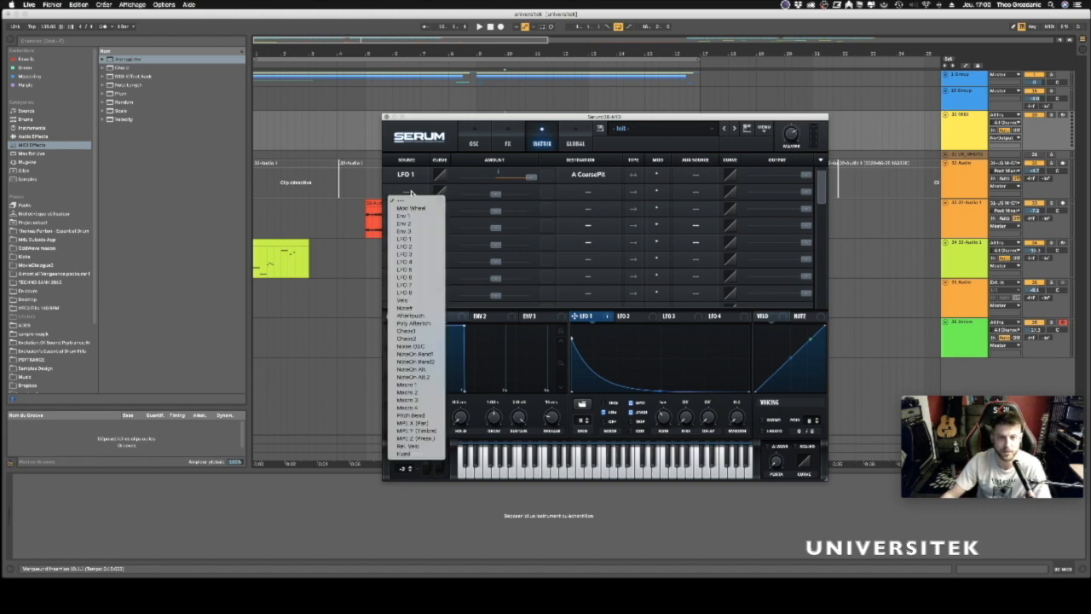
click(413, 353)
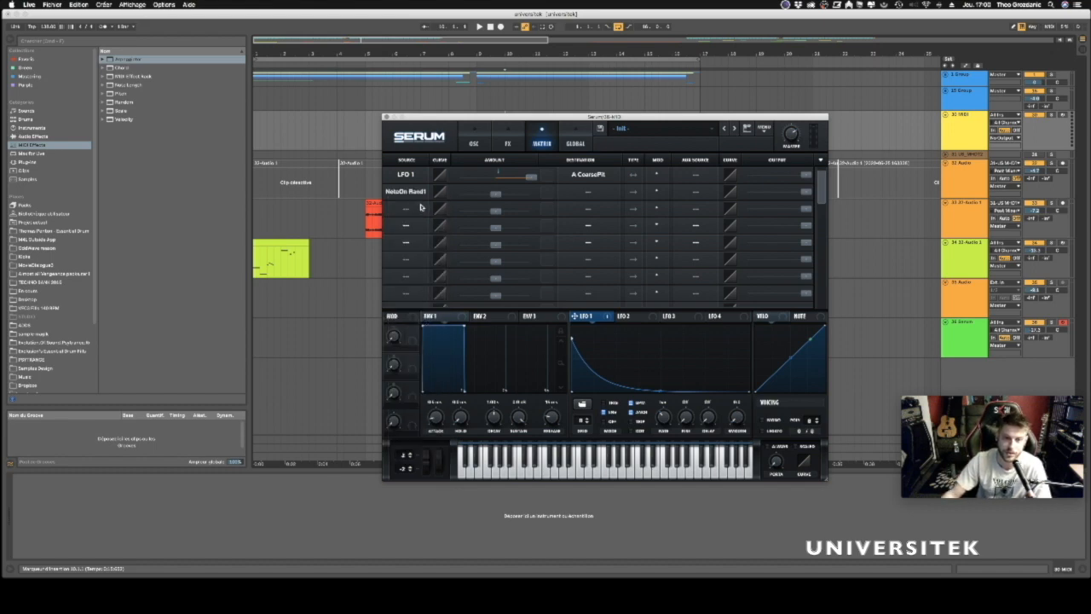
drag(549, 429, 550, 421)
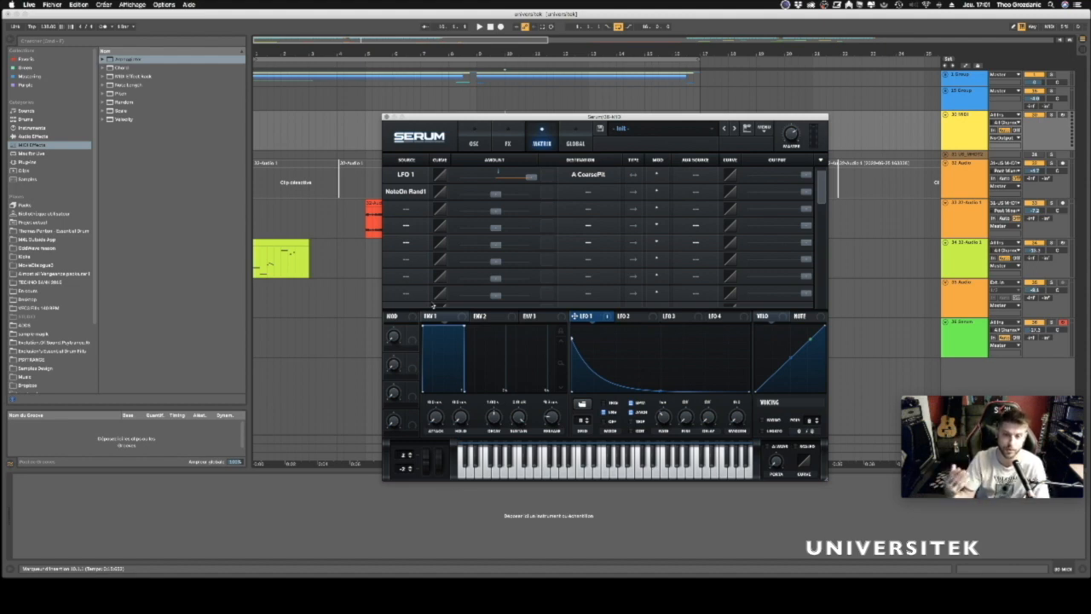
mouse_move(549, 419)
mouse_down()
mouse_move(547, 452)
mouse_move(548, 405)
mouse_up()
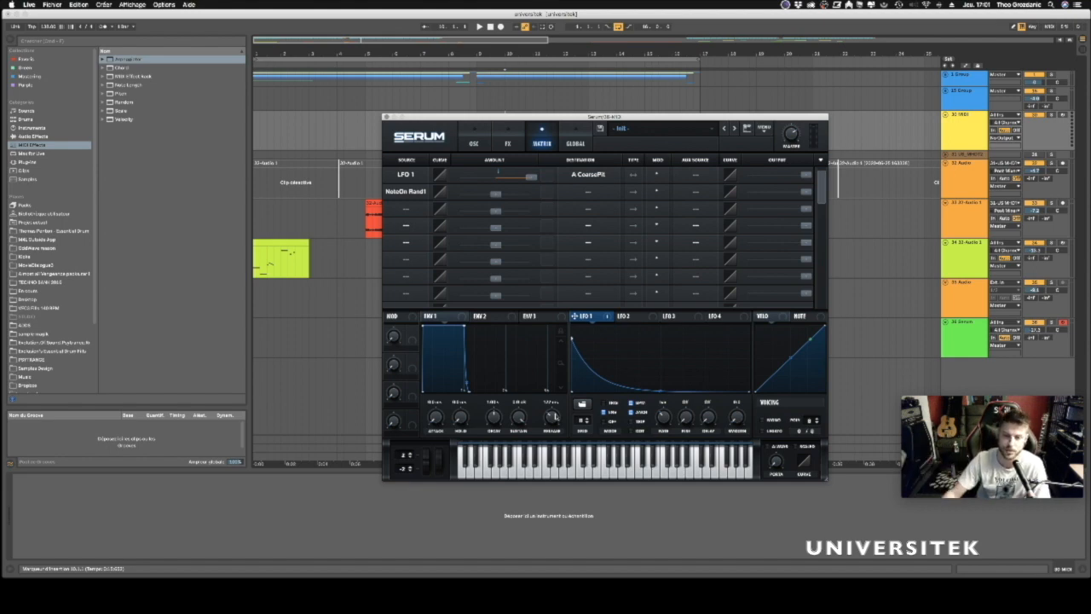
drag(551, 424, 537, 472)
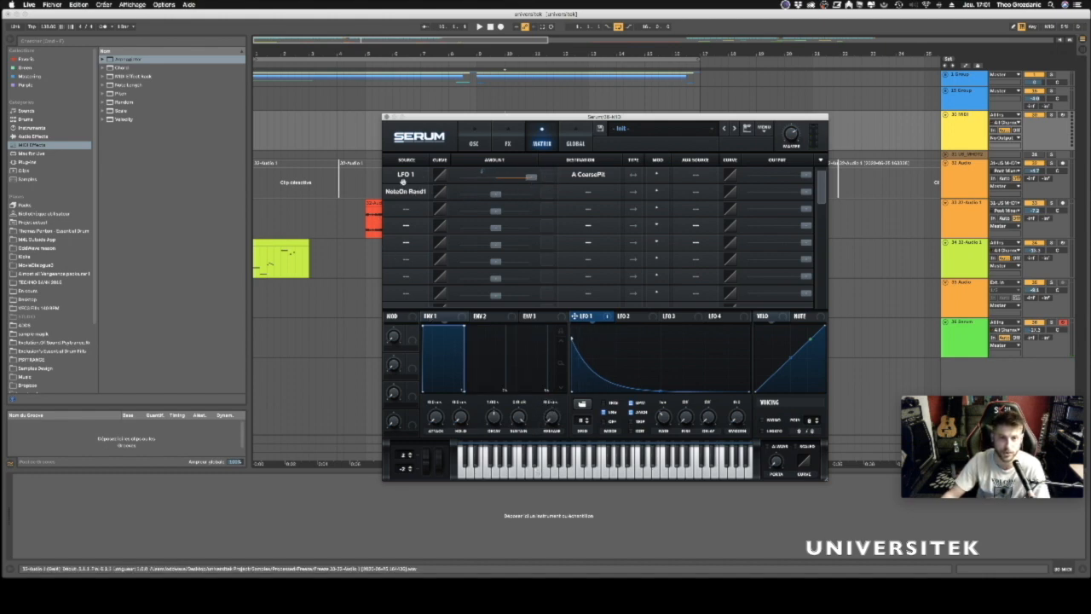
click(587, 193)
mouse_move(586, 232)
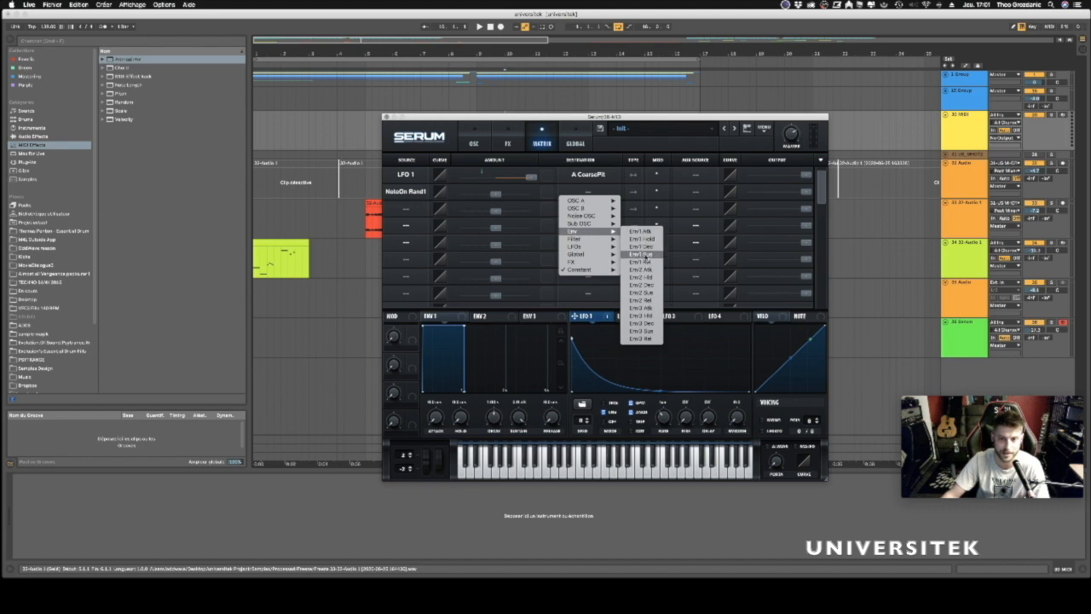
click(641, 262)
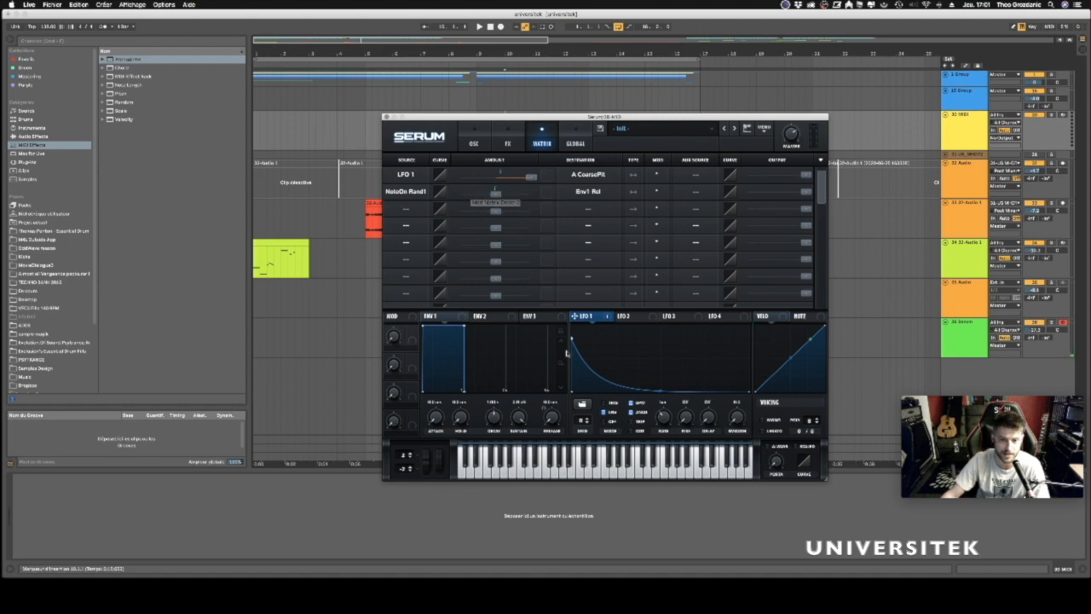
Raise the NoteOn Rand1 amount on the Env 1 release, fine-tune the release time and raise the Serum track's volume.
drag(551, 422, 549, 393)
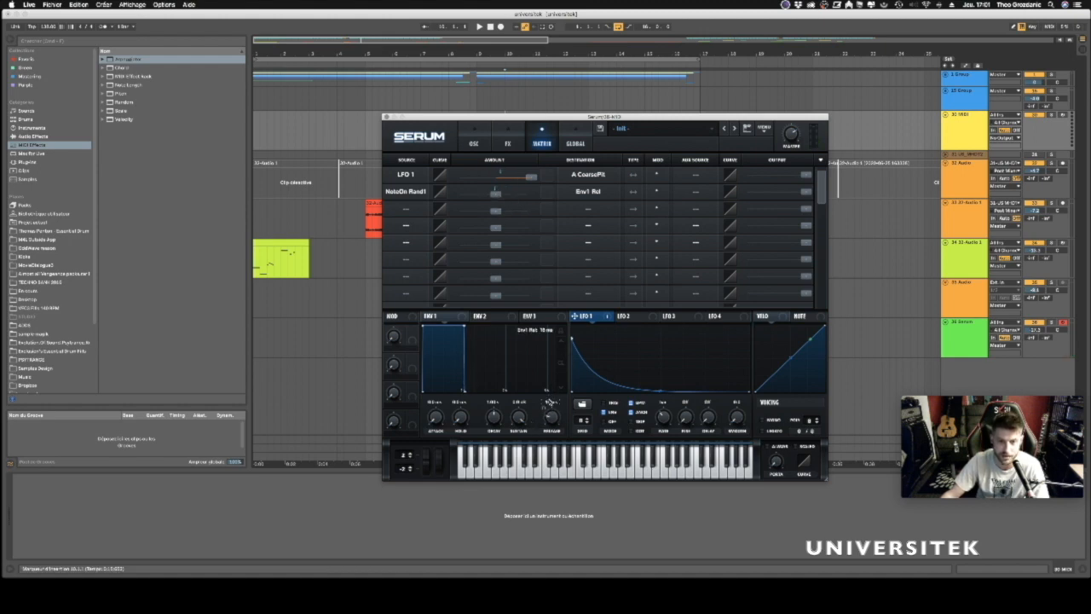
drag(503, 192, 519, 194)
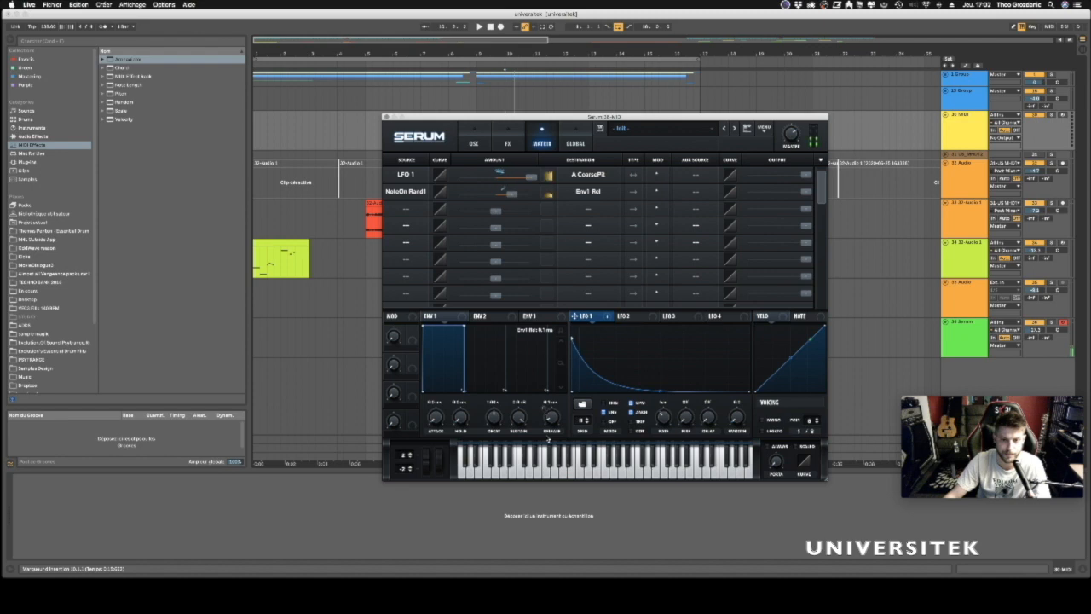
mouse_move(512, 195)
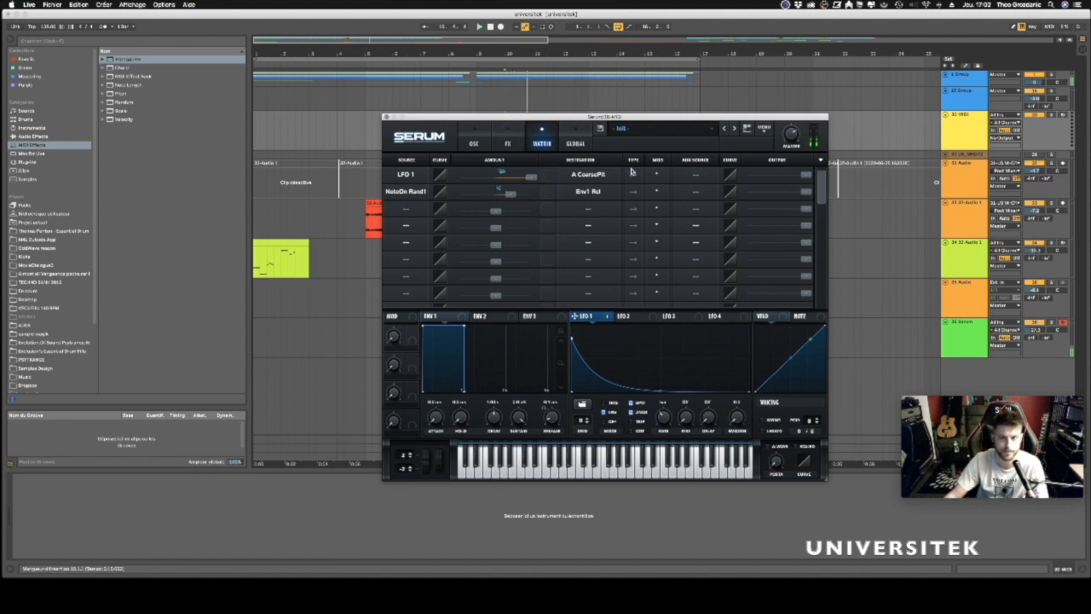
drag(1036, 329, 1035, 327)
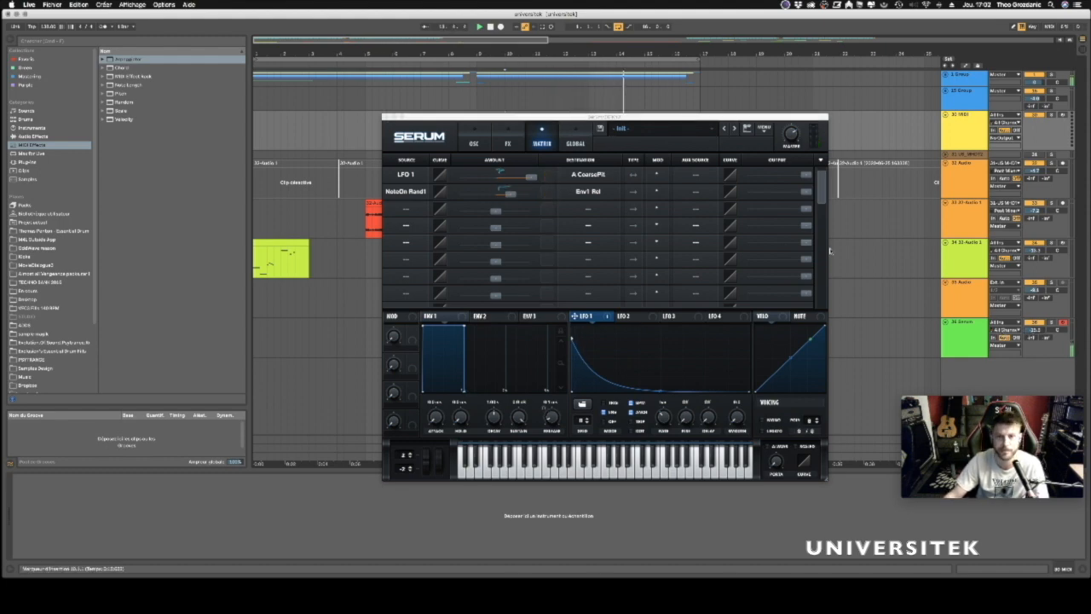
Enable Serum's filter with the High 24 type, raise its resonance, and adjust its drive and cutoff.
drag(600, 118, 581, 110)
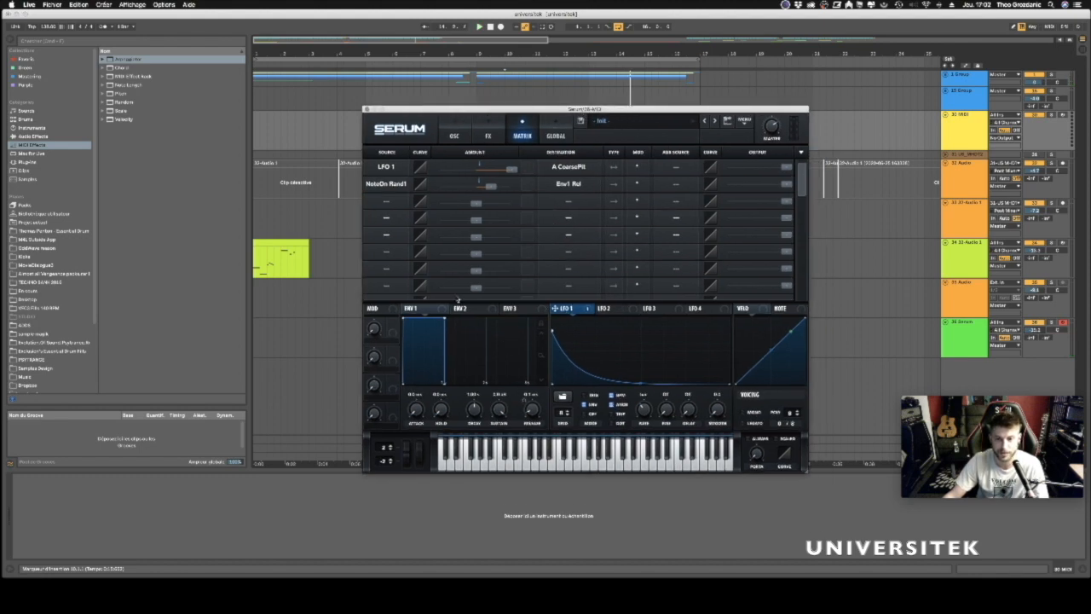
drag(454, 109, 445, 102)
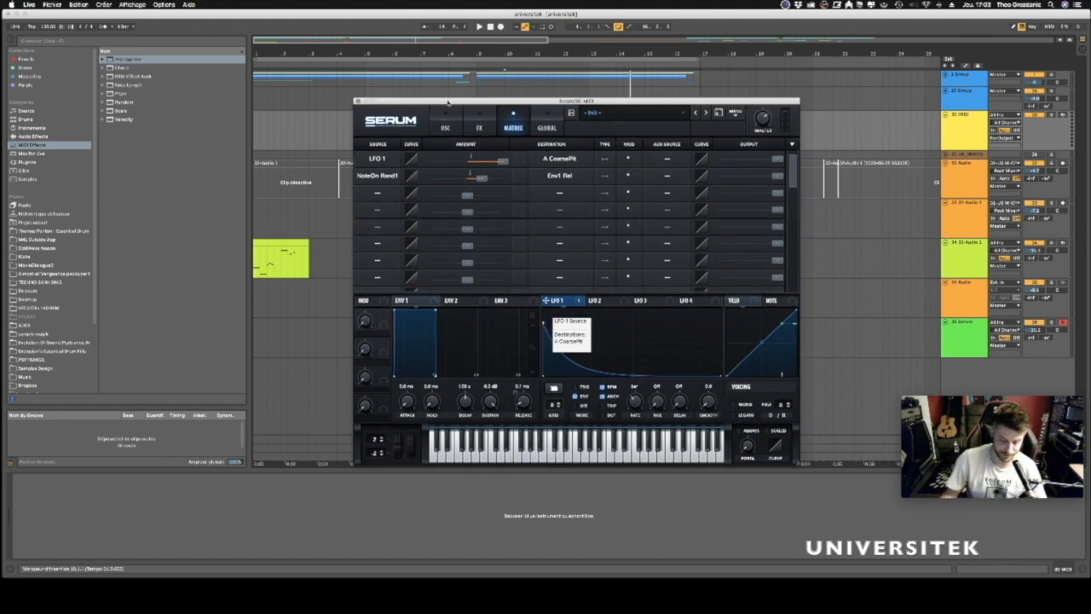
click(452, 130)
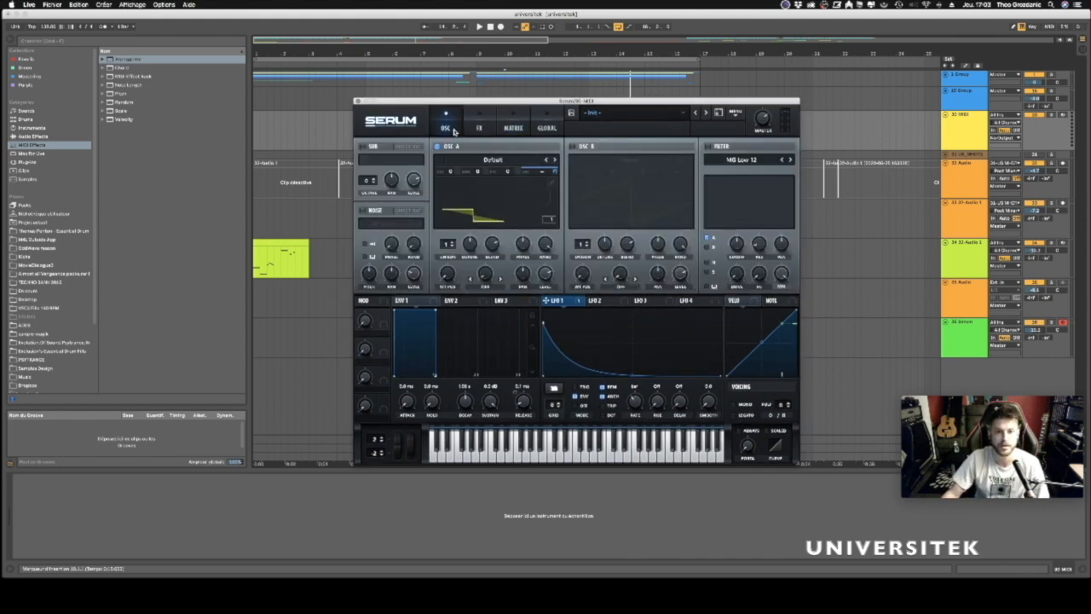
click(708, 146)
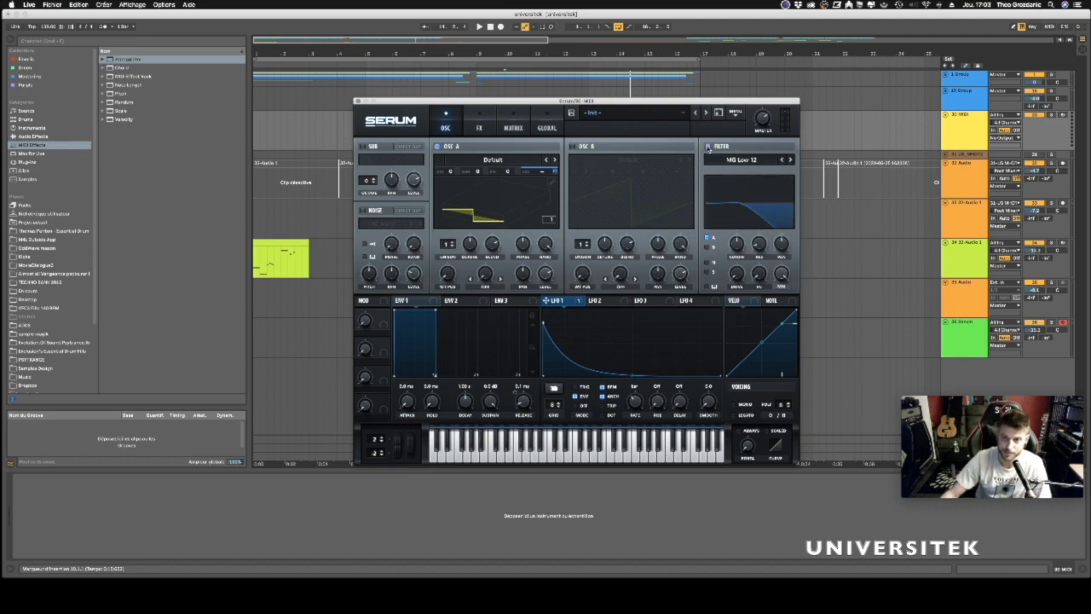
click(738, 160)
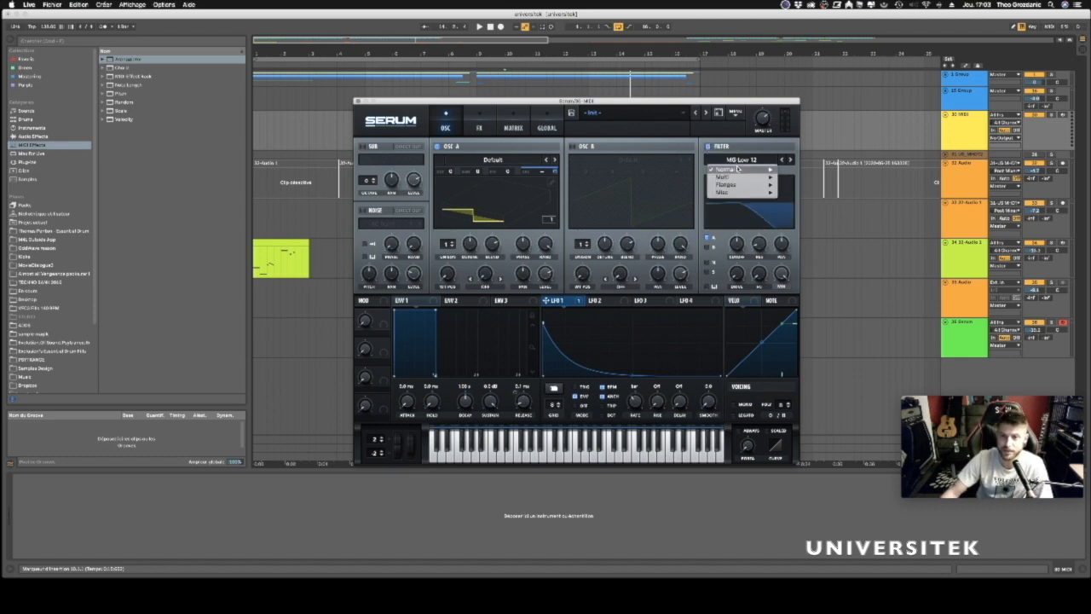
mouse_move(736, 186)
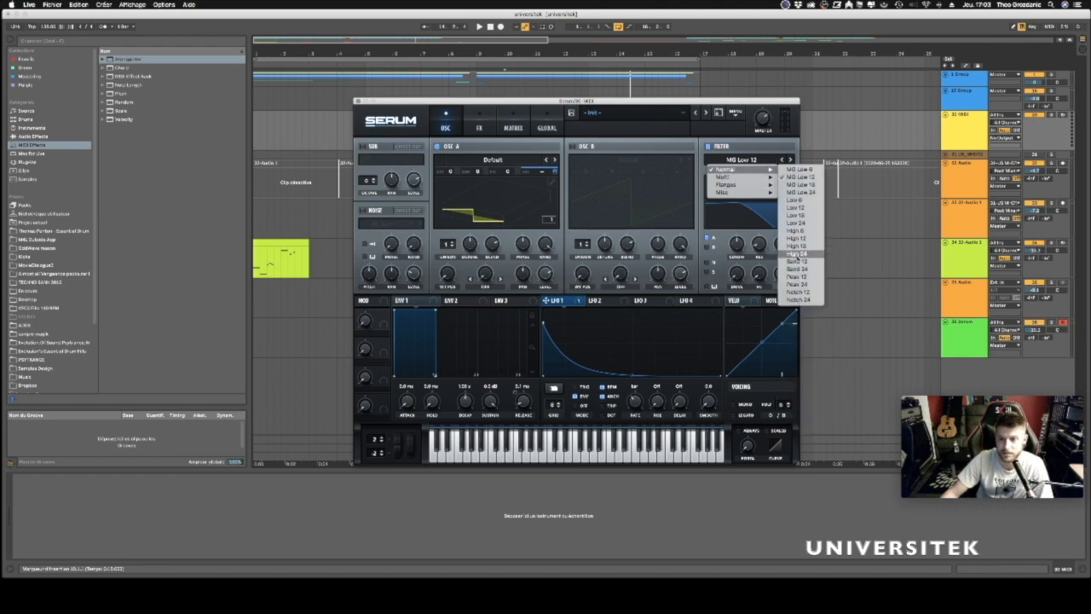
click(797, 254)
drag(763, 246, 762, 223)
mouse_move(739, 273)
mouse_down()
mouse_move(758, 247)
mouse_move(721, 220)
mouse_move(729, 264)
mouse_up()
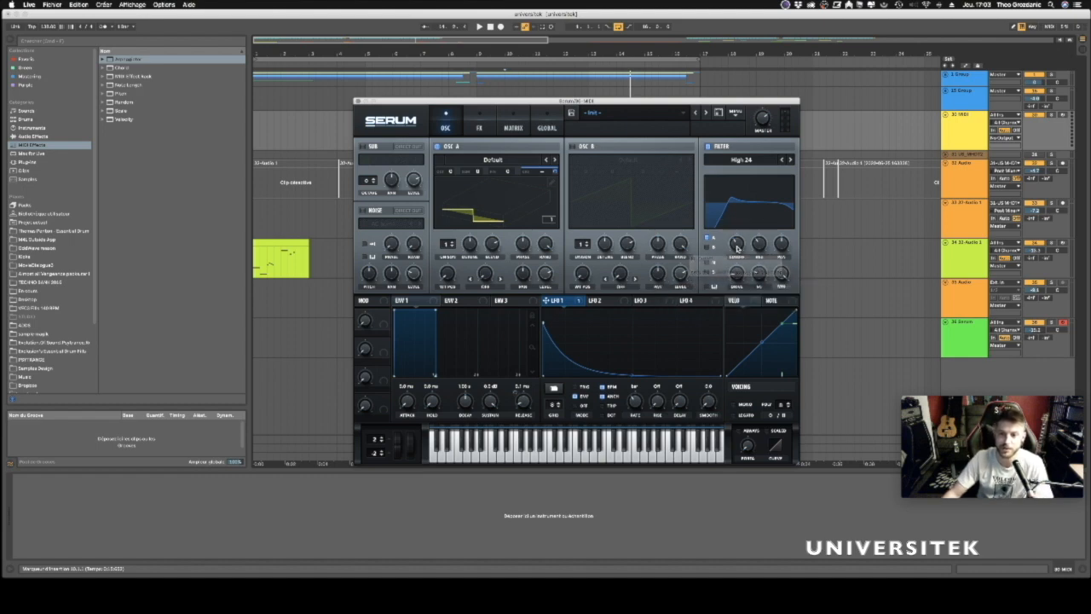
mouse_move(736, 248)
mouse_down()
mouse_move(736, 238)
mouse_move(734, 254)
mouse_up()
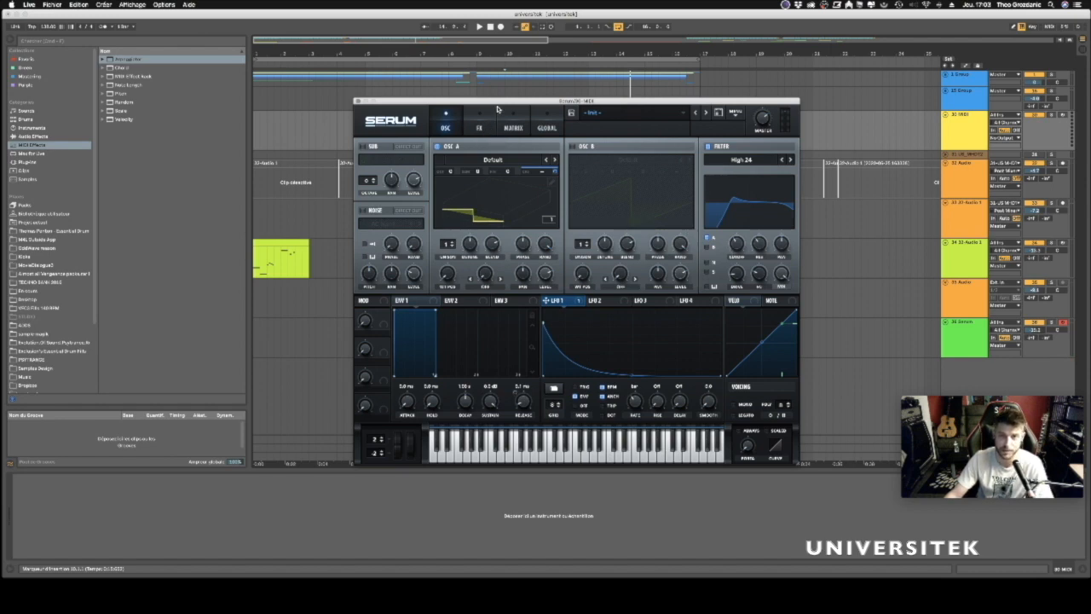
Route NoteOn Rand2 to the filter cutoff in the modulation matrix with a positive amount.
click(513, 128)
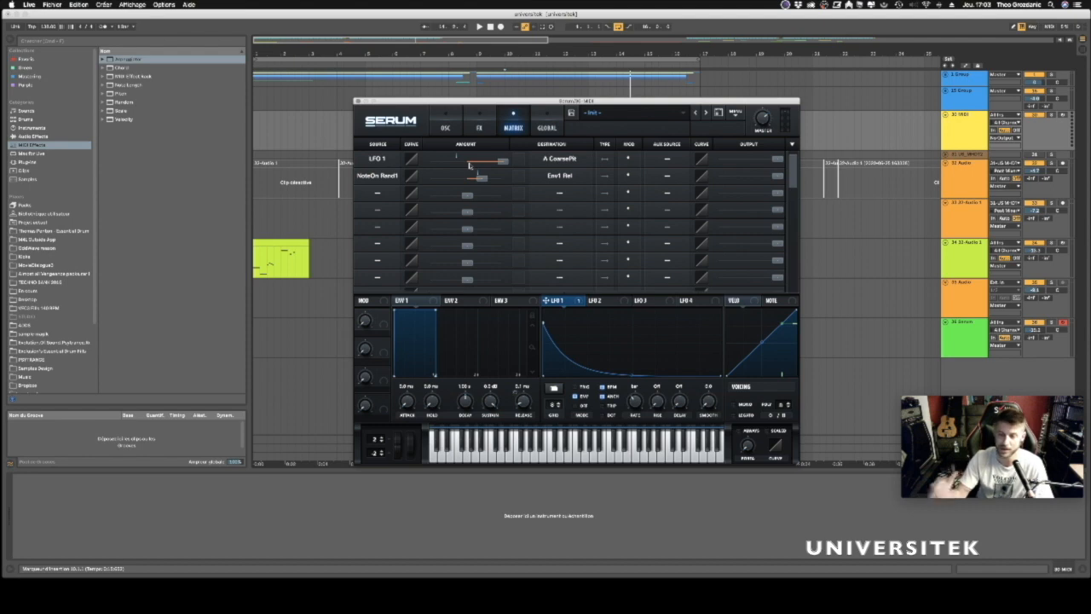
click(378, 194)
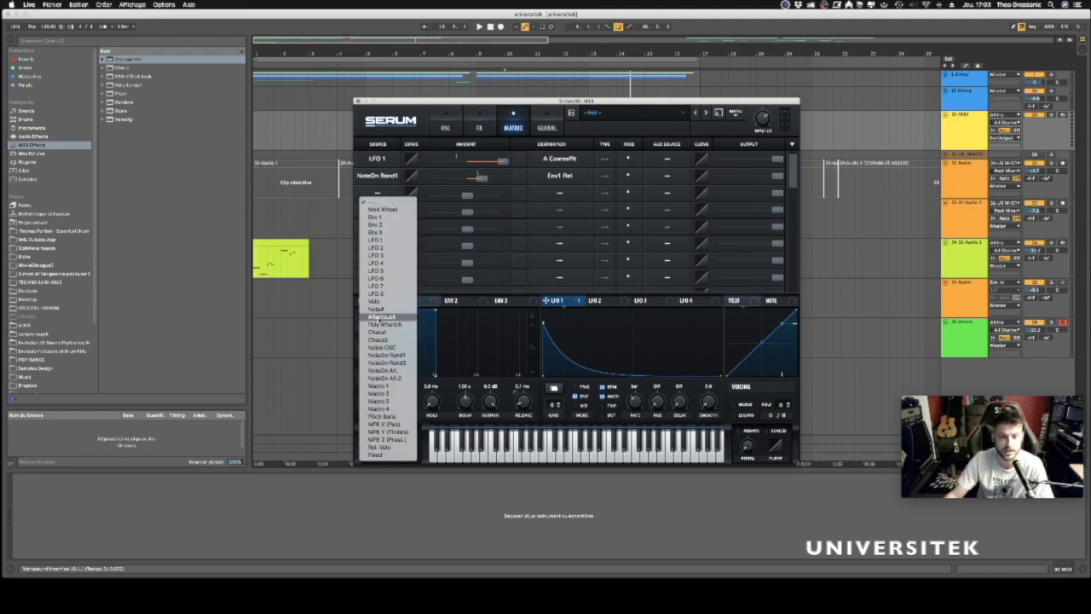
click(398, 363)
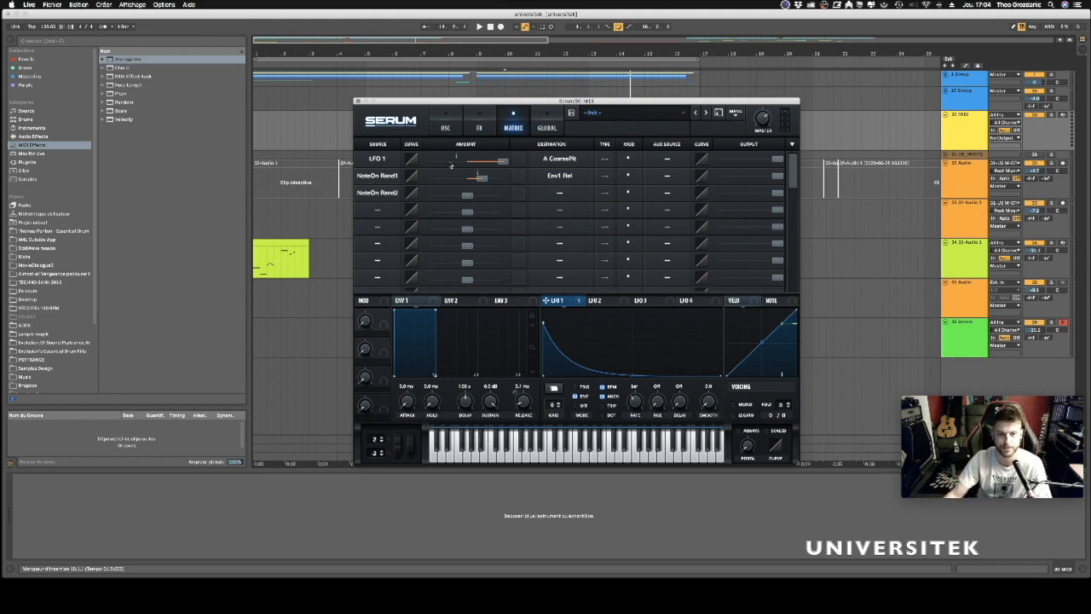
click(558, 194)
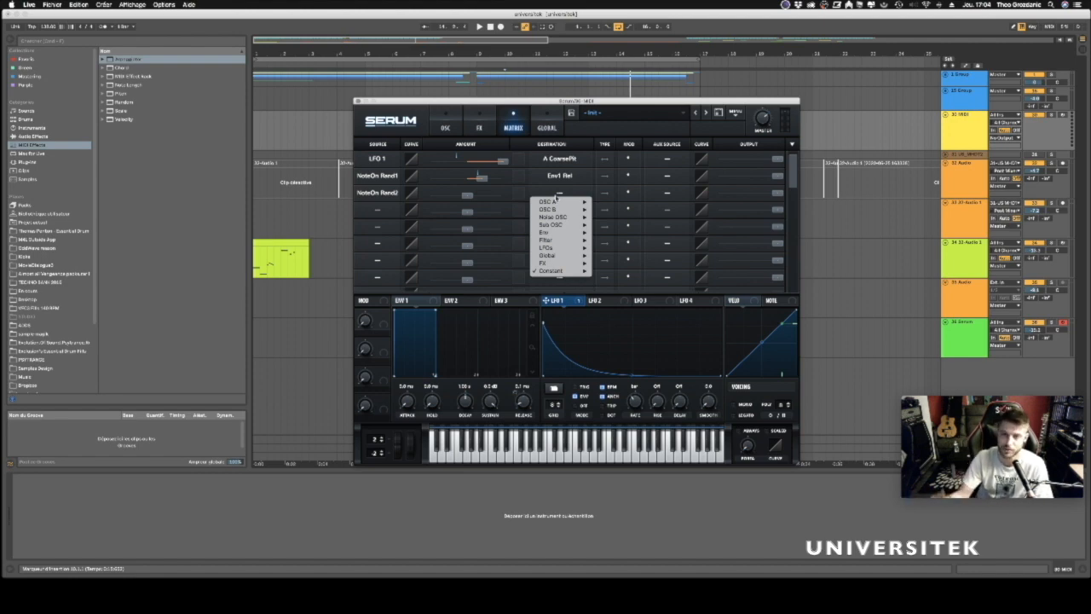
mouse_move(548, 241)
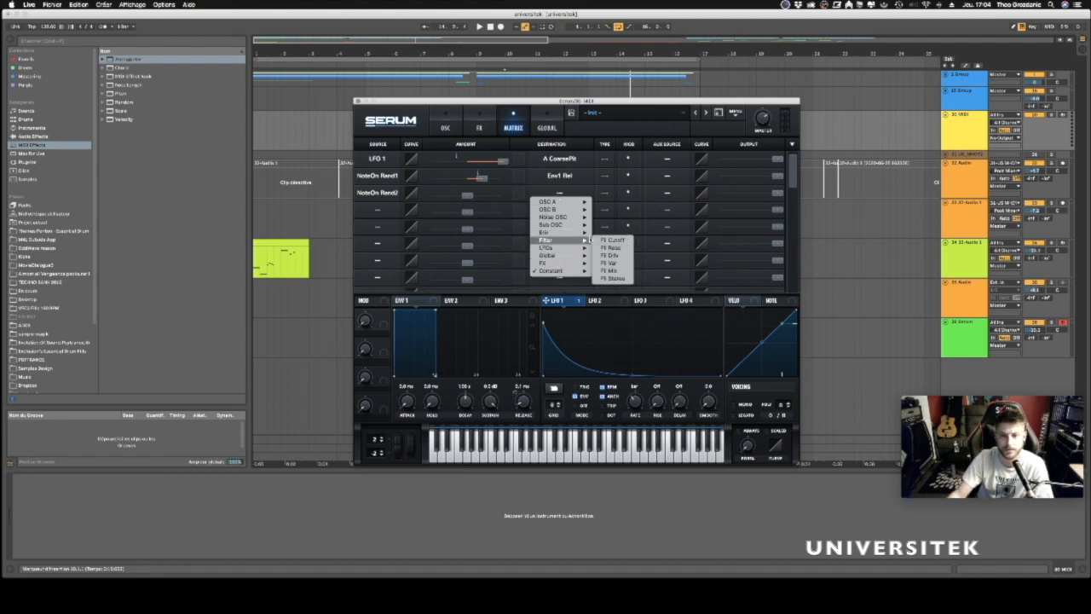
click(614, 239)
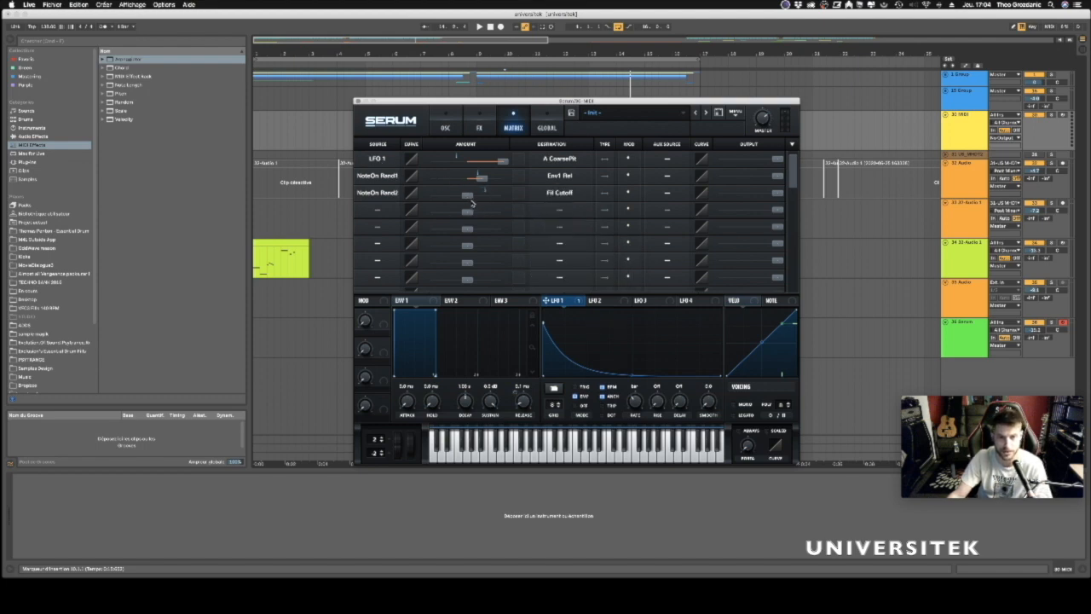
drag(469, 195, 495, 201)
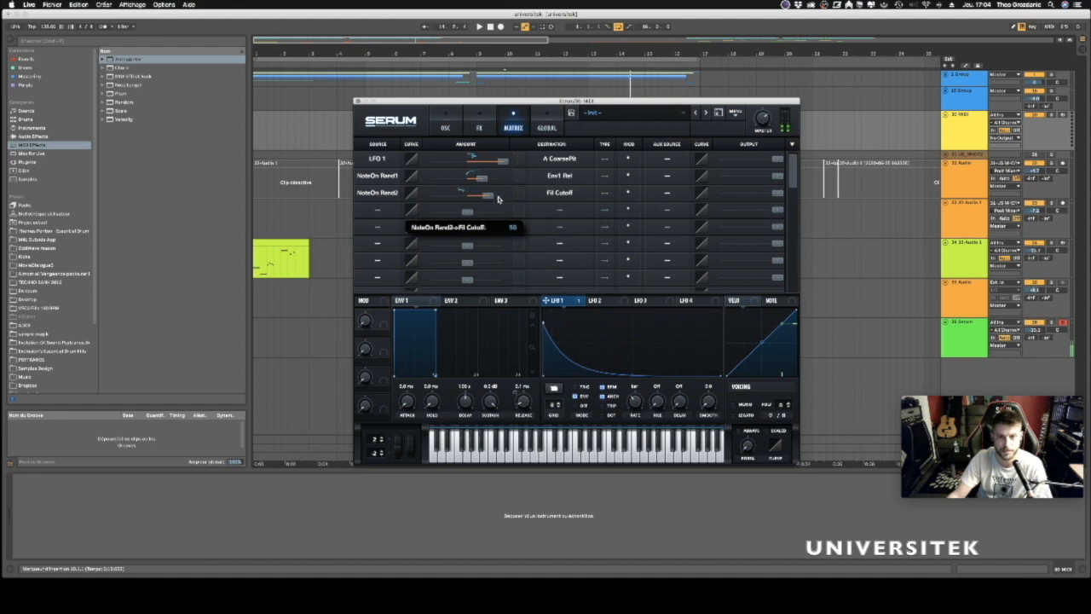
Raise the base cutoff of the High 24 filter and slightly increase its resonance while auditioning the sound.
click(445, 128)
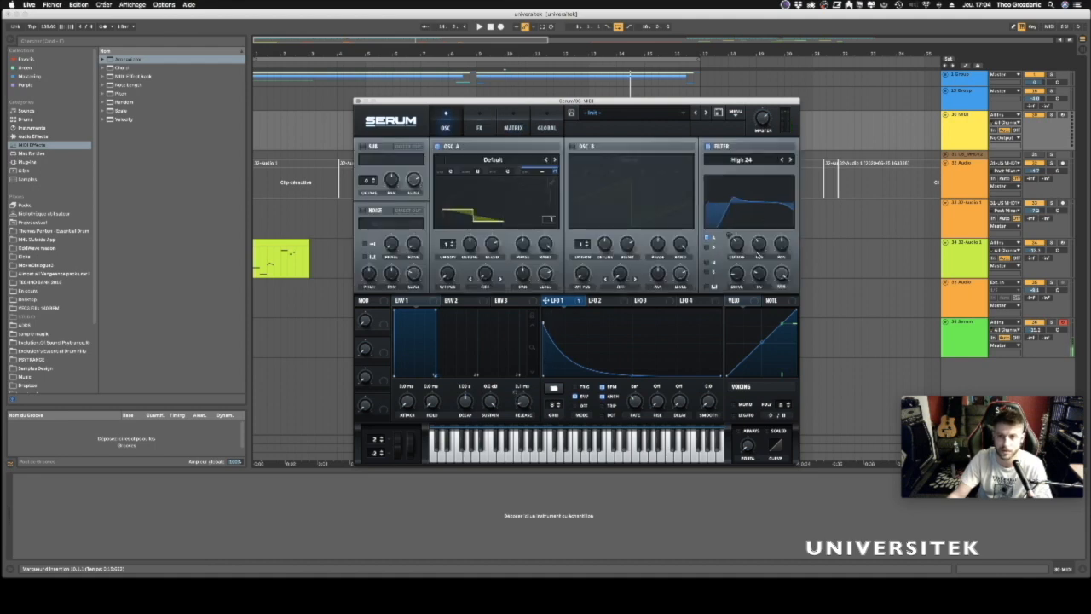
drag(740, 243, 742, 230)
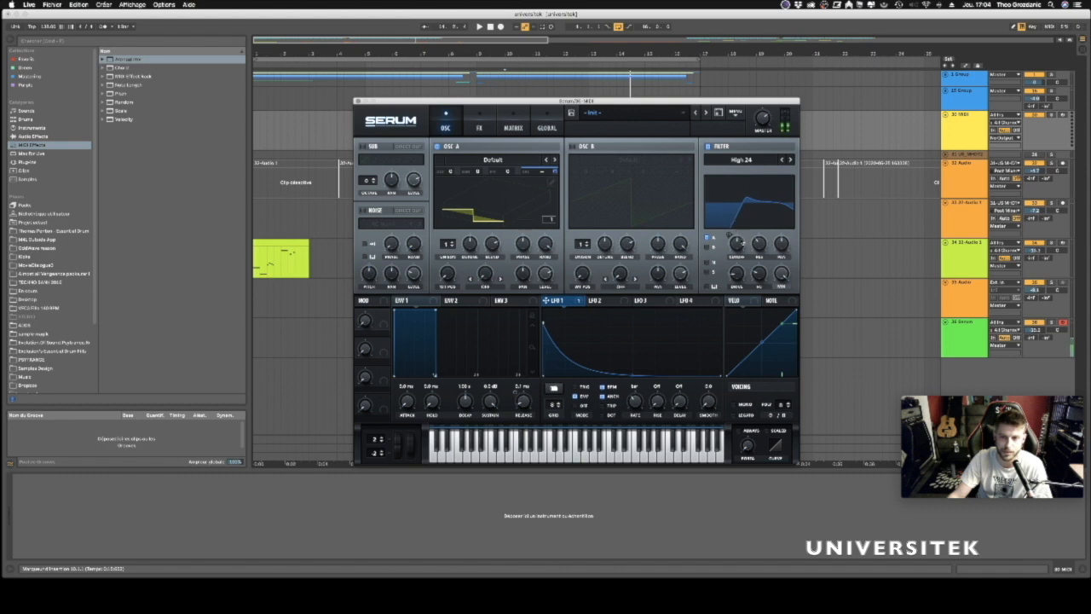
right_click(741, 247)
mouse_move(760, 246)
mouse_down()
mouse_move(761, 219)
mouse_move(763, 245)
mouse_up()
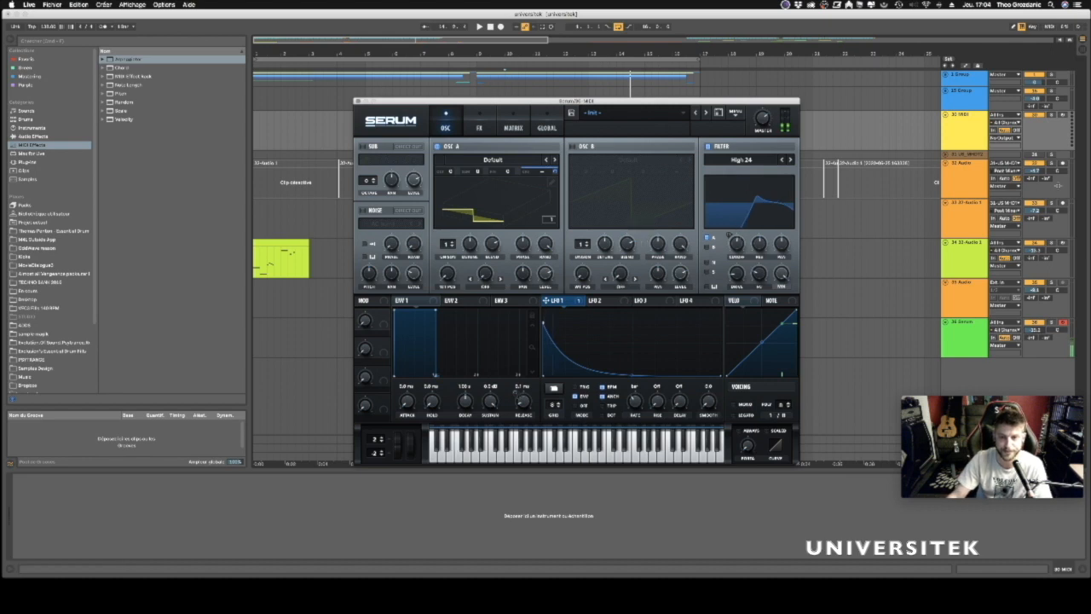
Show the Serum track's device chain and reposition the Serum window so the Arpeggiator stays accessible.
click(955, 322)
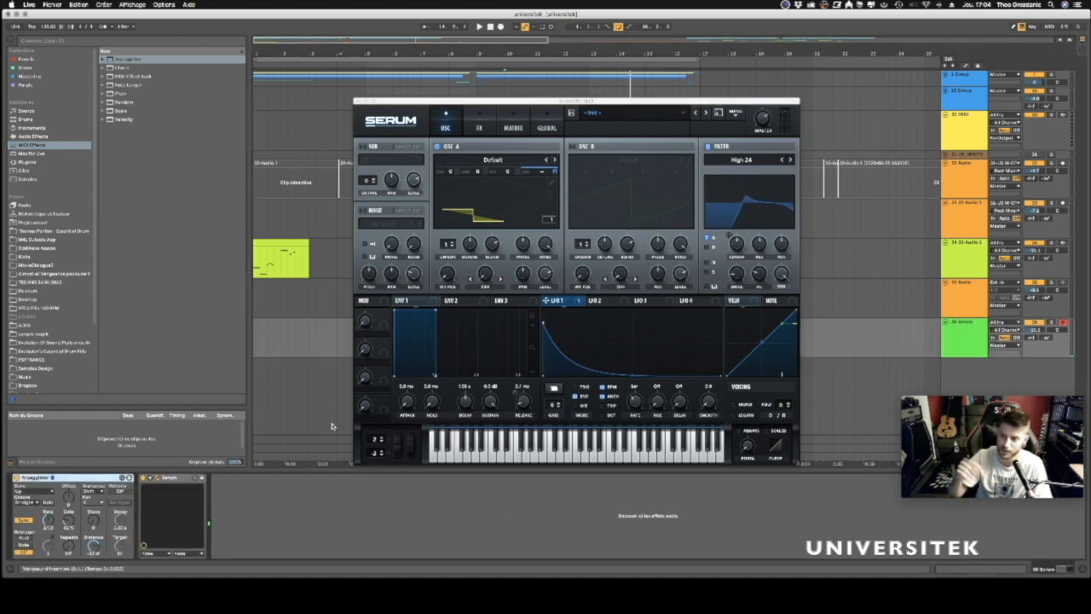
drag(534, 103, 527, 145)
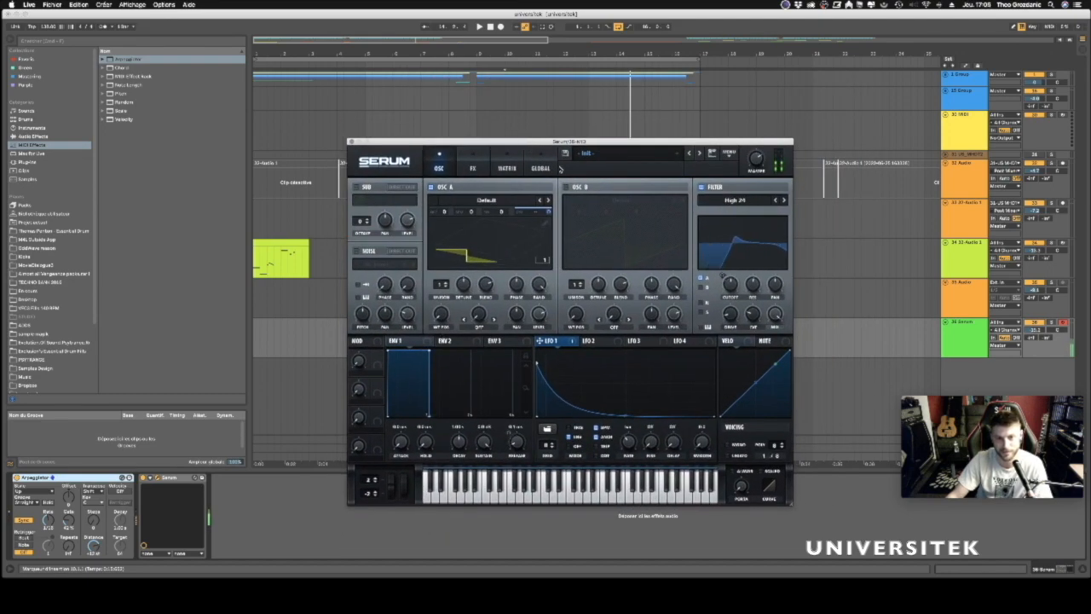
drag(563, 142, 552, 127)
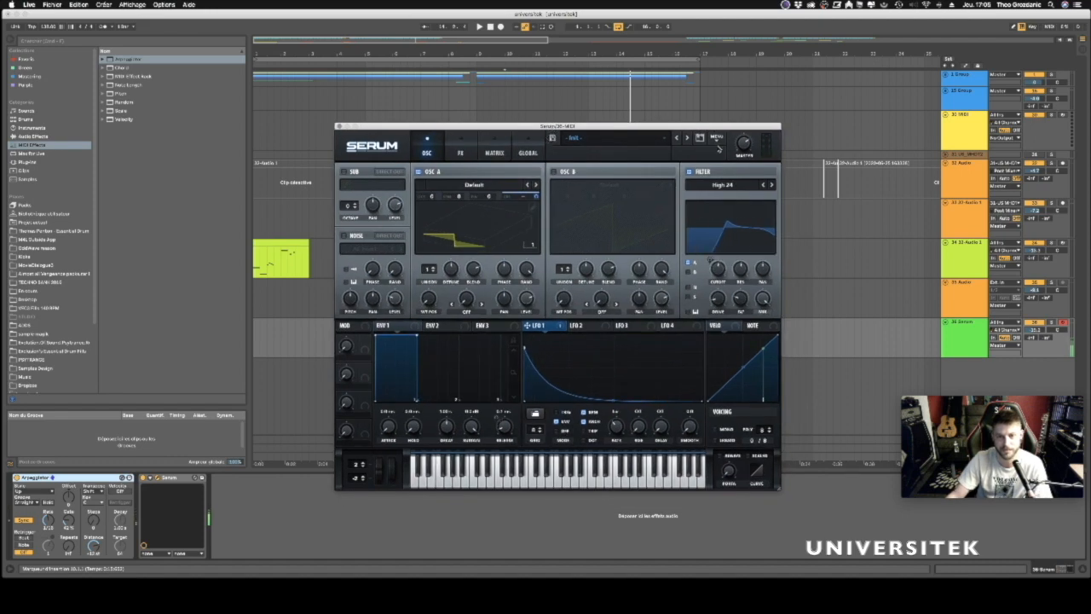
Enable the Phaser in Serum's effects rack and adjust its frequency while auditioning the sound.
click(465, 152)
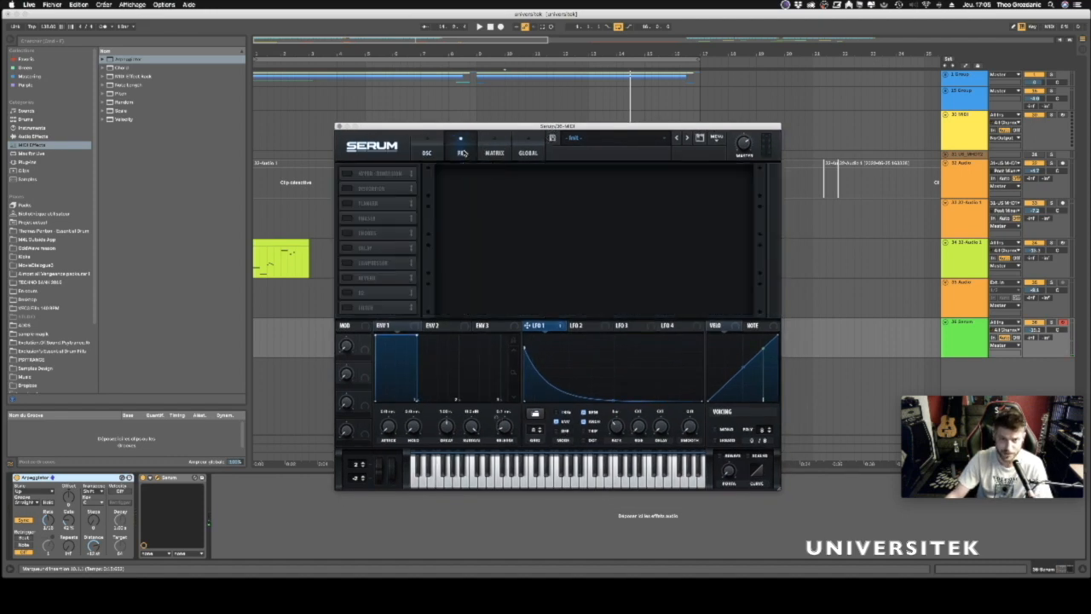
drag(418, 127, 421, 99)
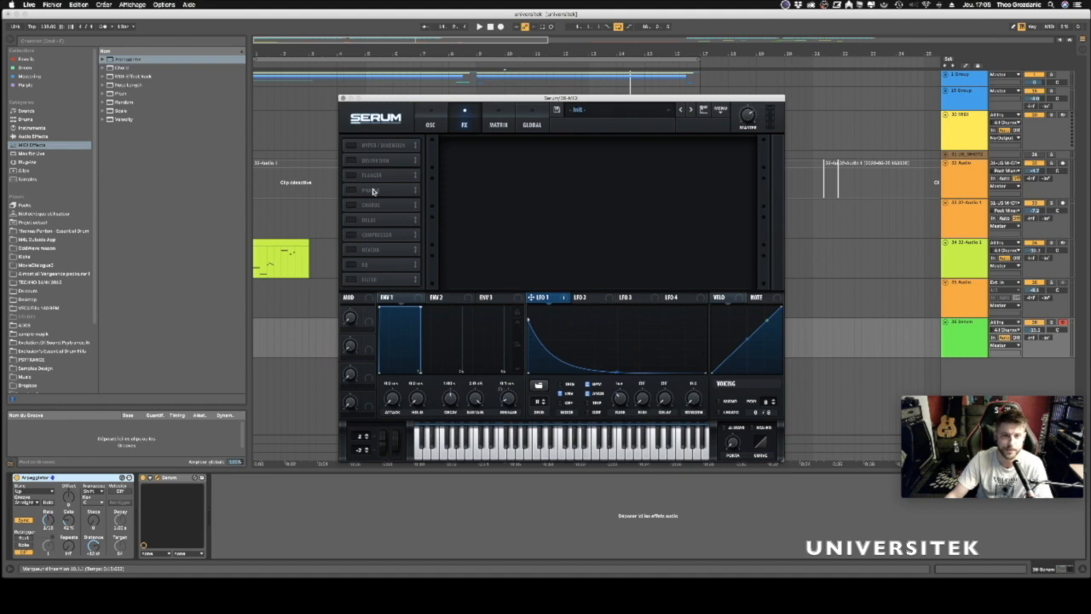
drag(376, 101, 347, 149)
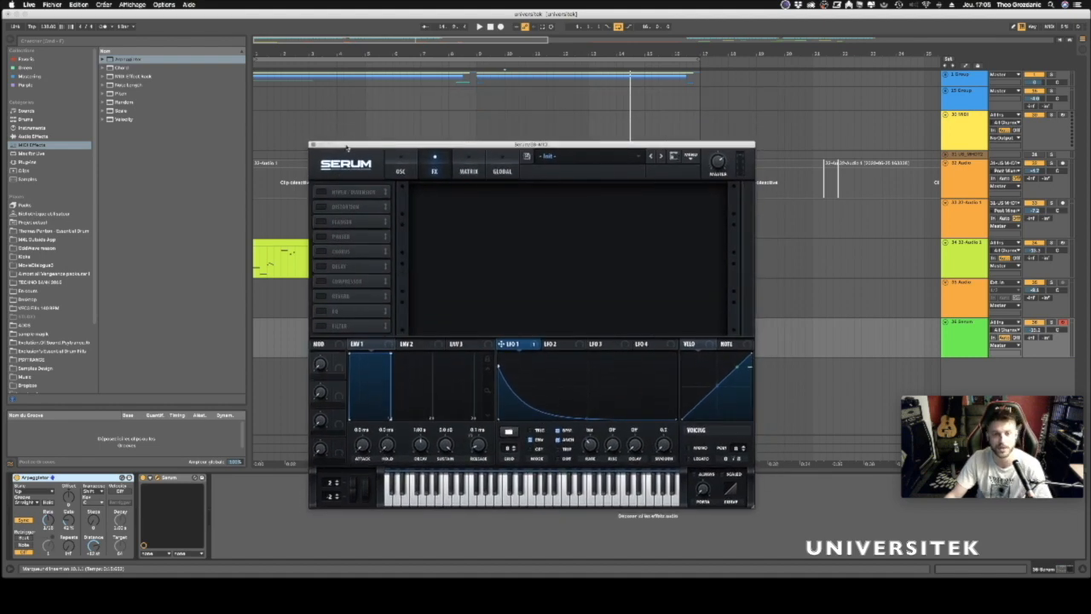
click(320, 237)
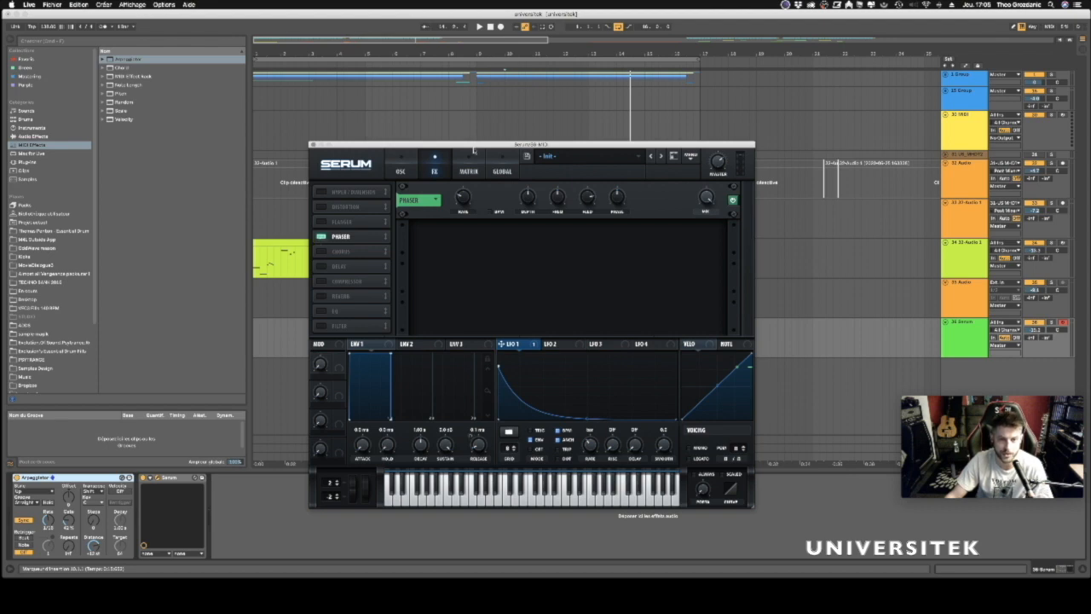
drag(475, 146, 525, 118)
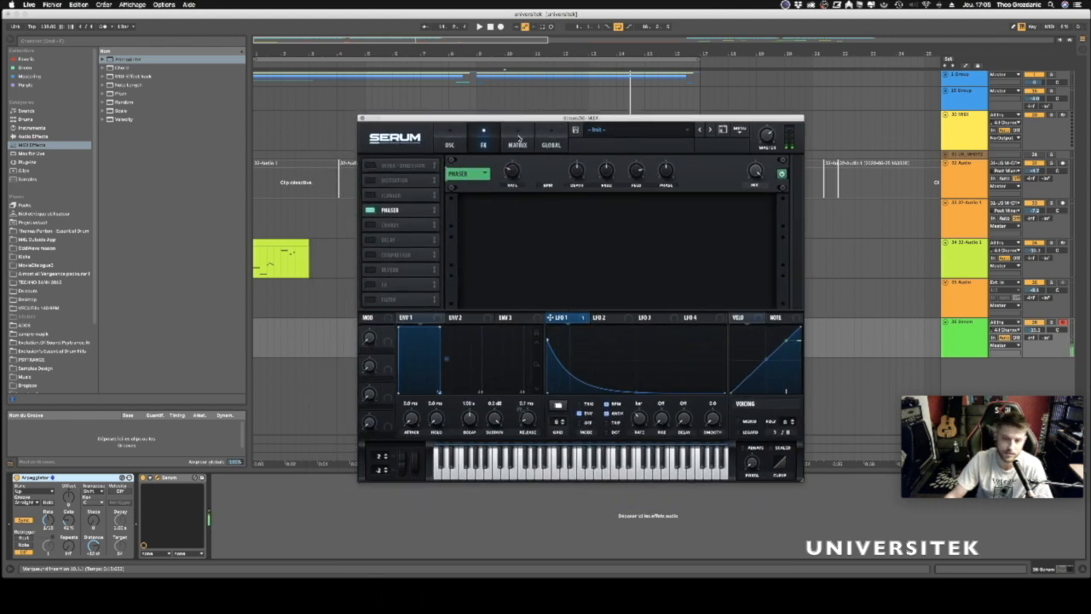
drag(516, 119, 487, 114)
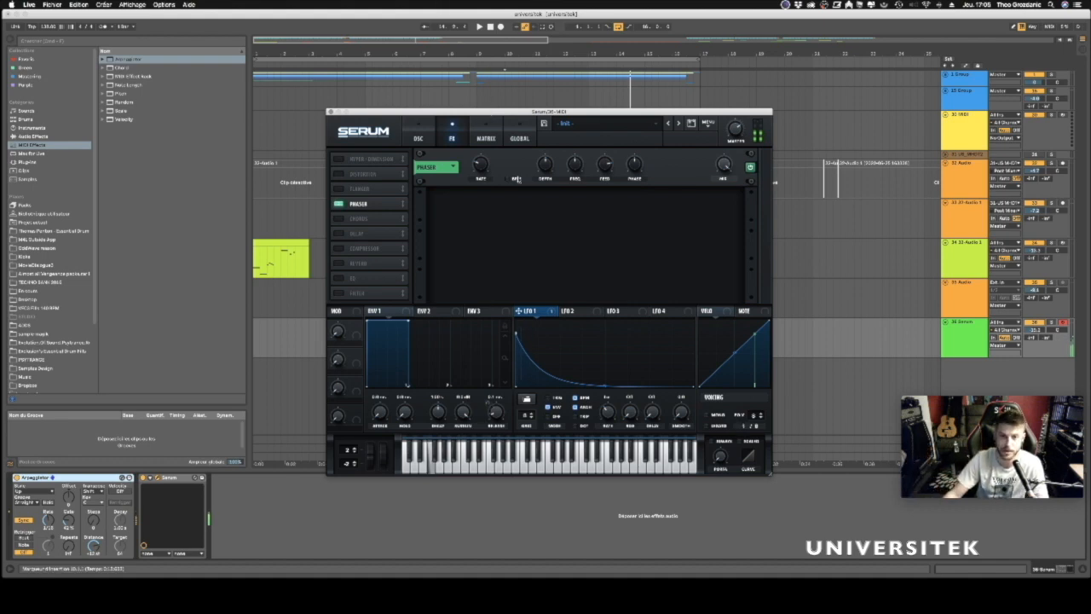
mouse_move(574, 166)
mouse_down()
mouse_move(573, 135)
mouse_move(575, 177)
mouse_up()
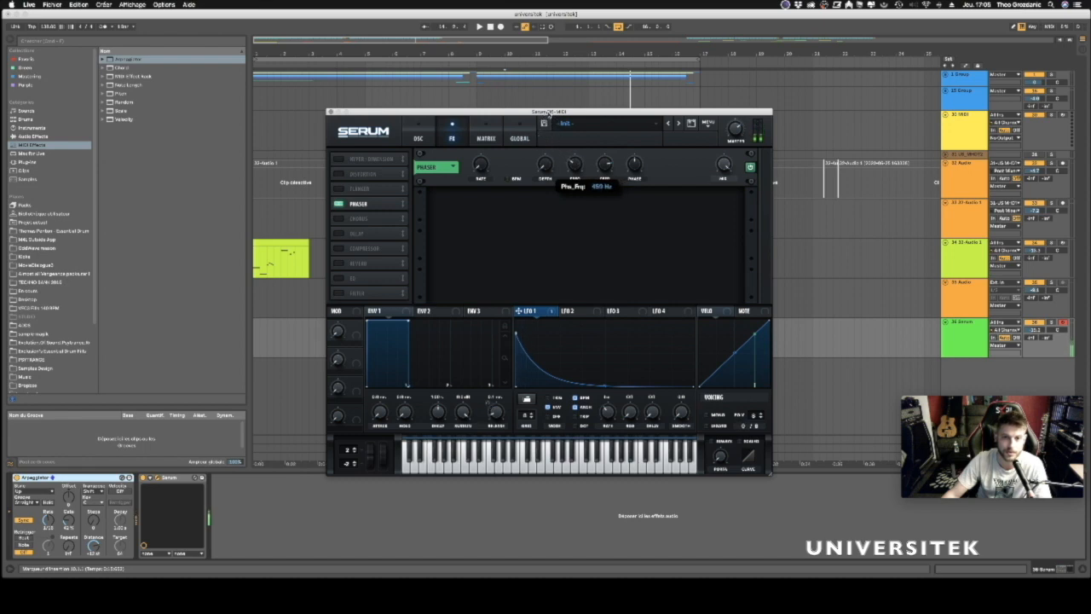
Route NoteOn Rand1 to the phaser frequency in the modulation matrix with a positive amount.
click(426, 141)
click(467, 144)
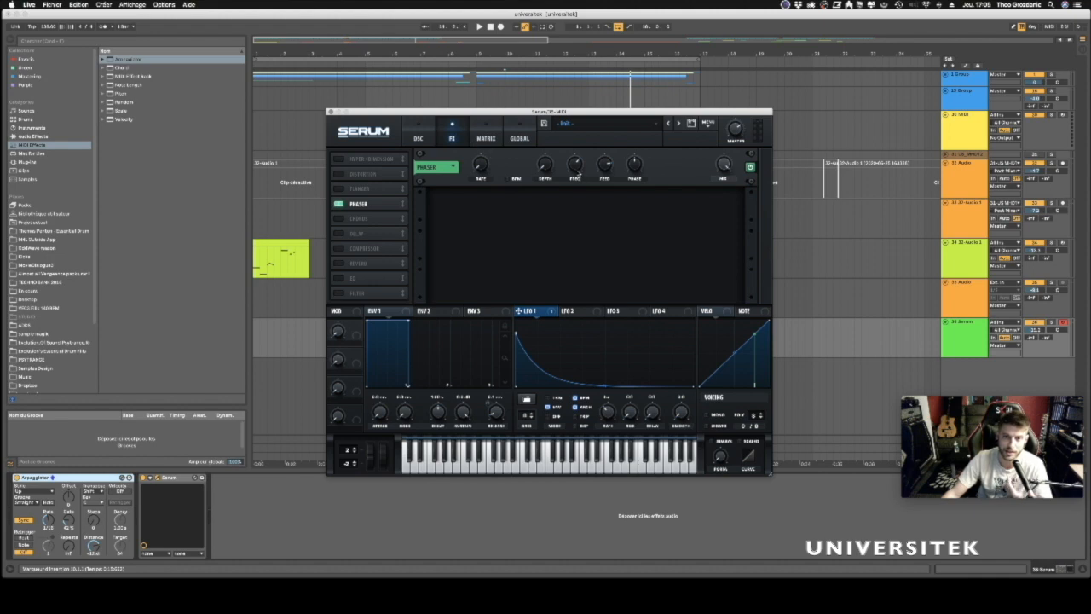
click(501, 138)
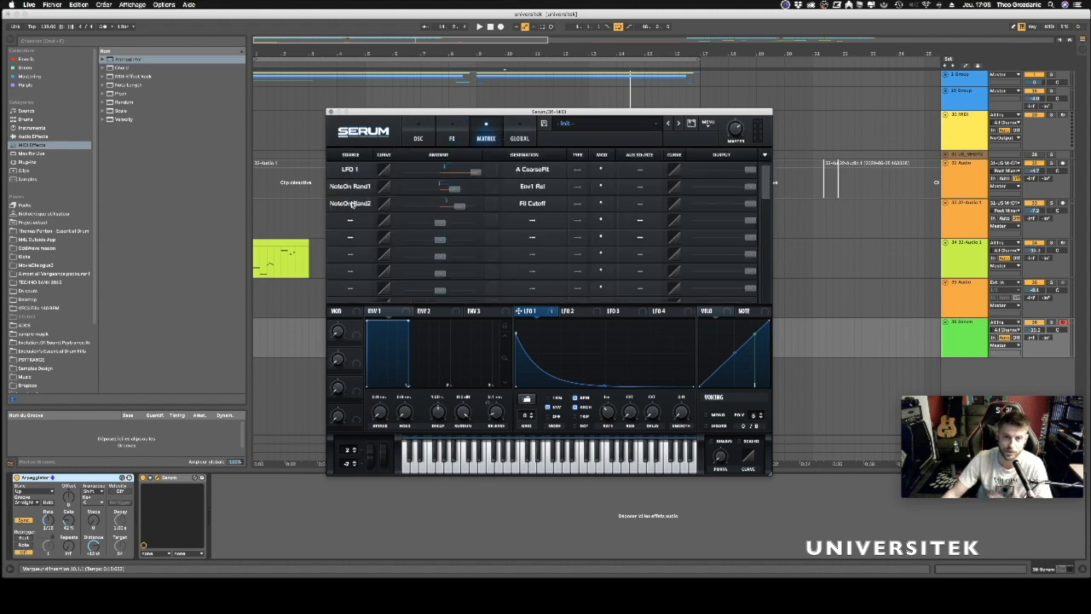
click(348, 220)
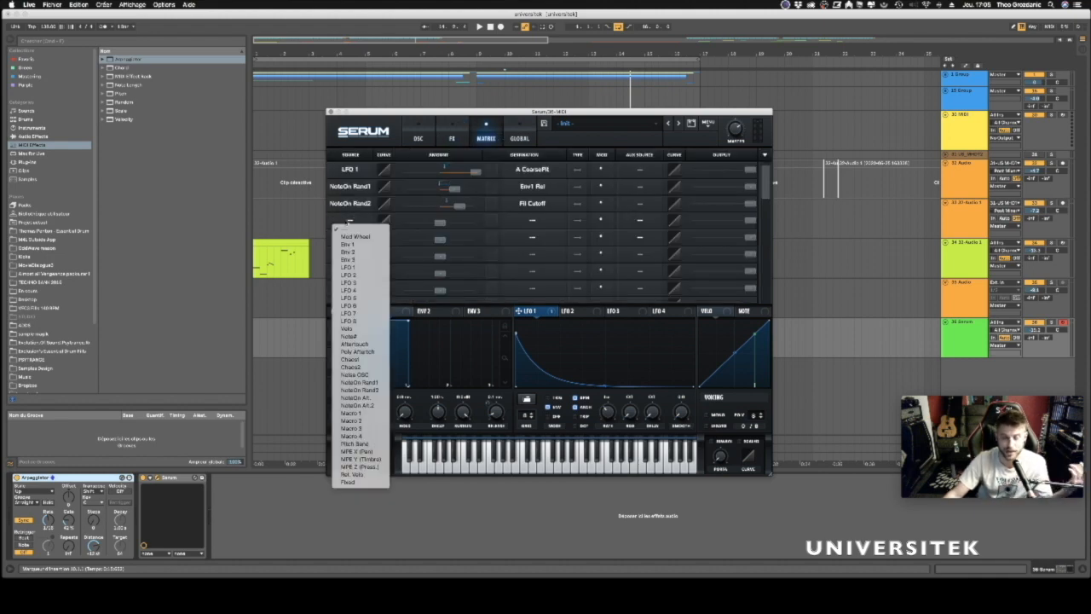
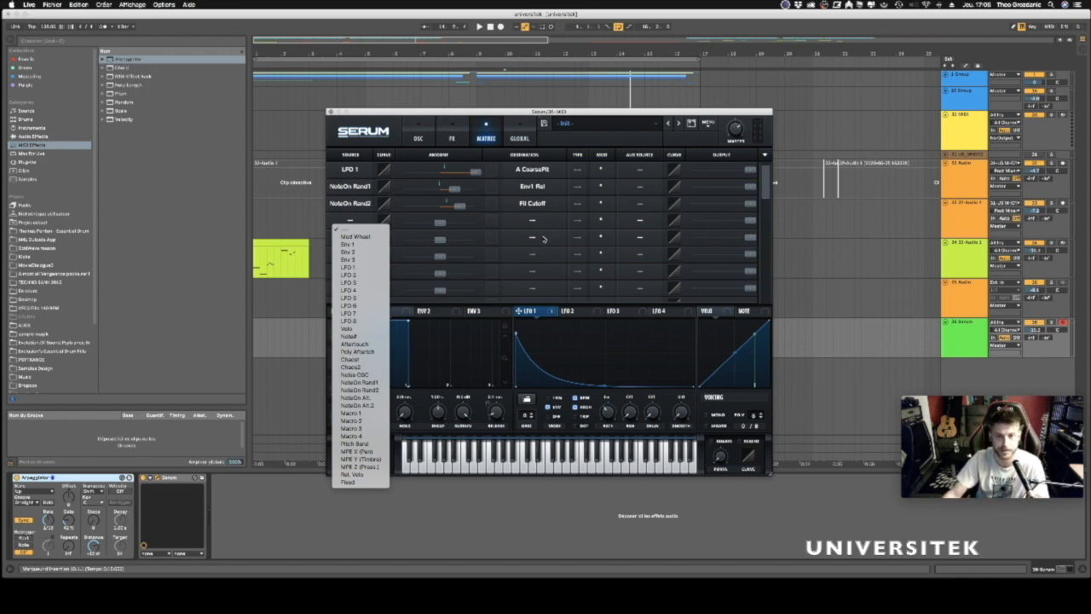
click(539, 248)
click(360, 226)
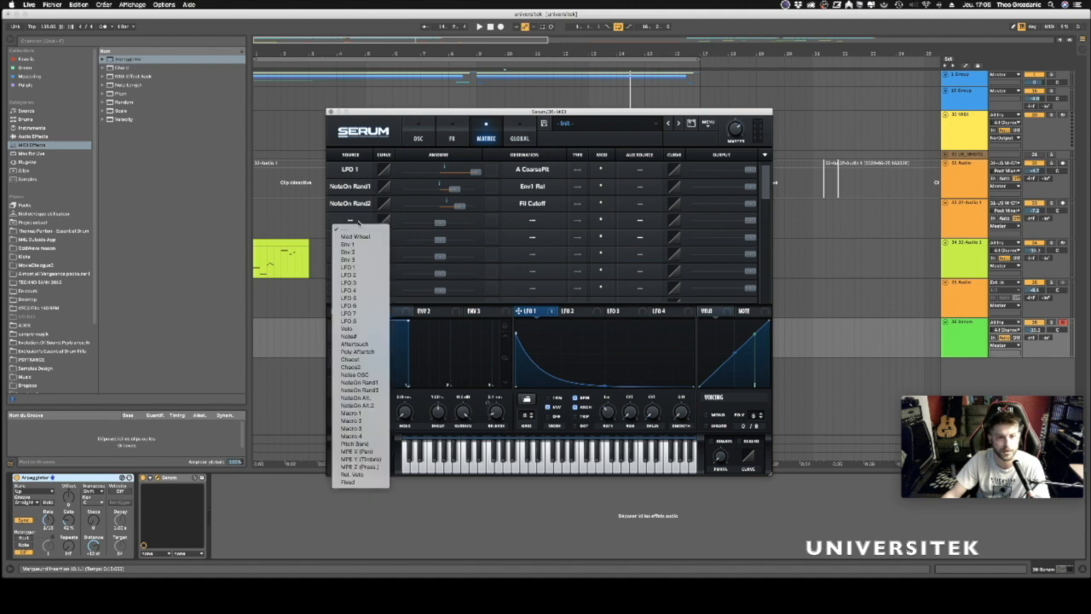
click(530, 207)
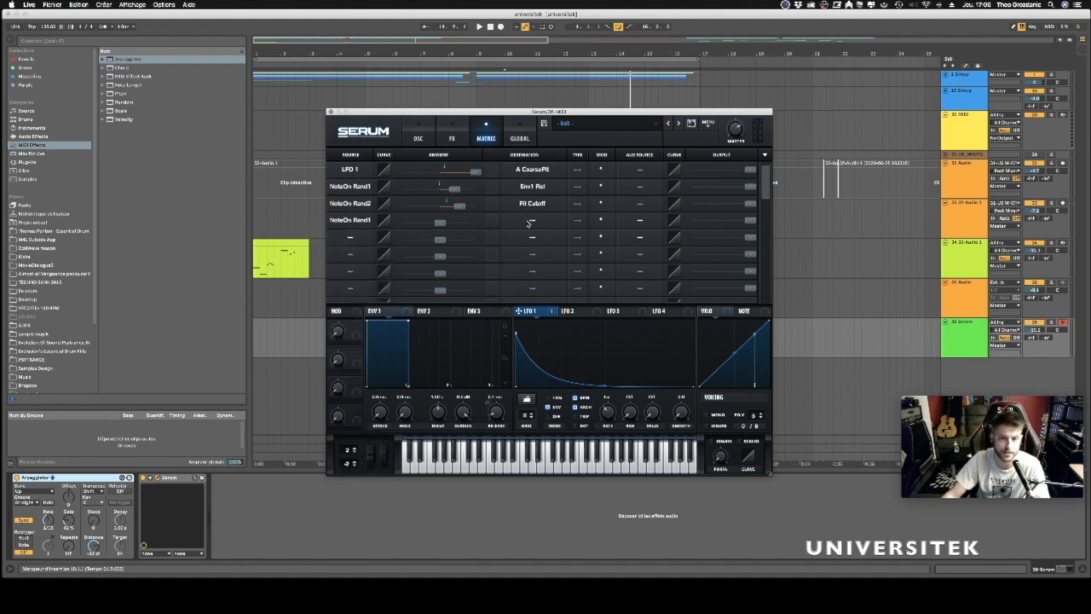
click(529, 221)
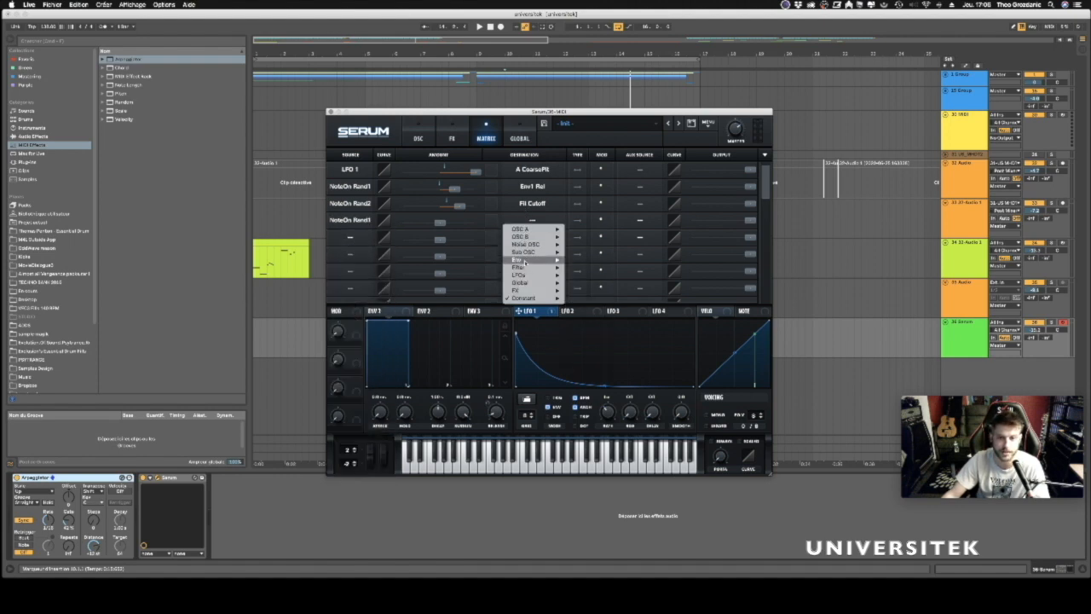
mouse_move(525, 291)
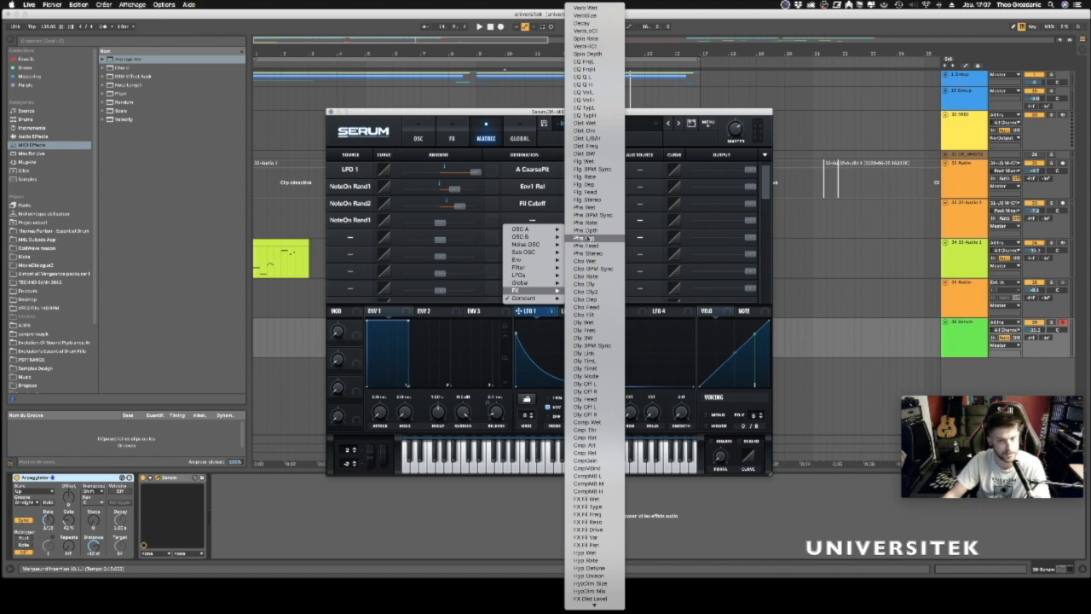
click(586, 237)
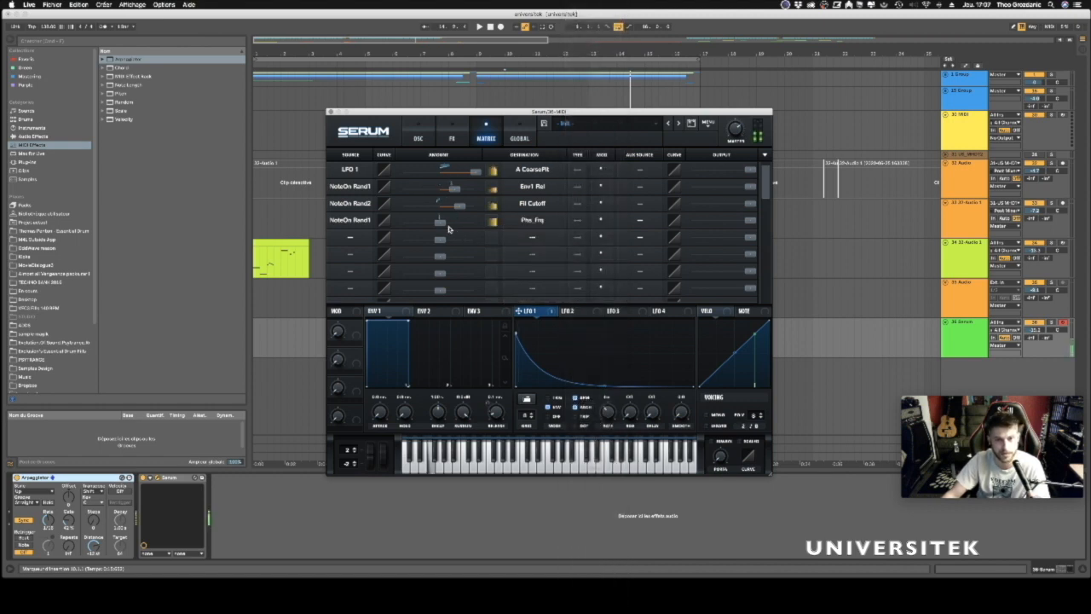
drag(442, 225, 469, 225)
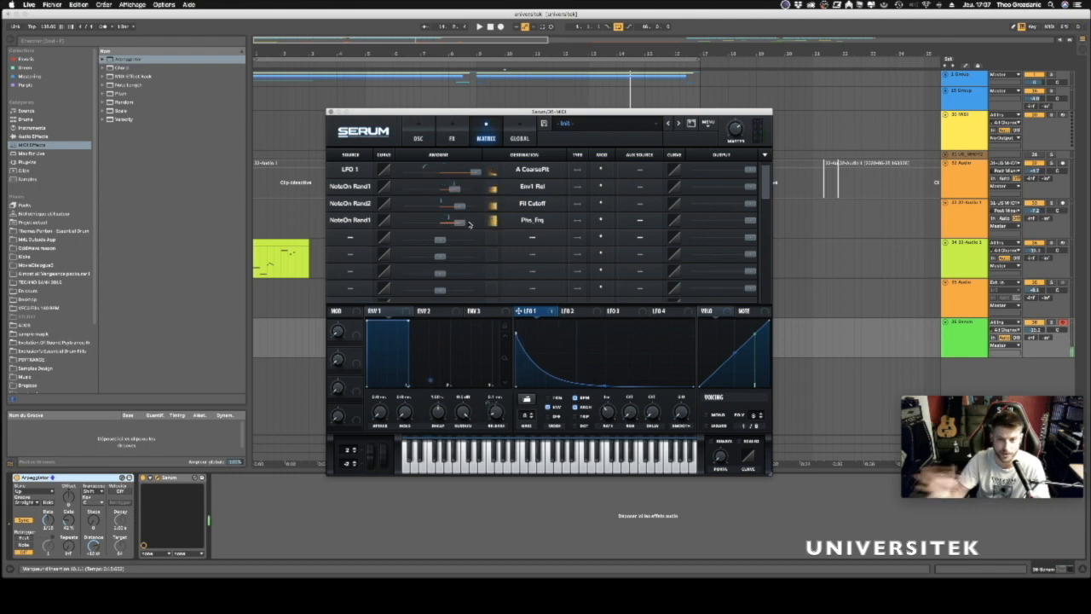
Audition different phaser feedback amounts, raising the feedback up to 100%.
click(451, 138)
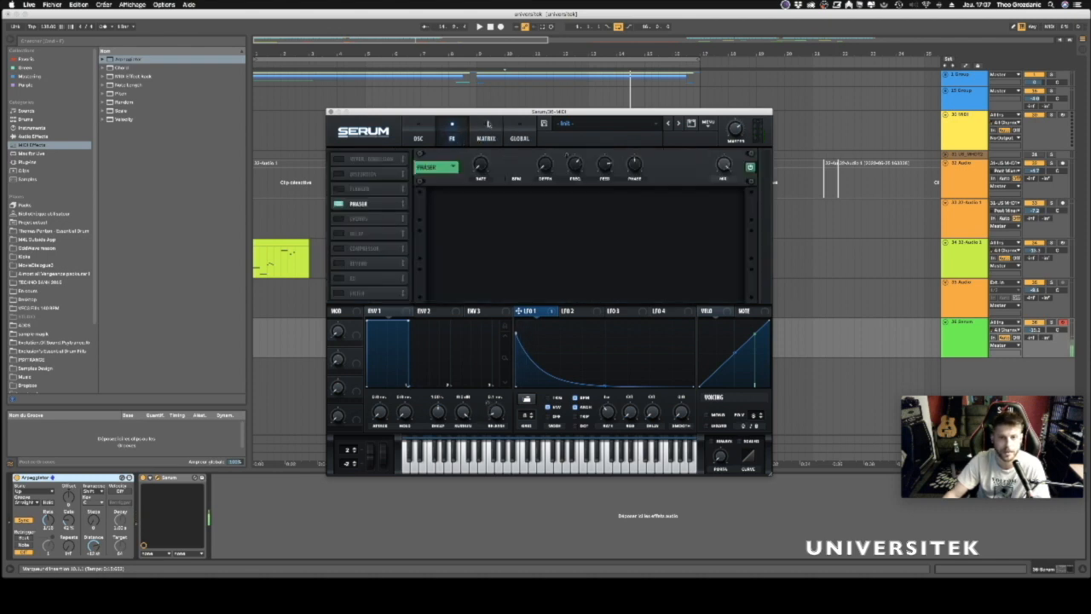
drag(466, 110, 434, 108)
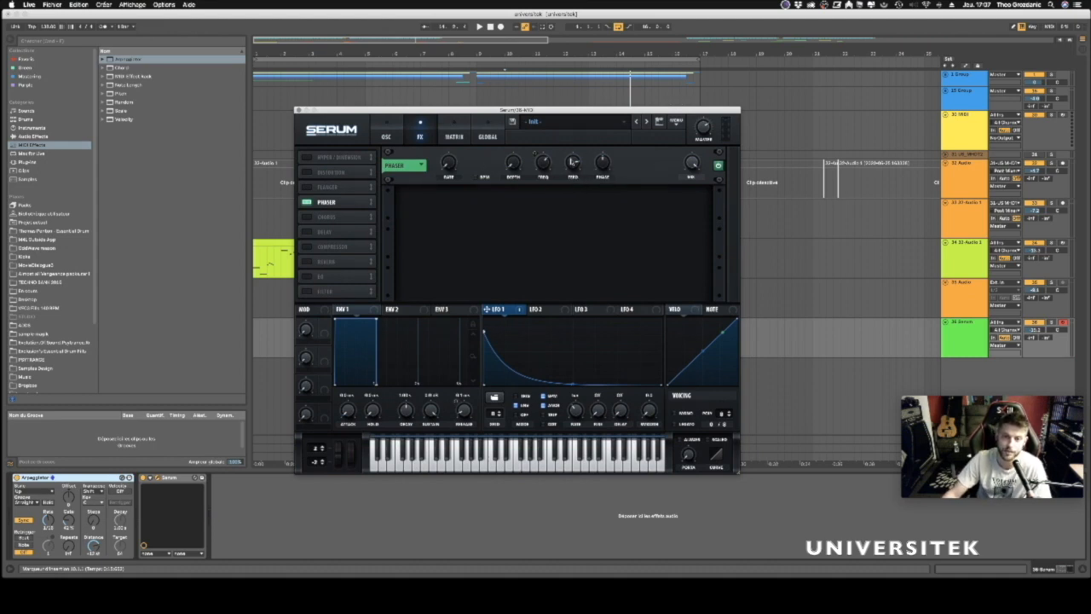
drag(572, 173, 572, 205)
drag(573, 163, 574, 132)
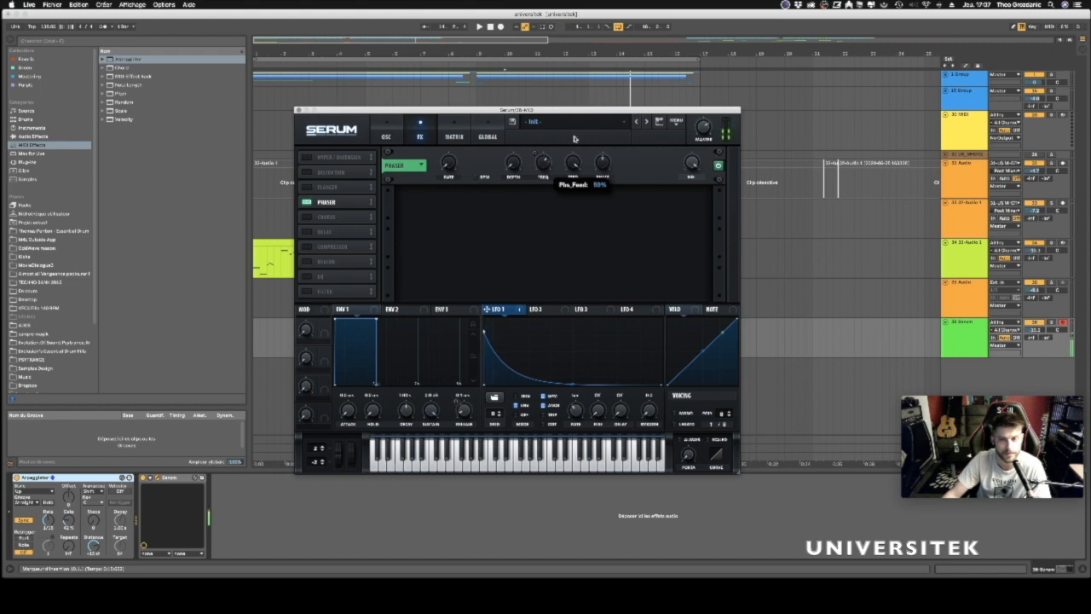
drag(575, 138, 574, 145)
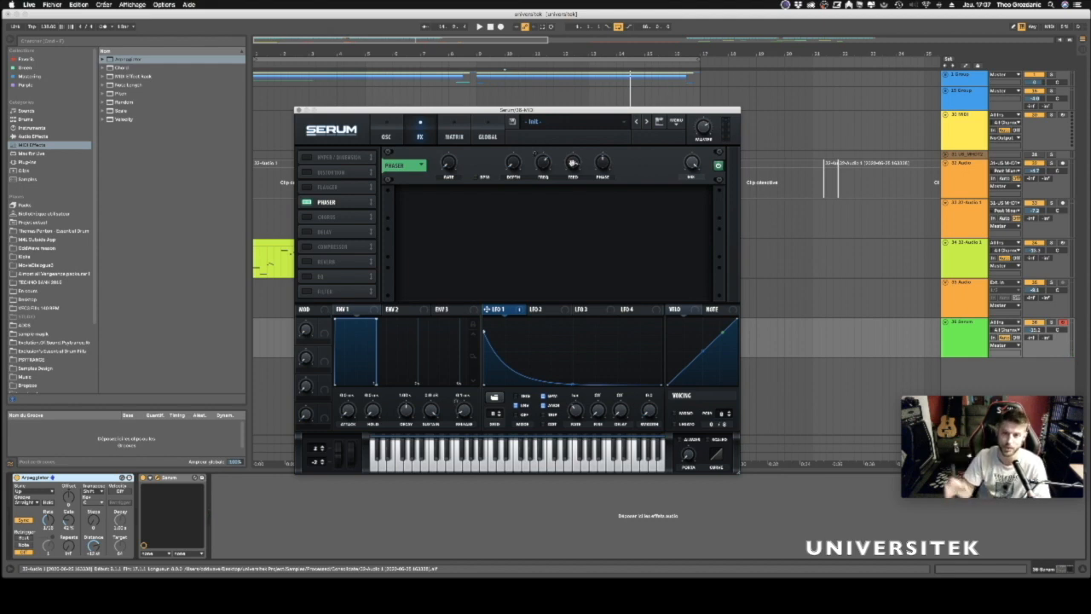
mouse_move(572, 164)
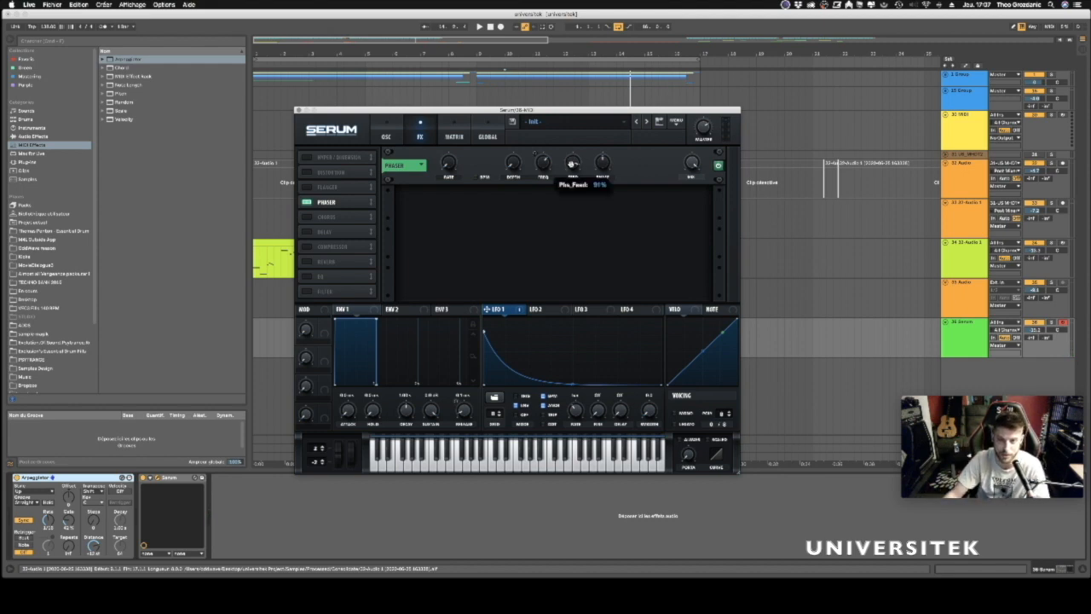
drag(574, 162, 572, 162)
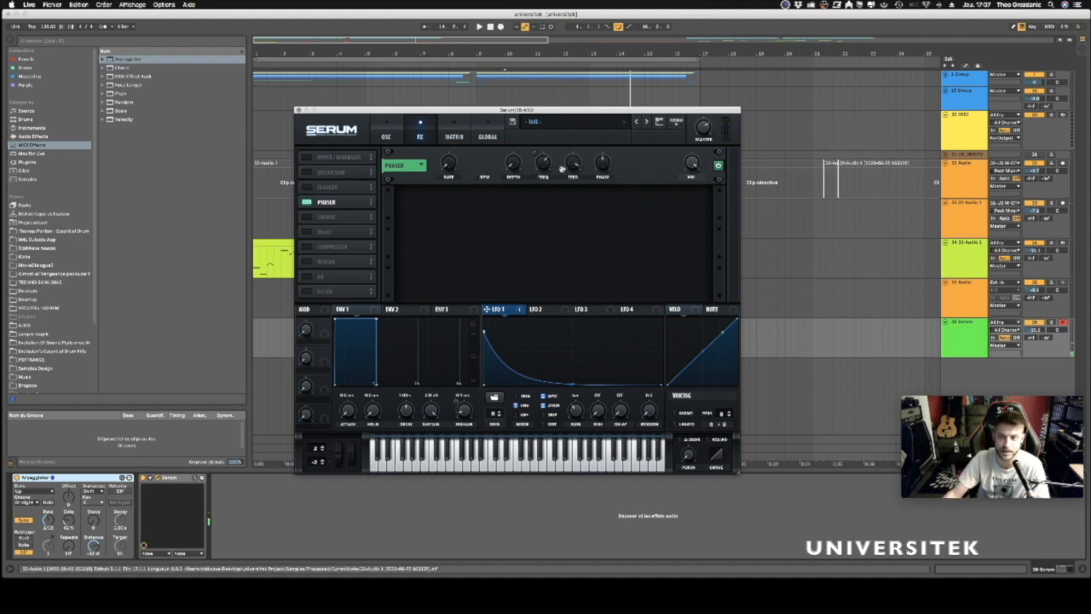
drag(552, 113, 579, 111)
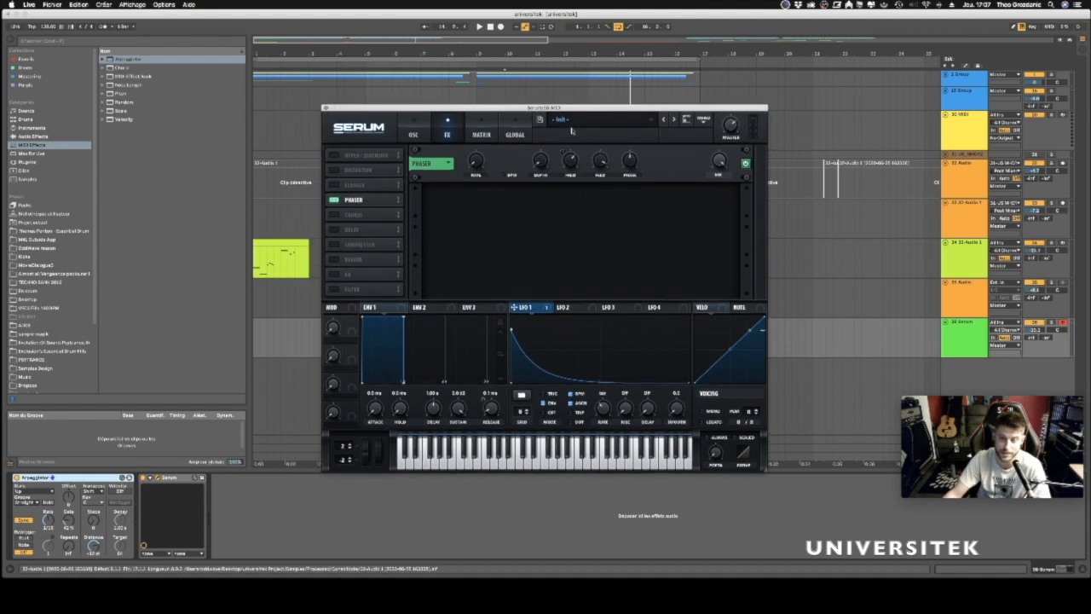
drag(570, 162, 601, 162)
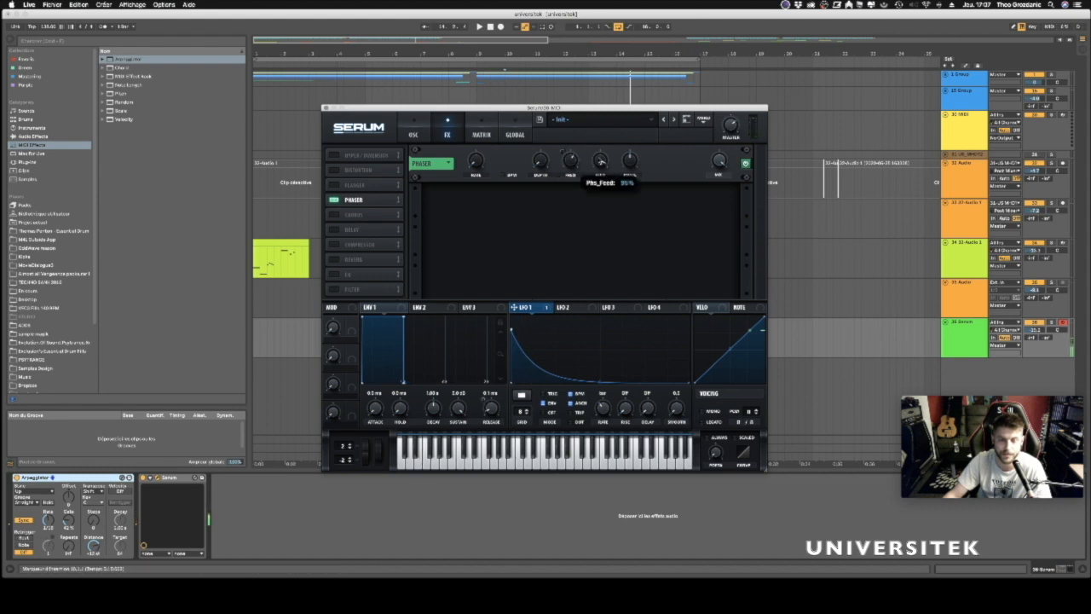
drag(602, 166, 603, 142)
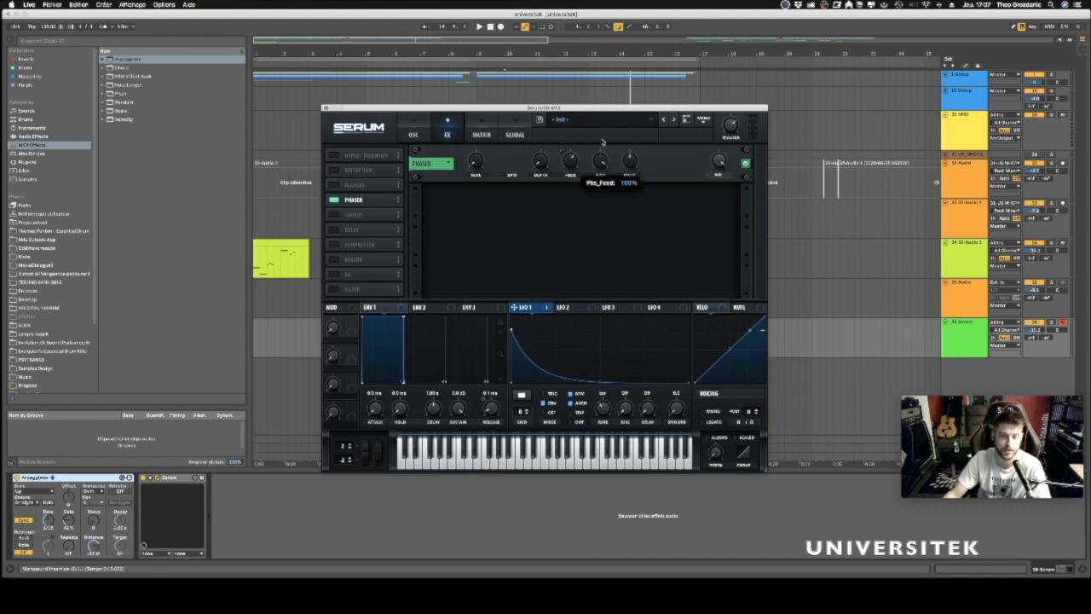
Assign LFO 2 to the phaser feedback and turn off the LFO's BPM sync so its rate runs in Hz.
click(567, 308)
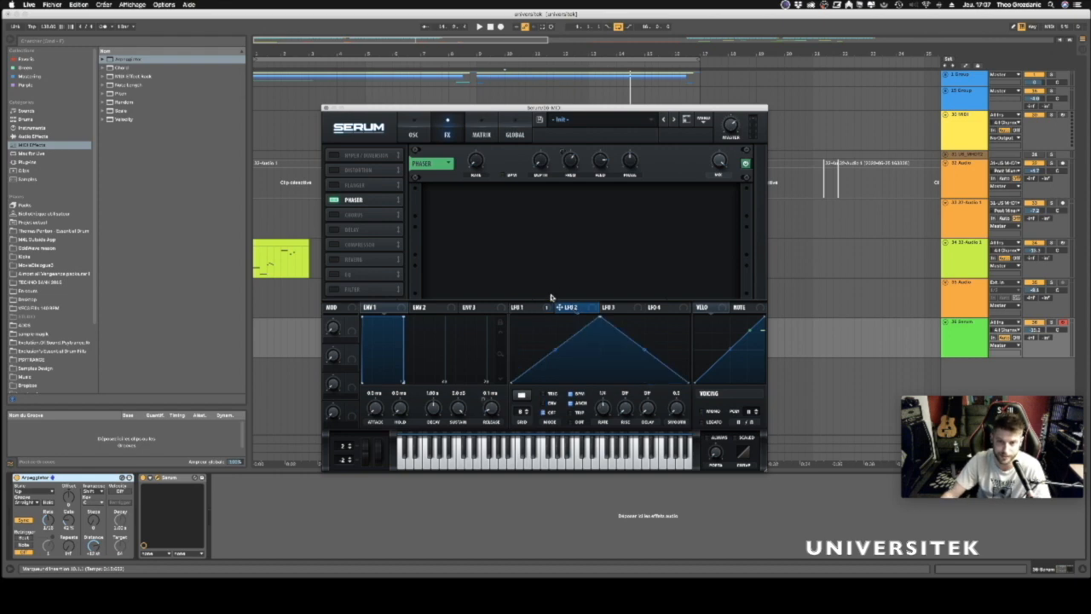
drag(560, 309, 597, 144)
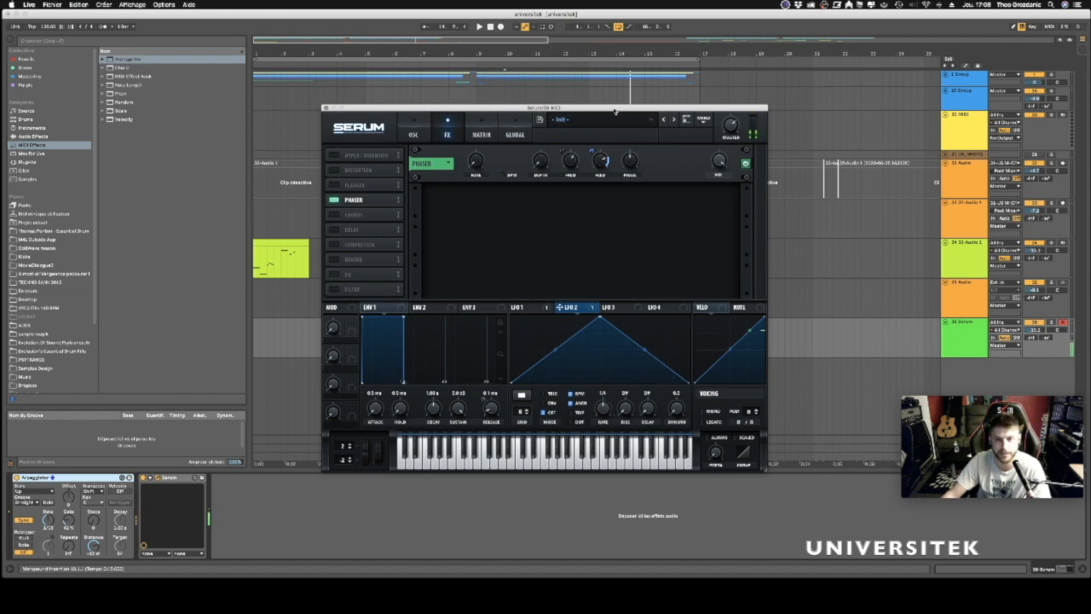
drag(601, 410, 597, 414)
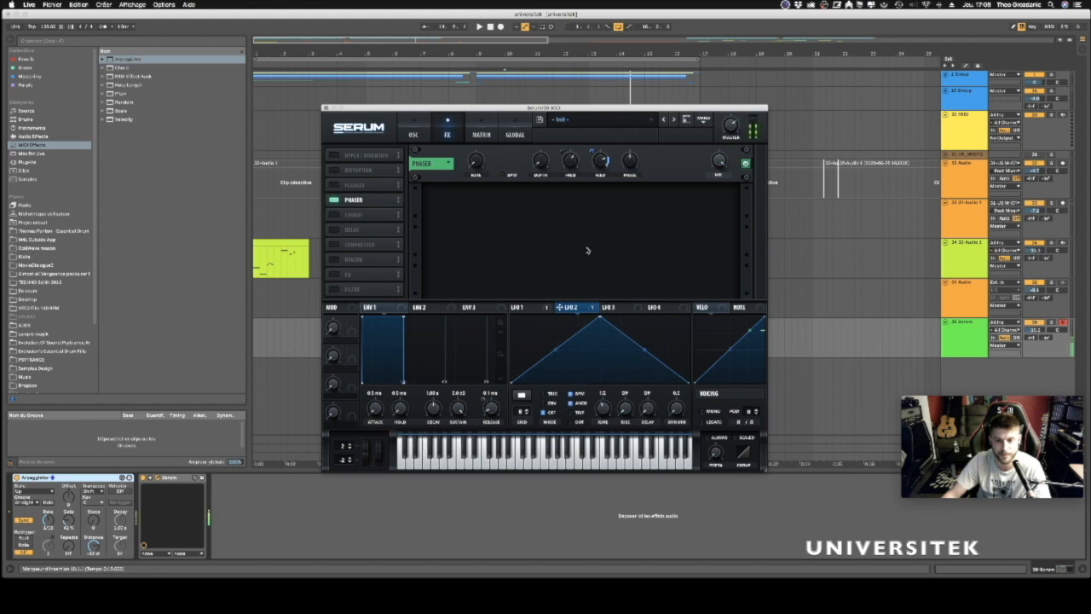
click(570, 394)
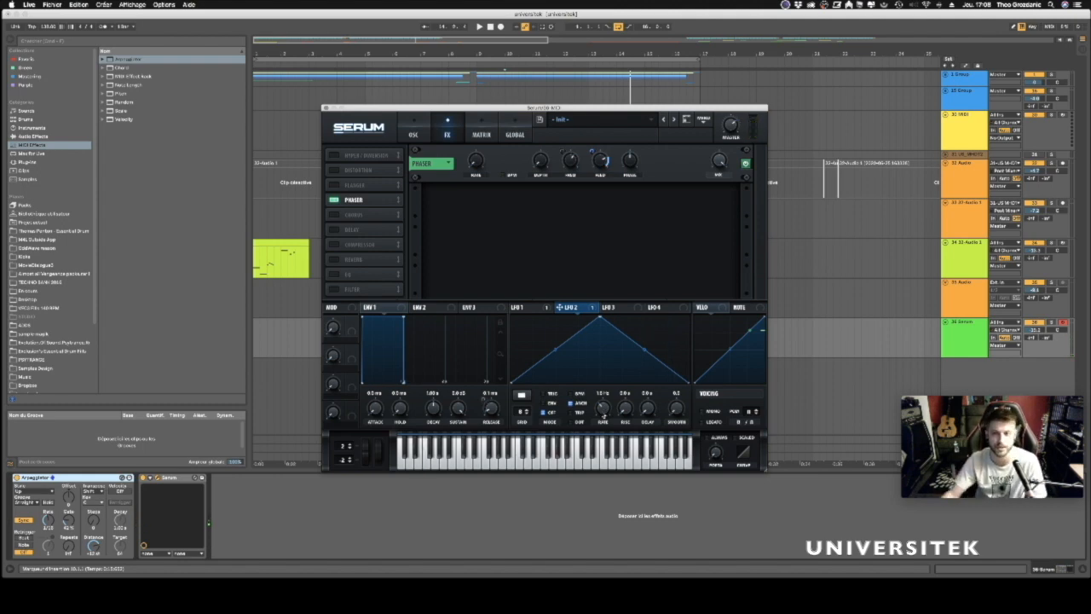
Fine-tune LFO 2's modulation depth on the phaser feedback and set the base feedback to about 79%.
drag(584, 111, 582, 117)
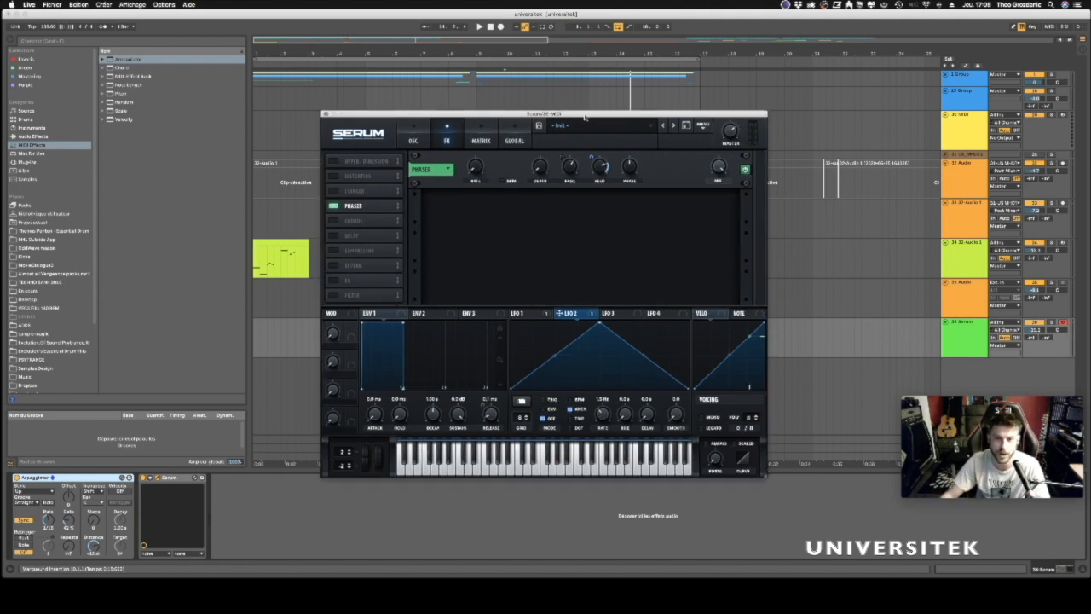
right_click(600, 166)
mouse_move(594, 157)
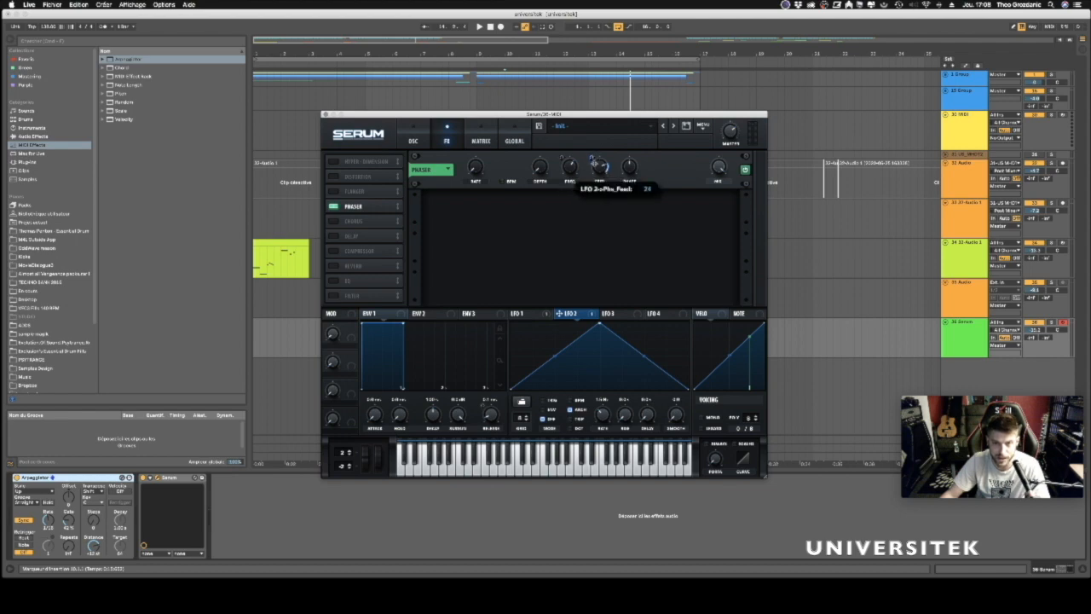
drag(594, 160, 594, 158)
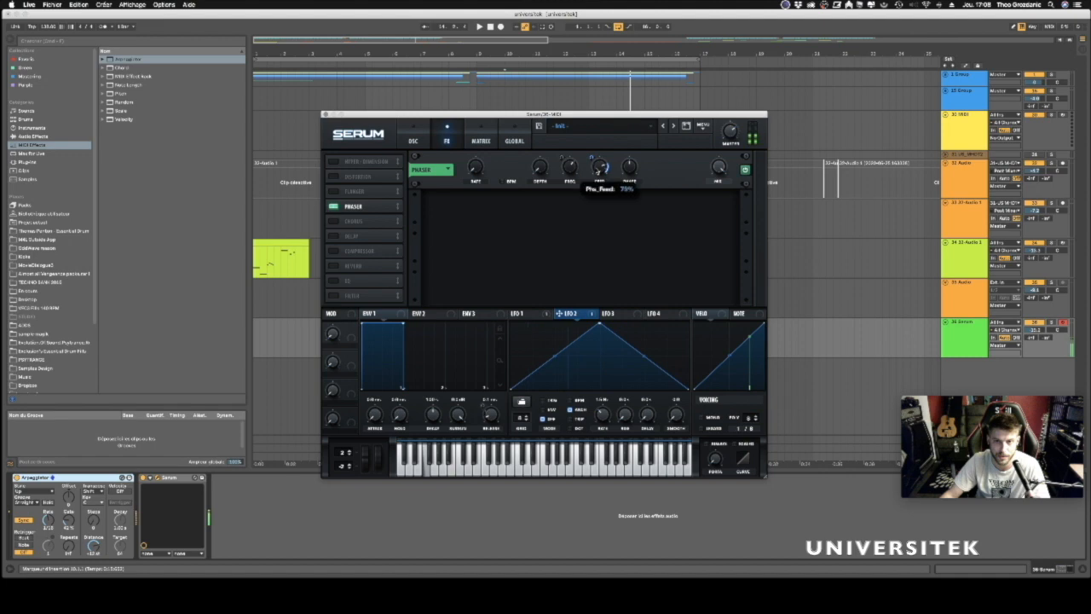
drag(595, 162, 596, 160)
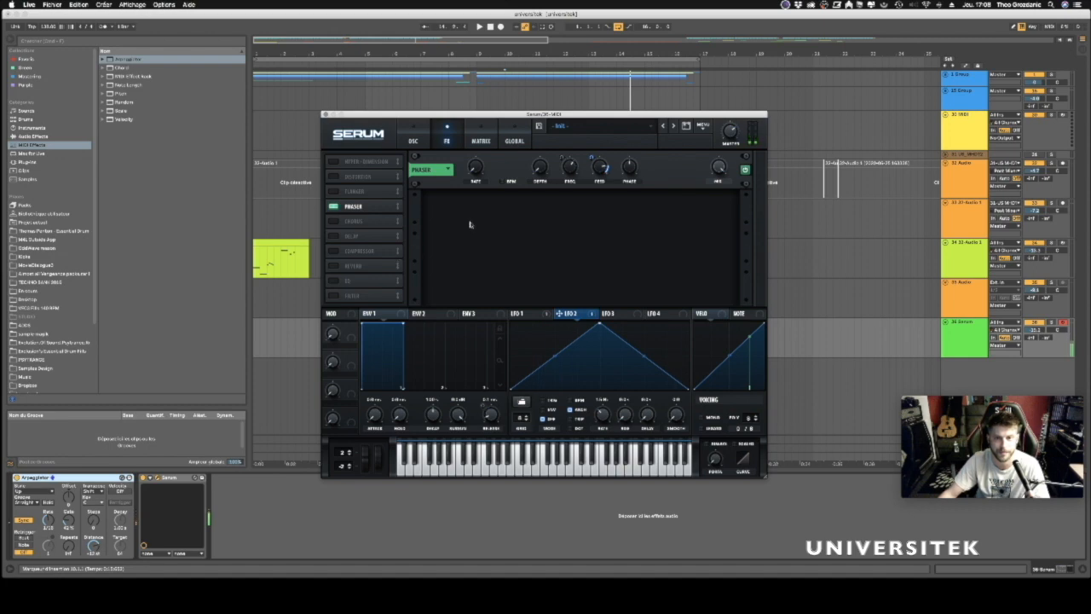
drag(514, 115, 531, 83)
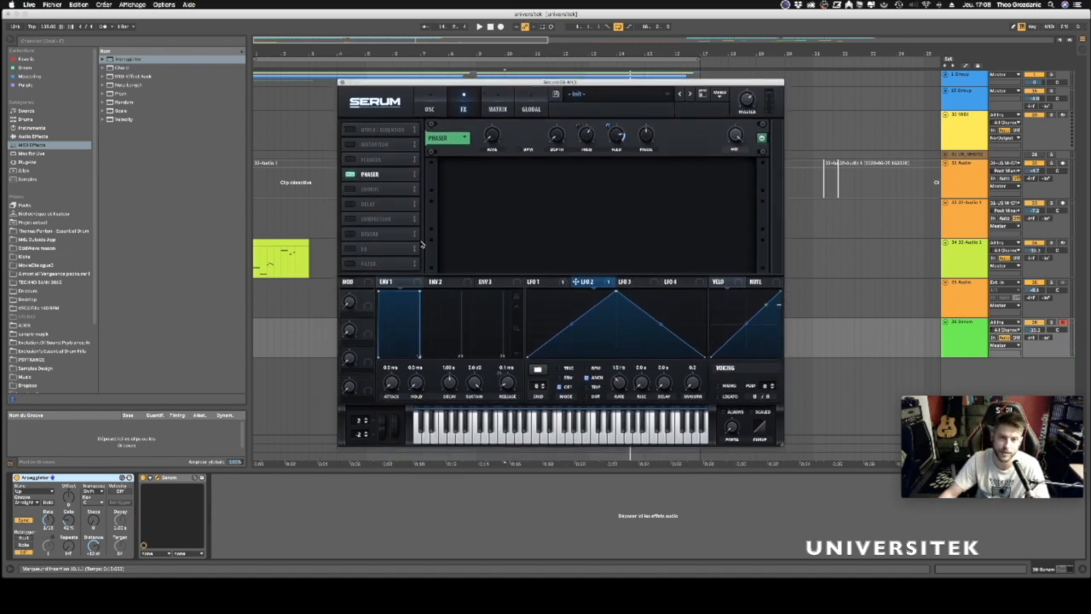
Enable Serum's compressor, adjust its threshold and raise its gain.
click(349, 219)
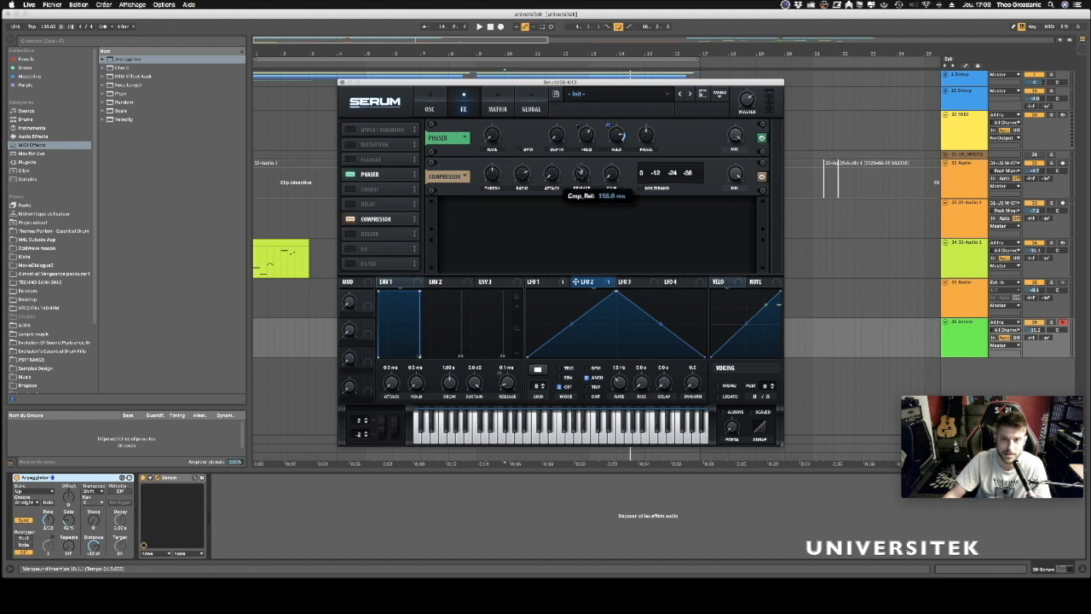
mouse_move(489, 182)
mouse_down()
mouse_move(492, 162)
mouse_move(492, 211)
mouse_move(492, 194)
mouse_up()
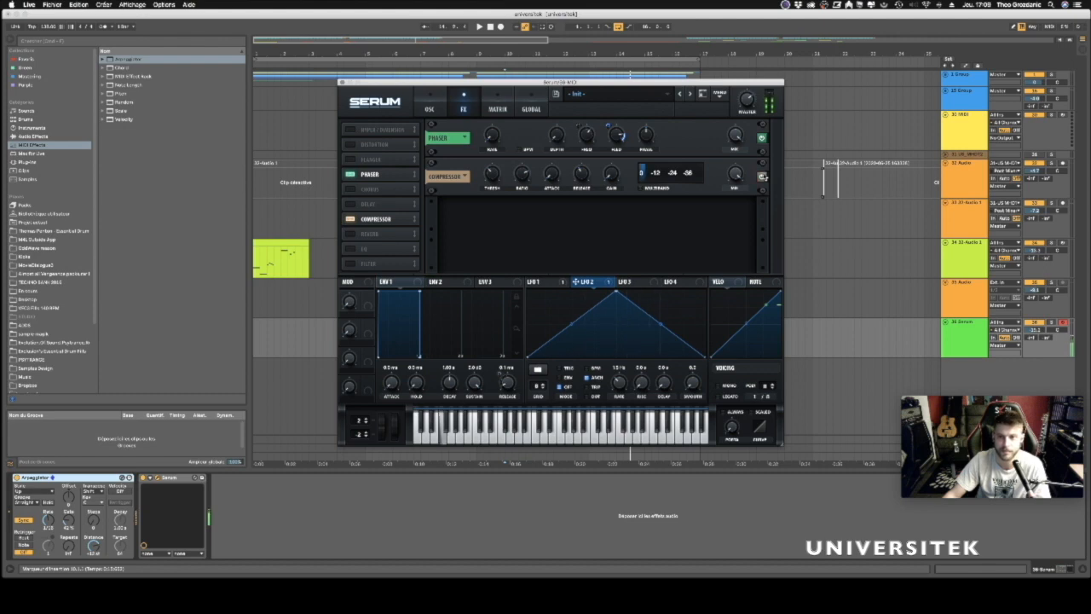
mouse_move(492, 173)
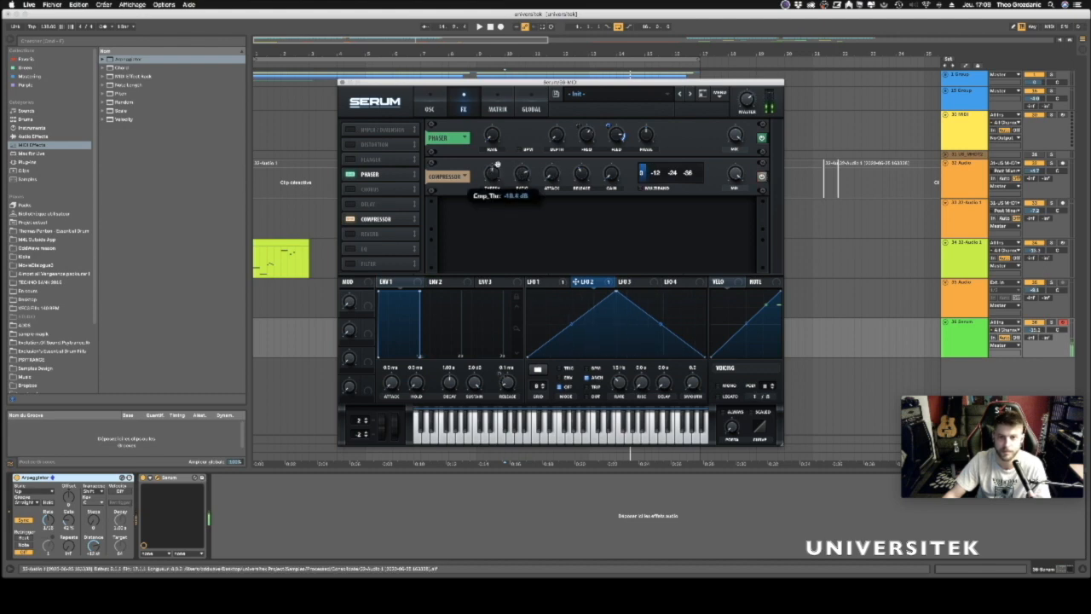
drag(613, 176, 613, 149)
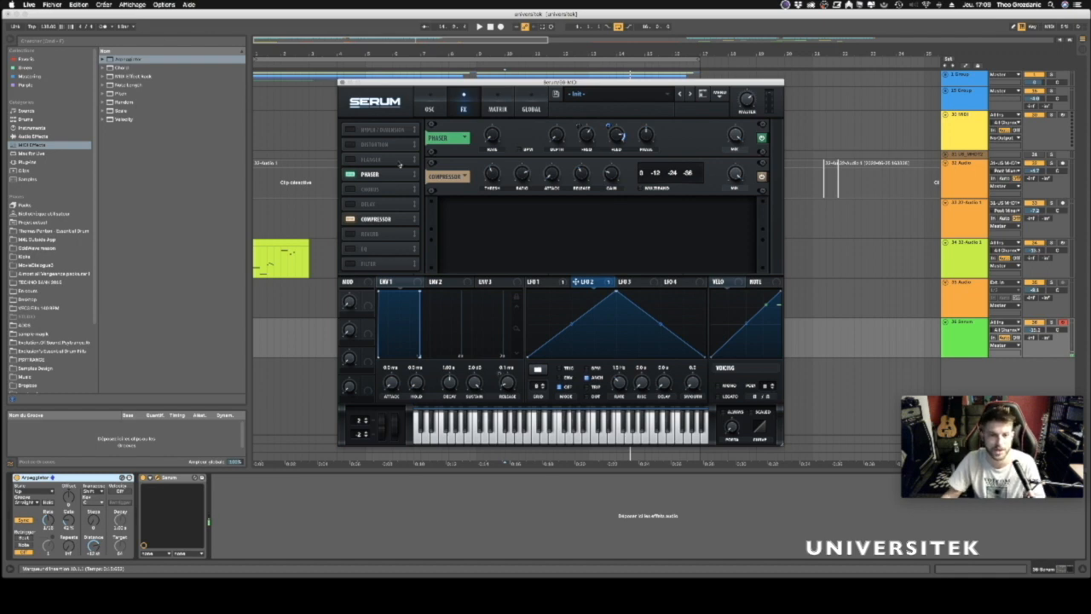
Set LFO 2's modulation depth on the phaser feedback to 17.
drag(497, 87, 475, 69)
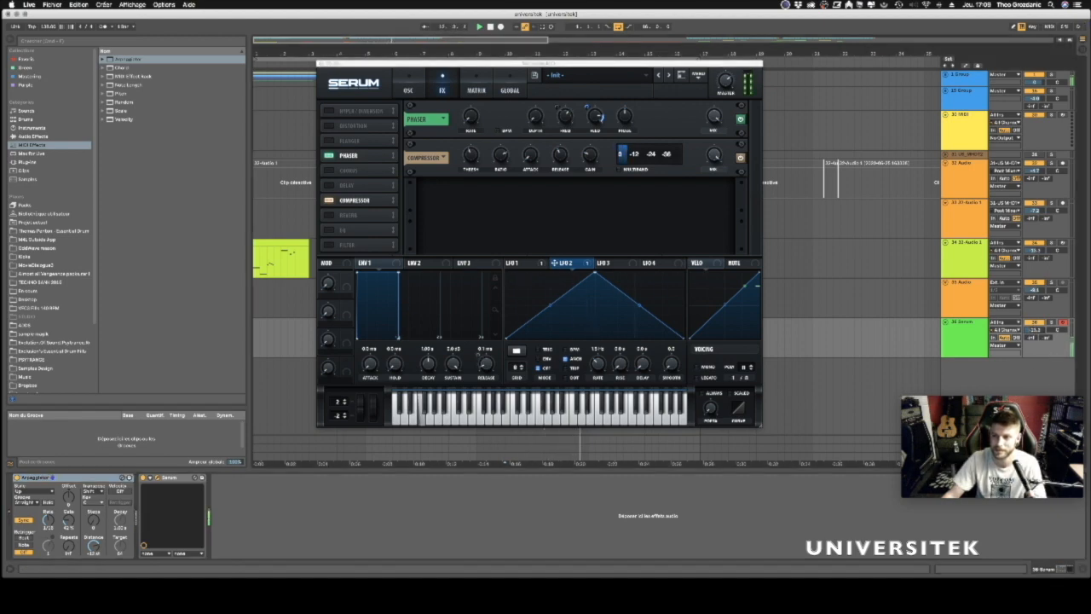
click(598, 116)
drag(588, 117, 588, 119)
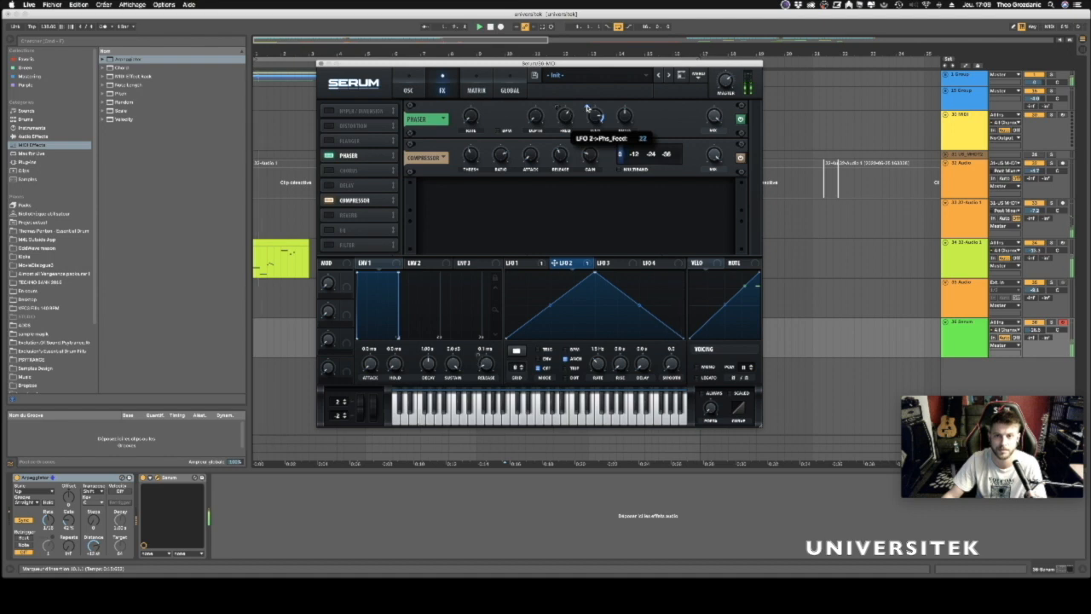
drag(576, 64, 695, 198)
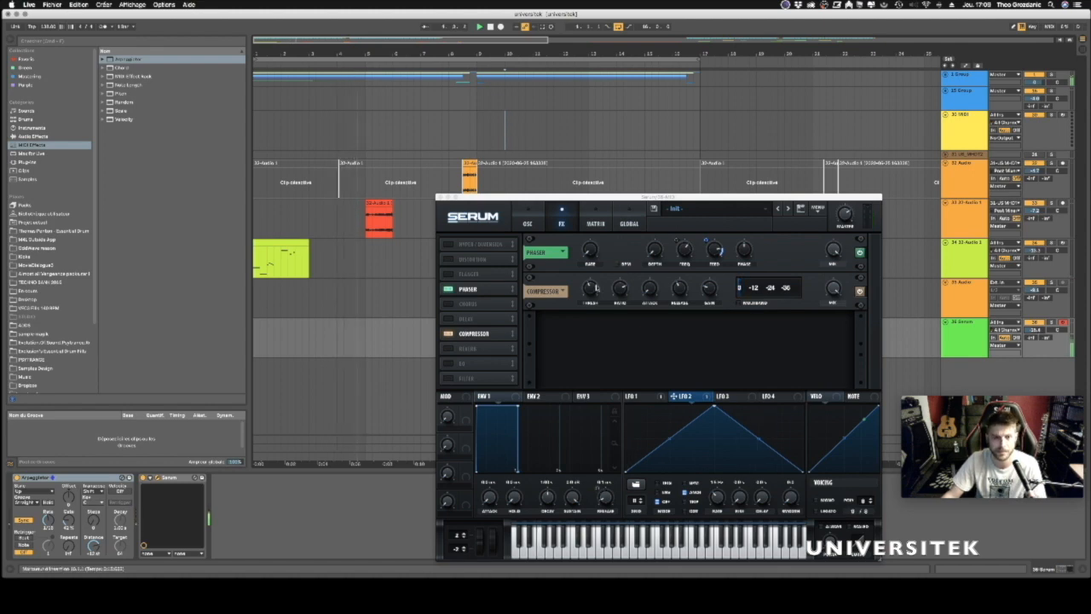
click(706, 241)
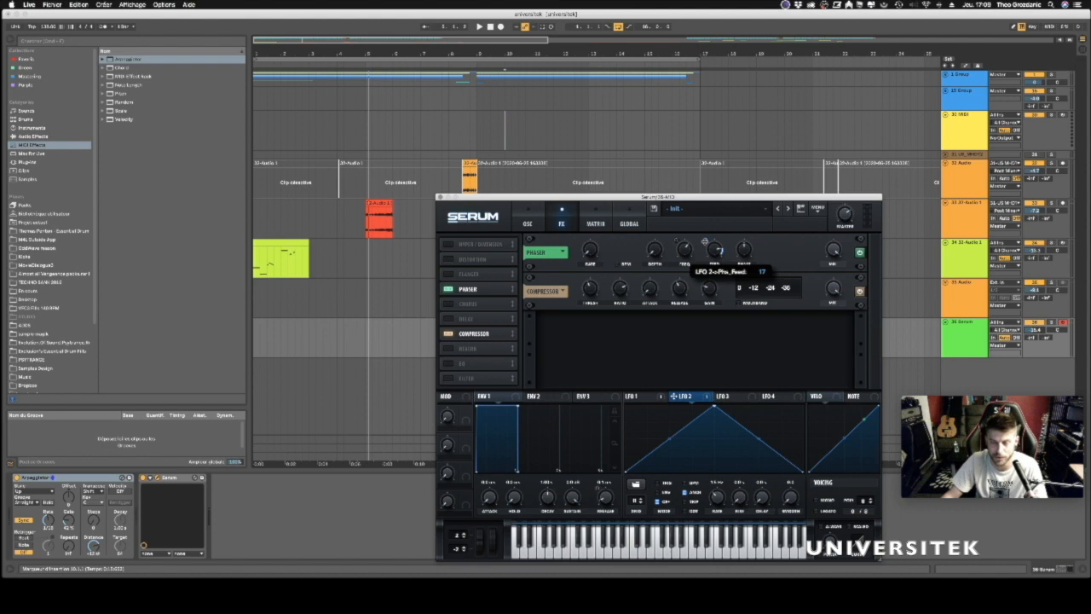
drag(741, 198, 724, 148)
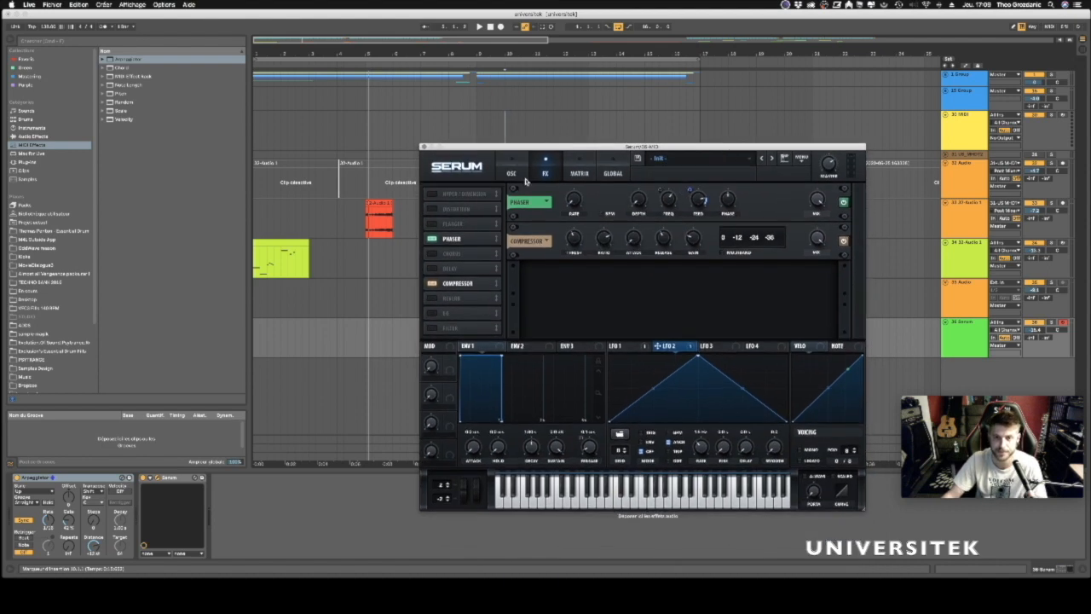
Capture the played notes into a MIDI clip on the Serum track and trim its end to bar 5.
click(258, 302)
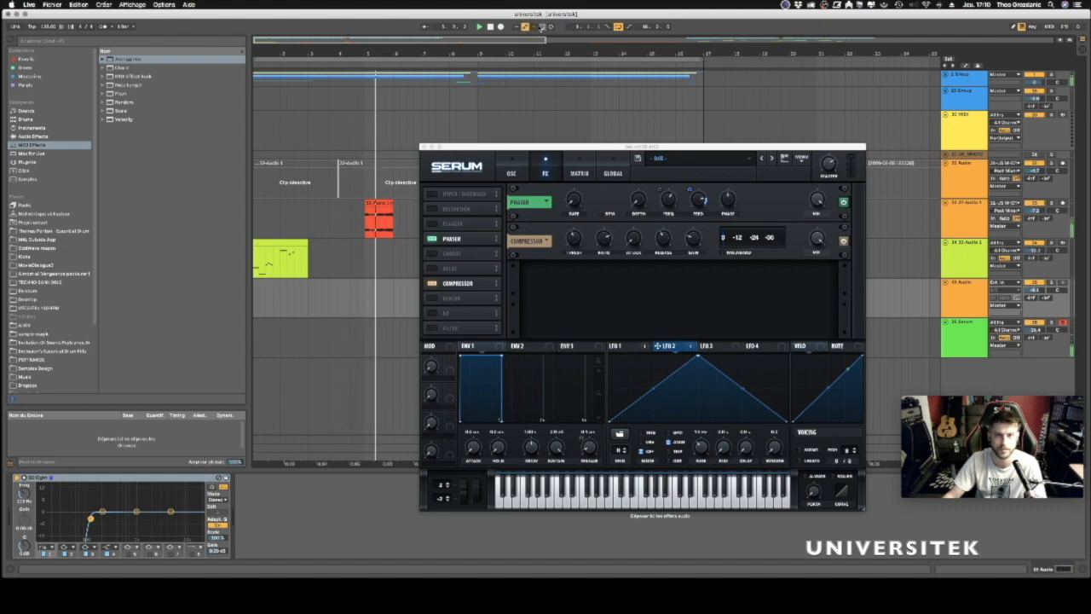
click(539, 27)
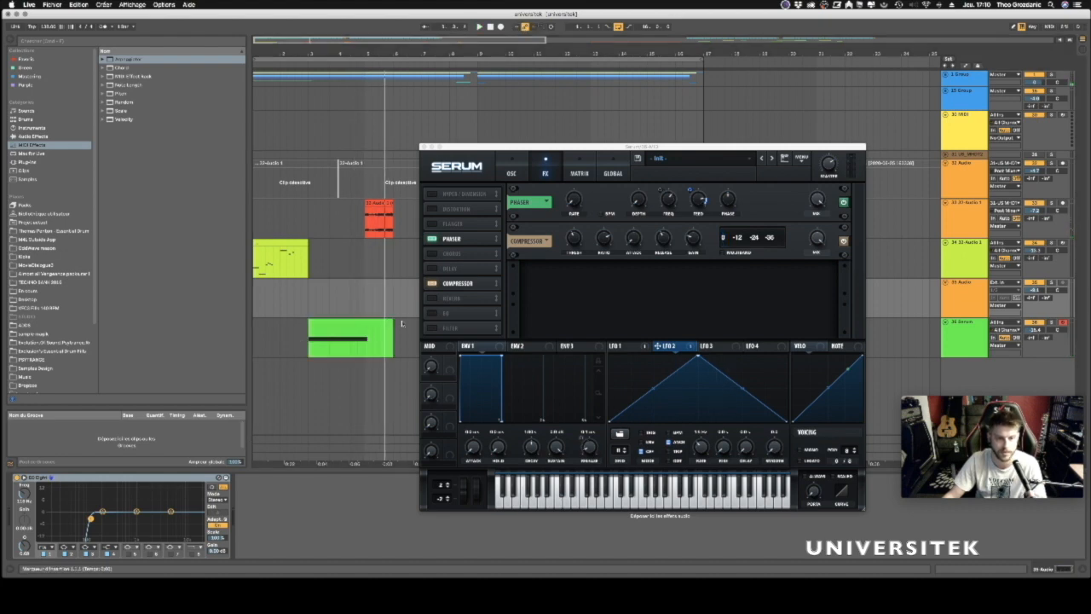
drag(394, 325, 364, 326)
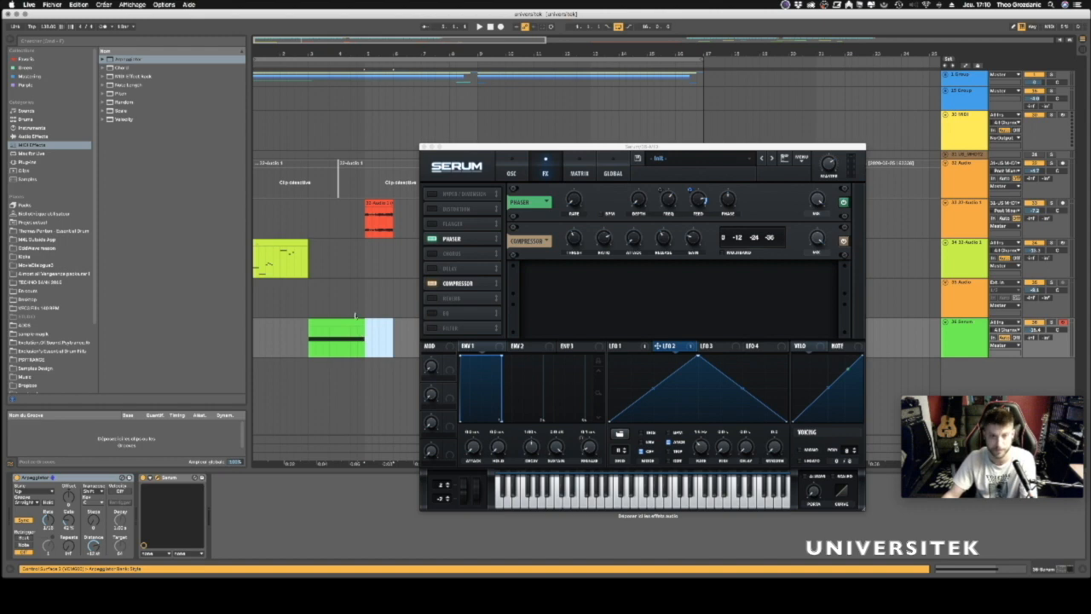
drag(381, 55, 381, 91)
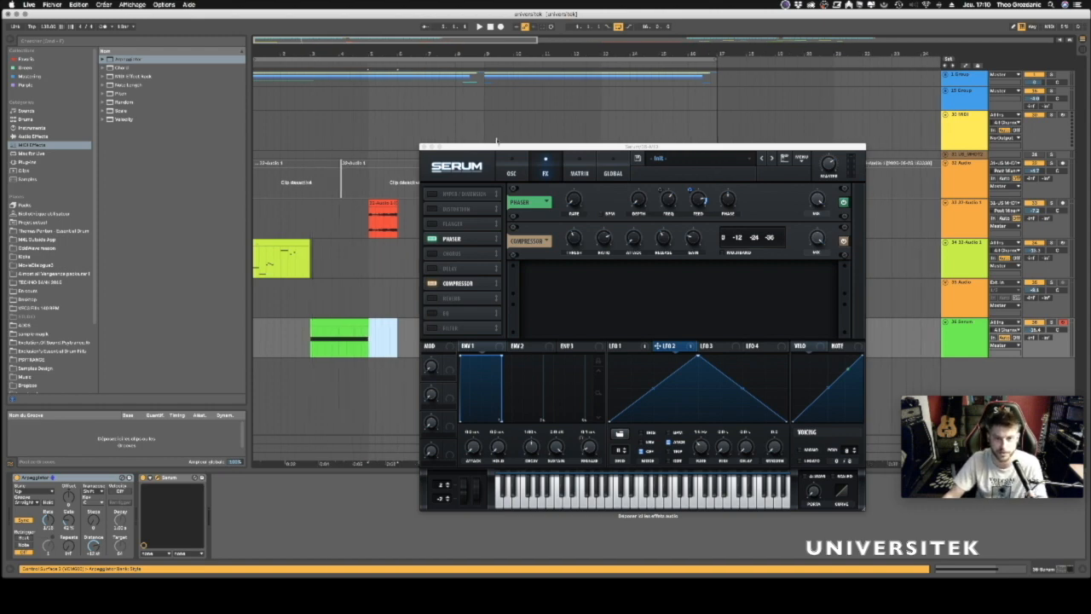
drag(497, 150, 598, 146)
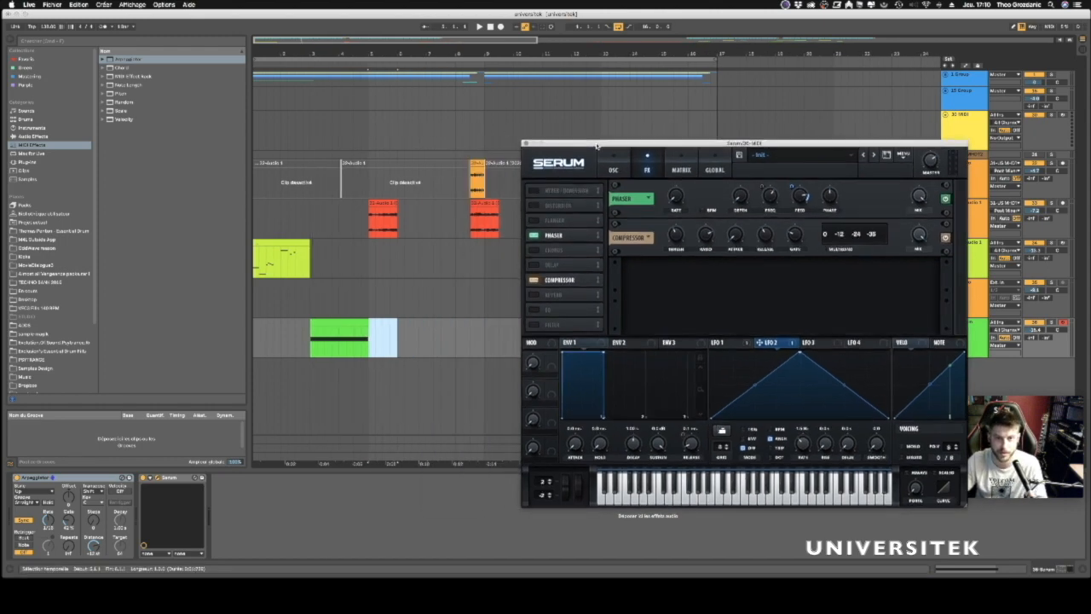
Play the arrangement from bar 1 and lower the Serum track's volume to fit the mix.
click(254, 135)
drag(282, 54, 284, 65)
key(space)
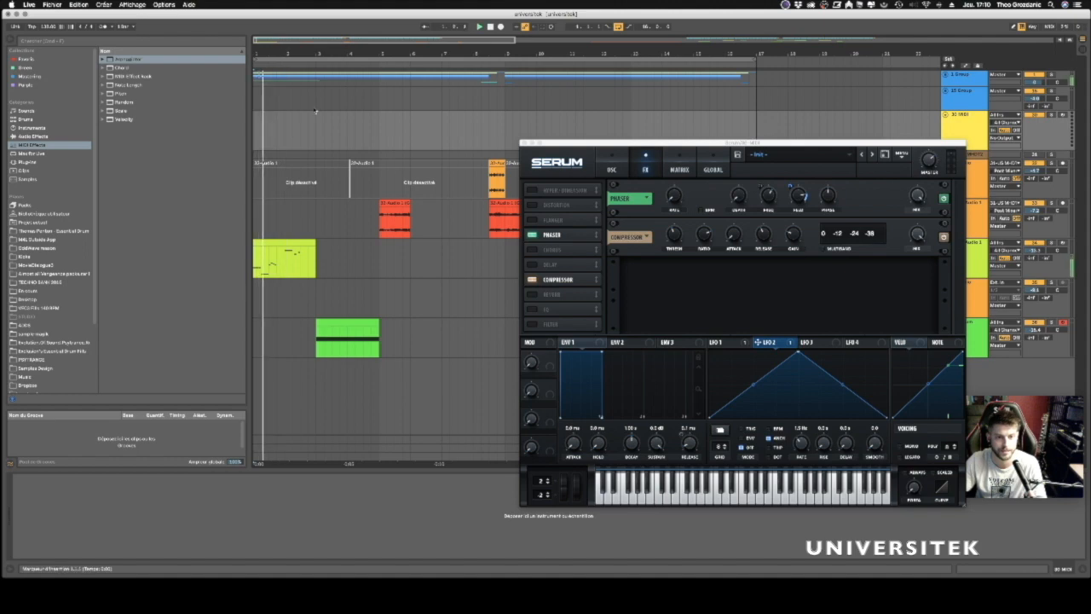
click(658, 145)
drag(658, 145, 644, 123)
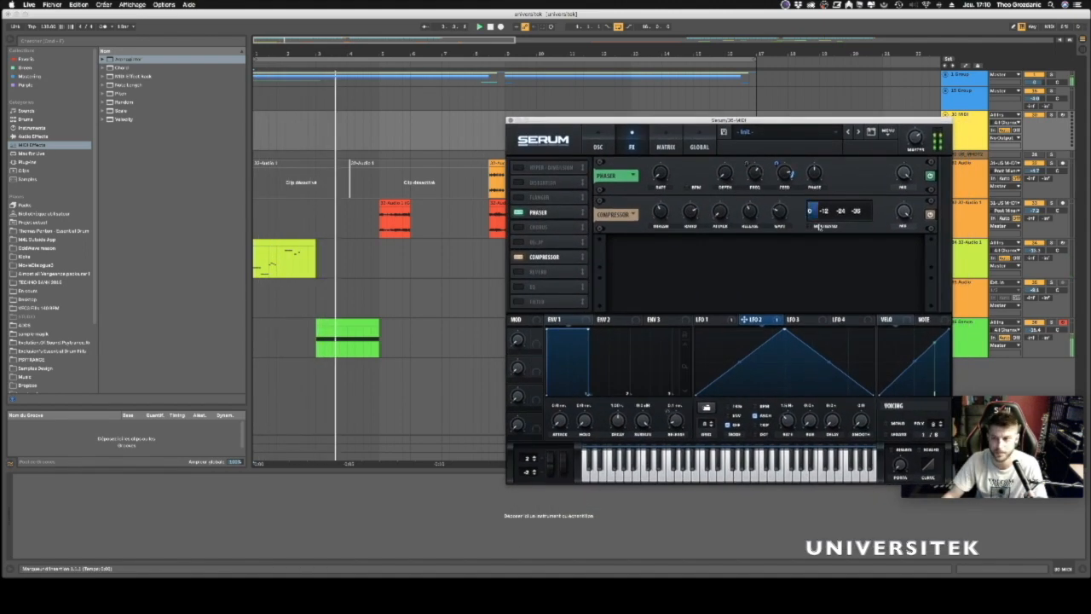
drag(1034, 329, 1034, 343)
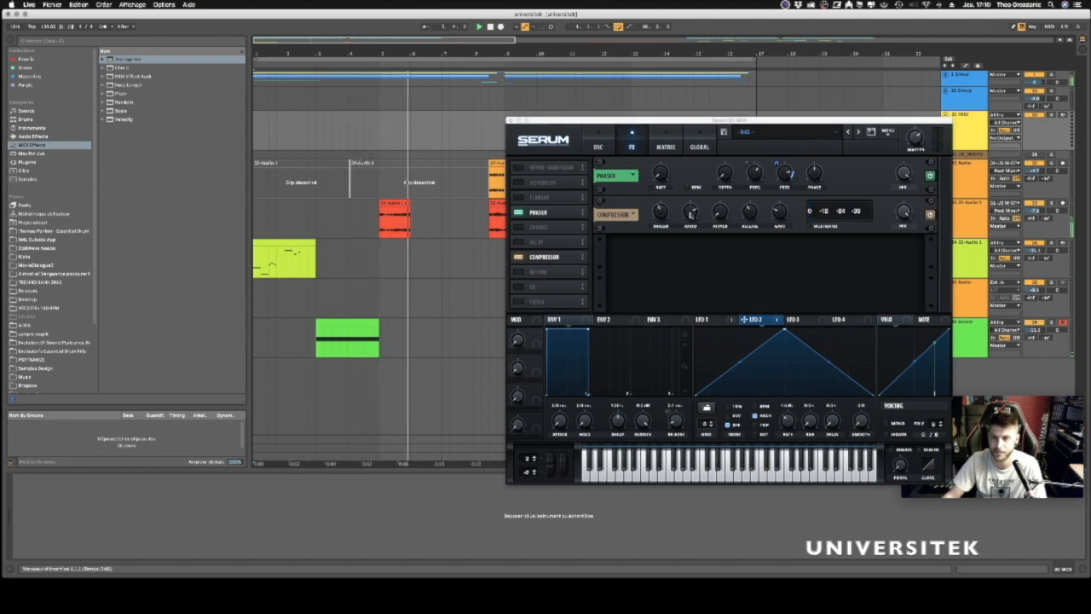
drag(573, 122, 626, 194)
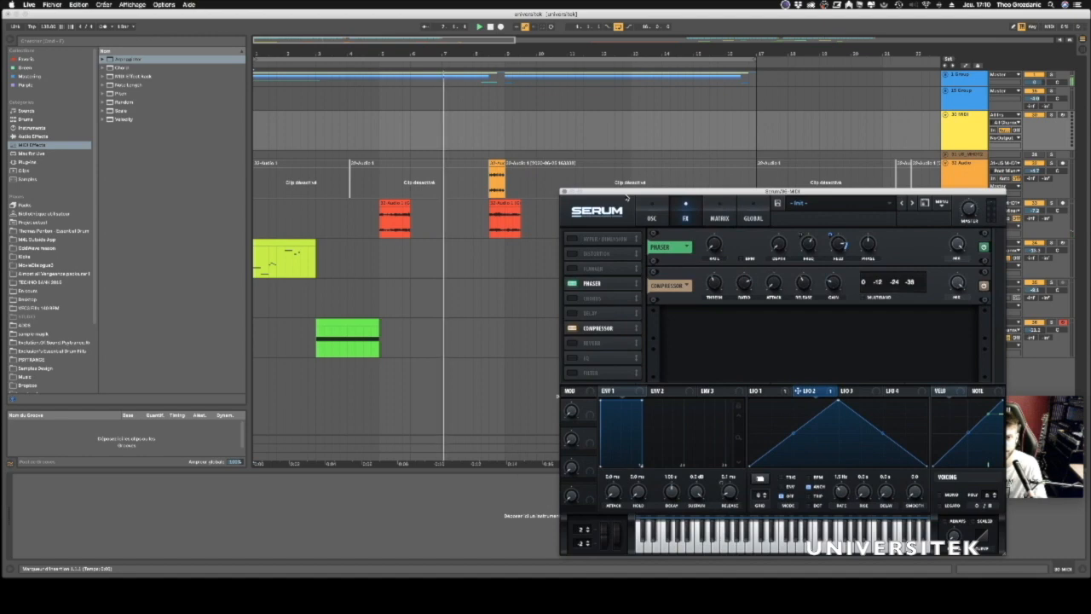
Copy the short orange audio clip after bar 8 to just before bar 3 on the same track and play it.
click(300, 221)
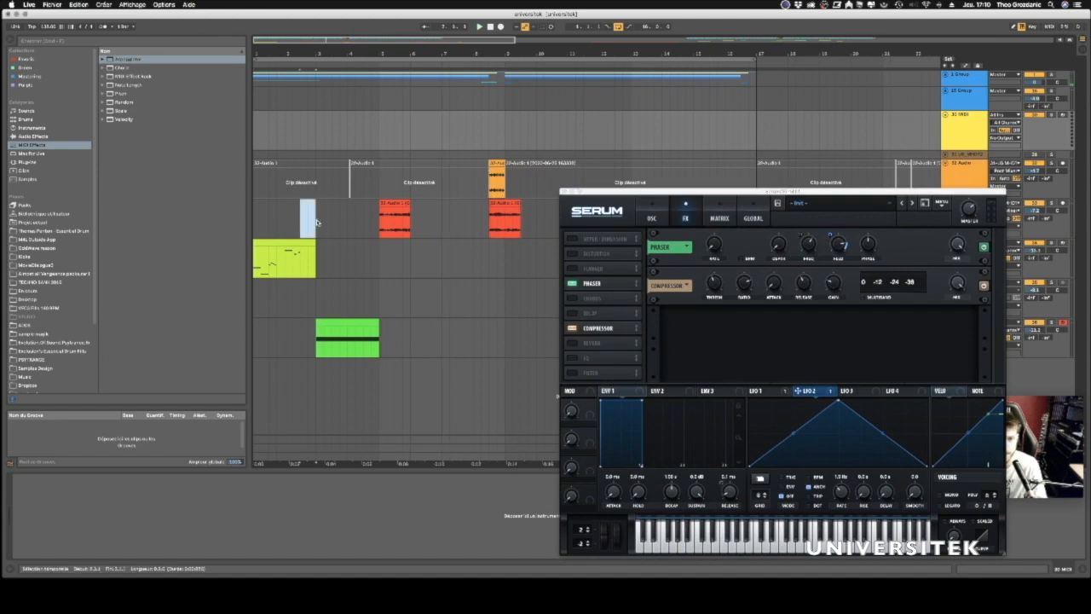
click(489, 193)
click(499, 164)
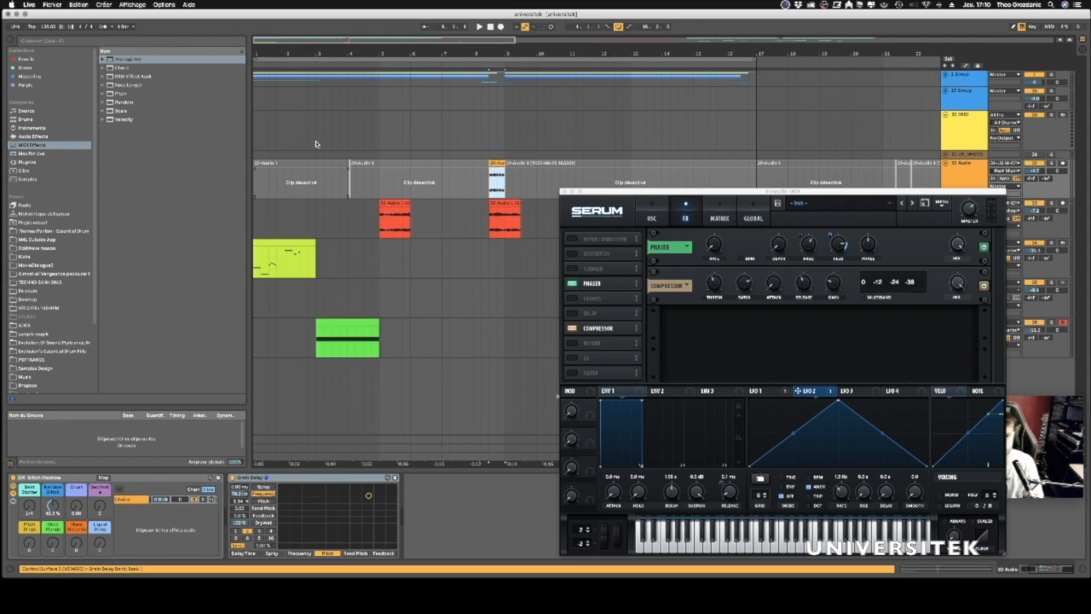
click(298, 174)
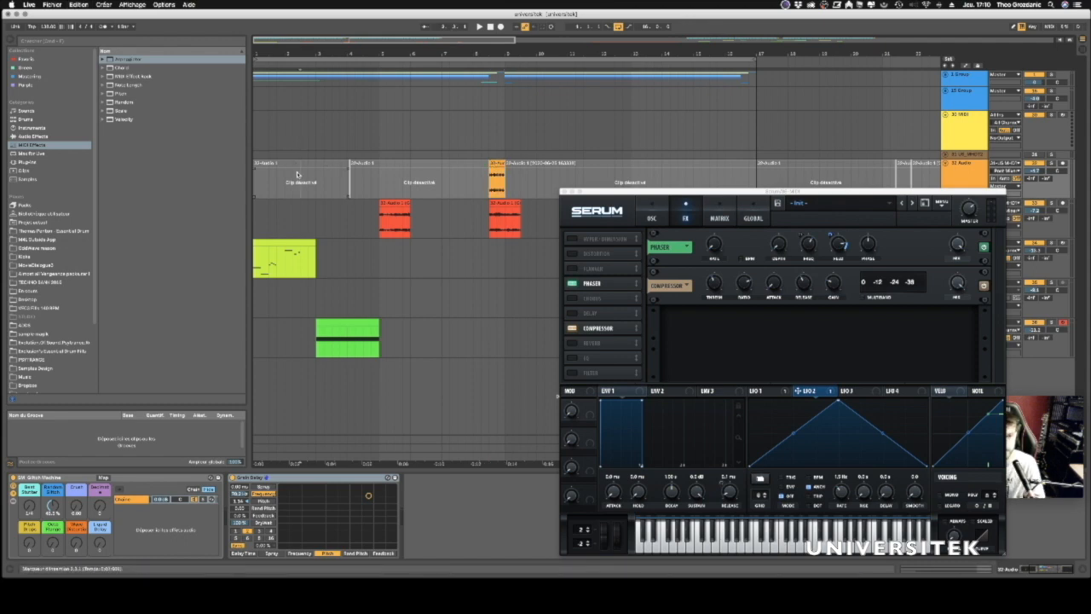
key(super+v)
key(space)
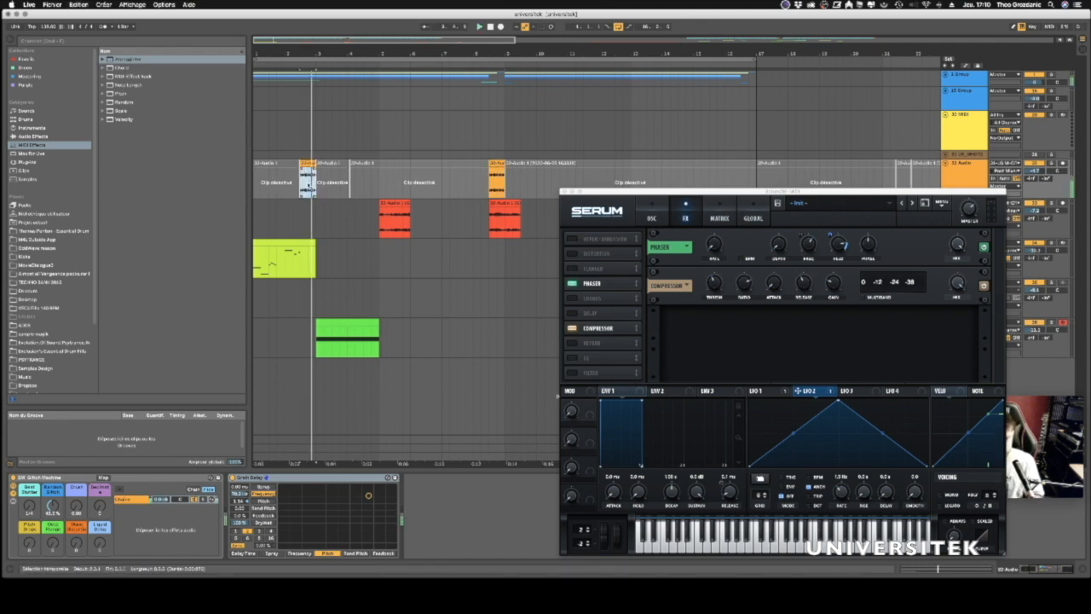
key(space)
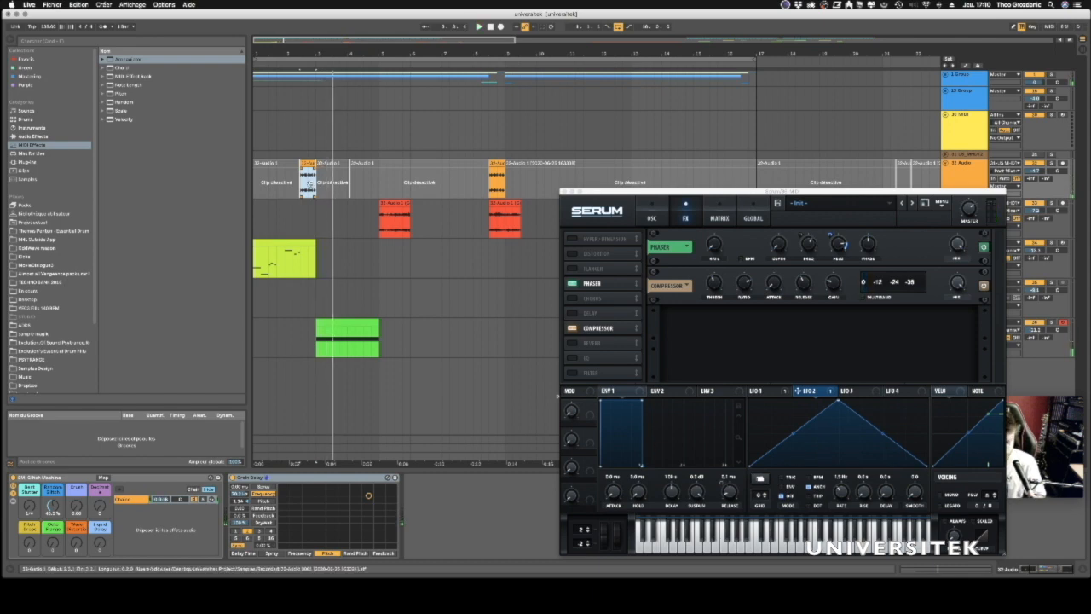
Play the transition from the copied audio clip into the Serum clip, starting at the clip and again from bar 1.
click(309, 185)
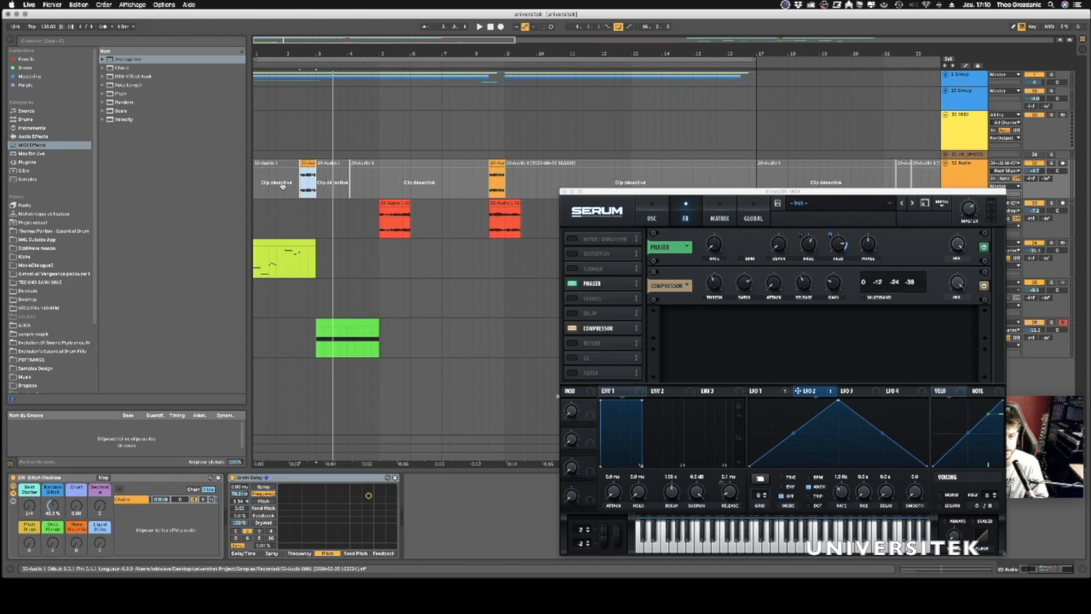
key(space)
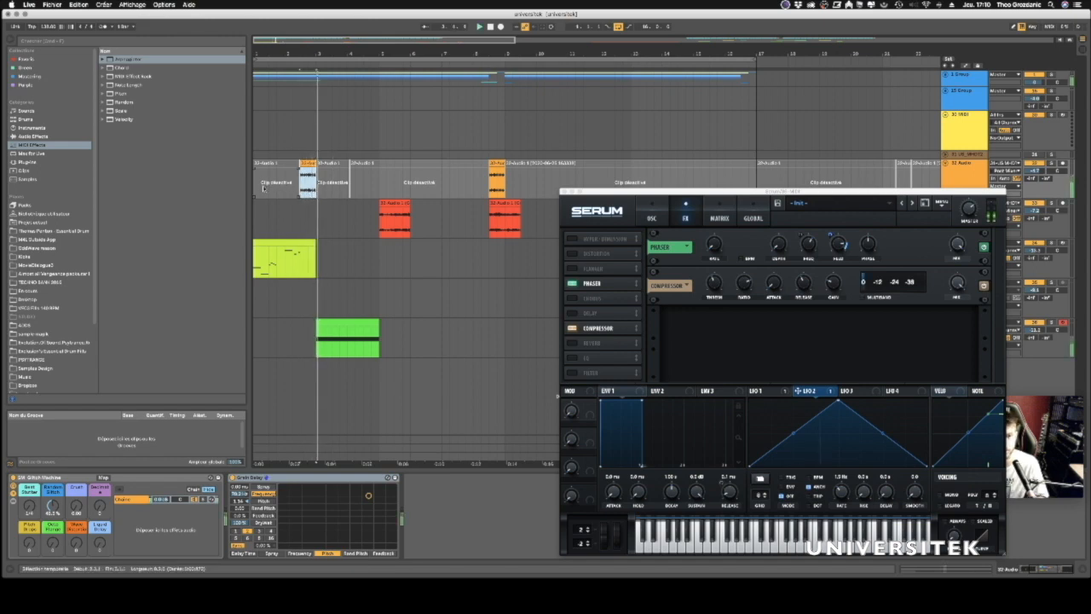
click(257, 143)
key(space)
key(space)
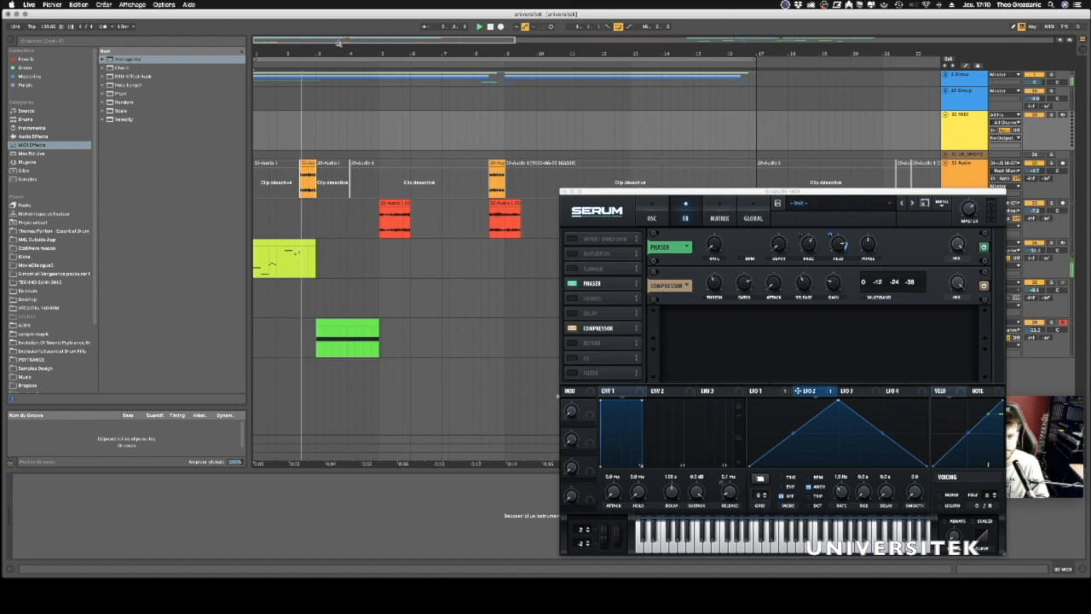
Play the Serum clip from bar 3 and compare its sound with the phaser bypassed and active.
drag(336, 52, 328, 46)
click(623, 192)
drag(624, 192, 466, 149)
click(312, 300)
key(space)
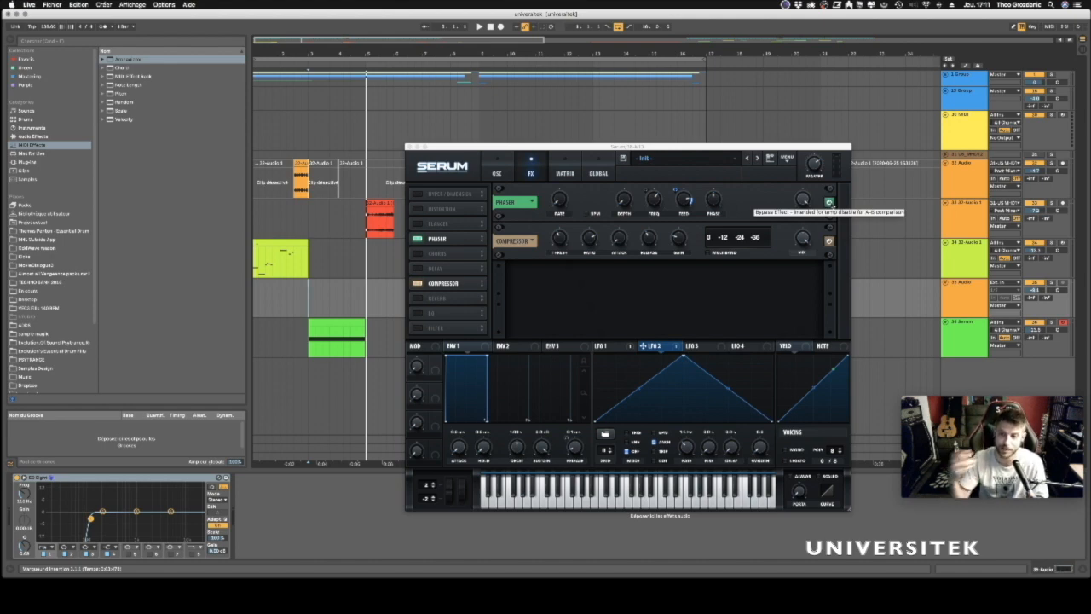
click(828, 202)
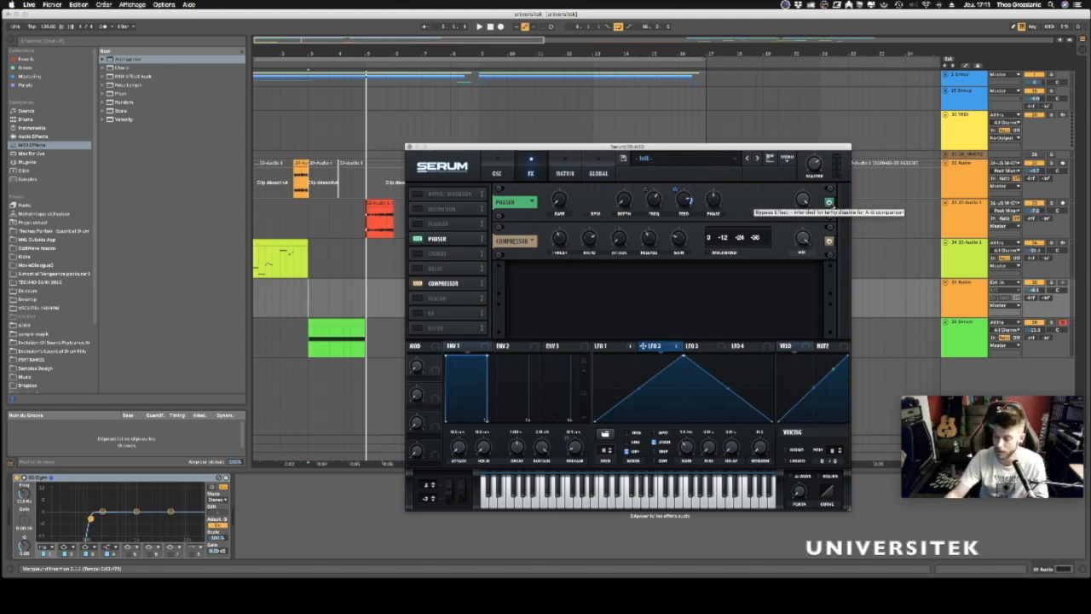
click(828, 203)
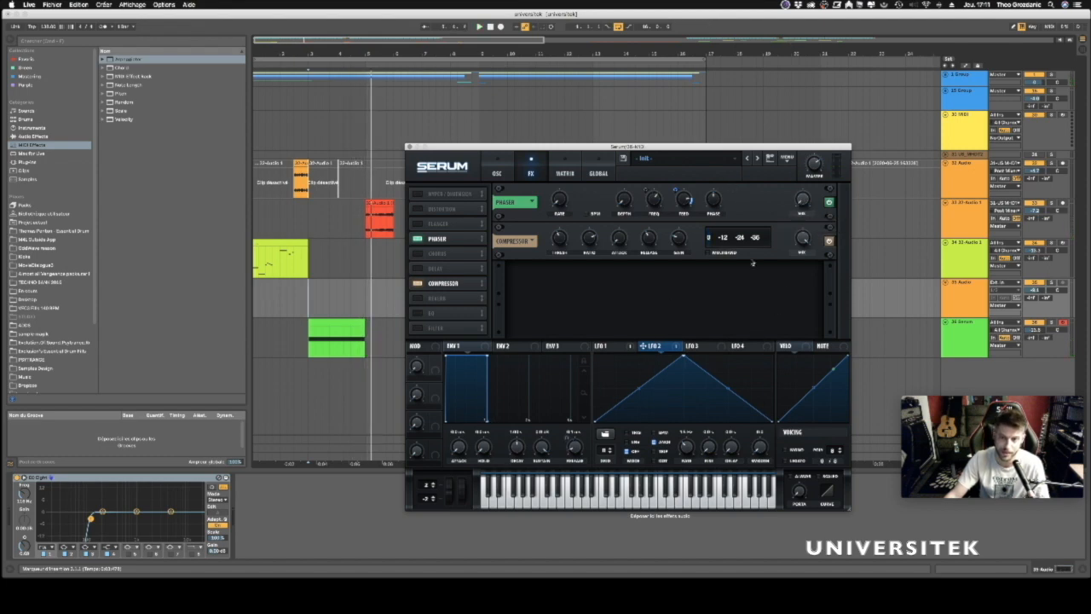
Draw stepped phaser wet automation with peaks at 100% over the Serum clip and play it back from bar 3.
key(a)
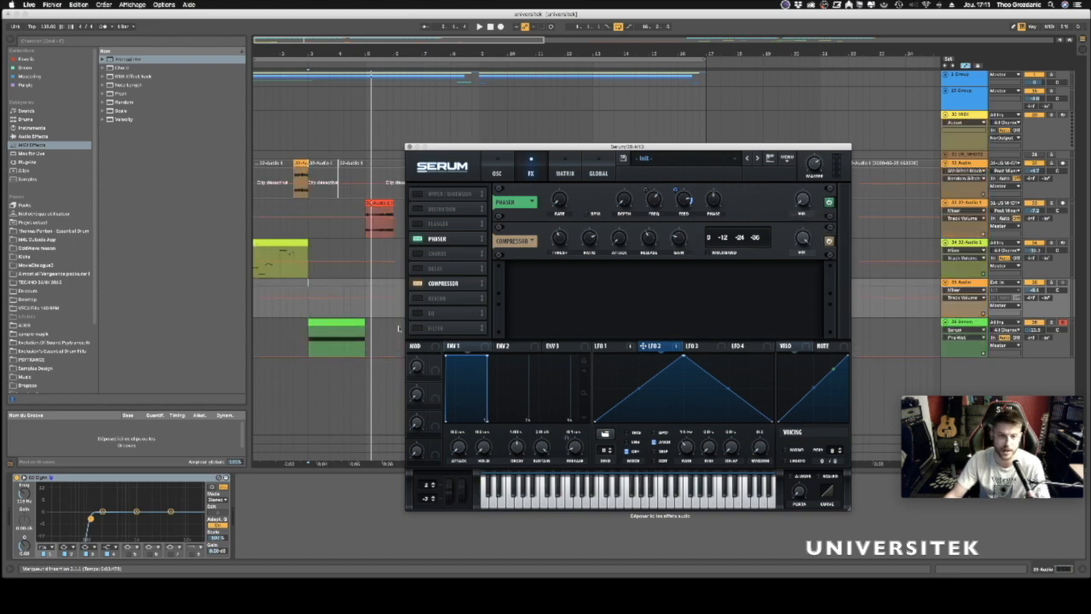
drag(306, 58, 308, 98)
drag(494, 148, 628, 107)
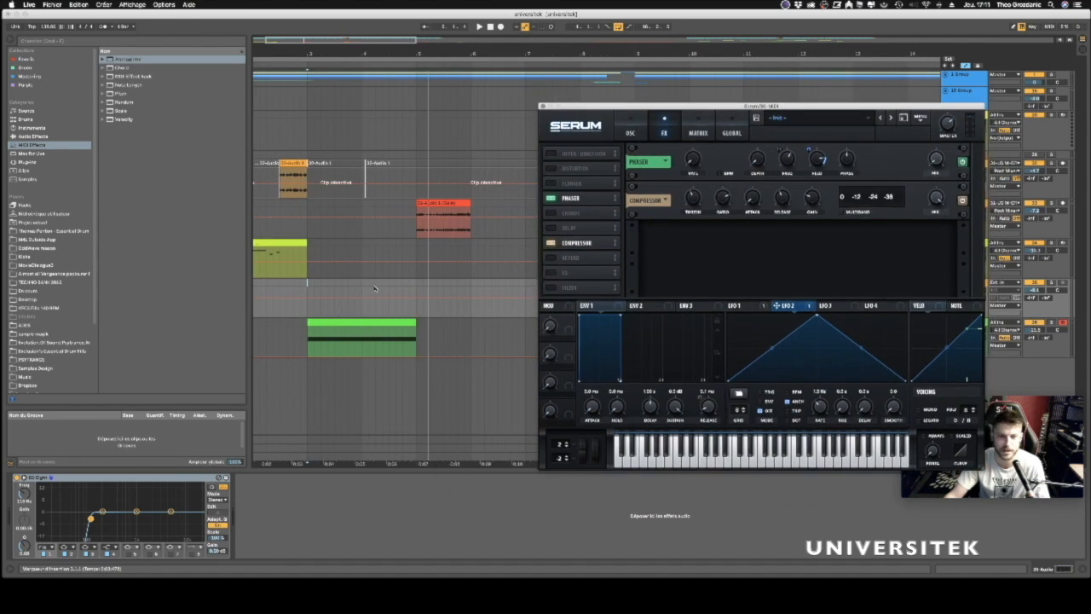
click(334, 329)
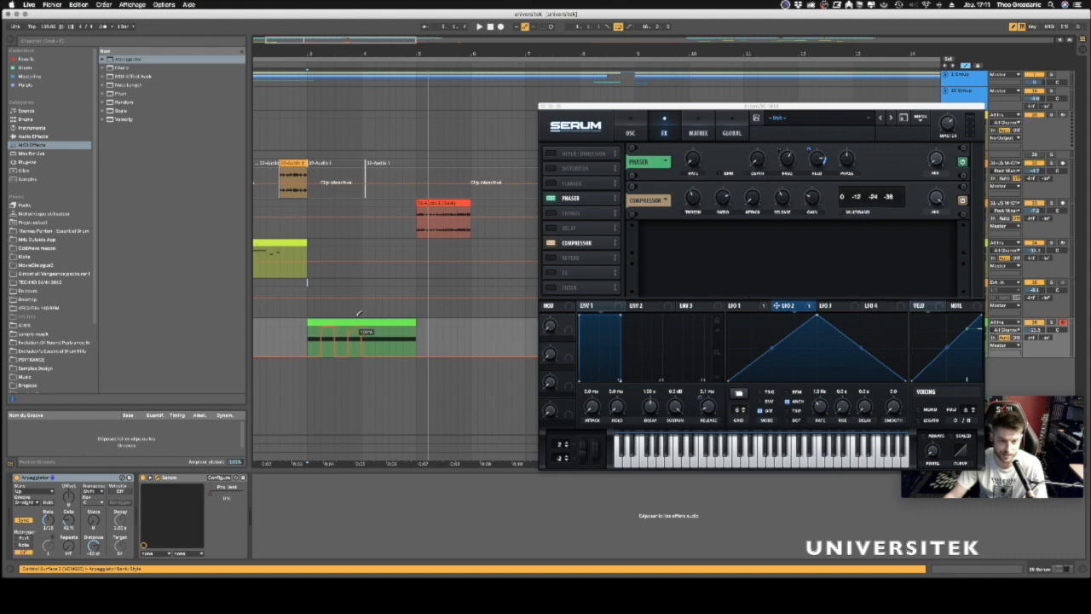
key(space)
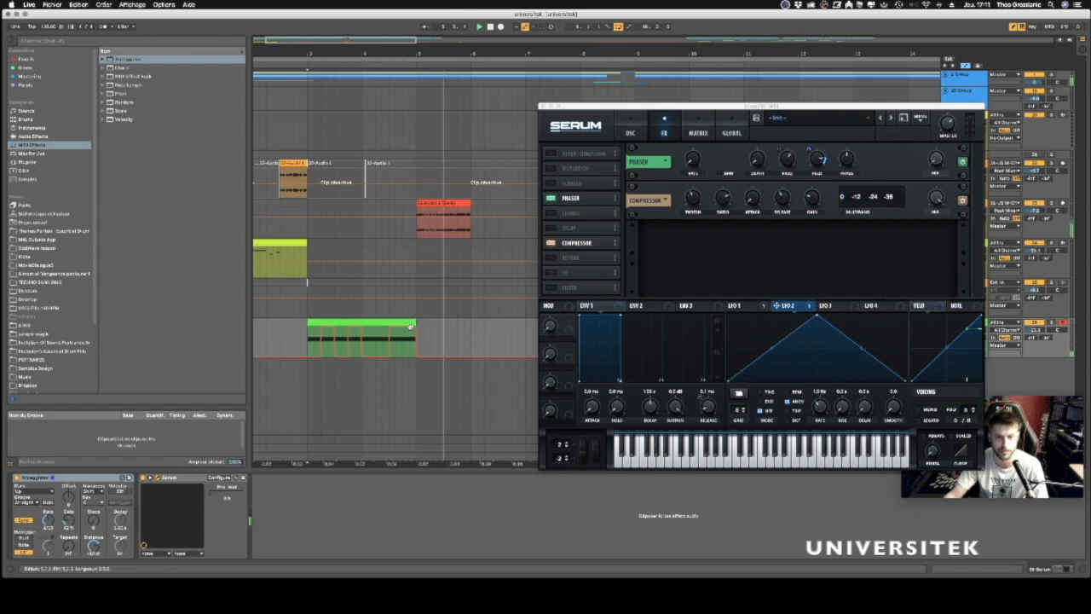
click(305, 284)
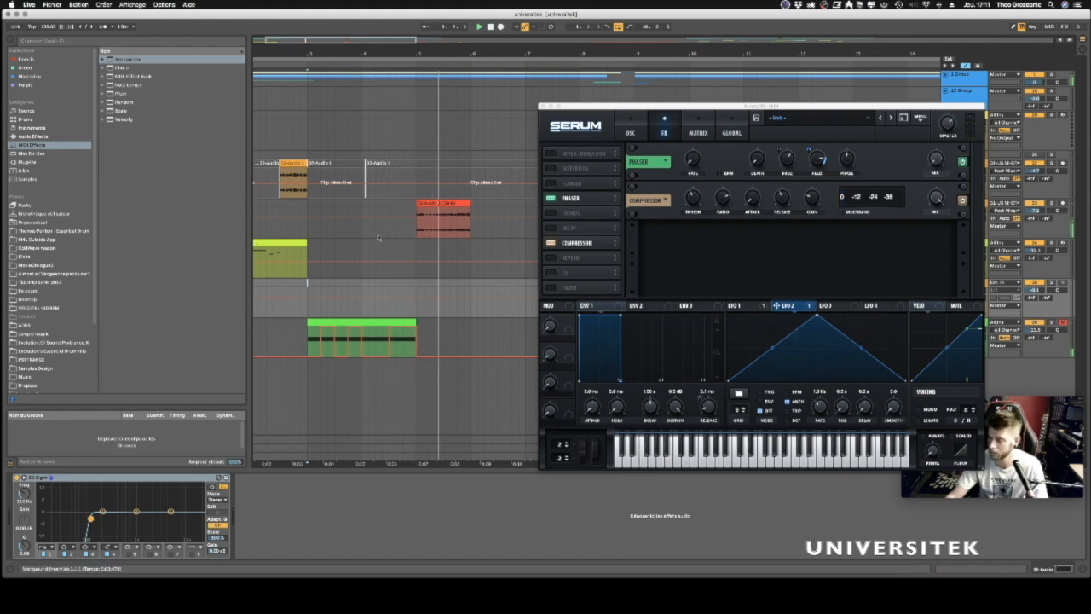
drag(585, 107, 534, 158)
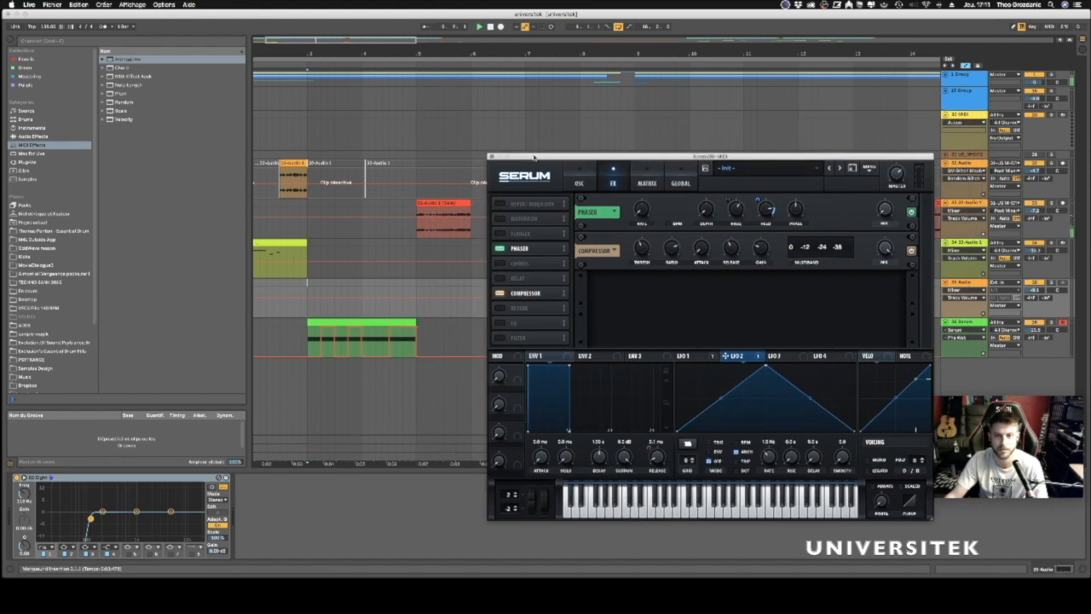
Close the Serum window and play the arrangement from bar 1 through the end of the Serum clip.
click(491, 157)
key(space)
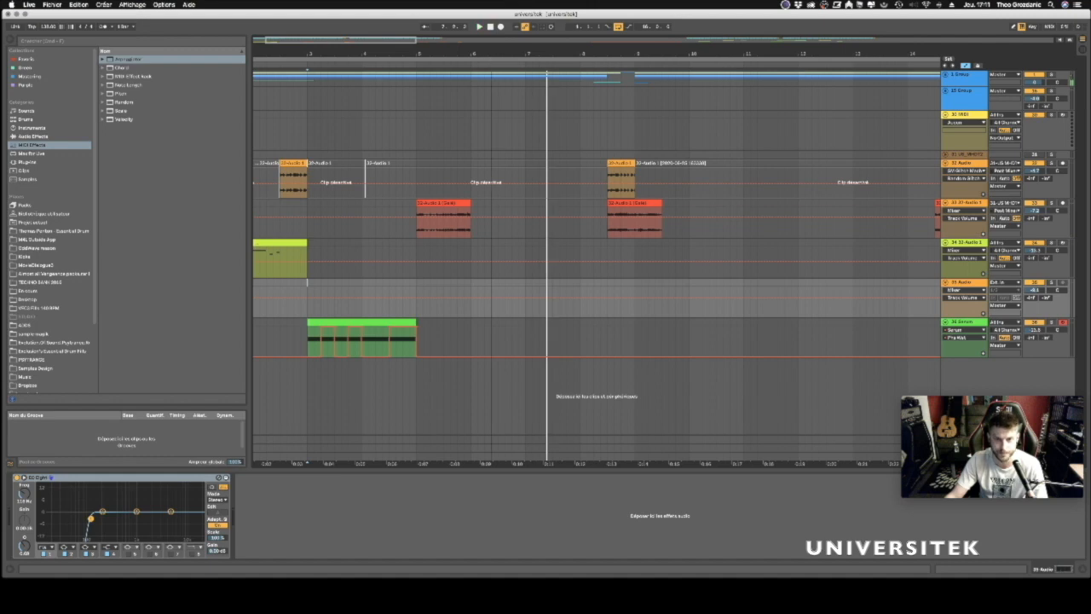
drag(492, 55, 337, 57)
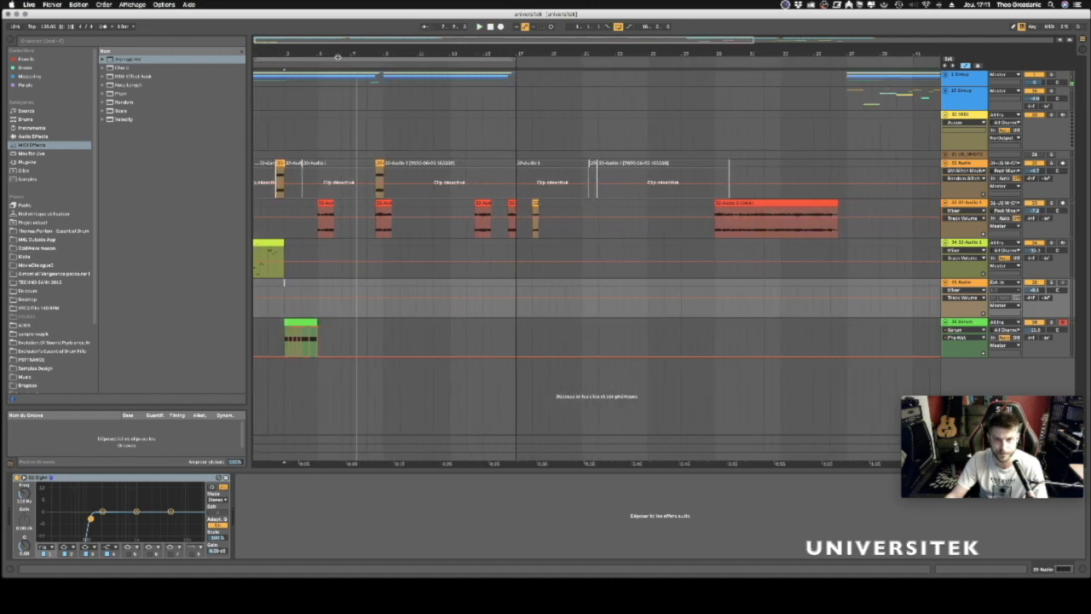
click(961, 322)
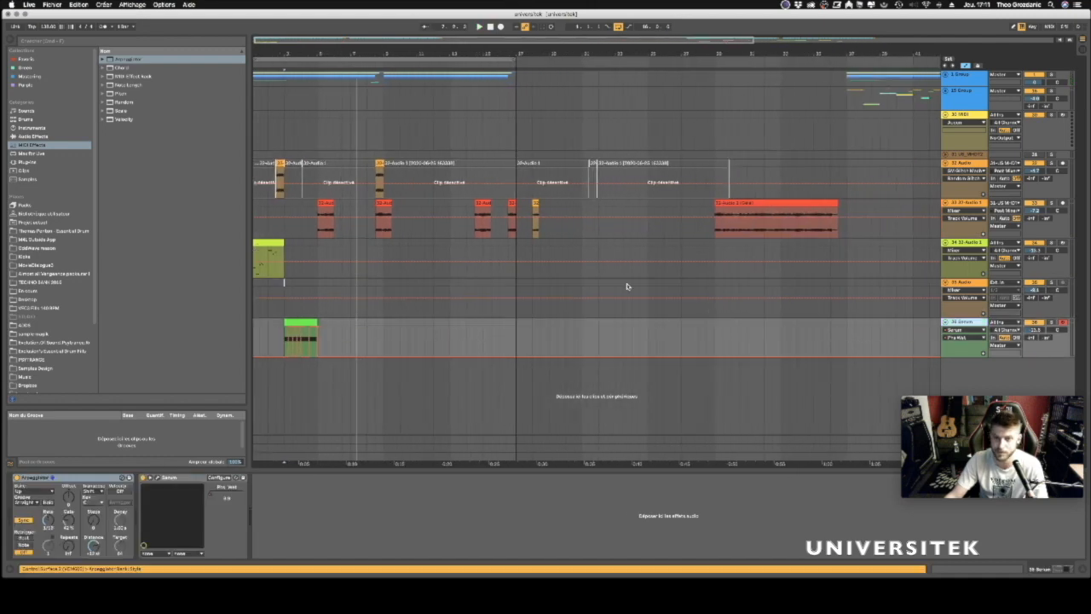
click(260, 122)
key(plus)
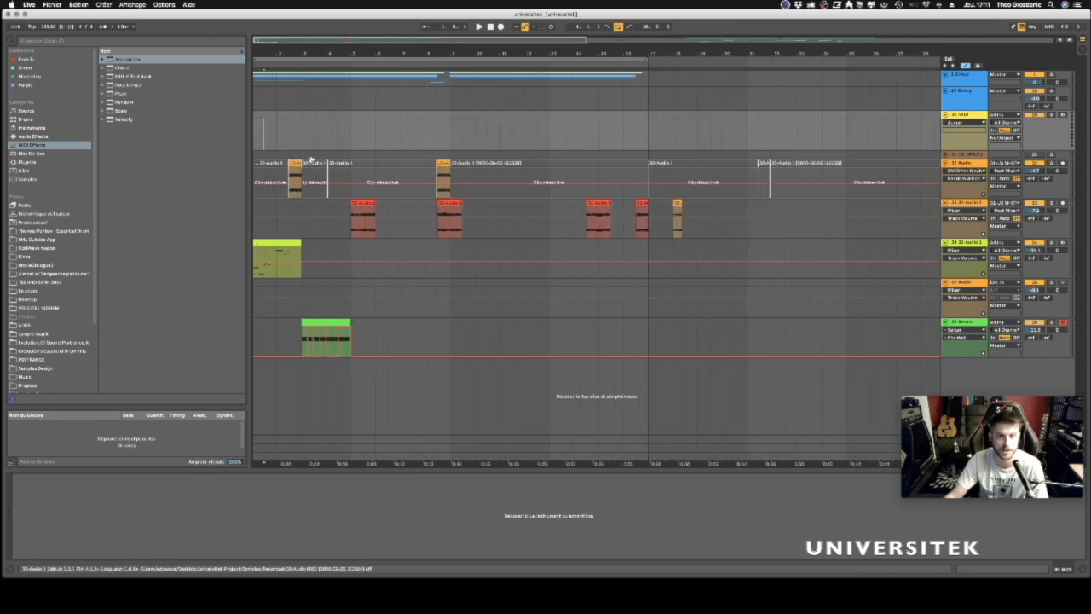
key(space)
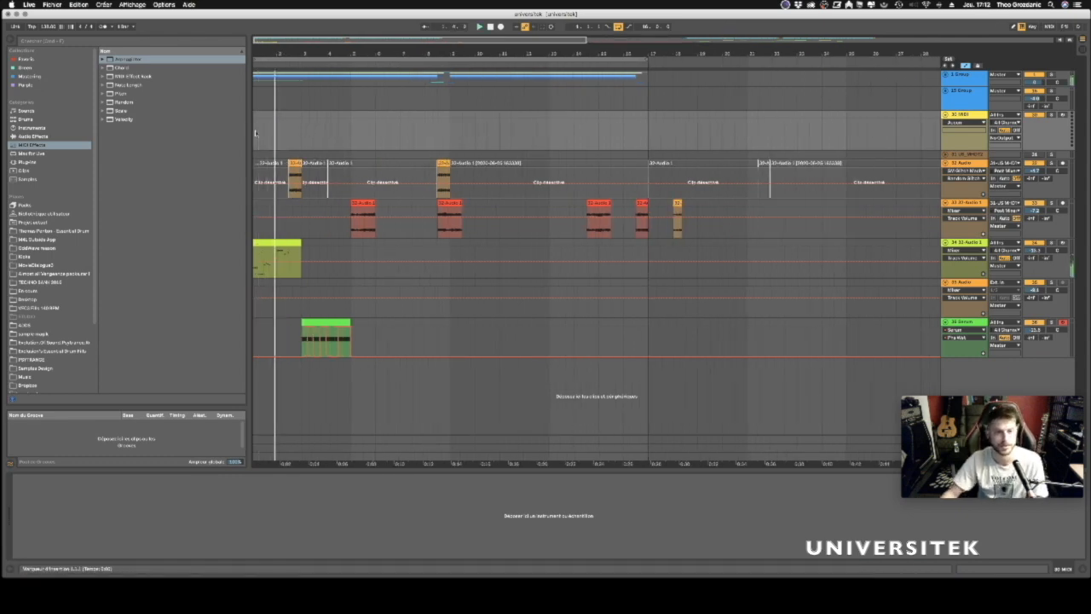
click(350, 248)
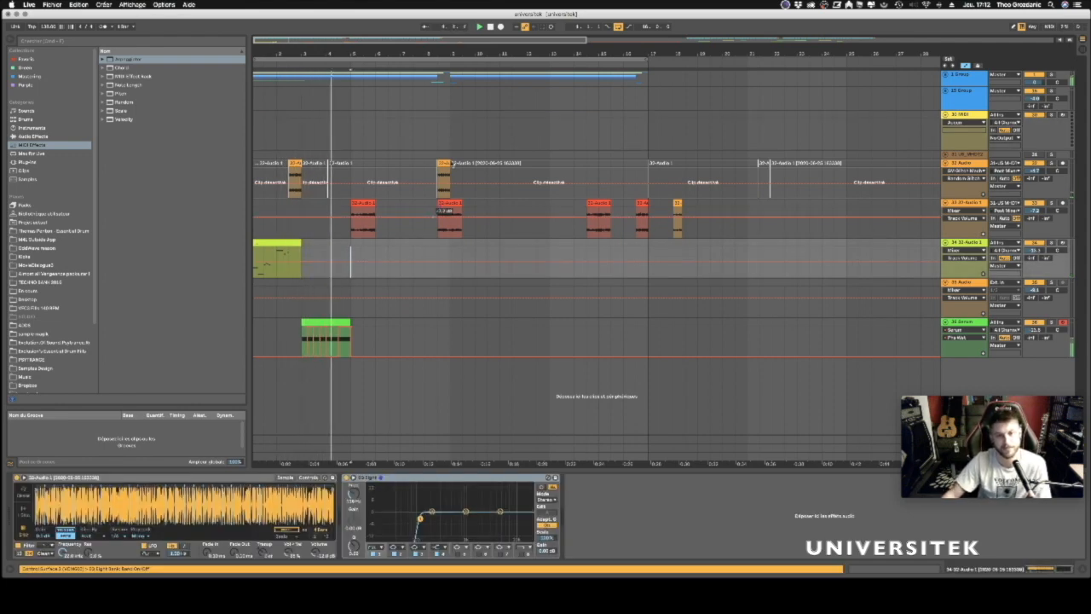
mouse_move(404, 54)
mouse_down()
mouse_move(430, 55)
mouse_move(410, 52)
mouse_up()
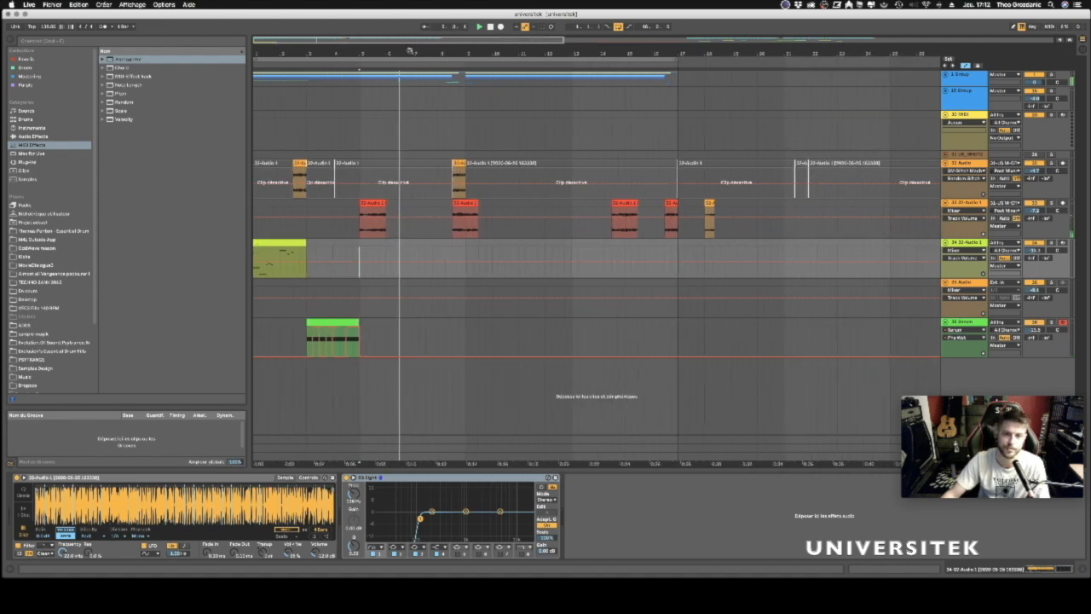
Hide the automation lanes and open the effects page of Serum on the Serum track.
click(959, 323)
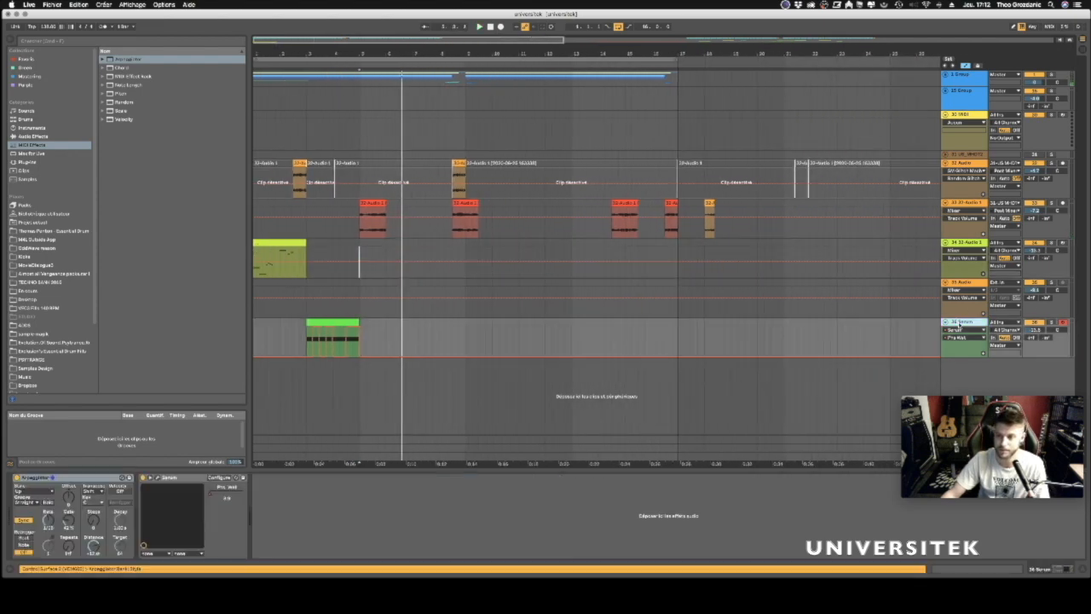
drag(360, 54, 398, 77)
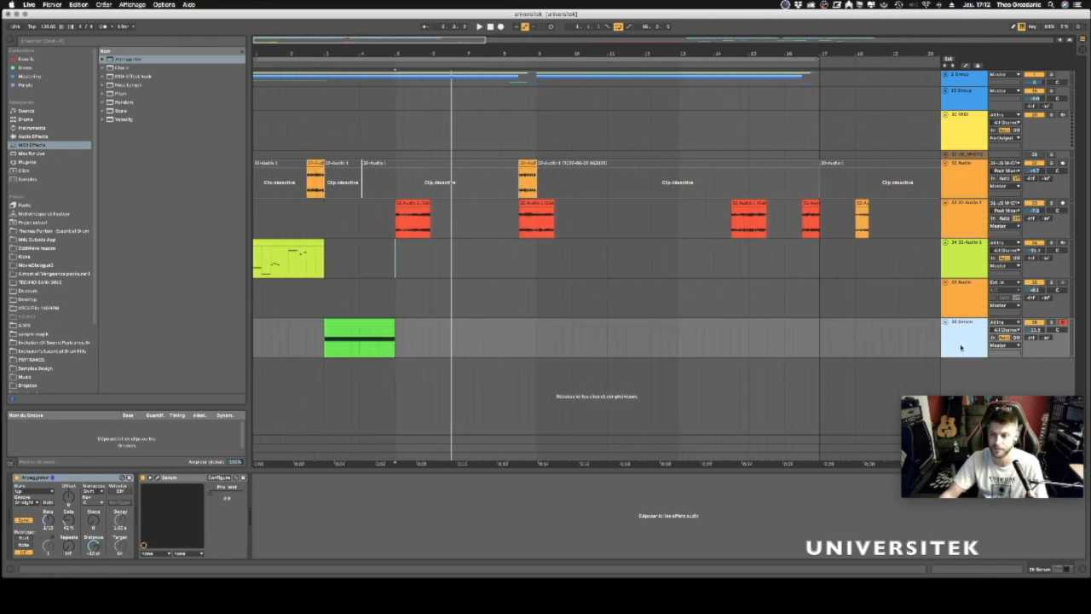
click(84, 477)
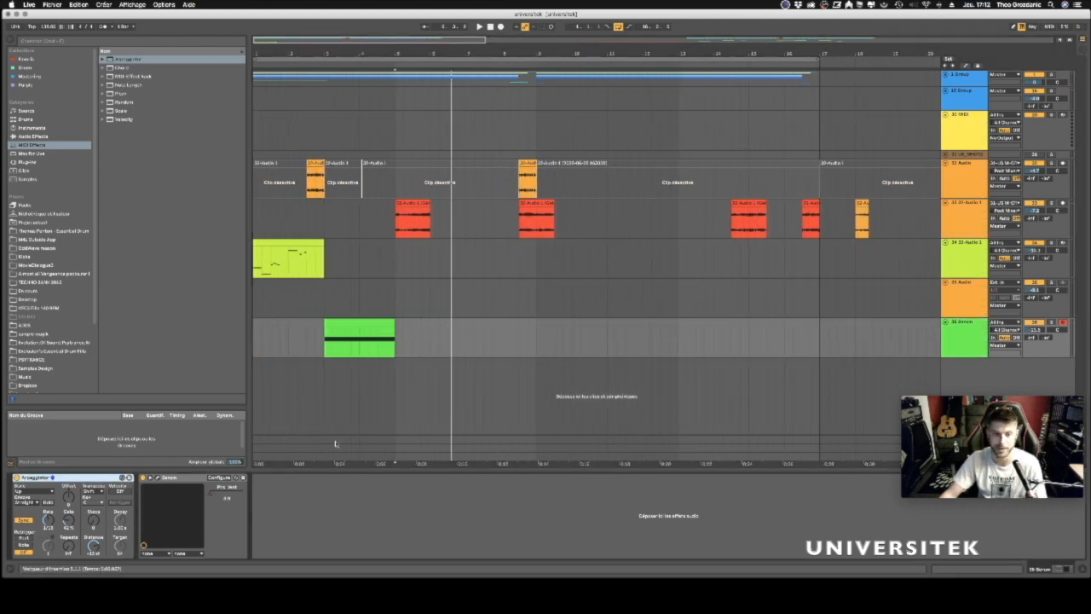
click(157, 478)
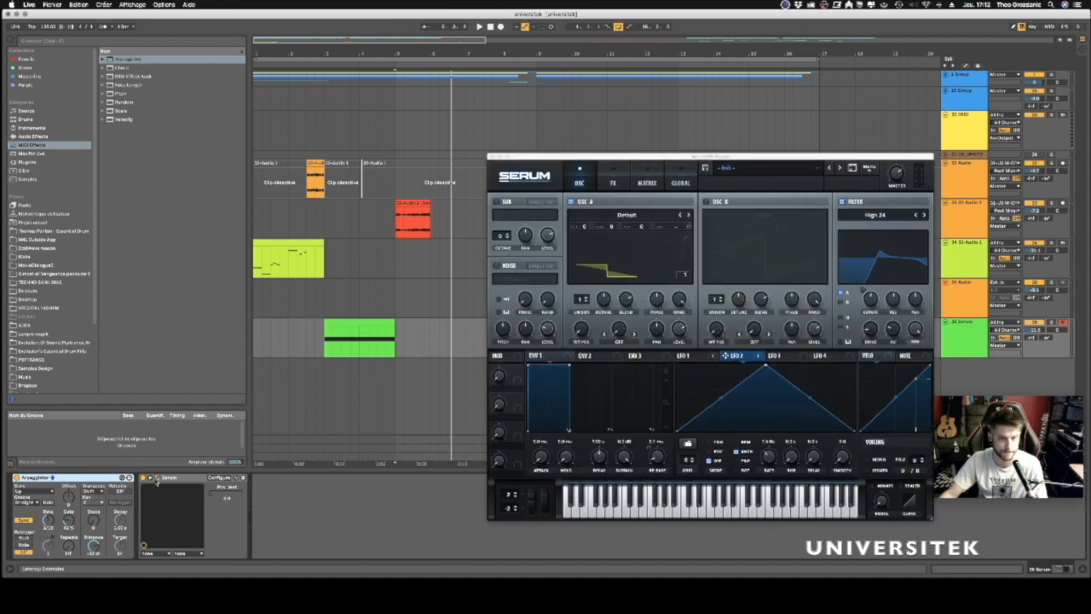
drag(583, 158, 605, 91)
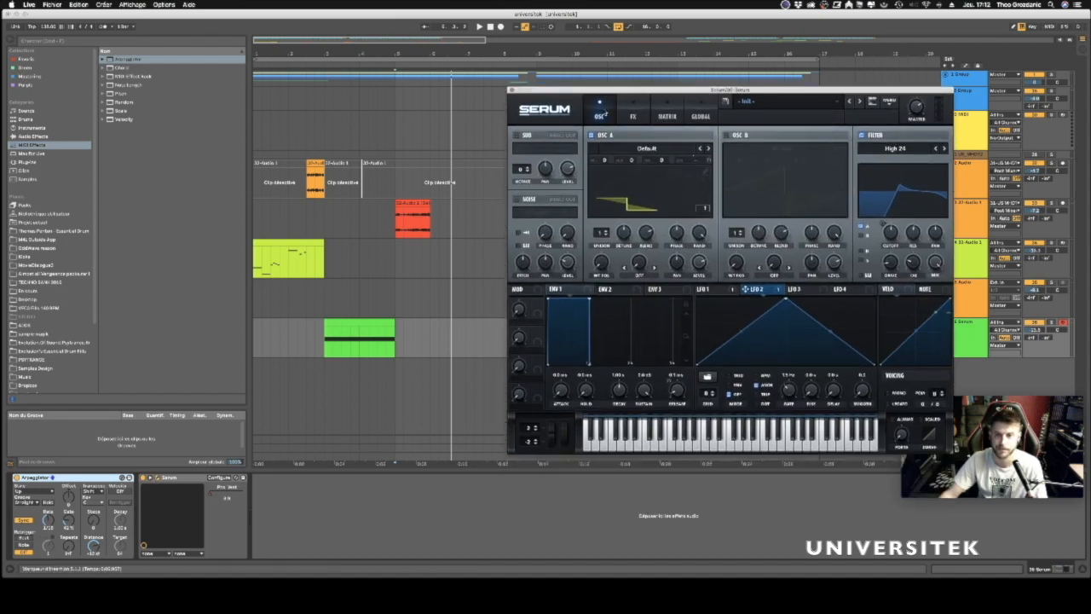
click(632, 116)
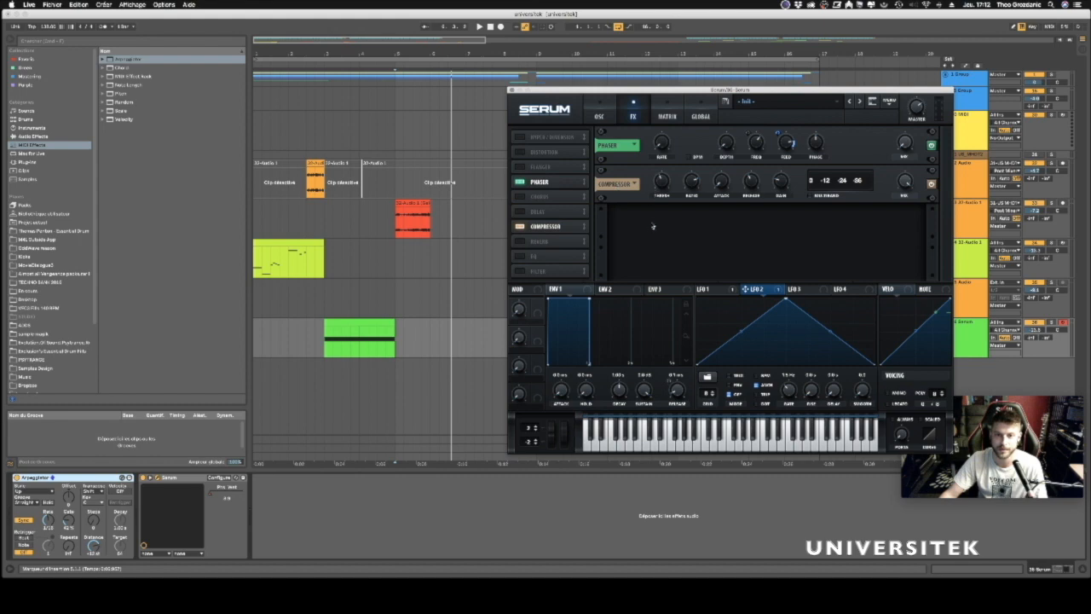
Add a Filter effect after the compressor in Serum and choose the Cmb + flange type.
click(518, 272)
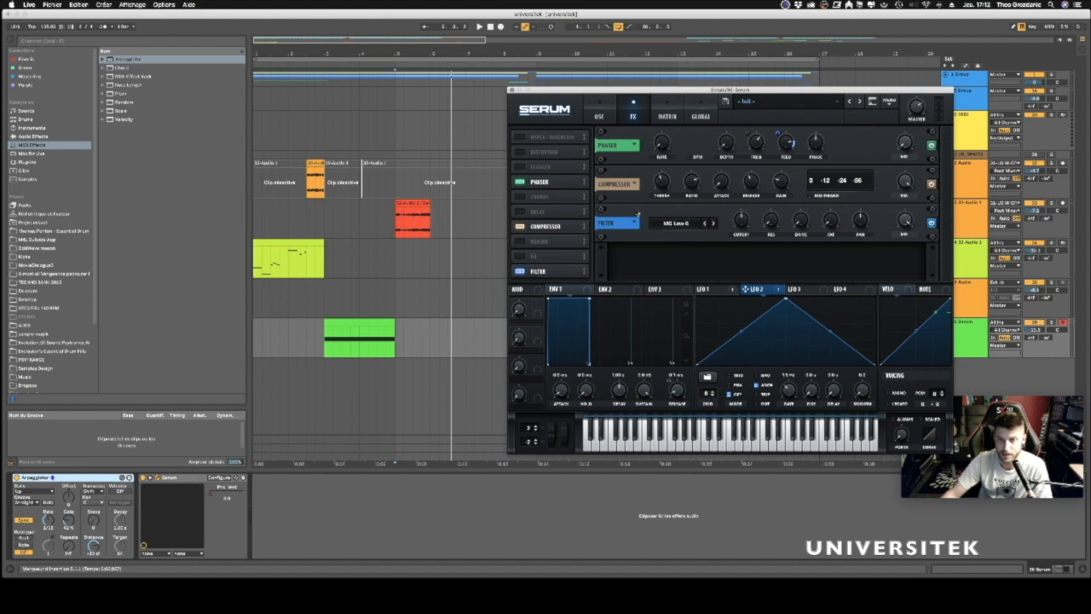
click(683, 224)
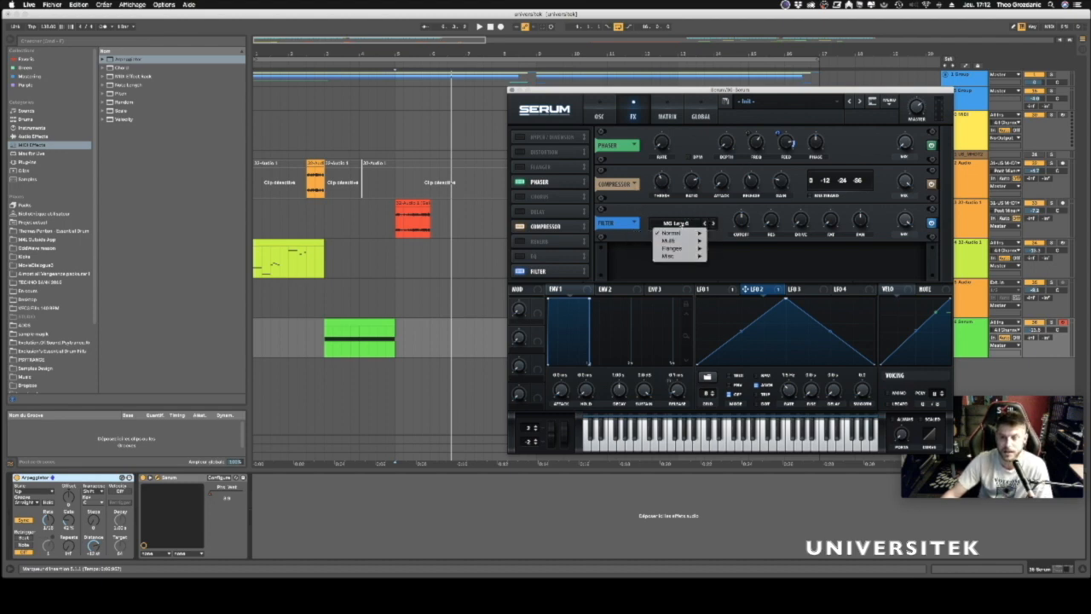
mouse_move(674, 256)
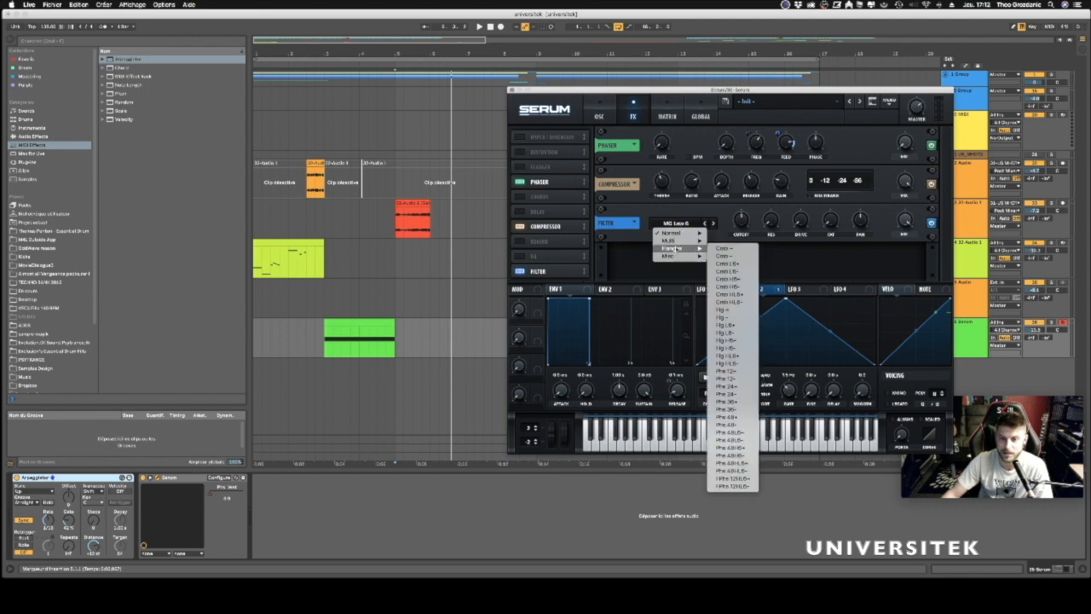
click(729, 249)
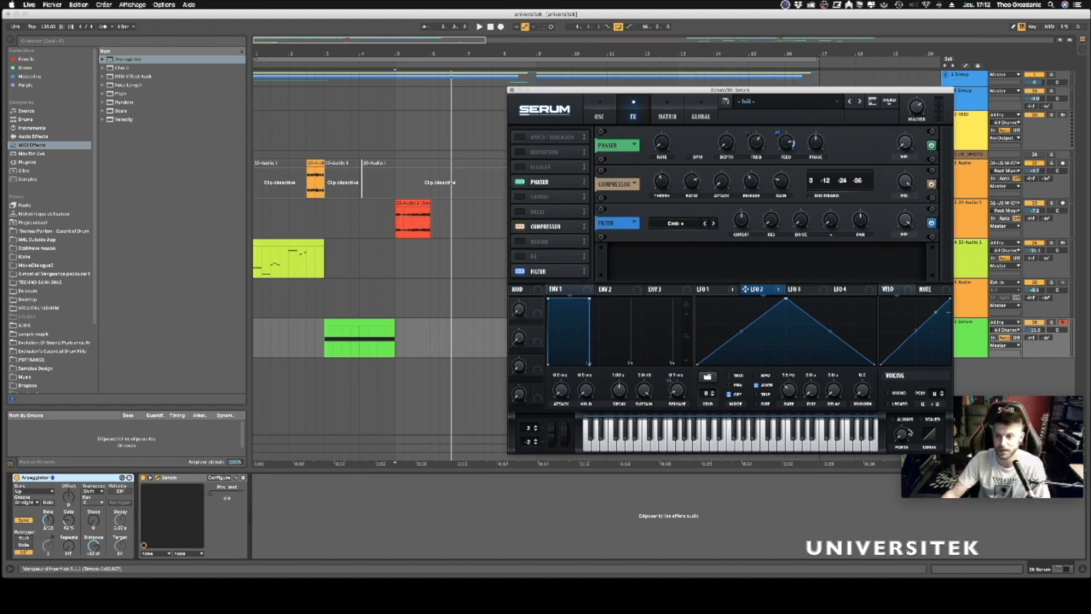
Audition the comb filter by varying its mix and adjusting its cutoff.
drag(820, 89, 761, 57)
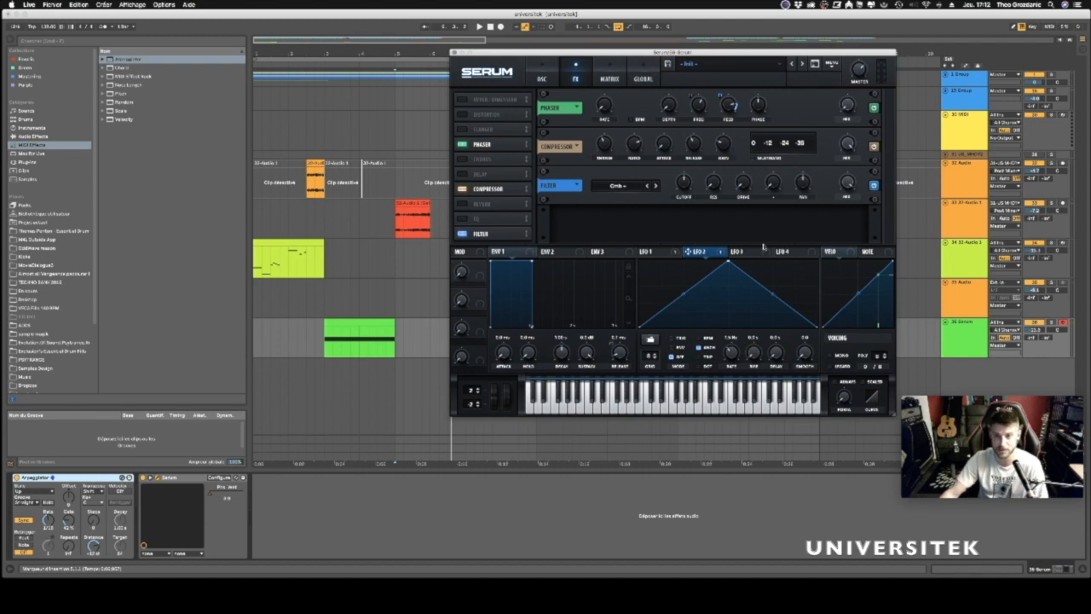
drag(845, 188, 838, 138)
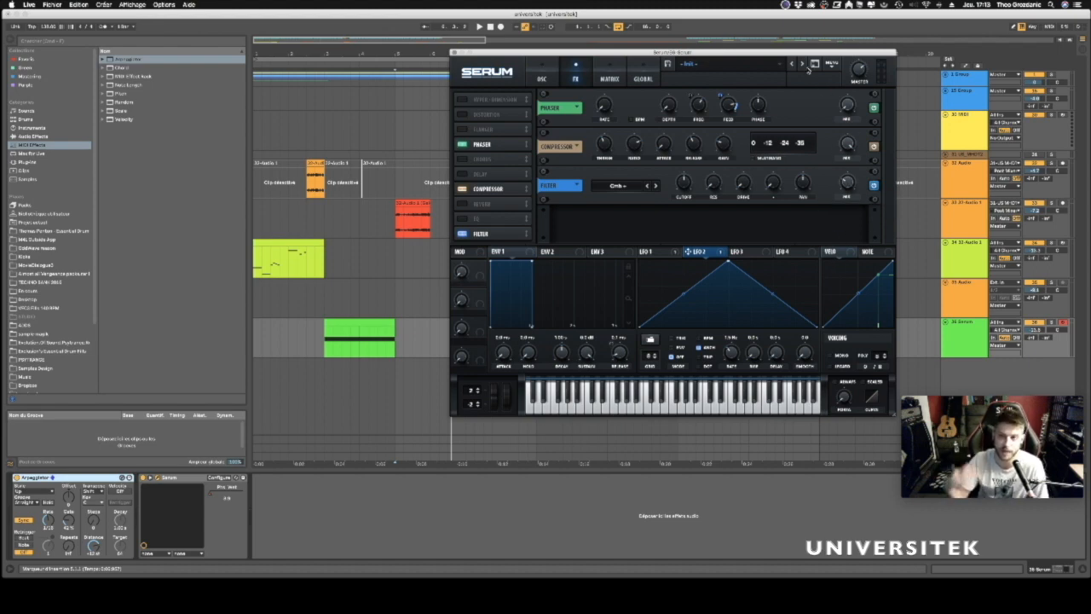
drag(790, 59, 765, 50)
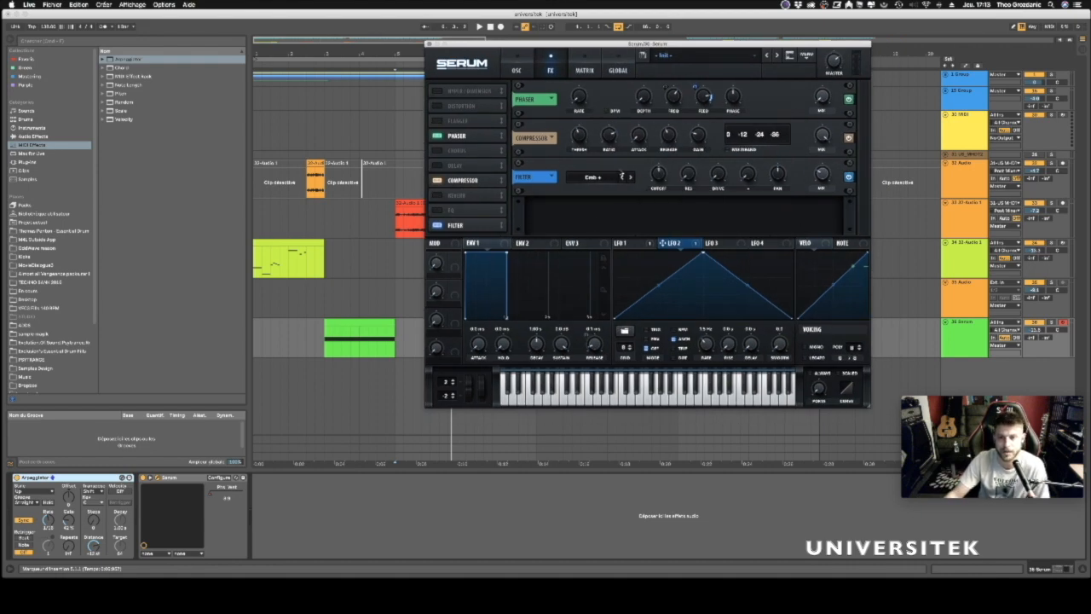
mouse_move(688, 173)
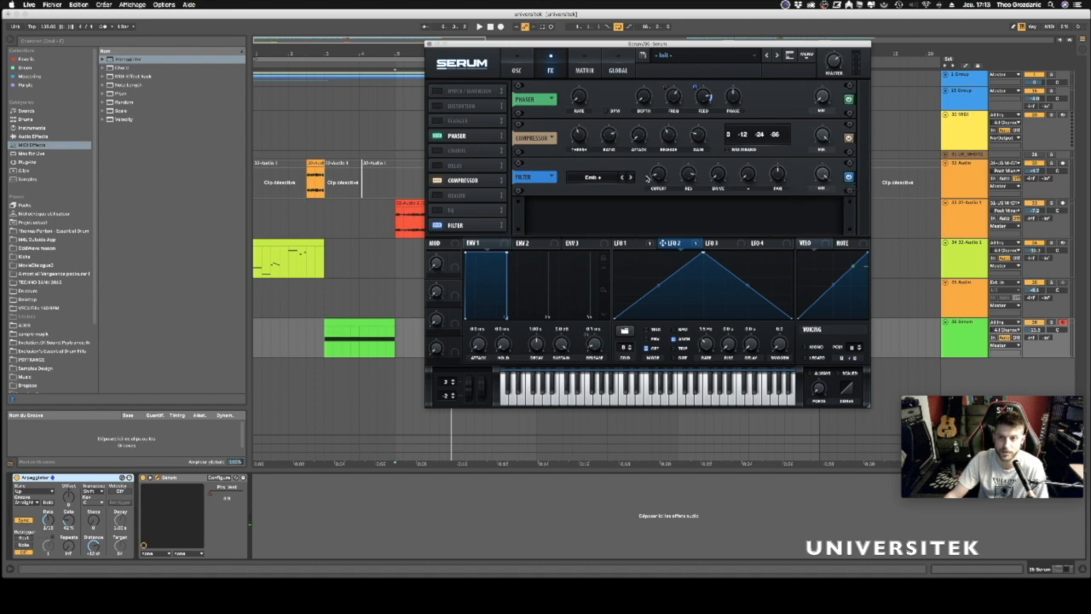
mouse_move(656, 178)
mouse_down()
mouse_move(651, 88)
mouse_move(657, 186)
mouse_up()
drag(647, 43, 588, 74)
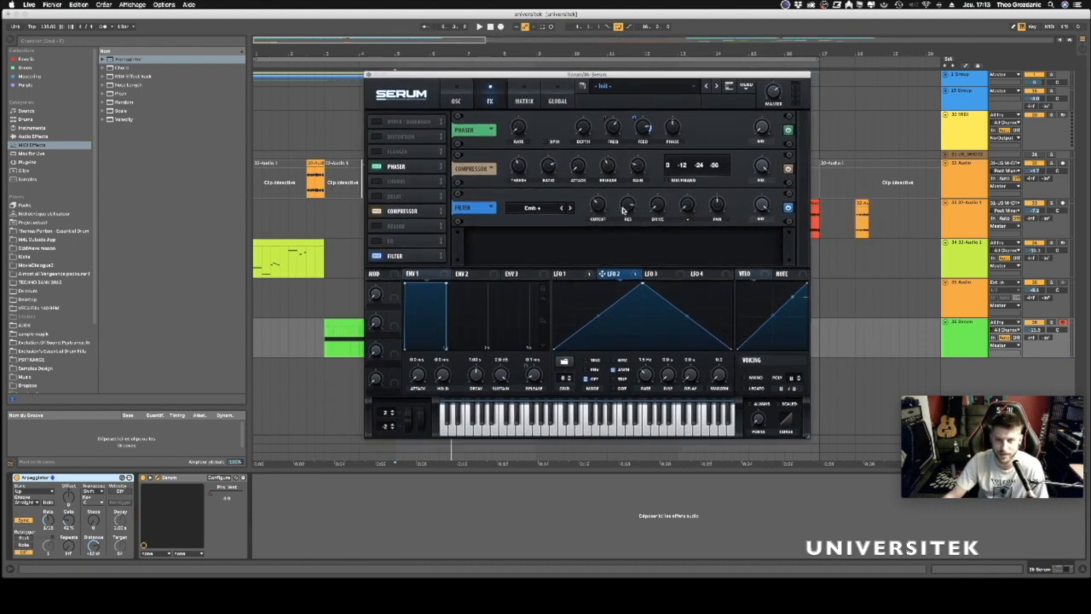
drag(597, 206, 627, 194)
Assign LFO 3 to the comb filter's cutoff and reshape its curve into a W with two valleys.
click(653, 273)
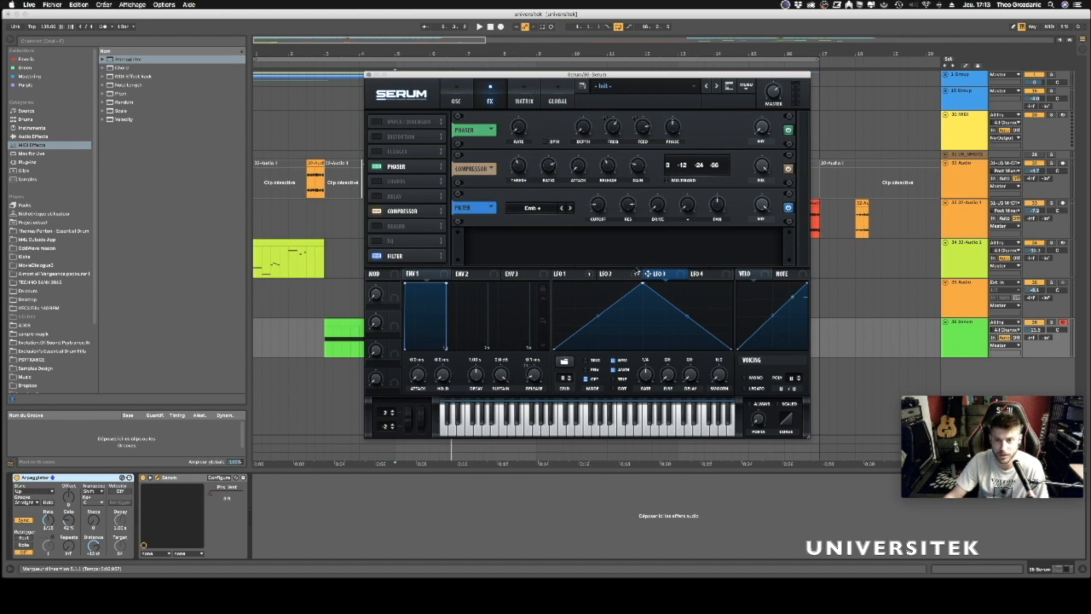
drag(649, 274, 593, 219)
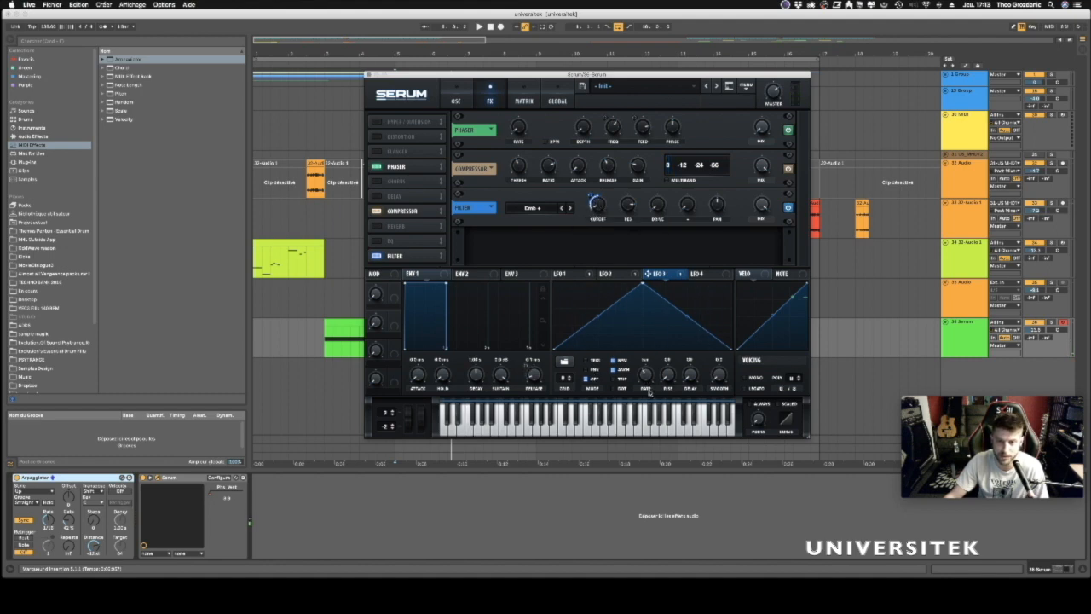
double_click(611, 311)
drag(611, 310, 606, 335)
double_click(570, 294)
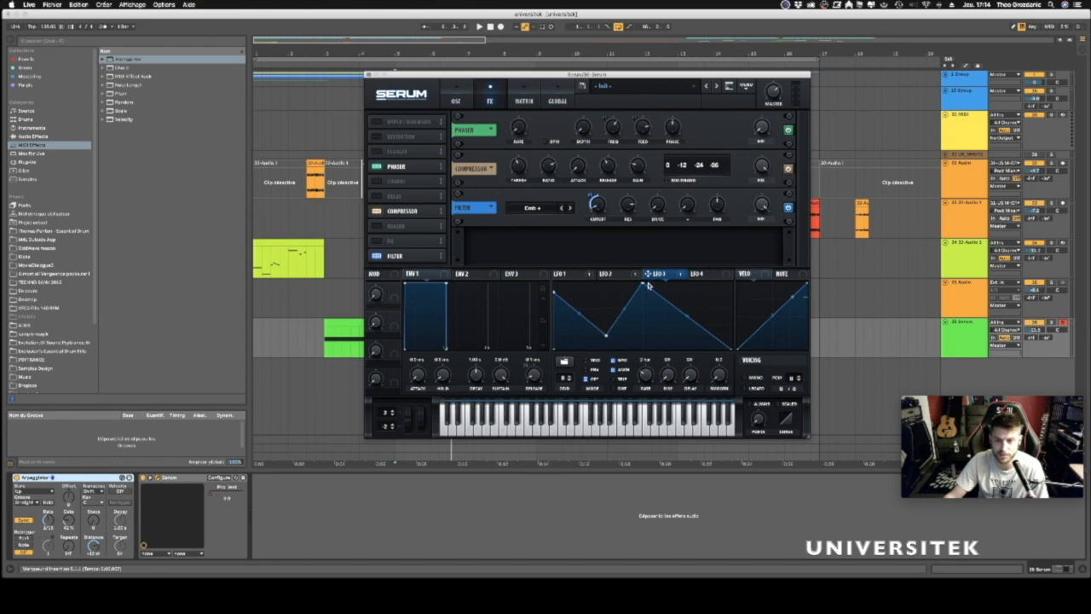
drag(644, 284, 731, 292)
double_click(667, 318)
double_click(692, 339)
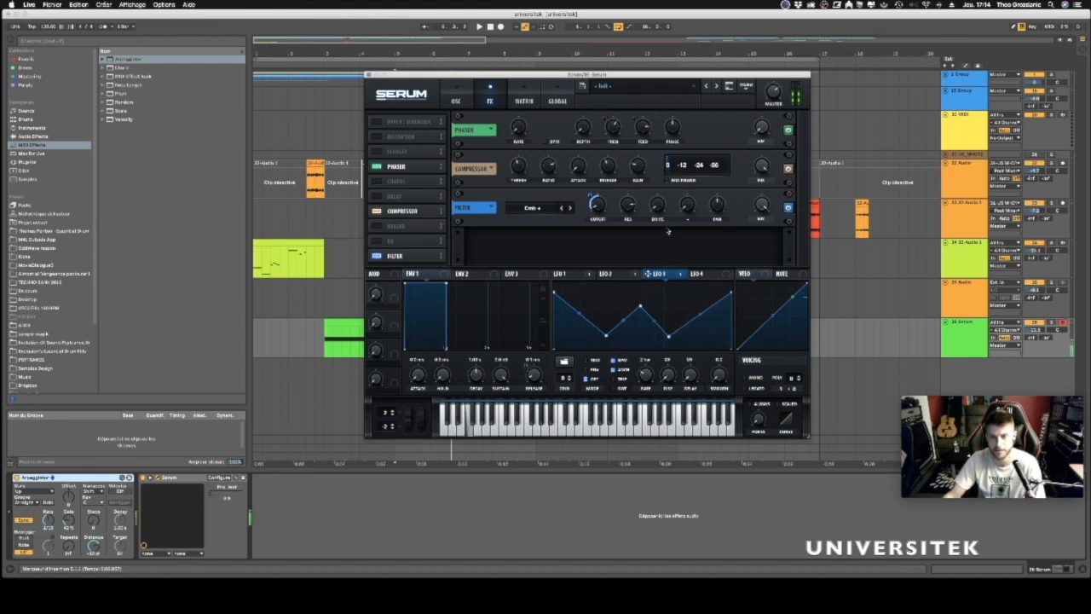
Sweep the comb filter's wet mix up and down while auditioning the modulated sound.
mouse_move(760, 205)
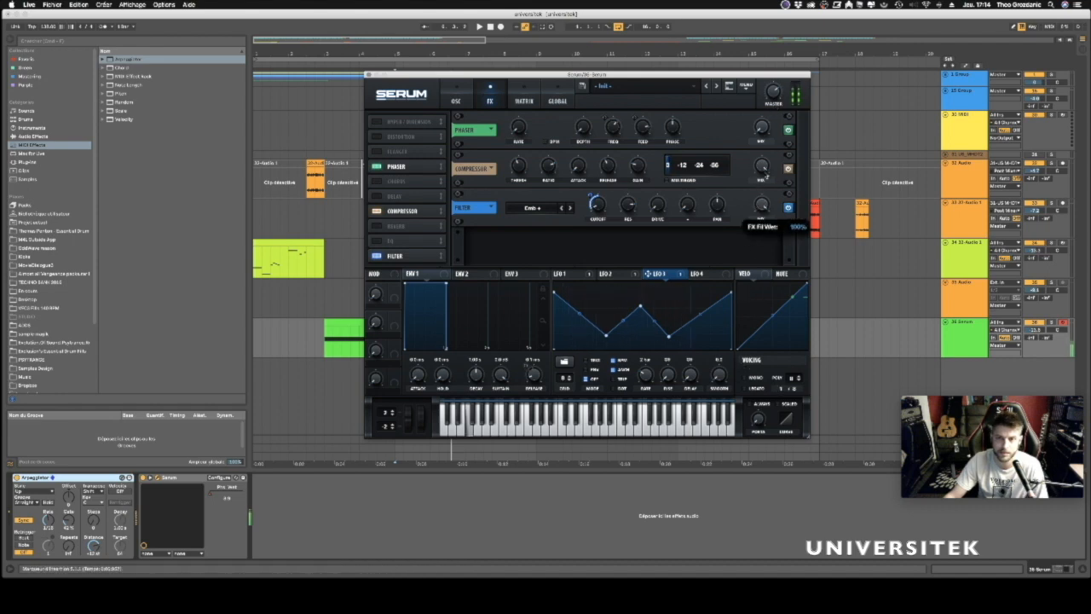
drag(786, 145, 748, 250)
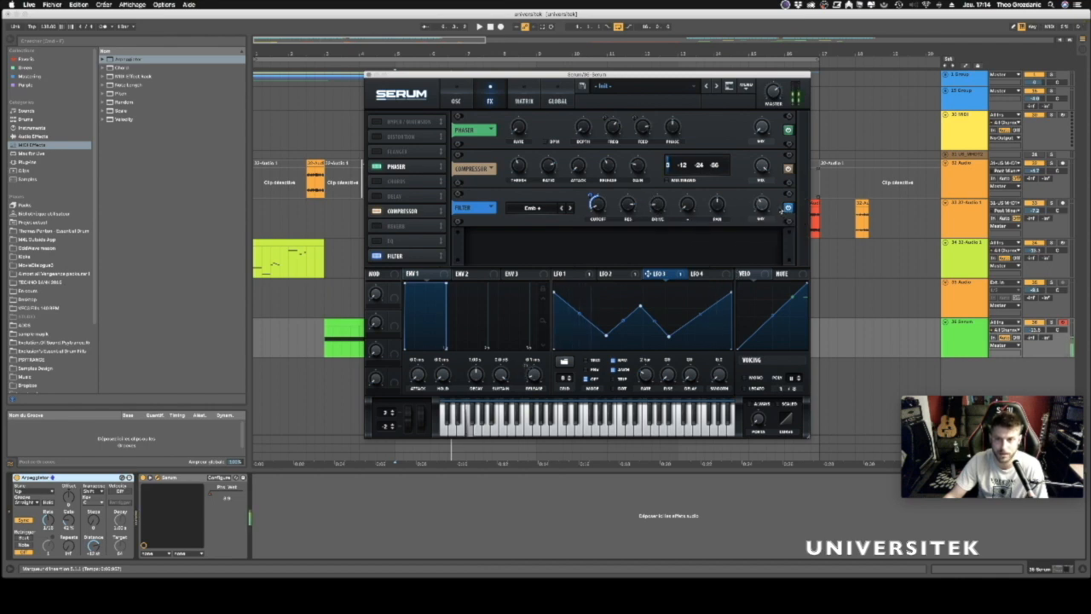
drag(761, 206, 744, 154)
drag(761, 206, 771, 69)
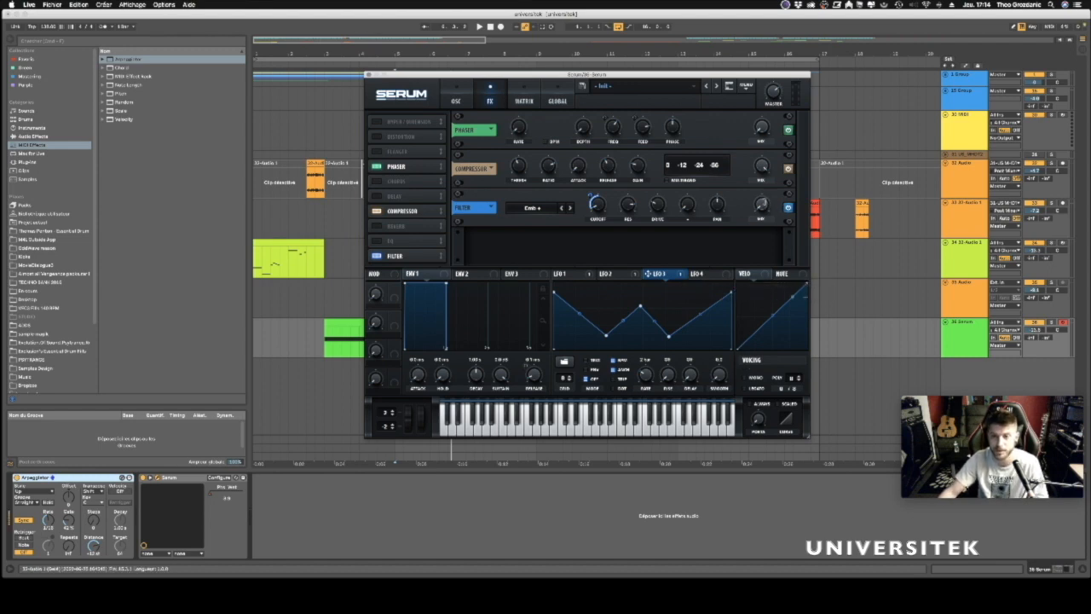
drag(763, 204, 710, 3)
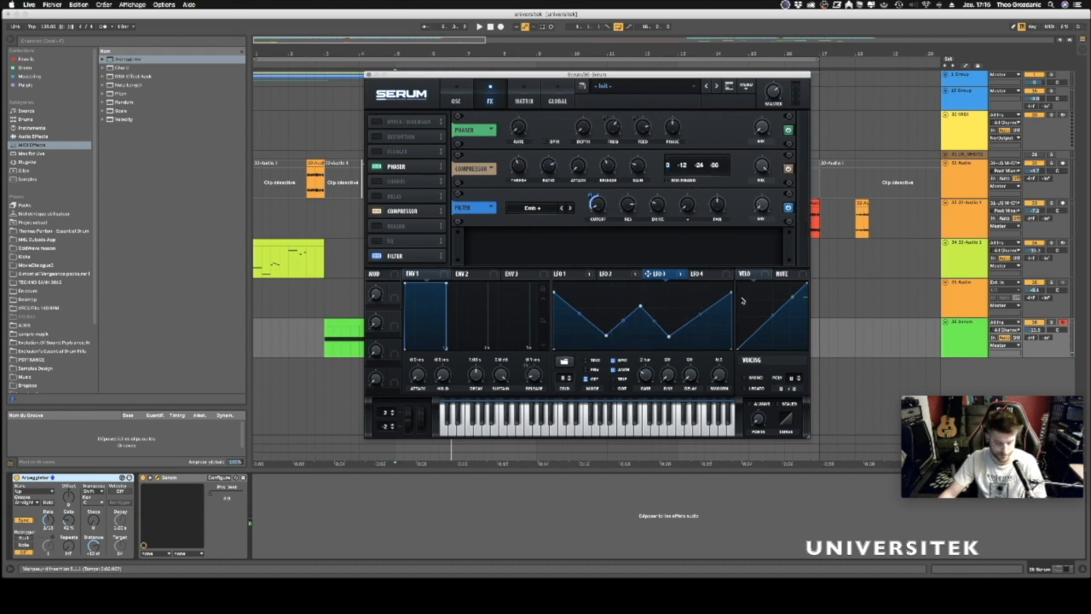
Draw filter wet automation over the Serum clip that rises, dips and rises again, and play it from bar 3.
key(a)
drag(402, 79, 544, 106)
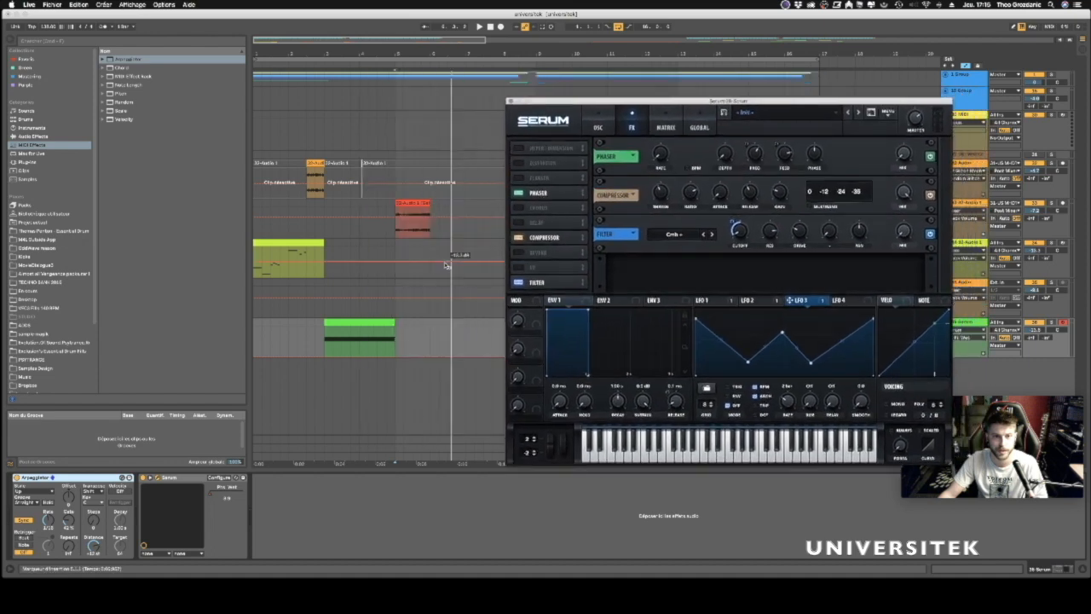
click(379, 358)
key(space)
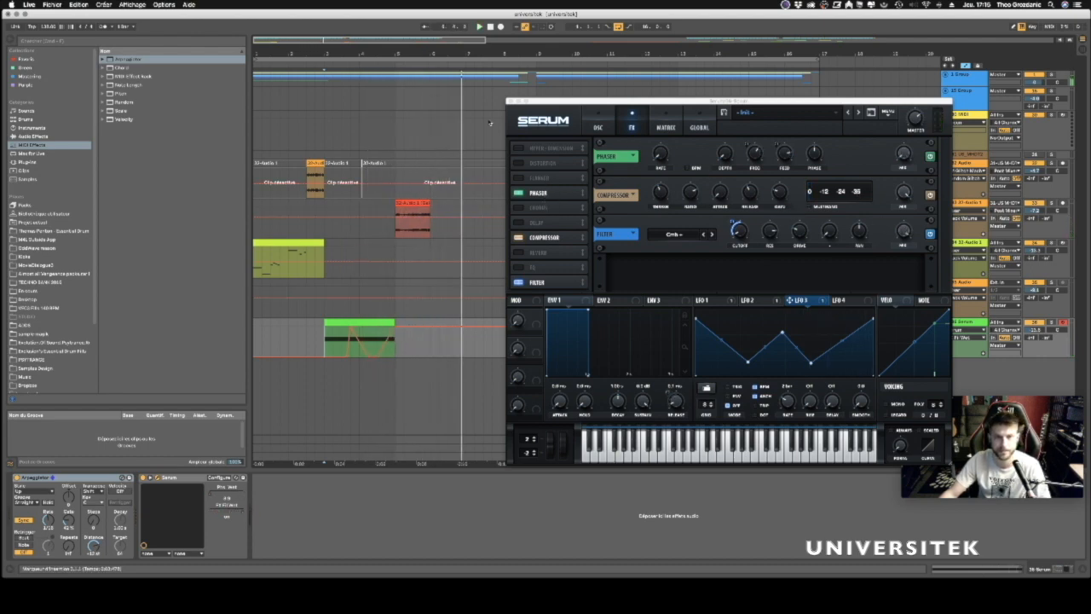
Close the Serum window and look over the arrangement following the Serum clip.
drag(539, 102, 534, 139)
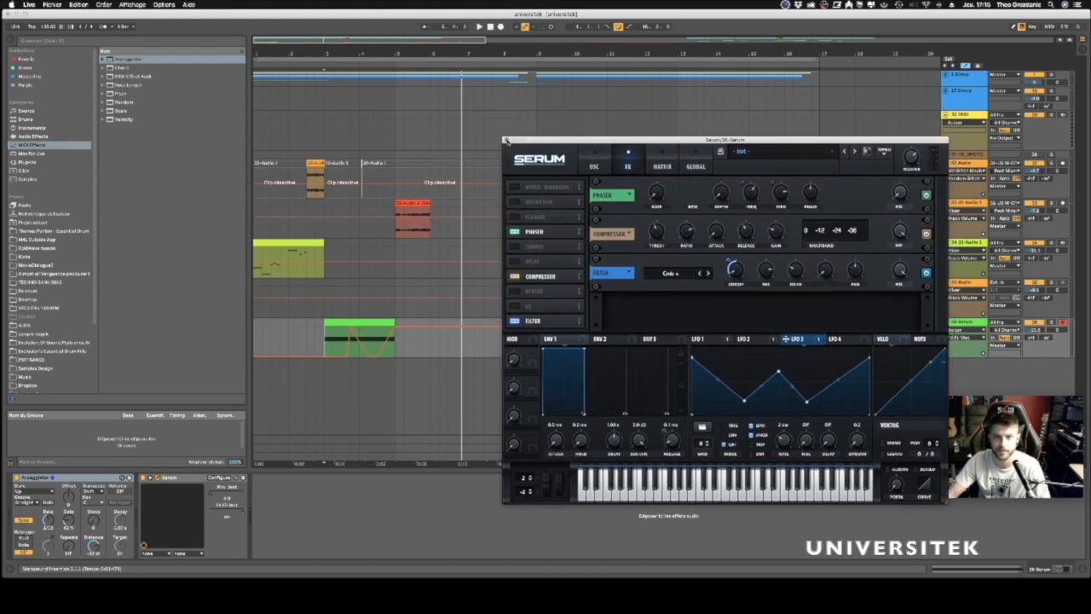
click(506, 139)
drag(475, 52, 373, 52)
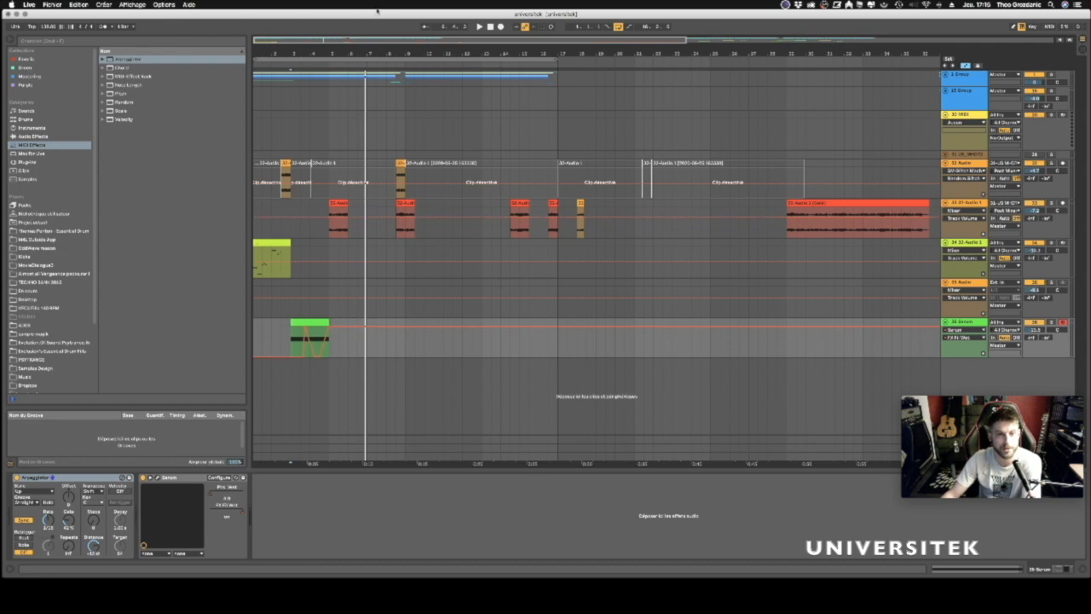
drag(346, 55, 356, 53)
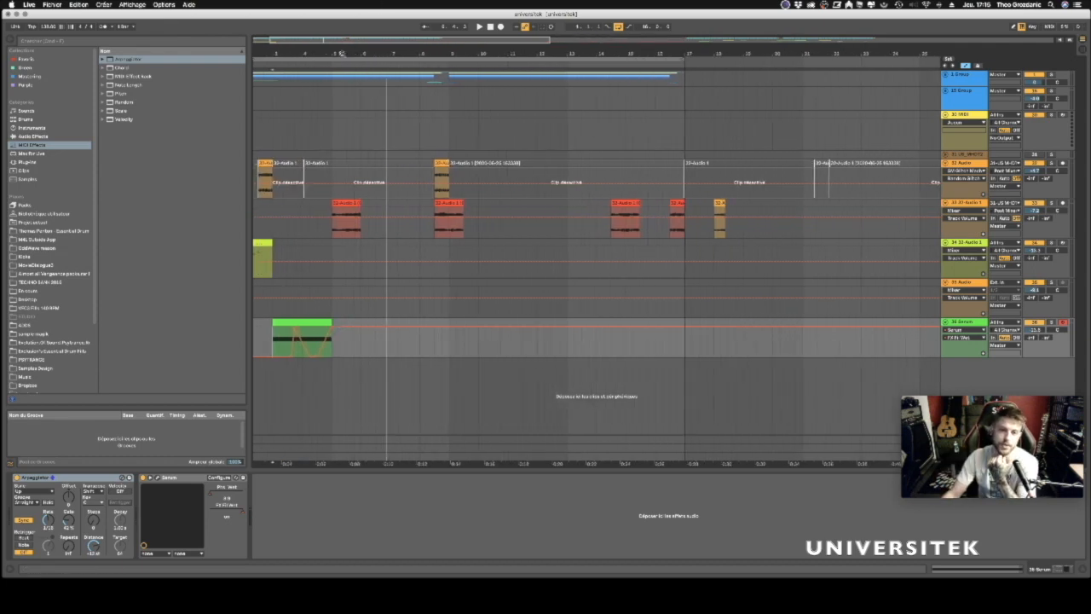
drag(317, 53, 353, 54)
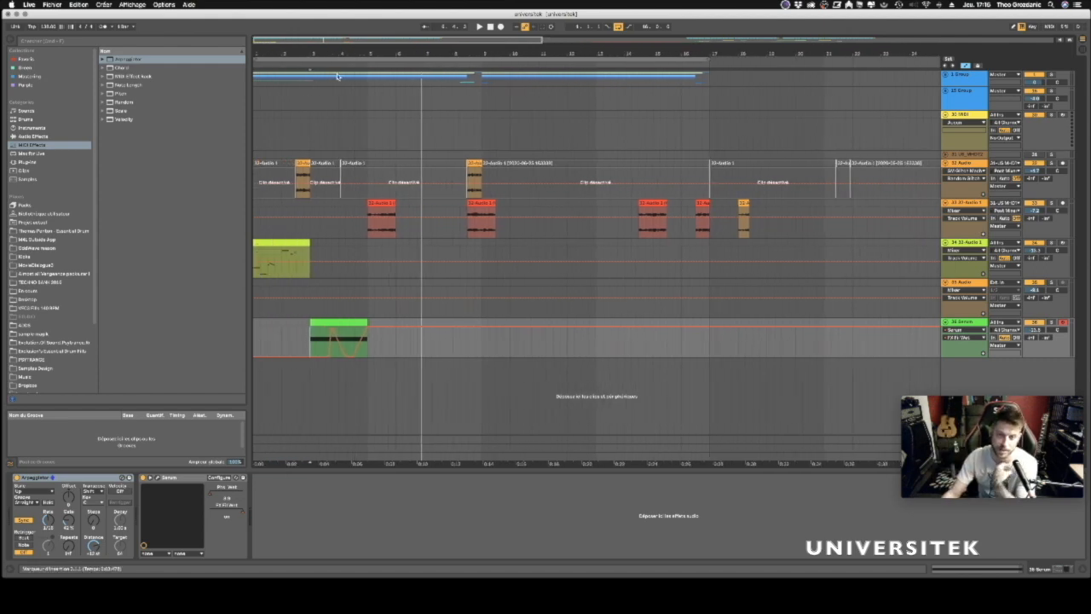
mouse_move(328, 54)
mouse_down()
mouse_move(338, 54)
mouse_move(323, 53)
mouse_up()
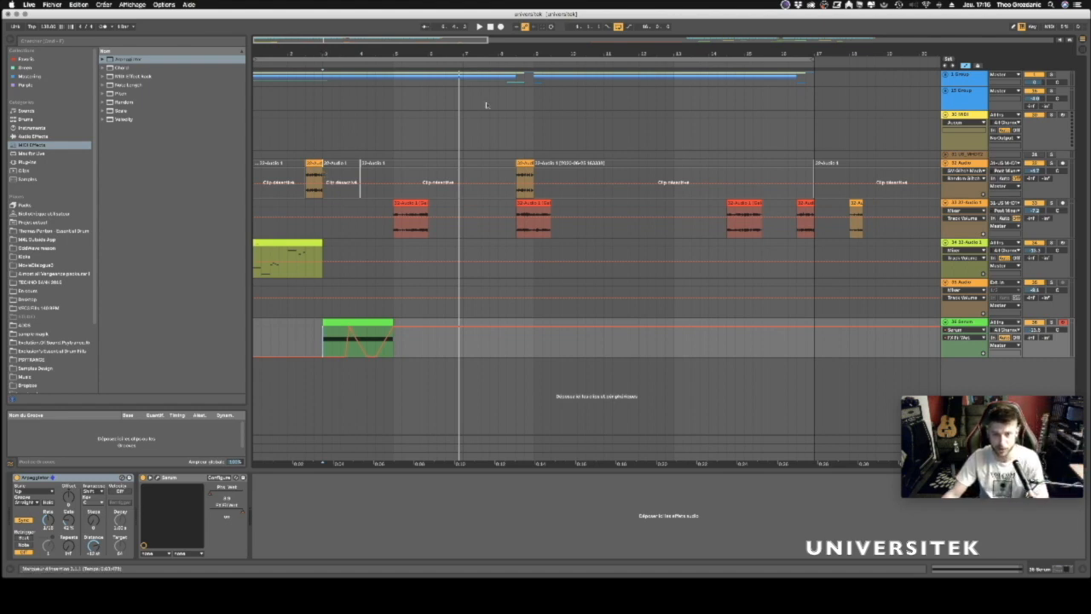
click(970, 323)
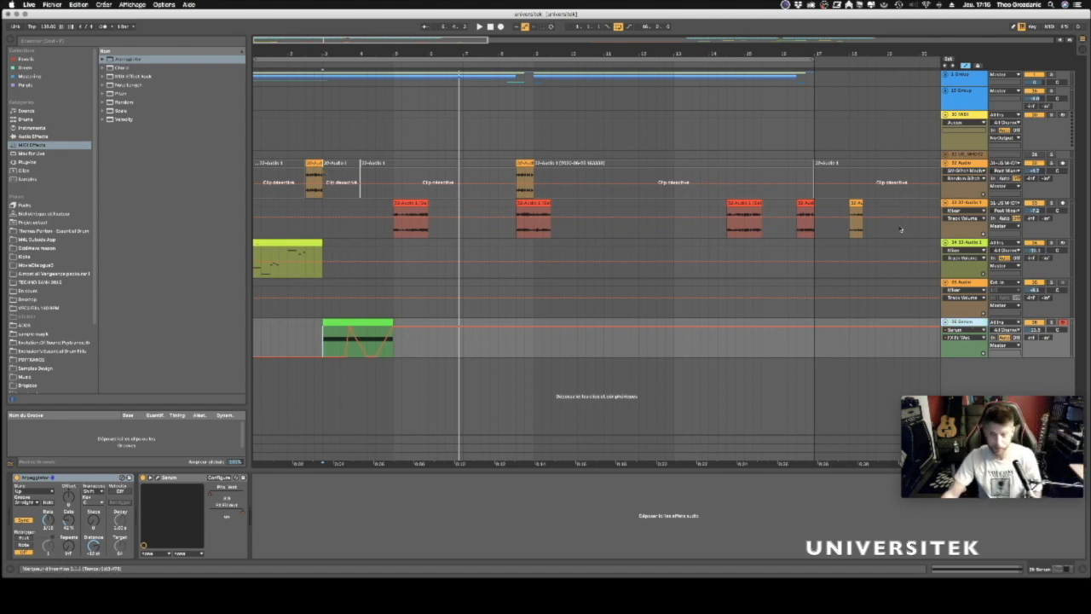
Expand the 15 Group, solo the Foresty Serum track and play its second clip near bar 46.
drag(756, 51, 402, 51)
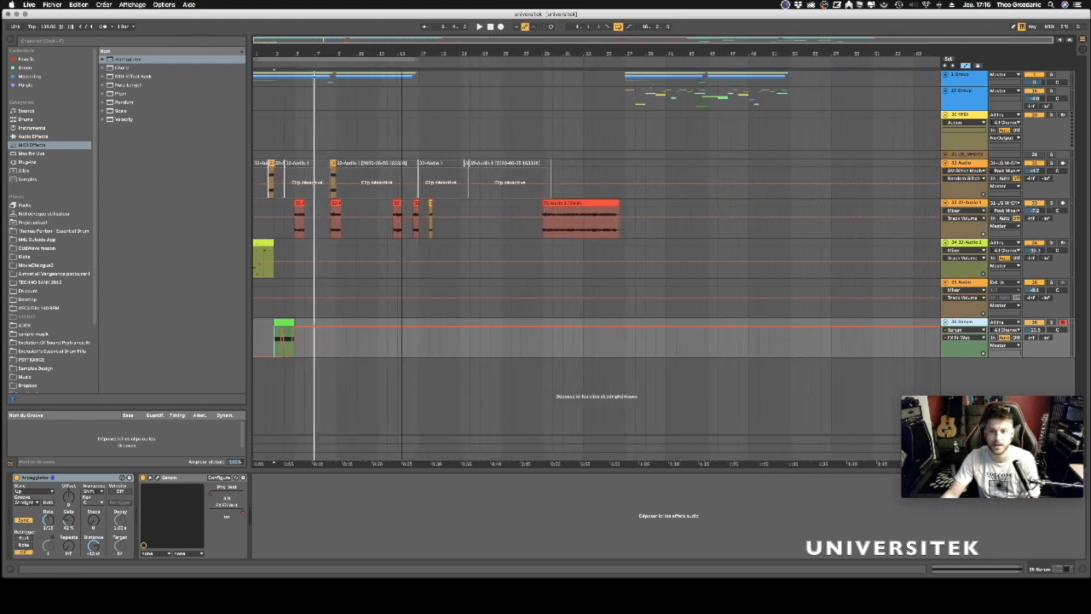
click(946, 92)
scroll(750, 213, down, 5)
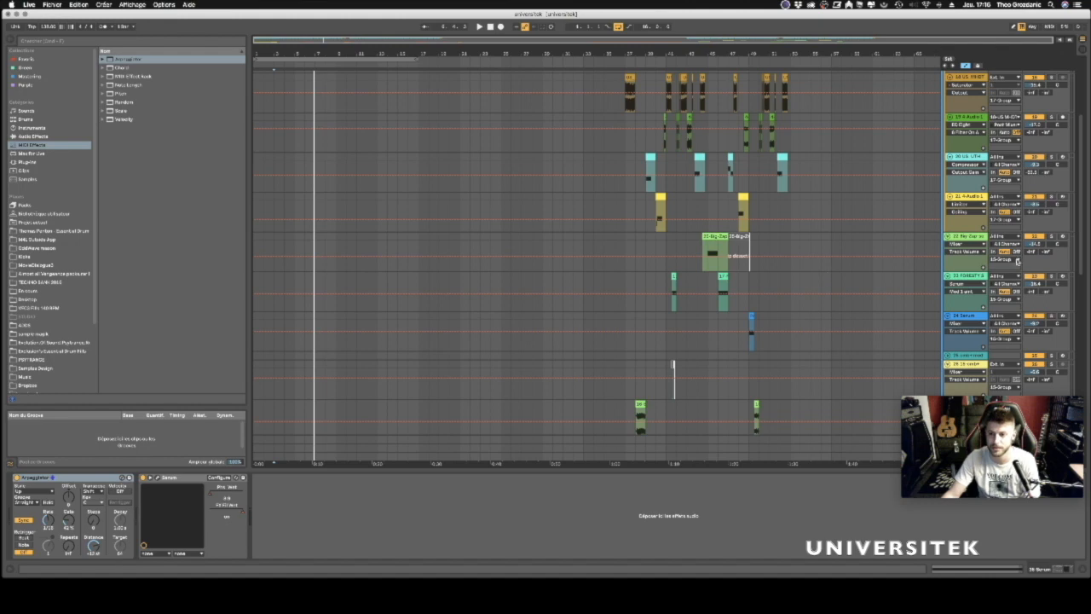
click(1051, 277)
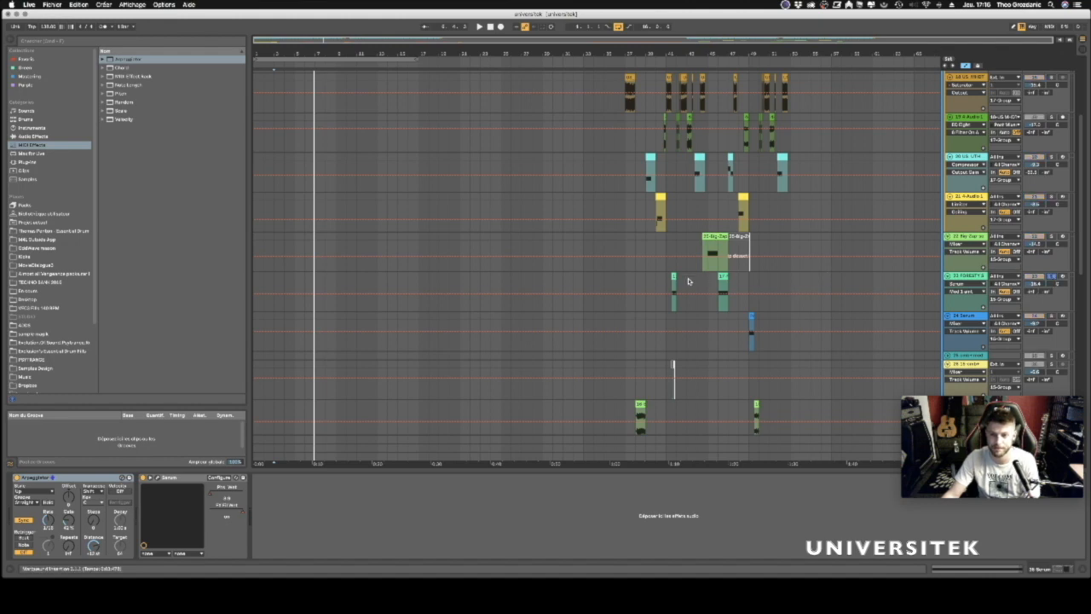
click(720, 283)
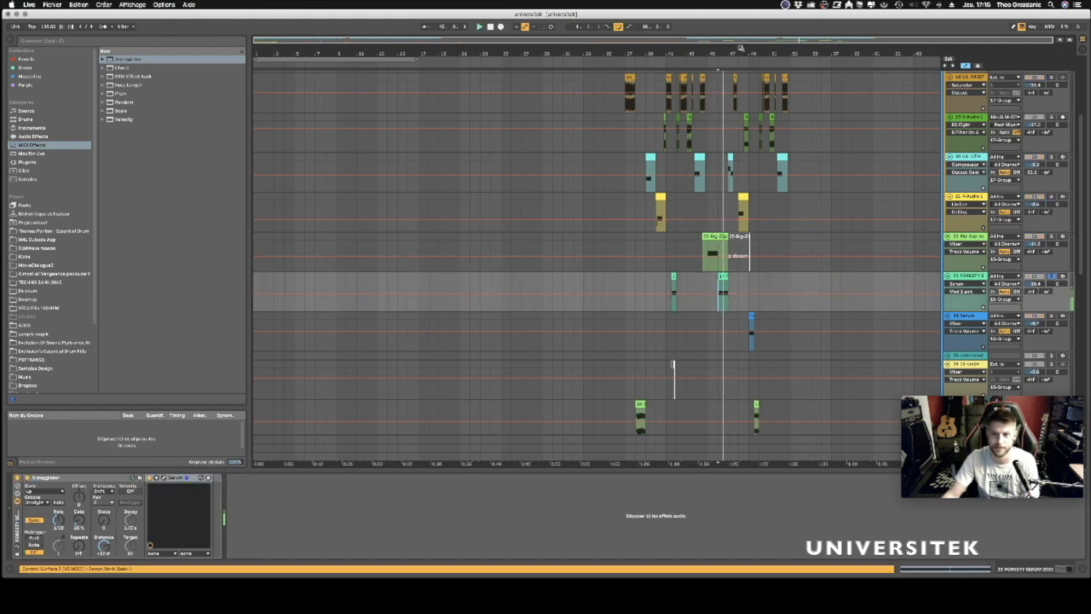
drag(740, 55, 740, 78)
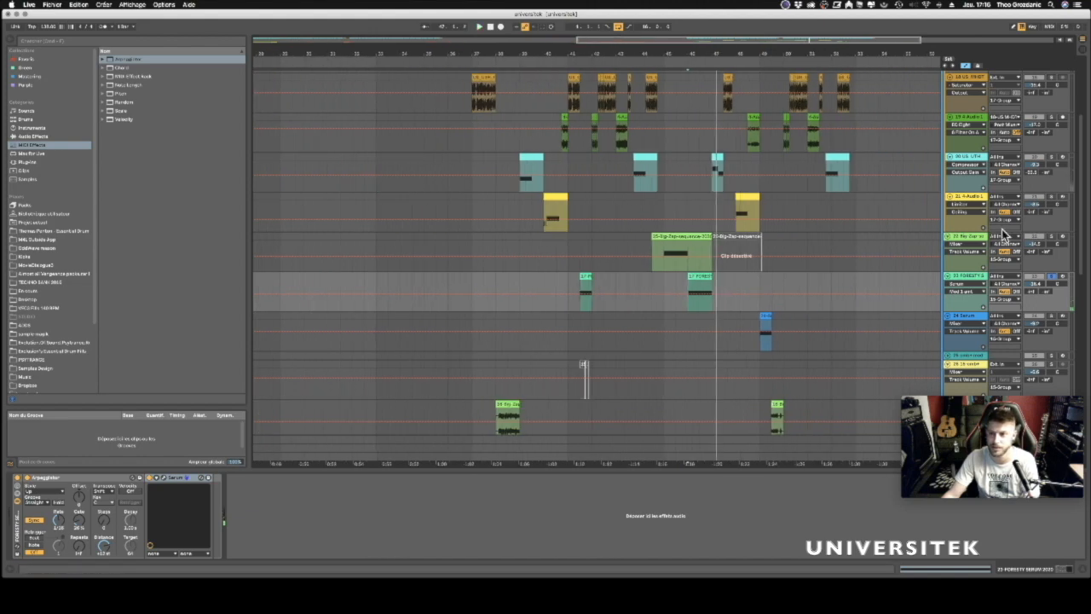
Audition the zap sequence track together with the Foresty Serum track, and raise the Foresty Serum track's volume slightly.
super+click(1052, 237)
key(space)
key(space)
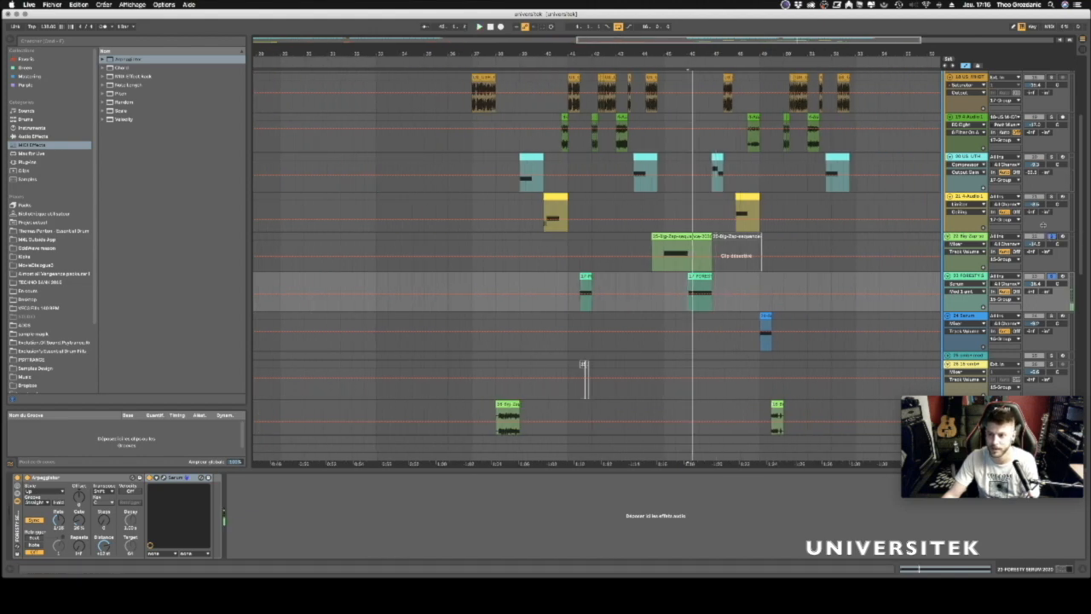
click(676, 287)
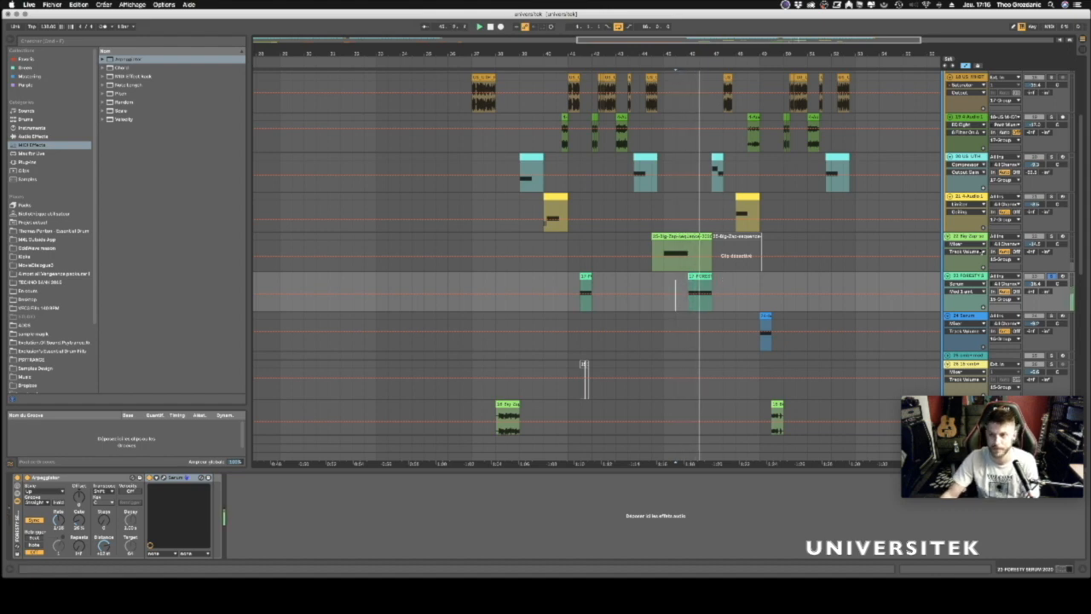
drag(1038, 285, 1038, 278)
key(space)
key(space)
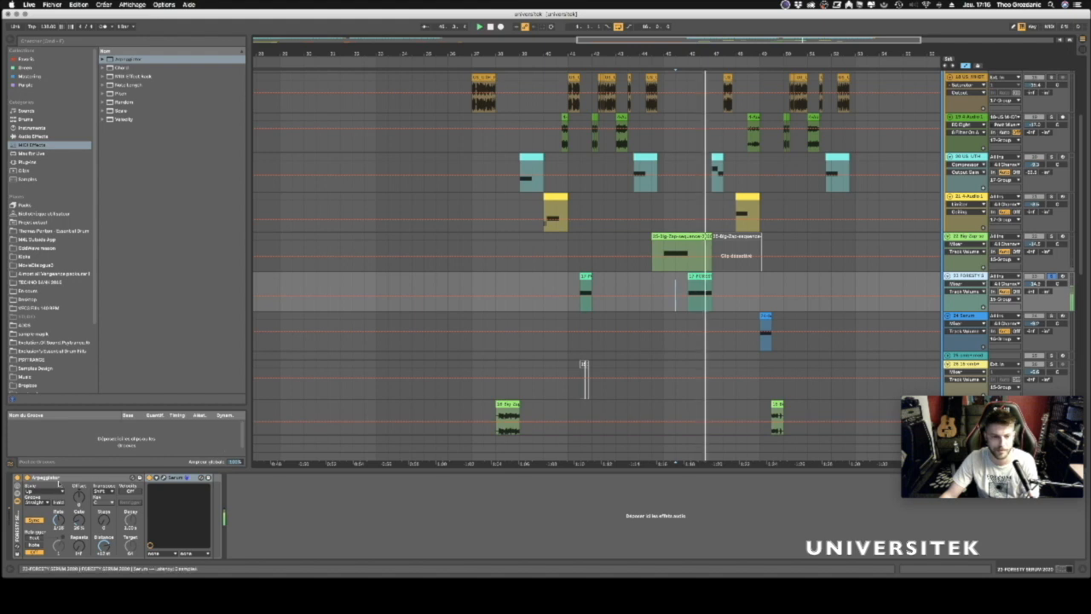
Examine the Foresty track's Serum patch and its LFO 1 shape during playback, and close the plug-in window.
click(162, 479)
key(space)
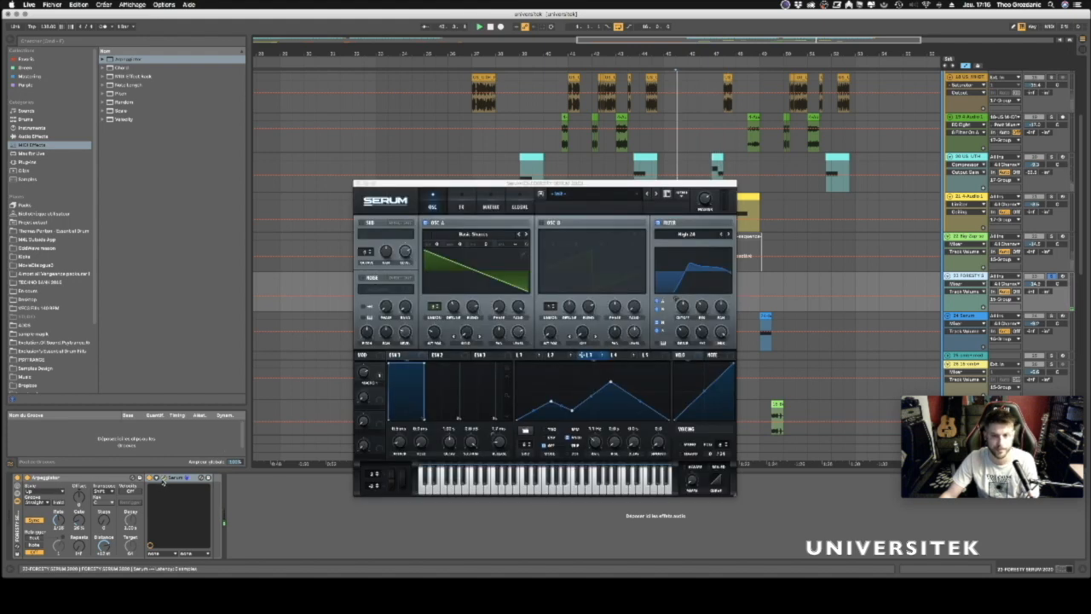
click(526, 357)
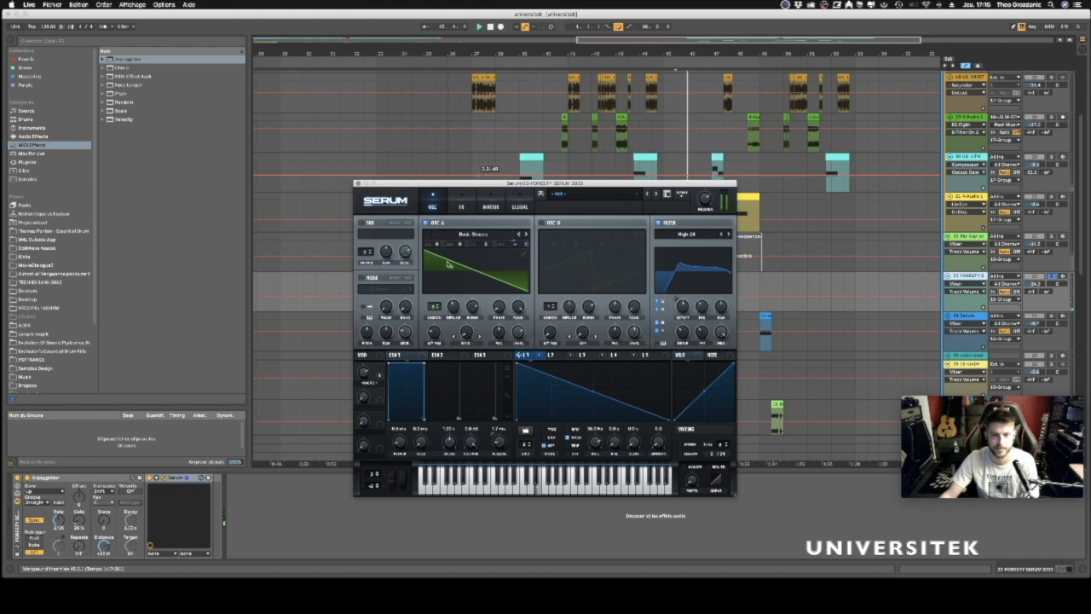
click(358, 184)
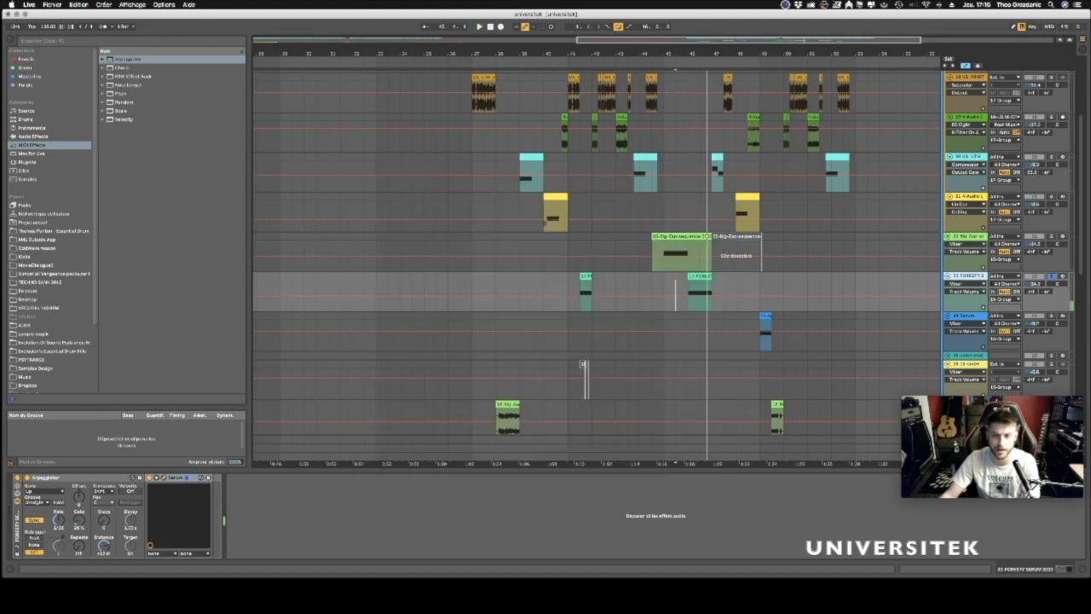
Stop playback, unsolo the Foresty Serum track and collapse the 15 Group again.
drag(754, 50, 745, 14)
key(space)
click(1052, 276)
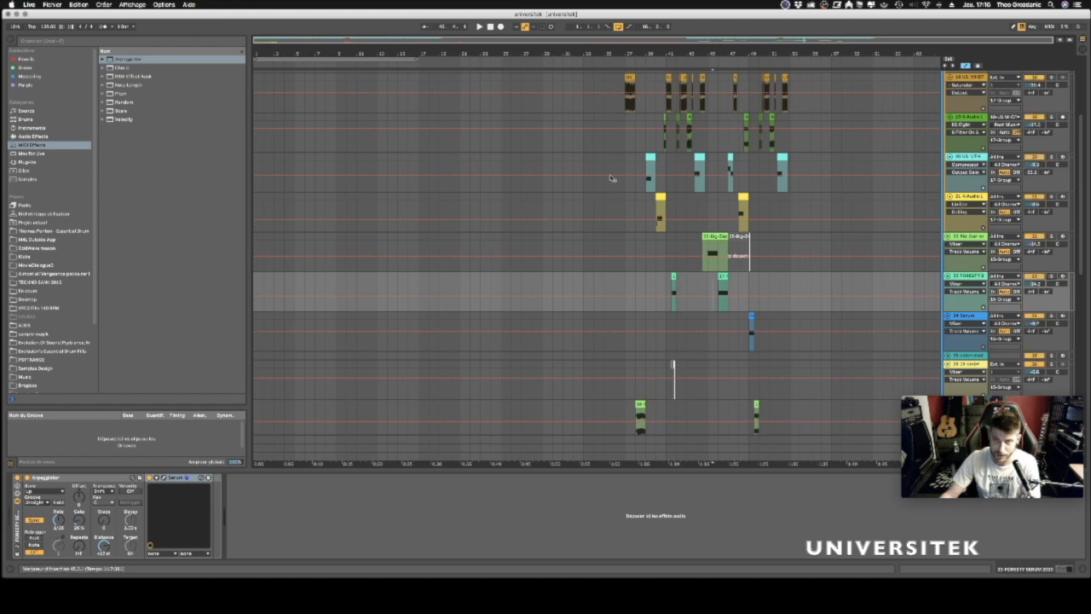
drag(271, 52, 274, 85)
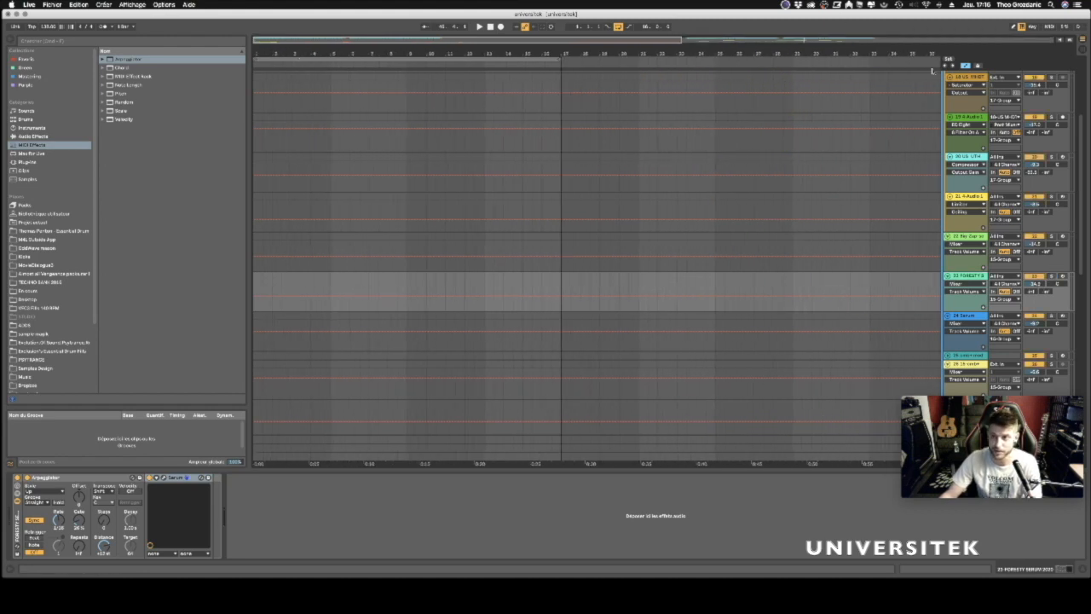
scroll(861, 178, up, 5)
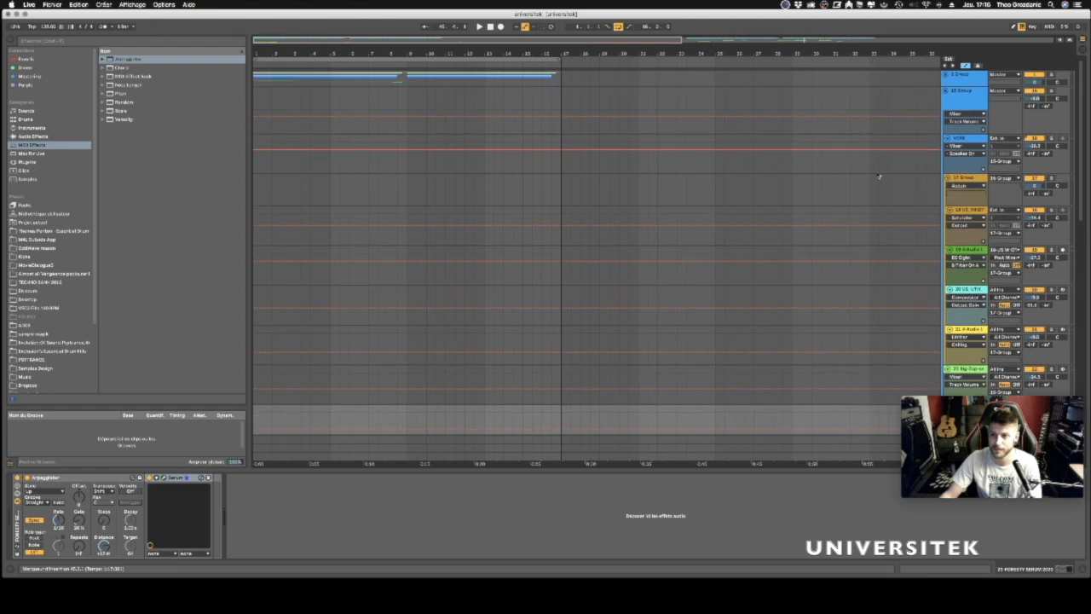
click(946, 91)
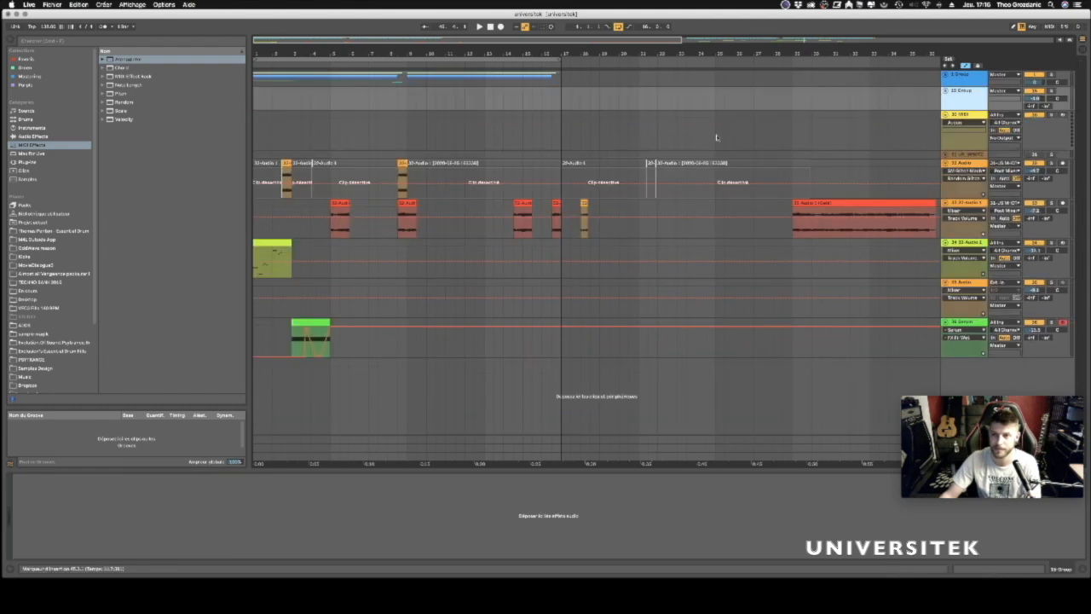
Insert a new MIDI track below the Serum track and arm it for recording.
click(964, 327)
key(super+shift+t)
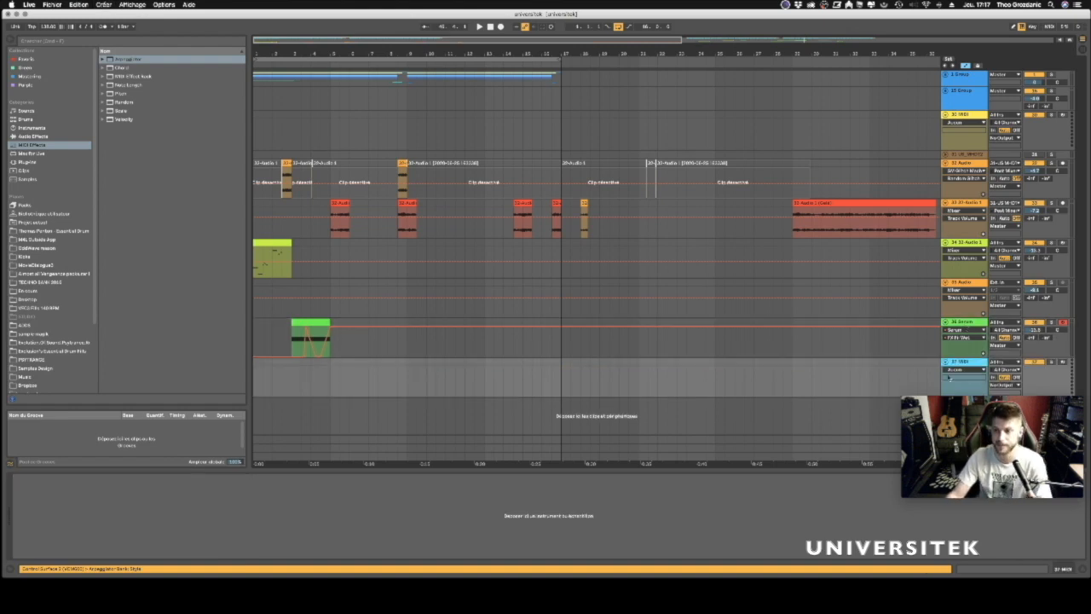
drag(936, 407, 912, 469)
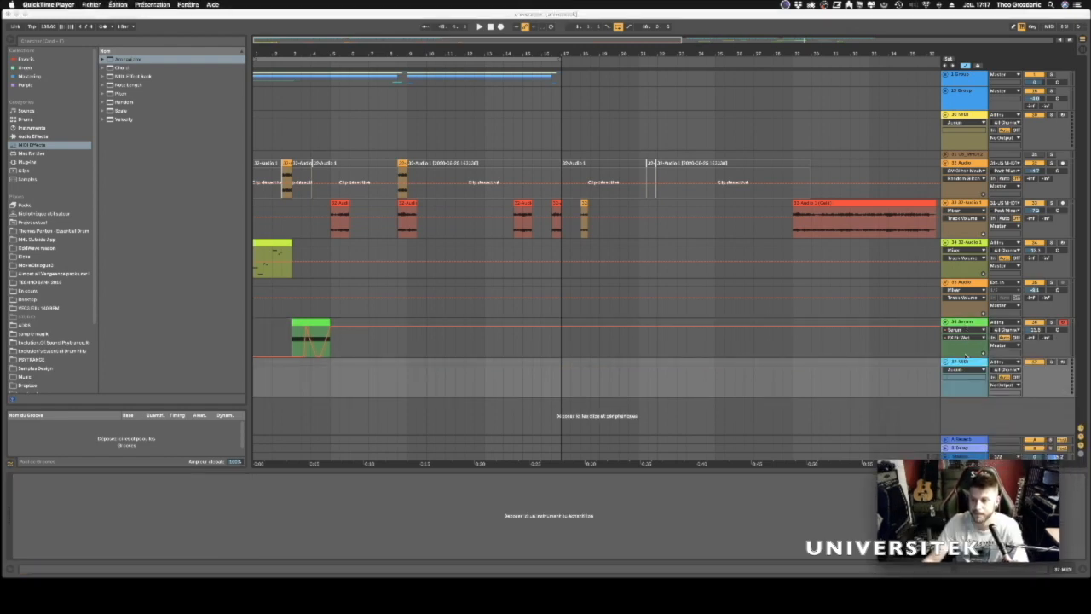
click(962, 367)
click(1063, 363)
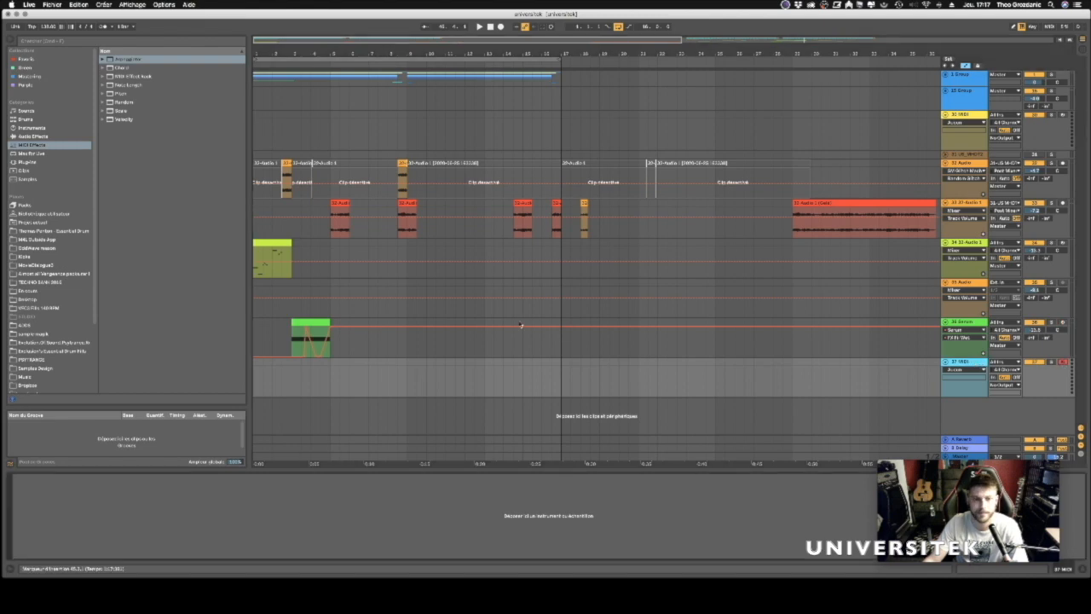
Hide the automation lanes and load Serum from the favourites onto the new MIDI track.
drag(306, 54, 323, 53)
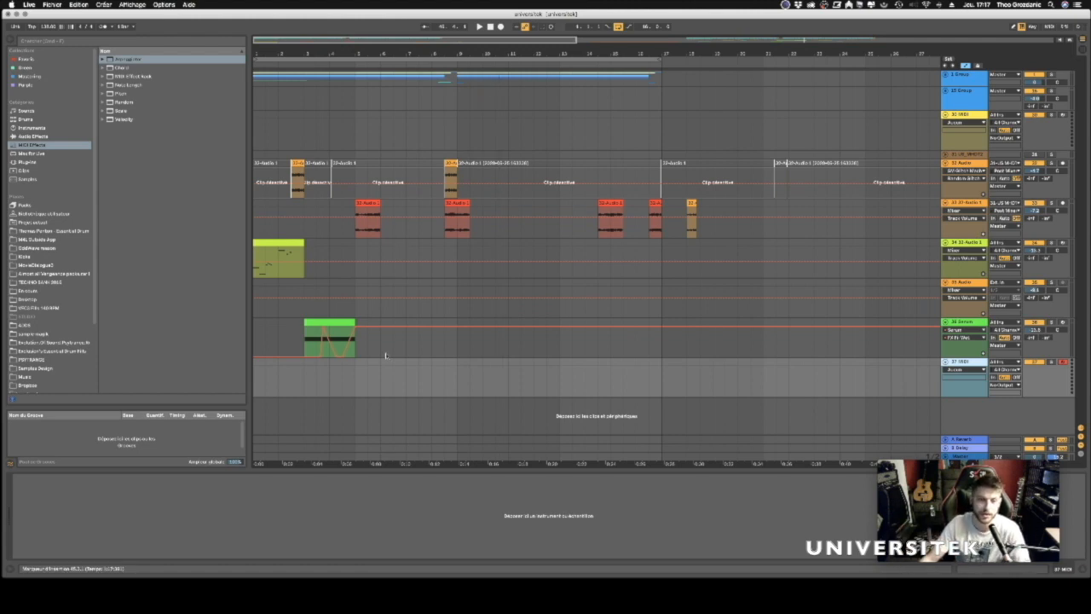
click(359, 287)
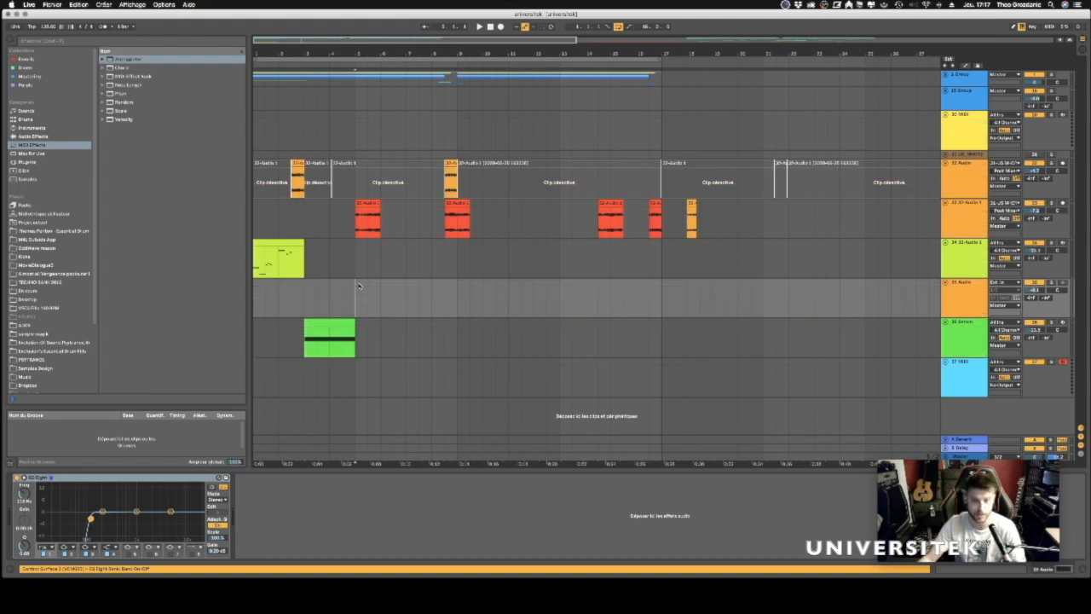
drag(383, 52, 411, 65)
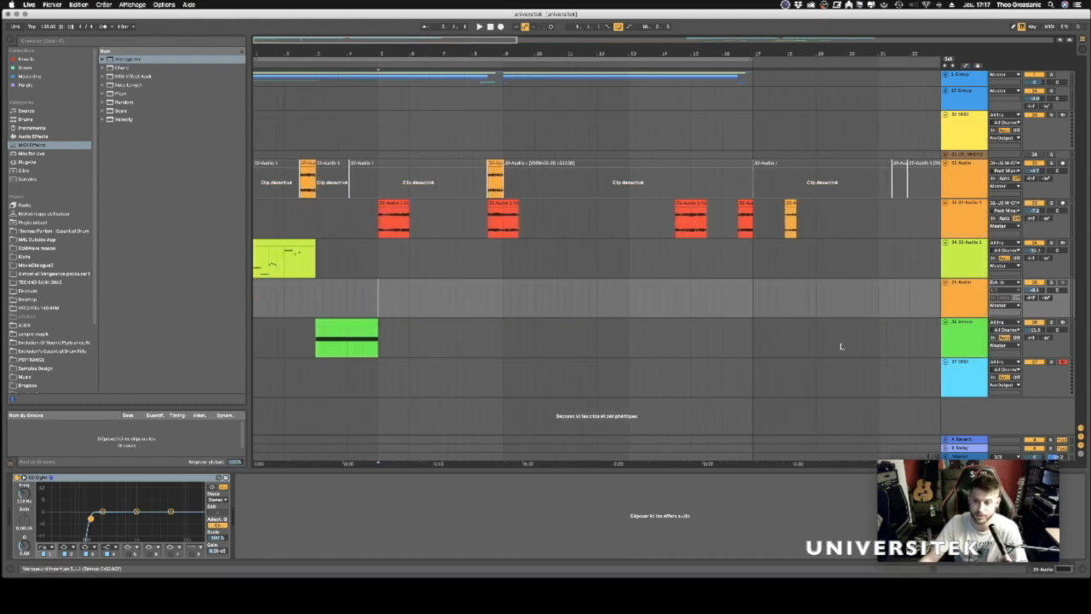
click(969, 383)
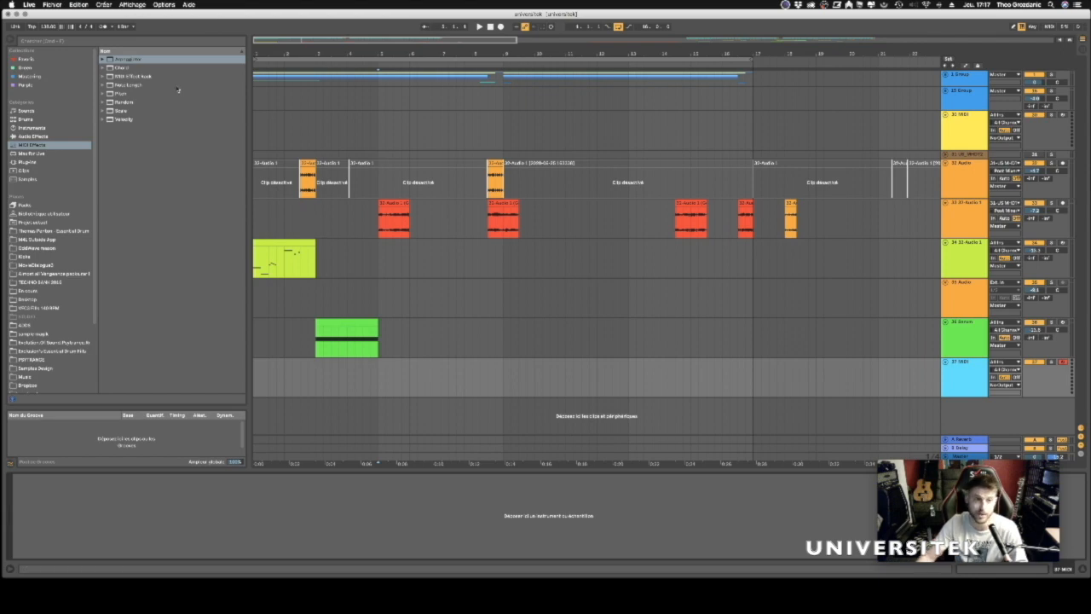
click(30, 59)
click(128, 61)
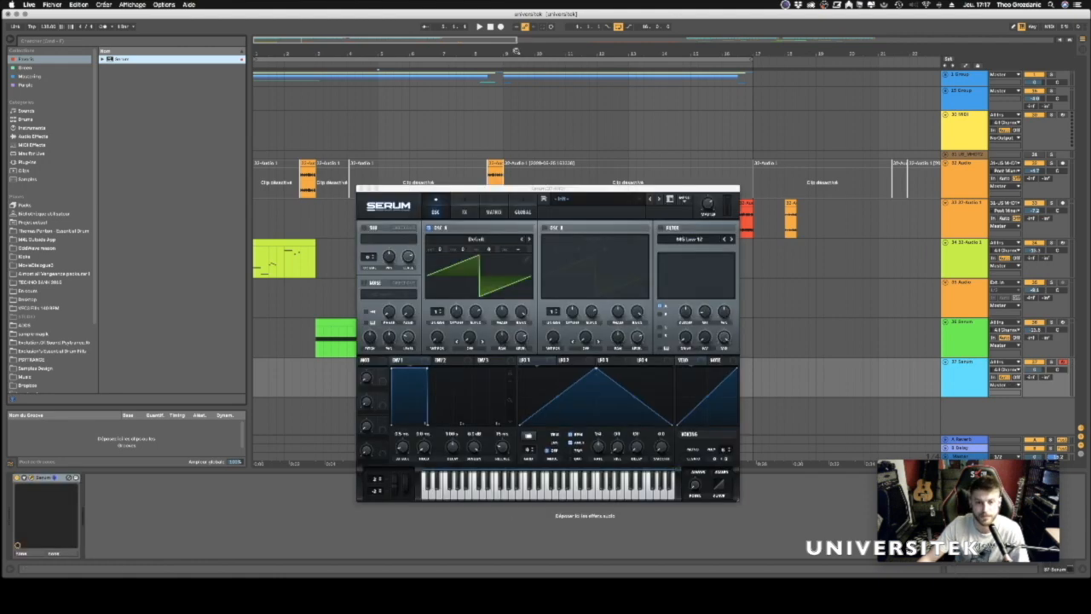
Enlarge the Serum window to about 115% and reposition it over the arrangement.
drag(496, 190, 419, 118)
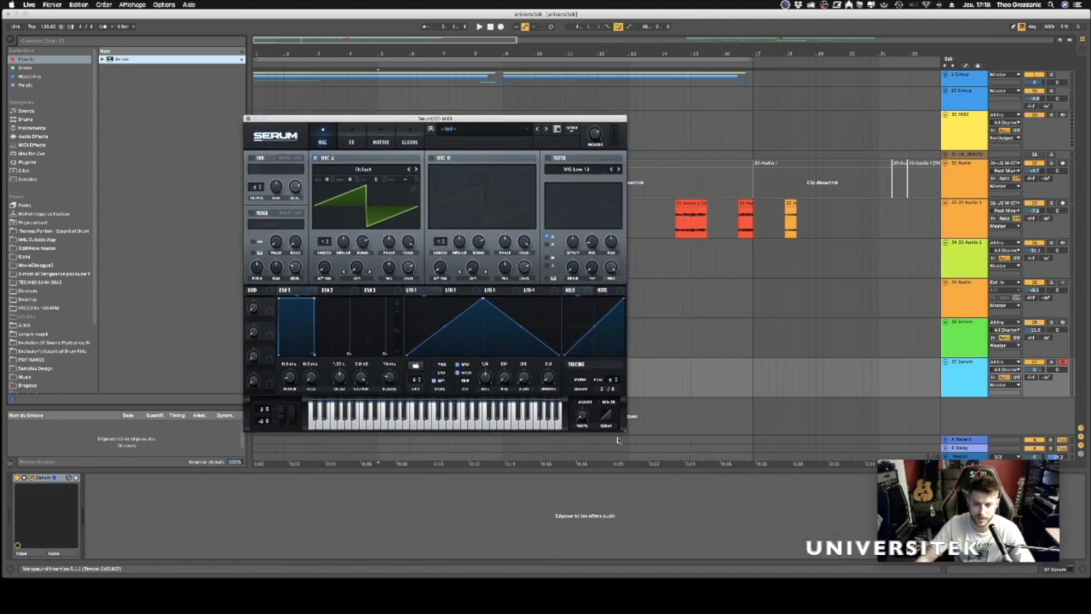
drag(625, 435, 682, 479)
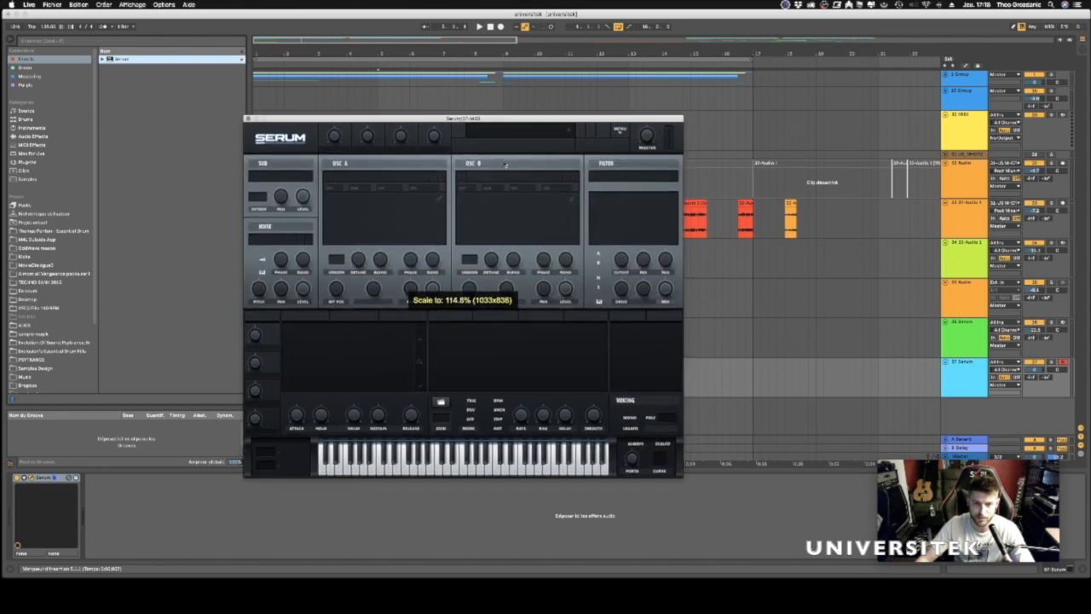
drag(481, 118, 490, 112)
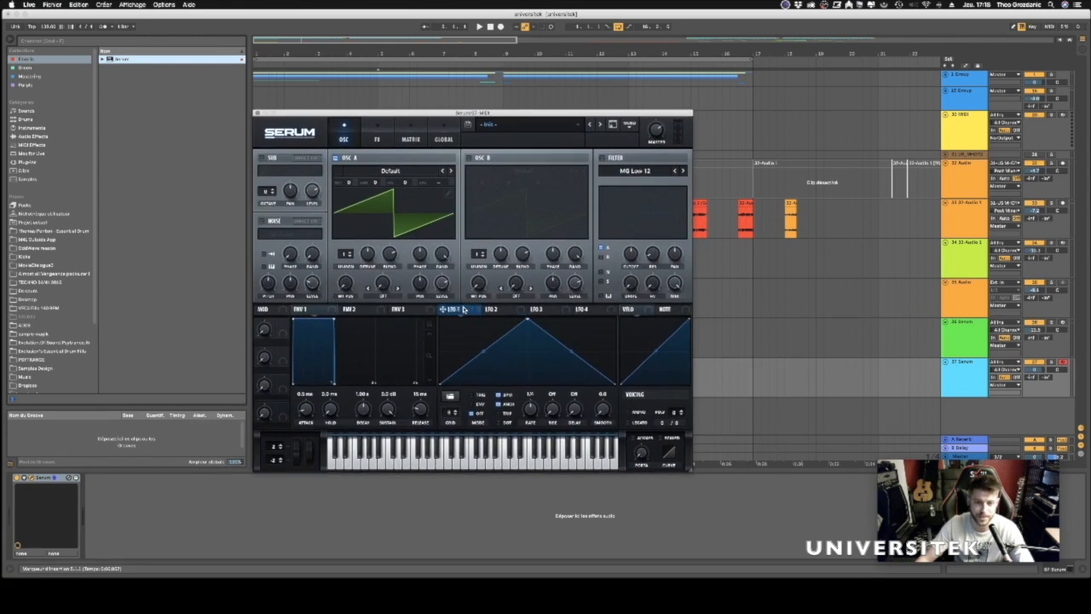
drag(352, 112, 364, 109)
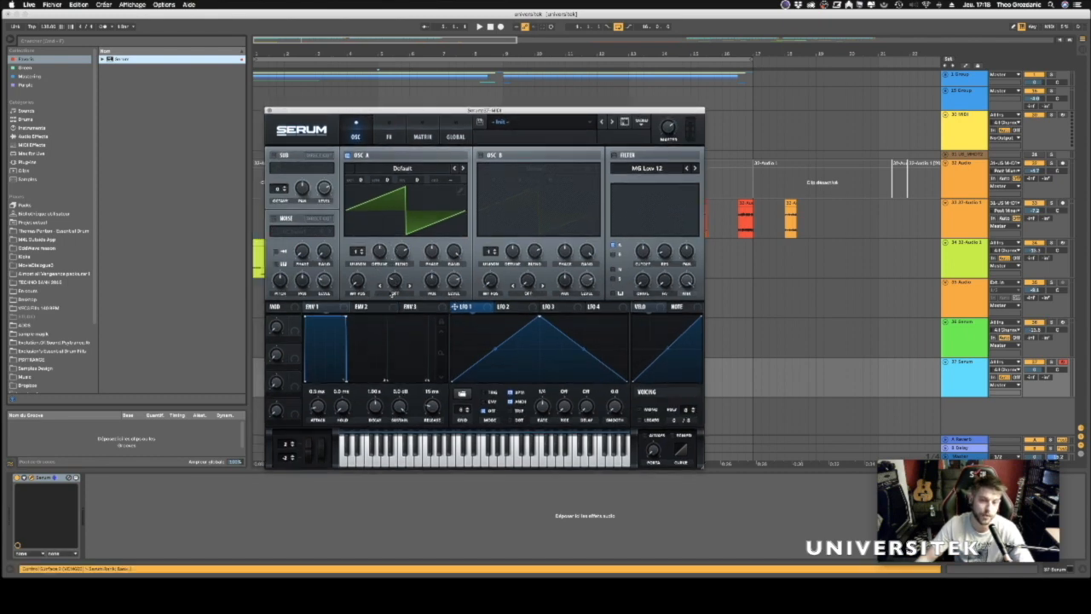
Turn on Serum's sub oscillator and set its waveform to triangle.
click(393, 294)
click(402, 225)
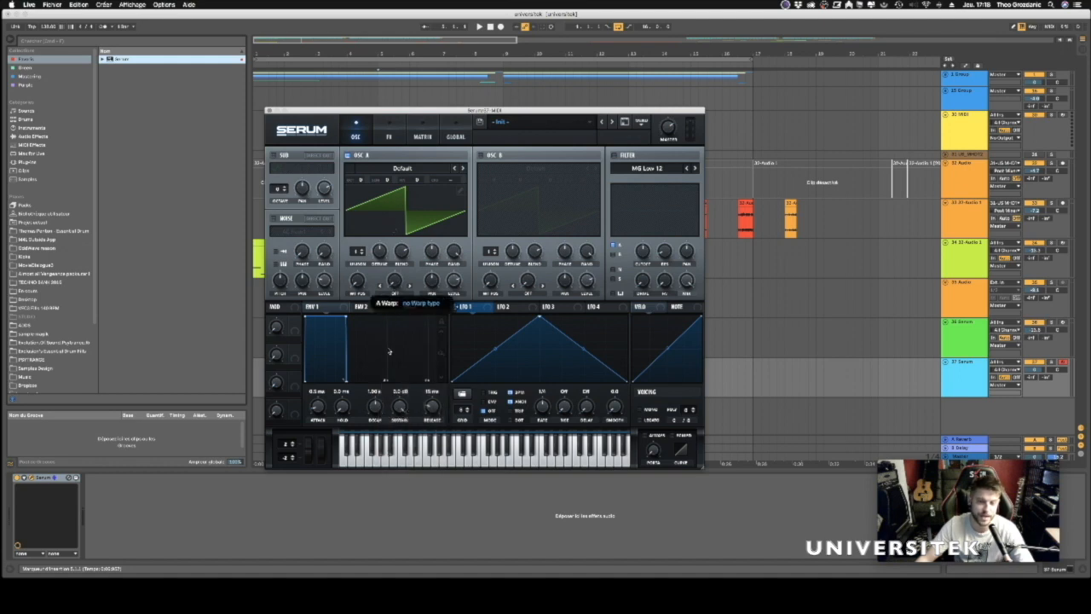
drag(395, 113, 395, 115)
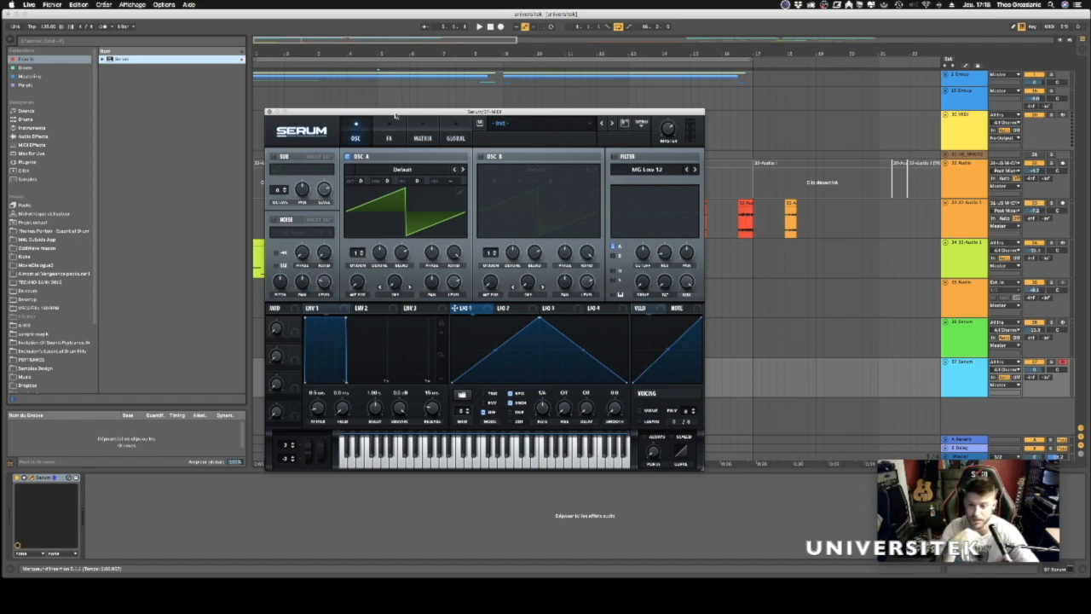
click(274, 156)
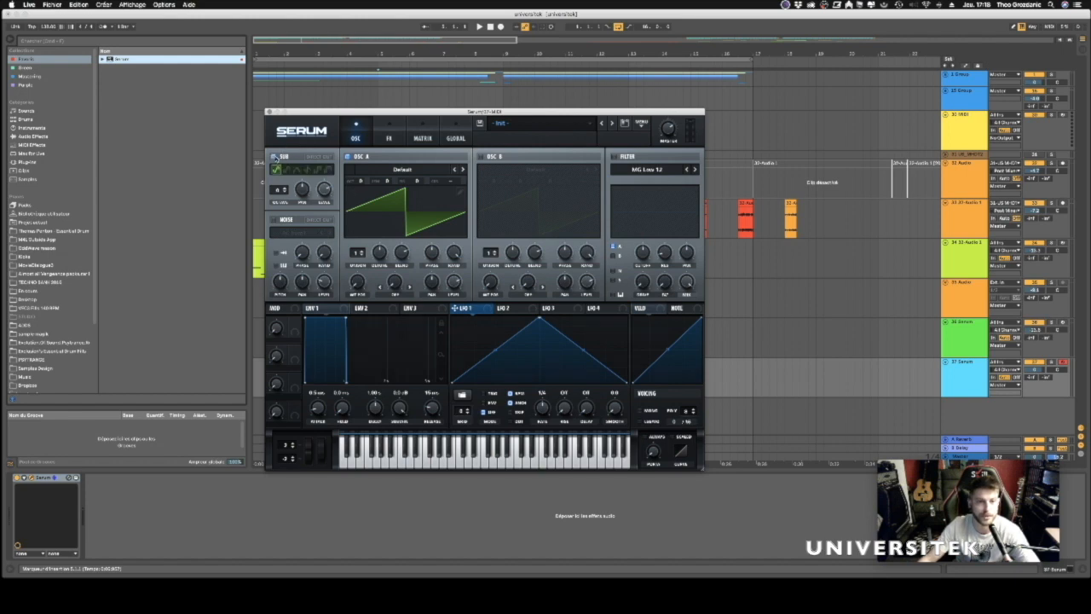
click(297, 171)
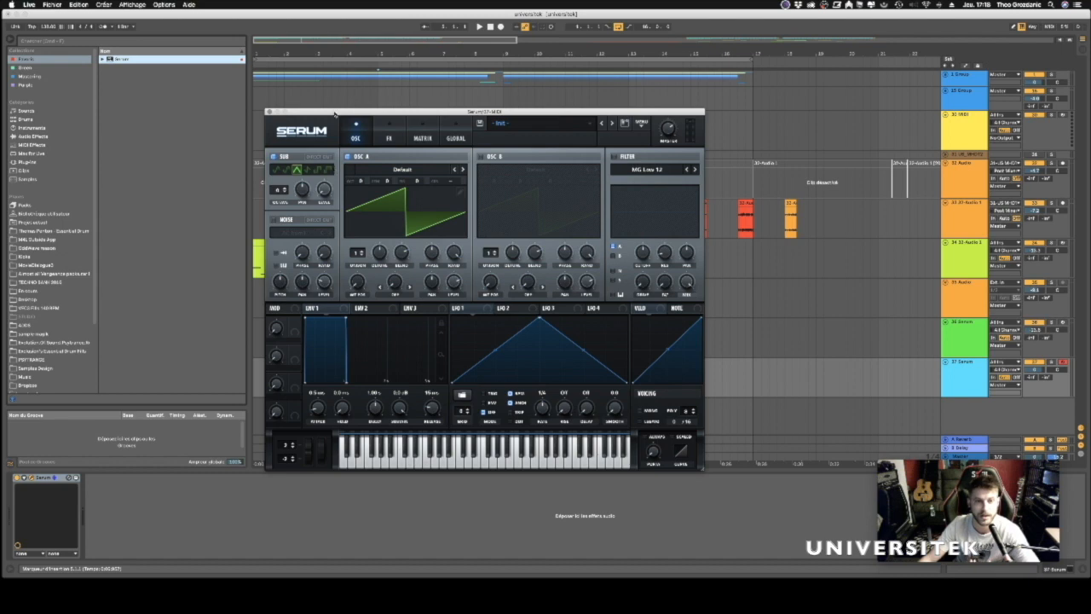
drag(350, 112, 369, 106)
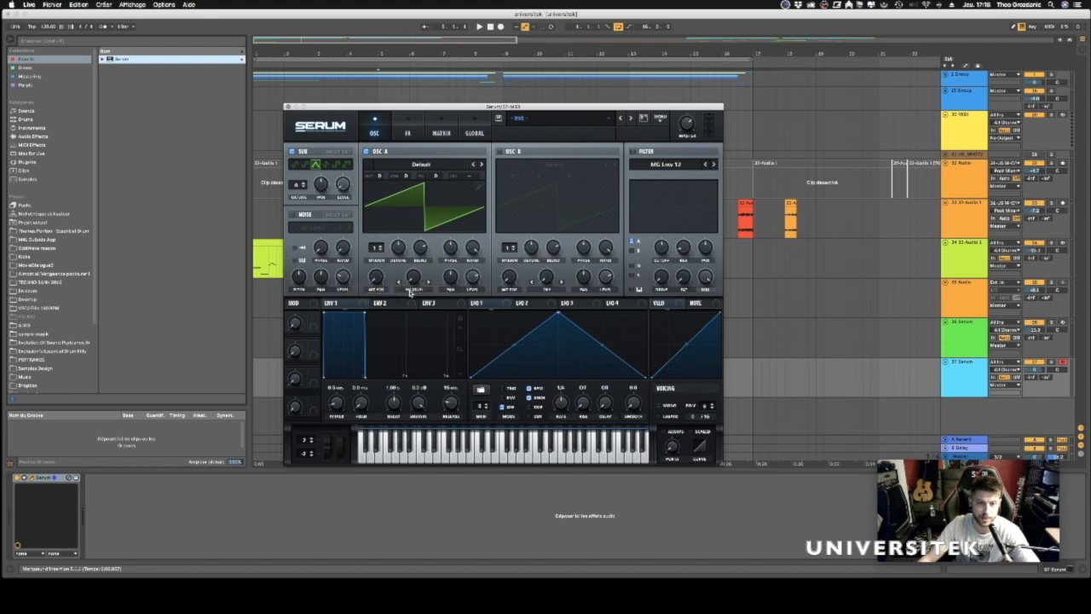
Set oscillator A's warp mode to FM from the sub oscillator and sweep the warp amount while playing notes.
click(407, 283)
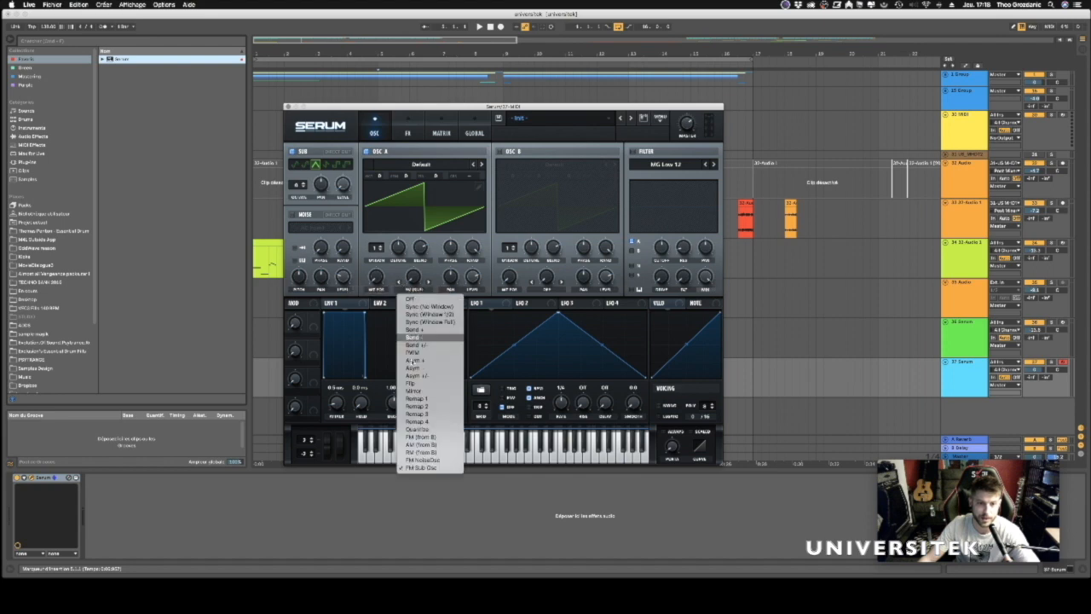
click(421, 468)
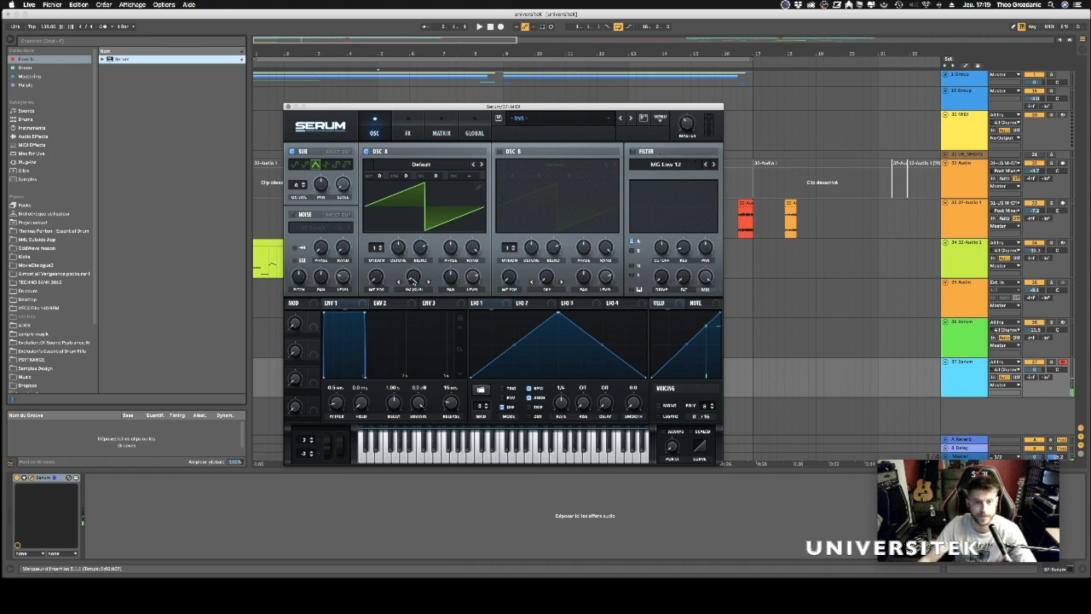
drag(412, 281, 412, 274)
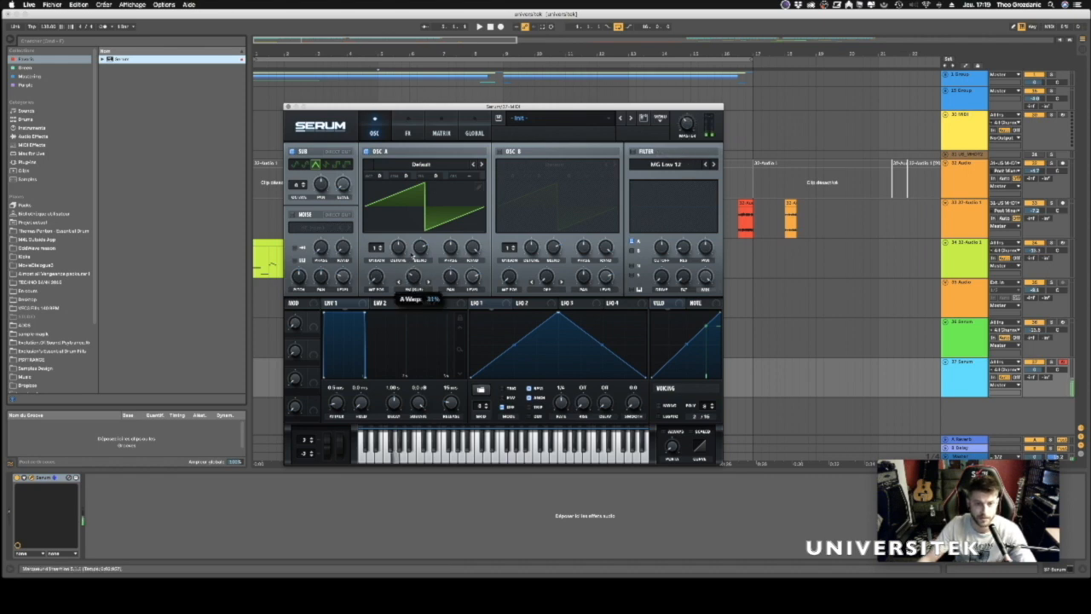
drag(412, 238, 412, 266)
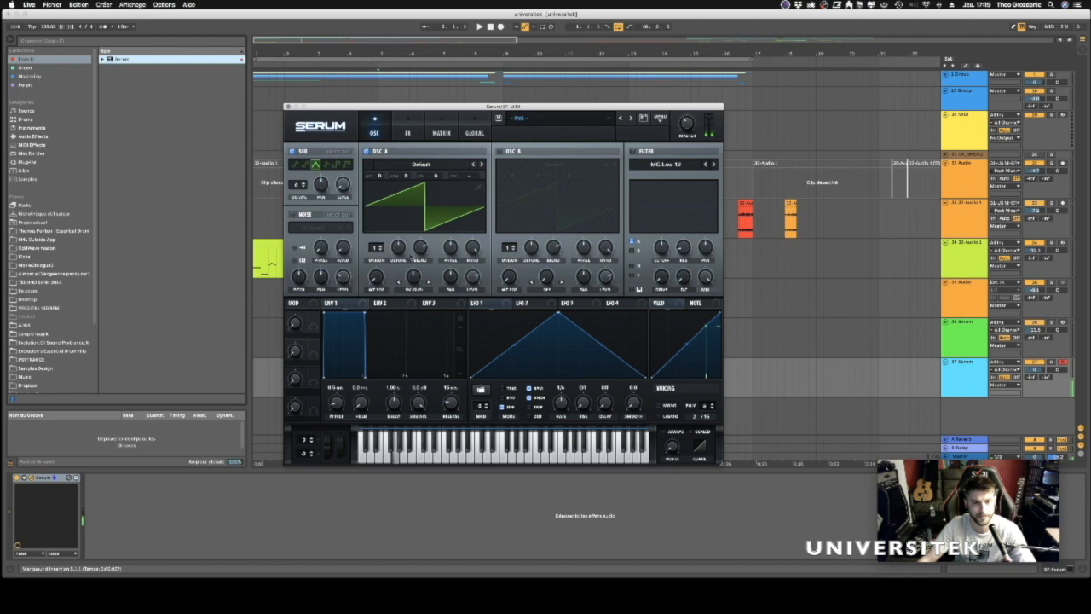
mouse_move(413, 284)
mouse_down()
mouse_move(413, 258)
mouse_move(410, 296)
mouse_up()
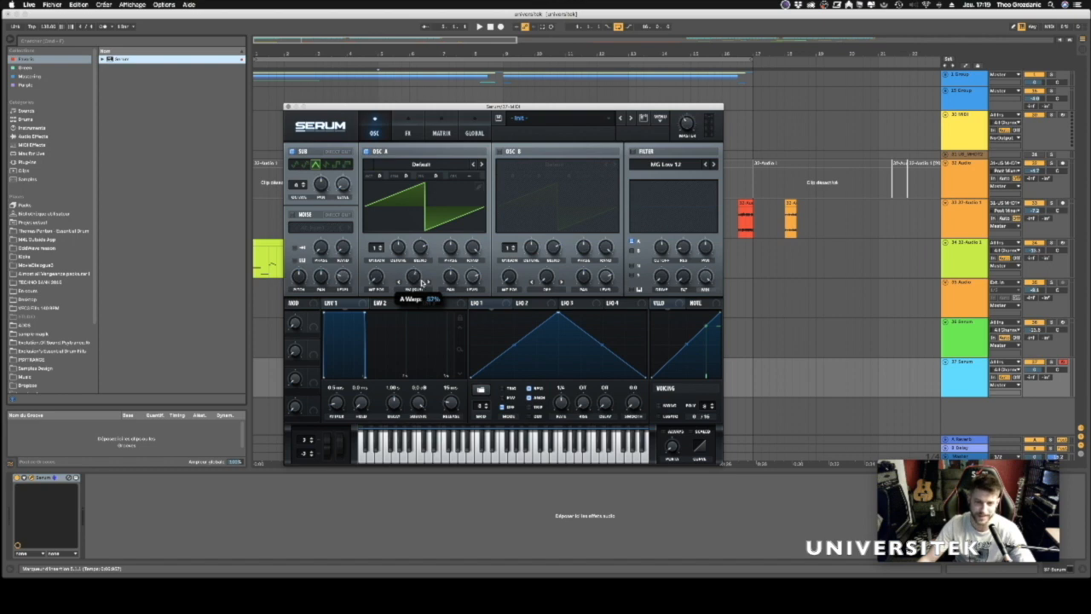
drag(425, 292, 418, 320)
key(z)
key(a)
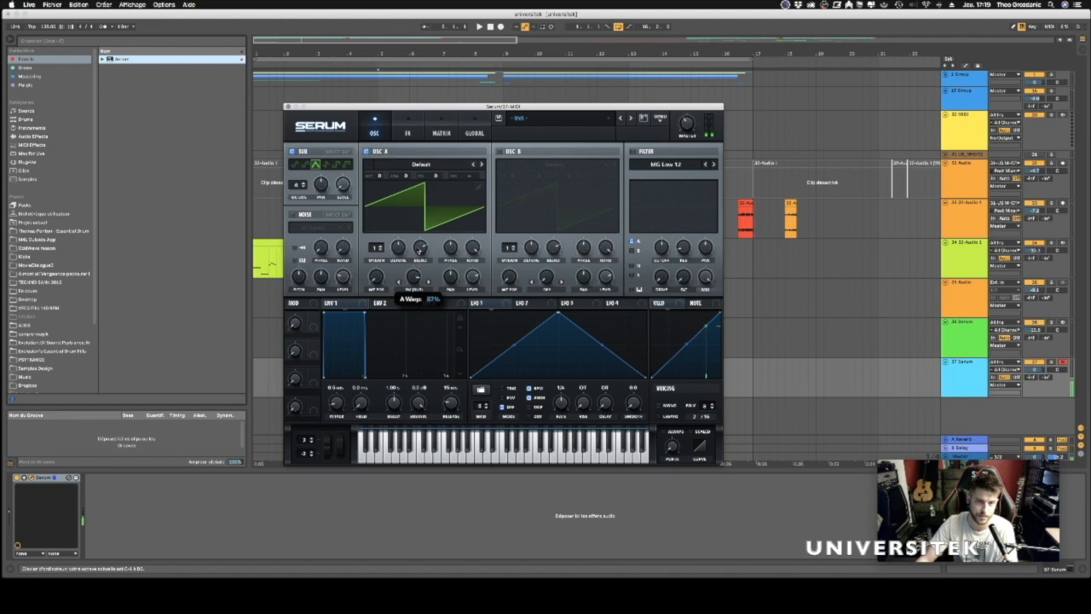
drag(416, 273, 412, 298)
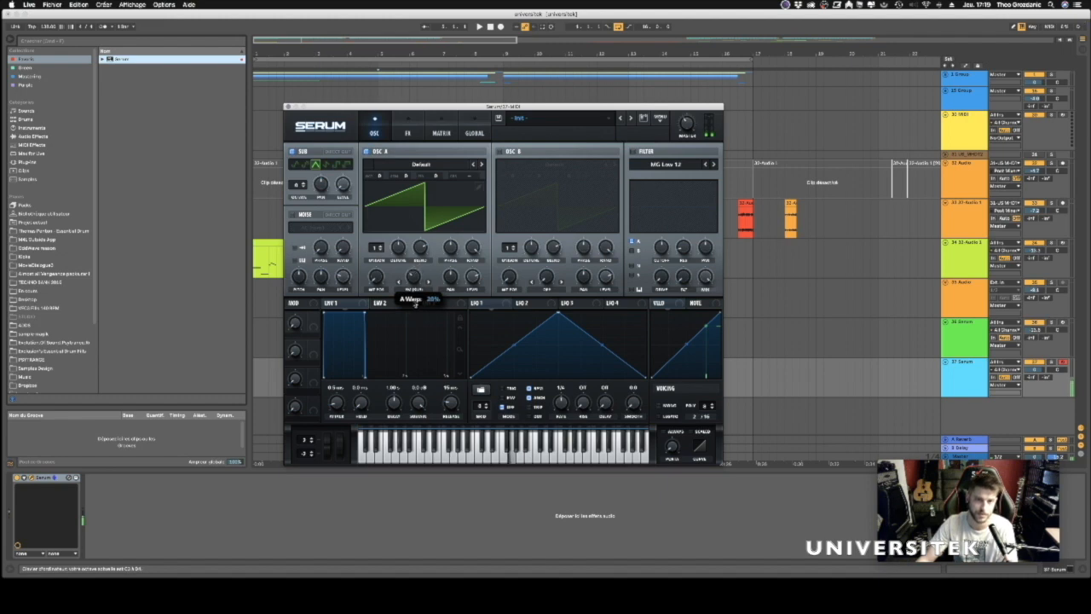
drag(414, 253, 414, 290)
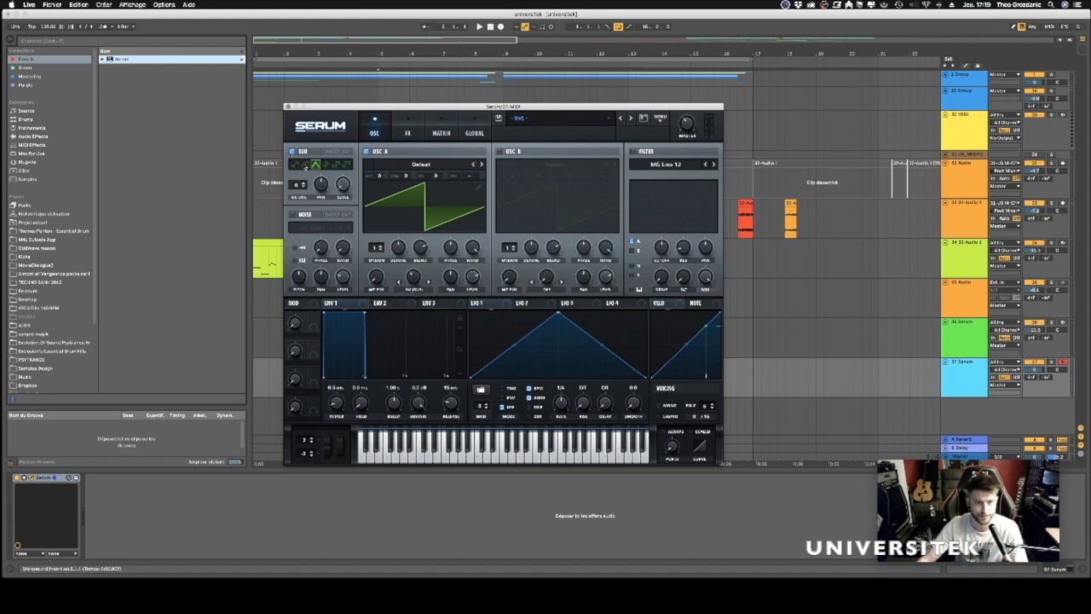
Turn off the sub oscillator and assign LFO 1 to oscillator A's coarse pitch.
click(292, 152)
drag(410, 110, 400, 76)
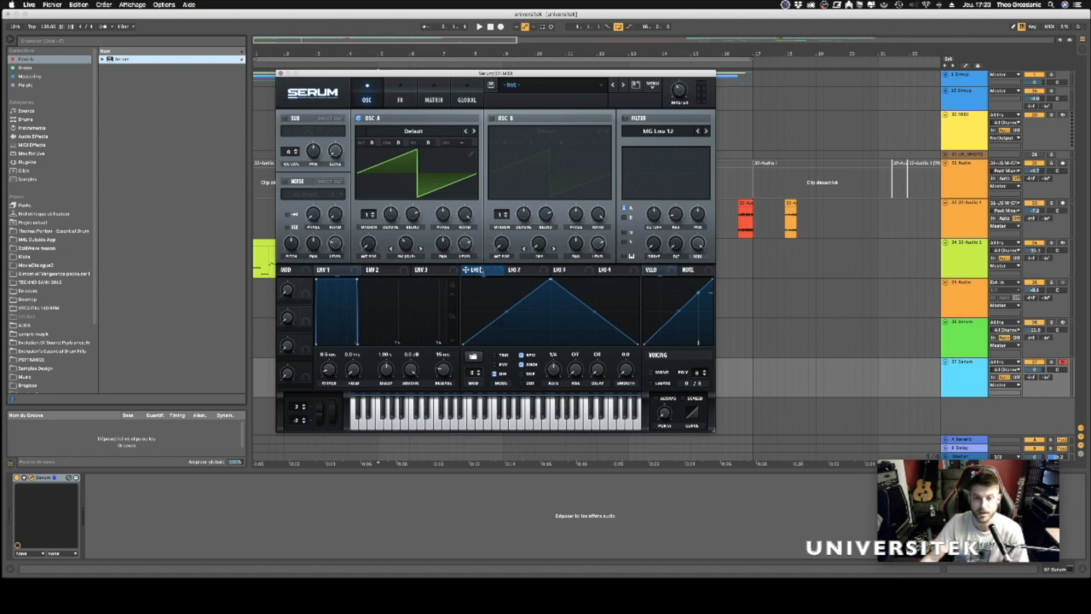
drag(468, 272, 472, 145)
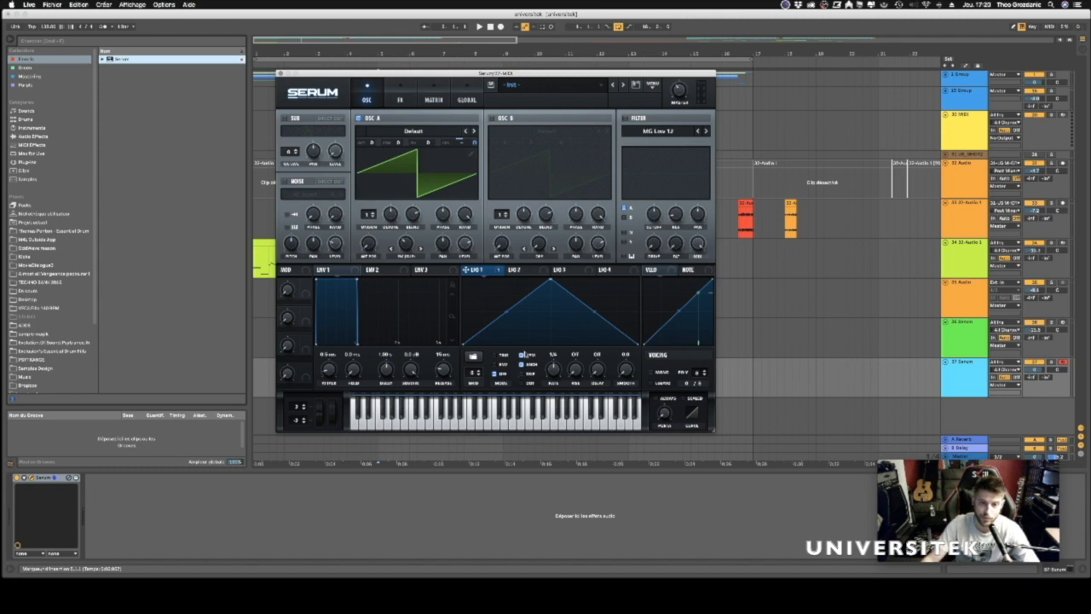
Switch LFO 1 from BPM sync to a rate in Hz and tune the rate by ear while playing notes.
click(522, 356)
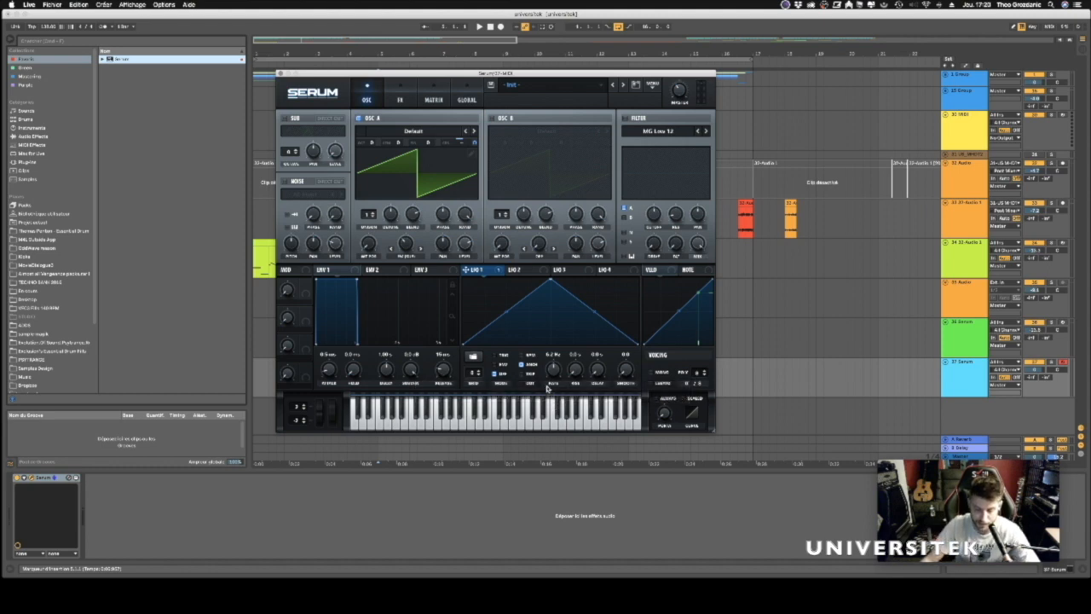
mouse_move(552, 372)
mouse_down()
mouse_move(549, 433)
mouse_move(551, 385)
mouse_up()
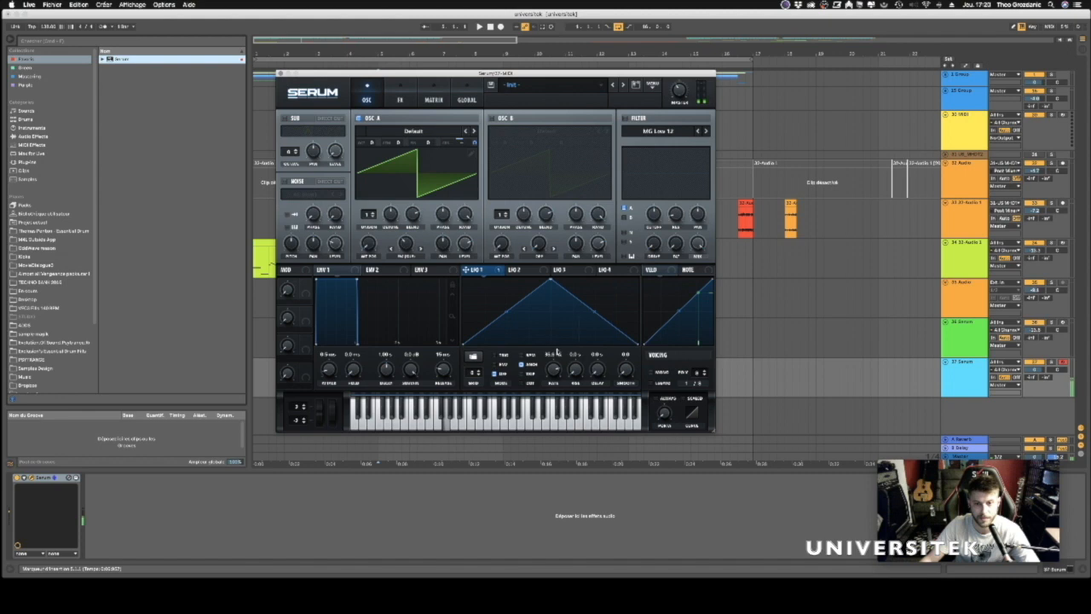
key(x)
key(g)
drag(558, 344, 558, 351)
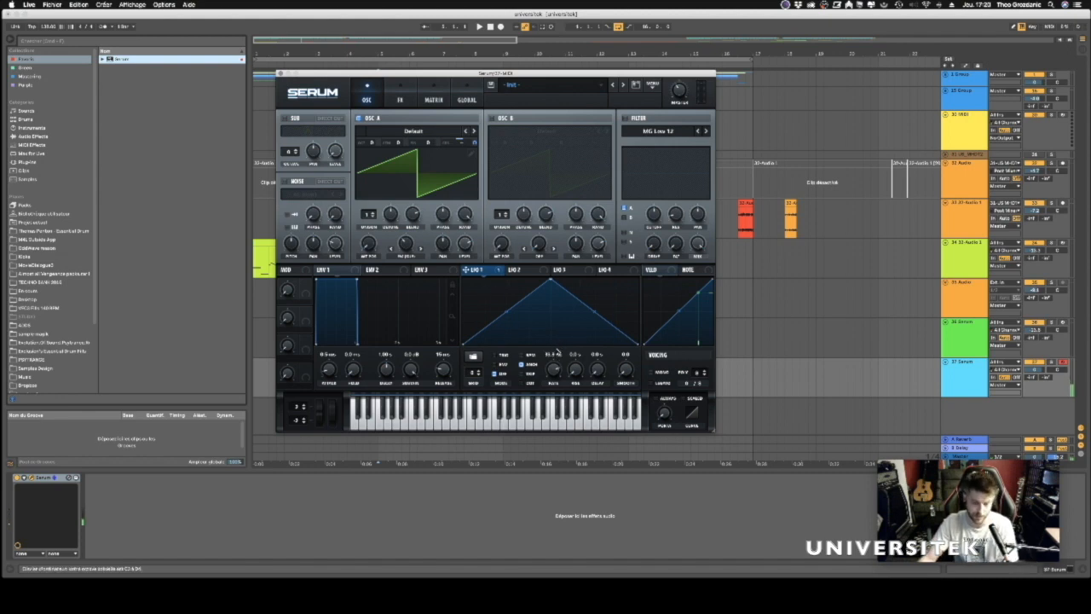
key(g)
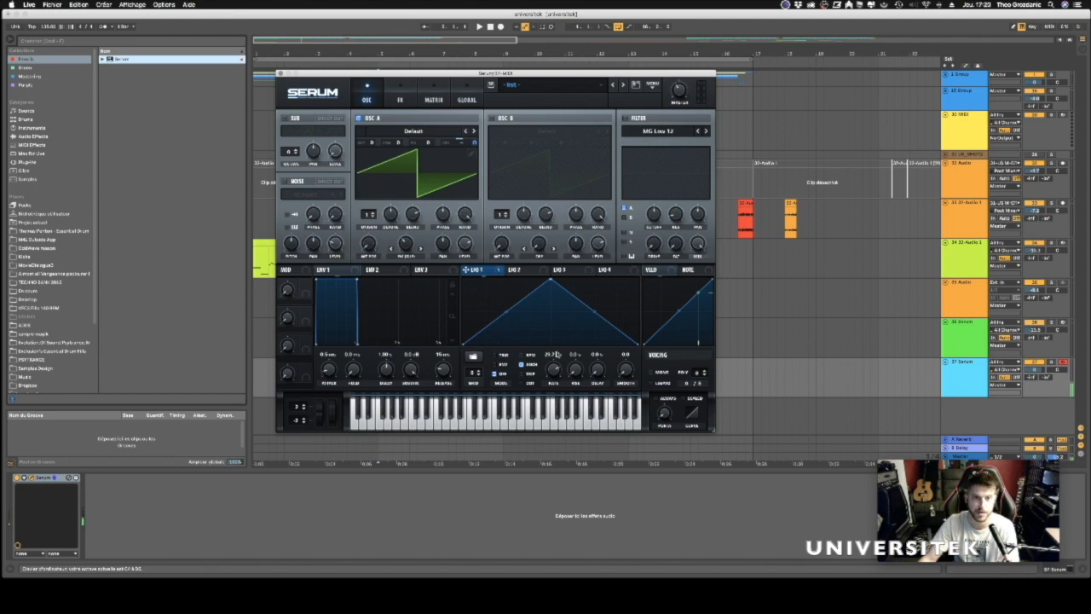
key(g)
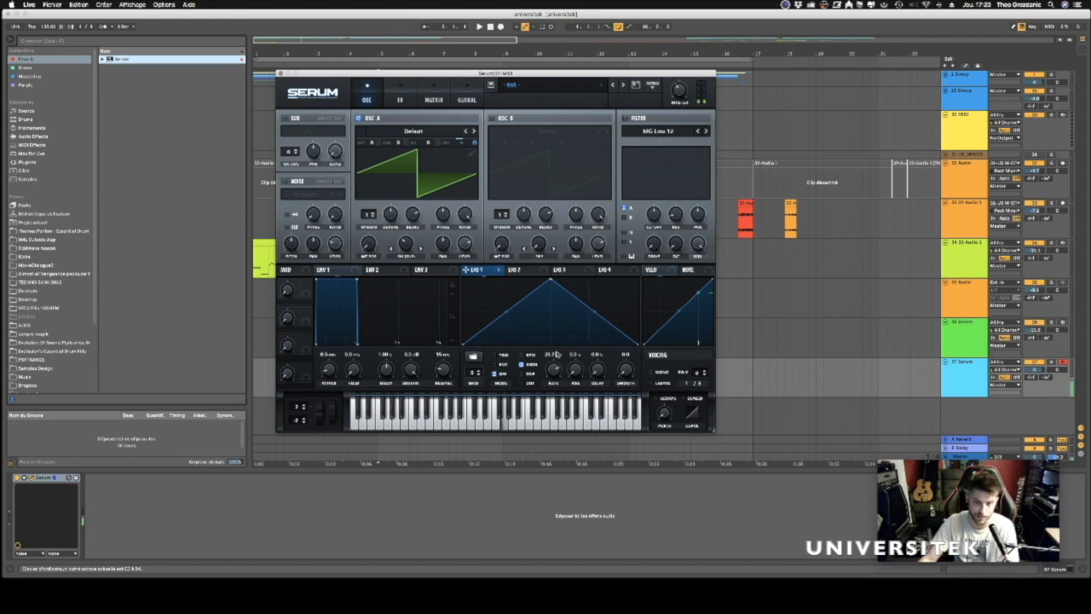
key(g)
drag(558, 388, 556, 358)
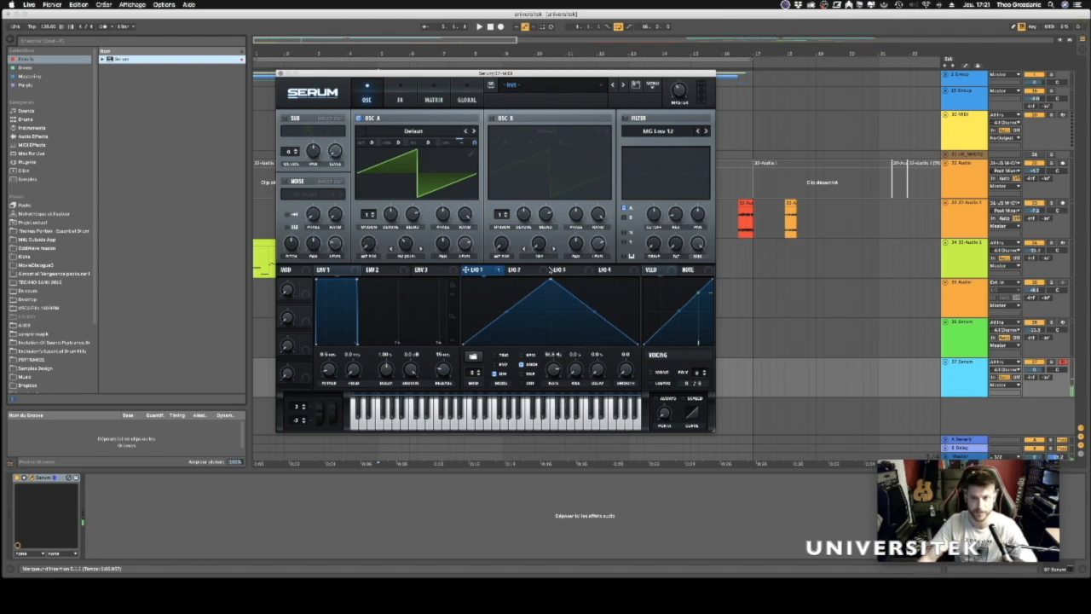
Reshape LFO 1 to start at its maximum, dip, rise to a lower second peak and fall to zero.
drag(550, 281, 439, 265)
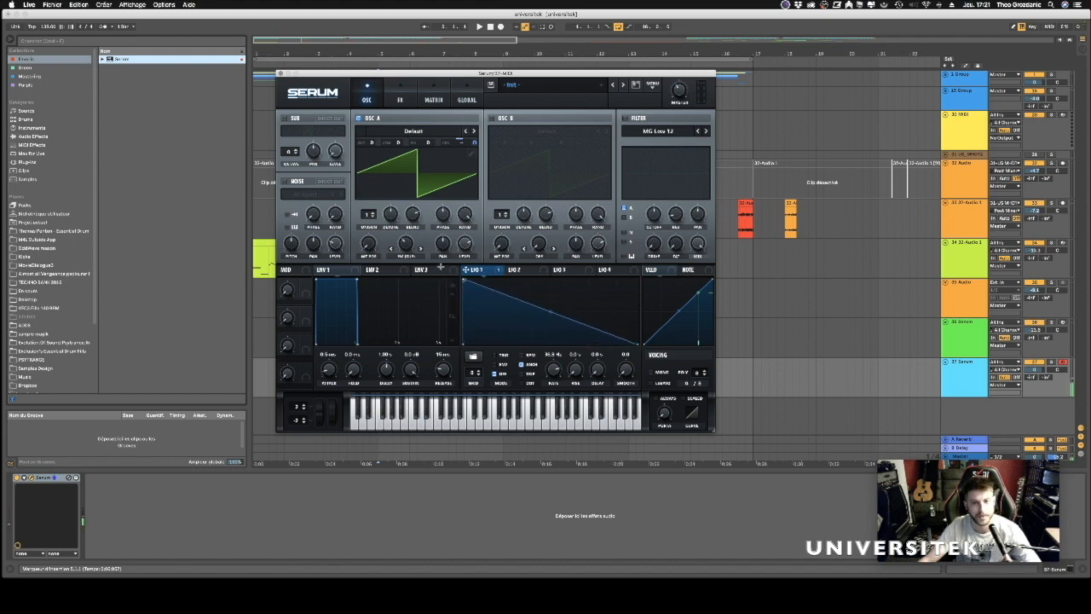
double_click(500, 296)
drag(498, 299, 574, 306)
double_click(563, 332)
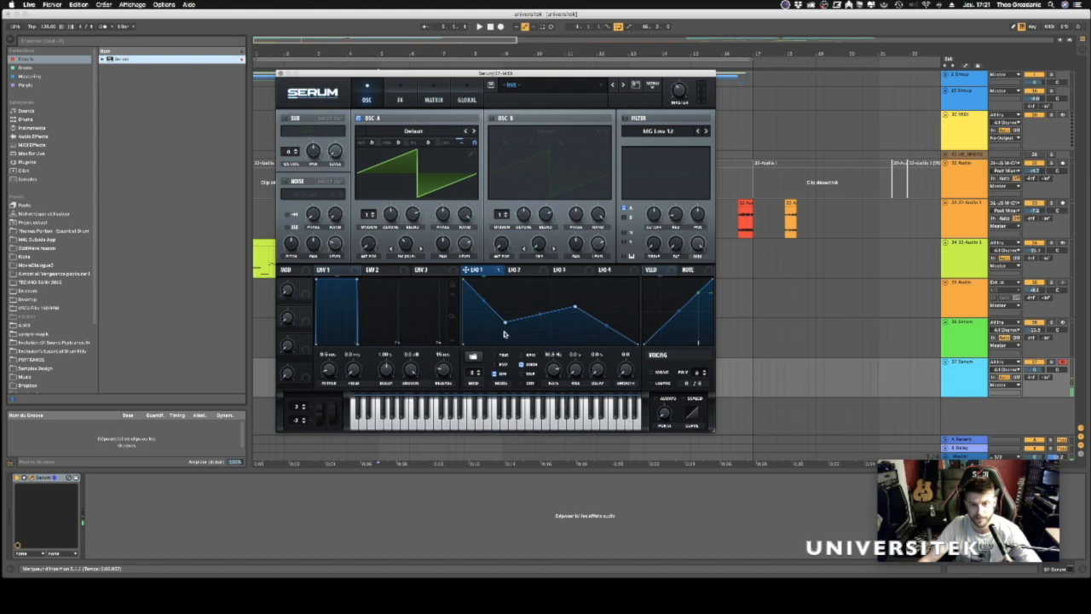
mouse_move(505, 322)
mouse_down()
mouse_move(526, 326)
mouse_move(506, 336)
mouse_move(490, 326)
mouse_move(520, 325)
mouse_up()
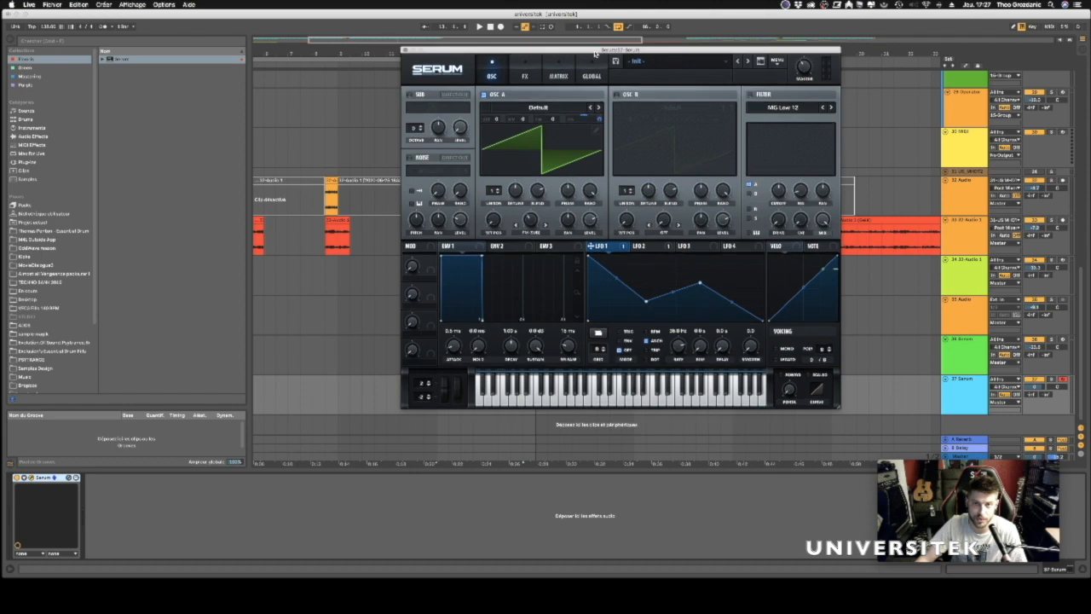
Add a modulation matrix row routing NoteOn Rand1 to Envelope 1's release.
drag(595, 51, 532, 75)
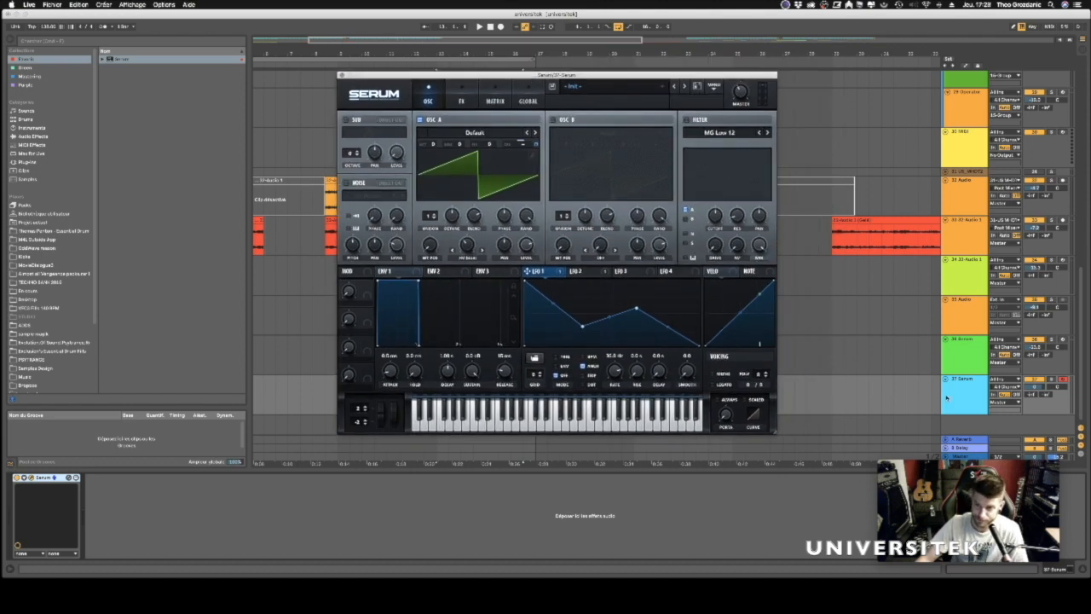
mouse_move(369, 77)
mouse_down()
mouse_move(378, 68)
mouse_move(365, 64)
mouse_up()
click(123, 81)
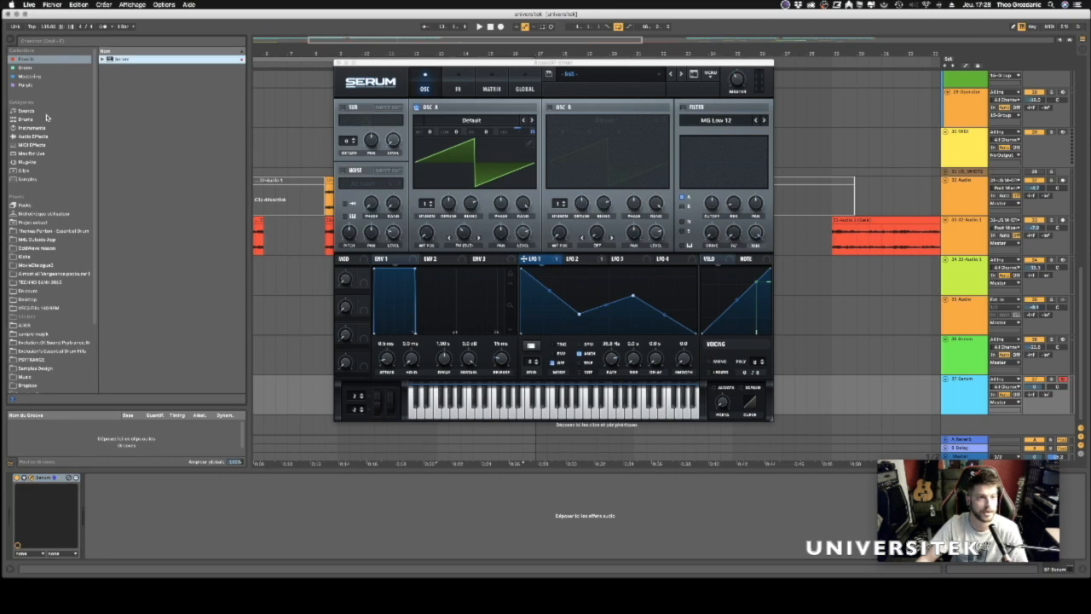
click(492, 89)
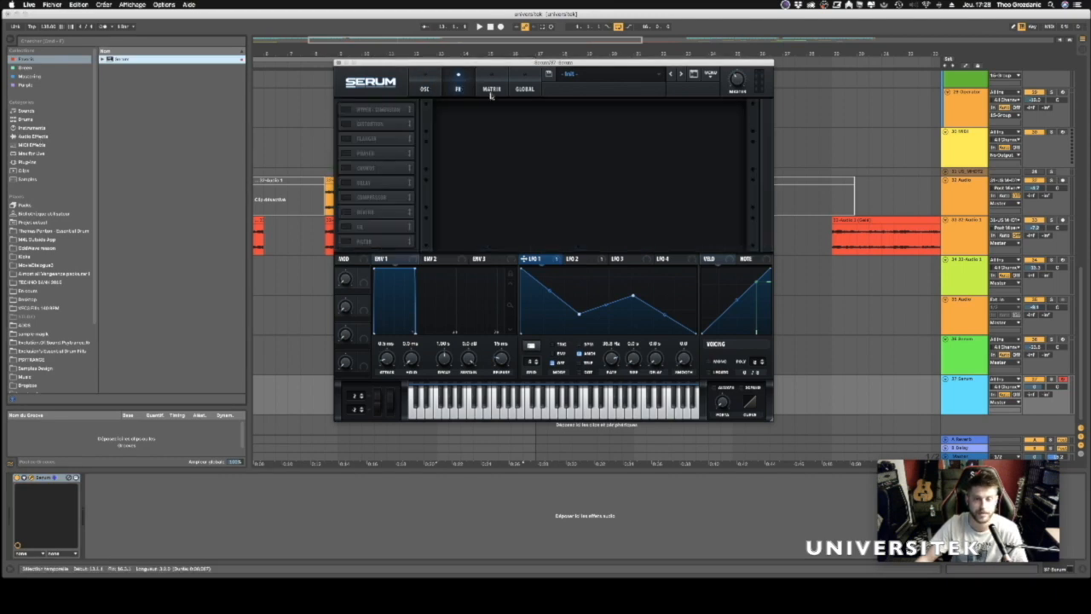
click(351, 154)
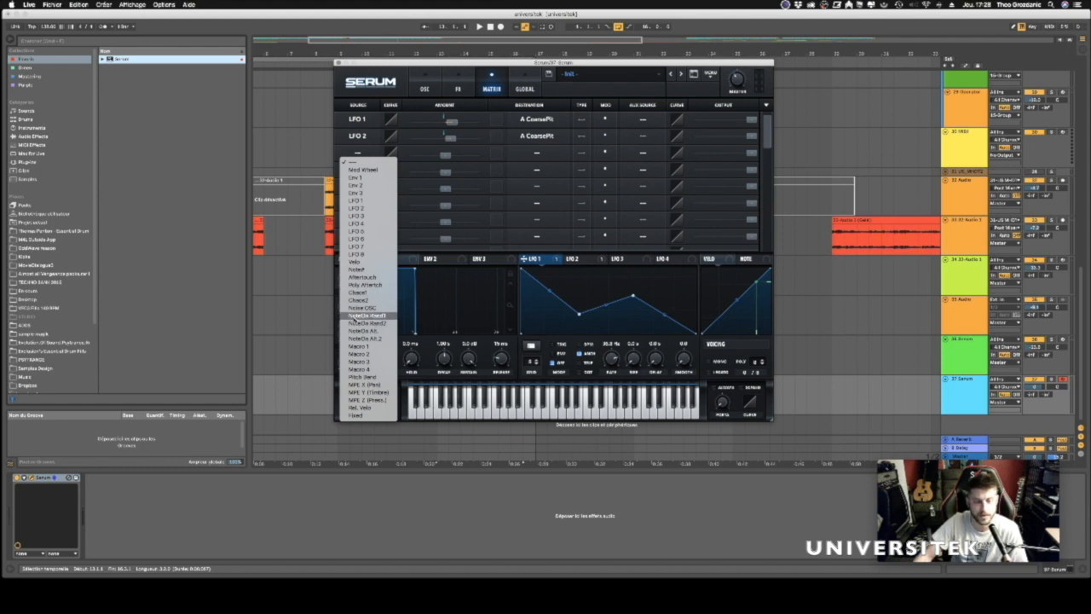
click(359, 317)
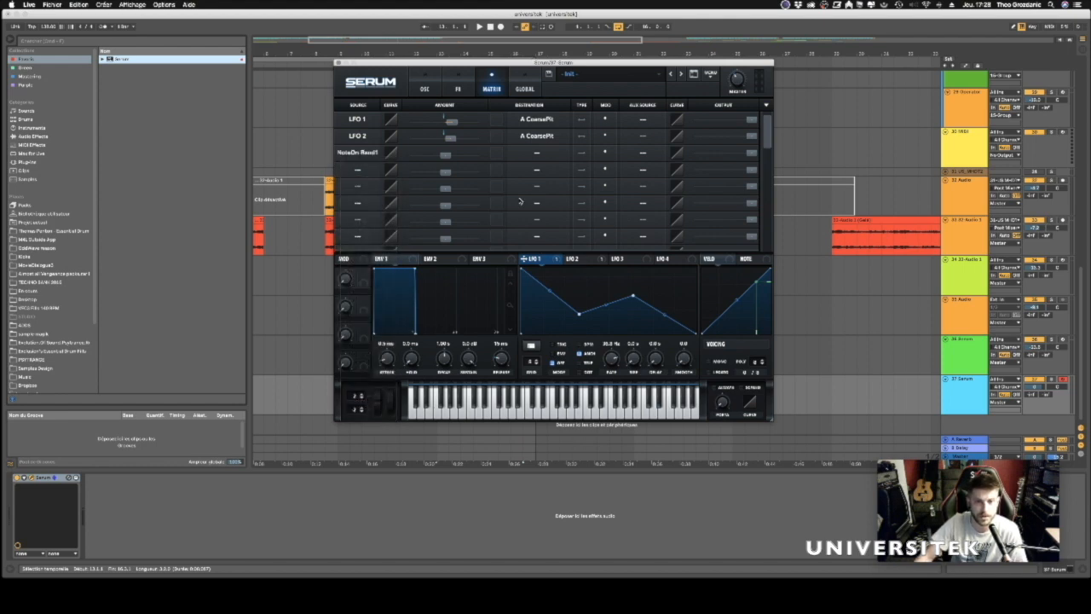
click(542, 154)
mouse_move(540, 194)
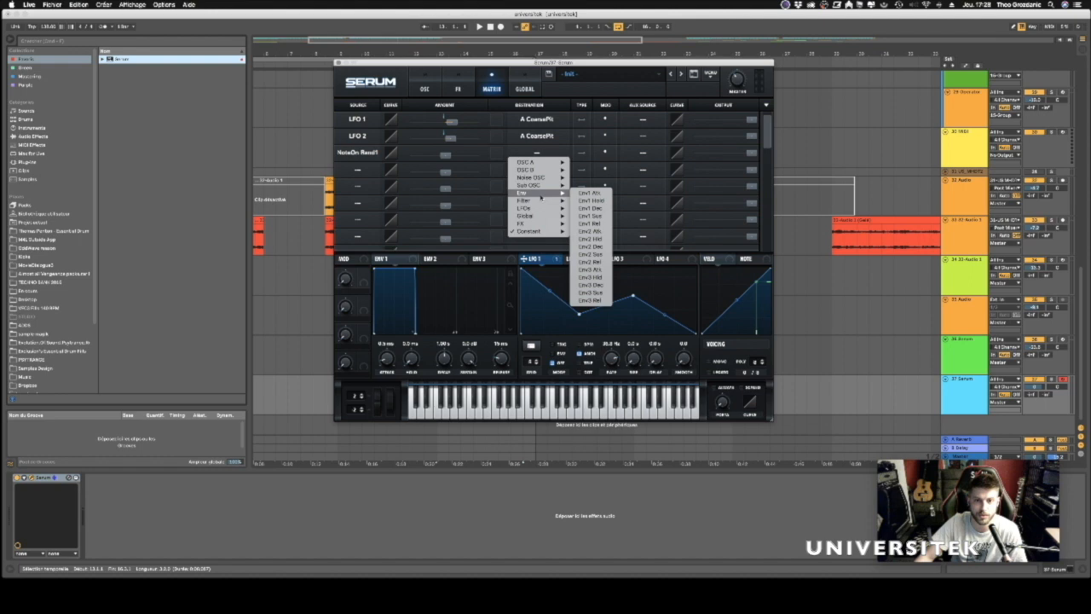
click(596, 224)
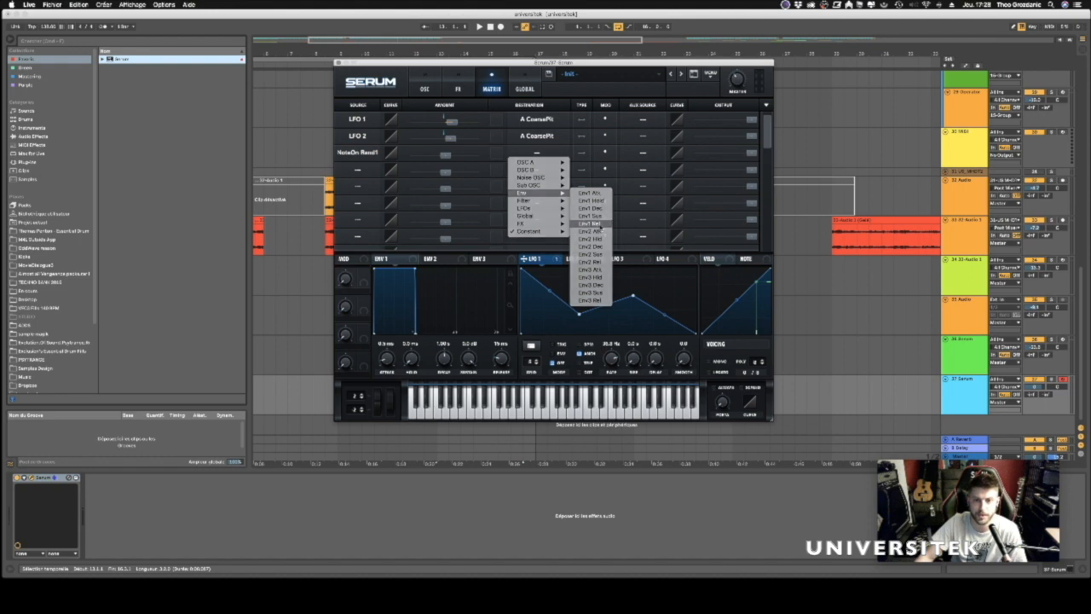
Insert an Arpeggiator MIDI effect before Serum and set its rate to 1/16.
click(34, 136)
click(36, 145)
click(137, 60)
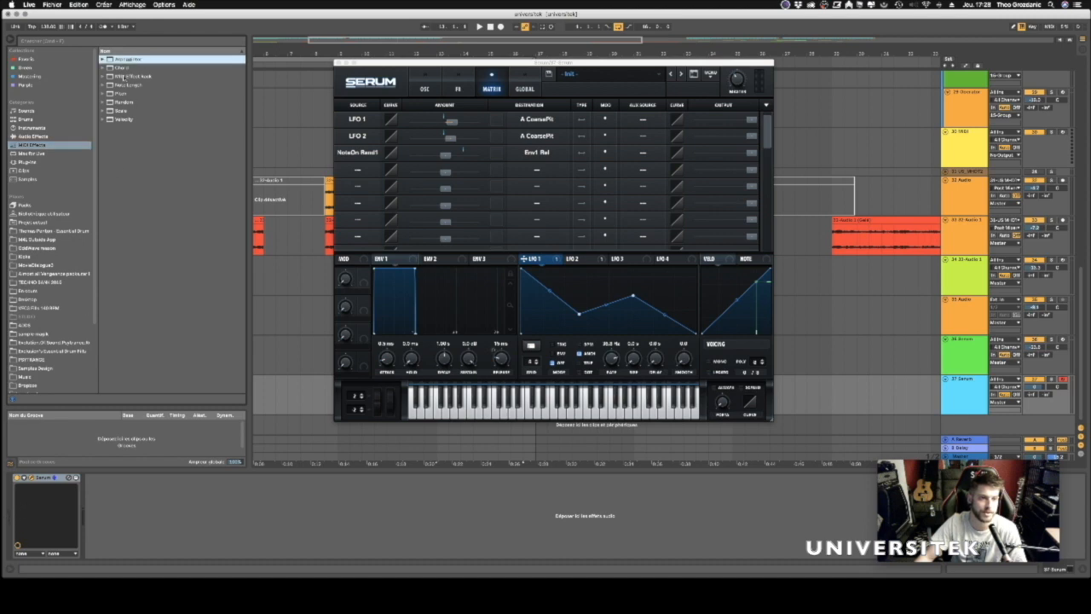
drag(115, 59, 17, 552)
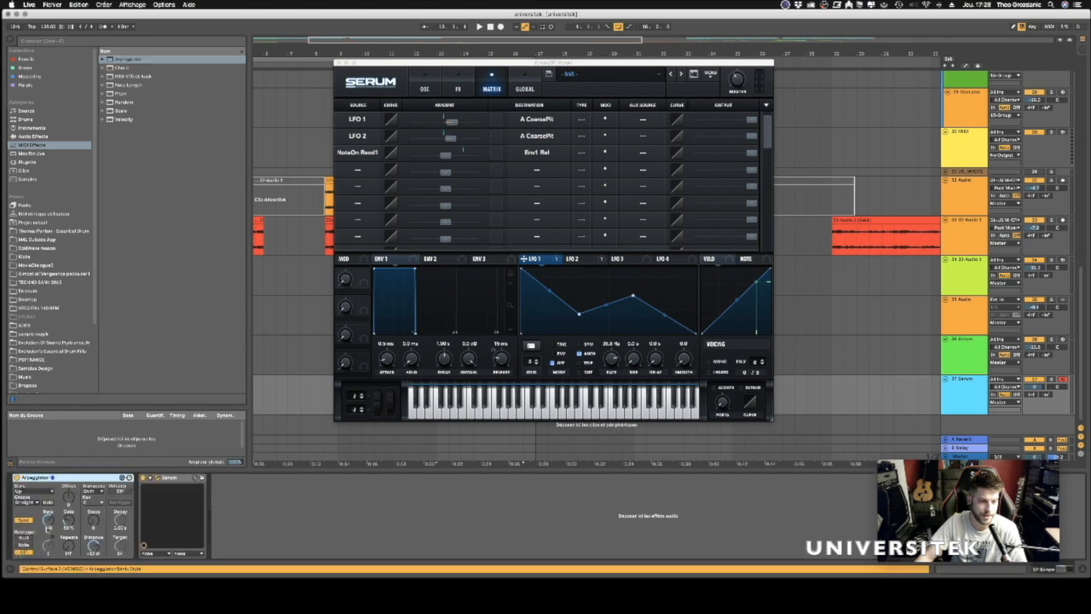
click(52, 521)
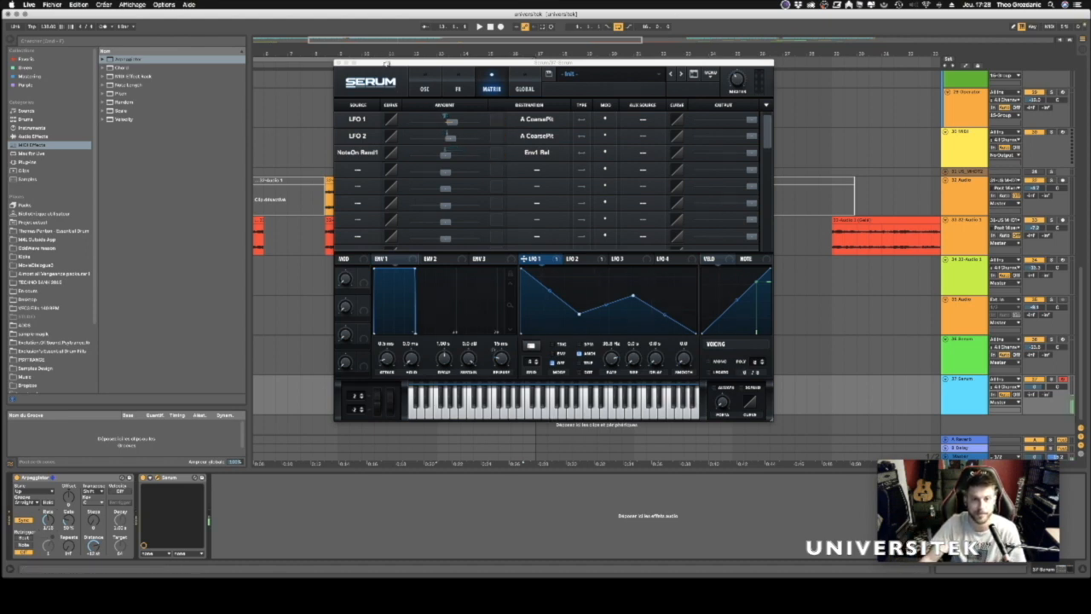
Remove LFO 2 as the source of the second matrix row, keeping oscillator A's coarse pitch as its destination.
click(578, 259)
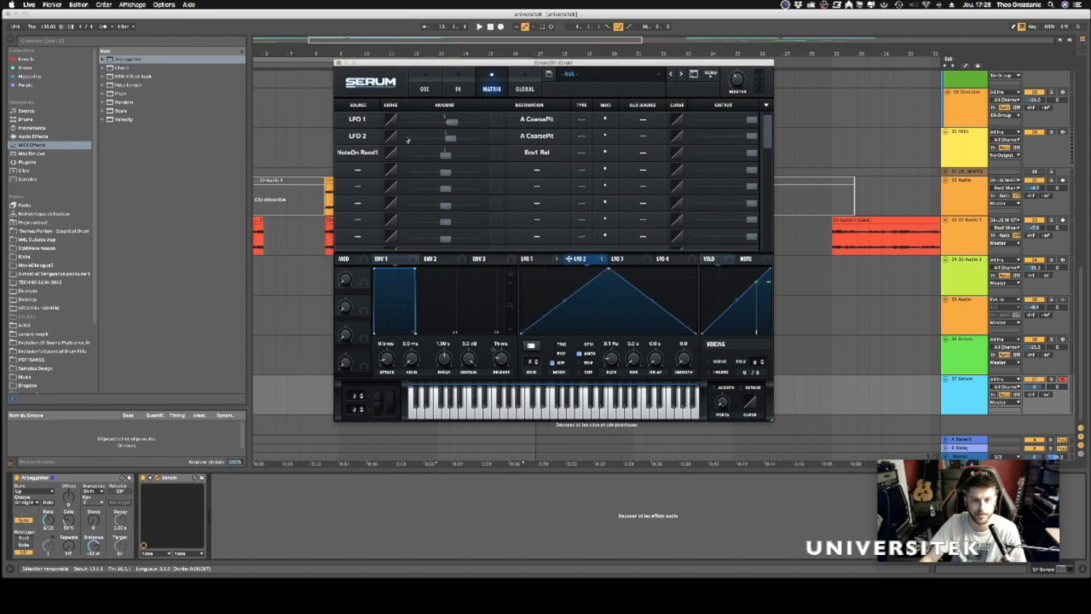
click(364, 137)
click(364, 137)
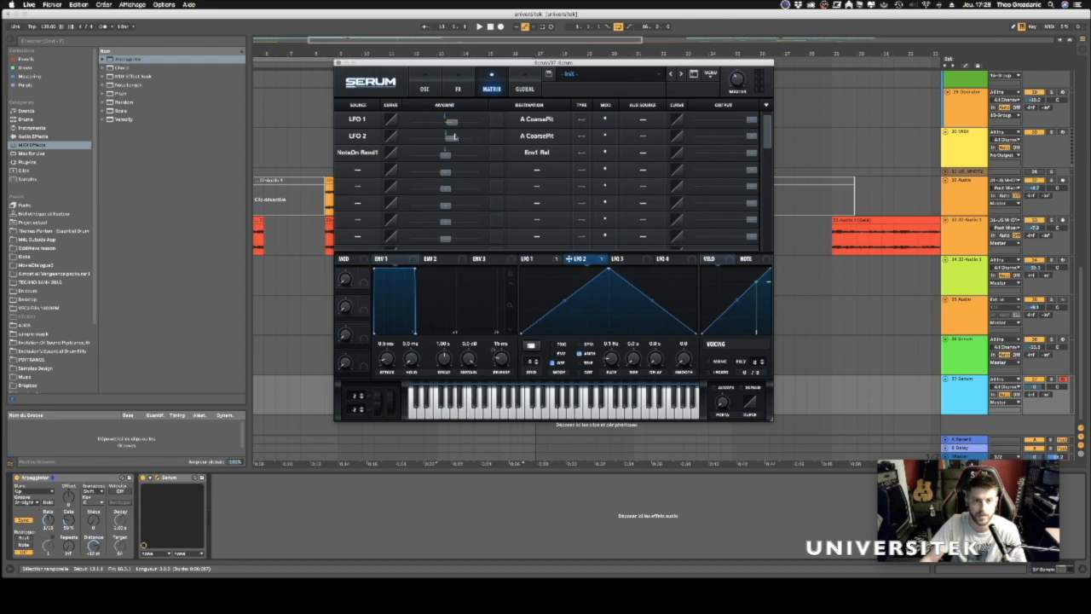
click(364, 135)
click(366, 146)
click(546, 139)
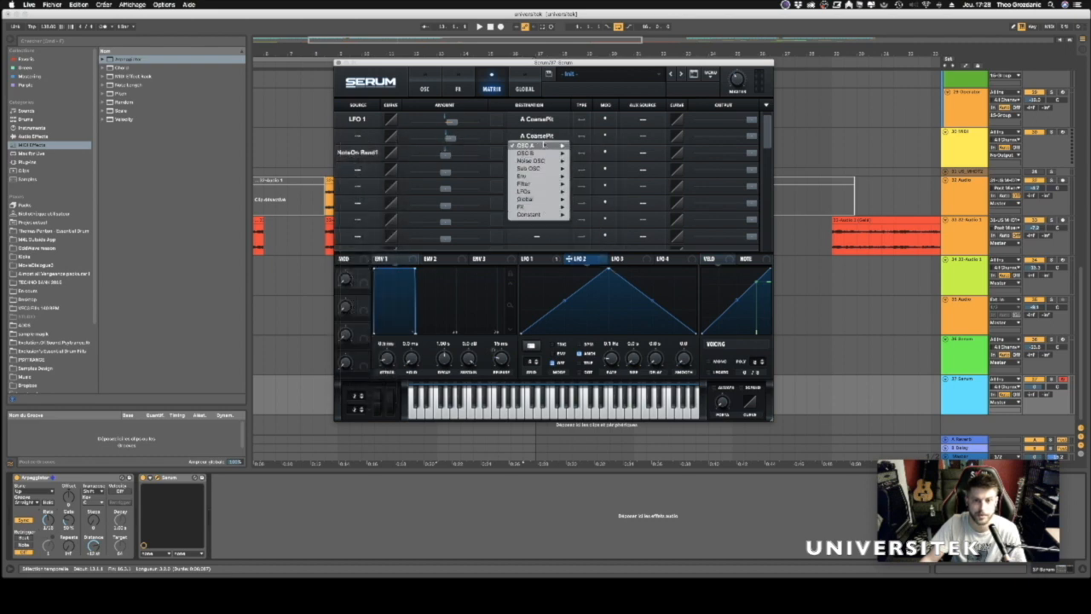
click(587, 131)
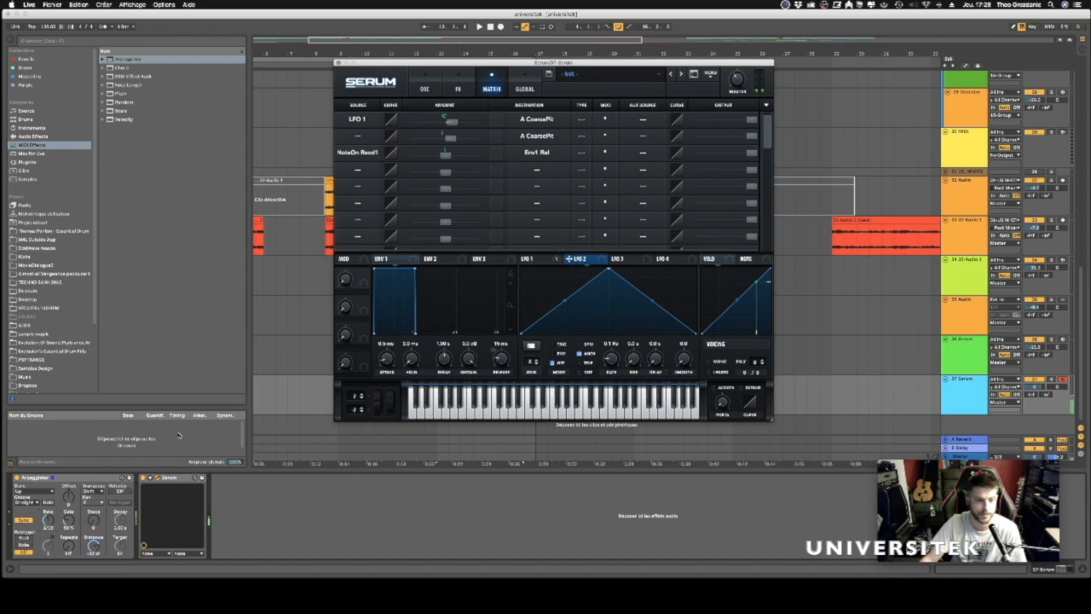
Return to LFO 1's shape and slightly lower the Arpeggiator's gate.
click(532, 258)
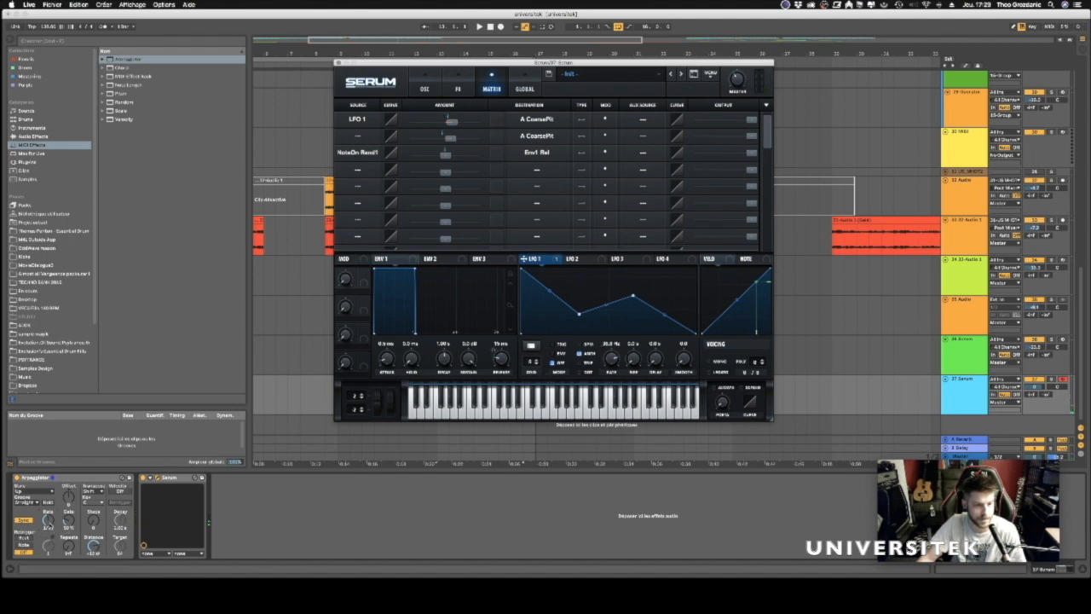
mouse_move(68, 522)
mouse_down()
mouse_move(68, 512)
mouse_move(68, 524)
mouse_up()
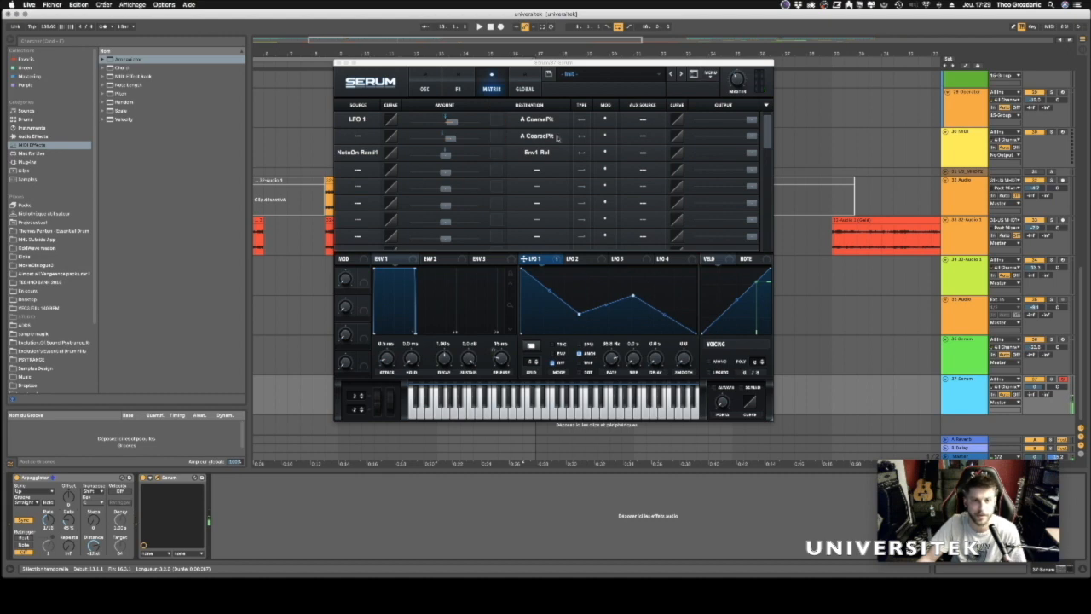
Increase the NoteOn Rand1 amount on Envelope 1's release and lower LFO 1's rate.
drag(450, 154, 476, 161)
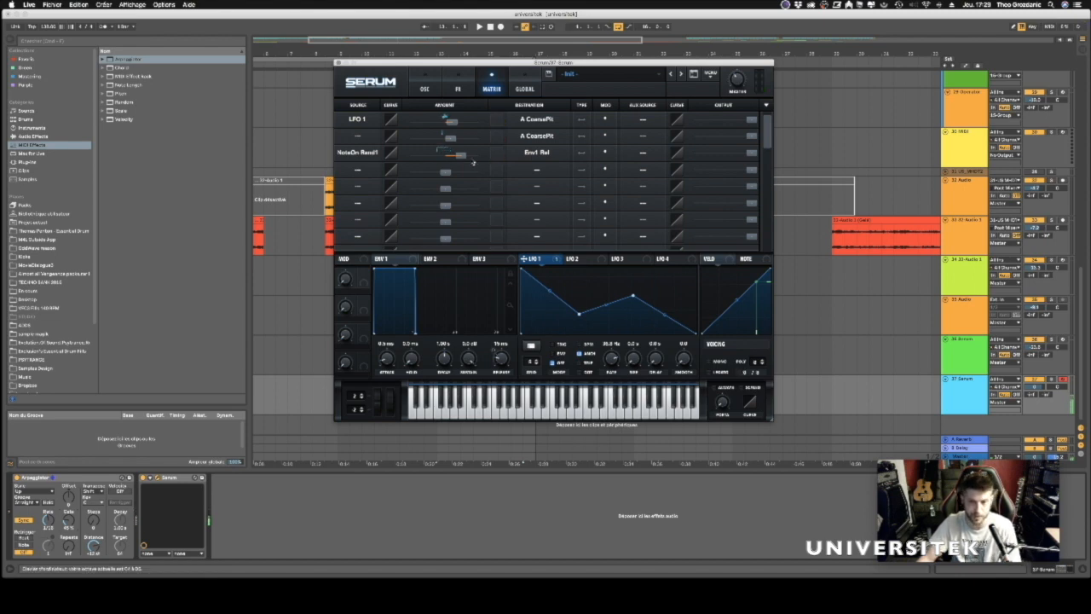
mouse_move(612, 361)
mouse_down()
mouse_move(611, 378)
mouse_move(614, 356)
mouse_move(614, 369)
mouse_up()
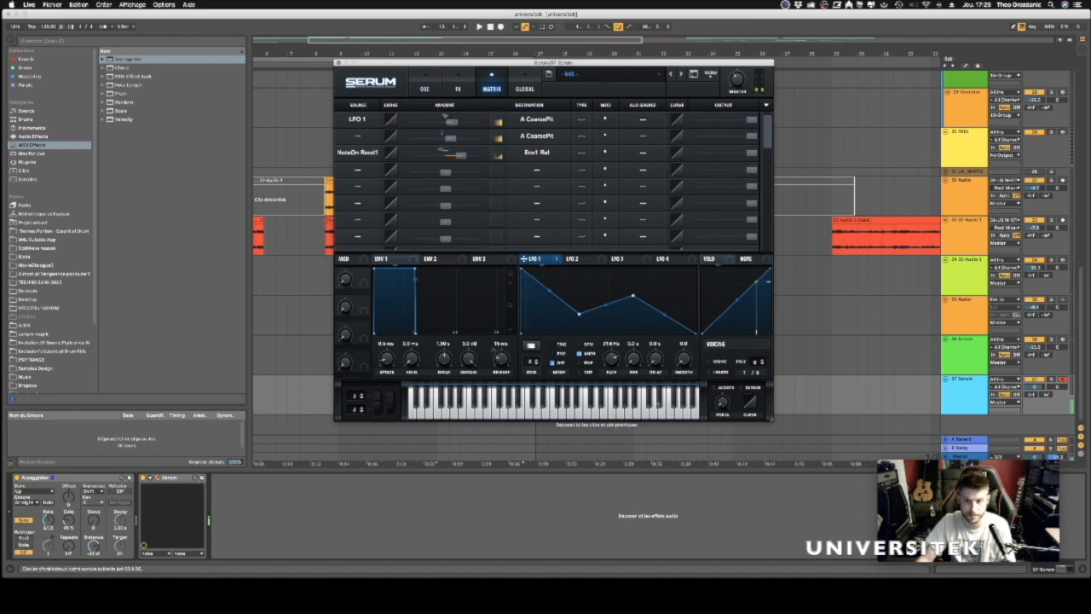
drag(612, 362, 611, 362)
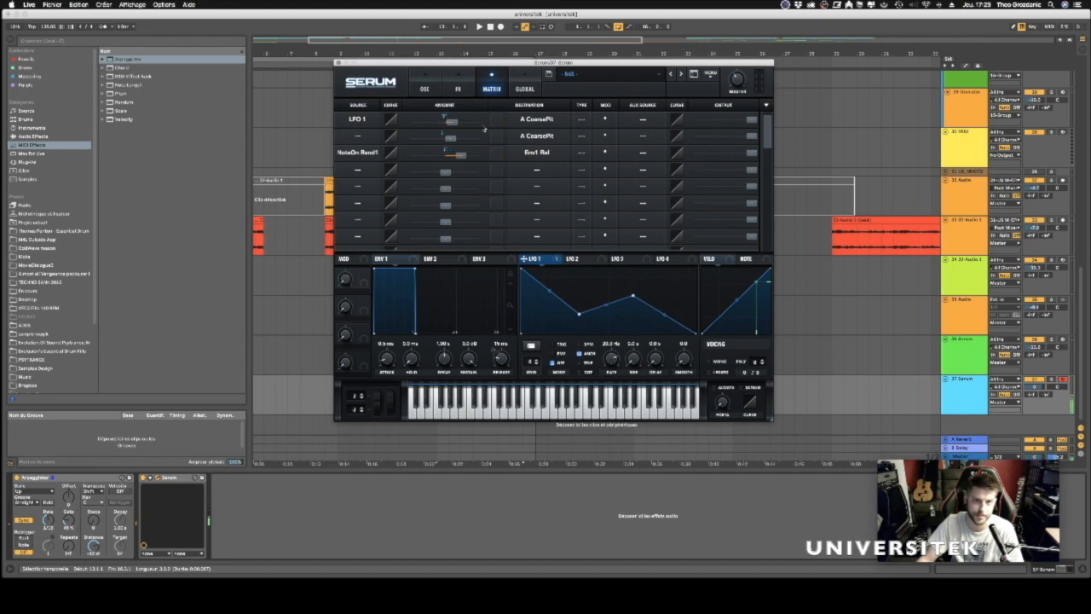
Slightly fine-tune LFO 1's modulation amount on oscillator A's coarse pitch.
drag(449, 62, 449, 53)
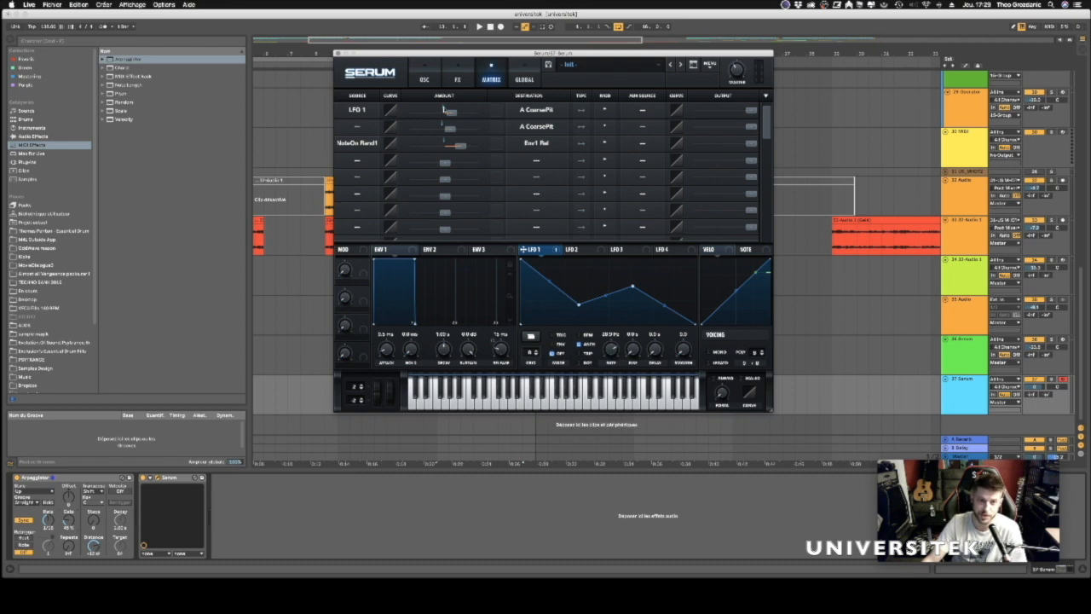
mouse_move(453, 115)
drag(452, 115, 456, 119)
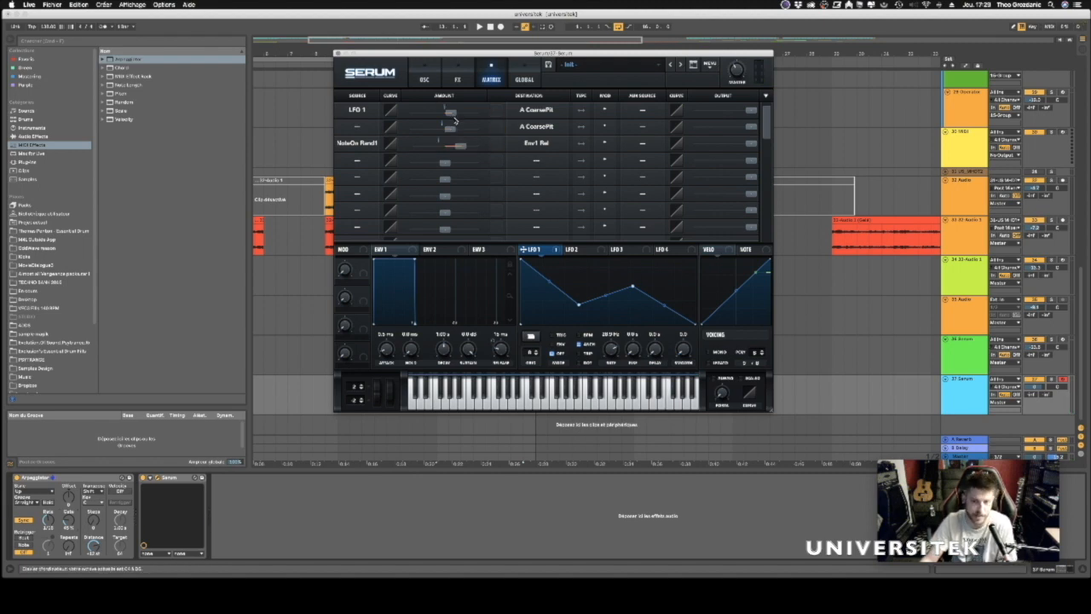
mouse_move(450, 116)
mouse_down()
mouse_move(462, 111)
mouse_move(447, 107)
mouse_move(454, 122)
mouse_up()
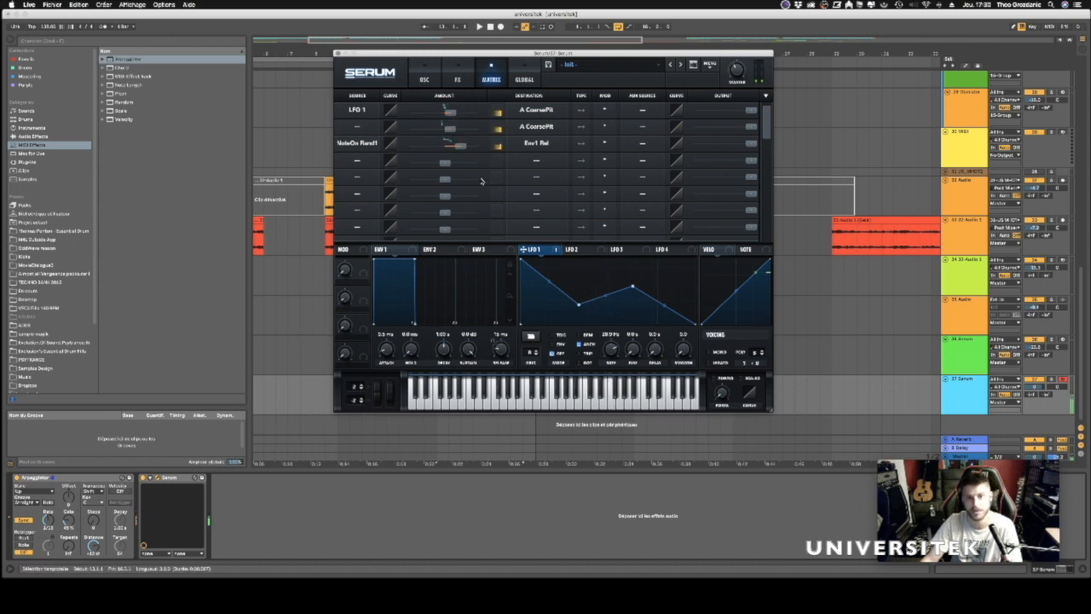
Set Envelope 1's release to 0.0 ms and reduce the NoteOn Rand1 amount on it.
mouse_move(465, 148)
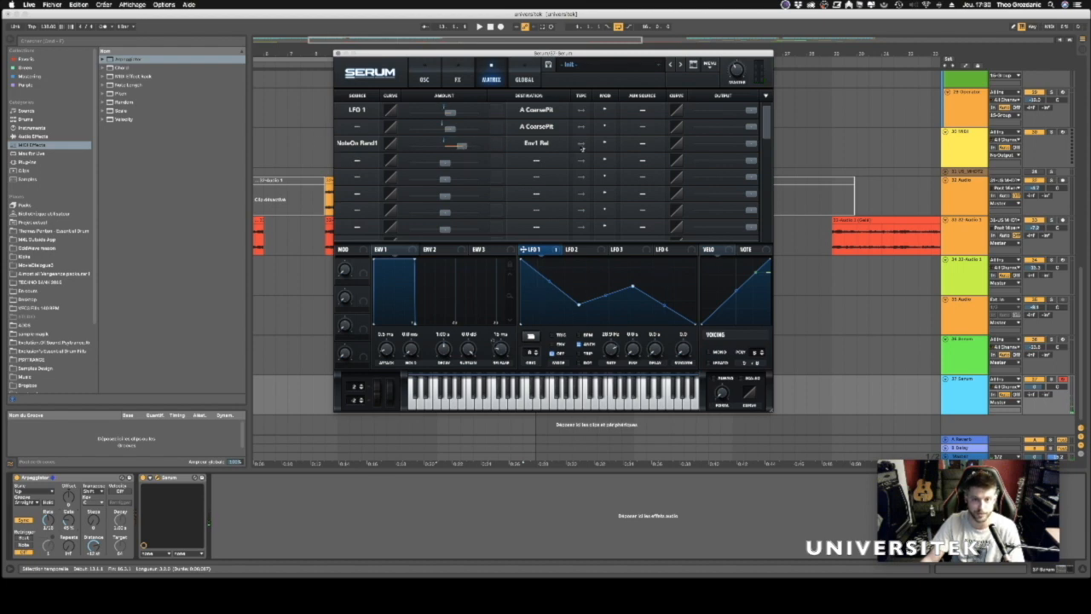
drag(499, 349, 497, 404)
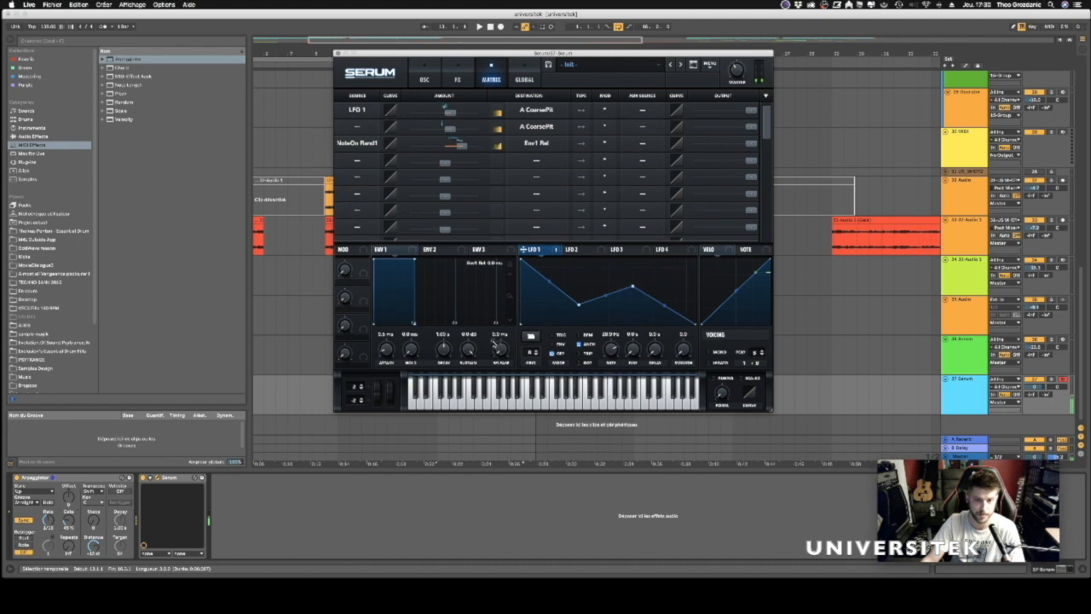
drag(461, 146, 453, 147)
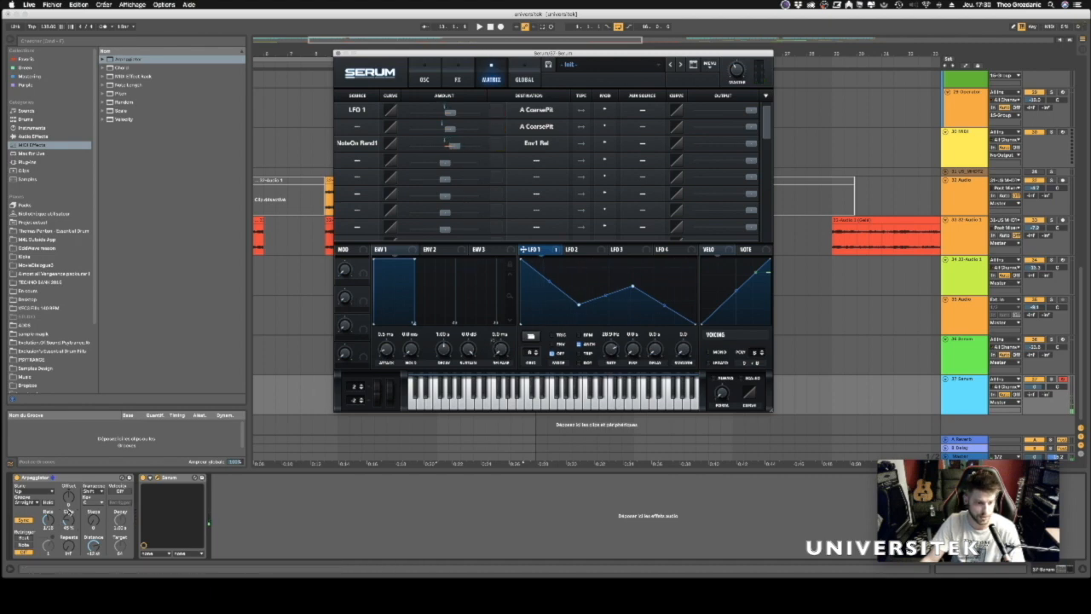
Lower the Arpeggiator's gate while trying a longer Envelope 1 release of about 20 ms.
drag(69, 527, 69, 535)
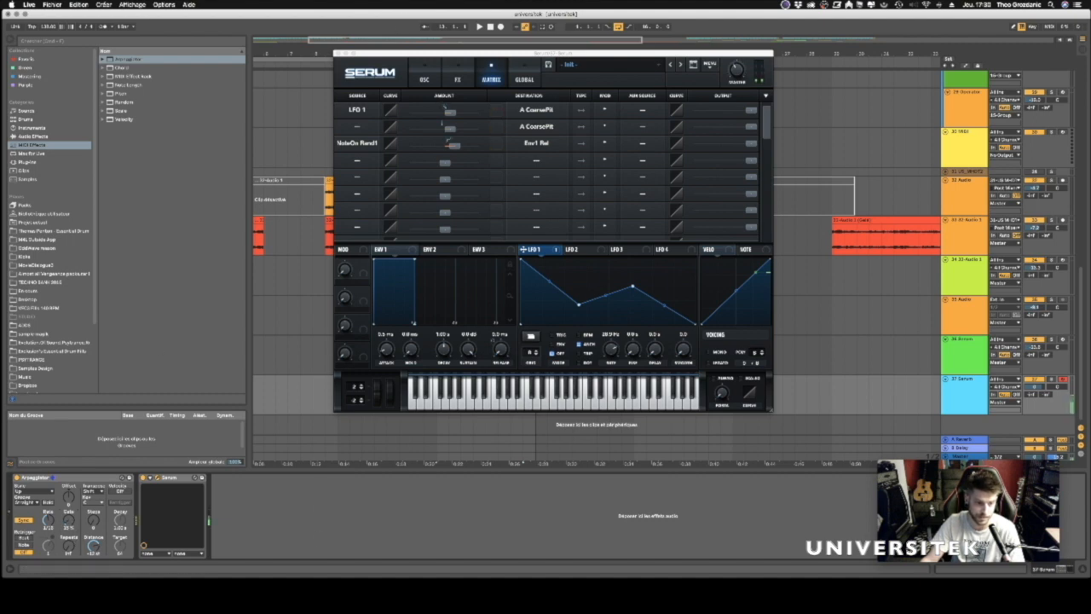
drag(504, 353, 498, 329)
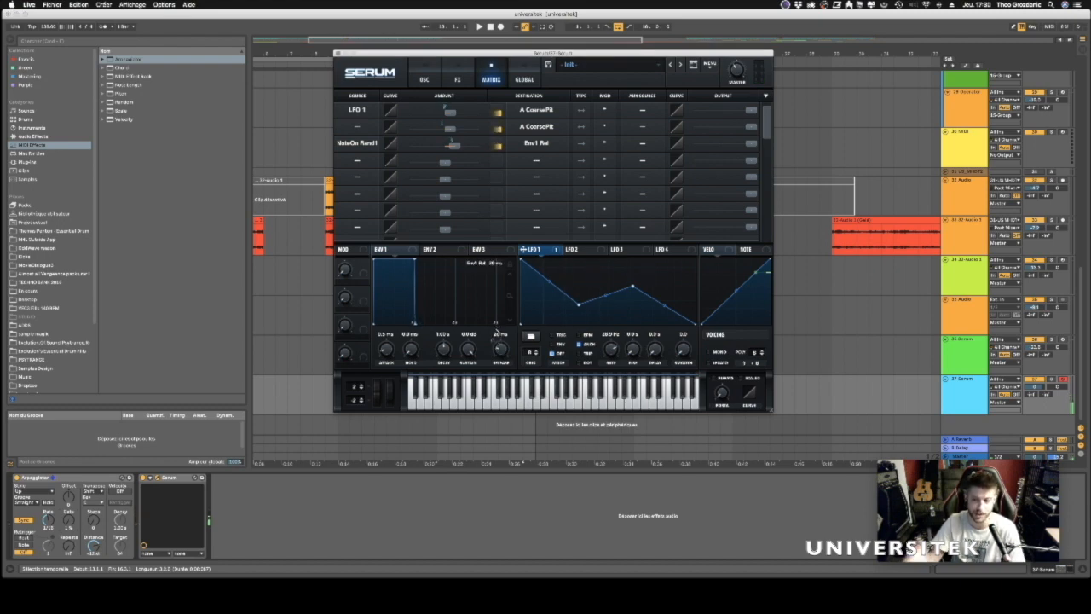
click(69, 521)
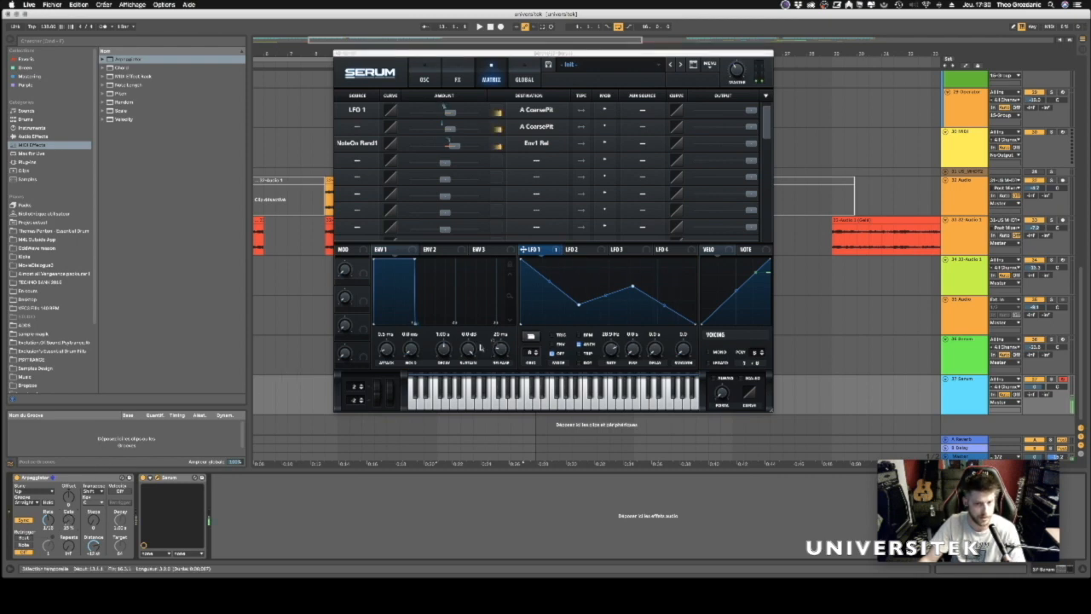
Shorten Envelope 1's release to a few milliseconds and raise its NoteOn Rand1 amount slightly.
drag(499, 351, 501, 361)
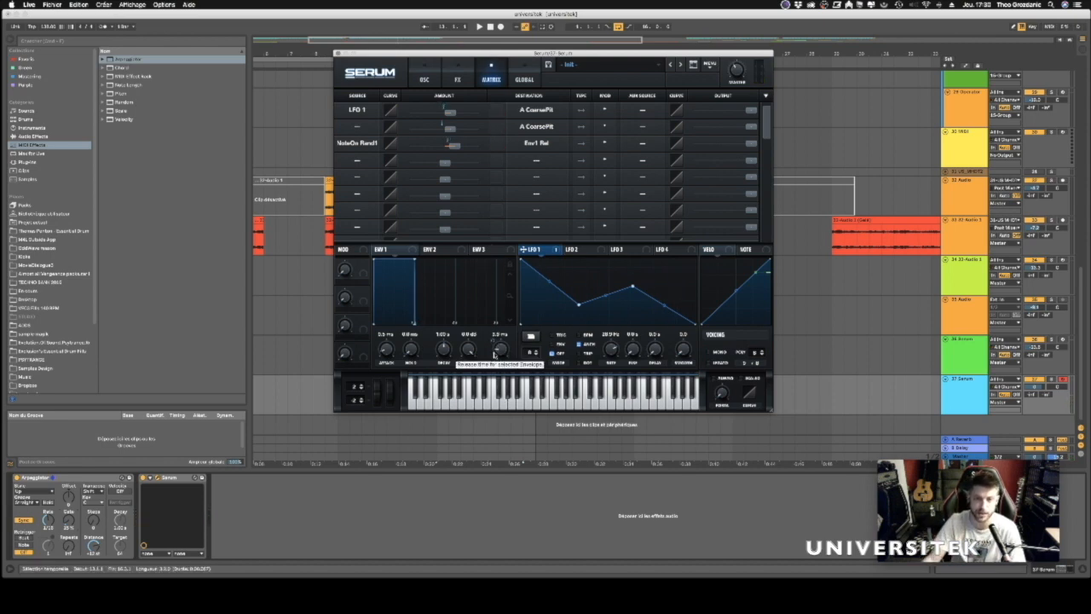
drag(450, 148, 456, 148)
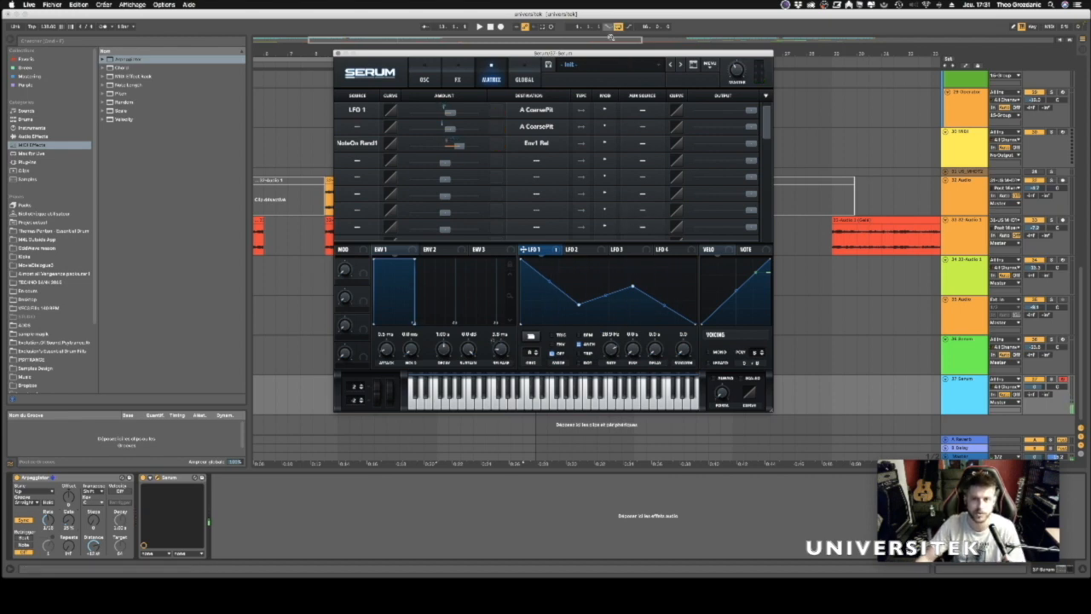
Assign LFO 2 as a modulation source for oscillator A's coarse pitch.
drag(601, 55, 638, 61)
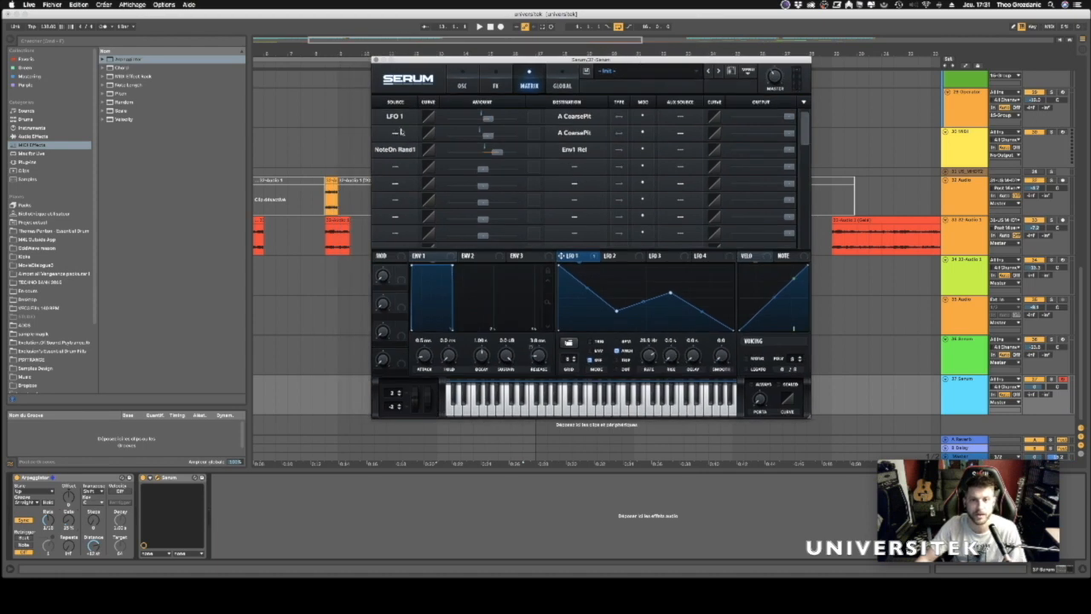
click(617, 256)
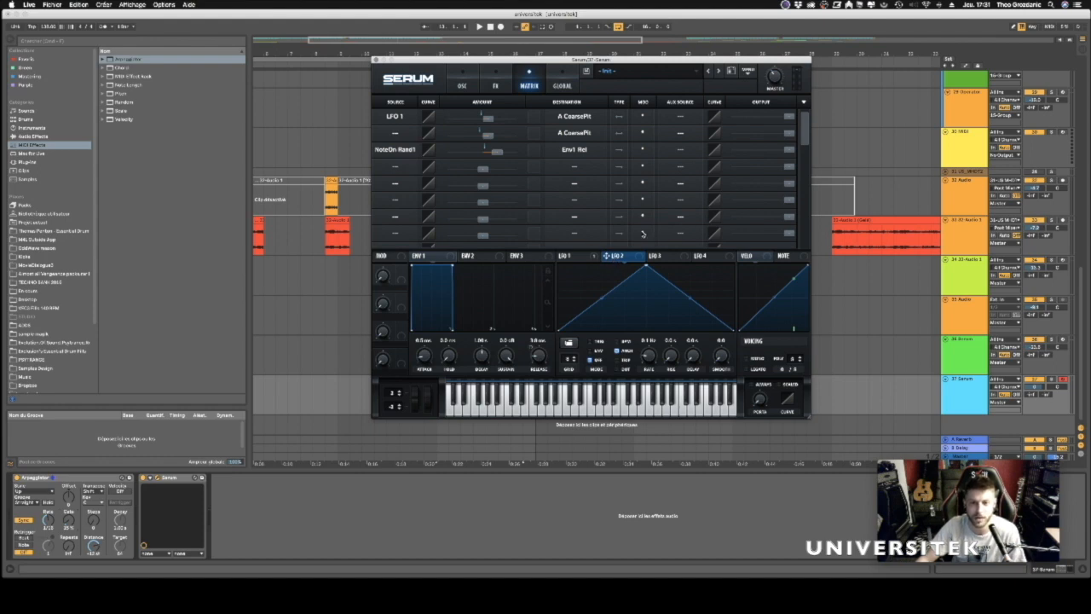
drag(610, 255, 397, 136)
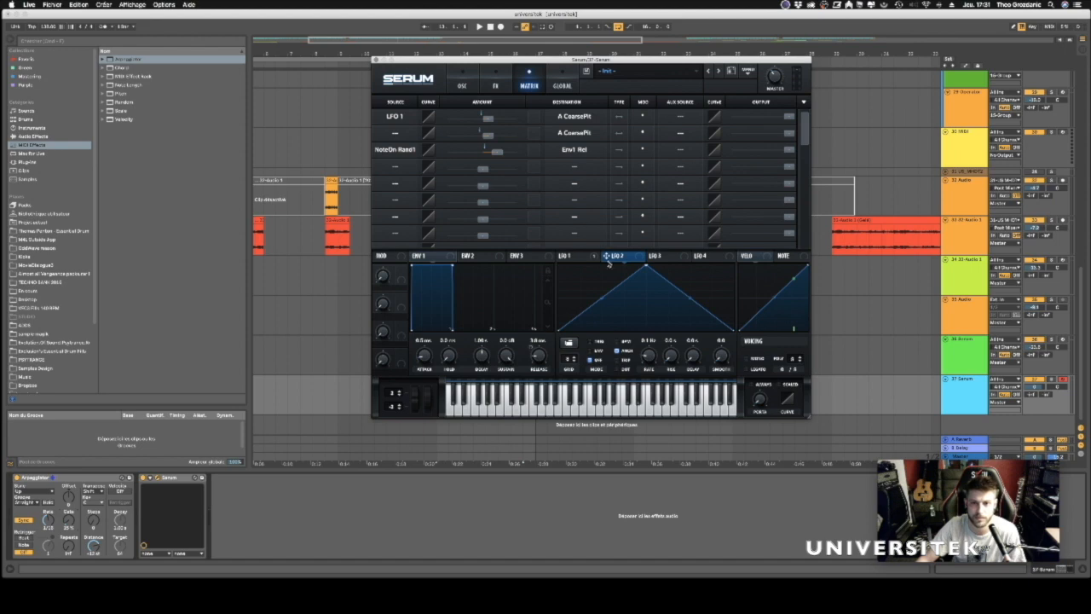
click(407, 135)
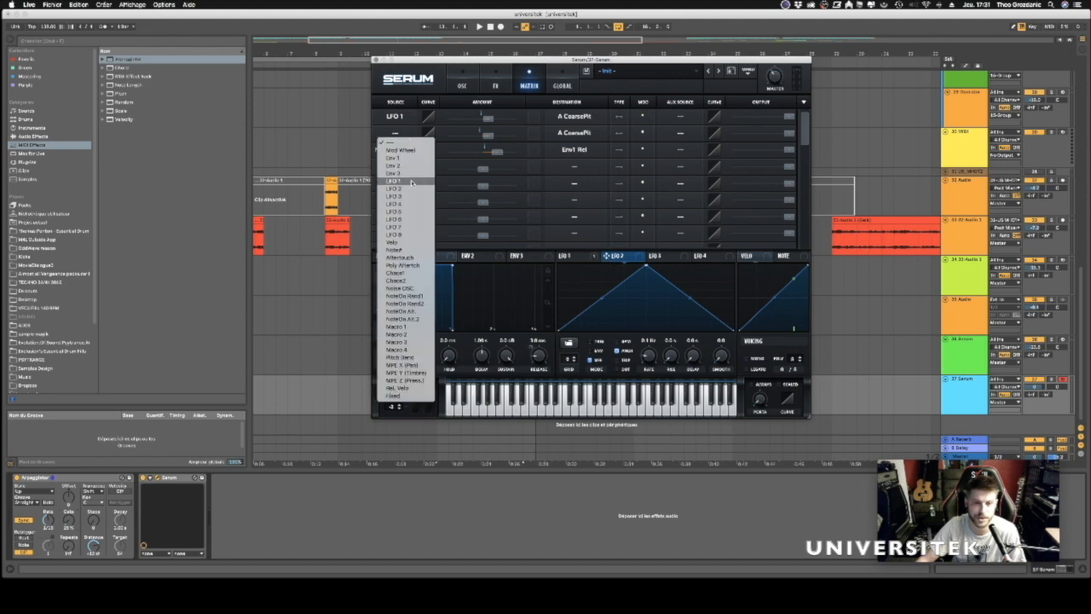
click(462, 88)
click(462, 87)
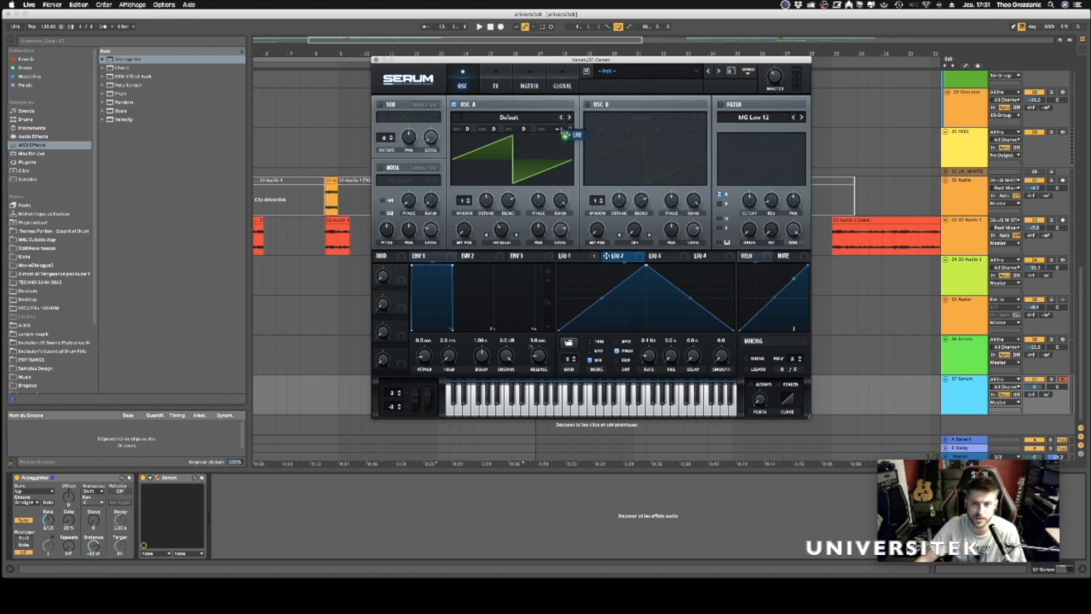
Reshape LFO 2 into a zigzag with three peaks of uneven height and slightly raise its slow rate.
drag(648, 358, 648, 354)
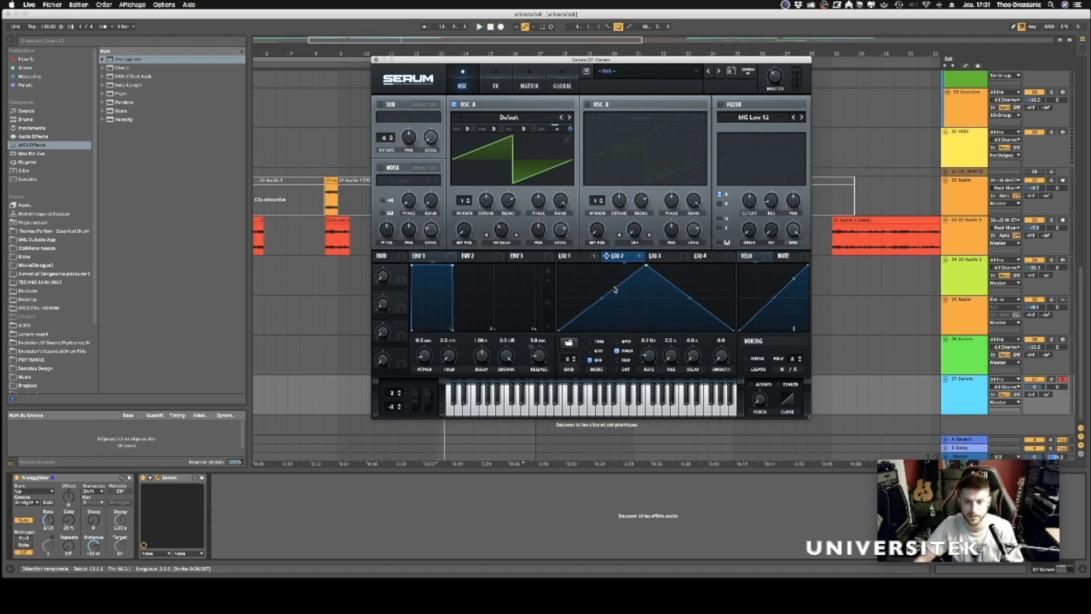
drag(648, 271, 686, 279)
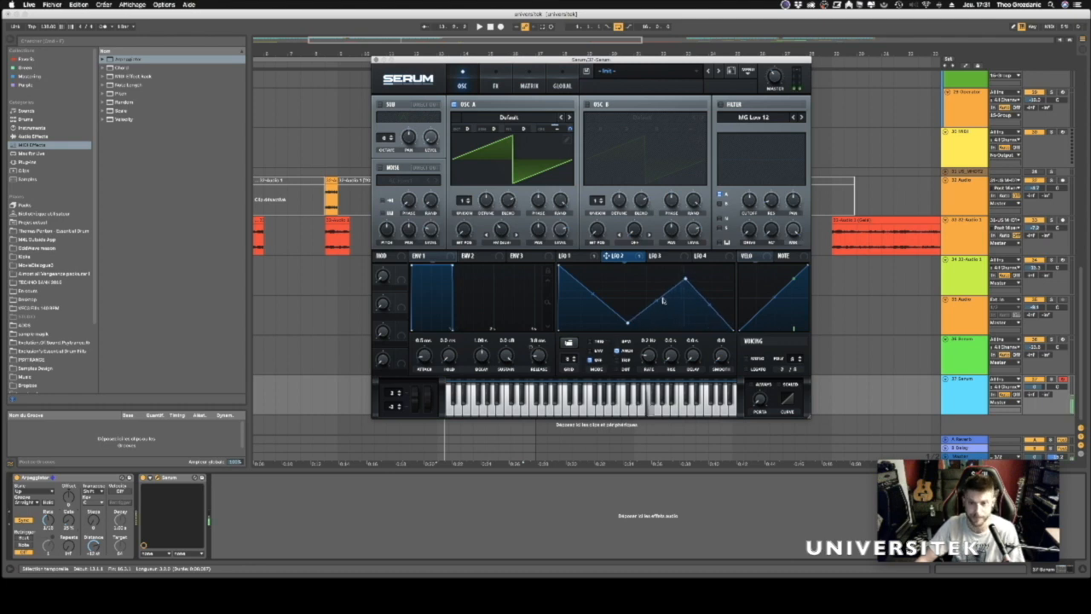
drag(682, 286, 690, 285)
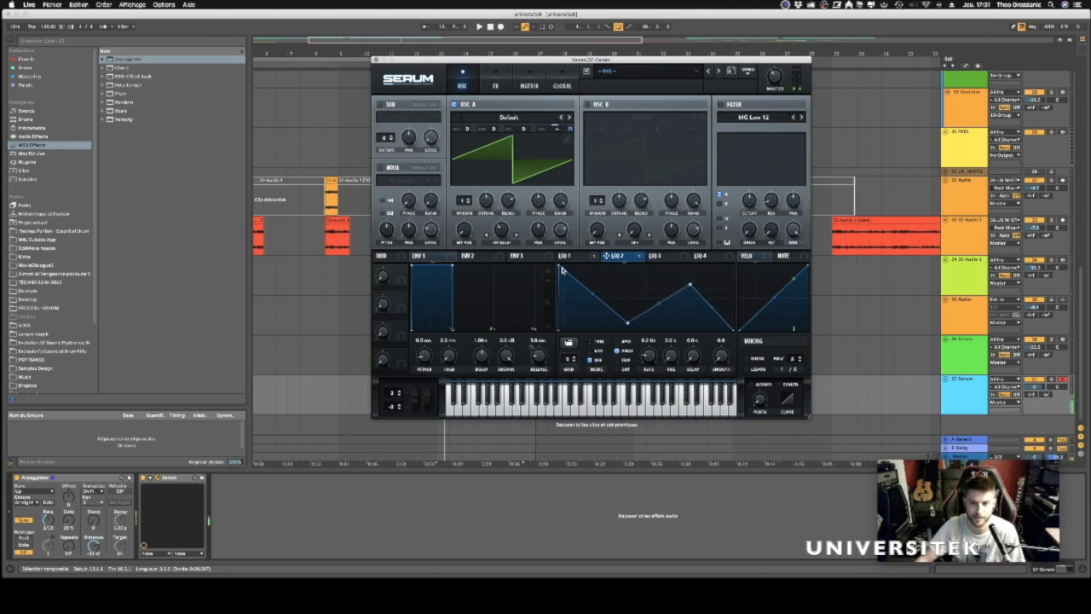
drag(560, 267, 573, 285)
drag(626, 324, 717, 288)
double_click(646, 309)
double_click(695, 319)
drag(648, 359, 648, 359)
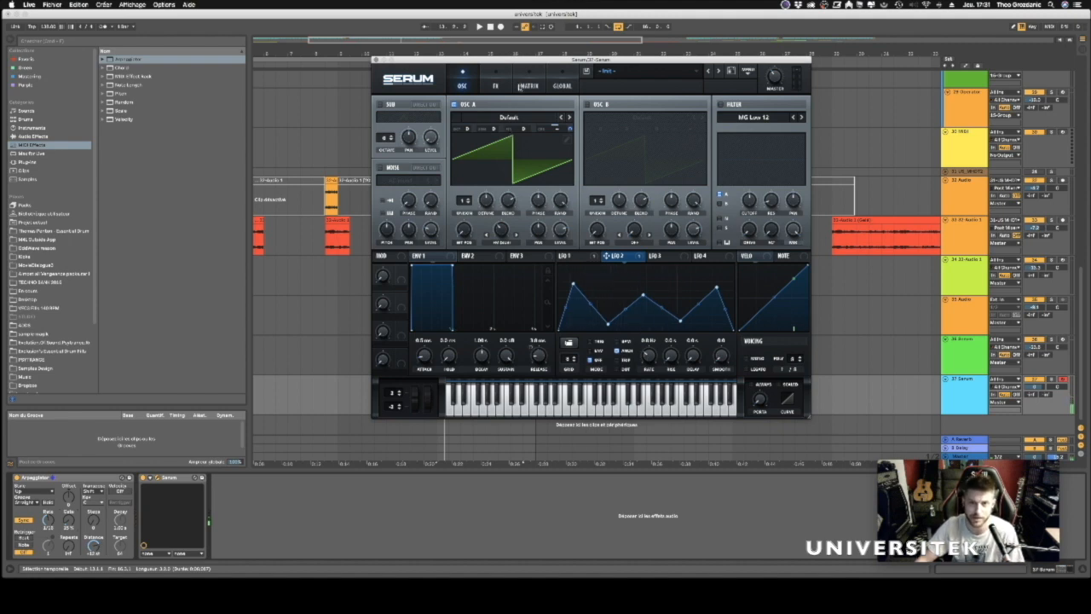
Add a modulation matrix row routing LFO 3 to LFO2 Rate with a high positive amount.
click(495, 86)
click(523, 83)
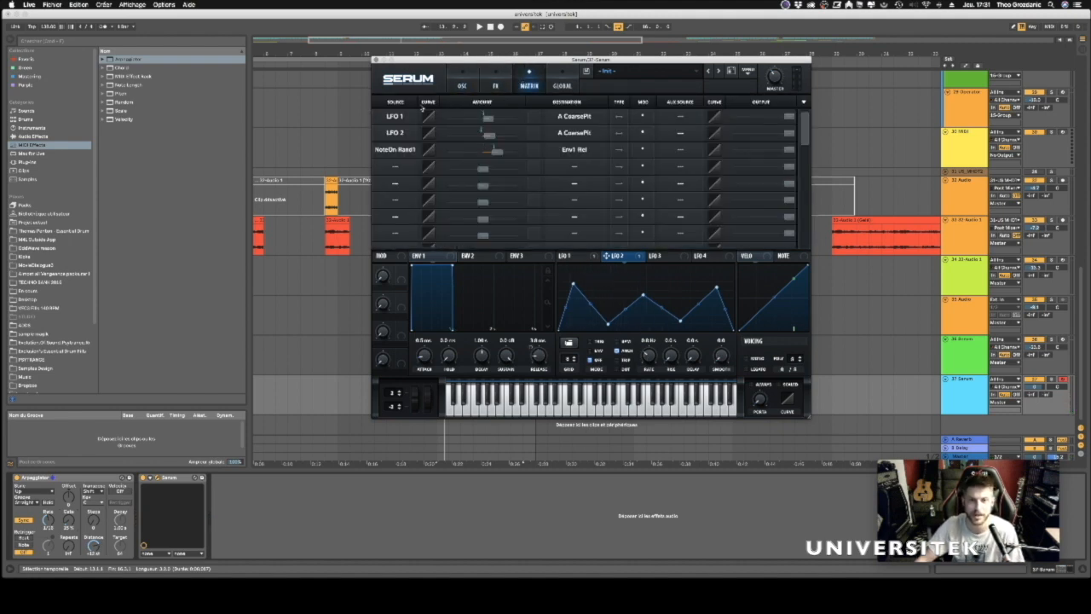
drag(444, 63, 449, 49)
click(400, 153)
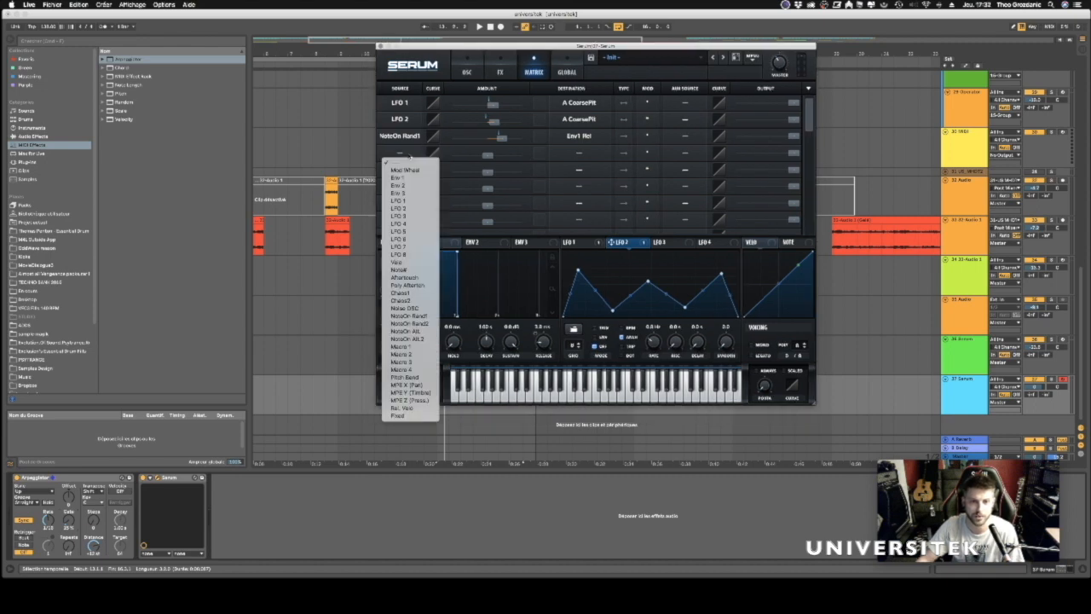
click(400, 216)
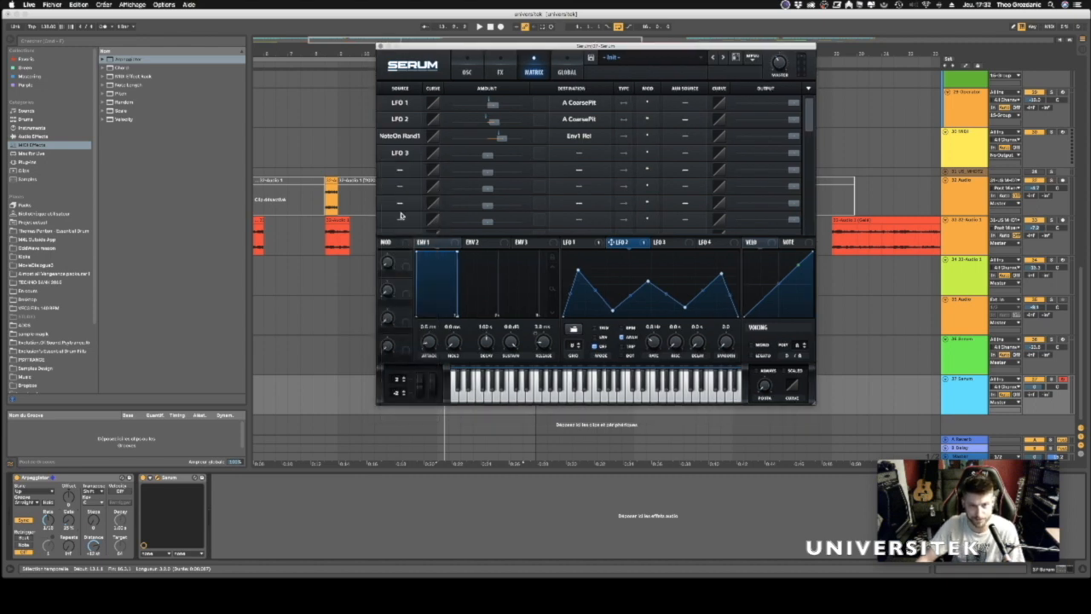
click(577, 152)
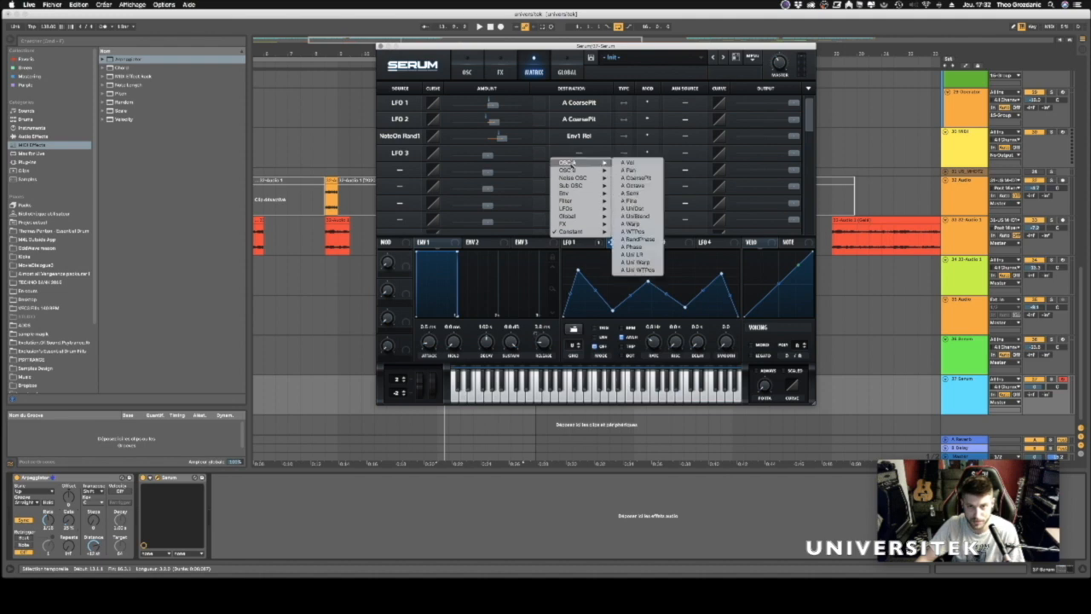
mouse_move(569, 208)
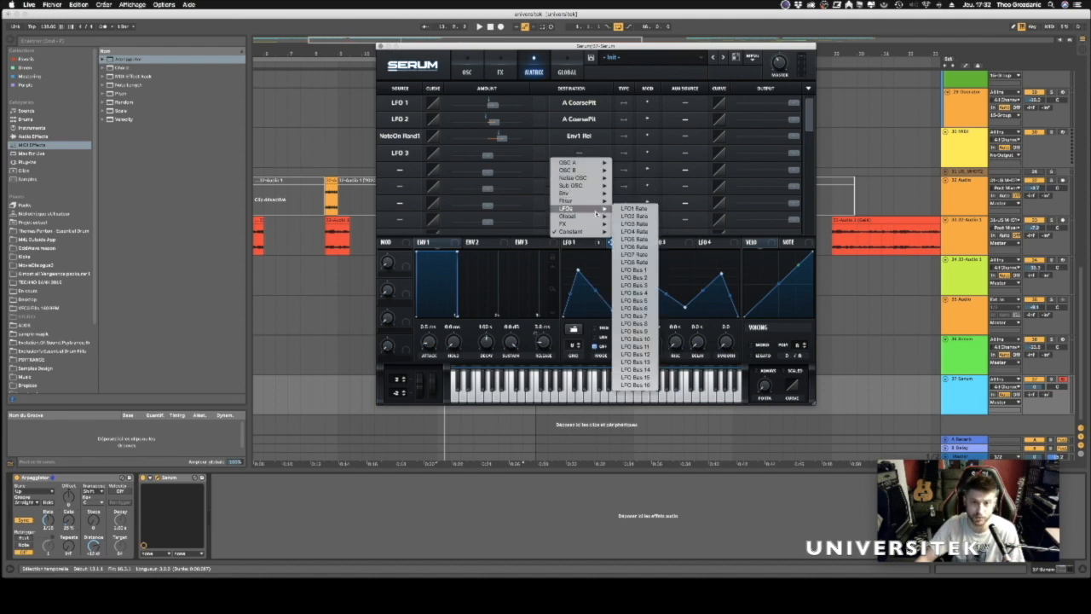
click(635, 216)
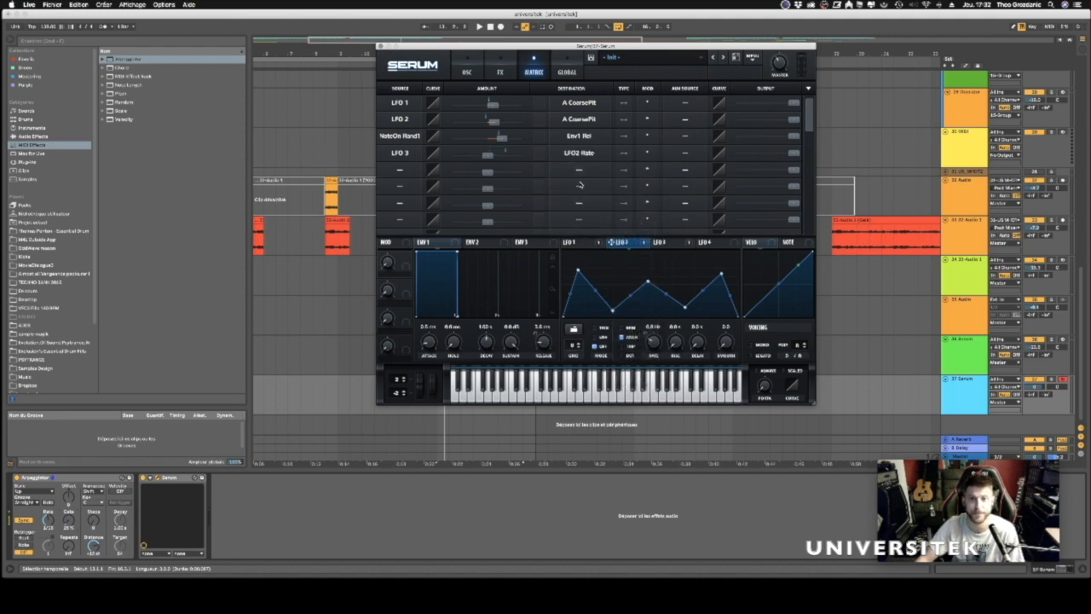
drag(490, 156, 588, 156)
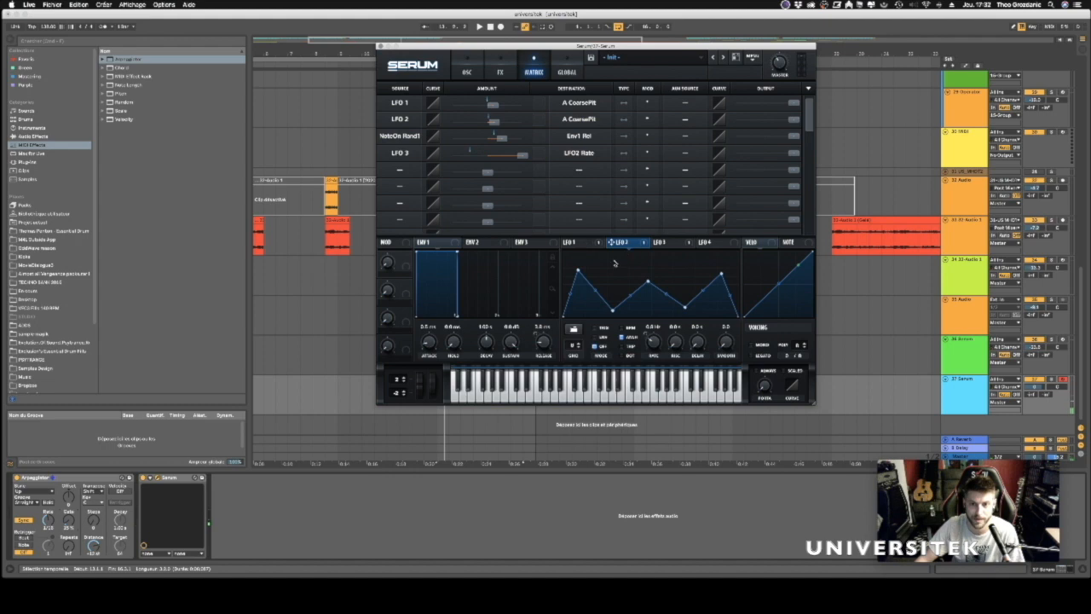
Reshape LFO 3 into two uneven peaks, a low first one and a much higher second one.
click(581, 243)
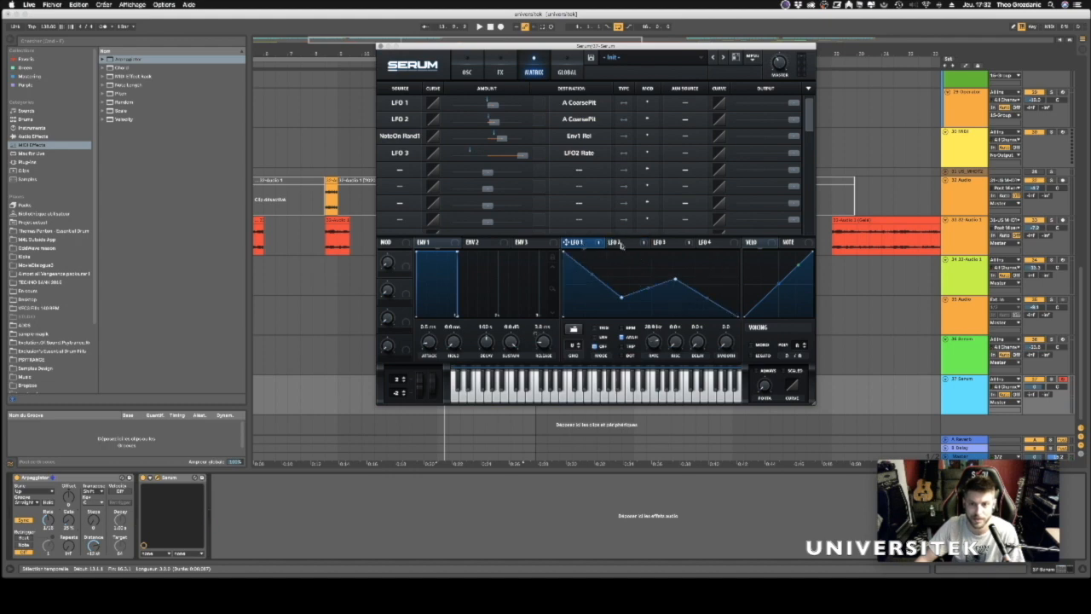
click(622, 243)
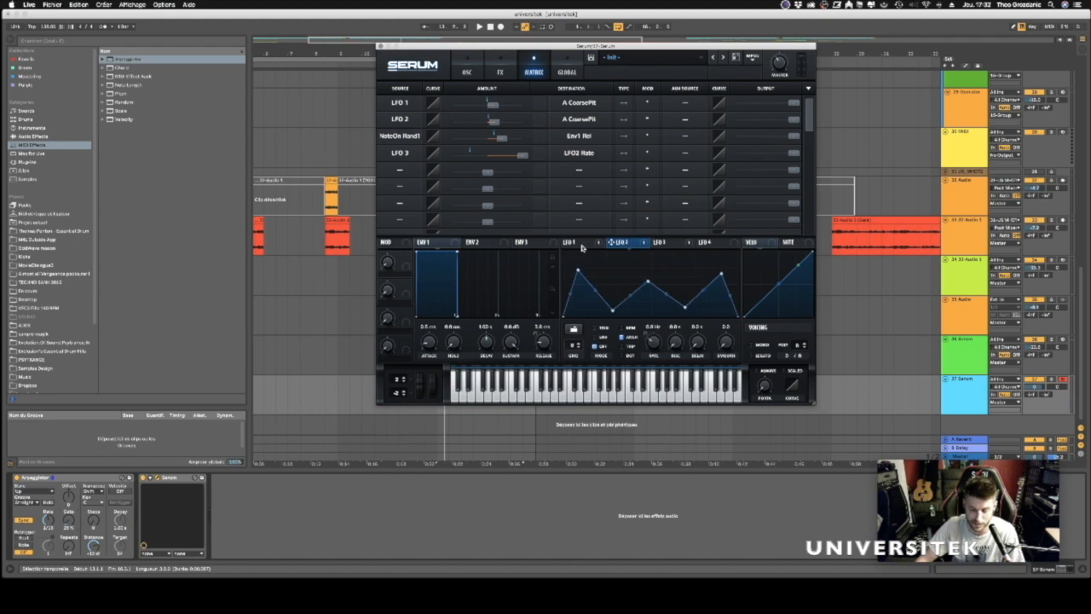
click(663, 244)
drag(651, 254, 623, 288)
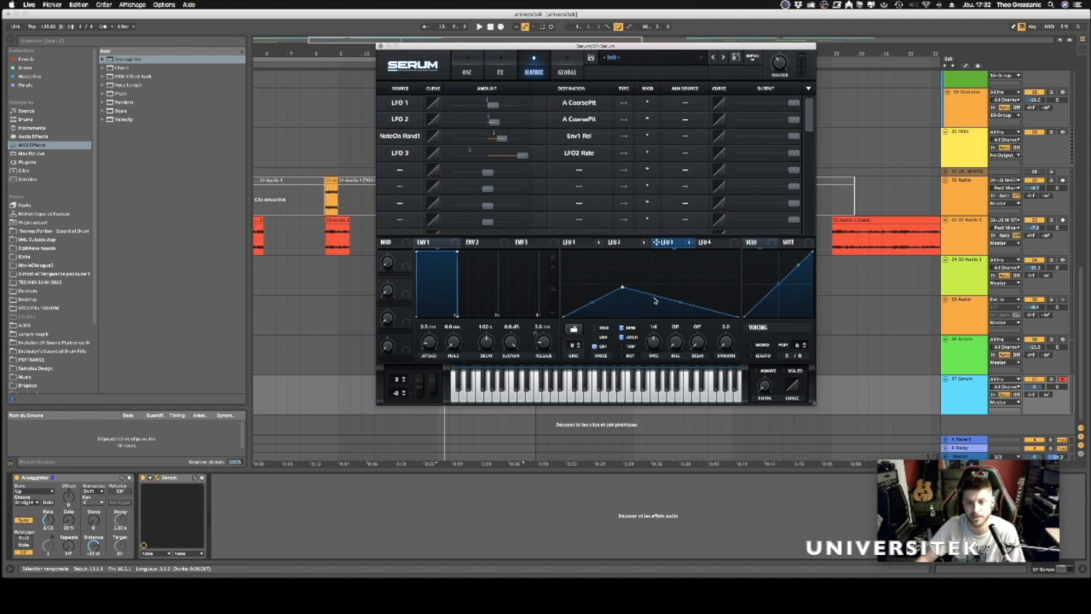
double_click(654, 297)
drag(654, 298, 651, 308)
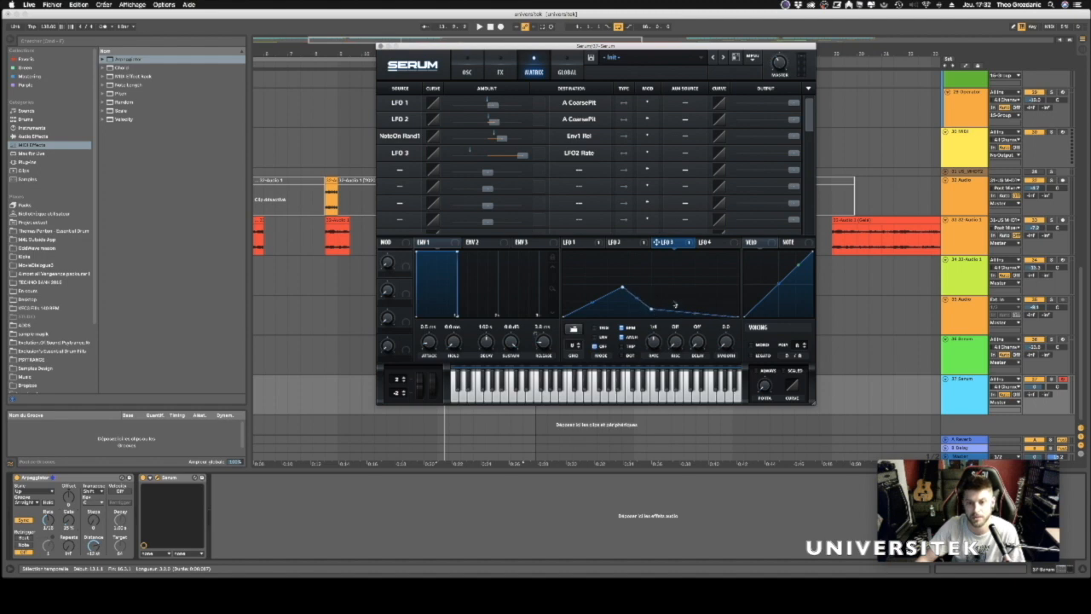
double_click(701, 313)
drag(701, 313, 702, 262)
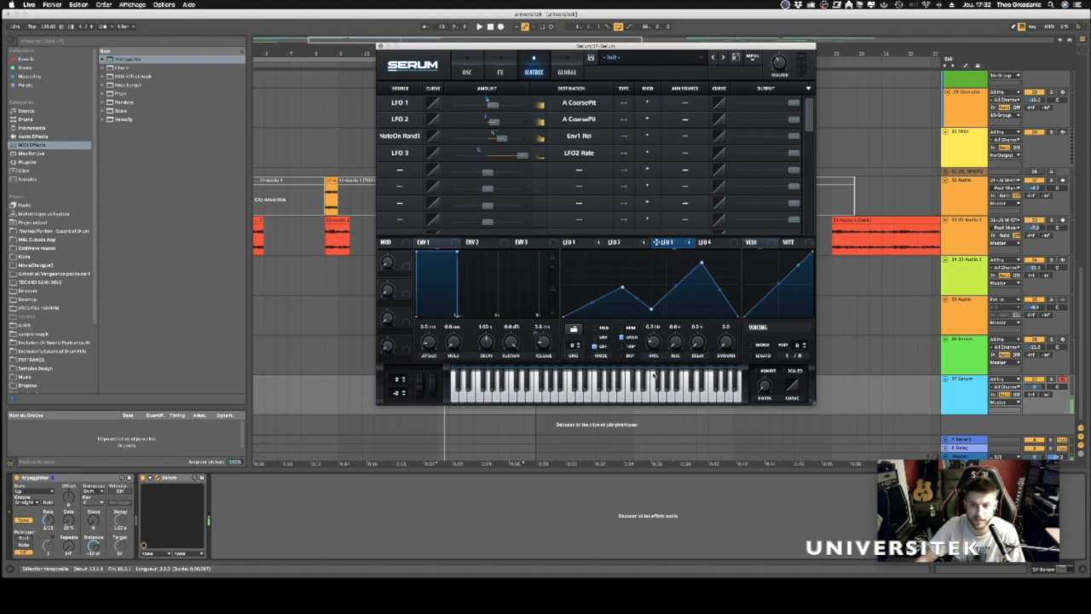
Set LFO 3's rate to about 1.2 Hz and fine-tune the LFO 1 amount on oscillator A's coarse pitch.
drag(653, 373, 653, 362)
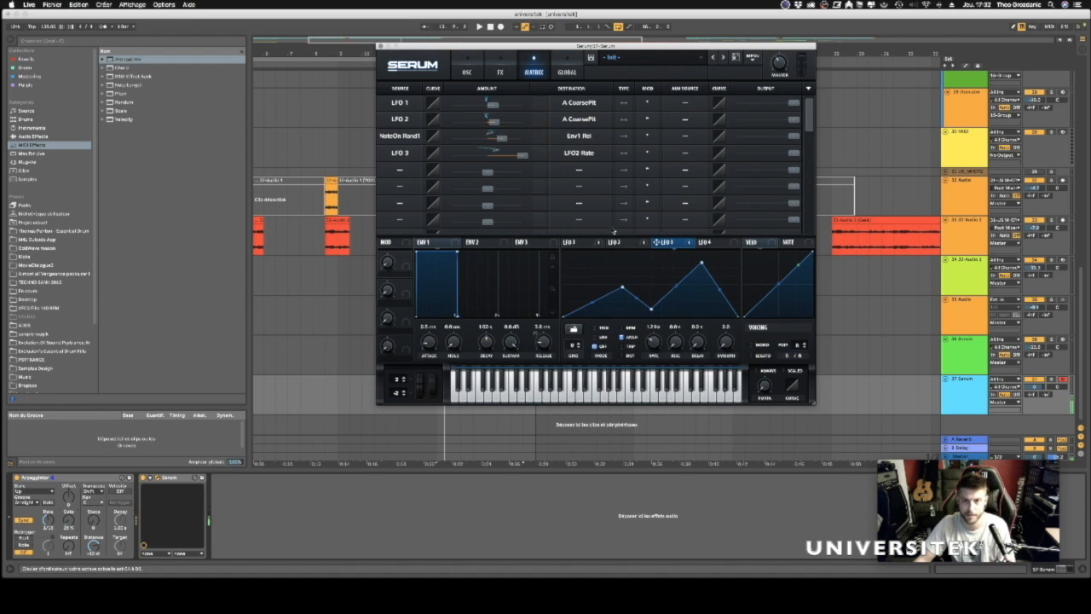
click(615, 243)
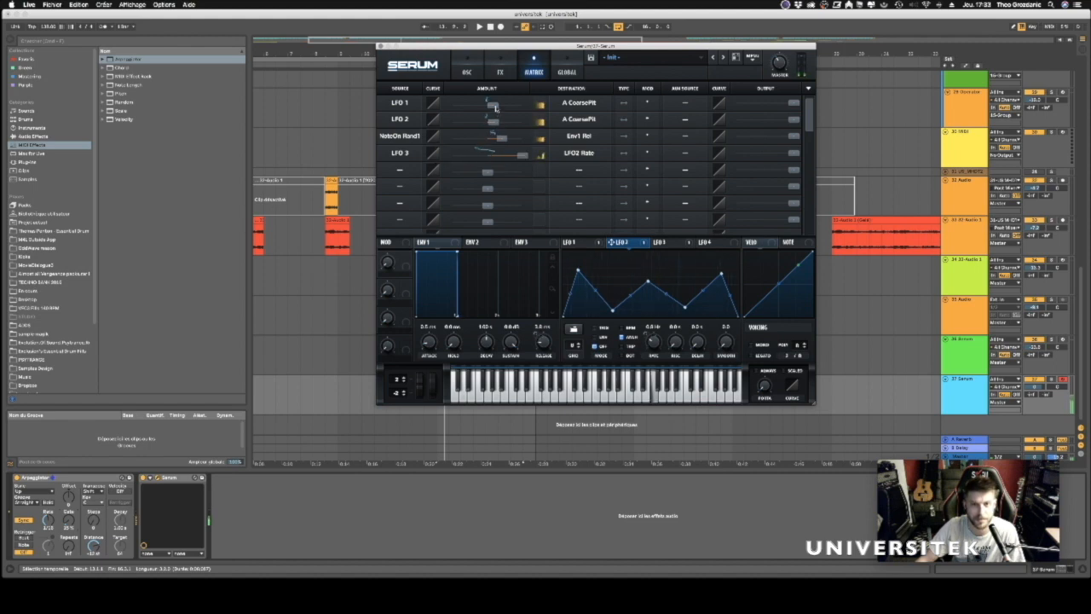
drag(495, 107, 494, 108)
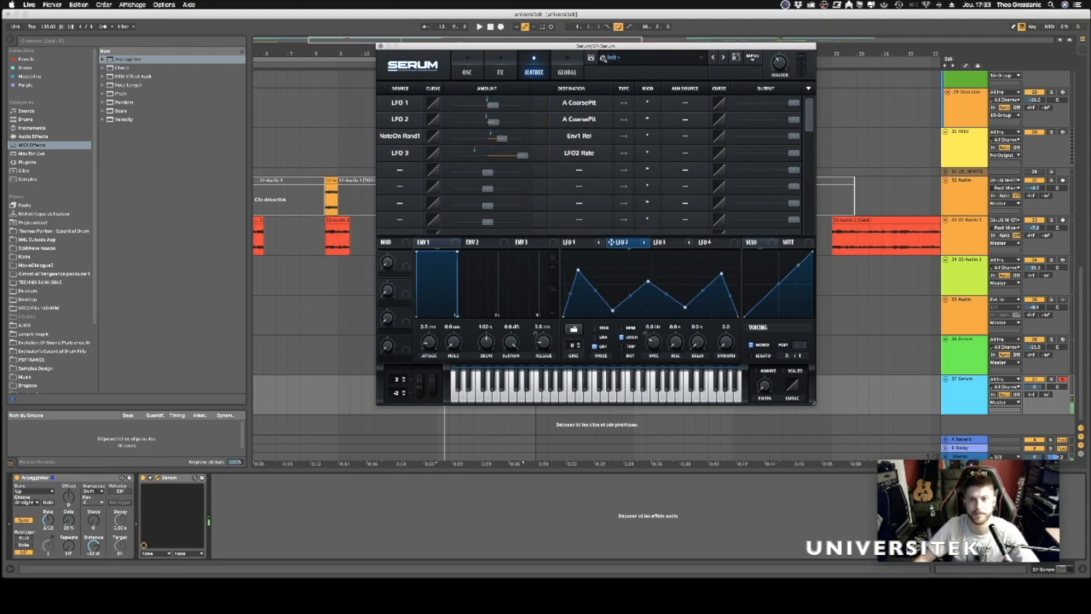
Enable the filter section for oscillator A.
drag(602, 45, 602, 80)
drag(441, 83, 473, 104)
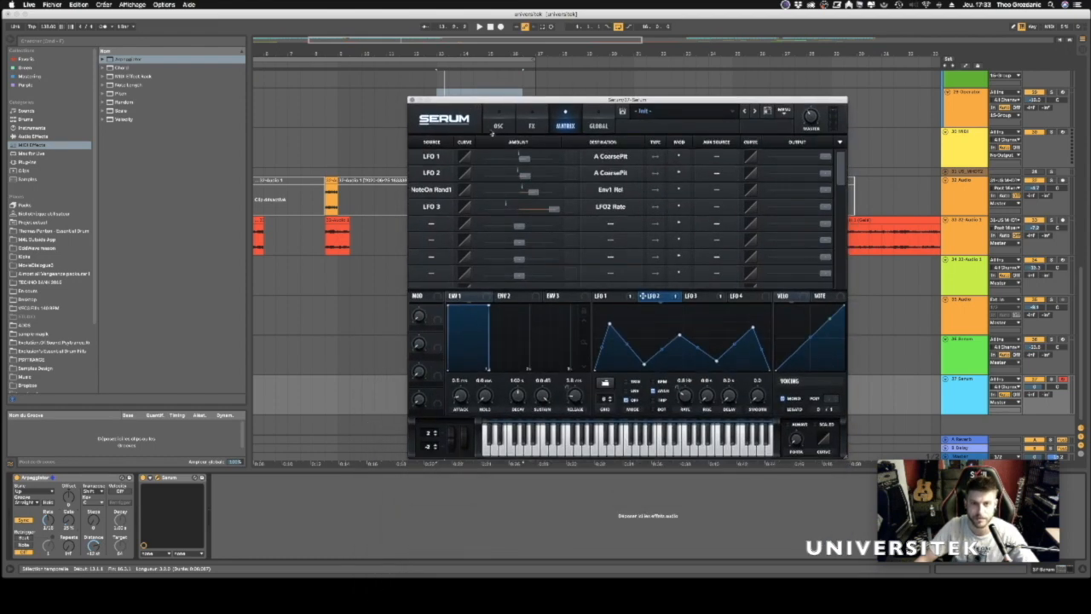
click(497, 126)
click(756, 145)
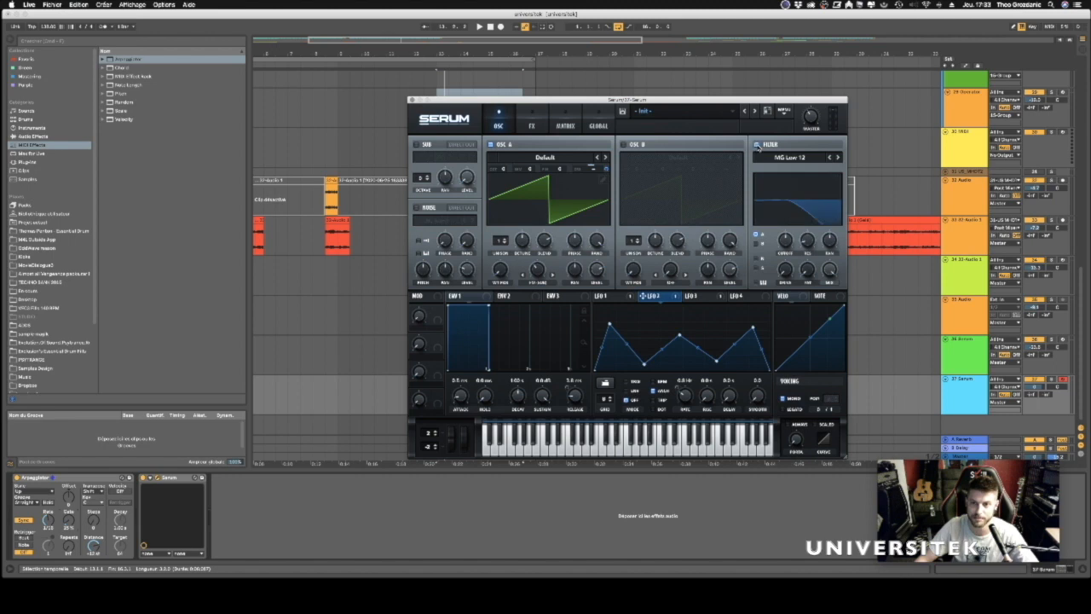
click(777, 160)
Listen to the reference audio clips in the arrangement from around bar 11 and from bar 2.
drag(626, 100, 711, 238)
click(397, 254)
key(space)
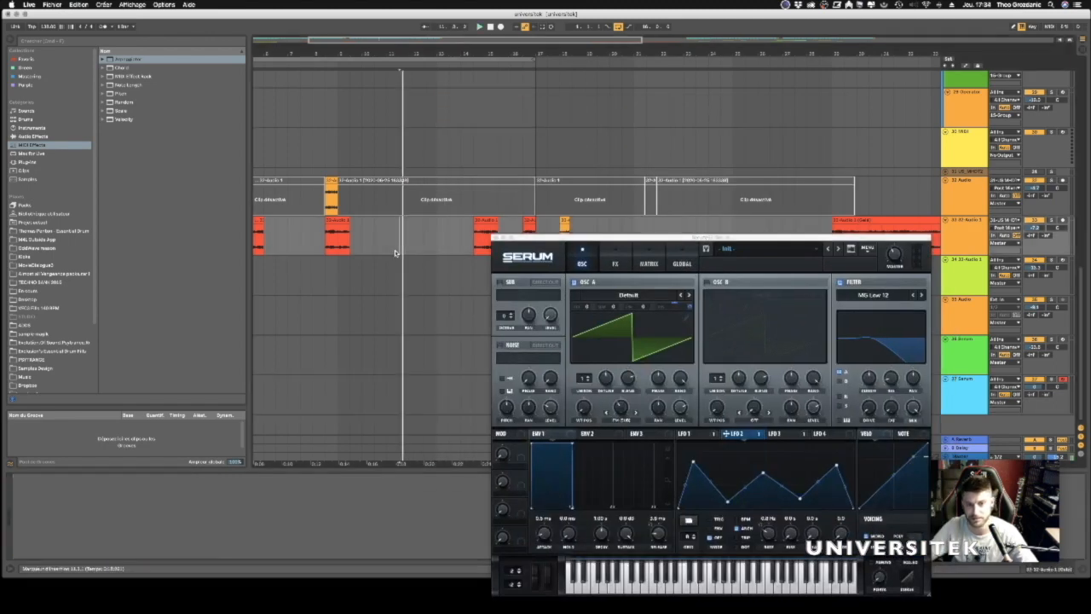
key(space)
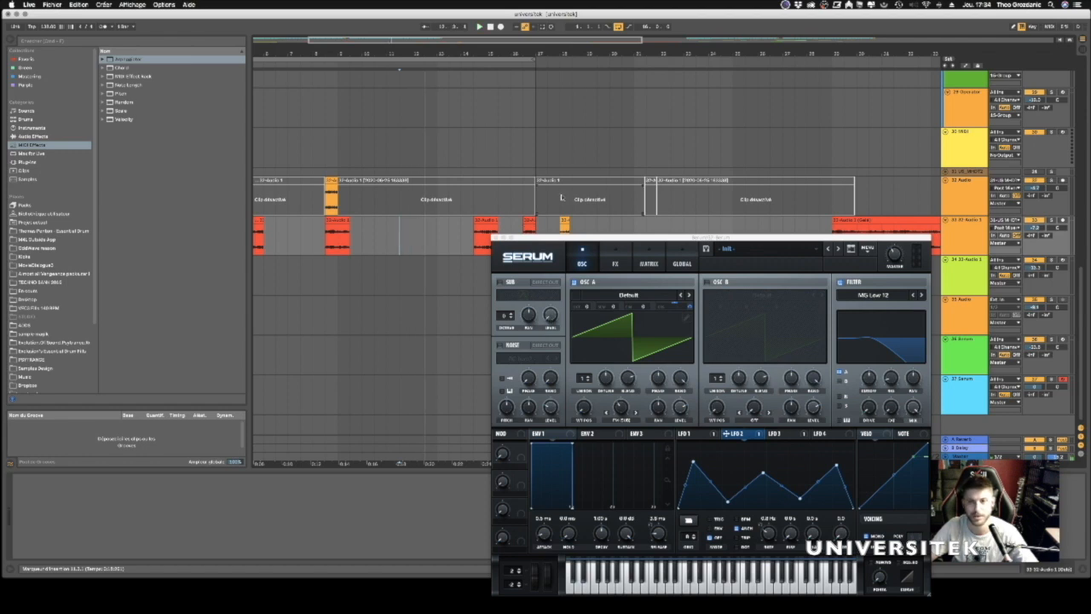
scroll(465, 210, up, 10)
scroll(464, 211, down, 10)
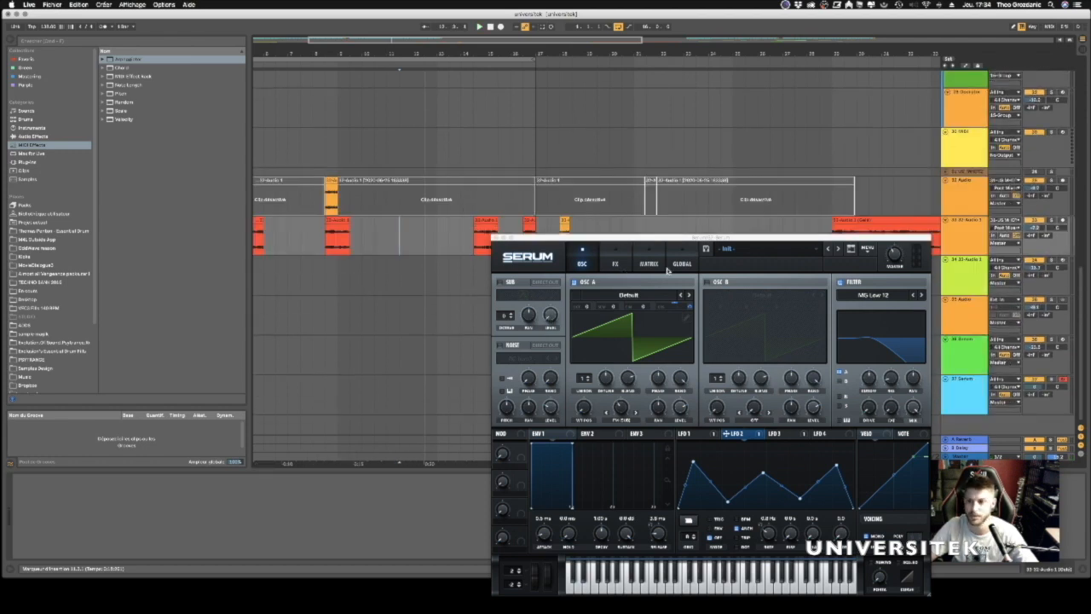
drag(656, 242, 661, 491)
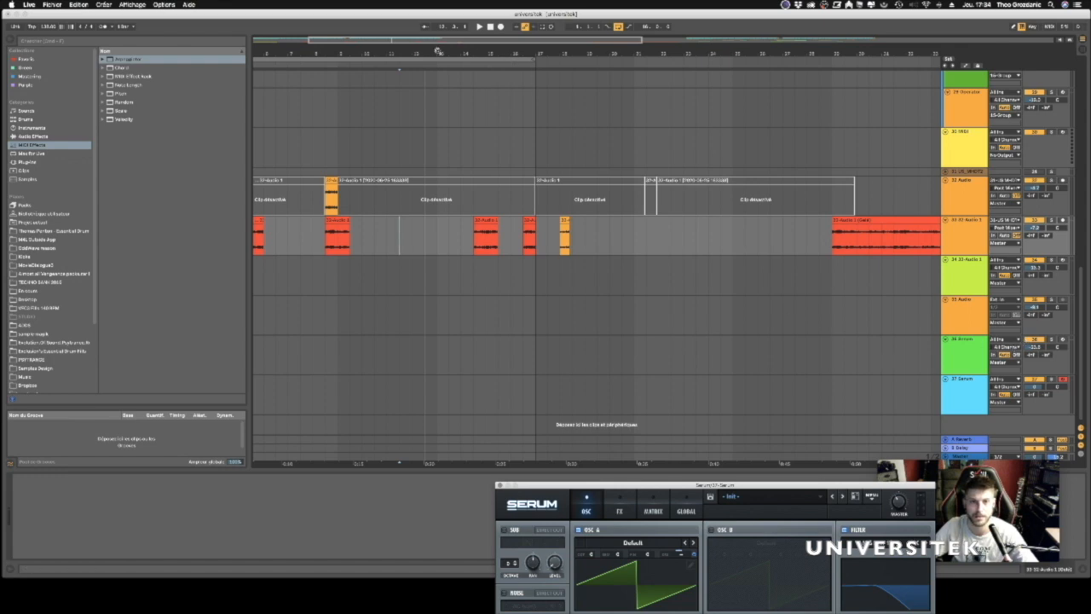
drag(437, 52, 332, 251)
click(290, 228)
key(space)
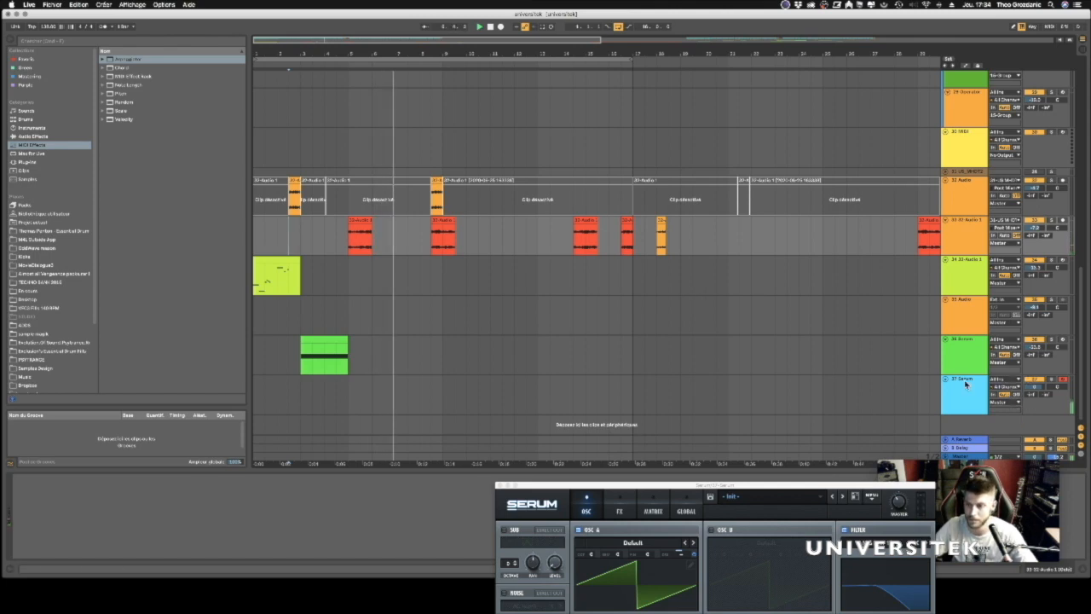
Set the filter type to Band 12 and adjust its cutoff and resonance for a moderate mid-range peak.
drag(797, 485, 767, 317)
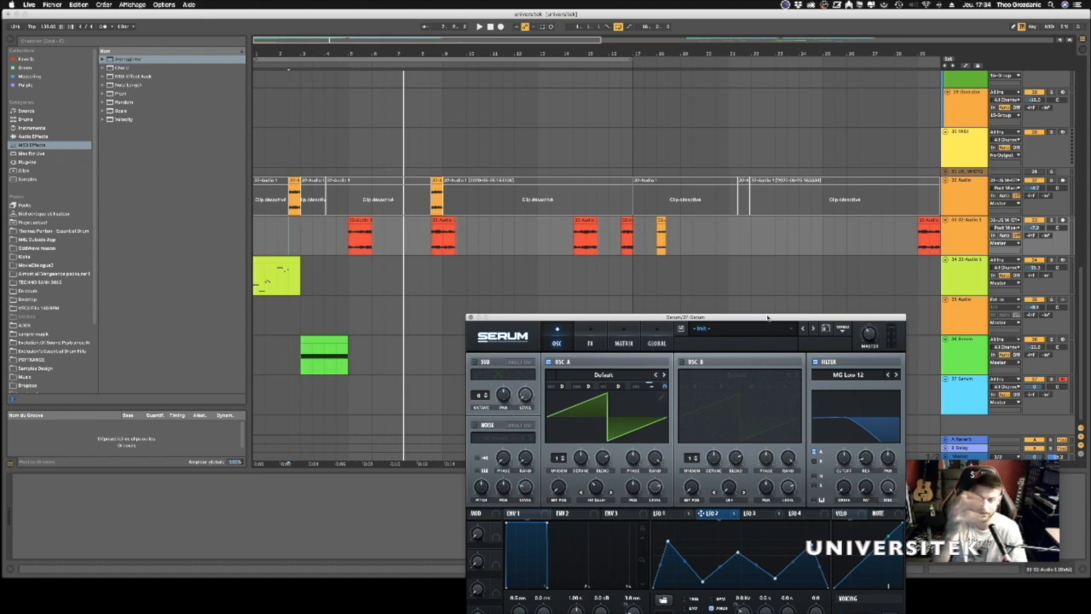
click(848, 375)
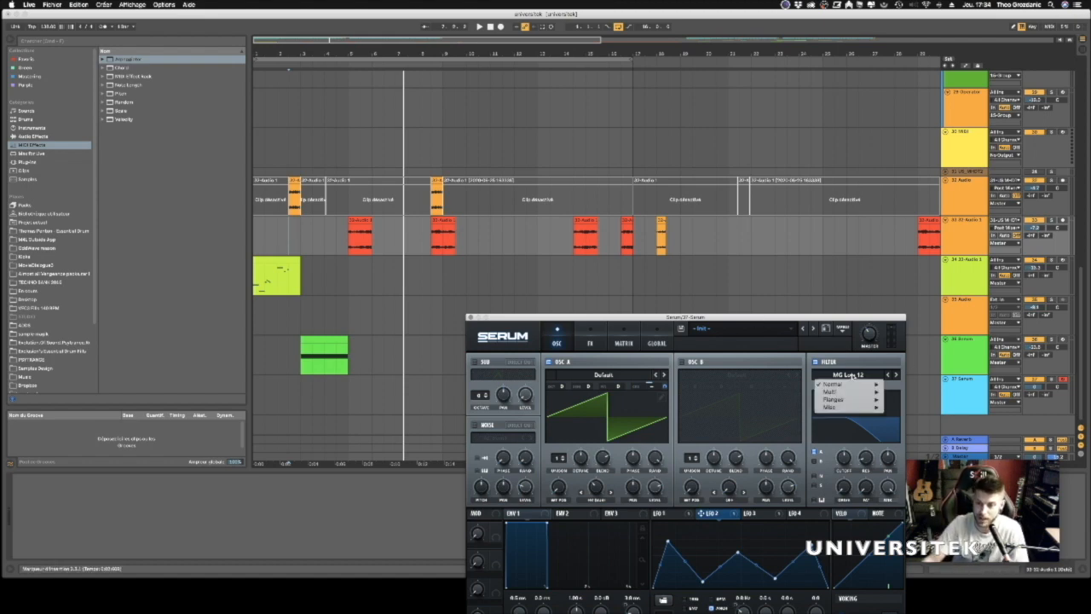
mouse_move(848, 387)
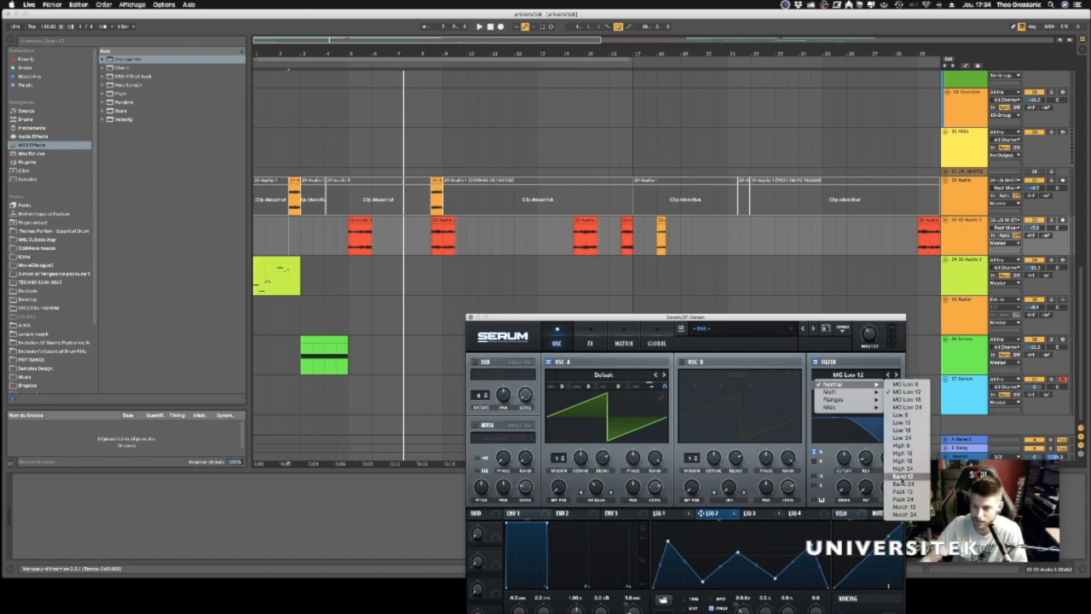
click(902, 477)
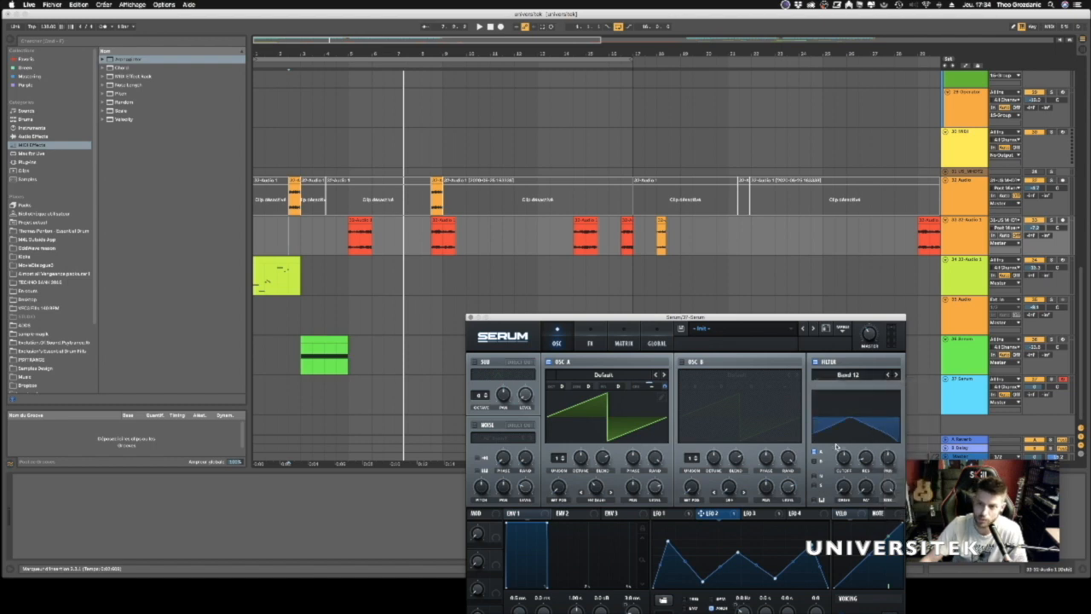
click(895, 374)
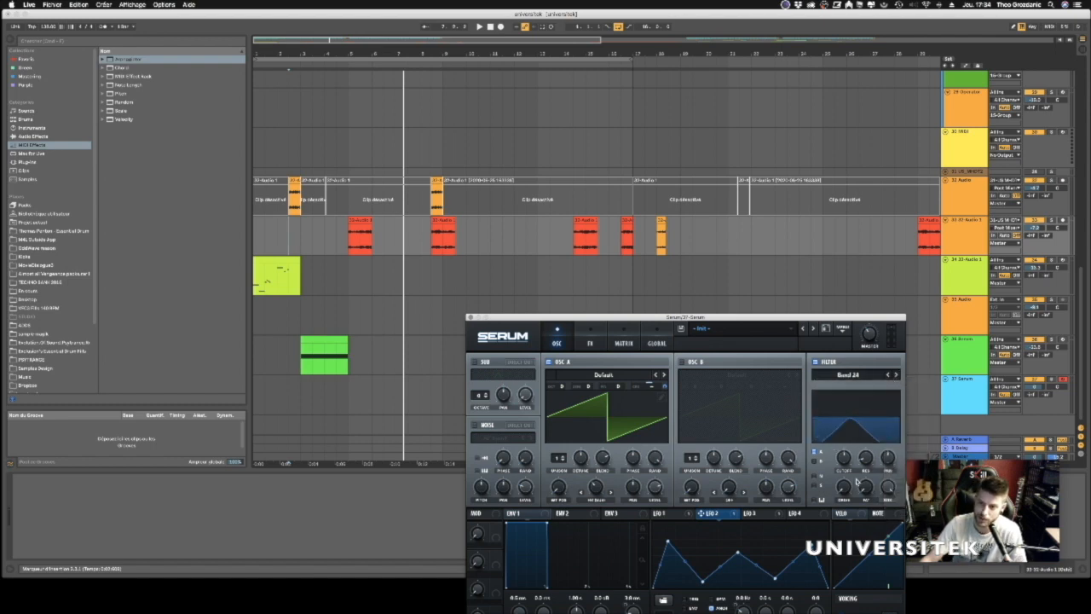
mouse_move(859, 419)
mouse_down()
mouse_move(836, 421)
mouse_move(845, 417)
mouse_up()
drag(813, 318, 808, 229)
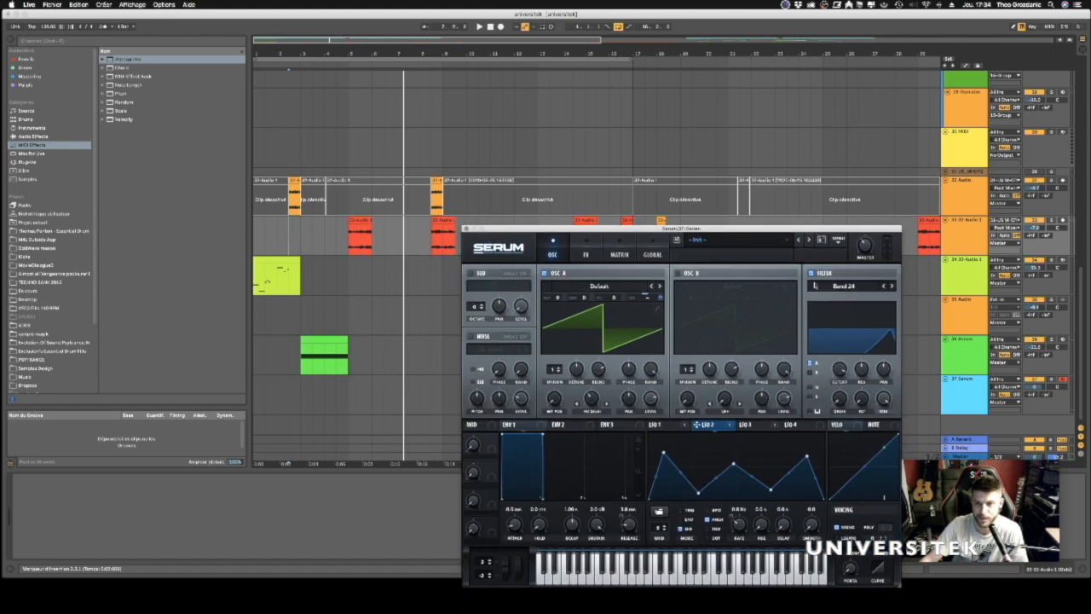
drag(836, 404, 845, 375)
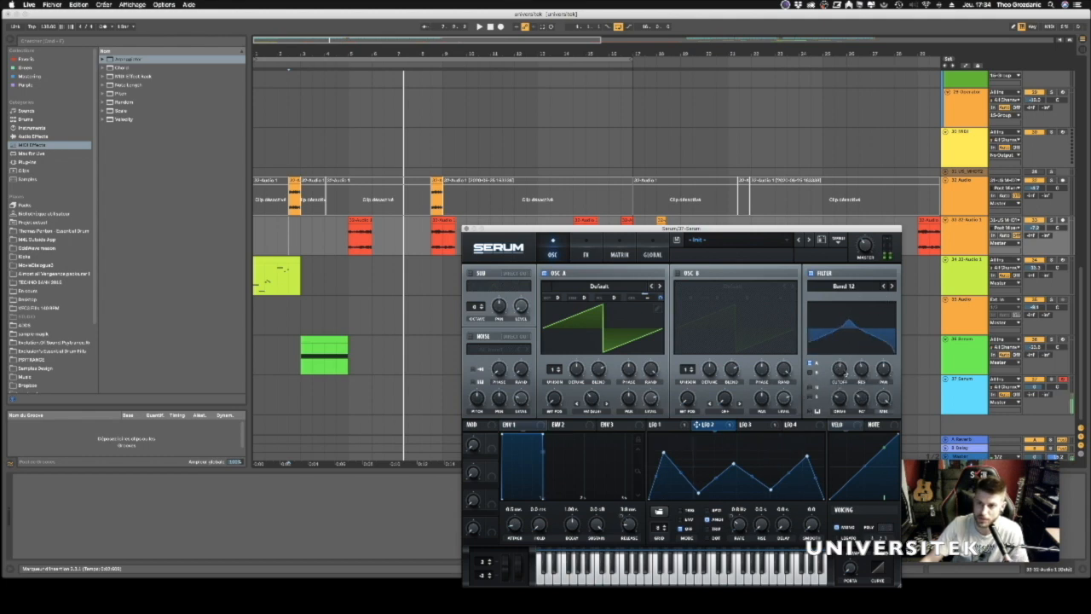
drag(844, 351, 836, 385)
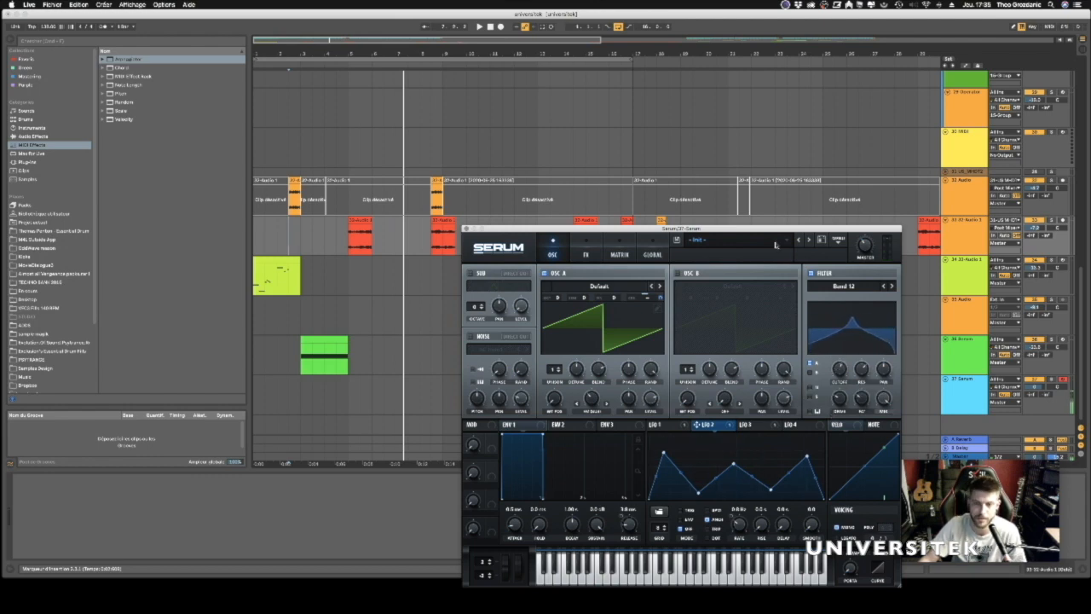
Add a modulation matrix row routing NoteOn Rand2 to the filter cutoff.
drag(772, 232, 679, 305)
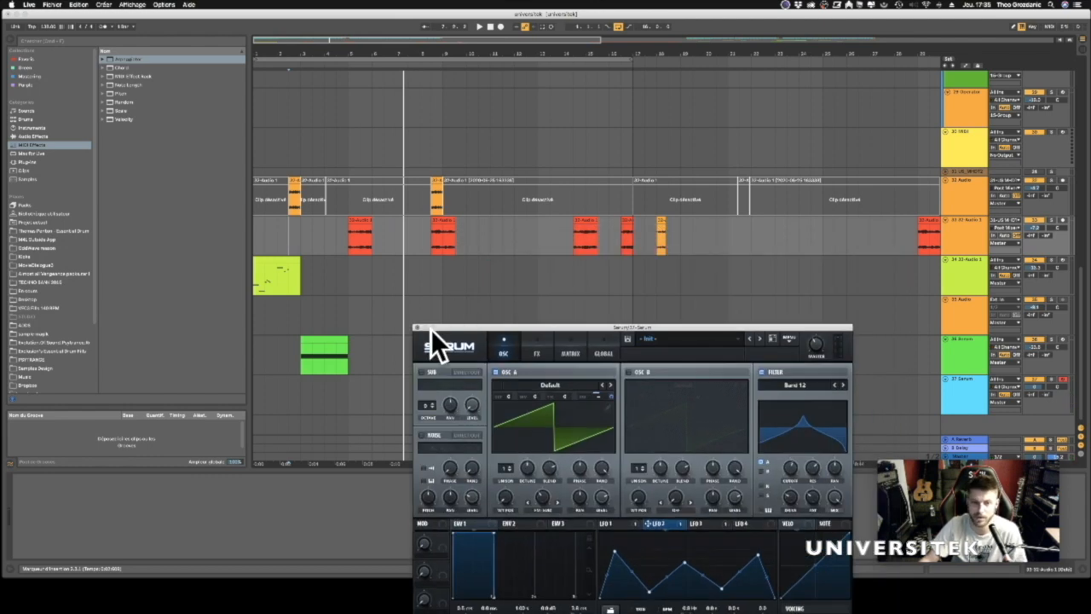
drag(445, 330, 493, 225)
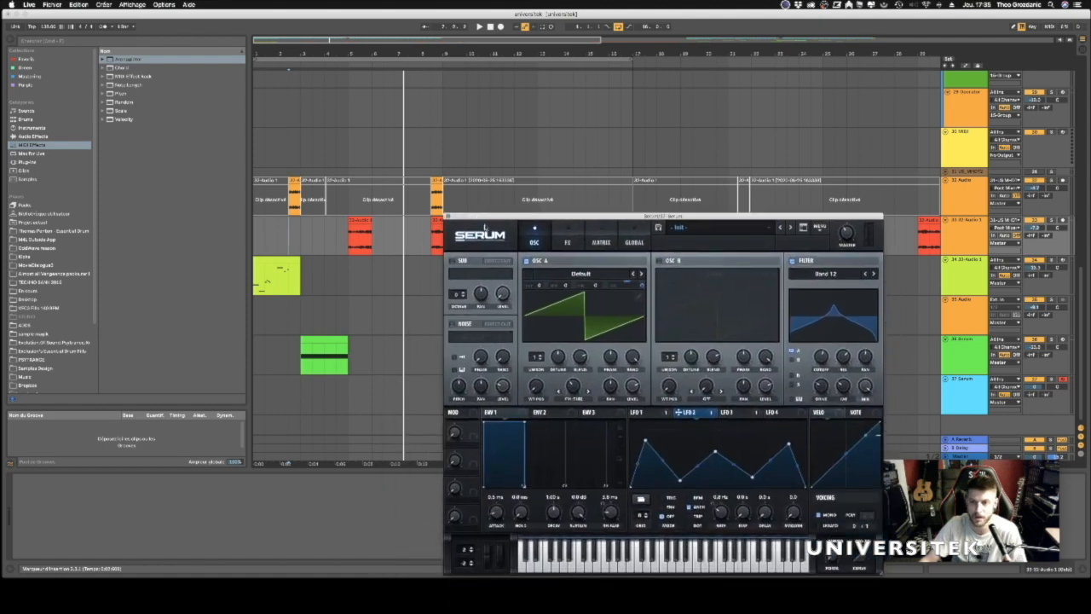
click(567, 240)
click(601, 242)
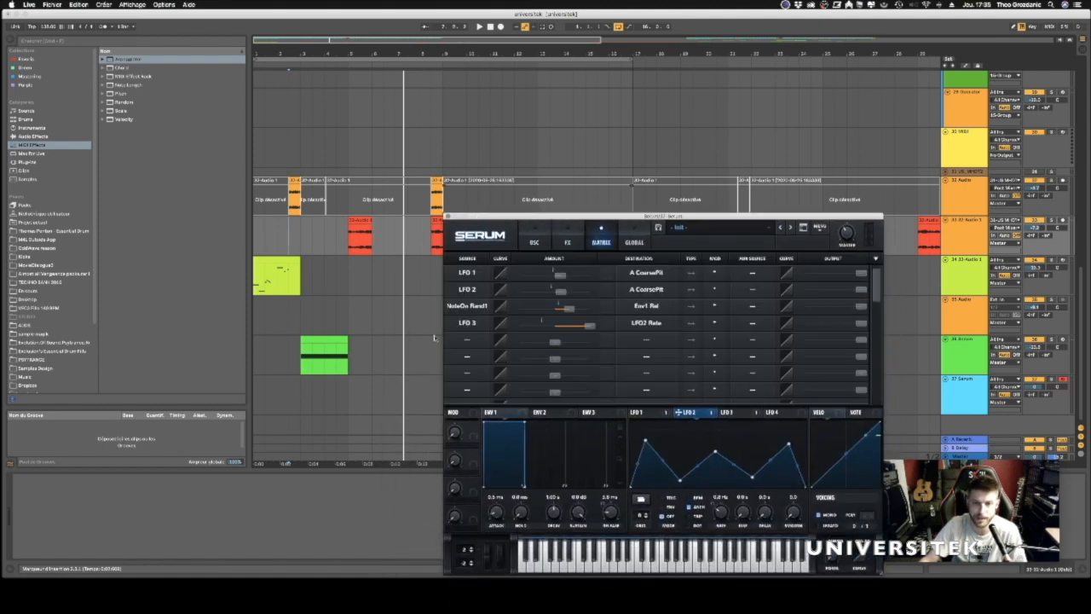
click(466, 341)
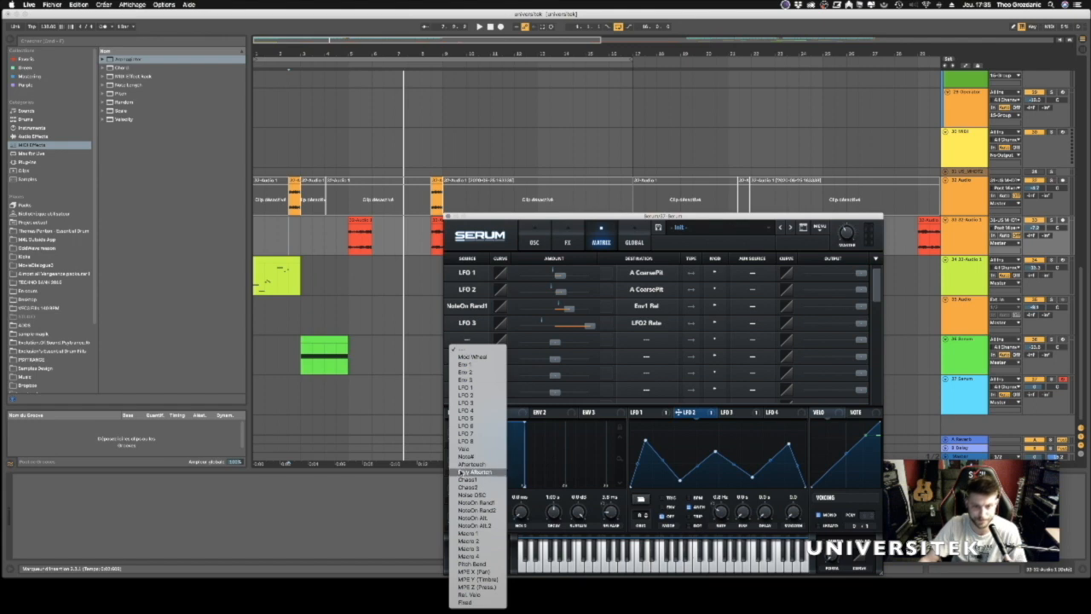
click(457, 510)
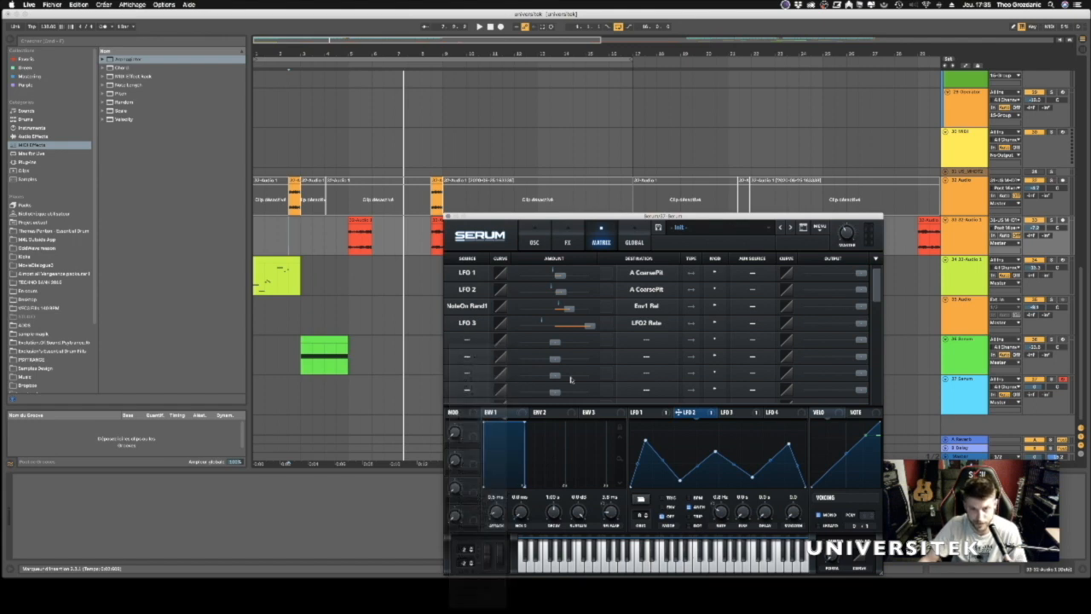
click(629, 343)
mouse_move(638, 388)
click(699, 387)
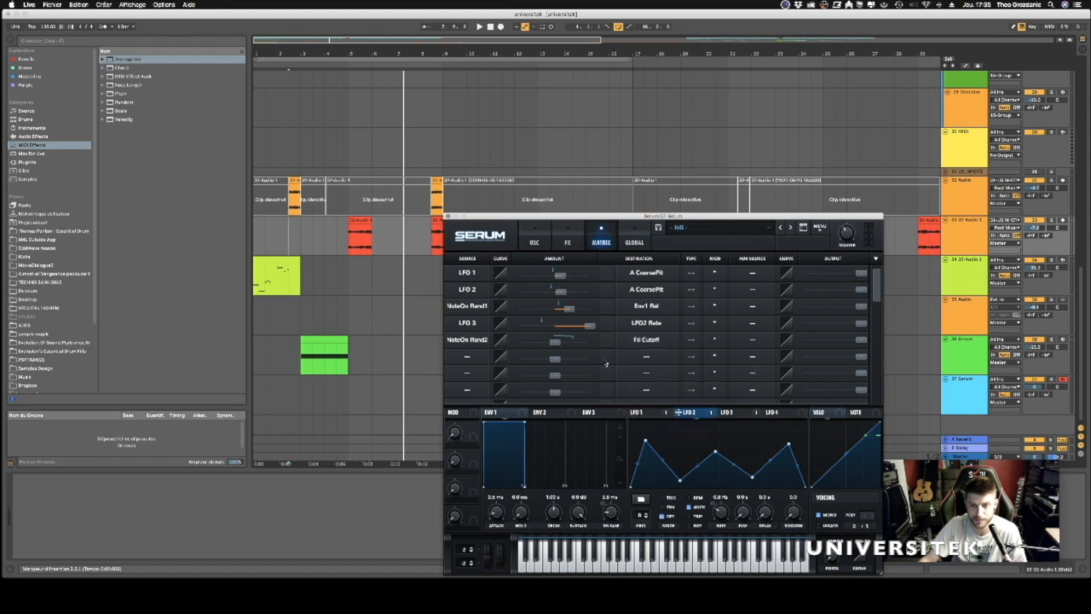
Give the NoteOn Rand2 cutoff modulation a moderate positive amount and raise envelope 1's release to 12 ms.
drag(559, 344, 586, 344)
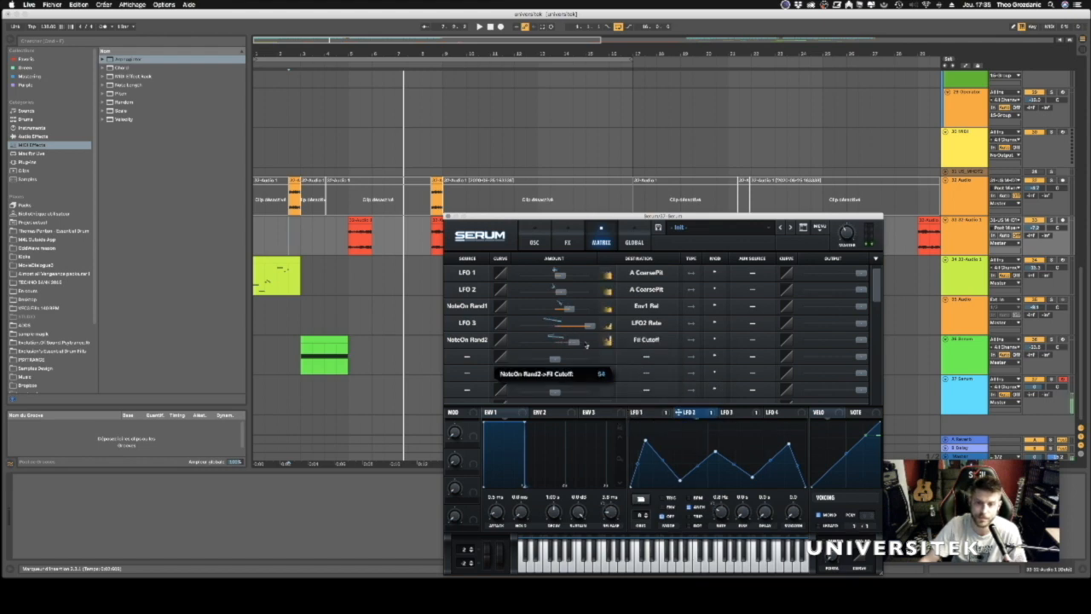
drag(586, 344, 579, 347)
drag(610, 515, 611, 510)
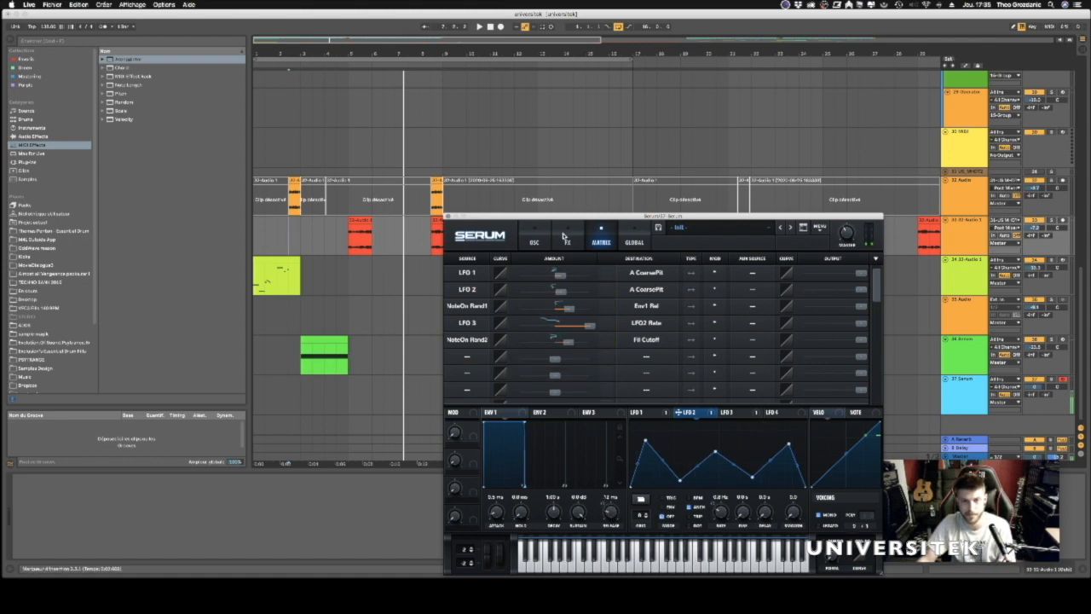
Switch the filter type to High 24 and reduce its resonance slightly.
click(567, 243)
click(534, 239)
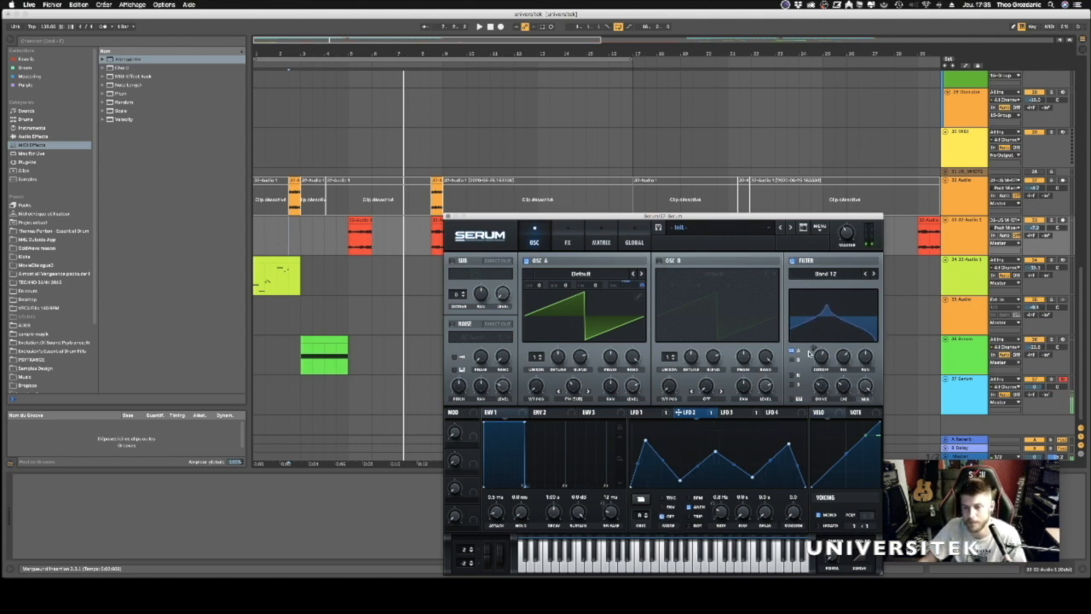
drag(778, 217, 678, 130)
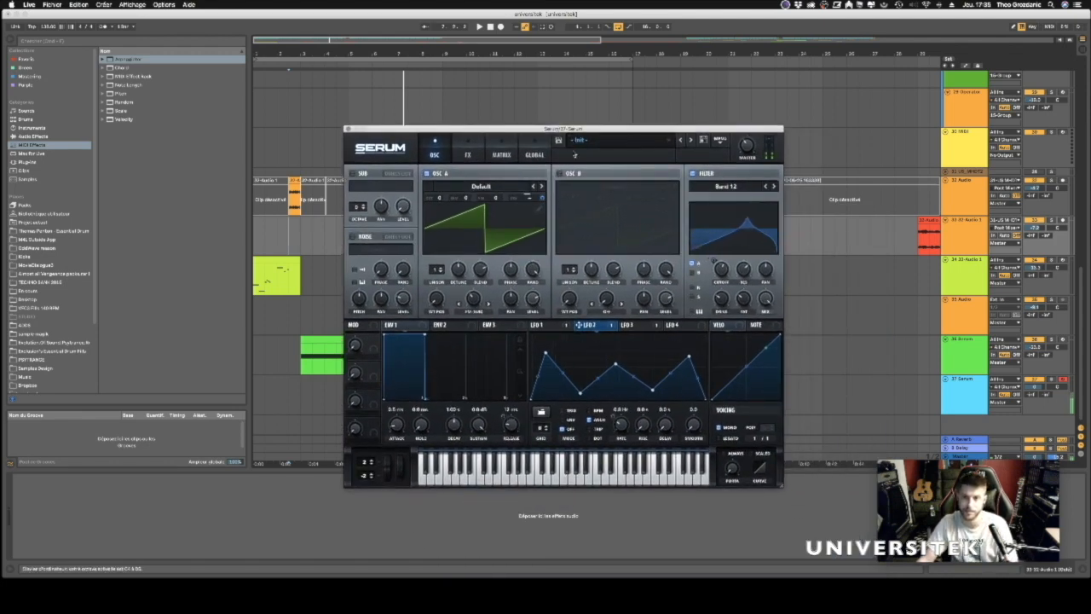
click(773, 186)
click(766, 186)
click(765, 185)
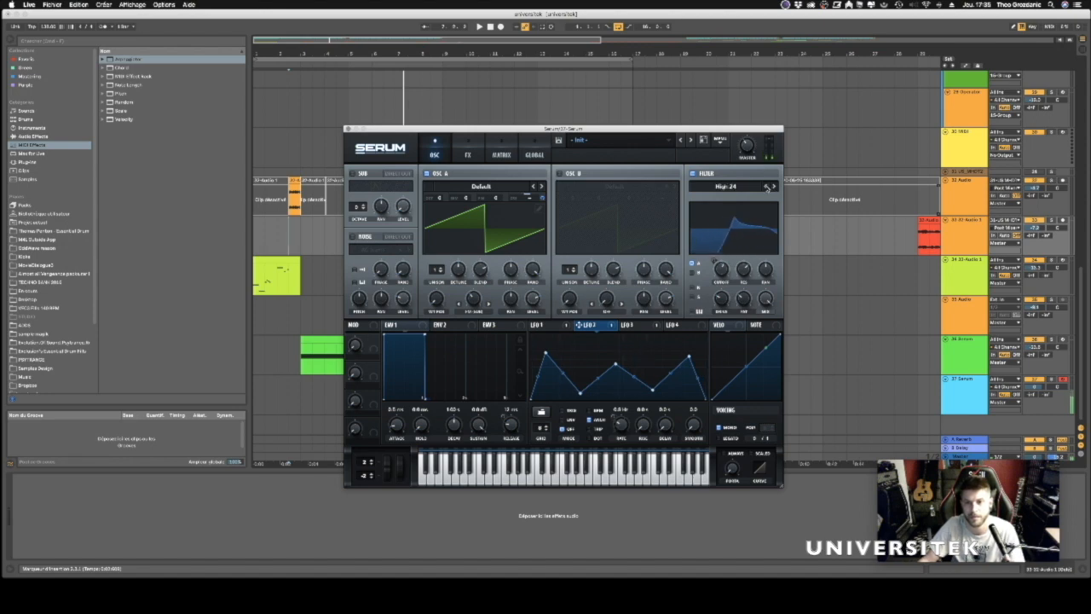
drag(731, 129, 757, 94)
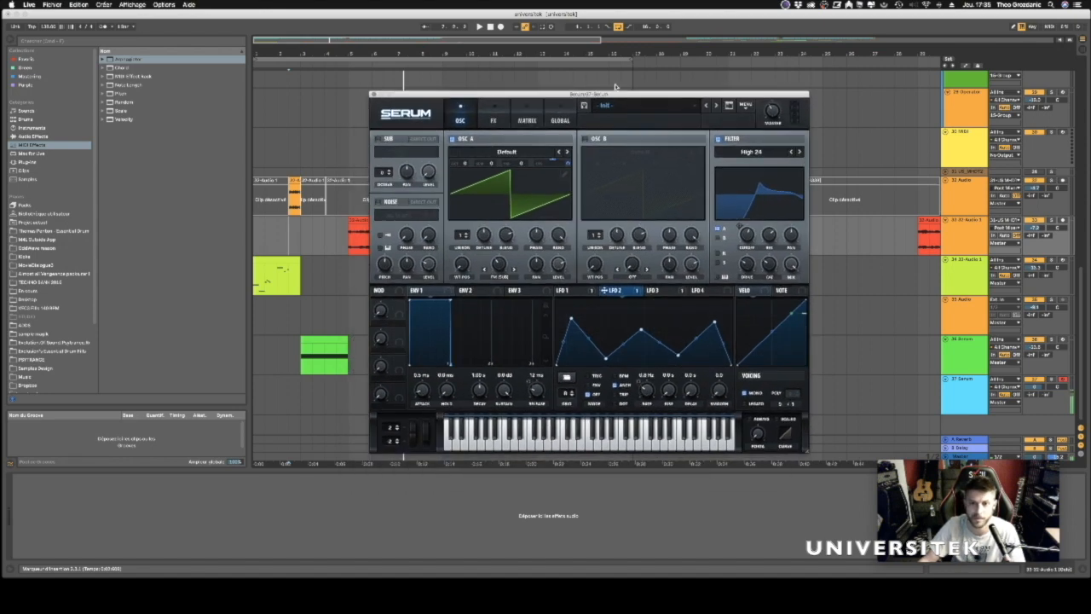
drag(769, 236, 772, 265)
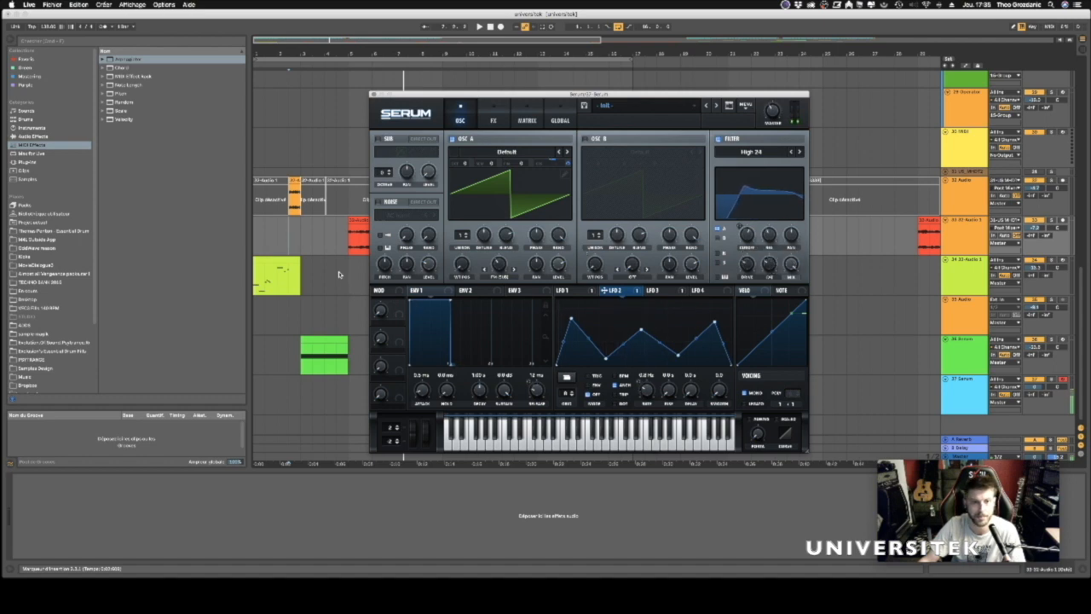
Play the arrangement from bar 3 and lower the volume of the blue Serum track.
click(294, 248)
key(space)
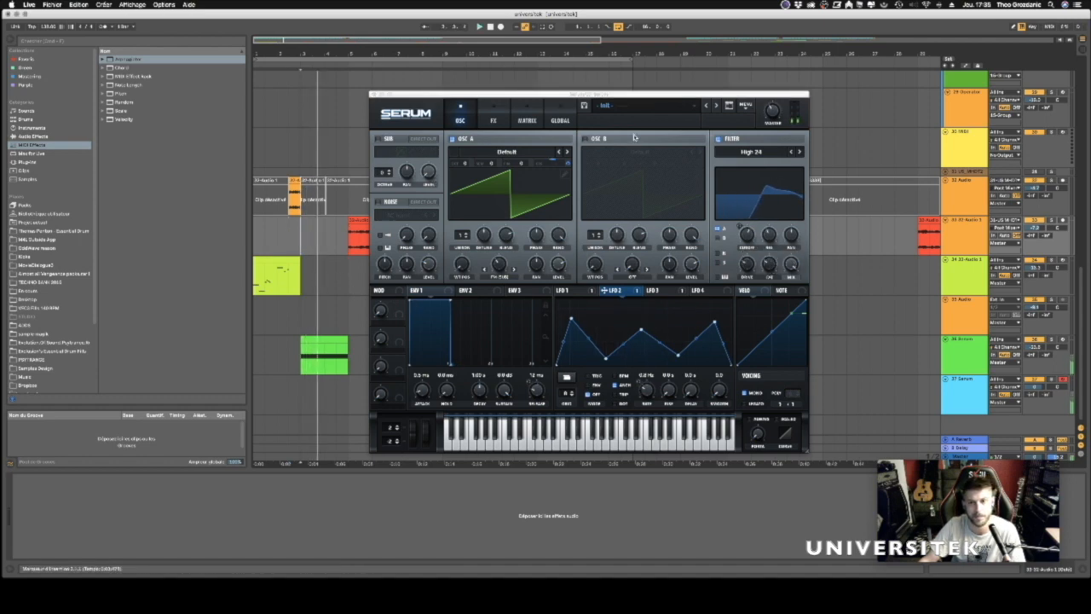
drag(648, 95, 705, 89)
drag(1034, 386, 1034, 393)
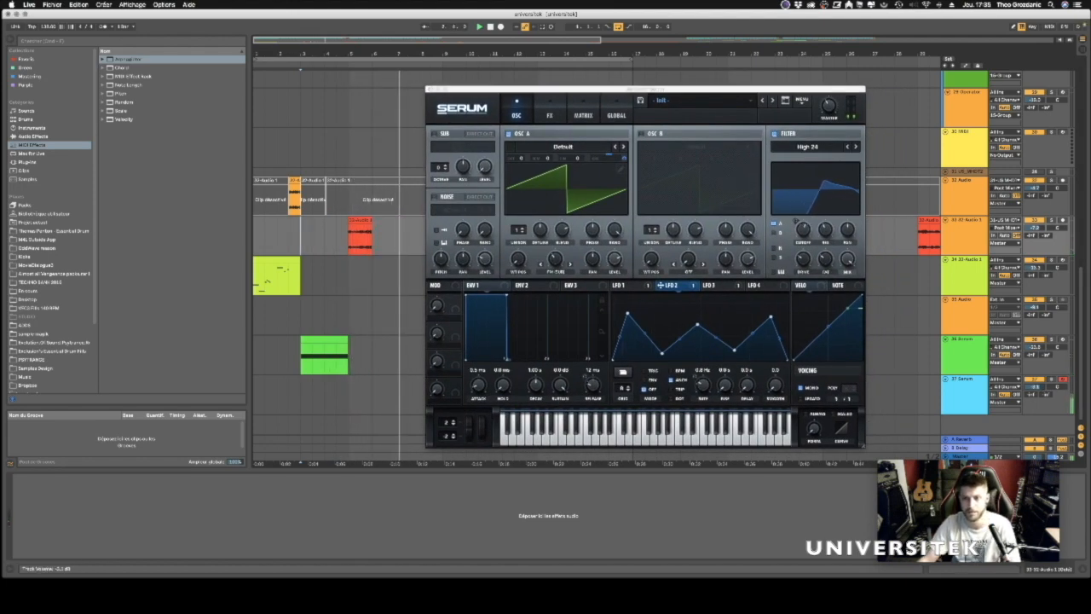
Change the filter type to Band 24 and raise the blue Serum track's volume.
click(856, 147)
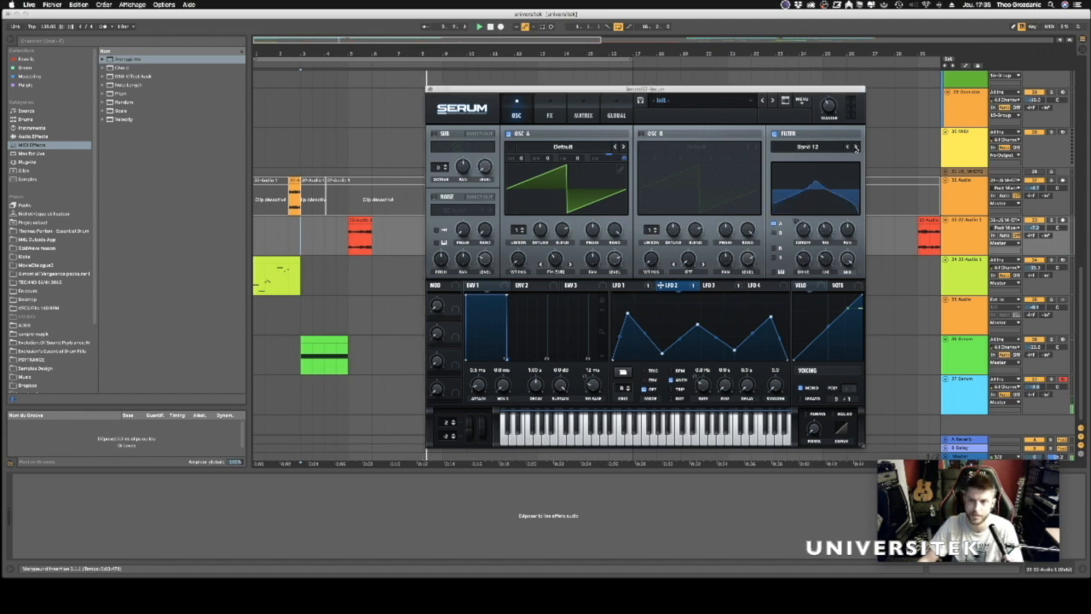
click(855, 146)
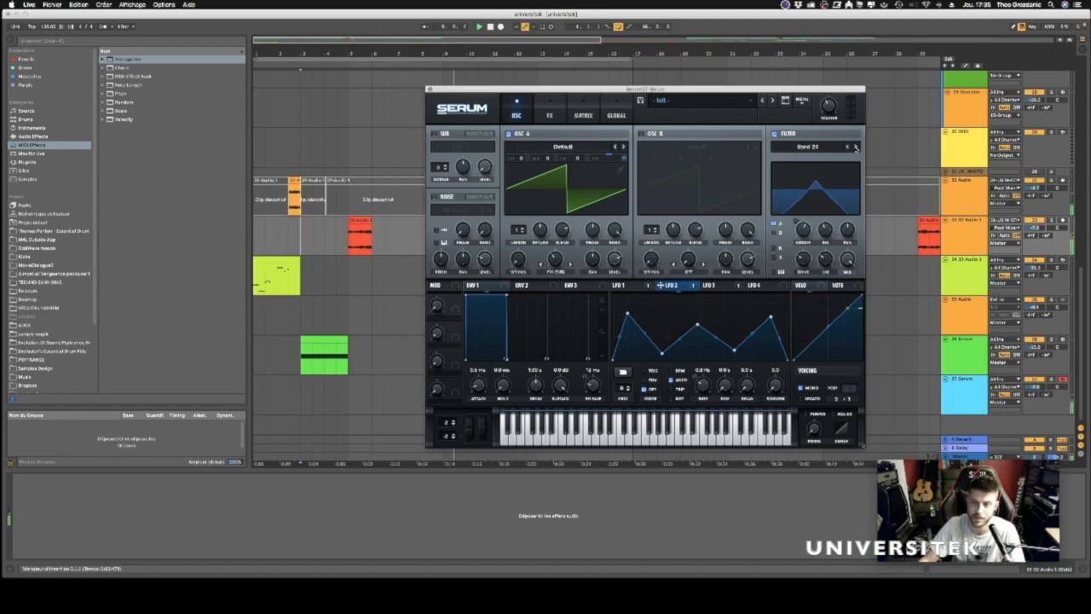
drag(1034, 386, 1034, 367)
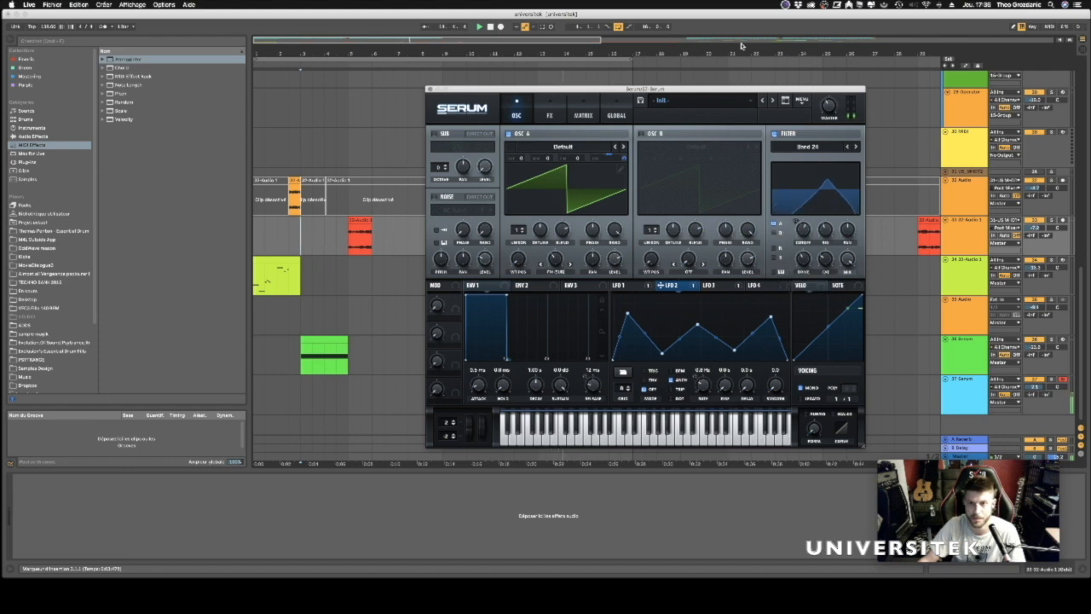
Lower the volume of Serum track 37 and move its plug-in window clear of the arrangement.
drag(1030, 389, 1030, 401)
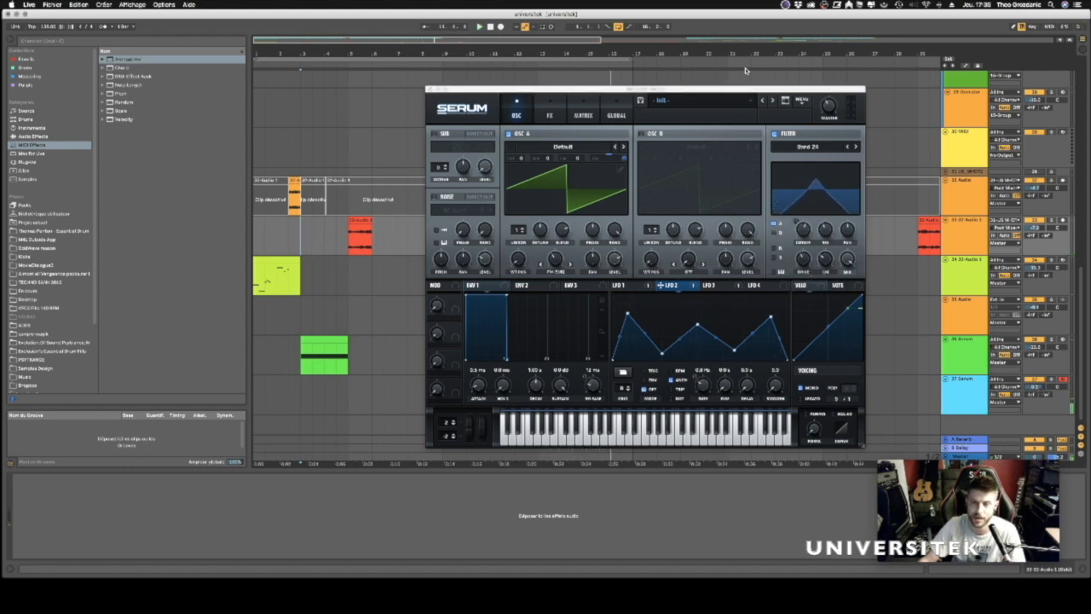
drag(741, 89, 768, 84)
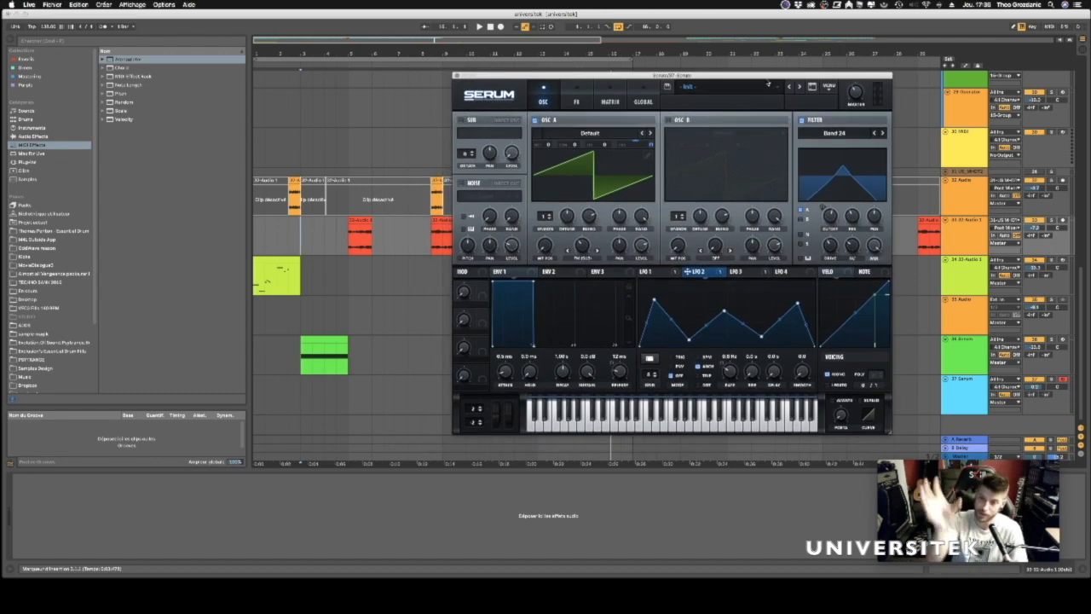
click(344, 276)
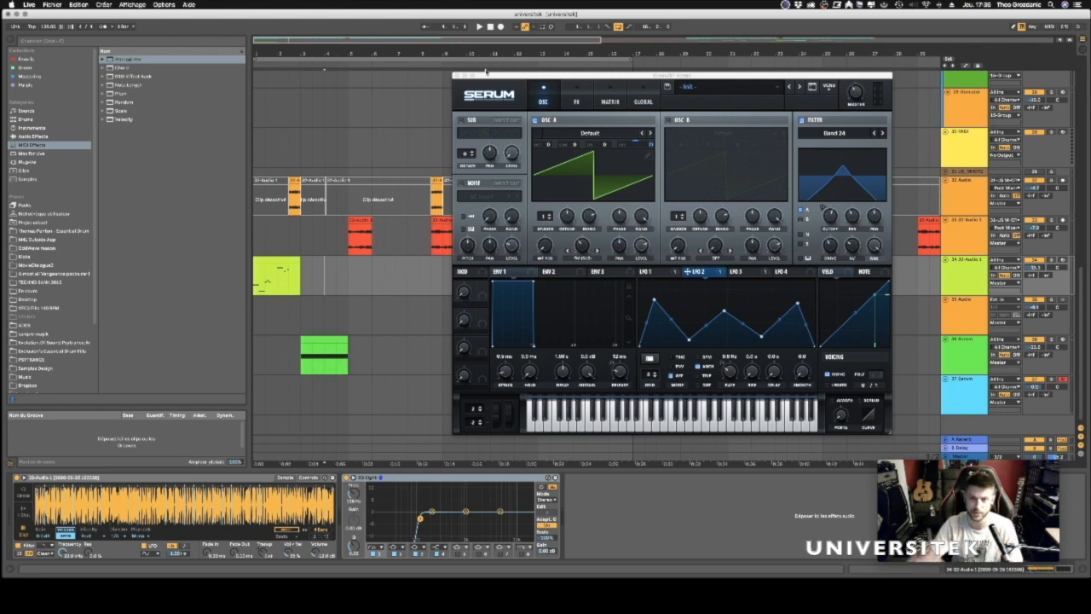
drag(490, 77, 1090, 111)
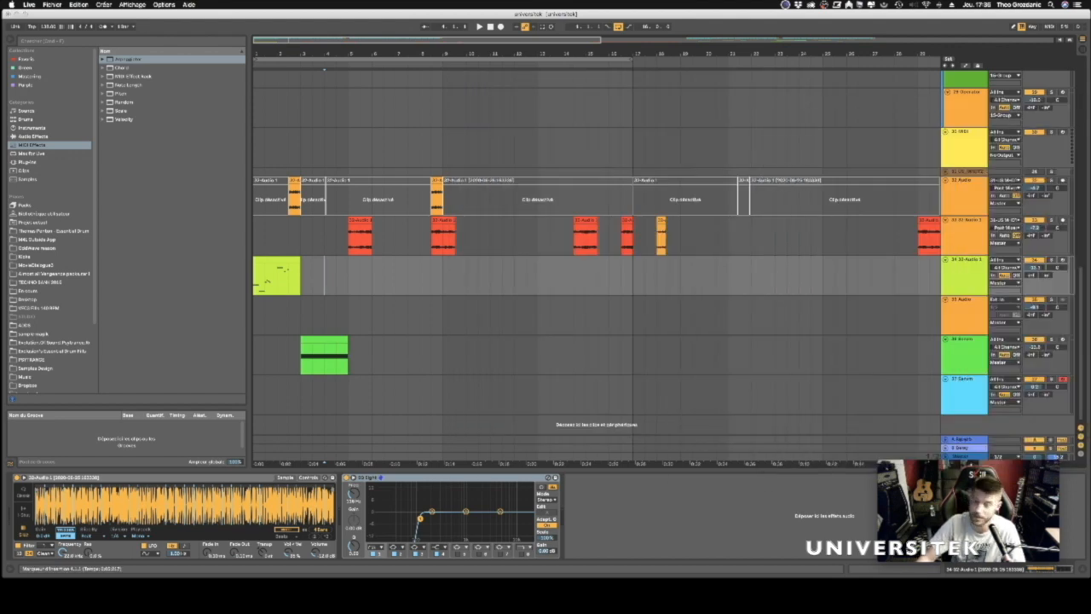
Play the arrangement from about bar 3 and record a MIDI take on Serum track 37 from about bar 5 to bar 16.
click(313, 269)
key(space)
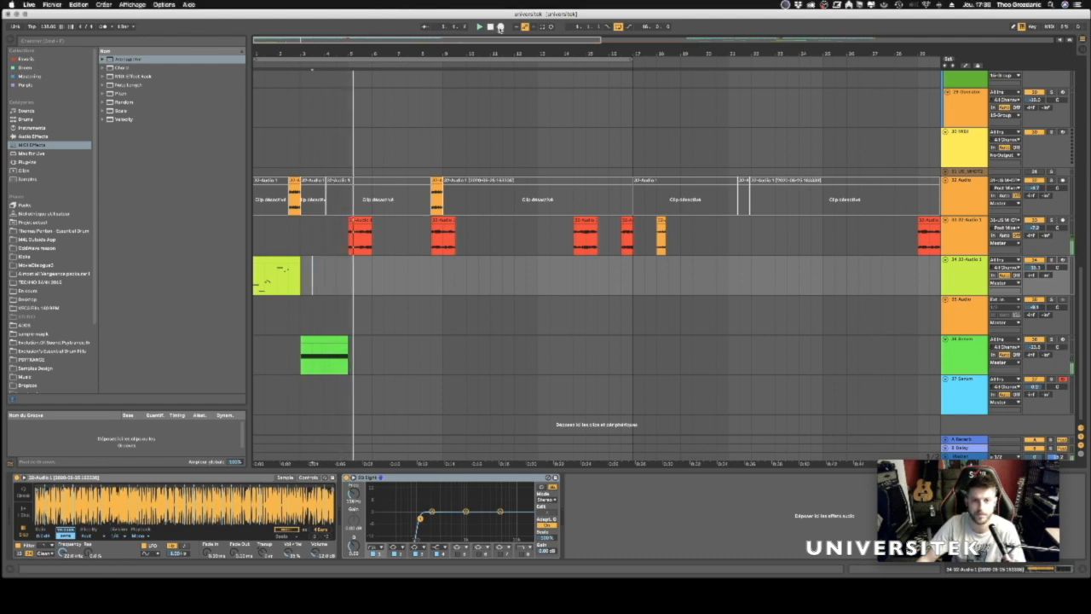
click(500, 26)
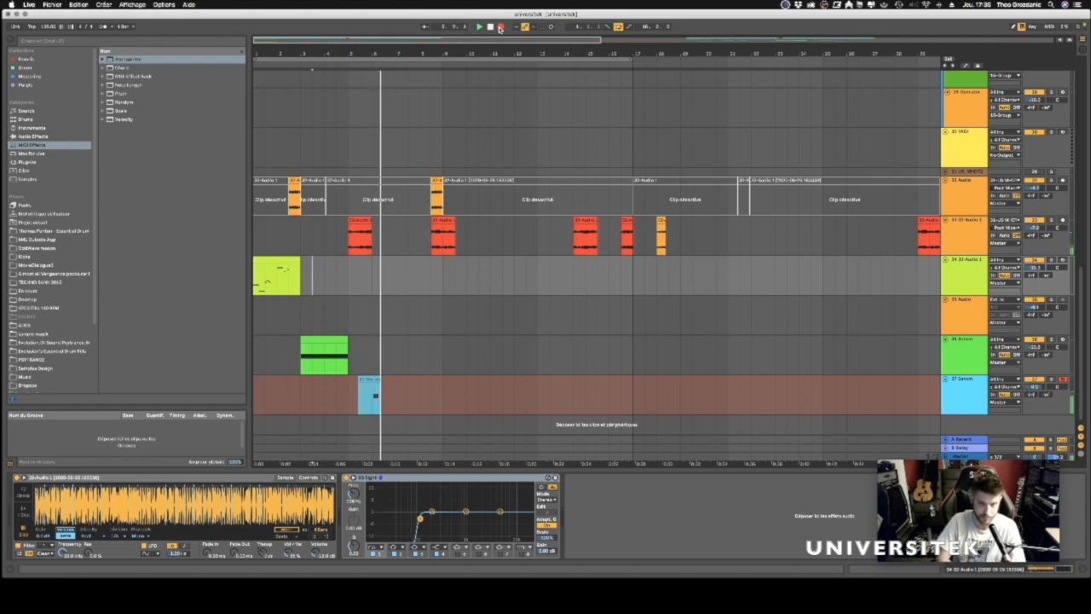
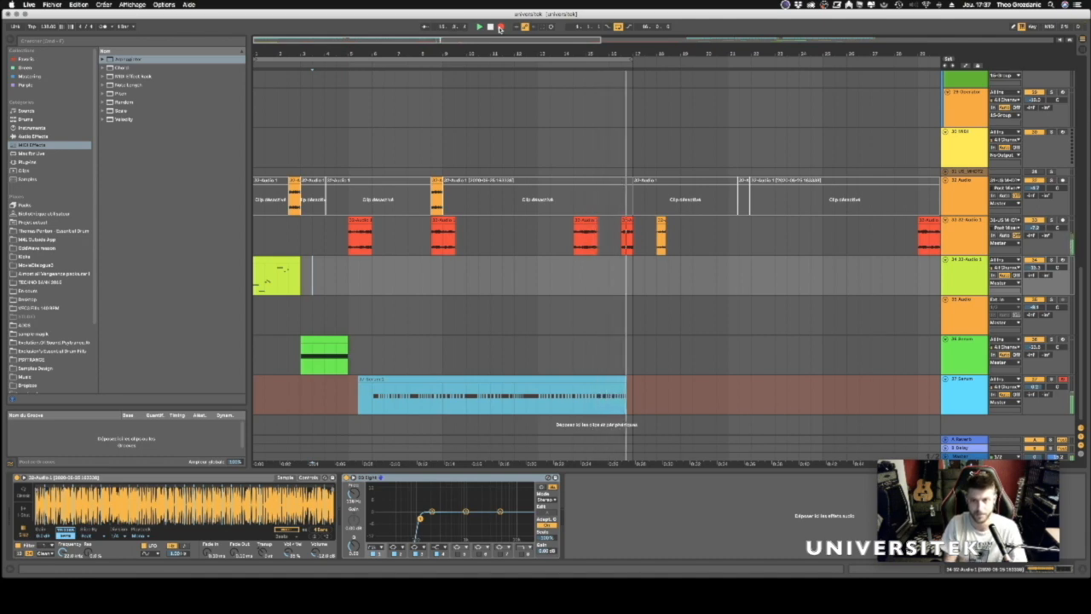
click(500, 26)
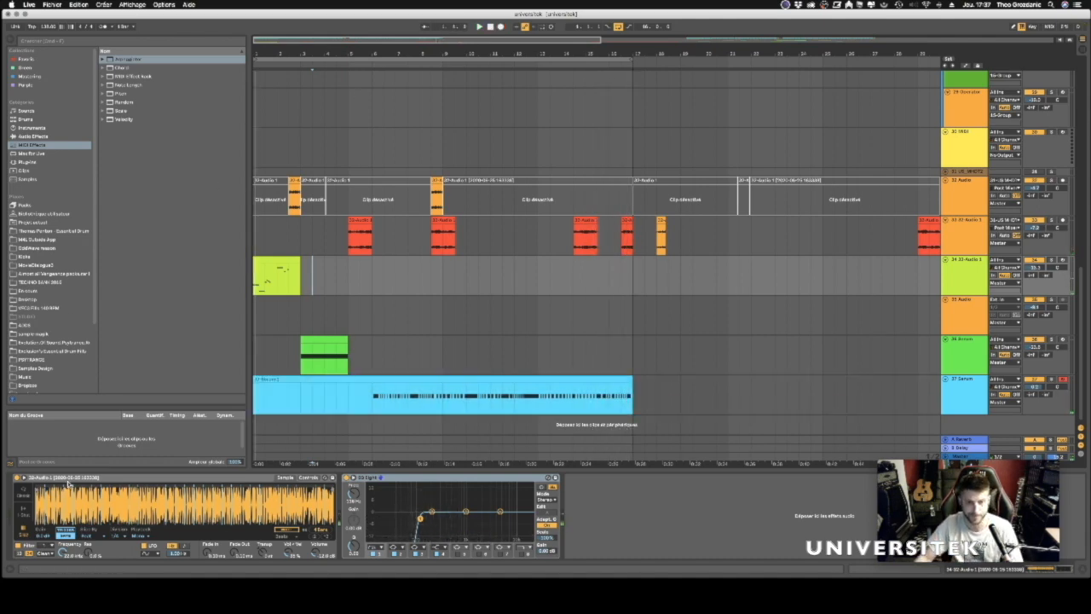
Solo Serum track 37, play it back from bar 9 and show its device chain.
click(373, 305)
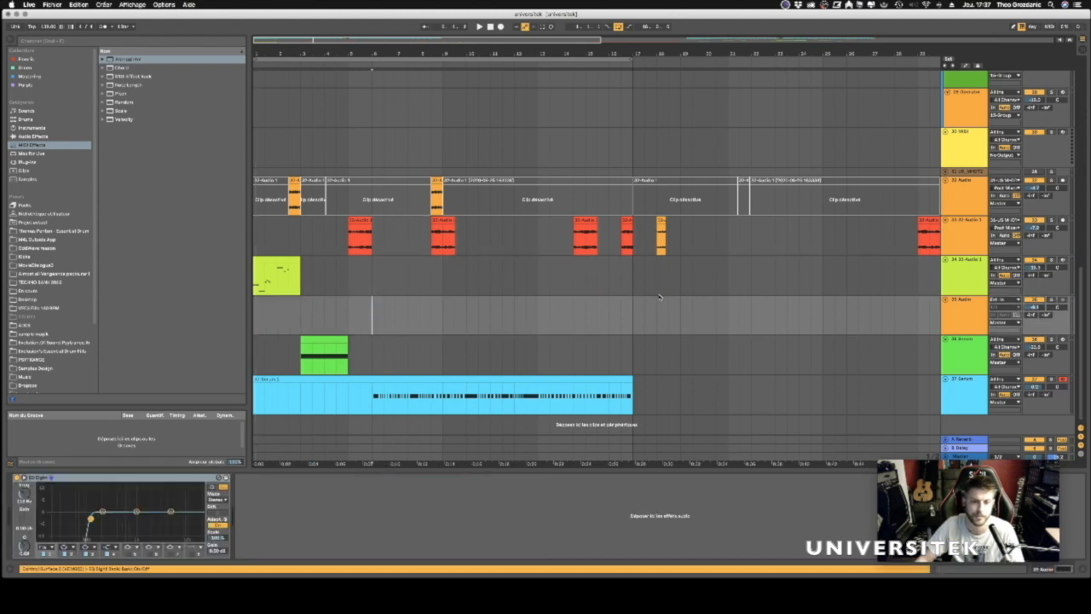
click(970, 403)
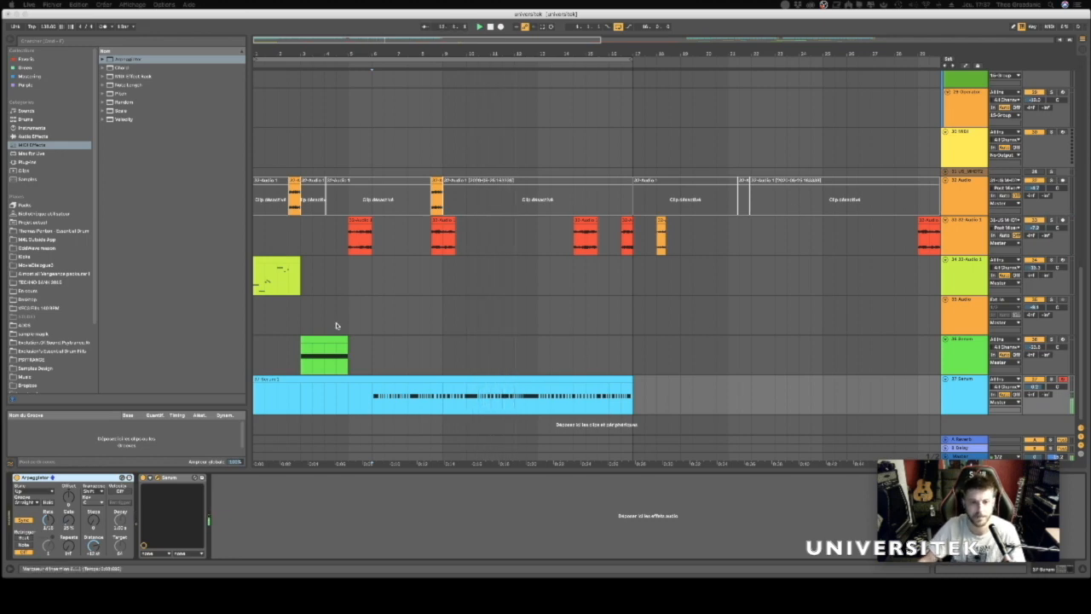
click(448, 298)
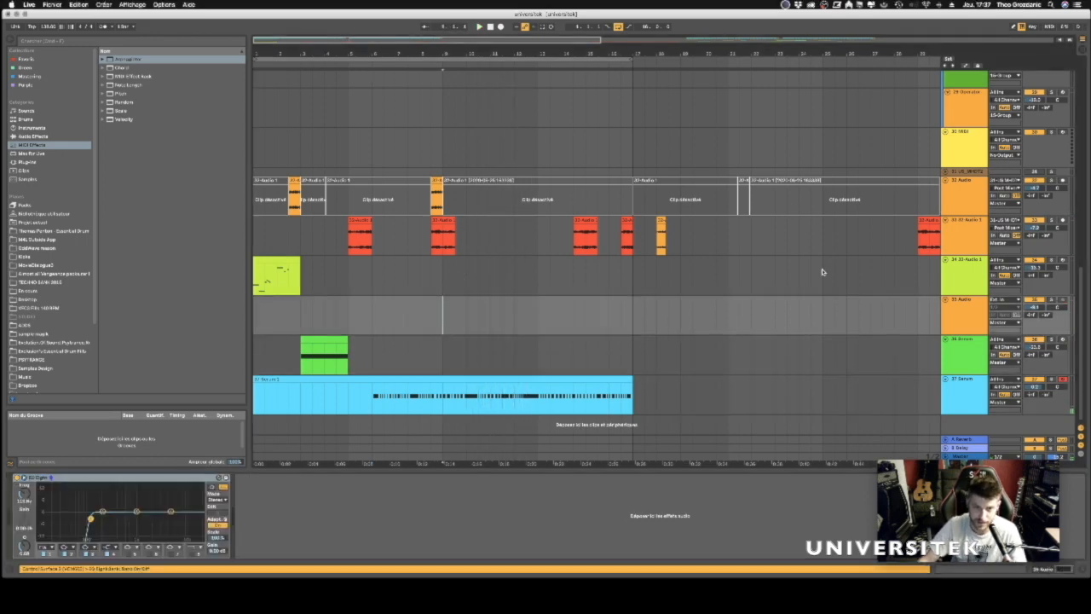
click(1050, 379)
key(space)
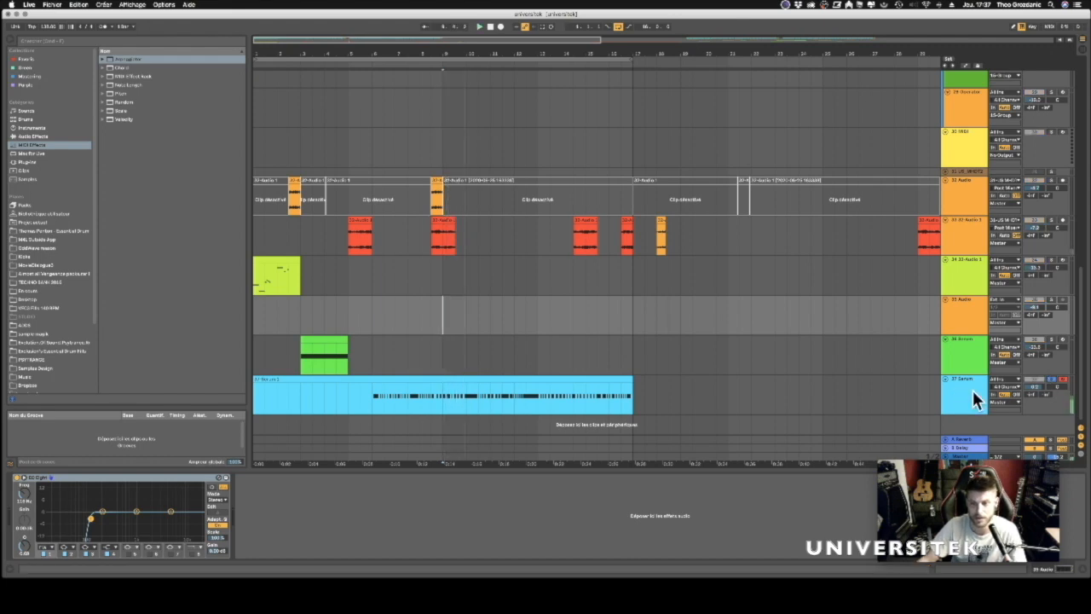
click(957, 393)
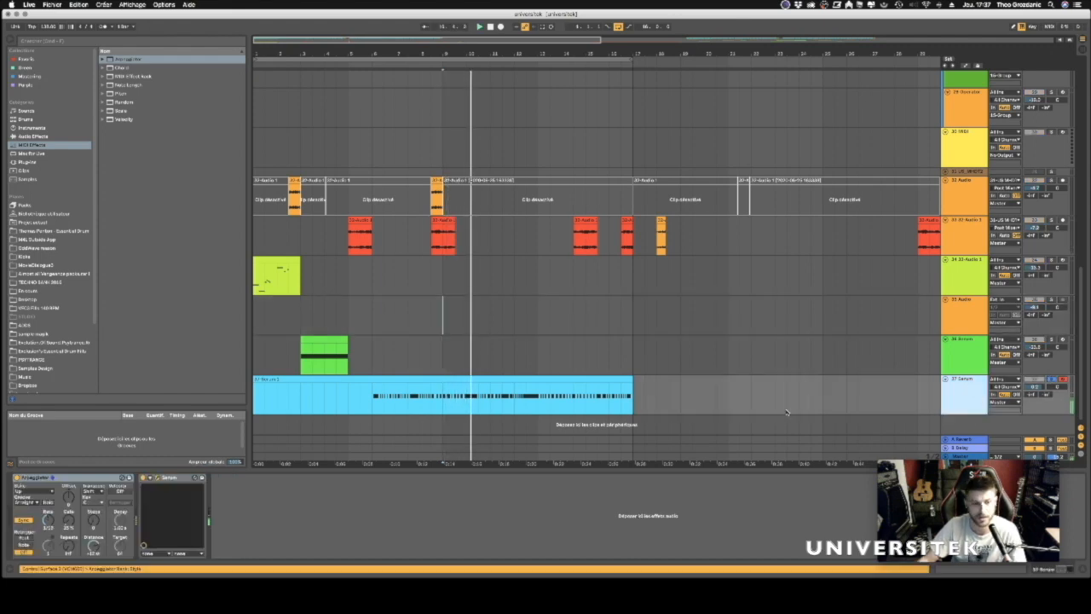
Add an EQ Eight after Serum on track 37 and raise the frequency of its low-cut band.
click(30, 136)
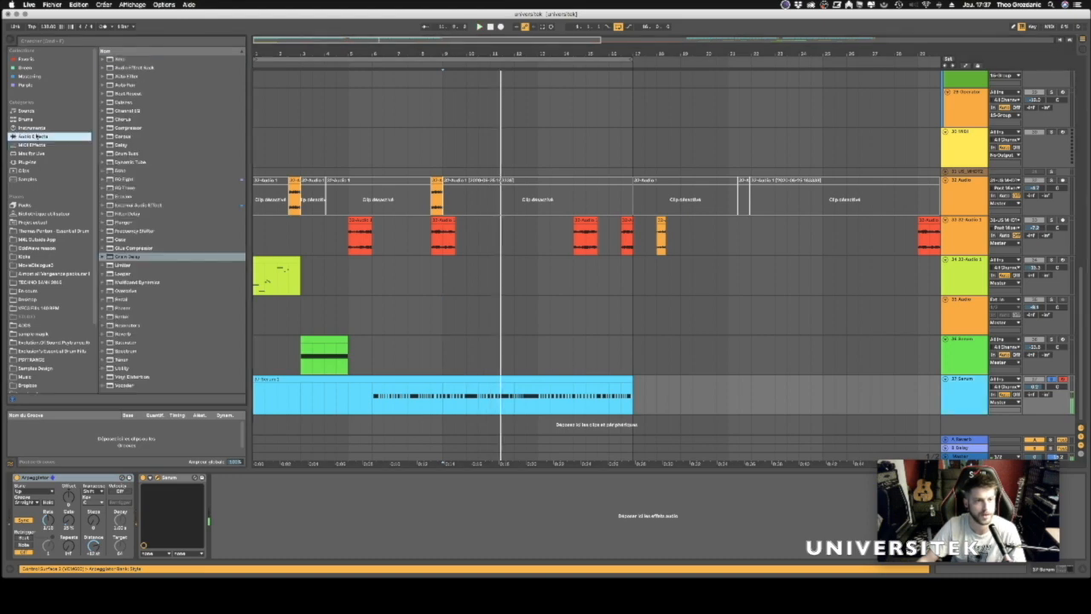
double_click(140, 181)
key(space)
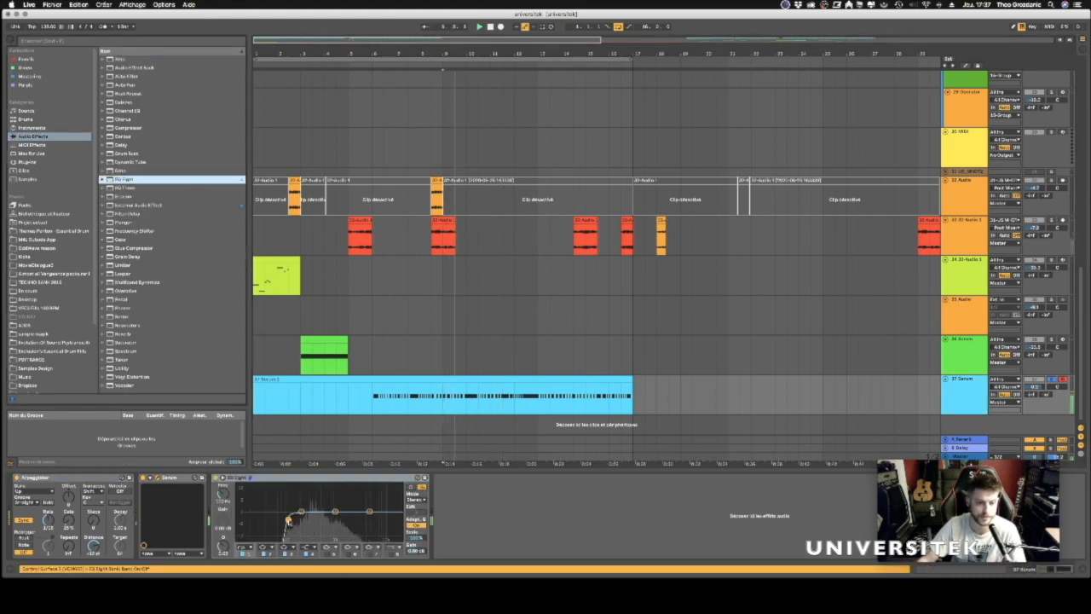
drag(288, 520, 301, 521)
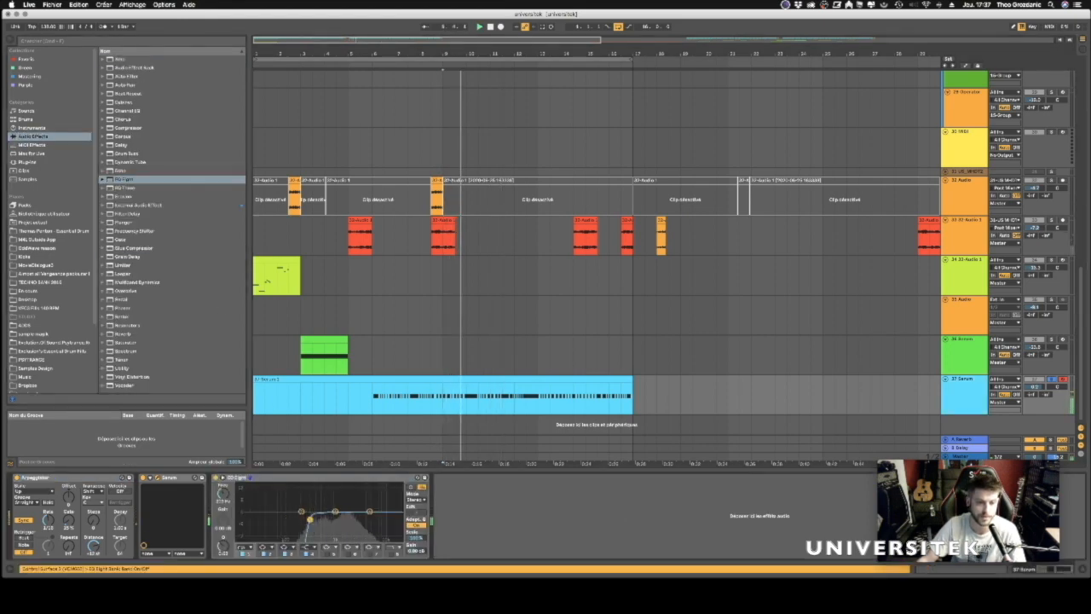
Open the Serum plug-in window, move it into view and adjust the filter cutoff.
click(156, 478)
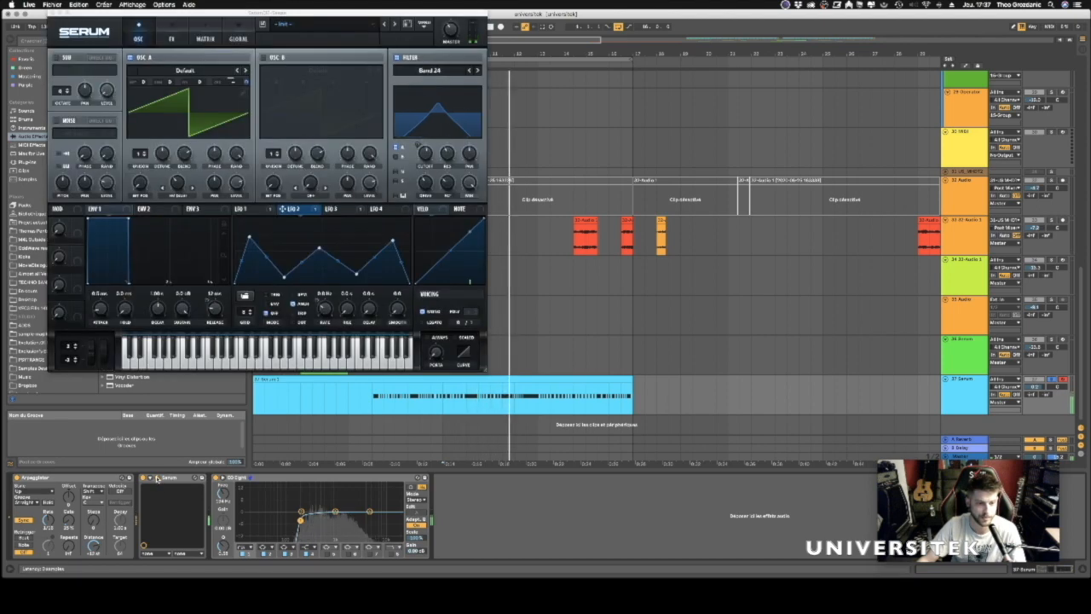
drag(372, 15, 475, 16)
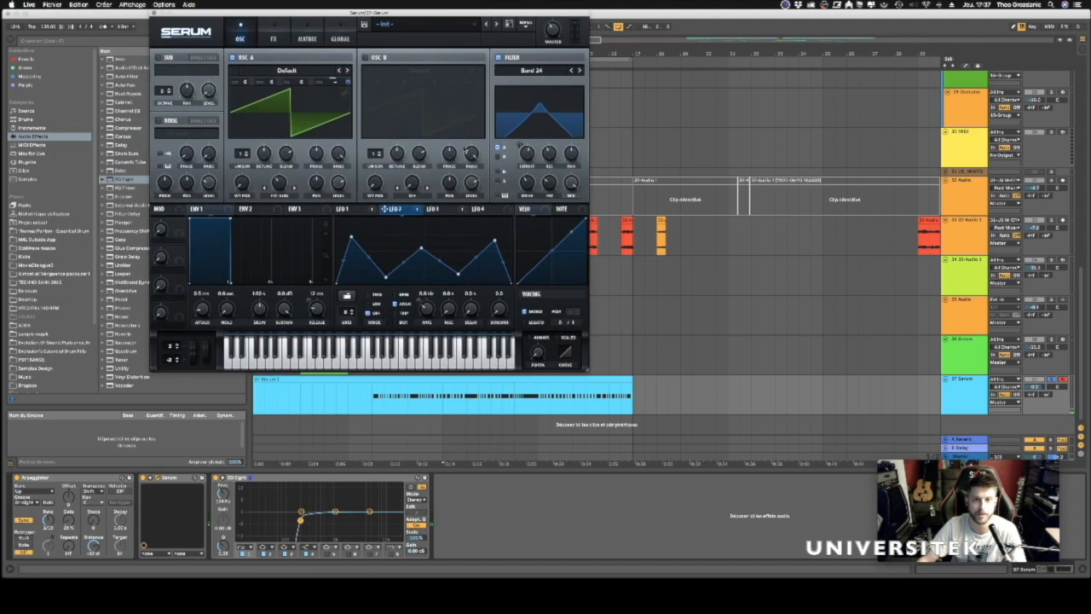
drag(526, 136, 527, 153)
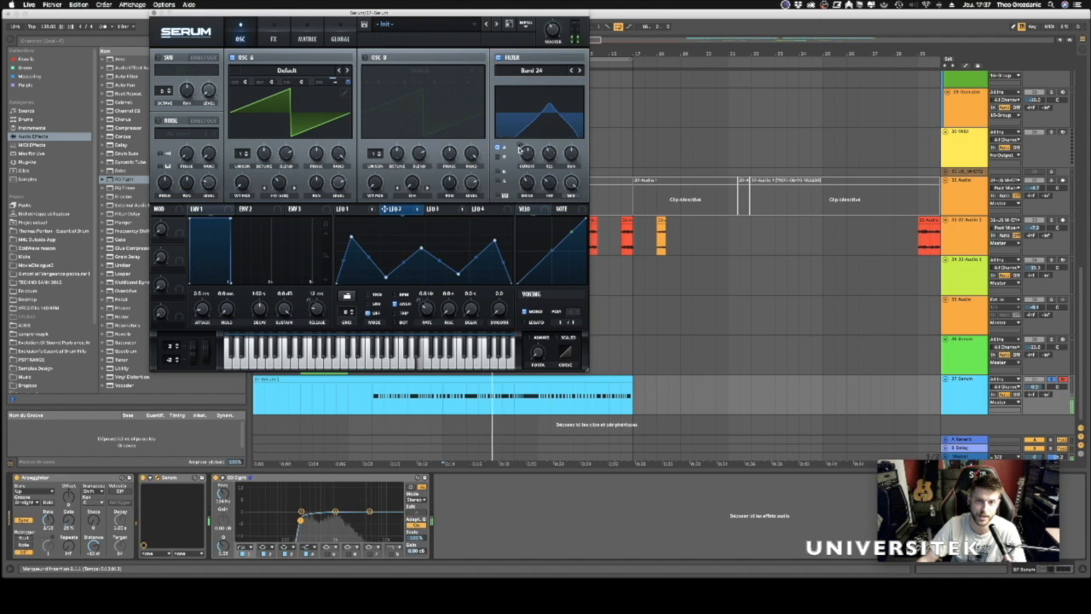
Set the modulation amount from NoteOn Rand2 to Fil Cutoff to 64 in Serum's matrix.
click(274, 38)
click(307, 38)
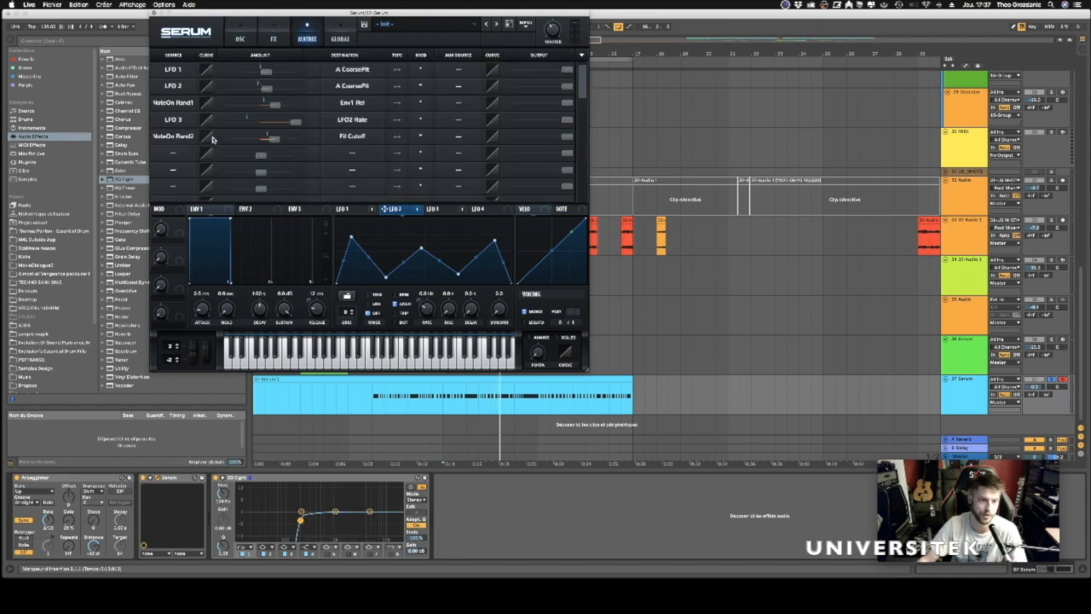
mouse_move(275, 141)
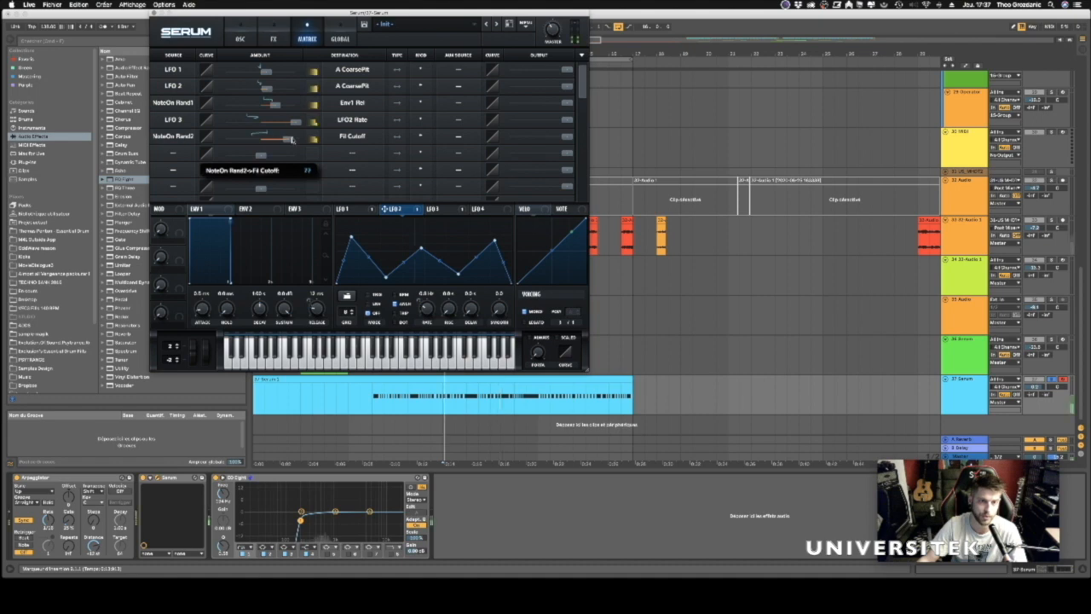
drag(298, 141, 290, 143)
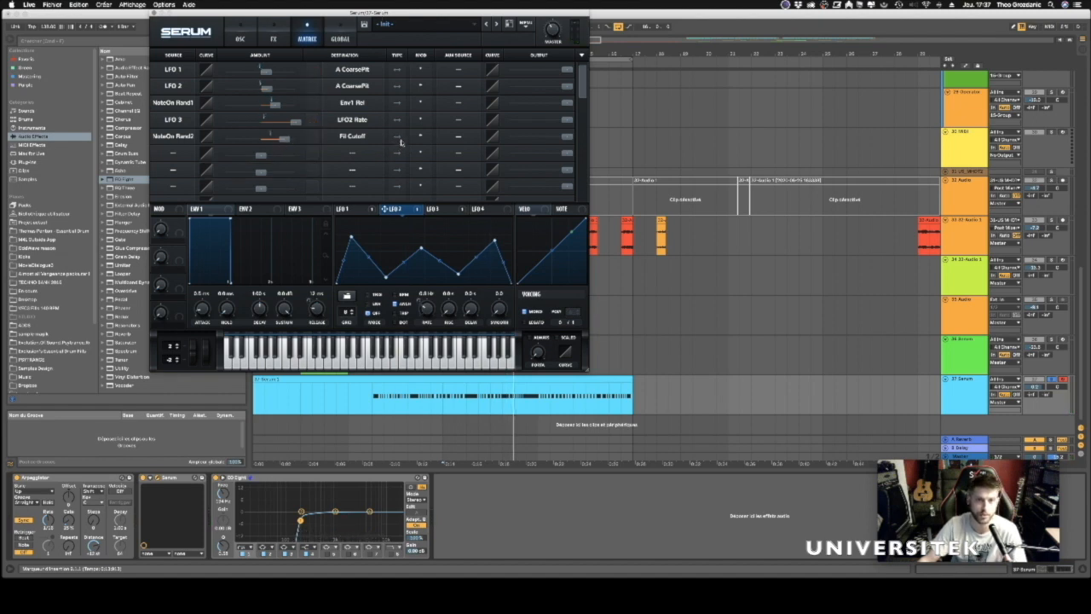
mouse_move(280, 143)
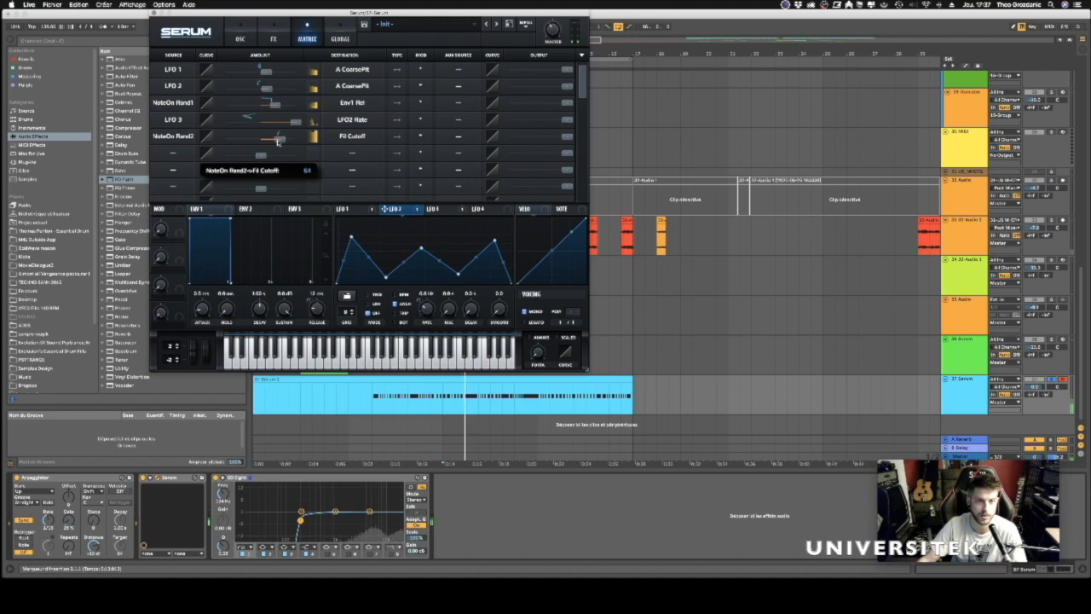
Return to Serum's oscillator page and set the filter cutoff to about 151 Hz.
click(269, 39)
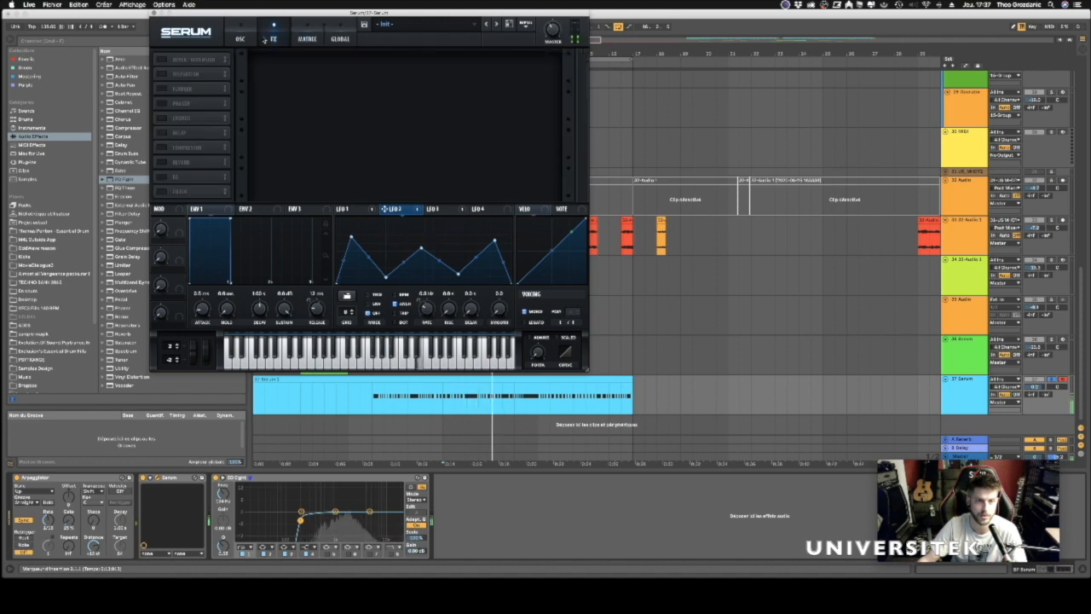
click(240, 42)
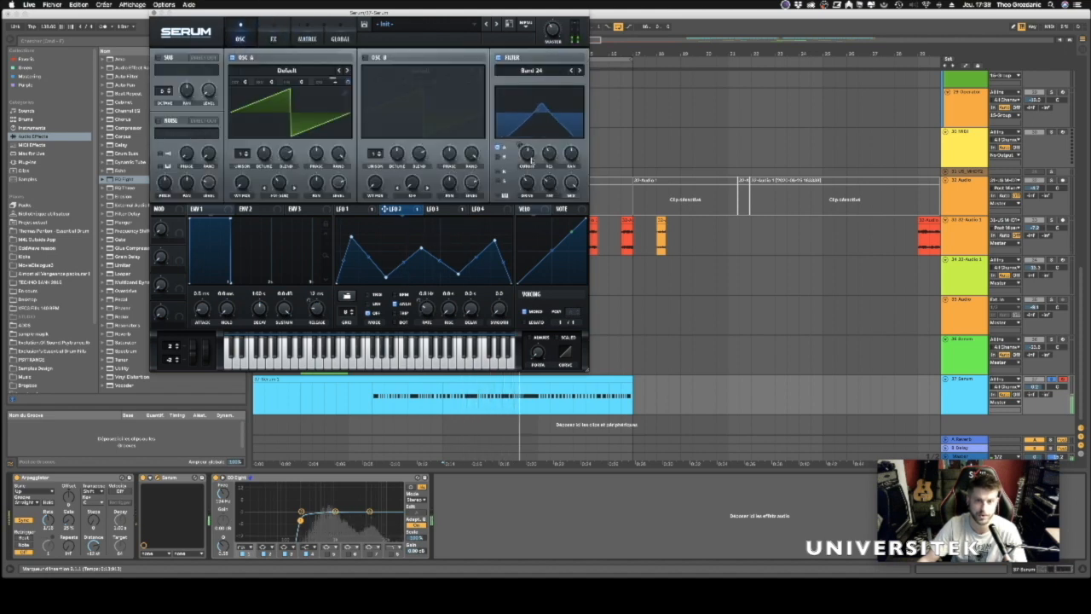
mouse_move(526, 170)
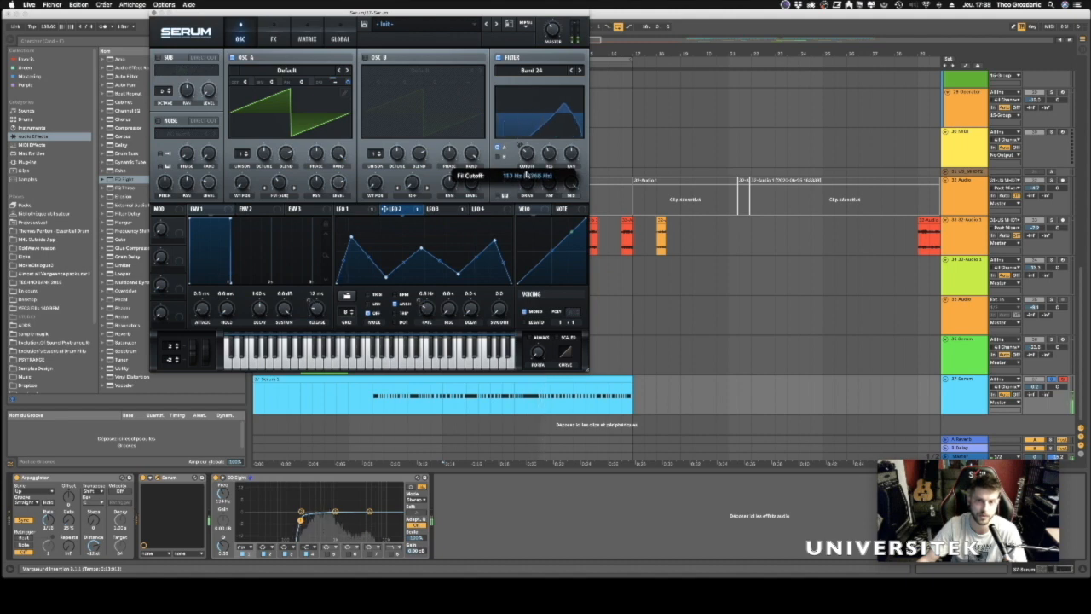
mouse_move(523, 151)
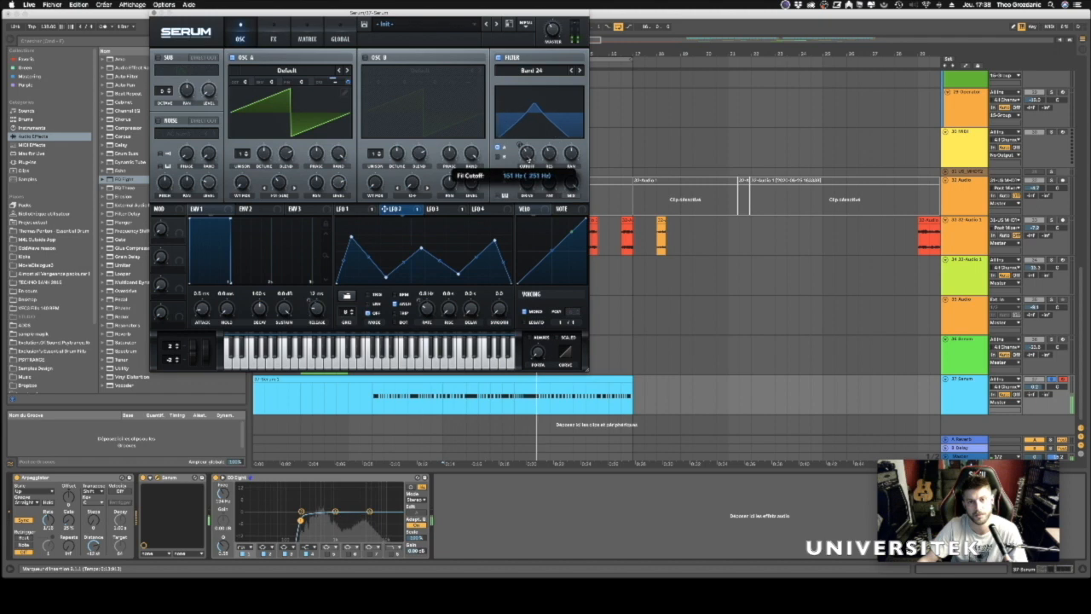
Fine-tune Serum's filter resonance and drive along with the release of Env 1.
drag(501, 13, 547, 17)
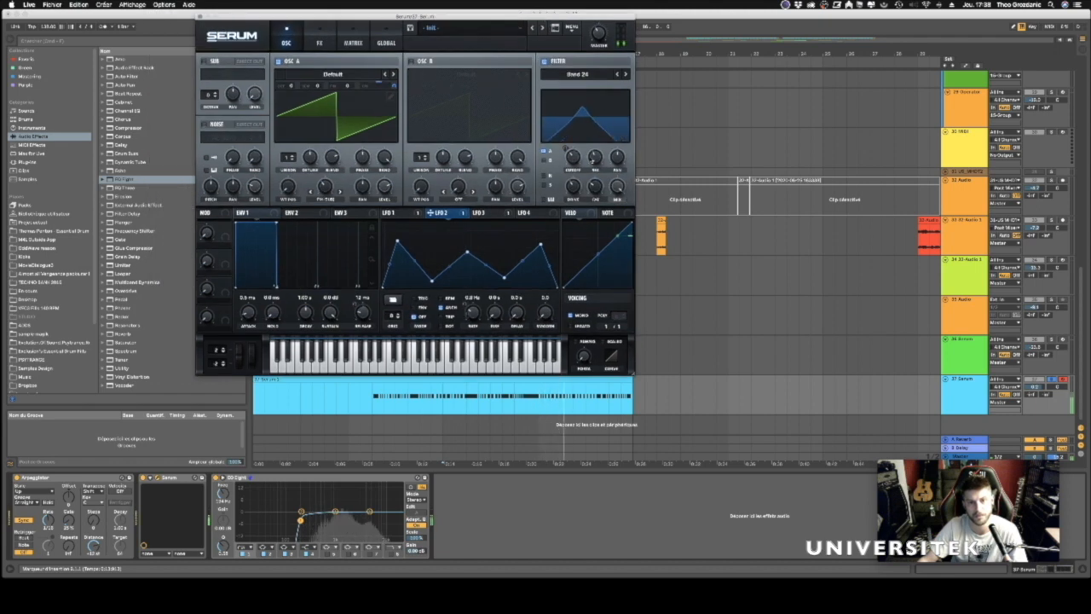
mouse_move(595, 157)
mouse_down()
mouse_move(597, 122)
mouse_move(597, 181)
mouse_move(594, 155)
mouse_up()
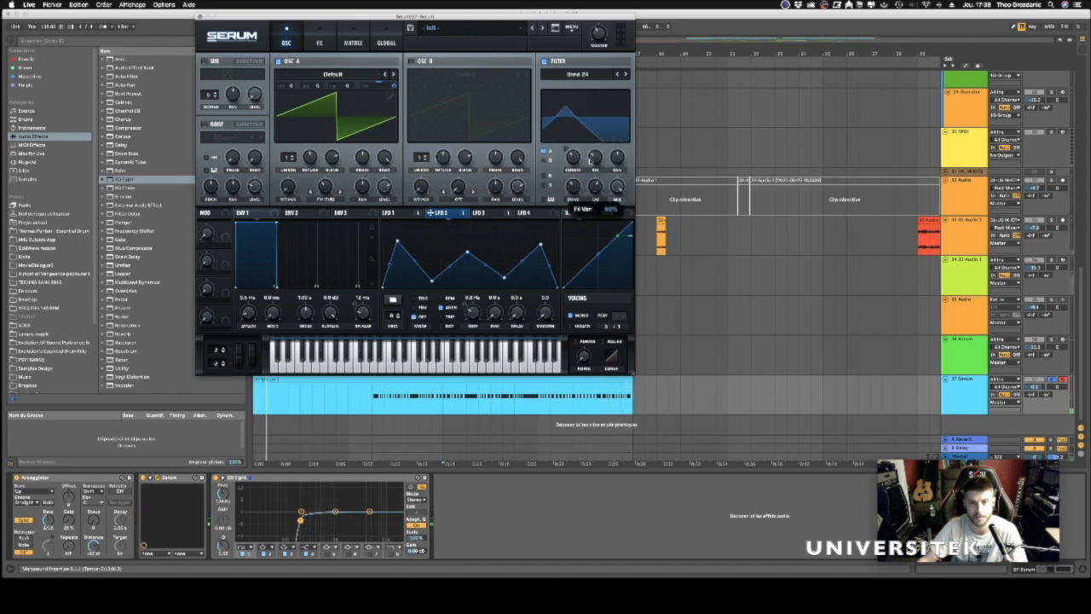
drag(573, 185, 573, 139)
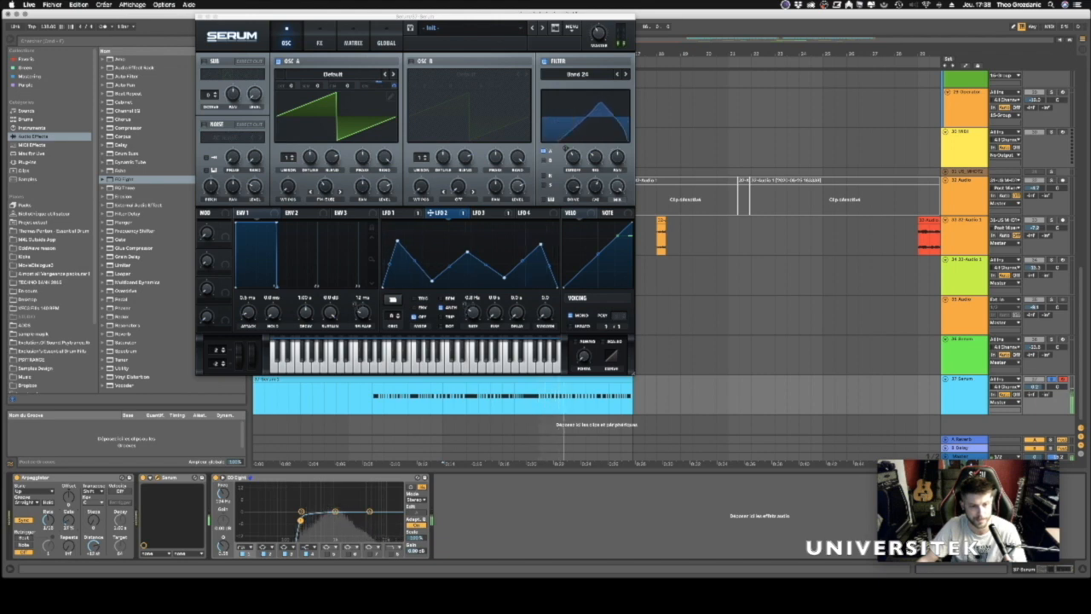
drag(362, 313, 363, 320)
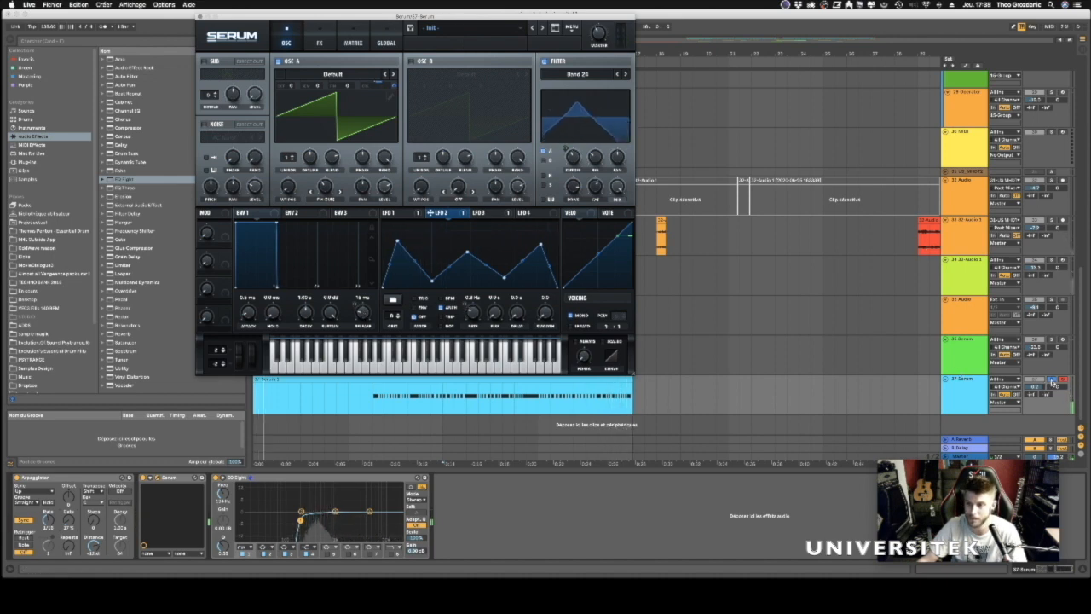
Unsolo Serum track 37, hide its plug-in window and place the insertion marker before the first red clip on the audio track.
click(1053, 384)
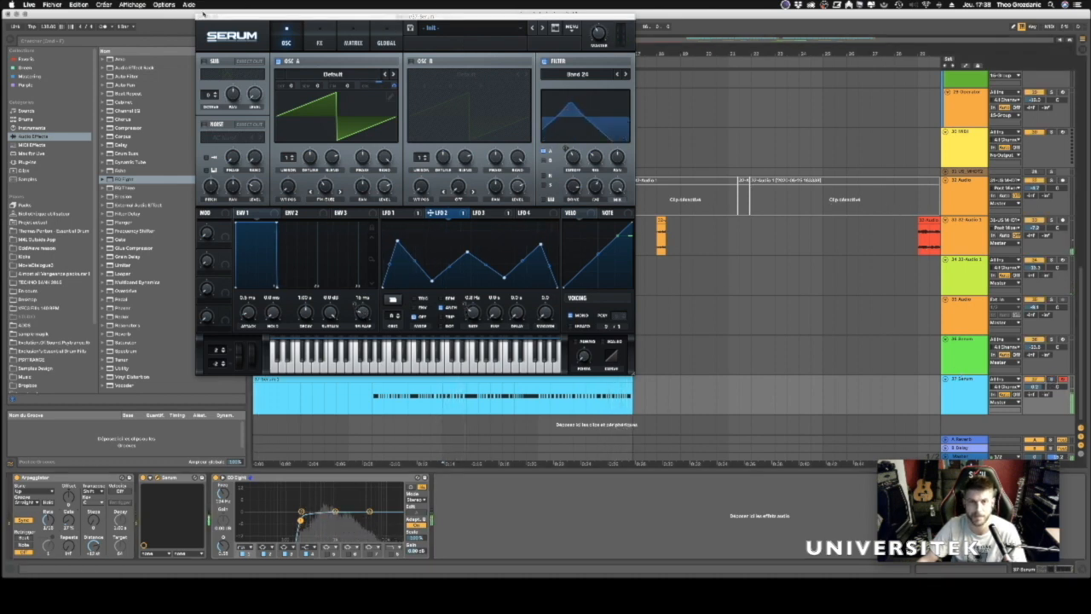
key(super+alt+p)
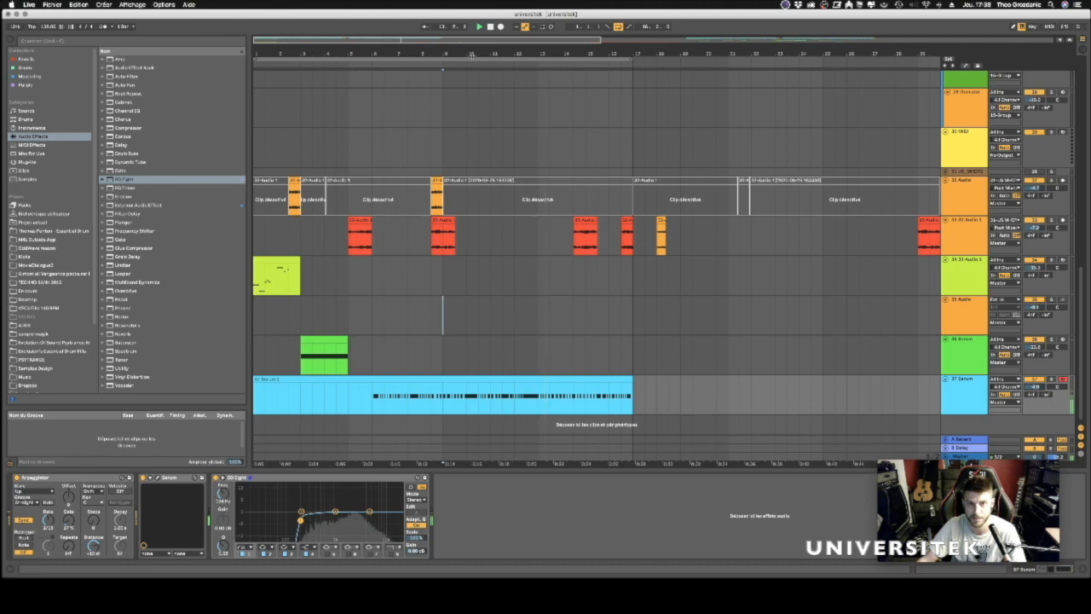
drag(422, 53, 422, 57)
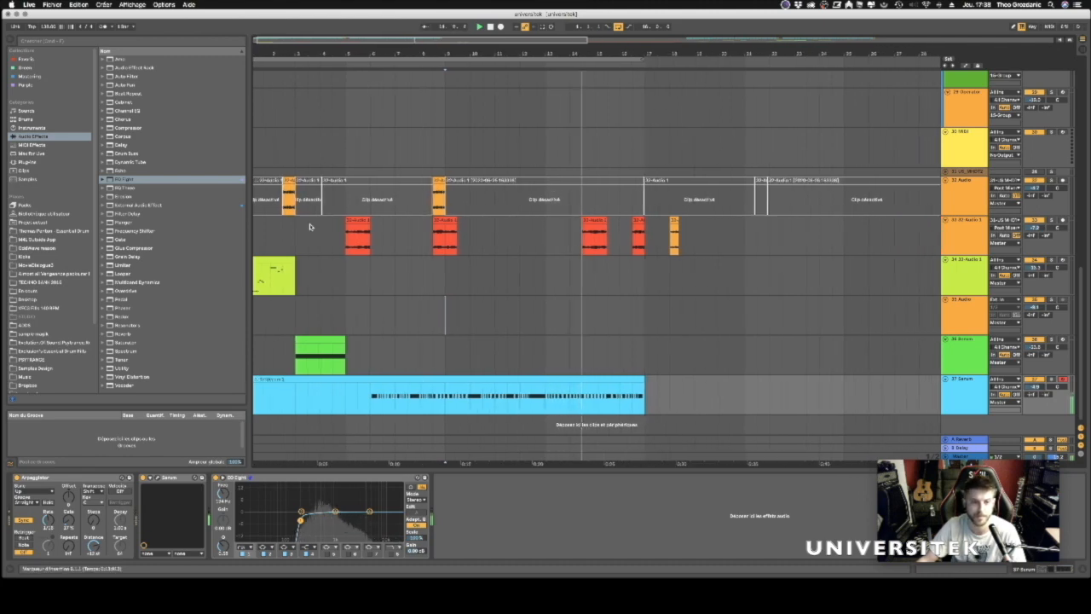
click(259, 229)
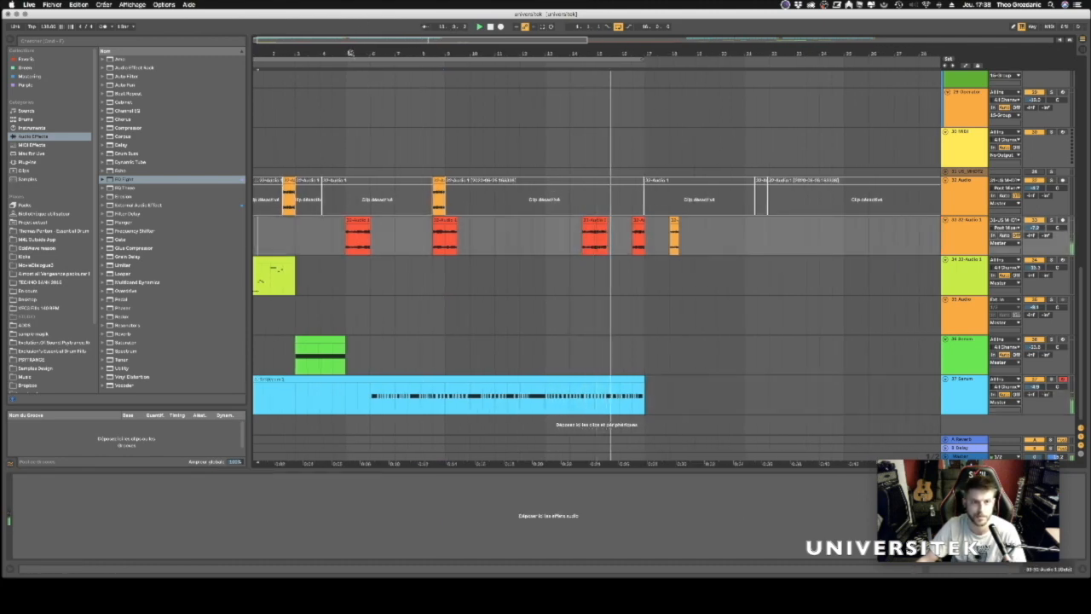
drag(350, 53, 353, 53)
click(599, 277)
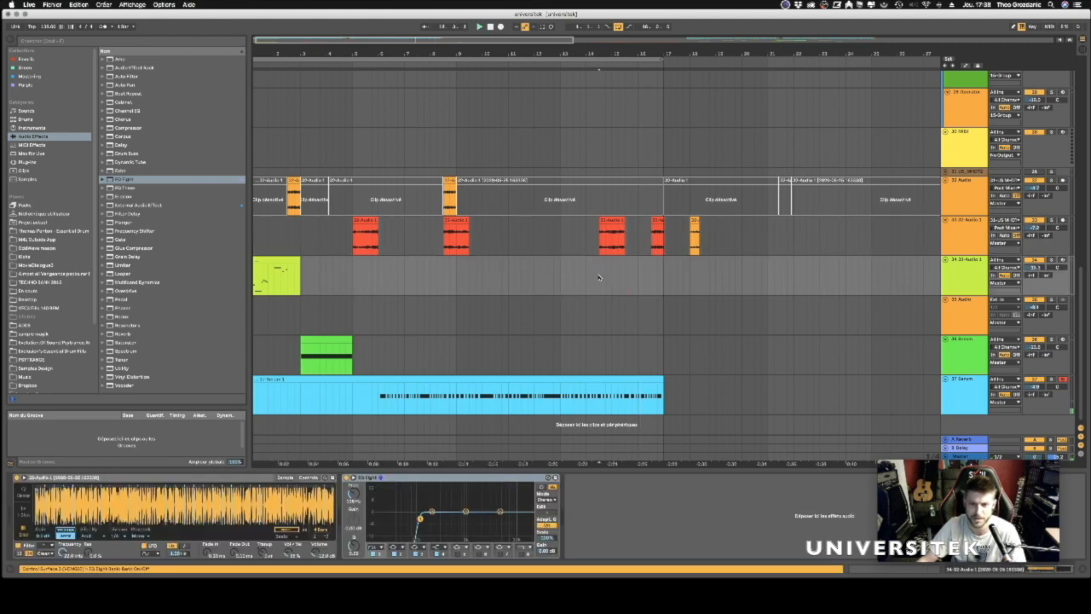
click(631, 249)
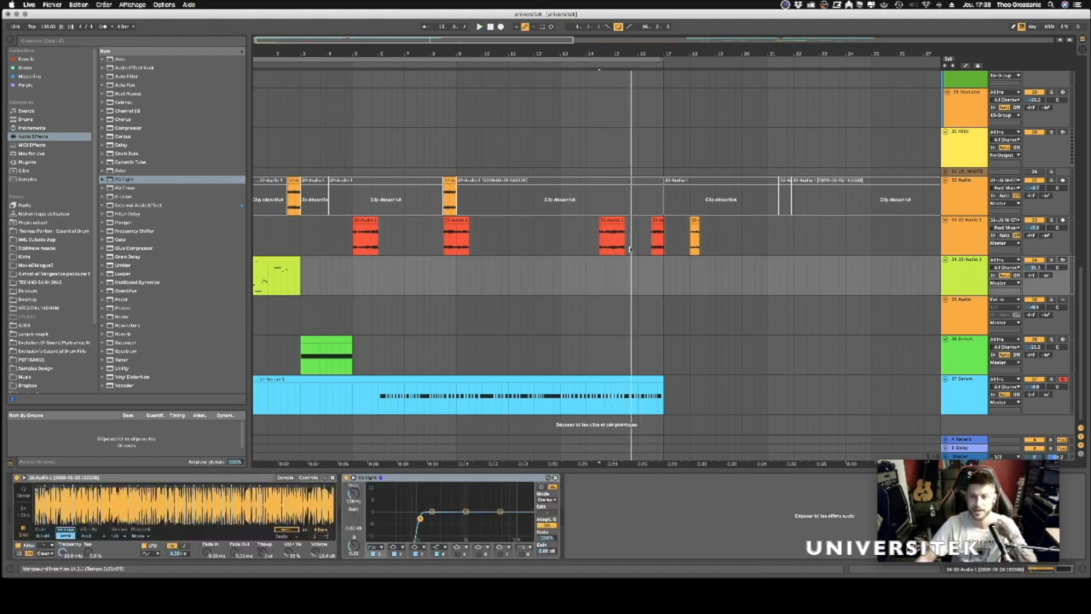
click(605, 156)
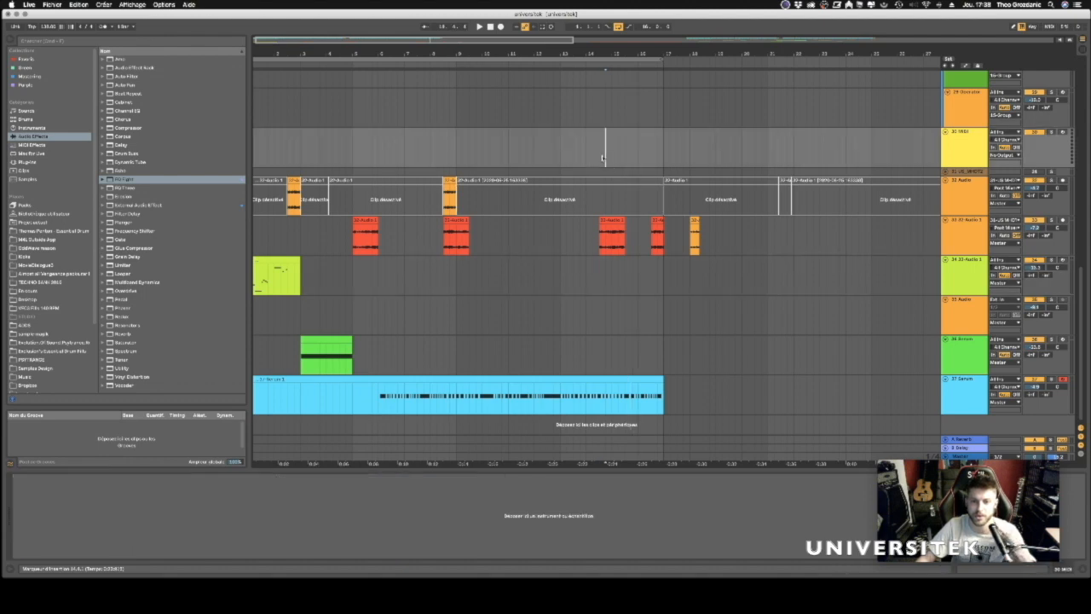
click(607, 247)
drag(388, 54, 316, 145)
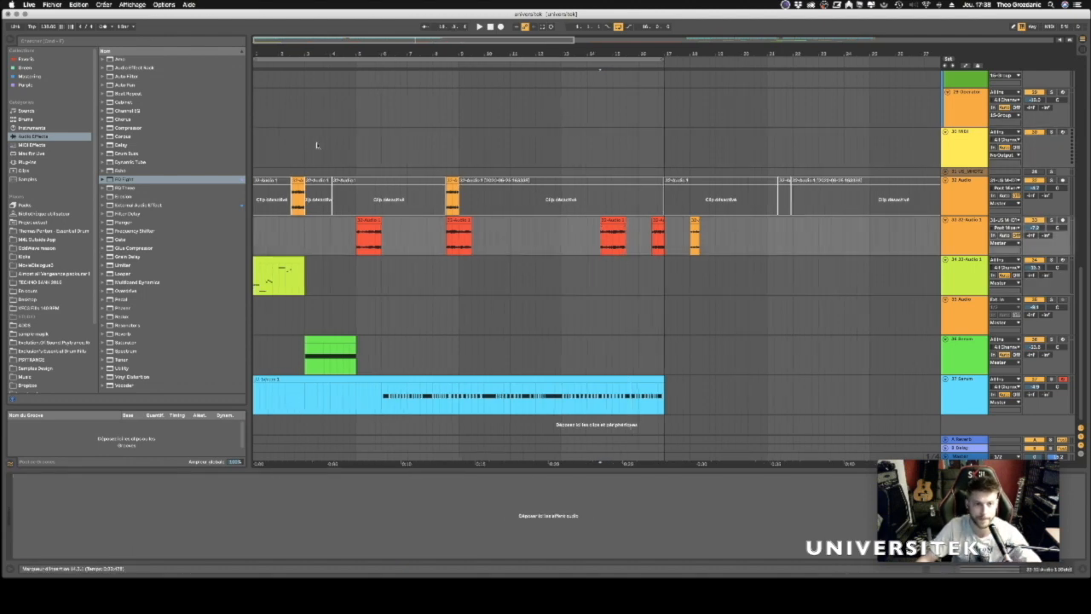
Play the arrangement from bar 1 and lower the volume of Serum track 37 slightly.
click(258, 153)
key(space)
drag(298, 50, 301, 52)
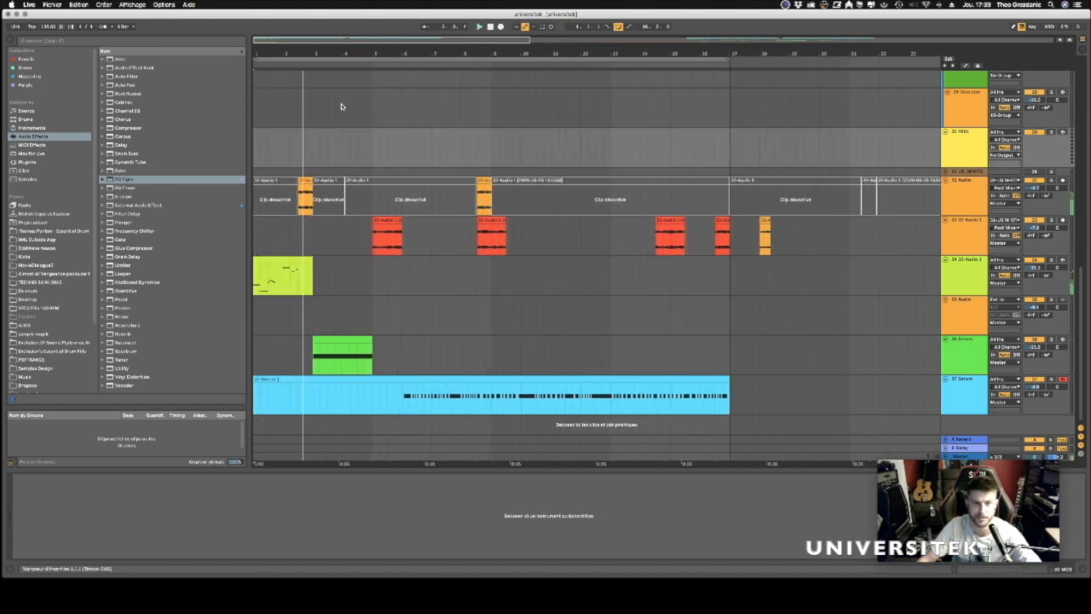
drag(344, 54, 343, 49)
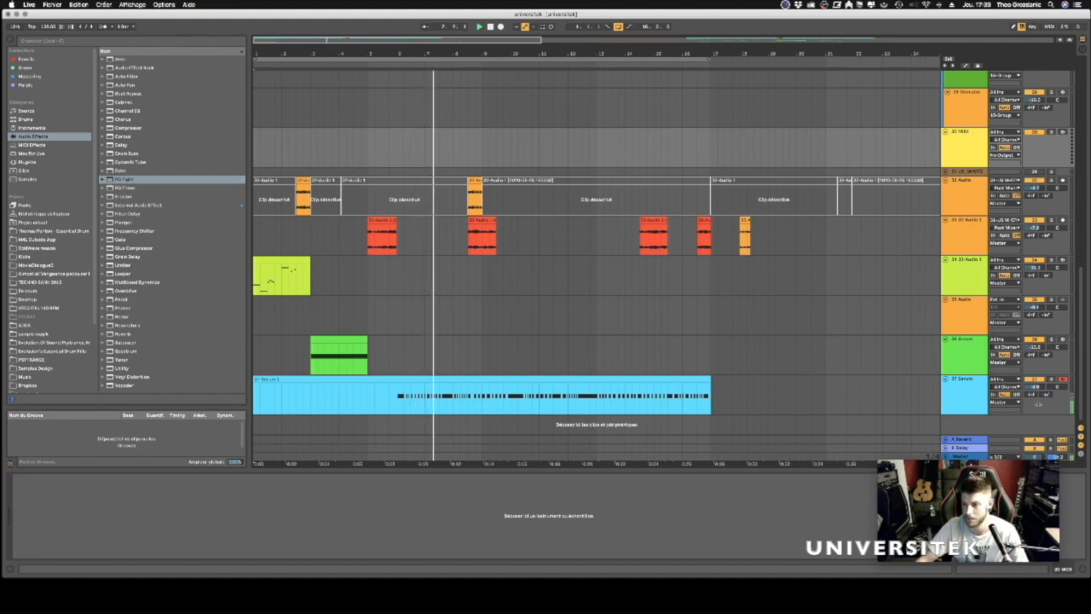
drag(1035, 386, 1035, 393)
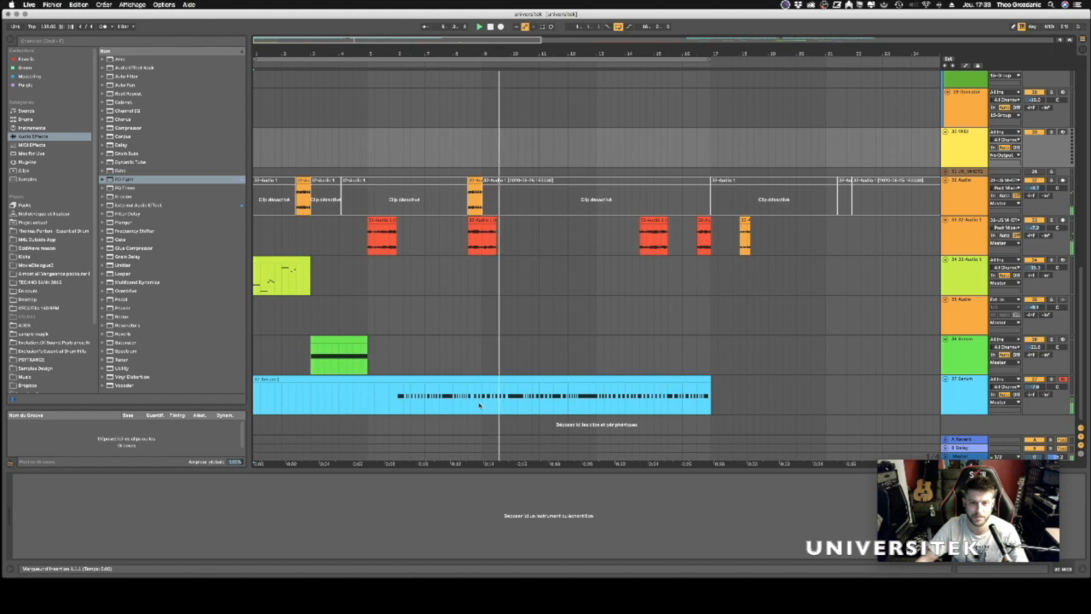
Split the Serum MIDI clip on track 37 at bars 6 and 9 and deactivate the section between them.
drag(483, 406, 399, 397)
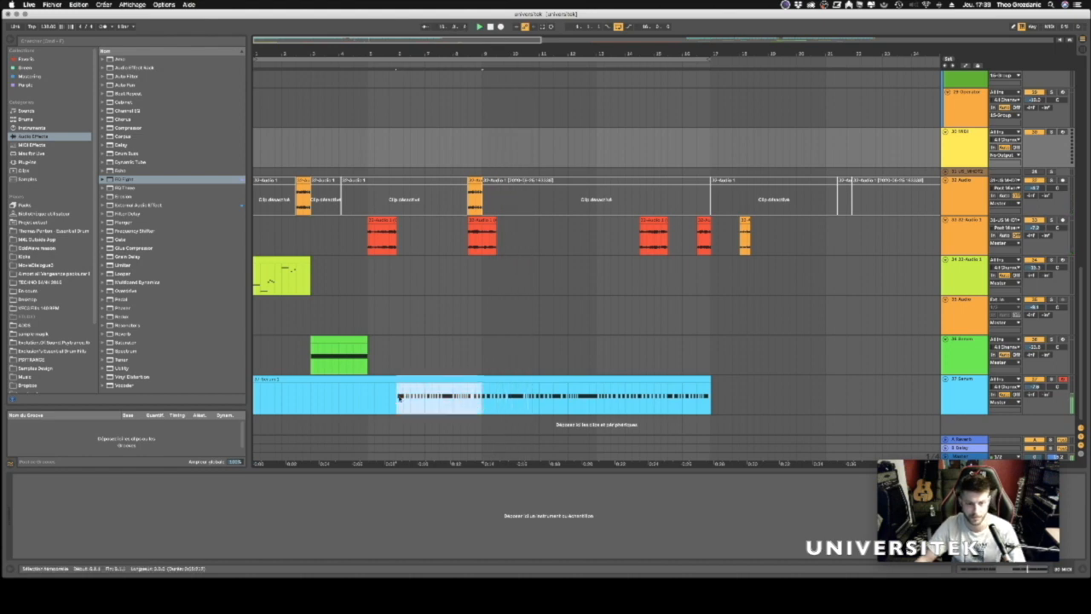
key(super+e)
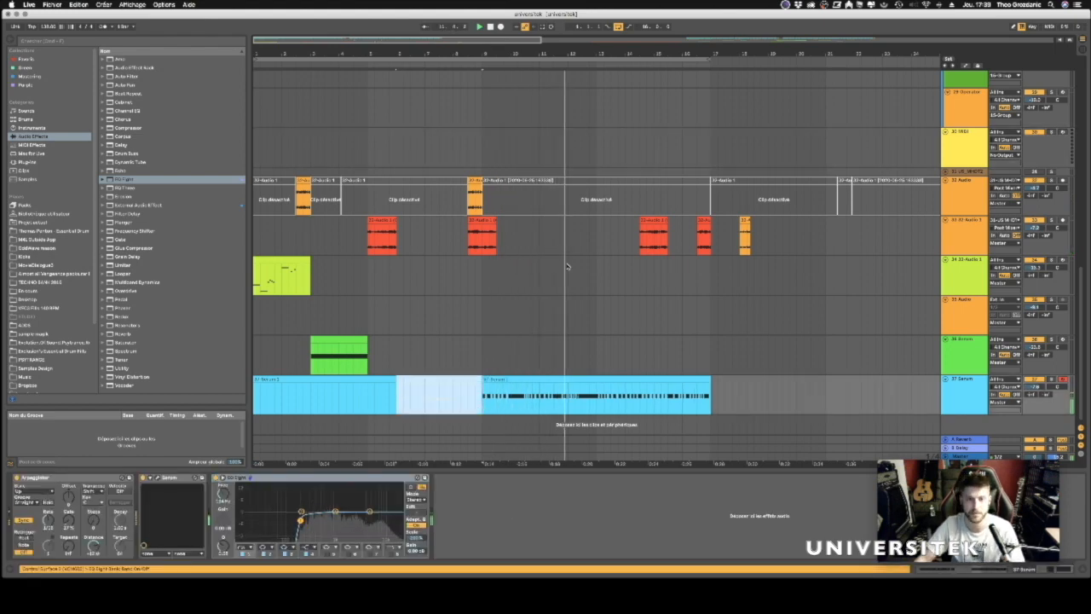
key(0)
click(630, 318)
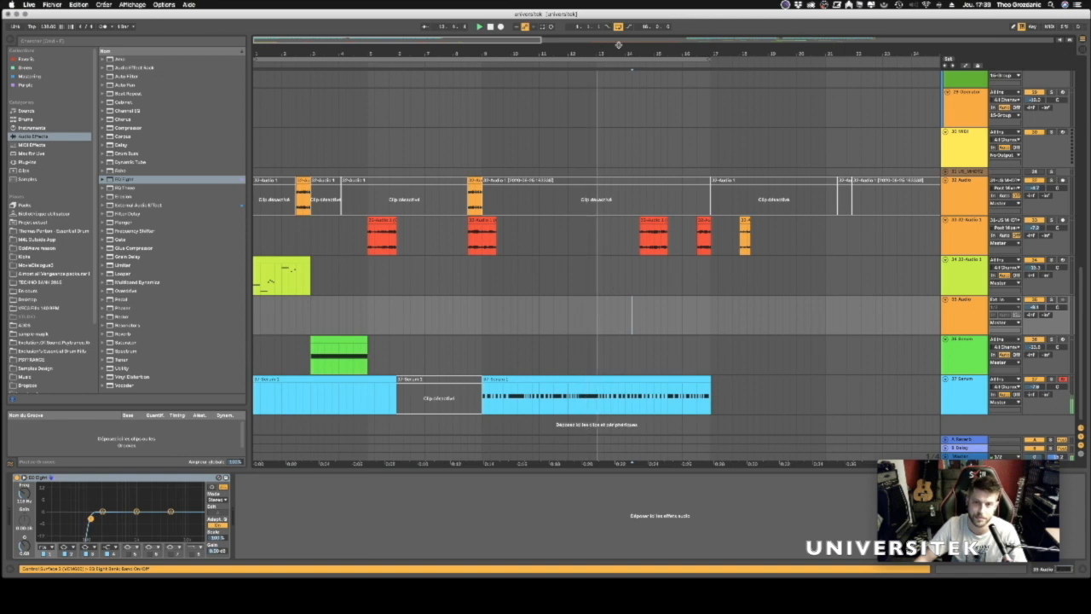
key(minus)
scroll(376, 256, up, 2)
scroll(376, 255, down, 3)
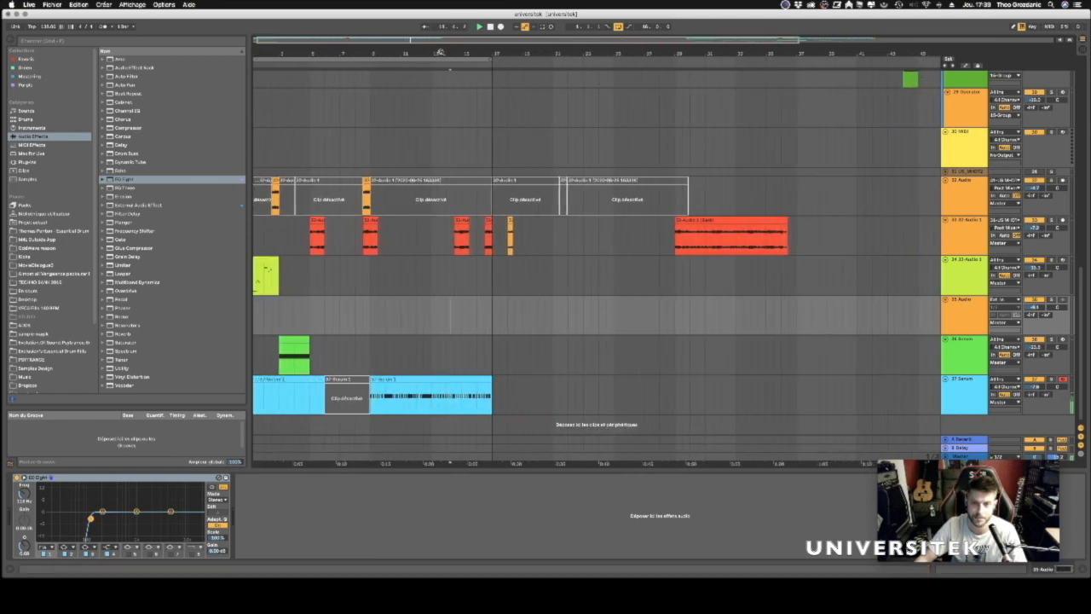
scroll(376, 255, down, 1)
drag(487, 51, 437, 51)
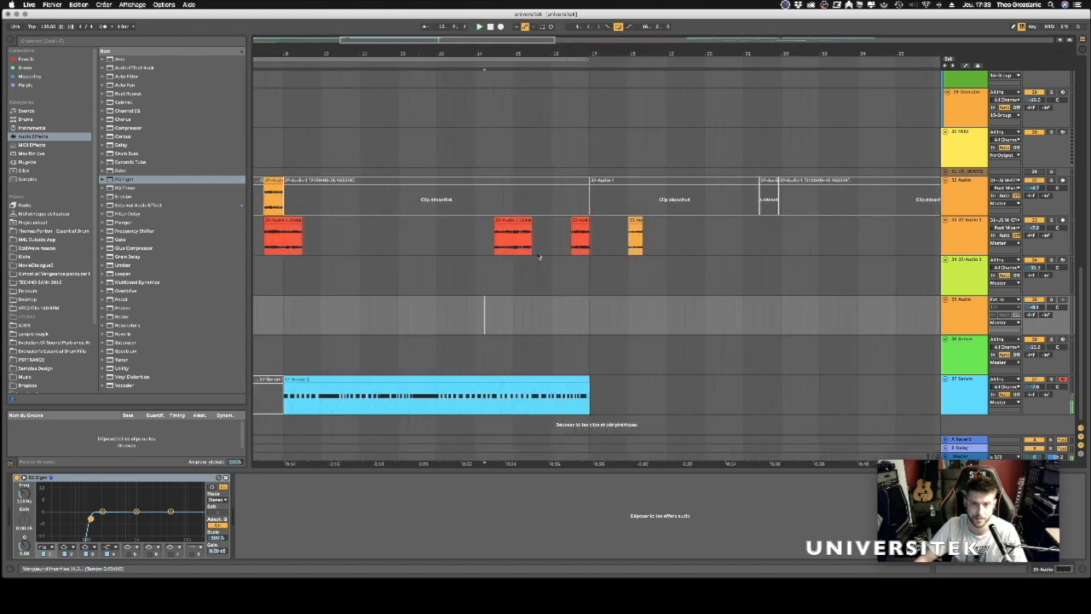
click(412, 381)
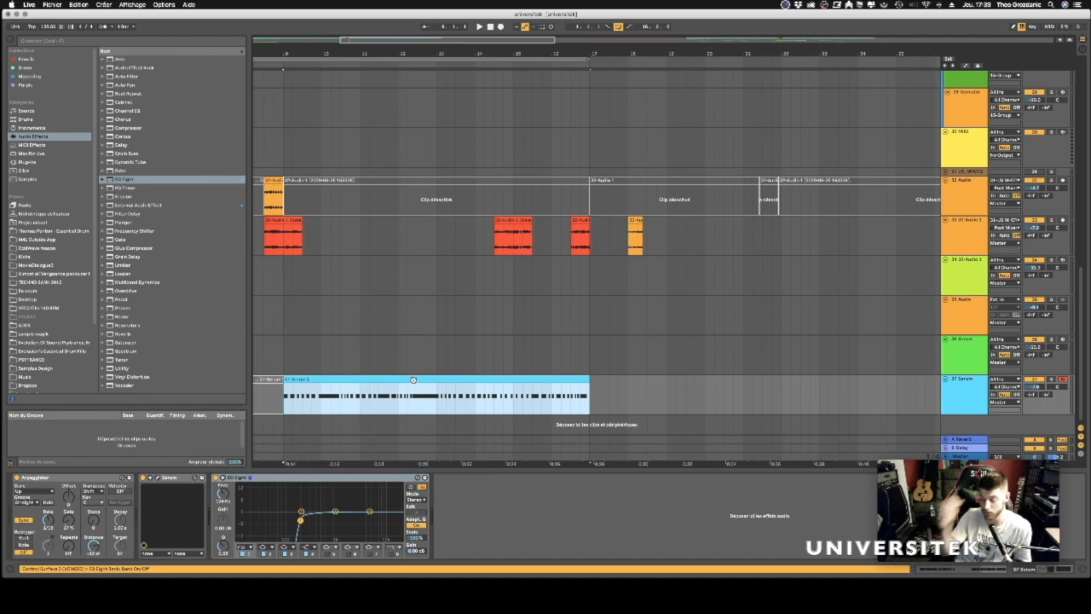
click(434, 334)
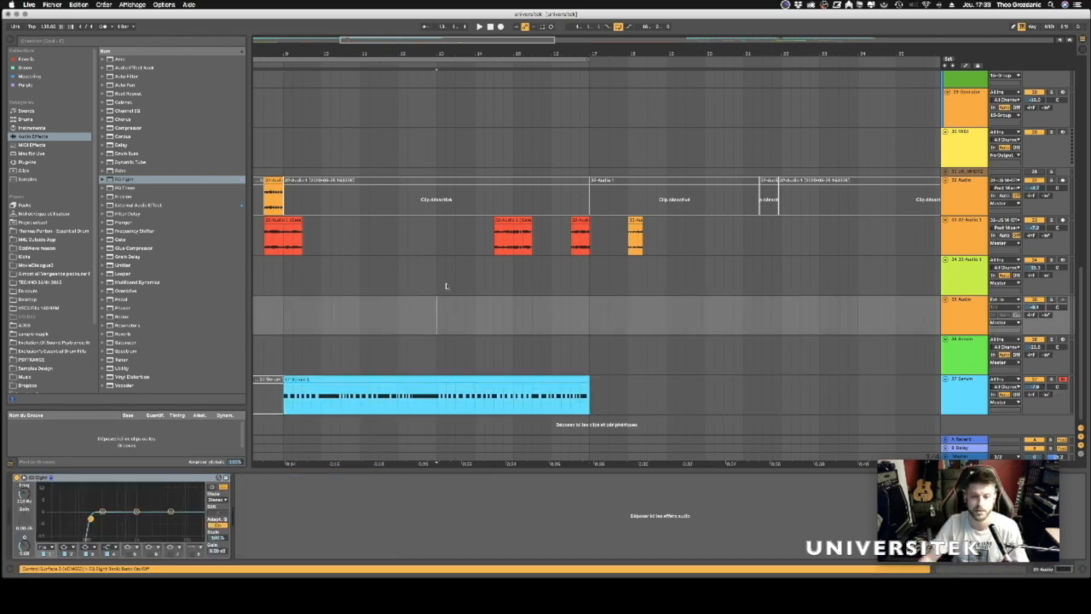
Freeze Serum track 37 and insert a new audio track below it.
drag(350, 54, 493, 21)
click(960, 388)
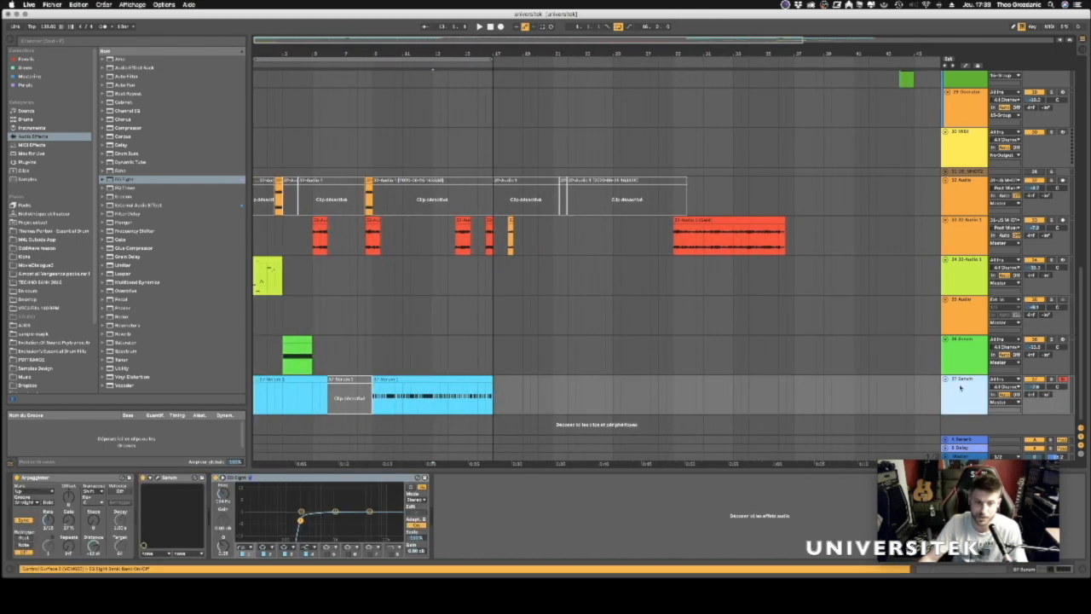
right_click(961, 388)
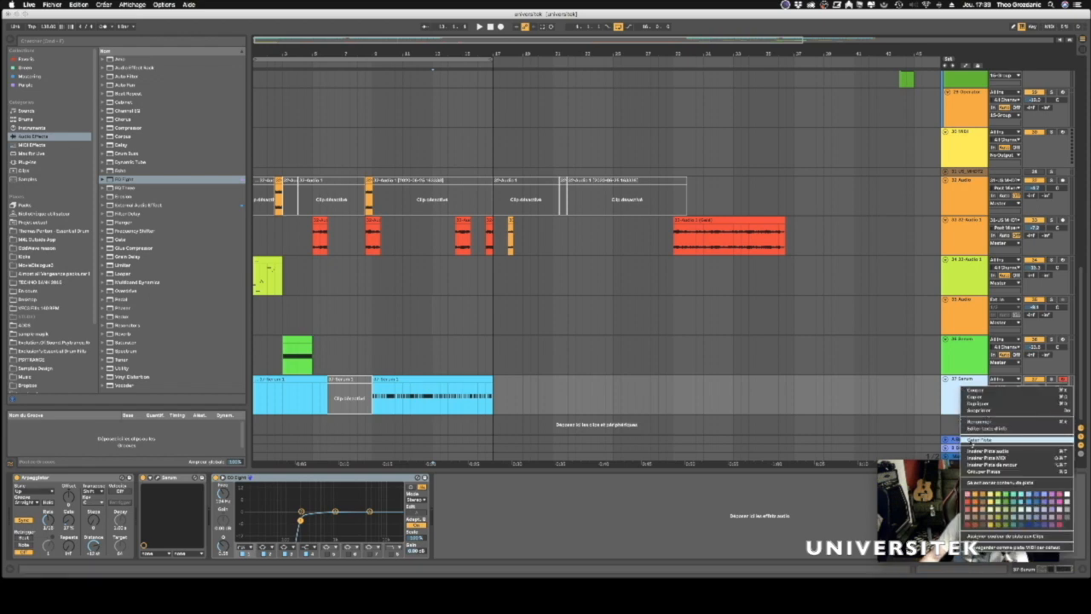
click(978, 439)
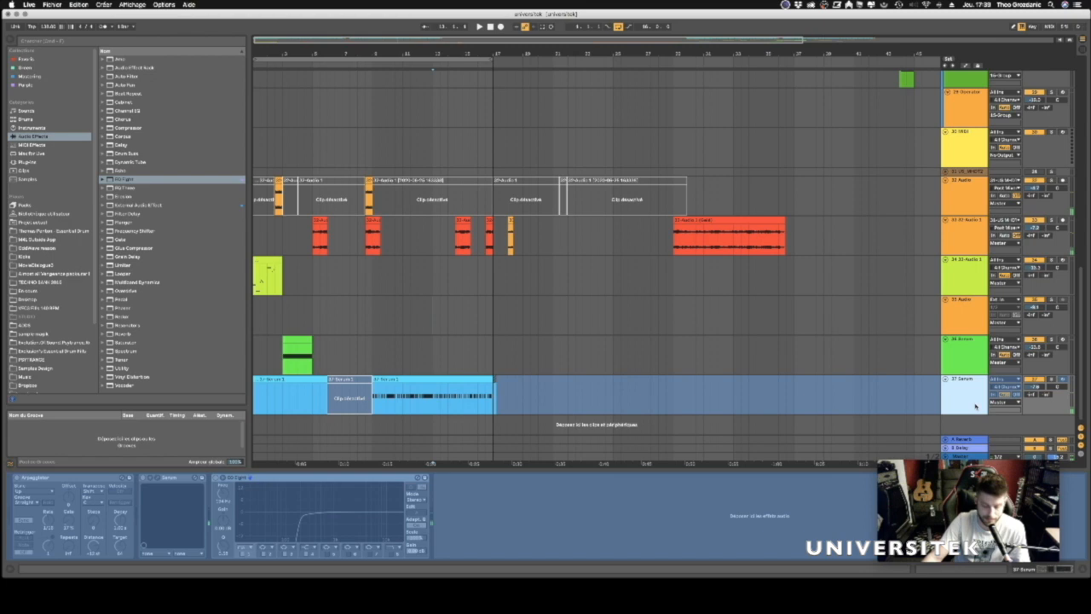
key(super+t)
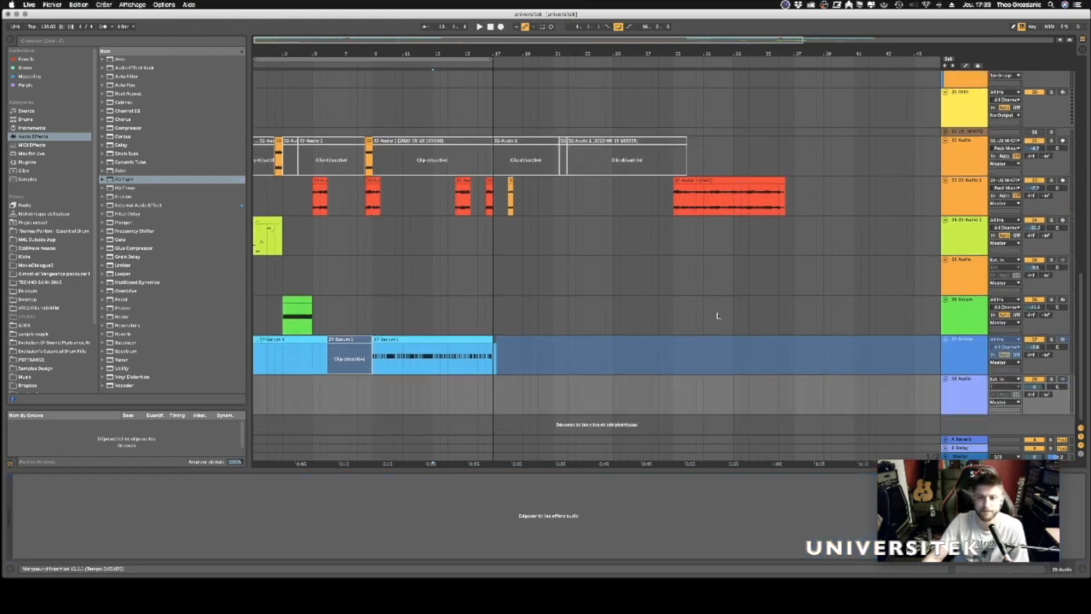
Copy the frozen Serum clip starting at bar 9 to the new audio track and delete all clips on track 37.
drag(372, 369, 436, 381)
drag(514, 355, 241, 349)
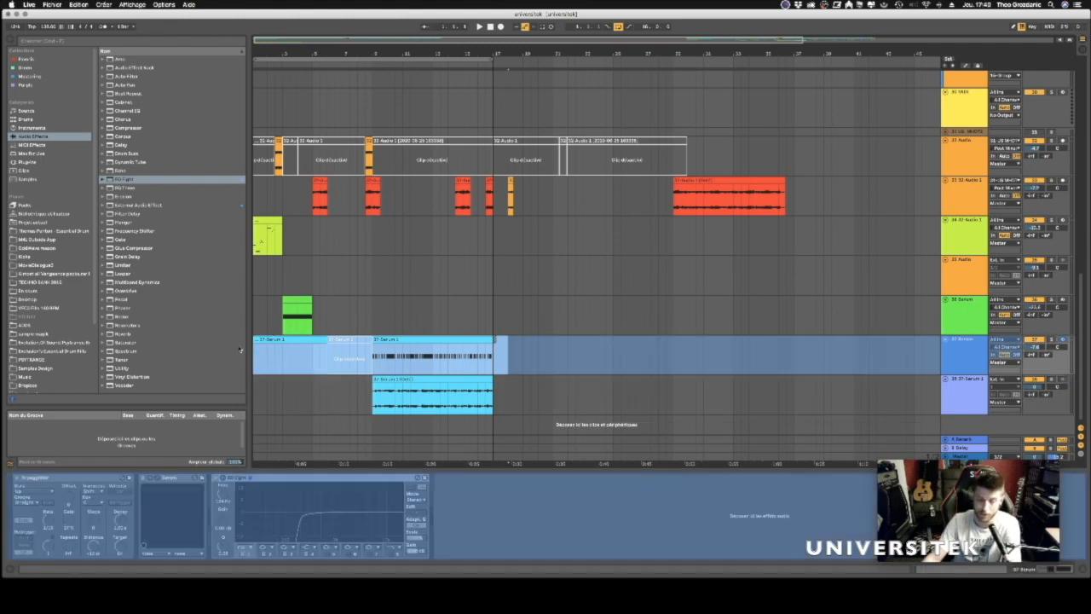
key(Delete)
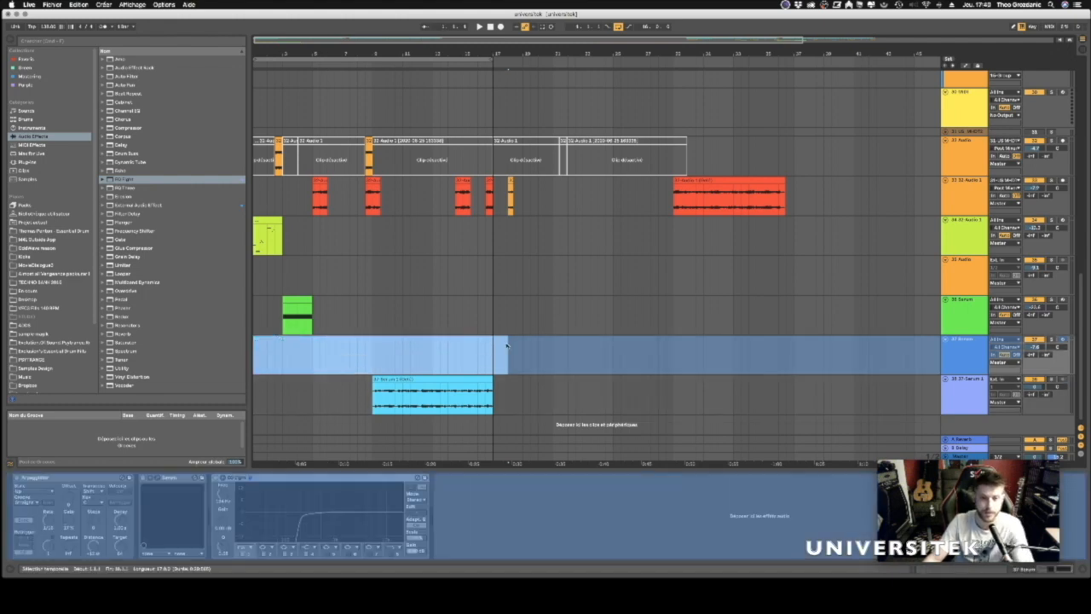
Play from bar 9 and lower the volume of the new Serum audio track.
click(372, 320)
key(space)
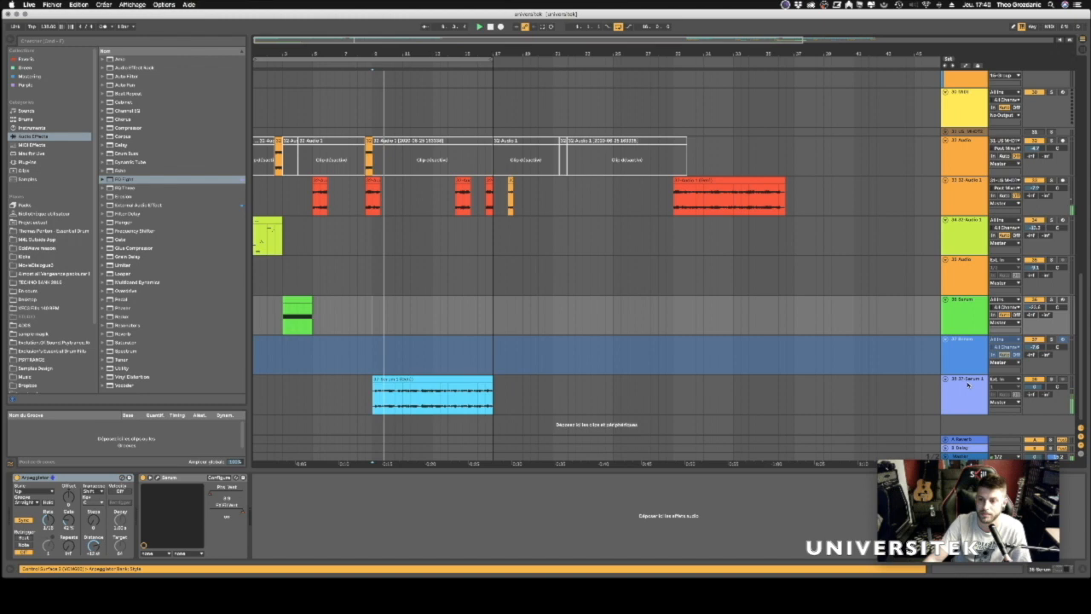
click(968, 383)
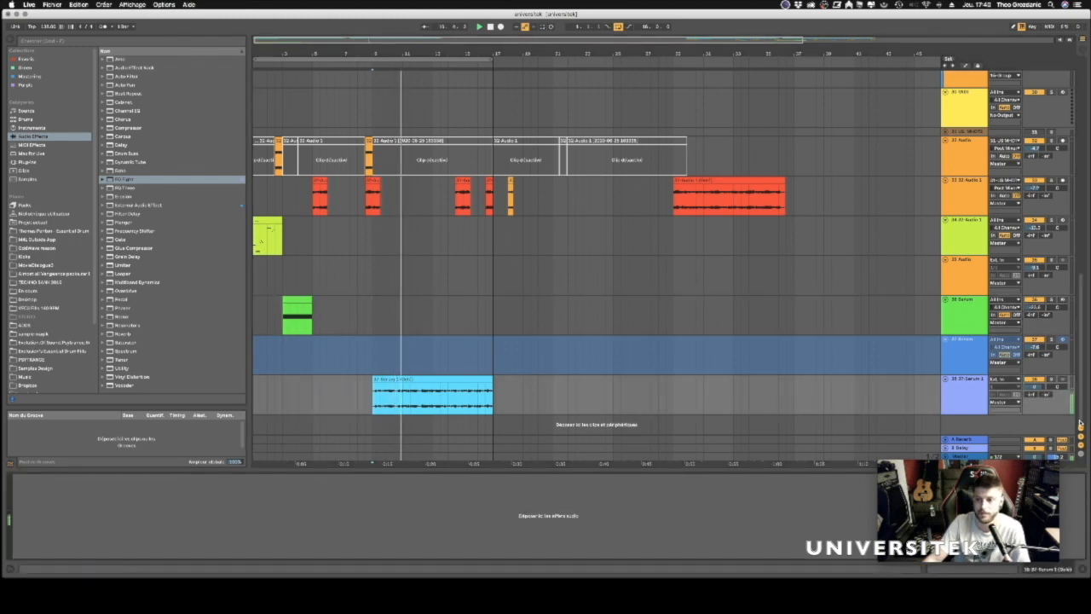
drag(1035, 387, 1034, 402)
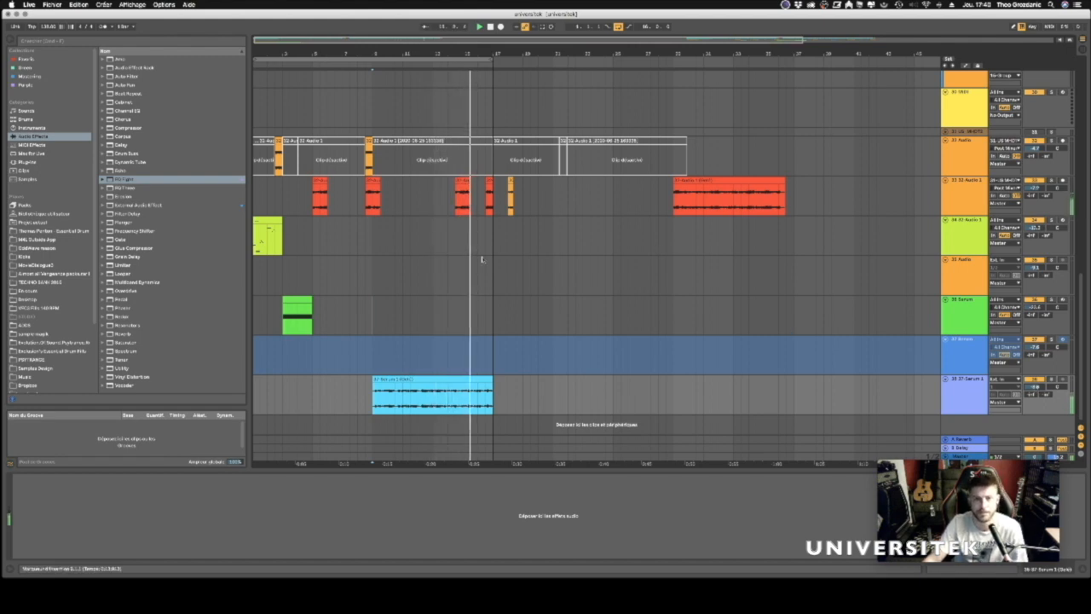
Replay from bar 9 and delete bar 11 from the Serum audio clip.
drag(461, 58, 479, 79)
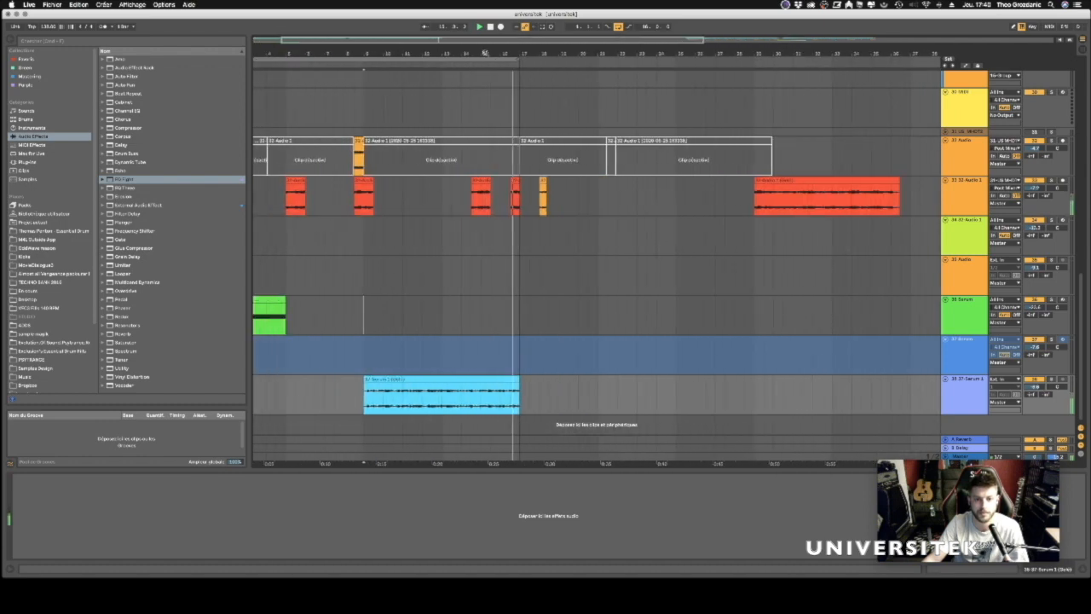
click(364, 296)
key(space)
key(space)
drag(373, 55, 373, 98)
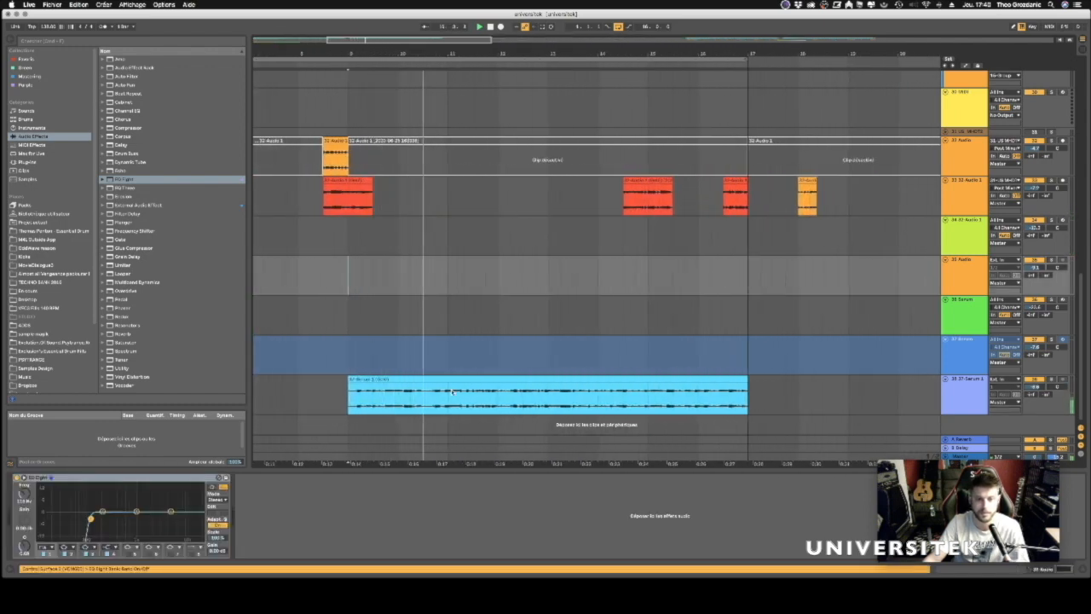
drag(452, 396, 496, 396)
key(Delete)
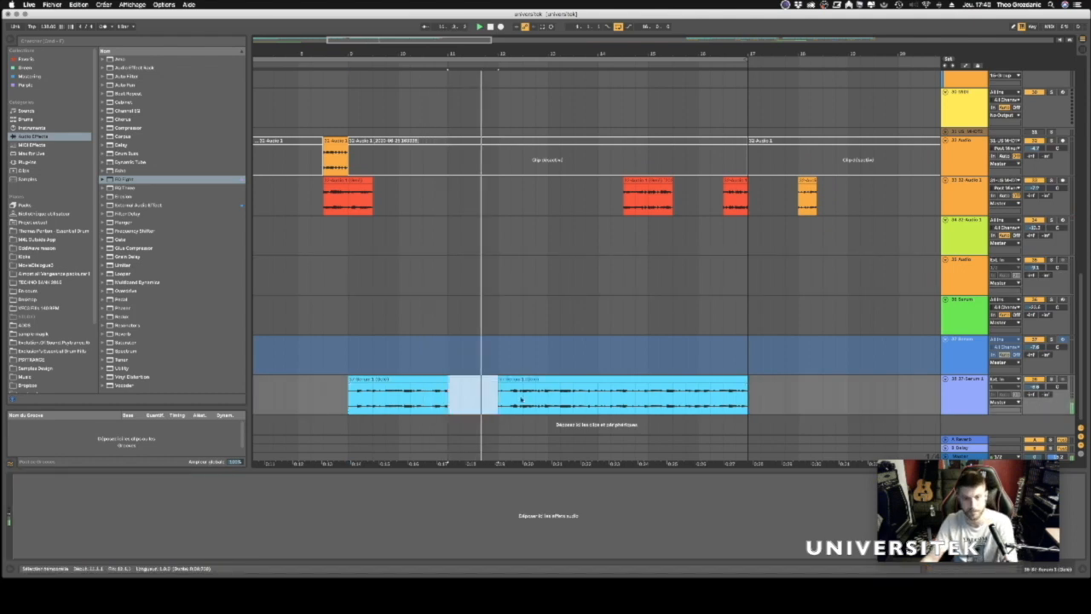
Cut further gaps in the Serum audio: the first beat of bar 12, all of bar 13 and the first beat of bar 15.
drag(499, 376, 662, 379)
key(Delete)
key(Delete)
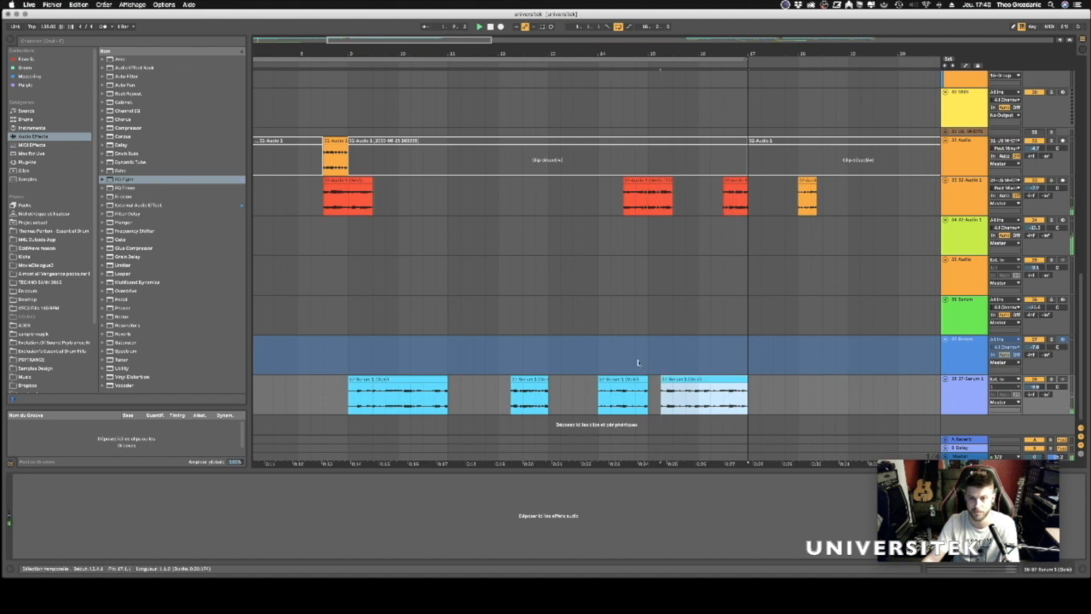
Play the chopped Serum audio and delete the first three beats of bar 16 from it.
click(650, 364)
key(space)
key(space)
drag(701, 399, 738, 392)
key(Delete)
drag(503, 53, 420, 52)
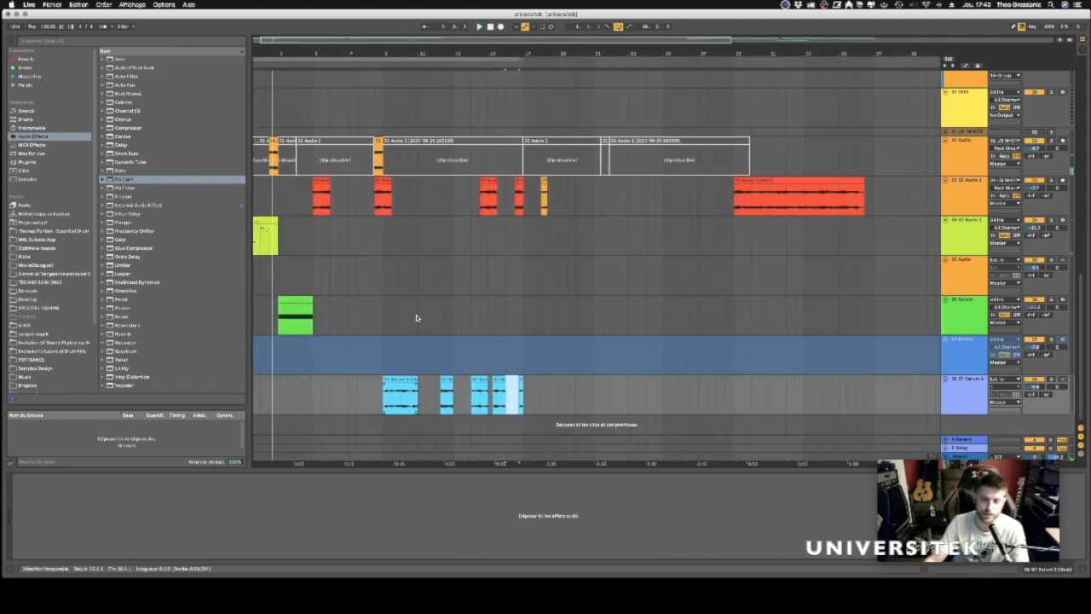
Copy the green MIDI clip at the start of track 34 to bar 11 and trim the copy to one bar.
key(space)
drag(402, 243, 427, 244)
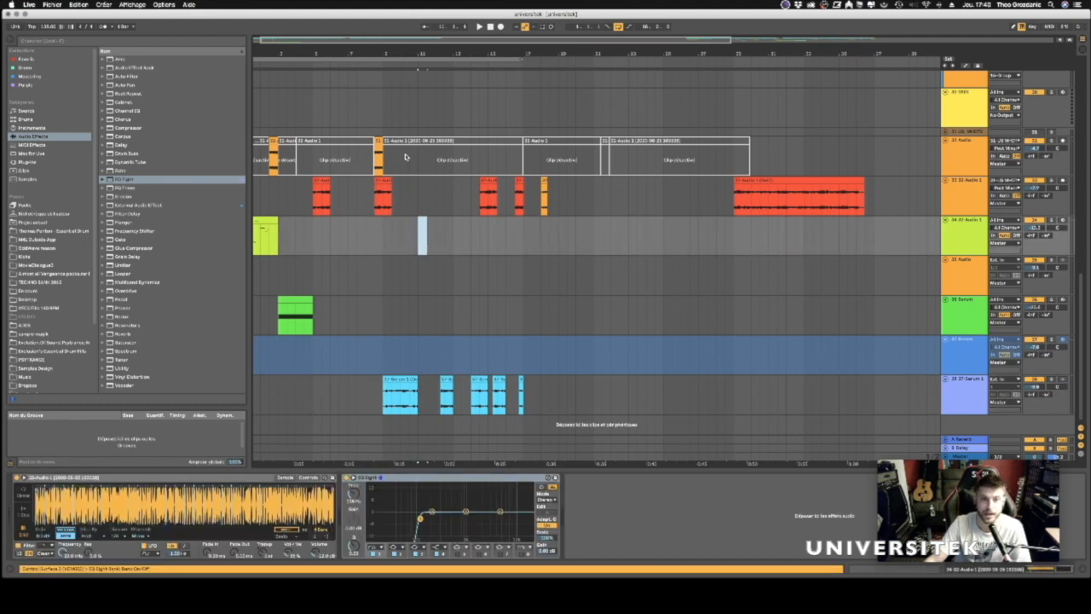
drag(417, 156, 435, 155)
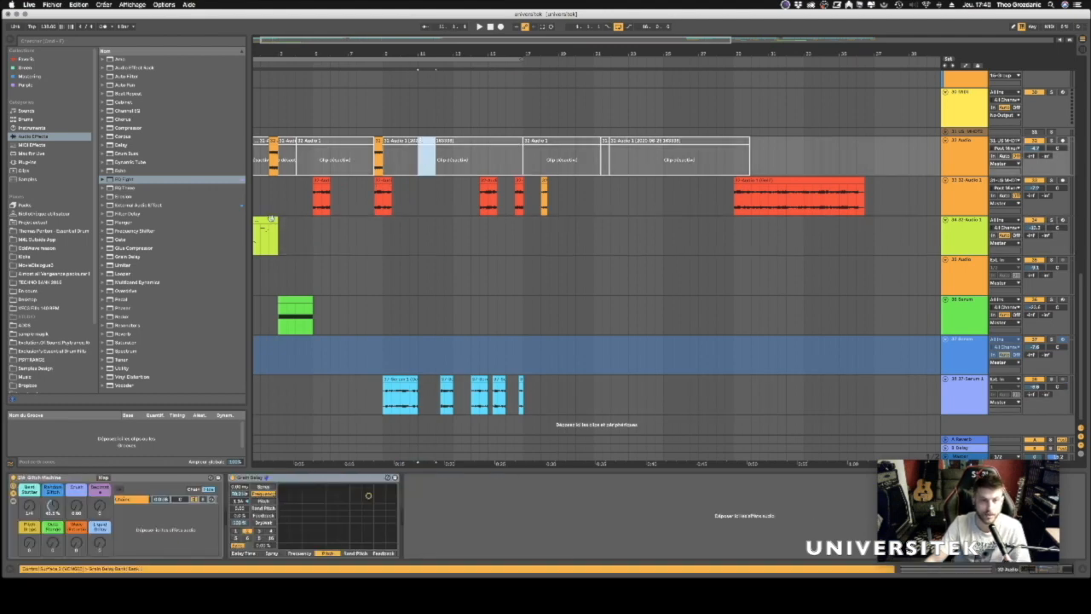
click(271, 220)
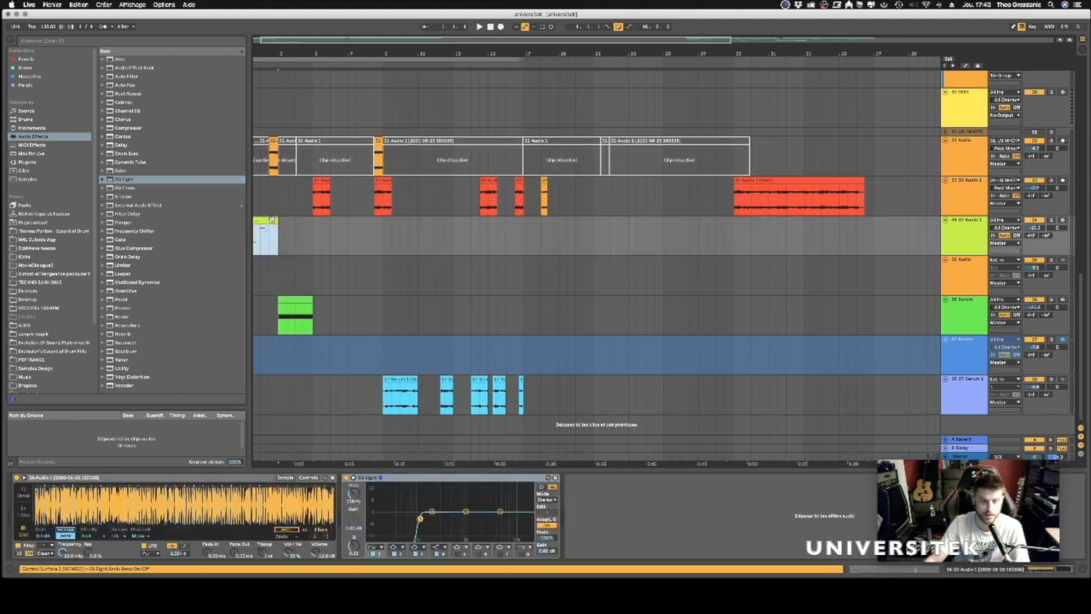
click(419, 241)
key(super+v)
drag(434, 233, 460, 233)
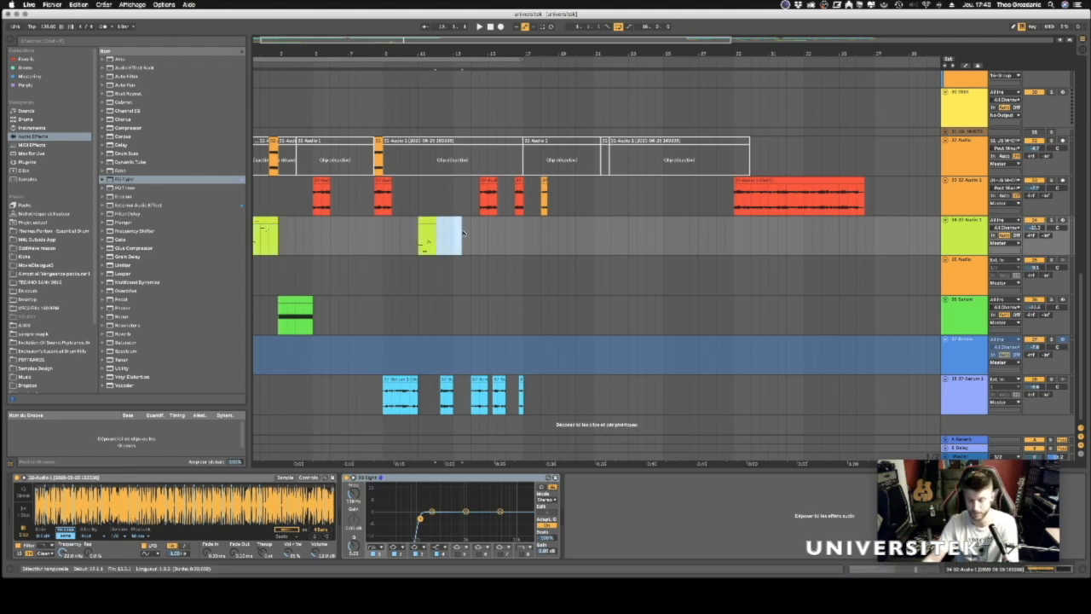
In the copied MIDI clip at bar 11, lower the first note's pitch and raise the second note by one semitone.
double_click(430, 220)
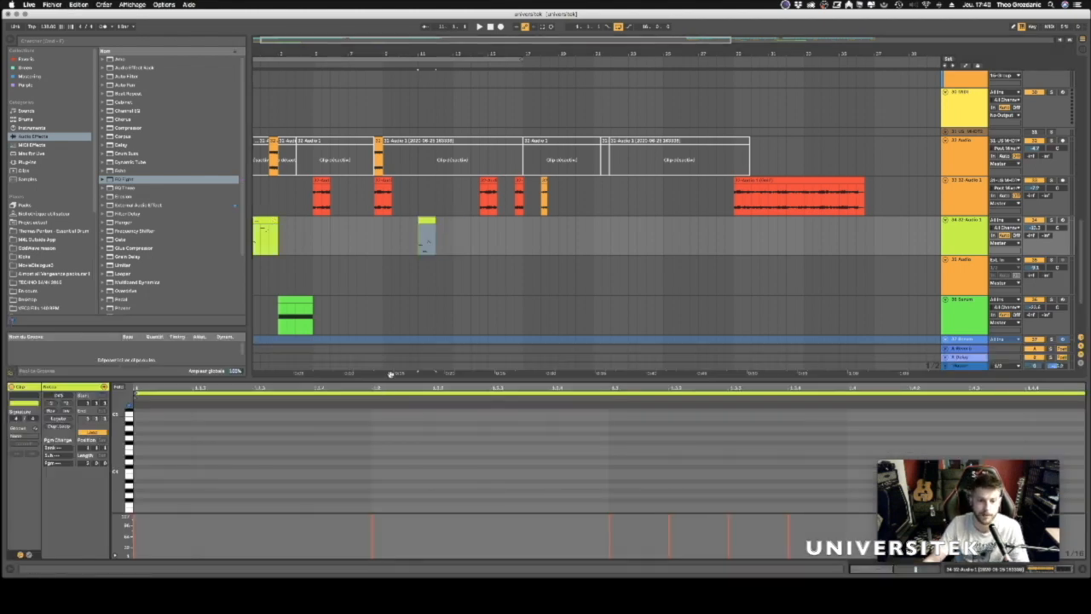
drag(388, 375, 398, 252)
drag(215, 443, 215, 513)
key(Down)
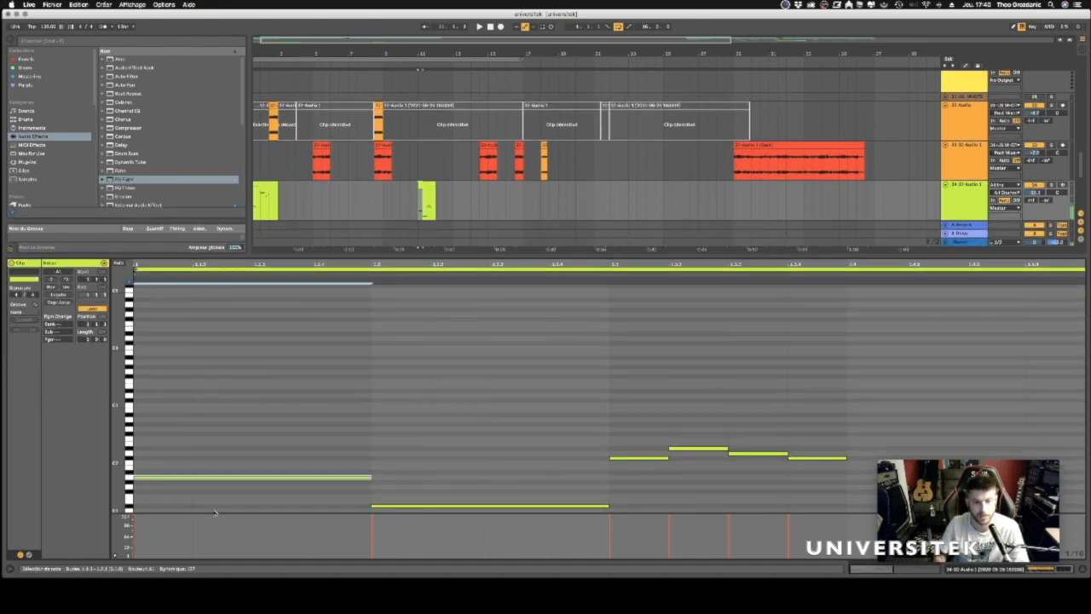
key(Down)
click(440, 505)
key(Up)
right_click(441, 531)
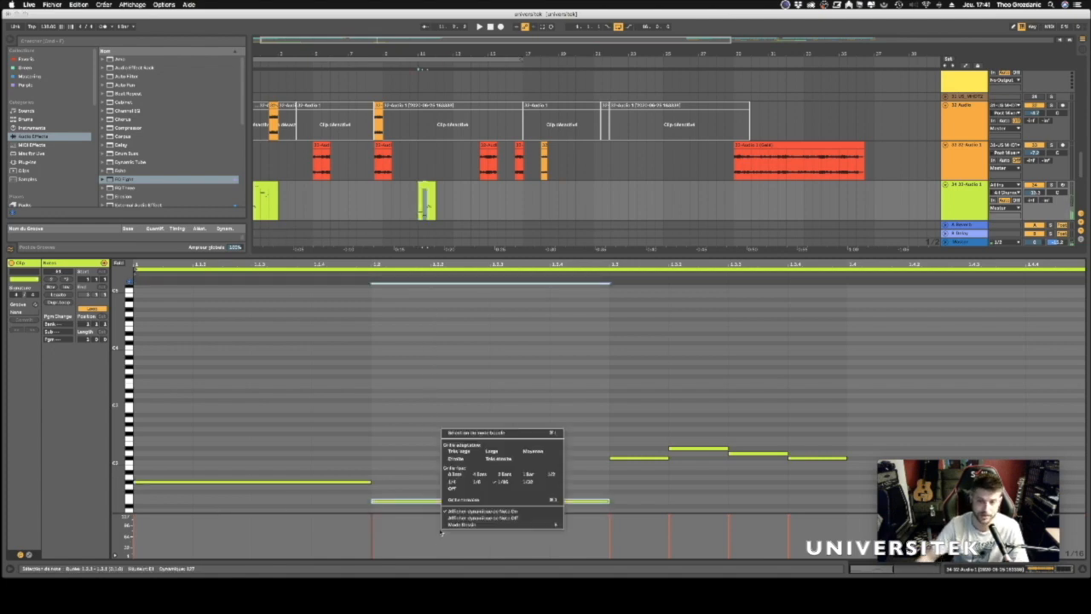
click(677, 440)
Rework the clip's beat 3: lower and lengthen the first sixteenth over the second, lower the third, raise the fourth, and play the result.
click(641, 438)
click(639, 458)
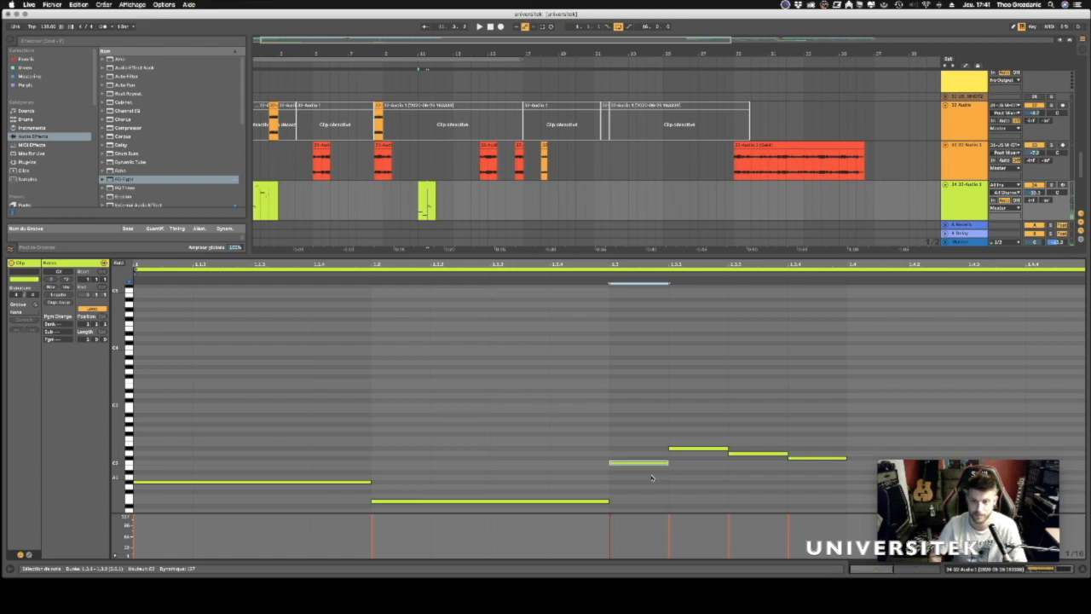
scroll(693, 433, down, 1)
drag(692, 445, 802, 483)
key(Delete)
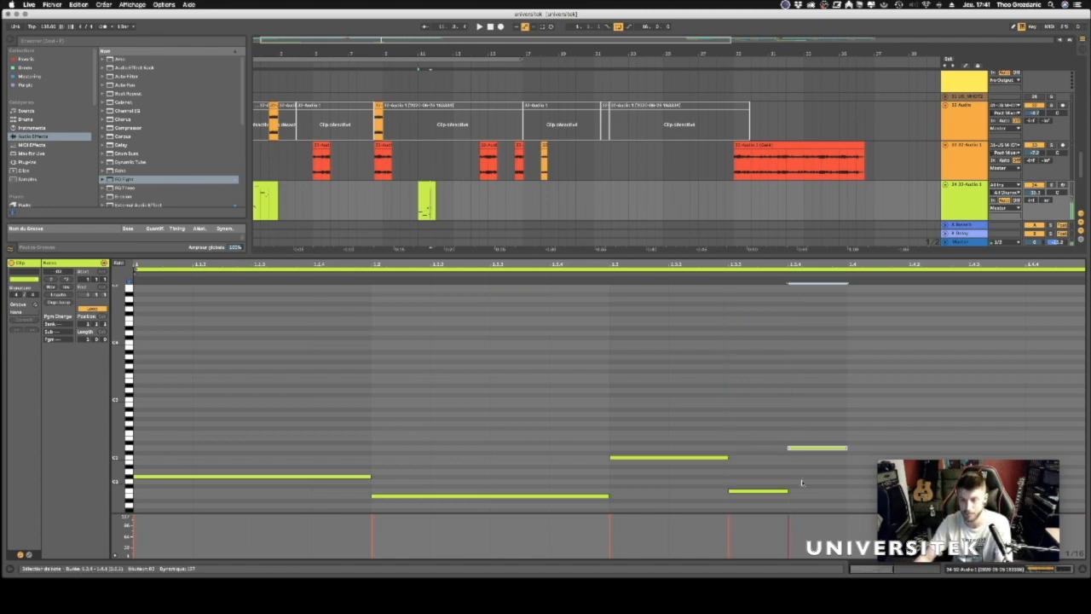
key(space)
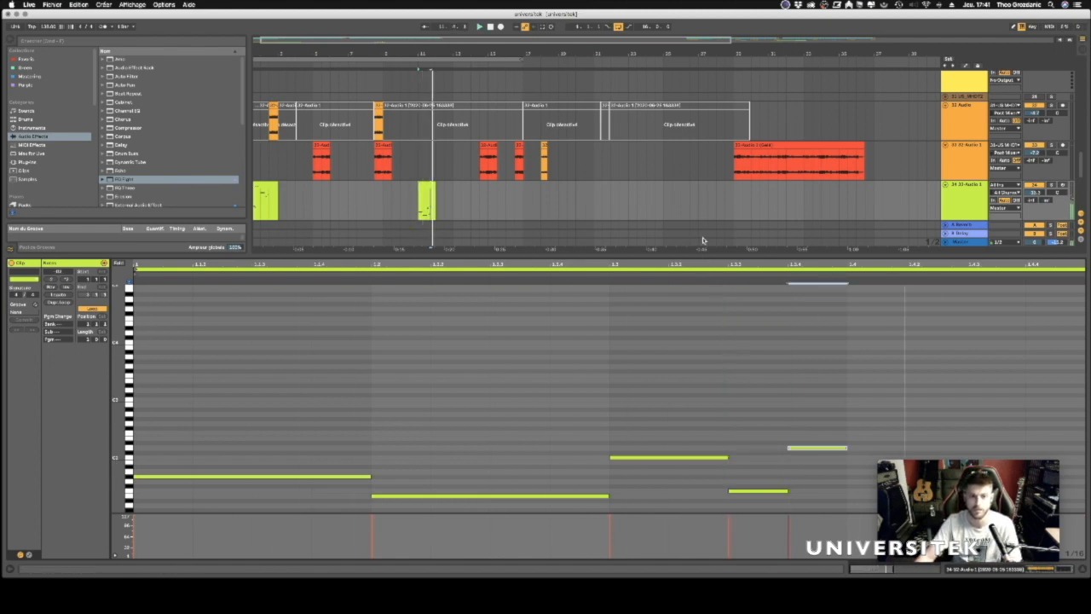
drag(677, 262, 516, 230)
key(space)
Copy a one-beat slice of the blue Serum audio in bar 12 to the last beat of bar 11 and play it.
drag(465, 257, 464, 320)
drag(426, 53, 451, 190)
scroll(470, 122, down, 5)
scroll(503, 174, up, 3)
scroll(524, 212, down, 3)
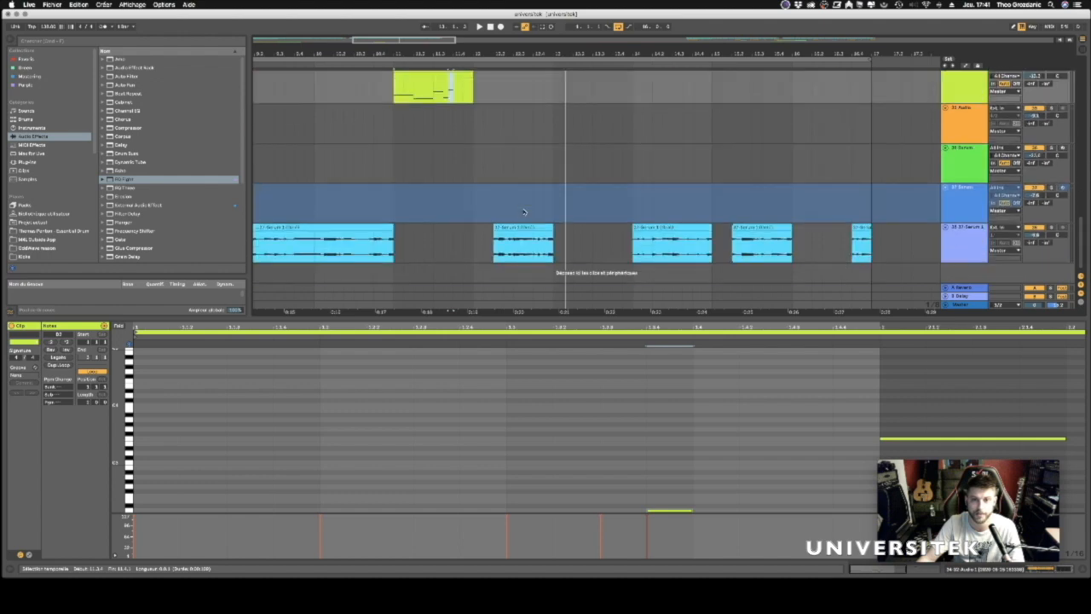
click(522, 255)
drag(514, 254, 530, 252)
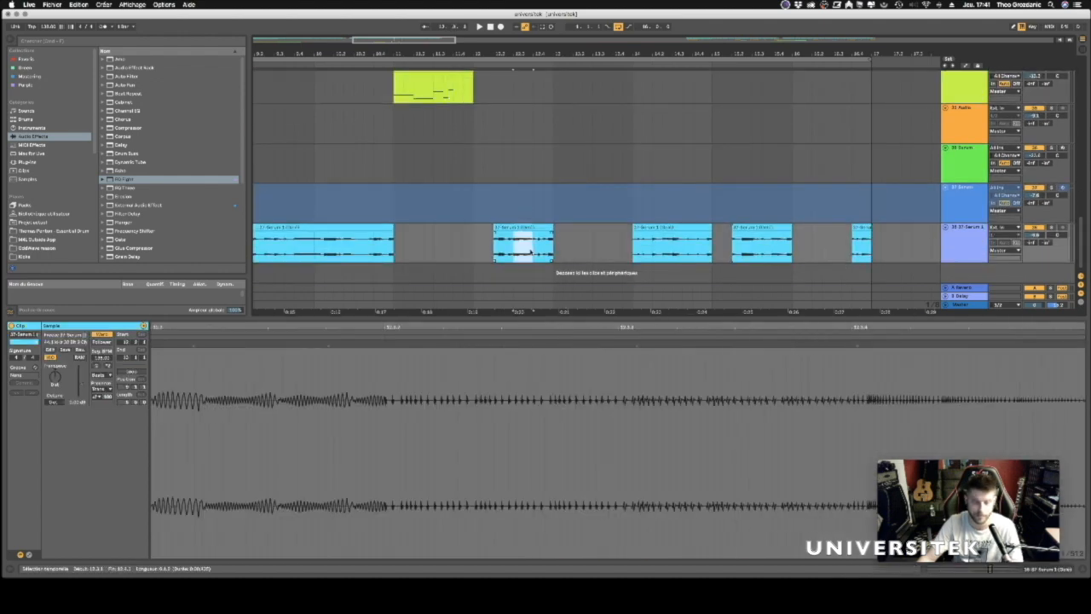
click(455, 241)
key(super+v)
click(456, 242)
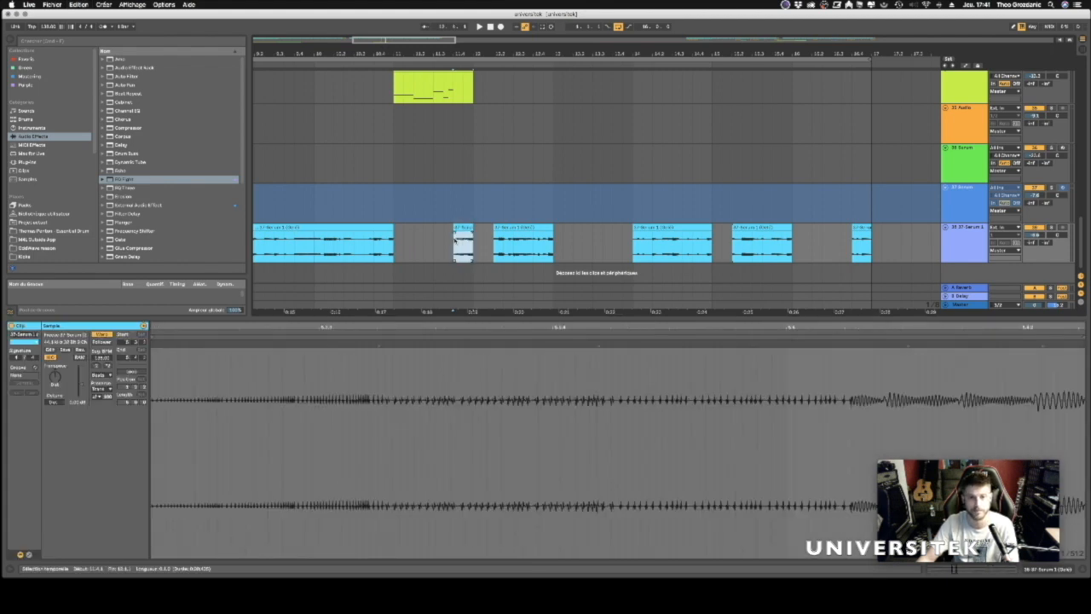
key(space)
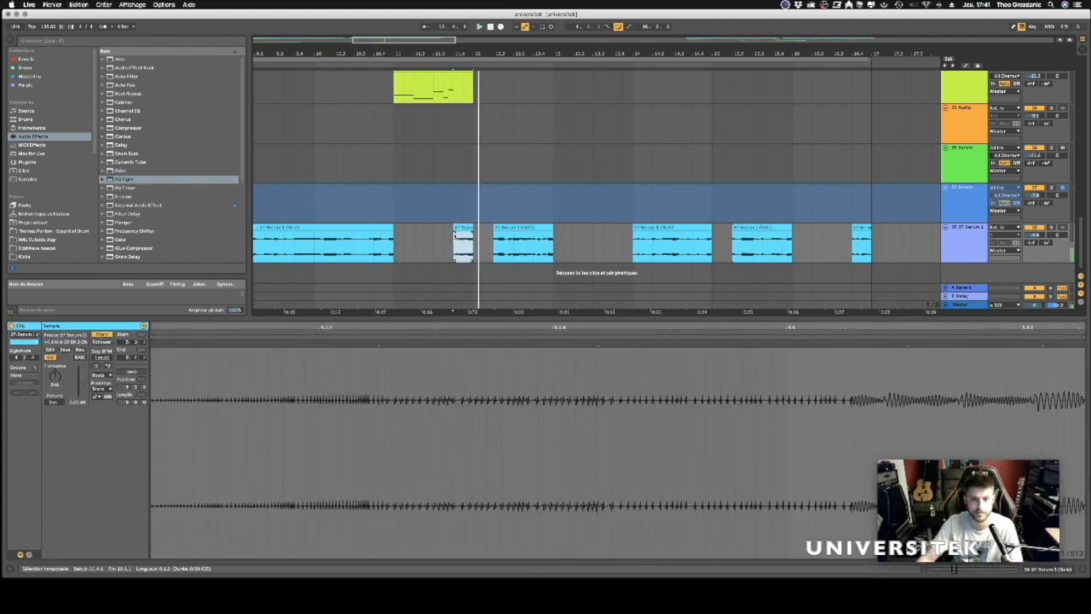
Open the green Serum clip at bar 3 on track 36 and play the arrangement from its end at bar 5.
click(395, 169)
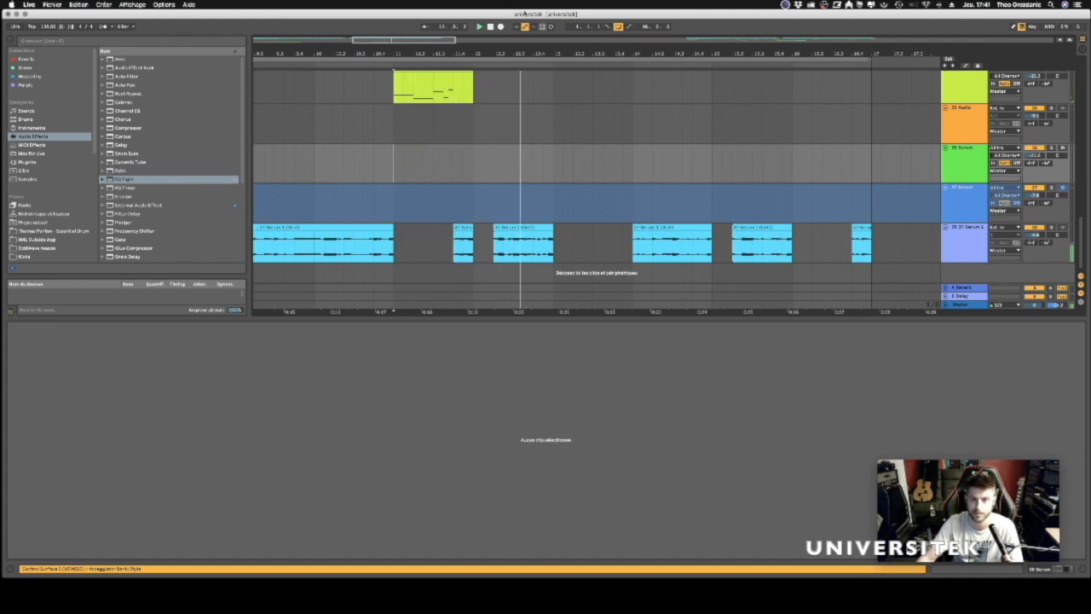
drag(513, 54, 513, 20)
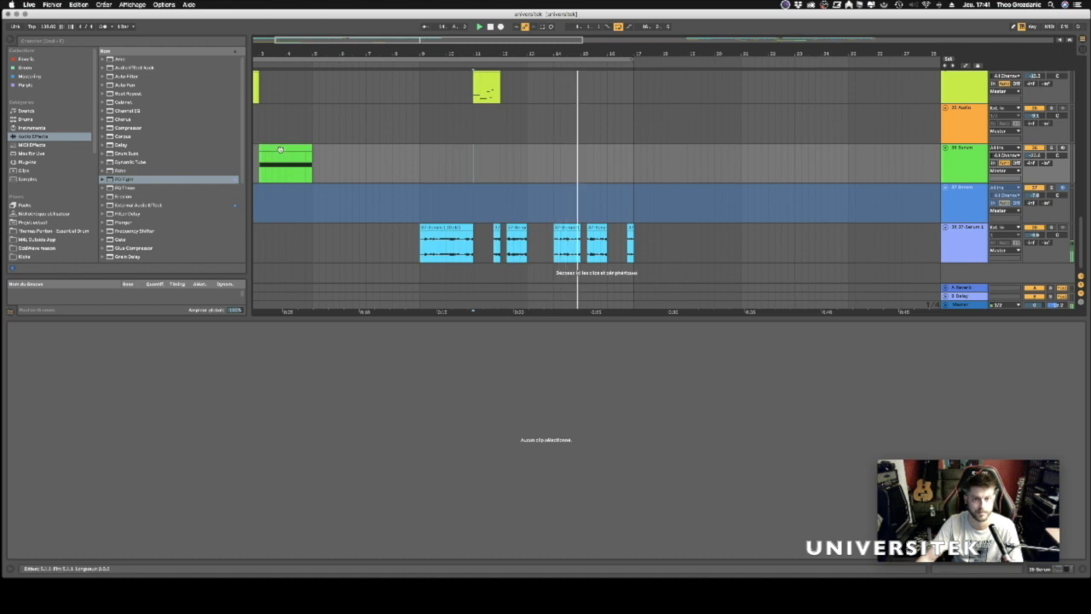
click(280, 150)
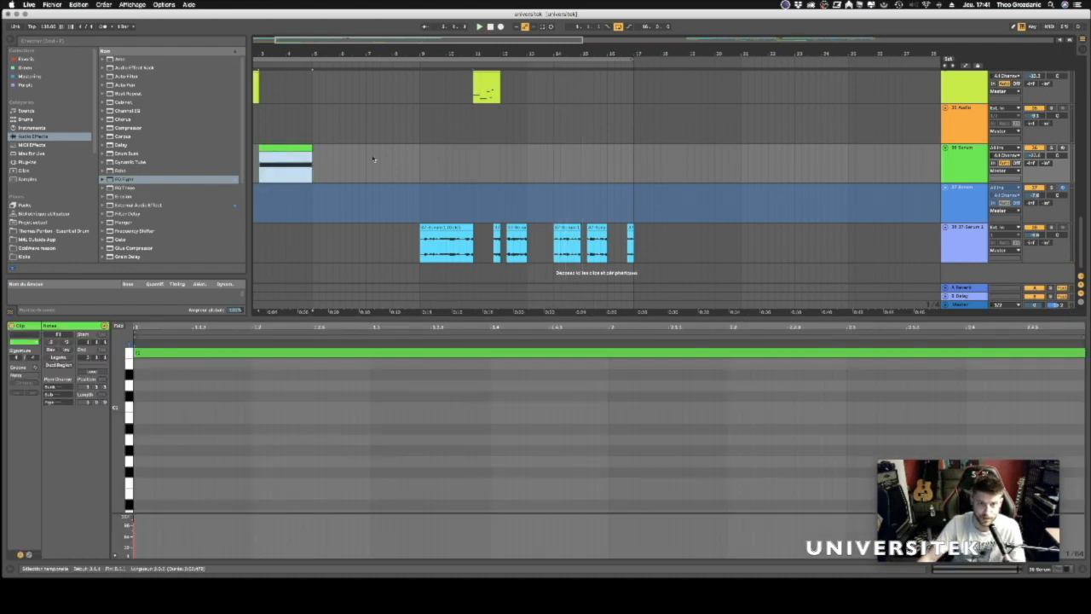
click(313, 132)
click(313, 167)
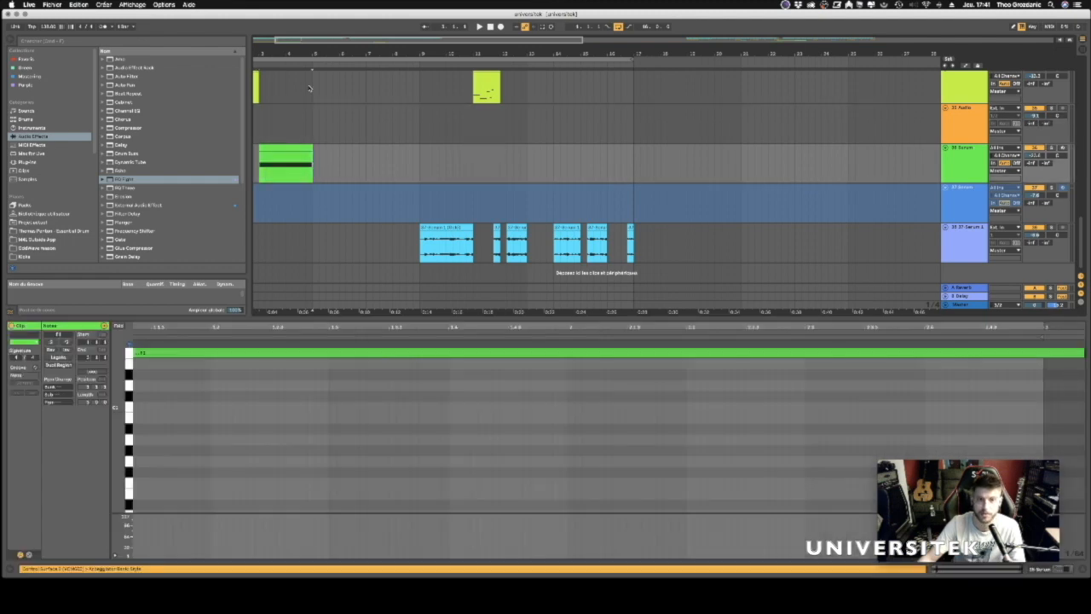
key(space)
scroll(597, 170, left, 5)
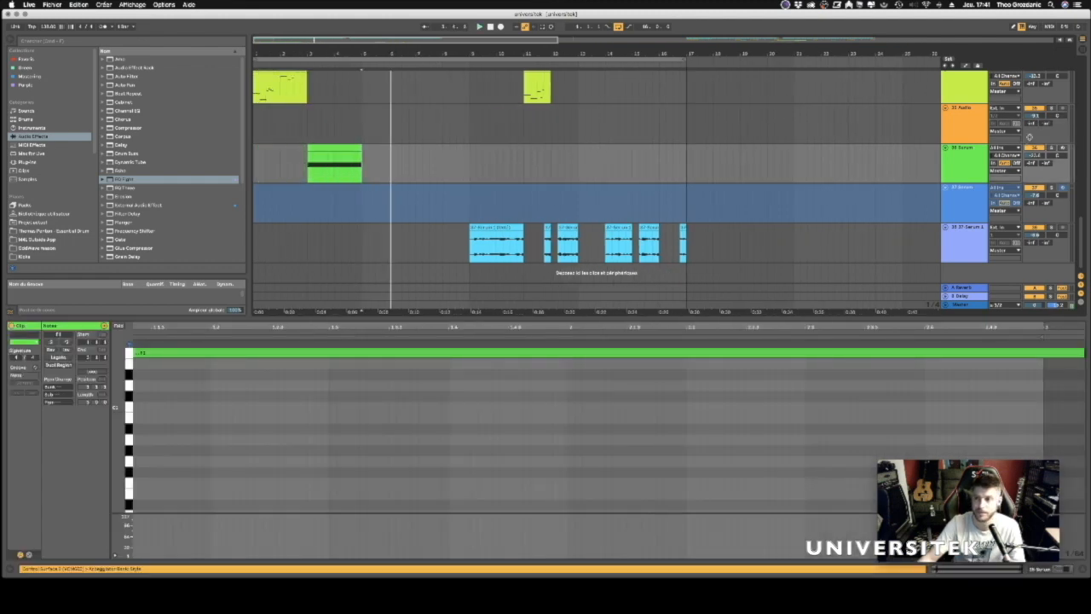
Arm green Serum track 36 for recording and show the automation of a Serum wet parameter in the arrangement.
click(1062, 148)
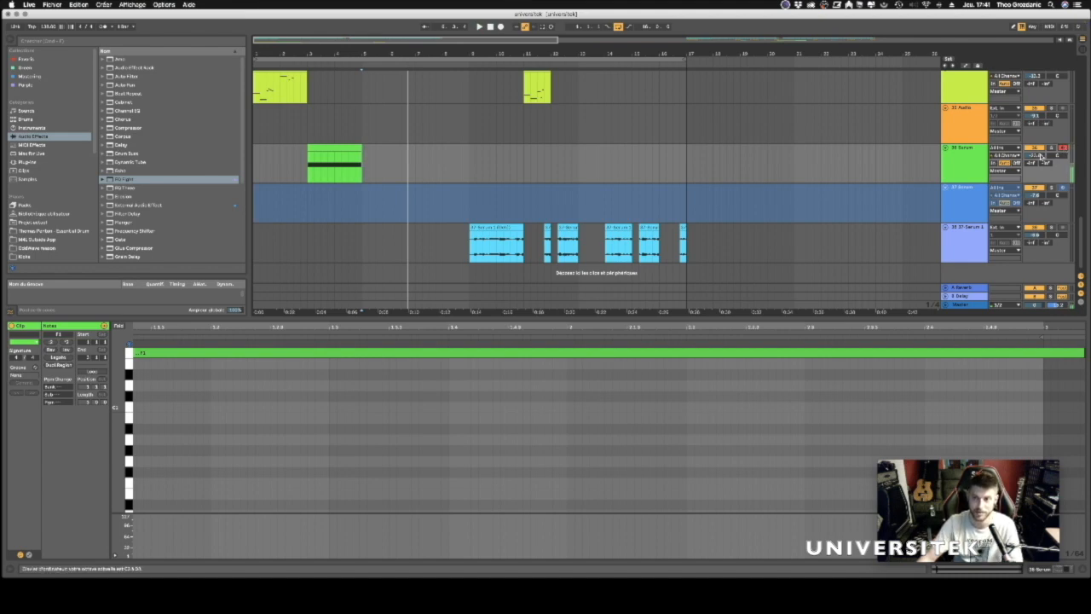
click(968, 168)
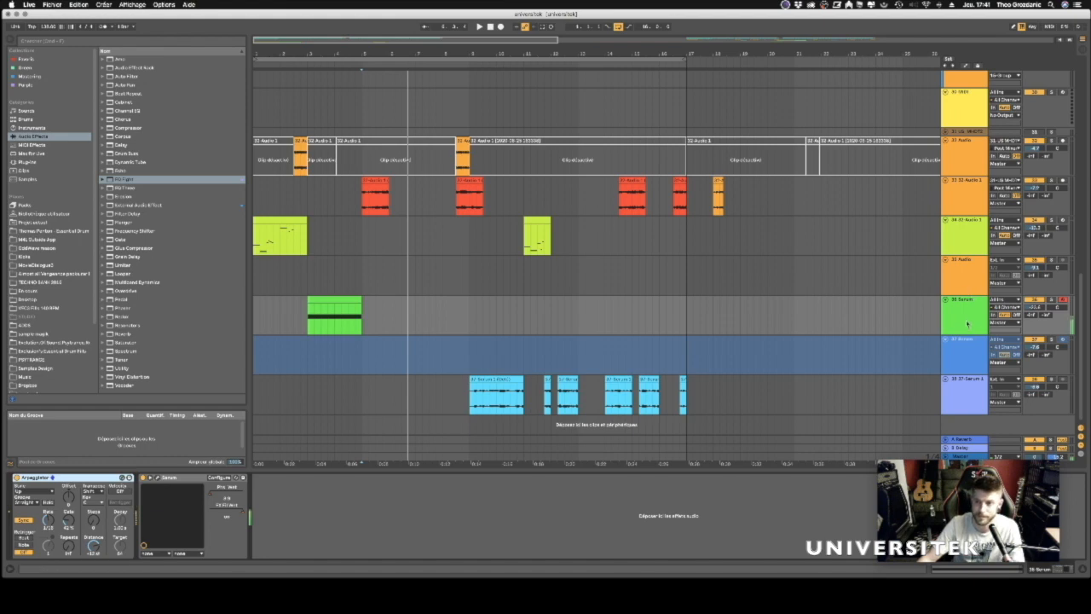
right_click(242, 511)
click(248, 518)
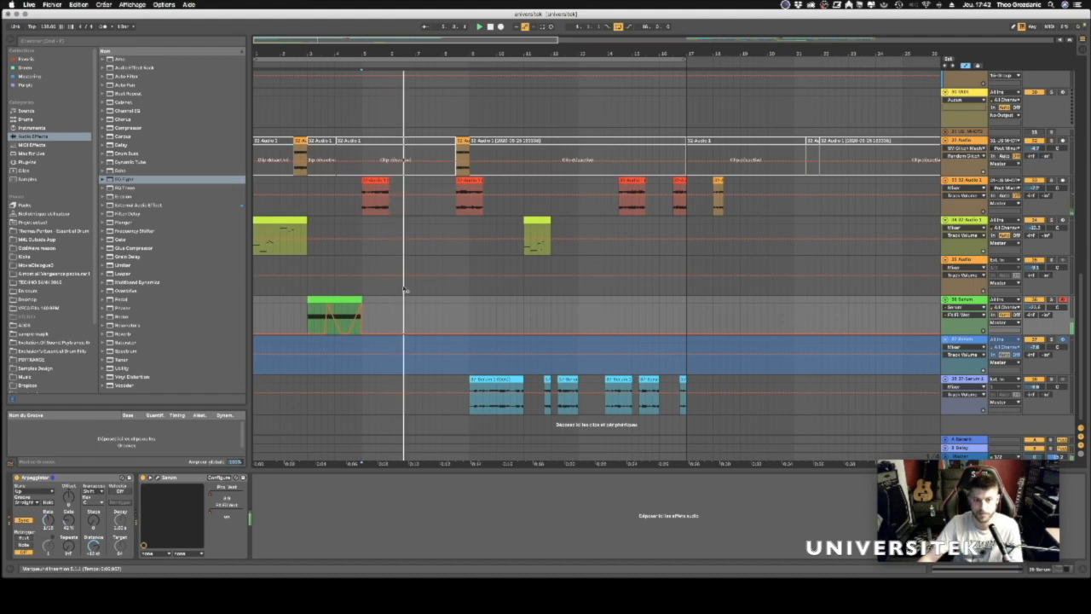
Show another Serum parameter's automation on track 36 and raise its envelope from the end of the green clip at bar 5.
right_click(214, 494)
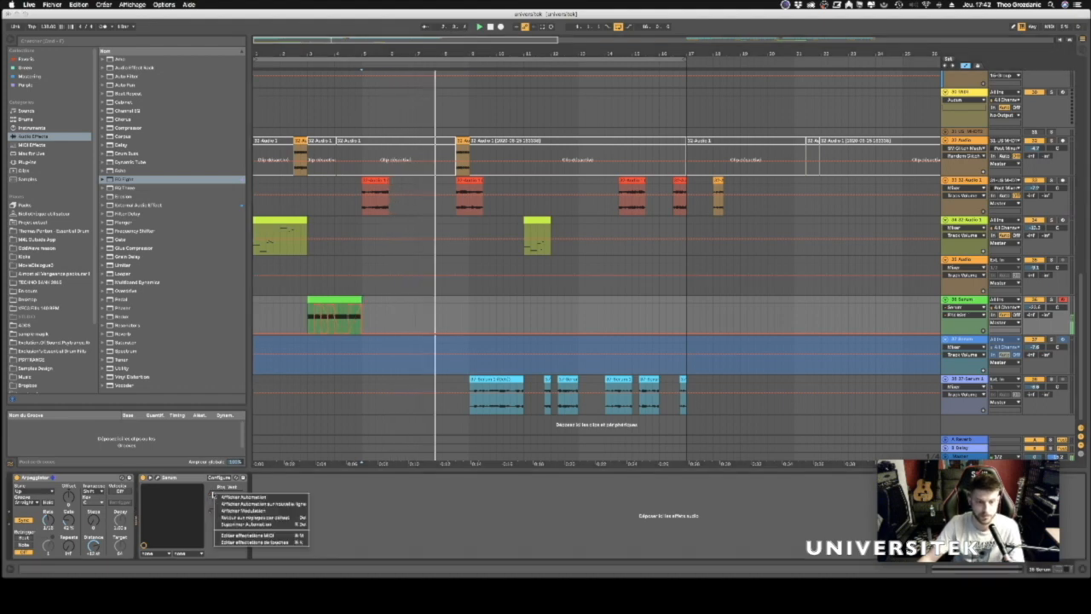
click(359, 331)
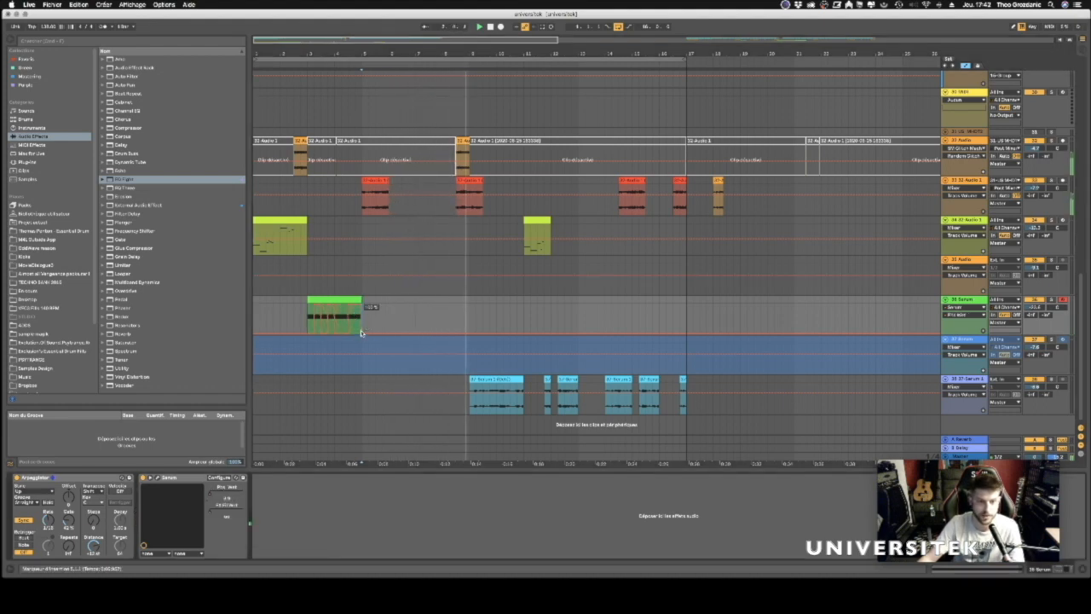
drag(362, 334, 362, 305)
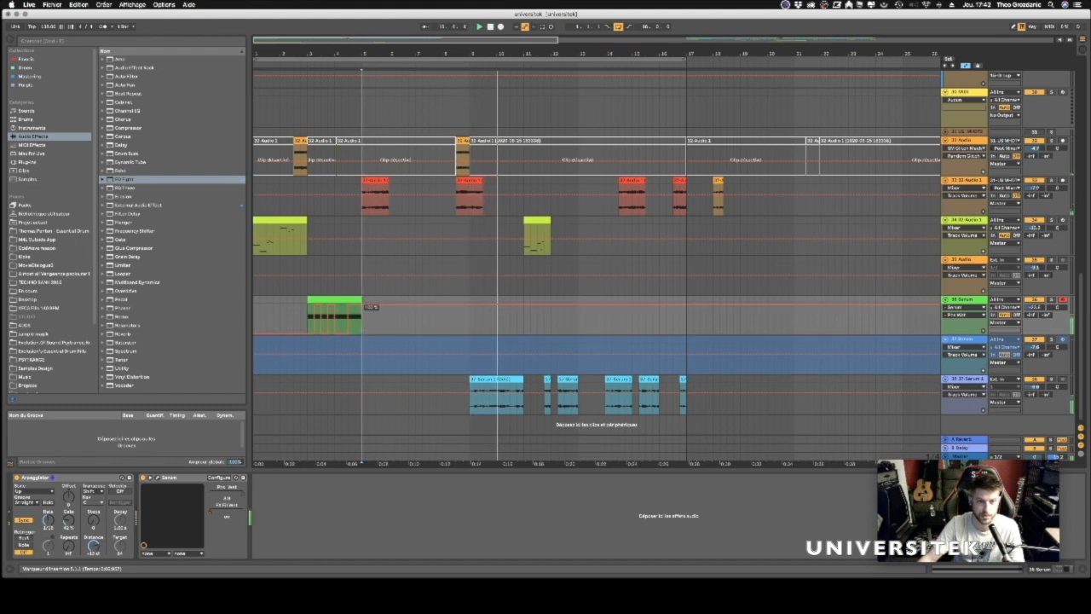
Record a new MIDI part on Serum track 36 from late bar 12 to the end of bar 16 and play it back.
click(361, 255)
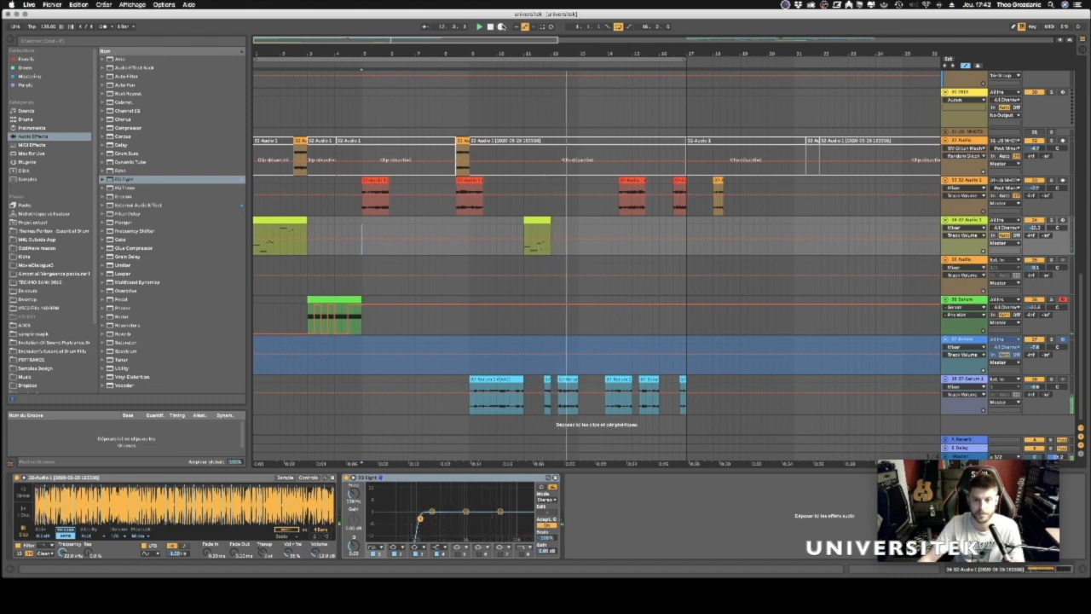
click(501, 26)
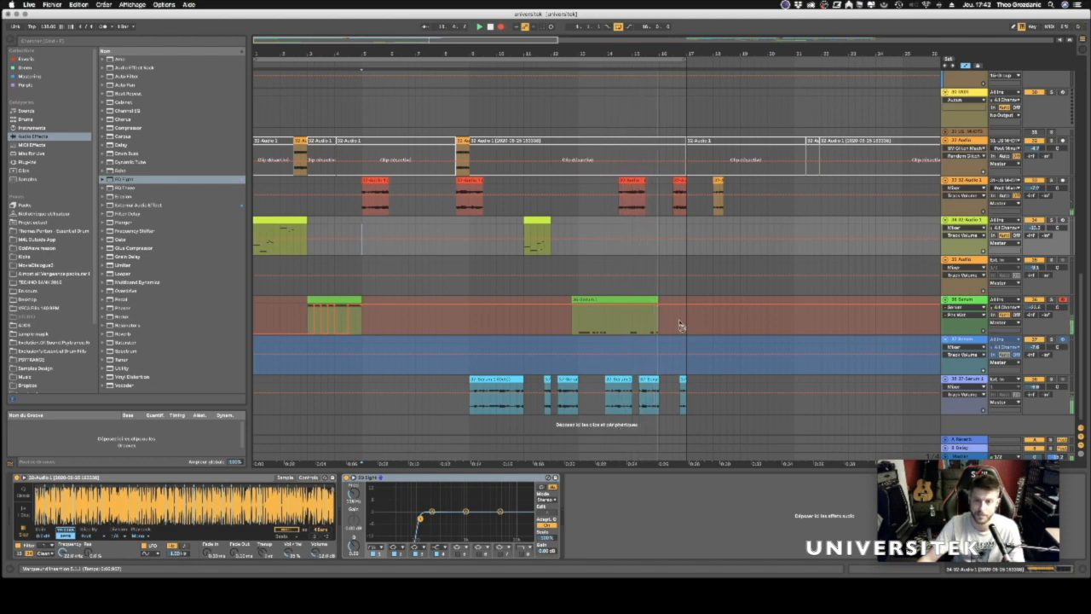
key(space)
click(573, 320)
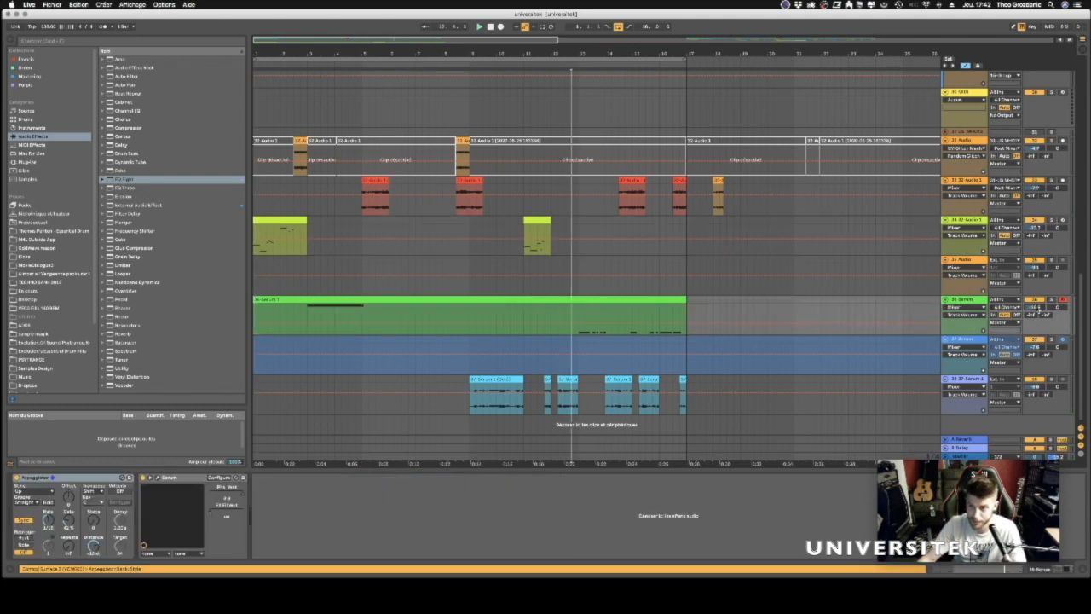
key(space)
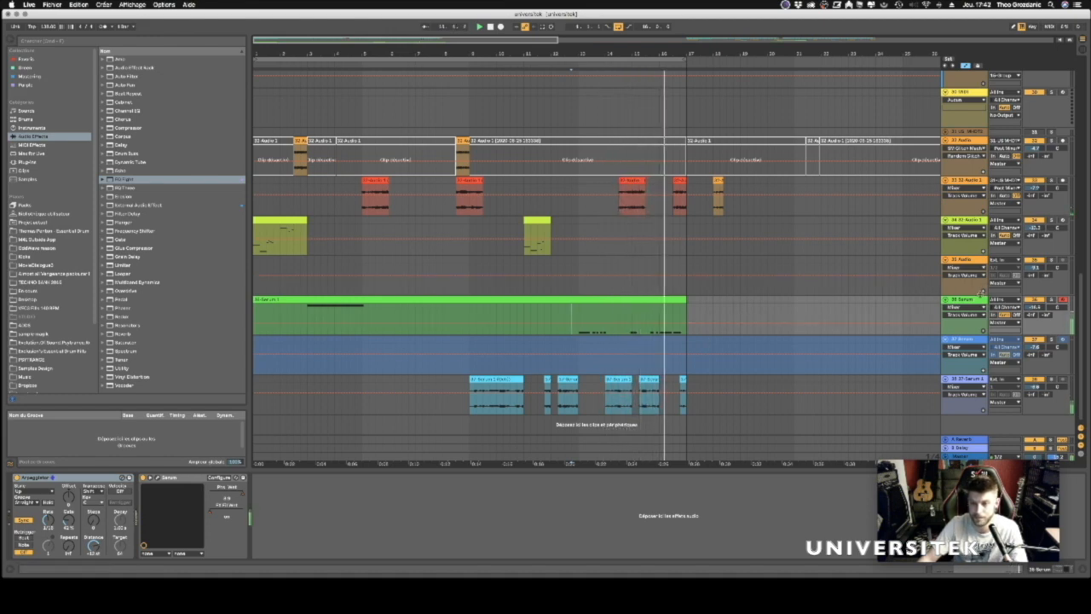
Freeze Serum track 36 and insert a new audio track directly below it.
click(968, 300)
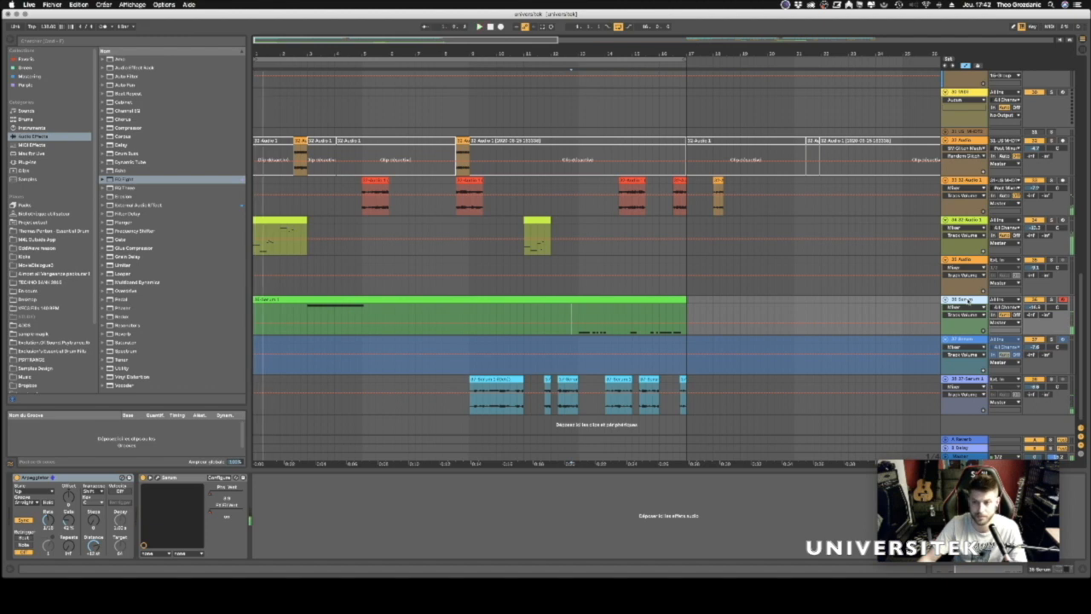
right_click(969, 301)
click(980, 365)
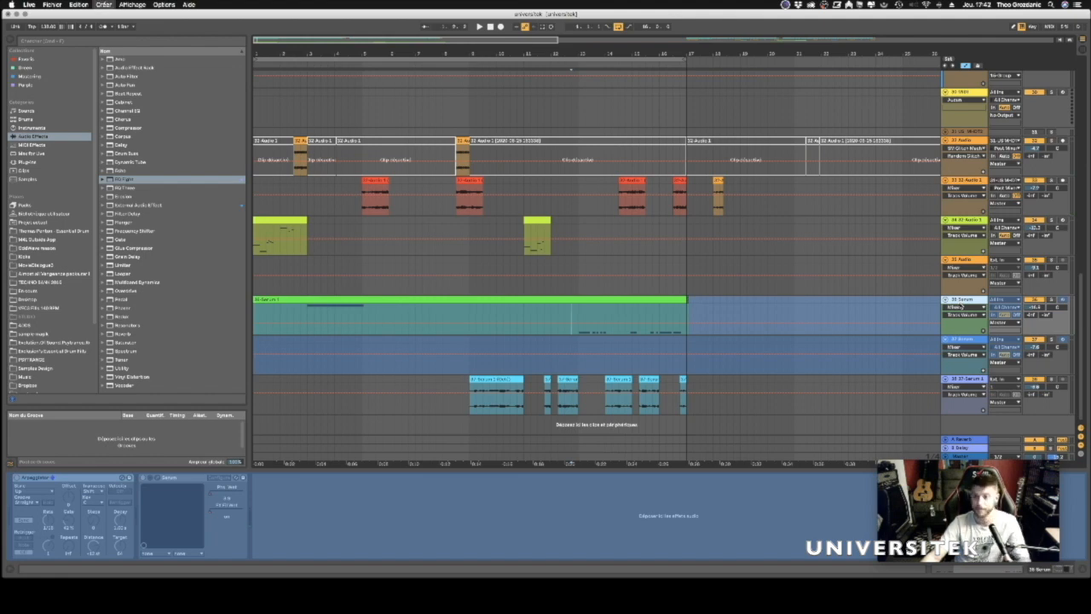
key(super+t)
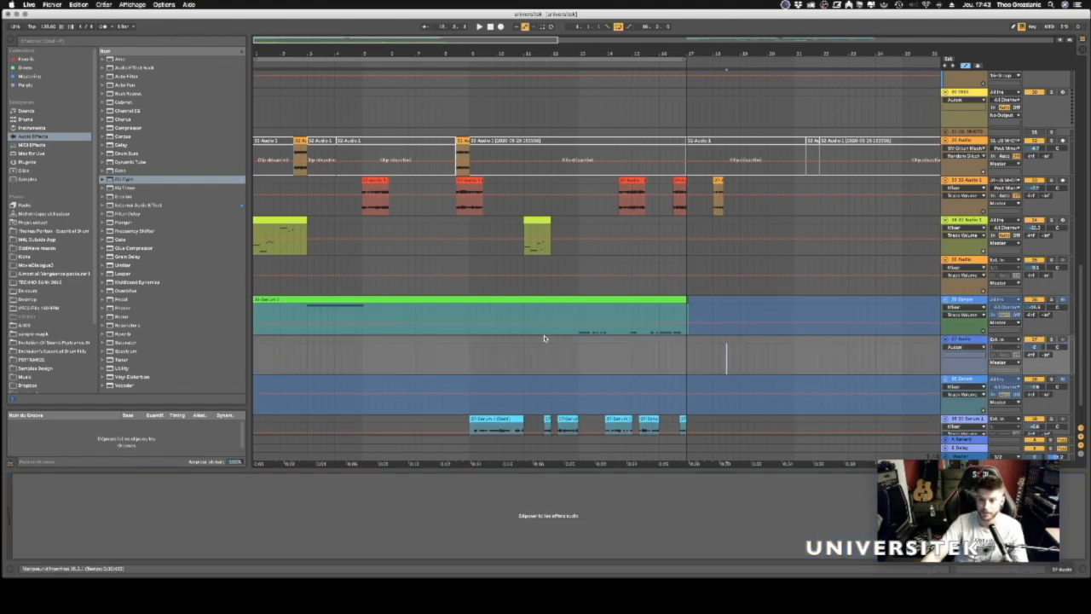
Copy the frozen Serum clip to the new audio track as audio and lower the audio clip's gain.
click(446, 311)
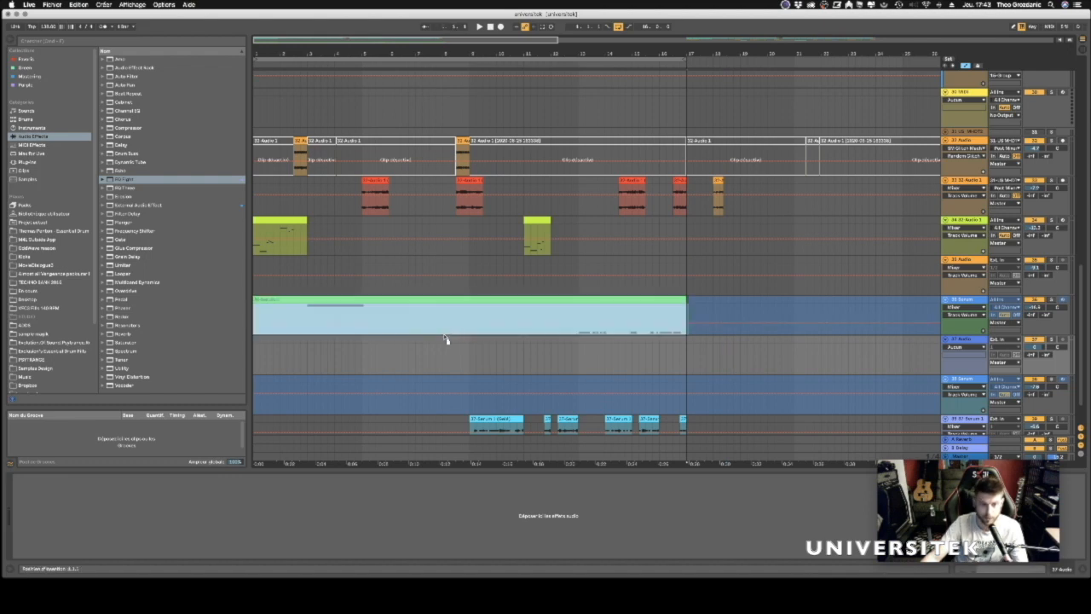
drag(446, 338, 444, 345)
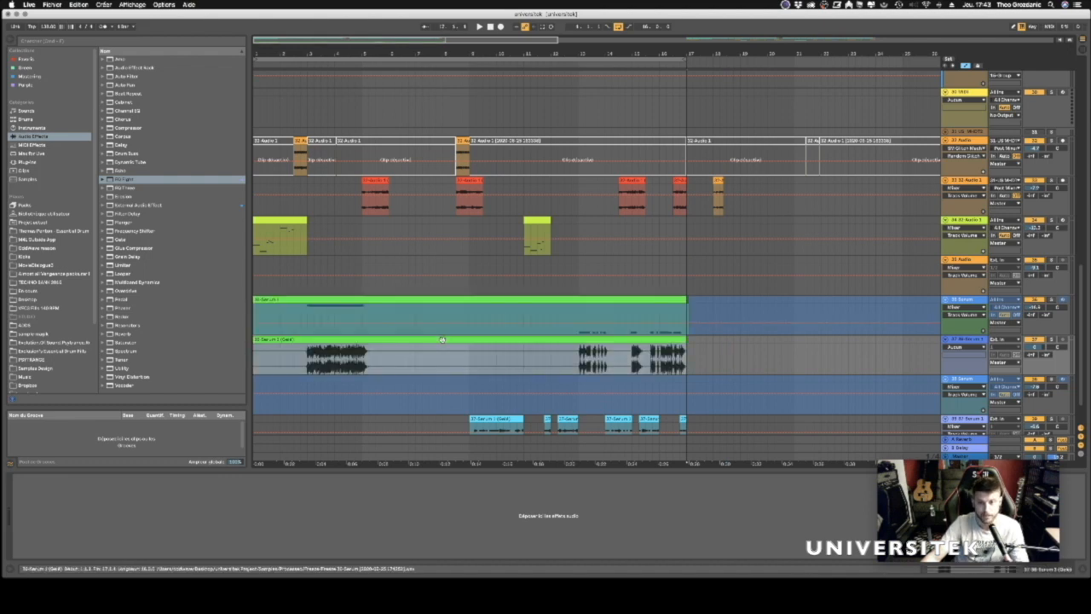
double_click(472, 339)
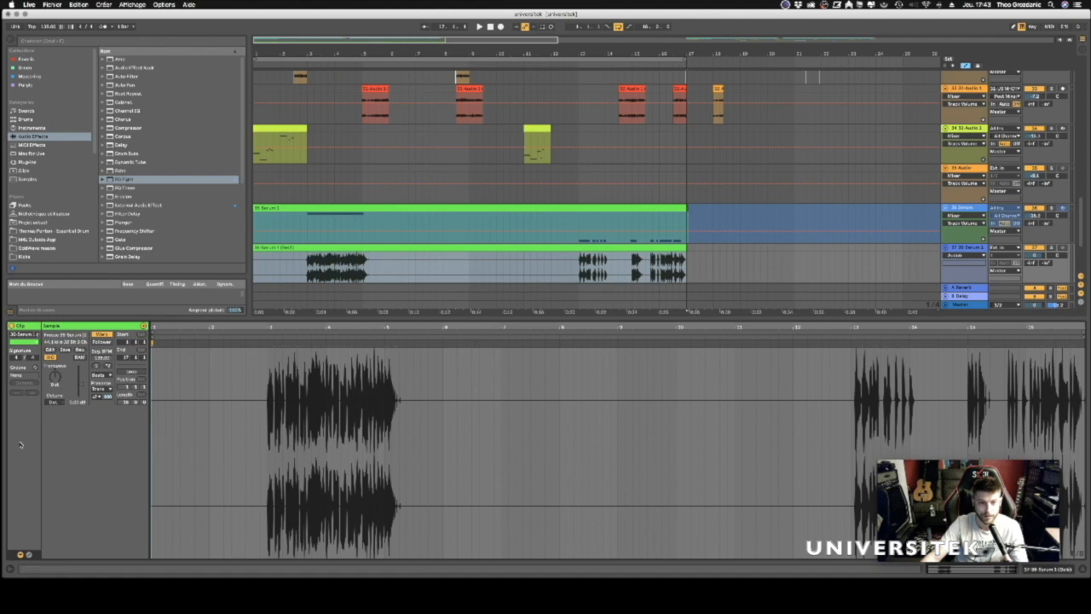
drag(83, 386, 83, 393)
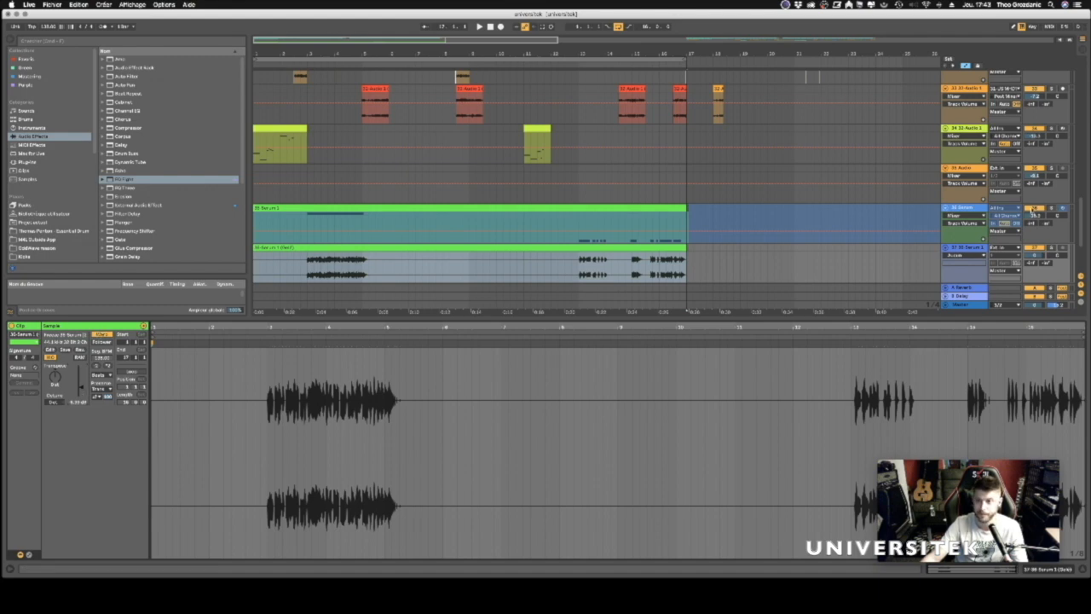
Unfreeze the original Serum track 36 and deactivate it.
right_click(974, 210)
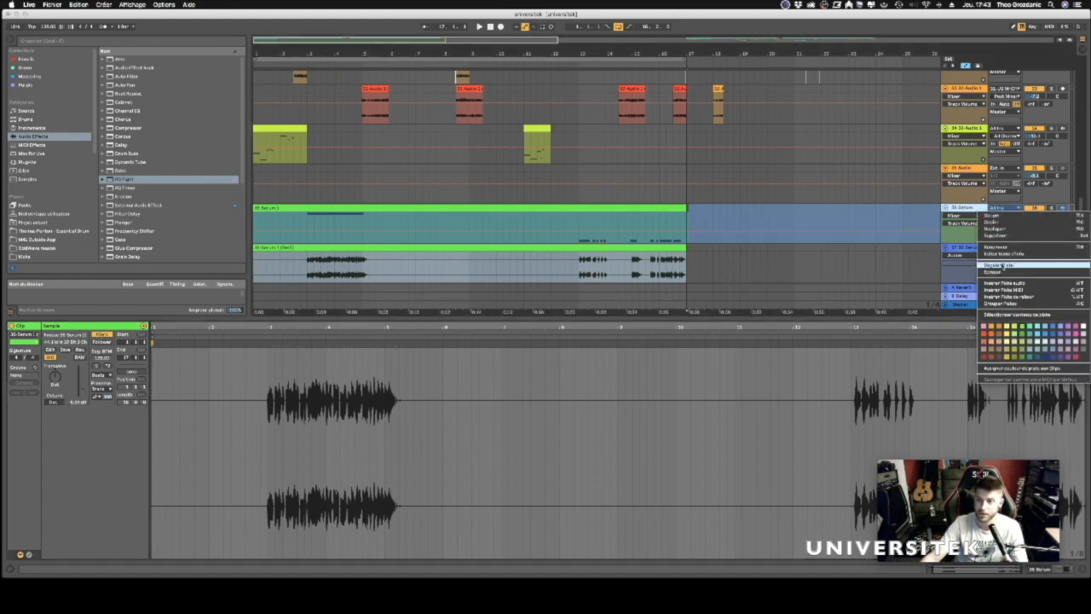
click(991, 263)
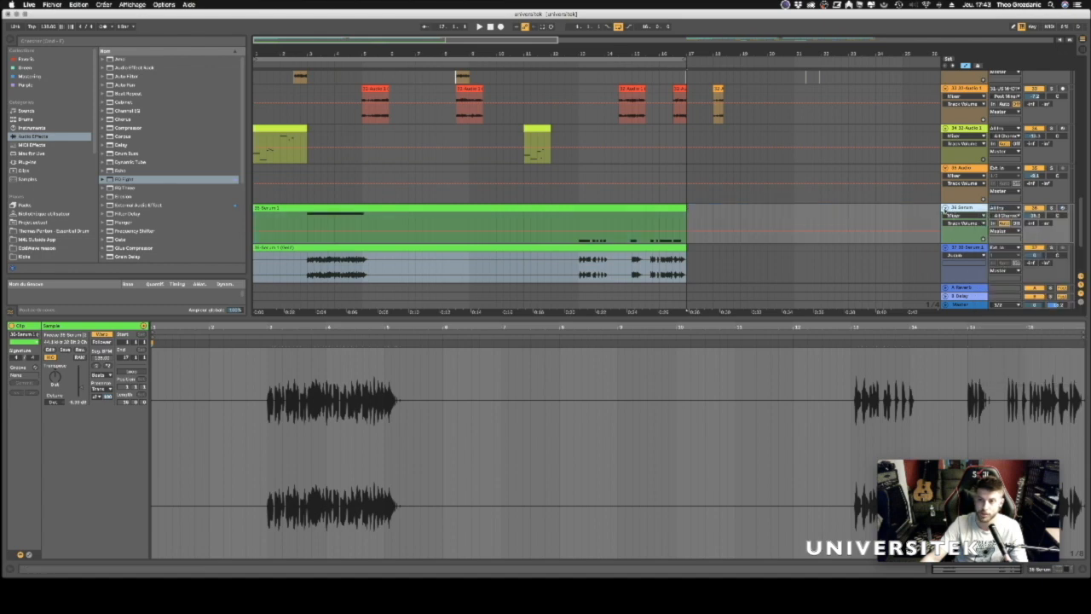
click(1028, 210)
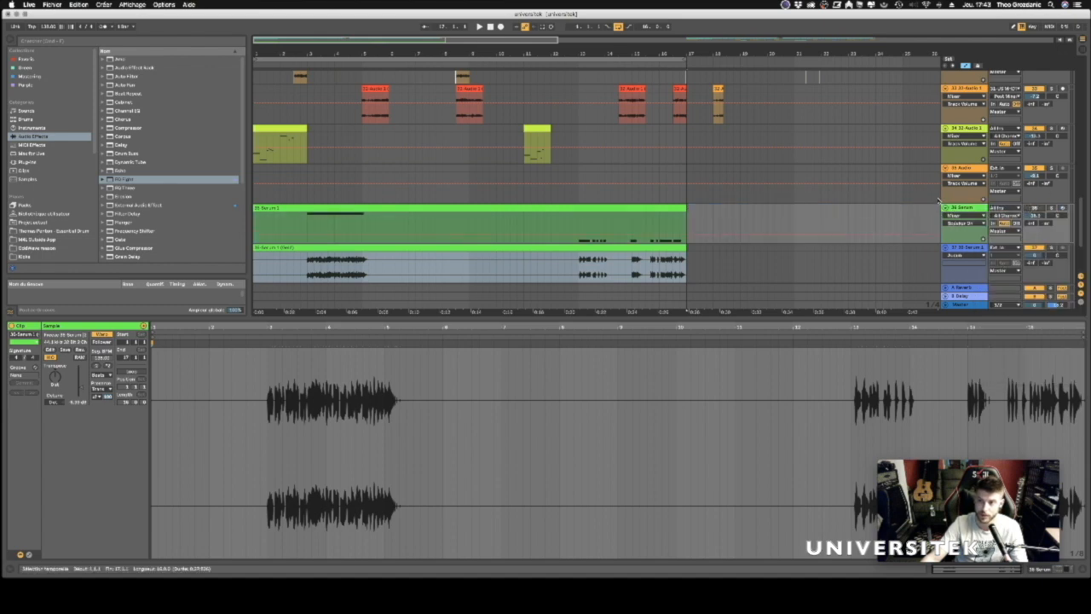
Collapse Serum track 36, and unfreeze, deactivate and collapse Serum track 38.
click(945, 209)
scroll(930, 216, down, 1)
scroll(930, 217, down, 3)
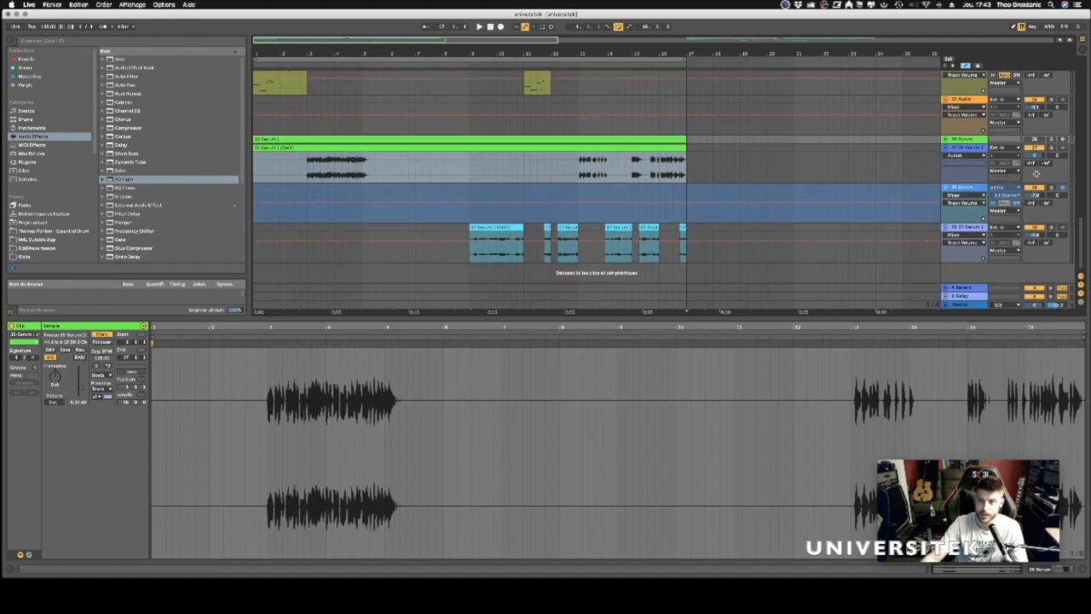
right_click(966, 187)
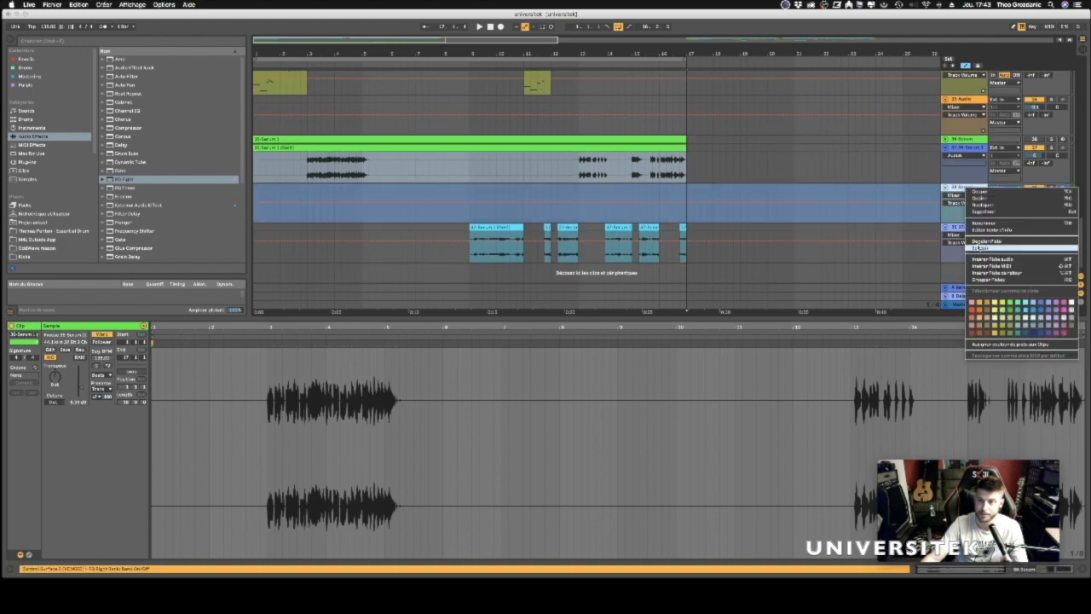
click(979, 247)
click(1033, 187)
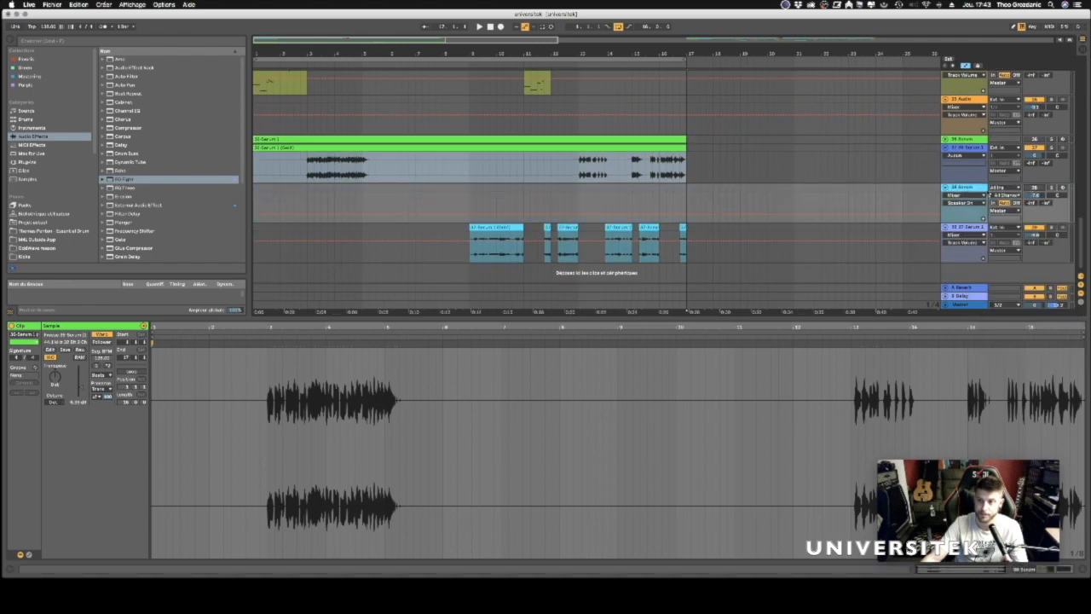
click(945, 188)
Move both deactivated Serum instrument tracks to the end of the track list, below the rendered Serum audio tracks.
drag(962, 187, 961, 148)
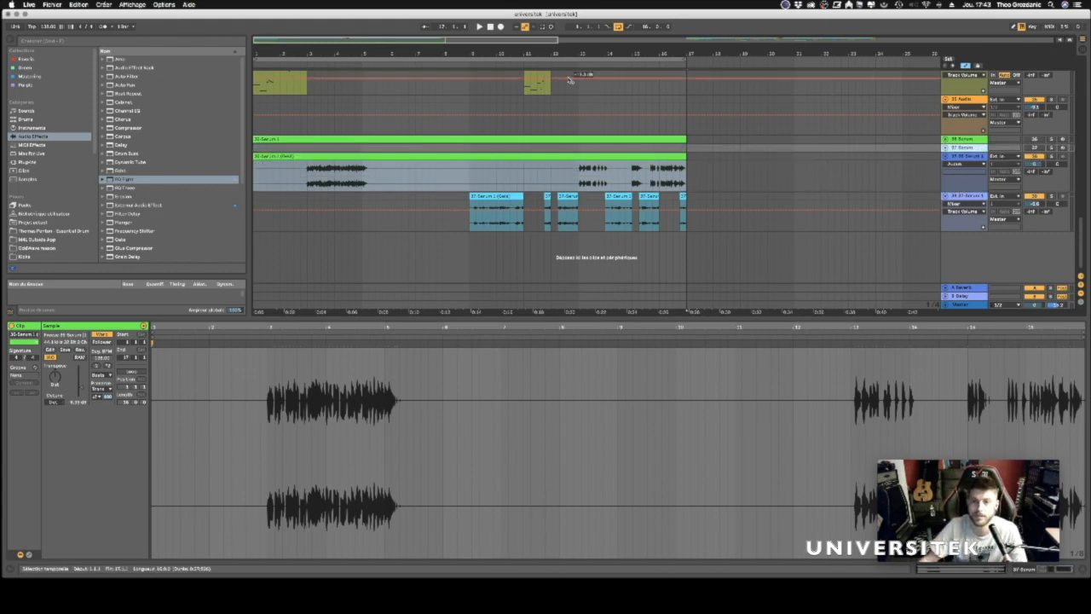
drag(969, 157, 967, 231)
drag(640, 57, 641, 41)
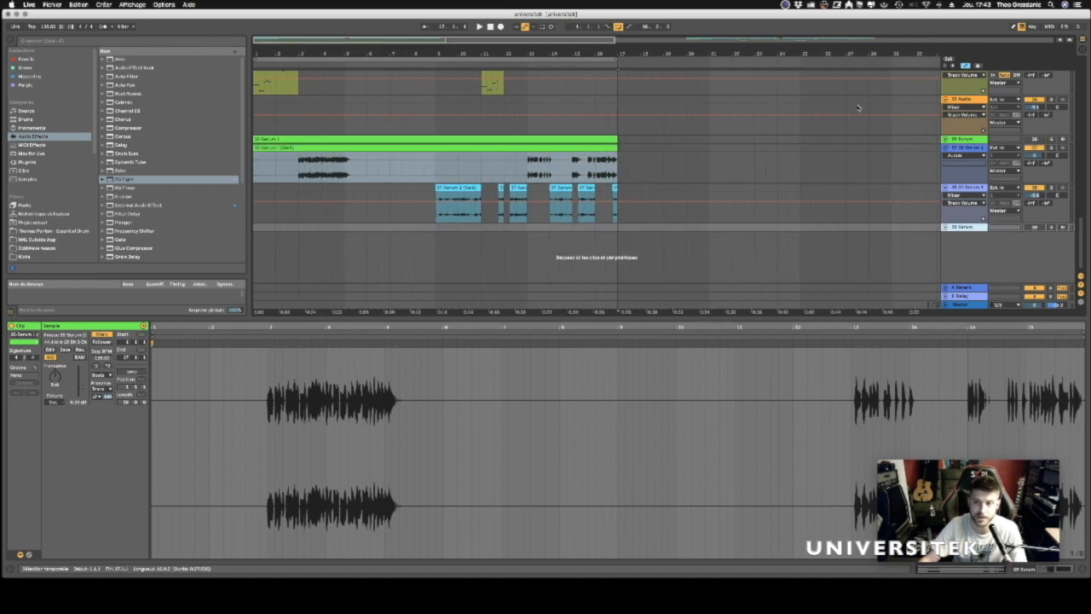
click(961, 193)
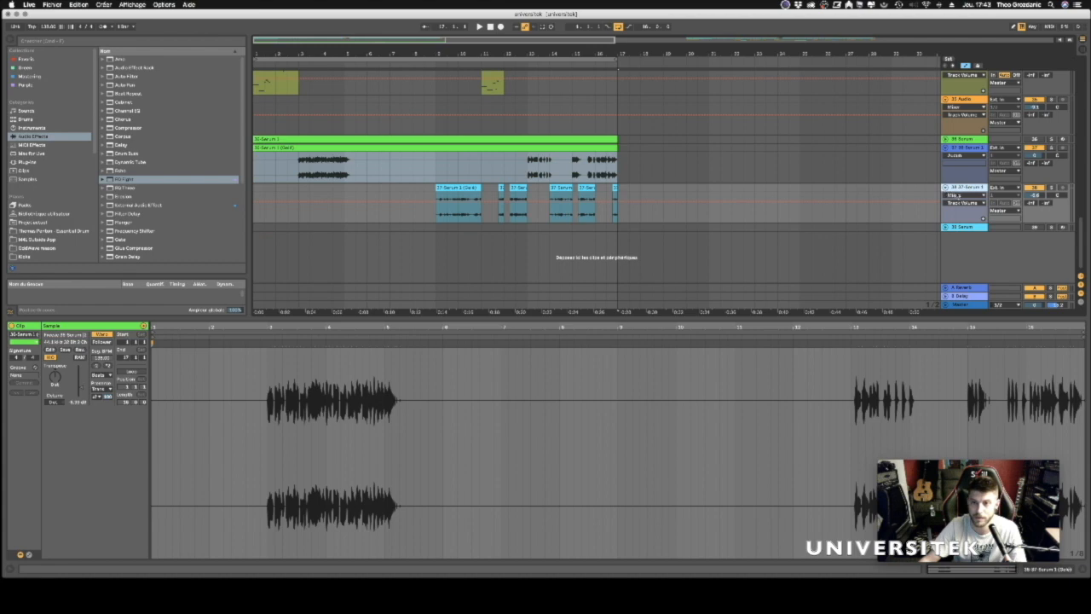
click(963, 140)
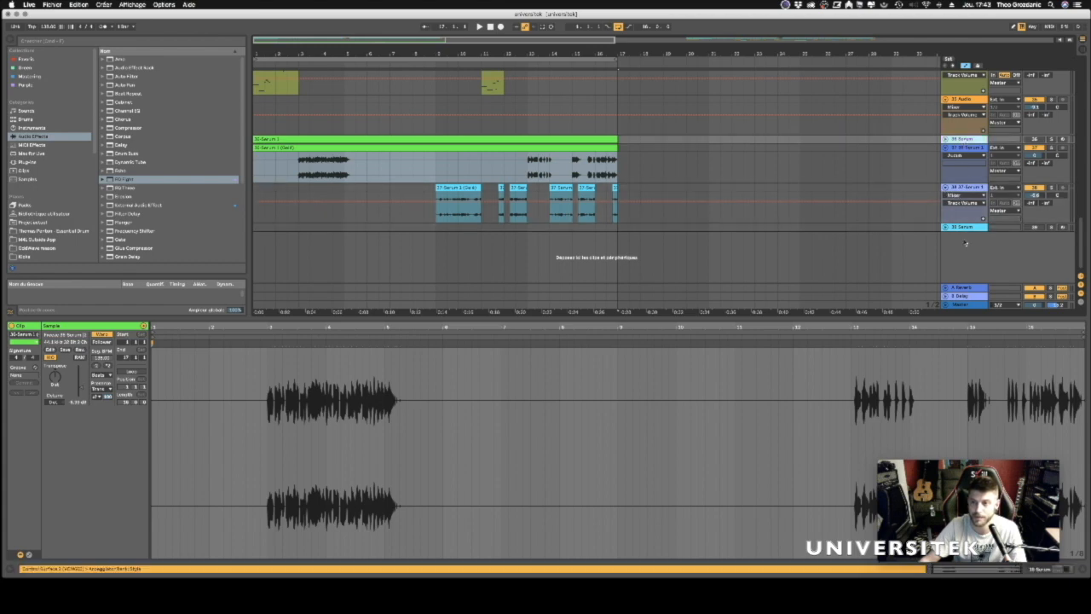
drag(965, 244, 931, 238)
Play the arrangement from bar 2 and lower the volume of the first rendered Serum audio track.
click(279, 106)
key(space)
drag(302, 53, 302, 44)
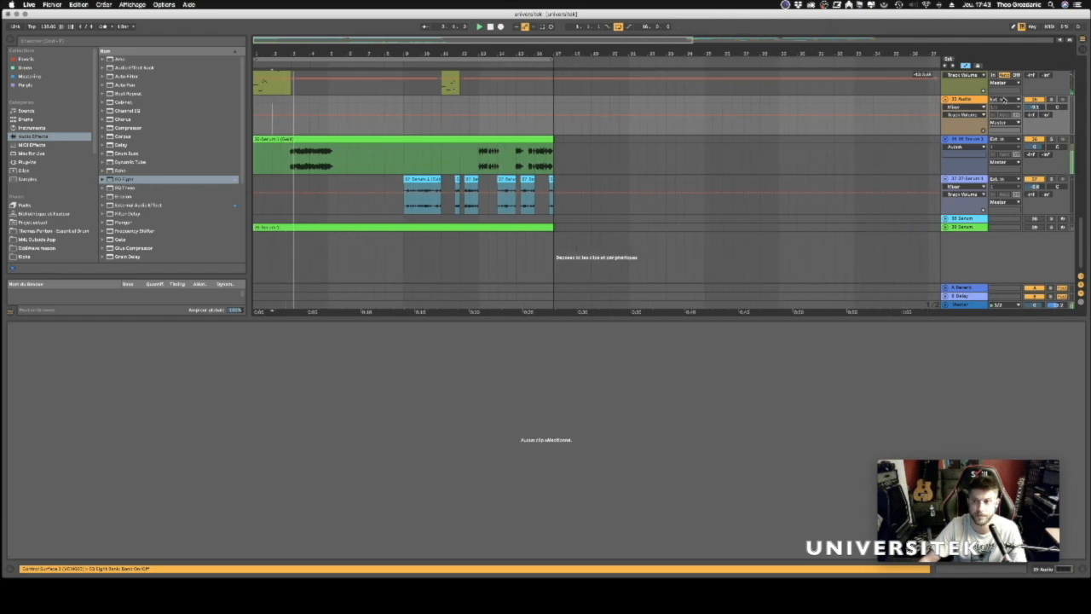
key(space)
key(space)
drag(1034, 146, 1034, 142)
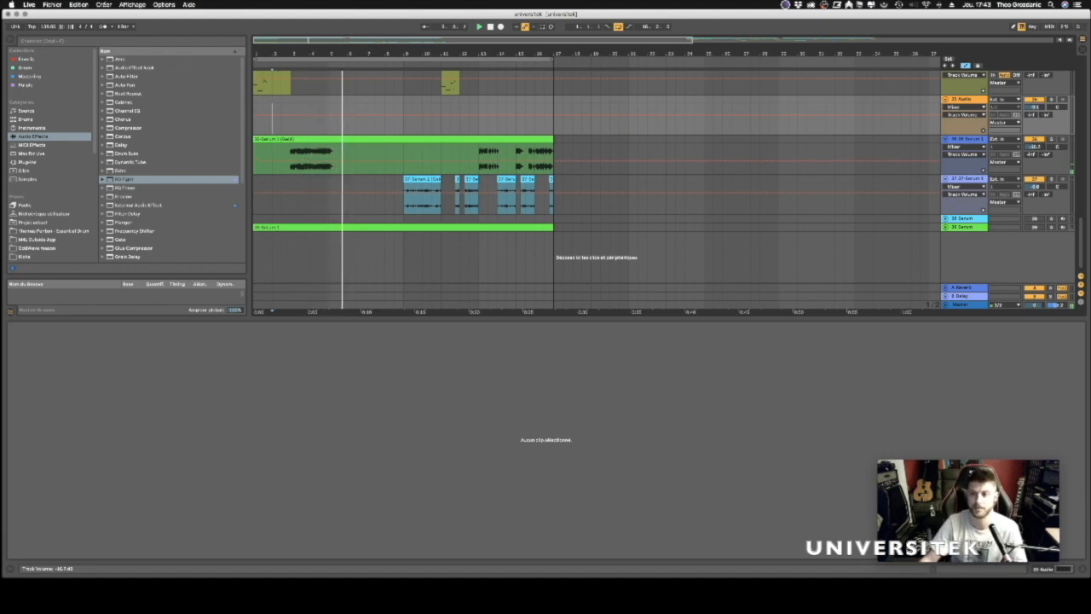
Enlarge the arrangement, hide automation, and isolate and reactivate bar 7 of the deactivated clip on audio track 32.
drag(419, 312, 419, 443)
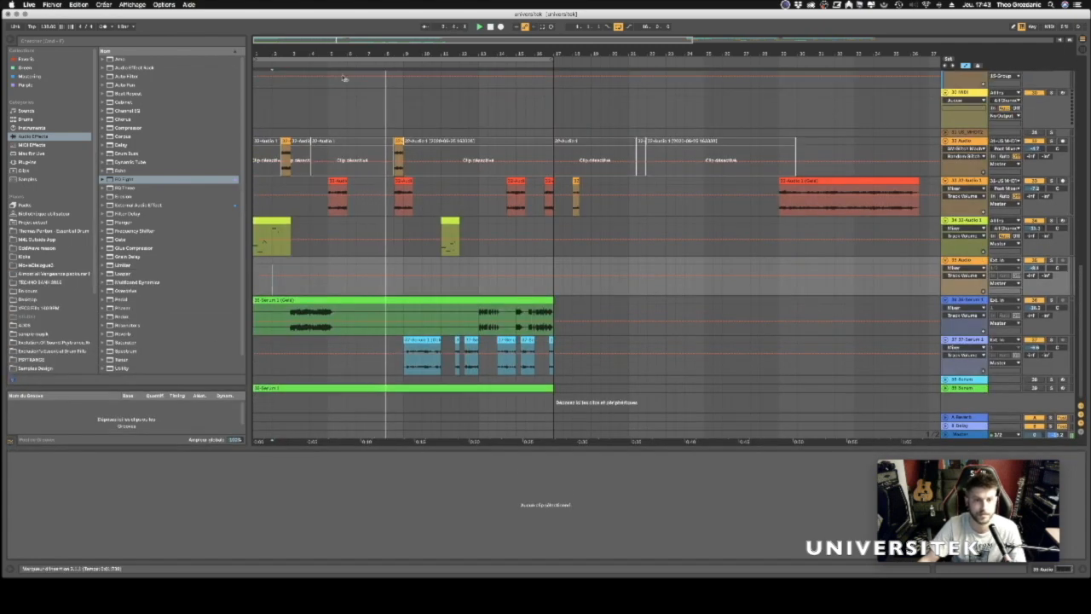
drag(322, 52, 323, 57)
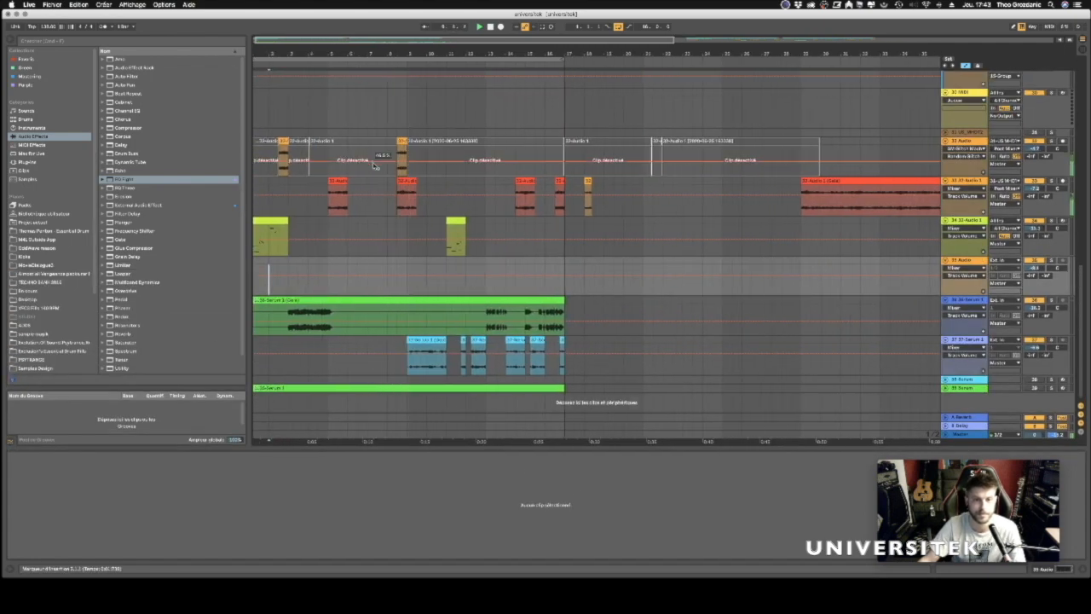
click(381, 152)
key(super+e)
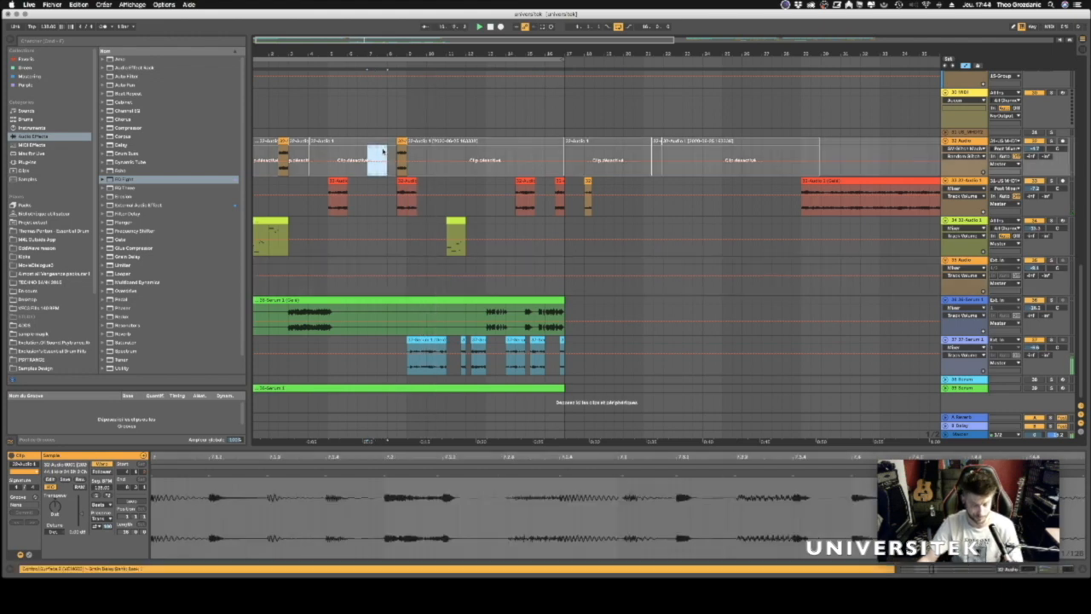
key(a)
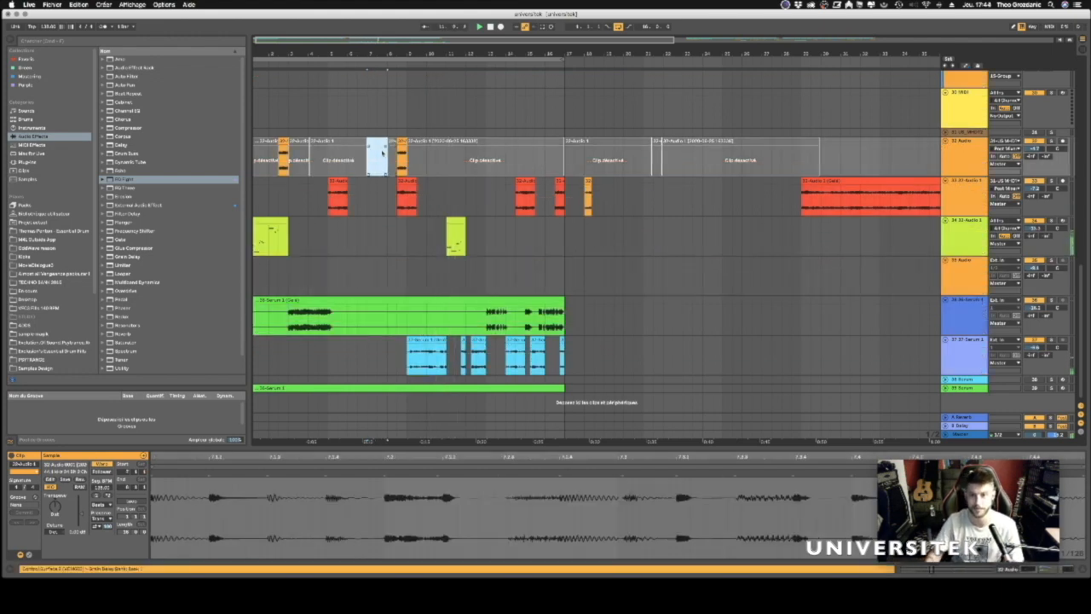
click(384, 67)
mouse_move(393, 54)
mouse_down()
mouse_move(417, 70)
mouse_move(409, 65)
mouse_up()
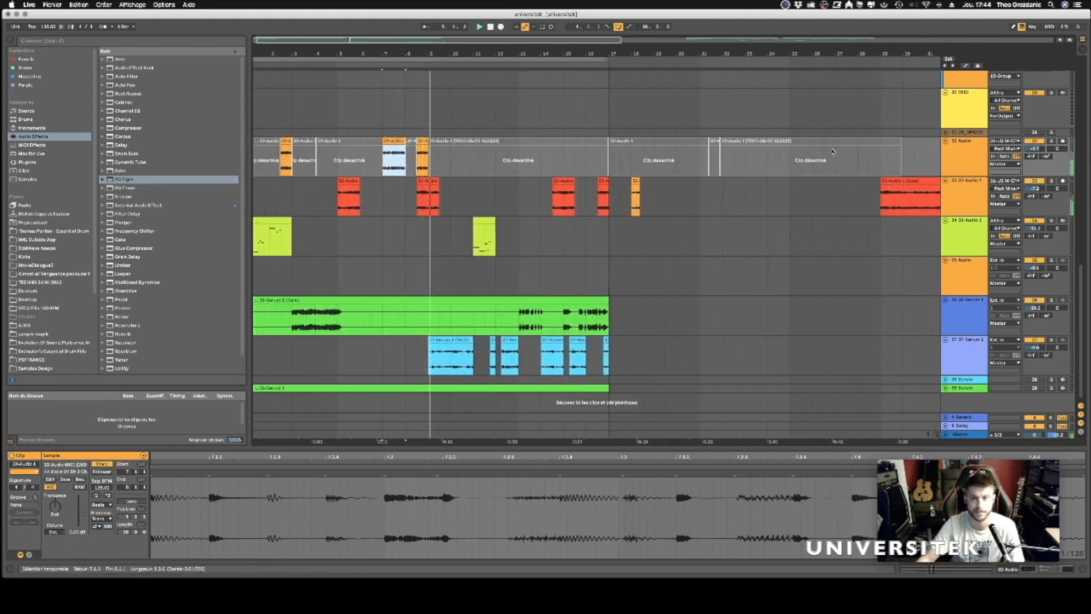
Turn off the Glitch Machine rack and the Grain Delay on audio track 32 and play back the arrangement.
double_click(964, 152)
key(space)
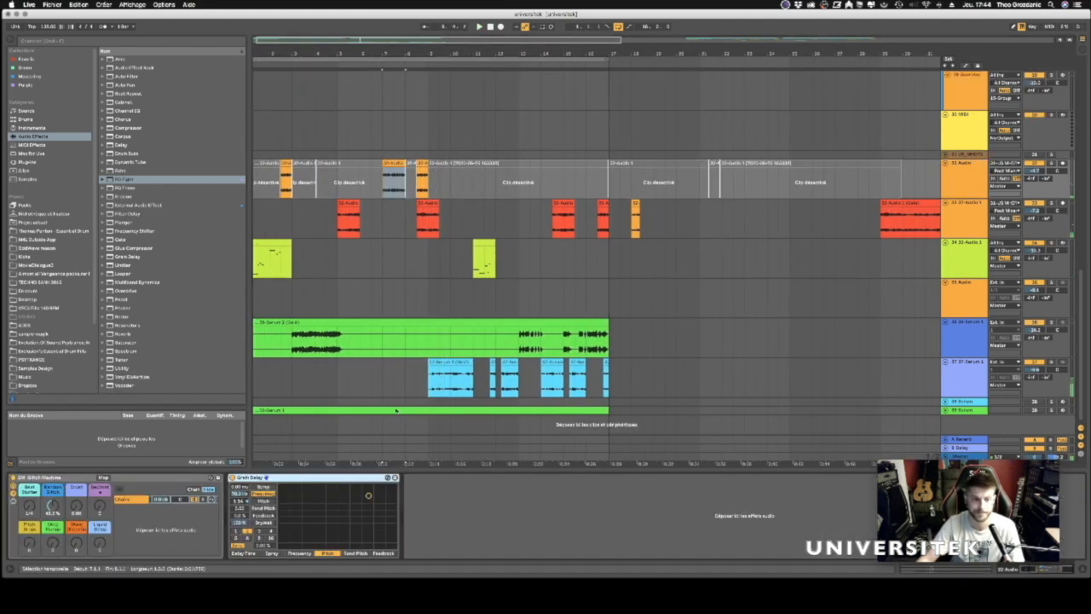
click(30, 477)
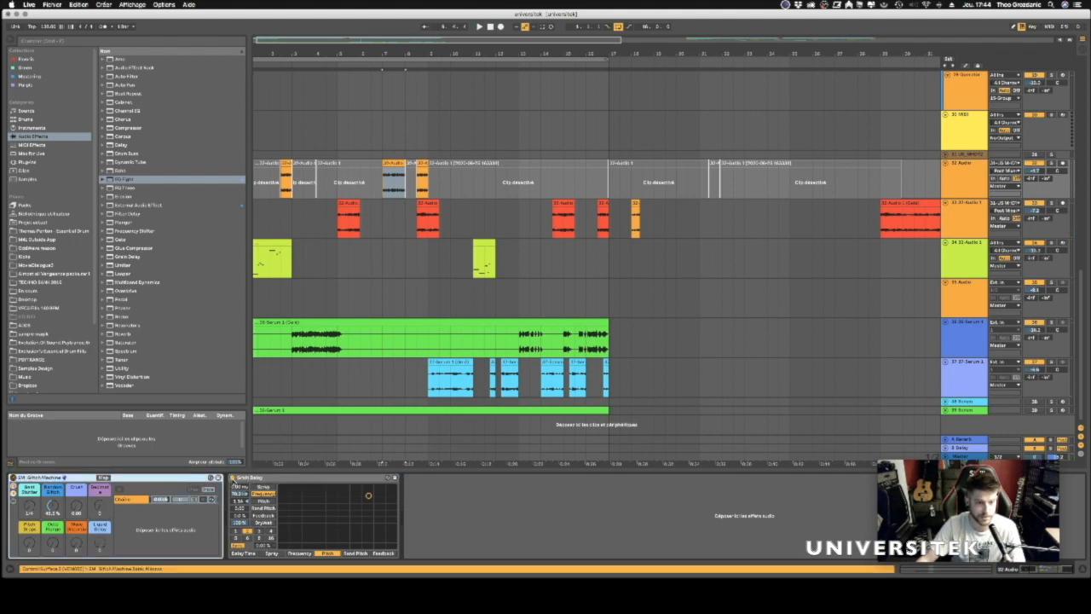
click(328, 243)
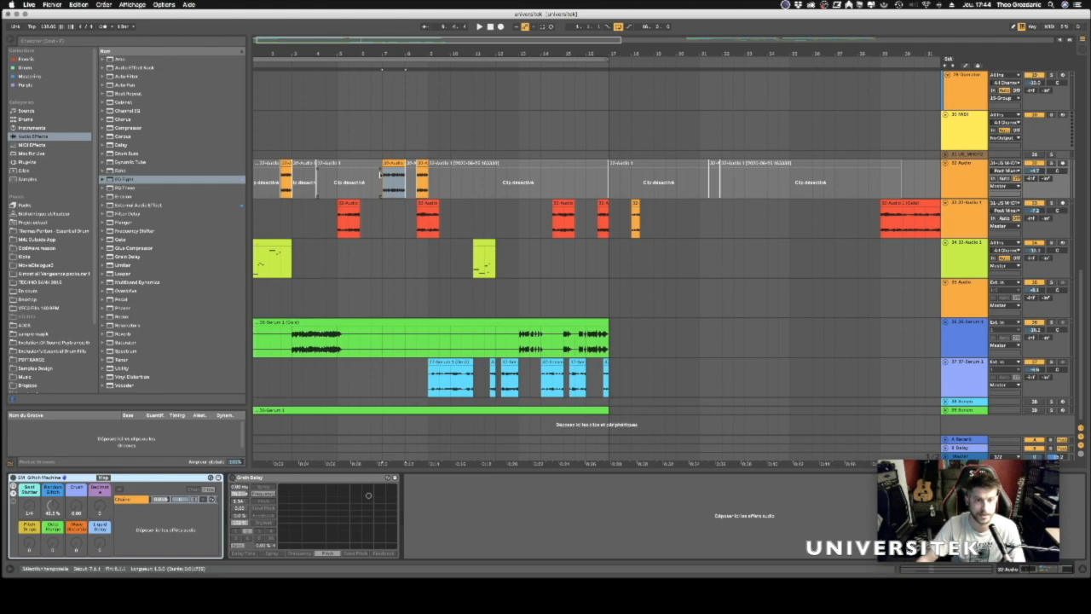
key(space)
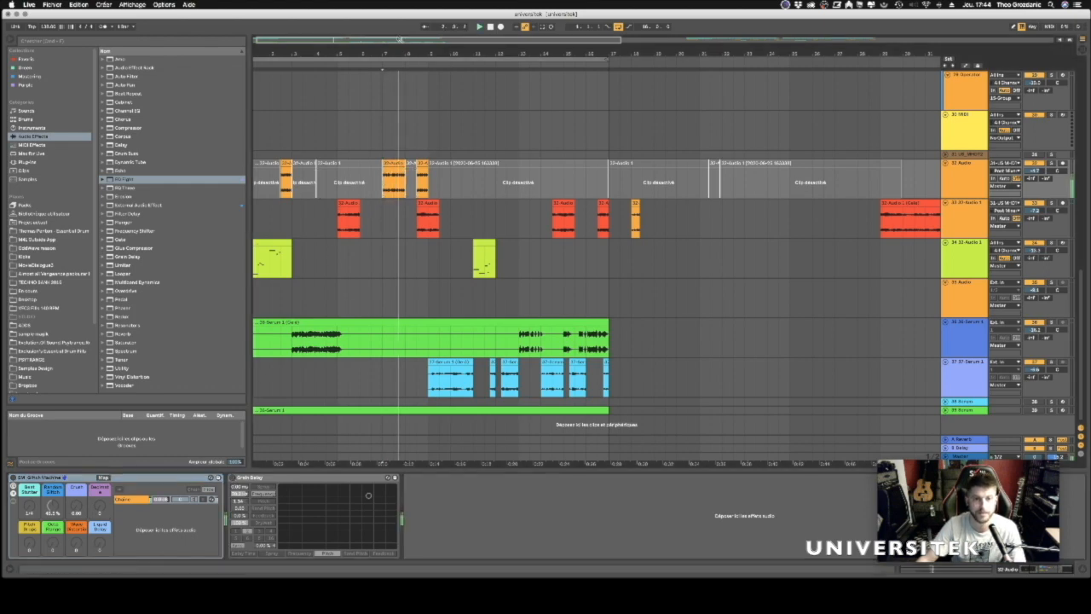
drag(343, 53, 380, 68)
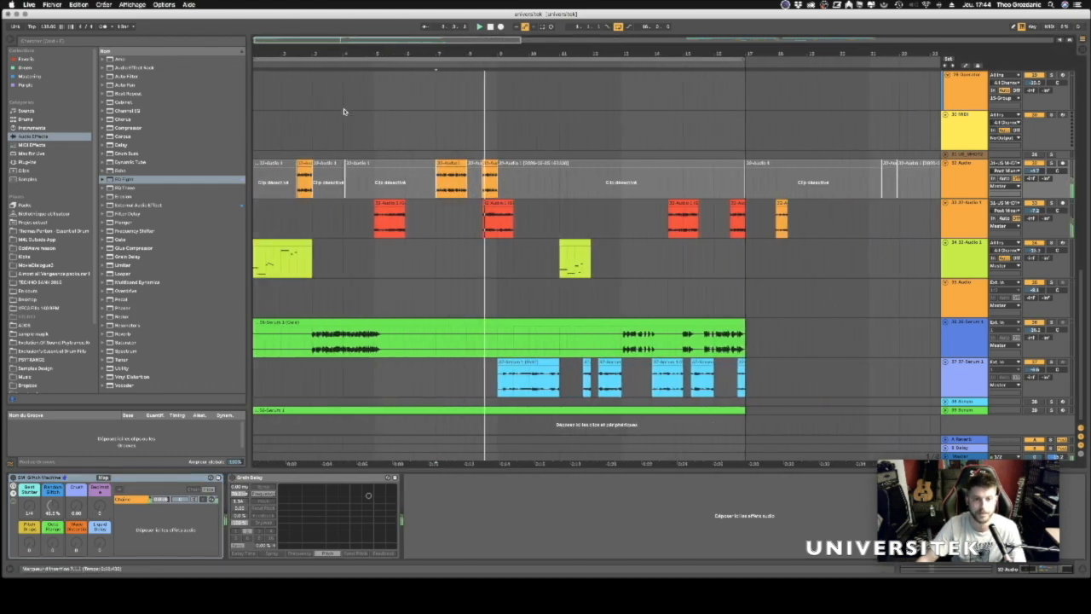
click(254, 134)
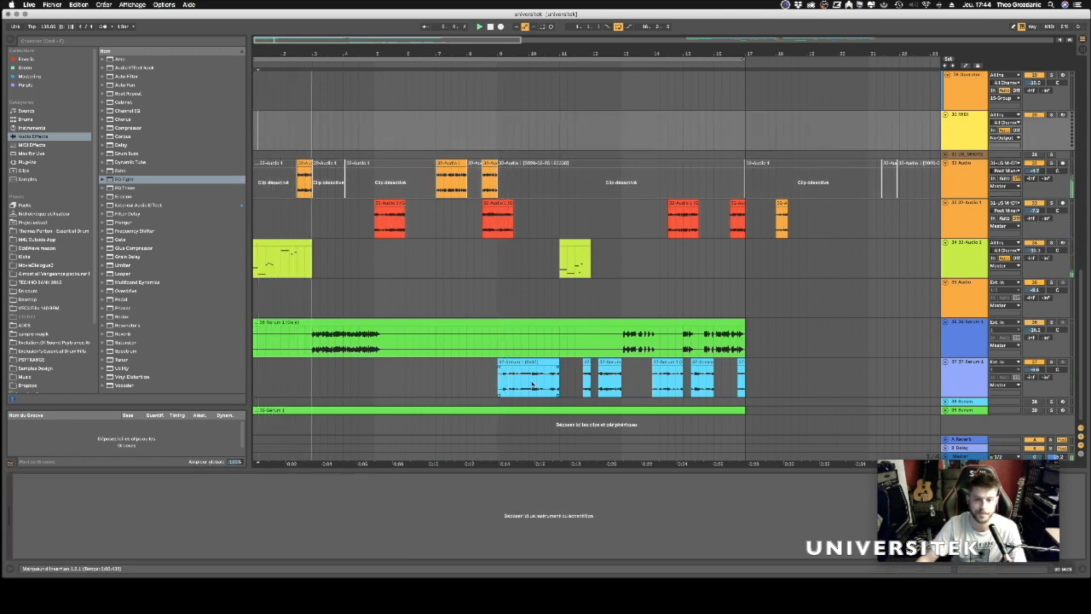
Copy part of bar 9 of the Serum audio clip on track 37 to bar 6 and extend the copy to the start of bar 7.
drag(529, 383, 506, 382)
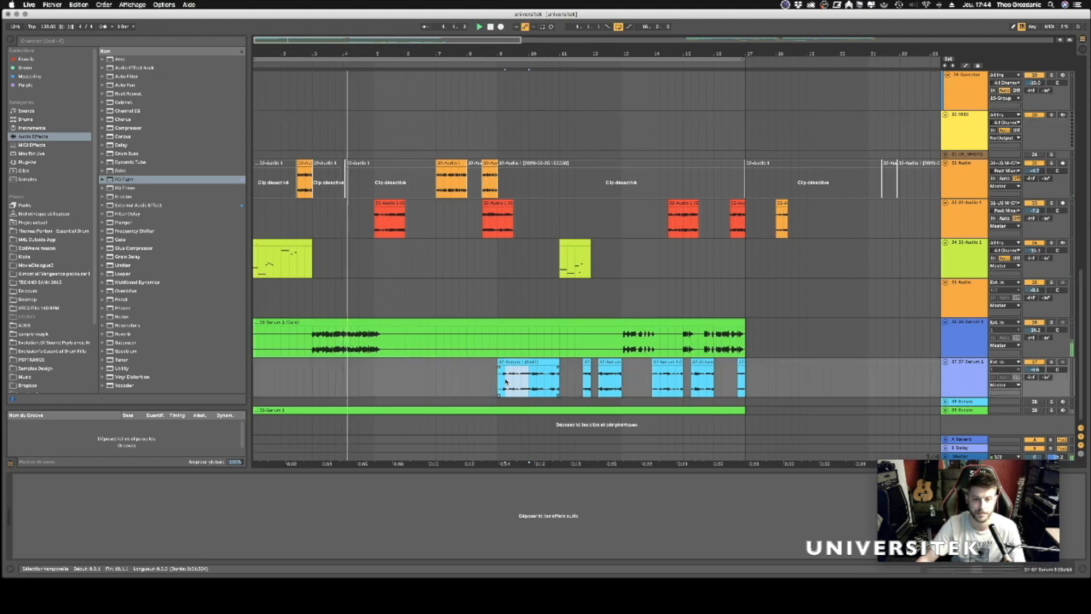
click(404, 368)
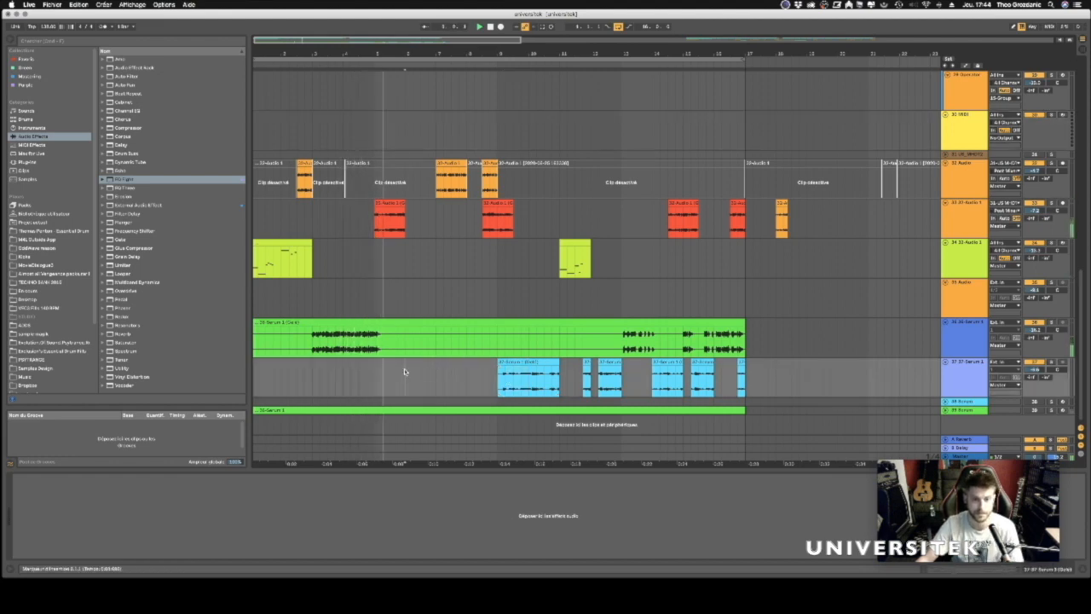
key(super+v)
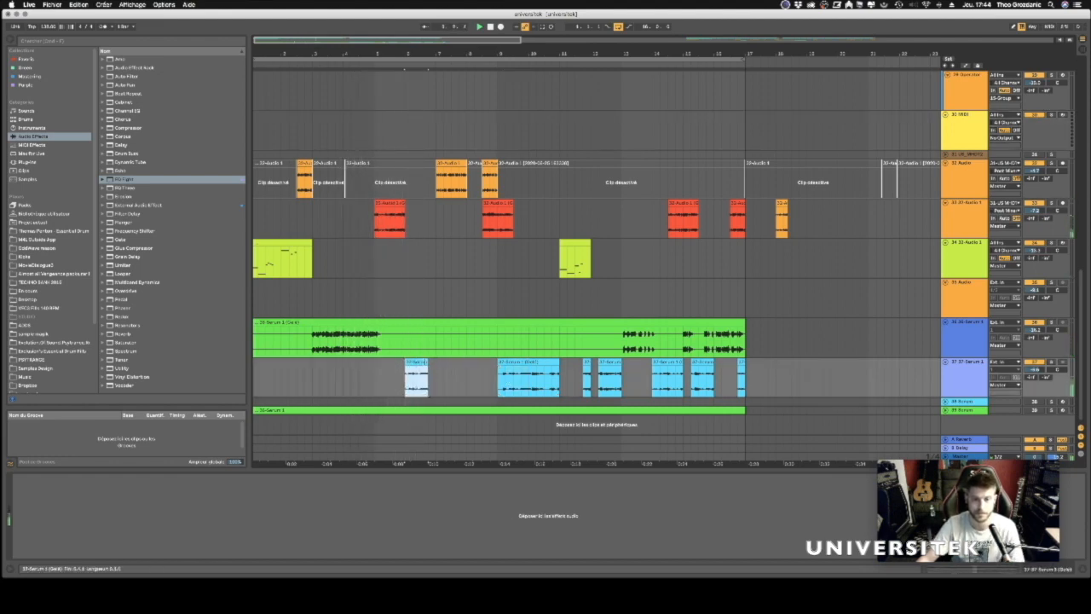
drag(428, 365, 435, 364)
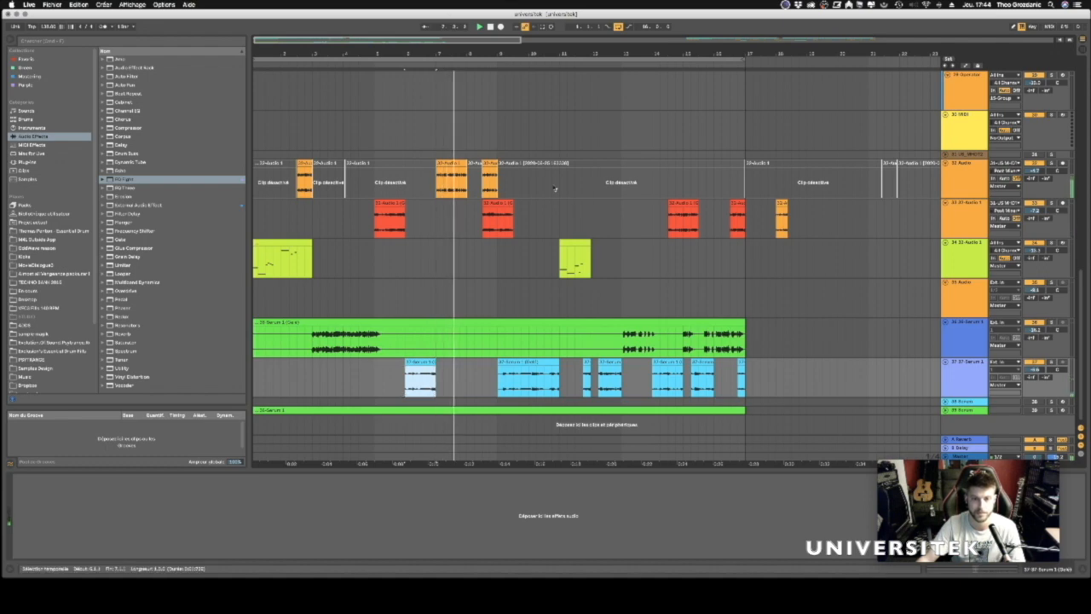
Listen to the looped first 16 bars and review how the chopped clips alternate across the tracks.
click(619, 84)
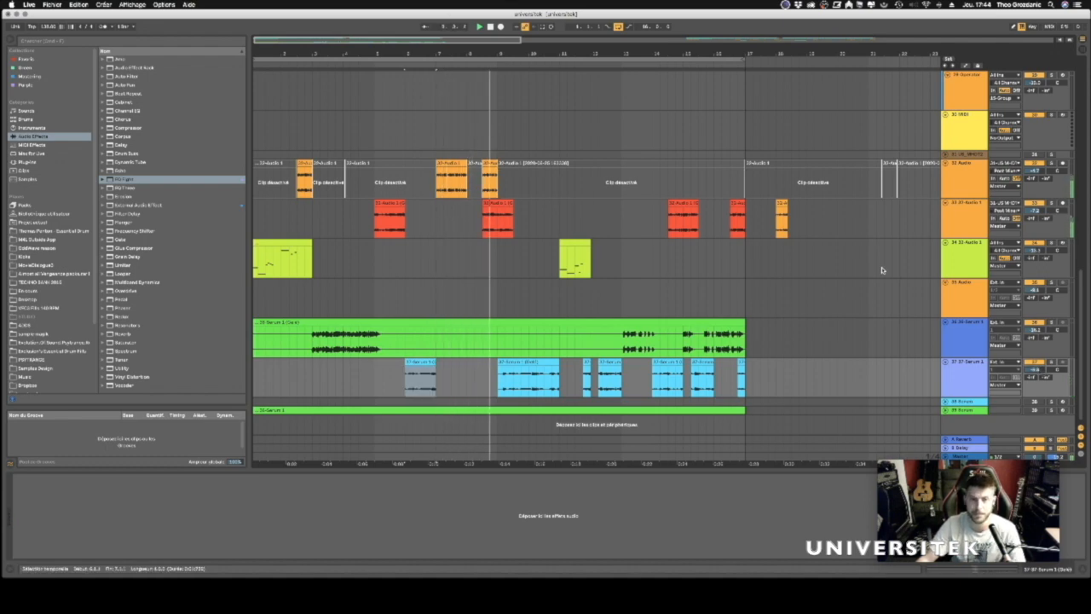
key(minus)
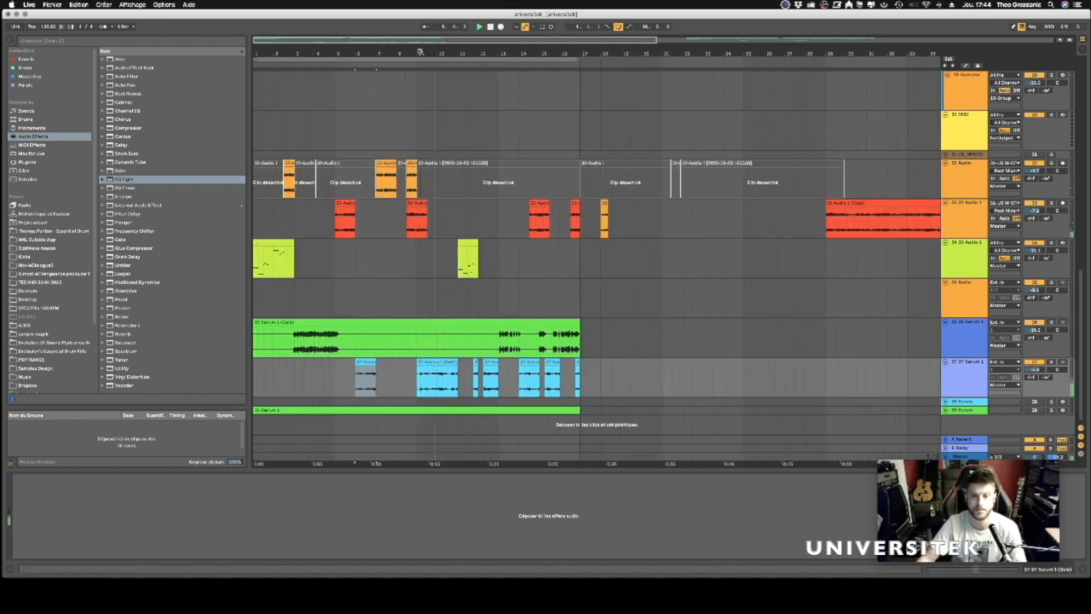
scroll(455, 173, up, 3)
scroll(455, 173, down, 3)
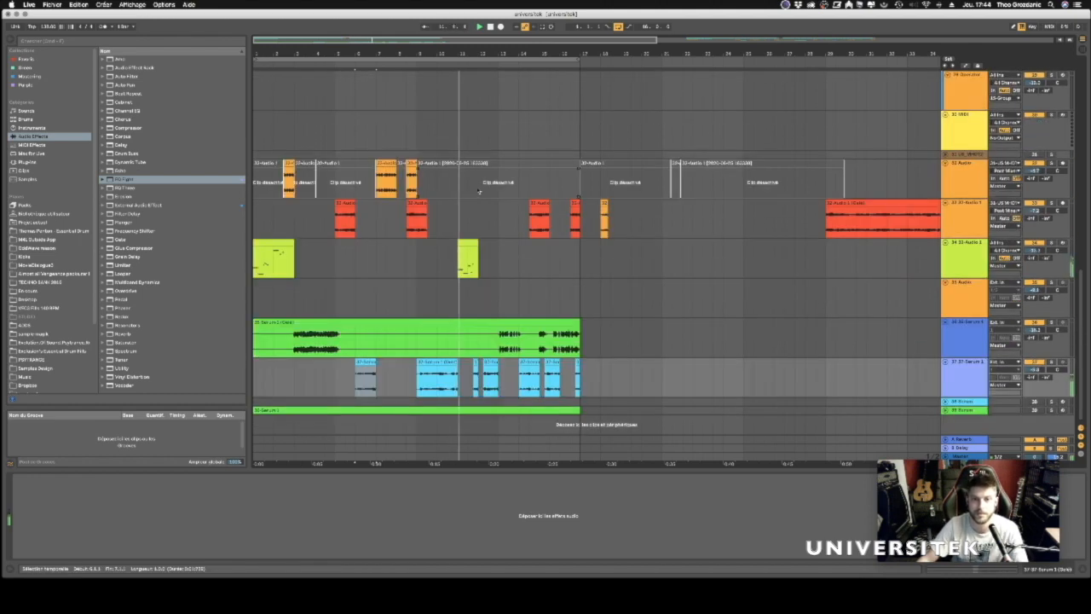
scroll(491, 99, up, 3)
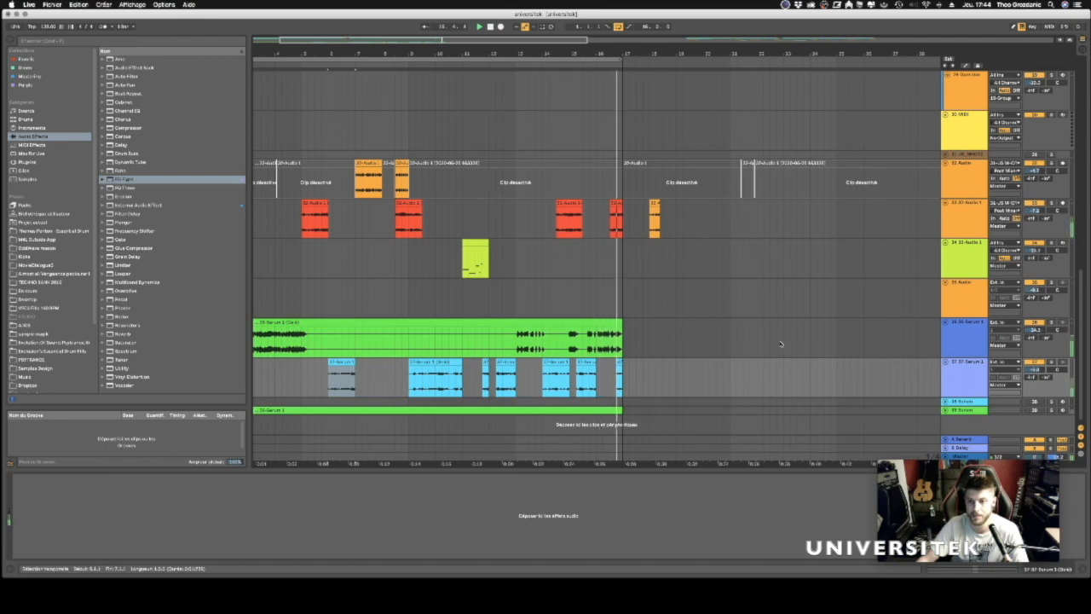
drag(589, 59, 596, 38)
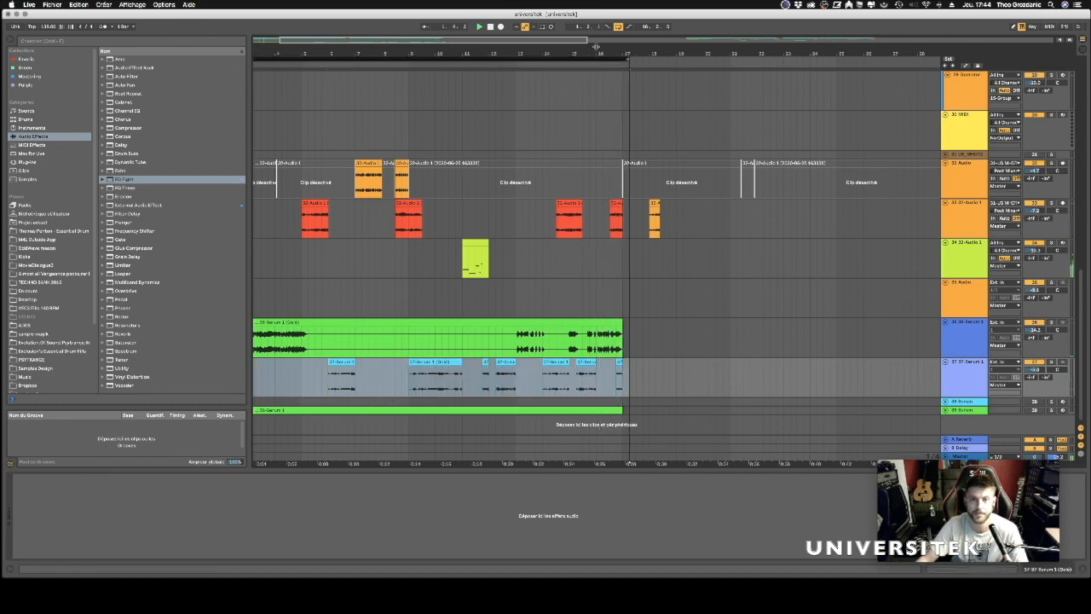
click(455, 128)
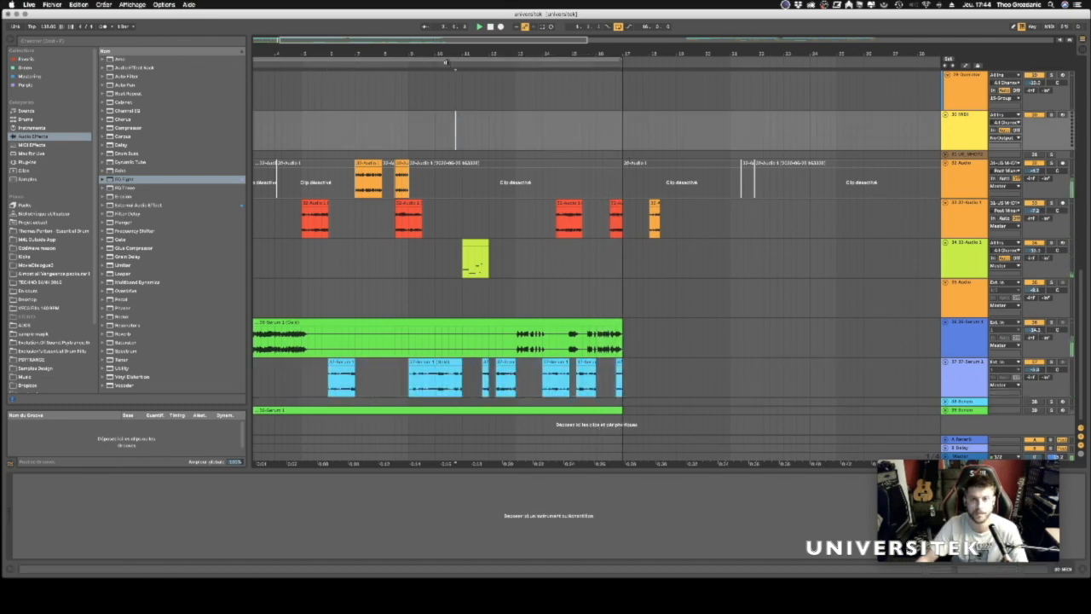
drag(447, 53, 489, 52)
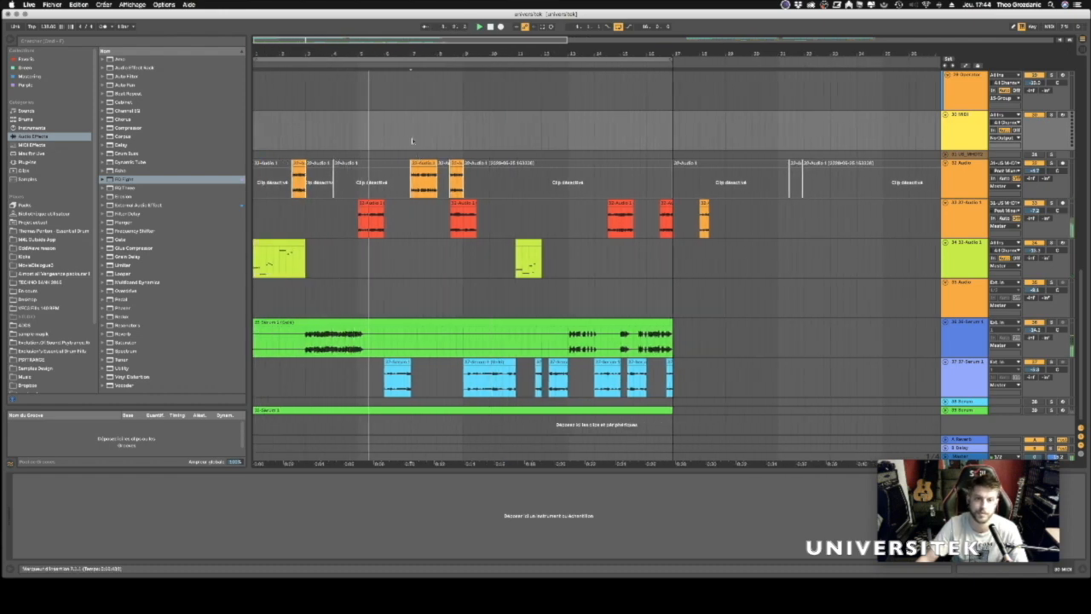
scroll(449, 143, up, 5)
scroll(450, 141, down, 5)
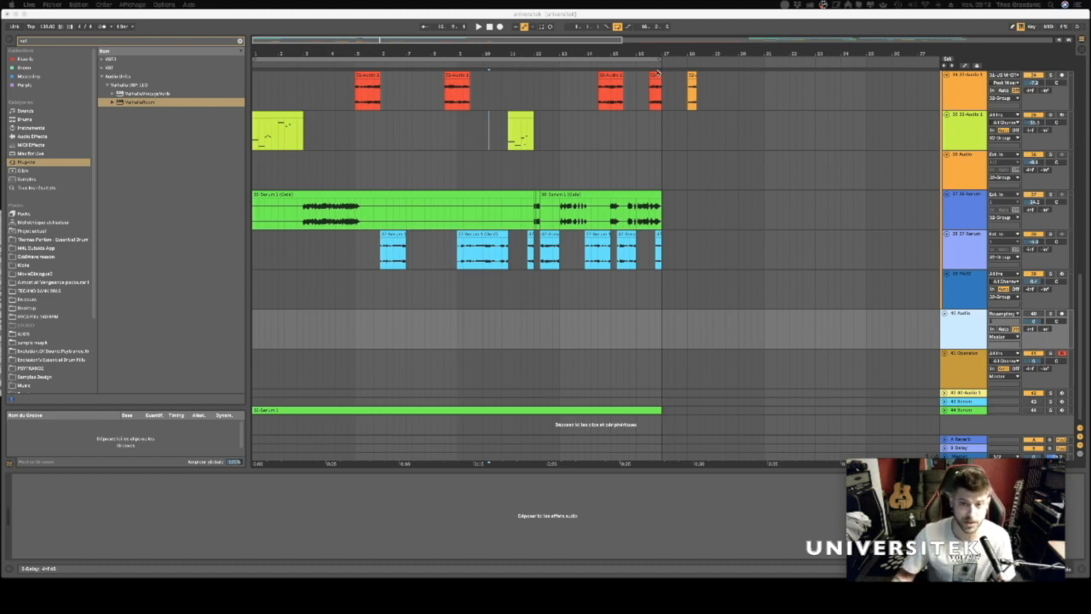
drag(418, 54, 511, 54)
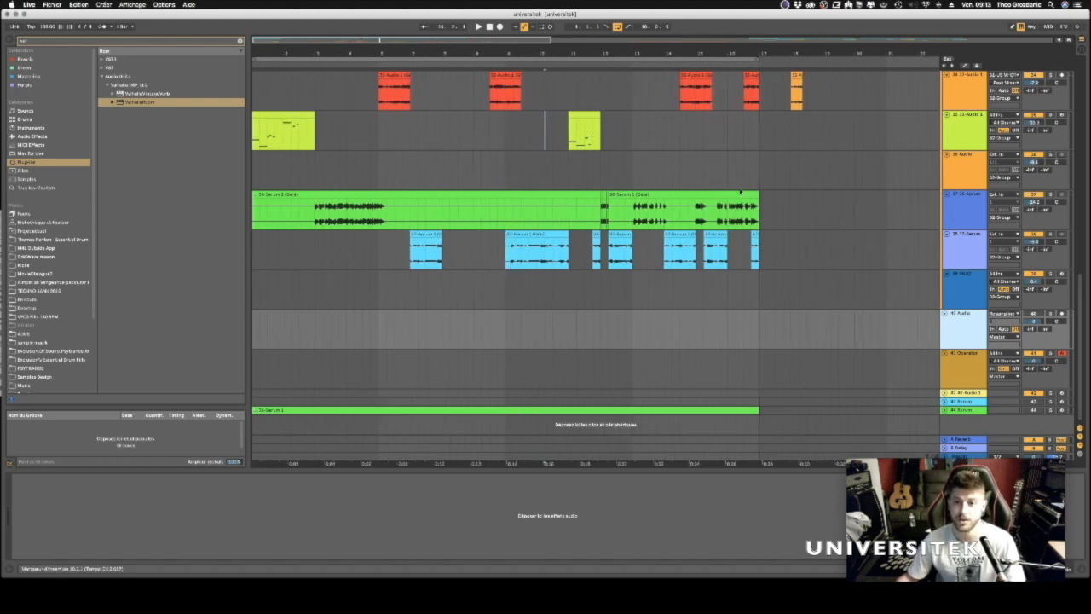
scroll(742, 192, up, 1)
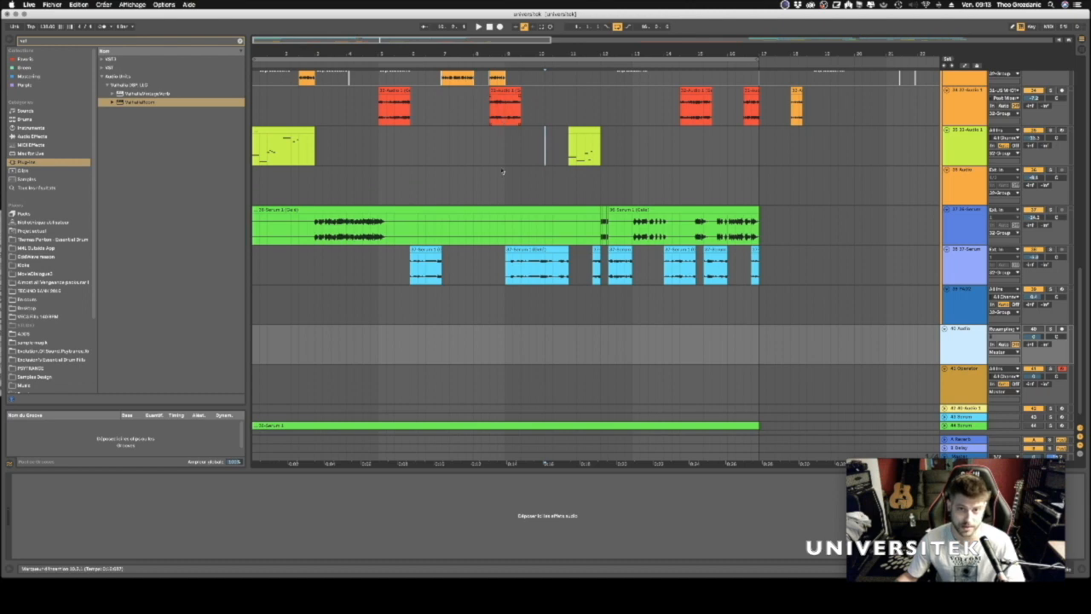
scroll(502, 167, up, 1)
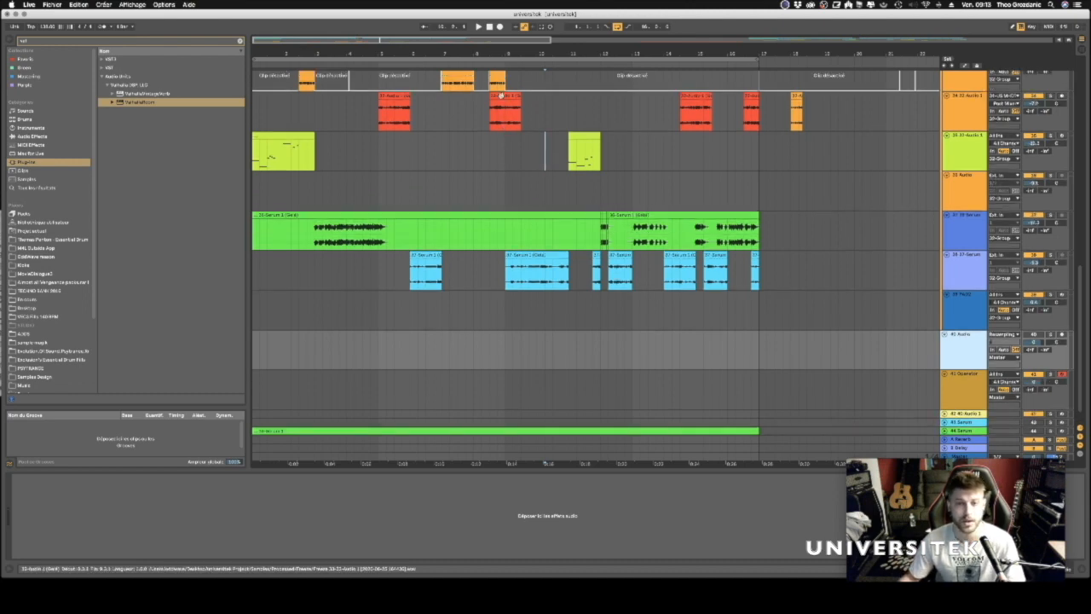
Insert a new audio track below MIDI track 39 and move it out of the synth group.
drag(500, 54, 506, 55)
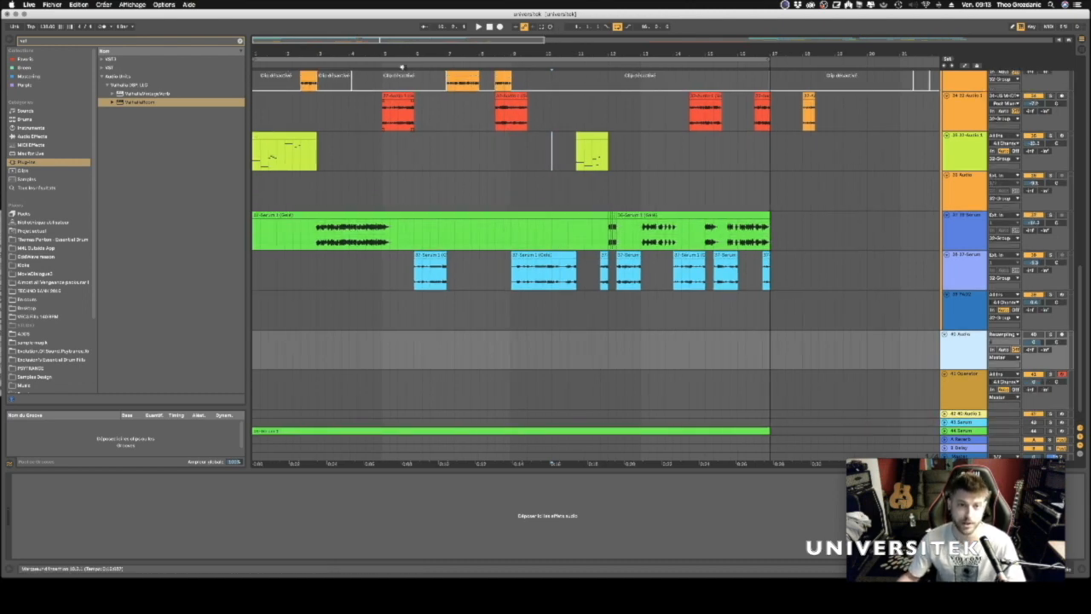
scroll(431, 143, up, 6)
scroll(431, 143, down, 7)
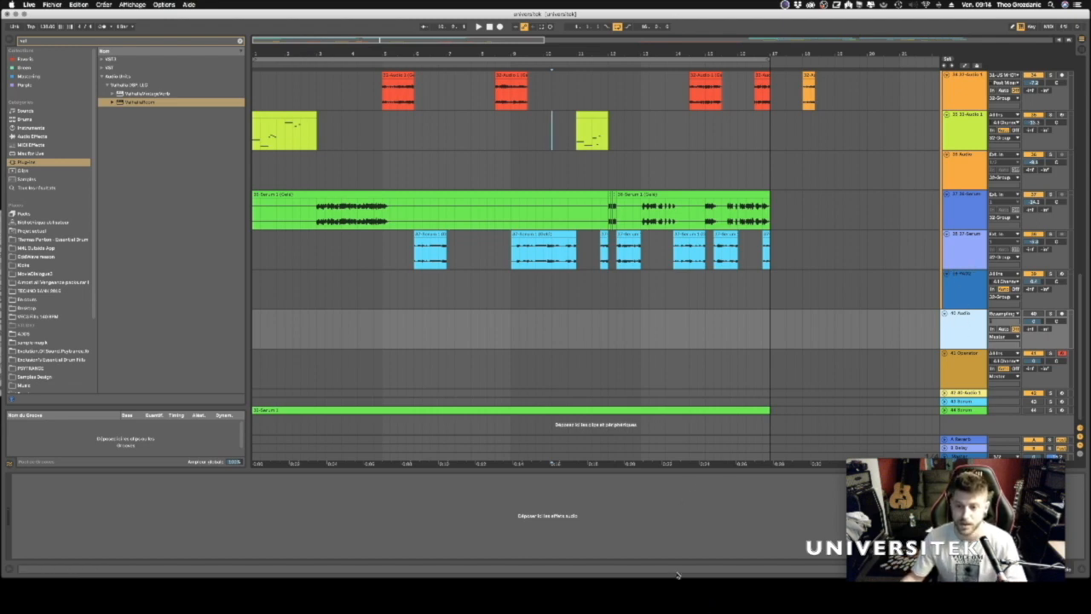
click(688, 369)
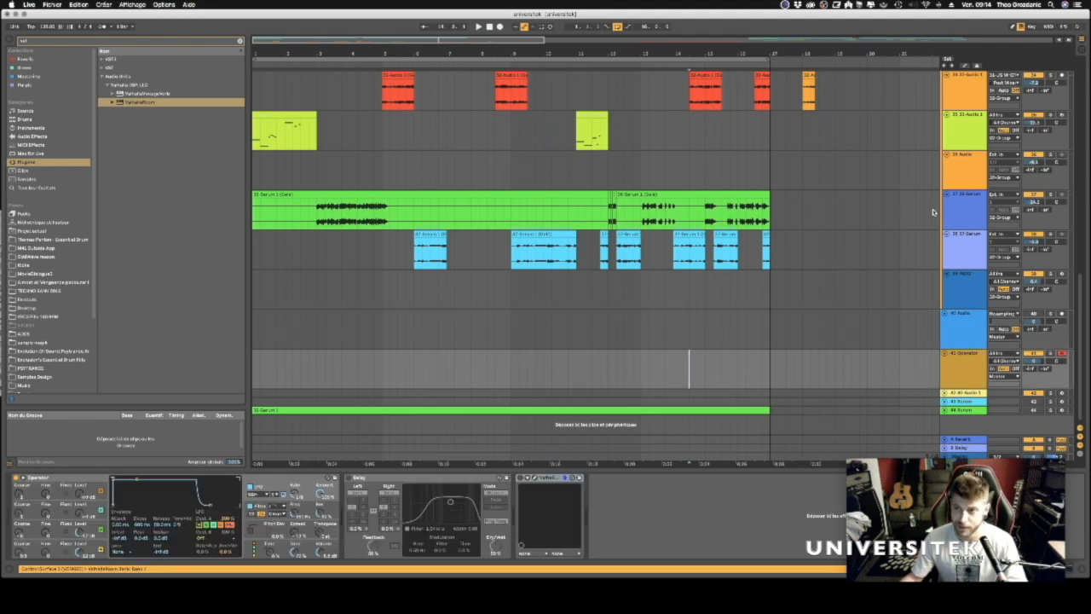
click(962, 279)
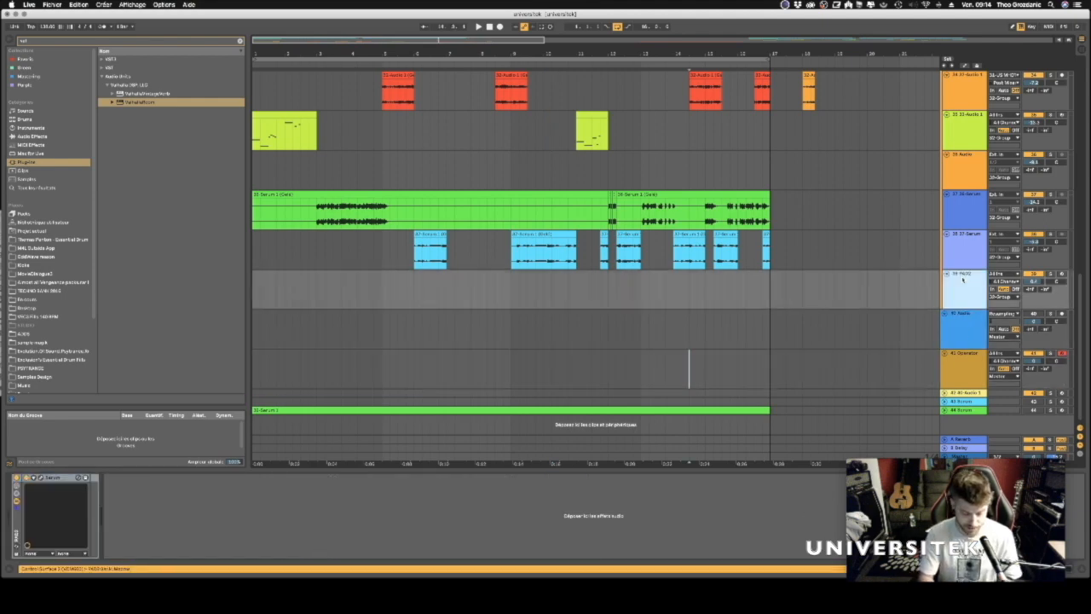
key(super+t)
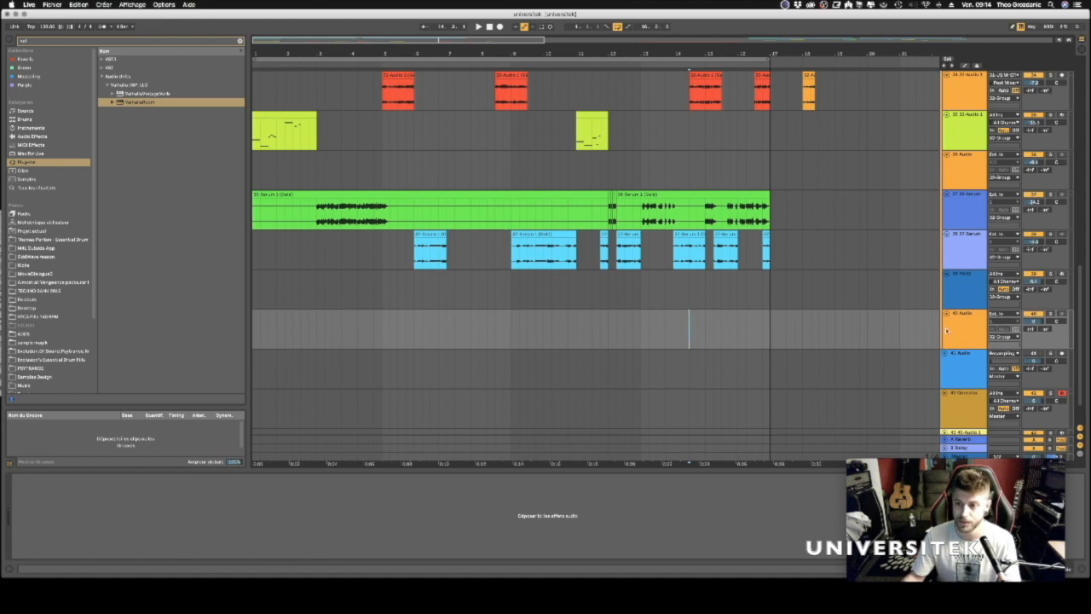
drag(968, 335, 964, 357)
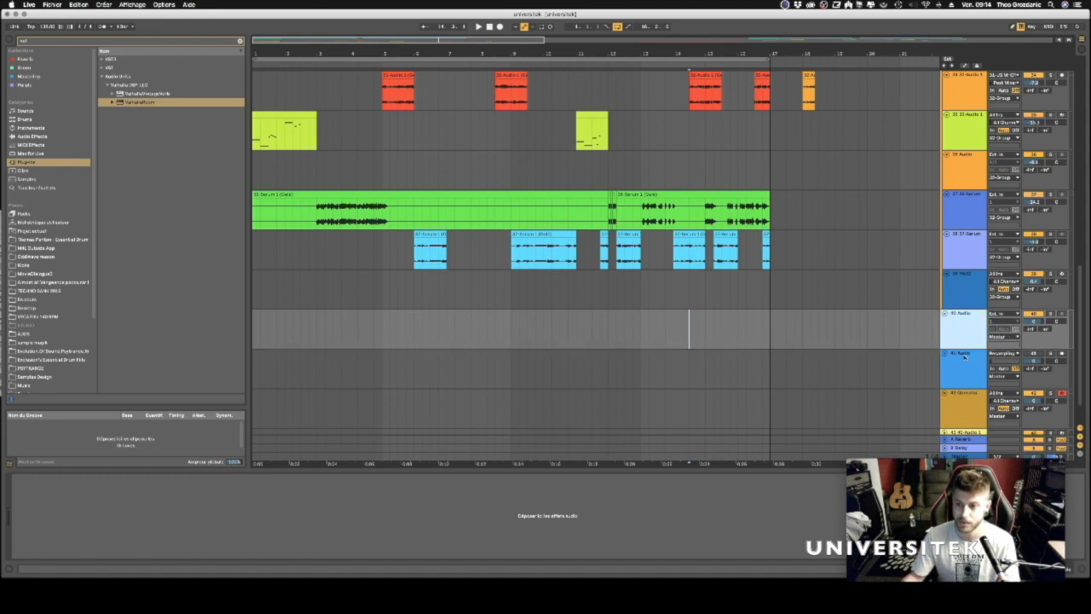
Rename the group containing the synth tracks SYNTH and solo the whole group.
scroll(965, 302, up, 5)
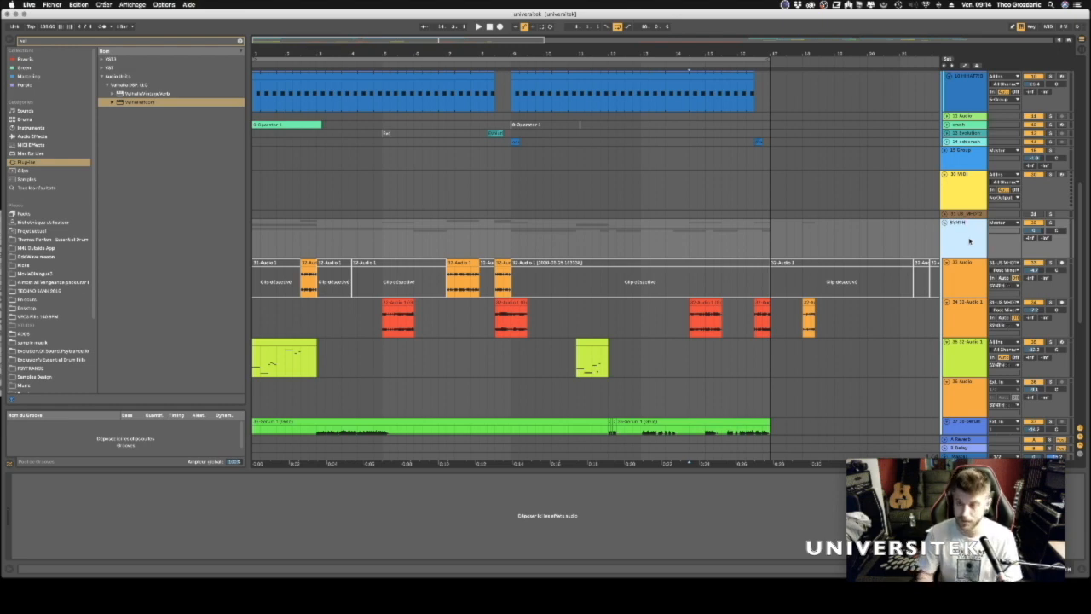
scroll(975, 191, down, 3)
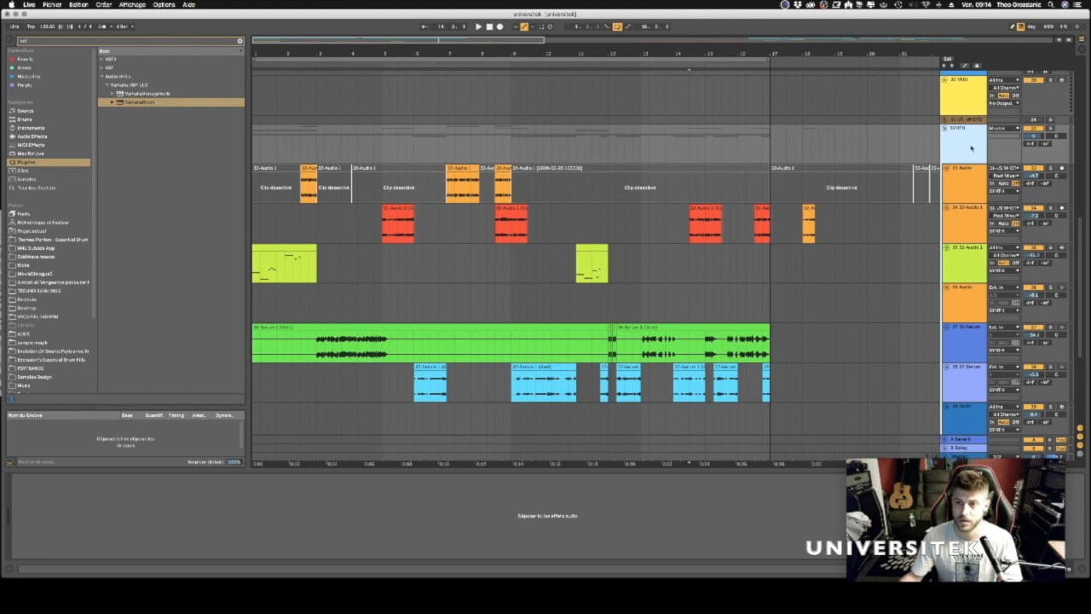
scroll(948, 142, down, 5)
click(966, 293)
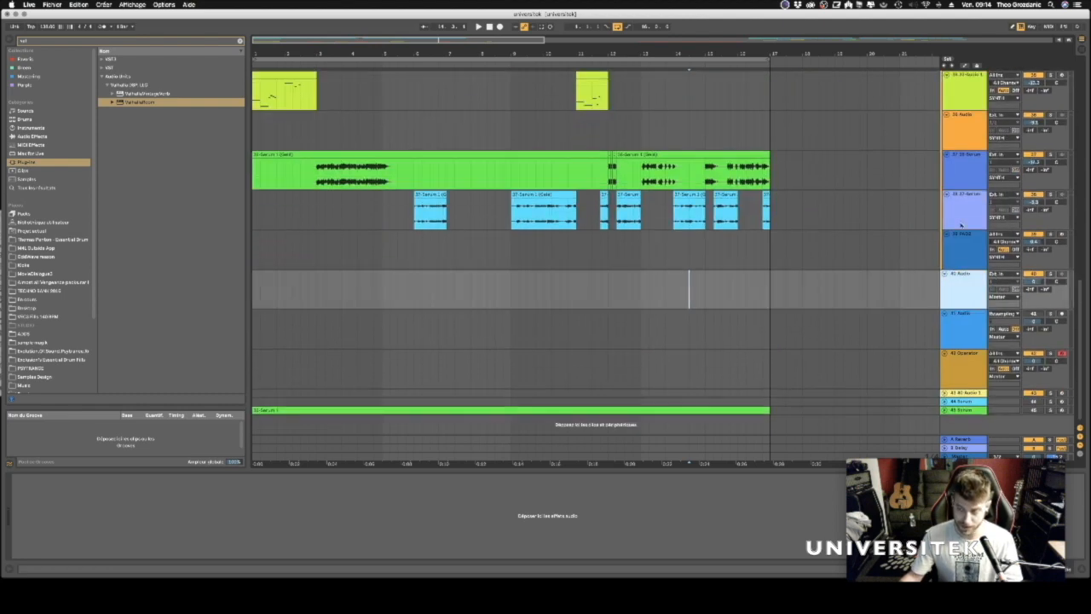
scroll(961, 224, up, 5)
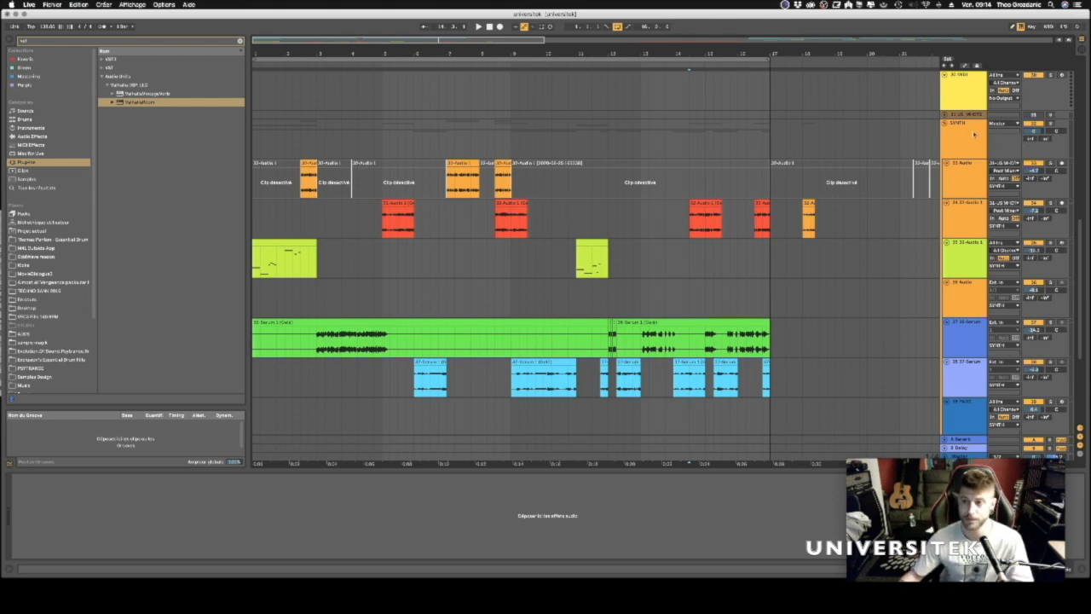
click(974, 134)
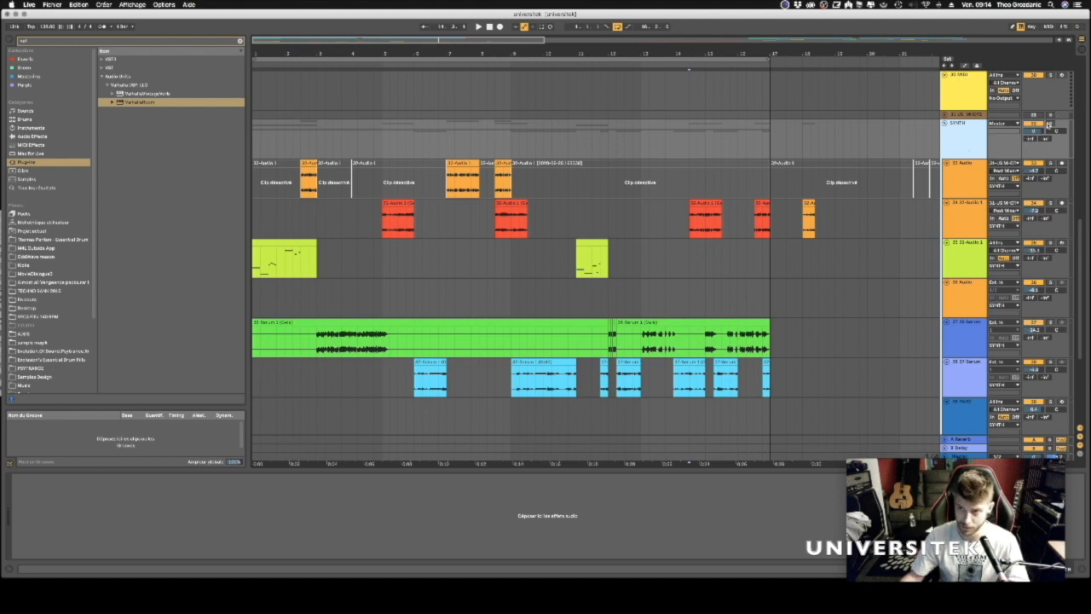
scroll(963, 169, down, 5)
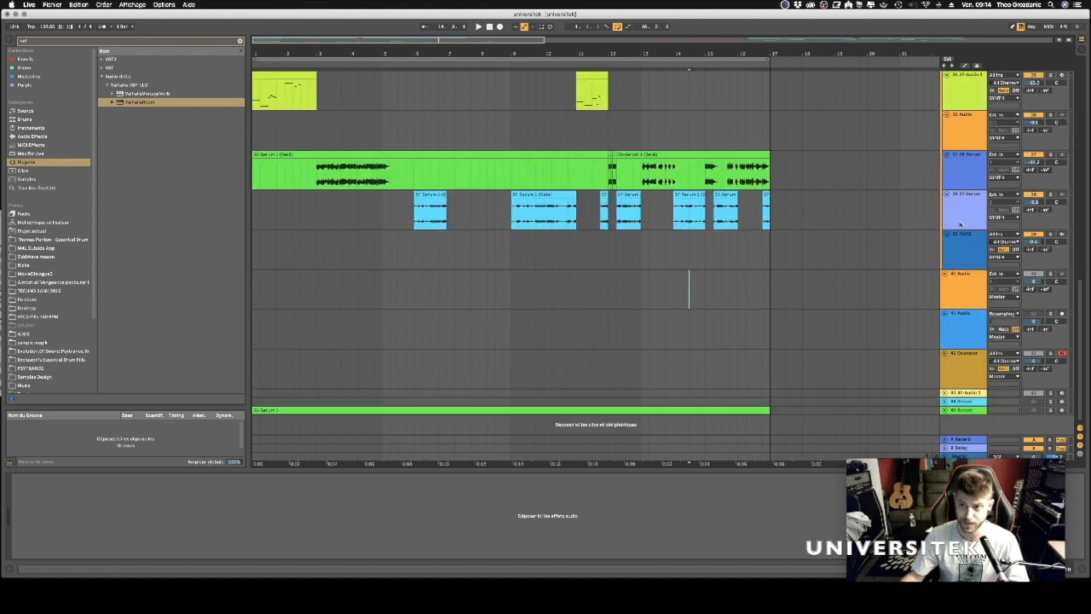
Set the input of the new audio track 40 to Resampling and arm it for recording.
click(967, 323)
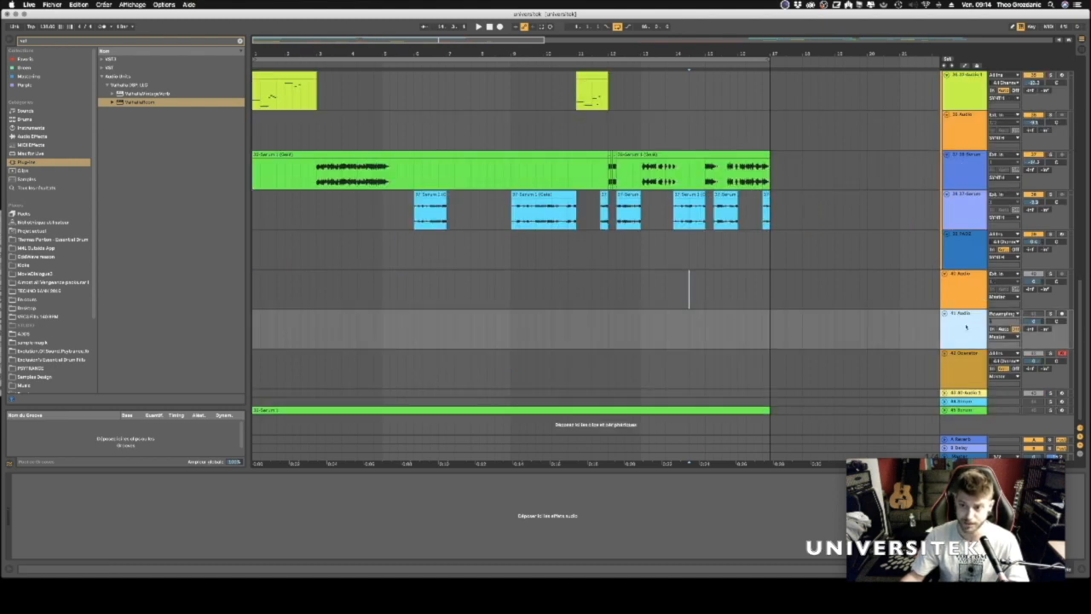
click(978, 281)
click(1002, 274)
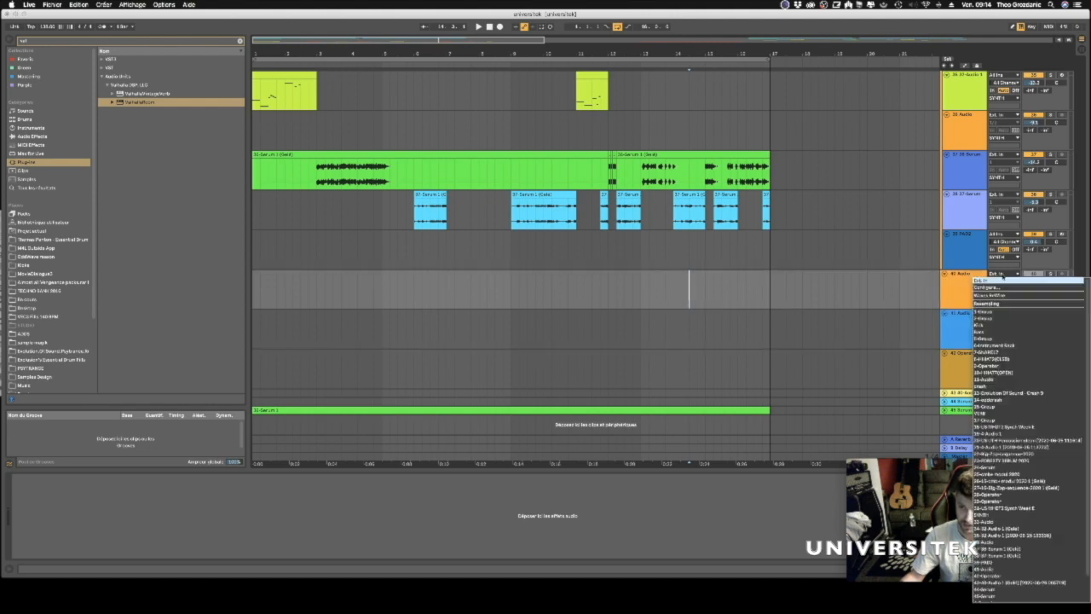
click(987, 302)
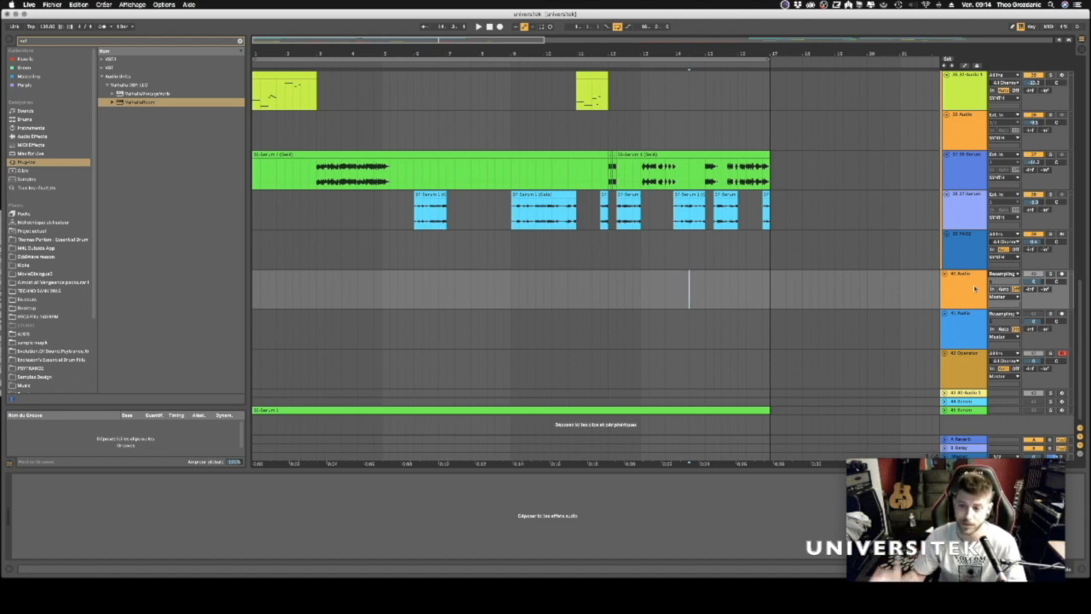
click(972, 292)
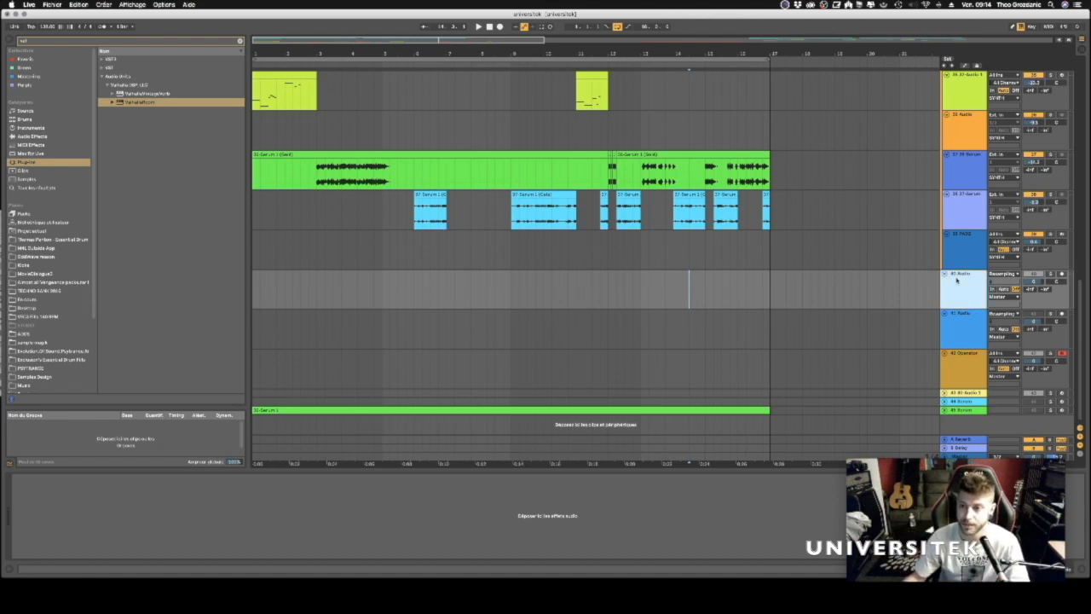
scroll(956, 280, up, 1)
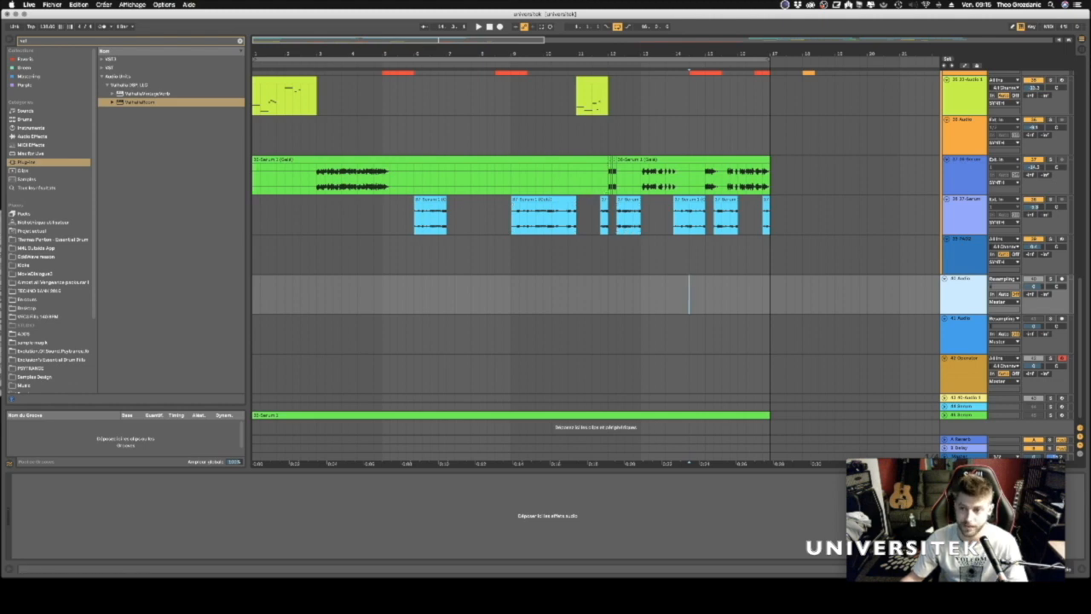
click(1061, 280)
click(1061, 280)
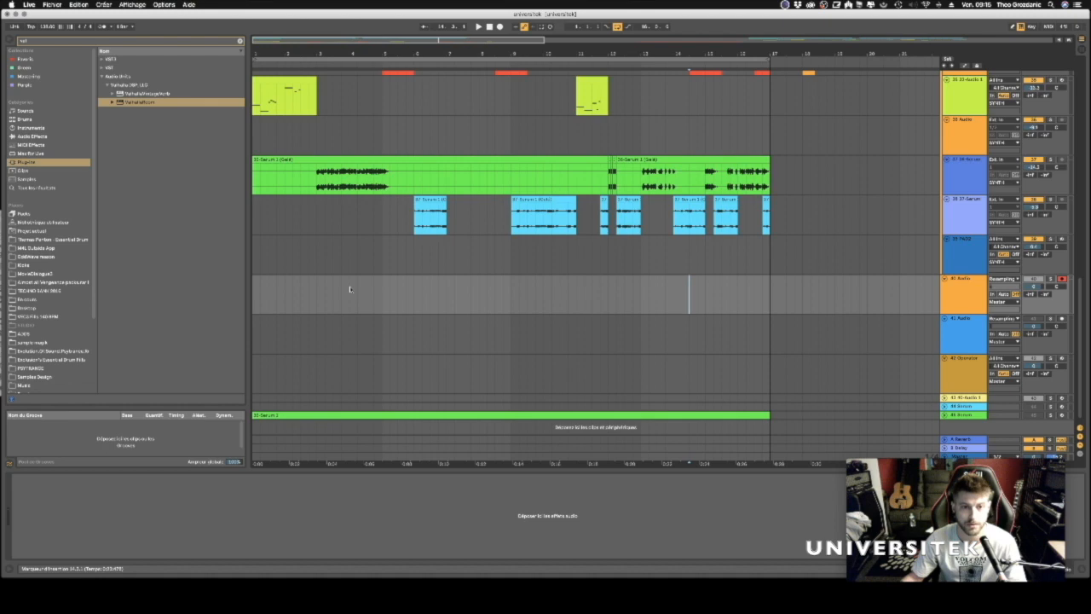
Record the soloed SYNTH group onto audio track 40, starting at bar 4 and stopping around bar 10.
scroll(349, 289, up, 5)
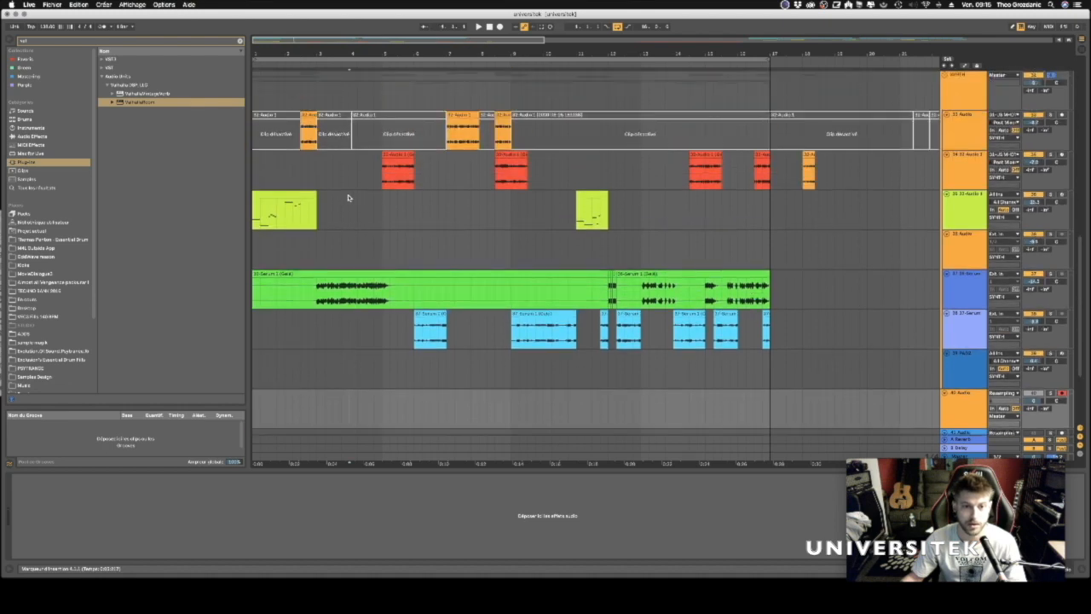
drag(349, 202, 543, 212)
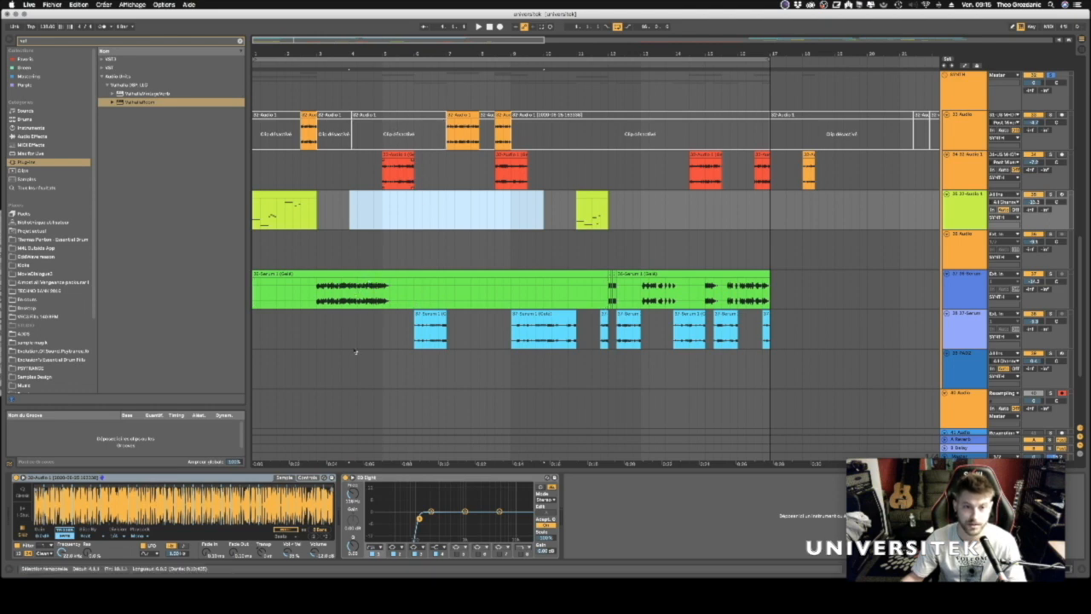
click(348, 400)
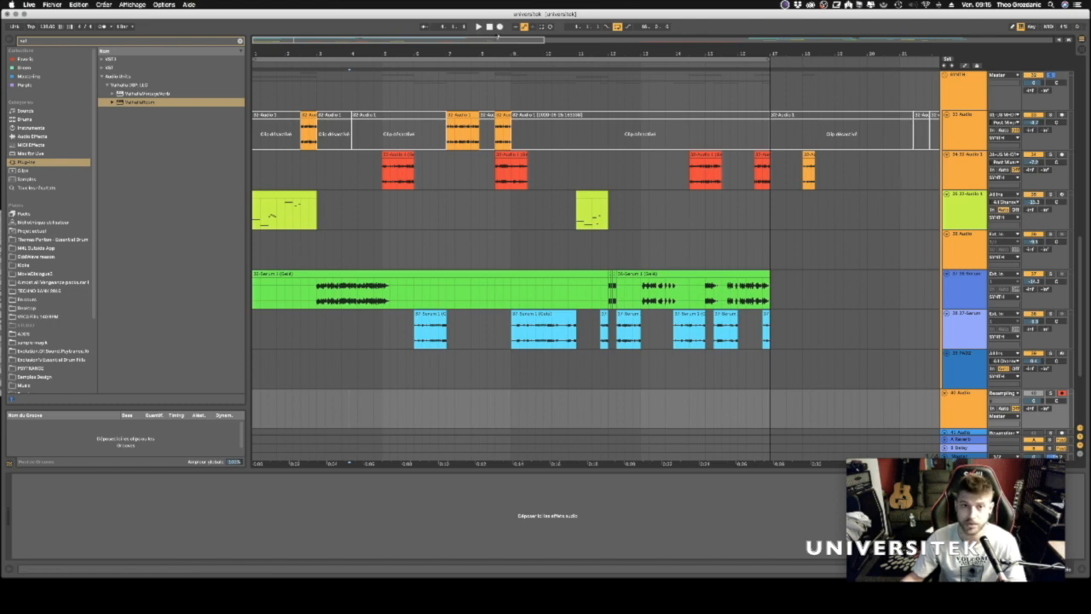
click(500, 26)
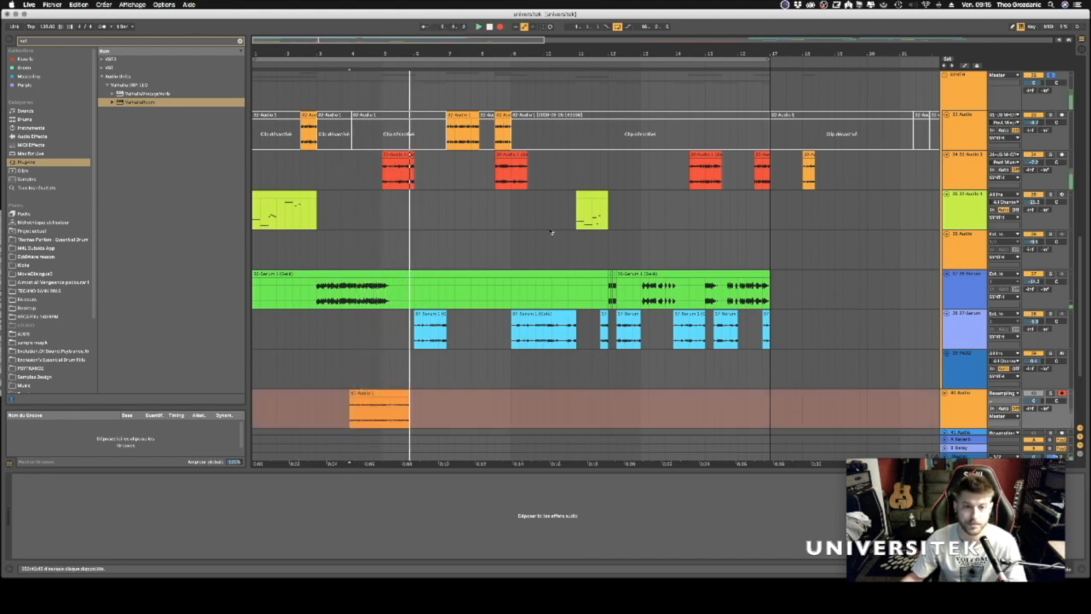
scroll(552, 233, down, 1)
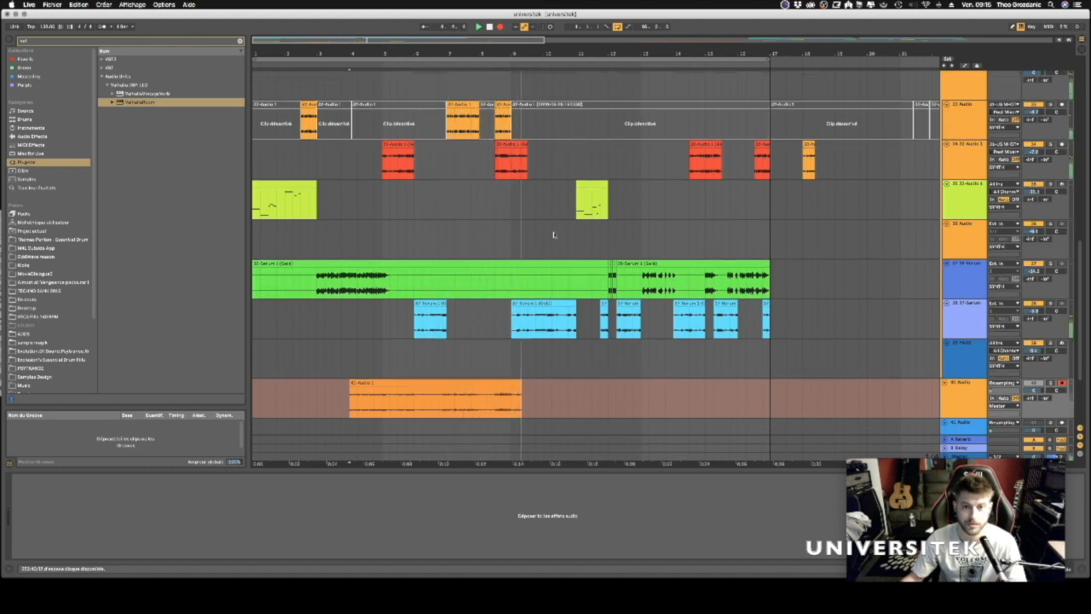
key(space)
Split the recorded clip on track 40 at bar 8, and consolidate both parts into a single clip.
mouse_move(481, 398)
mouse_down()
mouse_move(501, 389)
mouse_move(488, 389)
mouse_up()
key(super+e)
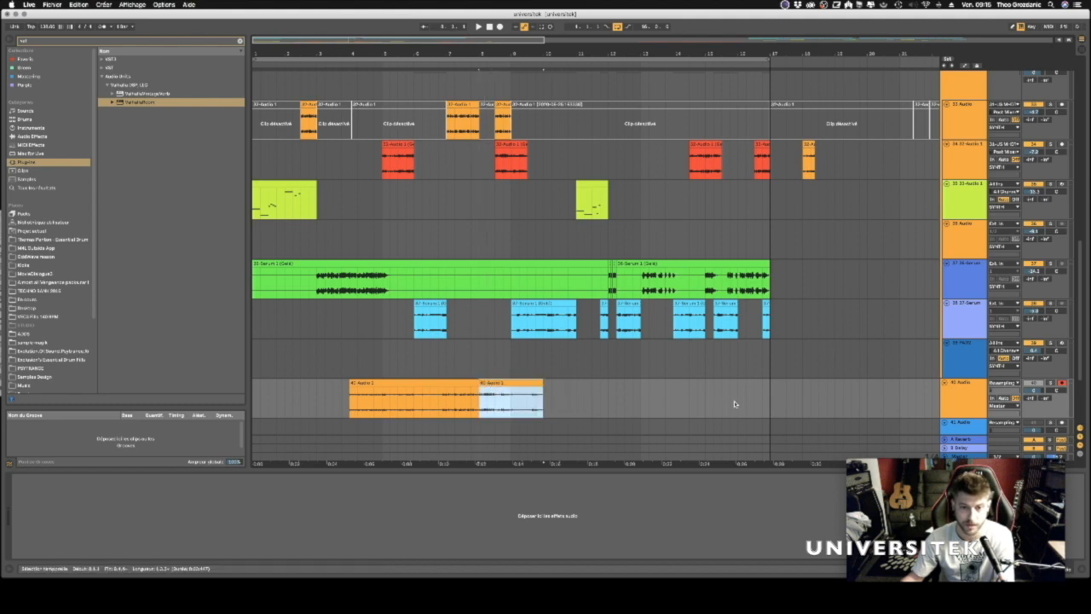
click(968, 392)
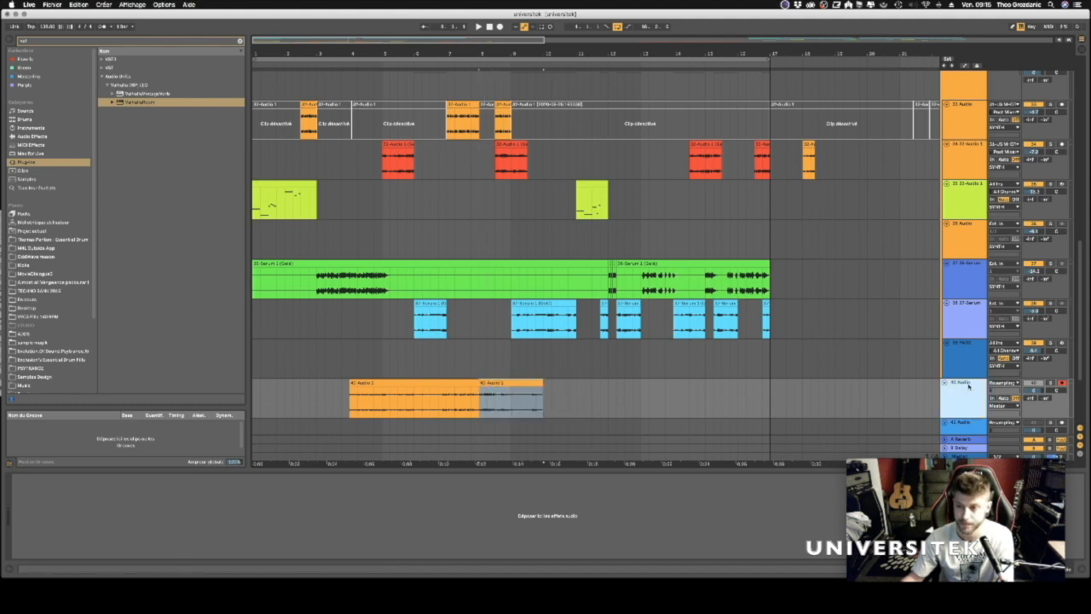
scroll(967, 388, down, 1)
click(511, 366)
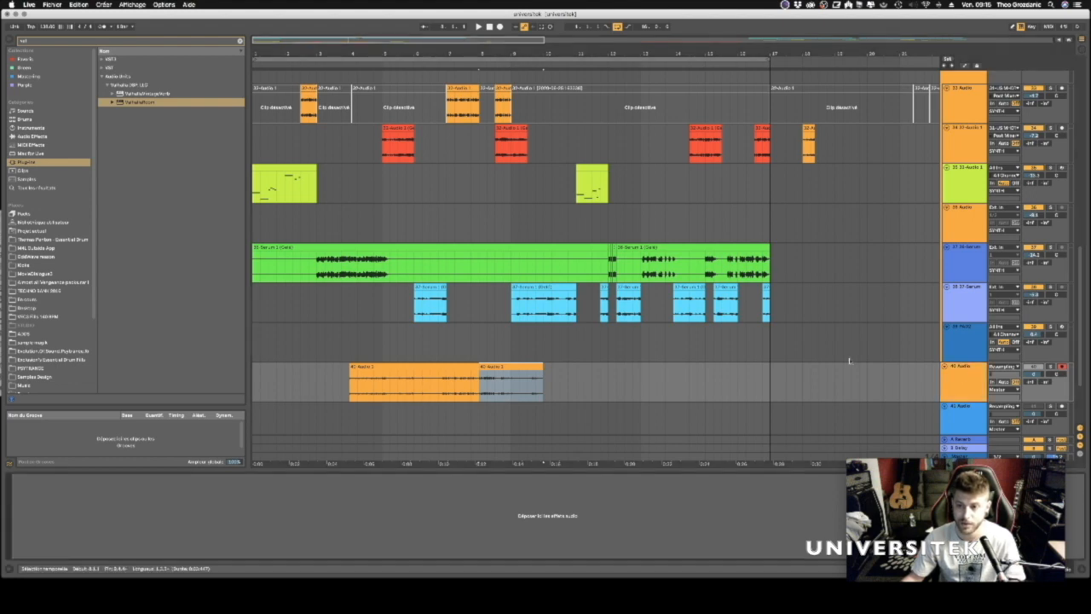
click(365, 367)
shift+click(511, 365)
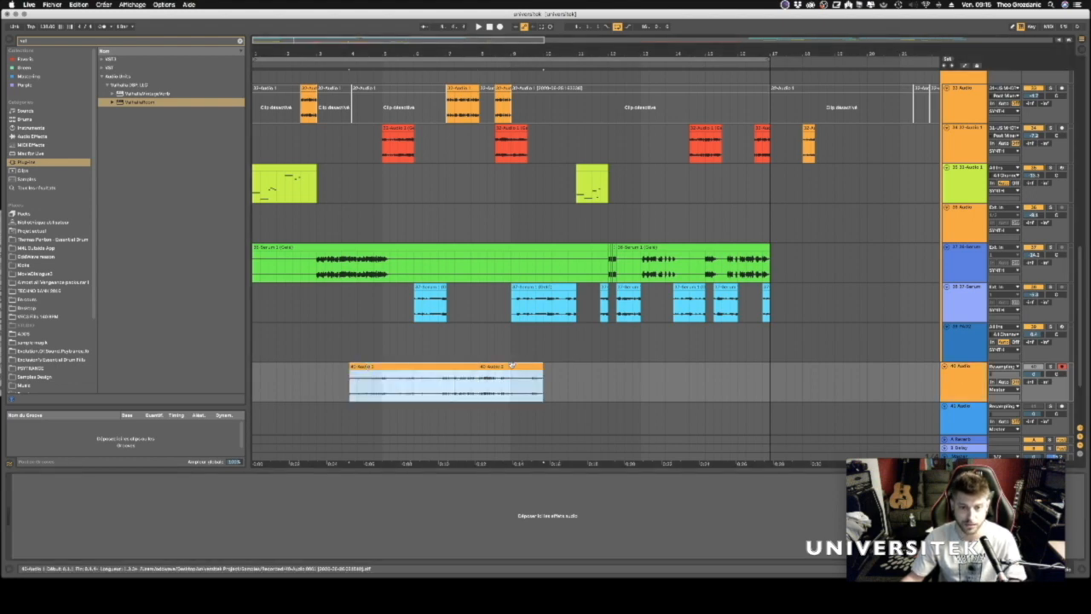
key(super+c)
key(super+j)
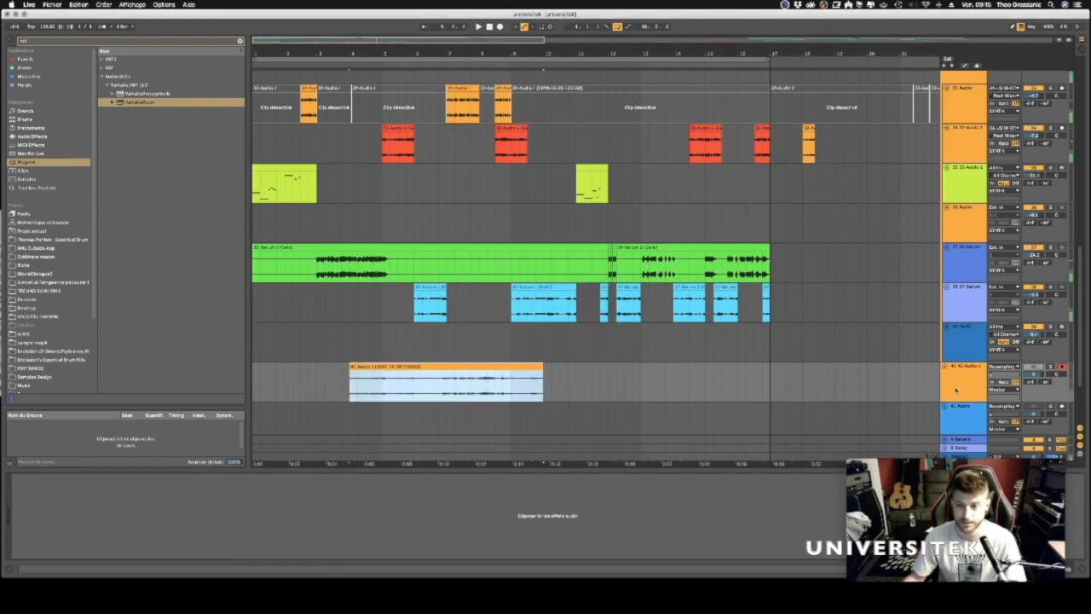
Solo audio track 40 and raise the gain of its consolidated clip.
click(972, 375)
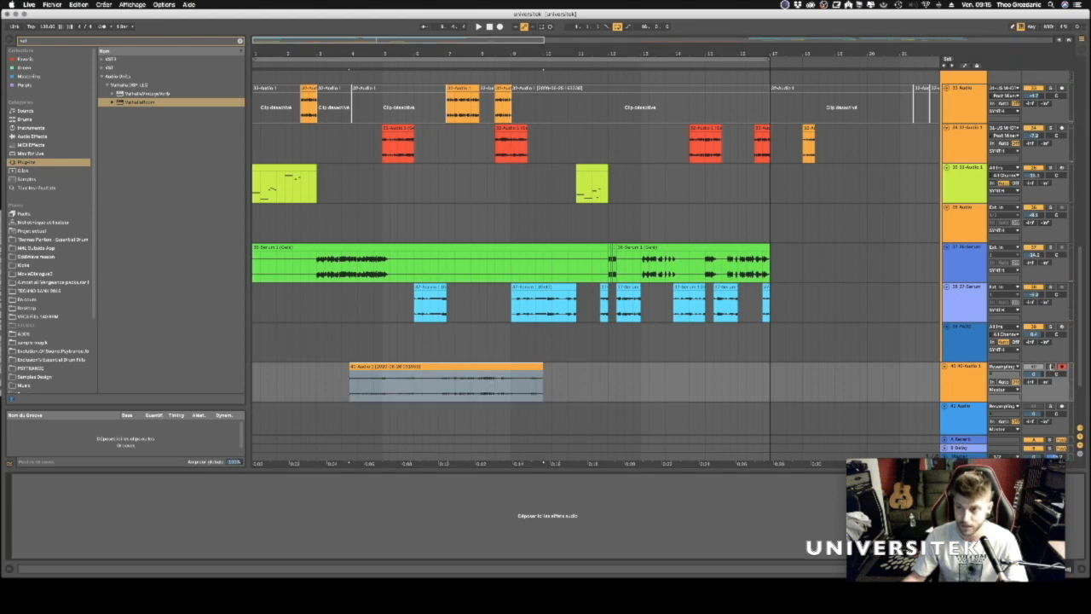
click(1051, 368)
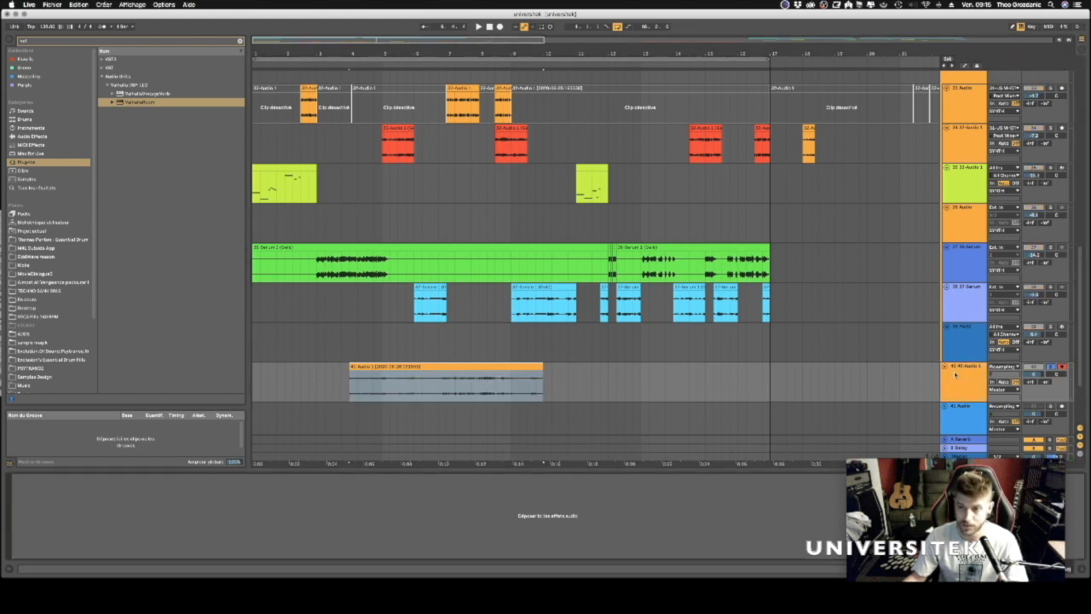
double_click(466, 365)
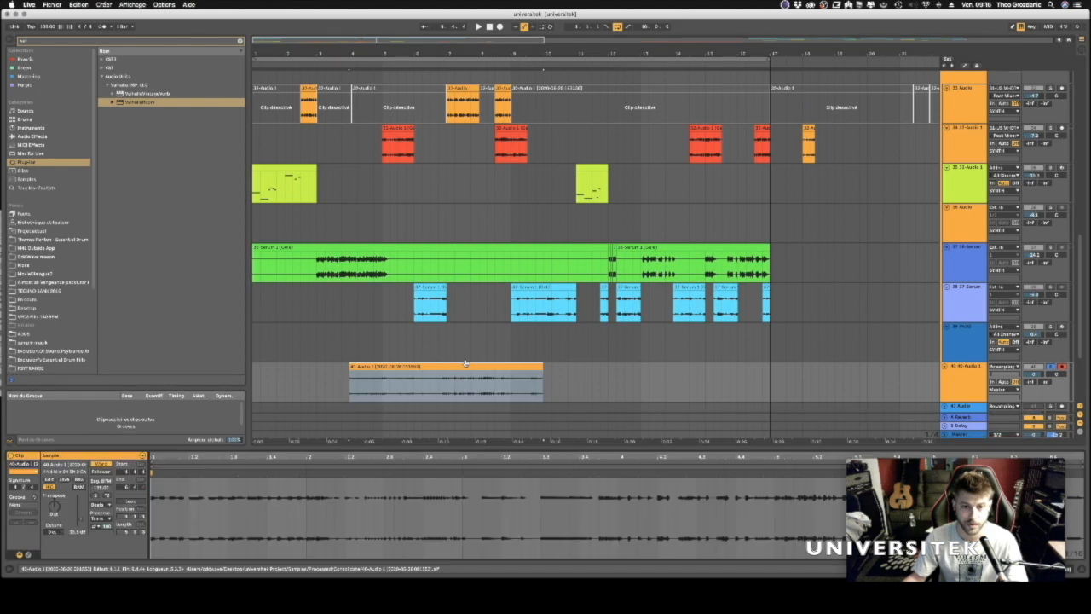
drag(81, 521, 81, 512)
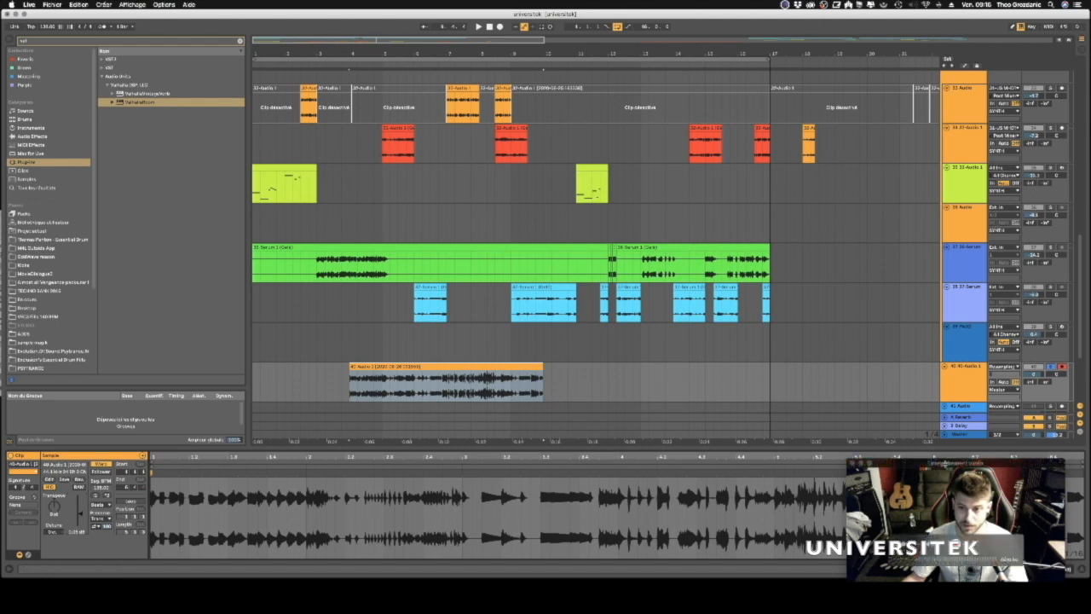
Show the device chain of audio track 40 and move the camera window off the browser.
drag(917, 464, 82, 300)
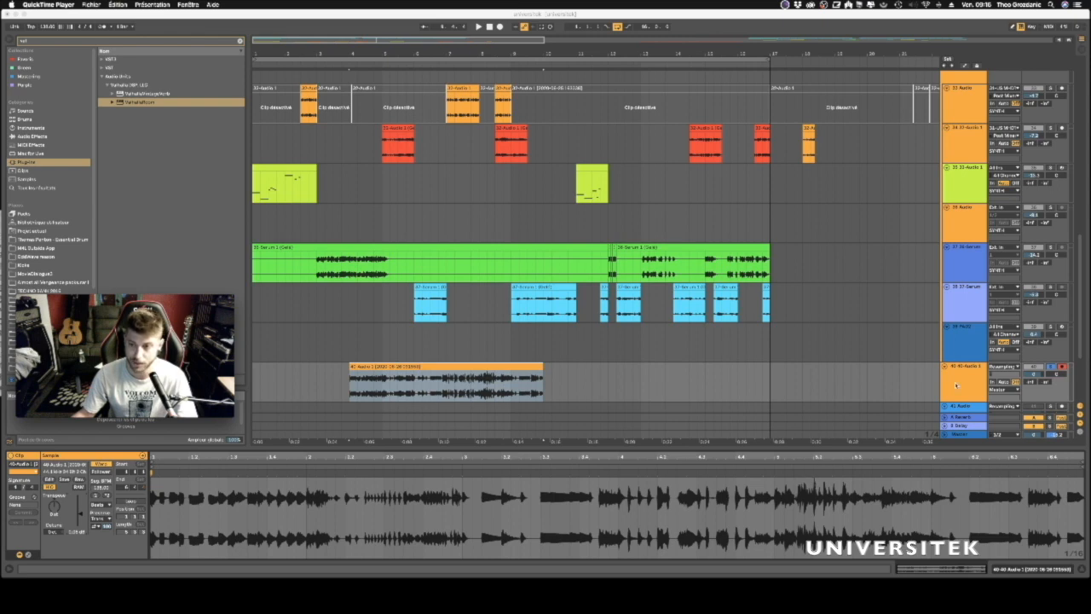
double_click(947, 383)
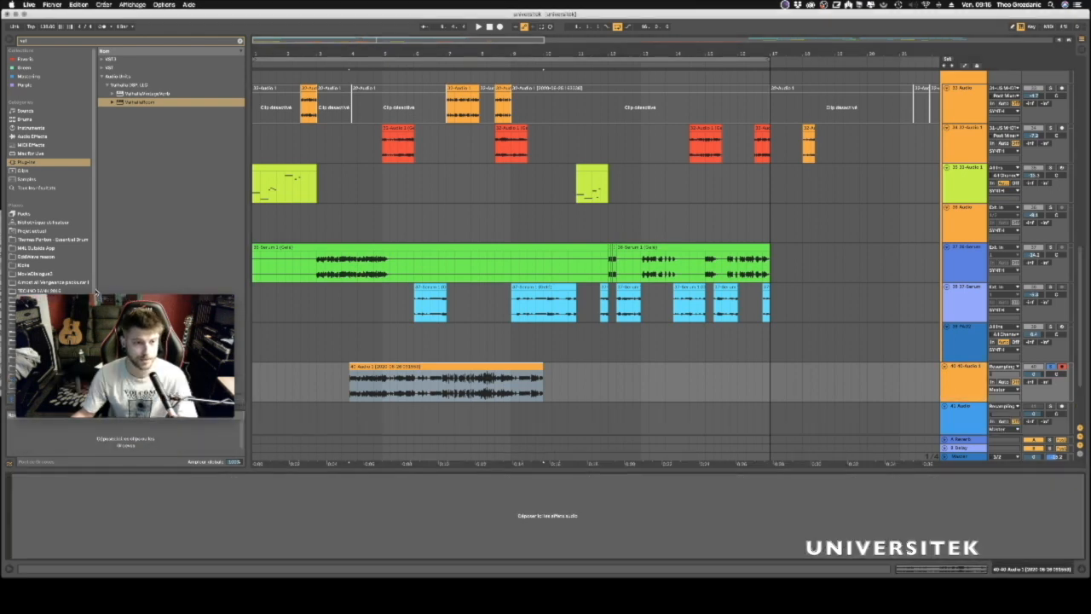
drag(86, 300, 798, 296)
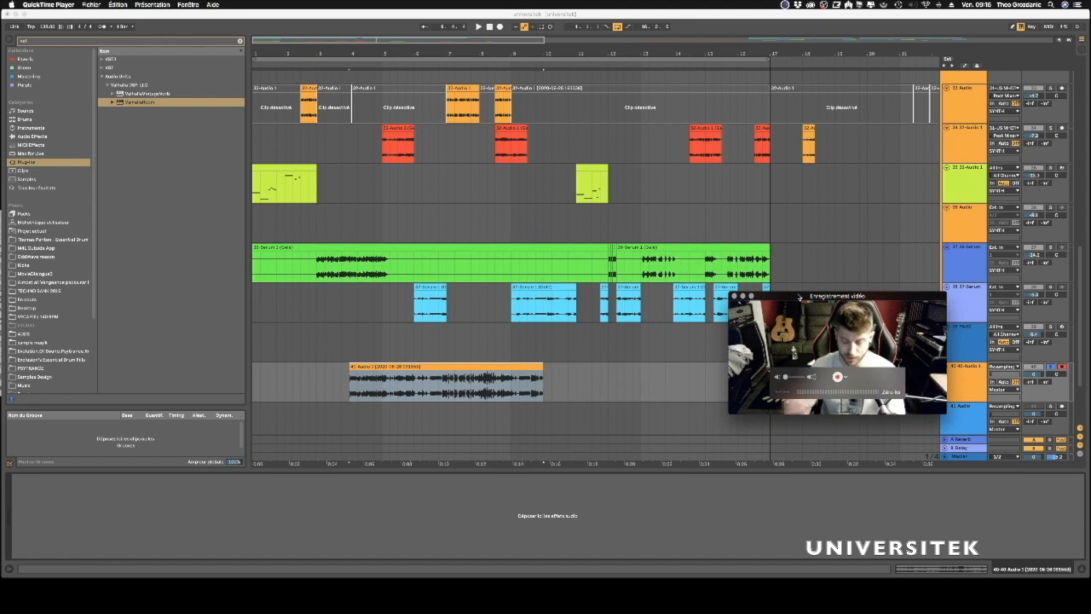
Clear the browser search, switch to Audio Effects, and add a Limiter to audio track 40.
drag(799, 296, 849, 333)
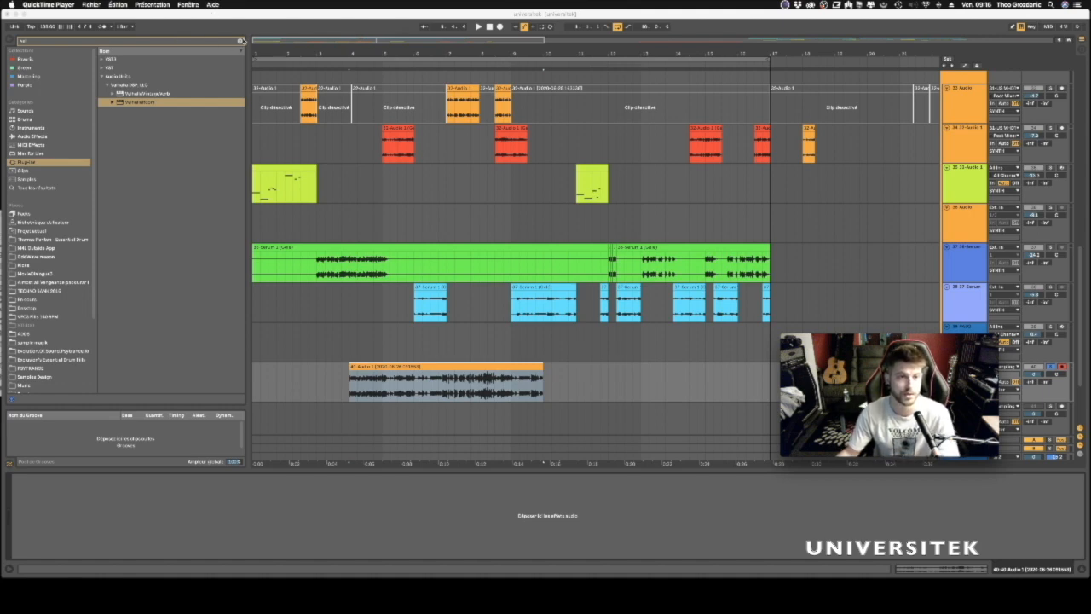
click(240, 41)
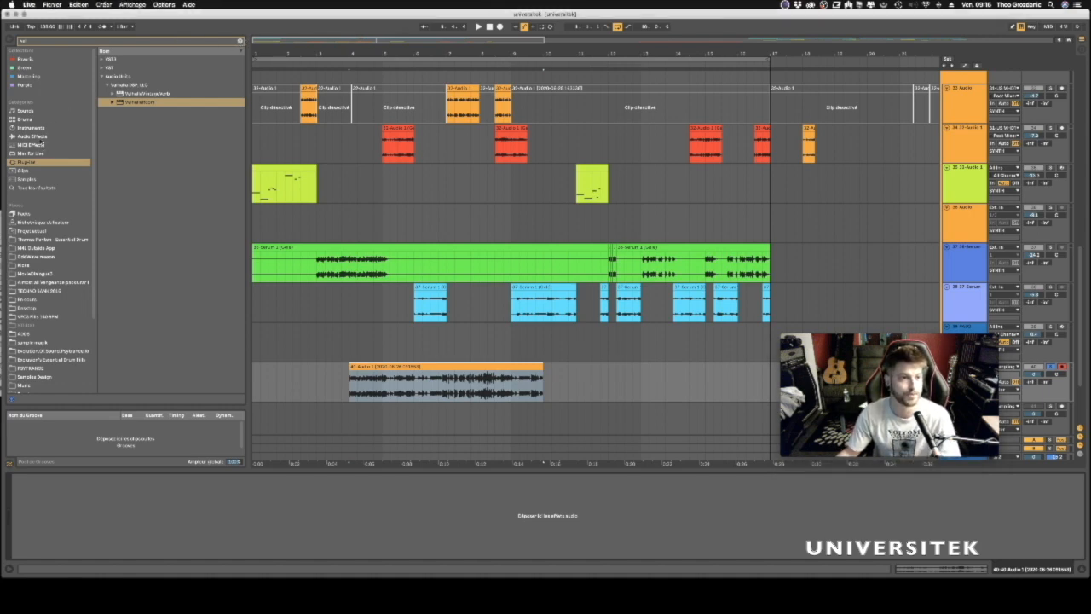
click(43, 136)
click(43, 163)
click(43, 137)
click(240, 40)
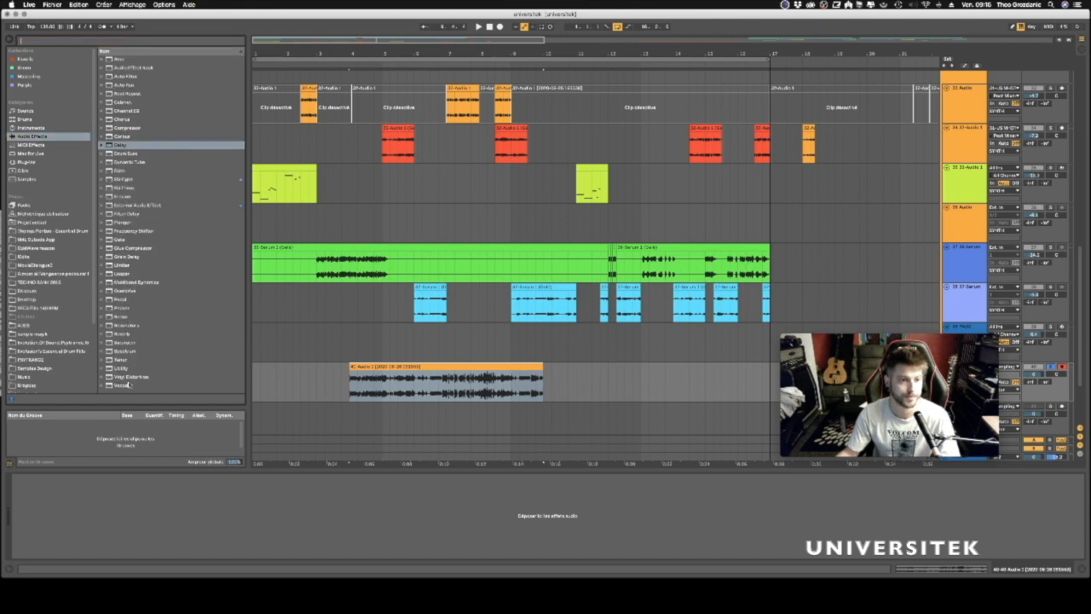
drag(125, 267, 420, 381)
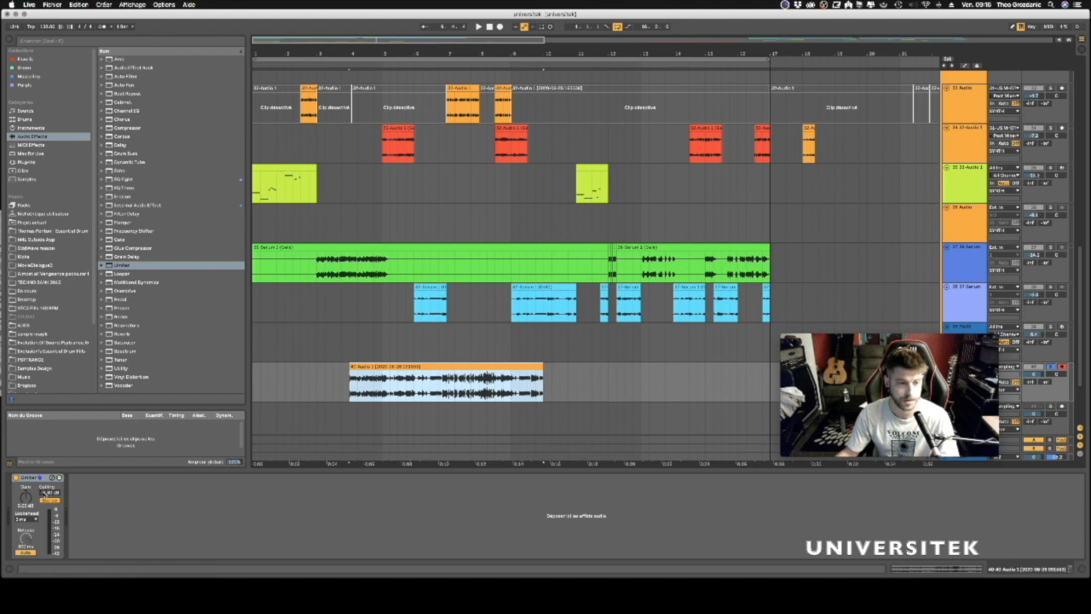
Lower the Limiter's ceiling on track 40 while playing back the resampled clip.
key(space)
key(space)
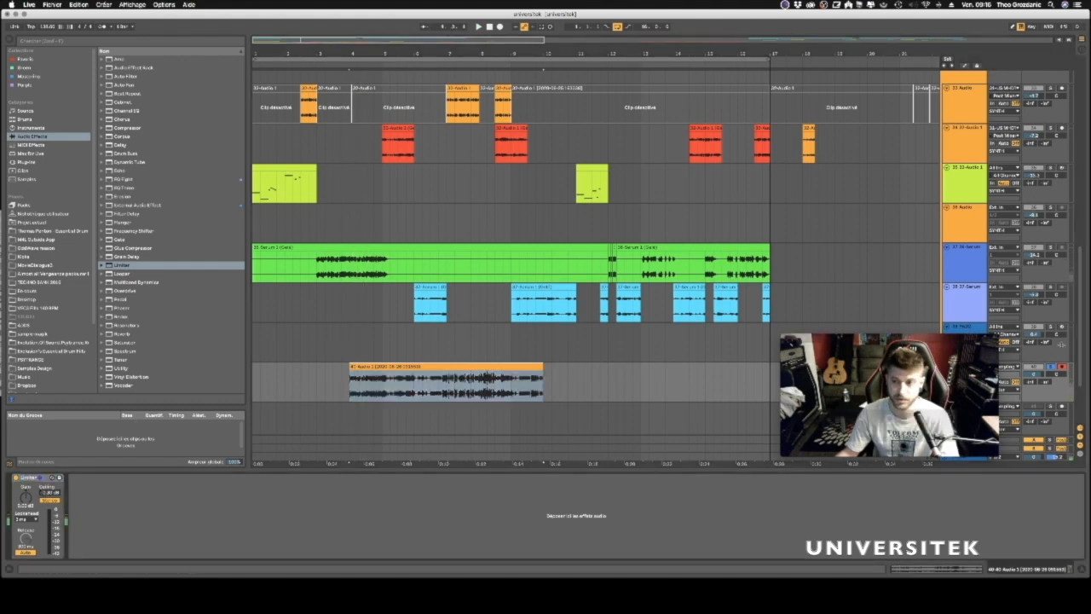
key(space)
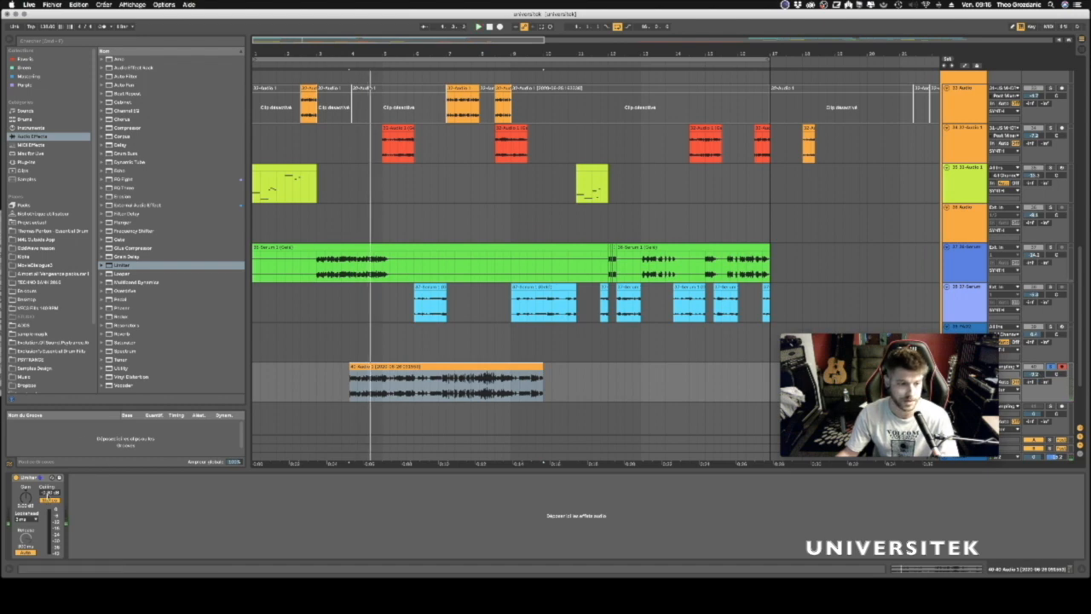
key(space)
key(space)
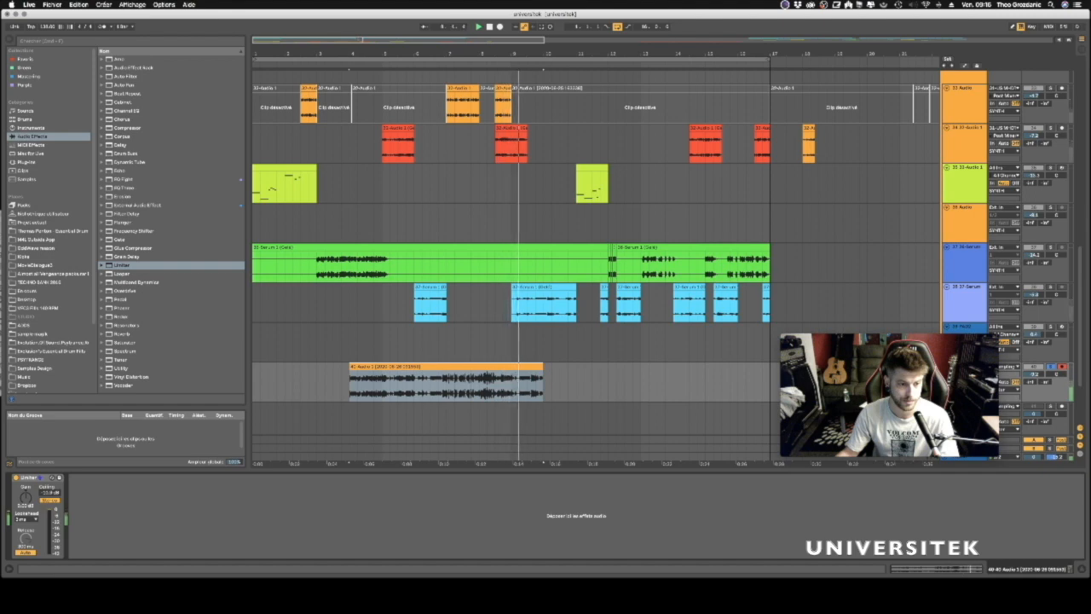
key(space)
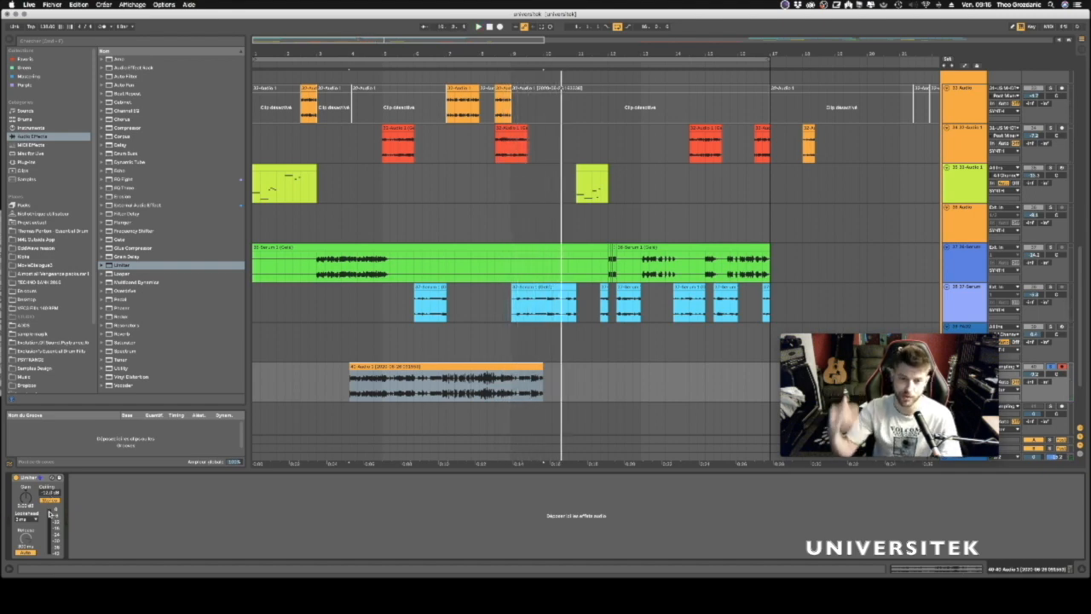
Freeze audio track 40 and flatten it to render the Limiter into the clip.
click(398, 365)
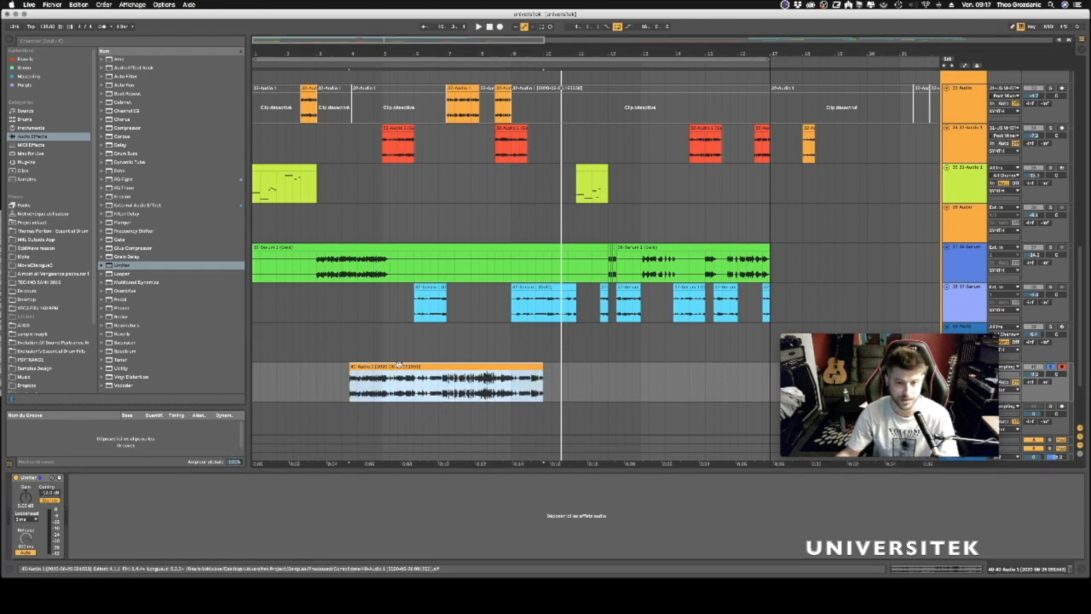
drag(925, 341, 814, 341)
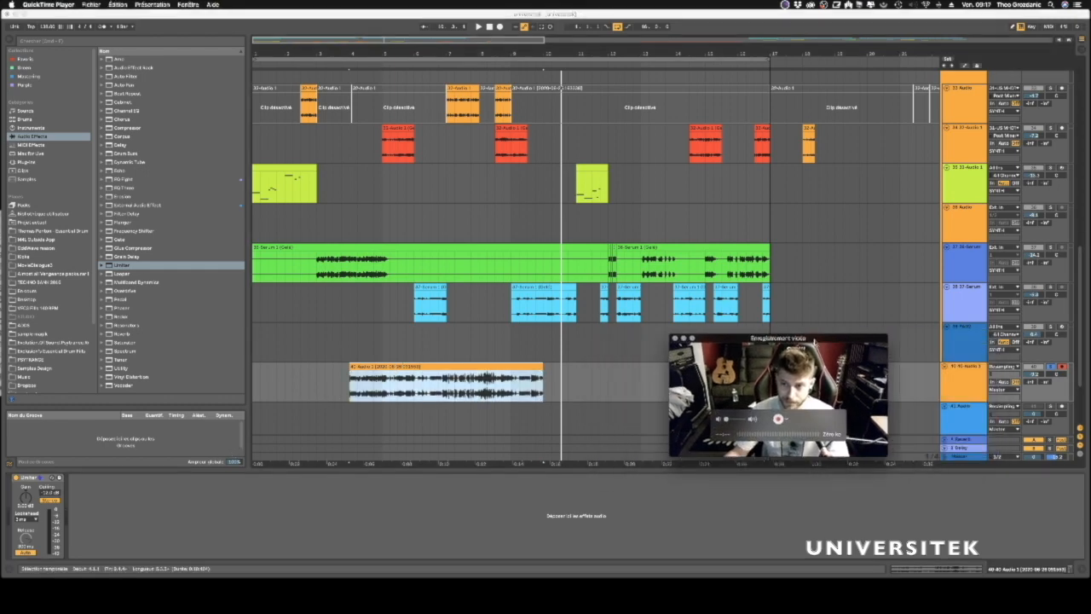
right_click(955, 387)
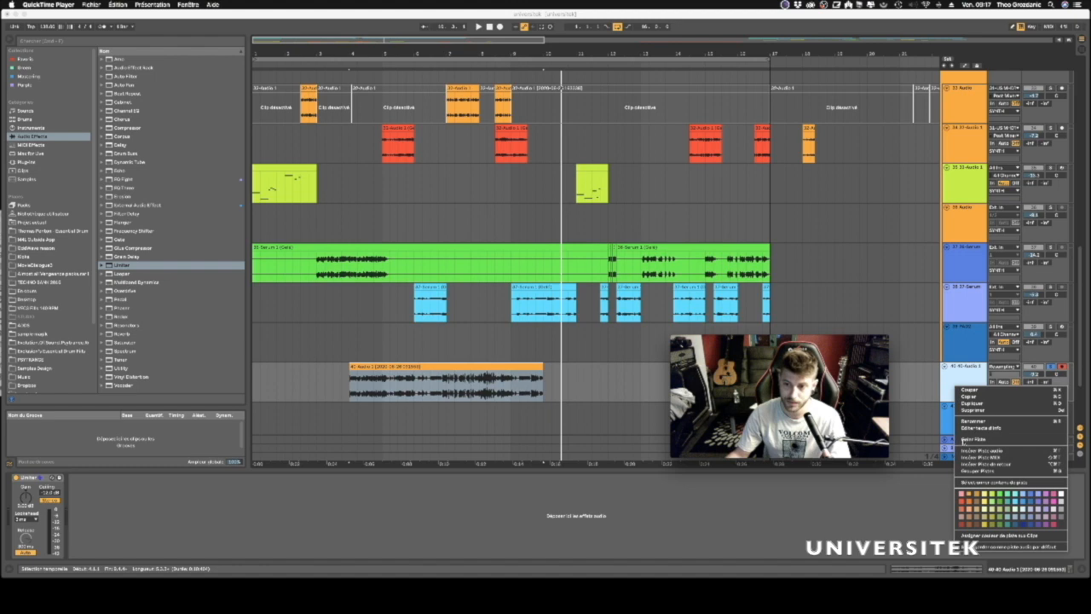
click(965, 439)
right_click(966, 391)
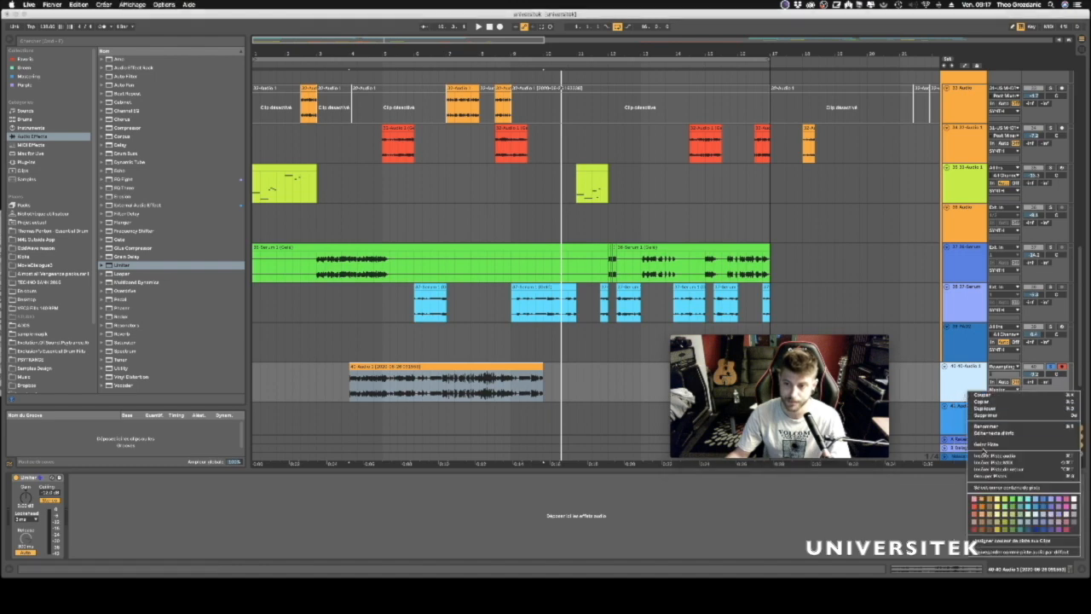
click(981, 447)
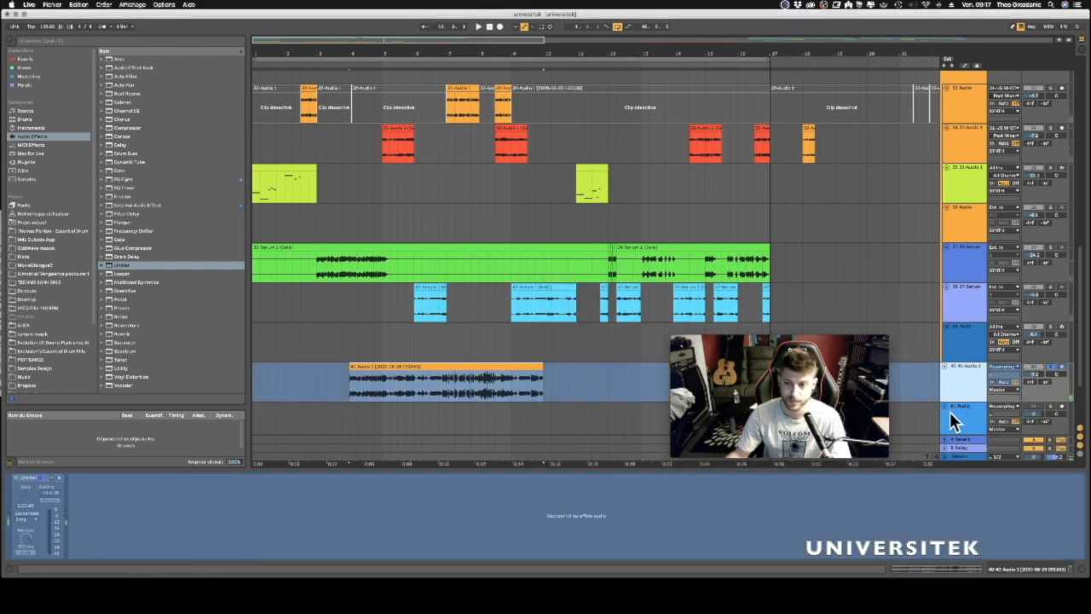
right_click(966, 386)
click(972, 446)
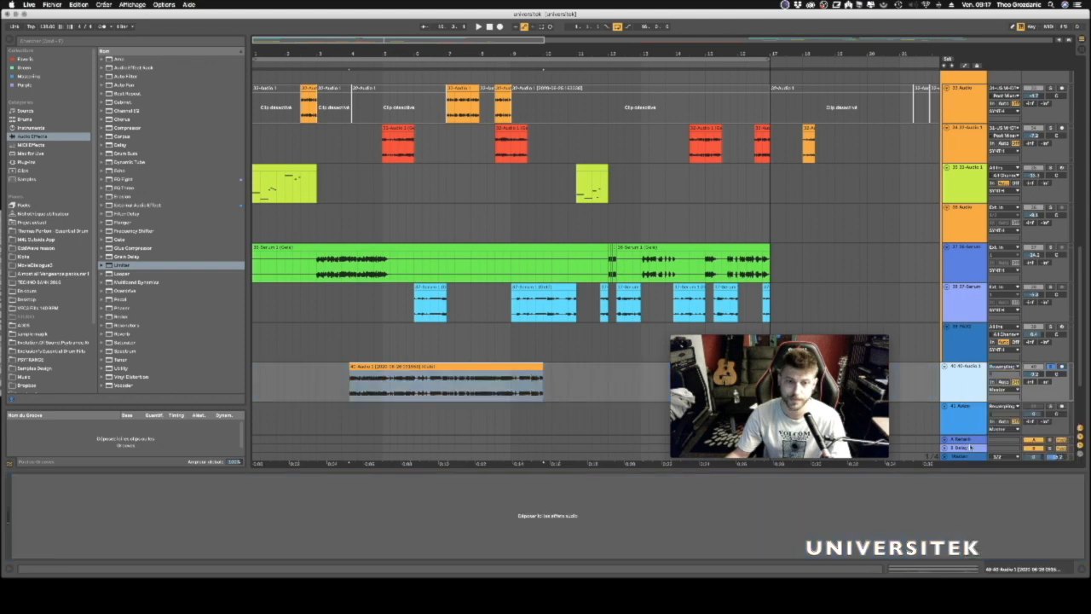
Raise the gain of the flattened clip on track 40 and consolidate it.
click(372, 369)
double_click(372, 368)
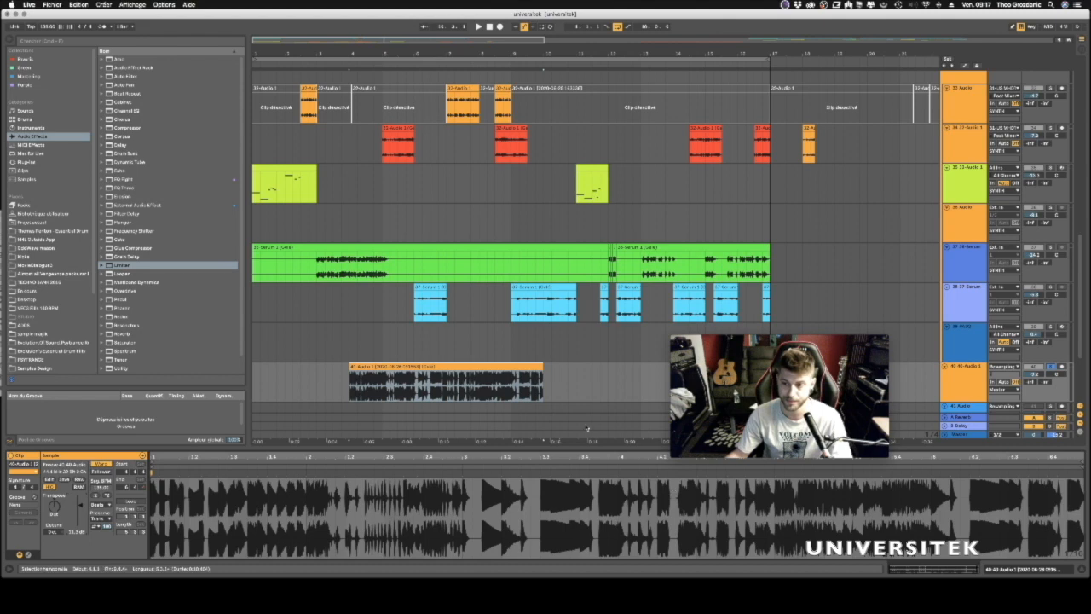
click(468, 367)
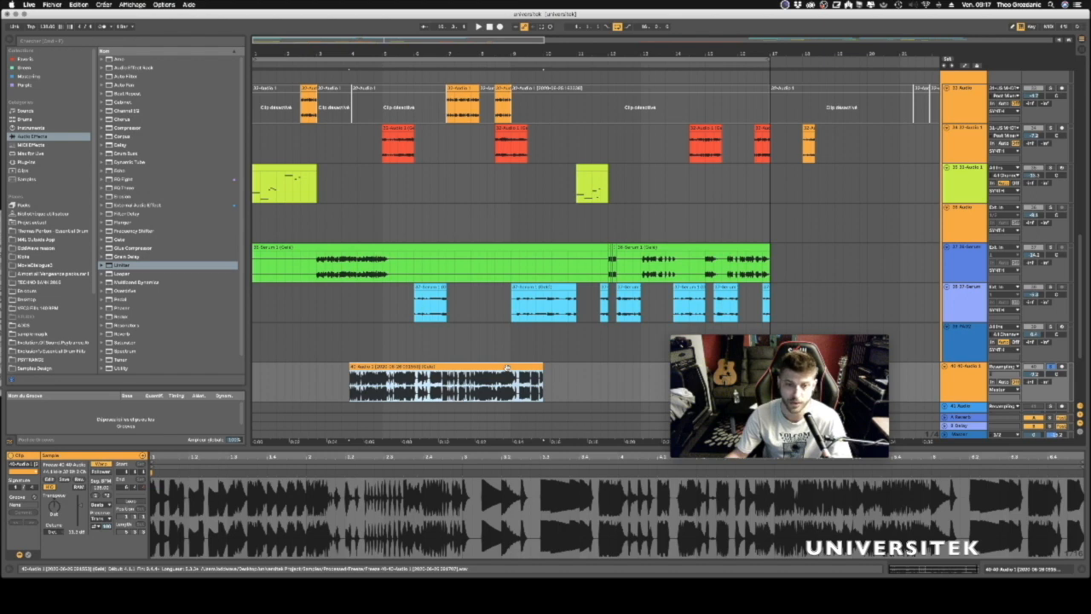
key(super+j)
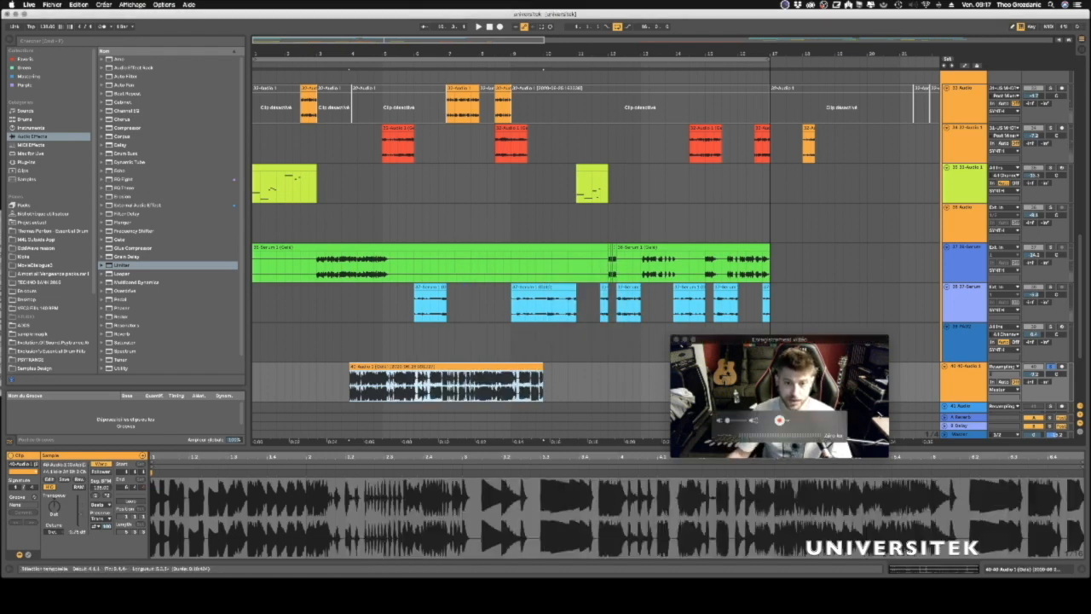
Insert a MIDI track, load the consolidated clip into a Simpler on it, and delete the source audio track.
click(968, 388)
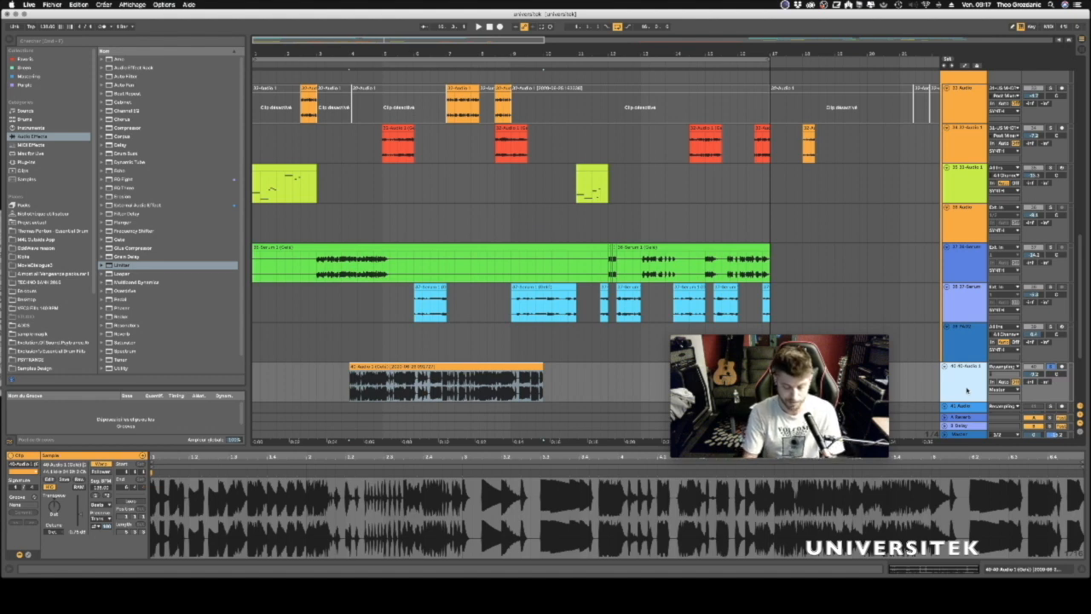
key(super+shift+t)
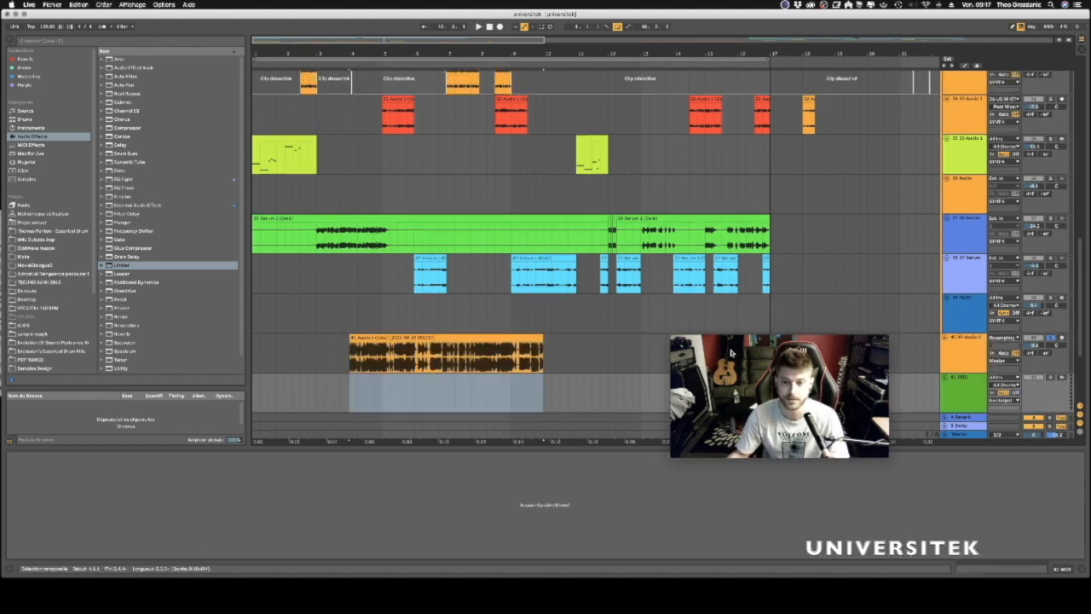
double_click(967, 393)
drag(413, 338, 527, 520)
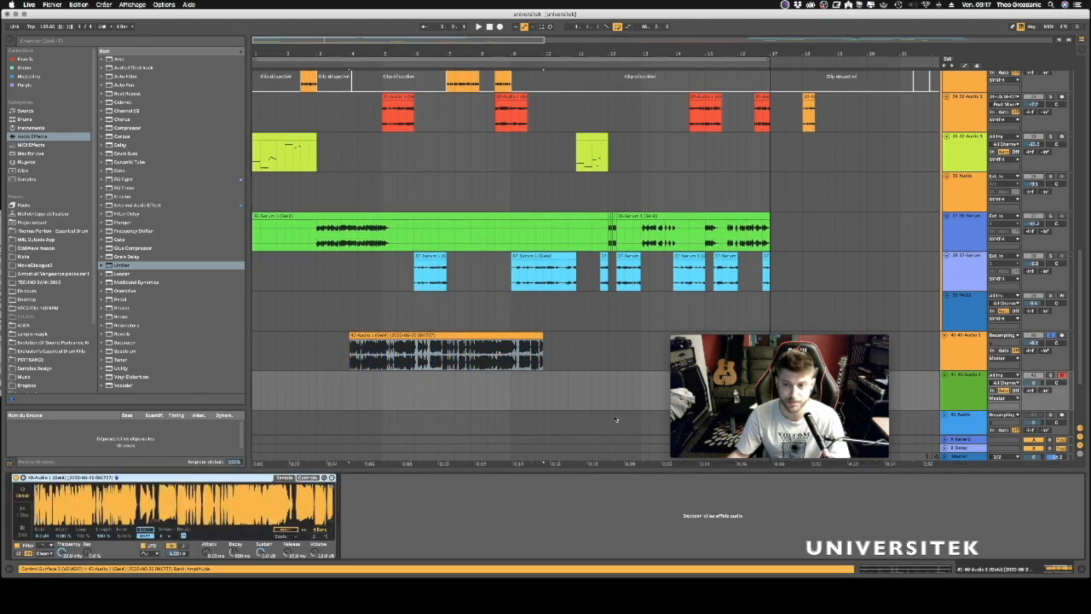
click(963, 352)
key(Delete)
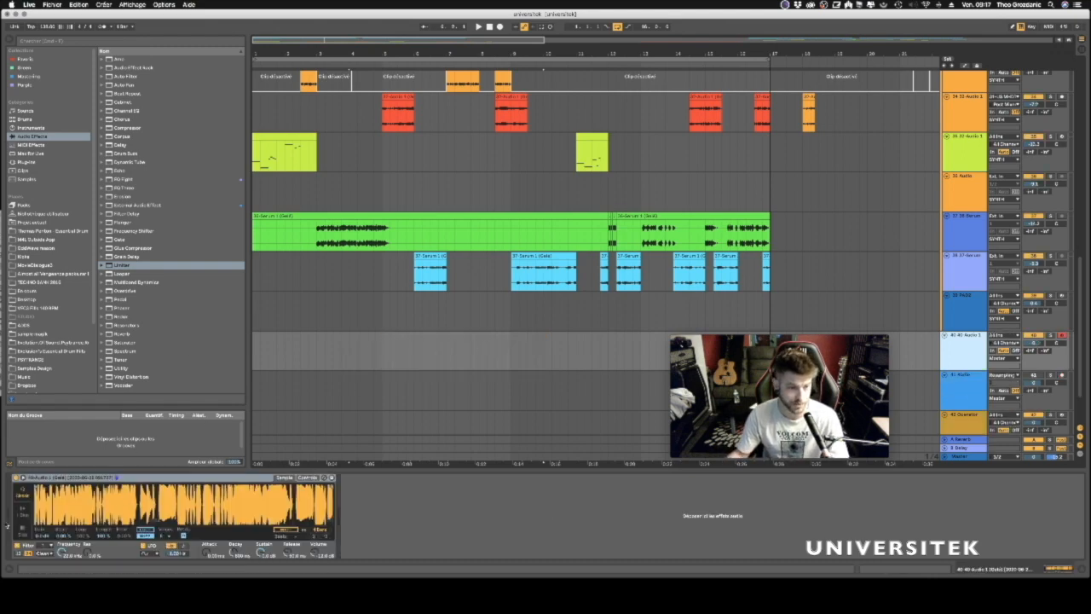
Switch the Simpler to Slice mode, slicing by Beat with a 1/8 division.
click(22, 512)
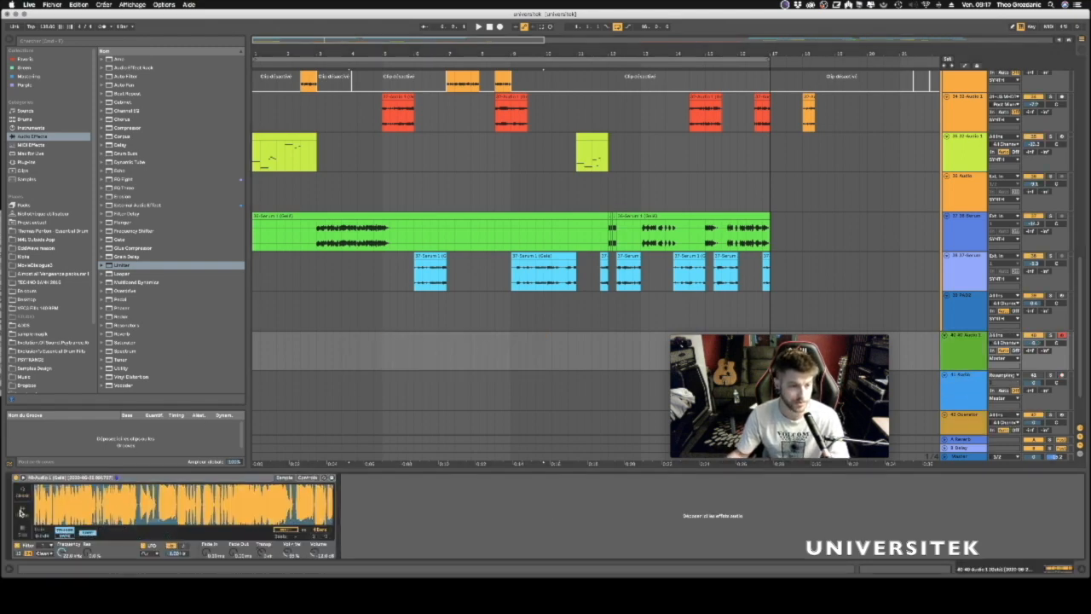
click(22, 534)
click(69, 536)
click(91, 536)
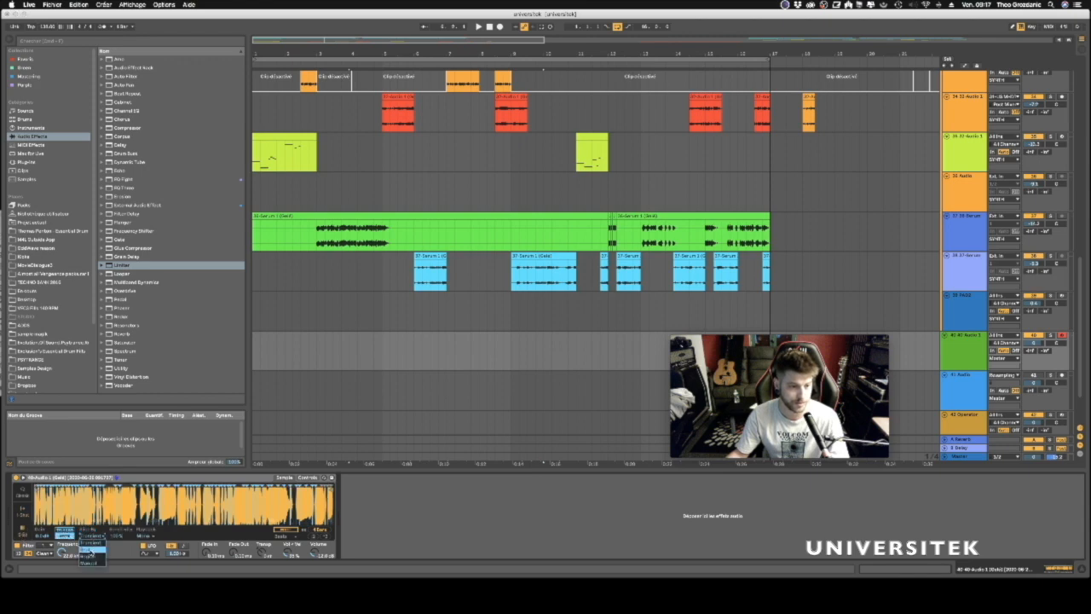
click(88, 550)
click(116, 536)
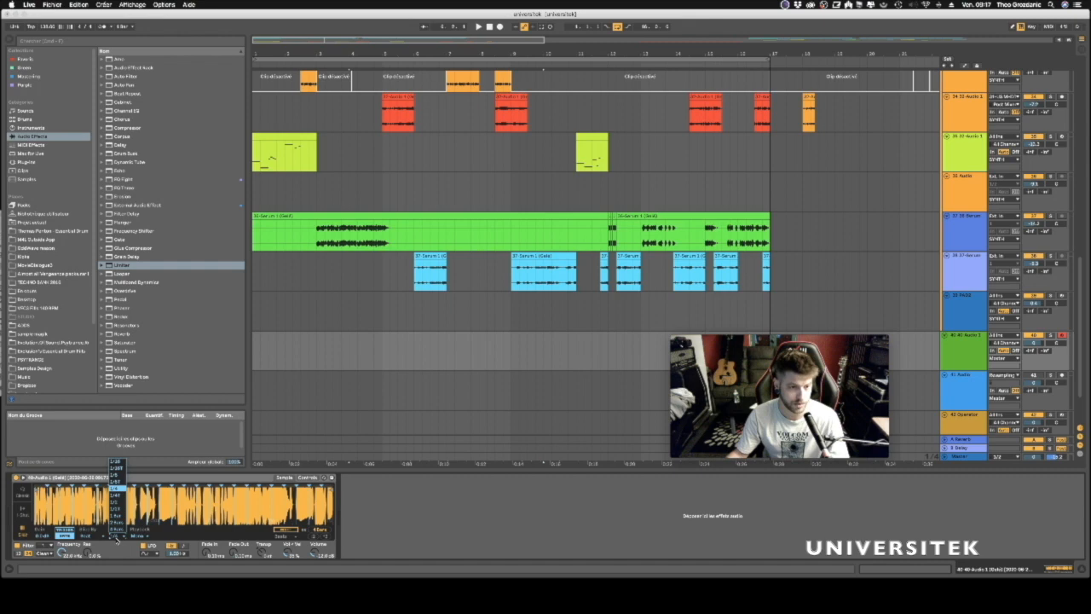
click(124, 478)
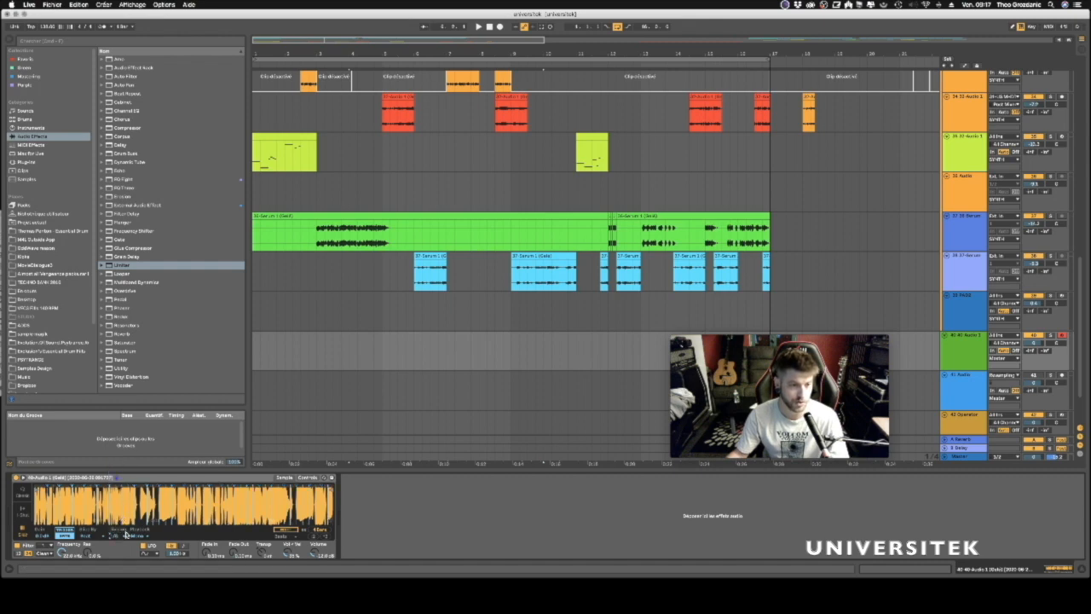
Try a 1/16 slice division in the Simpler, inspect the slices, and return to 1/8.
drag(106, 502, 141, 526)
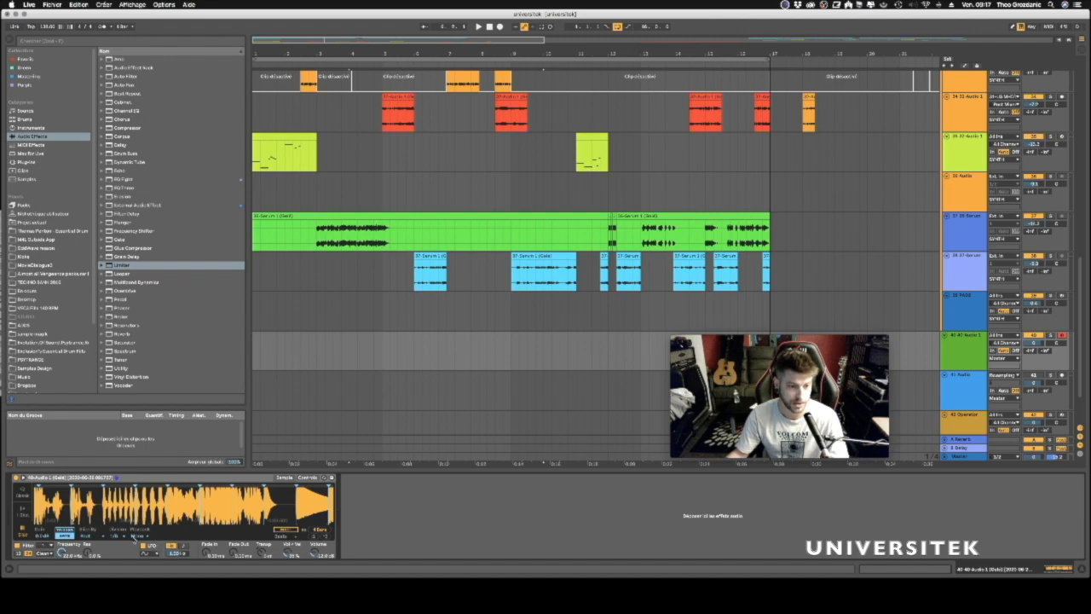
click(121, 536)
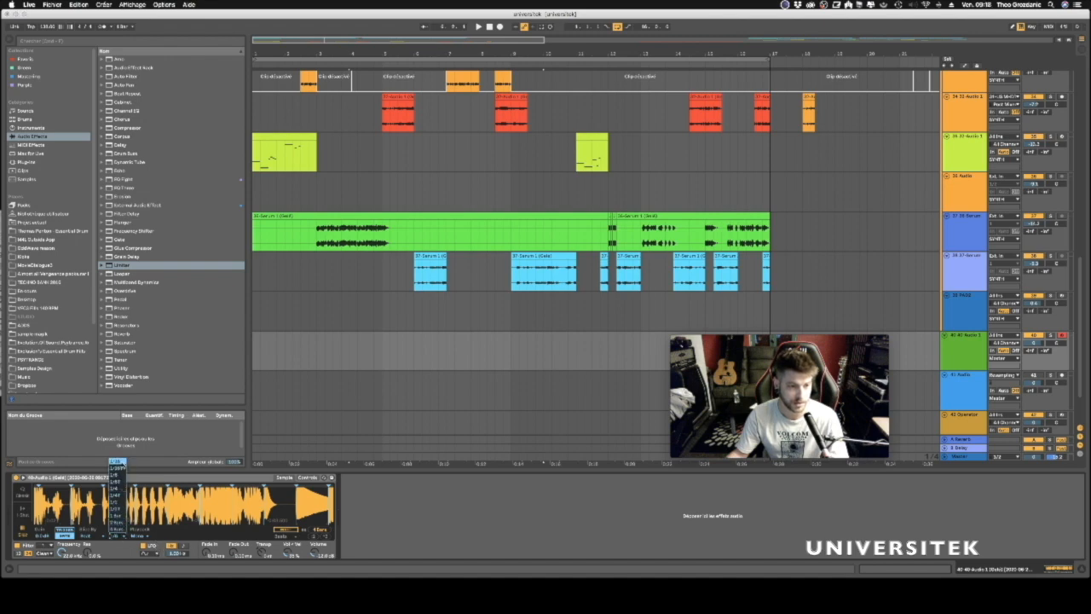
click(122, 464)
drag(129, 494, 128, 496)
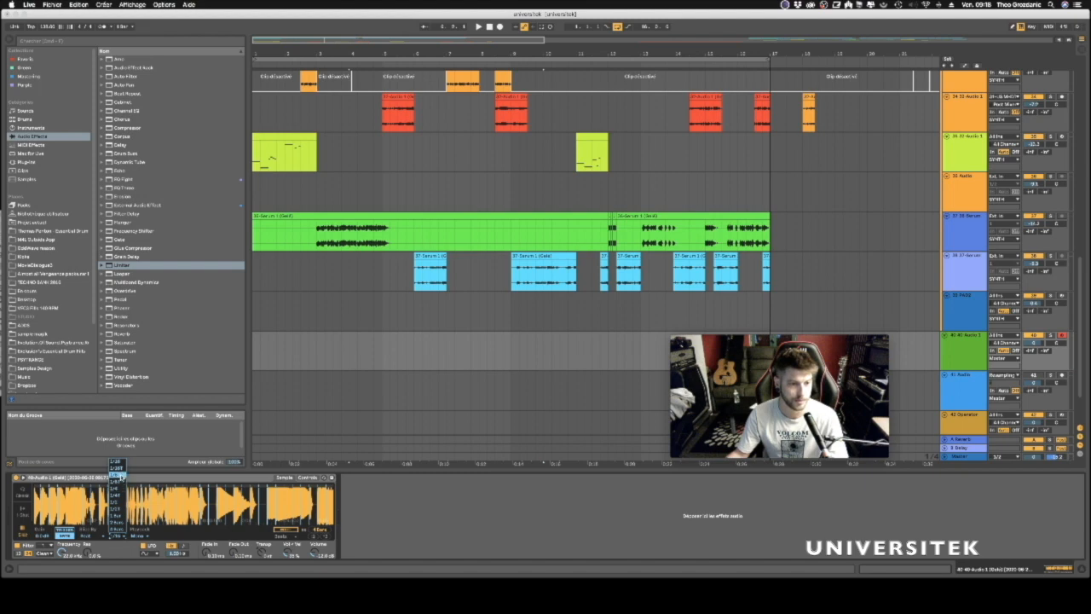
drag(137, 504, 136, 476)
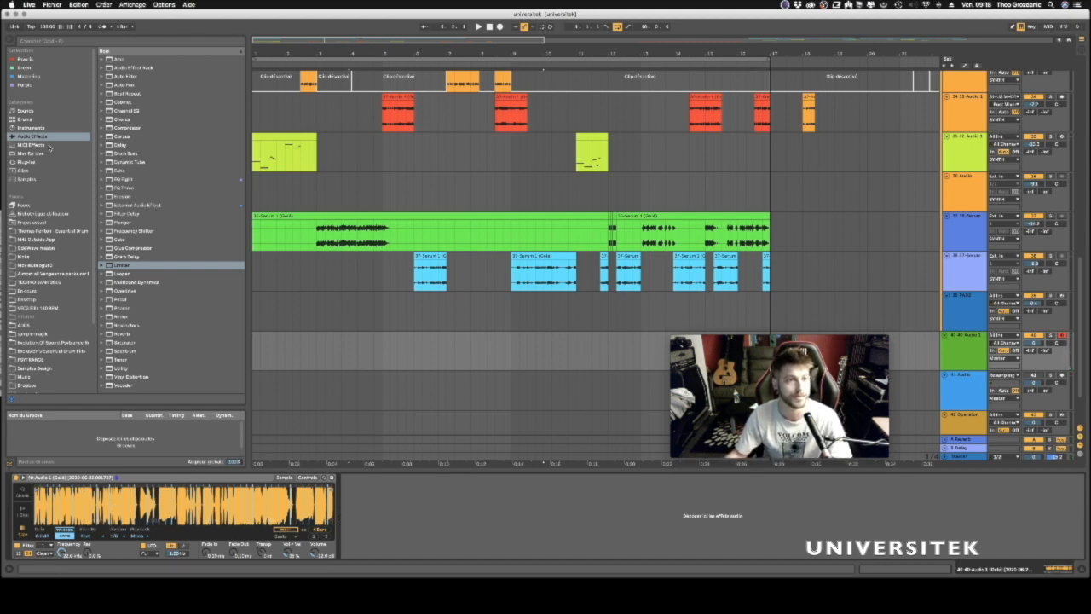
Search the plug-ins for "val" and add ValhallaRoom after the Simpler.
click(57, 43)
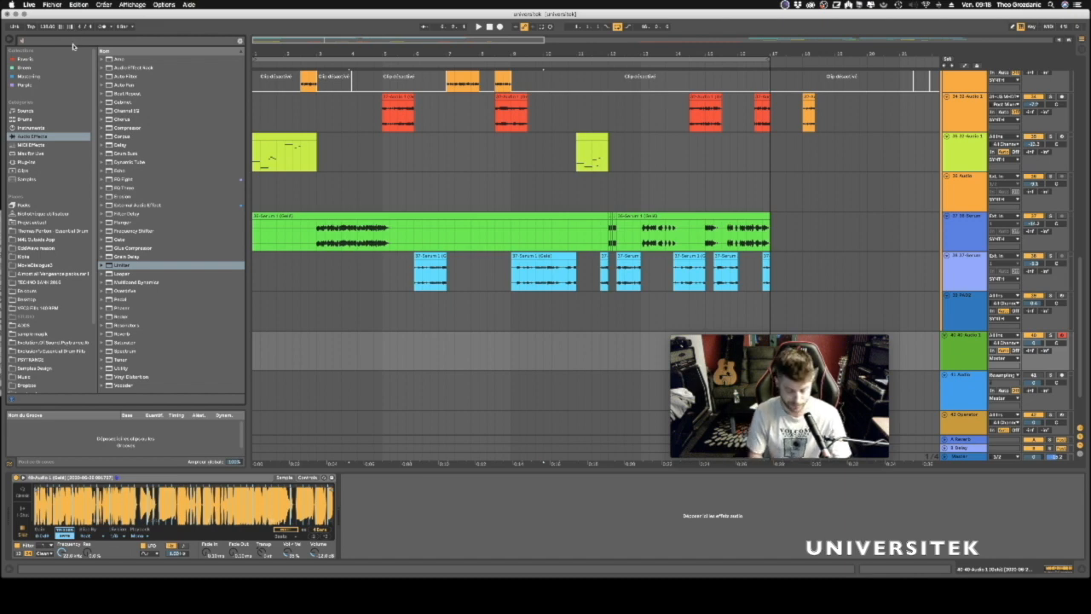
text(res)
click(47, 162)
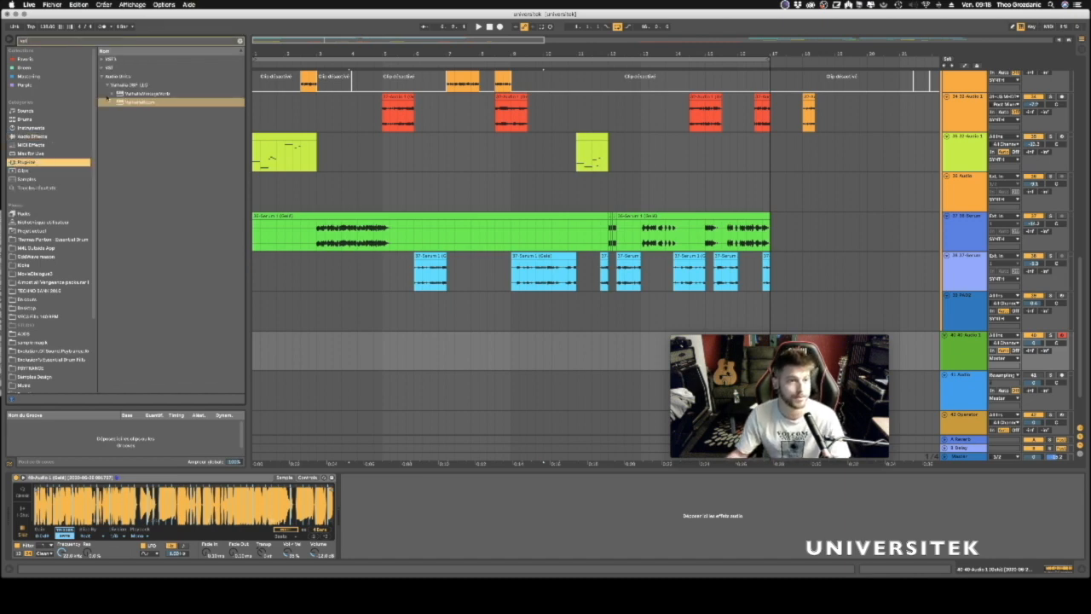
double_click(132, 103)
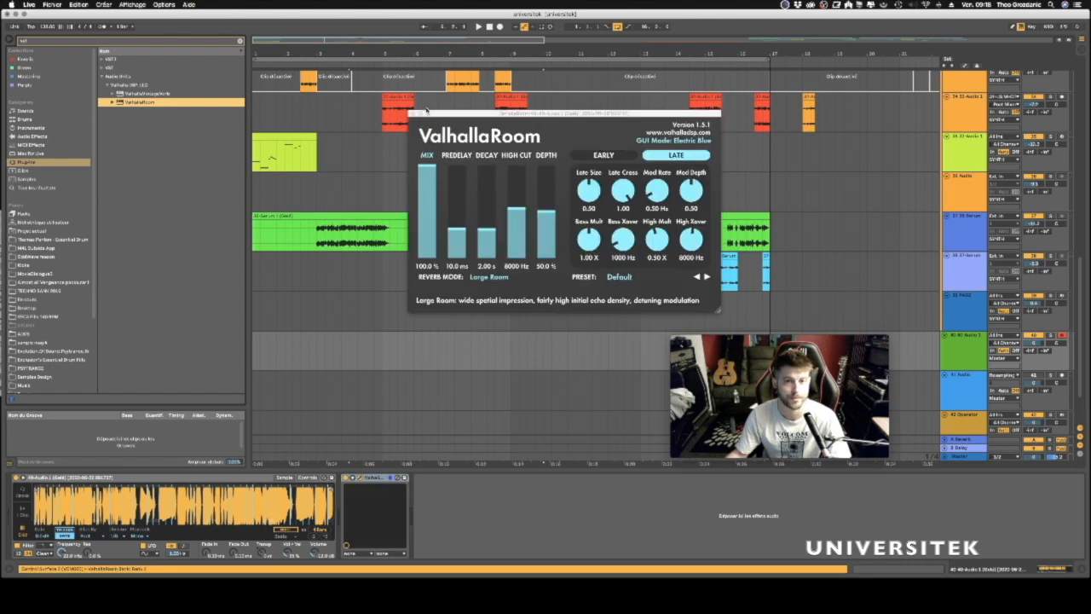
drag(443, 117, 502, 114)
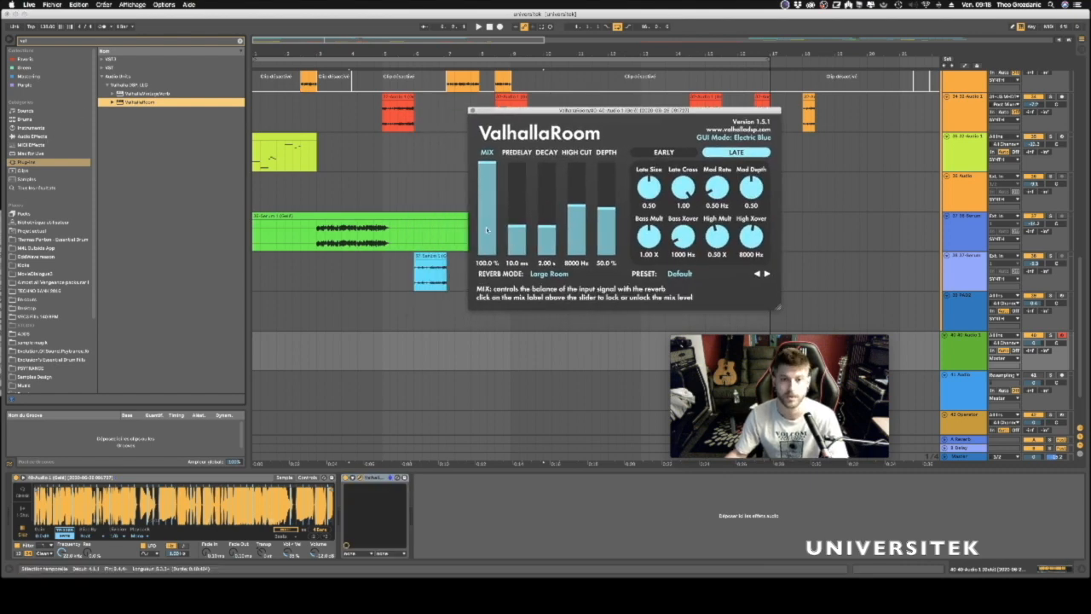
Set ValhallaRoom's decay to 14.75 s, high cut to about 7.5 kHz, depth to 86.2 %, predelay to 4.3 ms and mix to 53.5 %.
mouse_move(561, 208)
mouse_down()
mouse_move(619, 177)
mouse_move(573, 204)
mouse_move(572, 218)
mouse_move(571, 208)
mouse_up()
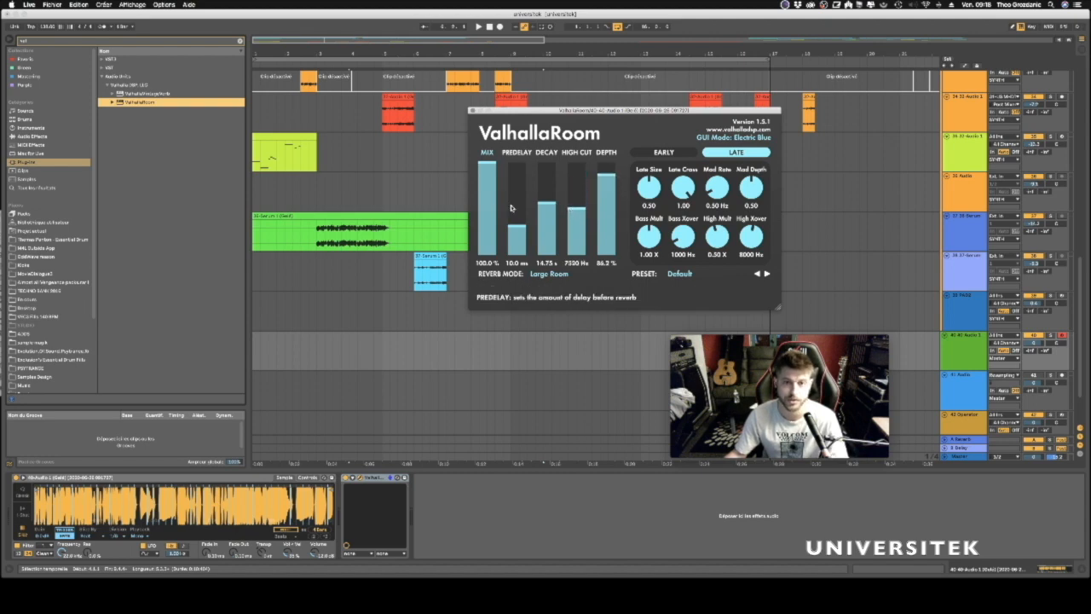
drag(511, 226, 514, 235)
drag(489, 166, 490, 207)
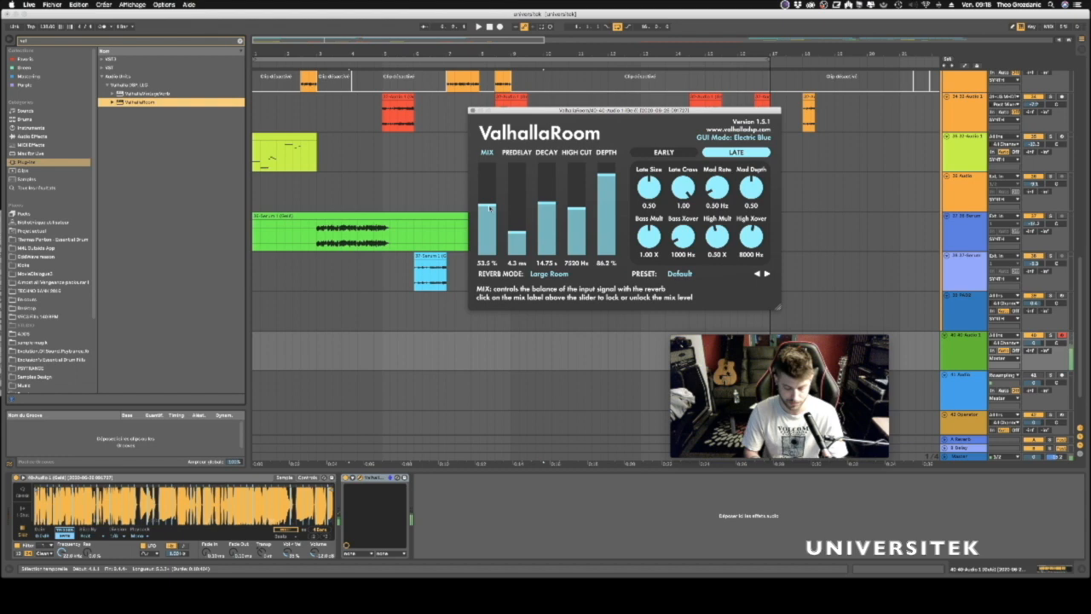
Set ValhallaRoom's decay to about 5.4 s and close the plug-in window.
drag(548, 204, 556, 220)
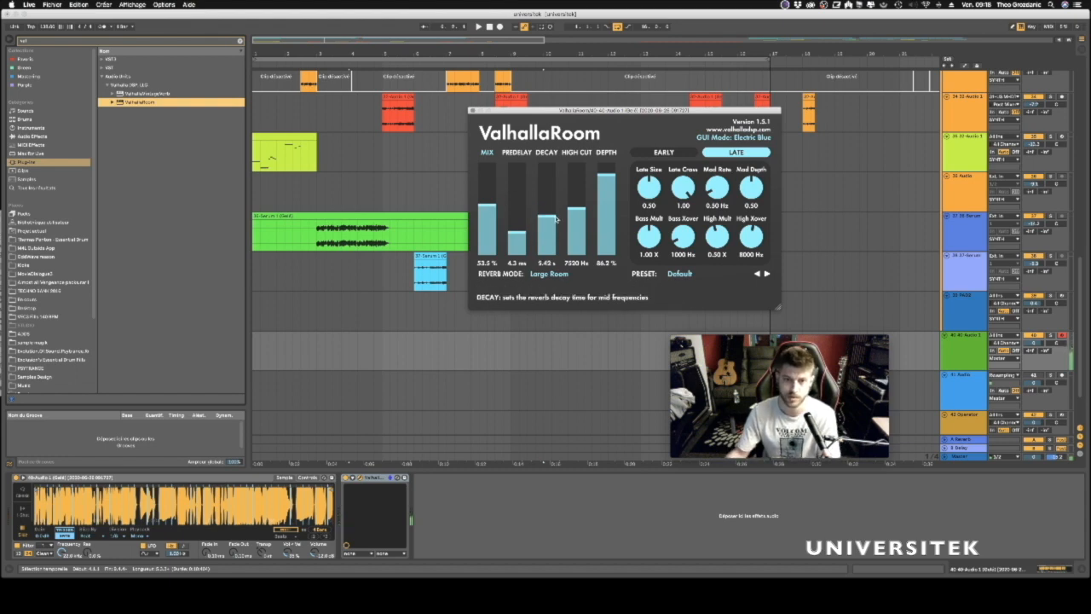
drag(568, 116, 605, 216)
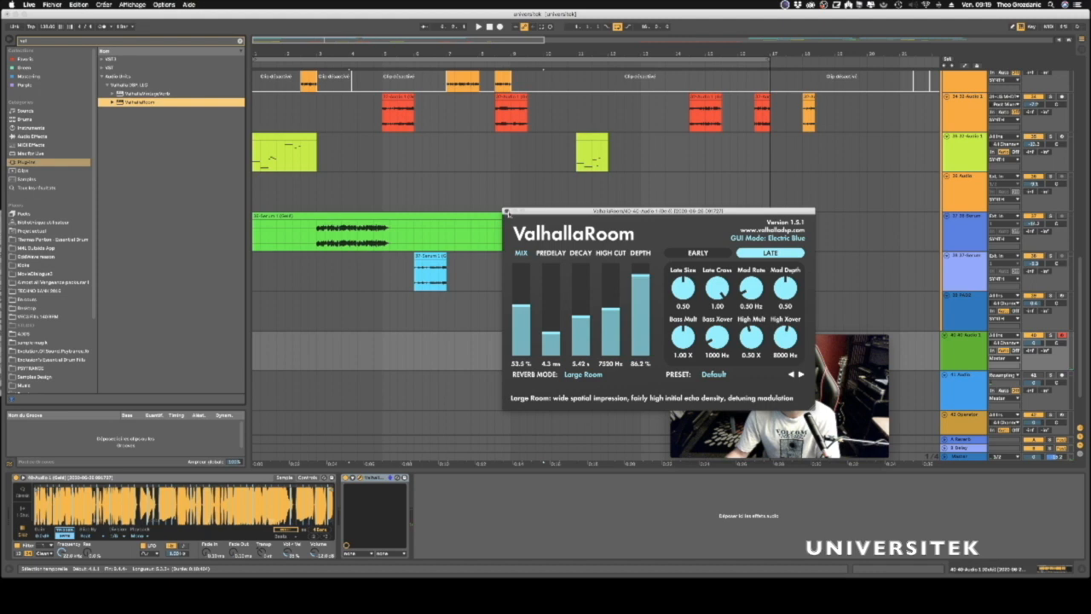
click(507, 212)
Duplicate the looped 16-bar section across all tracks and set the loop over the copy at bars 17 to 33.
drag(565, 52, 365, 59)
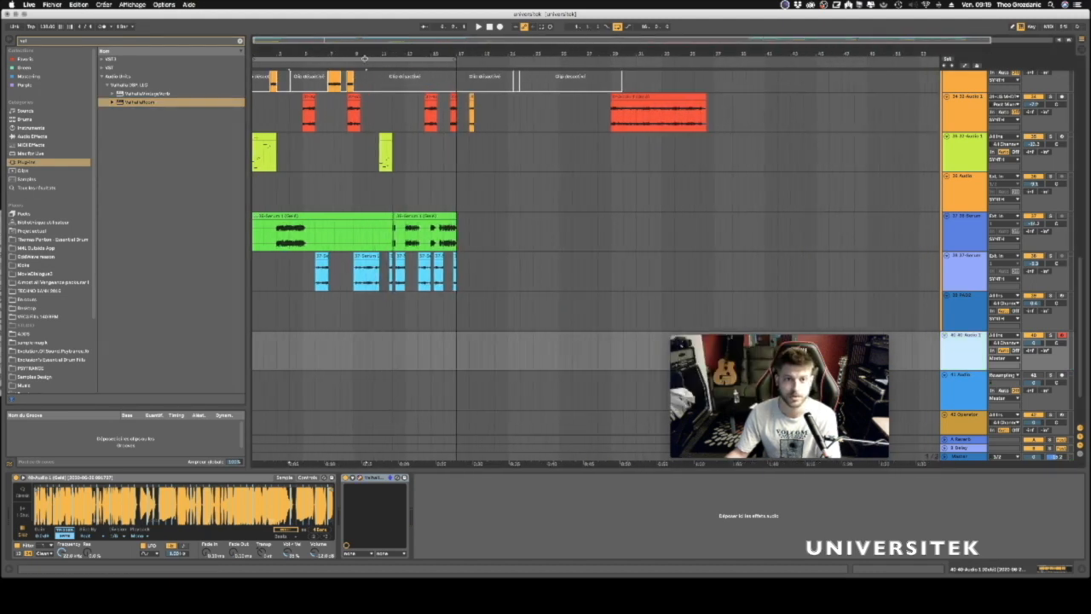
click(365, 58)
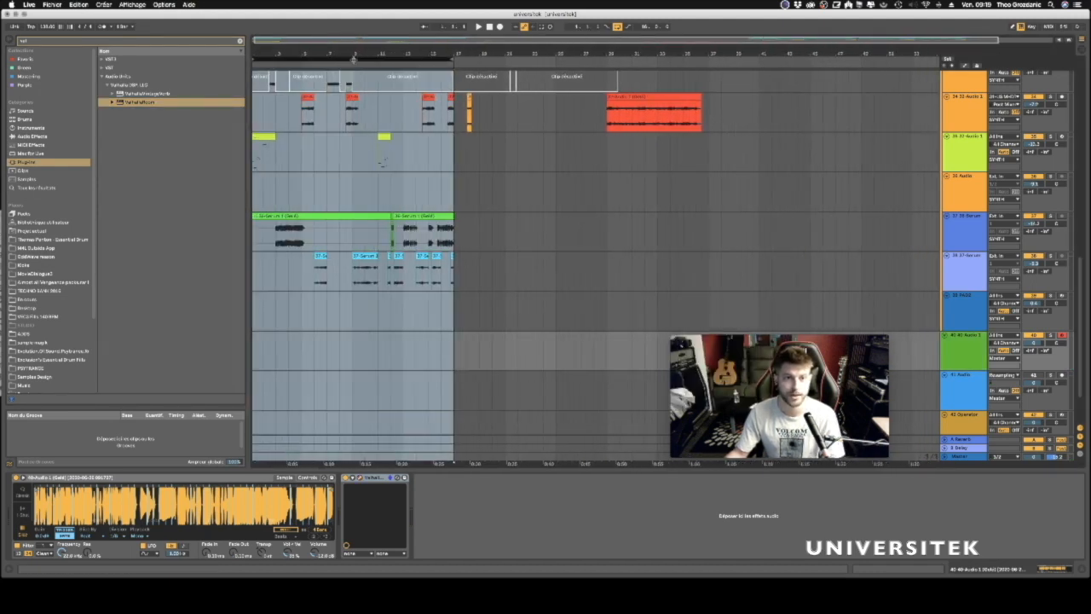
key(super+d)
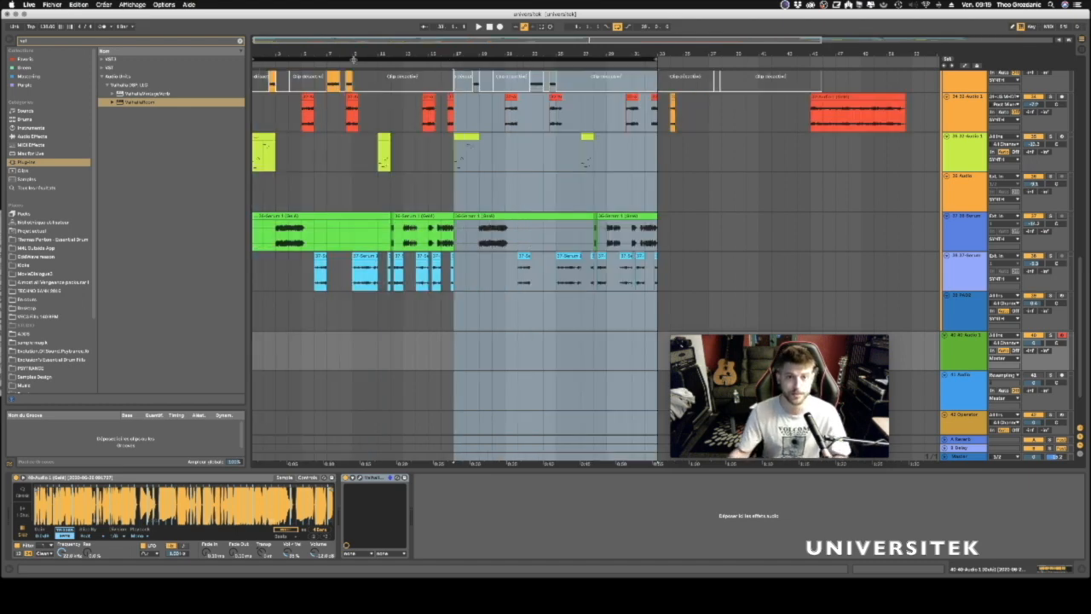
drag(253, 59, 455, 59)
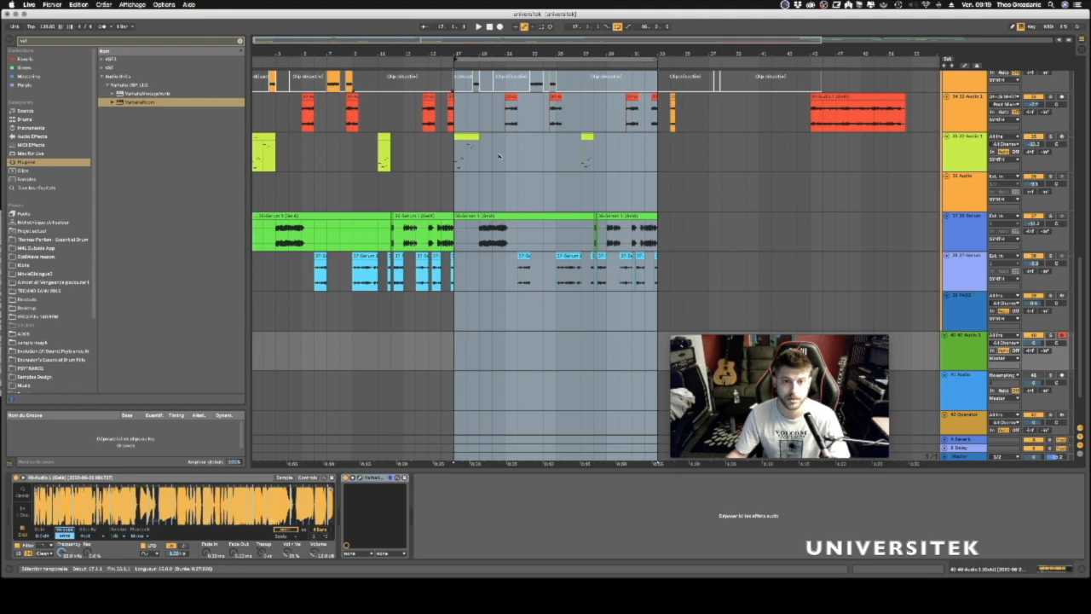
scroll(494, 171, up, 5)
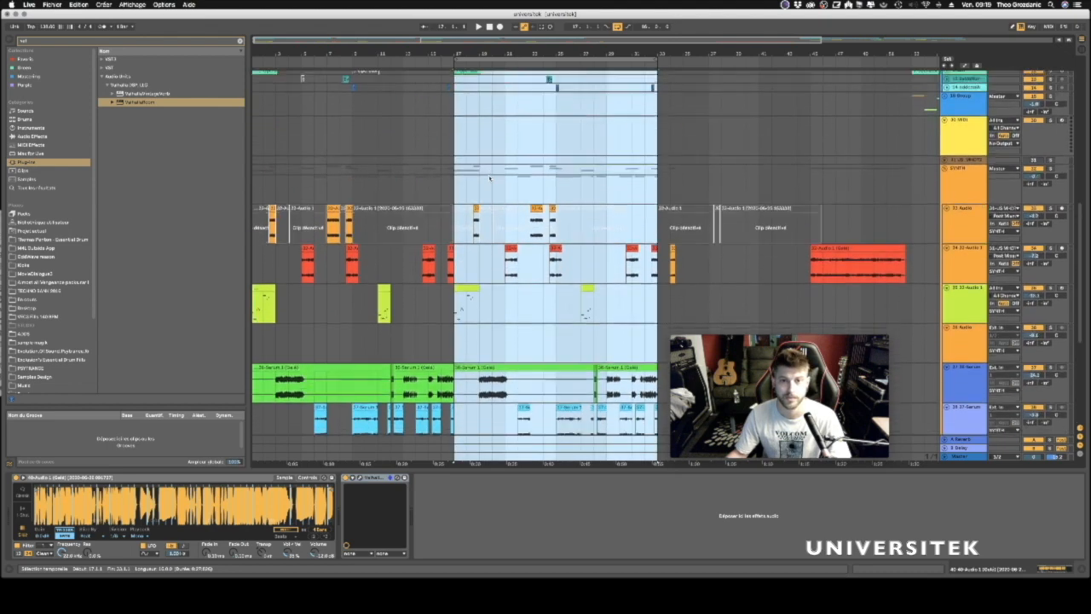
scroll(490, 178, down, 5)
drag(483, 54, 442, 54)
scroll(428, 134, up, 1)
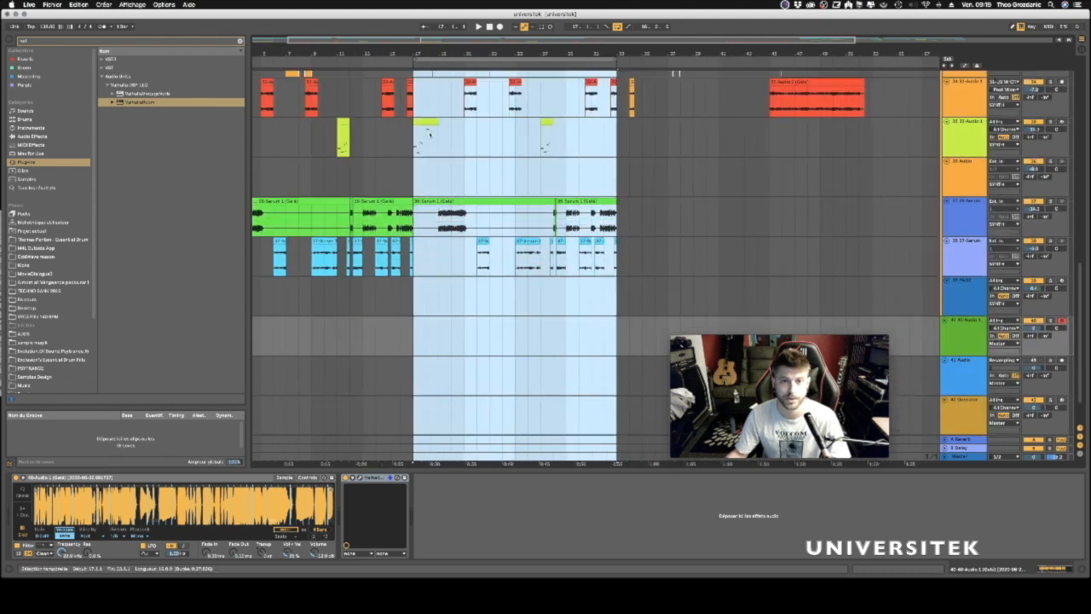
Remove the second bar of the lime MIDI clip at bar 17 and cut a one-bar gap at bar 20 in the green Serum clip.
click(459, 167)
scroll(426, 151, up, 1)
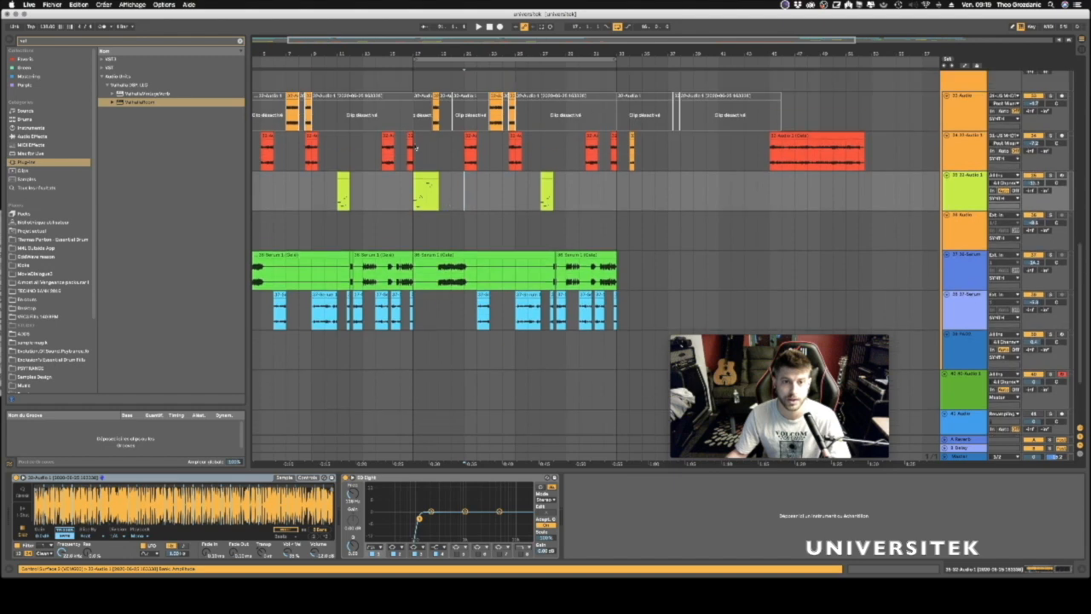
click(415, 150)
mouse_move(428, 75)
mouse_down()
mouse_move(425, 191)
mouse_move(453, 195)
mouse_move(444, 197)
mouse_up()
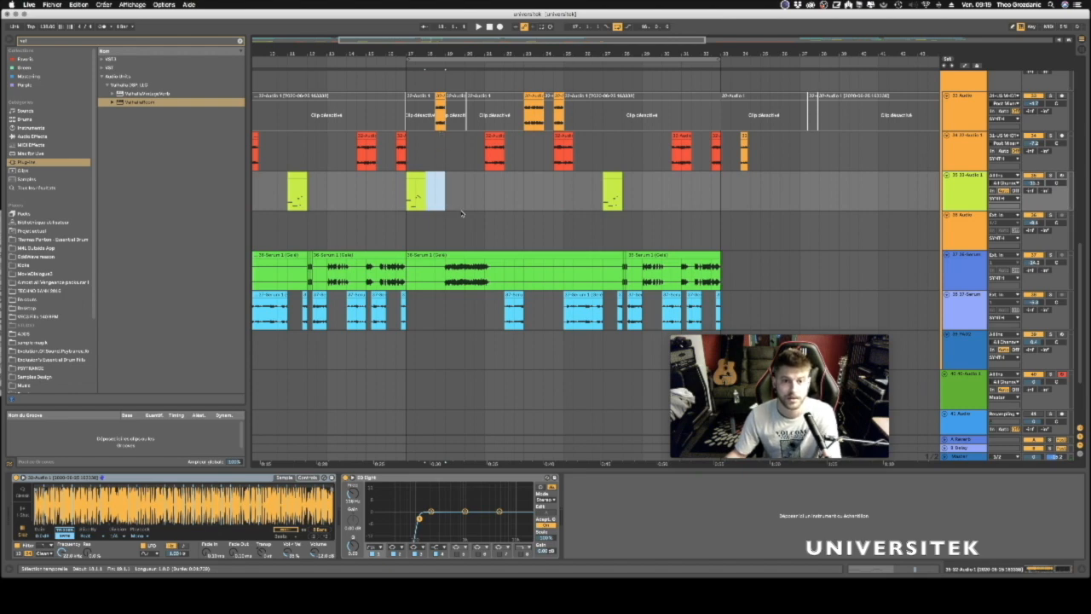
drag(462, 285, 480, 255)
key(Delete)
drag(426, 149, 440, 152)
click(474, 232)
drag(479, 237, 483, 236)
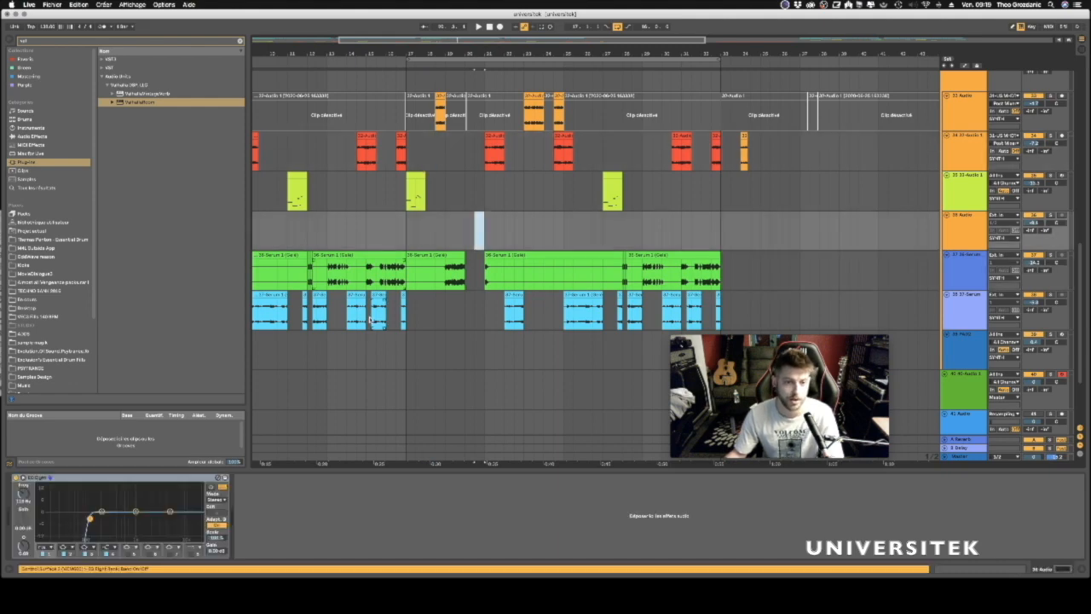
Add EQ Eight after ValhallaRoom on the sliced Simpler track and enable band 8 to roll off the highest frequencies.
click(404, 351)
scroll(404, 350, down, 1)
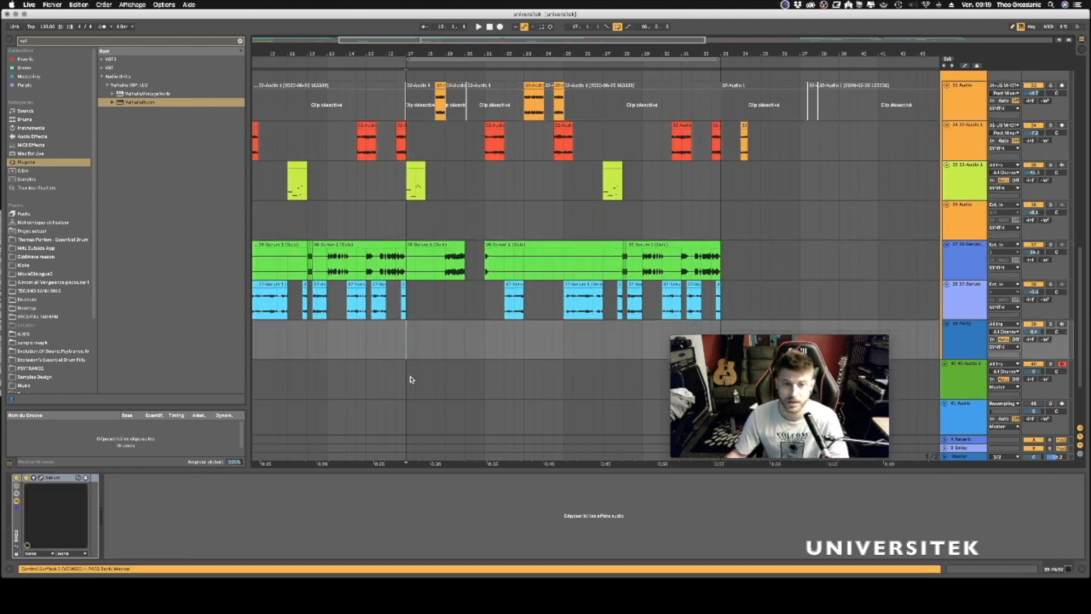
click(407, 380)
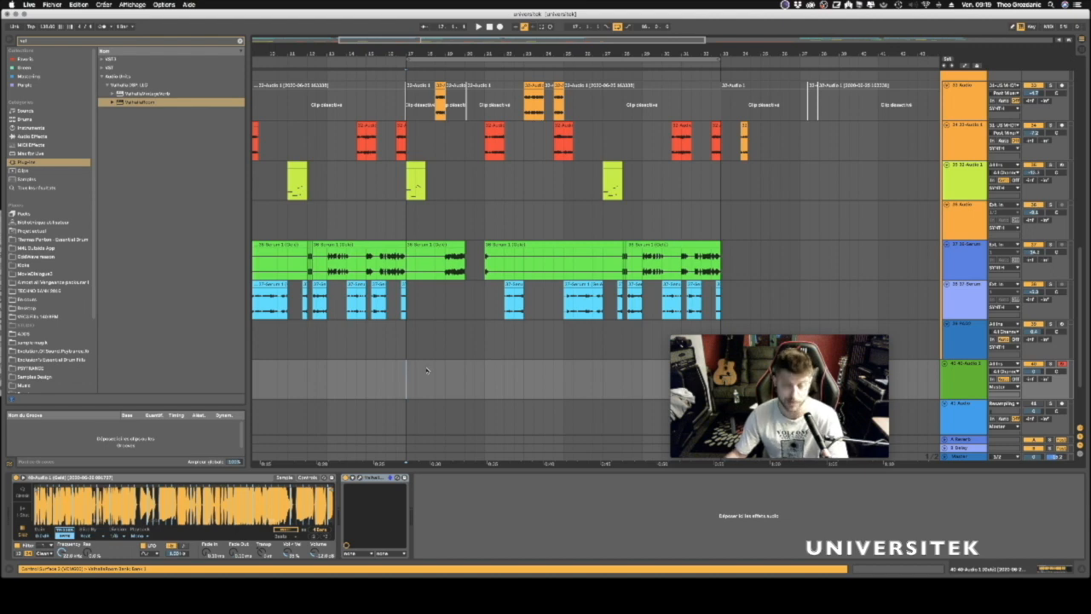
mouse_move(792, 351)
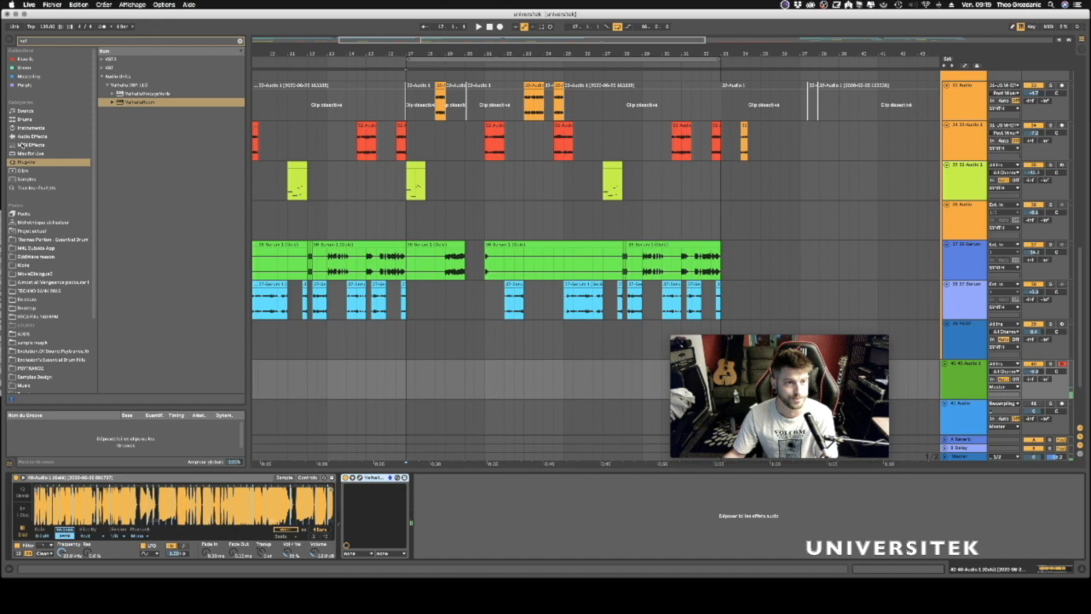
click(26, 136)
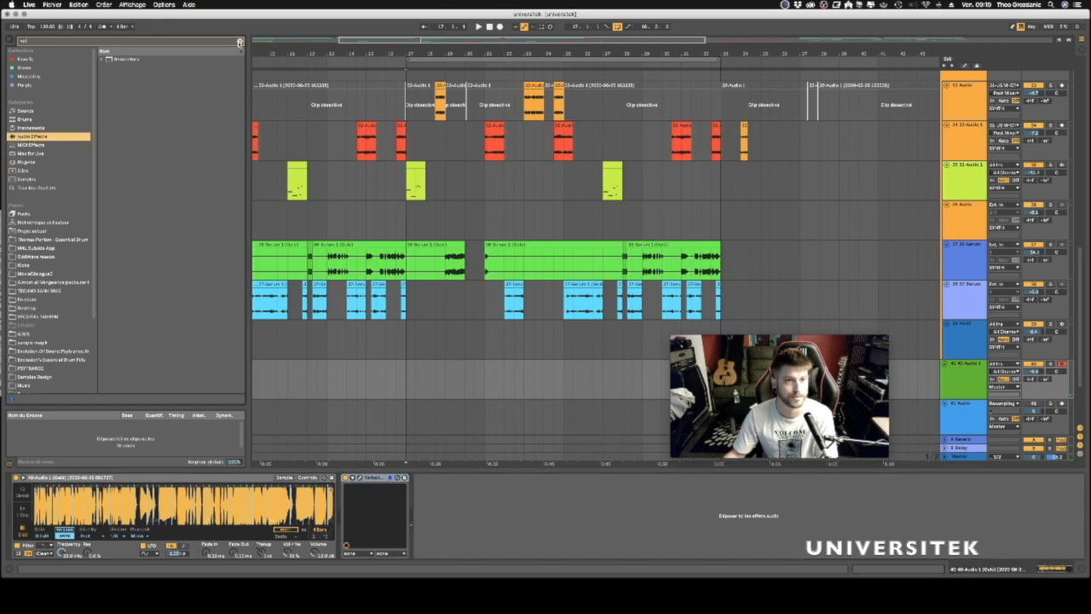
click(240, 41)
click(138, 179)
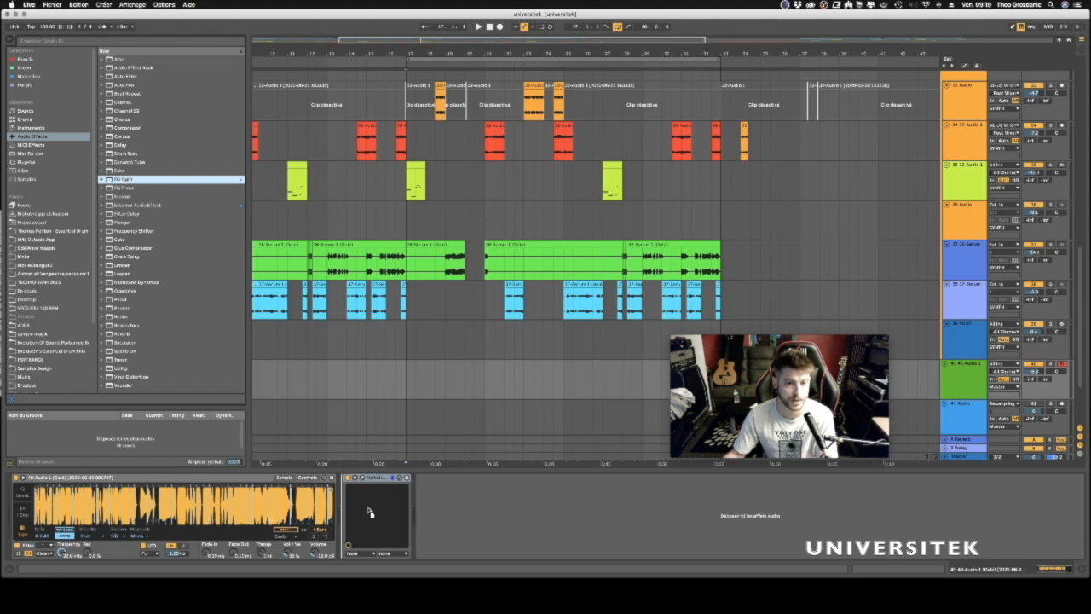
drag(406, 517, 408, 517)
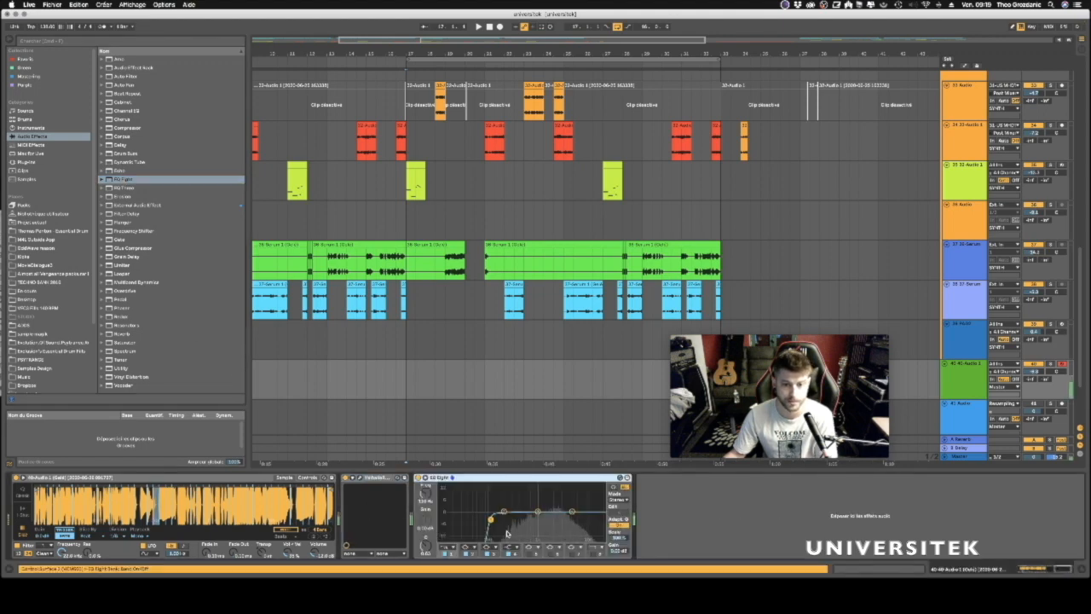
click(594, 553)
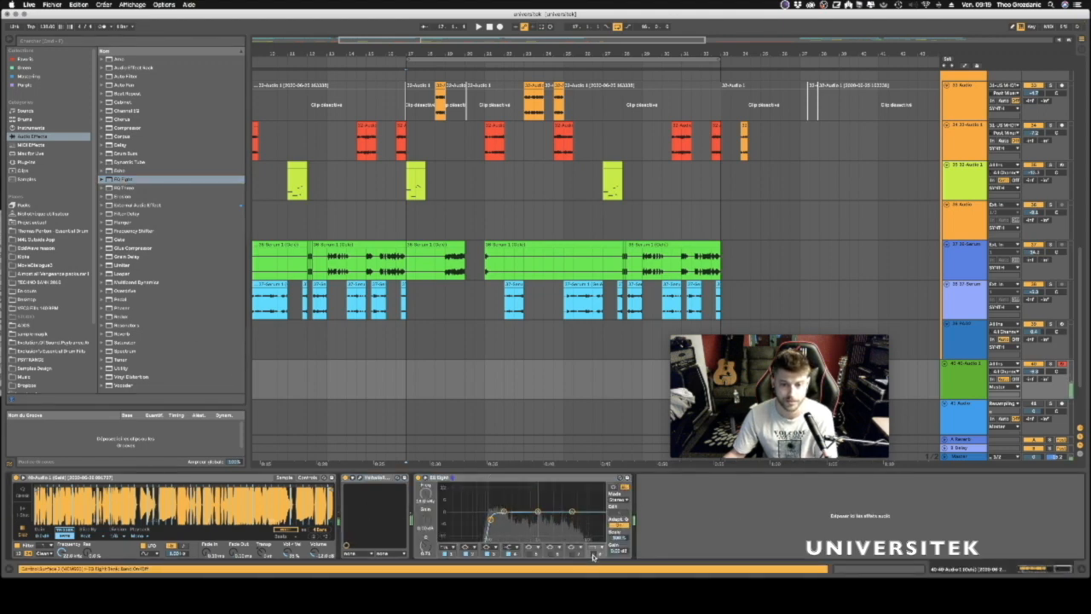
drag(599, 517, 595, 520)
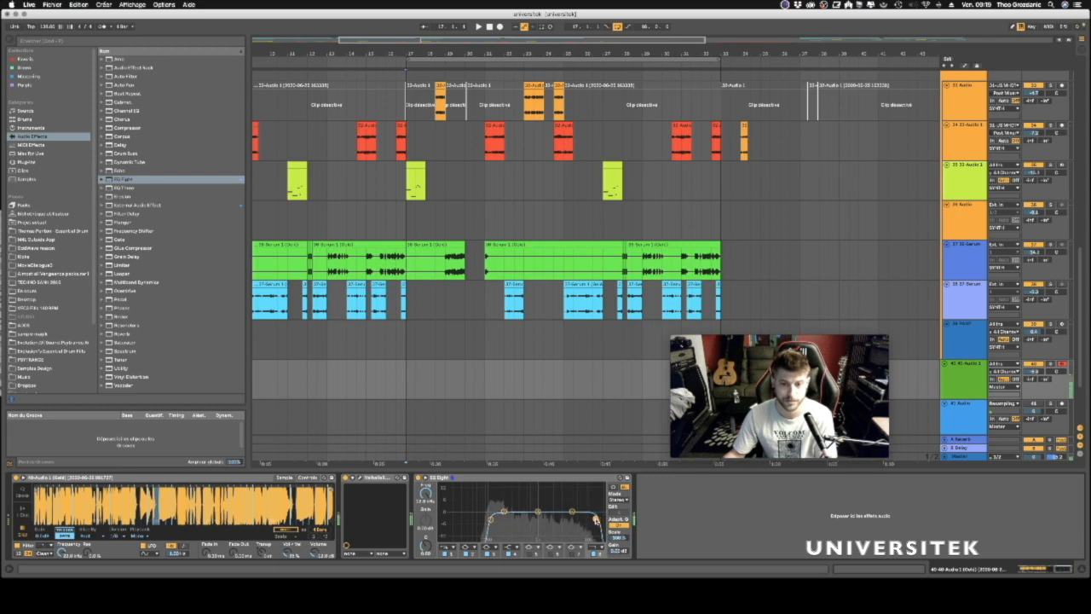
Audition the duplicated section by playing it from bar 17 and again from bar 19.
key(space)
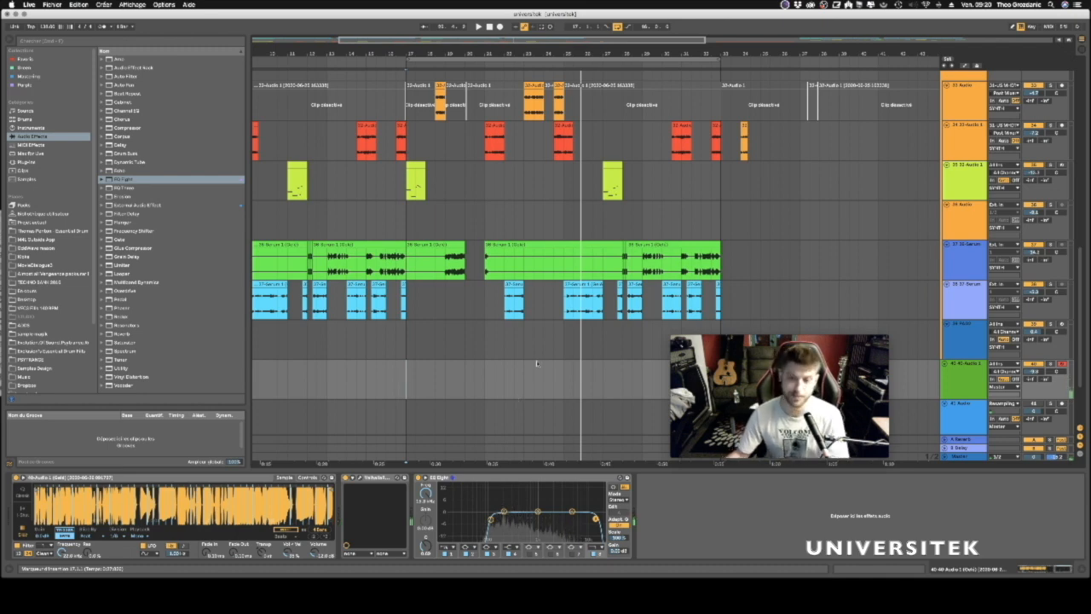
click(447, 366)
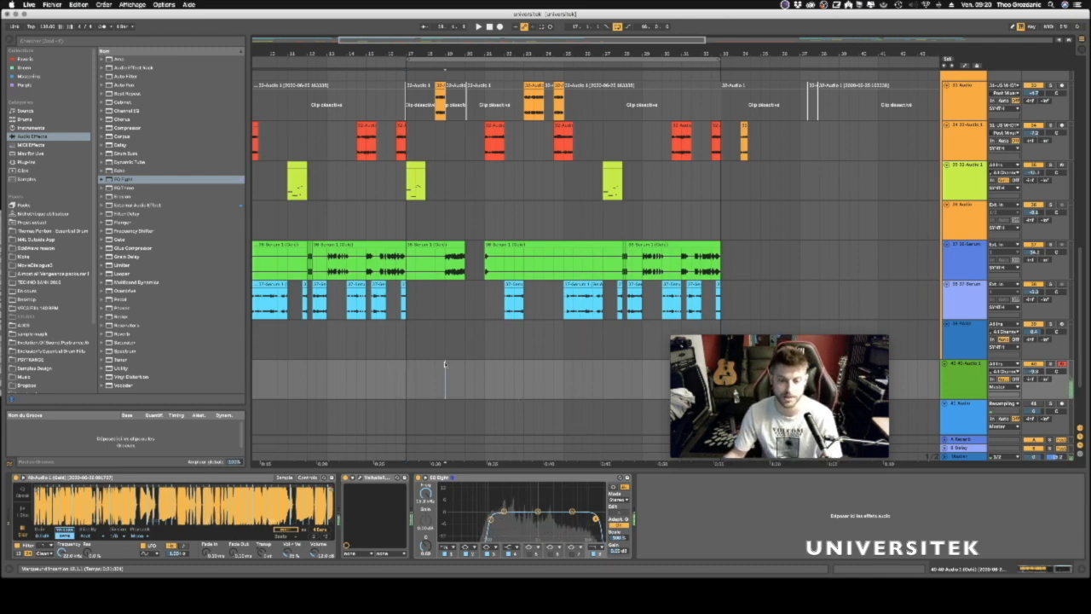
key(space)
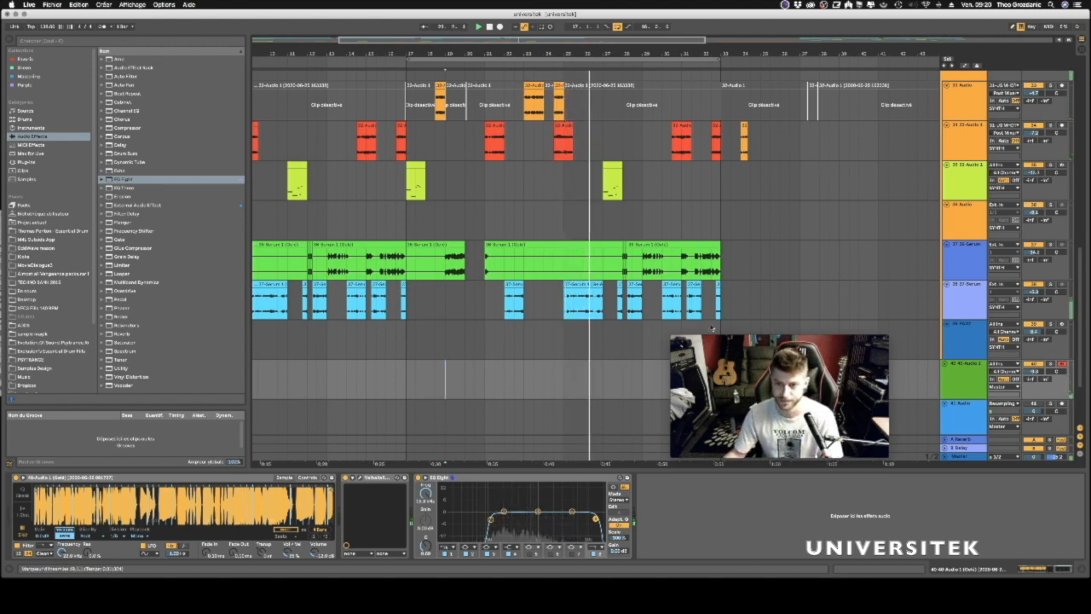
drag(705, 336, 756, 373)
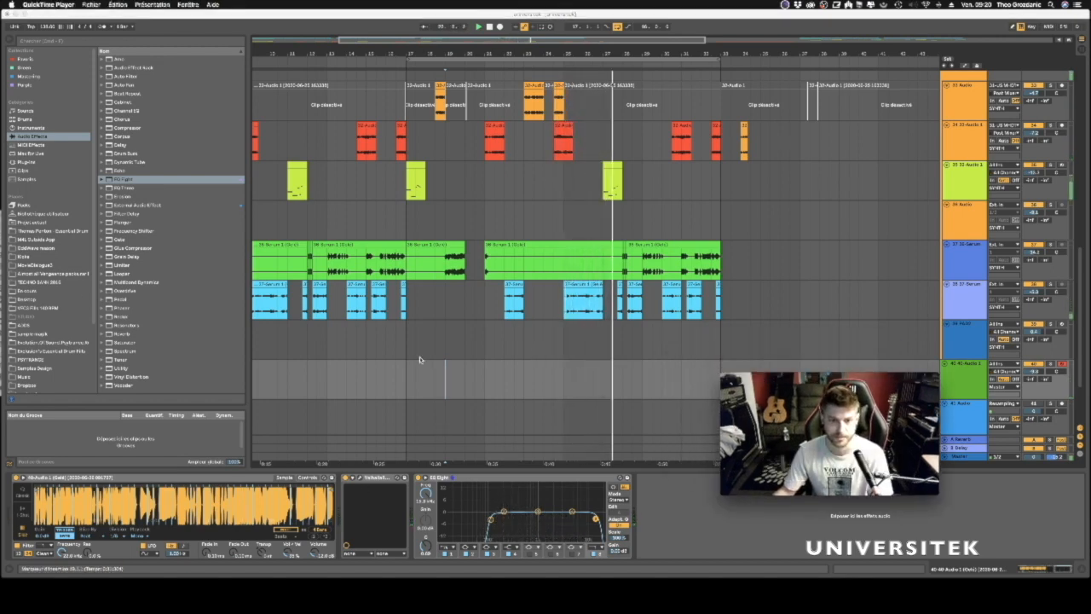
click(462, 342)
key(space)
click(460, 345)
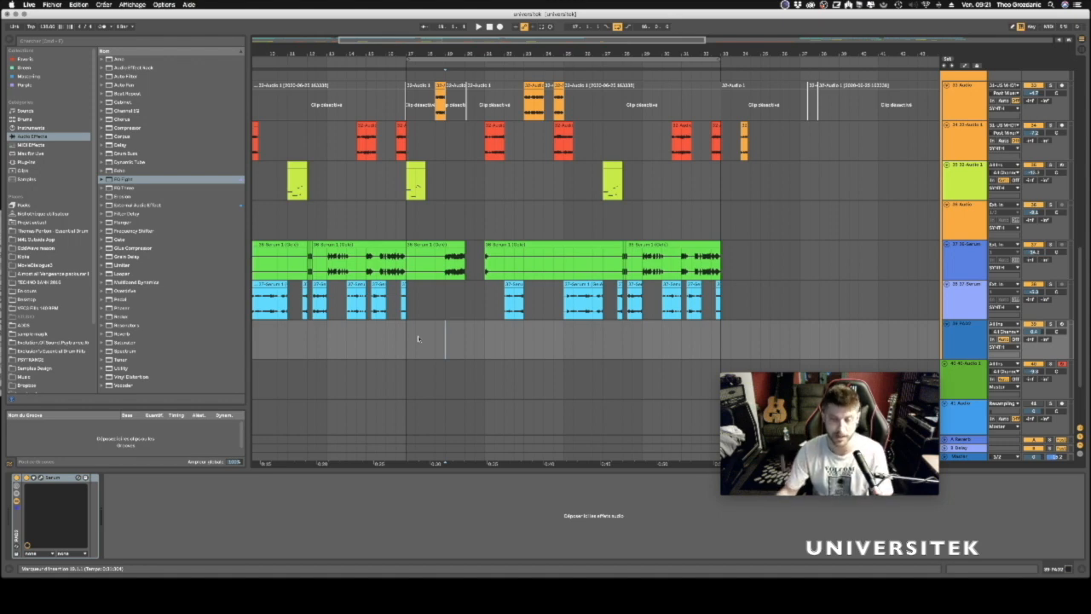
Create an empty four-bar MIDI clip at bar 17 and place it on the sliced Simpler track.
drag(405, 339, 481, 340)
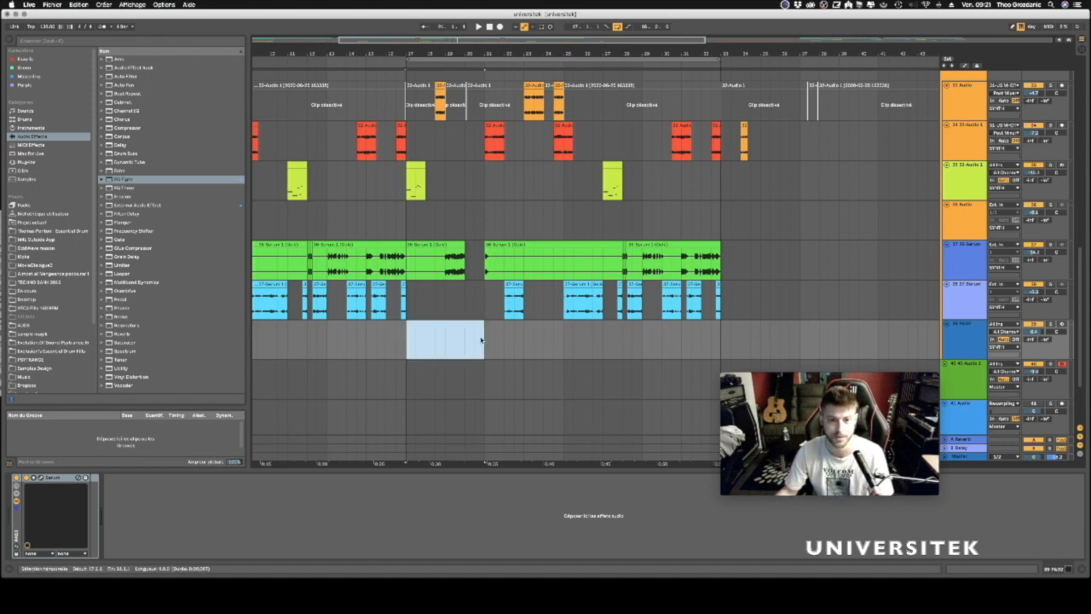
key(super+shift+m)
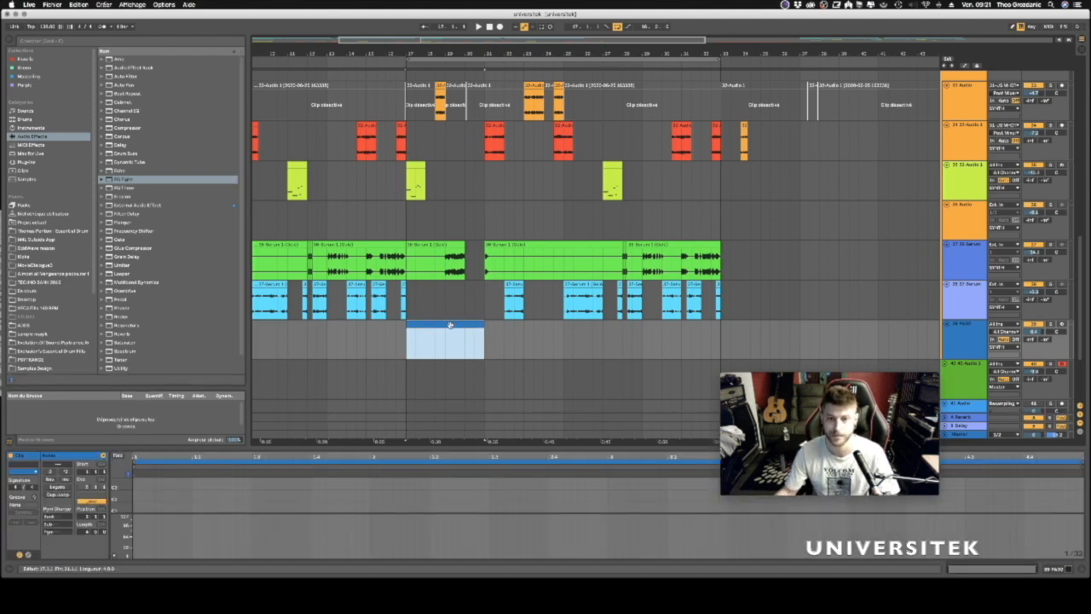
drag(451, 323, 455, 371)
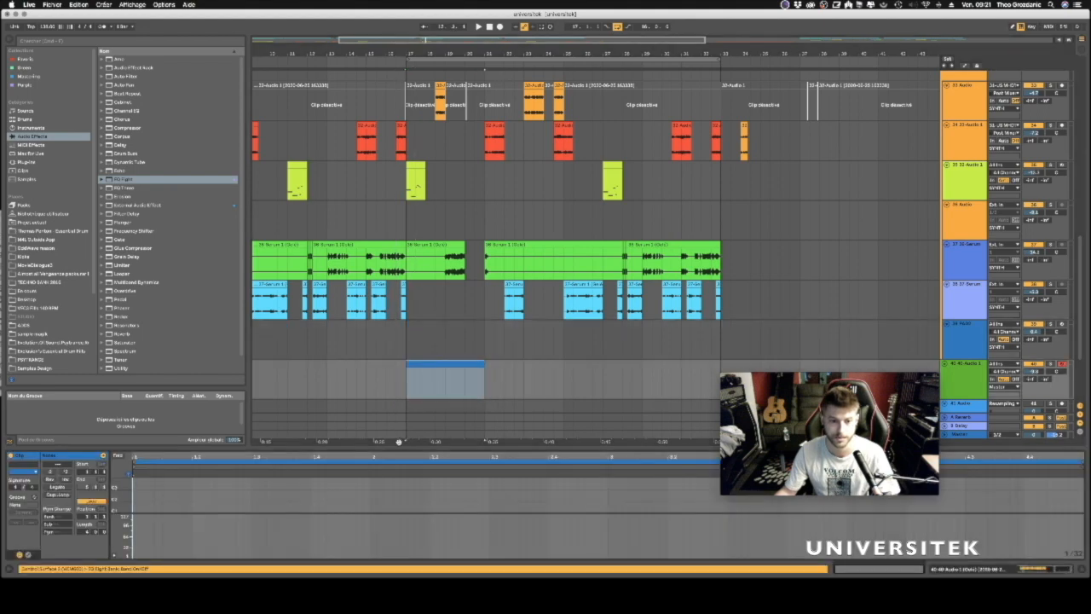
Enlarge the note editor, add an eighth-note C3 on beat 1.2 of the new clip, and play it back.
drag(399, 447, 405, 347)
drag(116, 429, 128, 506)
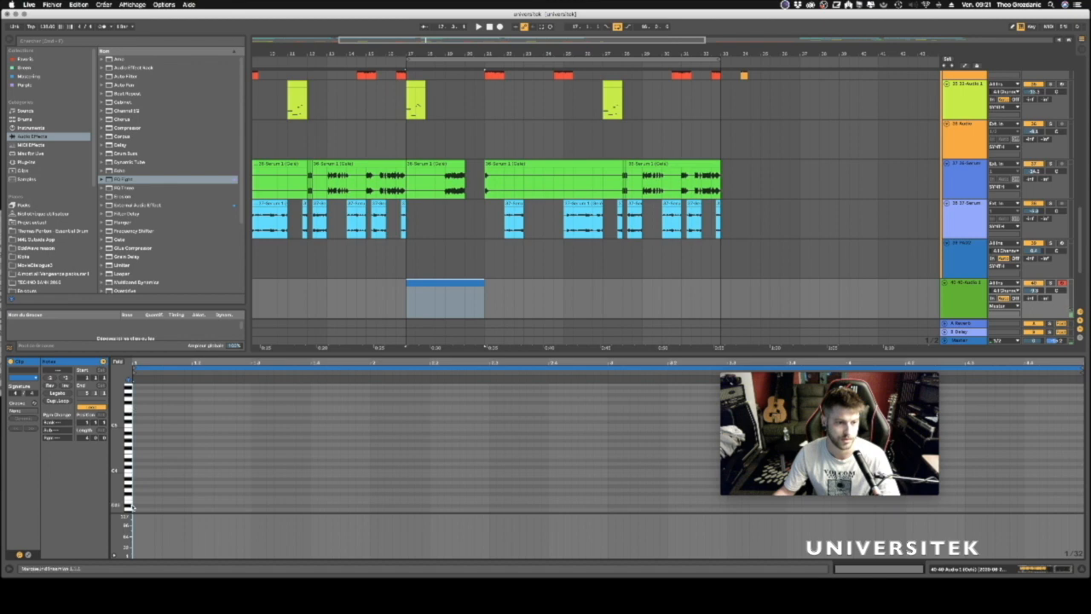
scroll(131, 503, down, 2)
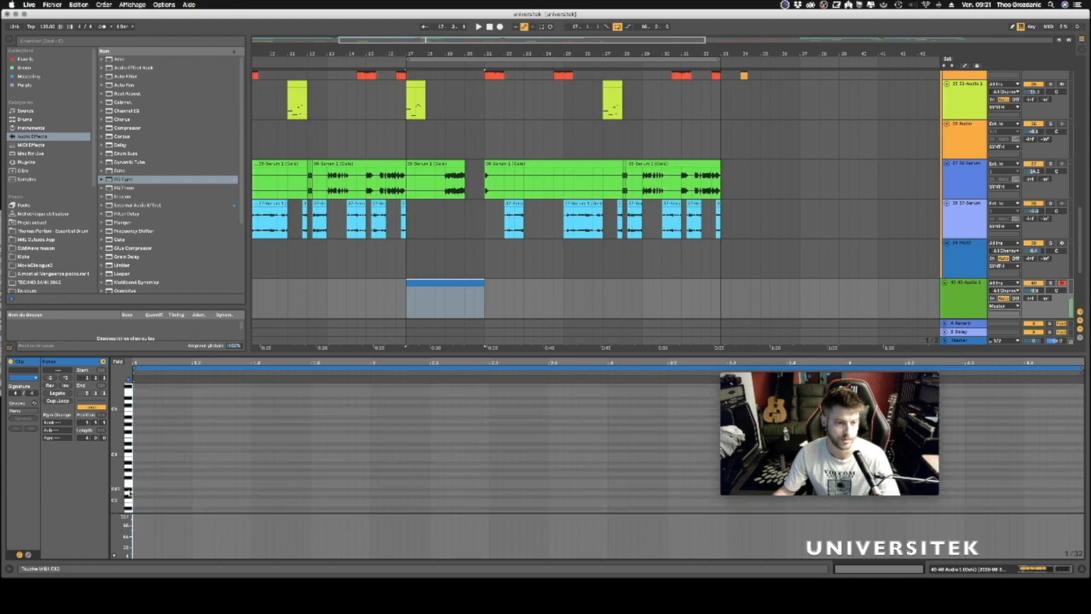
scroll(130, 501, down, 1)
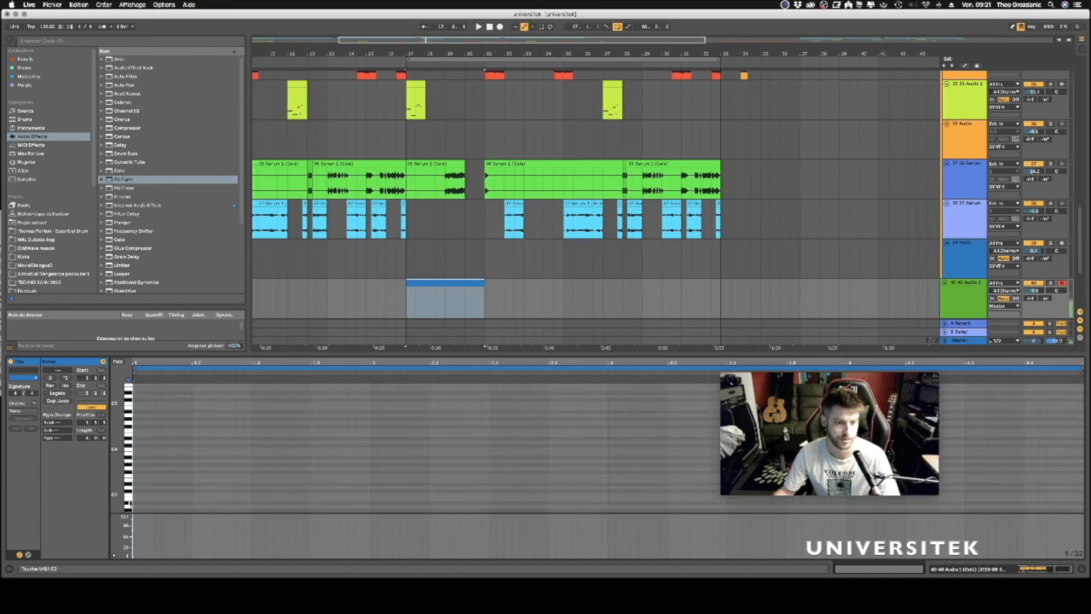
double_click(196, 496)
key(space)
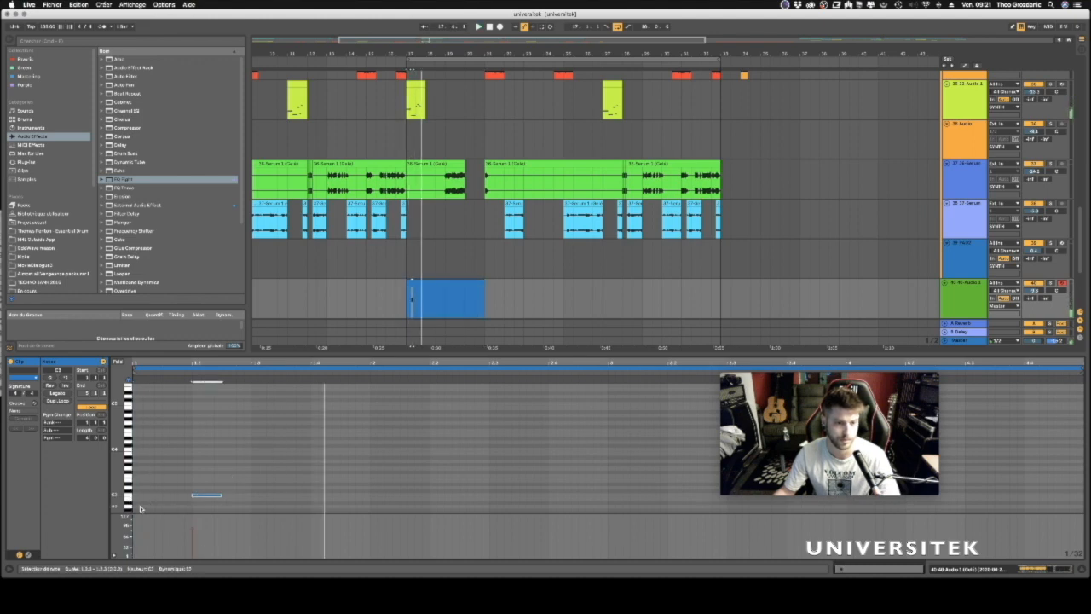
key(space)
Add a C2 note on beat 1.4 of the clip, trim it to an eighth note, and play the result.
scroll(130, 503, down, 1)
scroll(130, 502, down, 1)
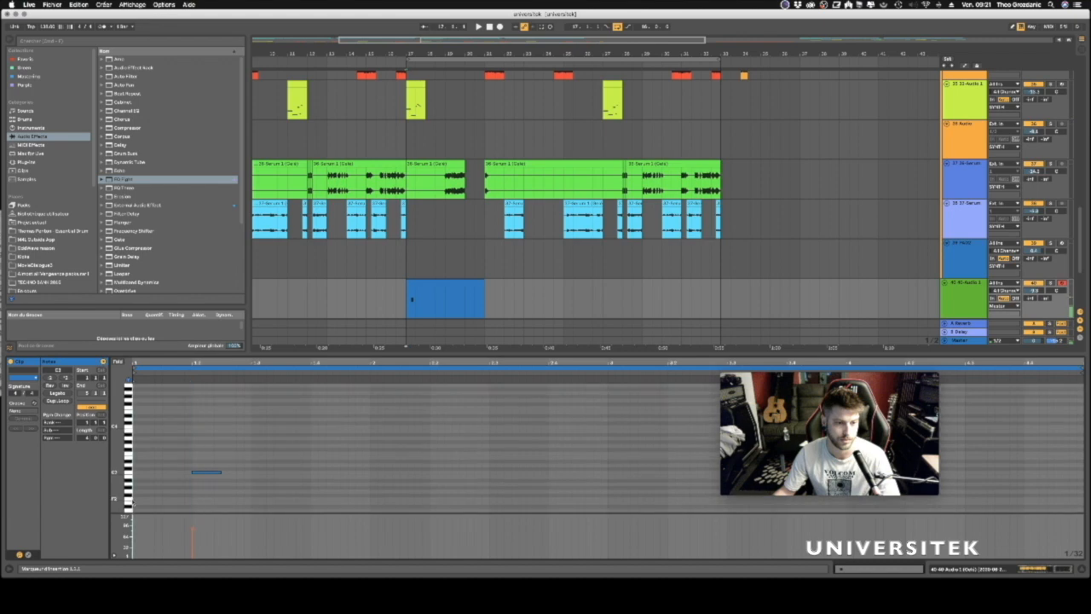
scroll(127, 510, down, 1)
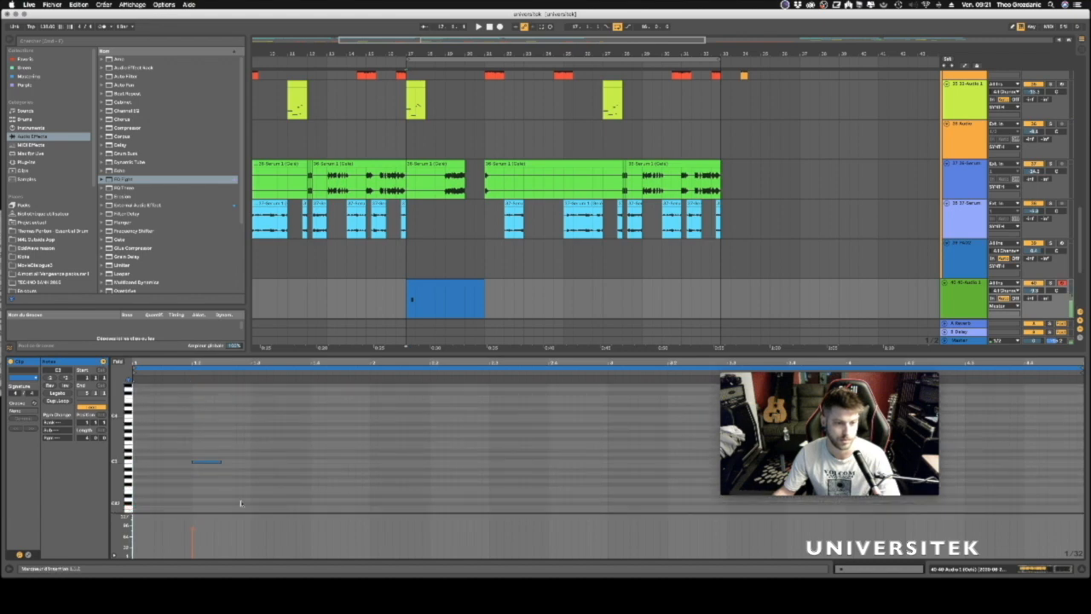
click(313, 508)
drag(314, 508, 346, 505)
key(space)
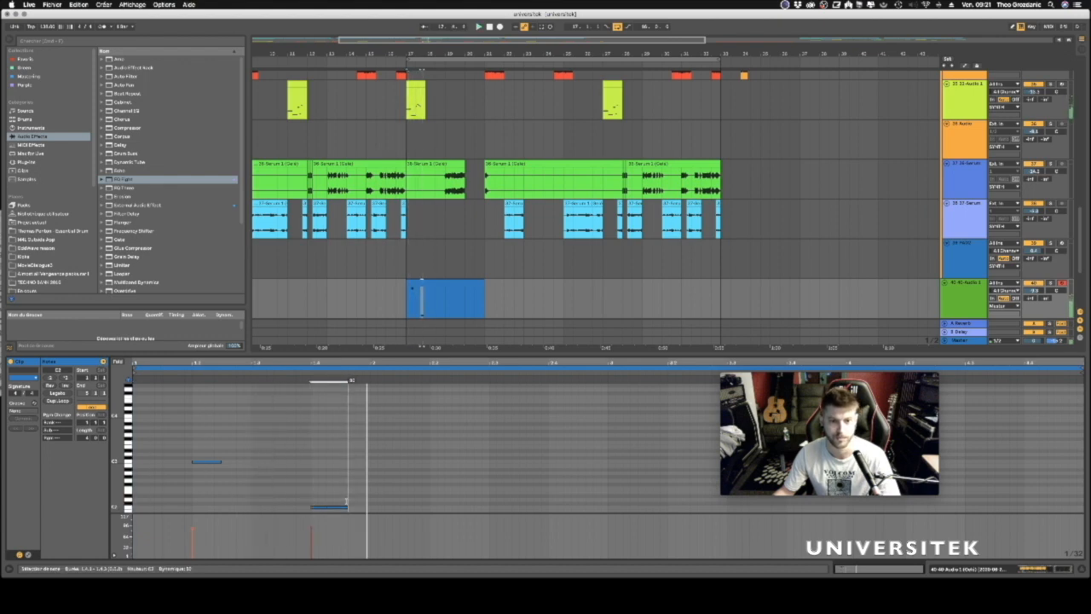
drag(348, 506, 341, 507)
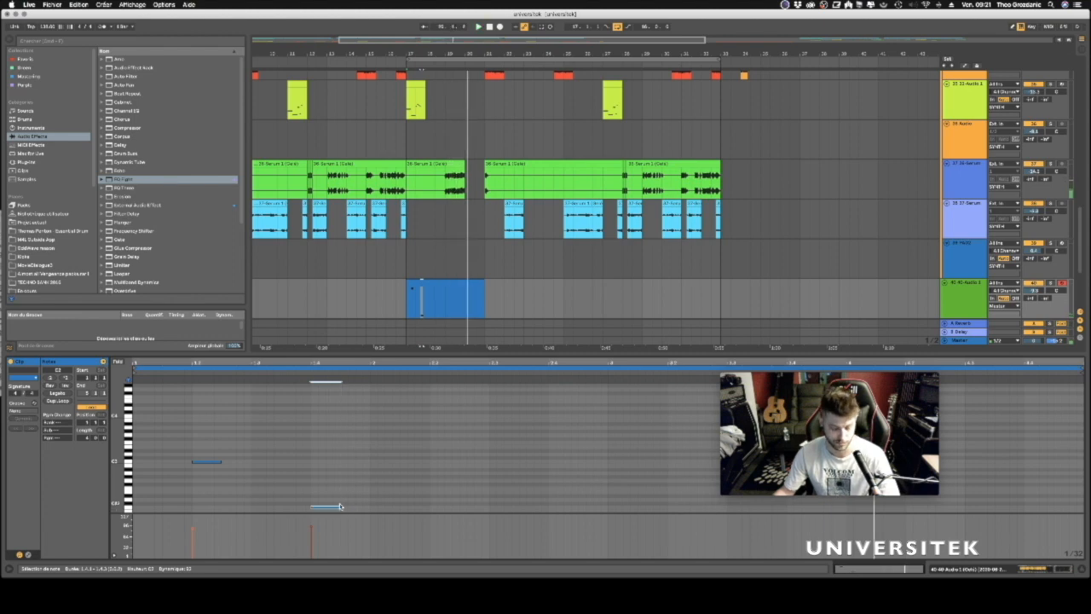
Duplicate the C2 note to the following eighth at 1.4.3, try lower pitches, settle on G#1, and play it back.
key(space)
key(super+d)
key(Down)
key(Down)
key(Down)
key(Down)
key(Down)
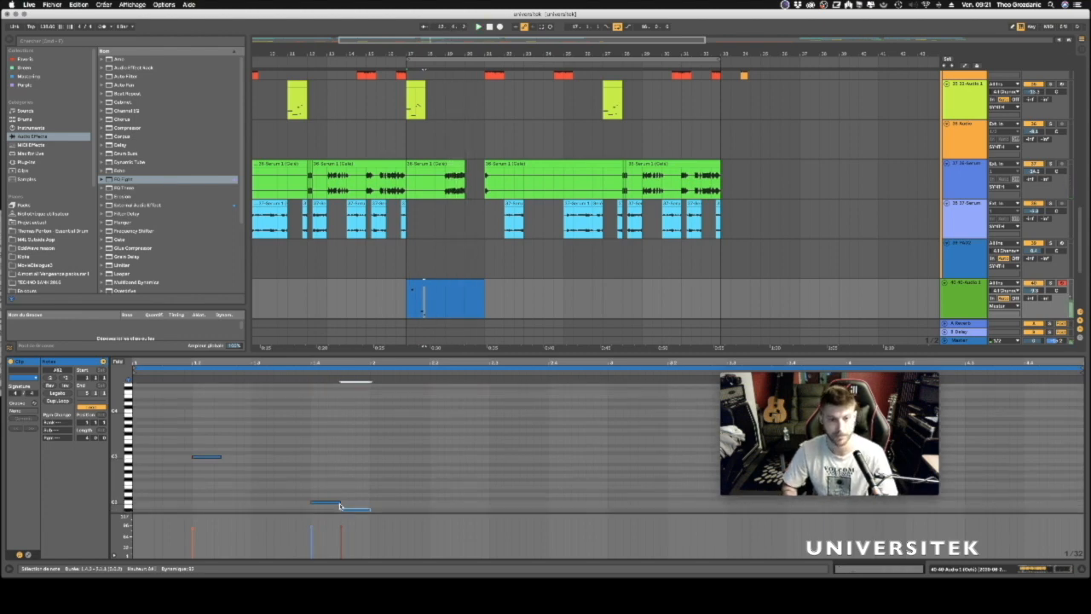
key(Up)
key(Up)
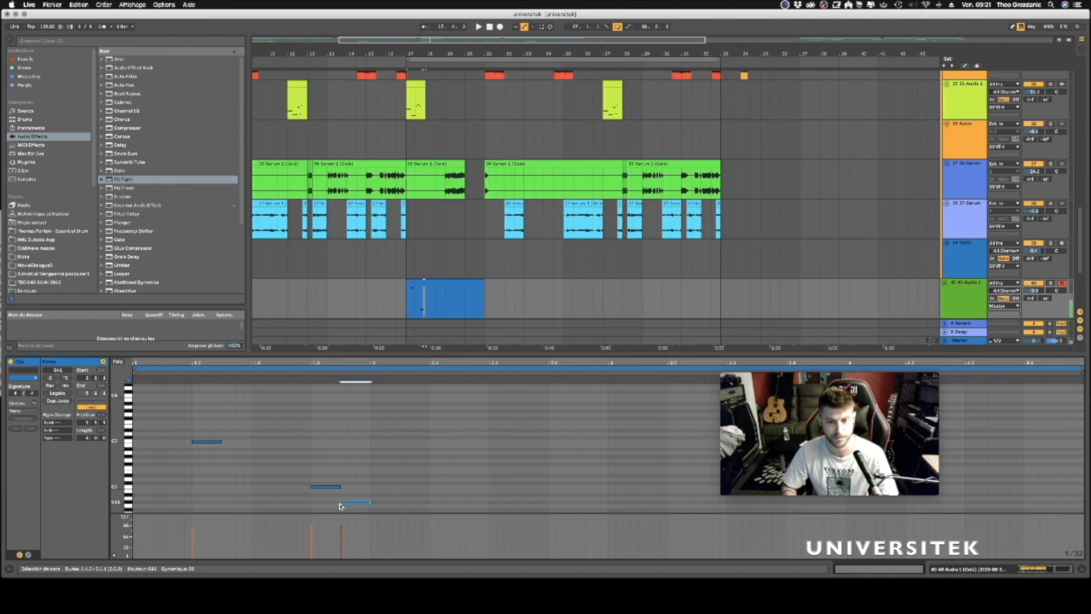
key(Down)
key(Down)
key(Down)
key(Down)
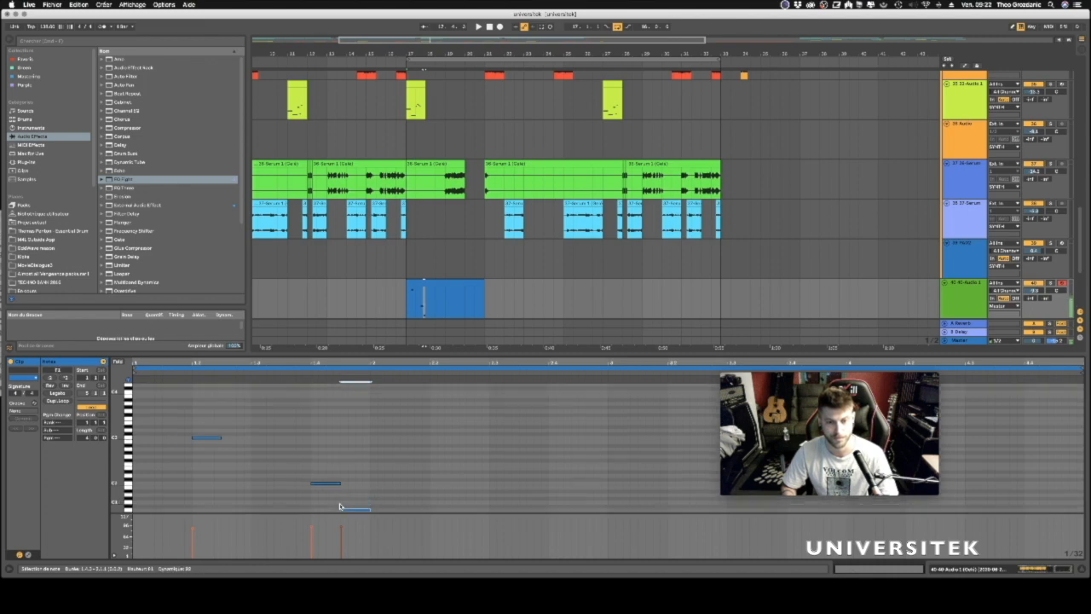
key(Down)
key(Down)
key(Down)
key(Down)
key(Down)
key(Down)
key(Up)
key(Up)
key(Up)
key(Up)
key(Up)
key(Up)
key(Up)
key(Up)
key(Up)
key(Up)
key(Up)
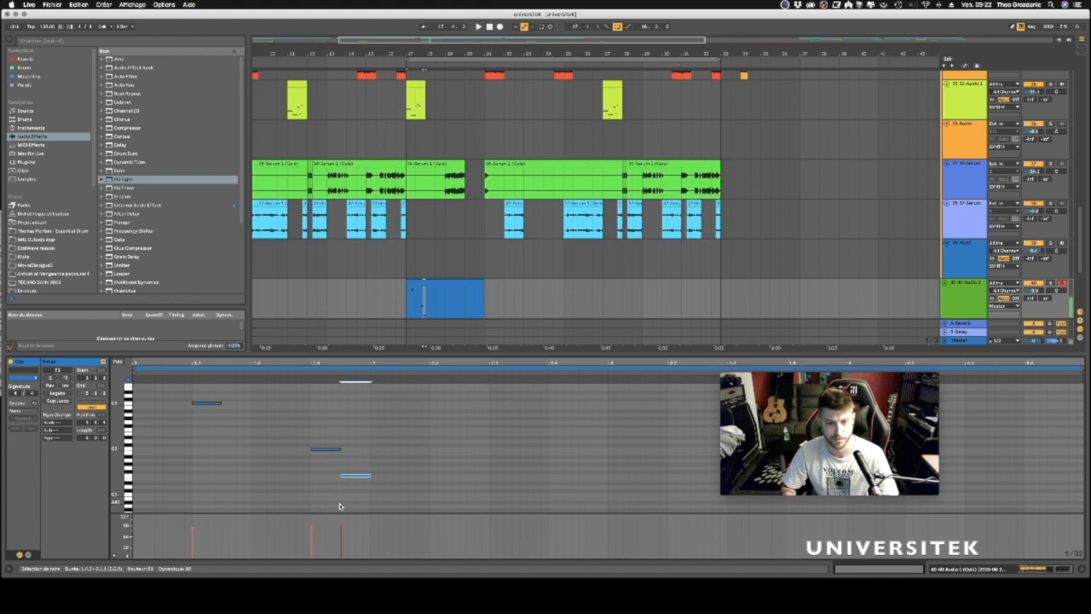
key(Up)
key(space)
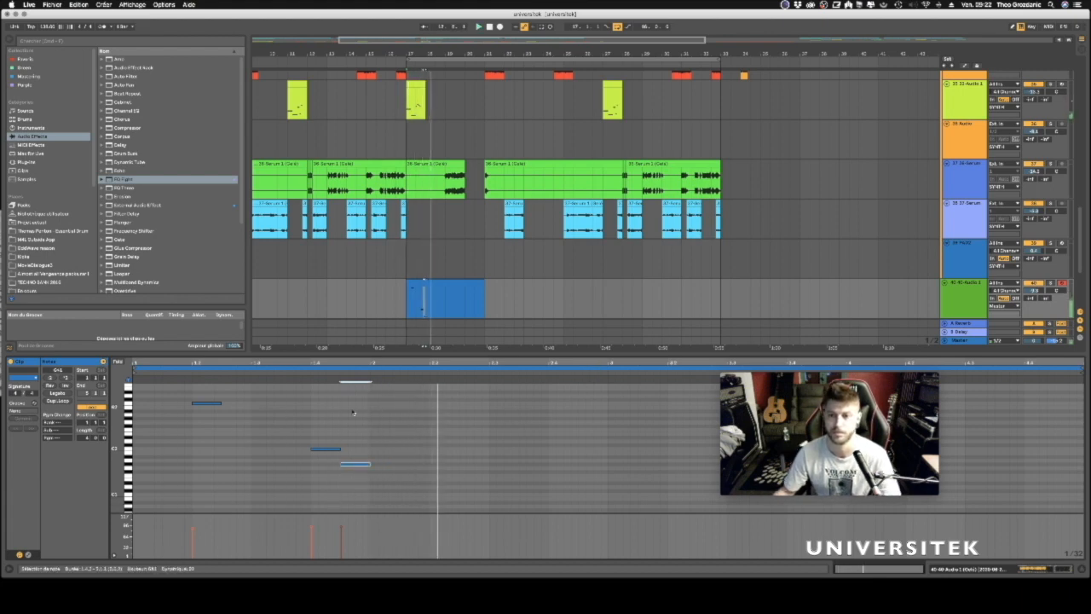
key(space)
Add a 1/32 note on beat 2.2 of the sliced Simpler clip, raise it to D3, and play the result.
click(434, 419)
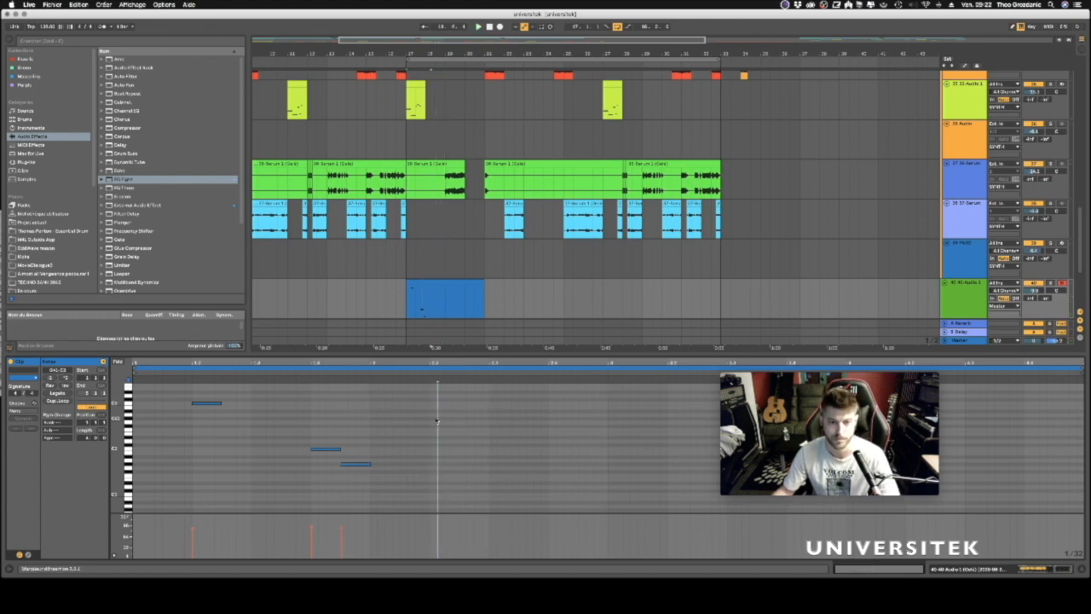
key(Up)
key(Up)
key(Up)
key(Up)
key(Up)
key(Up)
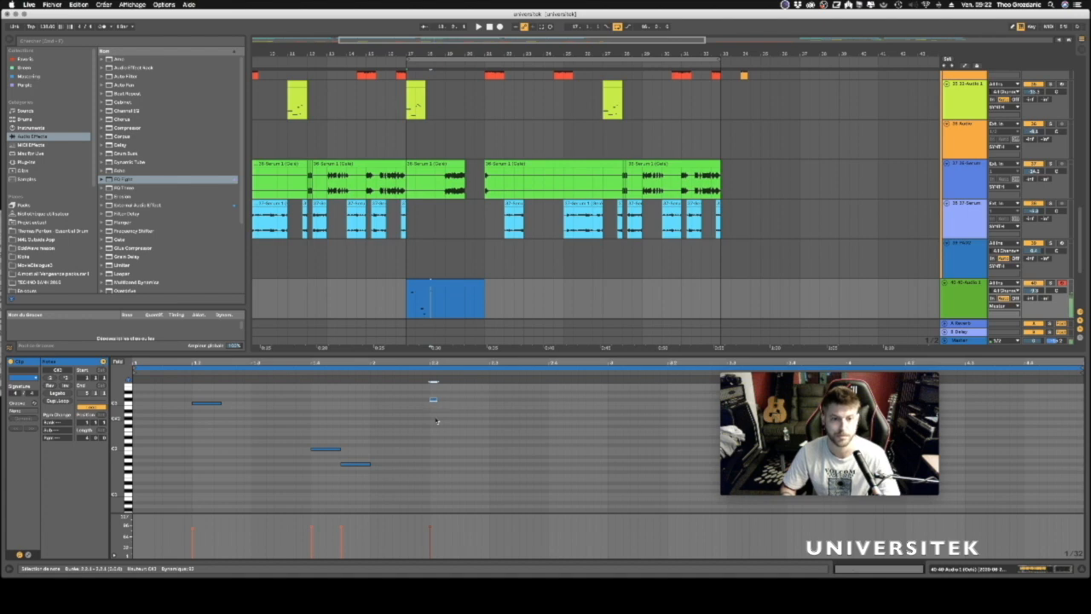
key(space)
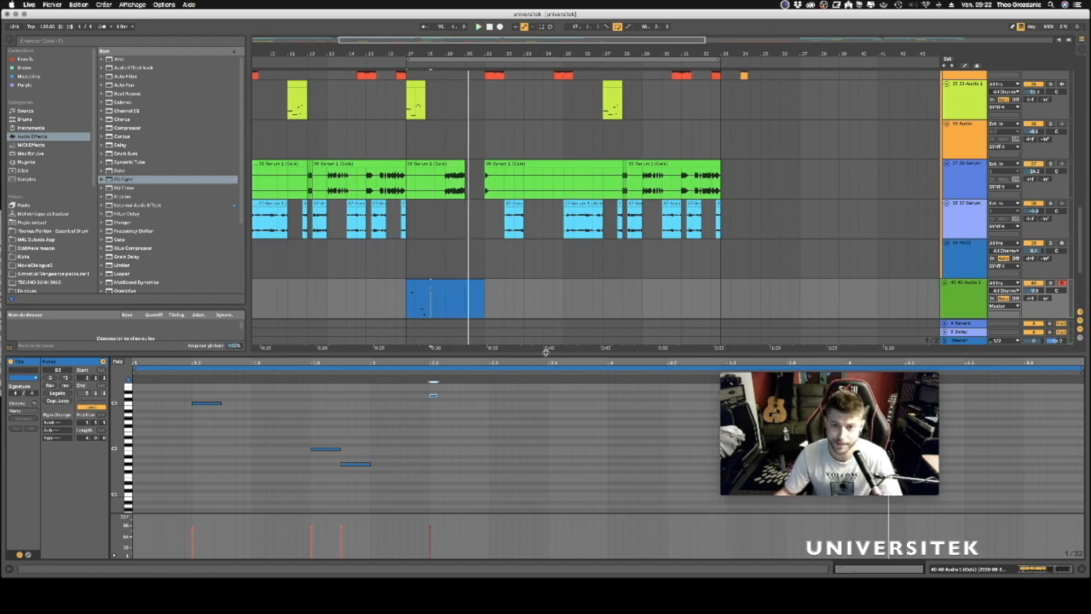
key(space)
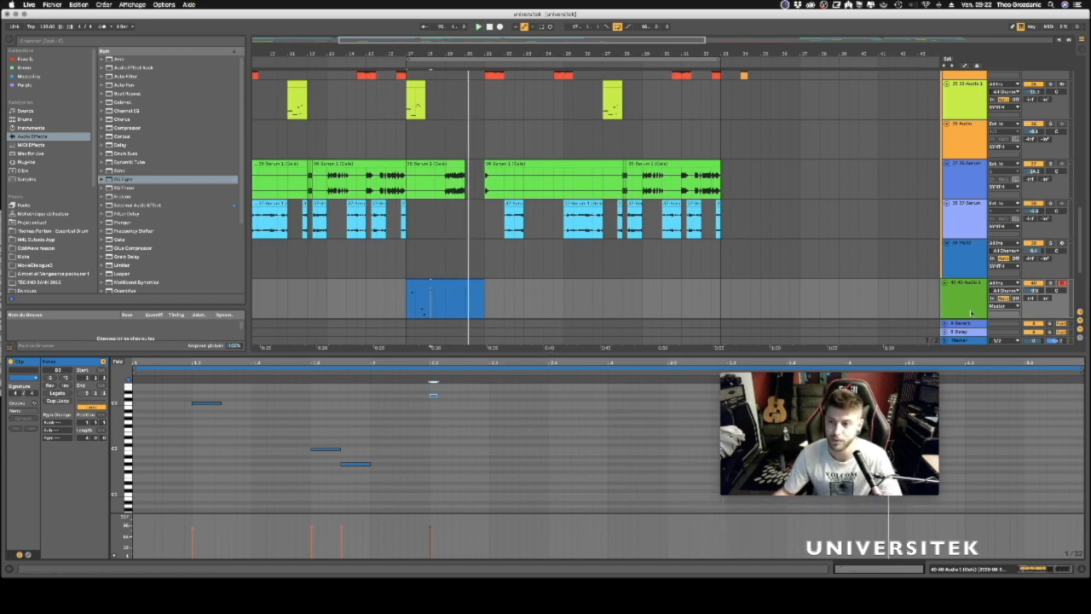
Insert a new MIDI track and move it directly above the sliced Simpler track.
double_click(969, 308)
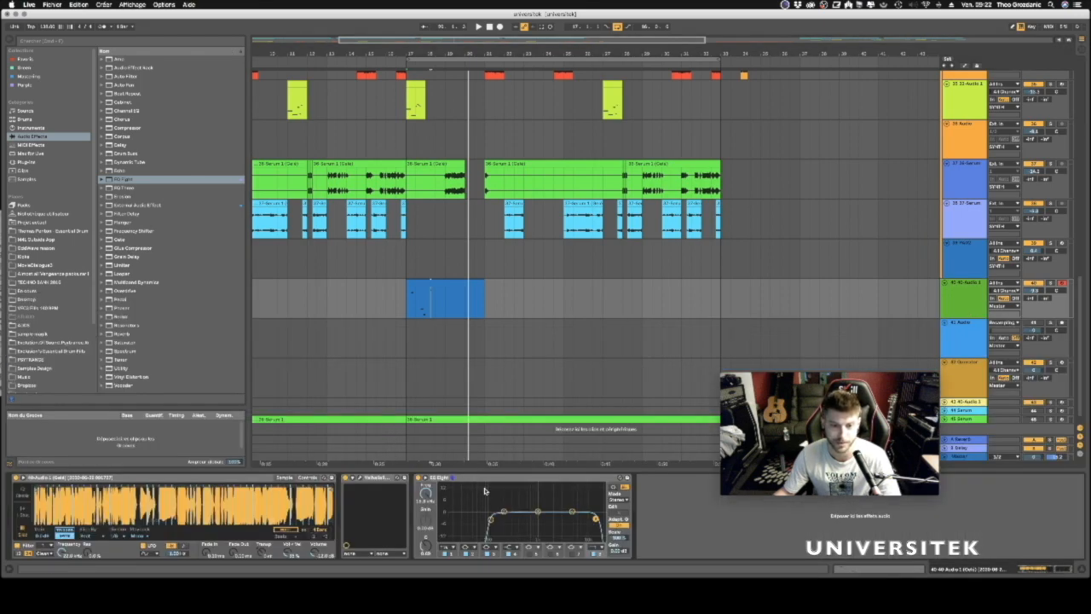
scroll(673, 268, up, 5)
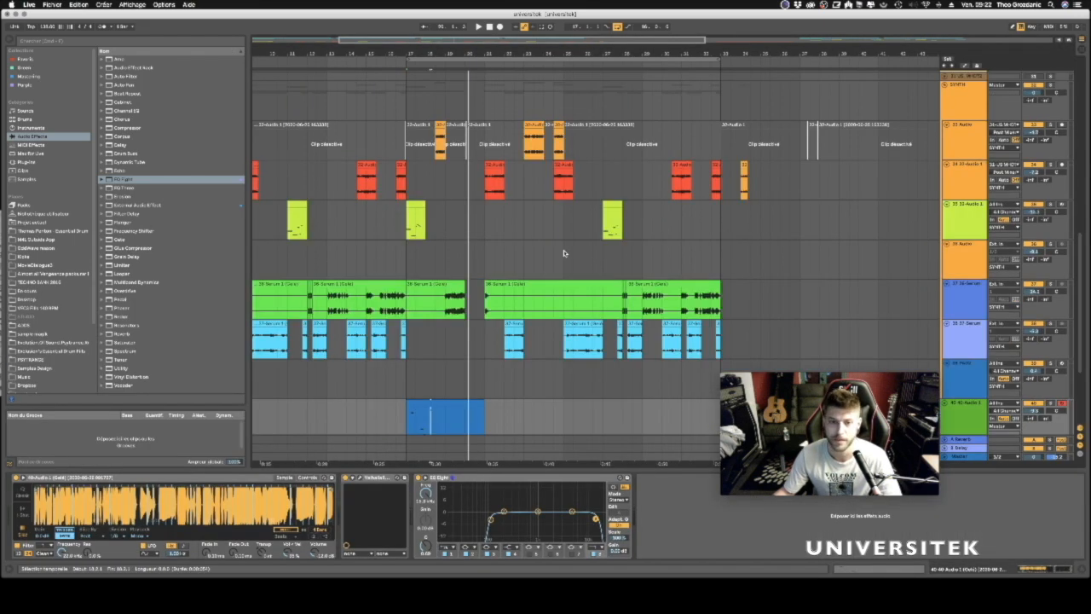
scroll(790, 271, down, 3)
click(965, 343)
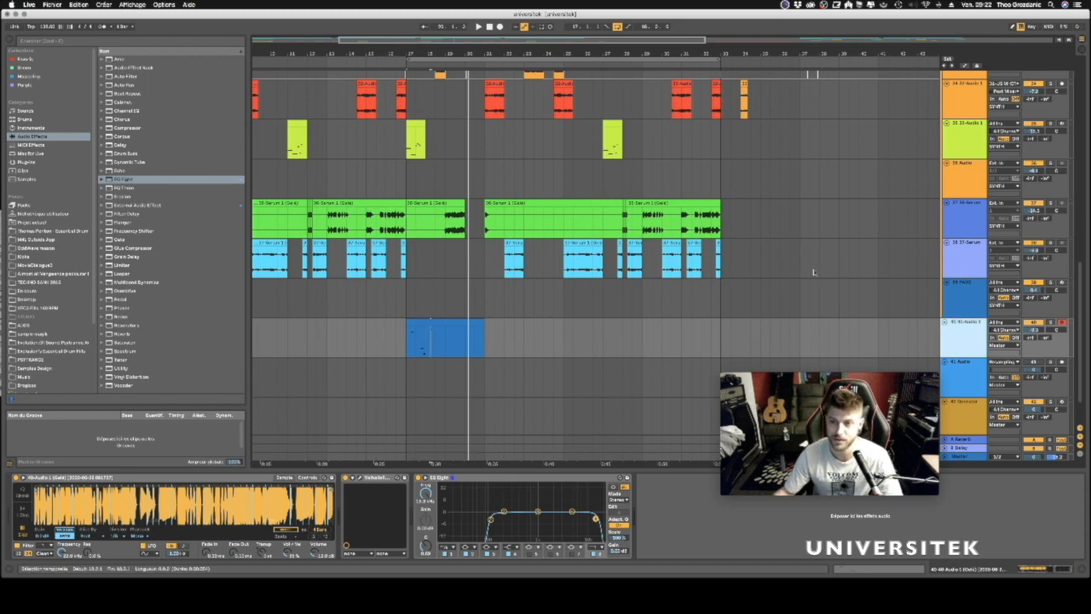
drag(505, 55, 499, 41)
click(962, 314)
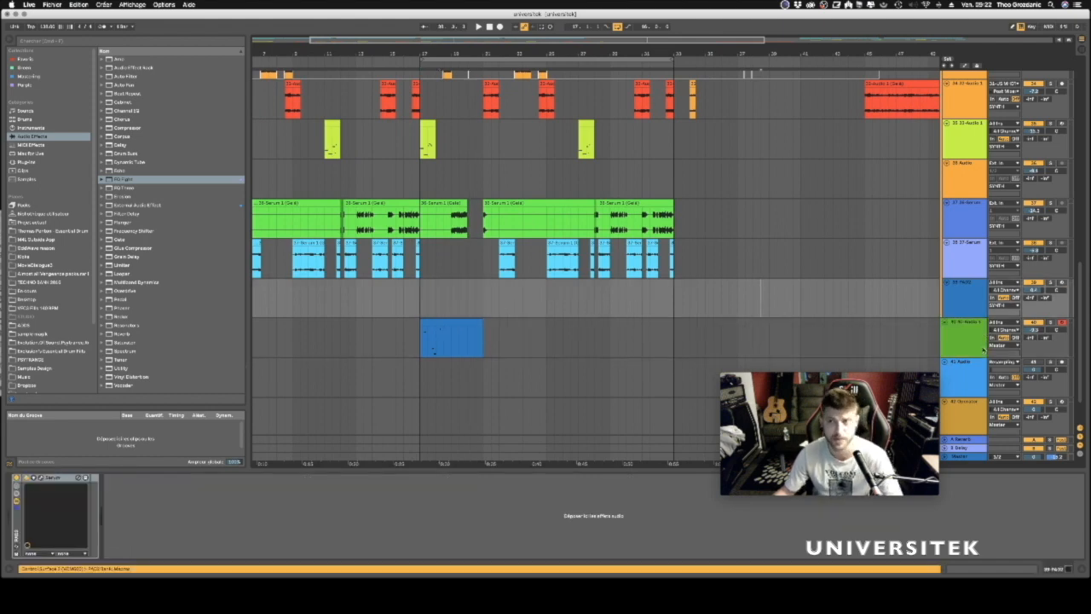
click(965, 346)
click(945, 385)
click(964, 326)
key(super+shift+t)
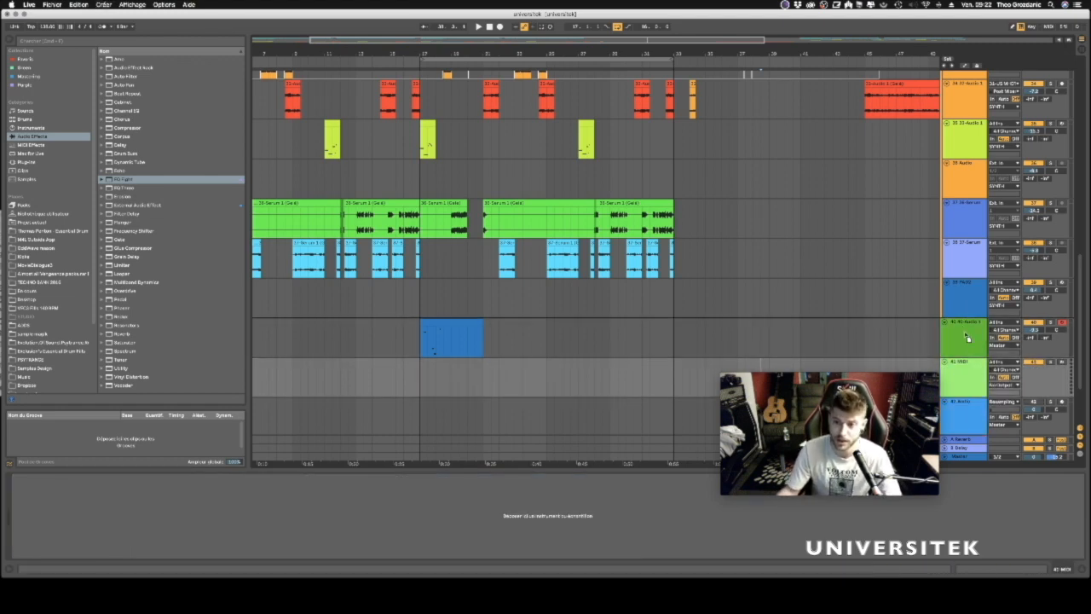
drag(963, 375, 966, 334)
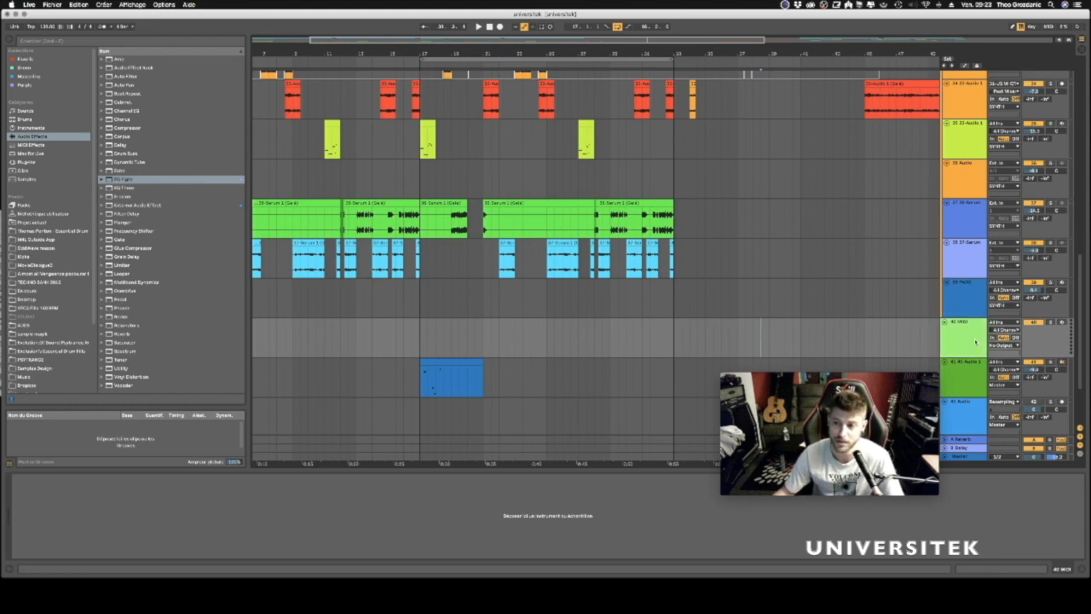
Load the Operator instrument onto the new MIDI track.
click(40, 128)
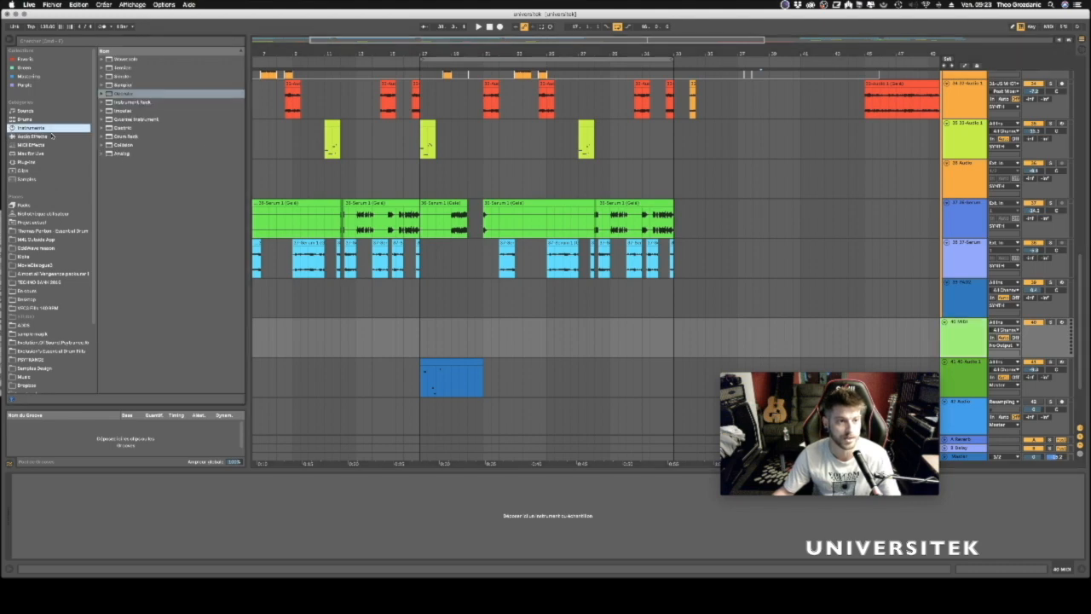
click(126, 95)
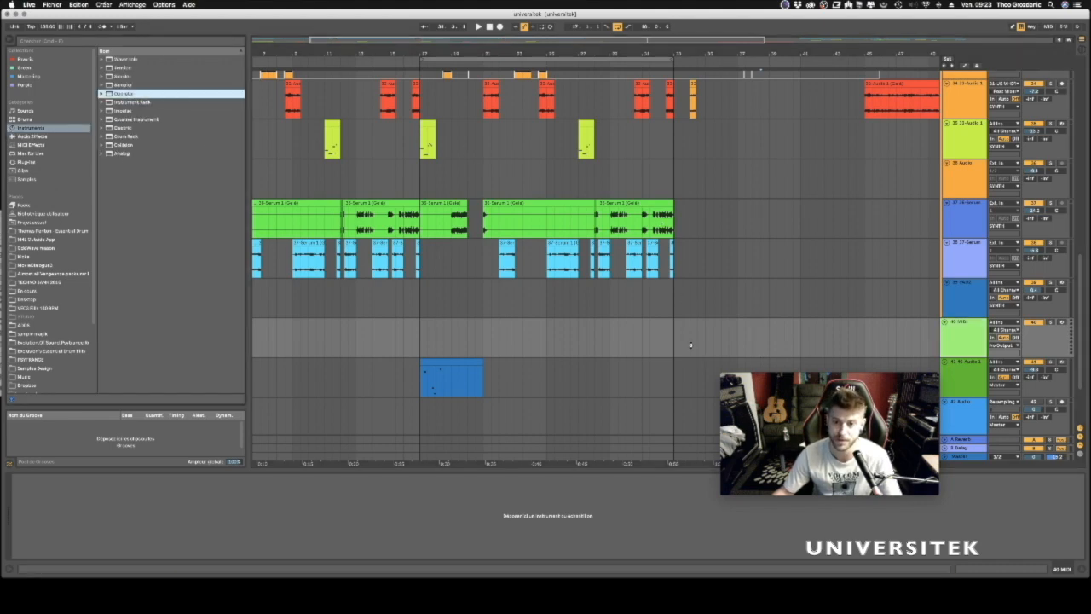
drag(692, 349, 692, 349)
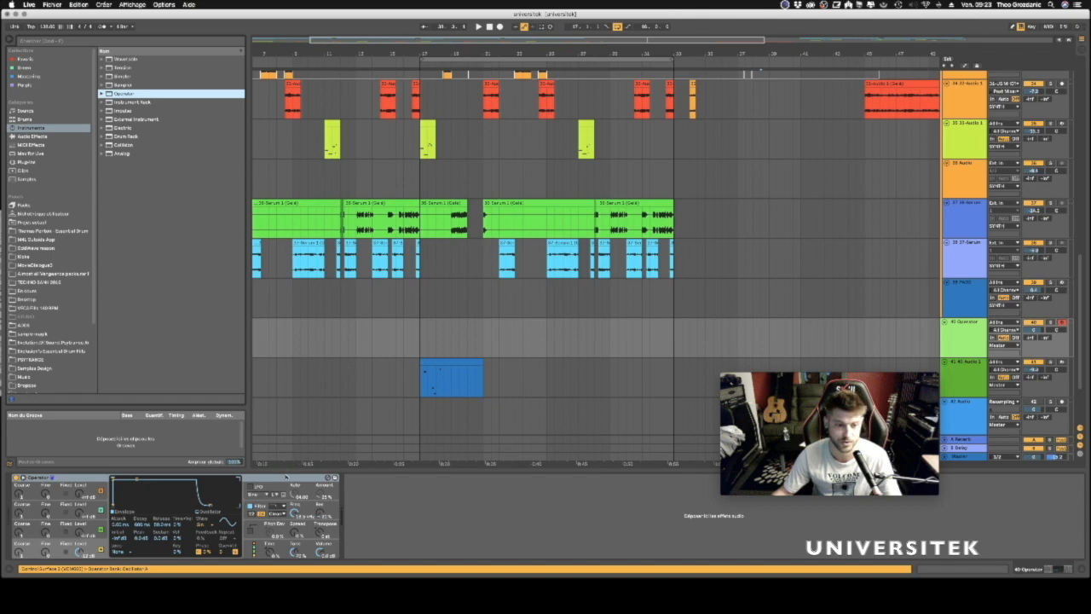
click(284, 483)
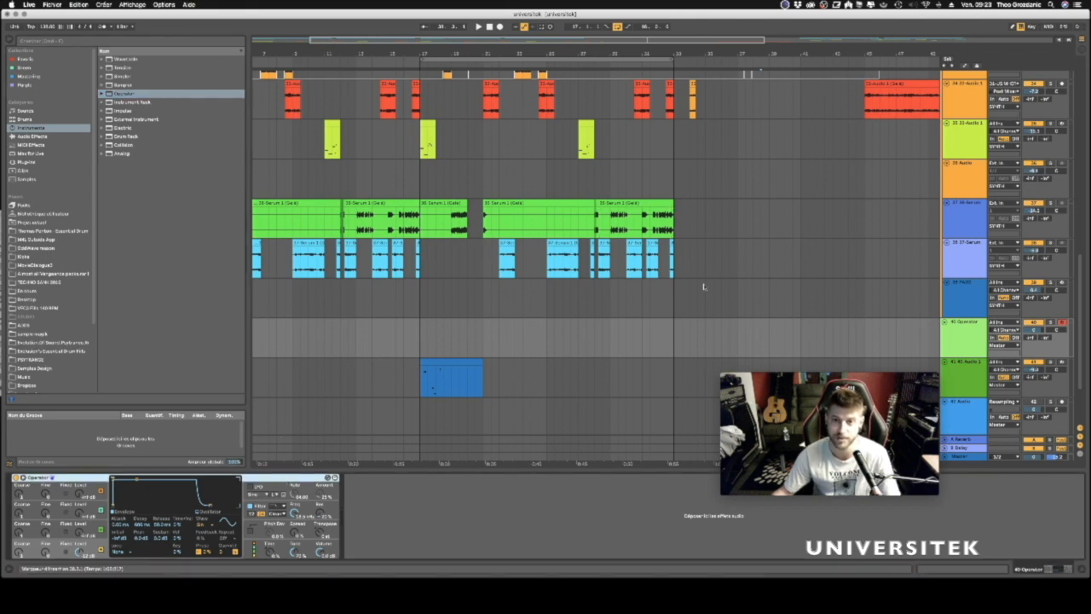
drag(778, 375, 754, 441)
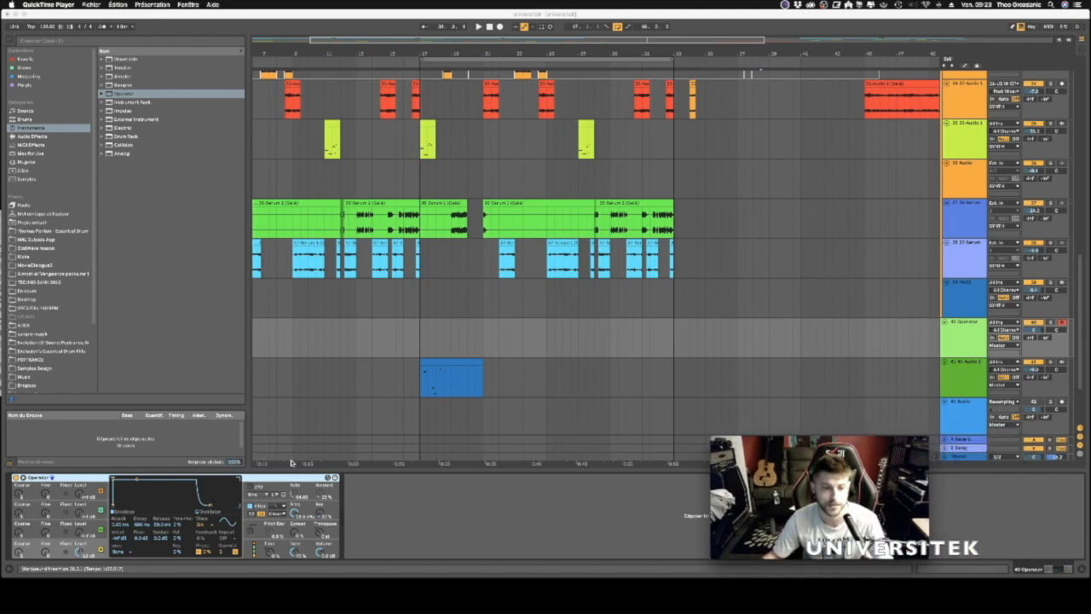
click(908, 320)
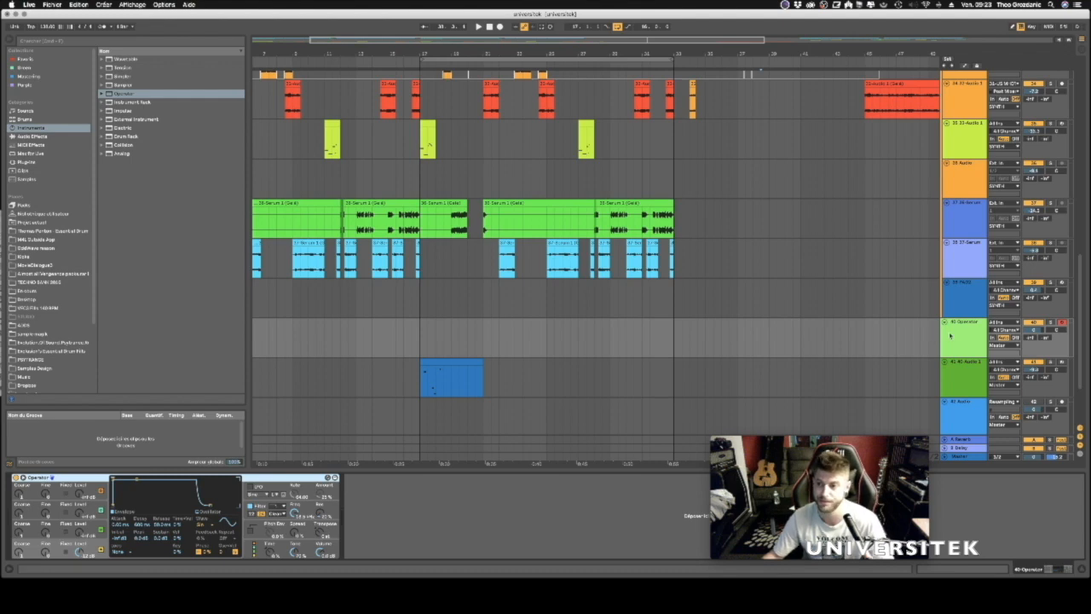
click(761, 337)
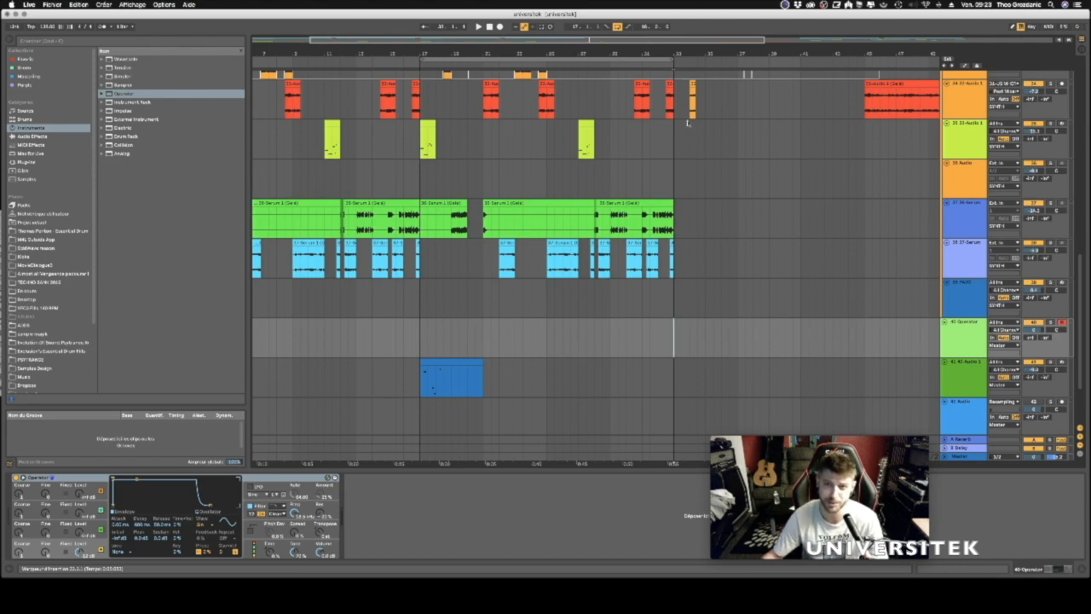
scroll(672, 331, right, 3)
scroll(597, 255, right, 3)
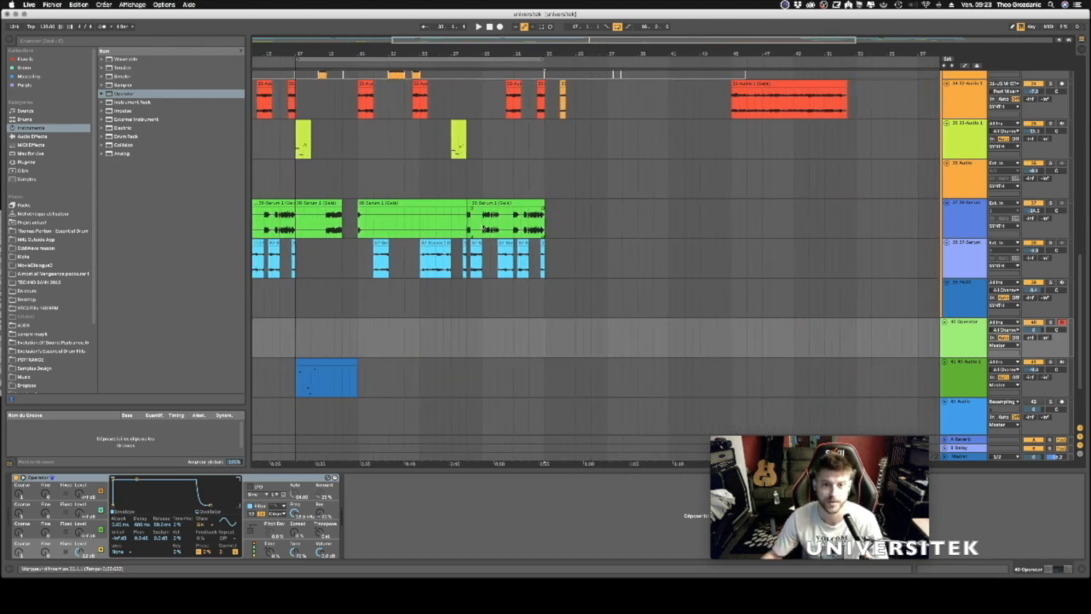
click(482, 228)
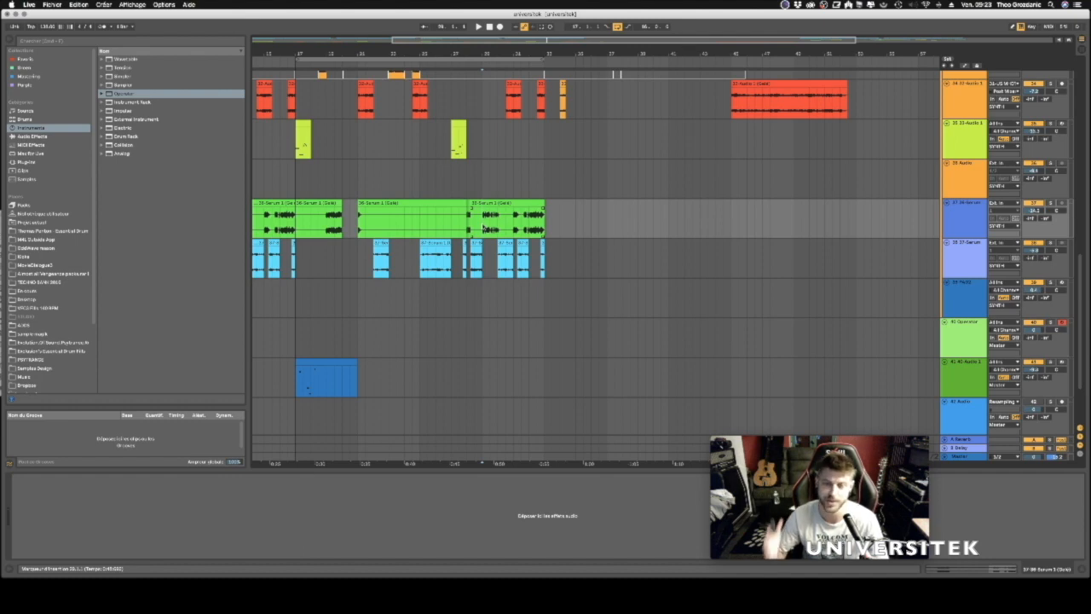
scroll(554, 181, right, 1)
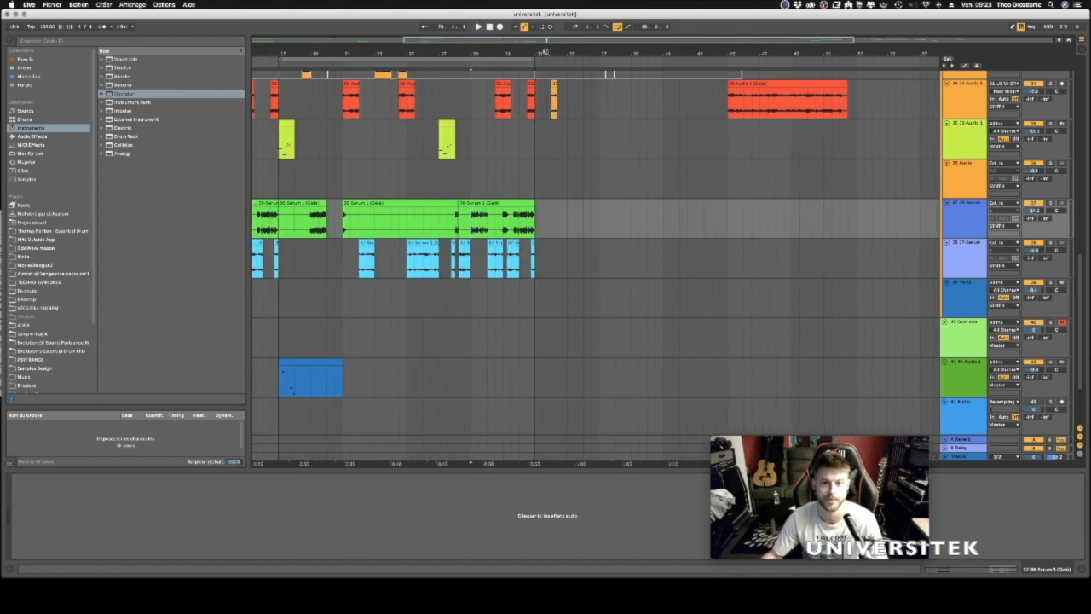
scroll(375, 201, up, 3)
scroll(554, 215, down, 4)
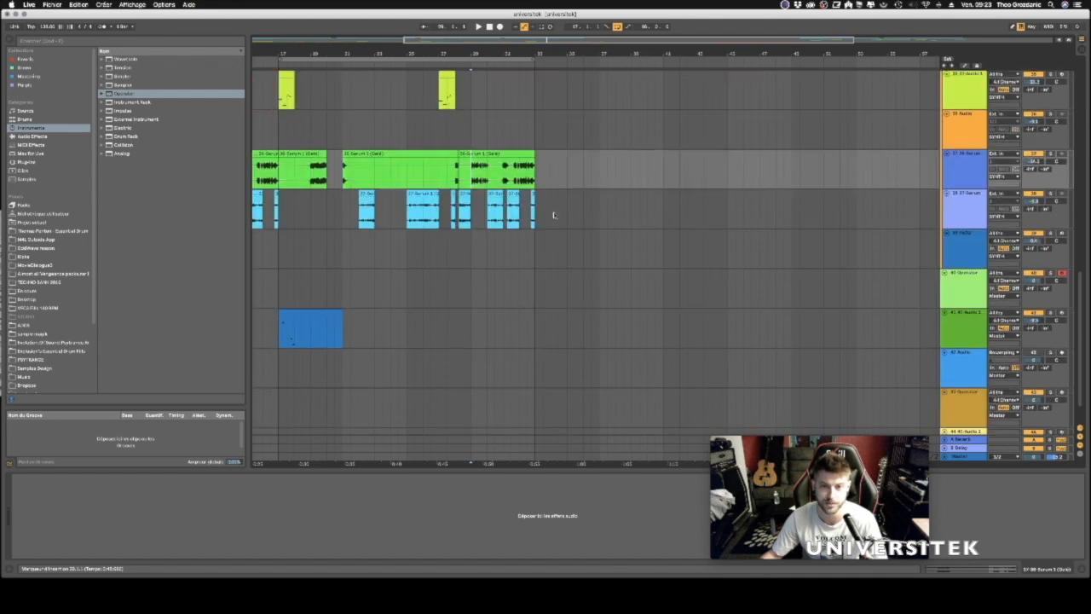
Select the Operator track and examine Operator's four oscillators and its global routing and modulation settings.
click(585, 298)
click(539, 291)
click(960, 287)
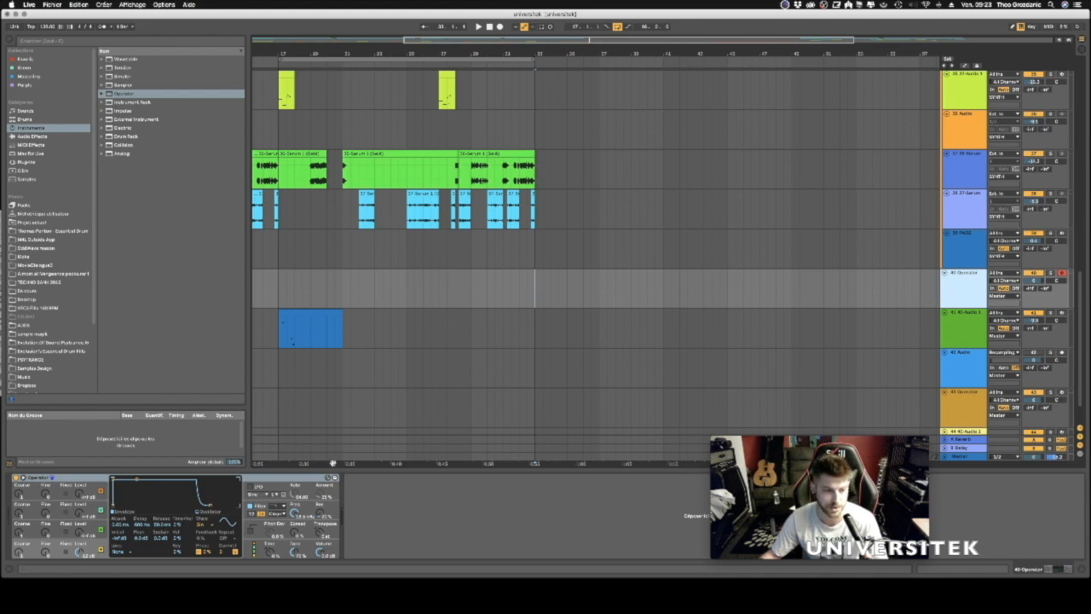
click(37, 520)
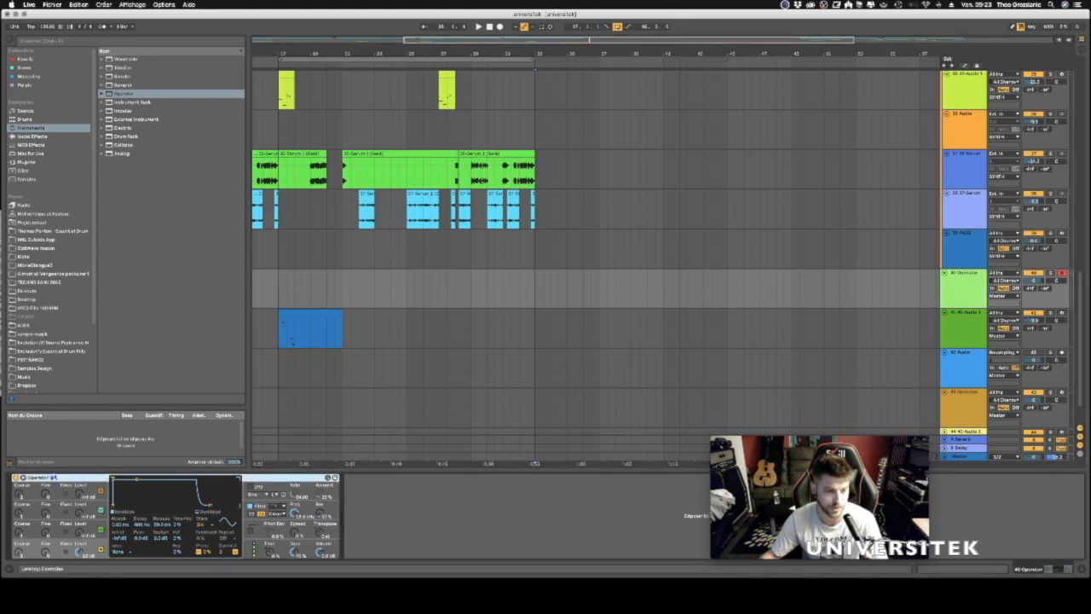
click(56, 551)
click(56, 532)
click(57, 513)
click(56, 494)
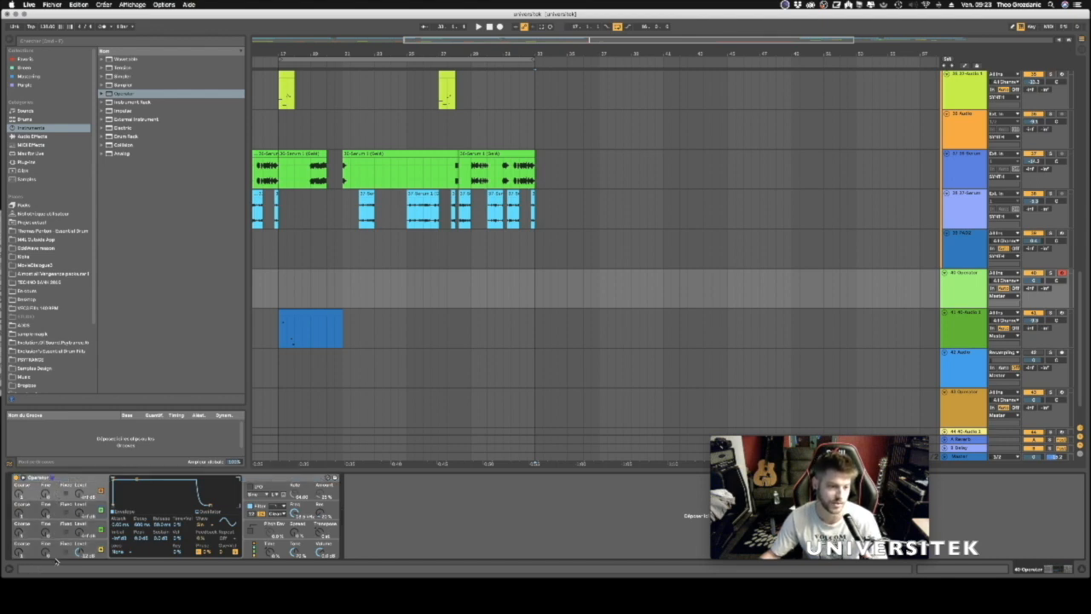
click(56, 552)
click(56, 519)
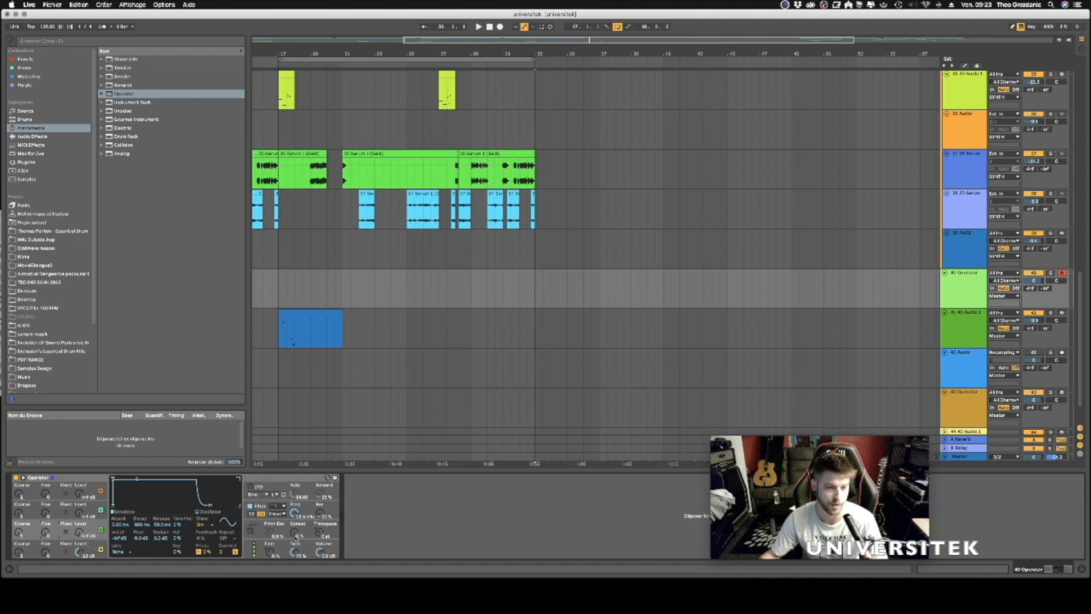
click(259, 550)
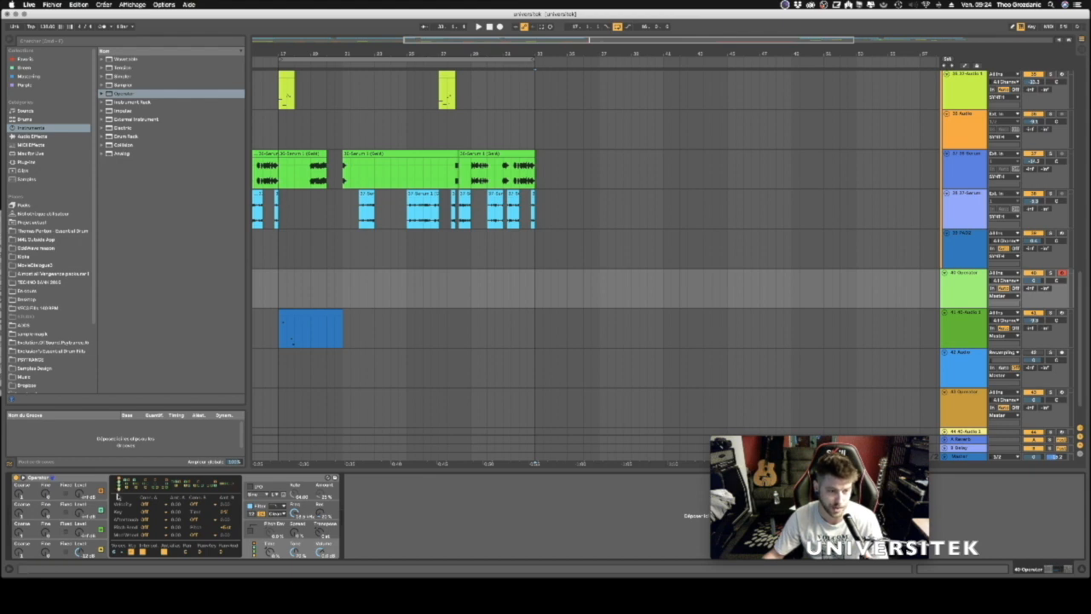
Change the waveform of Operator's oscillator A to a square shape.
click(81, 549)
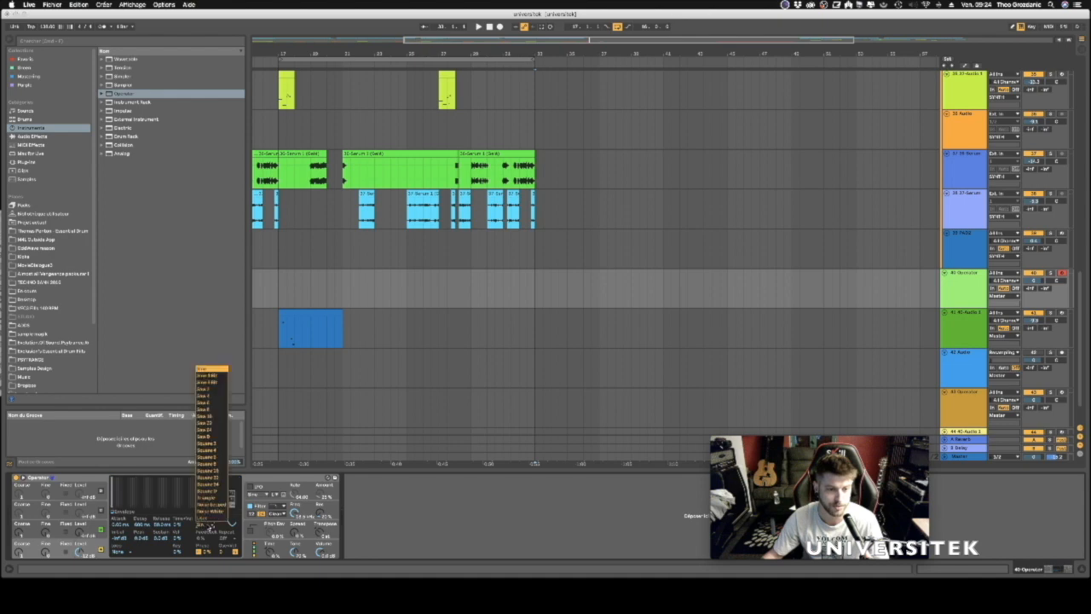
click(212, 495)
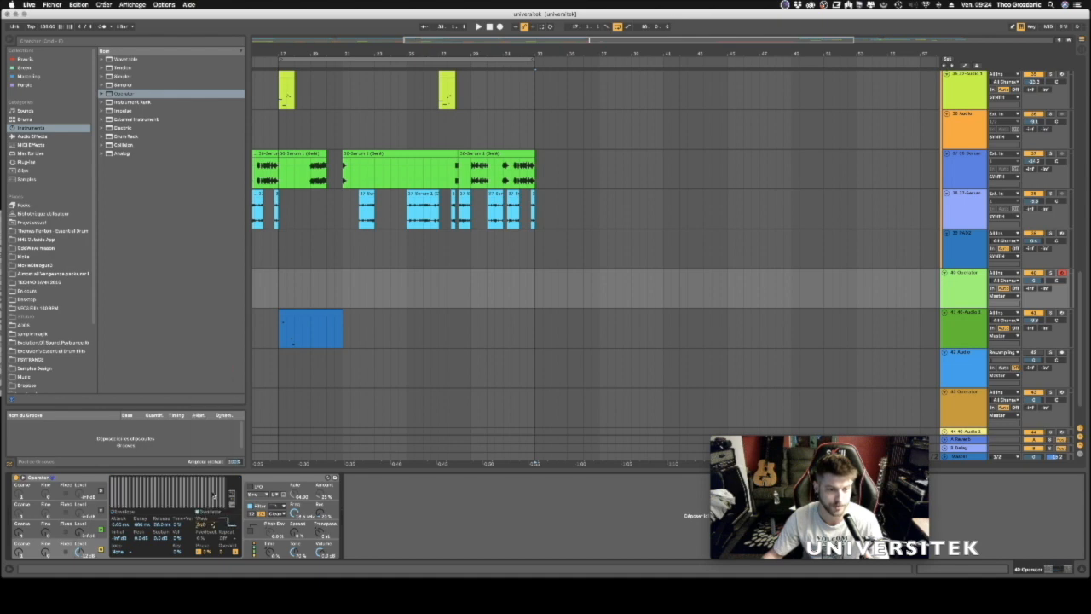
click(298, 478)
Adjust the level of Operator's oscillator B and lower the Operator track's volume.
click(81, 534)
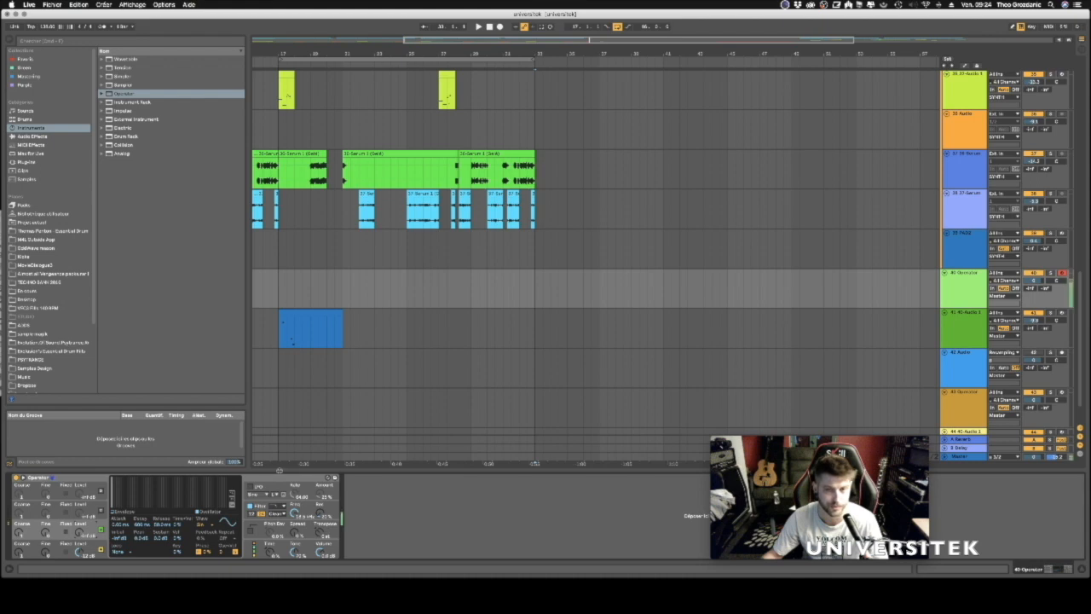
drag(1034, 280, 1034, 302)
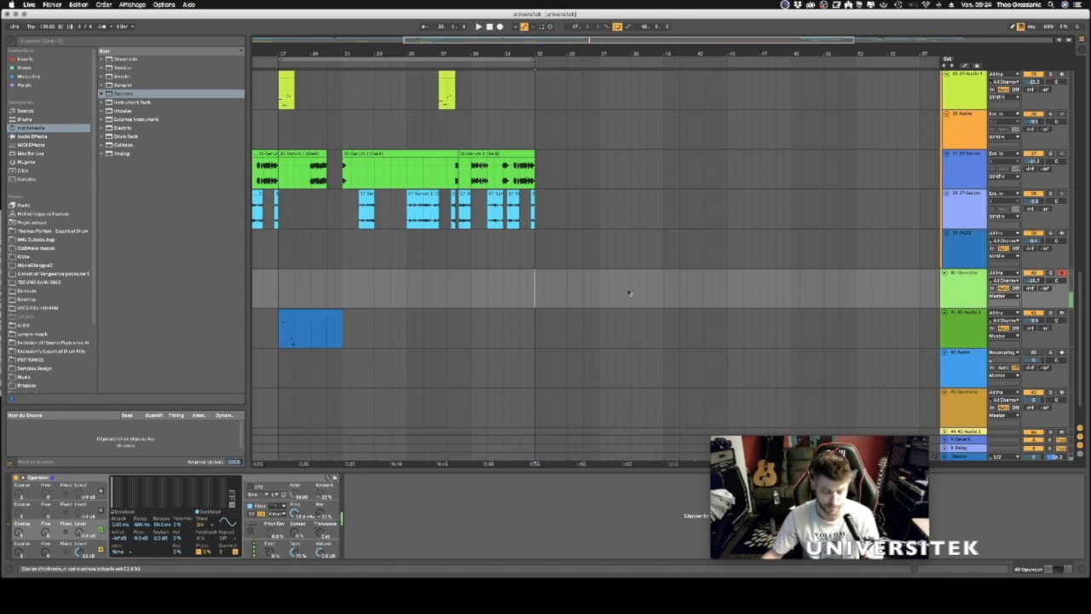
Set the coarse frequency of Operator's oscillator A to 0.5 and go back to oscillator B's settings.
drag(588, 56, 588, 72)
click(580, 285)
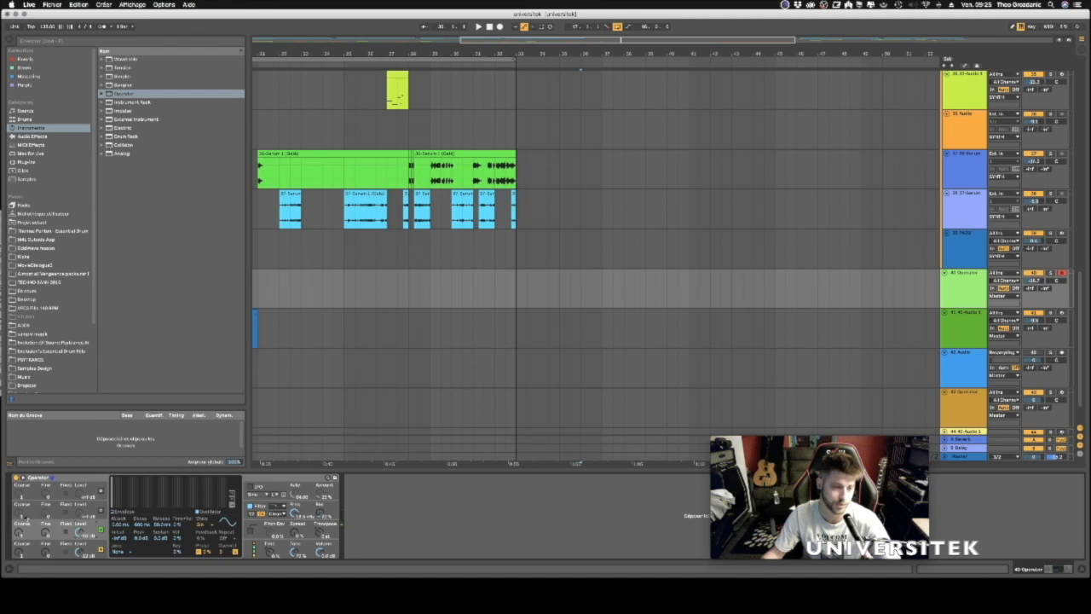
click(20, 550)
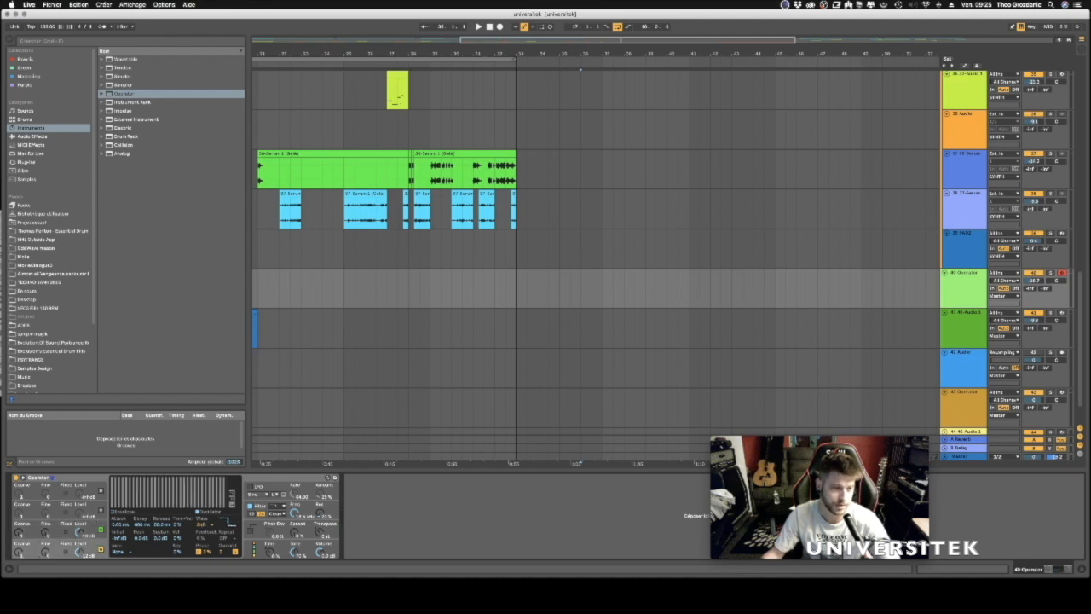
click(19, 534)
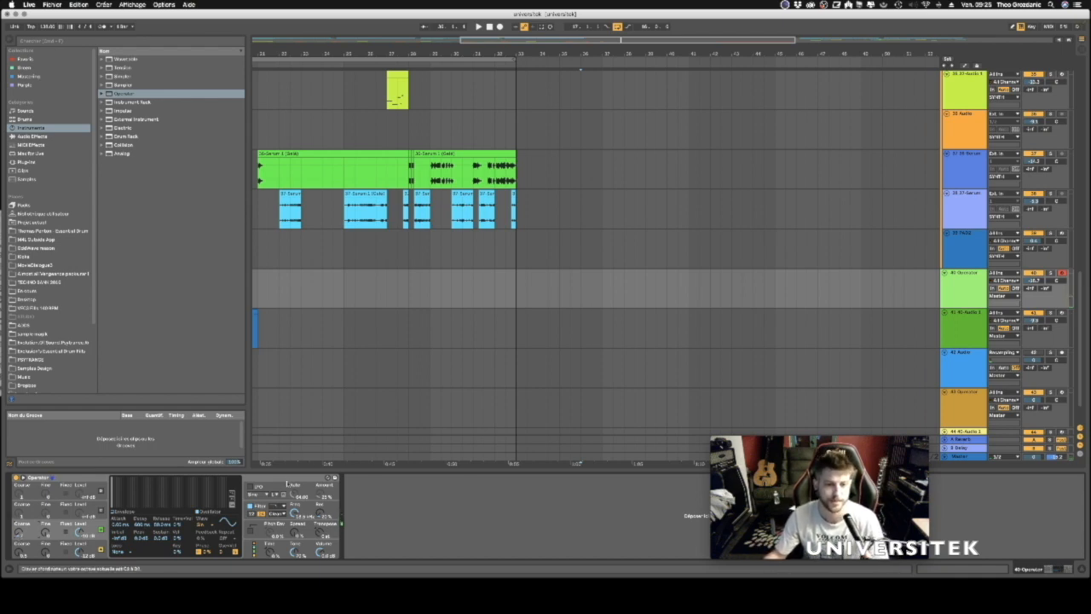
Switch on Operator's LFO and go through its oscillator and filter targets and the choices for its second destination.
click(286, 483)
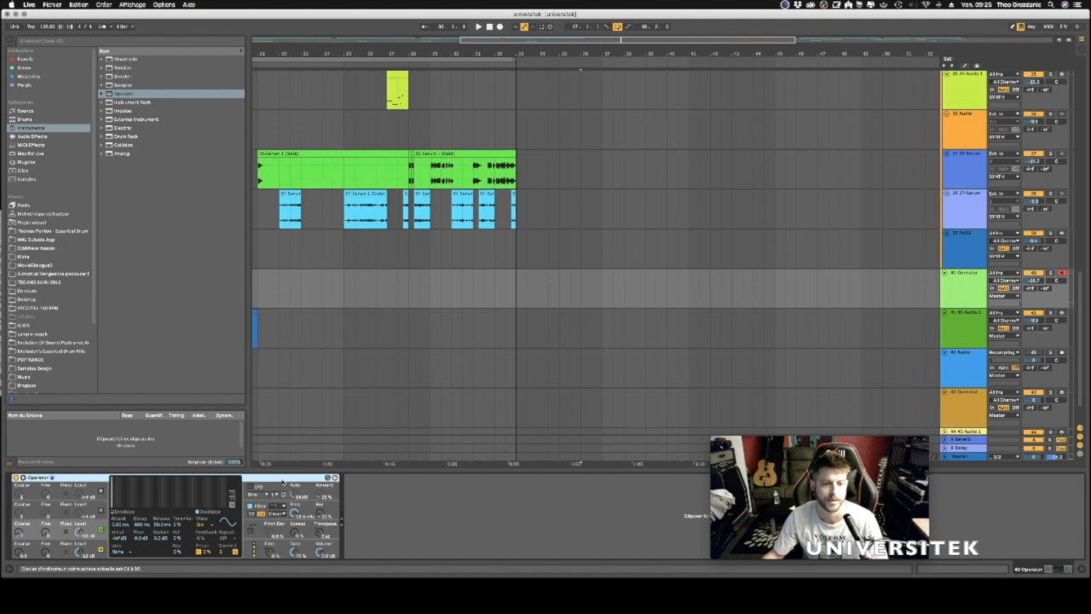
click(249, 486)
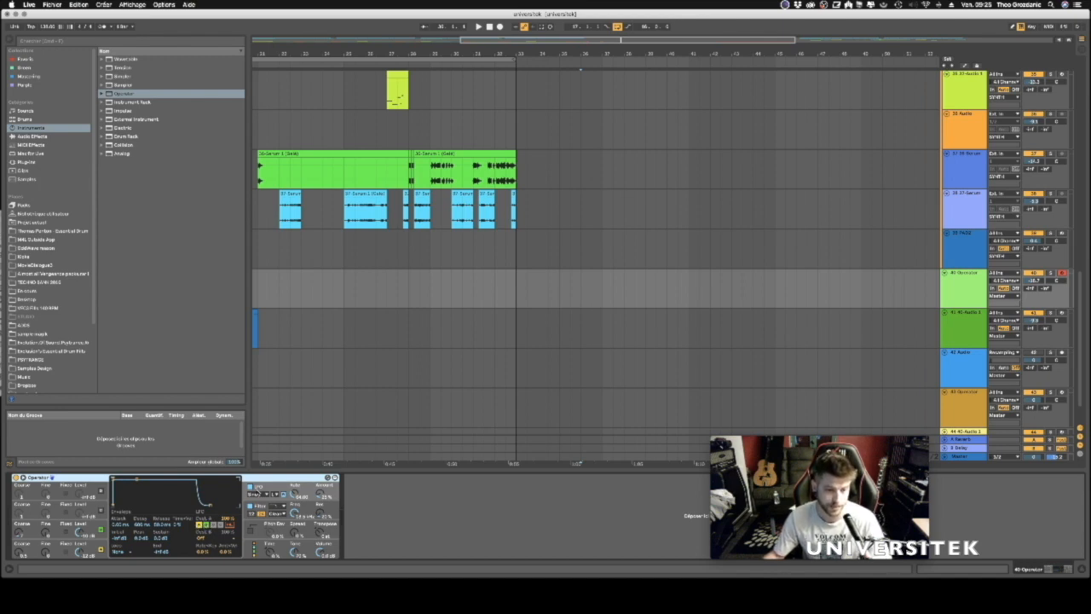
click(230, 526)
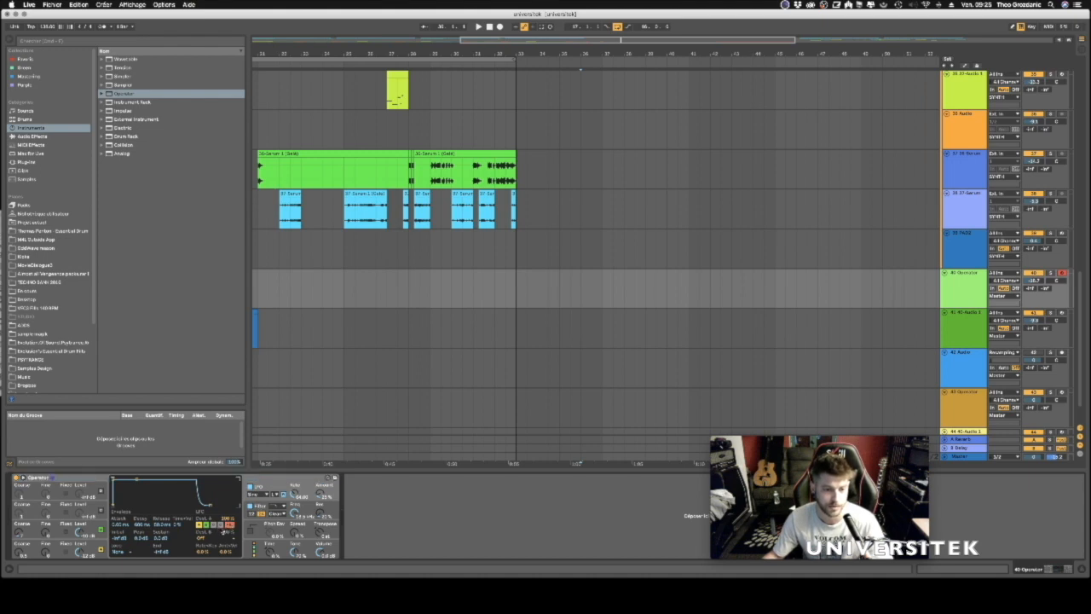
click(227, 526)
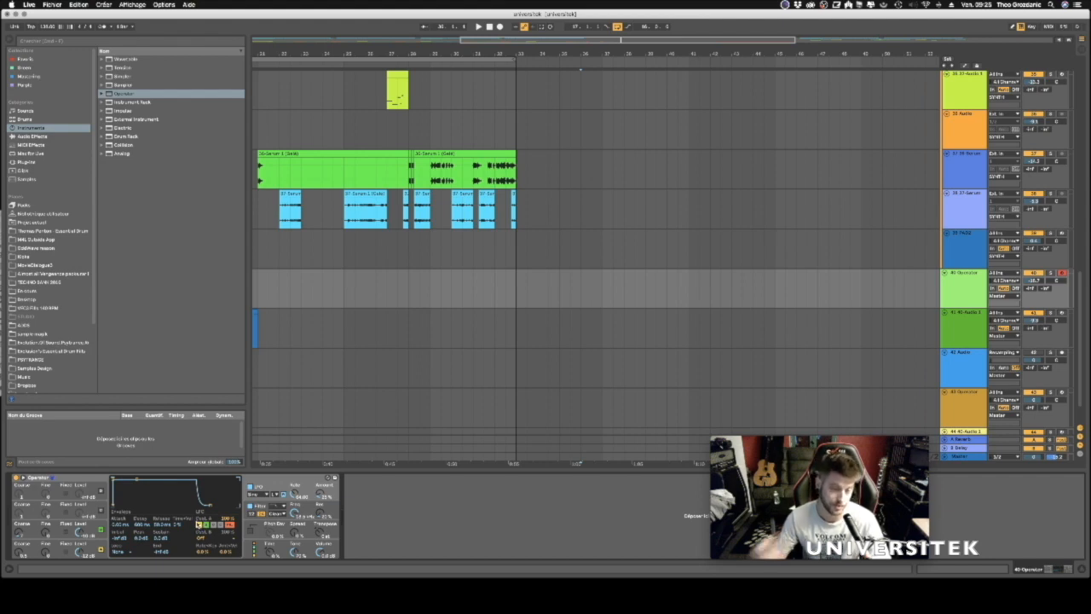
click(201, 534)
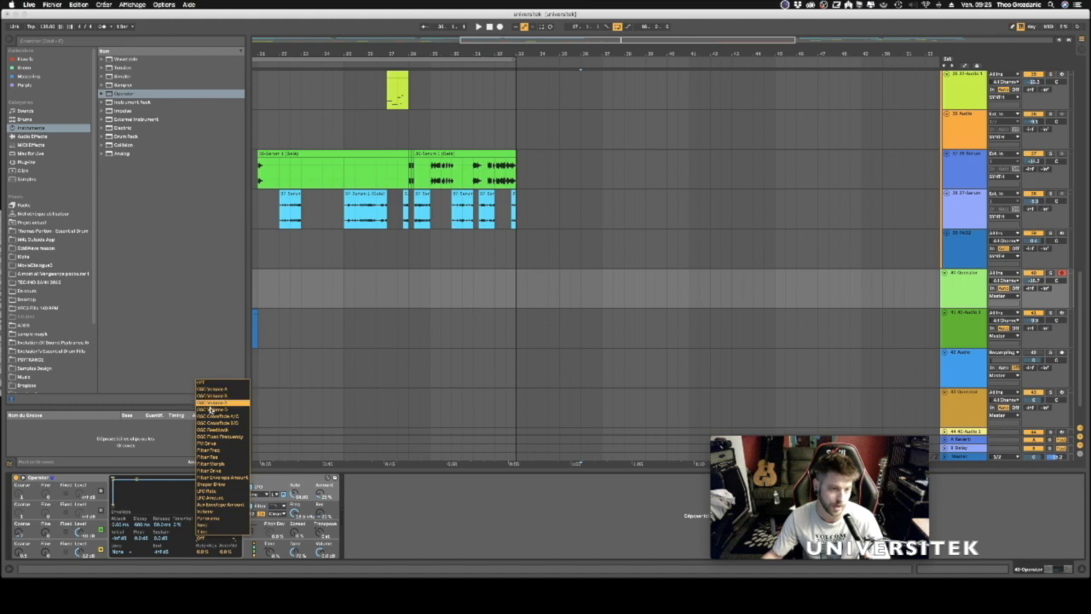
click(179, 540)
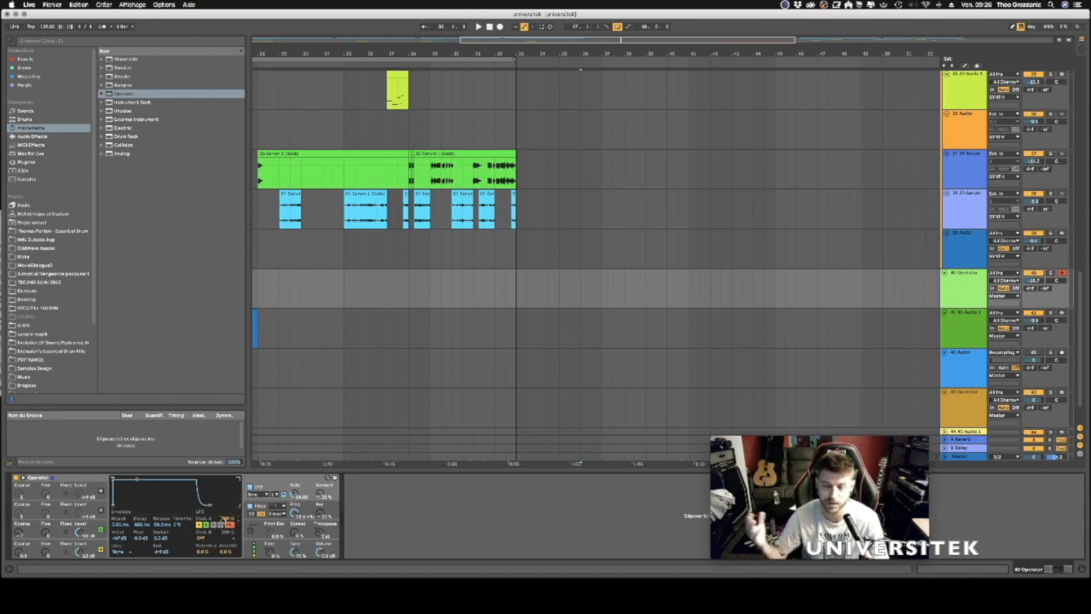
click(263, 479)
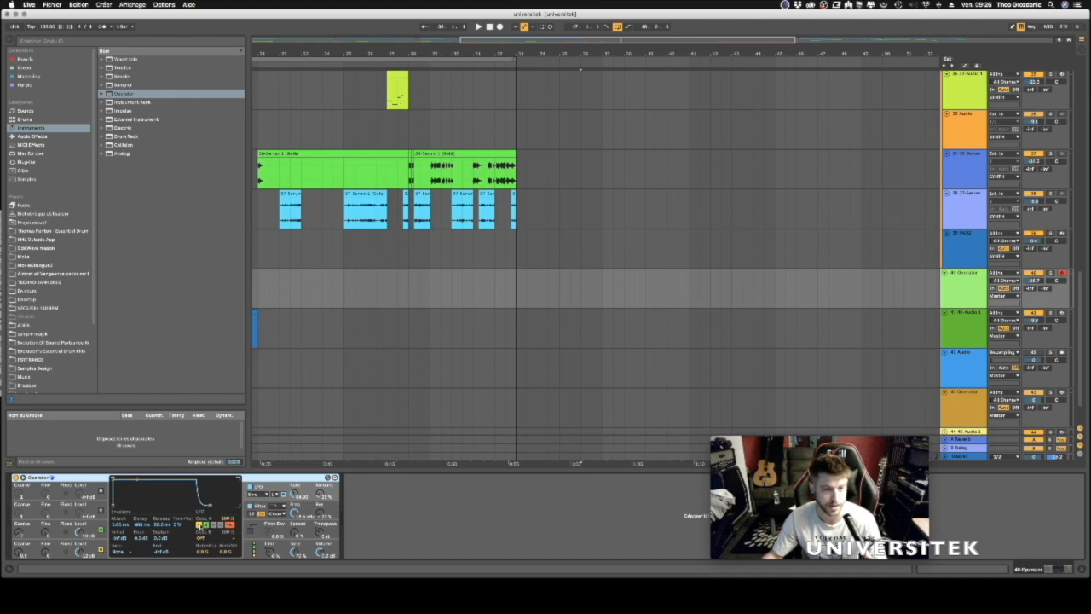
click(200, 525)
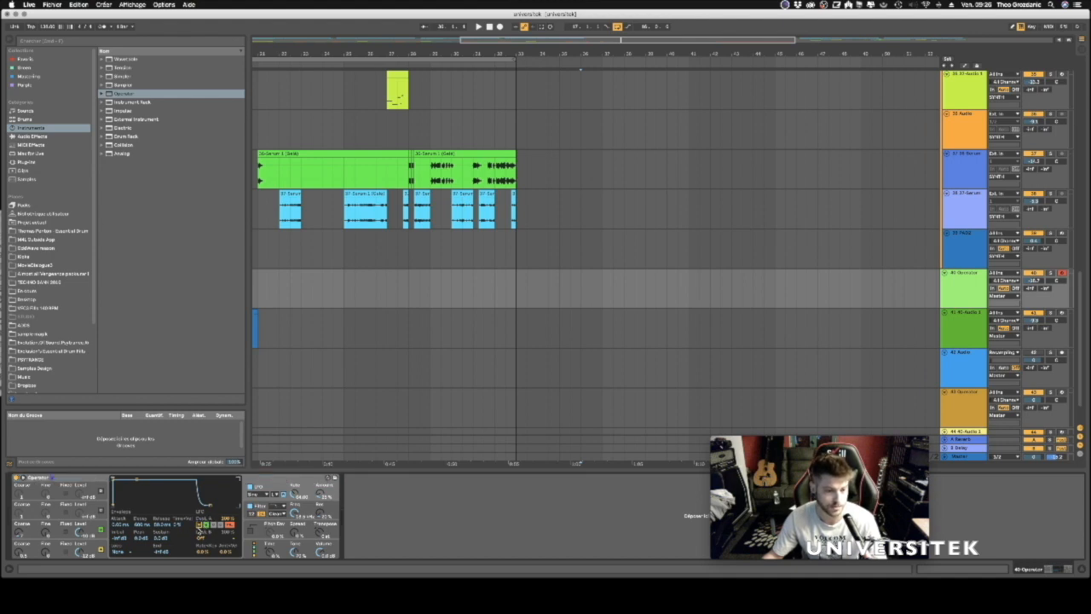
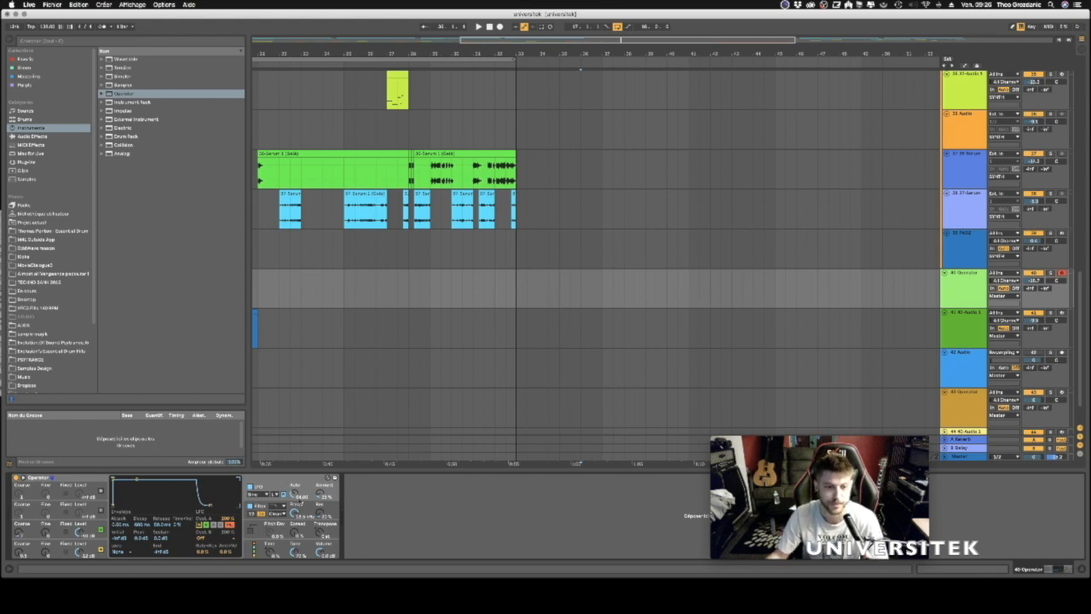
Change the waveform of Operator's LFO from sine to S&H.
click(260, 495)
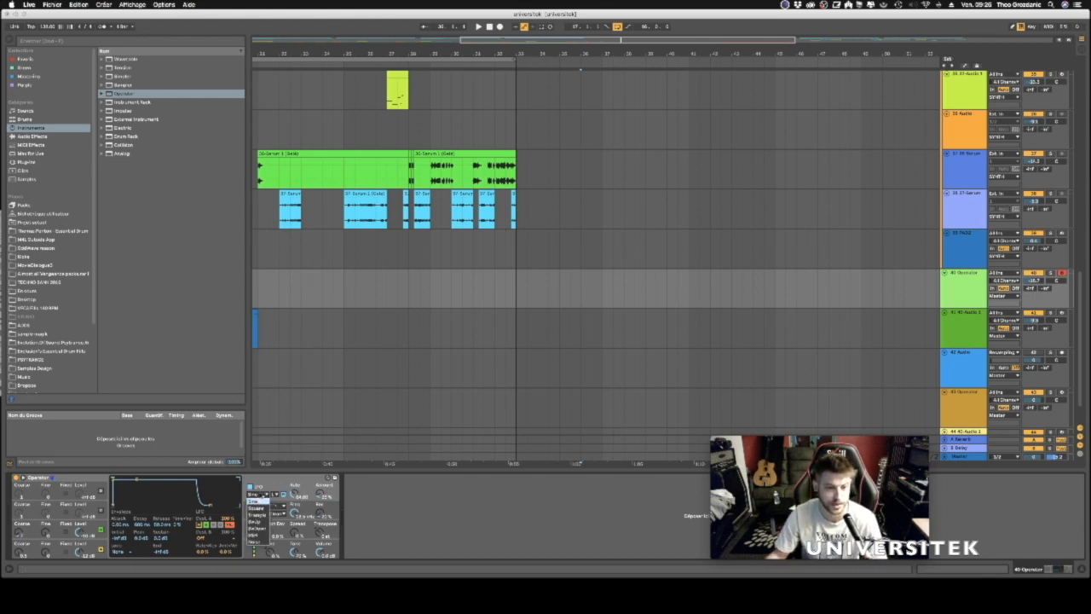
click(258, 501)
click(258, 494)
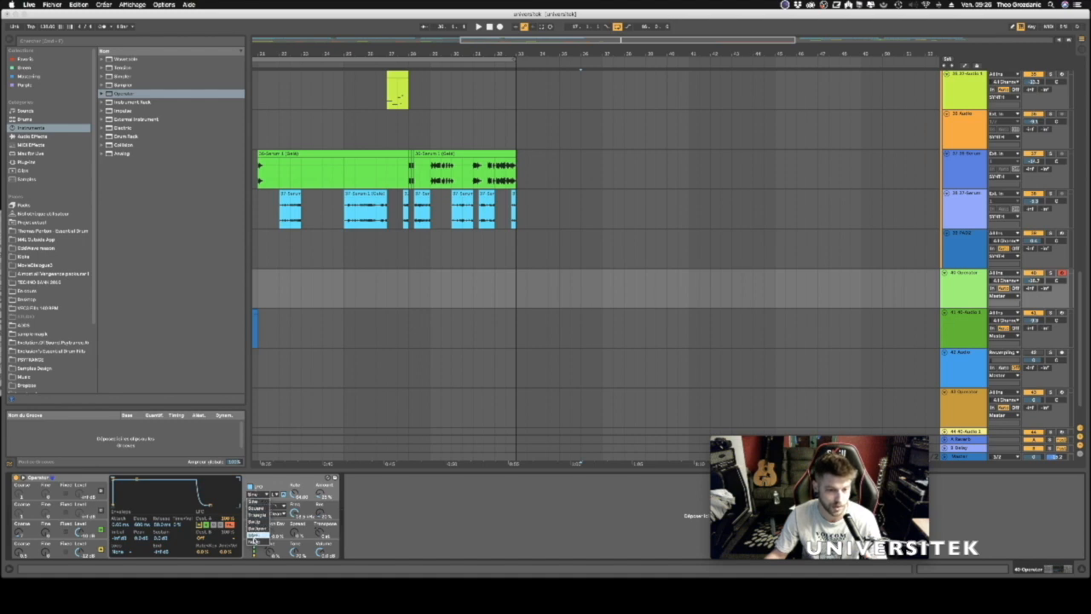
click(254, 538)
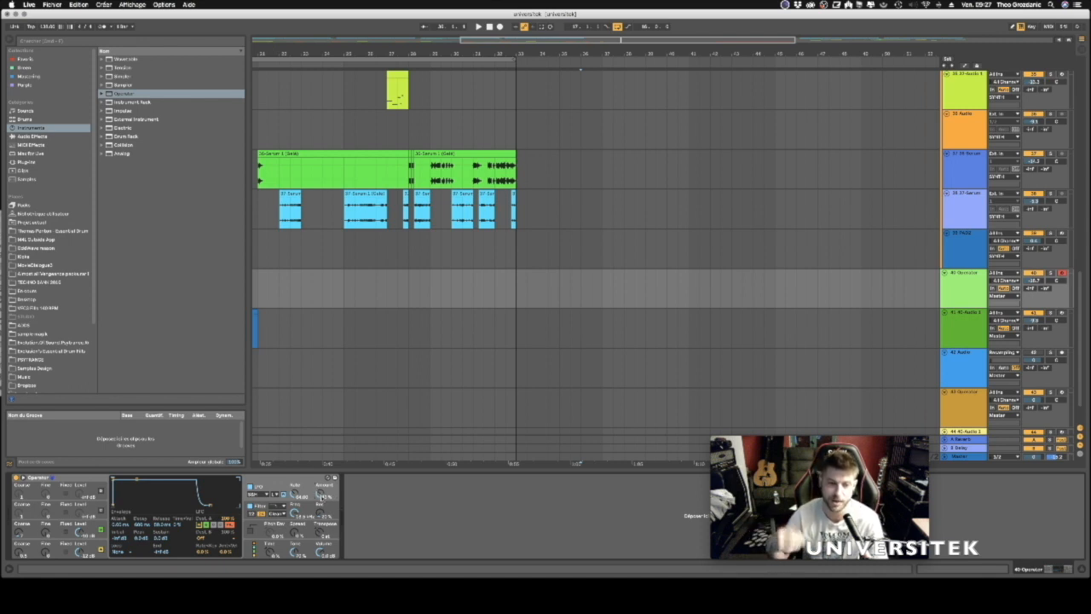
Set the range of Operator's LFO to Sync and raise the LFO amount.
click(277, 494)
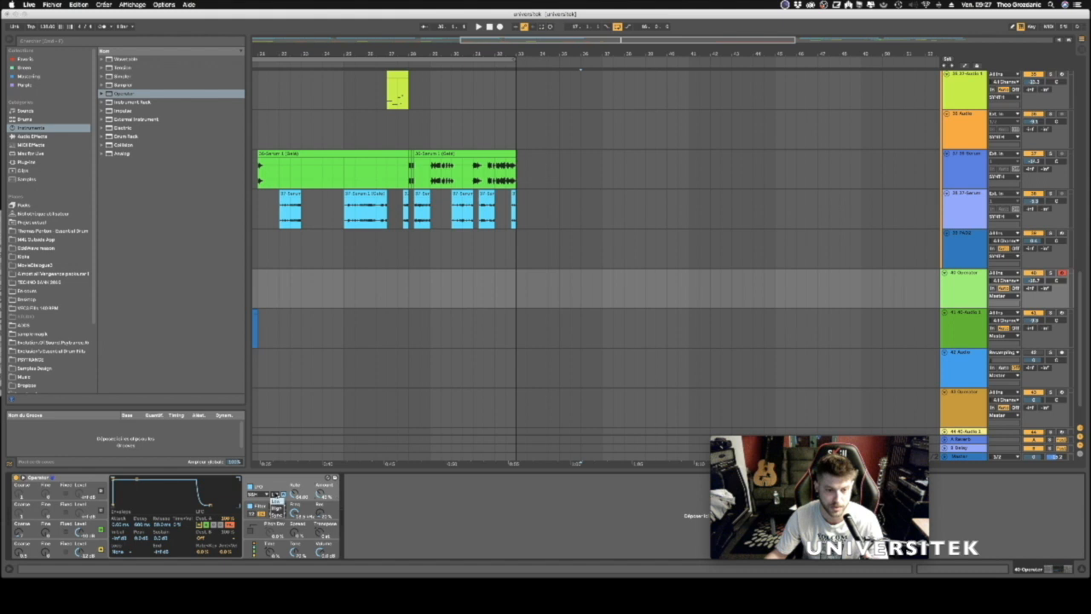
click(277, 514)
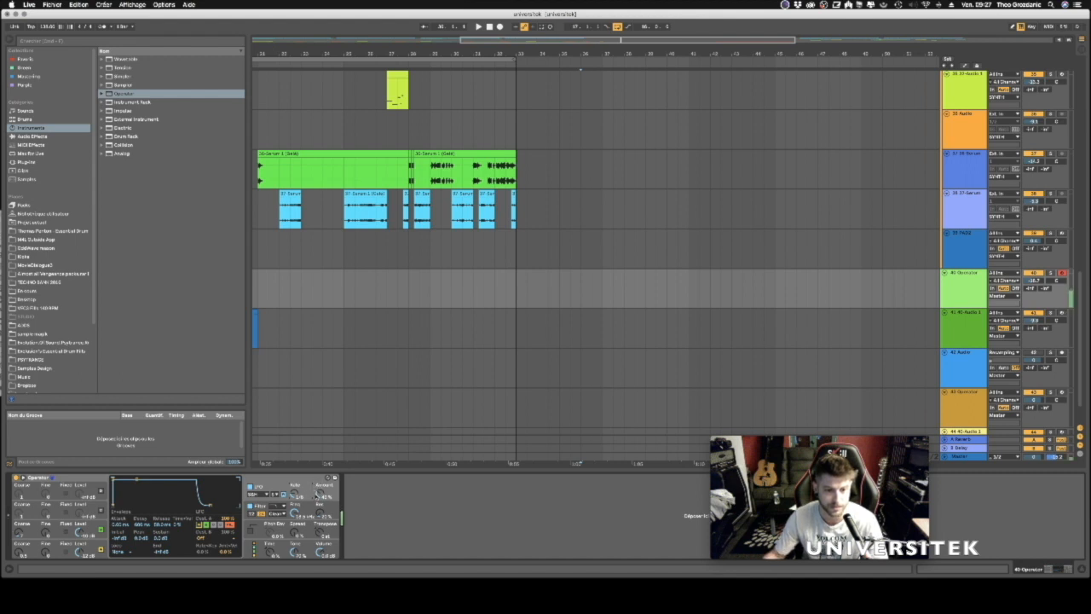
drag(322, 496, 322, 488)
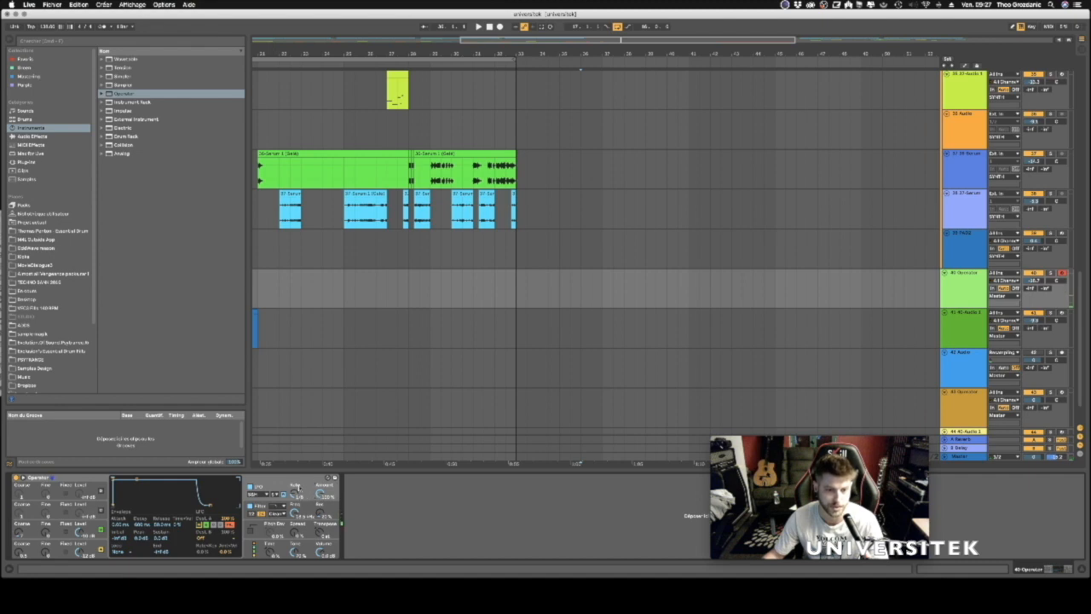
Choose another filter type in Operator and lower the filter frequency while auditioning notes.
click(185, 545)
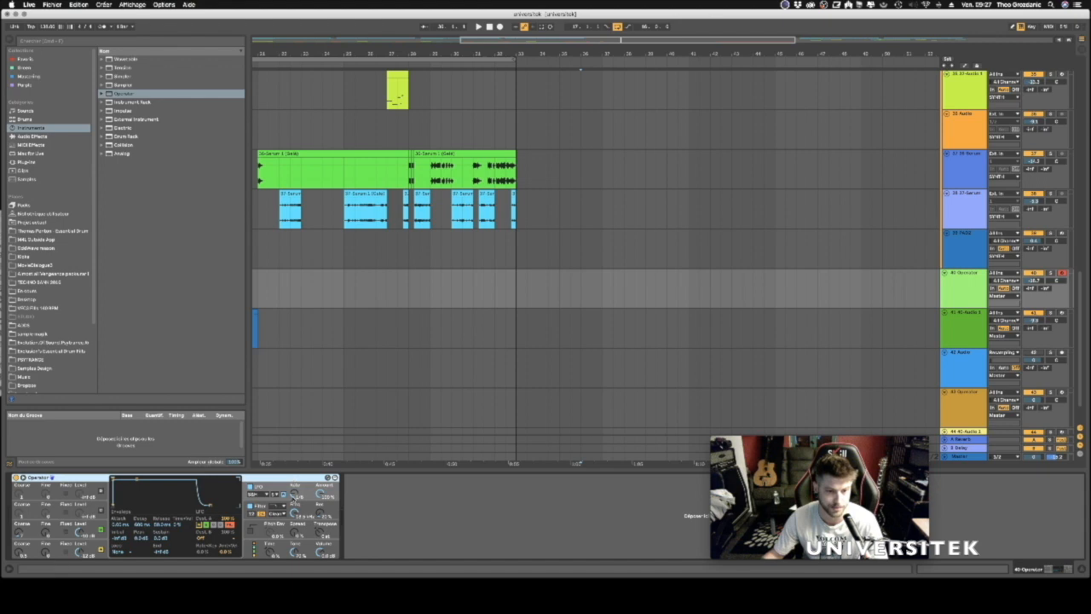
click(273, 506)
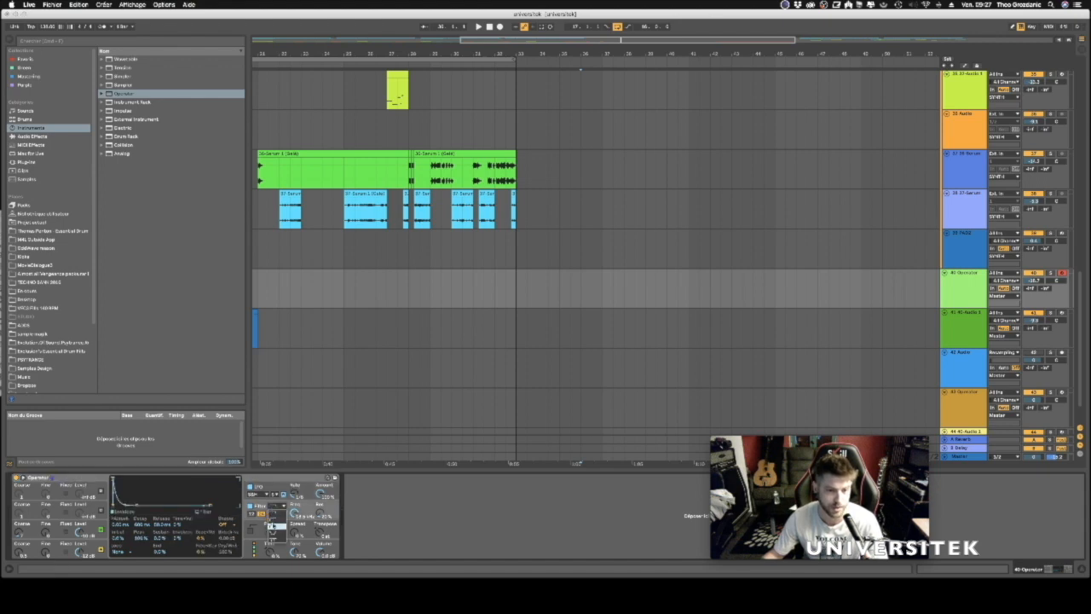
click(272, 525)
drag(294, 511, 295, 544)
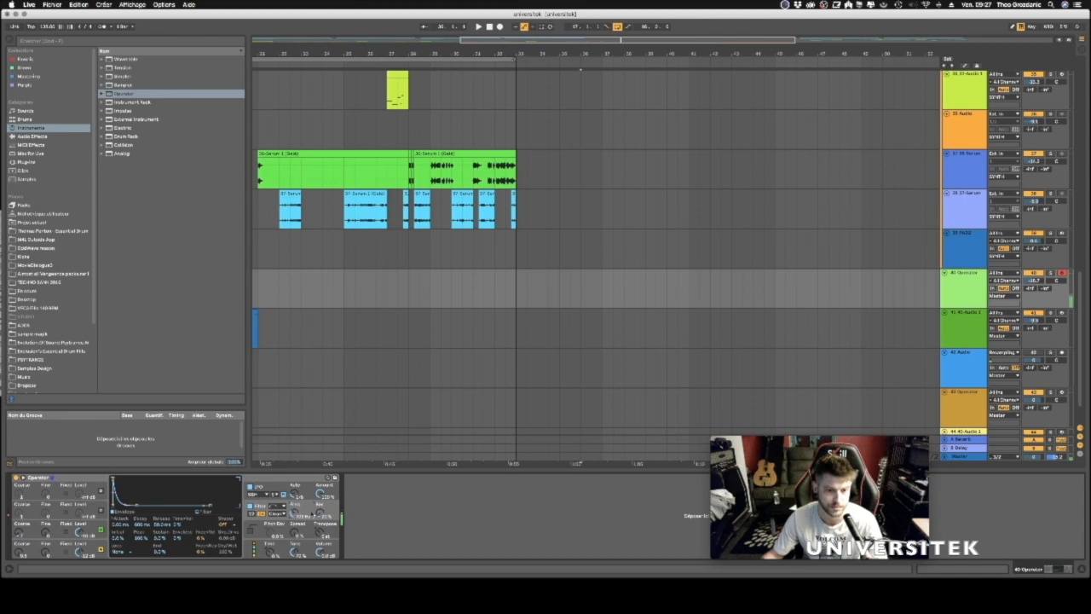
key(z)
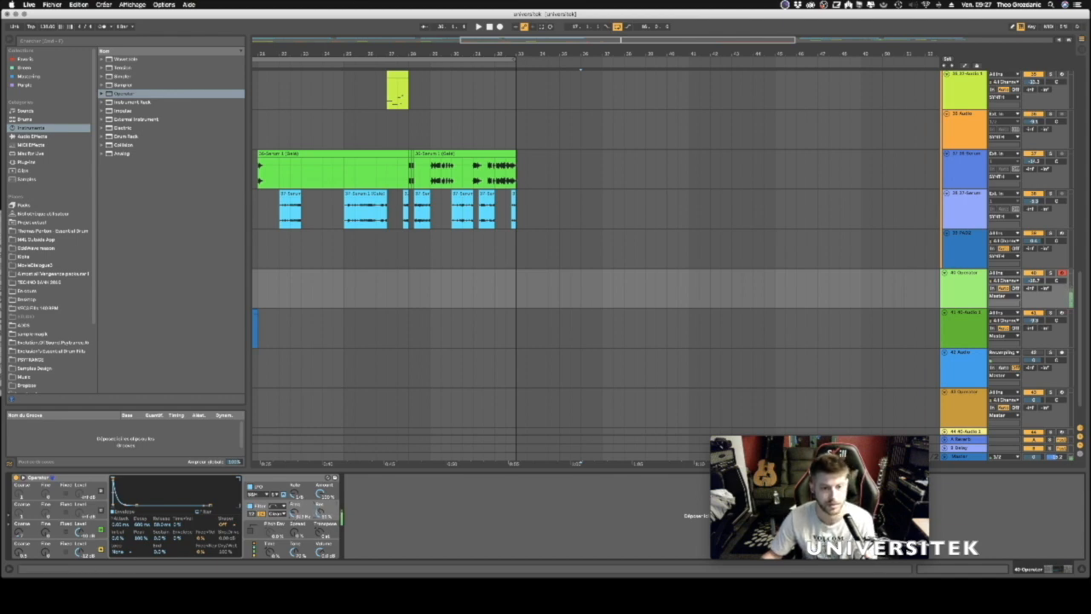
key(z)
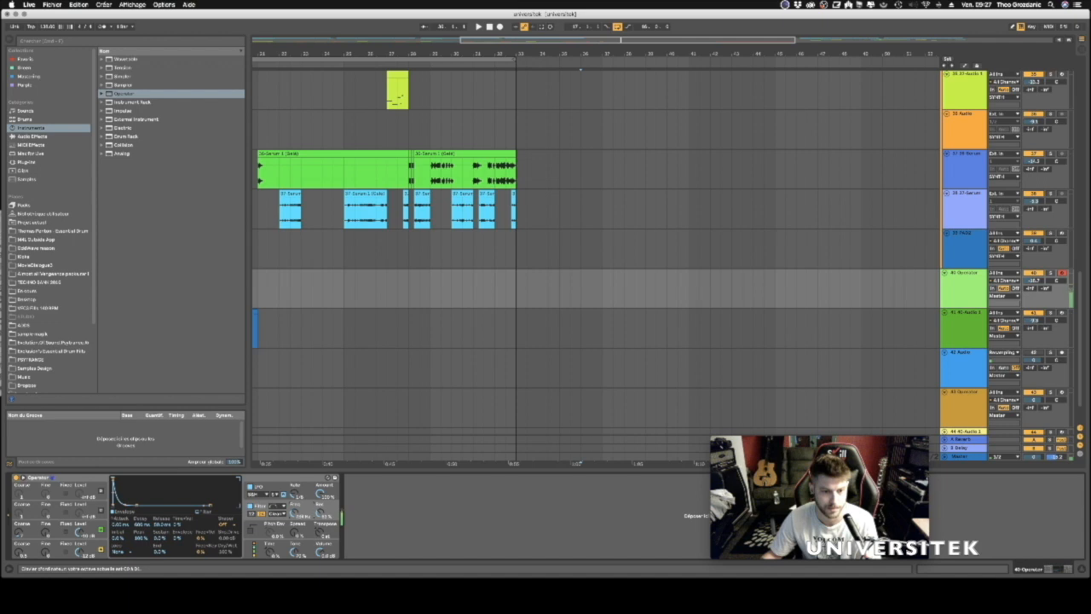
Adjust the level of Operator's oscillator B and compare the settings of oscillators A and B.
click(279, 489)
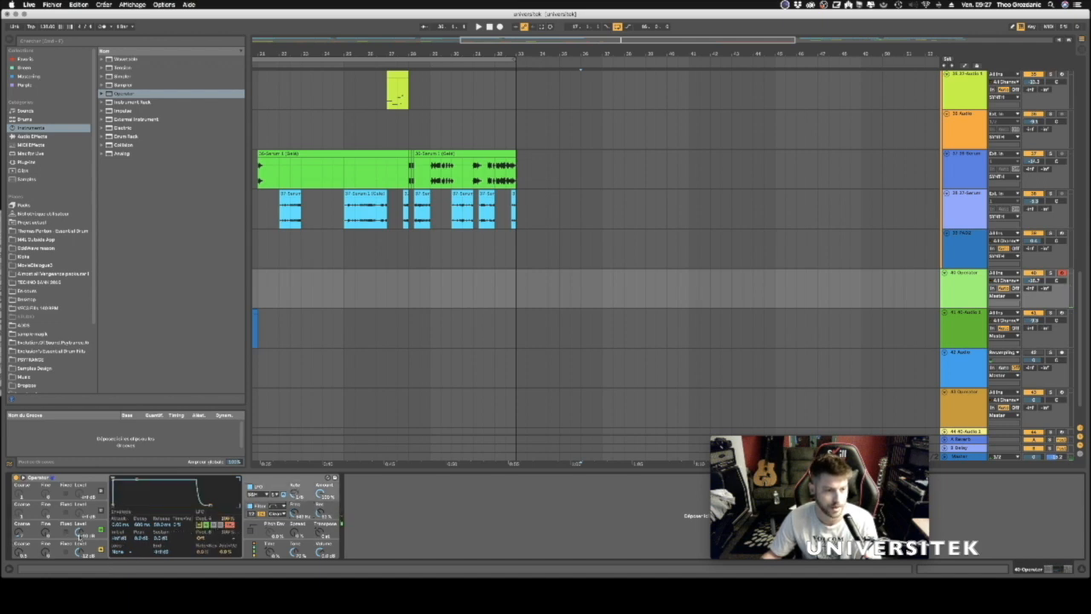
click(80, 537)
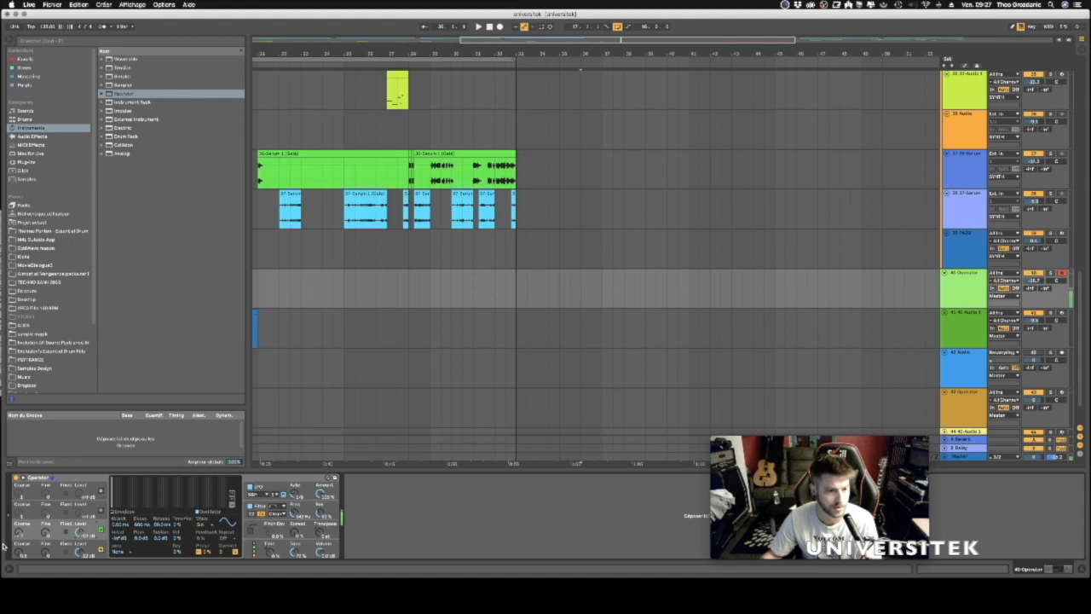
click(99, 544)
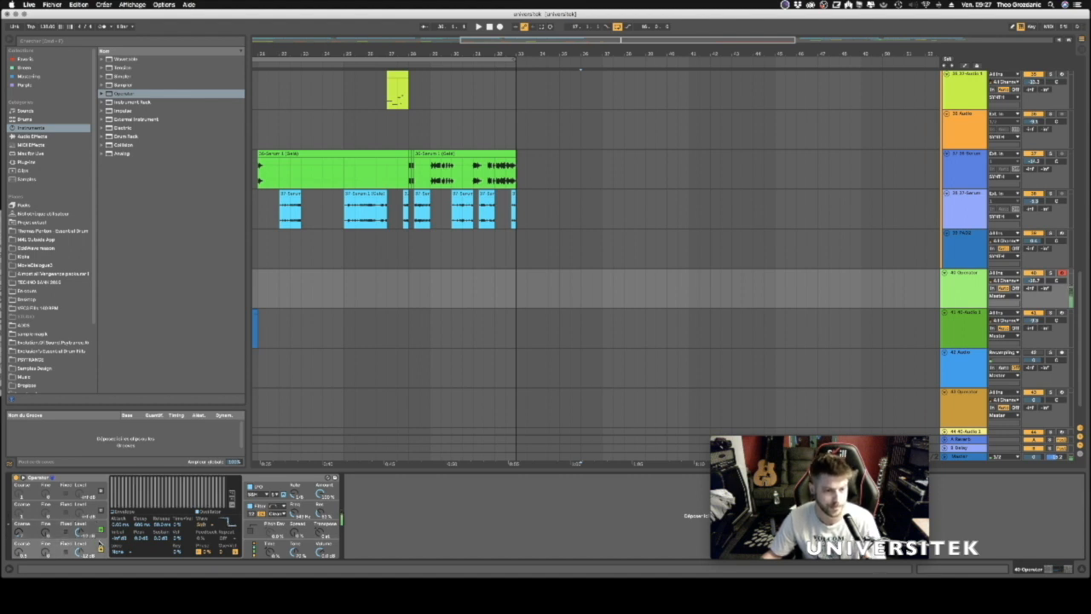
click(100, 530)
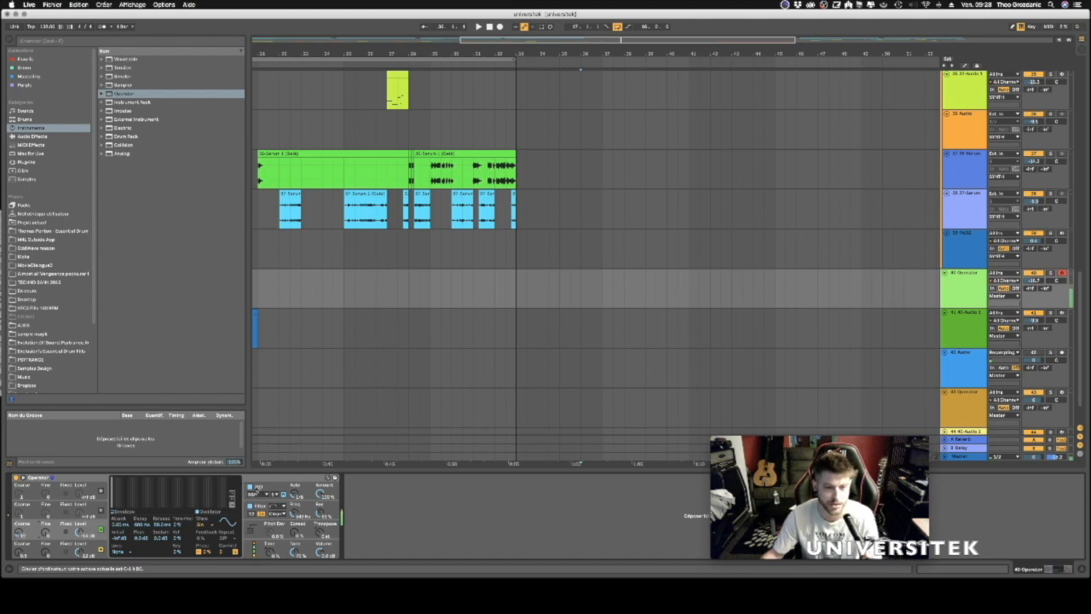
Fine-tune Operator's filter frequency and LFO amount while auditioning notes in a lower octave.
drag(295, 514, 295, 515)
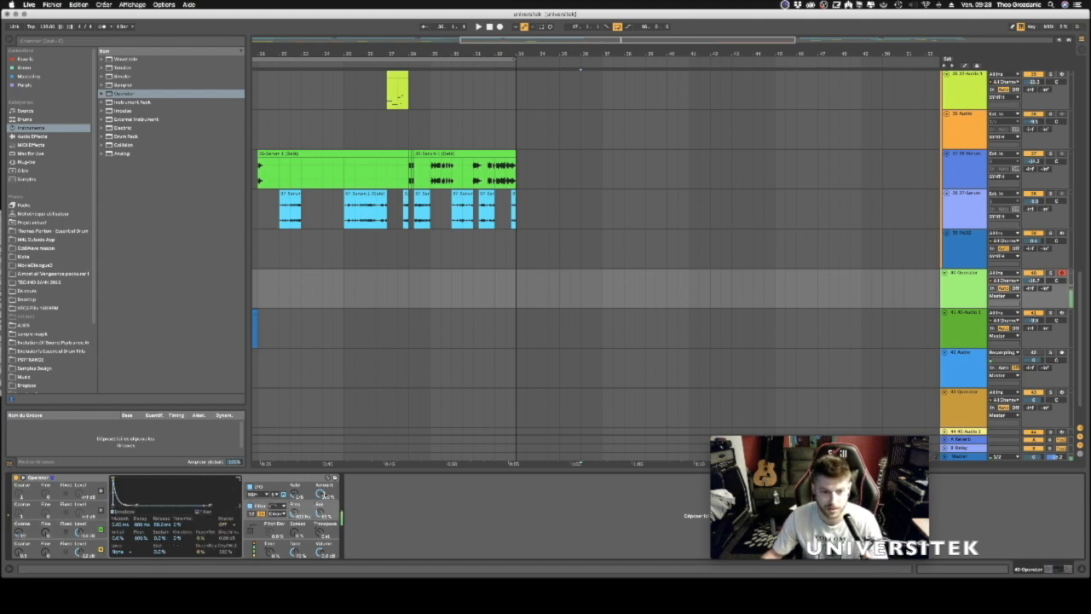
drag(322, 495, 322, 512)
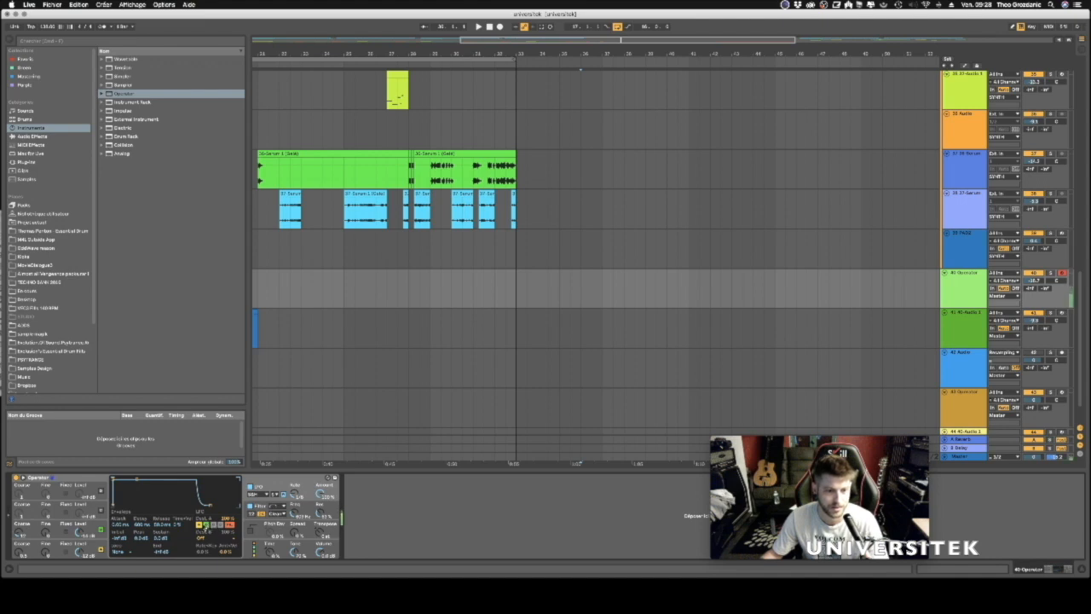
click(293, 519)
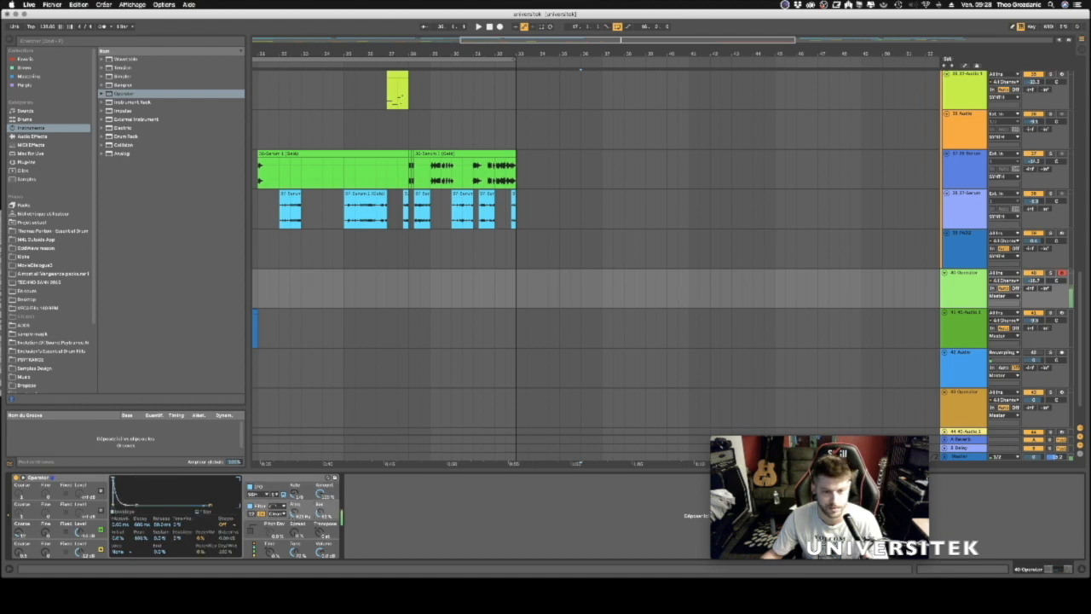
drag(294, 513, 295, 539)
key(z)
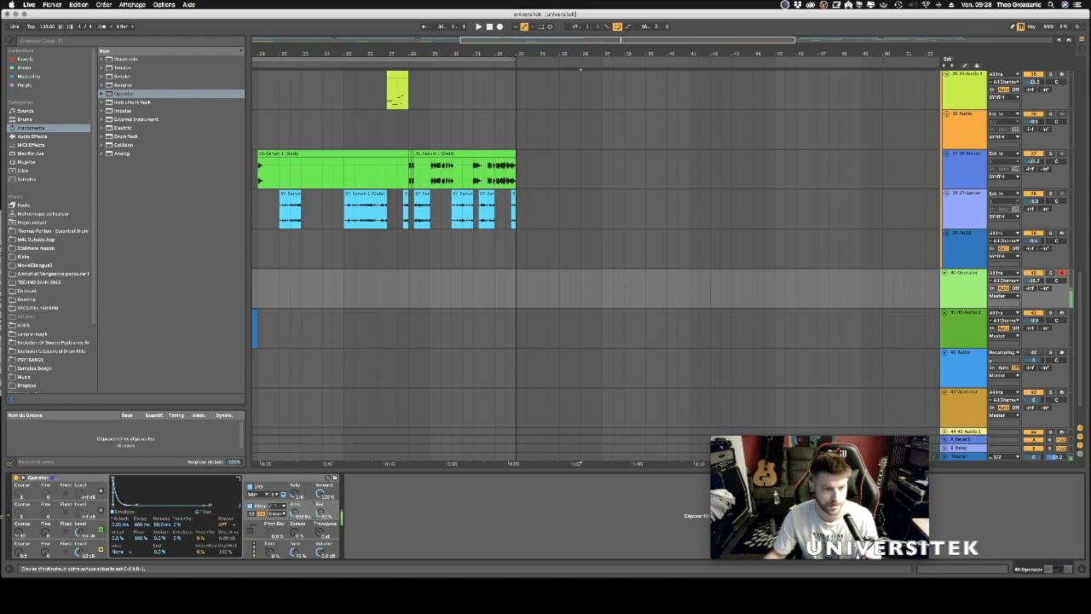
Change the coarse frequency of Operator's oscillator B and raise the filter frequency.
click(17, 530)
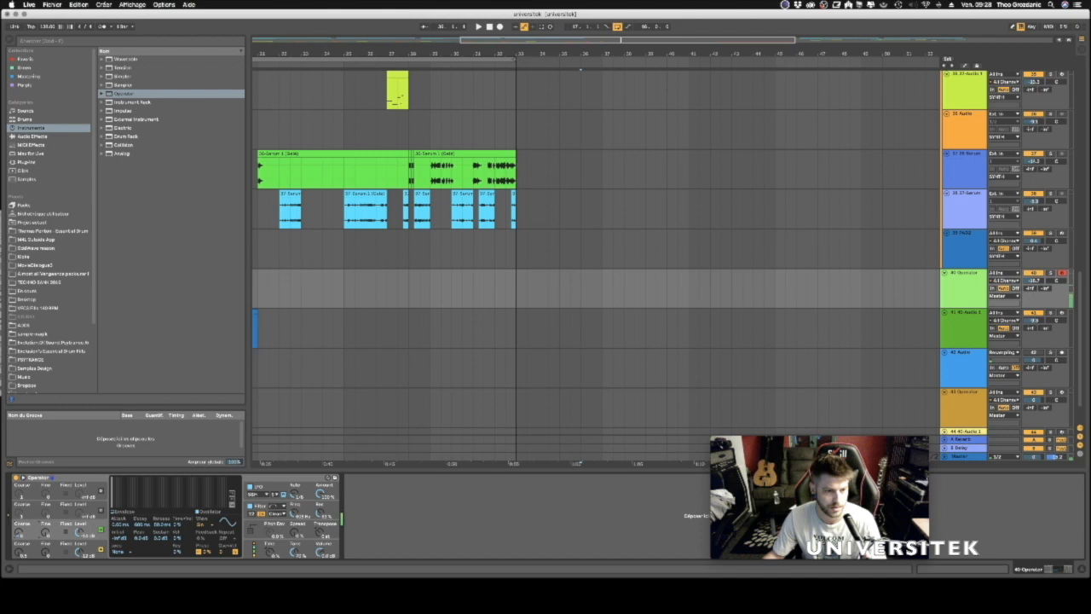
drag(294, 515, 294, 502)
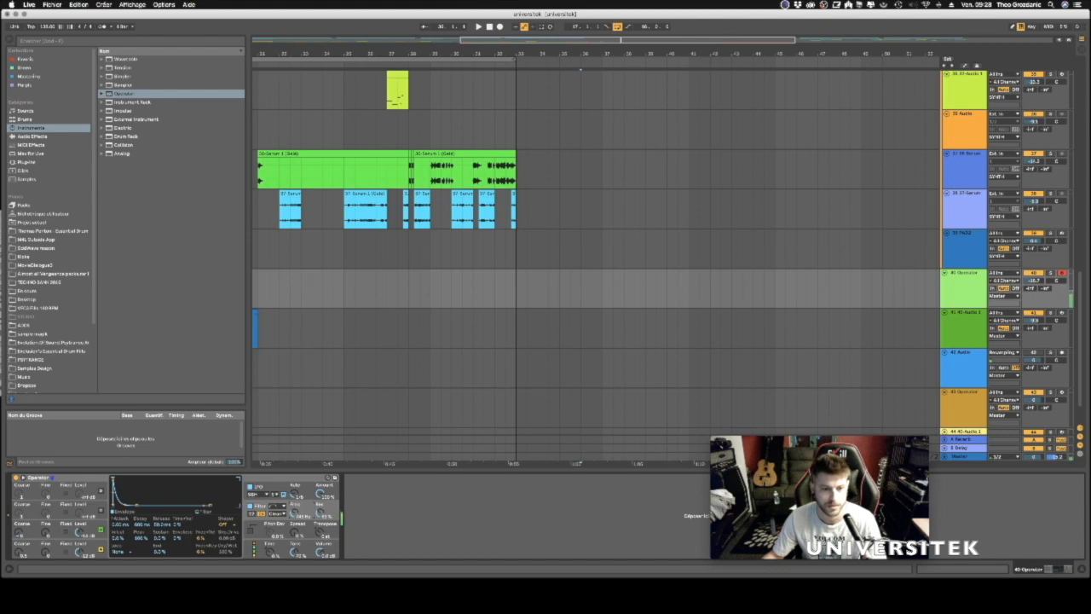
drag(294, 502, 294, 492)
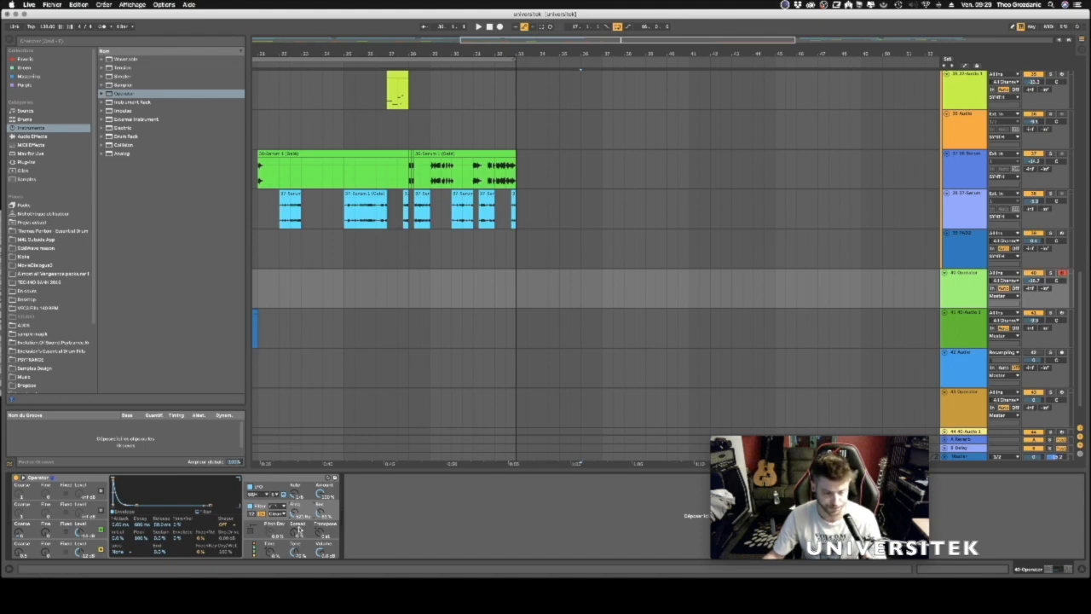
click(299, 535)
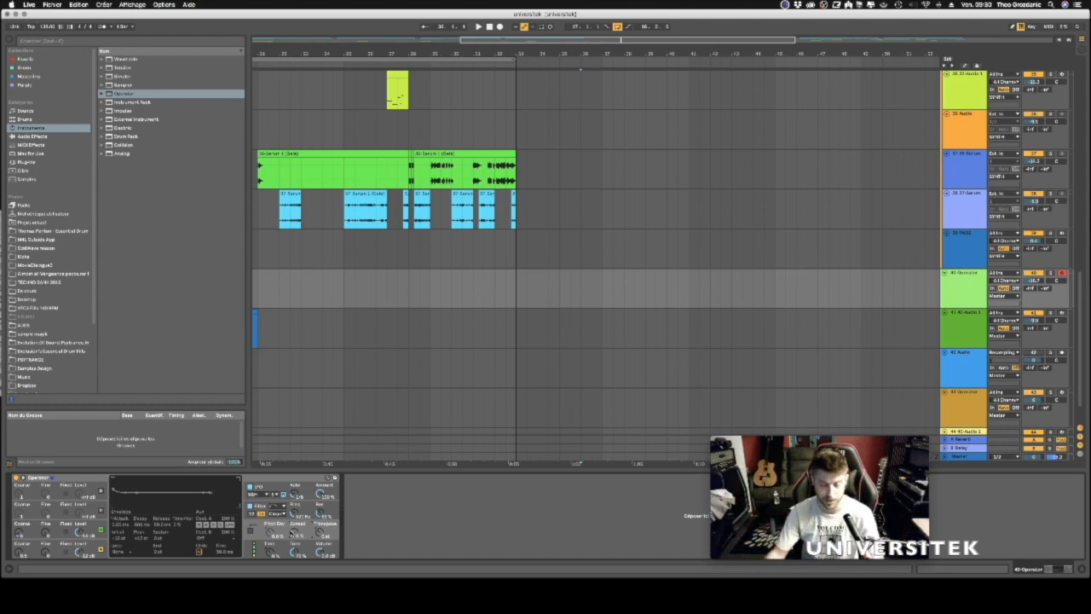
Check Operator's LFO settings and fine-tune its filter frequency while auditioning notes in a lower octave.
click(268, 482)
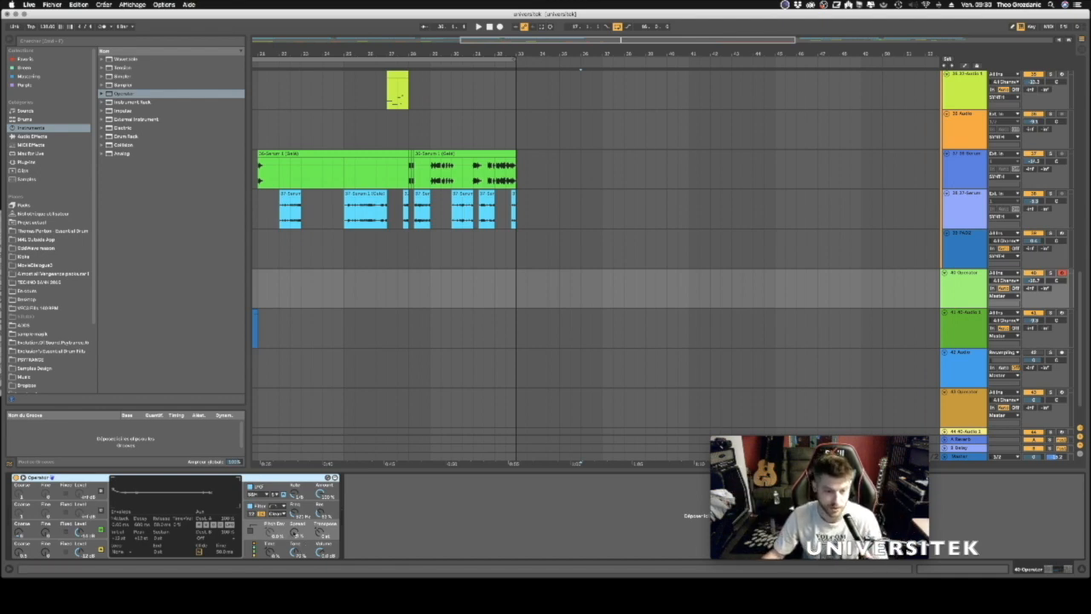
click(295, 533)
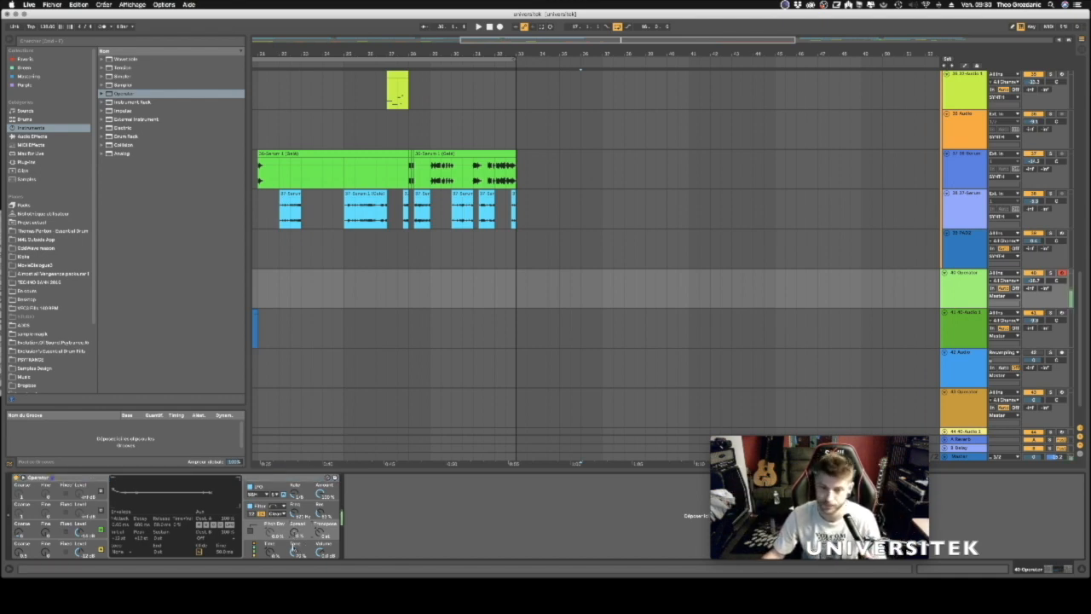
click(294, 516)
drag(294, 513, 294, 511)
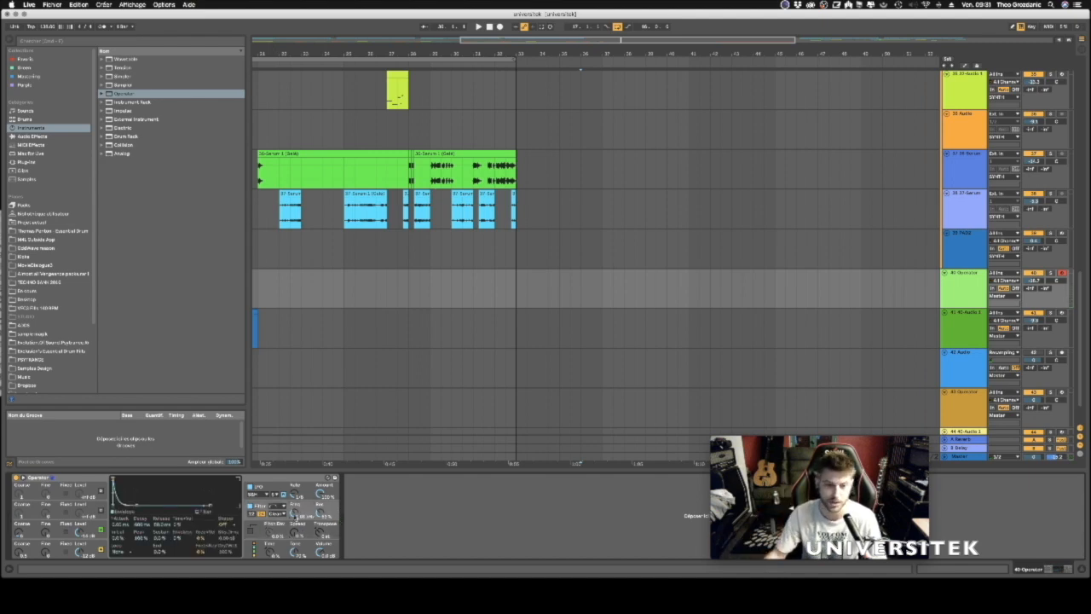
click(292, 535)
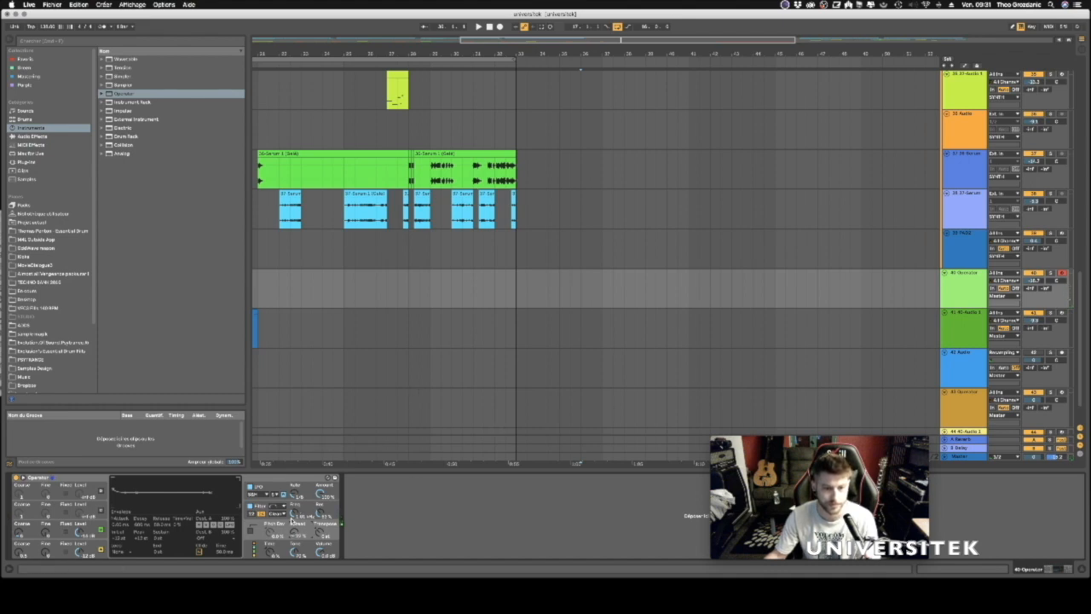
drag(294, 514, 294, 524)
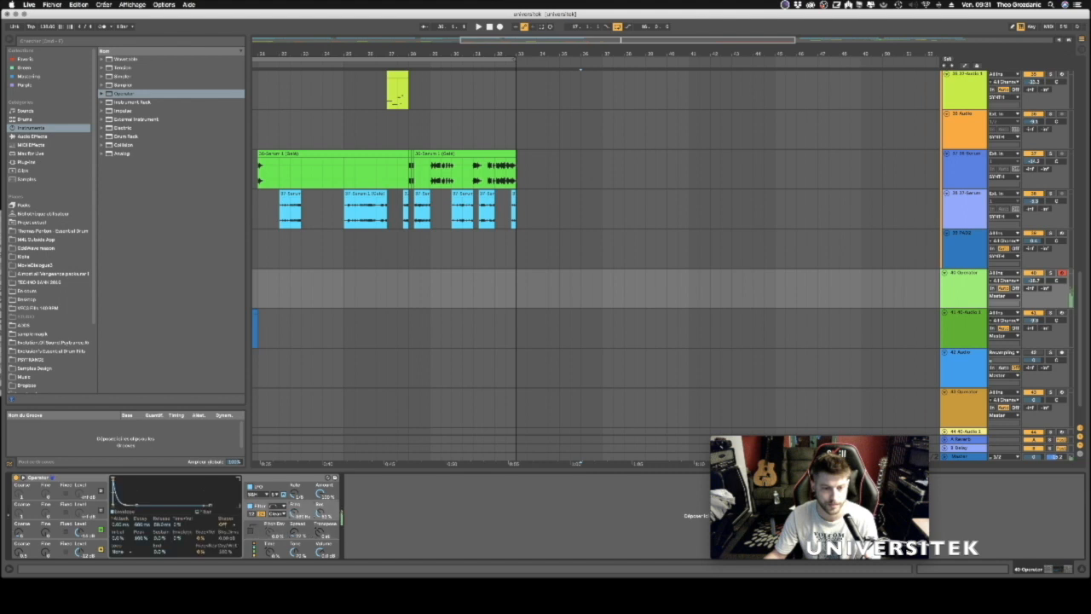
drag(294, 514, 294, 509)
key(z)
key(z)
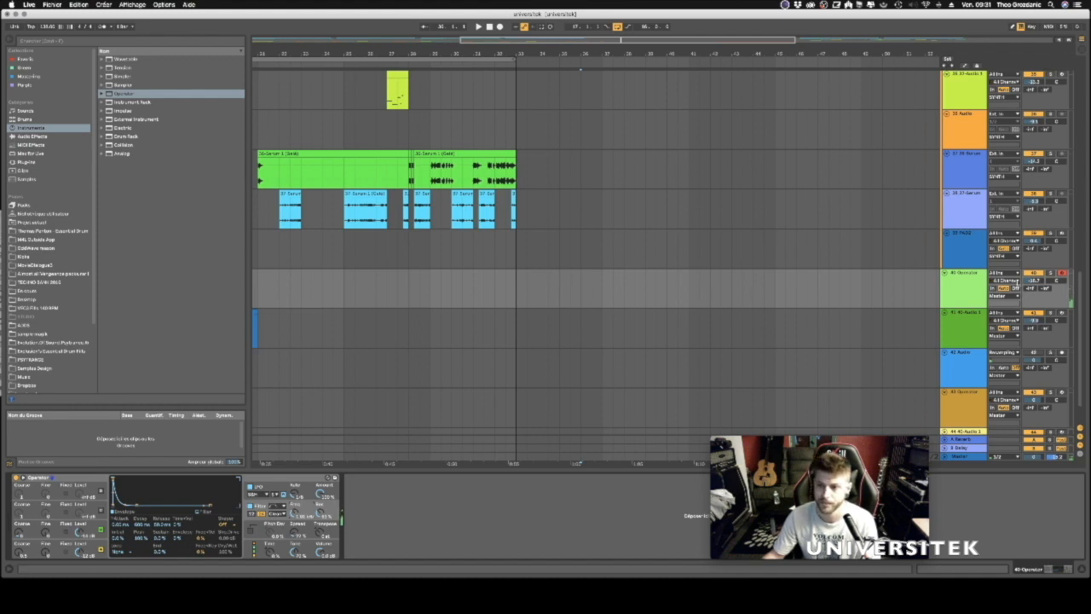
Audition the 43 Operator track for comparison, and re-arm the 40 Operator track.
click(978, 413)
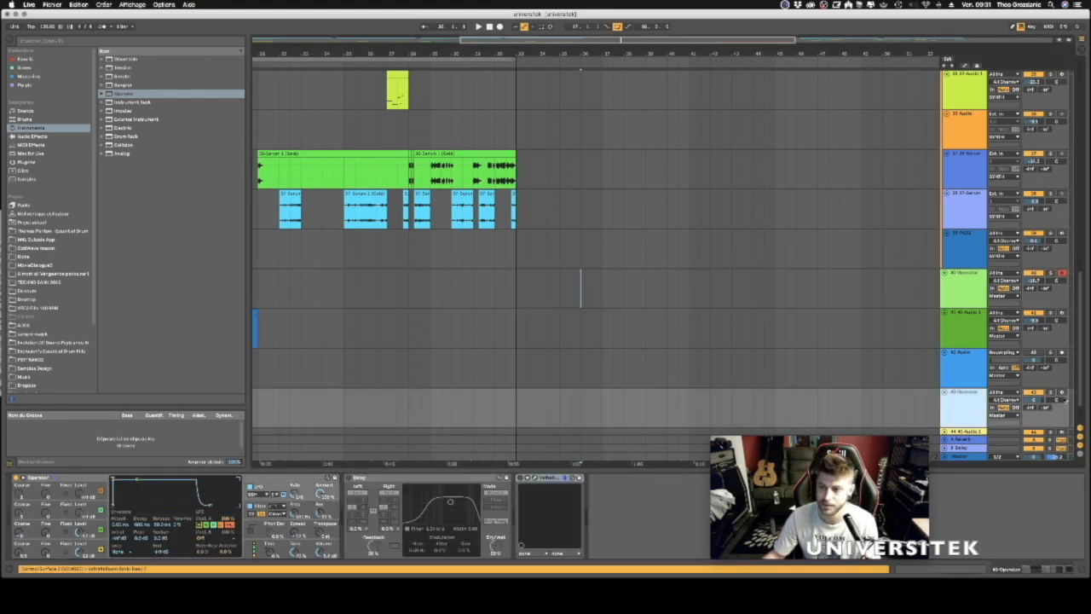
click(1062, 393)
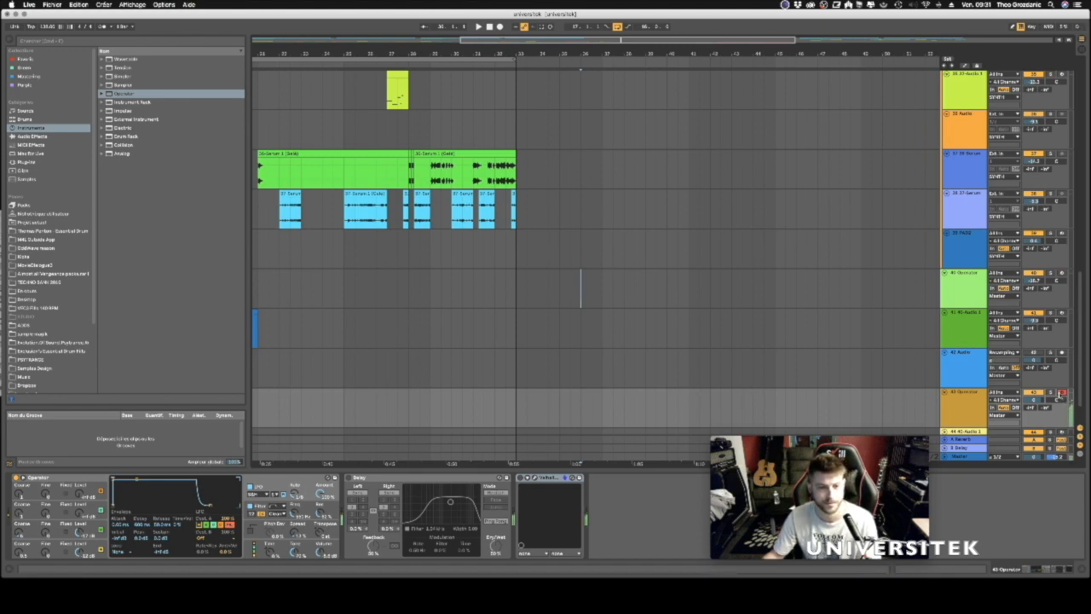
click(1061, 273)
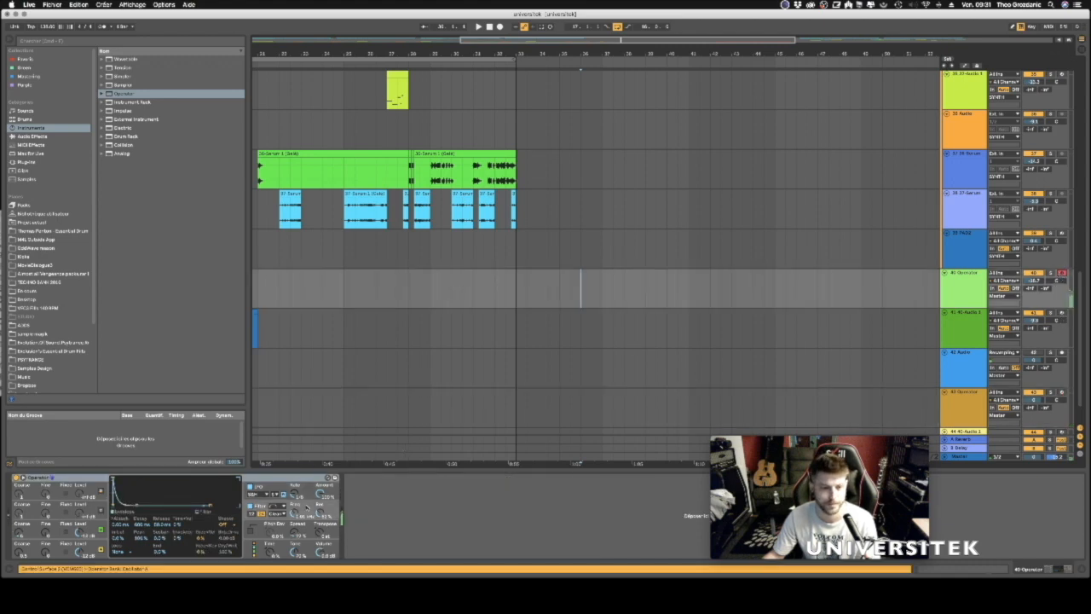
Adjust the coarse frequency of Operator's oscillator B, lower the filter frequency, and display the LFO settings.
click(24, 533)
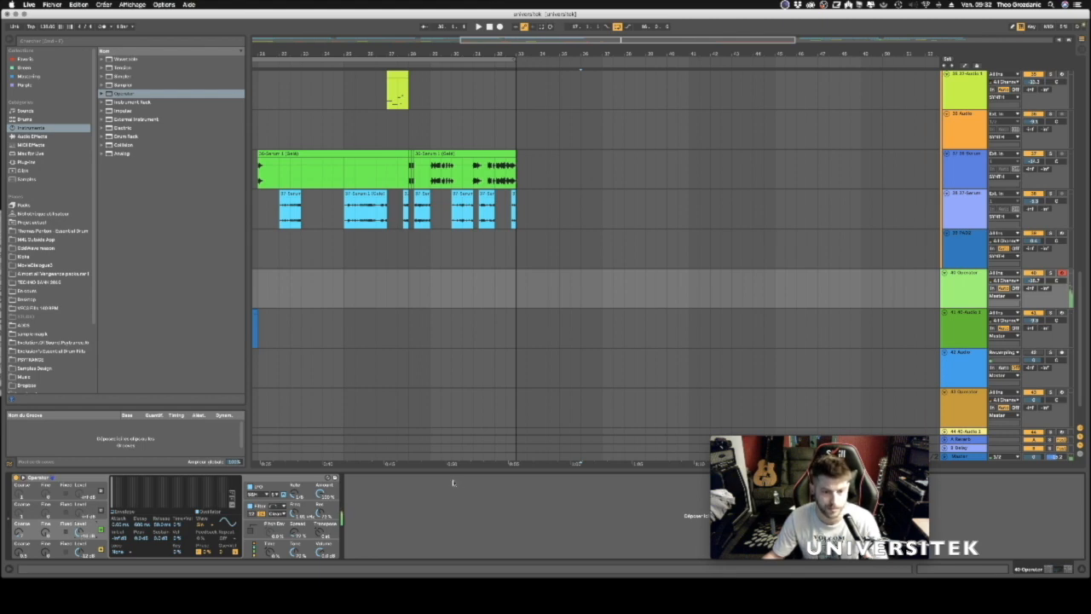
click(296, 516)
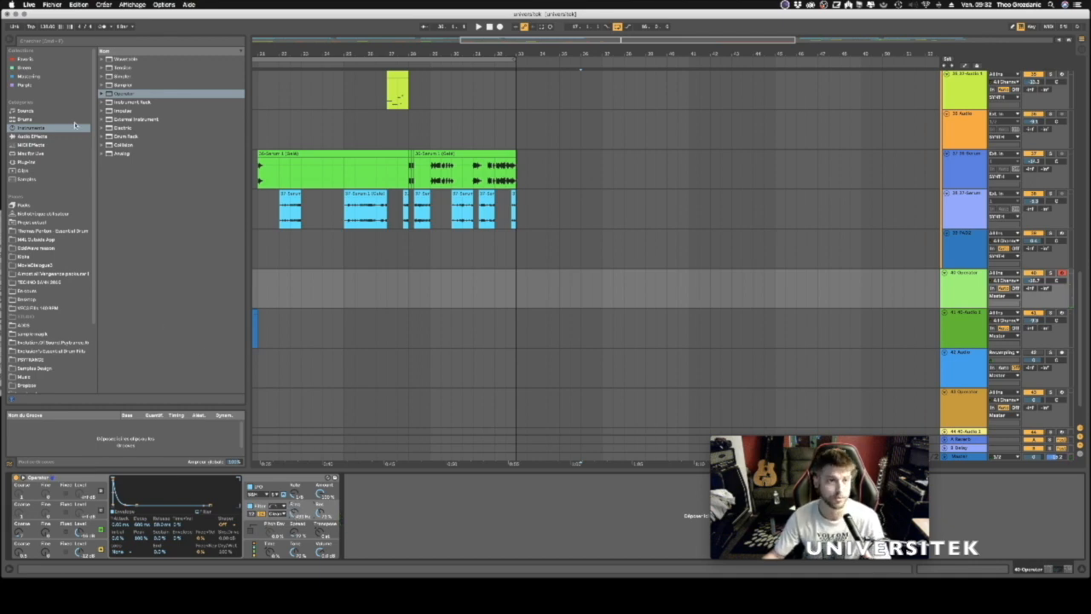
click(268, 489)
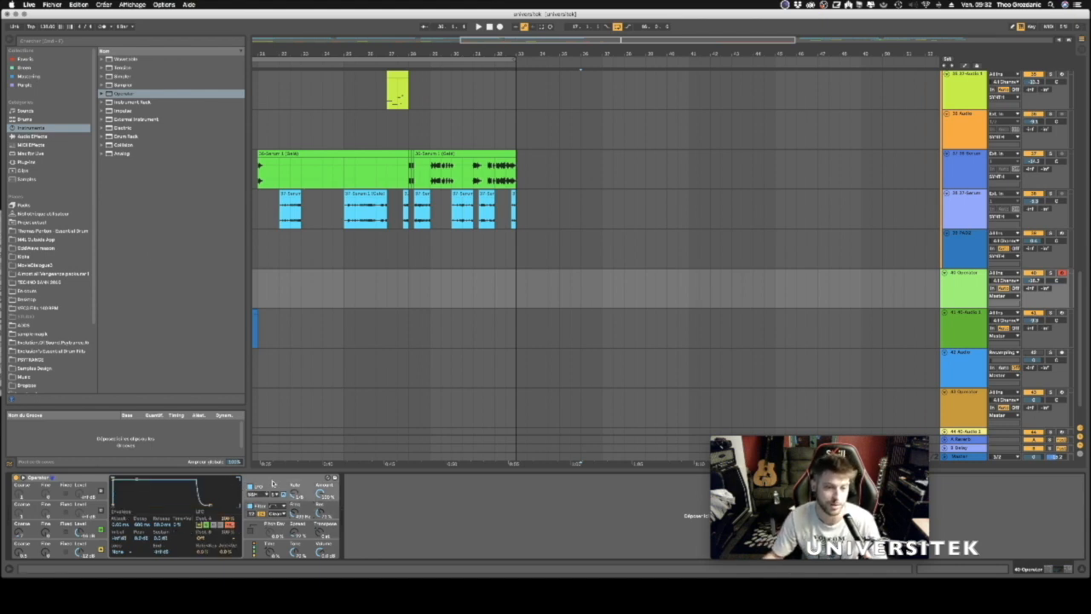
Add the Max for Live LFO MIDI device in front of Operator on the 40 Operator track.
click(40, 154)
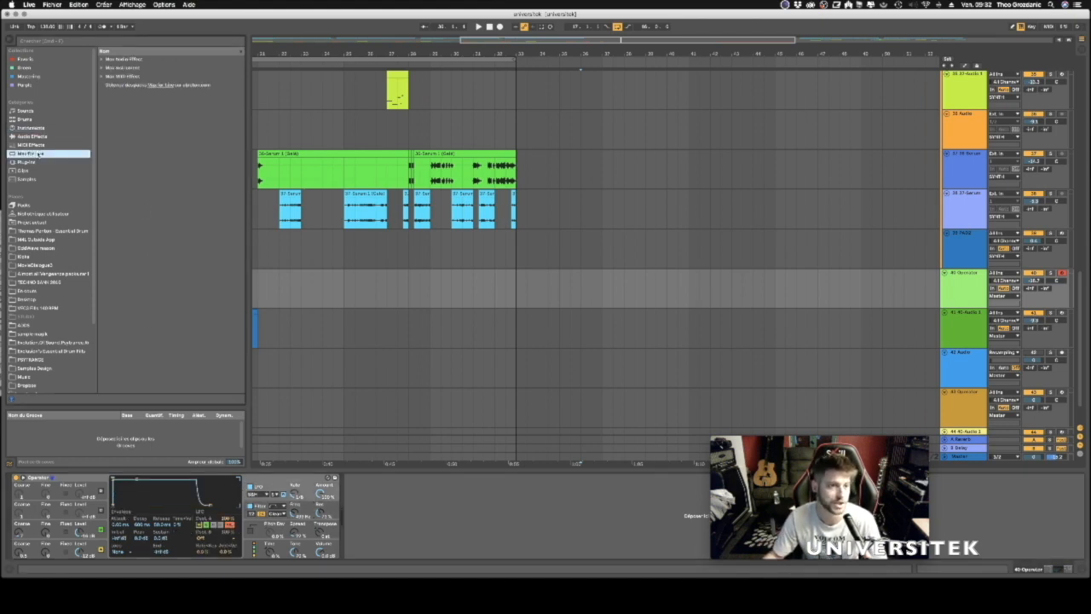
click(101, 67)
click(101, 67)
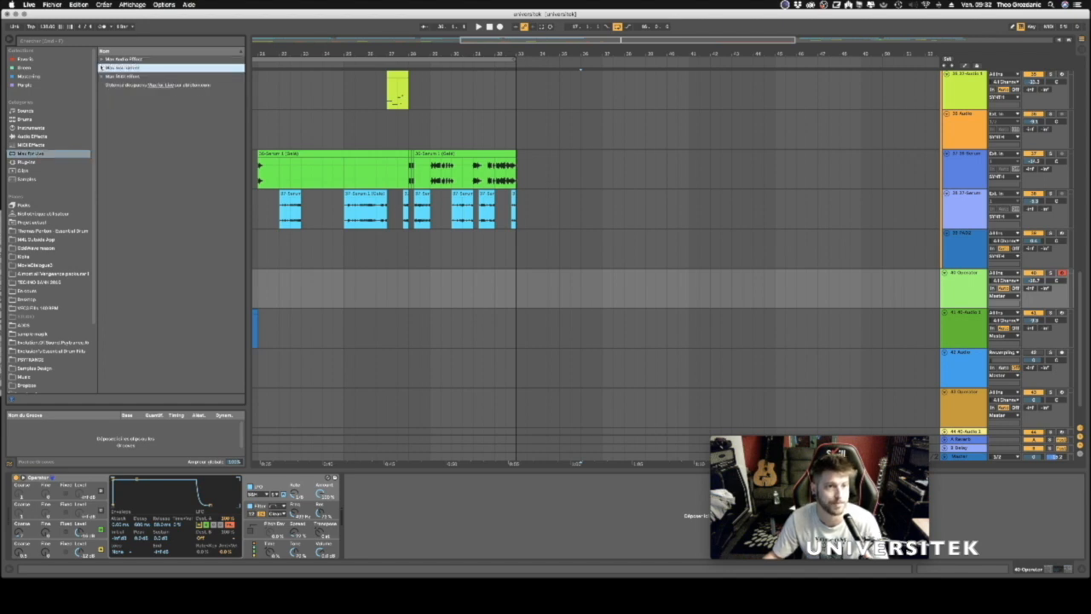
click(103, 76)
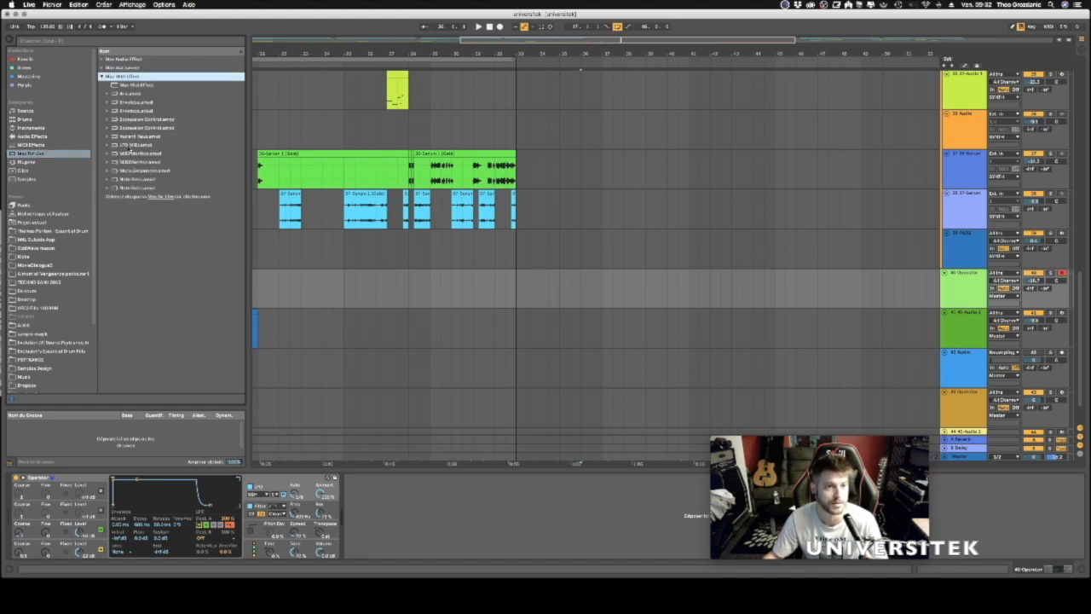
click(129, 146)
drag(130, 147, 393, 516)
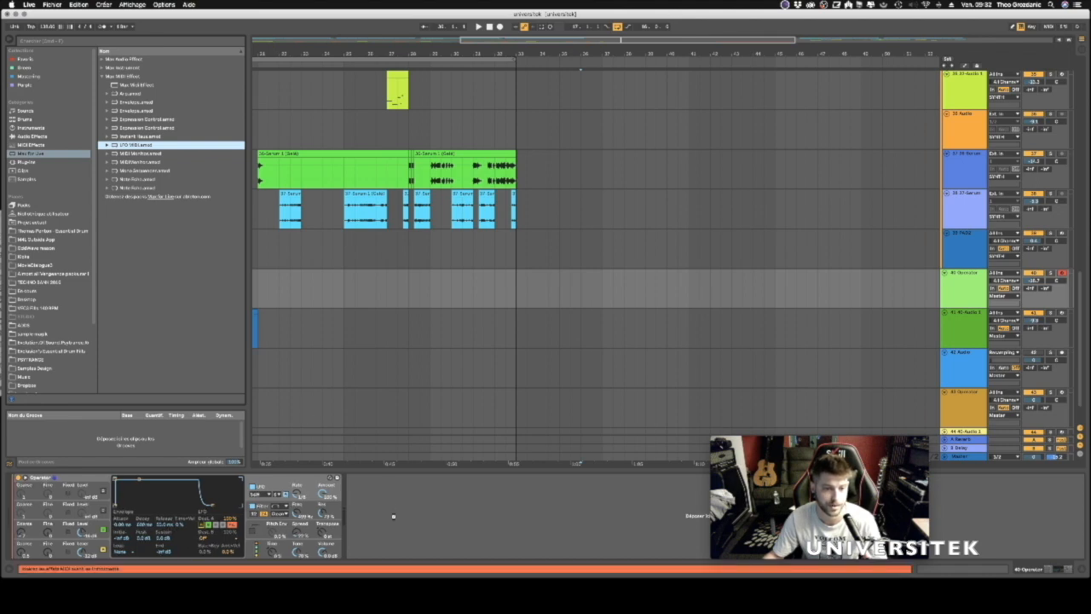
drag(393, 515, 393, 515)
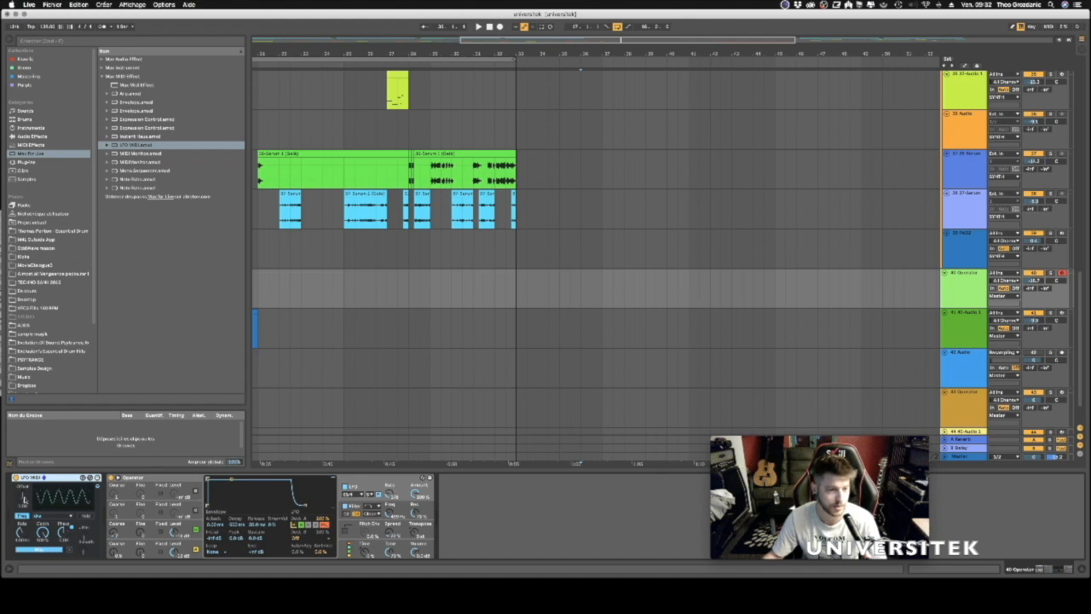
Map the LFO MIDI device to Operator's filter frequency and adjust the LFO rate.
click(43, 550)
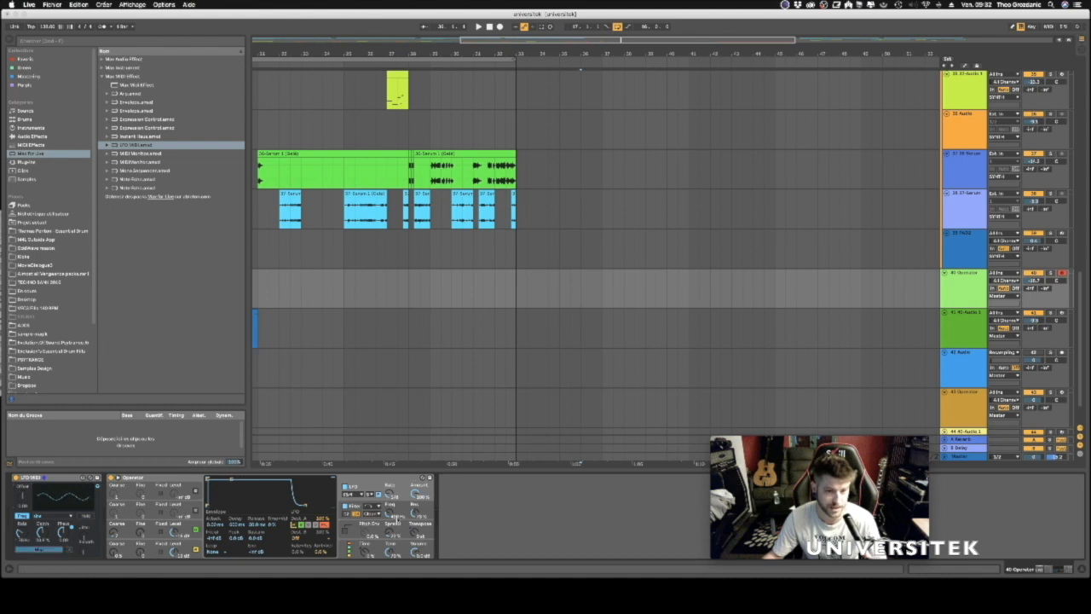
click(391, 515)
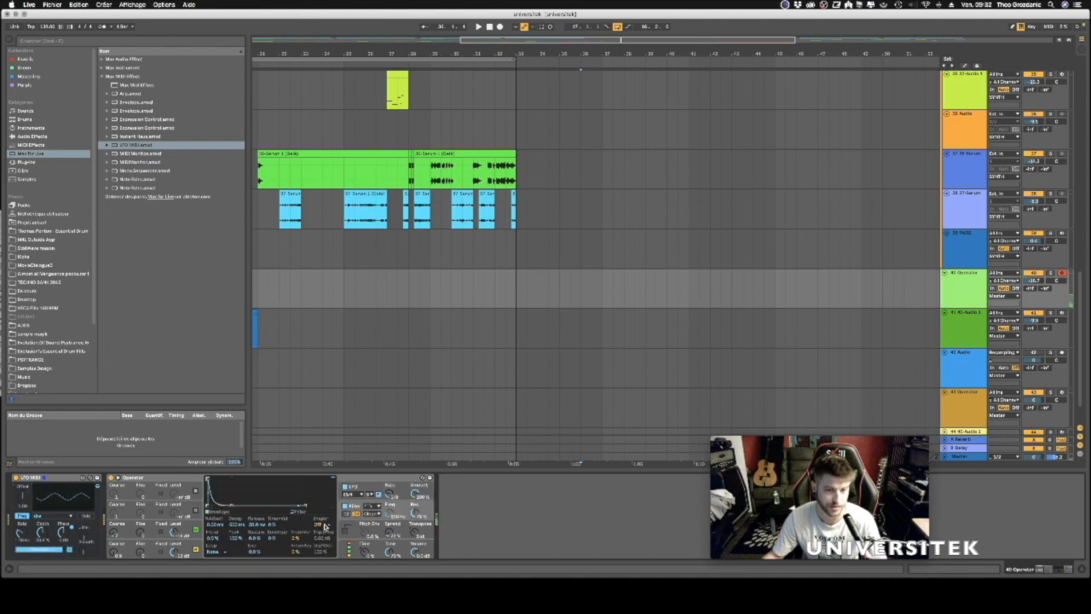
drag(18, 536, 21, 540)
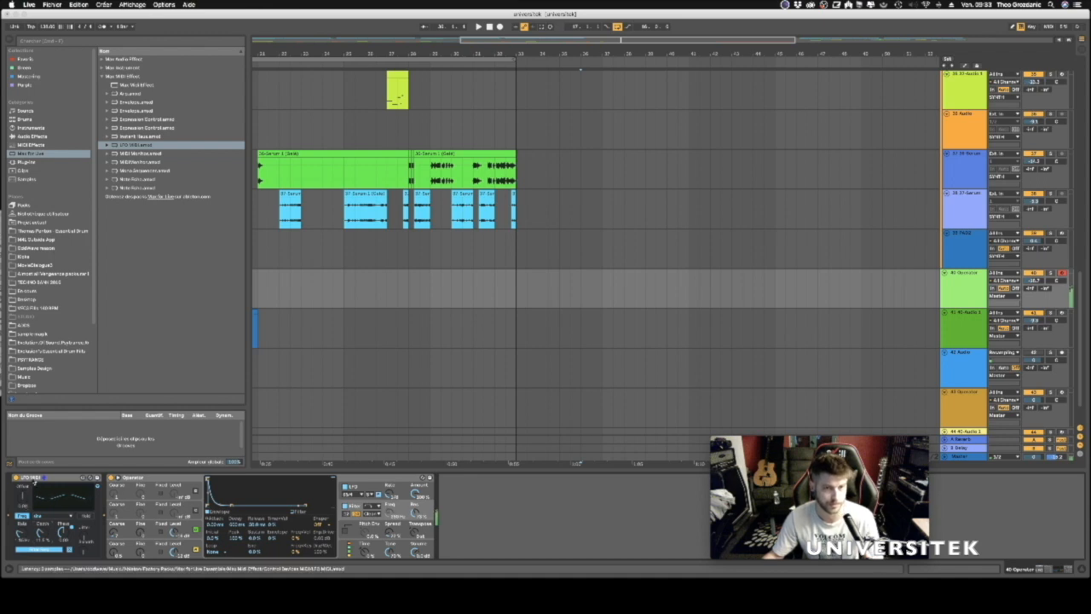
Play the arrangement from bar 21 and adjust the 40 Operator track's volume against it.
key(space)
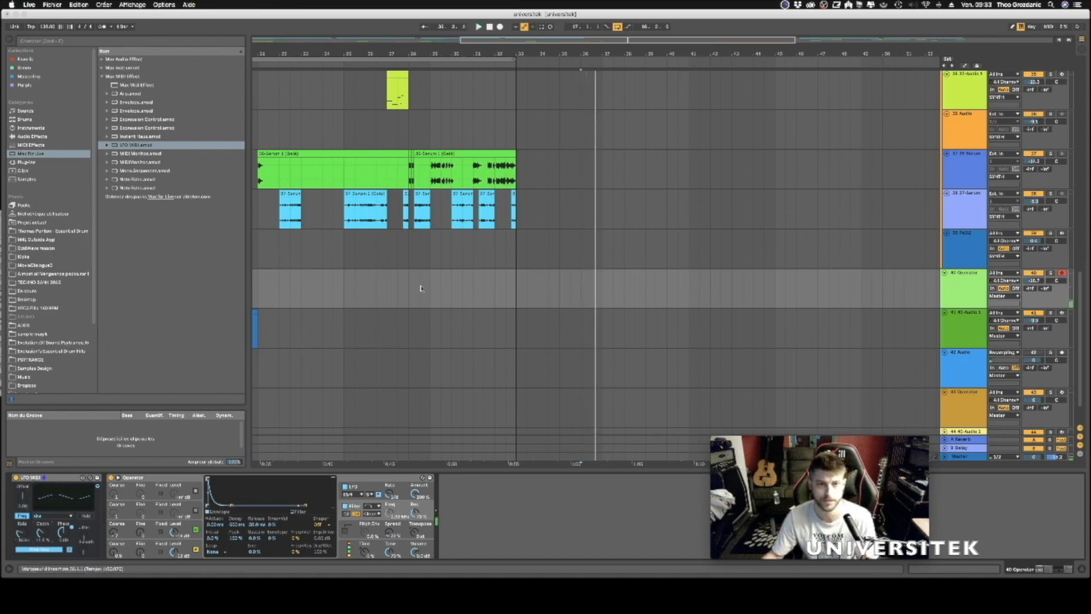
key(space)
drag(386, 54, 493, 36)
click(413, 288)
key(space)
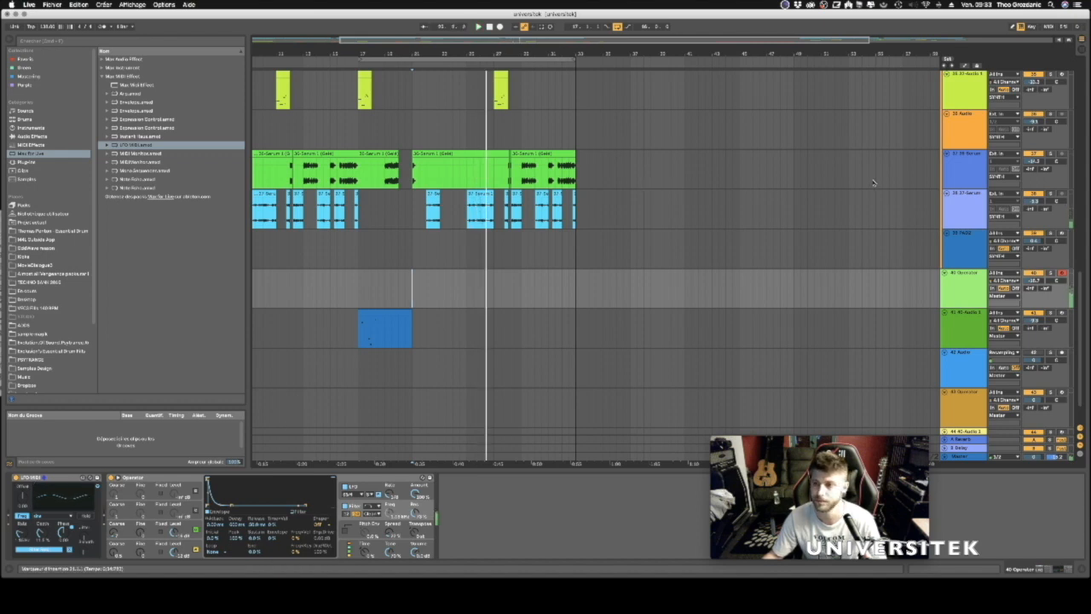
drag(1042, 283, 1042, 290)
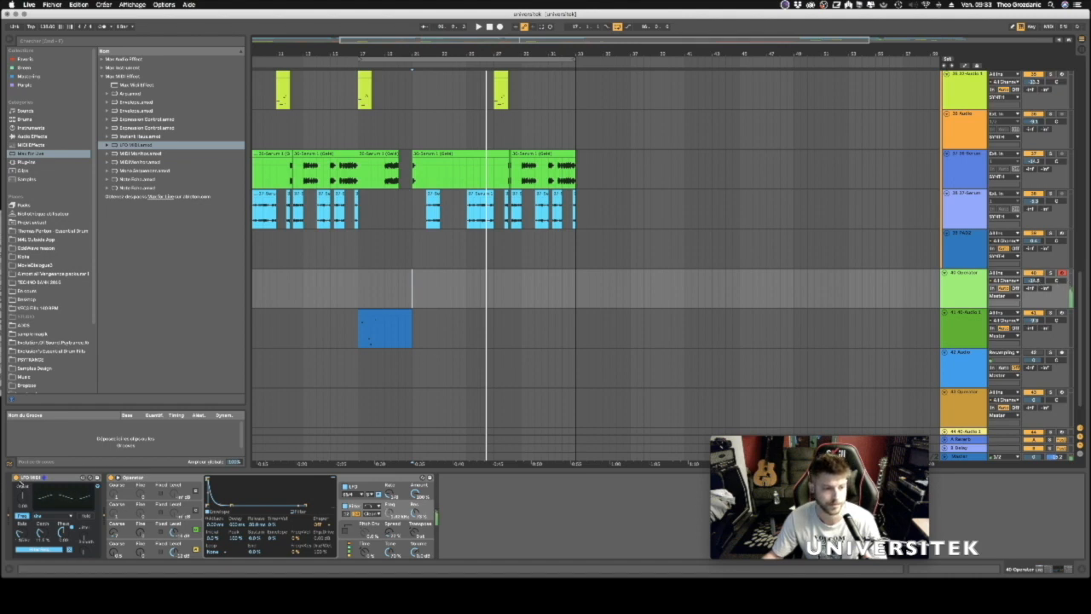
Switch off the LFO MIDI device and delete it from the 40 Operator track.
click(40, 478)
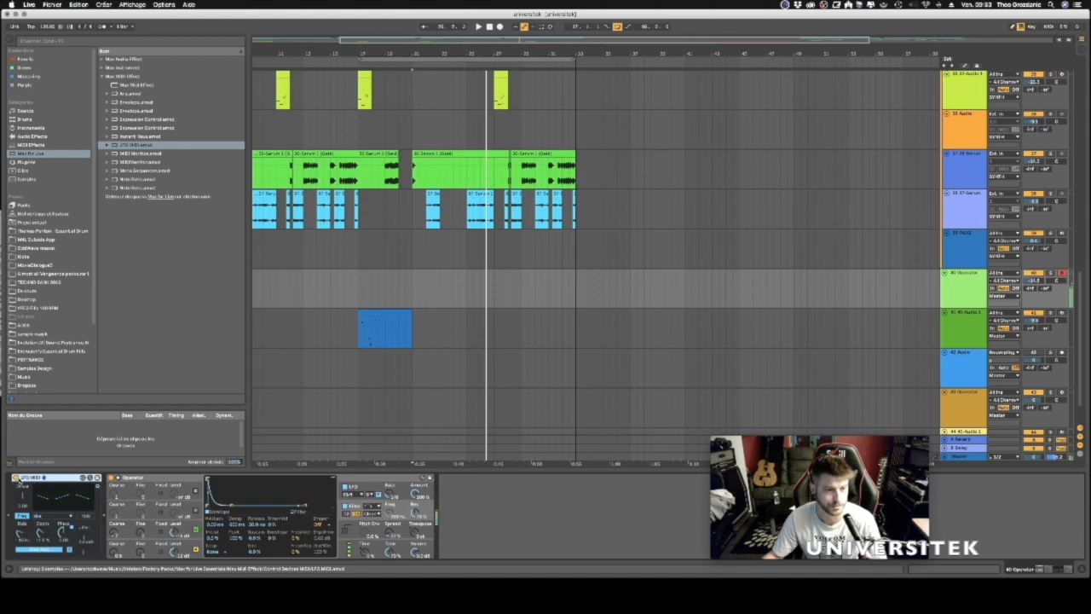
click(17, 478)
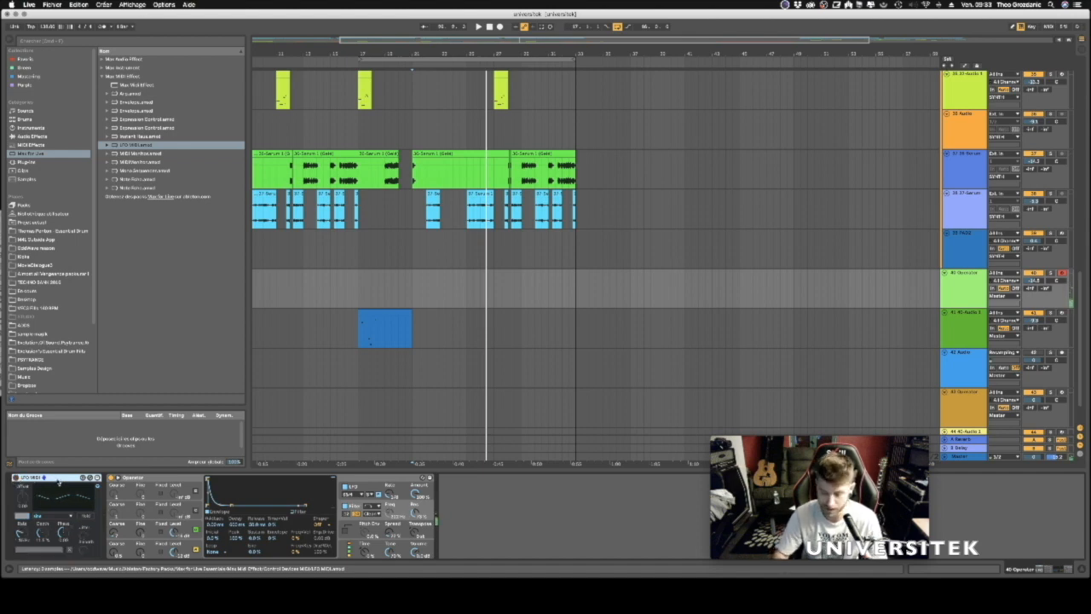
key(Delete)
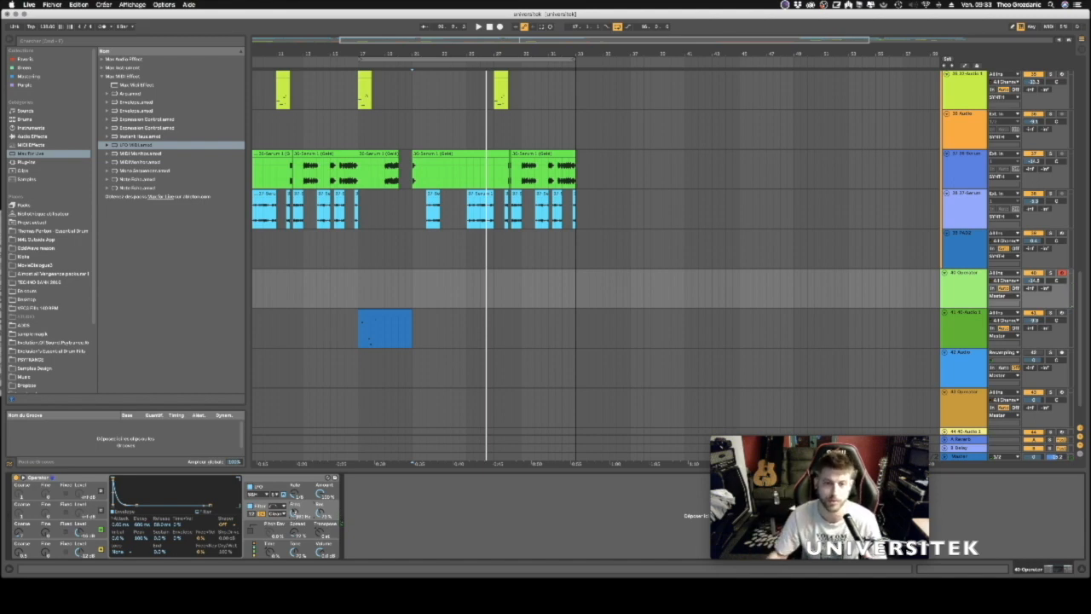
Play the arrangement from bar 21 to audition the Operator sound in context.
click(440, 293)
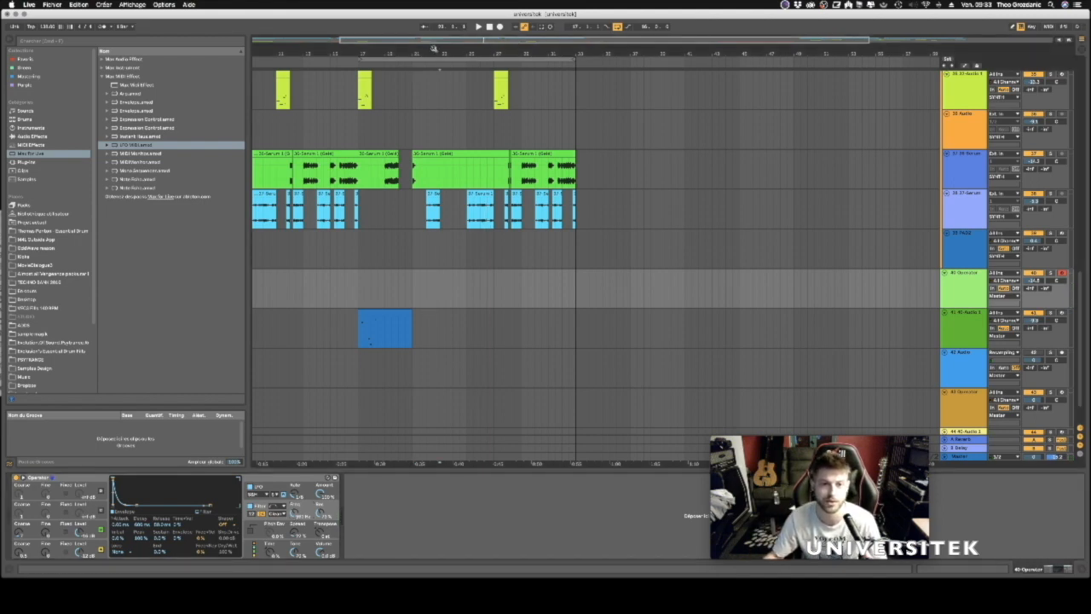
key(plus)
click(435, 284)
click(454, 284)
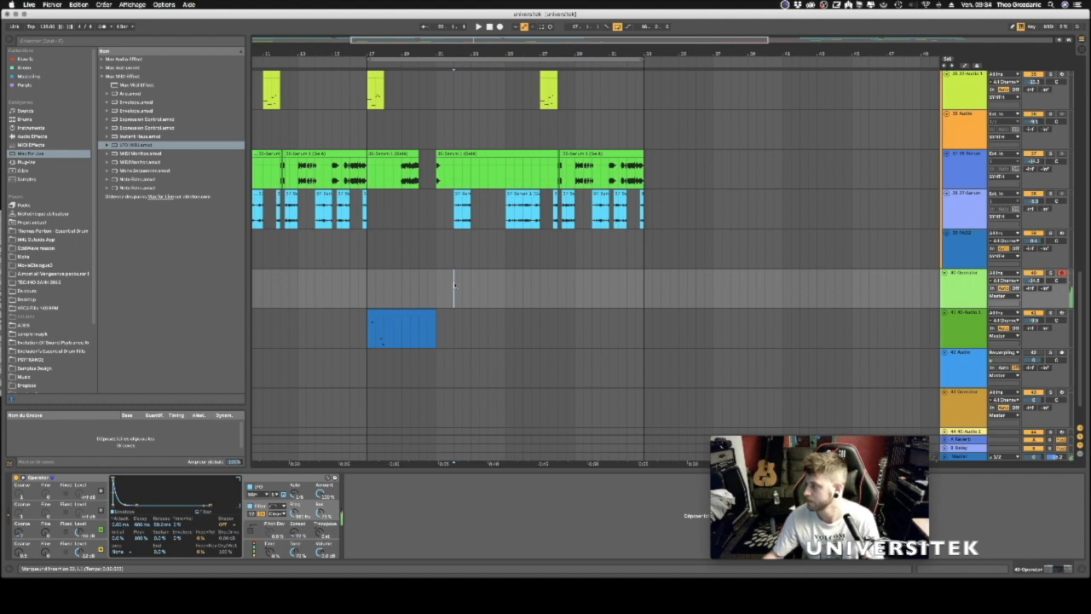
key(space)
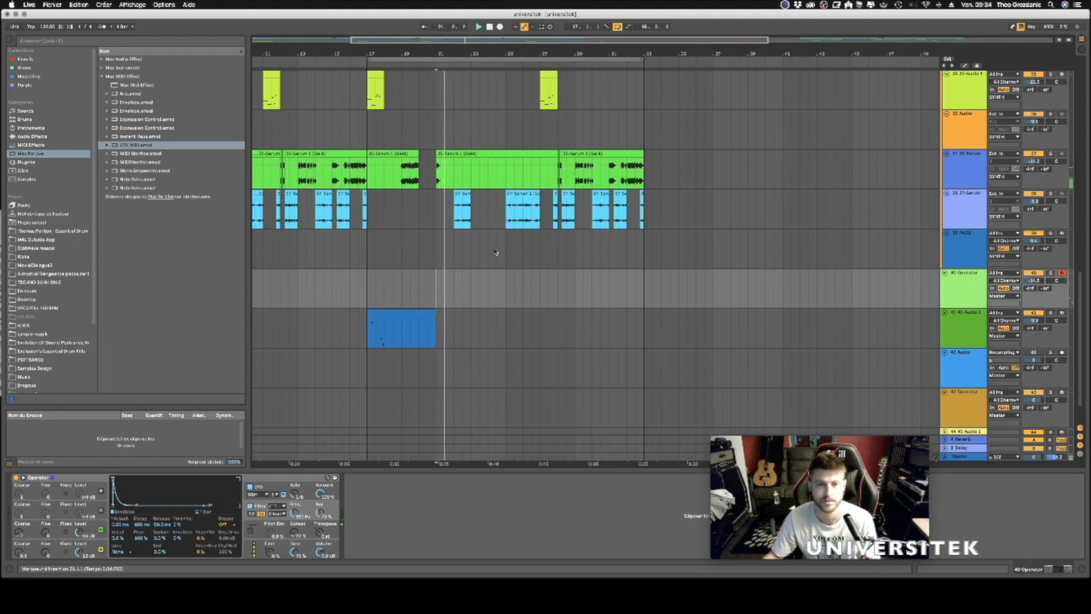
Deactivate the short orange audio clip at bar 23 above the red audio clips.
drag(487, 55, 491, 68)
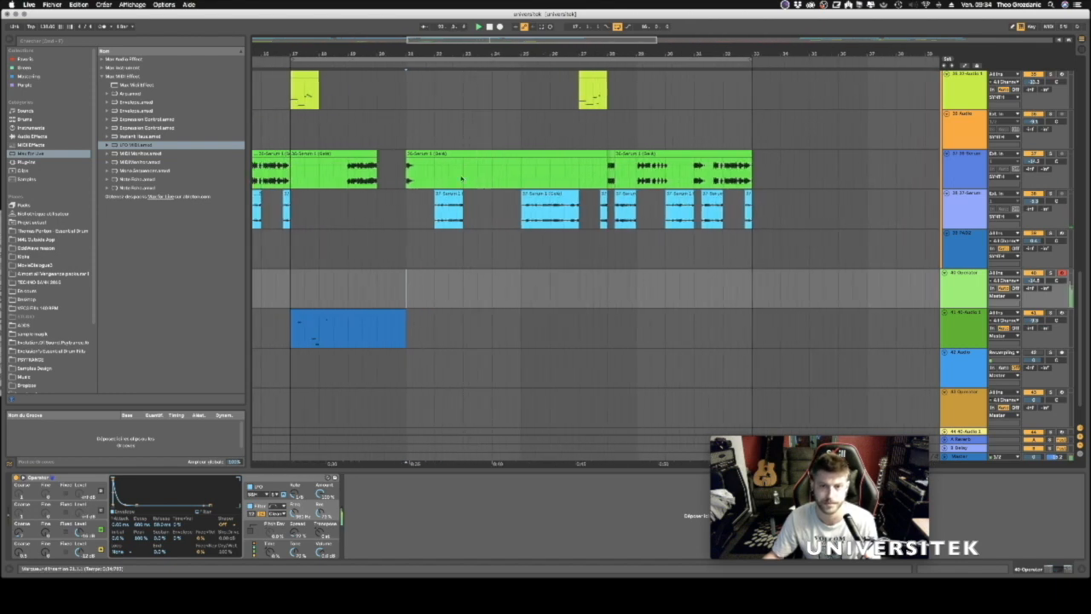
scroll(471, 168, up, 4)
click(473, 145)
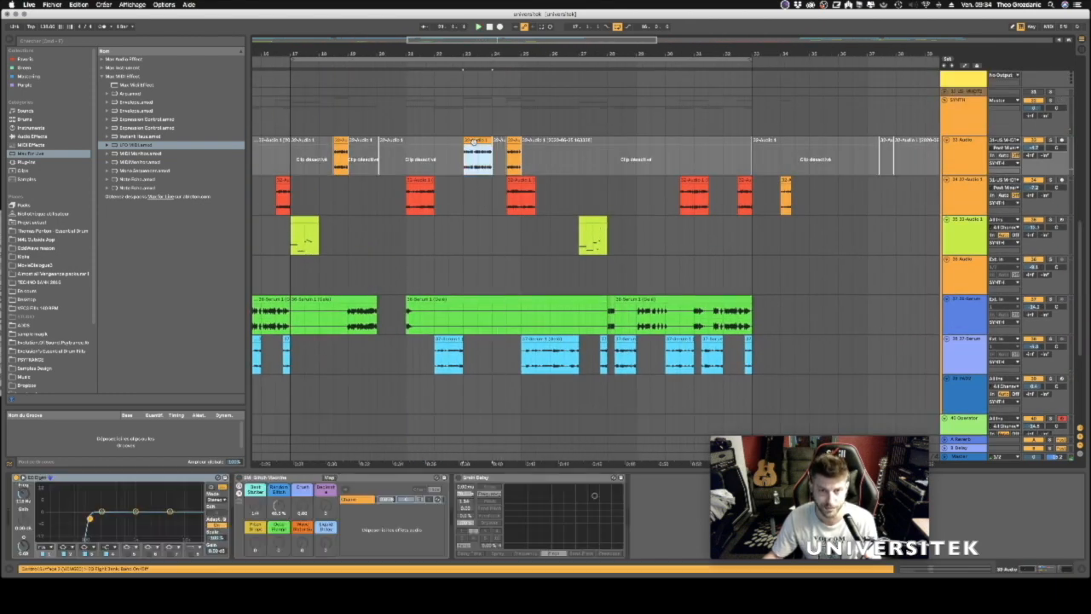
click(468, 205)
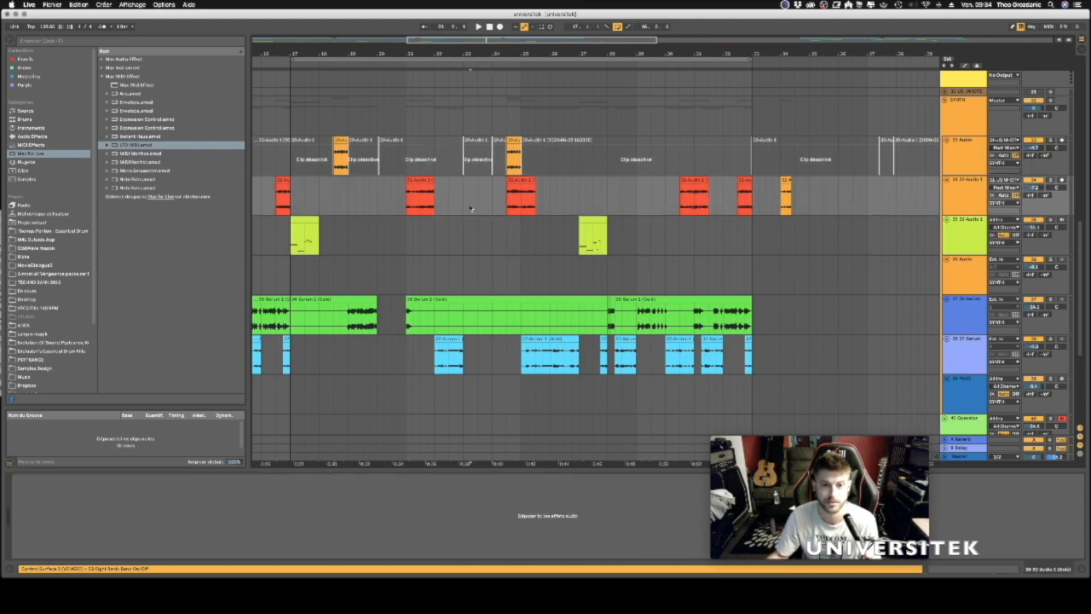
Record a sustained note on the 40 Operator track, starting at bar 23.
scroll(459, 207, down, 4)
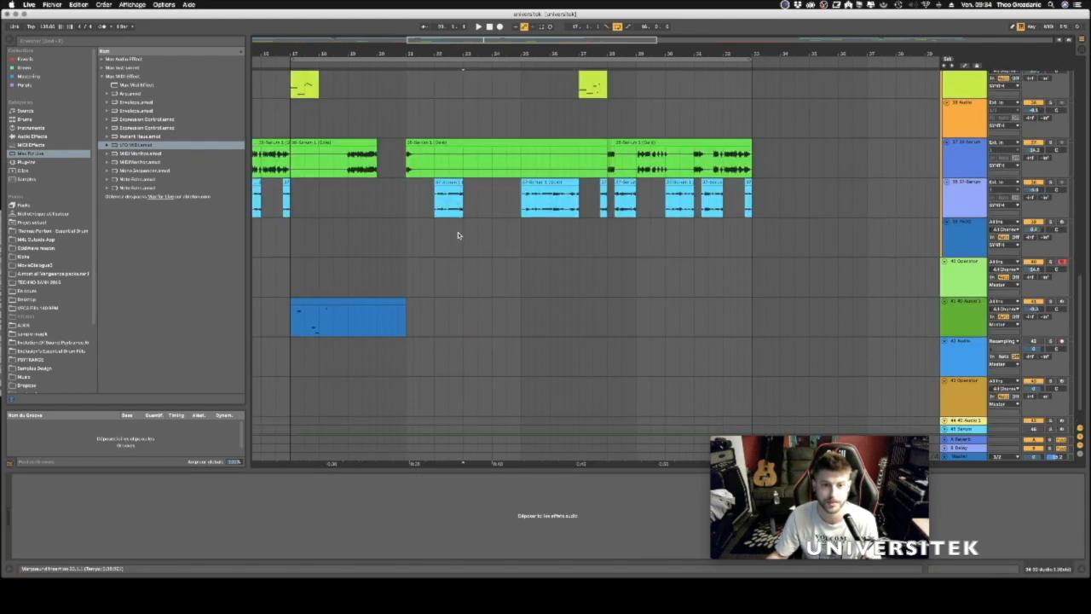
click(463, 238)
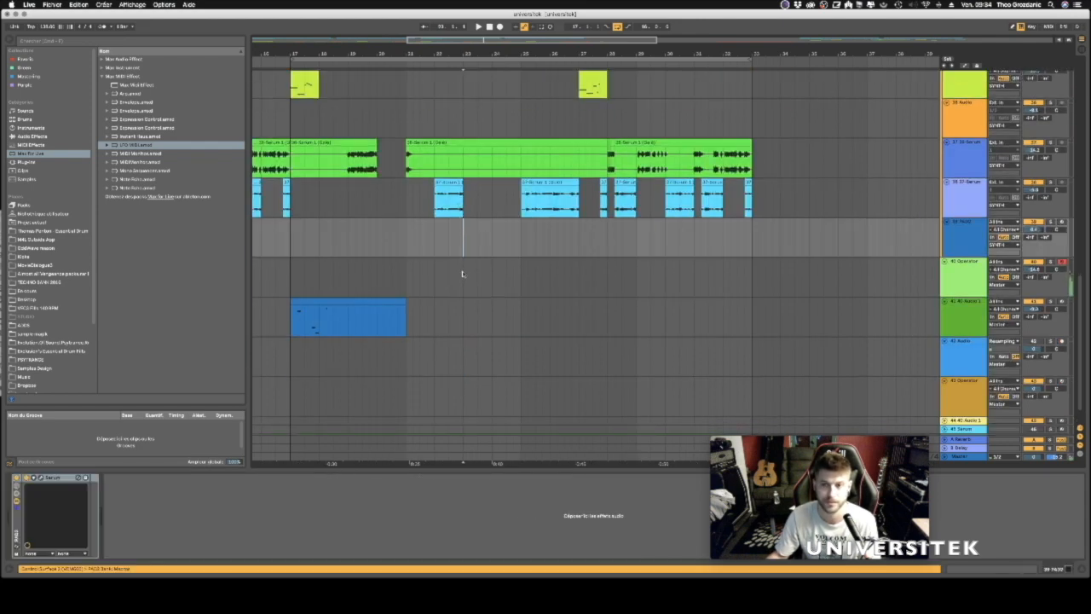
click(463, 274)
click(500, 26)
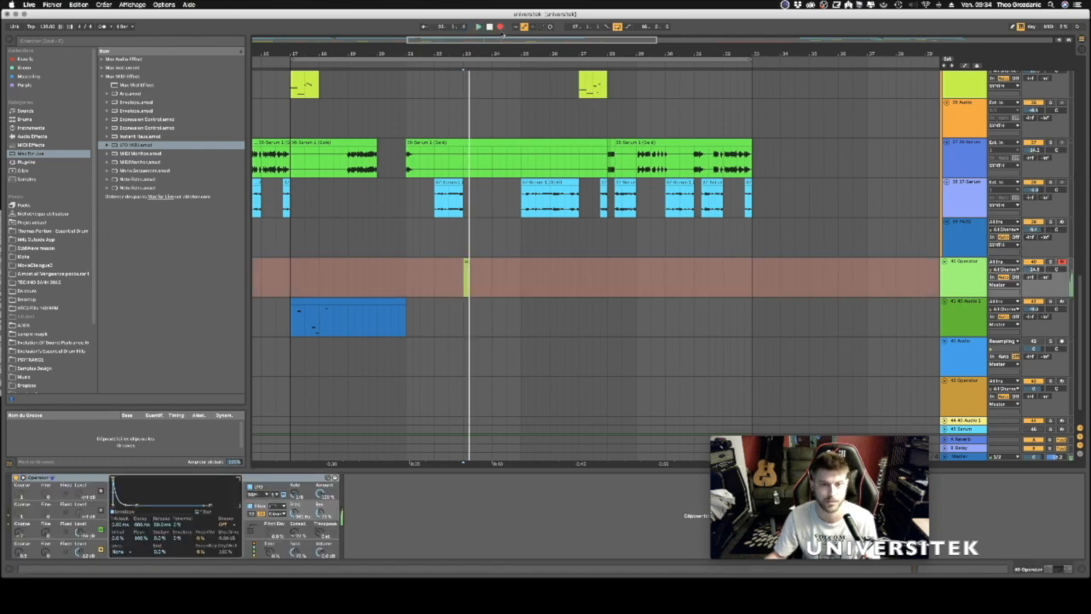
key(space)
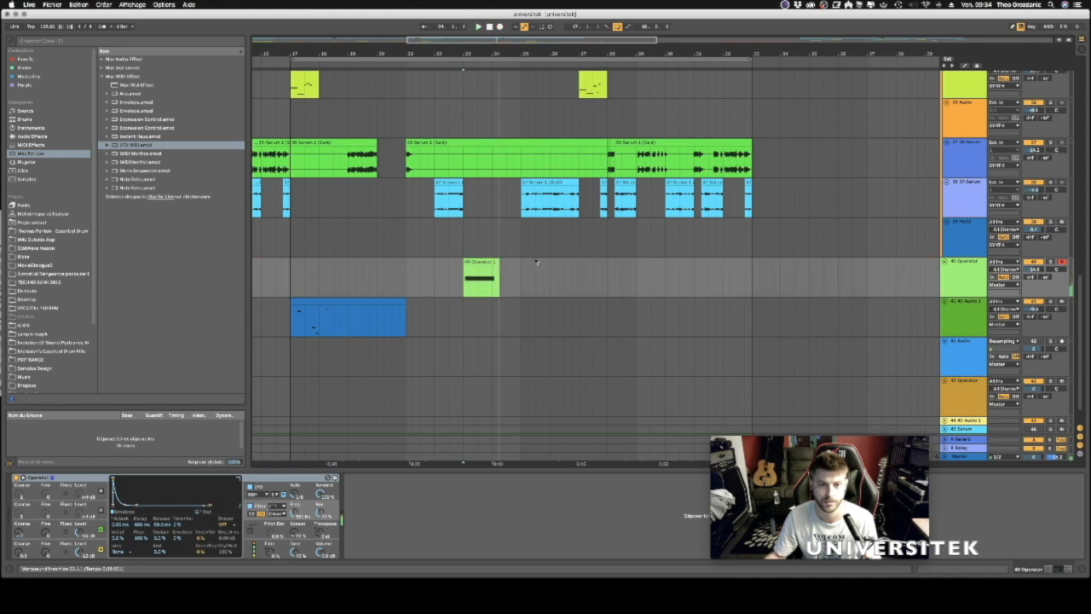
Extend the recorded Operator note back to the clip's start and select the clip's first bar.
click(468, 267)
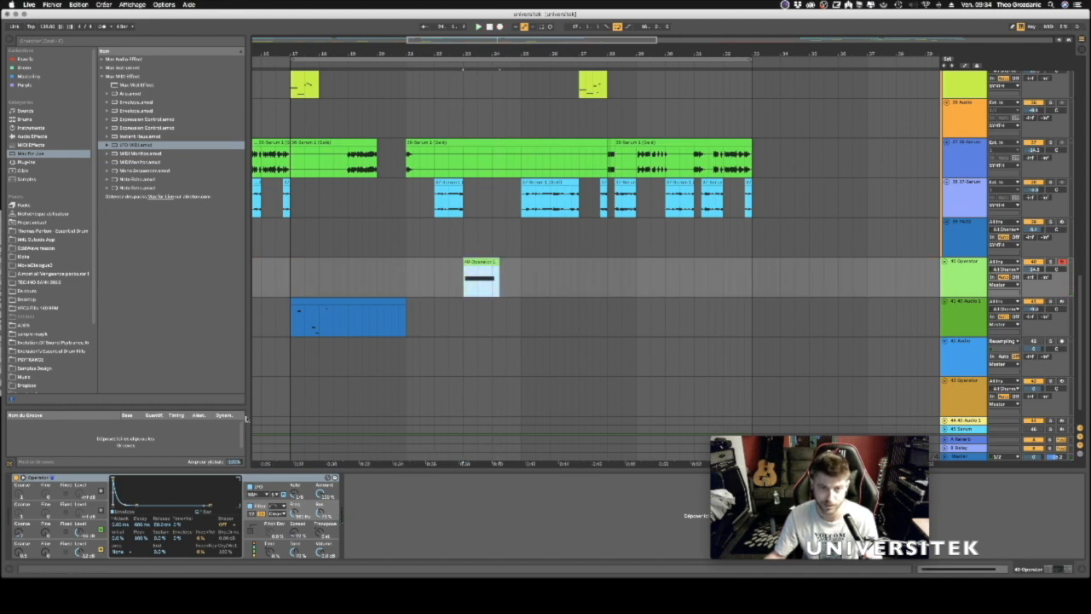
double_click(485, 262)
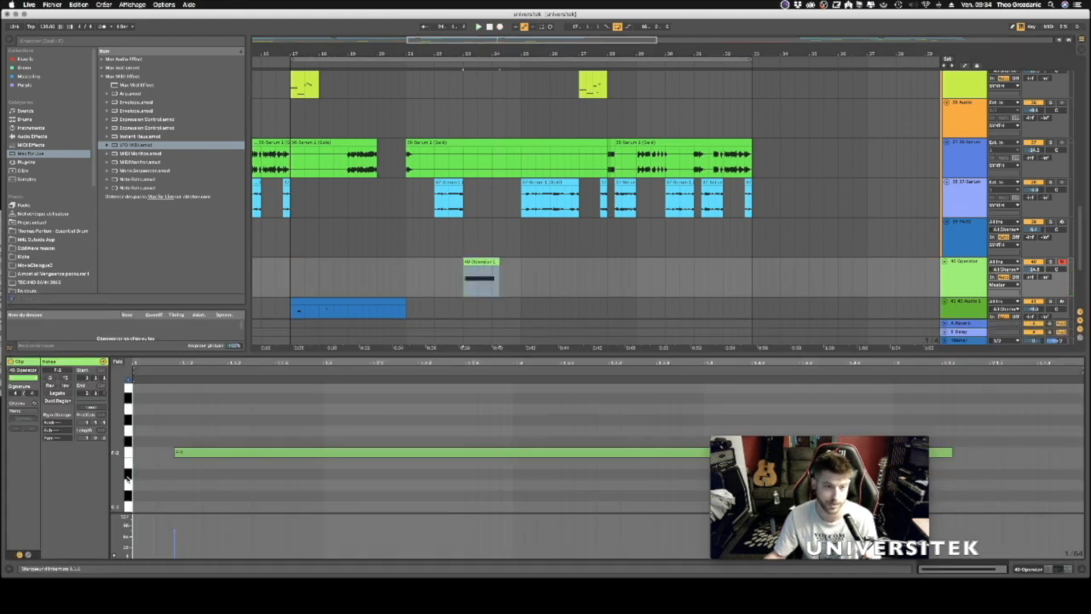
double_click(143, 452)
drag(156, 452, 893, 334)
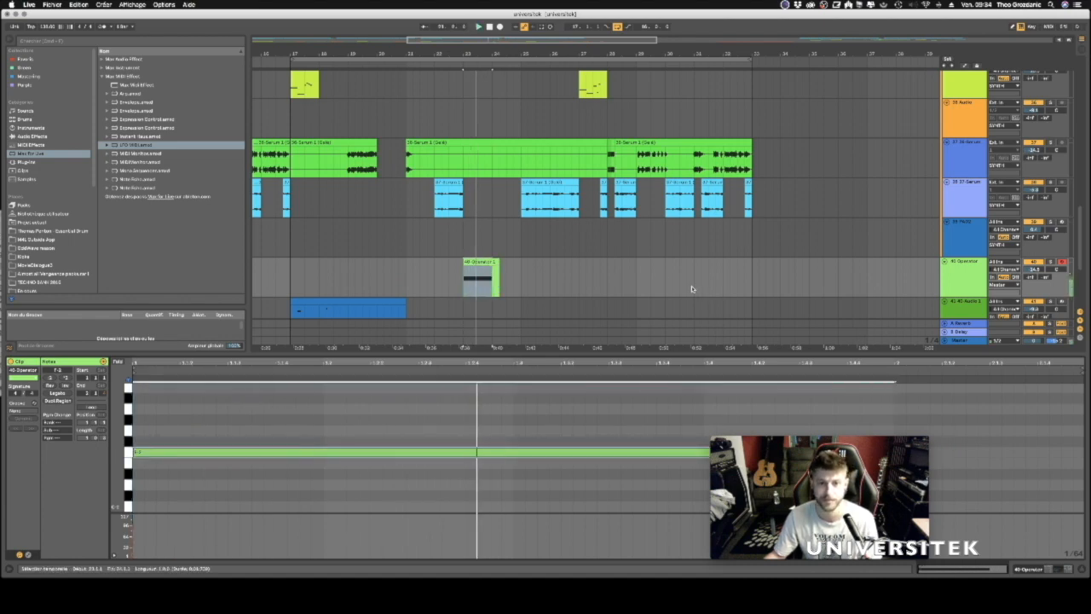
Show the 40 Operator track's devices and play back the arrangement from the selected bar 23.
drag(656, 54, 673, 49)
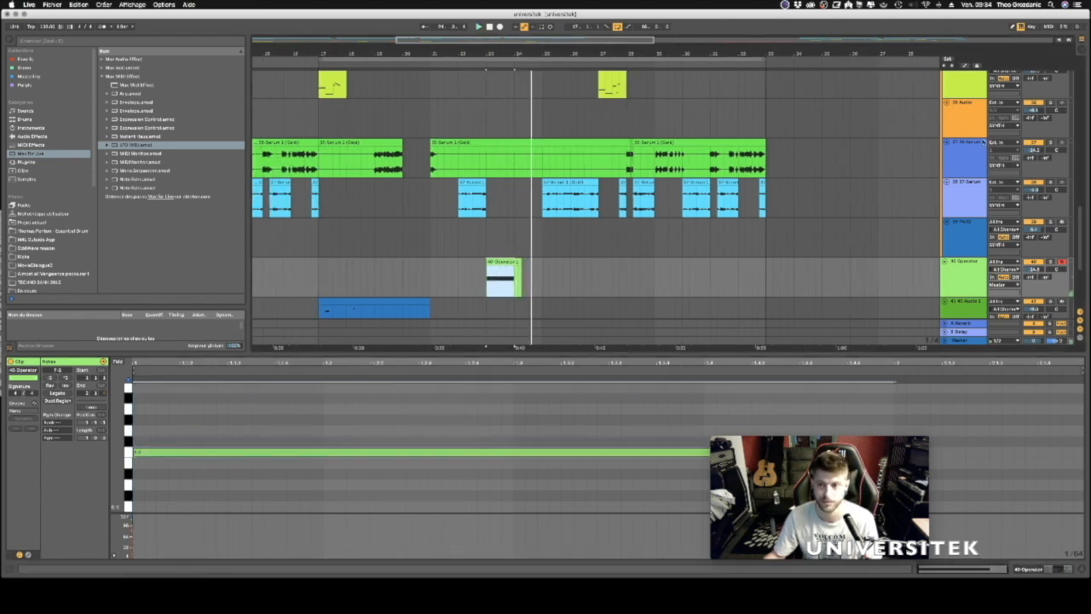
double_click(966, 264)
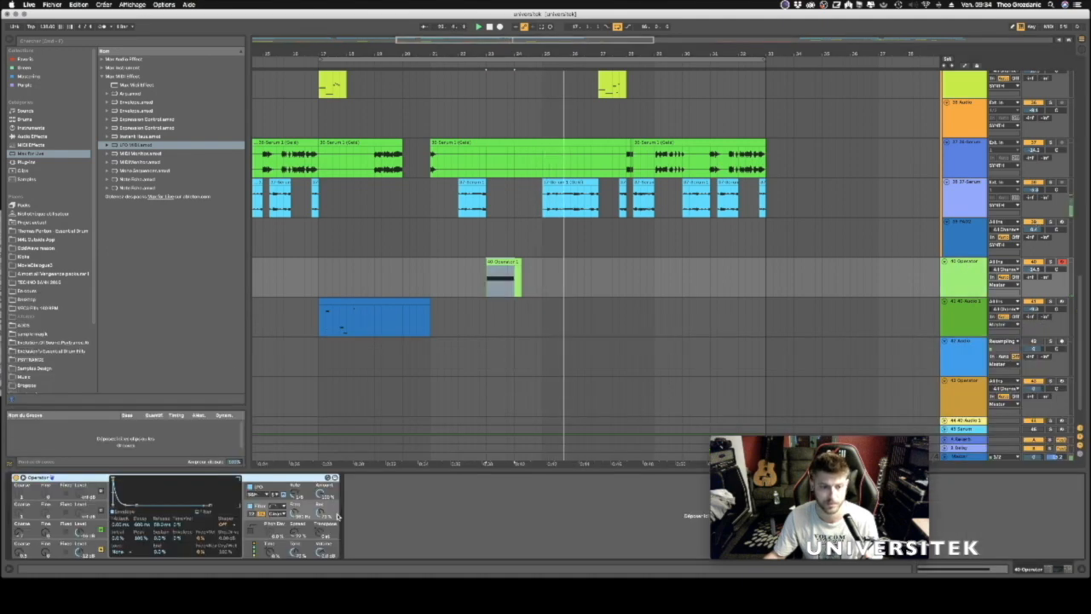
key(space)
key(space)
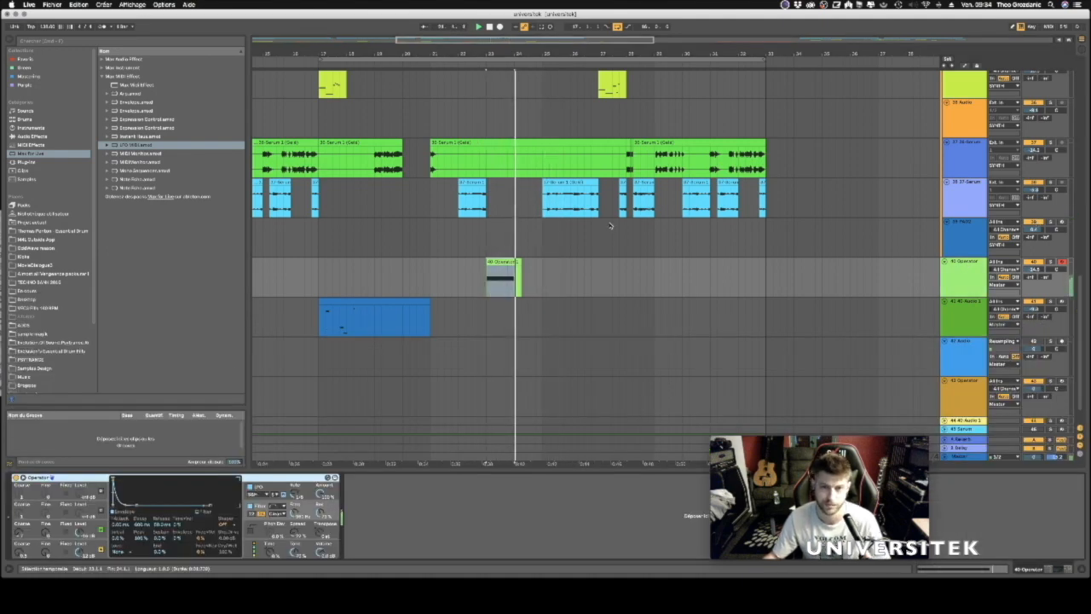
Trim the Operator clip to one bar by removing its tail after bar 24.
click(497, 261)
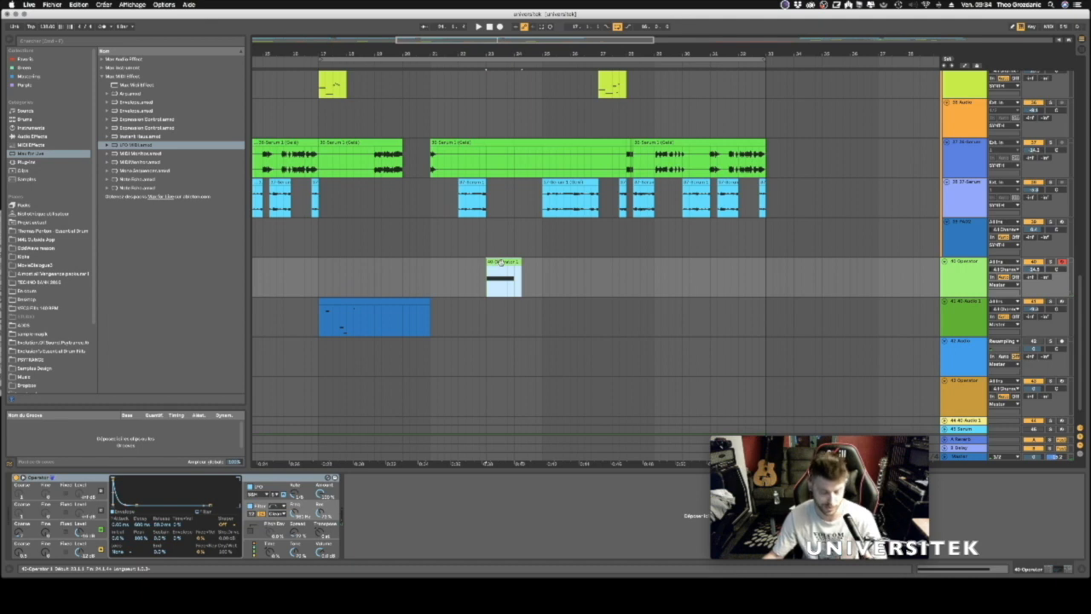
click(495, 277)
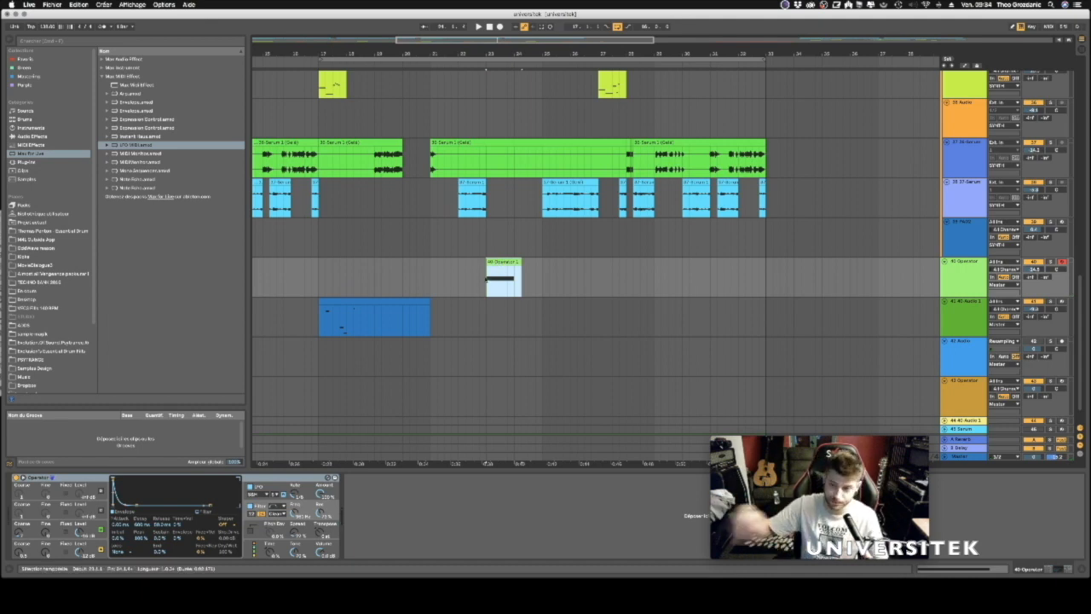
drag(535, 277, 510, 278)
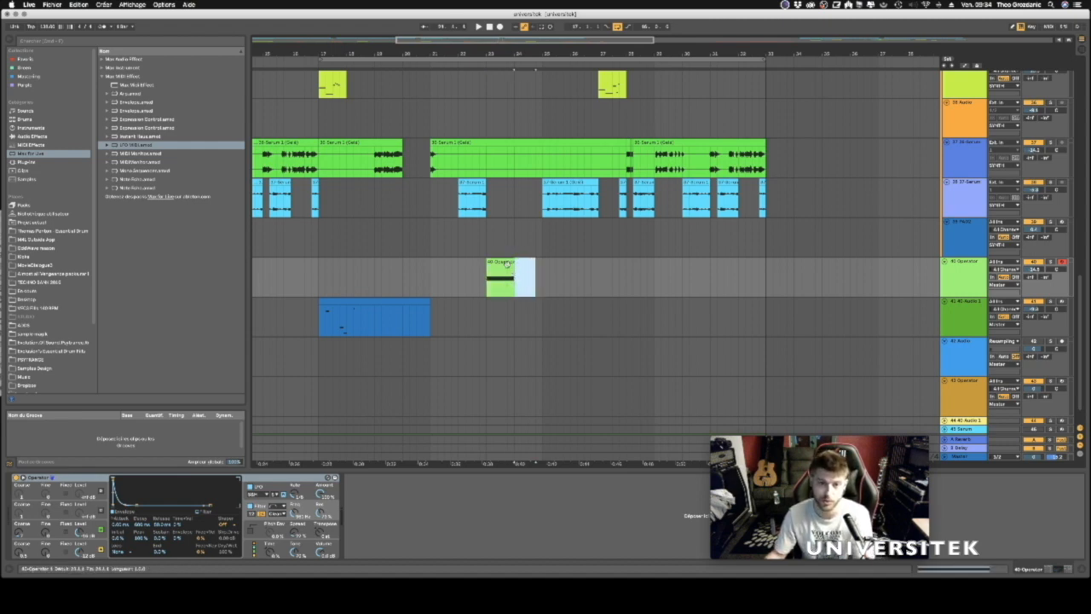
Duplicate the one-bar Operator clip nine times so the clips run up to bar 33.
click(506, 265)
key(super+d)
key(super+d)
key(super+d)
key(super+d)
key(super+d)
key(super+d)
key(super+d)
key(super+d)
key(super+d)
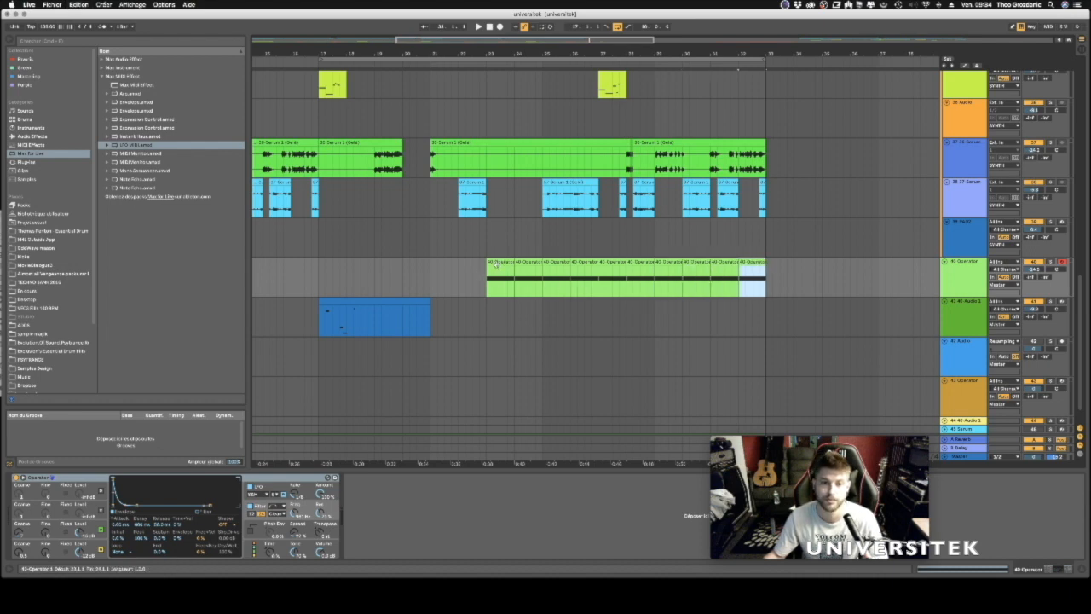
Copy the first Operator clip to bar 17 and duplicate it until it meets the clips at bar 23.
click(496, 264)
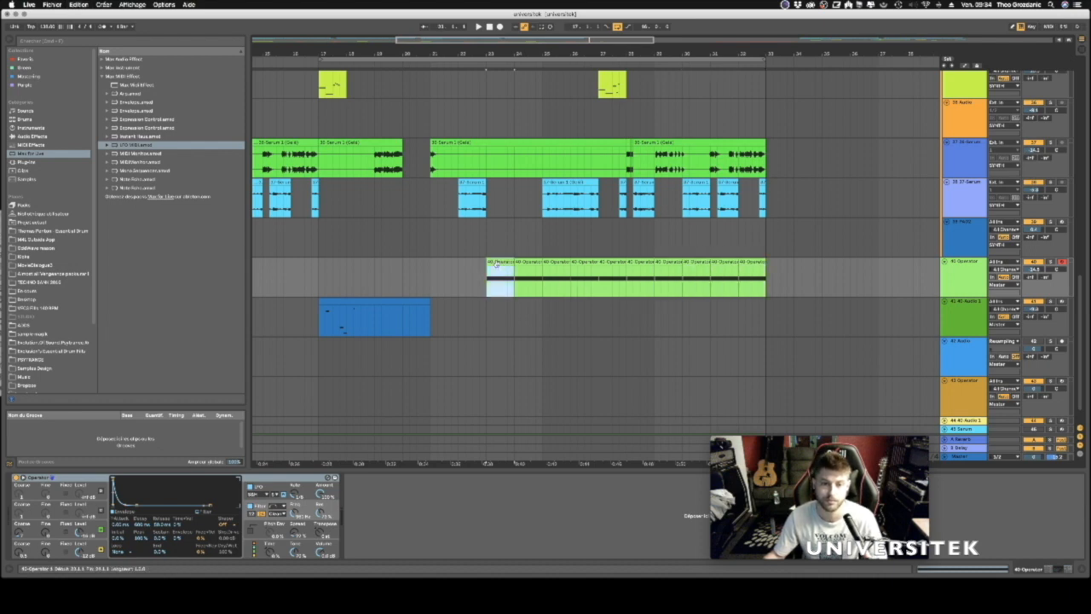
click(319, 265)
key(super+v)
key(super+d)
key(super+d)
key(super+d)
key(super+d)
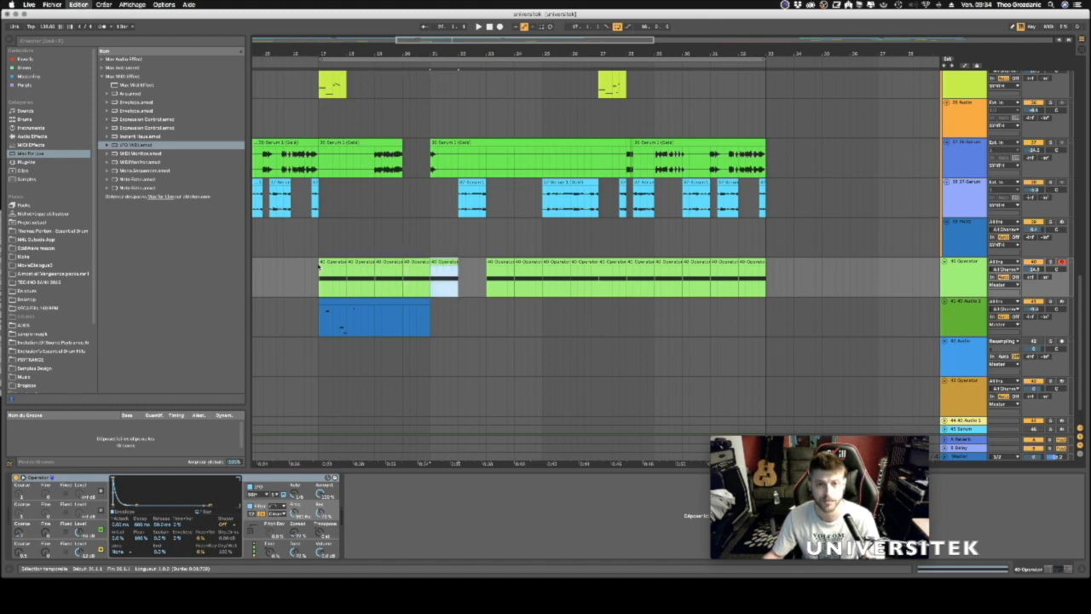
key(super+d)
Freeze the 40 Operator track and insert a new audio track directly below it.
right_click(952, 271)
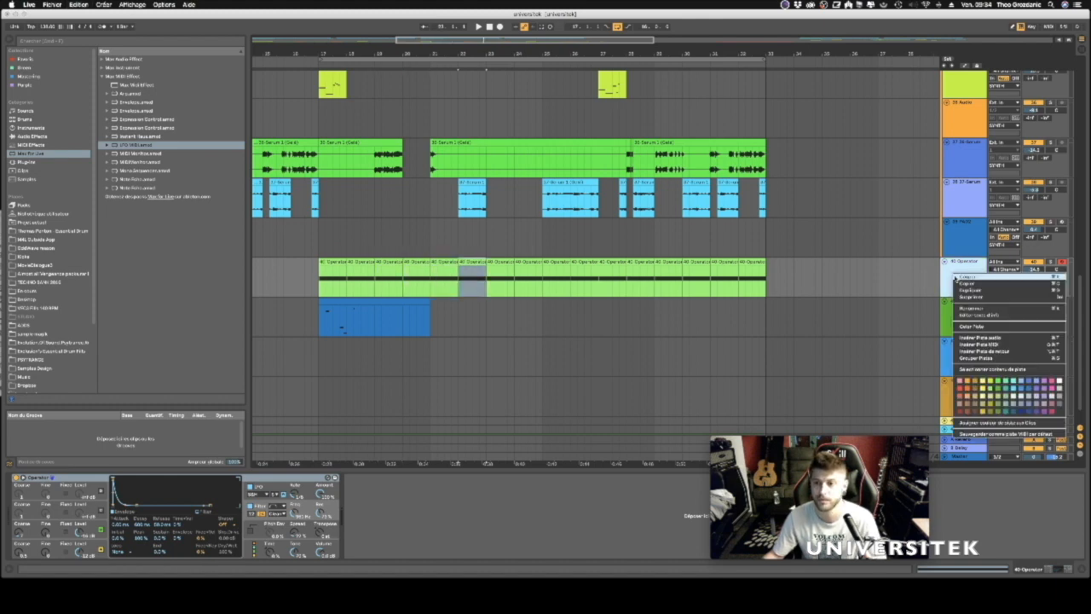
click(964, 327)
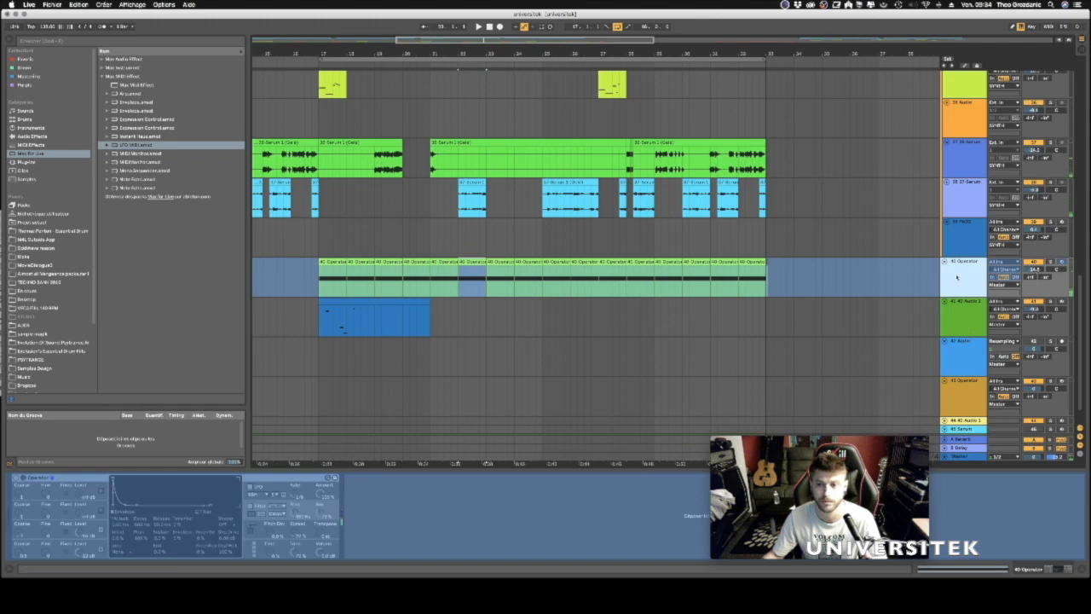
key(super+t)
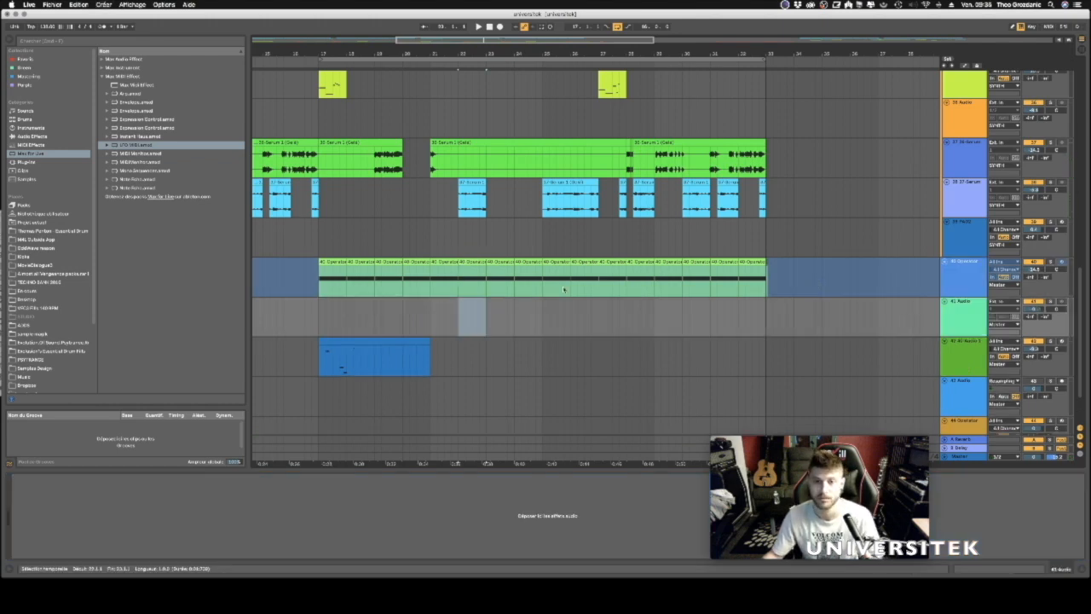
Copy all the frozen Operator clips onto the new audio track, starting at bar 17.
click(325, 263)
shift+click(750, 260)
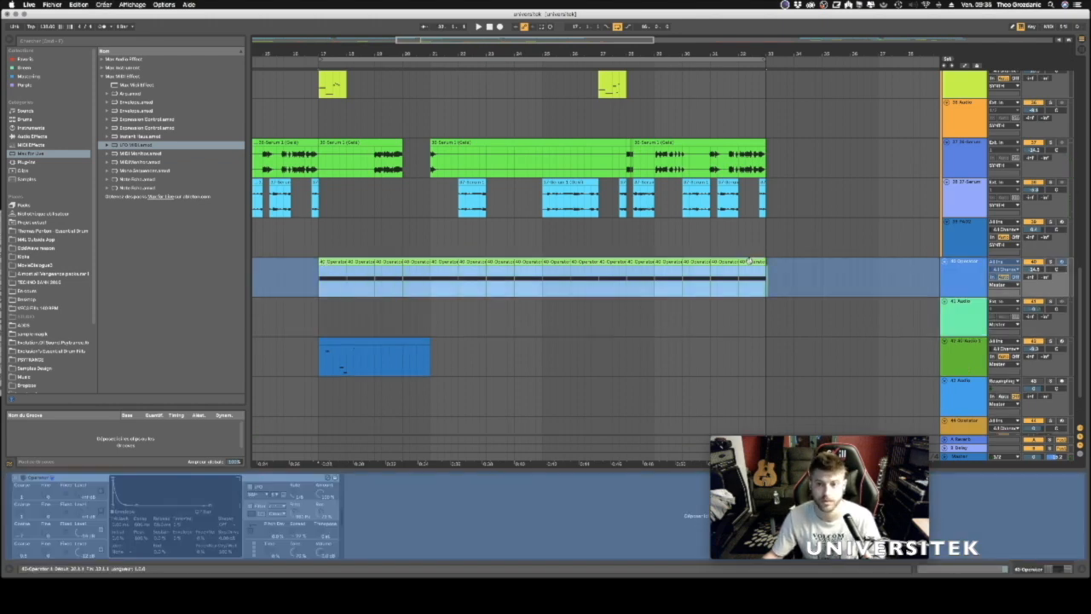
click(320, 318)
key(super+v)
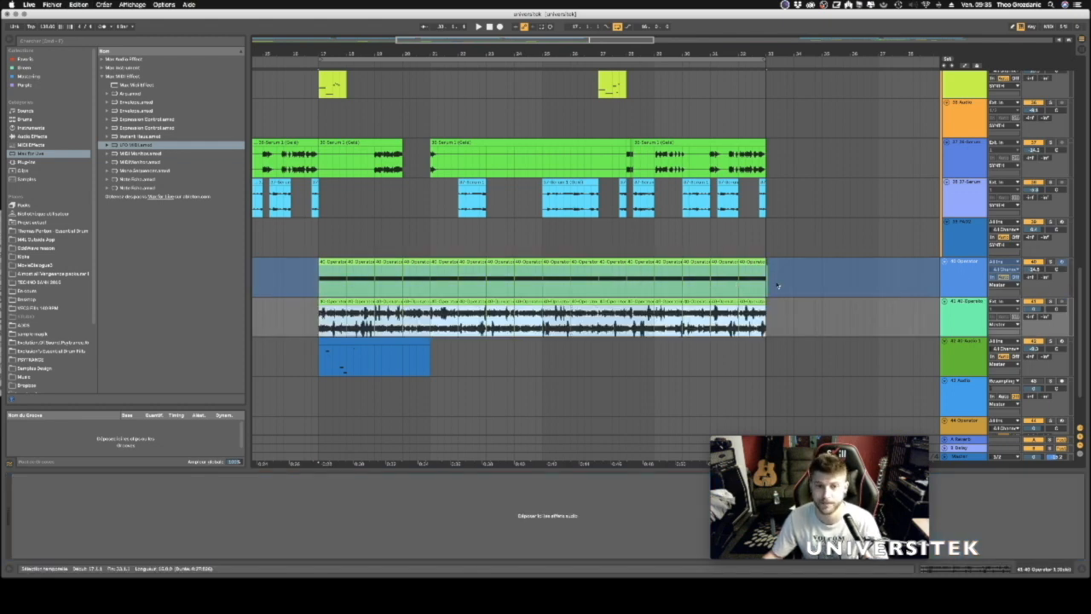
Delete all the copied audio clips from the new track 41.
drag(380, 52, 604, 55)
drag(489, 52, 489, 54)
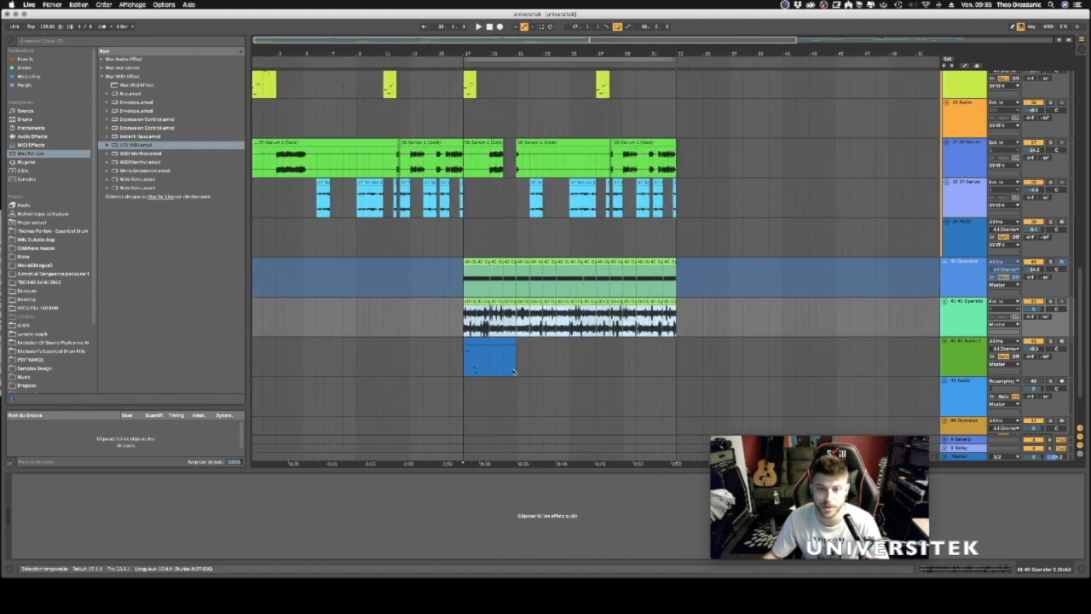
drag(450, 320, 696, 322)
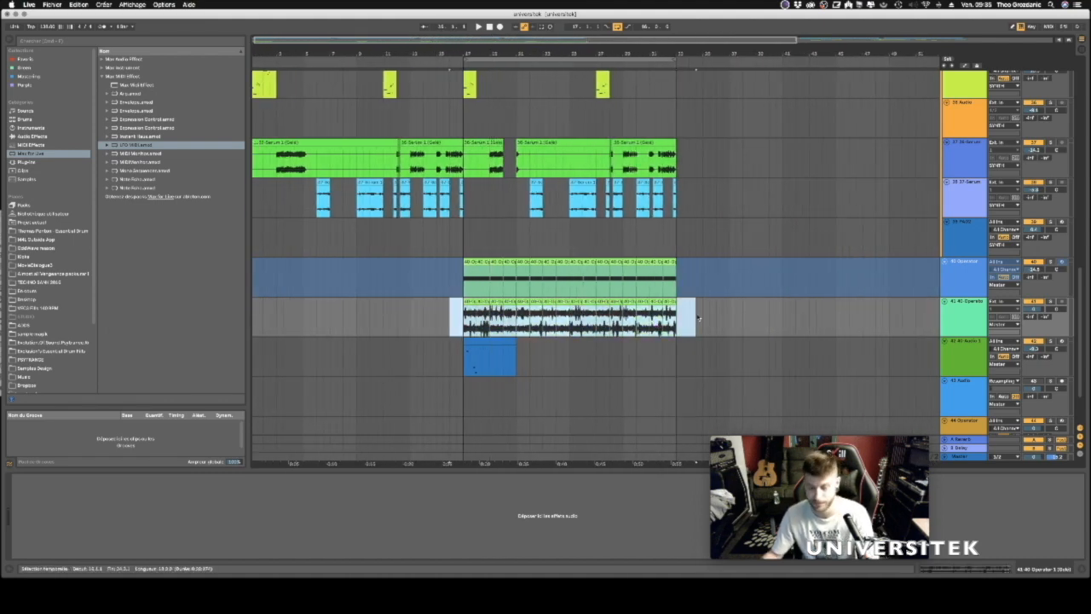
key(Delete)
Unfreeze the 40 Operator track and lower the Operator device's volume, checking it in playback.
right_click(968, 280)
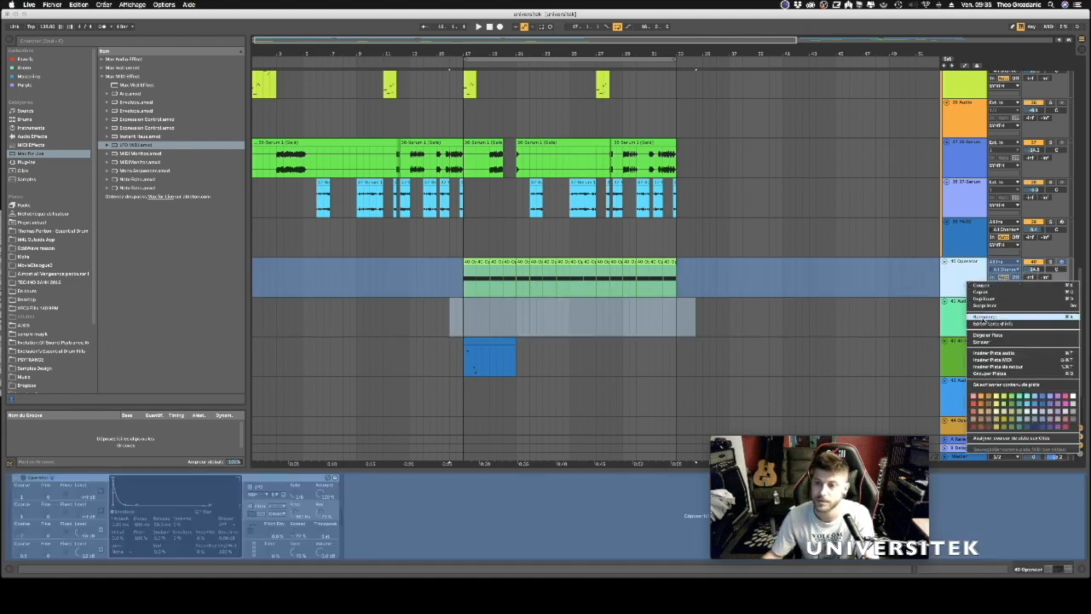
click(986, 336)
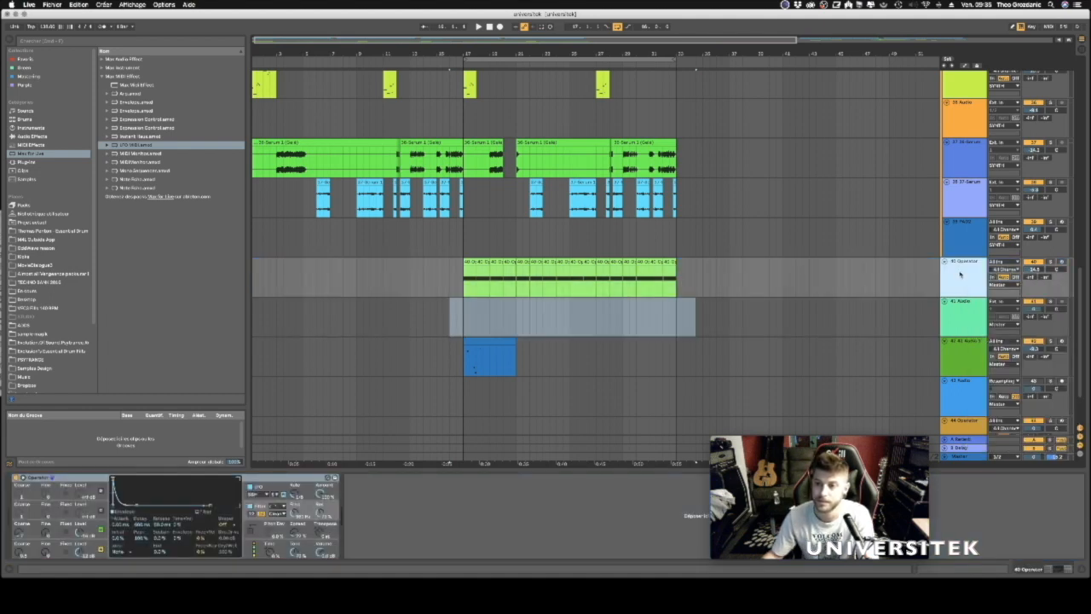
click(35, 478)
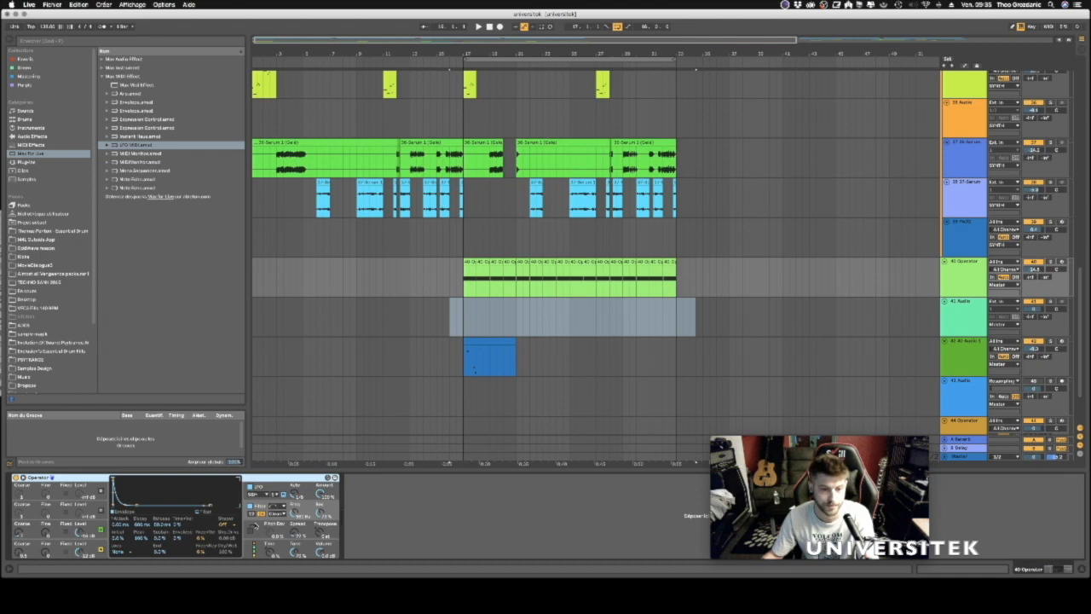
click(321, 552)
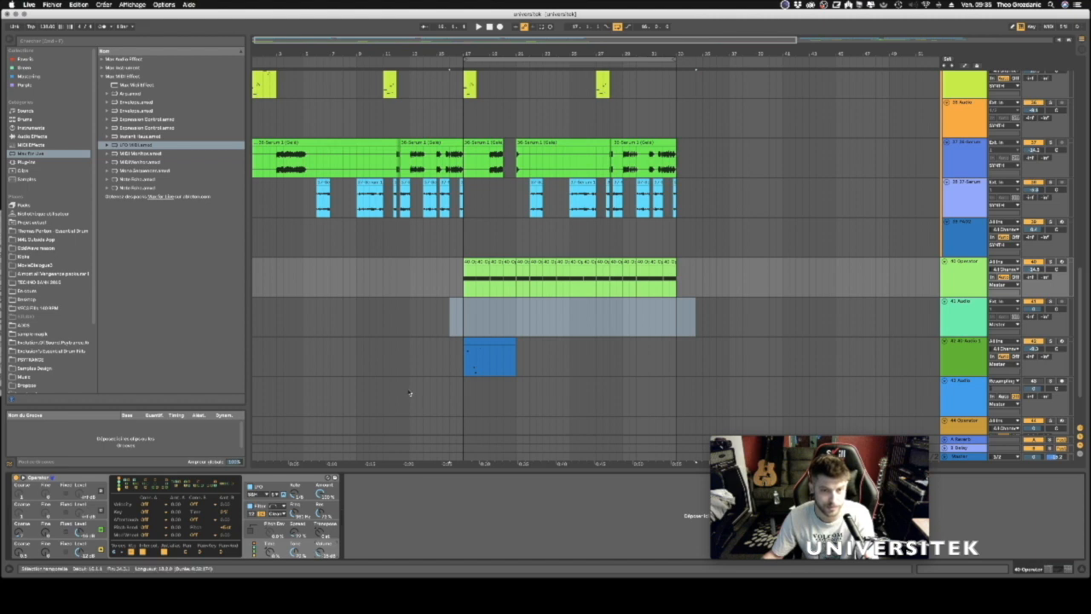
click(495, 291)
key(space)
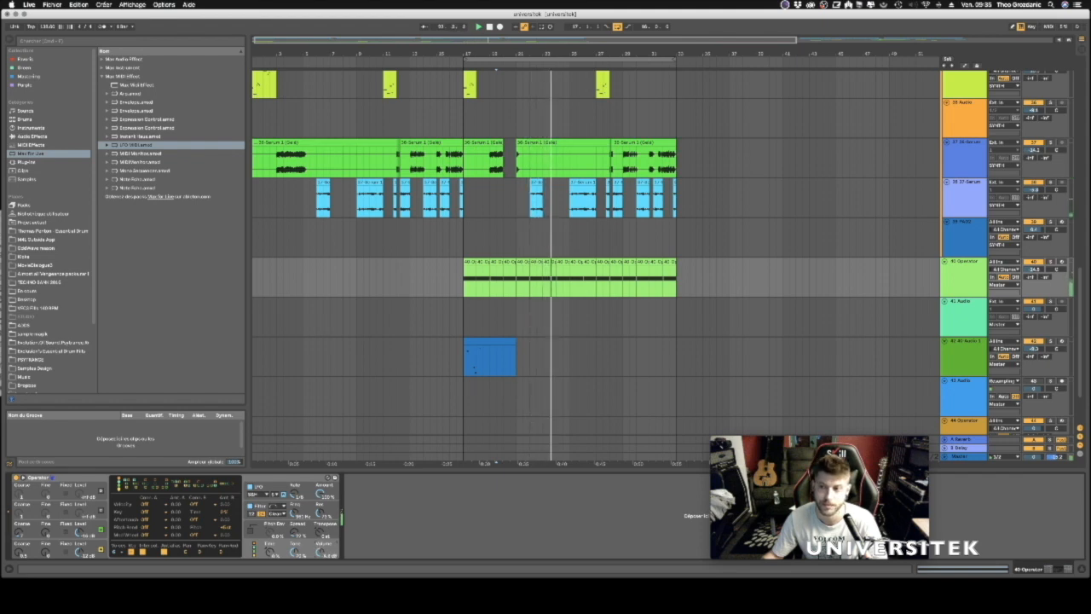
Freeze the 40 Operator track again and flatten it to audio.
right_click(960, 274)
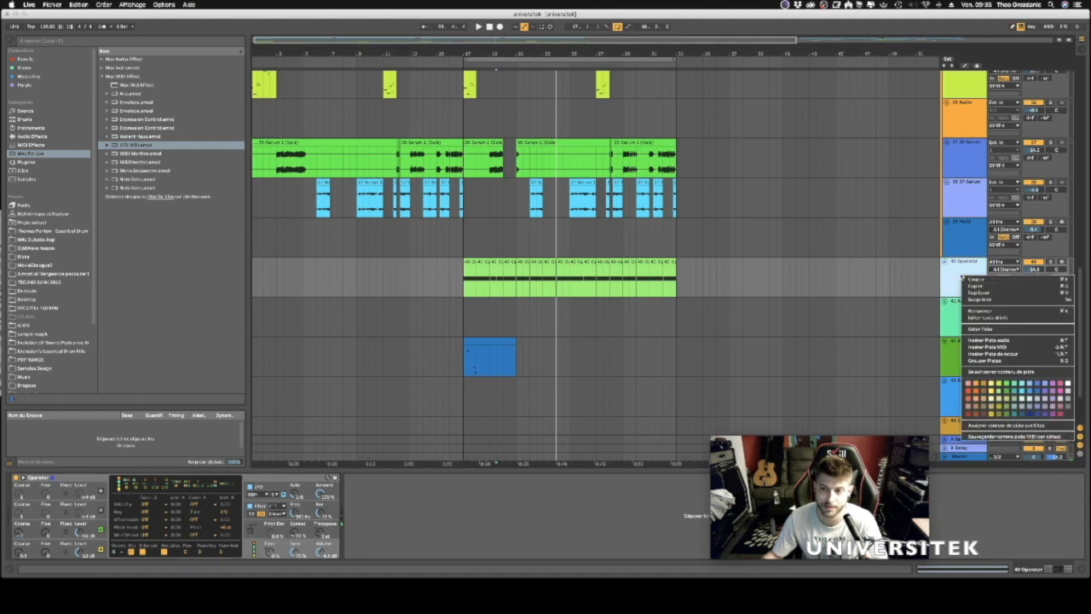
click(980, 329)
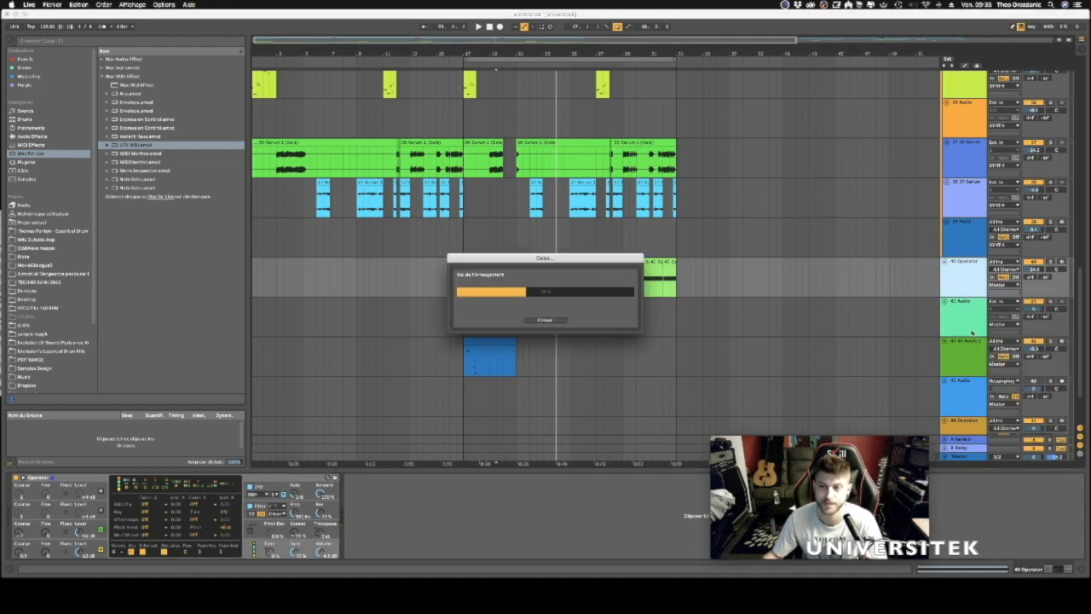
right_click(962, 279)
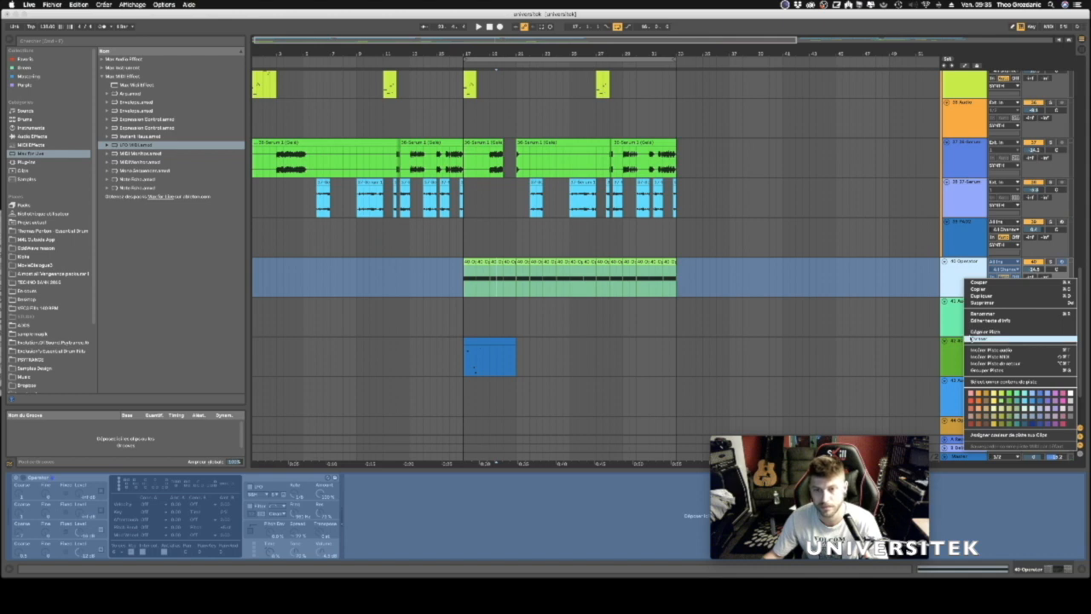
click(978, 338)
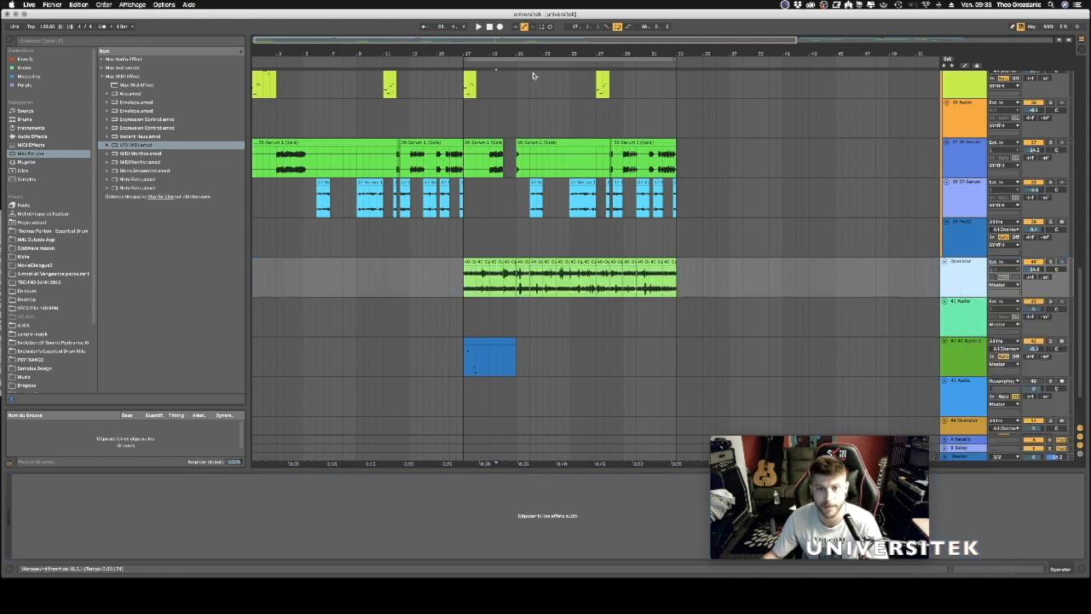
Undo the flattening and the freezing of the Operator track.
drag(530, 56, 582, 55)
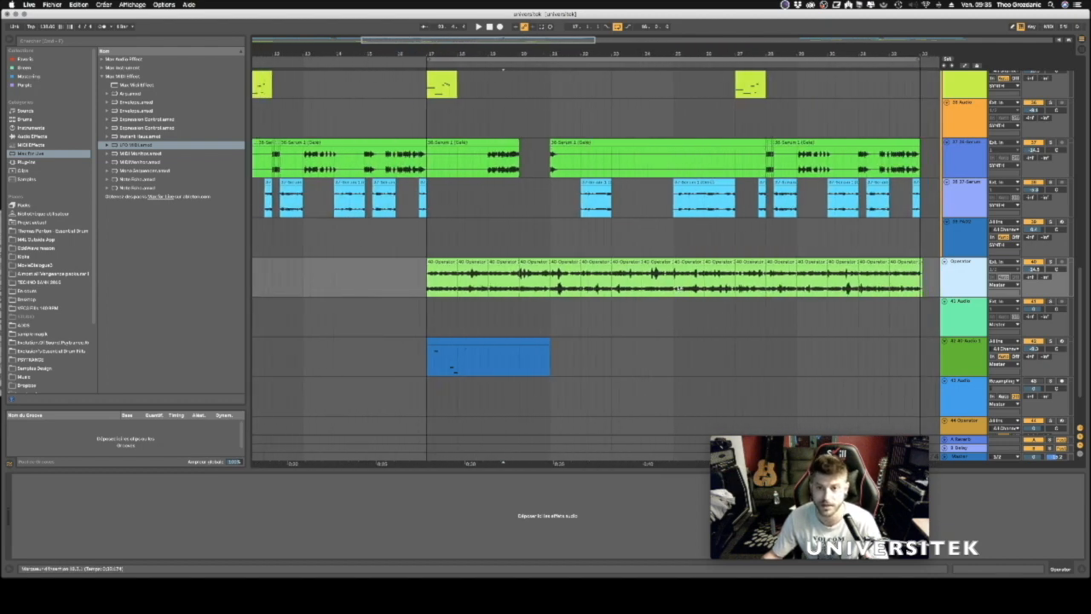
click(680, 288)
key(super+z)
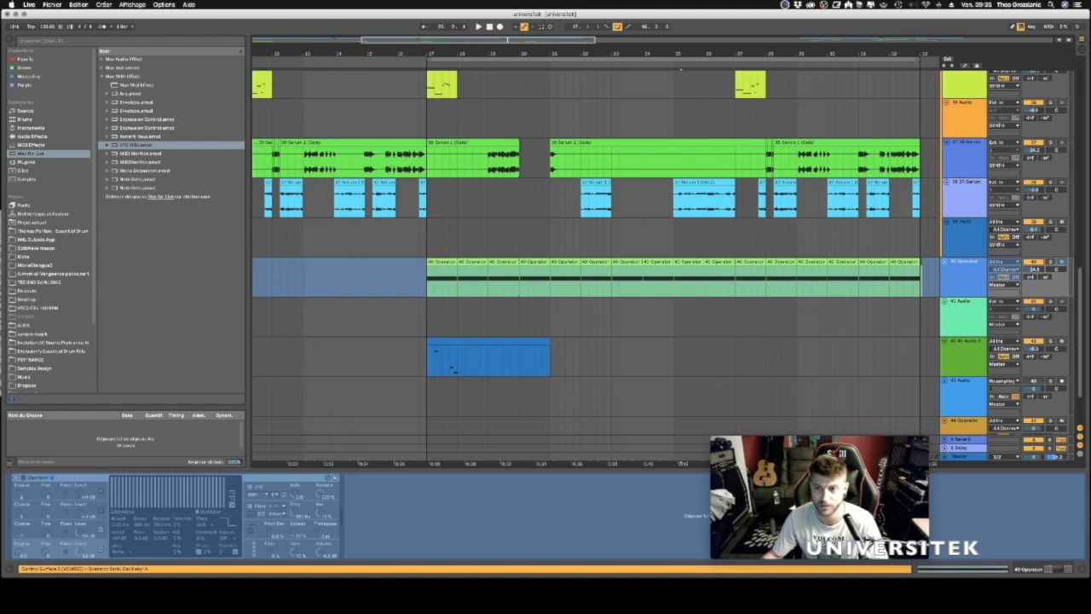
key(super+z)
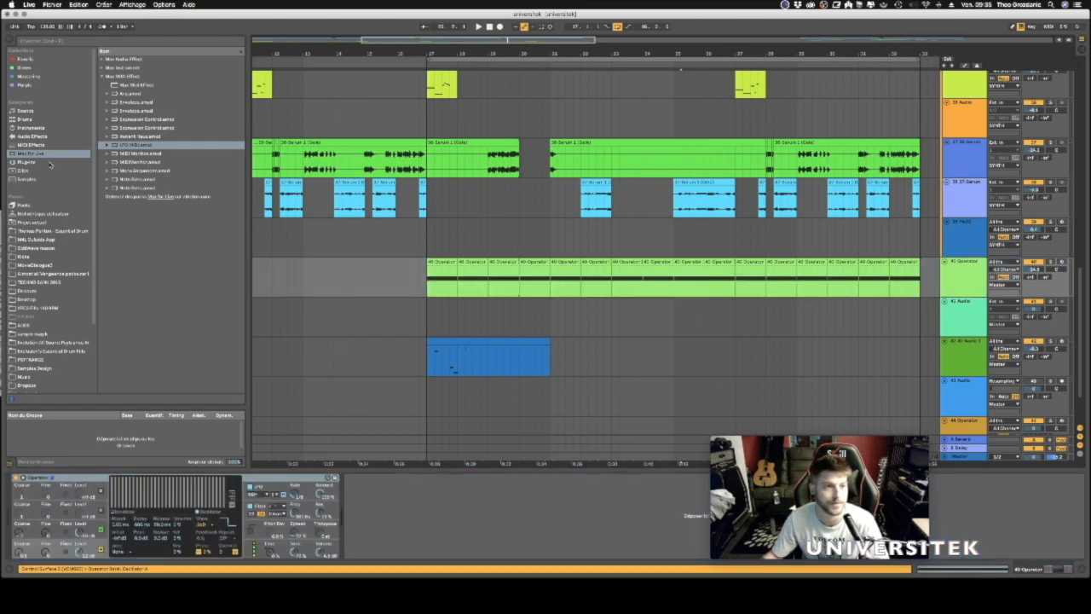
Add an EQ Eight after Operator with a low cut on band 1 and a high cut on band 8.
click(43, 136)
click(141, 180)
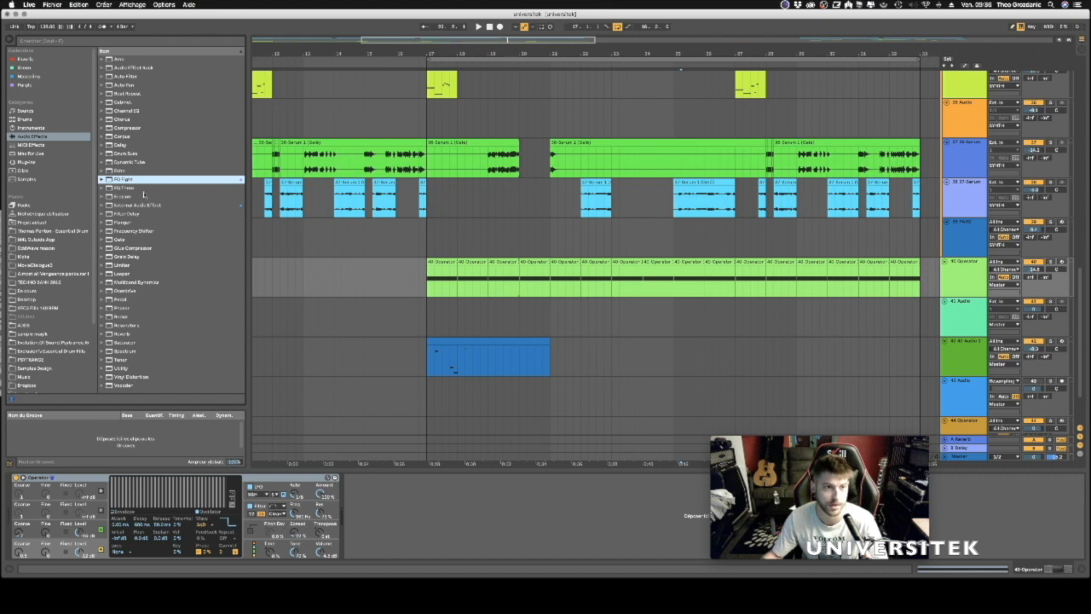
drag(392, 526, 395, 530)
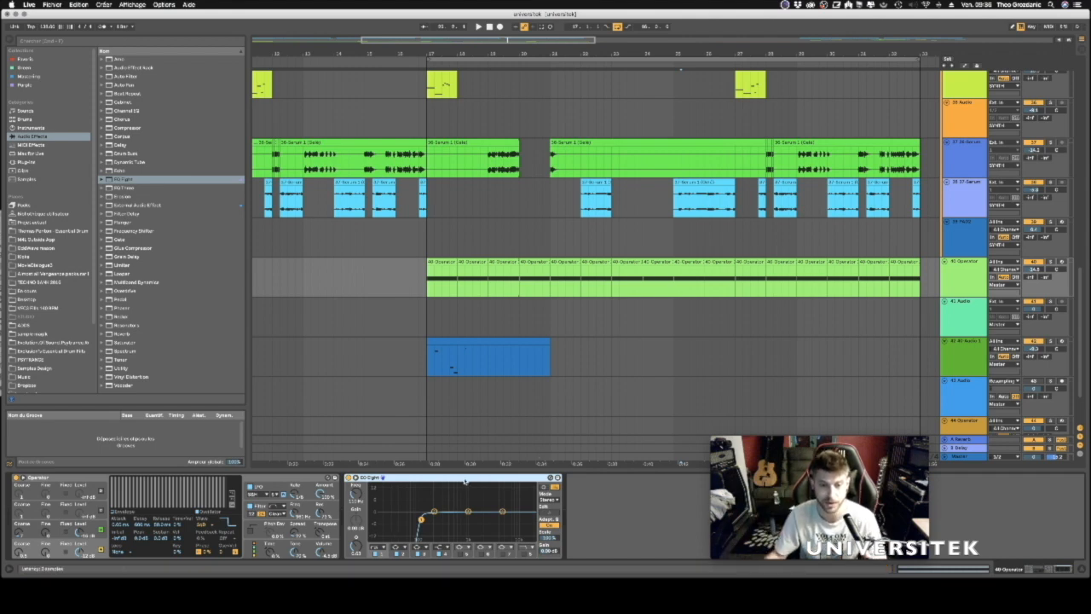
click(525, 552)
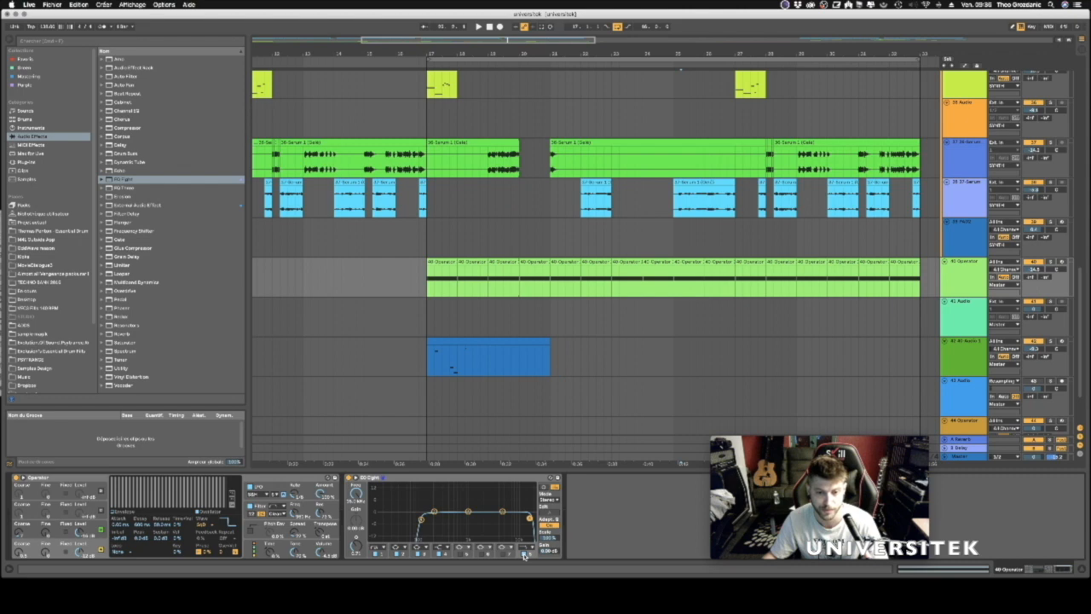
Solo the 40 Operator track and raise the EQ Eight's low-cut frequency while listening to playback.
key(space)
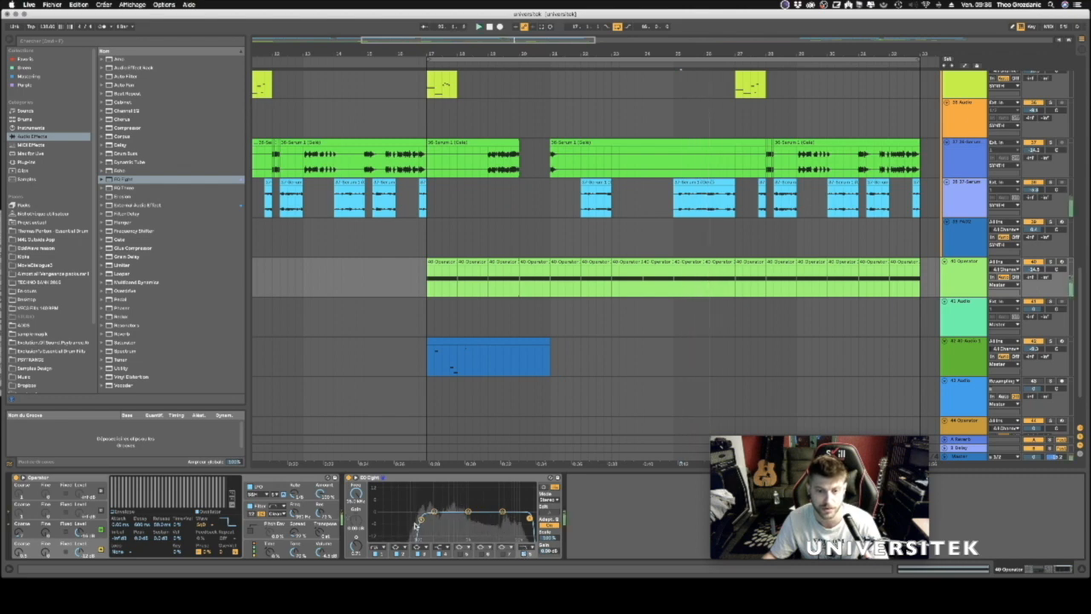
click(1050, 262)
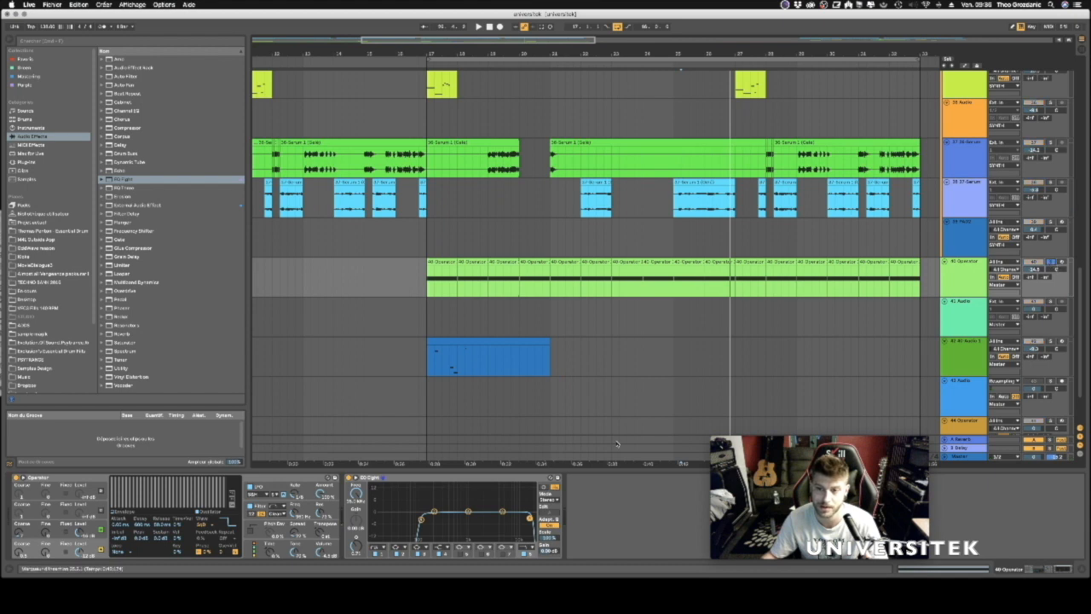
key(space)
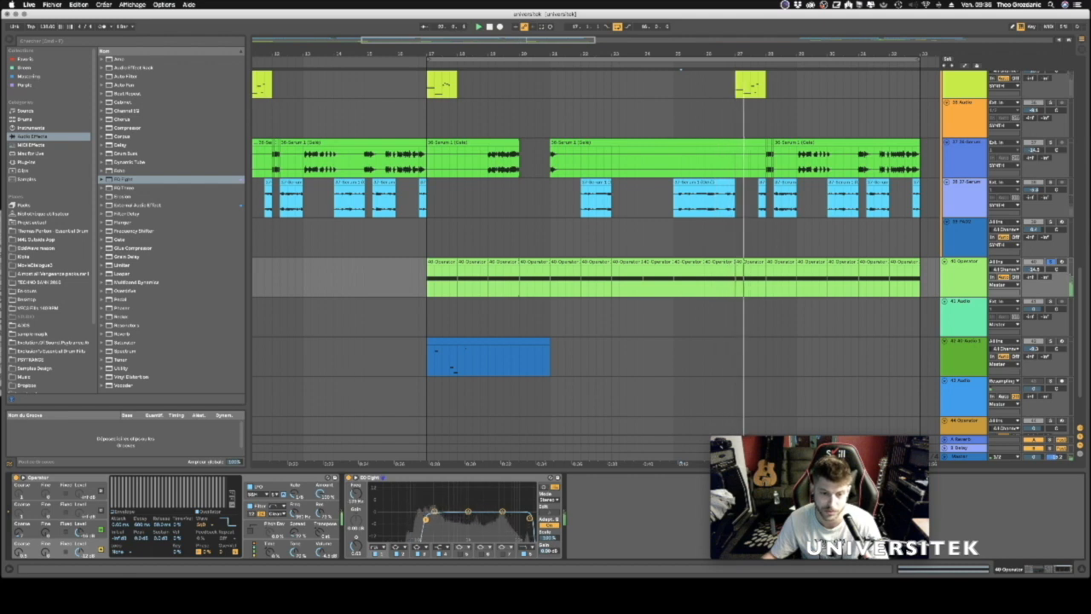
key(space)
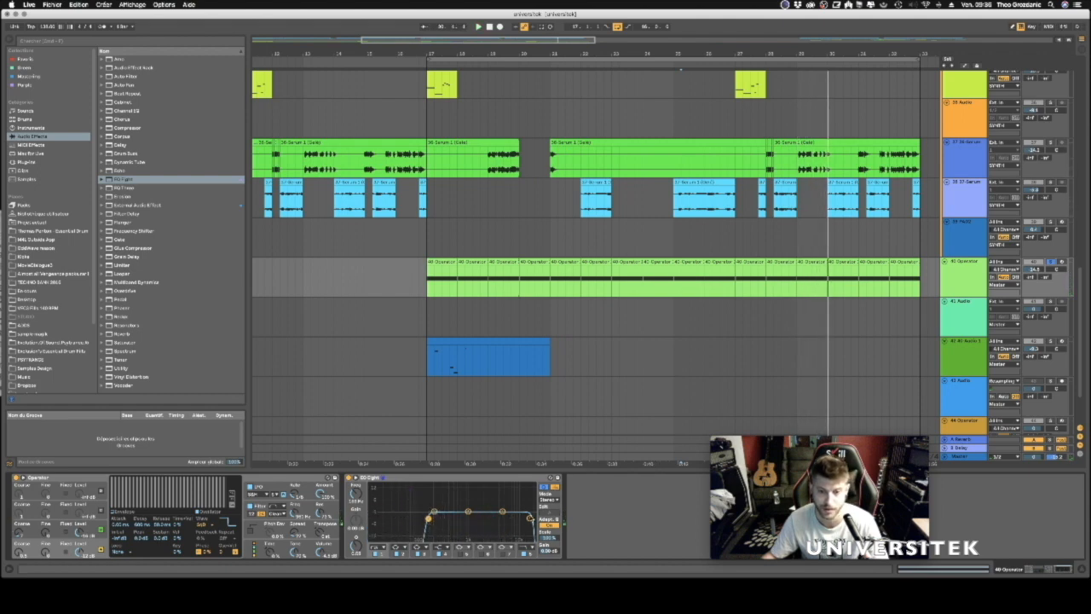
Fine-tune the EQ Eight's high-cut frequency during playback, and freeze and flatten the 40 Operator track to audio.
key(space)
drag(529, 518, 531, 517)
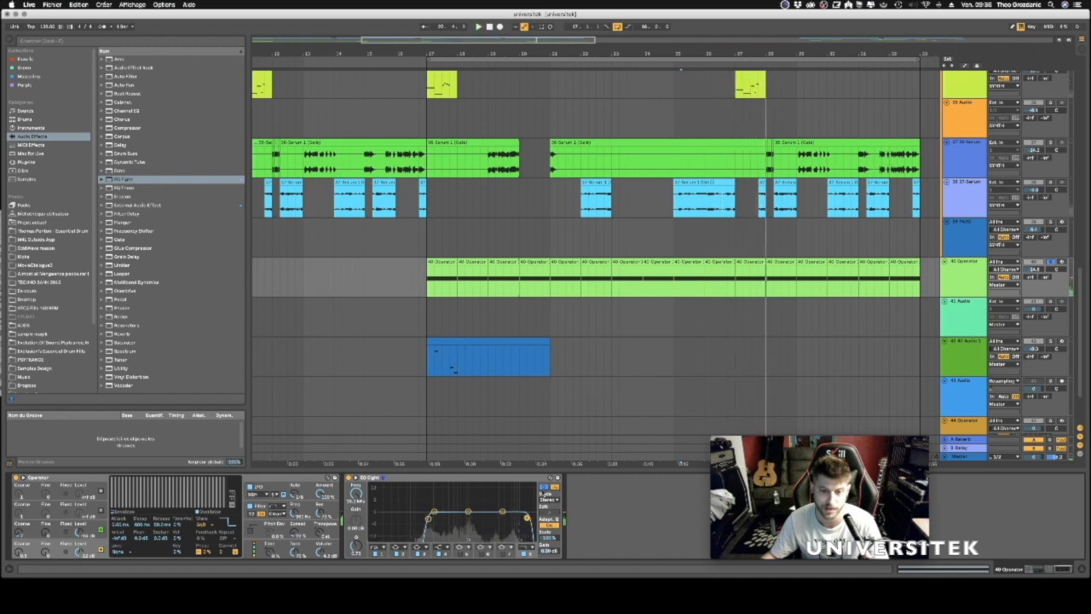
right_click(973, 278)
click(994, 330)
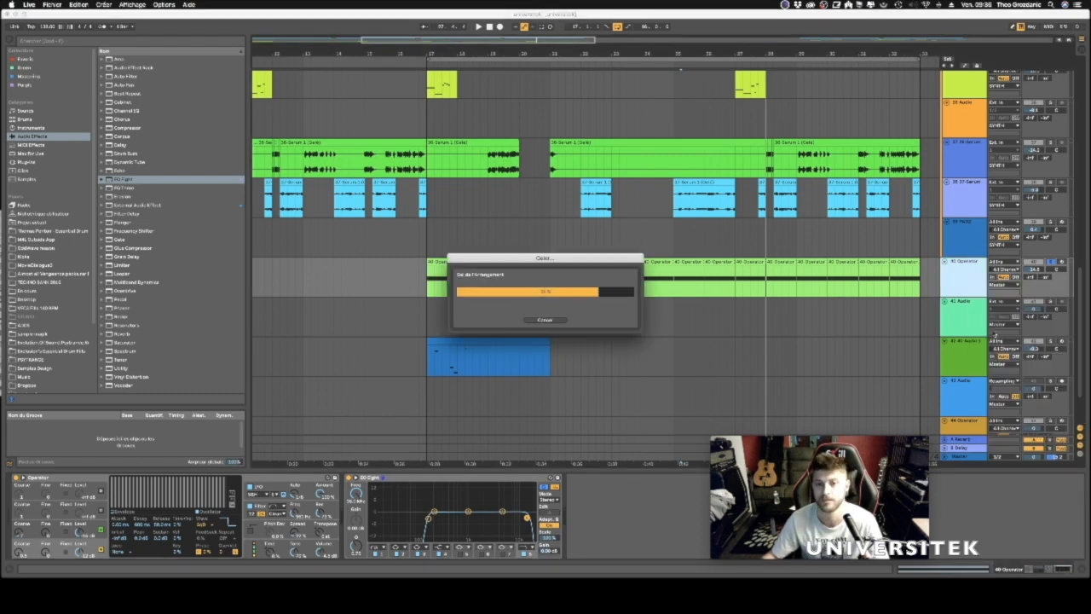
right_click(956, 280)
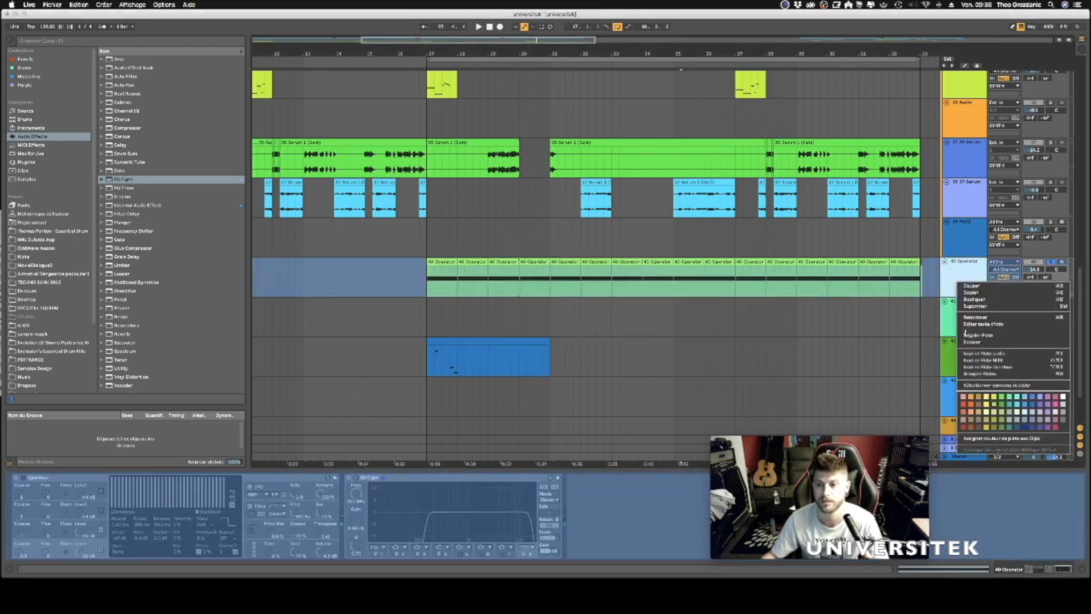
click(966, 341)
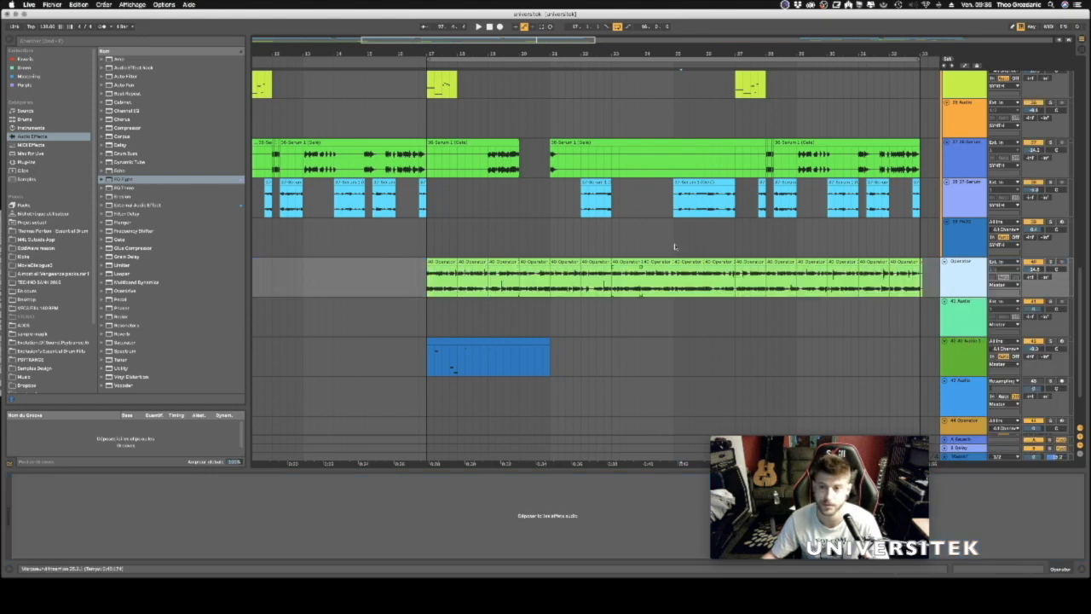
Consolidate all flattened Operator clips from bar 17 to bar 33 into one clip and inspect its waveform.
mouse_move(484, 51)
mouse_down()
mouse_move(483, 166)
mouse_move(418, 51)
mouse_move(417, 84)
mouse_move(425, 93)
mouse_move(429, 63)
mouse_up()
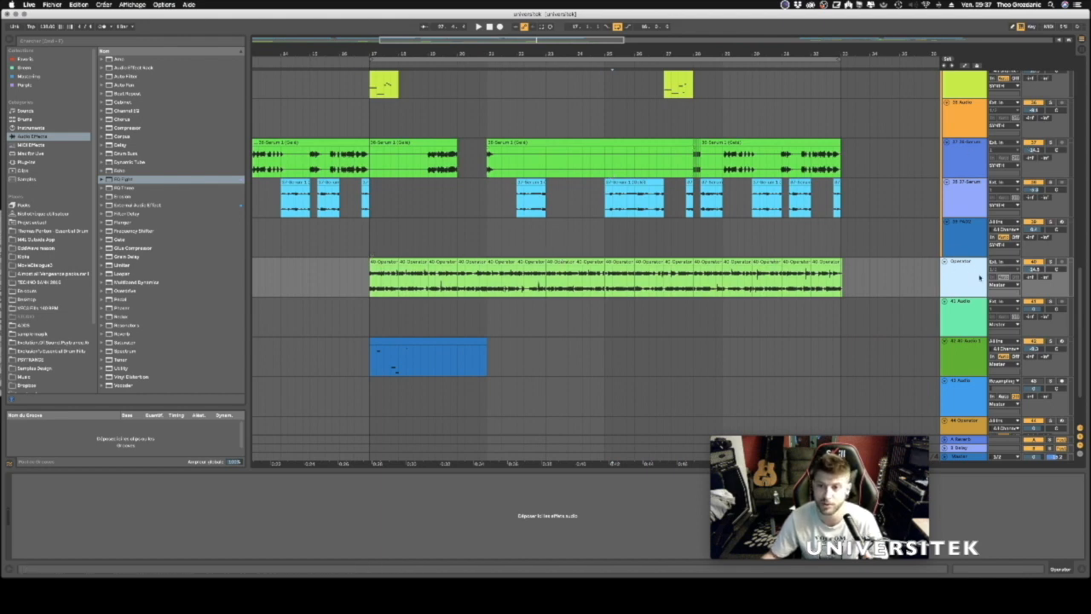
click(968, 279)
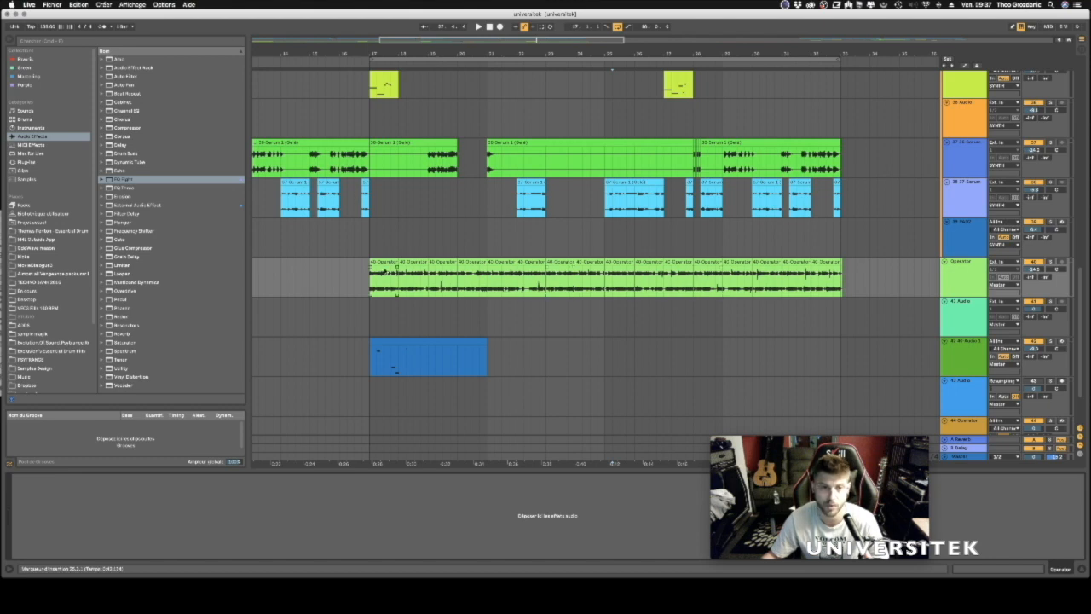
click(394, 270)
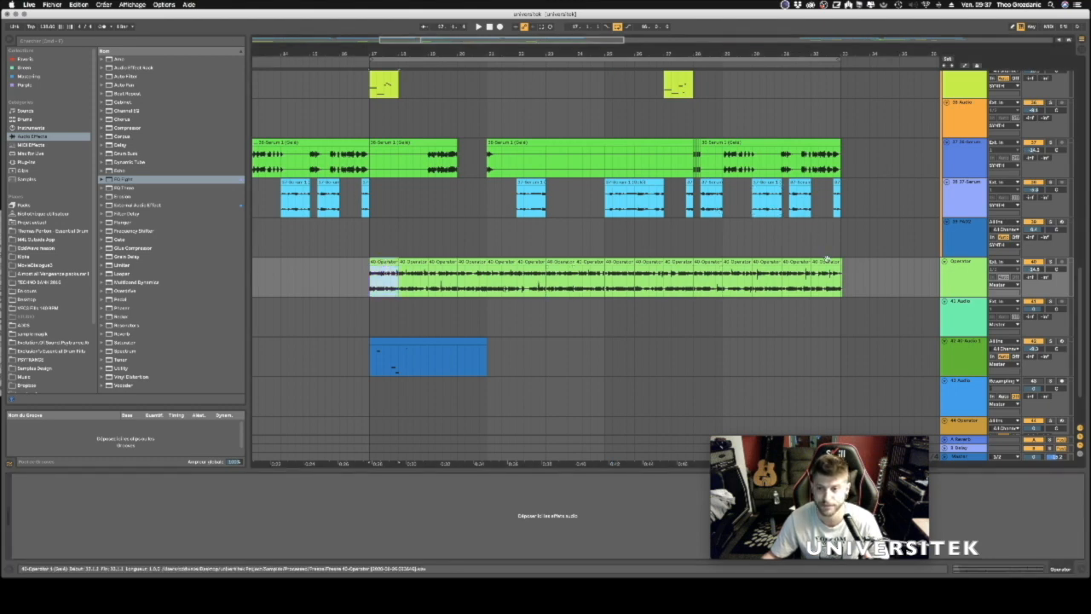
shift+click(827, 262)
key(super+j)
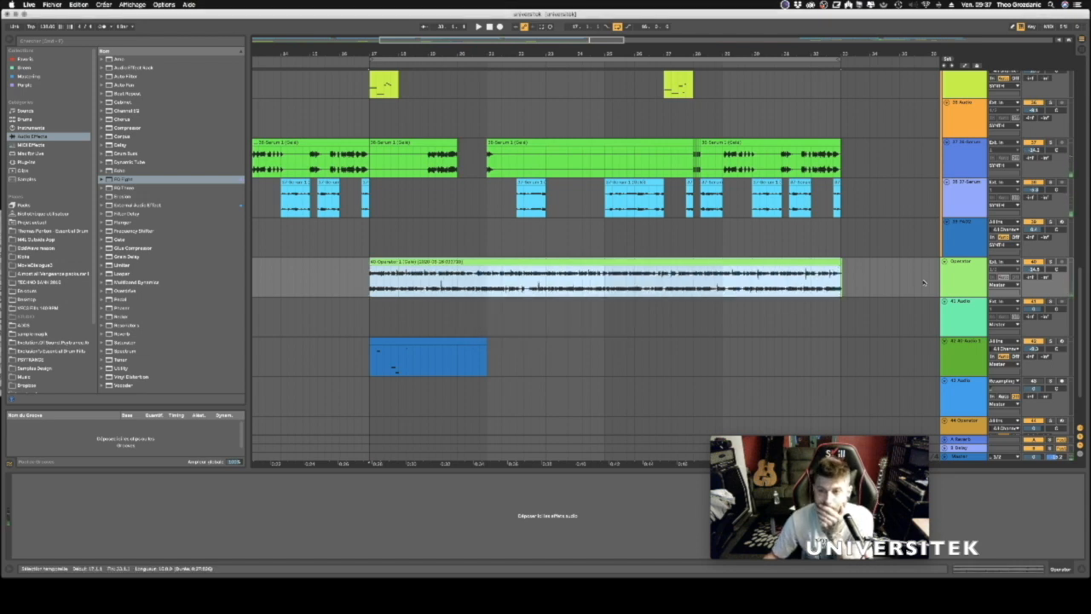
double_click(588, 262)
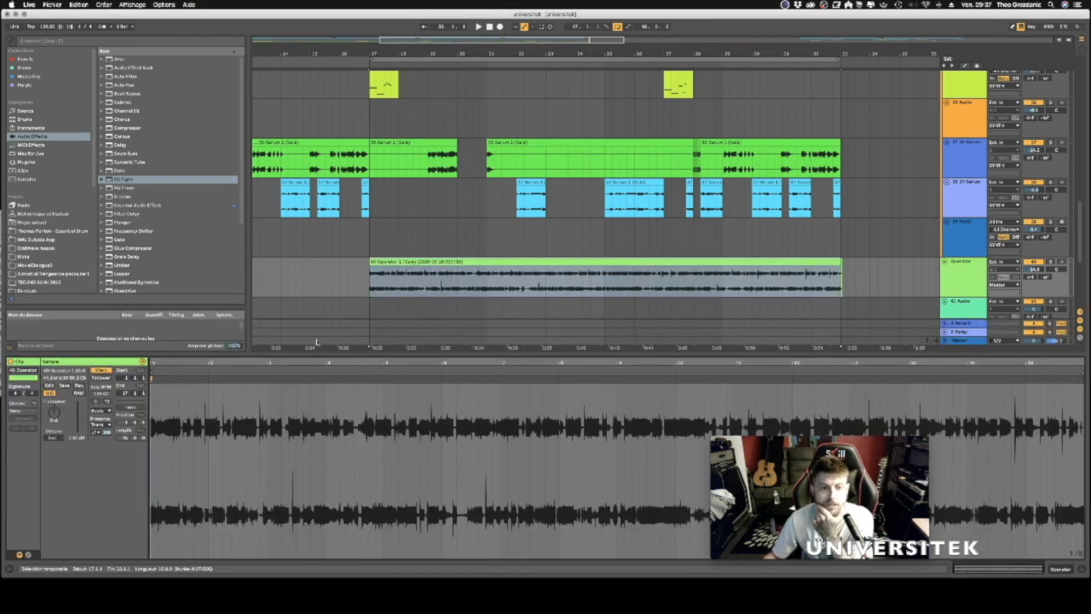
drag(261, 364, 295, 362)
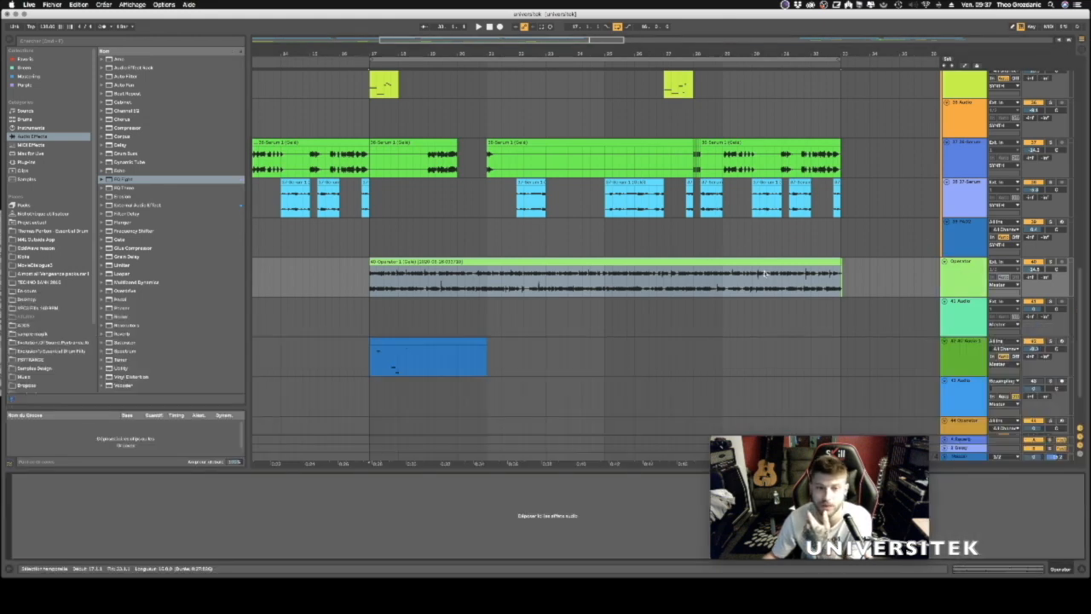
Add a Limiter to the Operator track and lower its ceiling while listening to playback.
double_click(138, 267)
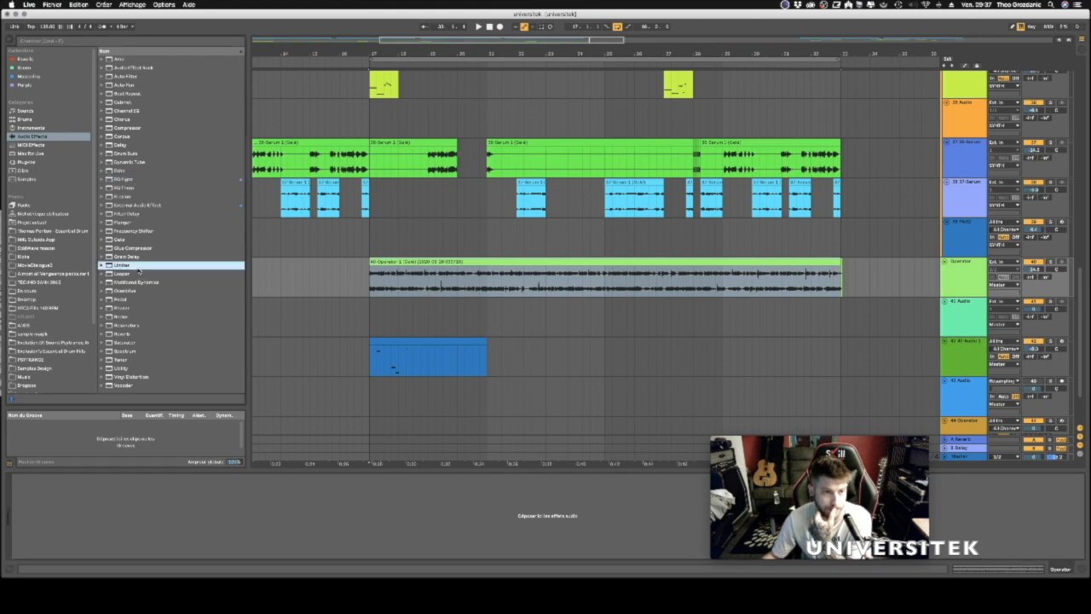
click(55, 494)
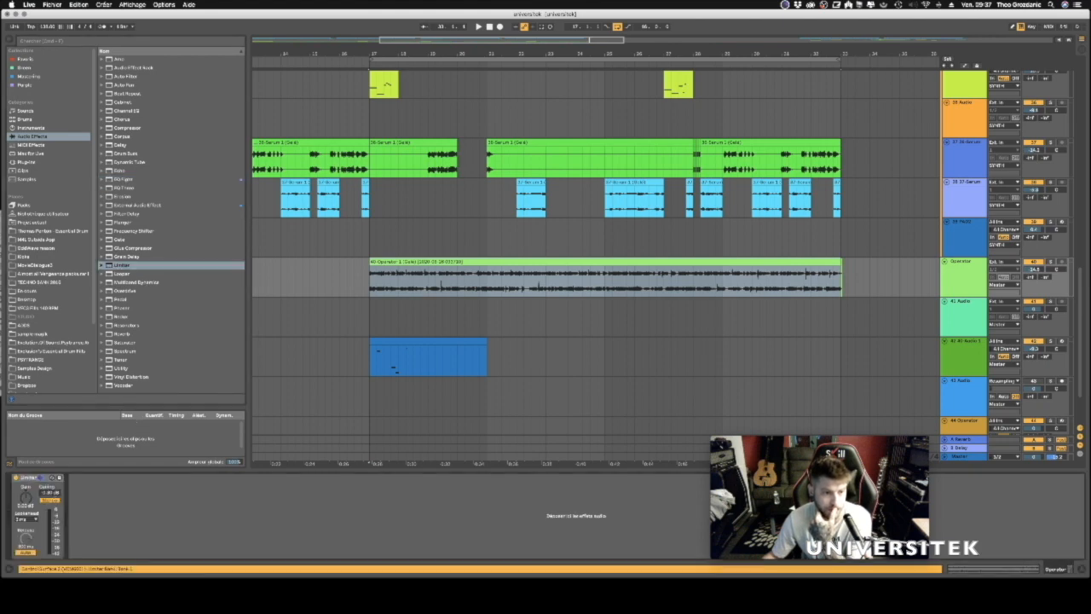
key(space)
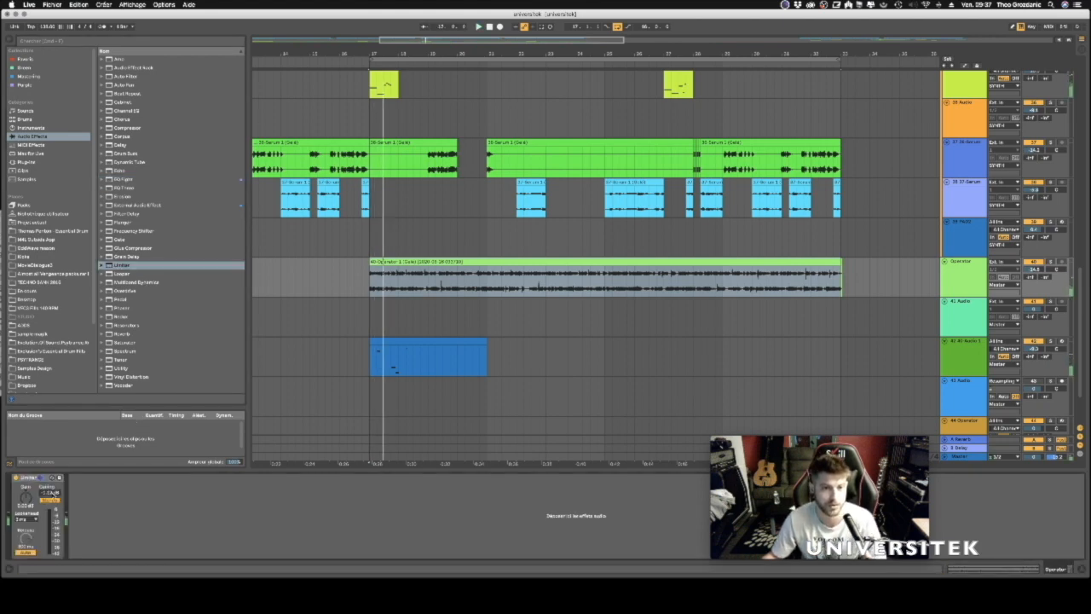
click(432, 277)
key(space)
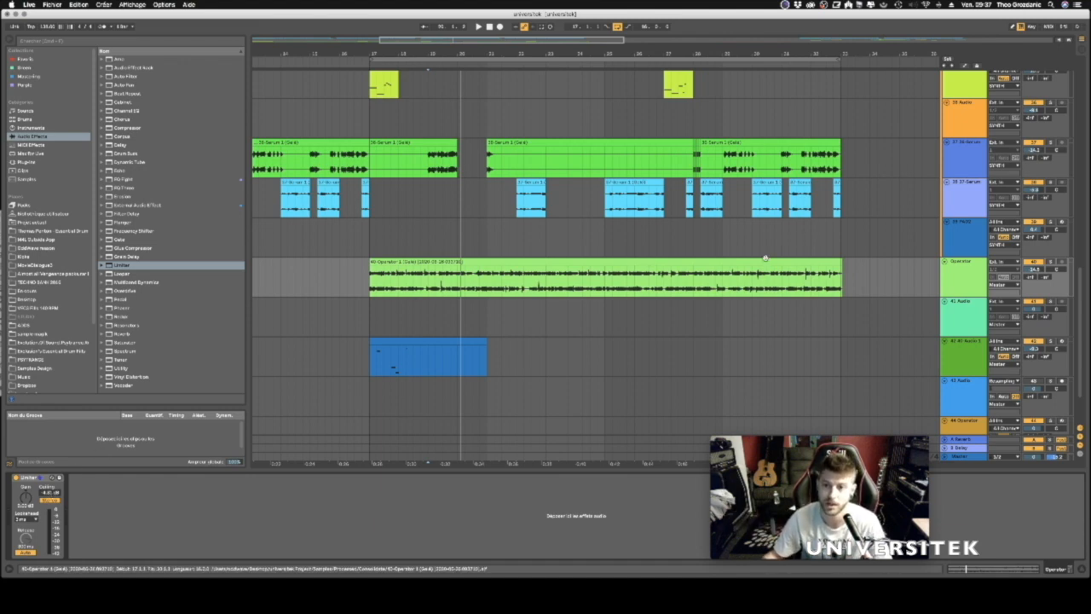
Freeze the Operator track with its Limiter and flatten it to audio.
right_click(973, 273)
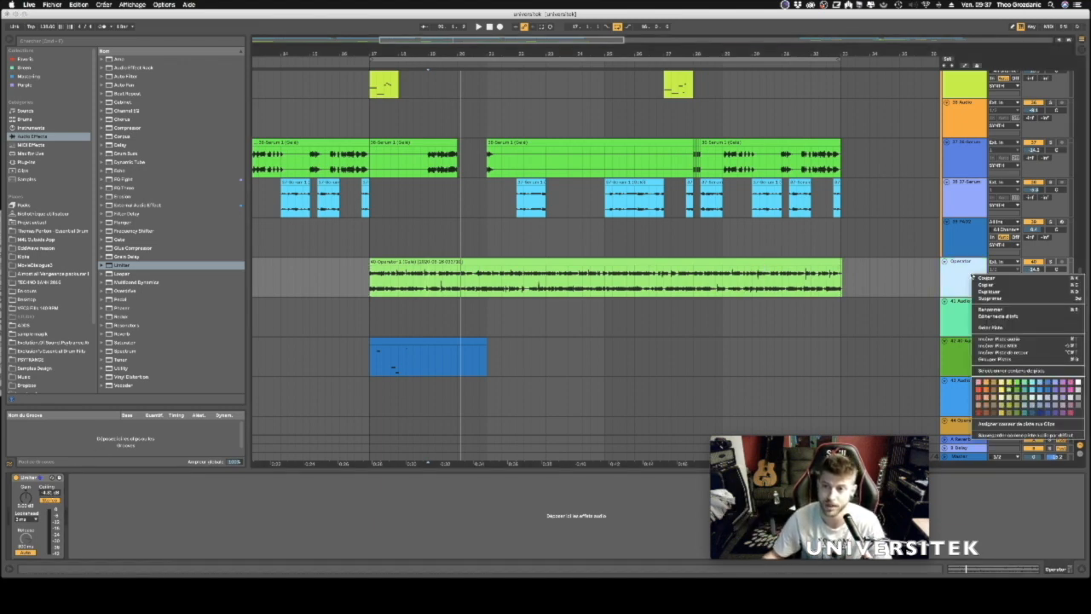
click(988, 327)
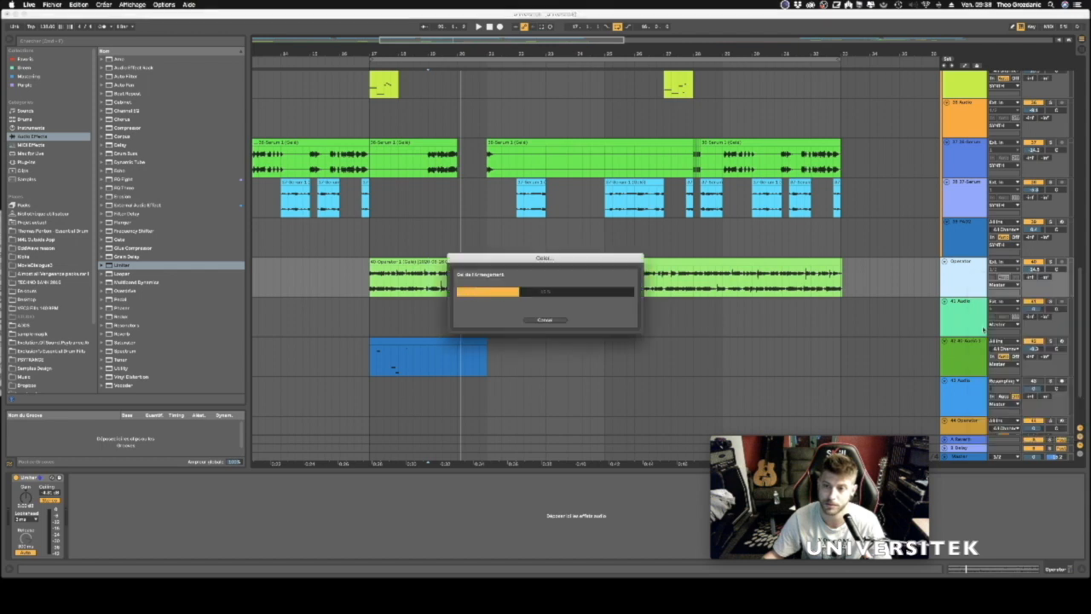
right_click(971, 270)
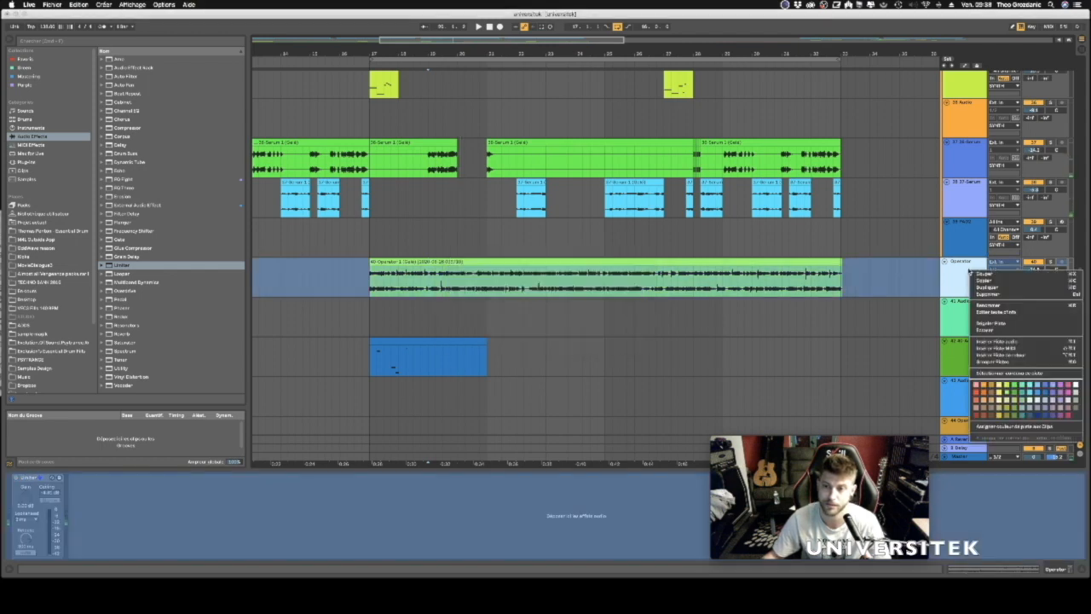
click(999, 330)
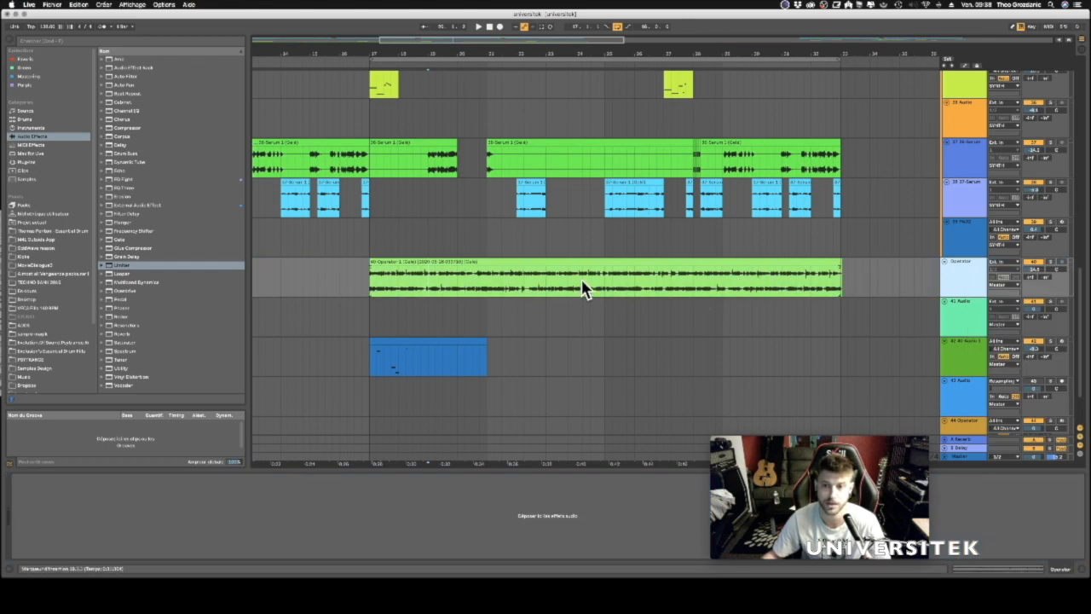
Adjust the flattened Operator clip's gain and lower the Operator track's volume during playback.
mouse_move(395, 52)
mouse_down()
mouse_move(402, 111)
mouse_move(404, 30)
mouse_move(405, 50)
mouse_up()
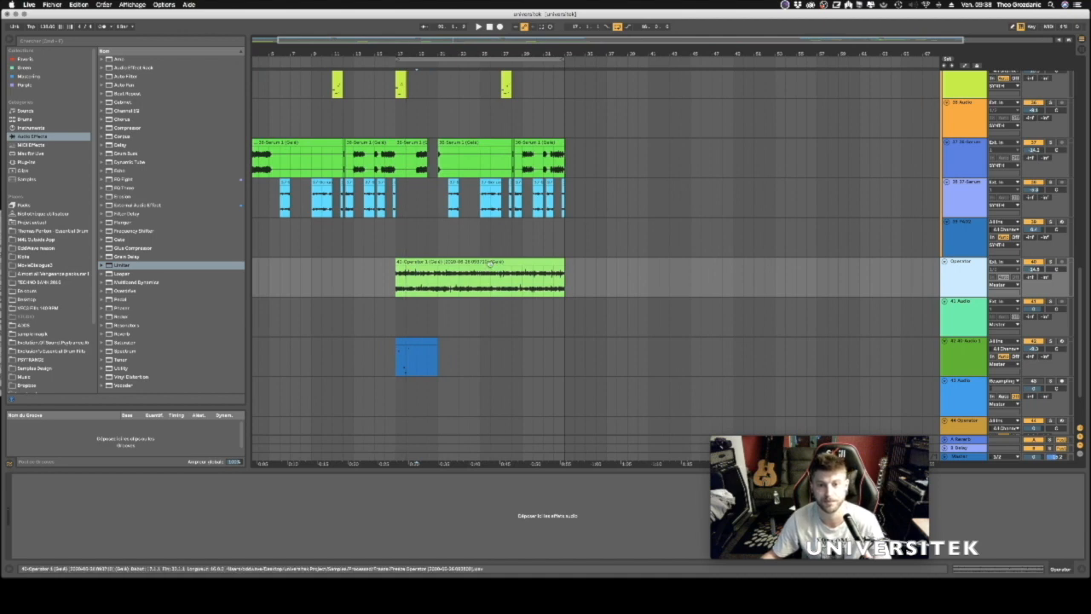
double_click(489, 262)
drag(81, 423, 80, 417)
drag(487, 55, 559, 117)
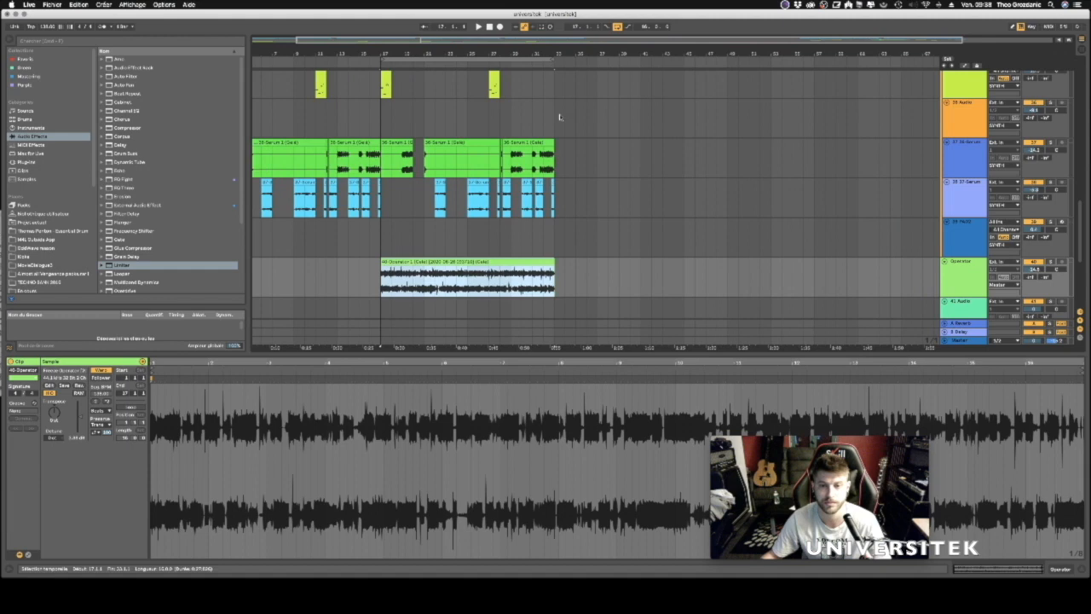
key(space)
drag(1034, 269, 1033, 277)
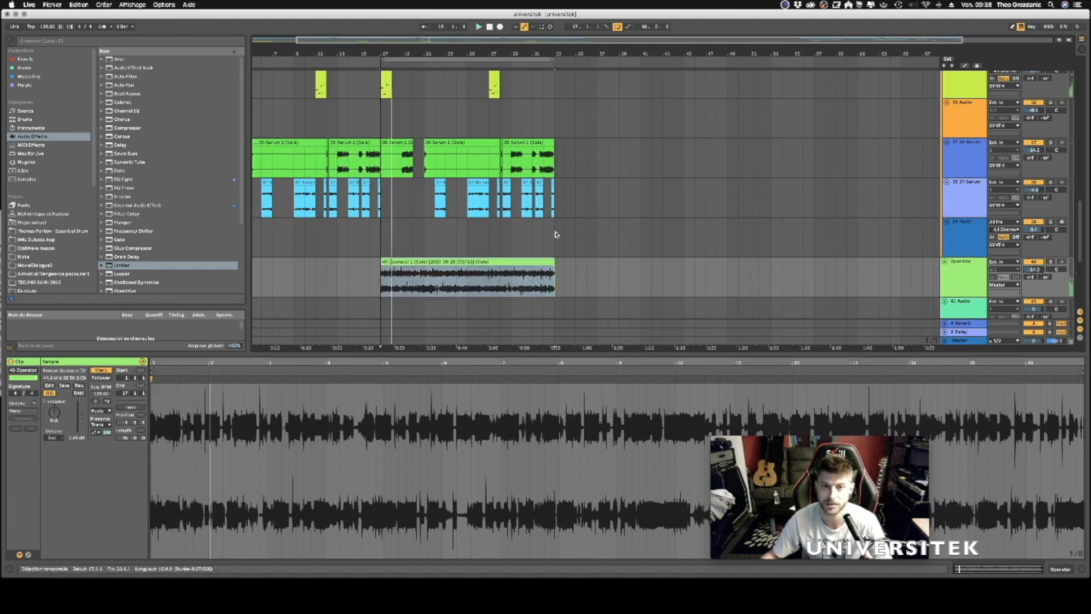
Move the Operator clip to start at bar 33 and delete bar 19 from the Serum clip on track 37.
drag(408, 262, 582, 279)
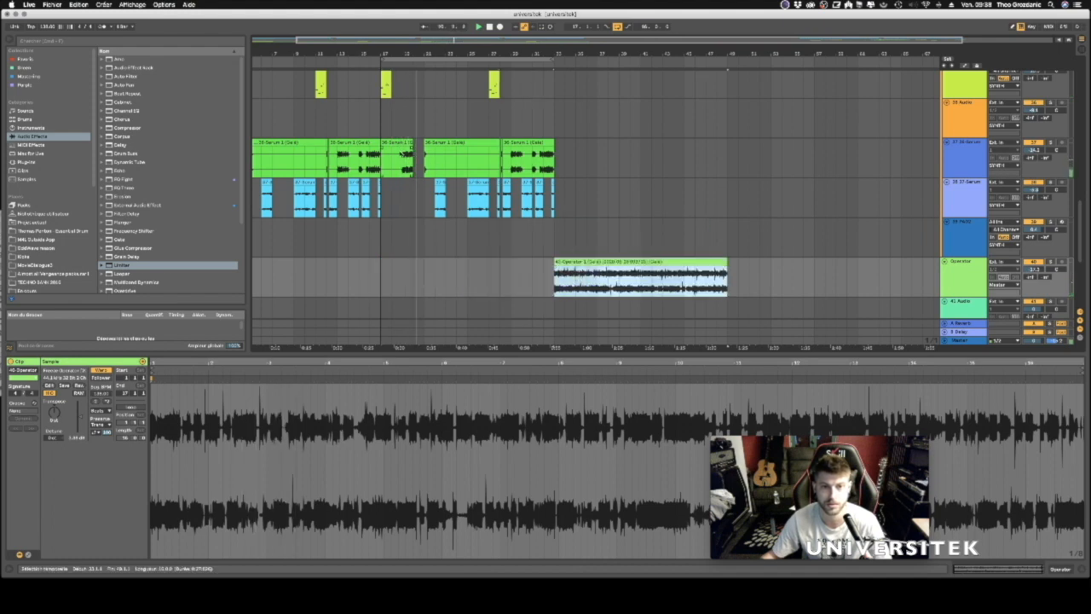
click(407, 155)
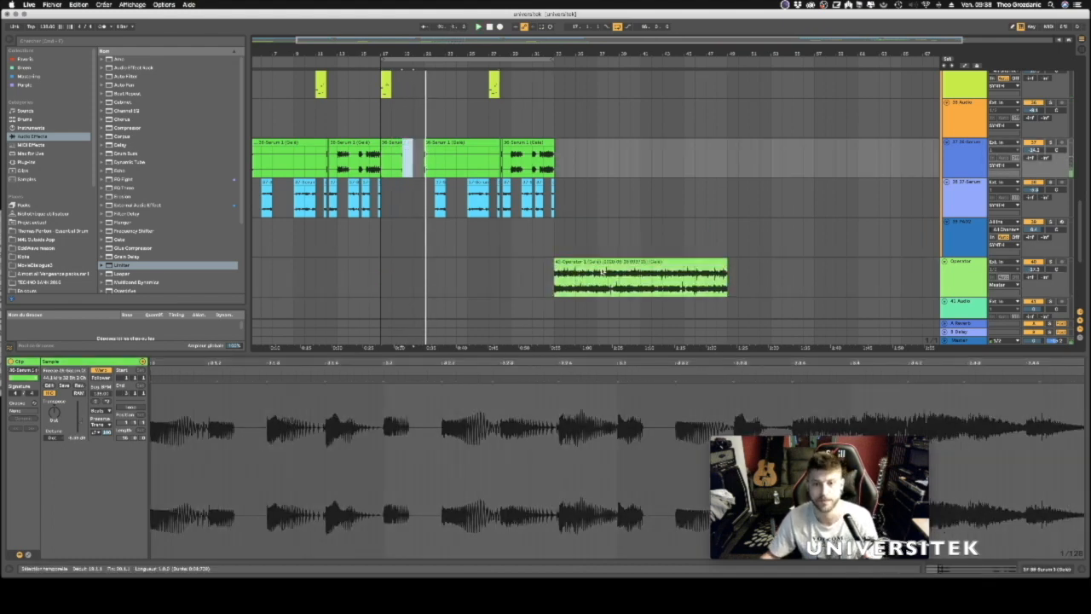
Move the one-bar slice at bar 35 of the Operator clip to bar 19 and play it back from bar 17.
click(603, 271)
click(577, 276)
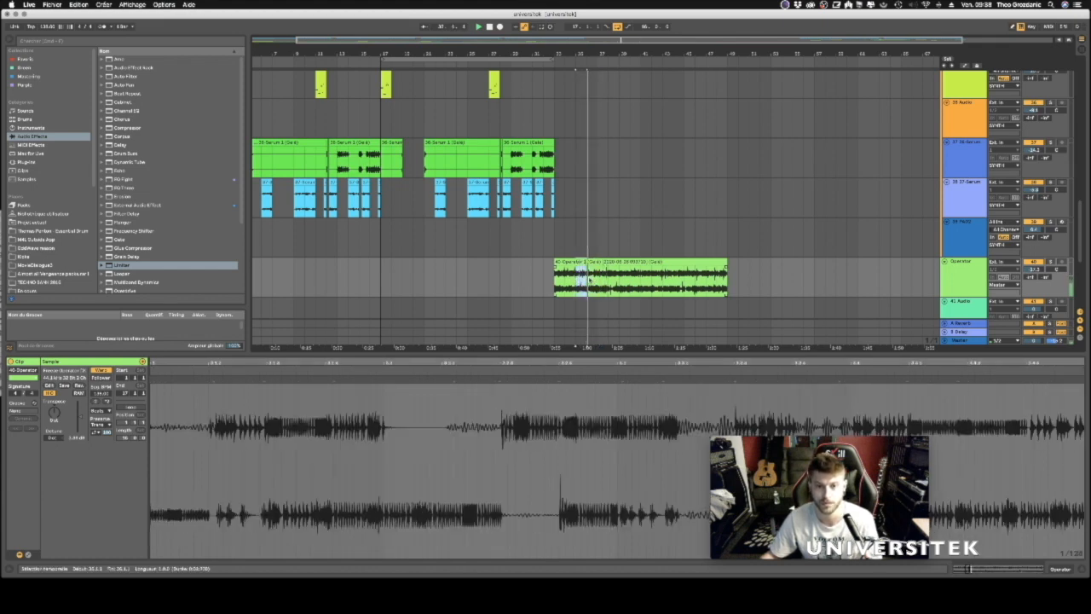
drag(582, 266, 408, 271)
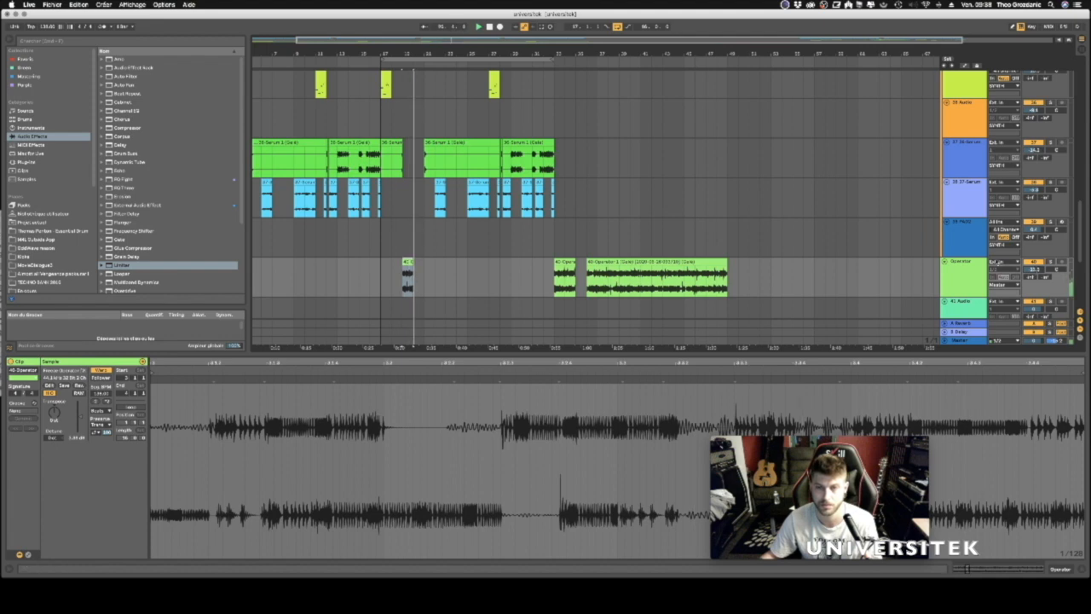
click(384, 194)
key(space)
key(space)
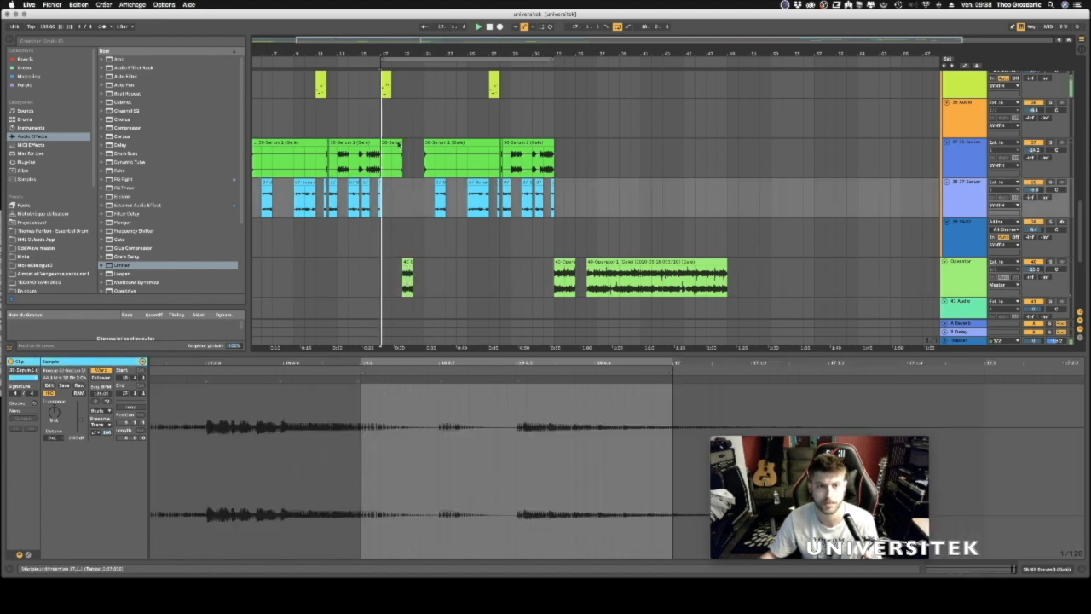
Delete the short segment near the start of the bar 17 clip on track 42.
drag(386, 50, 421, 185)
scroll(428, 199, down, 5)
key(Delete)
scroll(494, 149, up, 2)
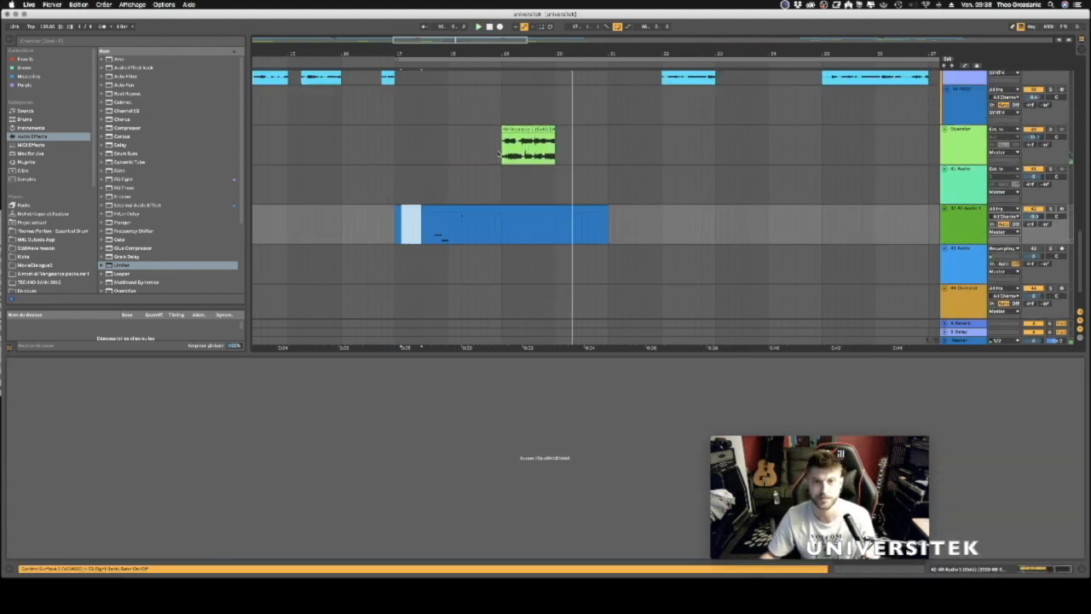
Find the ValhallaRoom reverb among the plug-ins and load it on the Operator track.
click(961, 152)
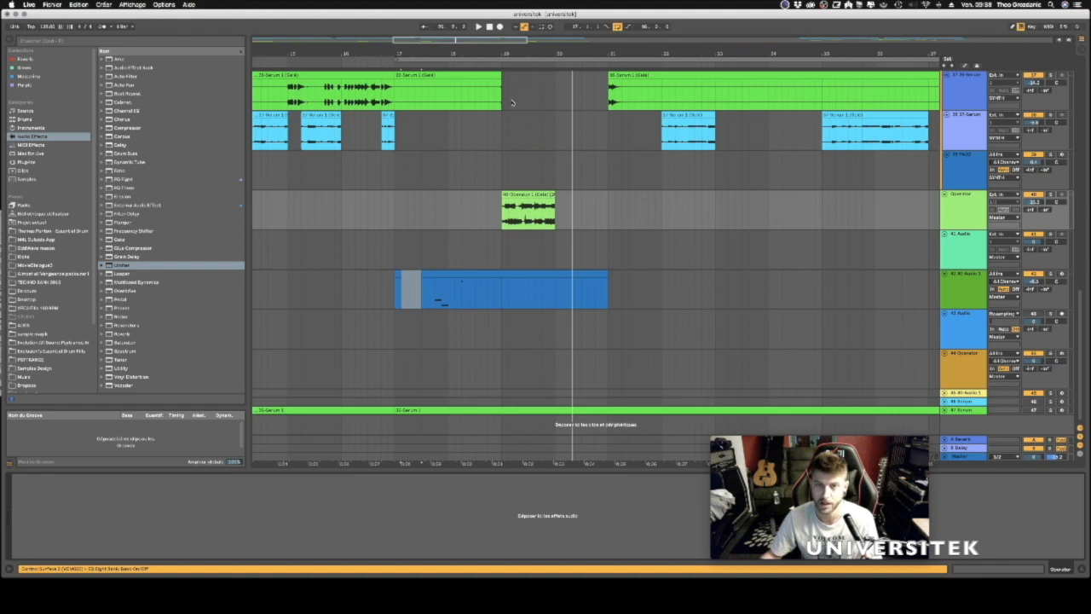
scroll(554, 171, down, 3)
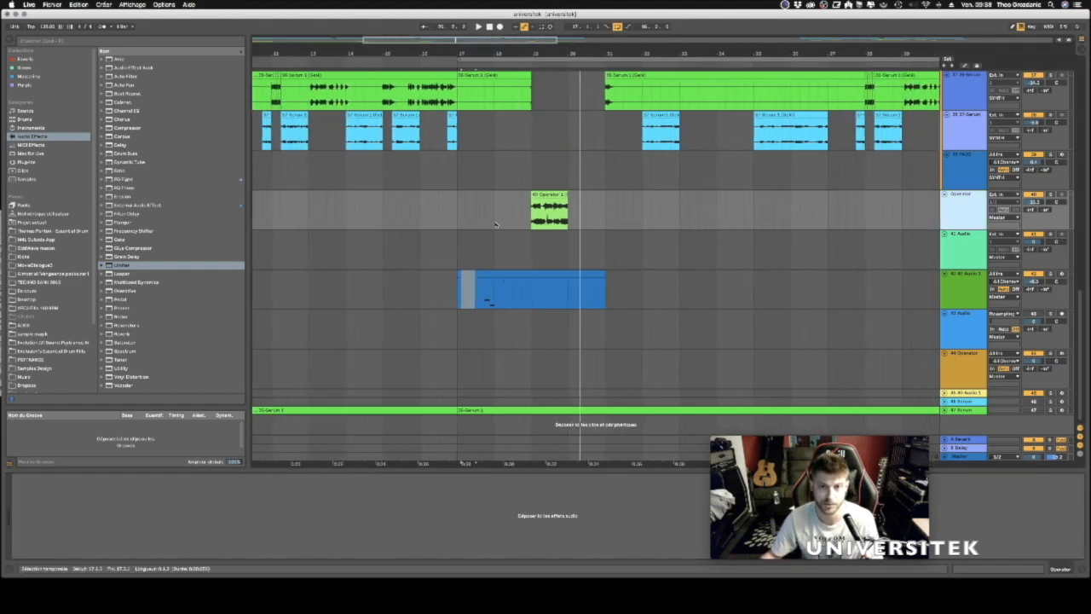
click(38, 42)
text(res)
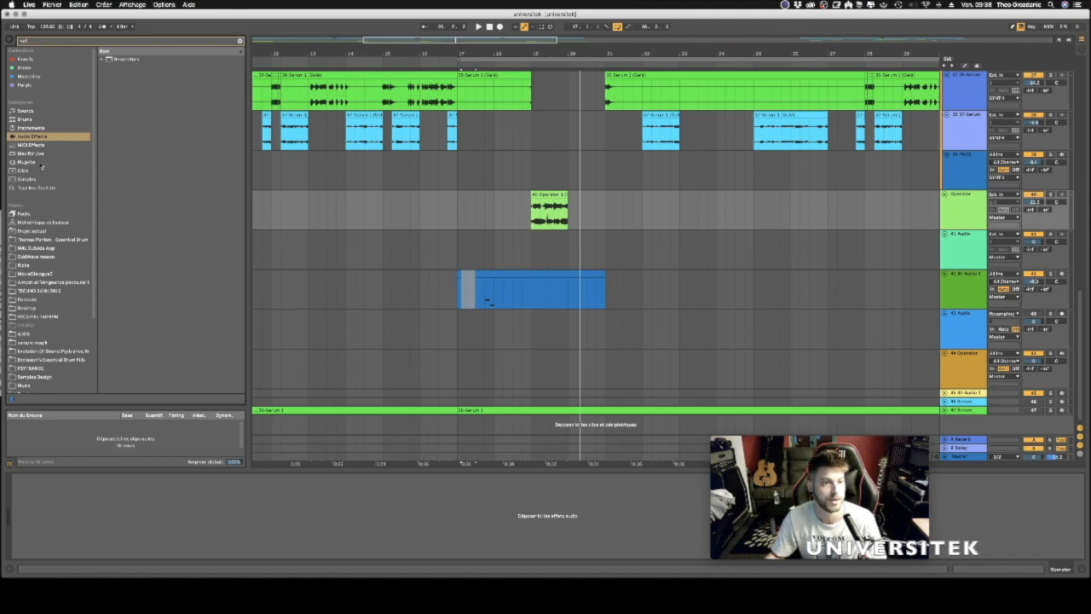
click(41, 163)
click(149, 103)
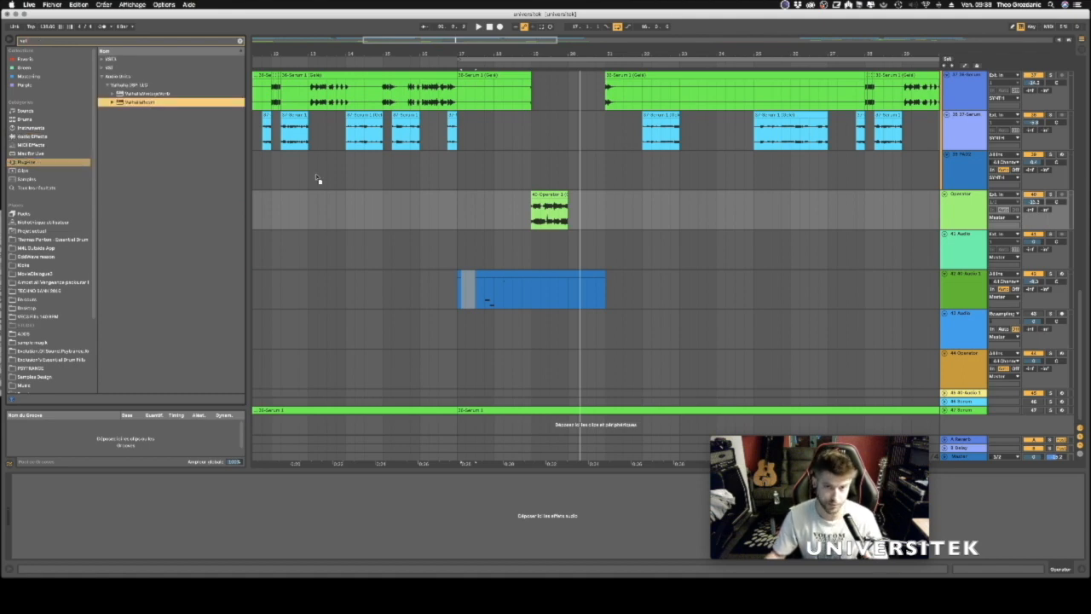
drag(549, 213, 236, 202)
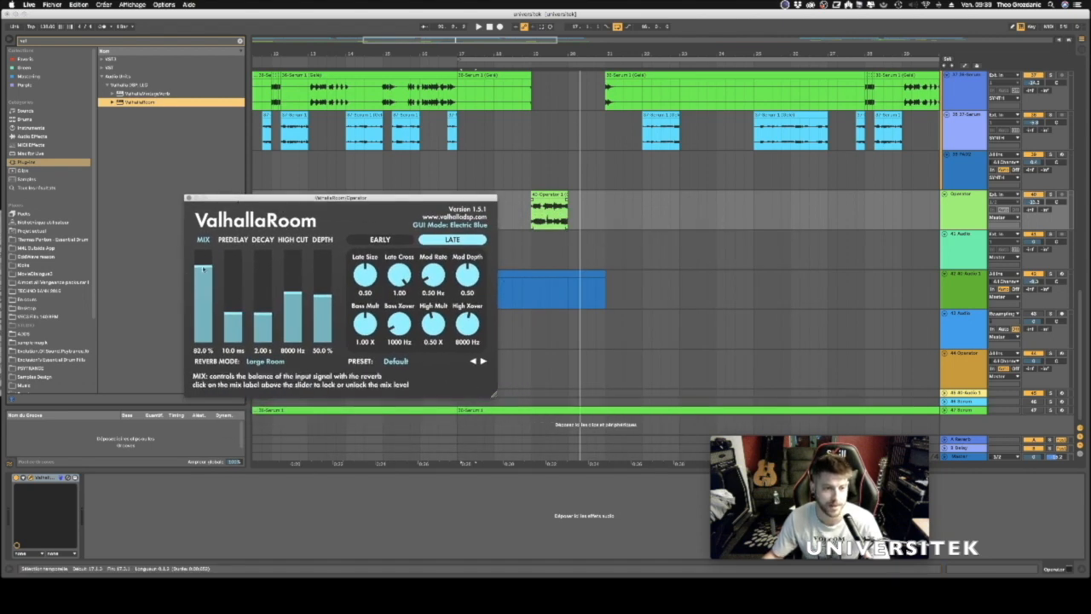
Set ValhallaRoom's decay to 0.10 s, depth to 77.9 %, high cut to 5460 Hz and mix to 67.7 %.
drag(203, 268, 203, 251)
drag(262, 314, 264, 276)
drag(267, 232, 260, 354)
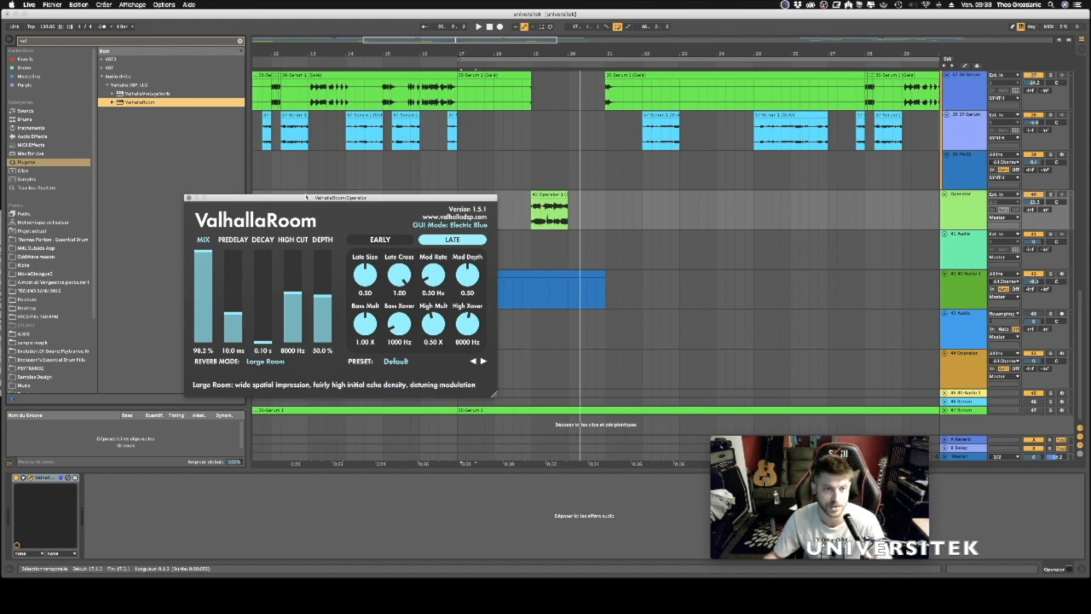
drag(307, 196, 307, 182)
drag(320, 253, 320, 248)
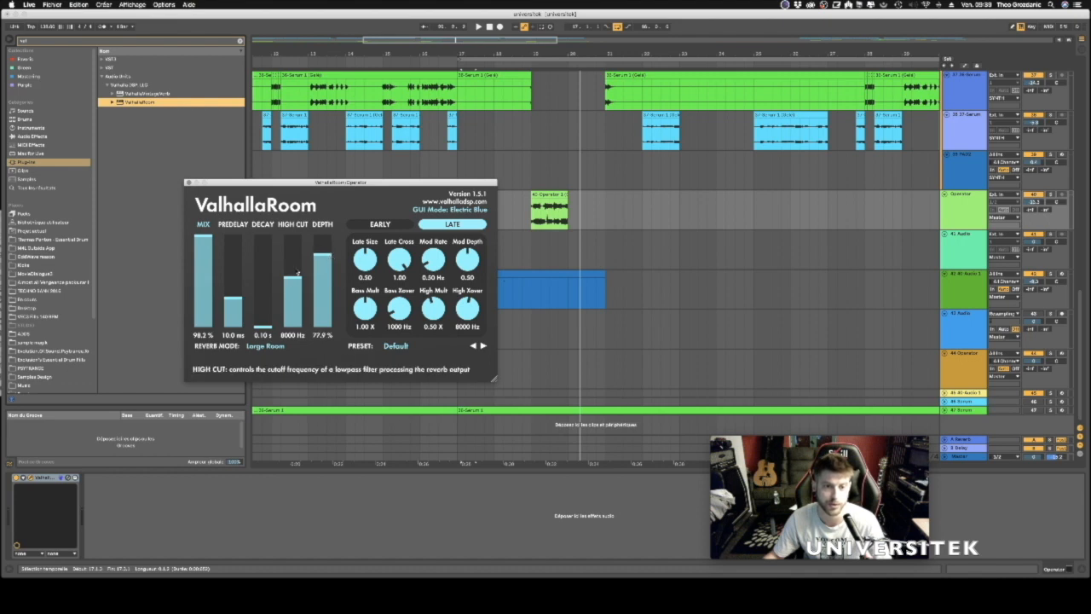
drag(296, 288, 296, 291)
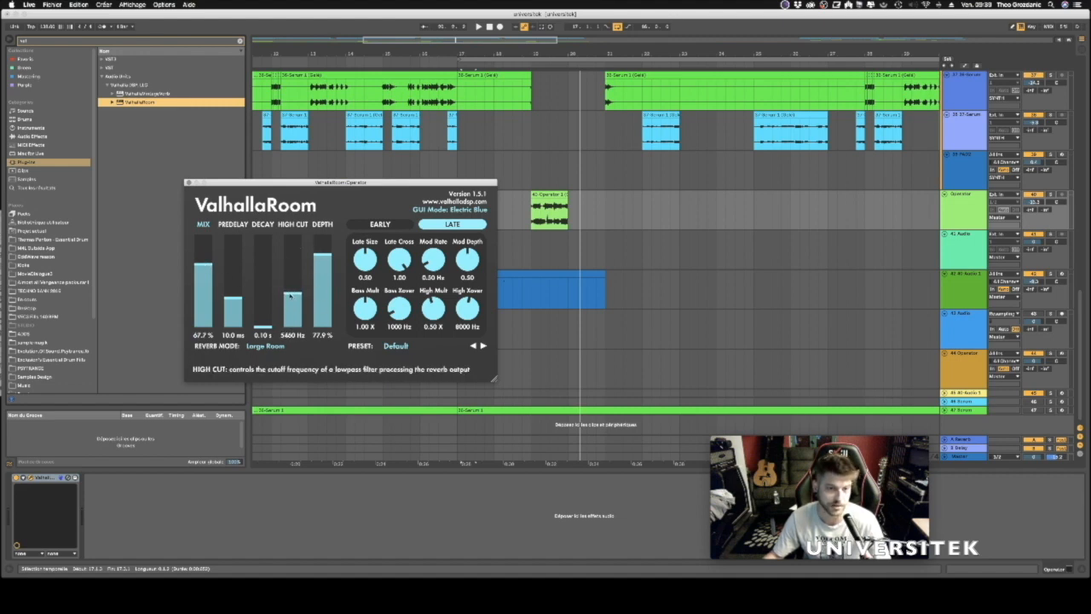
Play the reverberated slice from bar 19 and raise the Operator track's volume.
click(533, 219)
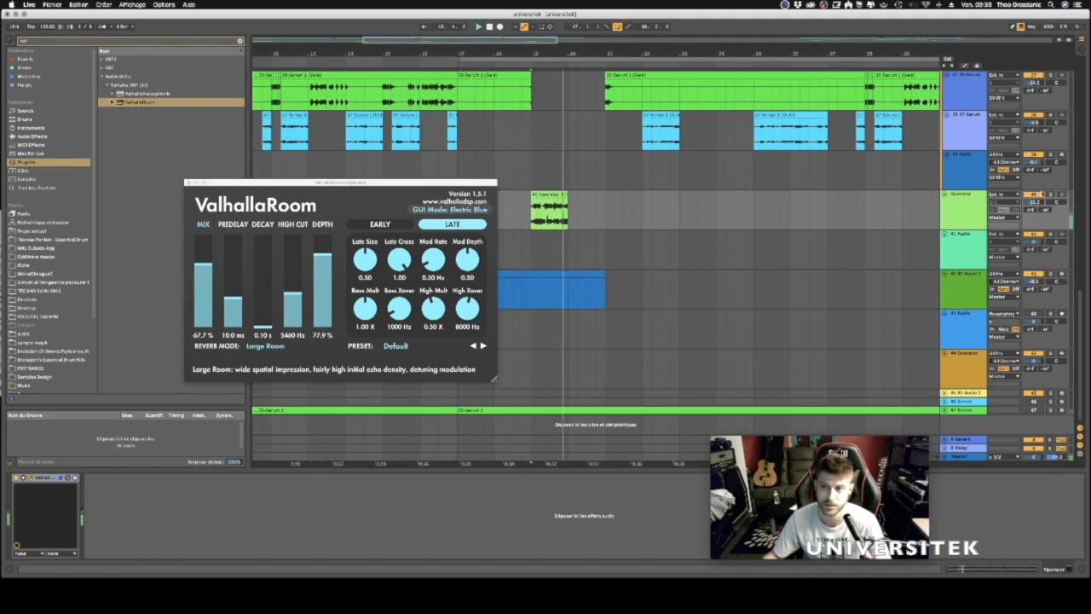
key(space)
key(space)
drag(1037, 204, 1037, 190)
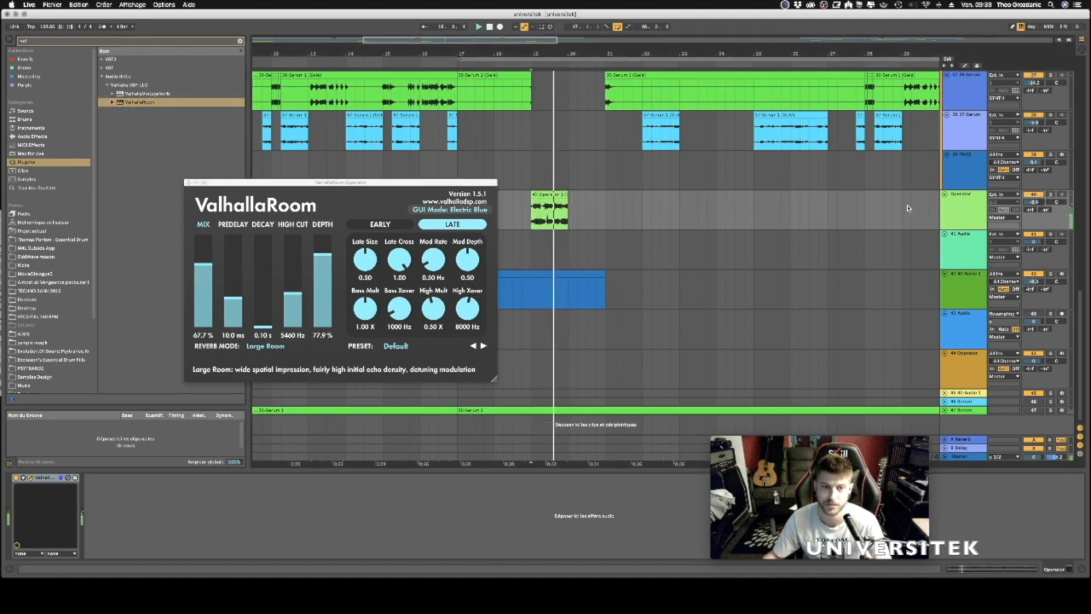
Set ValhallaRoom's decay to 0.29 s while replaying the slice at bar 19.
click(263, 321)
key(space)
key(space)
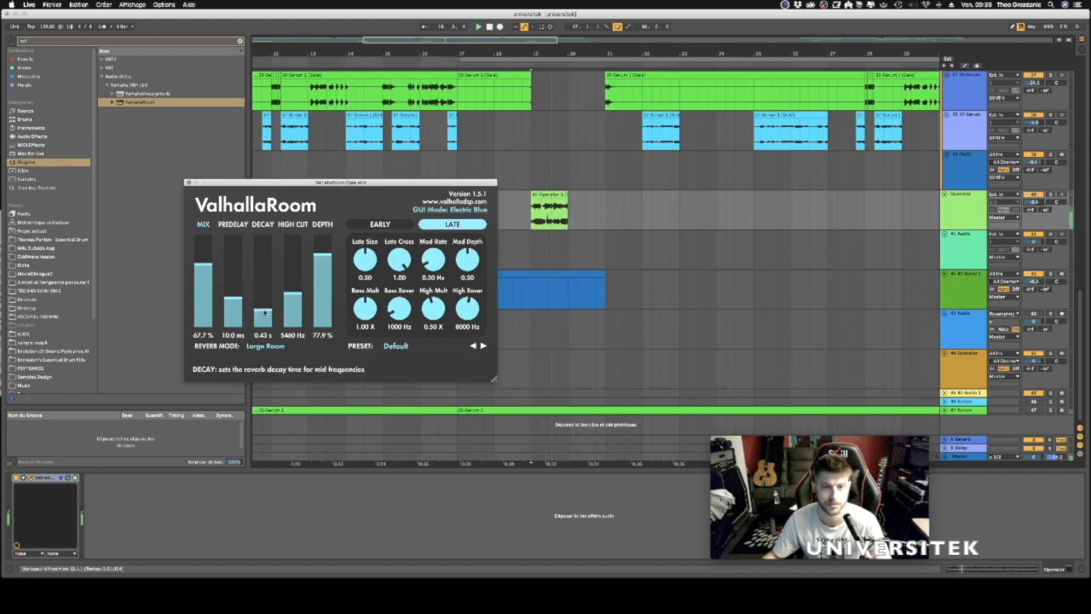
key(space)
key(space)
drag(263, 320, 264, 314)
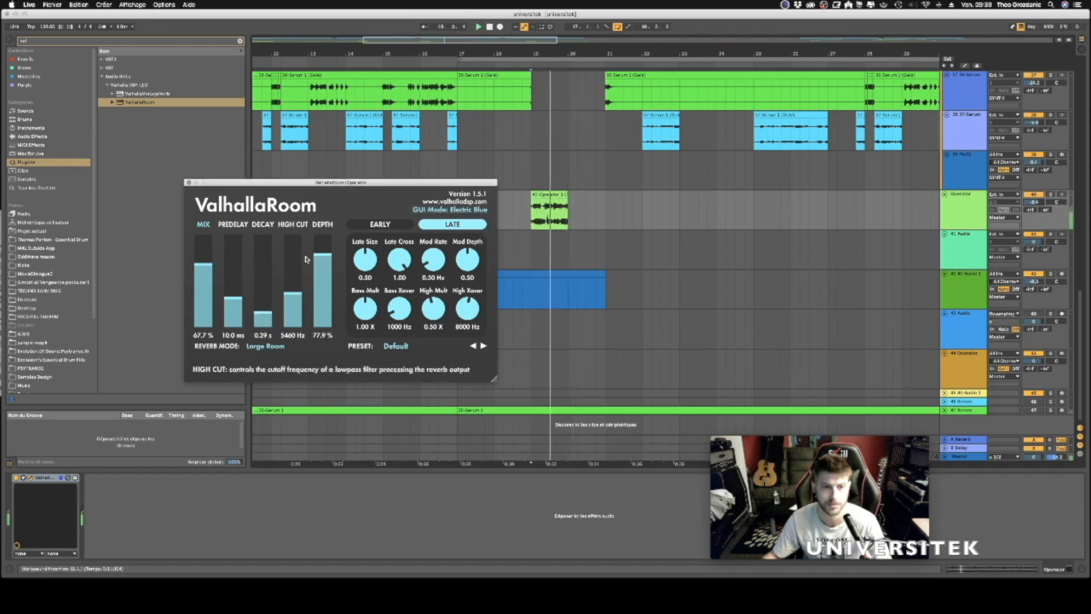
key(space)
Set ValhallaRoom's mix and depth to 100 % and its predelay to 0.0 ms while replaying the slice.
drag(205, 248, 206, 225)
drag(323, 252, 326, 223)
key(space)
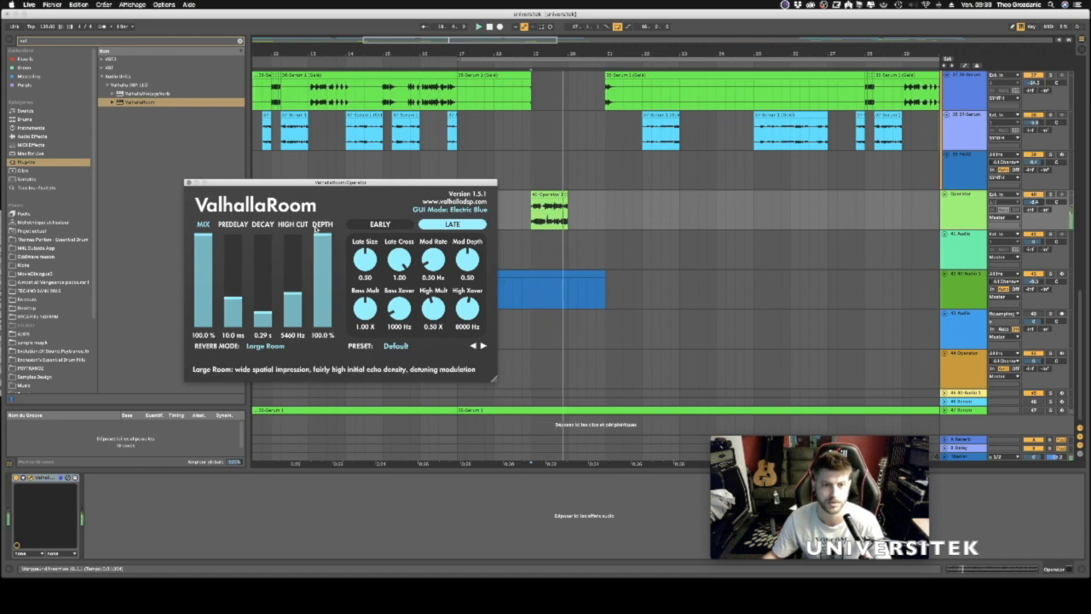
drag(228, 319, 228, 341)
key(space)
key(space)
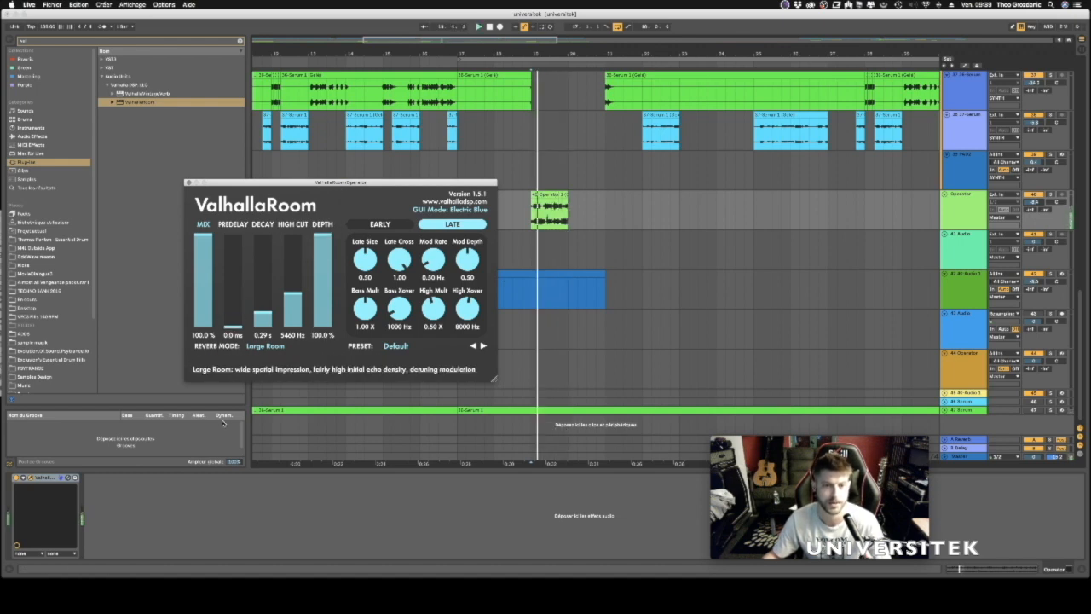
Set ValhallaRoom's mix to 63.1 %, decay to 0.18 s and high cut to 8820 Hz, and close the plug-in window.
drag(262, 314, 261, 304)
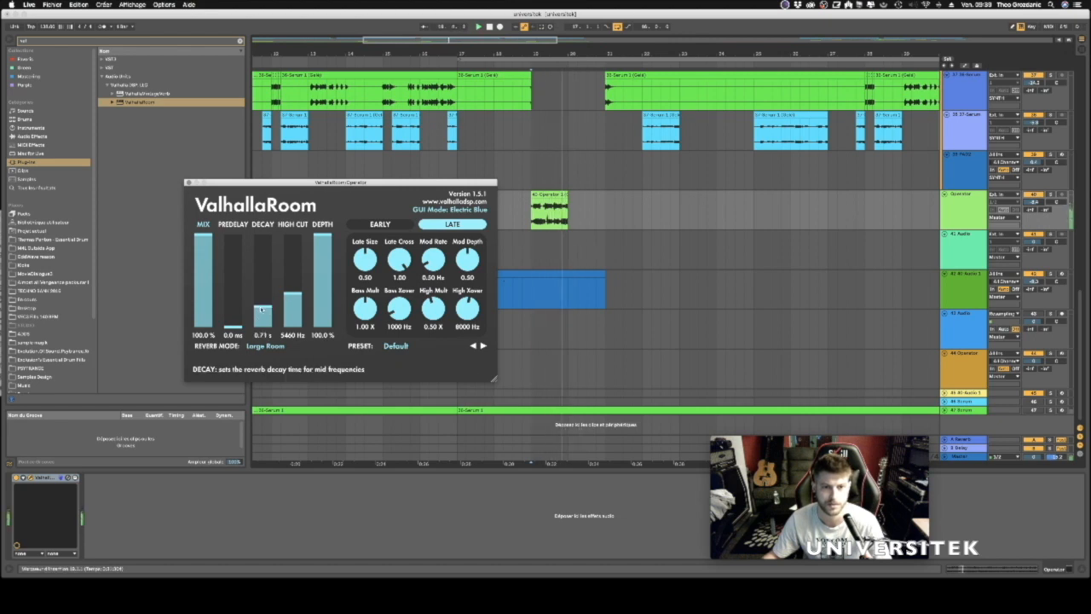
drag(203, 237, 203, 268)
drag(264, 315, 295, 364)
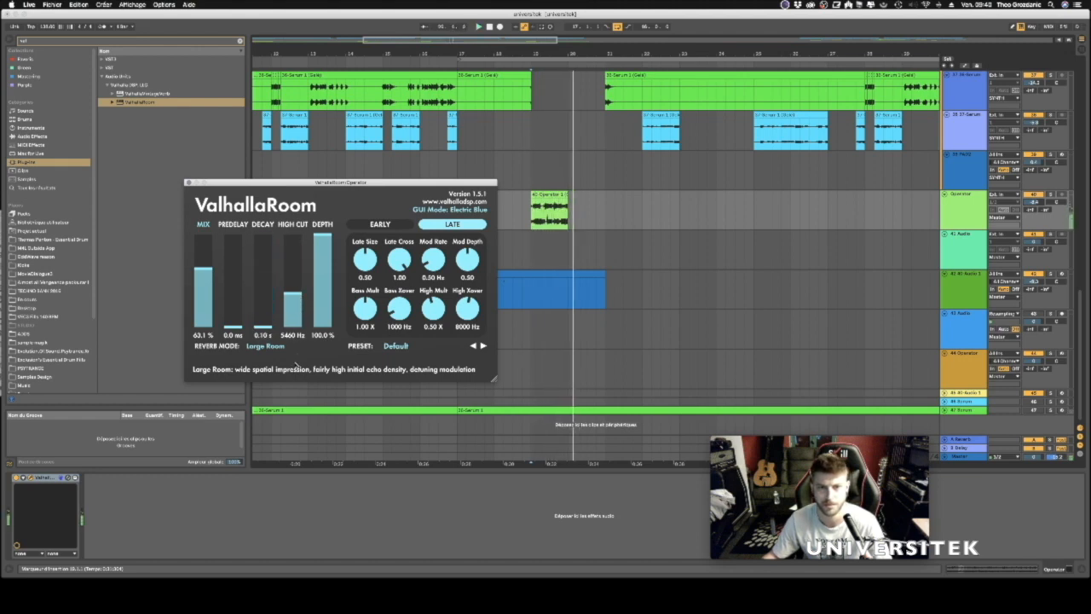
drag(335, 185, 322, 229)
key(space)
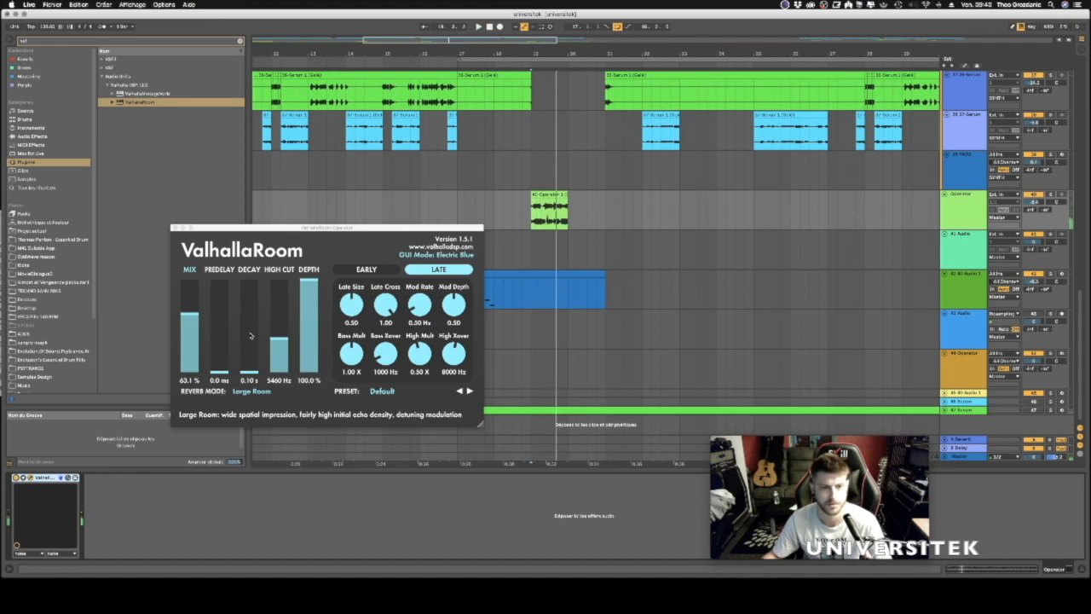
drag(248, 364, 279, 320)
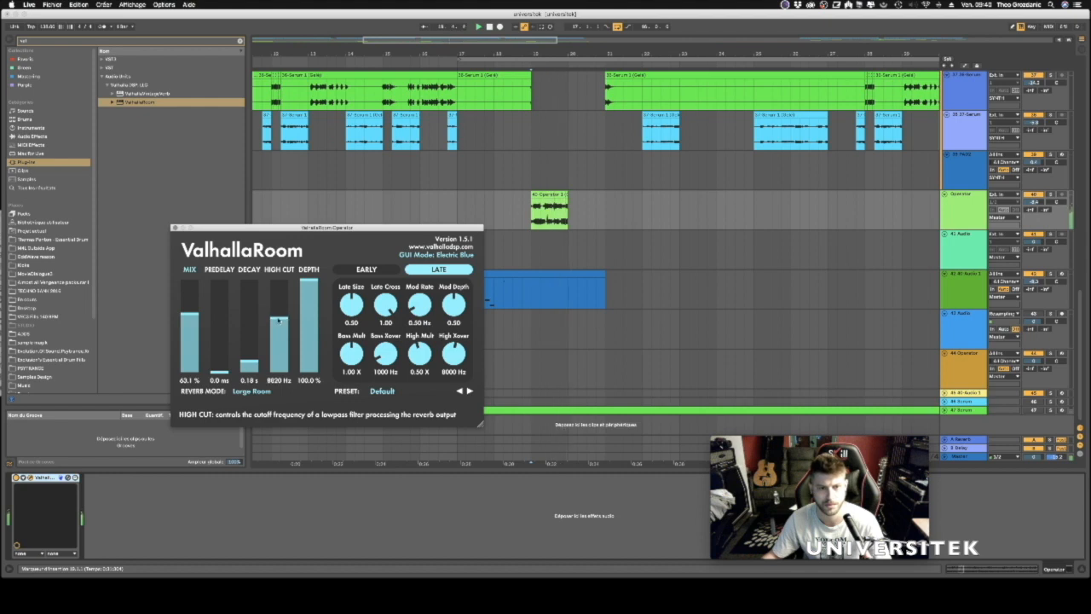
click(173, 228)
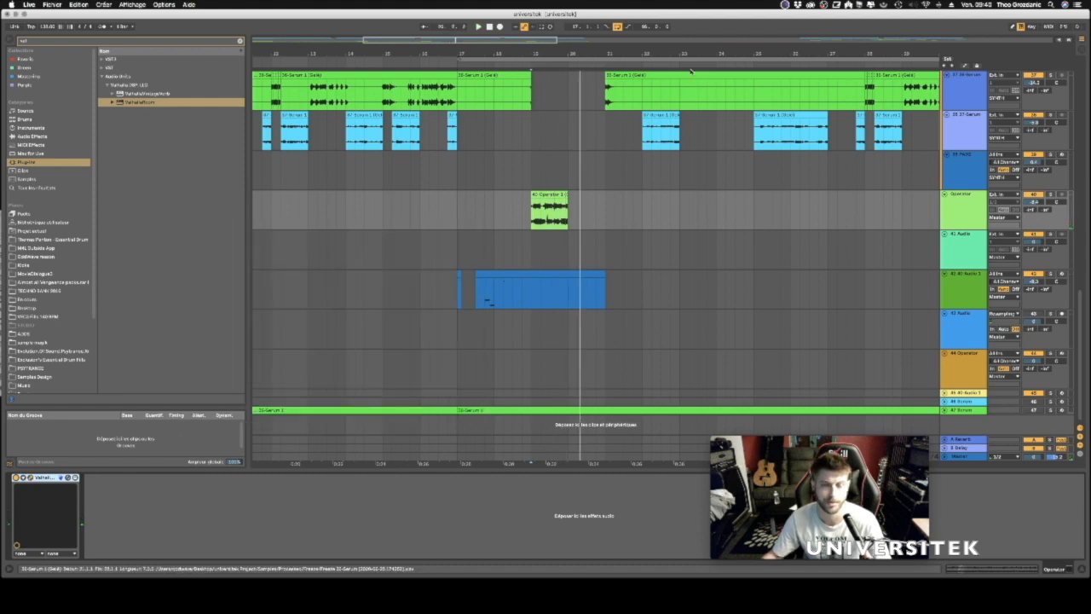
Play the arrangement from bar 17 and show the devices of track 42.
drag(600, 57, 648, 59)
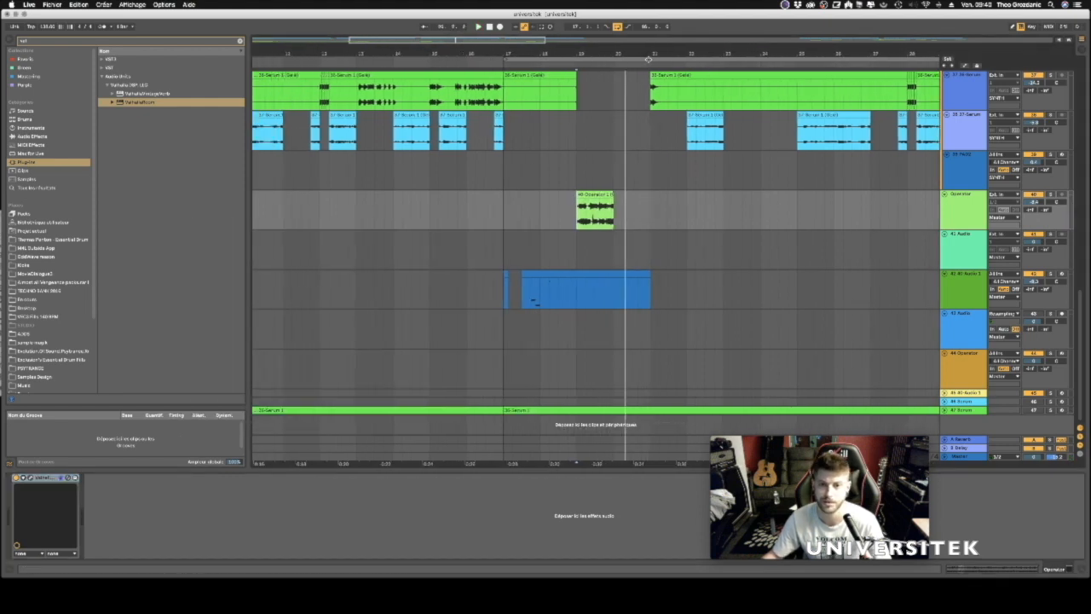
click(499, 201)
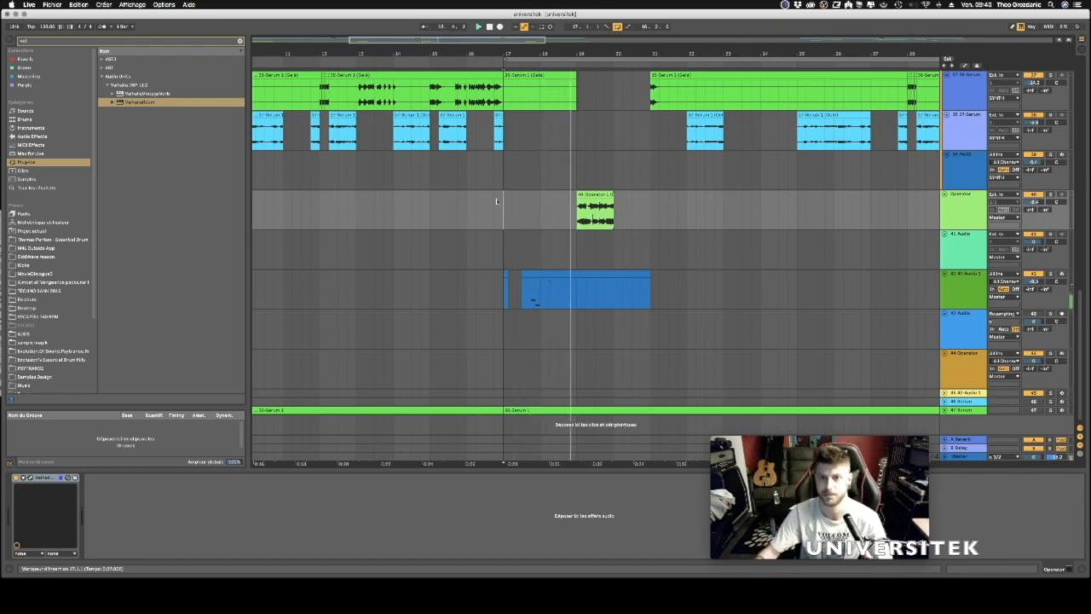
click(985, 276)
Copy a three-beat section of the bar 25 clip on the 37-Serum track to bar 20 and play it back.
scroll(612, 169, up, 3)
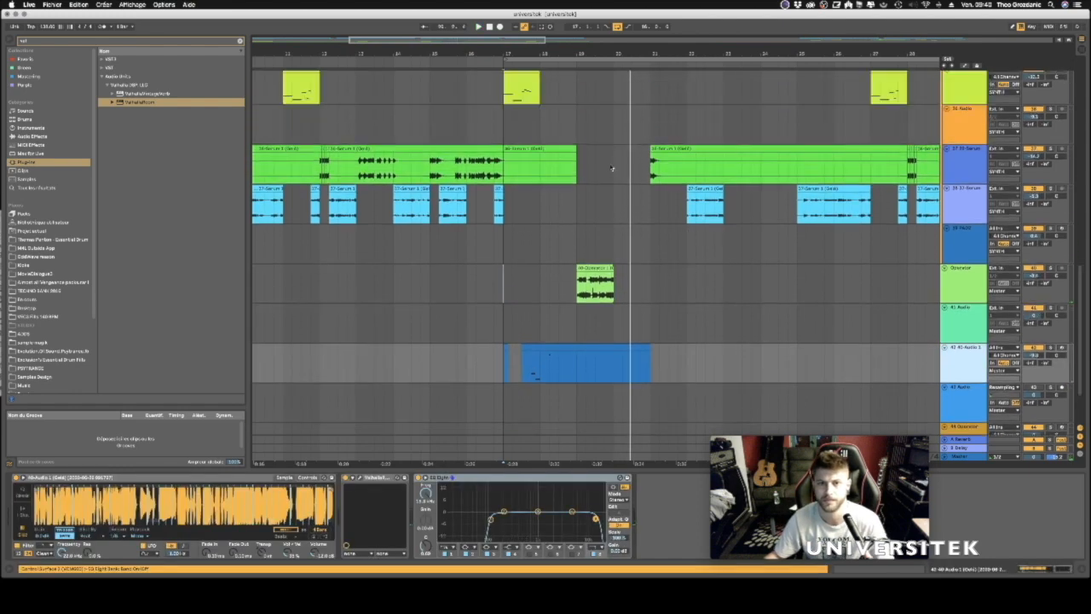
scroll(701, 179, up, 1)
click(811, 238)
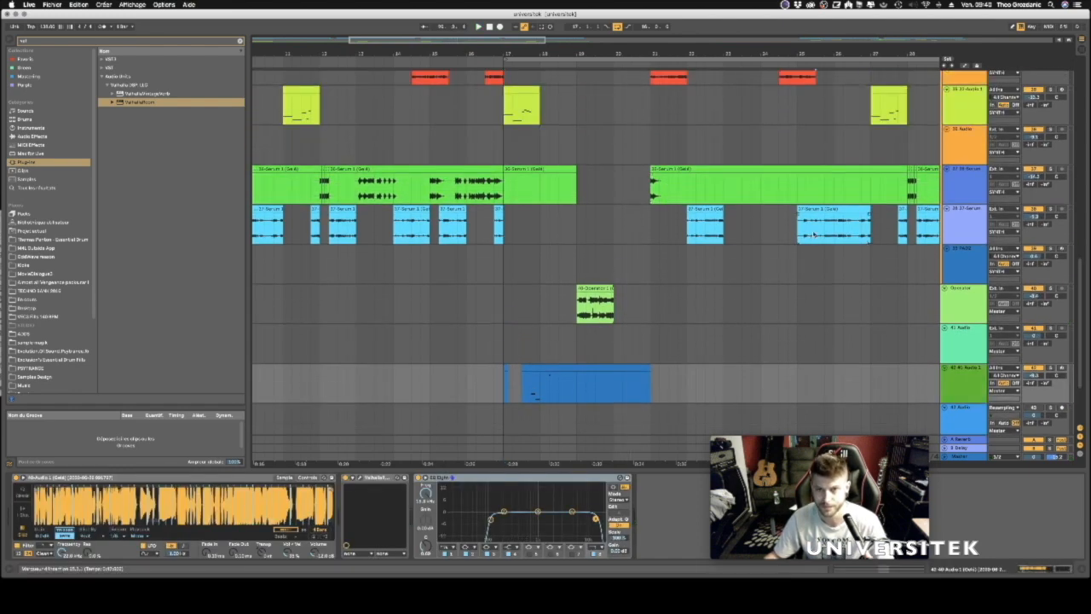
drag(826, 235, 863, 235)
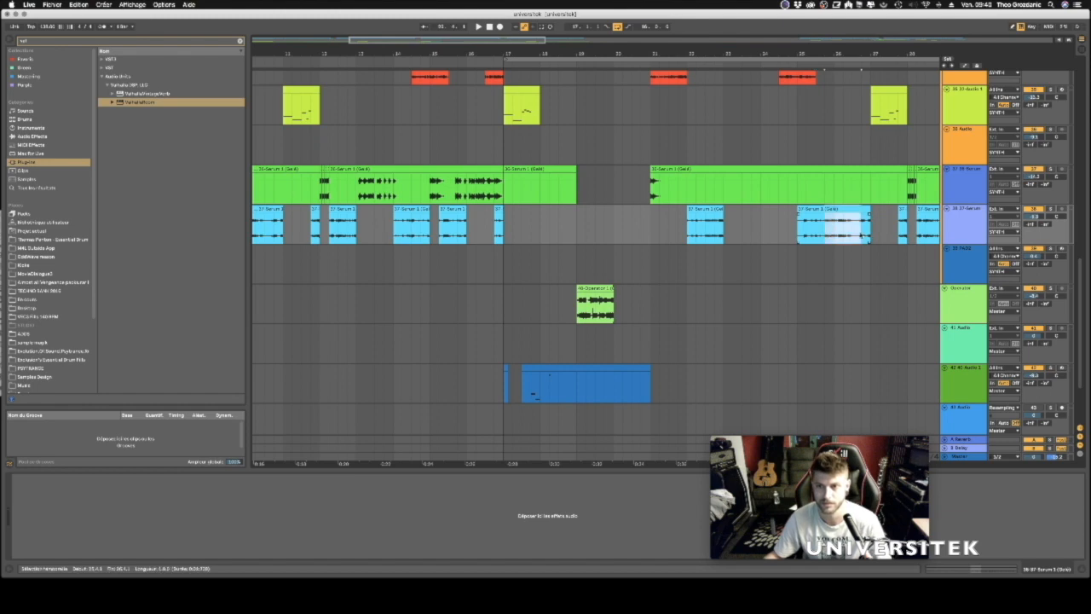
click(624, 220)
key(super+v)
key(space)
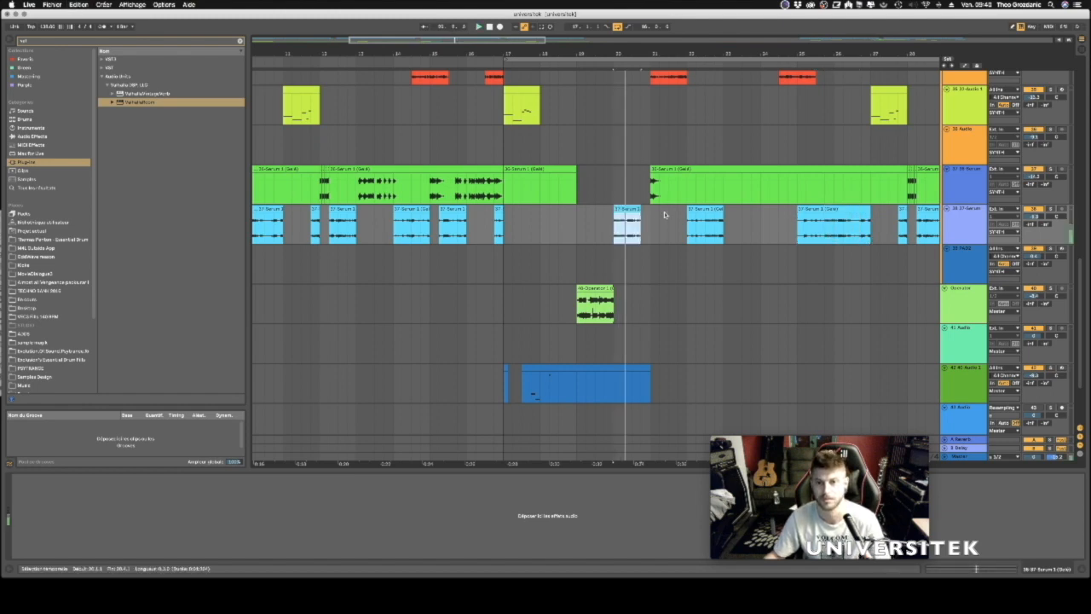
Look over the synth and bass tracks between bars 17 and 33 for gaps and material for further fills.
scroll(622, 145, up, 3)
scroll(612, 160, down, 5)
scroll(612, 160, up, 6)
click(620, 162)
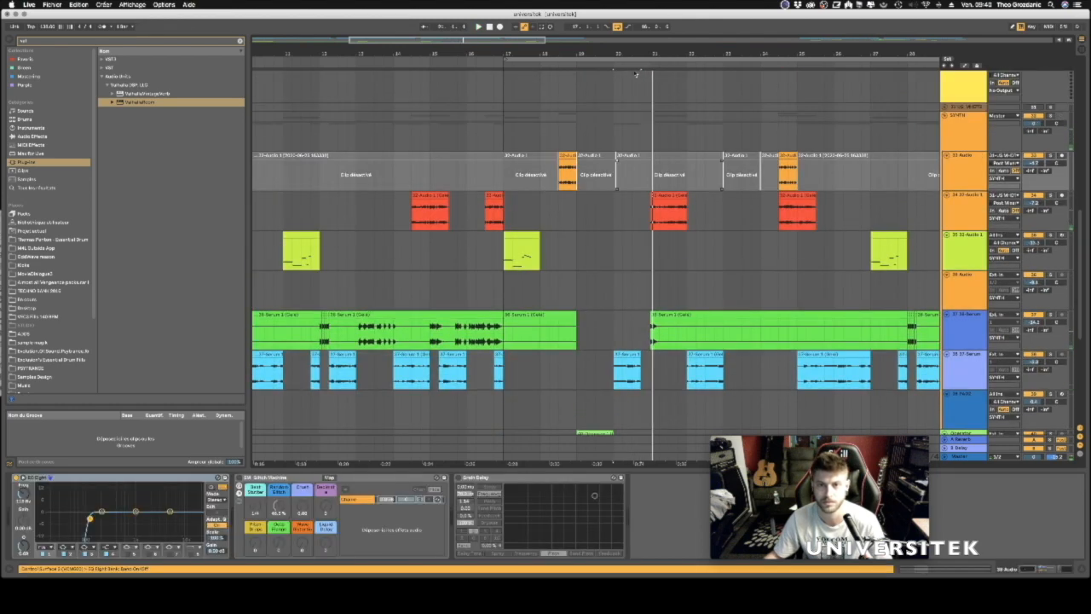
drag(635, 55, 577, 41)
scroll(587, 246, down, 4)
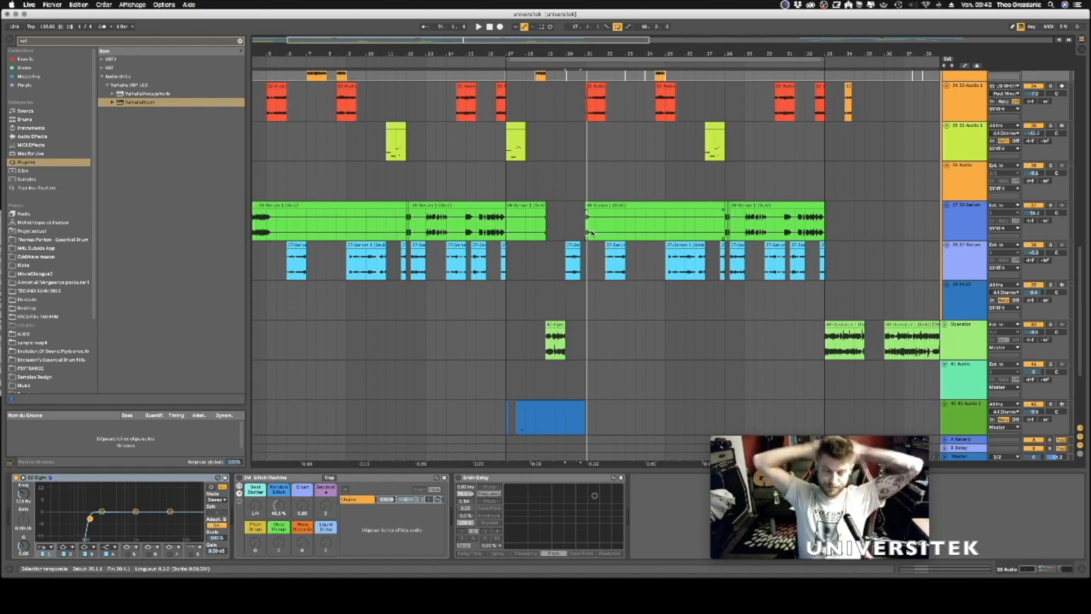
click(598, 278)
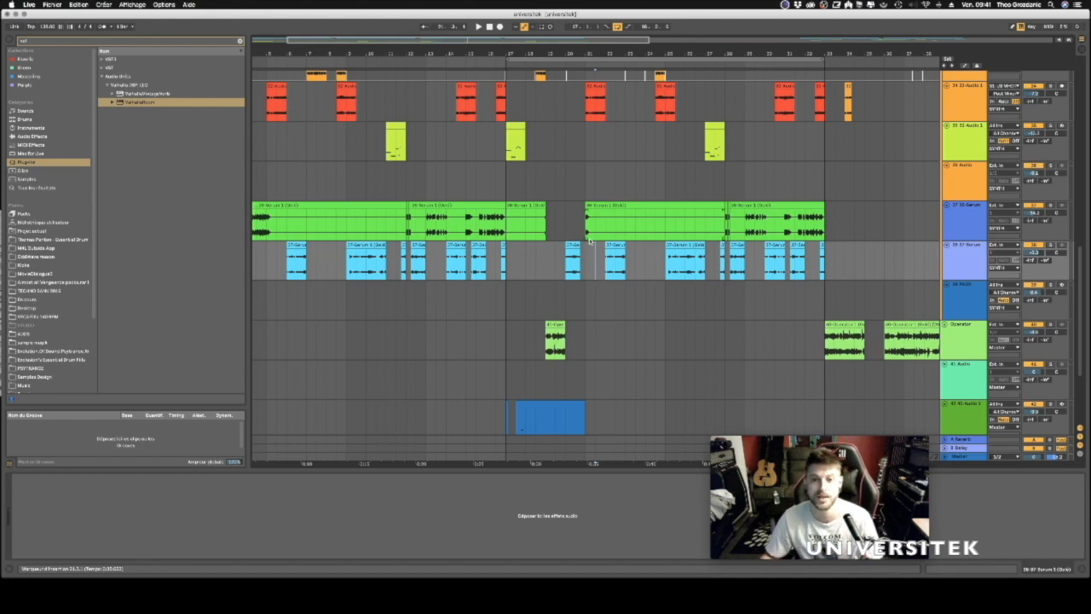
drag(602, 54, 513, 85)
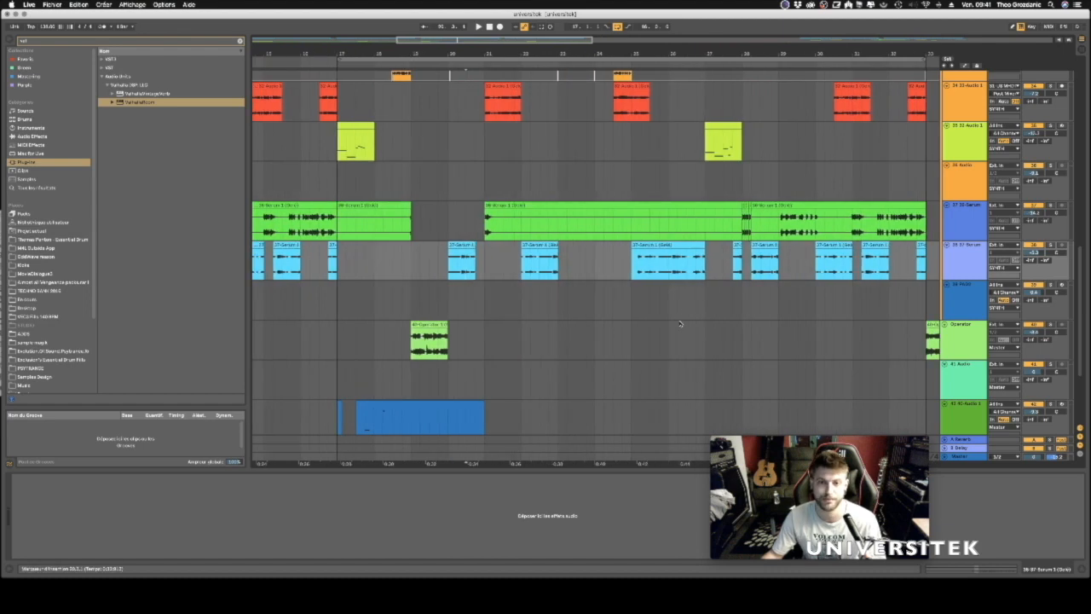
click(605, 334)
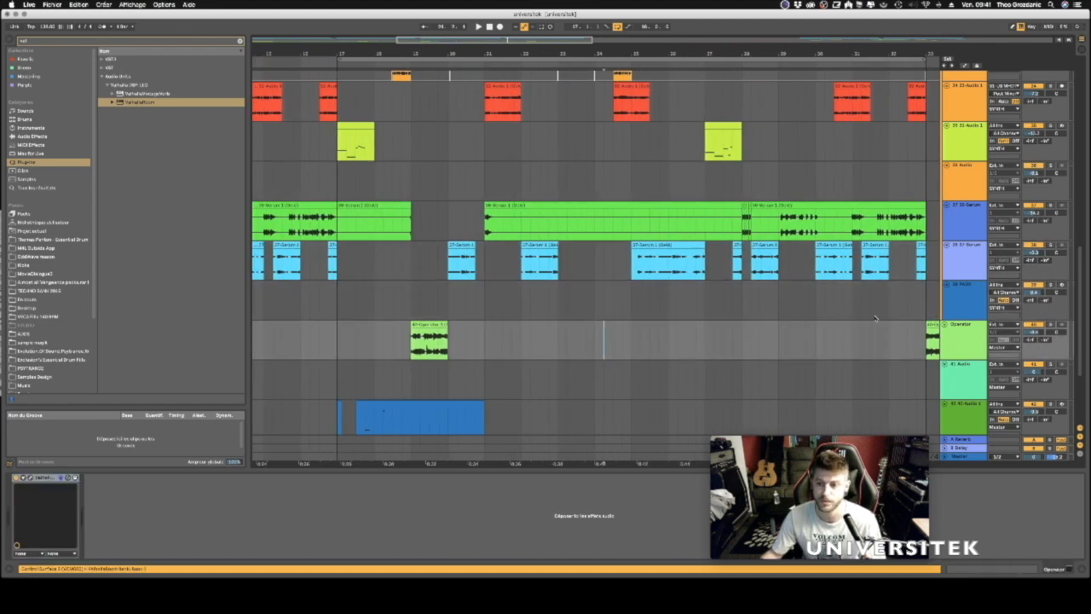
scroll(539, 277, up, 6)
scroll(539, 278, down, 10)
scroll(540, 280, up, 3)
click(503, 299)
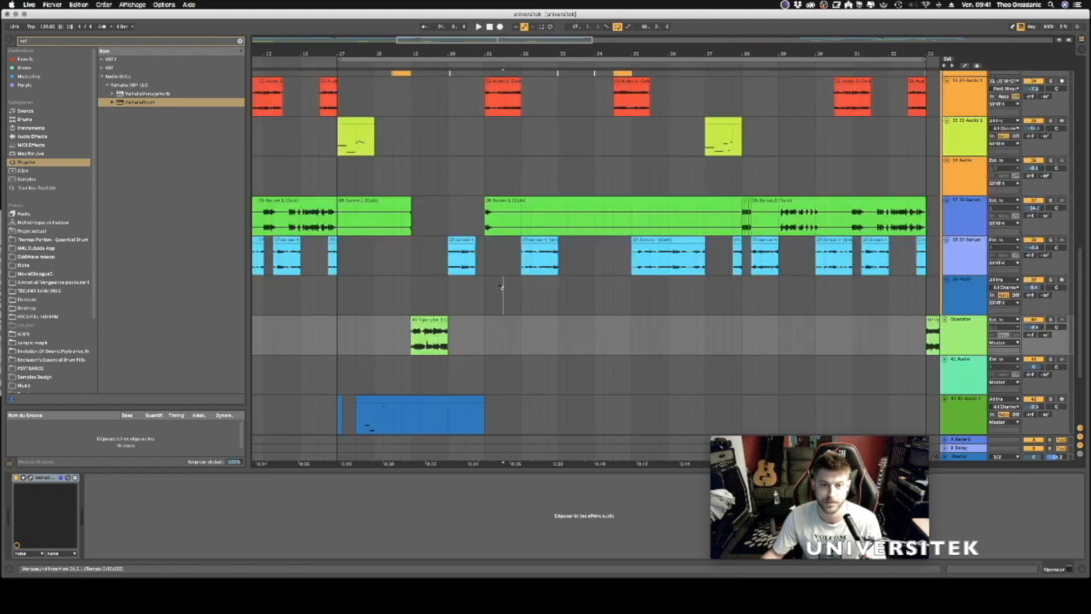
Copy the one-beat slice at 19.3 of the Operator clip to bar 23 on a new audio track, and play it soloed.
click(431, 345)
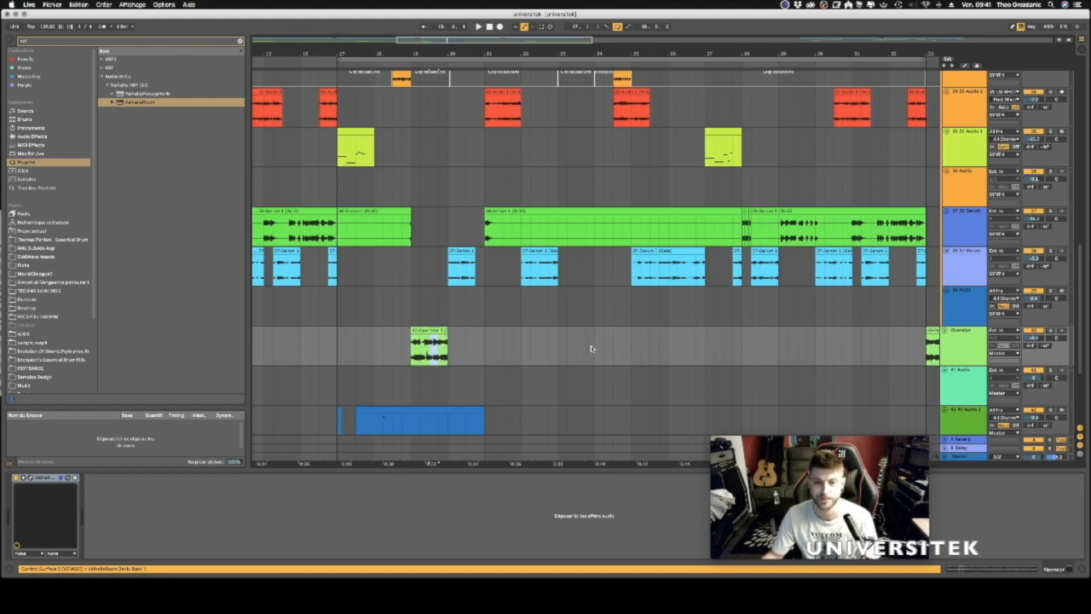
click(967, 351)
key(super+t)
scroll(884, 352, down, 1)
scroll(884, 352, down, 1)
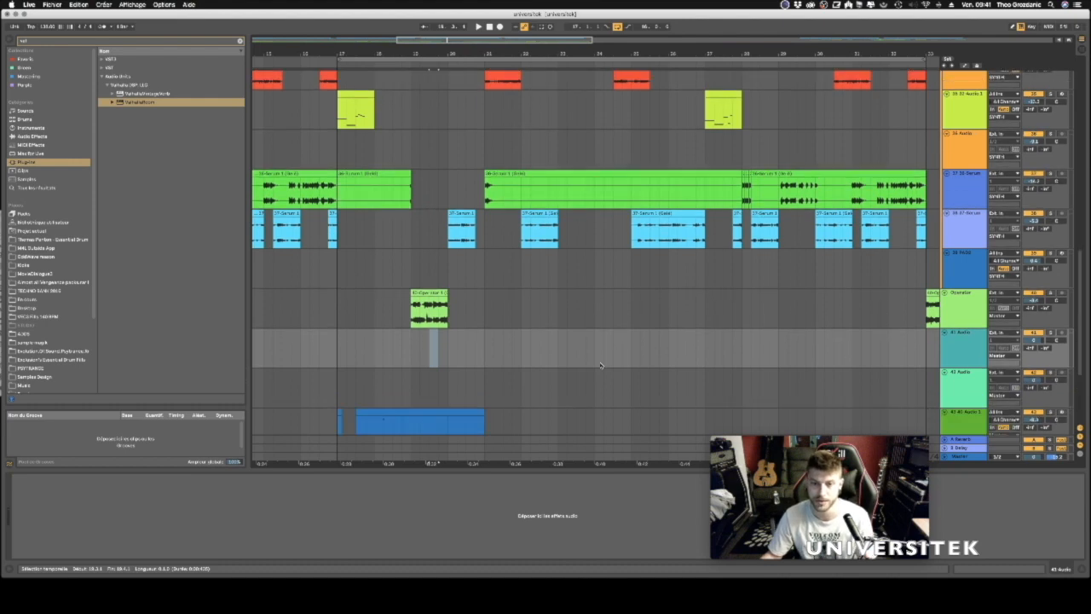
click(559, 351)
key(super+v)
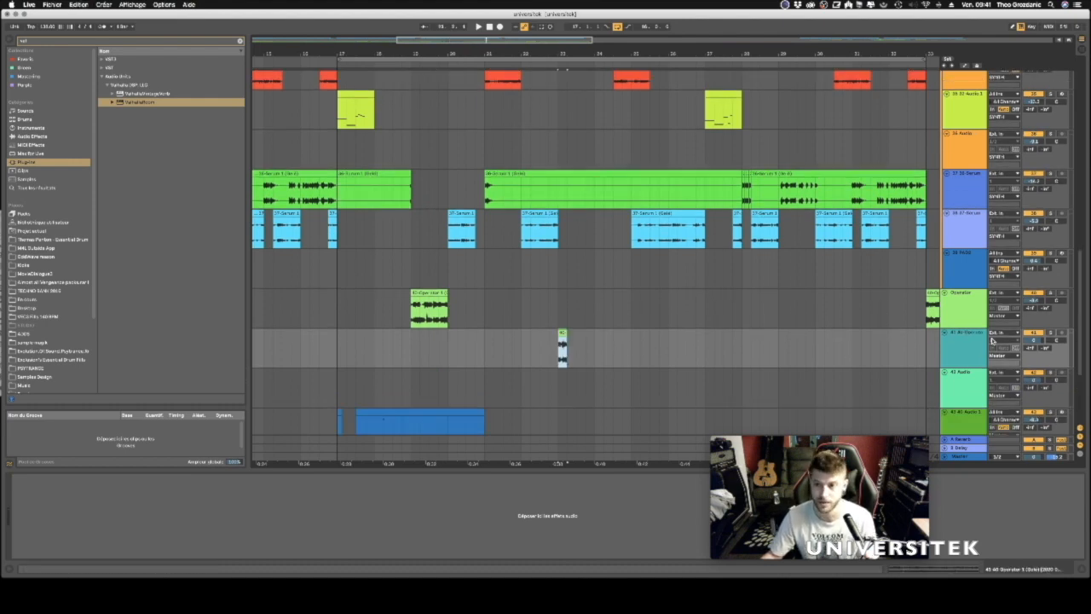
key(space)
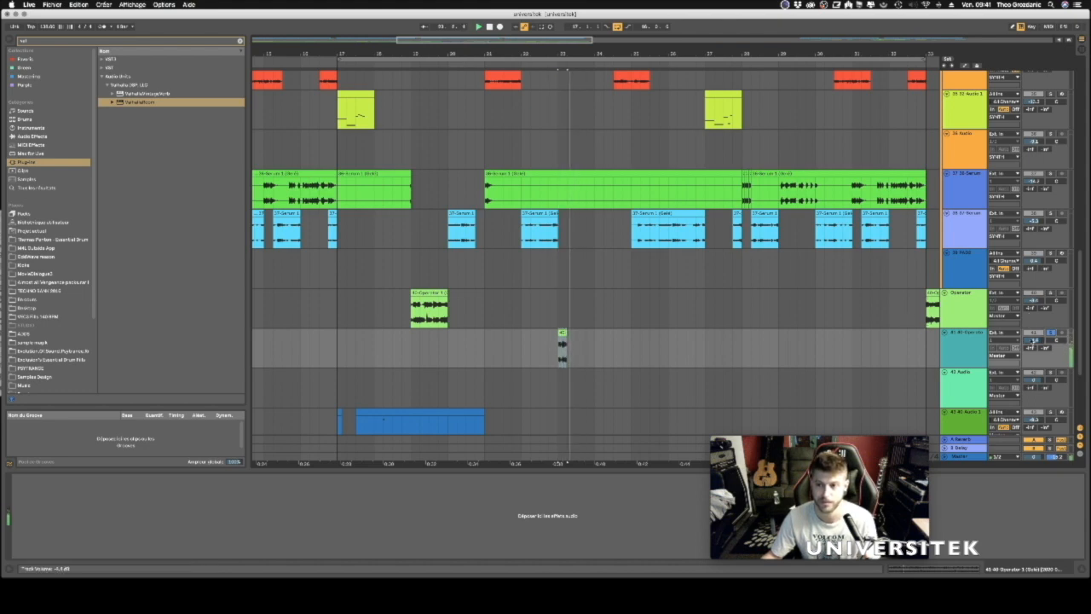
click(555, 261)
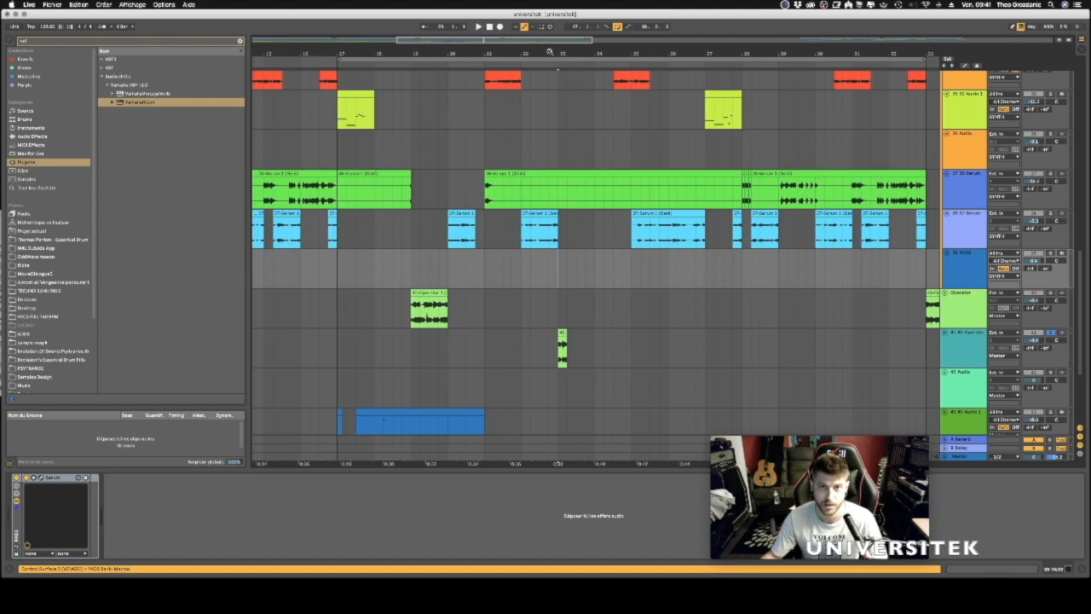
Copy the first beat of the bar 21 clip on track 37 to position 24.2 on the new audio track.
drag(548, 53, 518, 51)
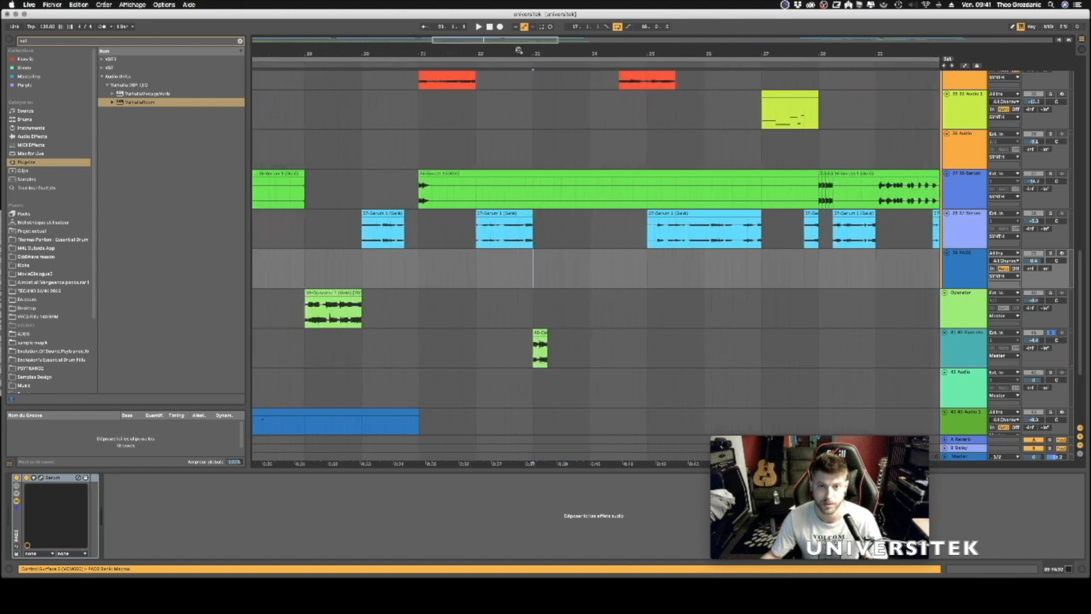
click(454, 201)
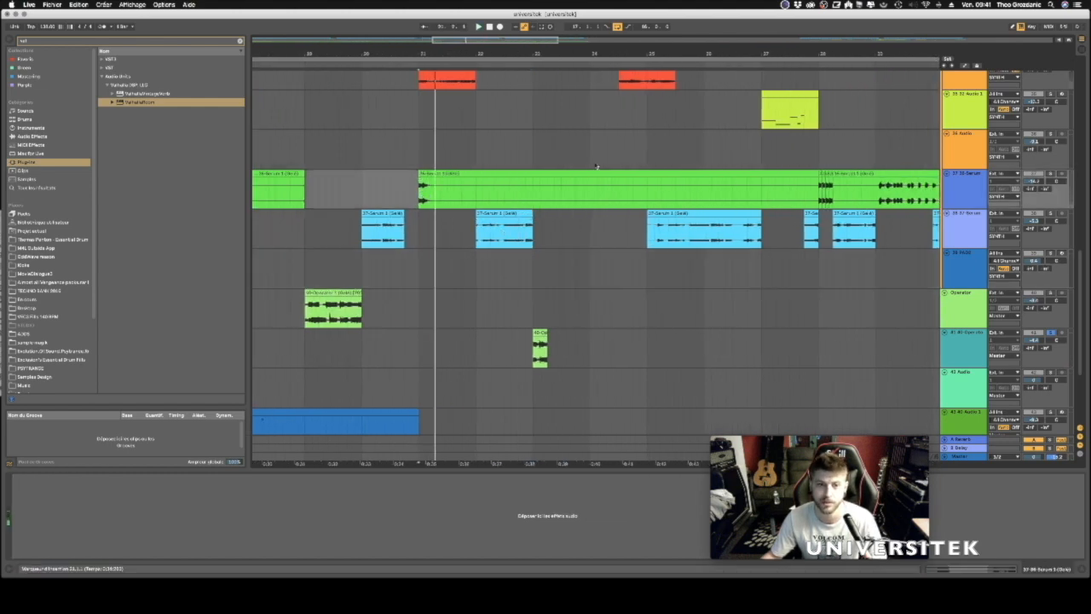
drag(420, 186, 433, 189)
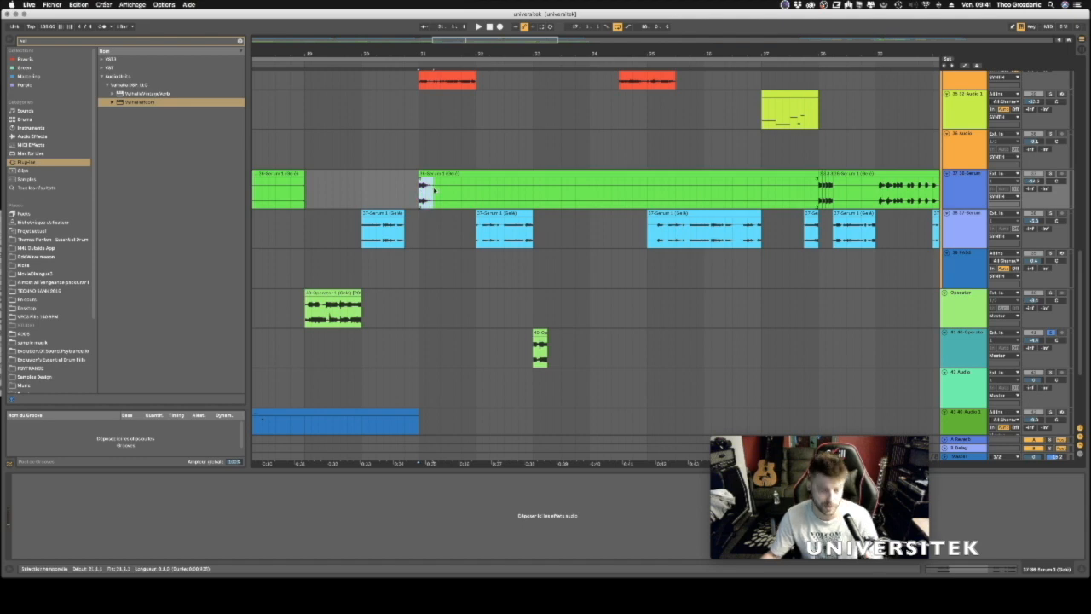
click(585, 352)
click(609, 346)
key(super+v)
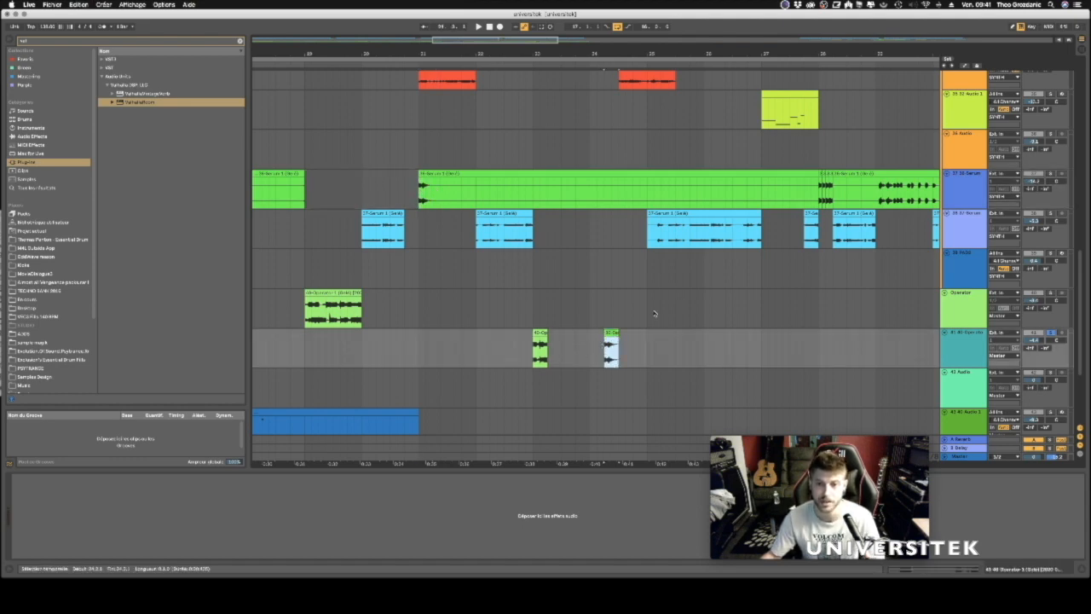
Copy a short segment near the start of bar 26 on the 37-Serum track to position 25.4 on the new audio track.
drag(711, 237, 731, 235)
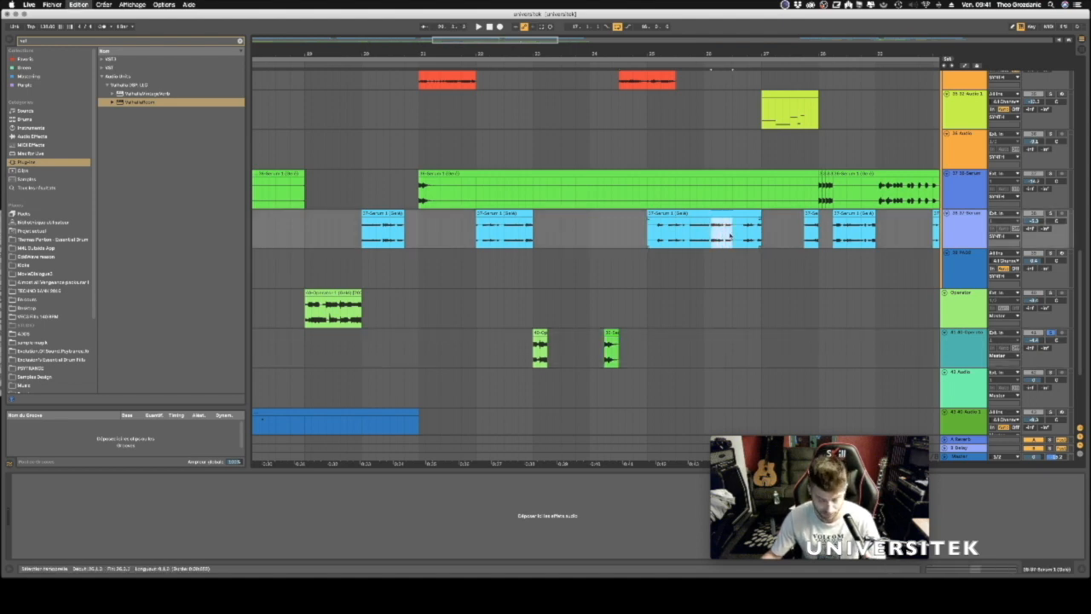
click(687, 344)
key(super+v)
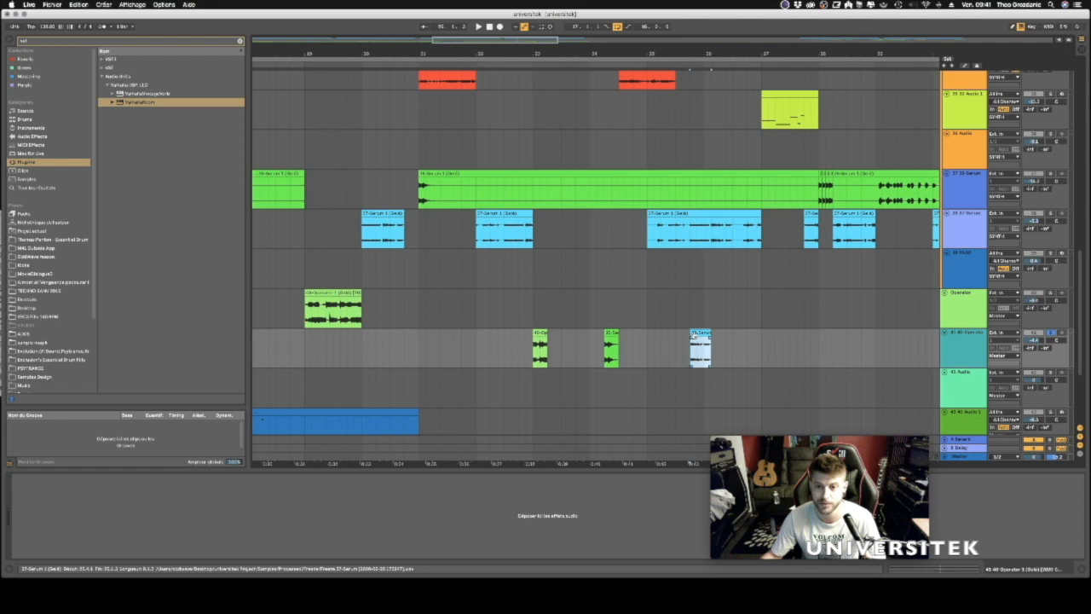
scroll(612, 155, up, 3)
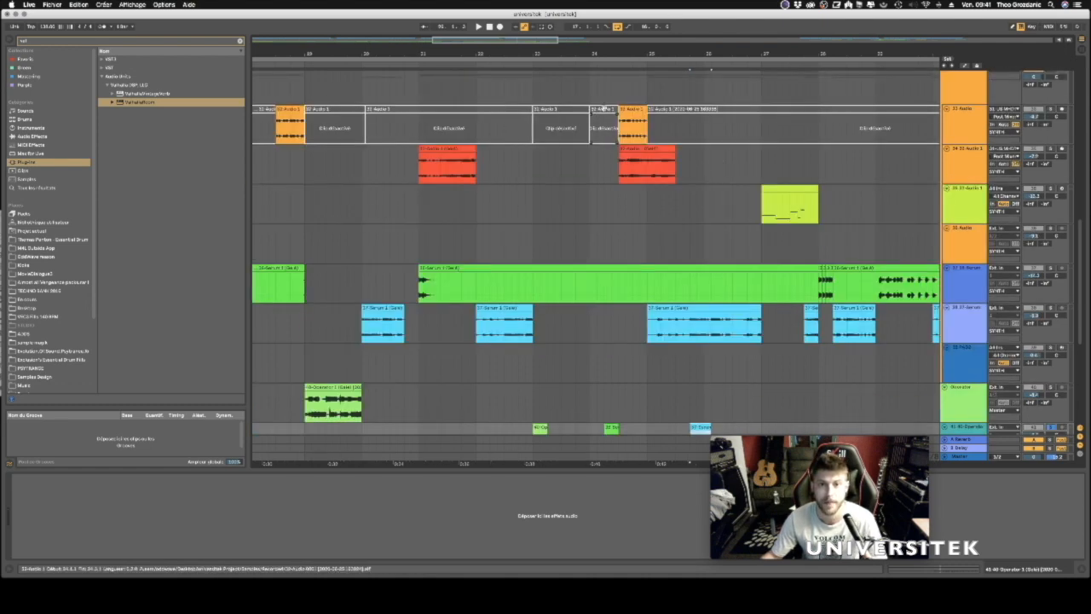
Copy the short orange audio clip at 24.3 to bar 28 on the track holding the fill slices.
mouse_move(621, 110)
mouse_down()
mouse_move(590, 110)
mouse_move(619, 109)
mouse_up()
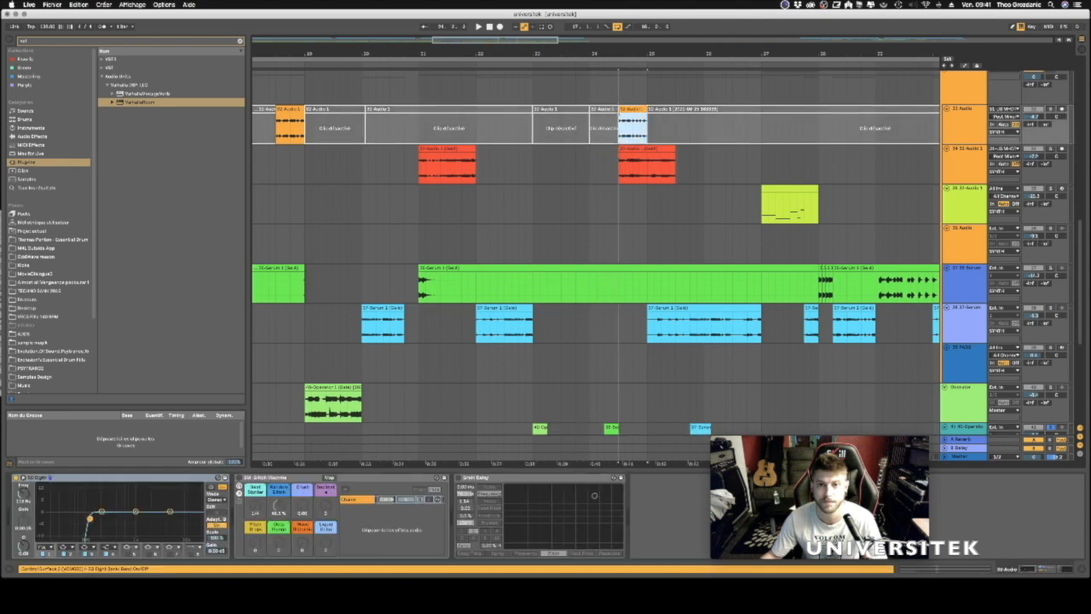
key(super+c)
scroll(801, 246, down, 5)
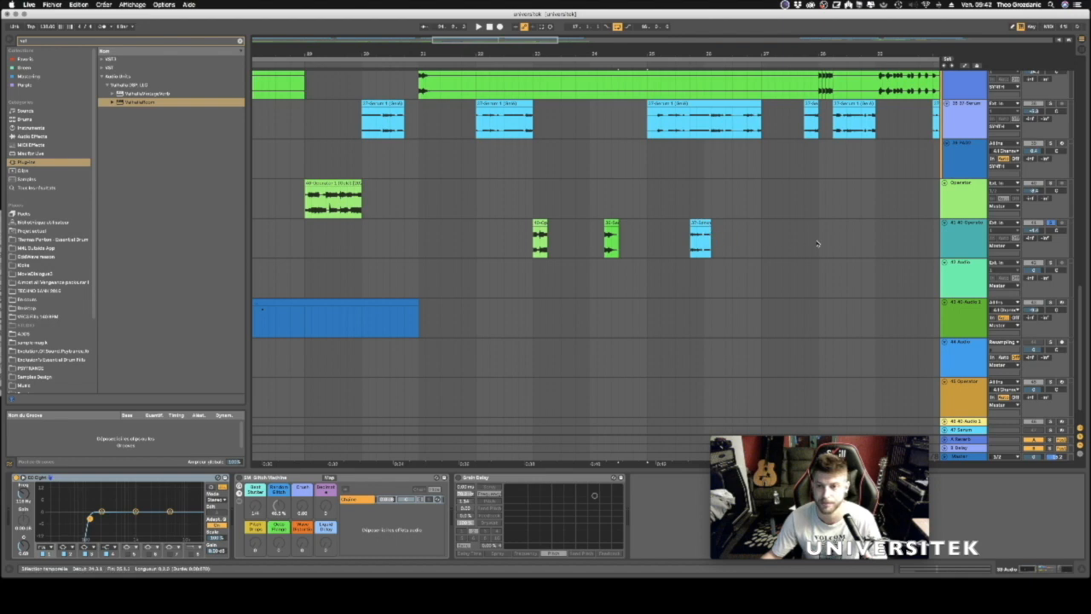
click(817, 245)
key(super+v)
Copy the four fill slices from bars 23 to 28 into the empty area past the long Operator clip, on the same track.
scroll(816, 245, right, 3)
drag(624, 57, 535, 57)
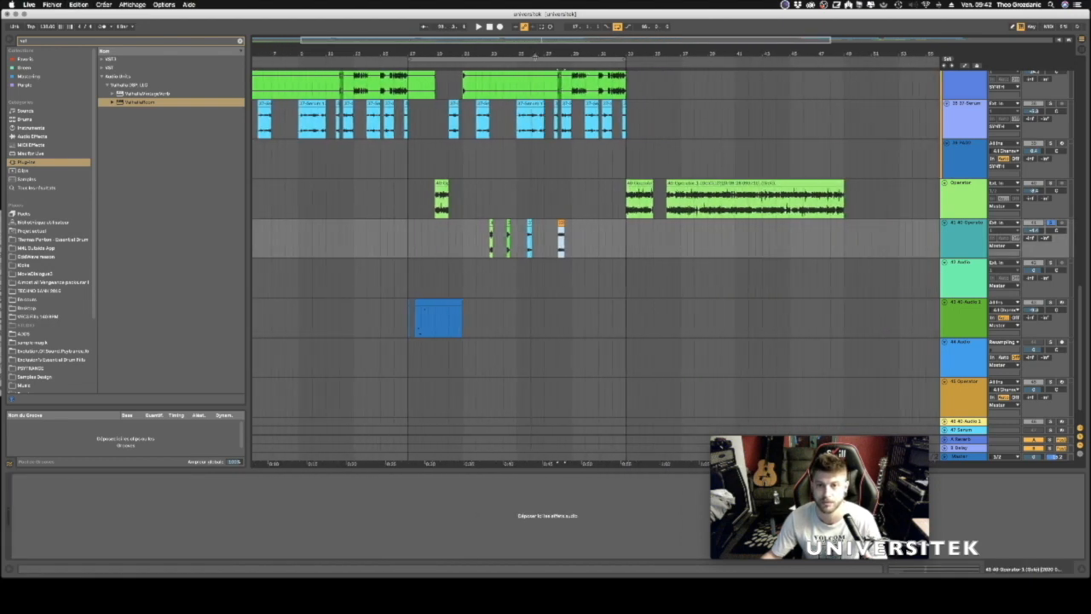
drag(490, 244, 577, 244)
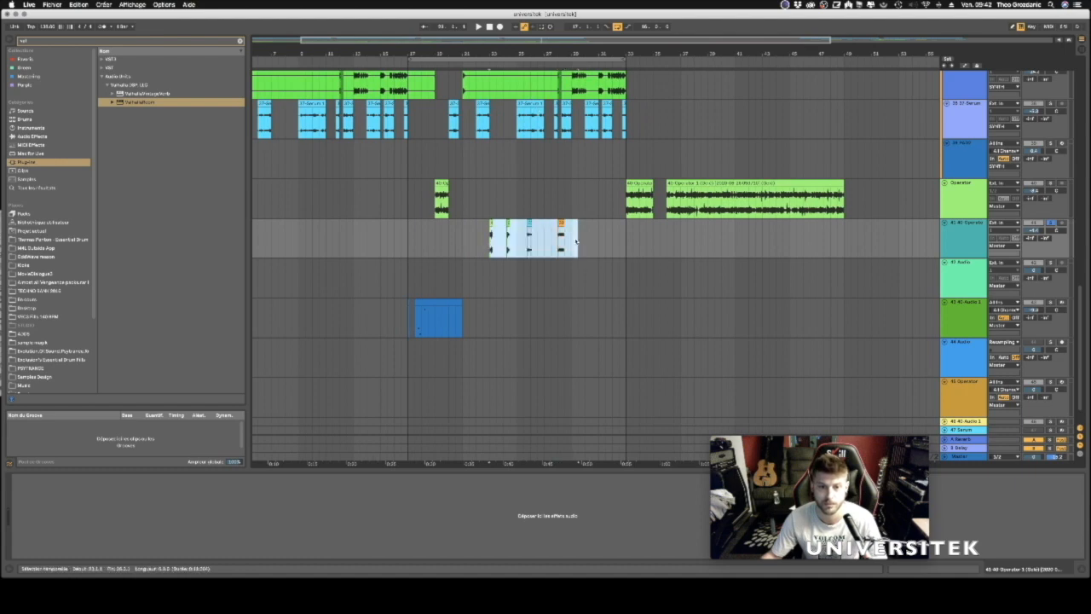
click(863, 240)
key(super+v)
drag(893, 54, 449, 95)
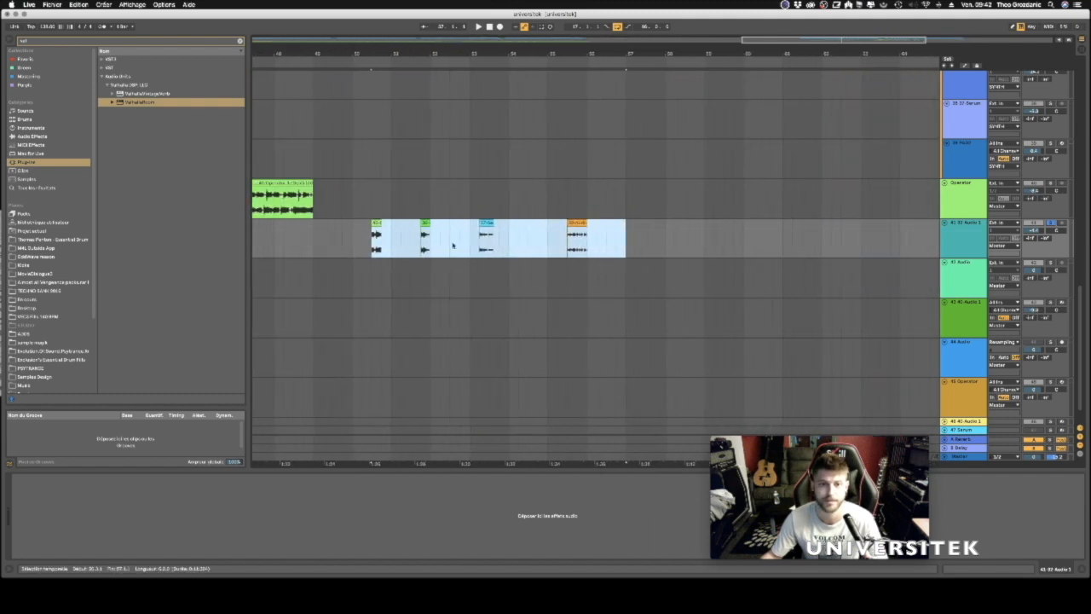
Move the green Operator slice from the start of the copied group to bar 58, after the other slices.
click(473, 149)
drag(376, 223, 670, 228)
drag(706, 50, 631, 50)
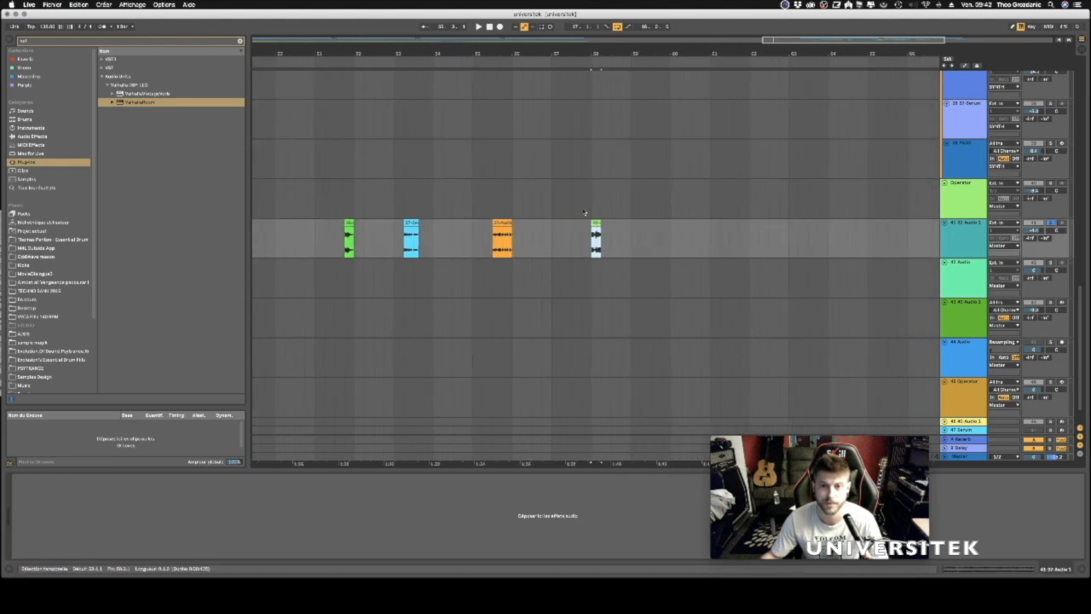
Open the Operator slice at bar 58 in the sample editor and enlarge the editor's height.
double_click(597, 223)
drag(590, 364, 590, 286)
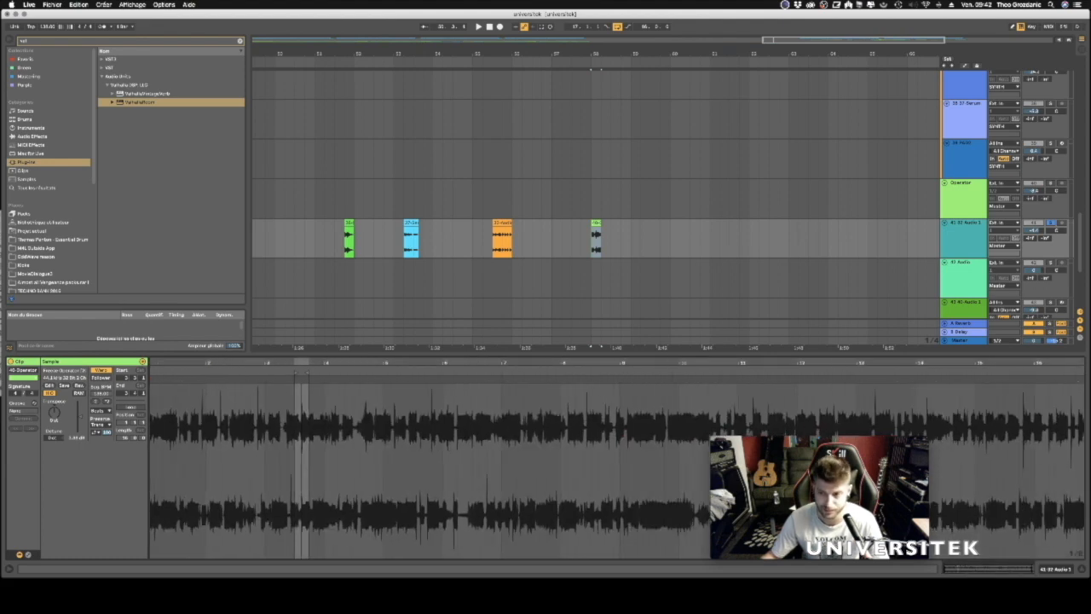
mouse_move(302, 363)
mouse_down()
mouse_move(302, 433)
mouse_move(302, 364)
mouse_up()
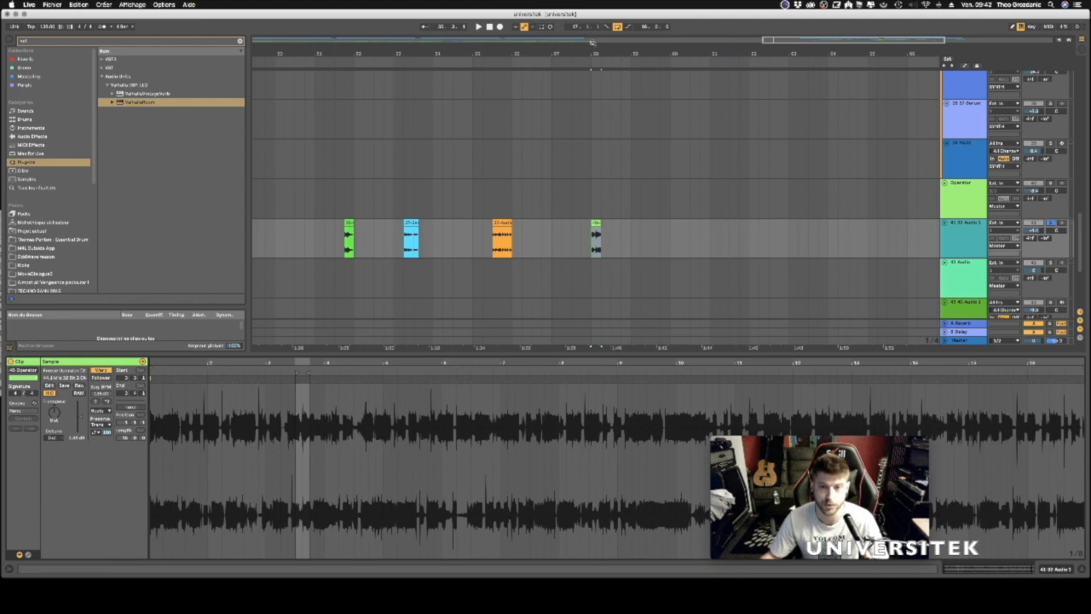
drag(606, 50, 575, 81)
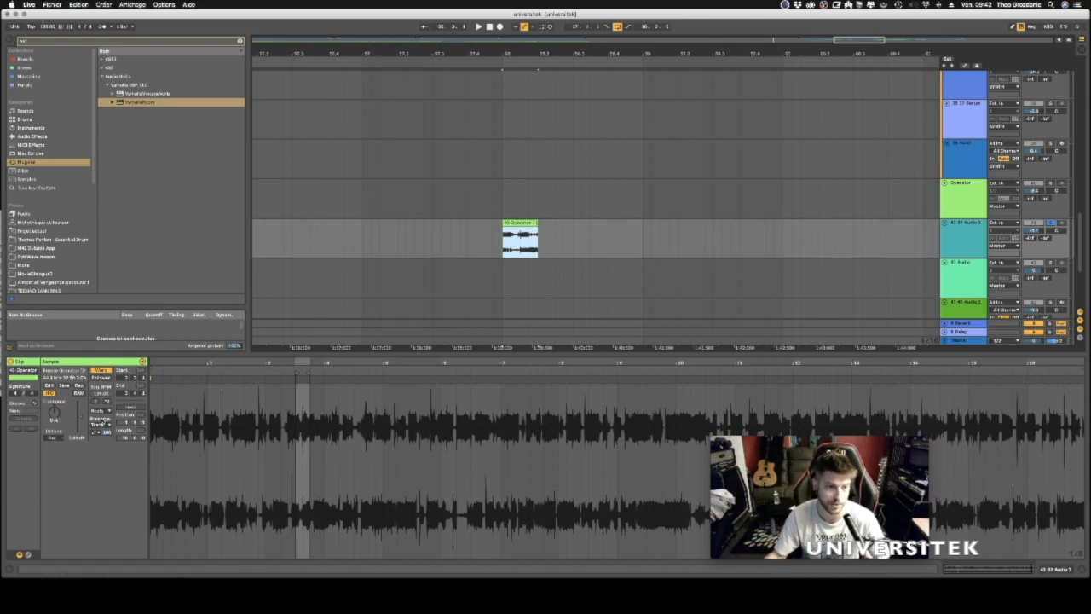
Try stretching the slice by doubling its segment tempo, then restore its one-beat length.
click(108, 401)
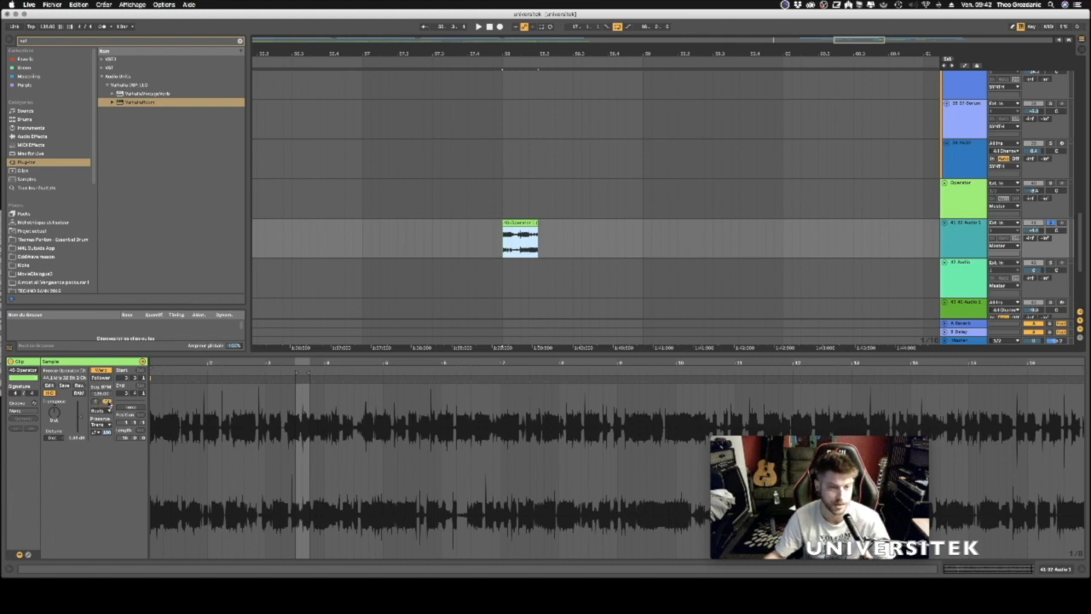
click(107, 401)
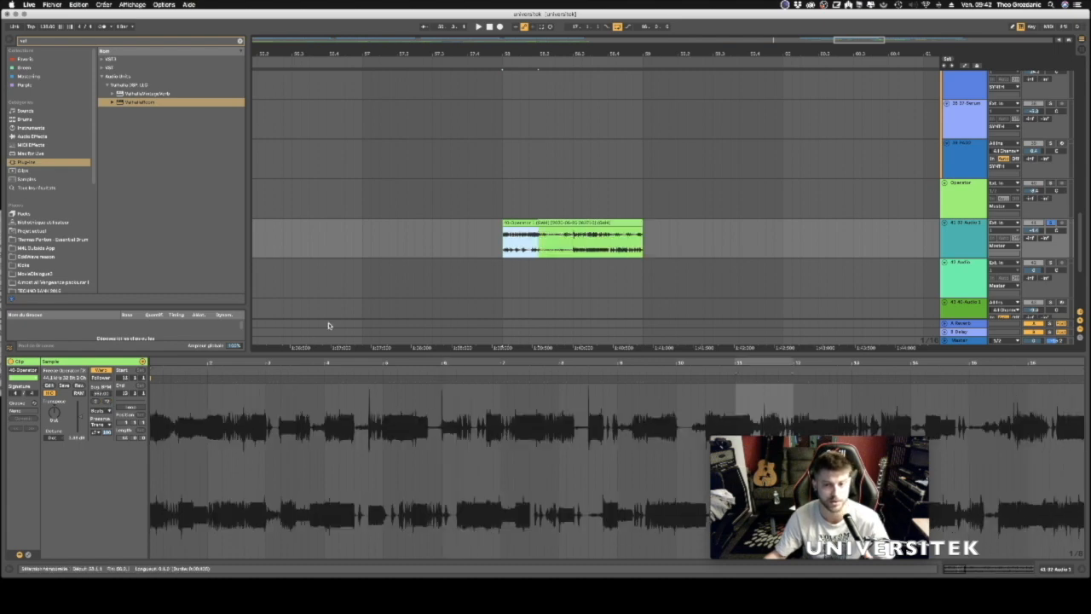
drag(384, 364, 208, 363)
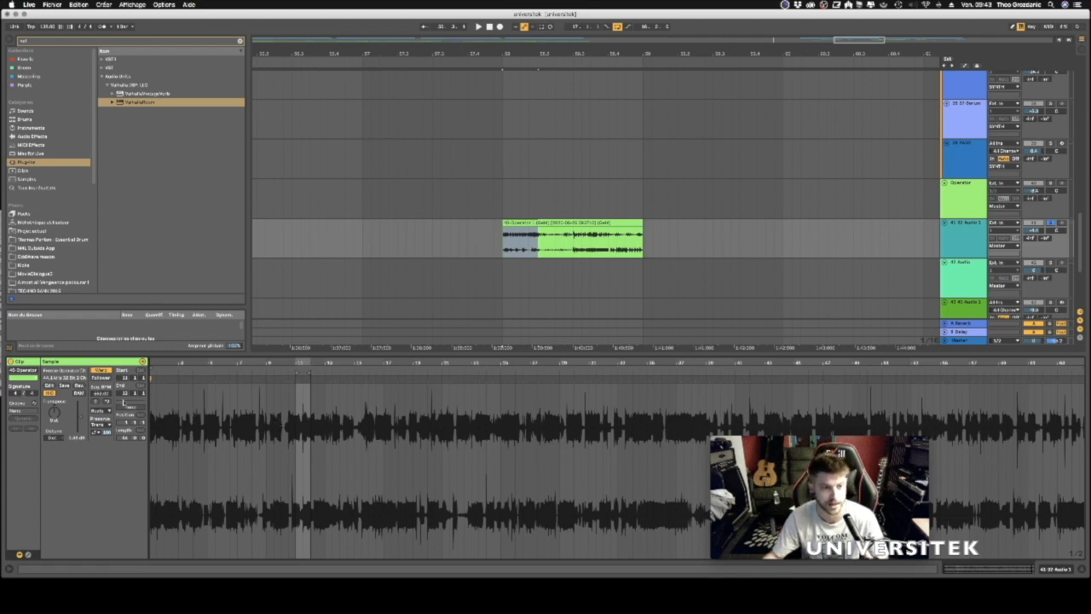
click(107, 402)
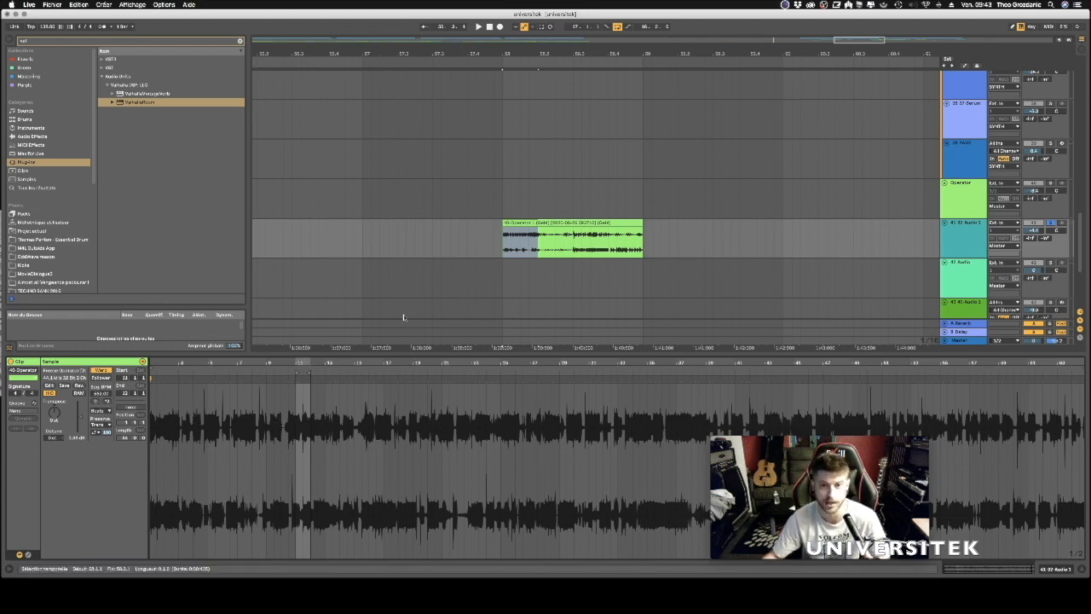
key(super+z)
key(super+z)
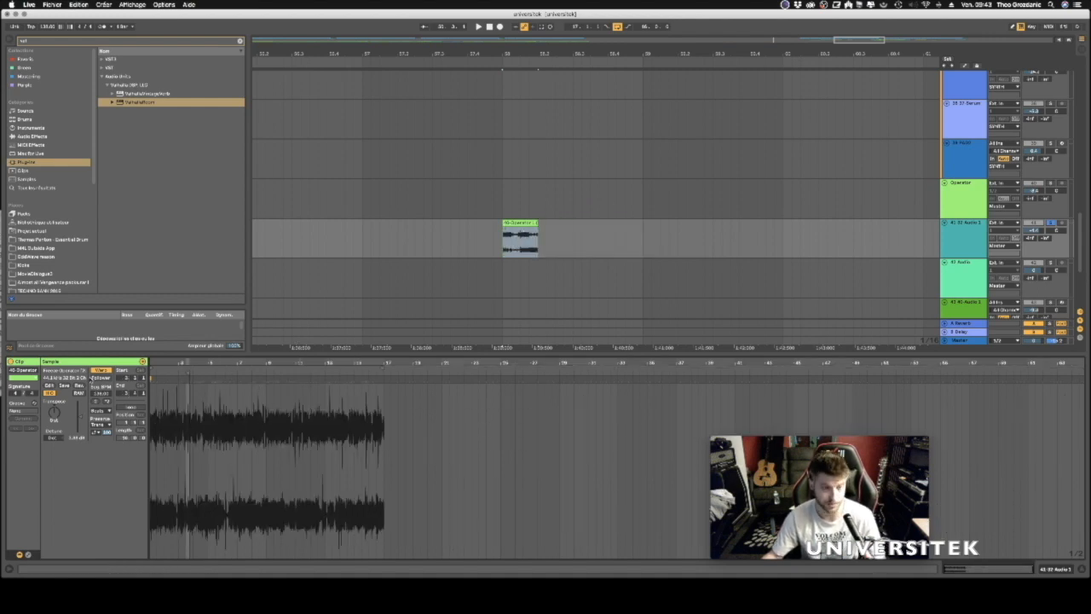
click(107, 406)
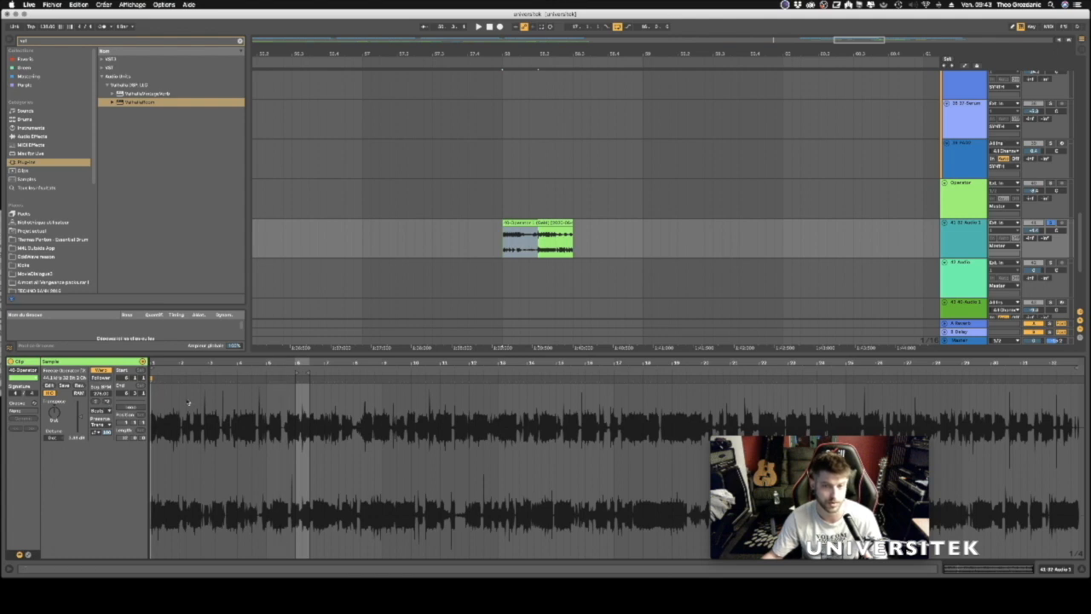
click(97, 405)
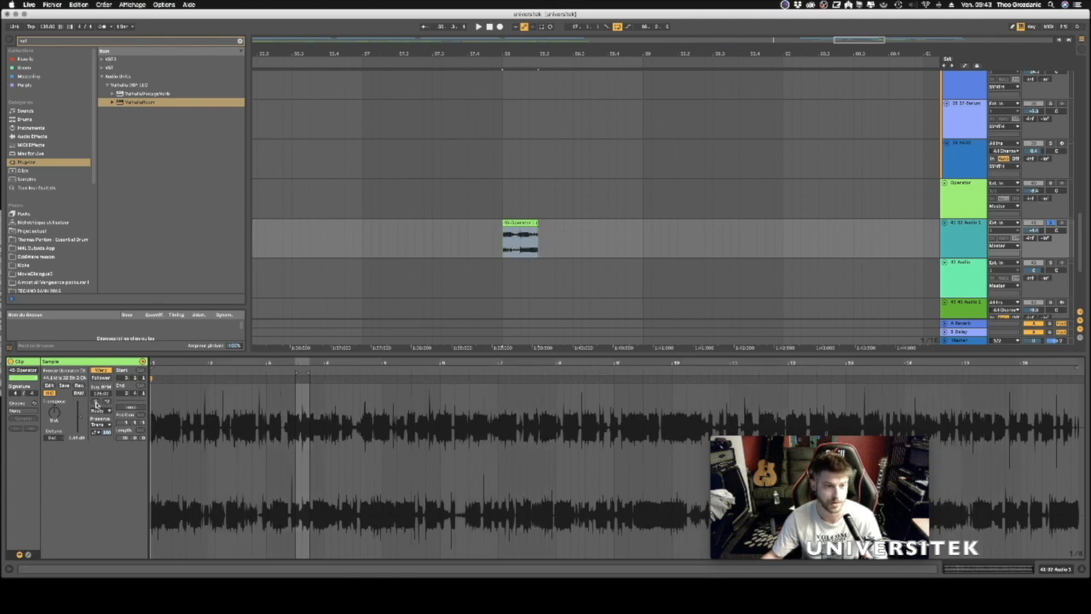
Try stretching the Operator slice from its end edge to three beats, and undo the stretch.
click(333, 272)
click(535, 223)
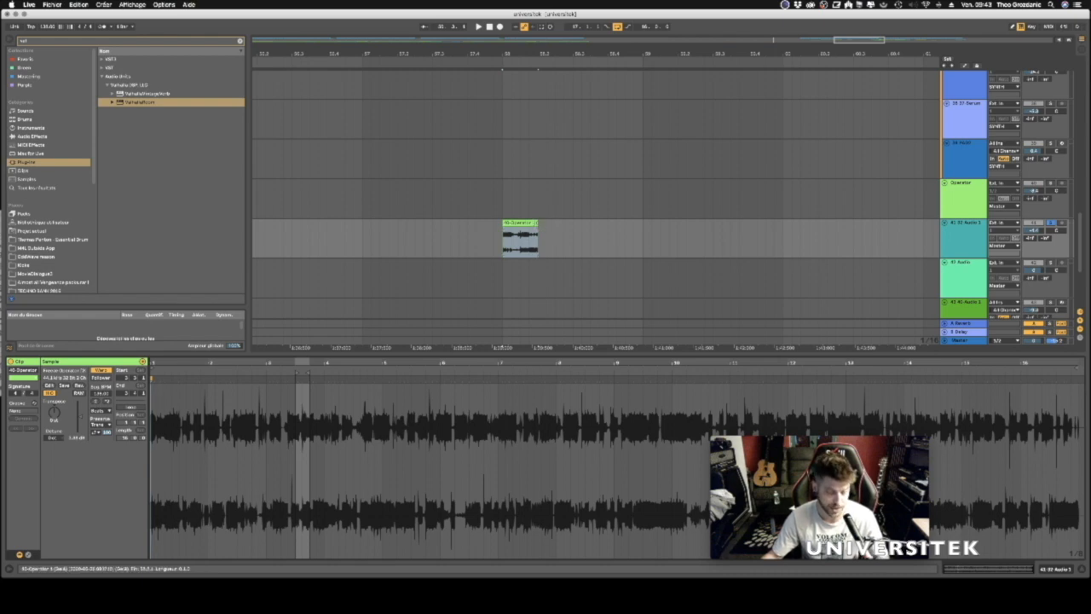
drag(537, 223, 610, 220)
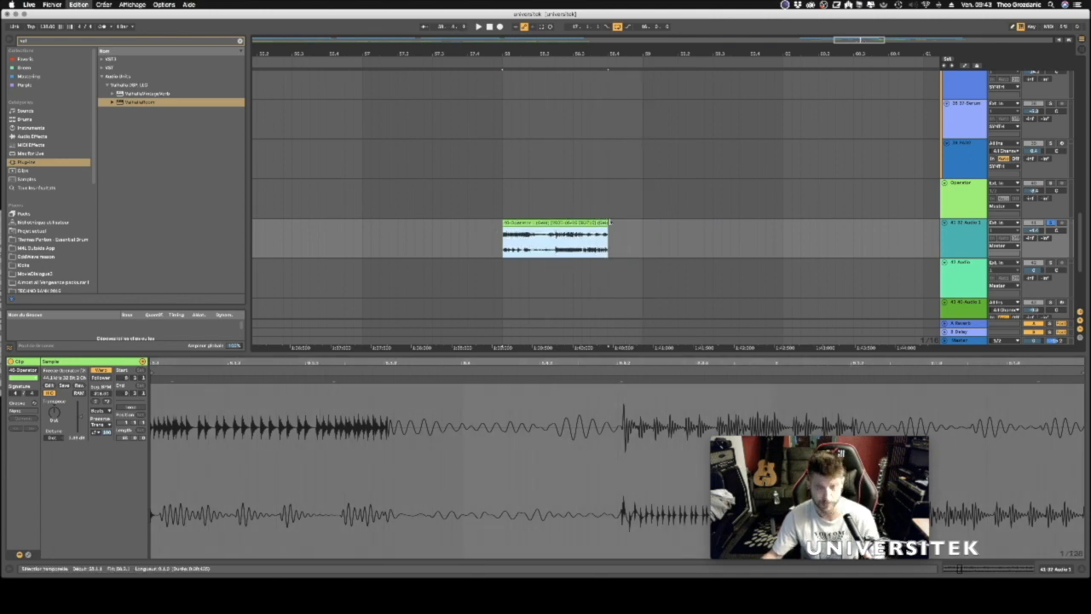
key(super+z)
Play the one-beat Operator slice, stretch it to a full bar ending at bar 59, and play the stretched result.
double_click(514, 222)
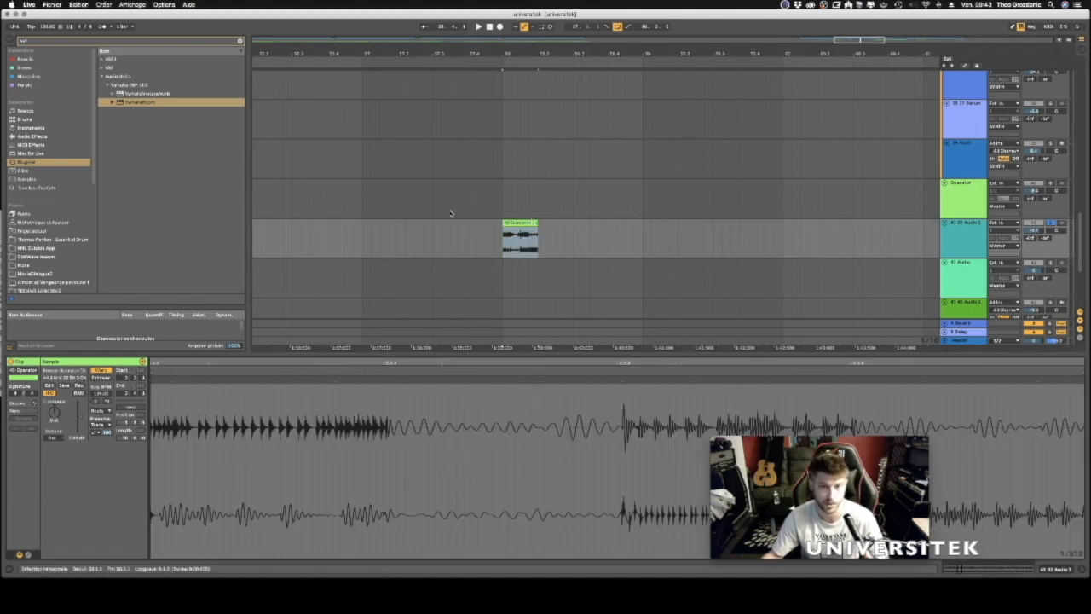
key(space)
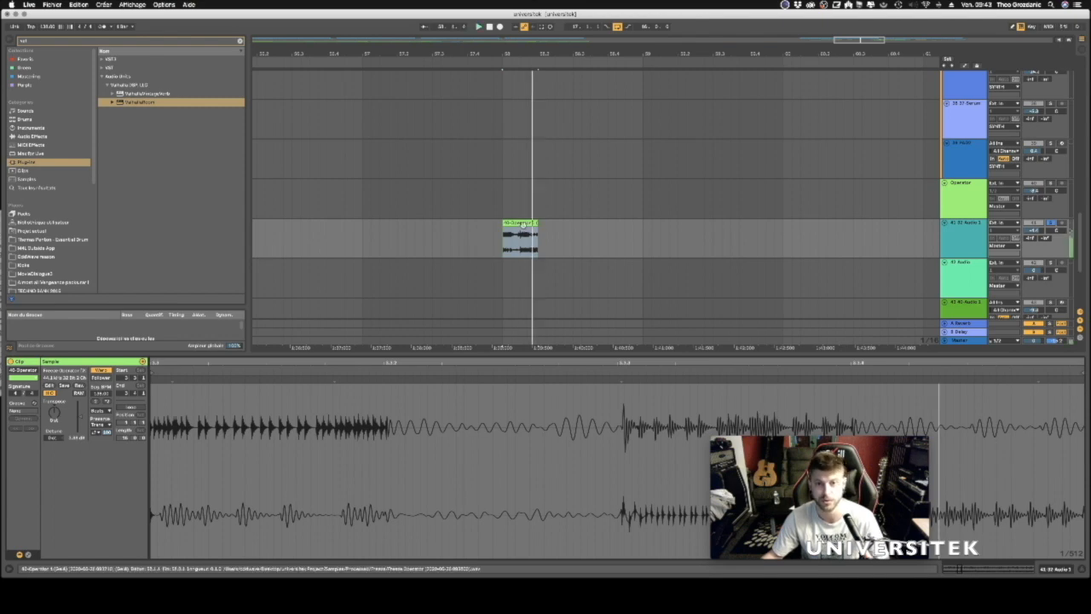
drag(537, 226, 640, 242)
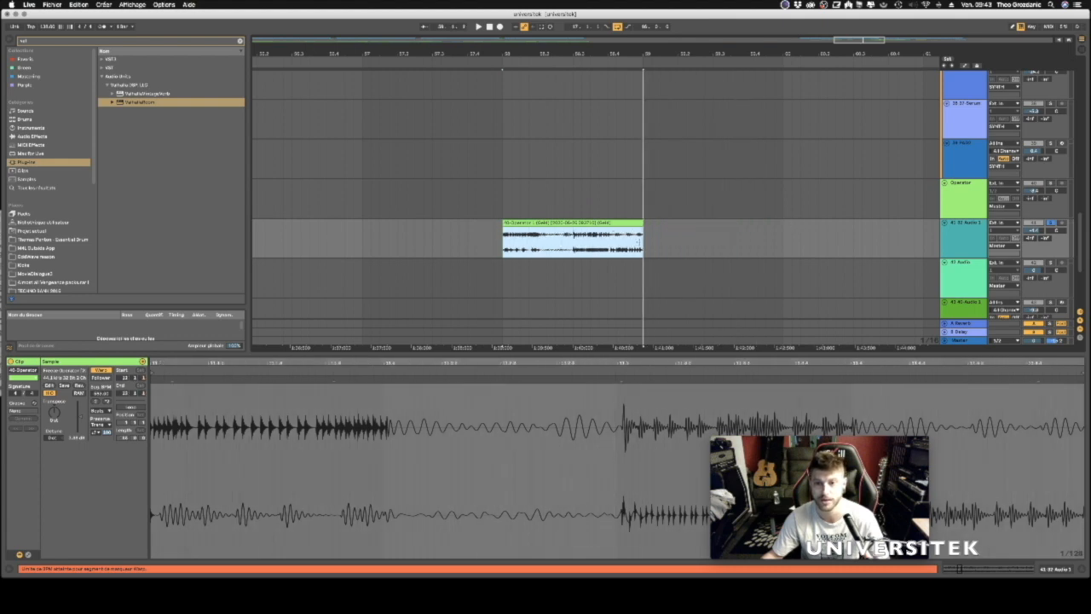
drag(596, 49, 553, 49)
key(space)
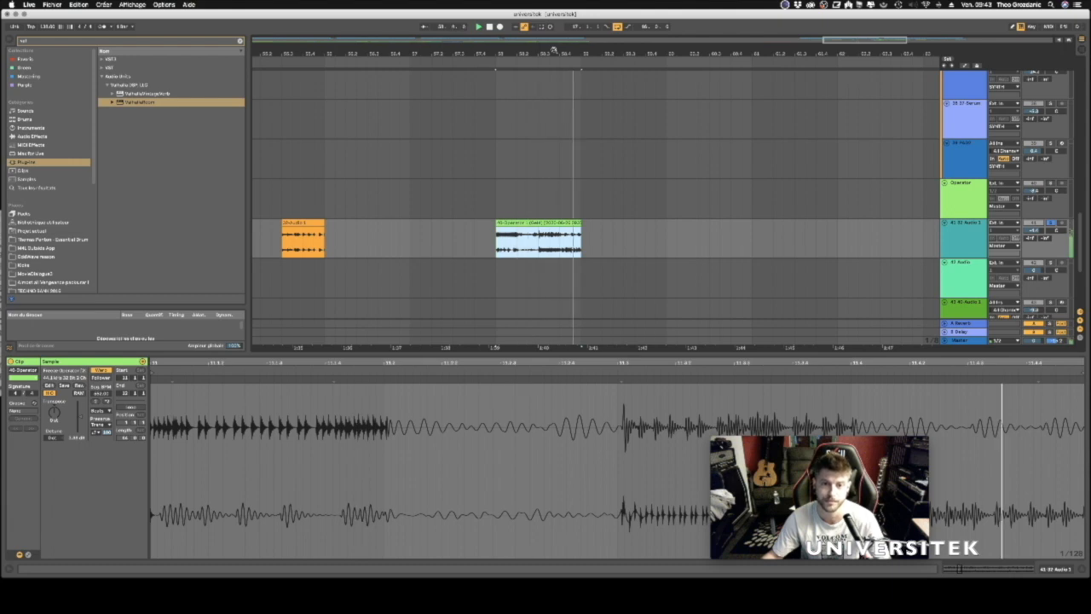
Examine the whole stretched section of the Operator waveform in the sample editor while playing the clip.
click(65, 371)
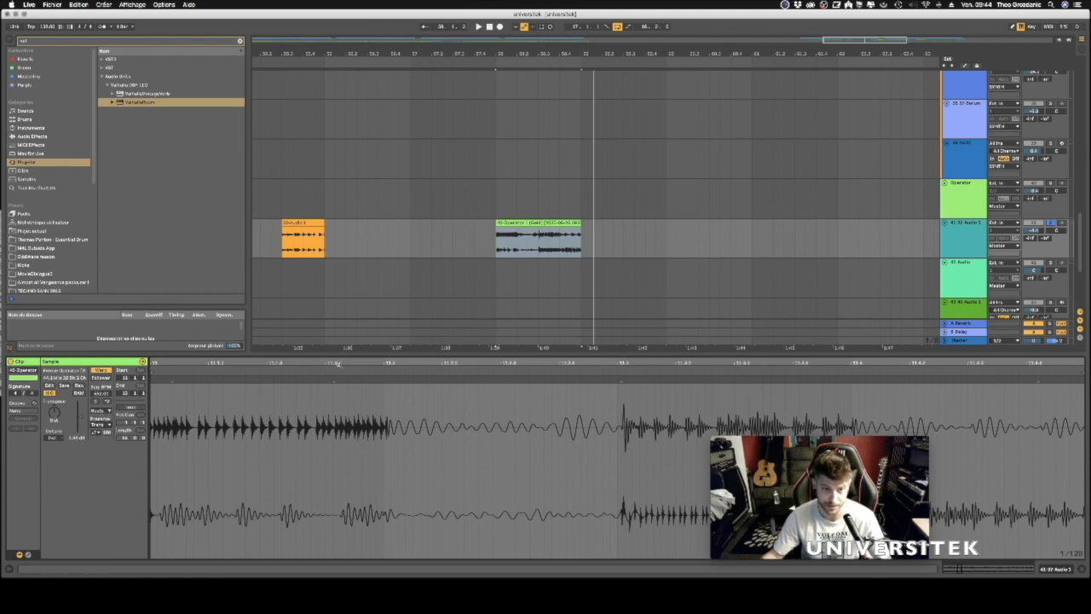
drag(339, 361, 327, 341)
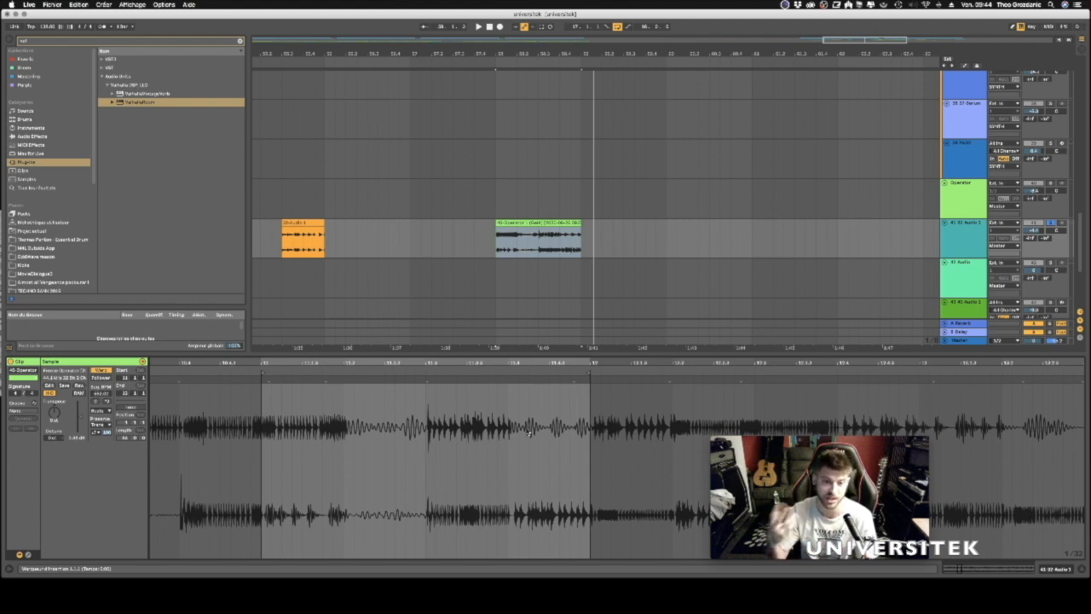
key(space)
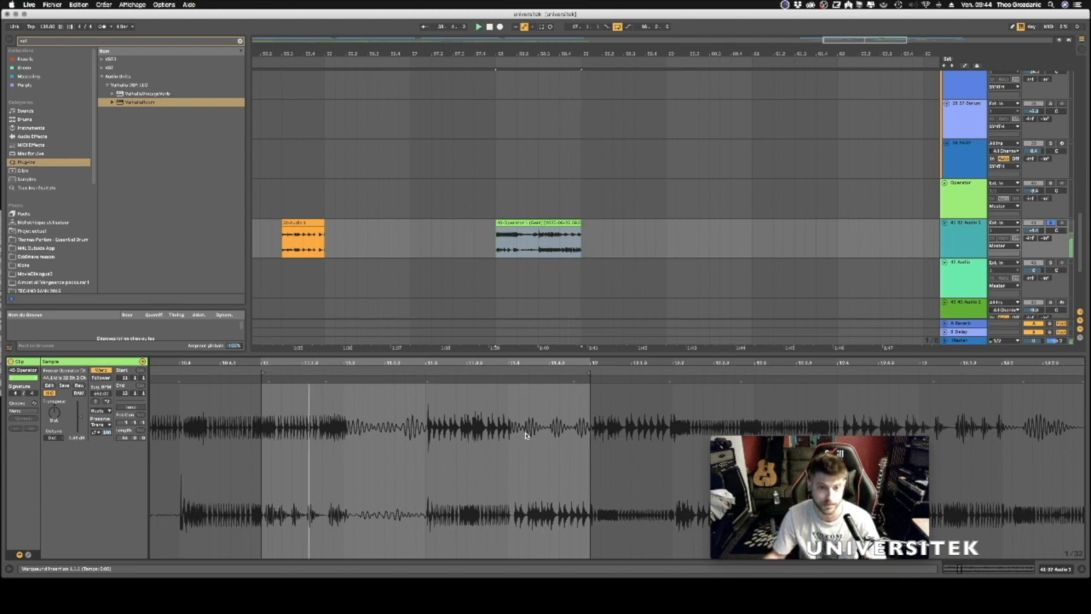
key(space)
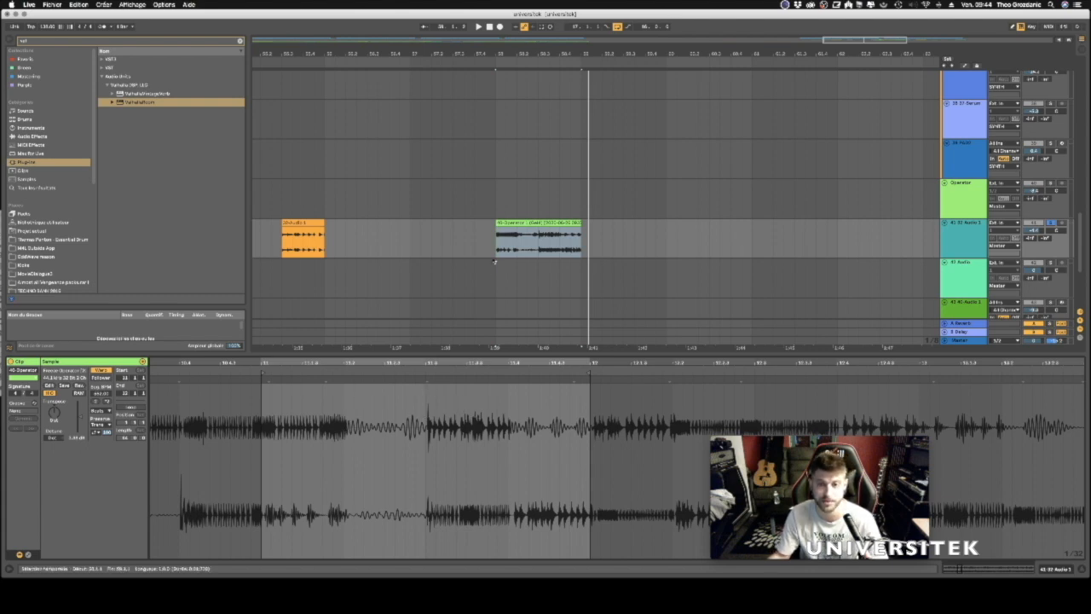
Look through the available warp modes and the Preserve resolution options of the Beats mode for the stretched slice.
click(99, 411)
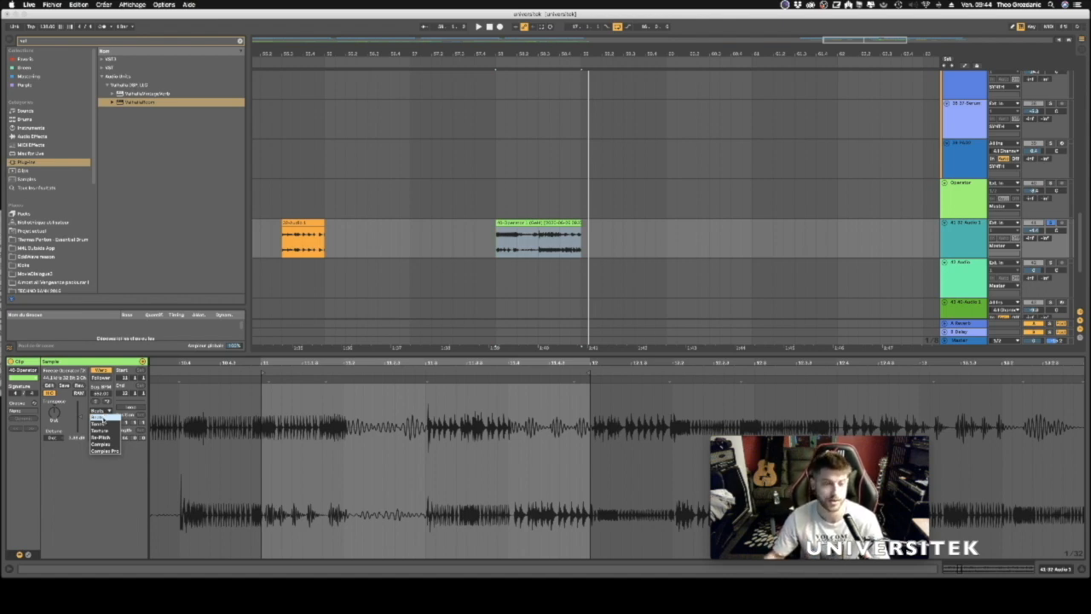
click(97, 419)
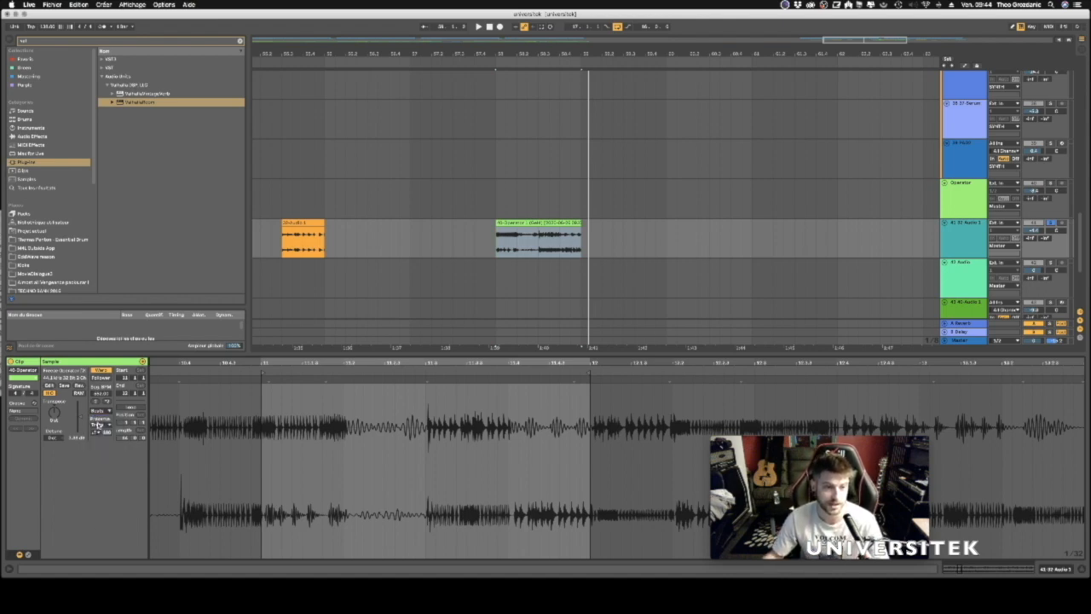
click(97, 425)
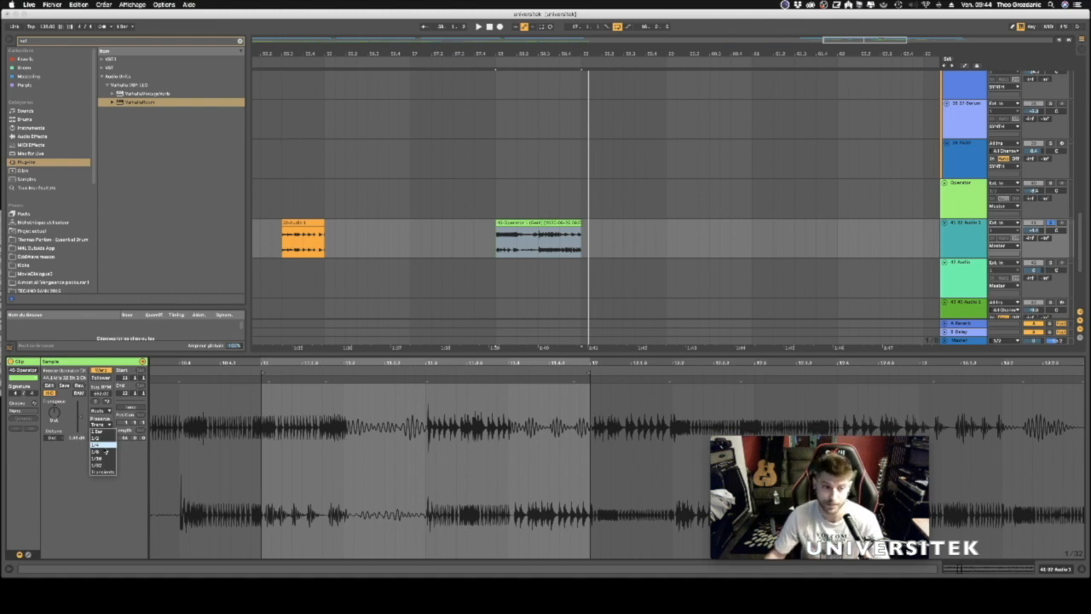
click(356, 242)
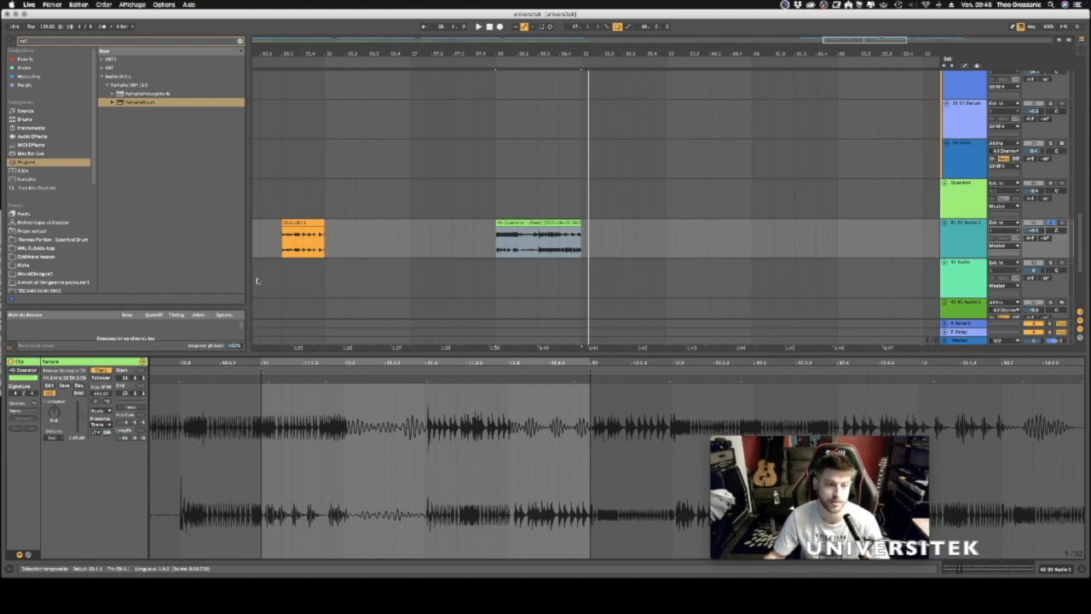
Try the Tones warp mode on the stretched Operator slice and set the mode to Texture.
drag(544, 50, 516, 59)
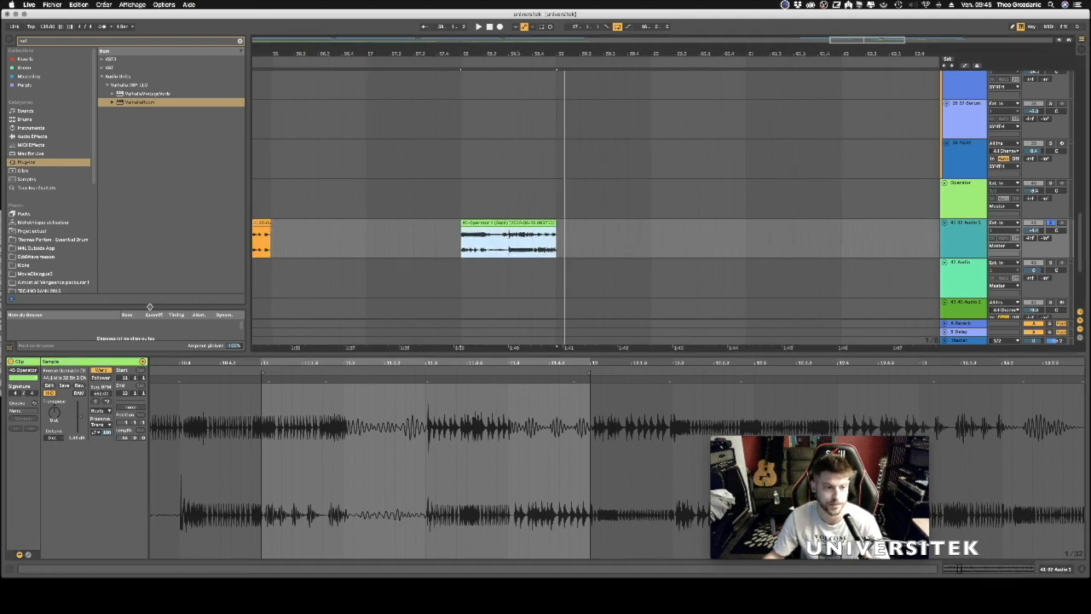
click(102, 411)
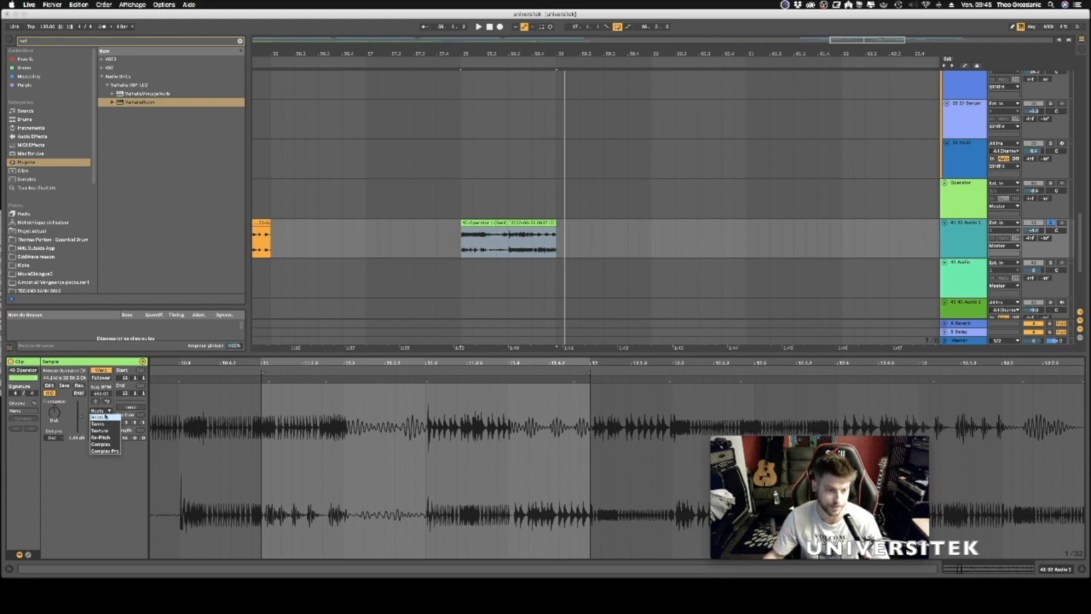
click(103, 424)
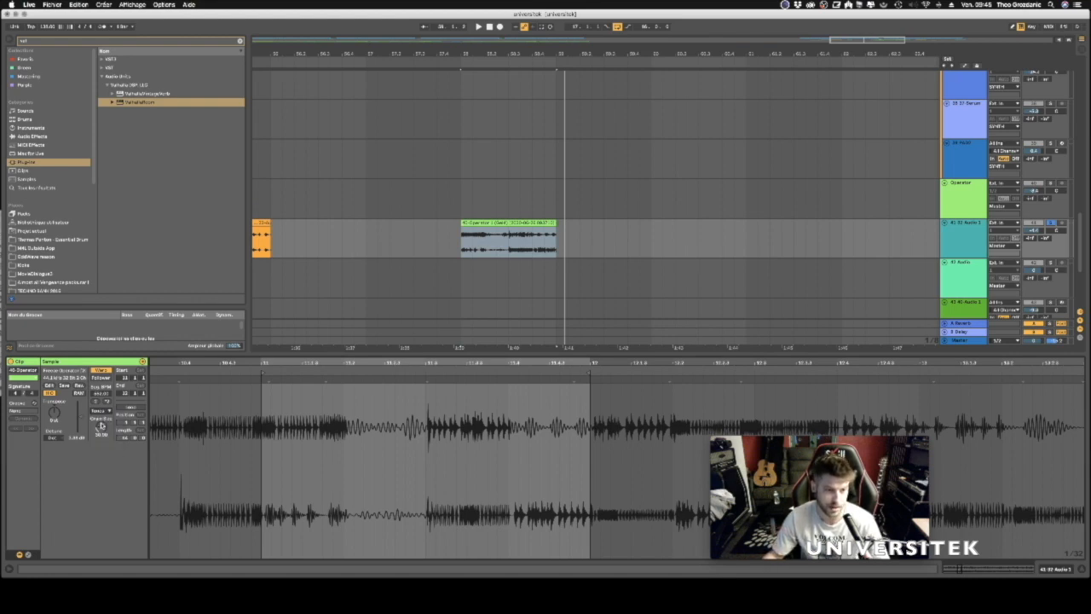
click(102, 411)
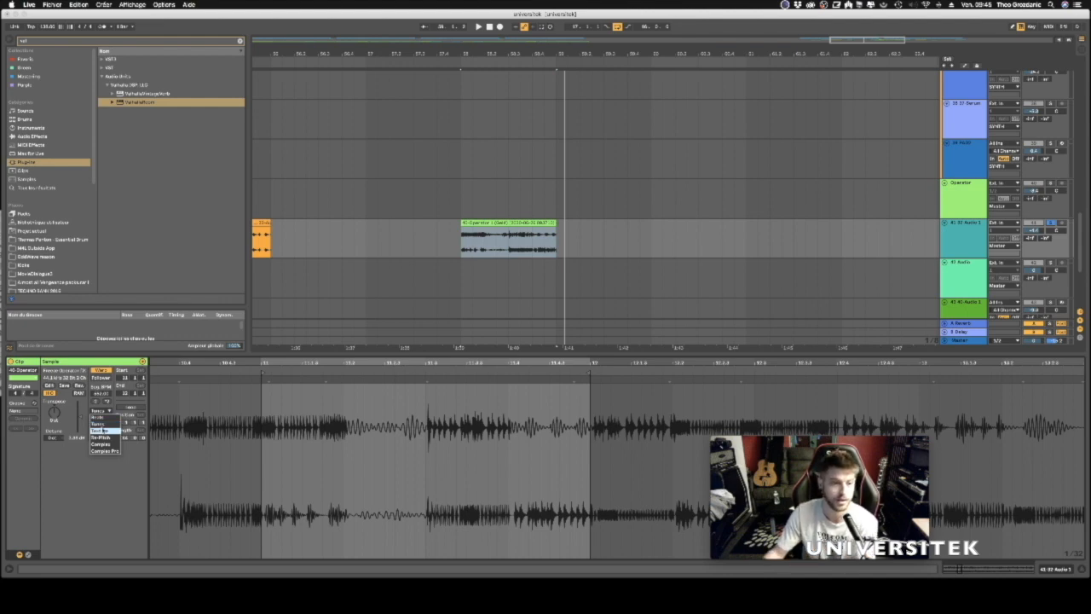
click(100, 431)
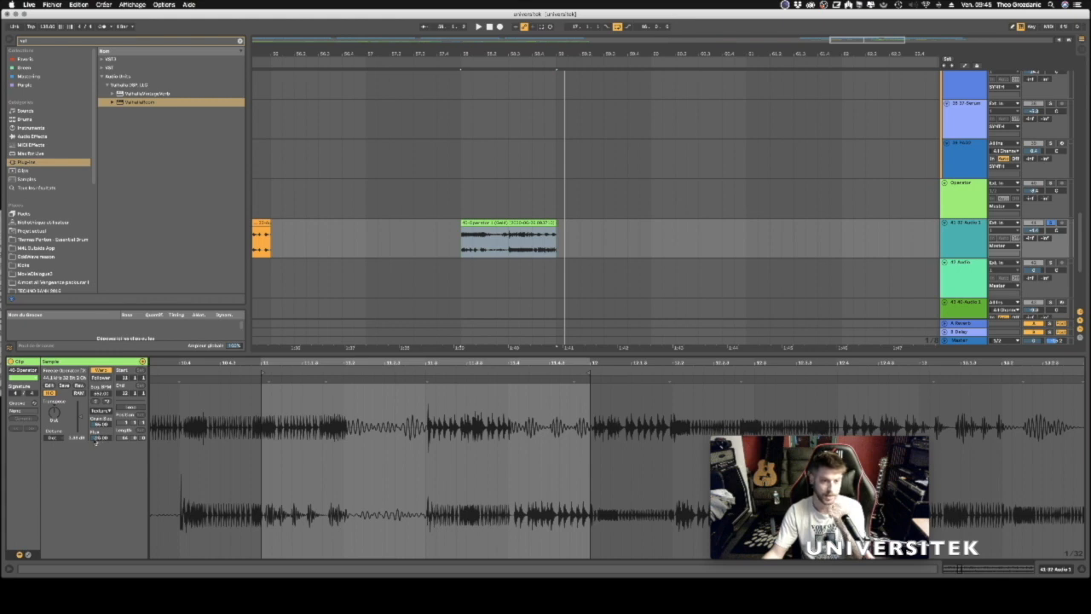
Adjust the Texture flux of the stretched Operator slice and try its Re-Pitch and Complex warp modes.
drag(100, 438, 100, 440)
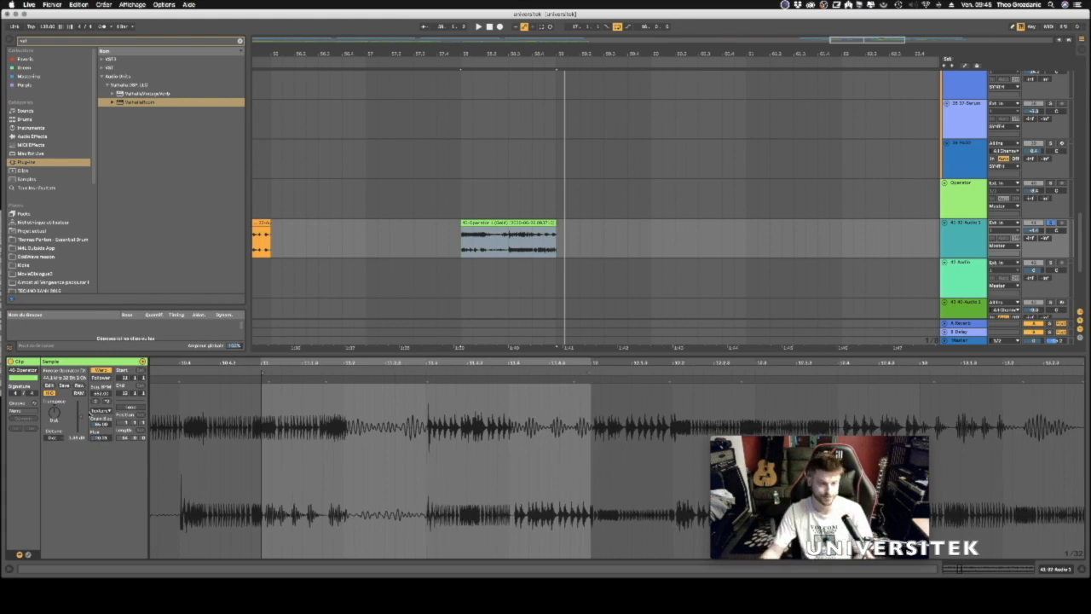
click(99, 412)
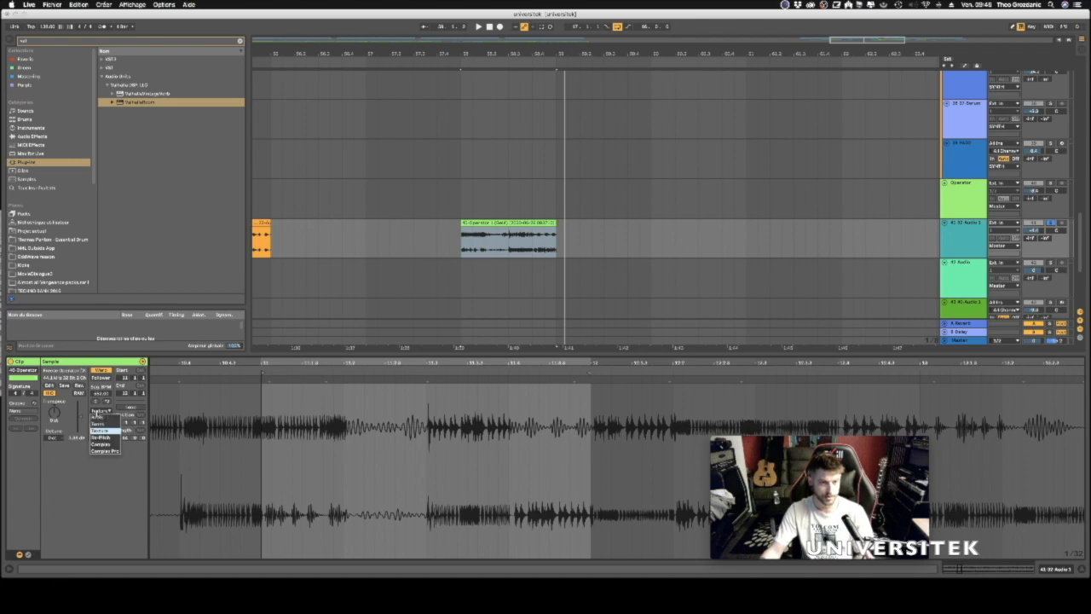
click(100, 438)
click(101, 411)
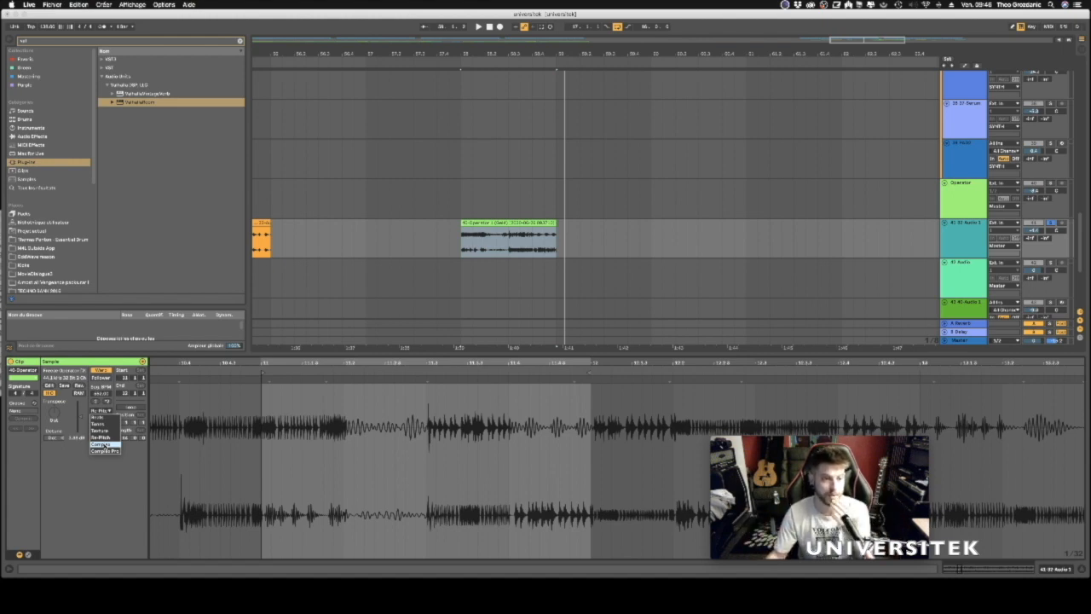
click(103, 445)
click(112, 411)
click(104, 446)
Try the Beats and Complex Pro warp modes on the stretched slice and return it to Texture.
click(106, 412)
click(106, 417)
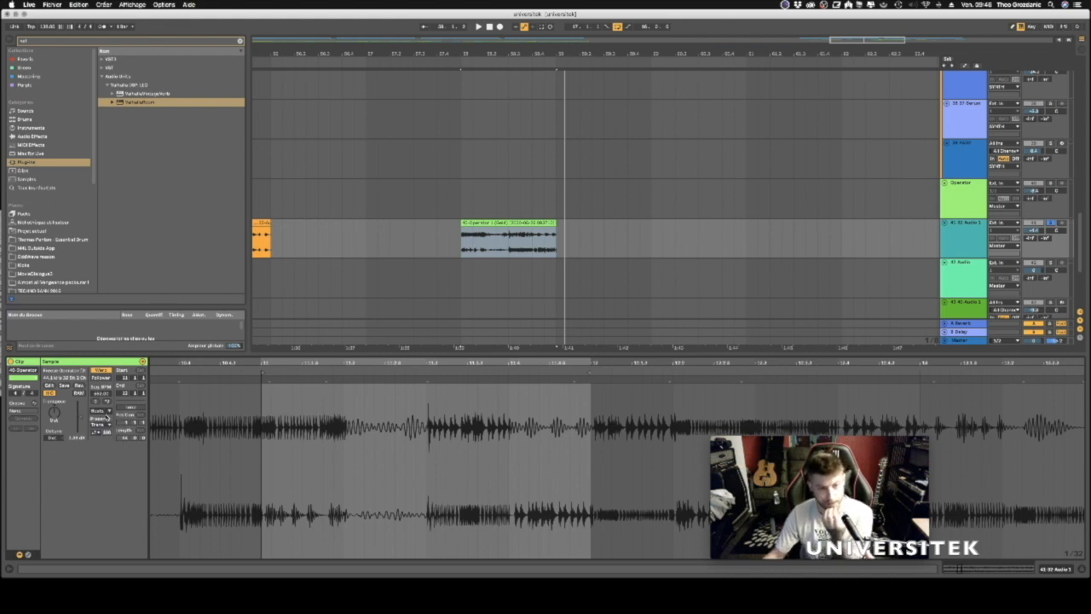
click(108, 411)
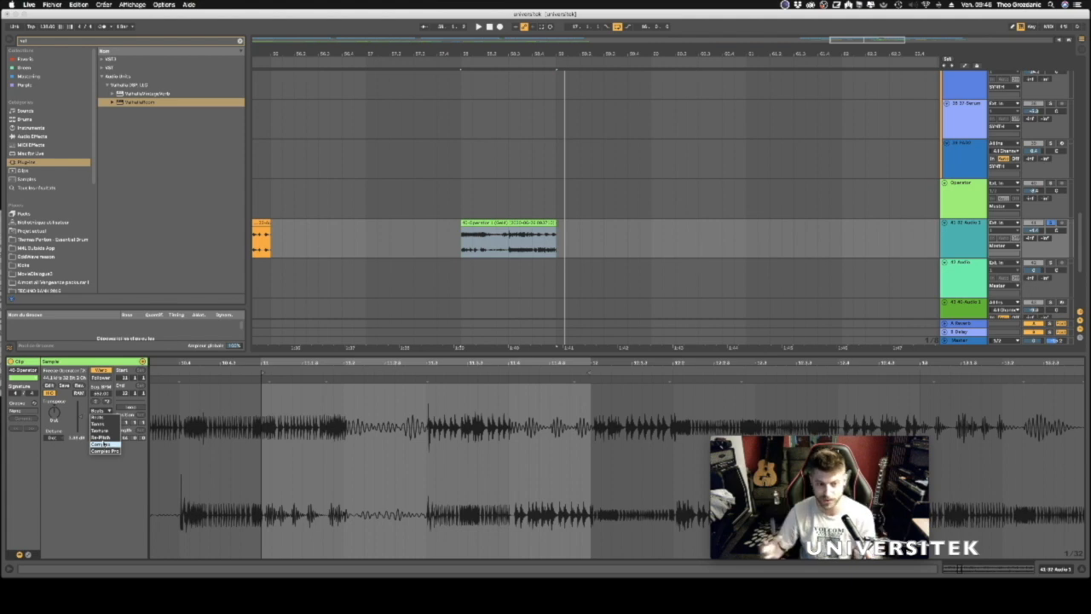
click(104, 450)
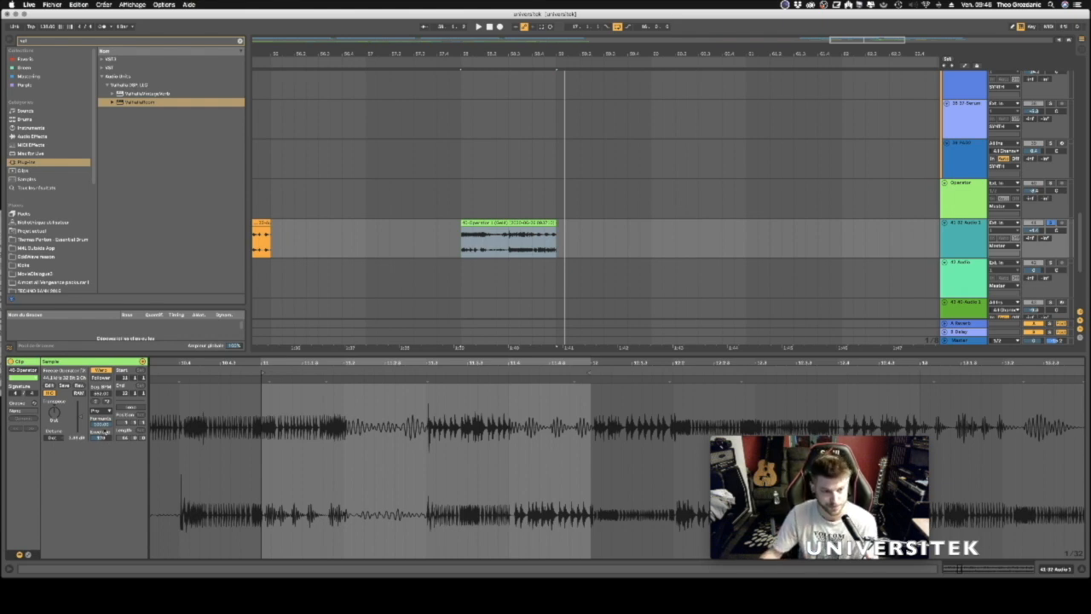
click(98, 410)
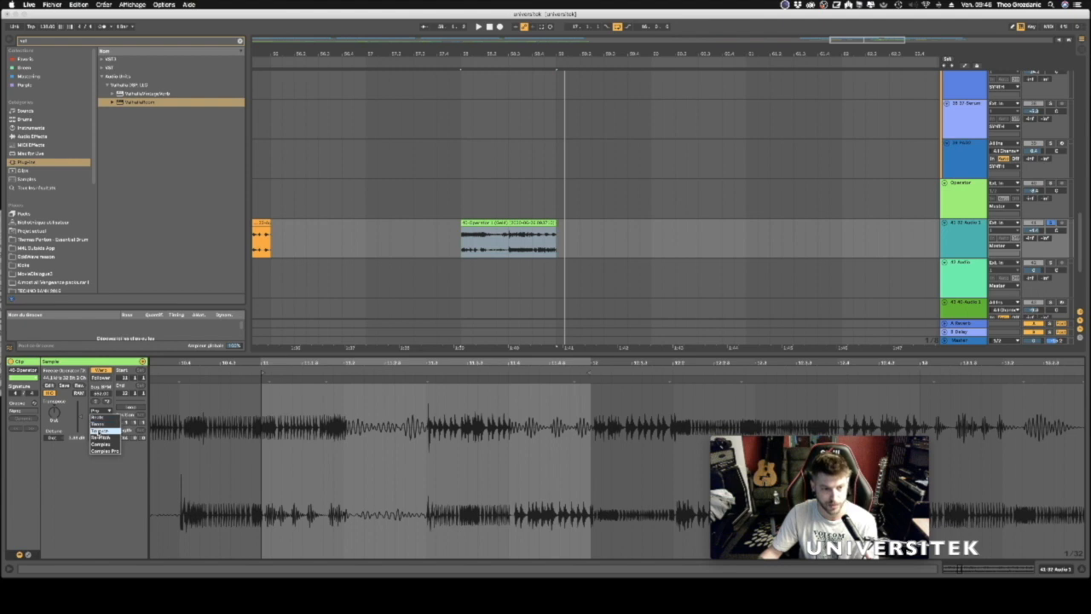
click(99, 430)
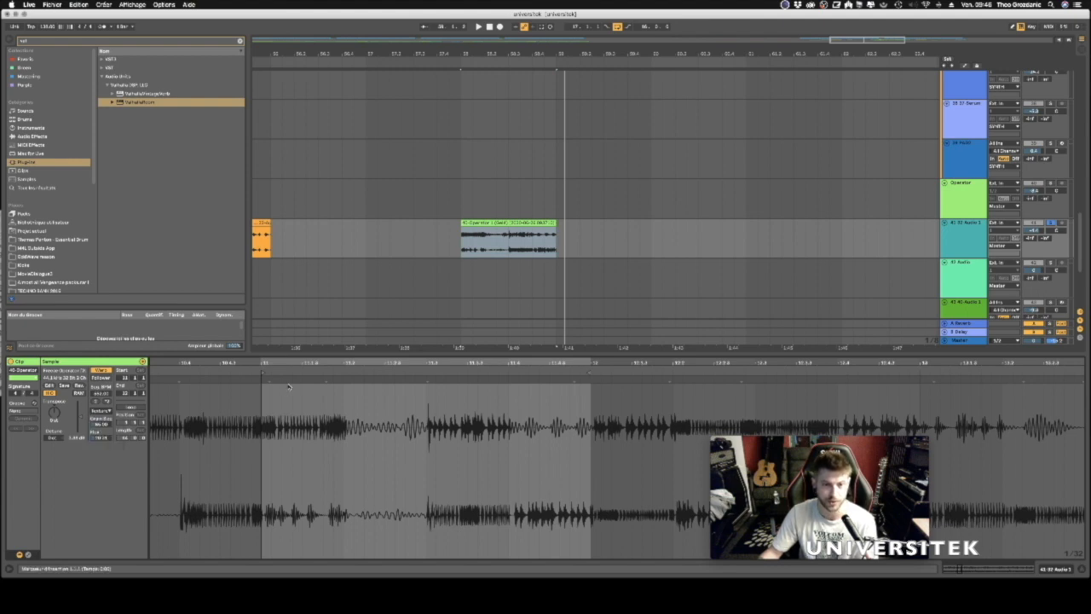
Set the Texture flux of the stretched slice to 0.00 and vary its grain size while playing it.
click(470, 234)
drag(461, 242, 545, 245)
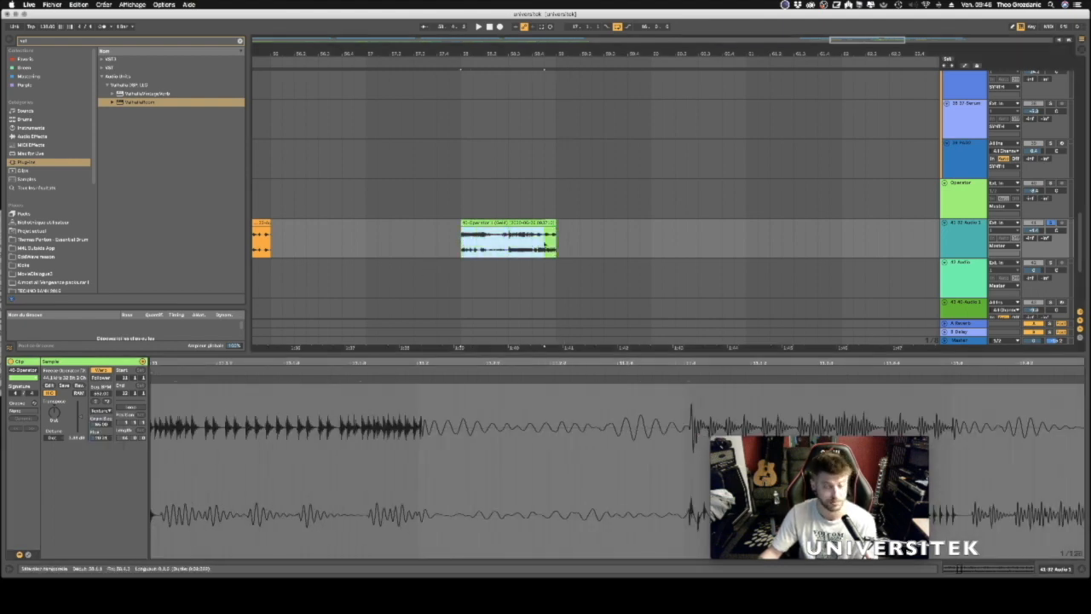
click(512, 286)
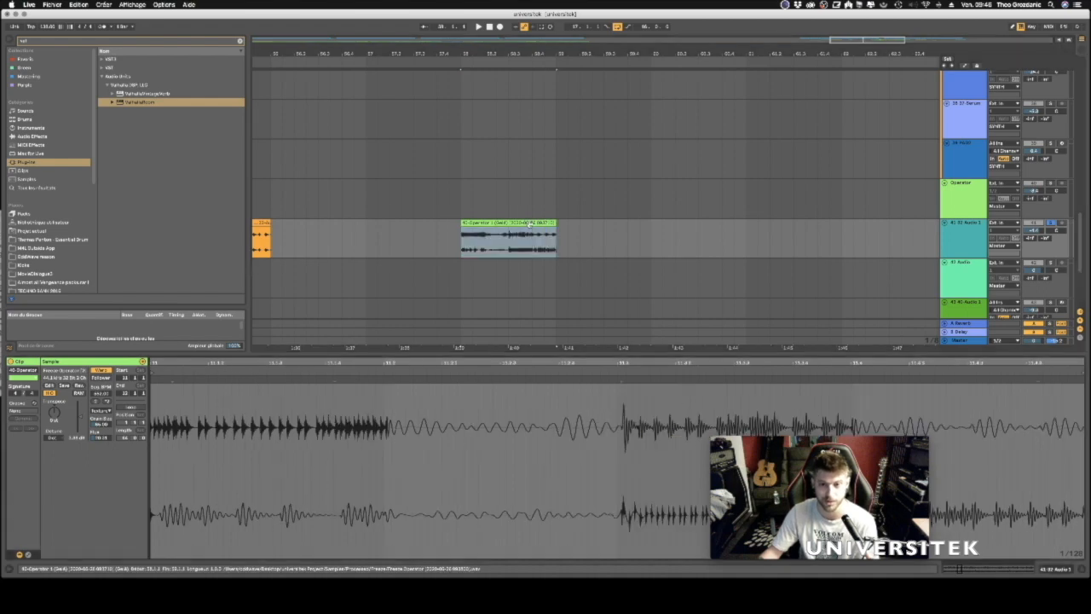
drag(507, 361, 506, 318)
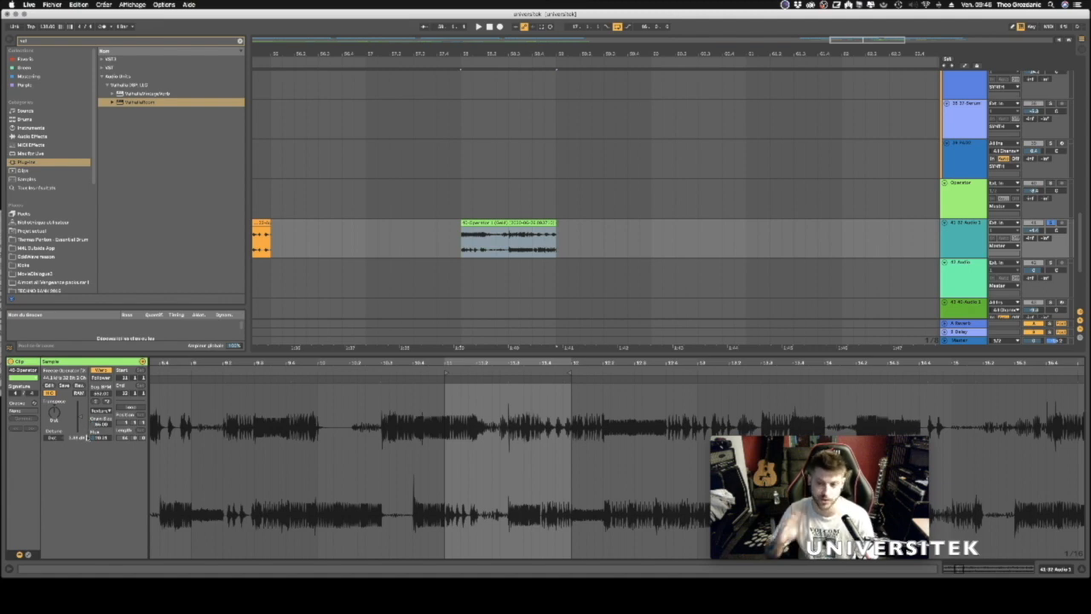
key(space)
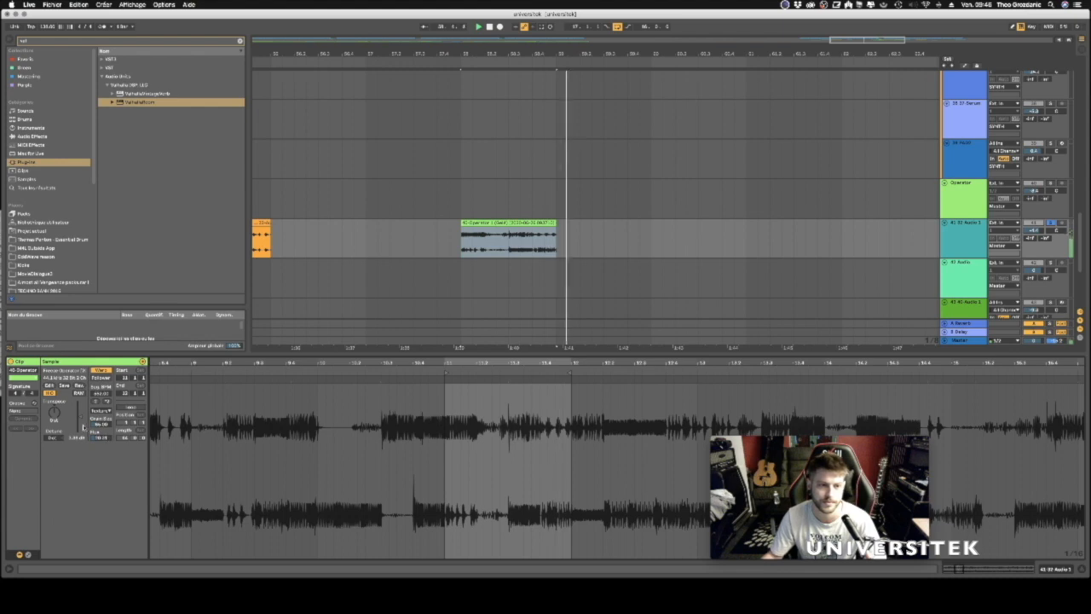
key(space)
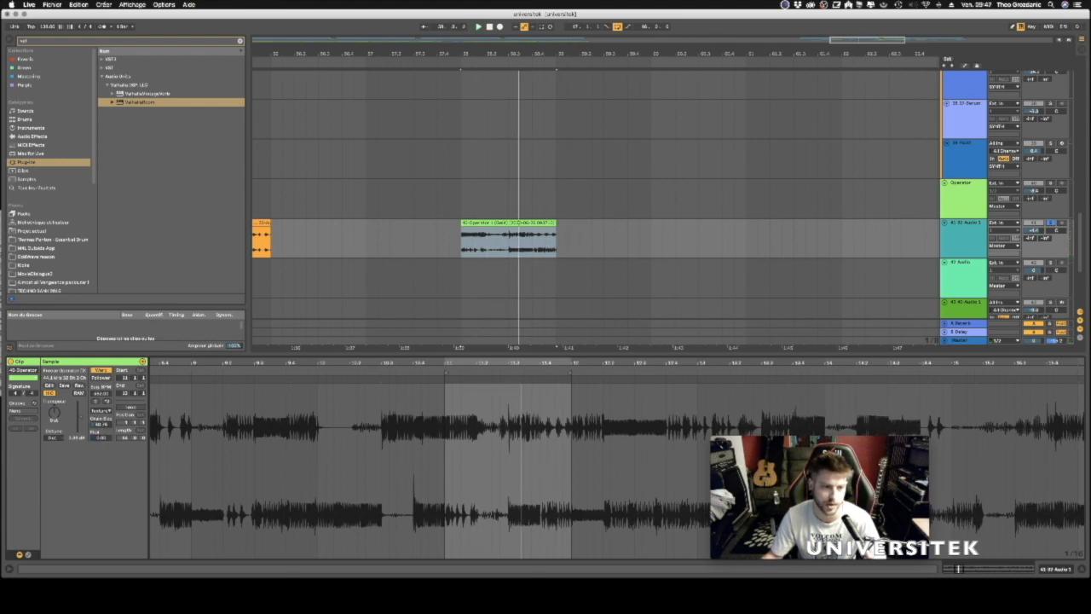
key(space)
key(space)
key(space)
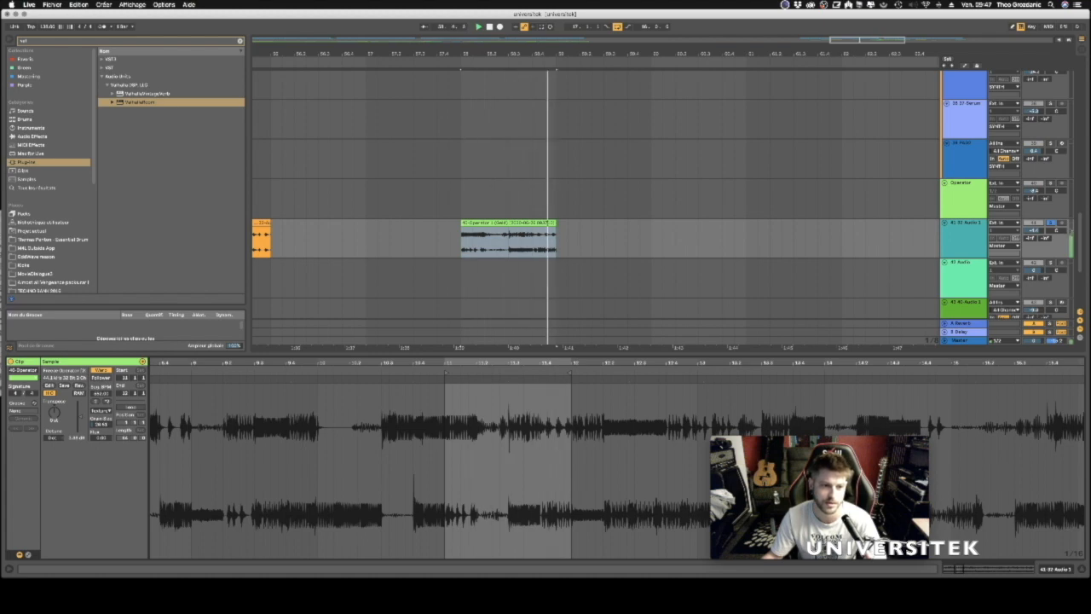
key(space)
key(space)
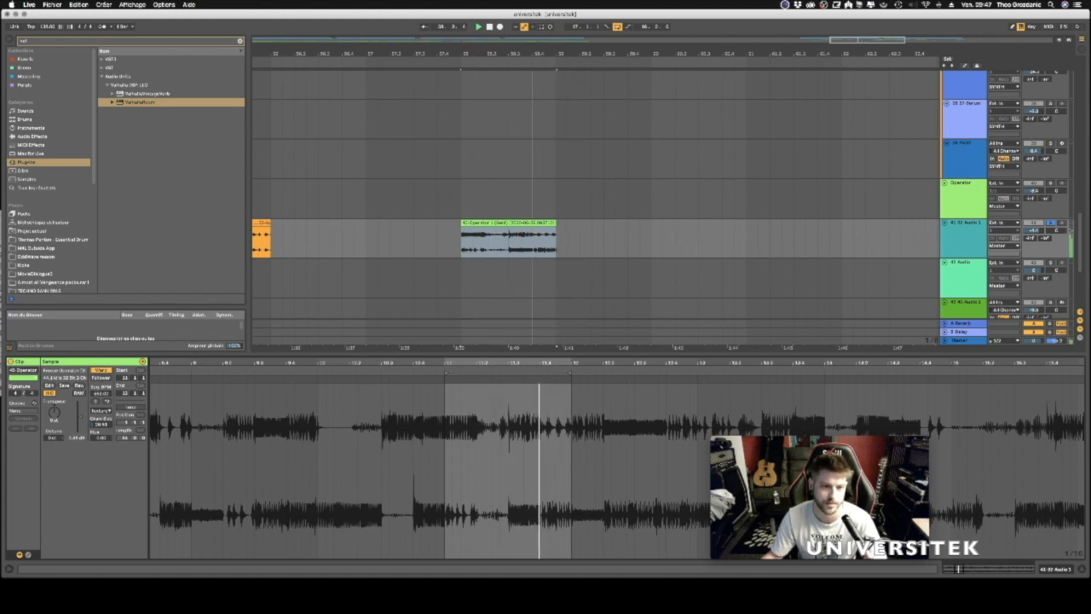
key(space)
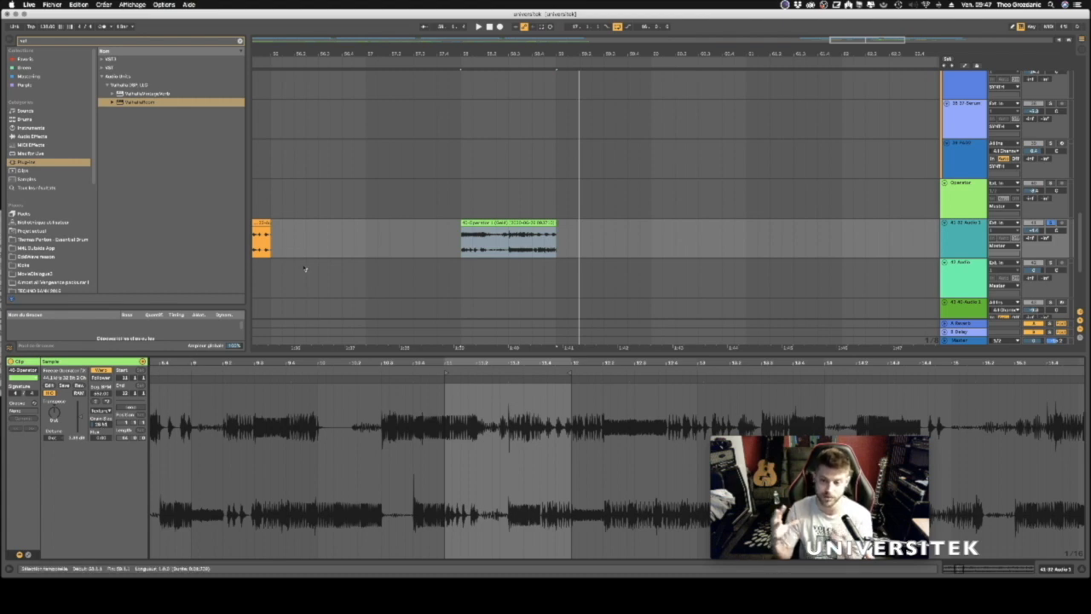
Transpose the stretched Operator slice downward and readjust its Texture grain size while playing it.
drag(491, 55, 543, 55)
key(space)
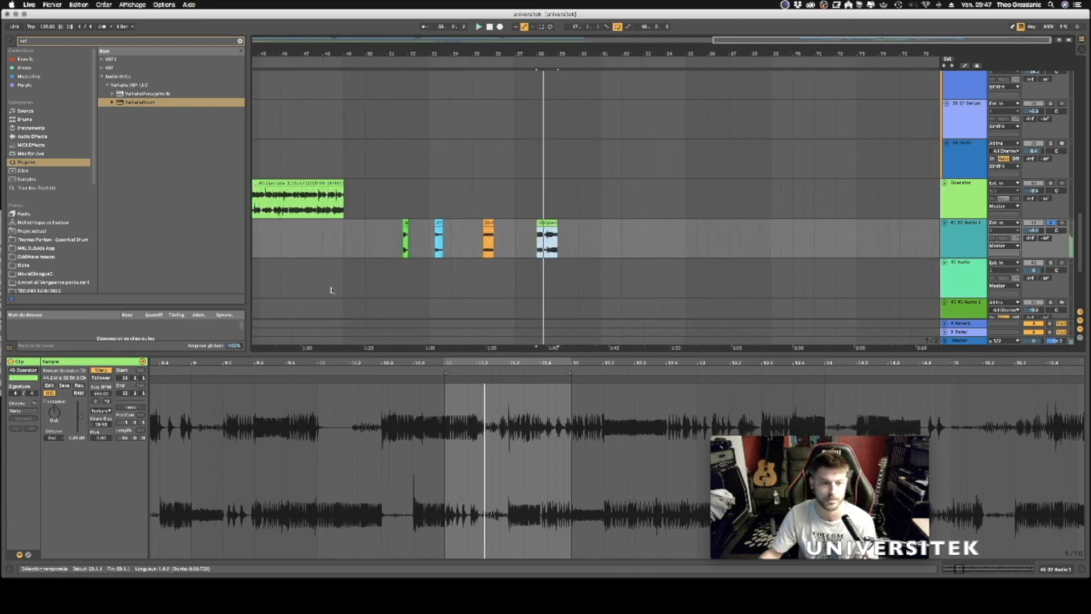
key(space)
drag(56, 413, 56, 436)
key(space)
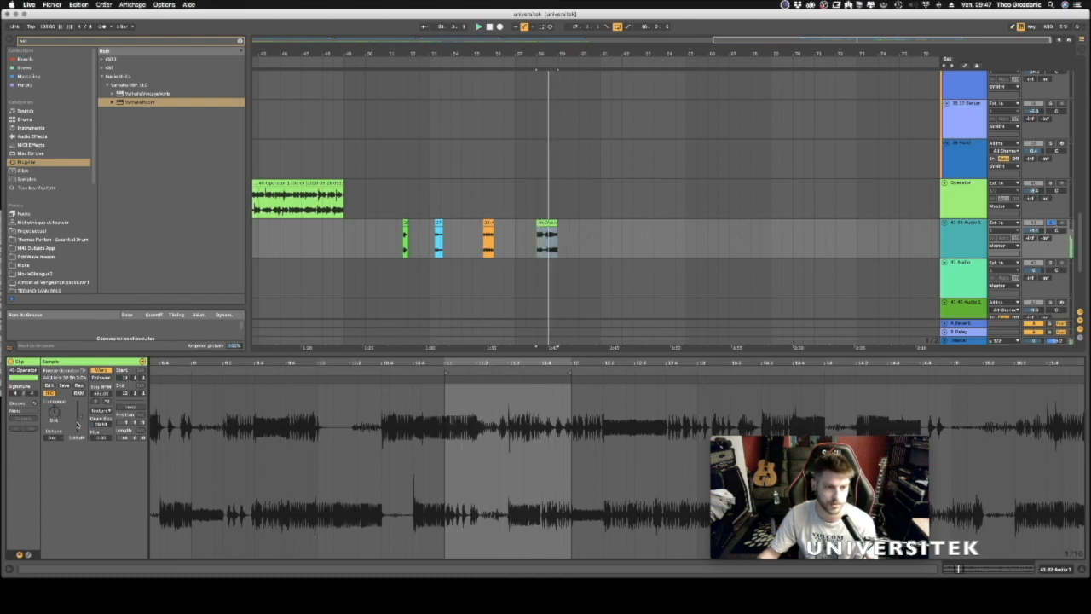
key(space)
key(space)
drag(101, 424, 100, 431)
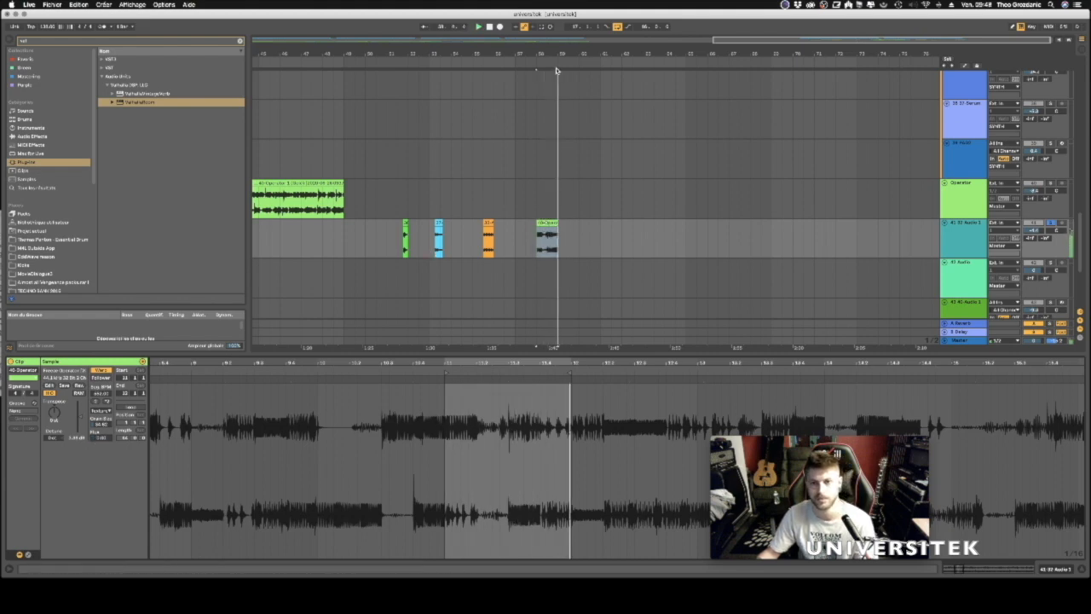
Slip the audio inside the one-bar Operator clip at bar 58 to a later passage of the sample and play it.
drag(560, 52, 512, 58)
key(space)
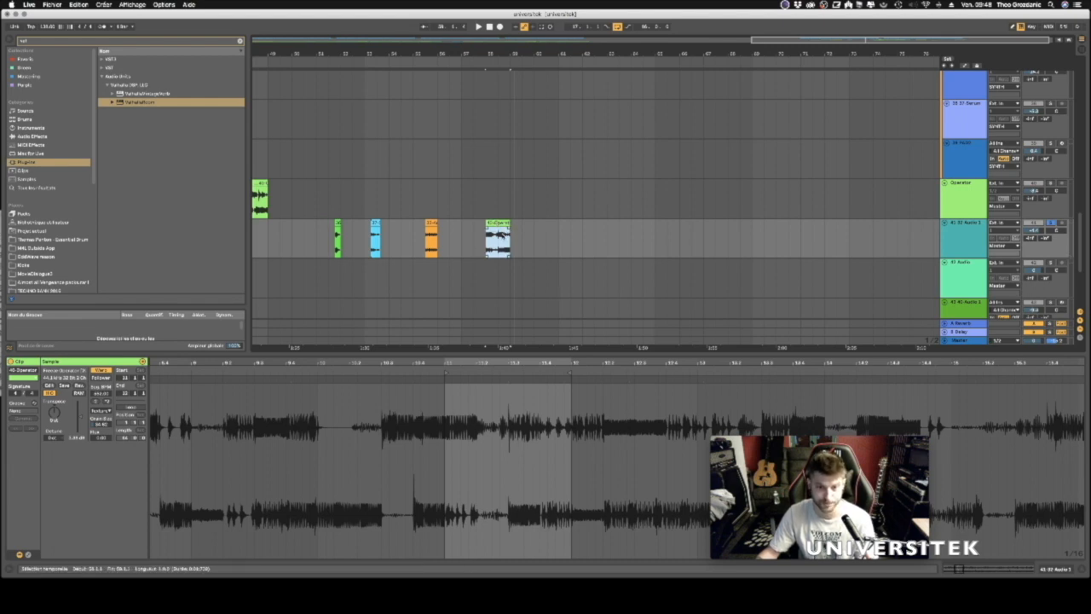
drag(502, 239, 446, 249)
key(space)
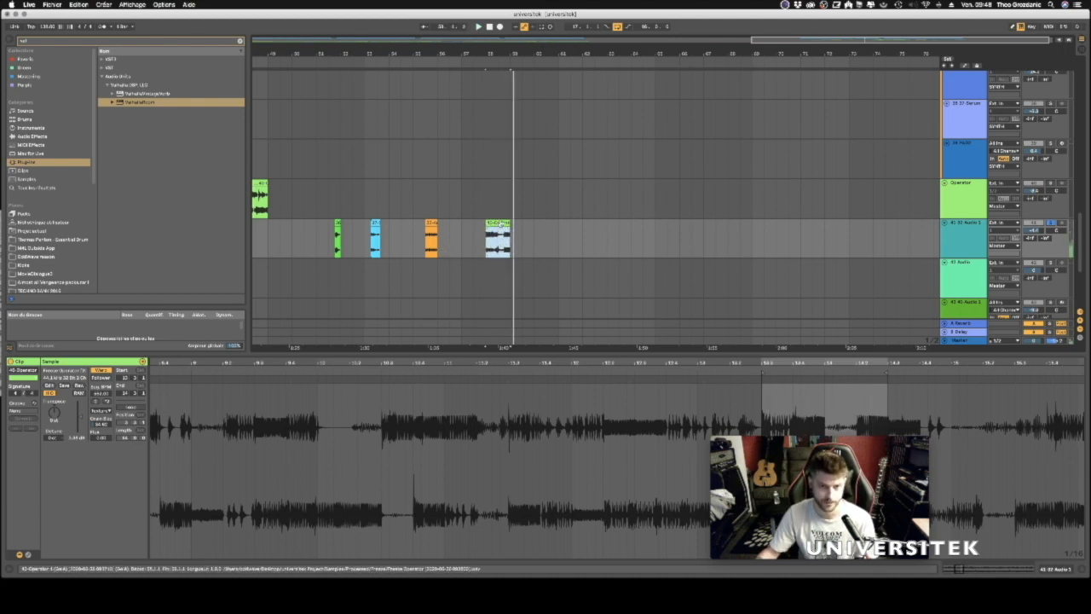
Duplicate the Operator clip at bar 58 and consolidate the original into a new audio clip.
key(super+d)
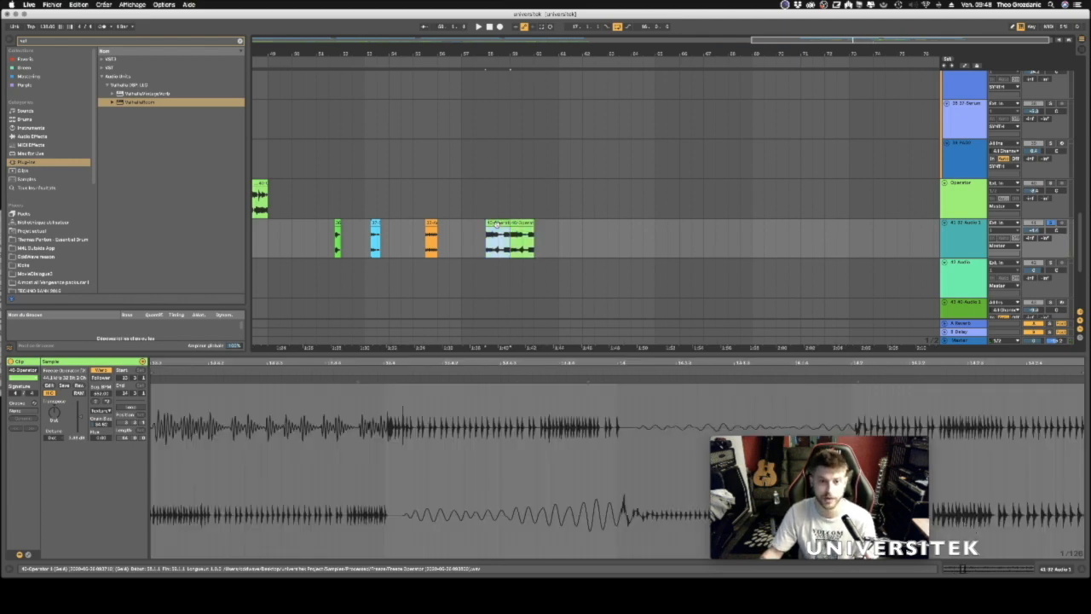
key(super+j)
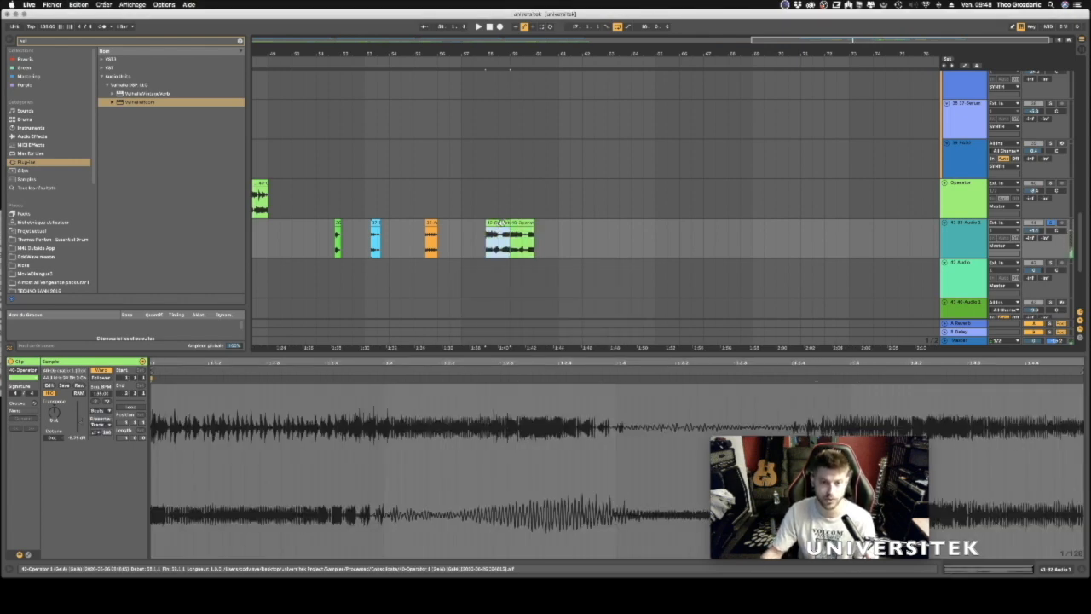
click(447, 362)
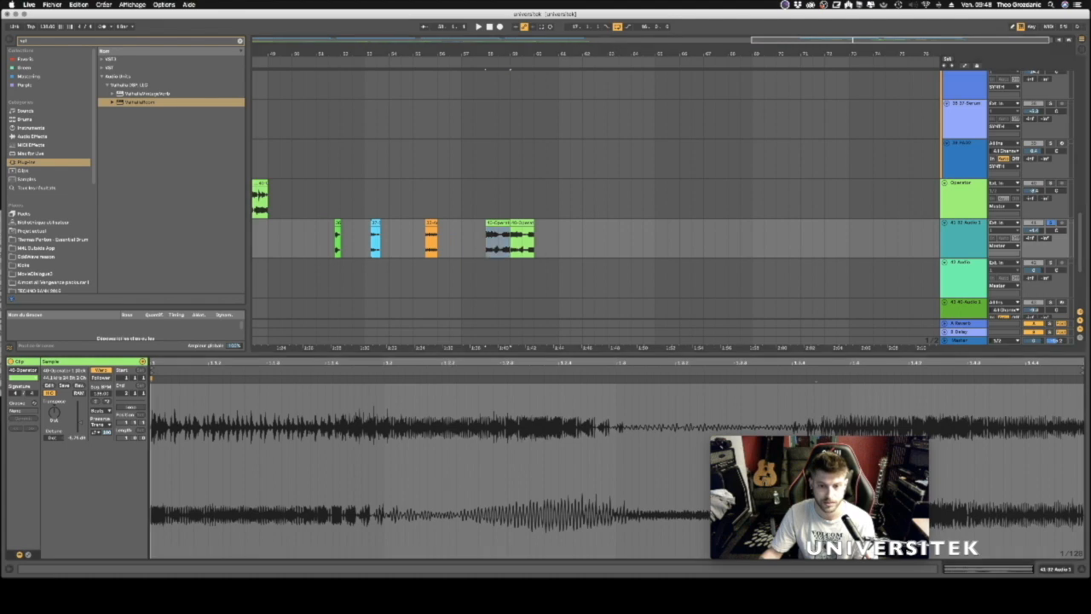
mouse_move(267, 361)
mouse_down()
mouse_move(268, 403)
mouse_move(268, 362)
mouse_up()
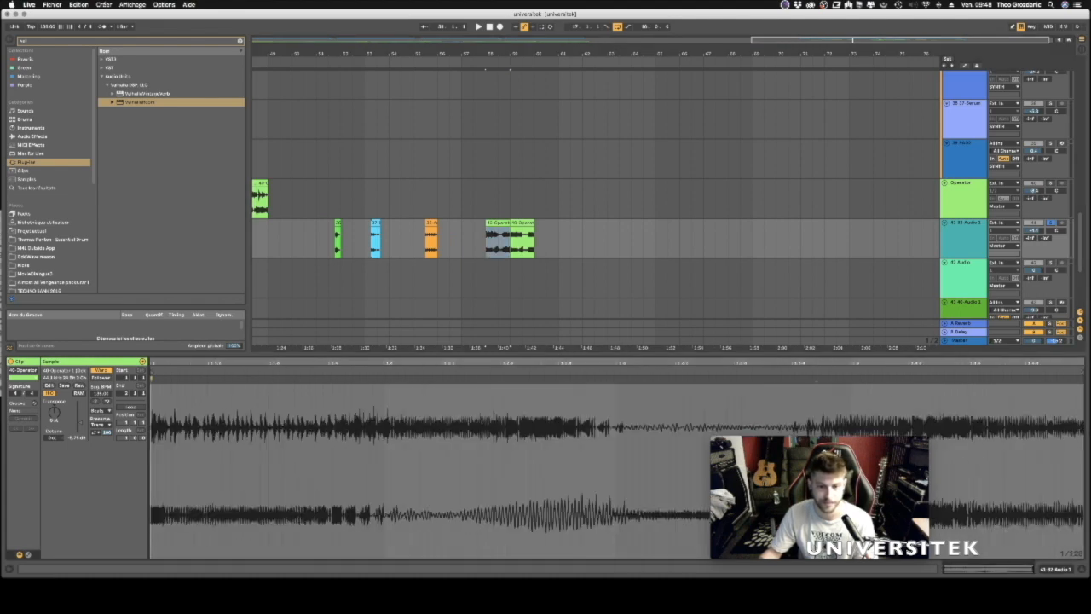
Slip the audio inside the duplicated Operator clip to another passage while playing it, and move the clip to bar 64.
key(space)
click(523, 222)
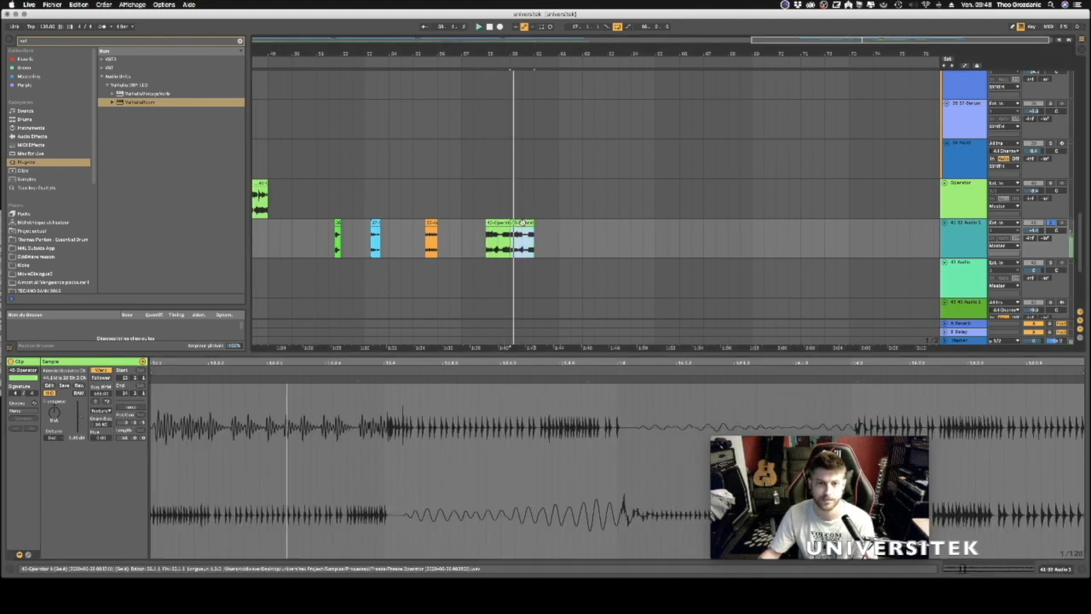
drag(523, 222, 542, 232)
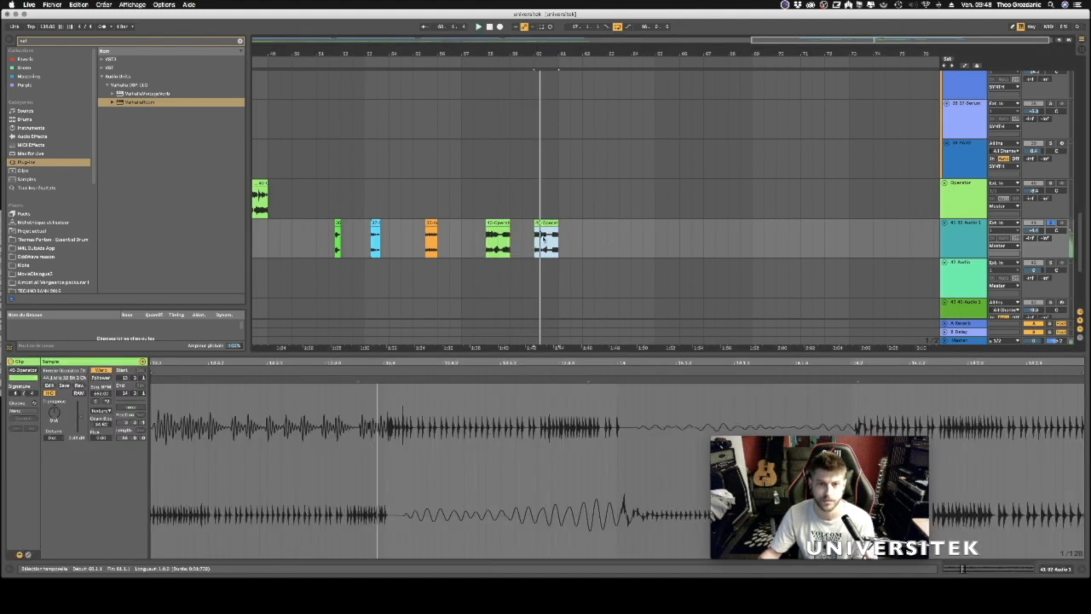
key(space)
key(space)
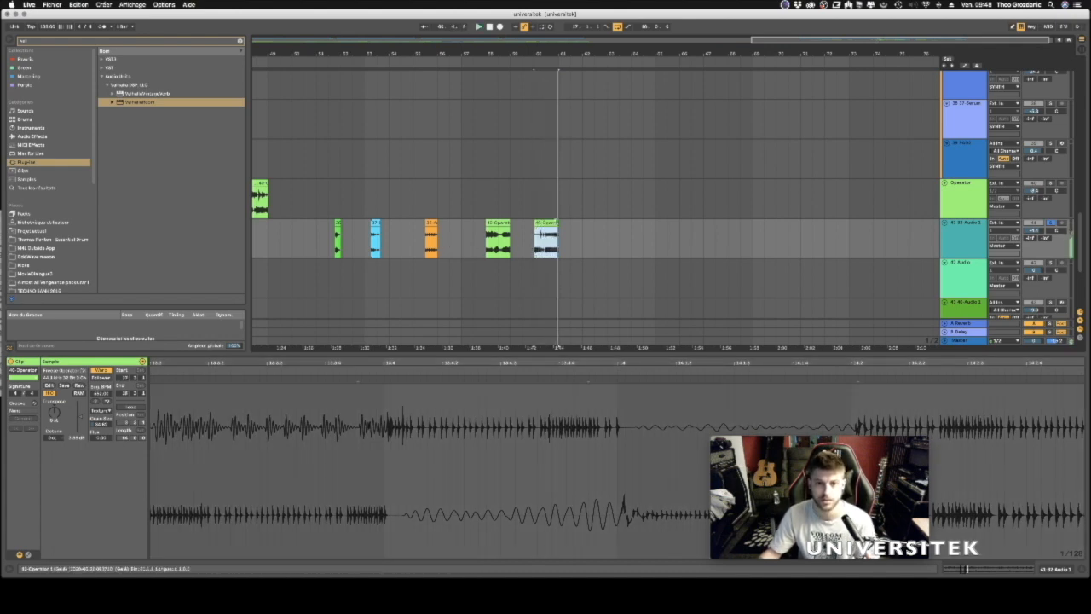
drag(544, 223, 662, 227)
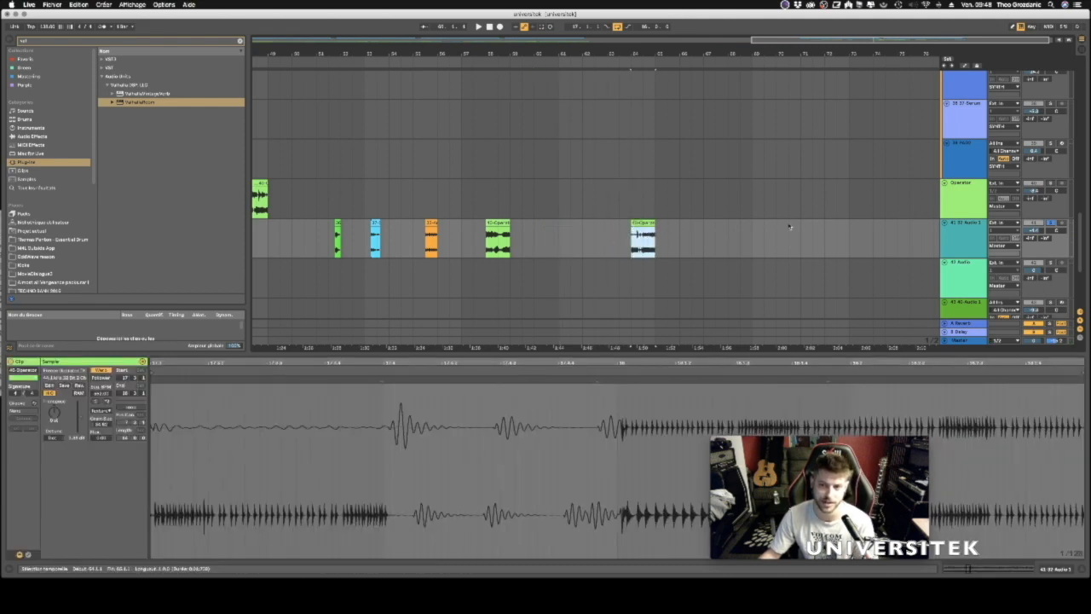
Add the ValhallaRoom reverb plug-in to the audio track that holds the slices.
click(959, 242)
double_click(960, 242)
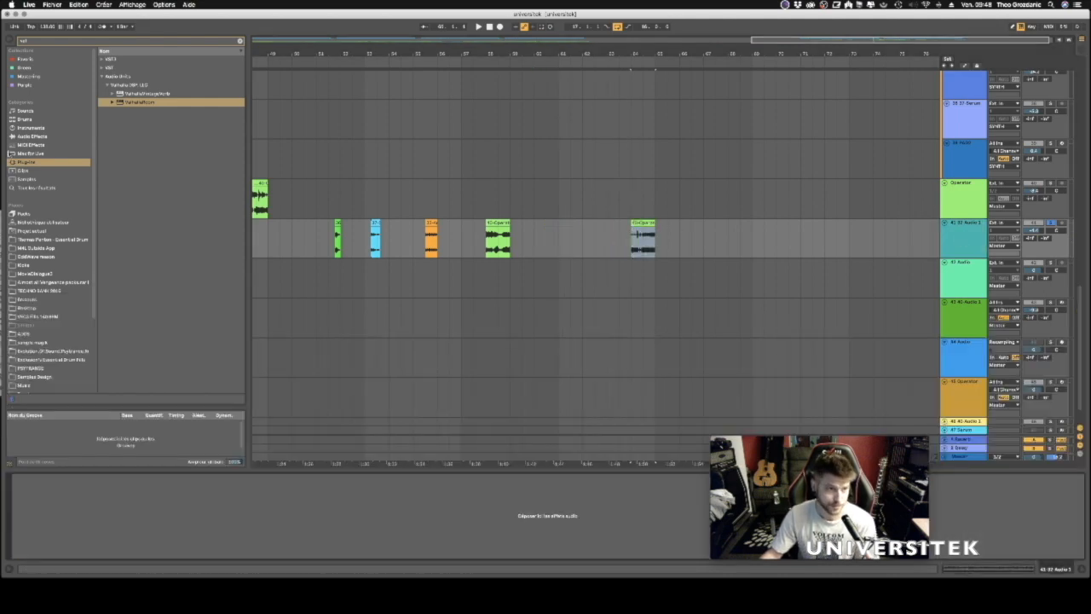
click(28, 136)
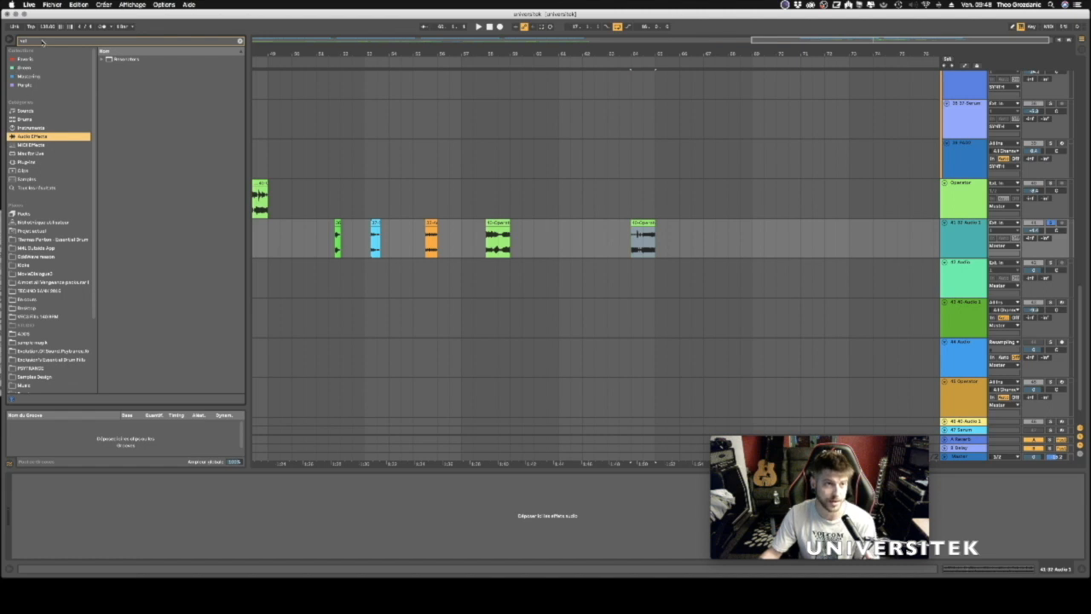
click(37, 162)
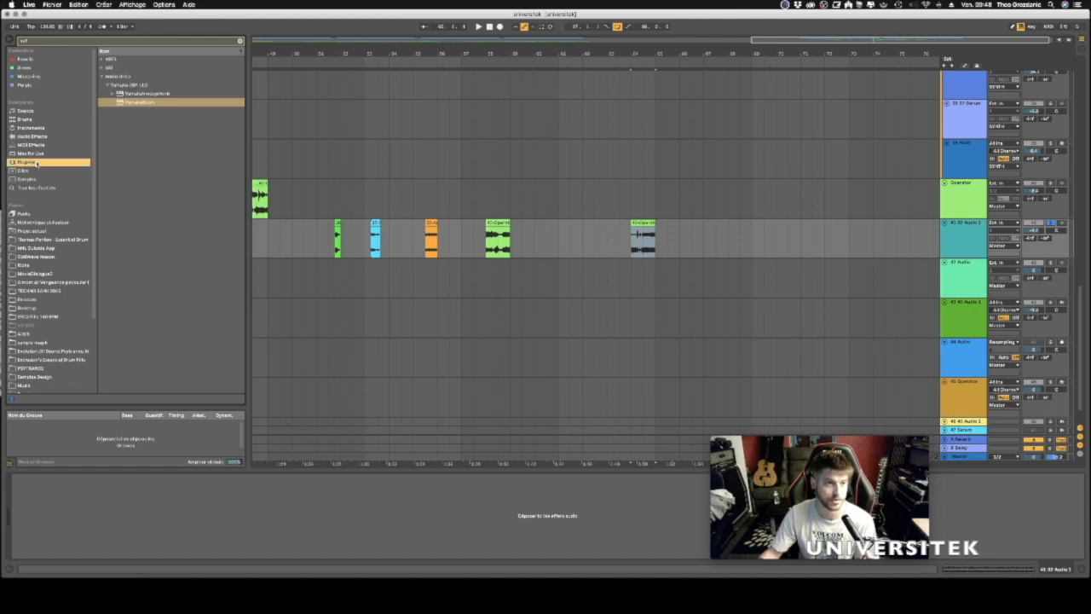
click(122, 104)
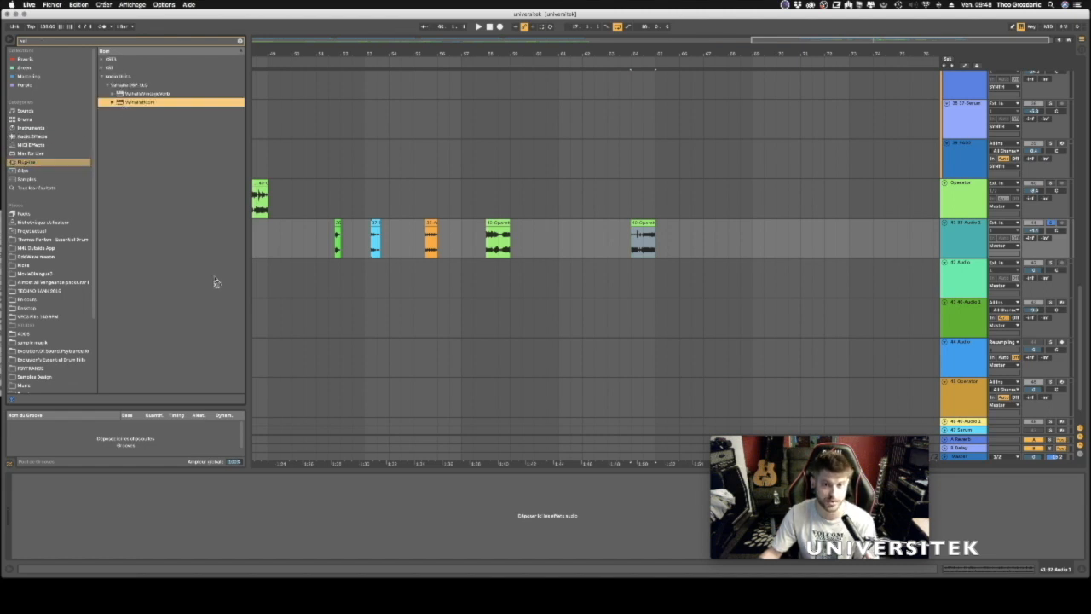
drag(306, 518, 231, 486)
Set ValhallaRoom on the slices' track to a 20.13 s decay, 82.9 % depth and 39.6 % mix.
drag(186, 356, 190, 344)
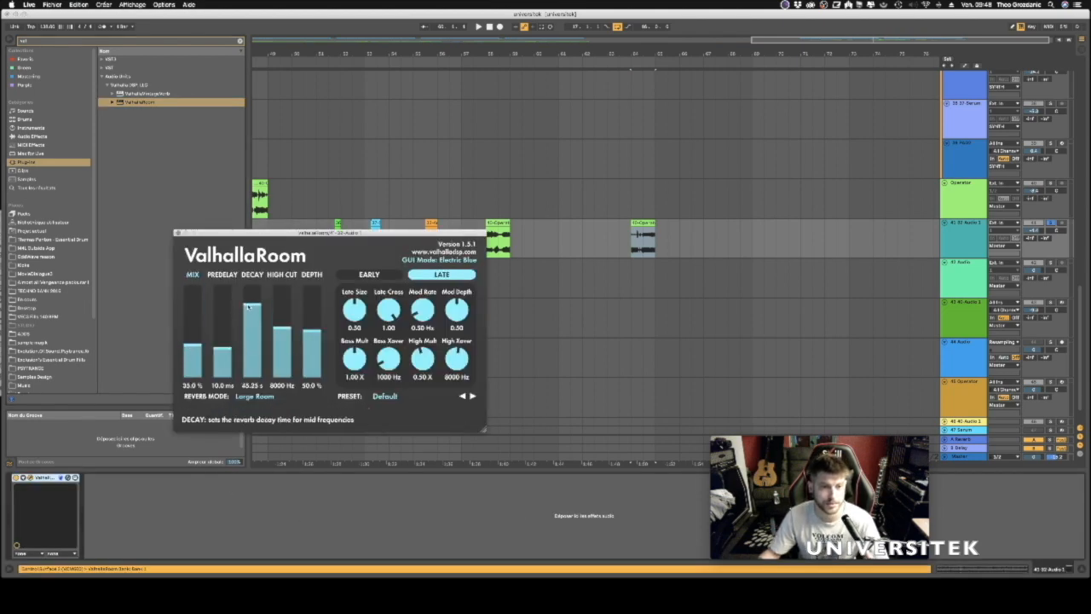
drag(312, 331, 312, 300)
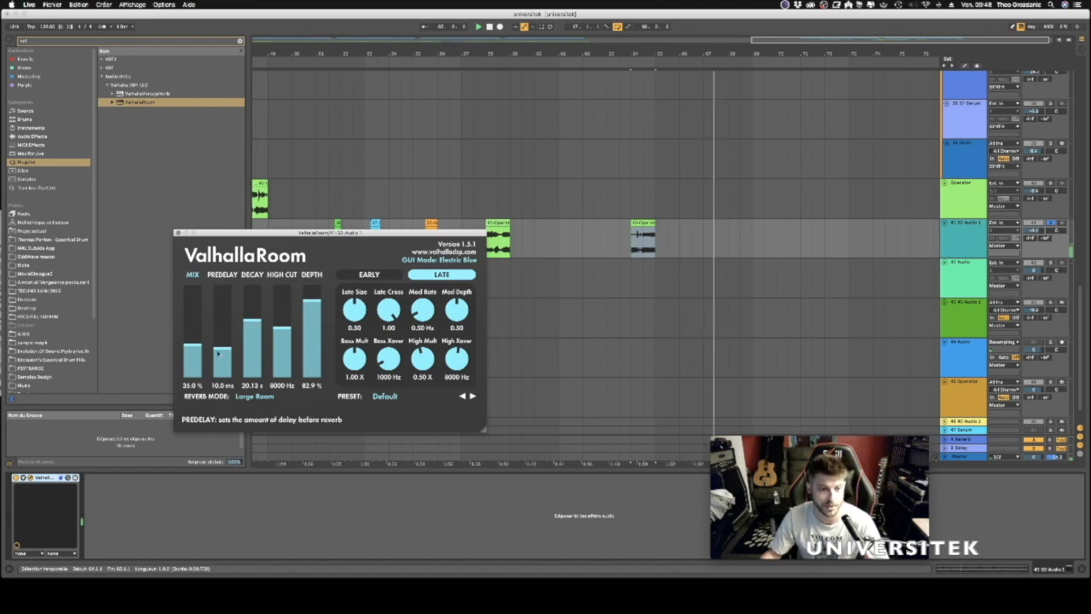
drag(198, 345, 198, 343)
Shorten the Operator clip at bar 64 to about two and a half beats and play it with the reverb.
drag(651, 55, 639, 120)
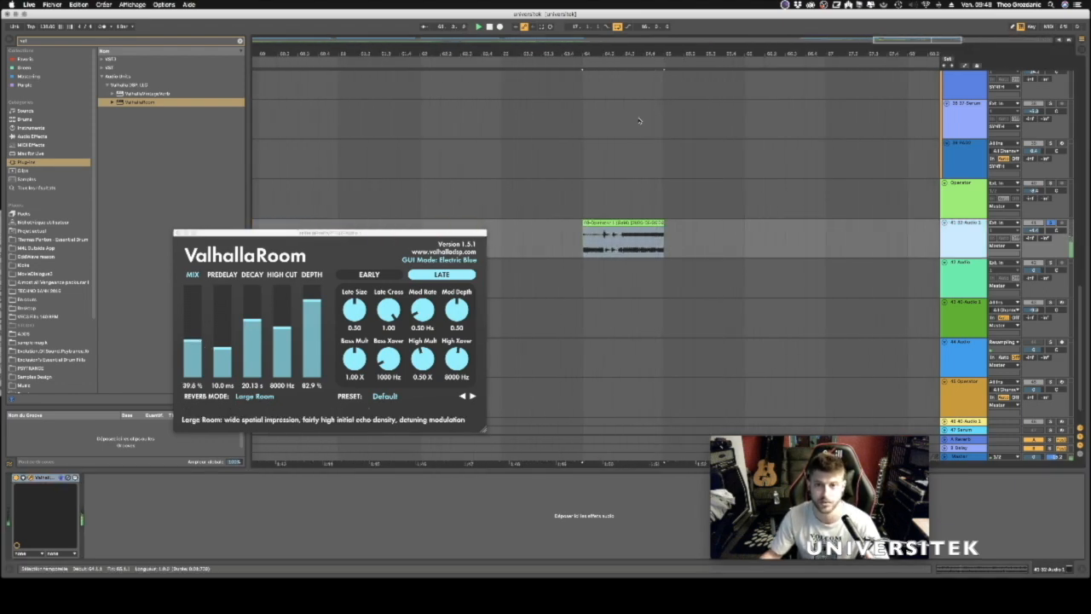
key(space)
key(space)
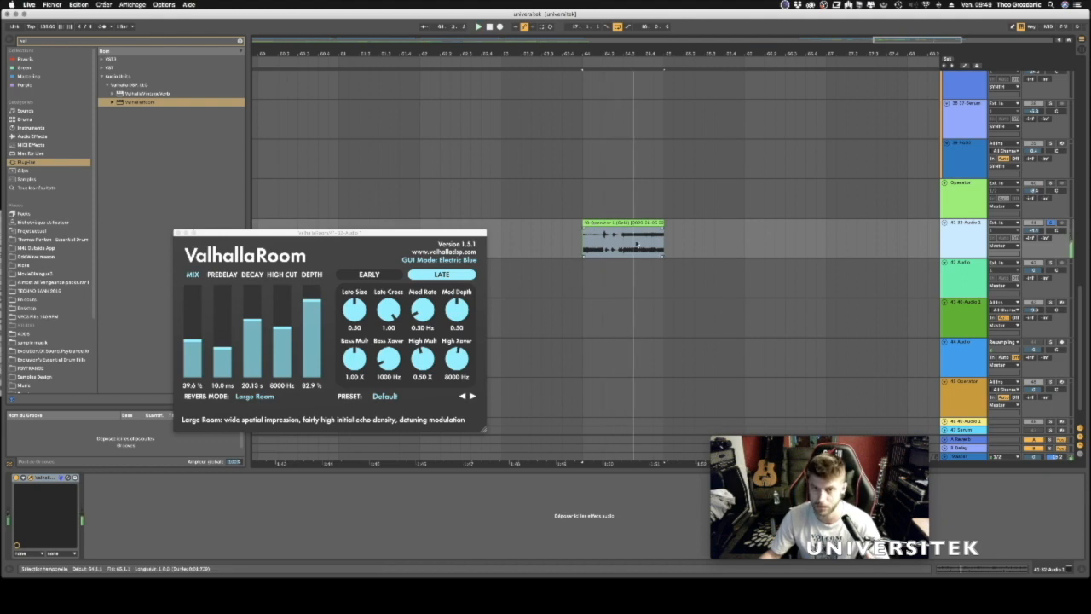
drag(661, 225, 628, 231)
key(space)
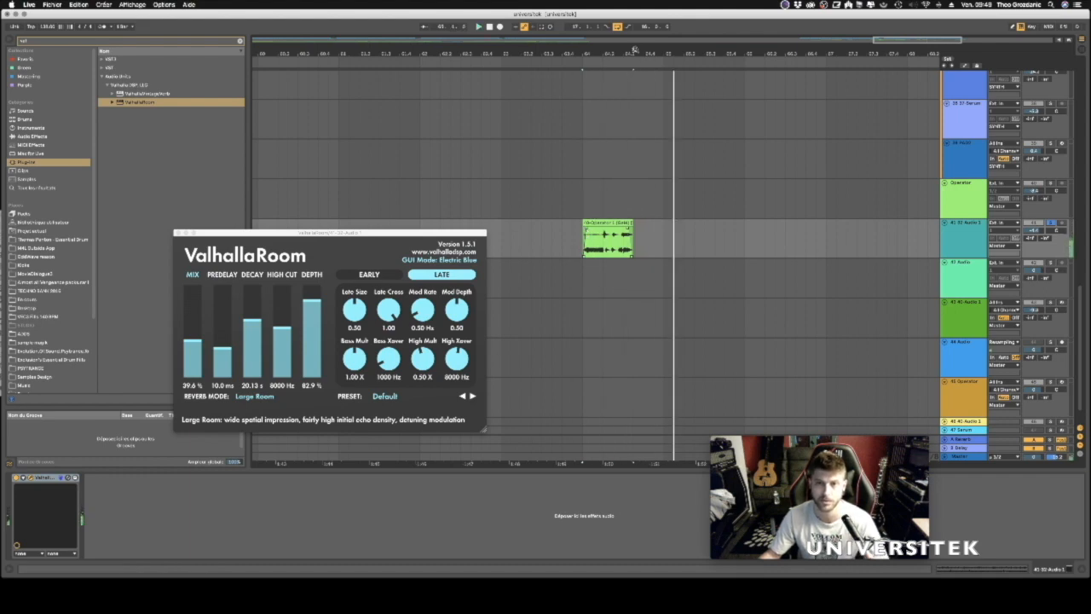
Try transposing the shortened Operator clip at bar 64 downwards while playing it, and return the transposition to 0 st.
drag(635, 50, 635, 10)
scroll(542, 137, up, 20)
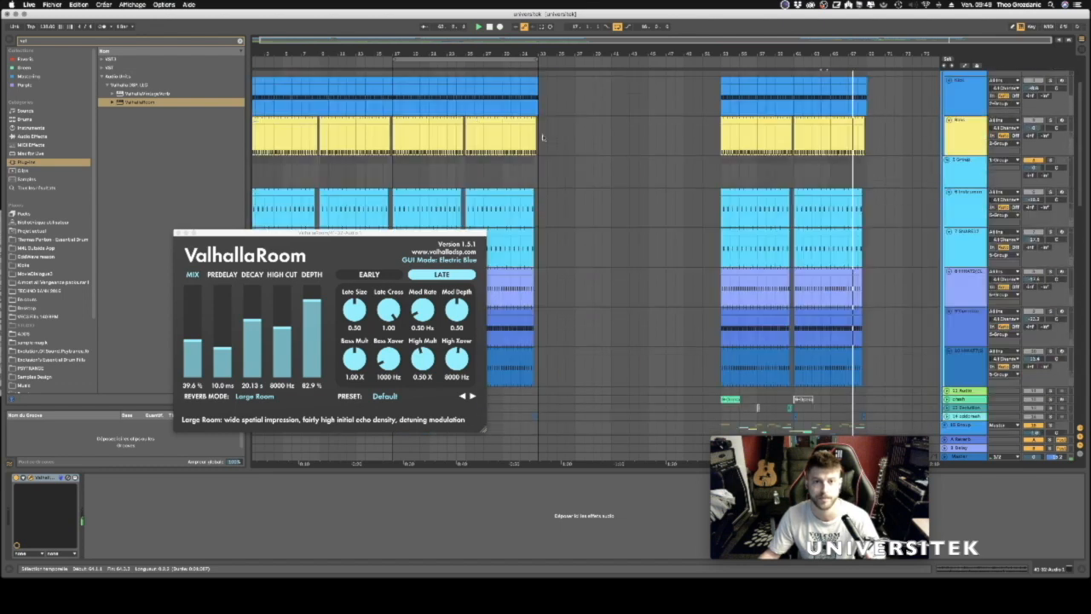
scroll(592, 210, down, 20)
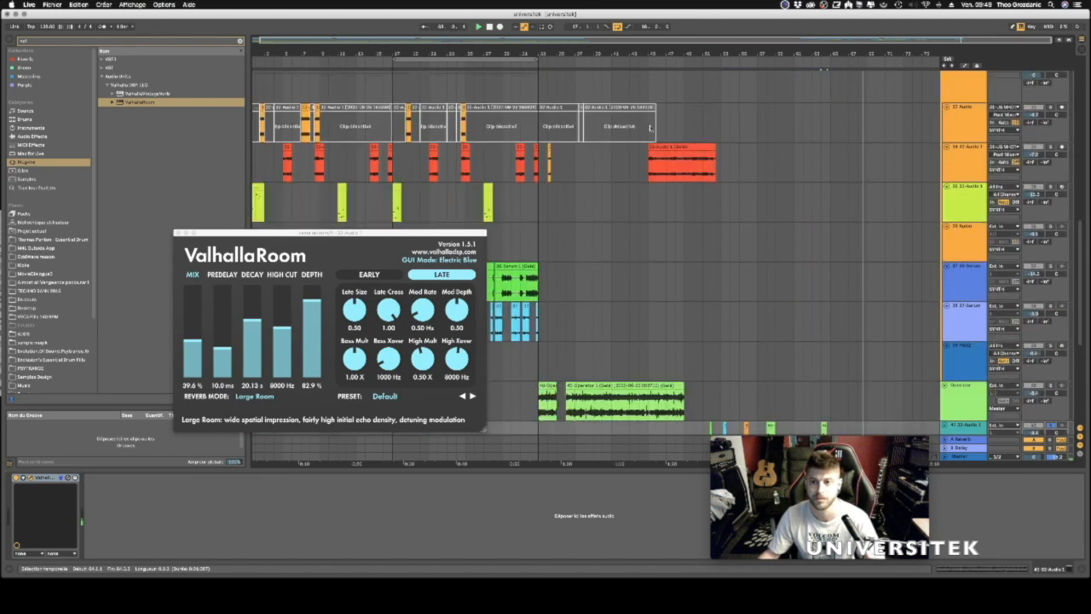
click(821, 304)
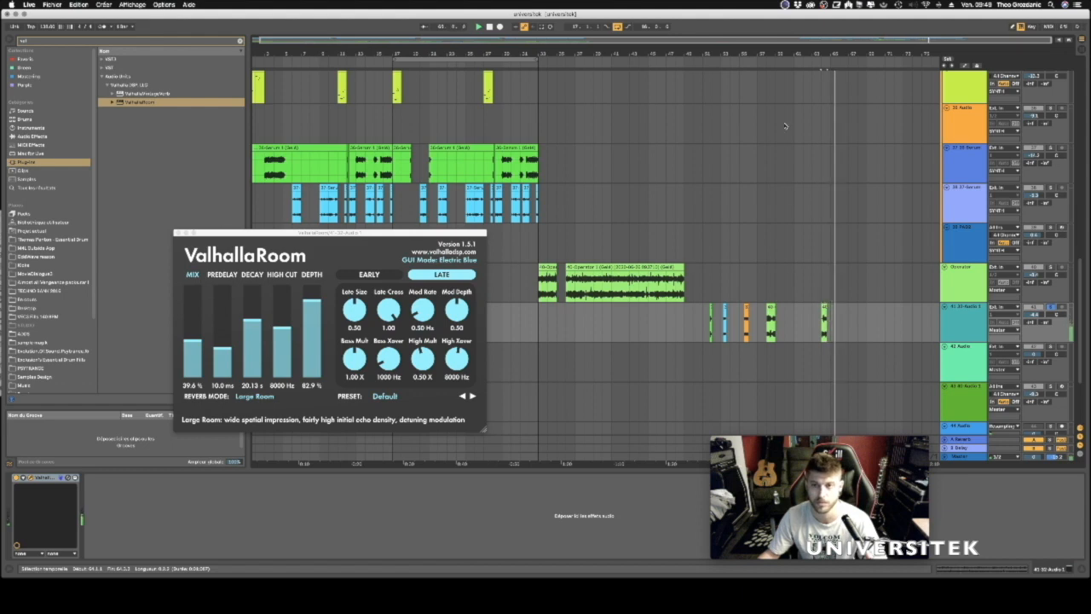
drag(789, 59, 754, 145)
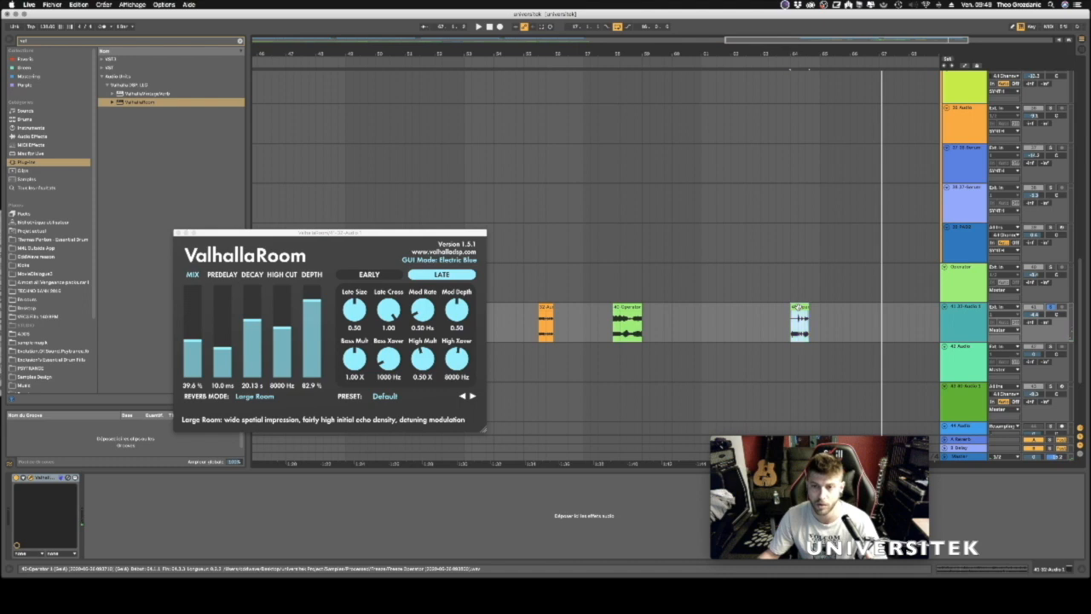
double_click(799, 316)
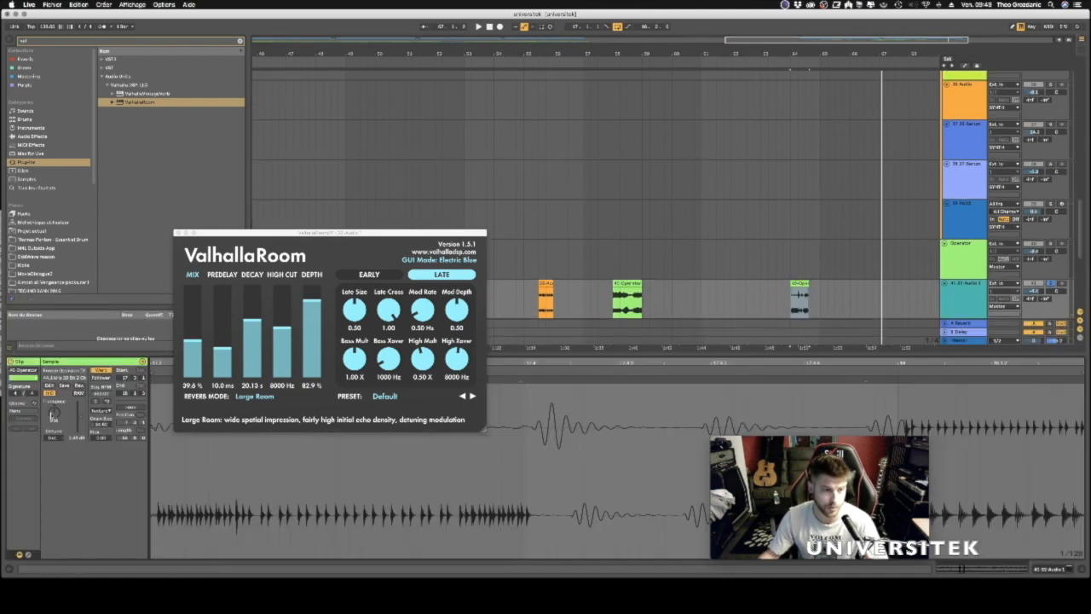
key(space)
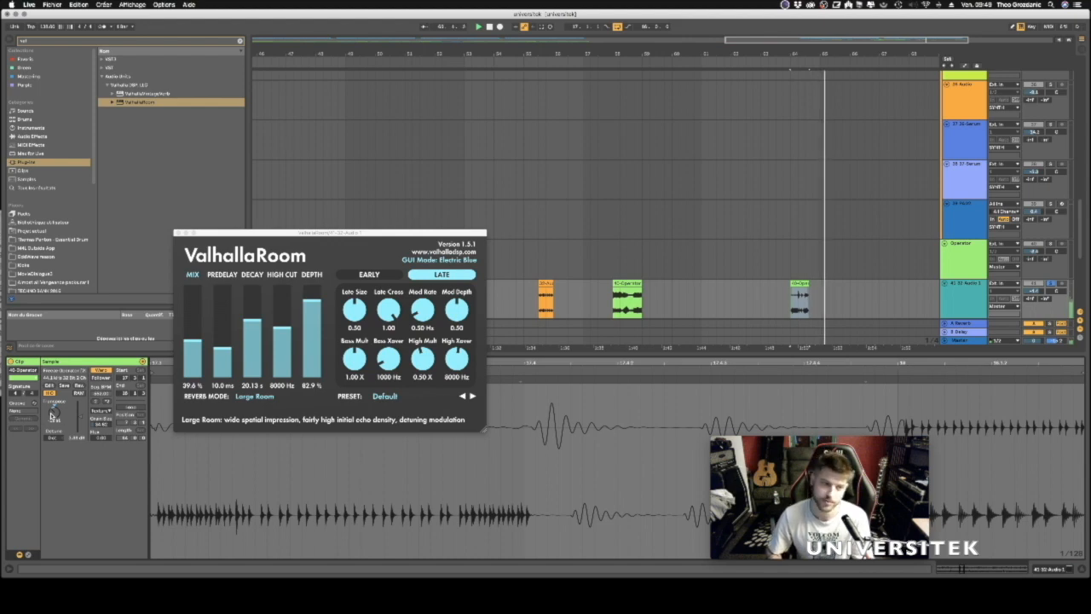
key(space)
key(space)
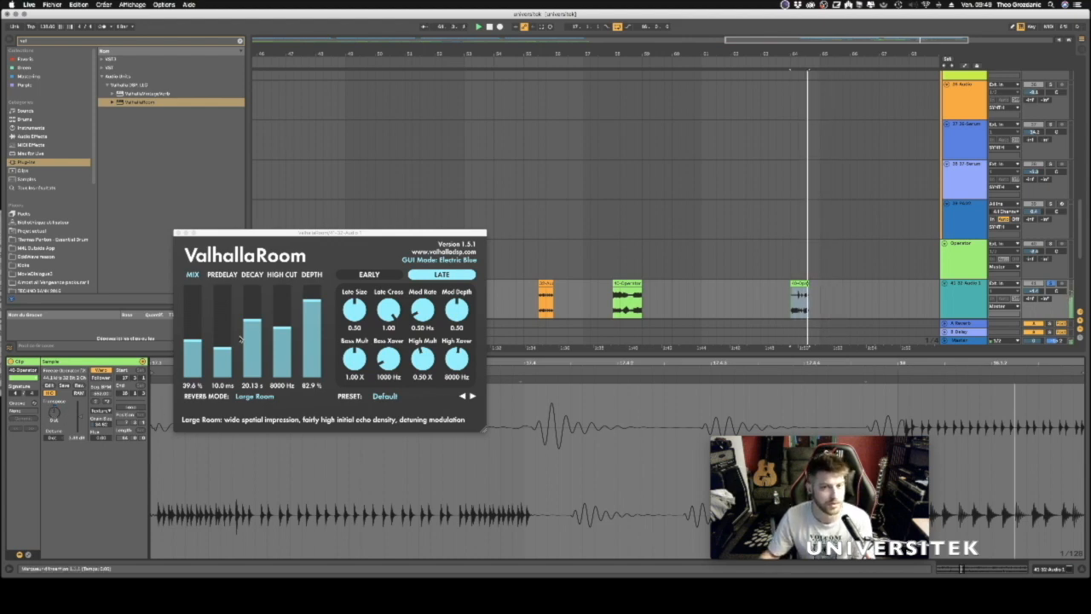
Play the Operator clip at bar 58 and switch off ValhallaRoom on its track.
scroll(646, 249, down, 3)
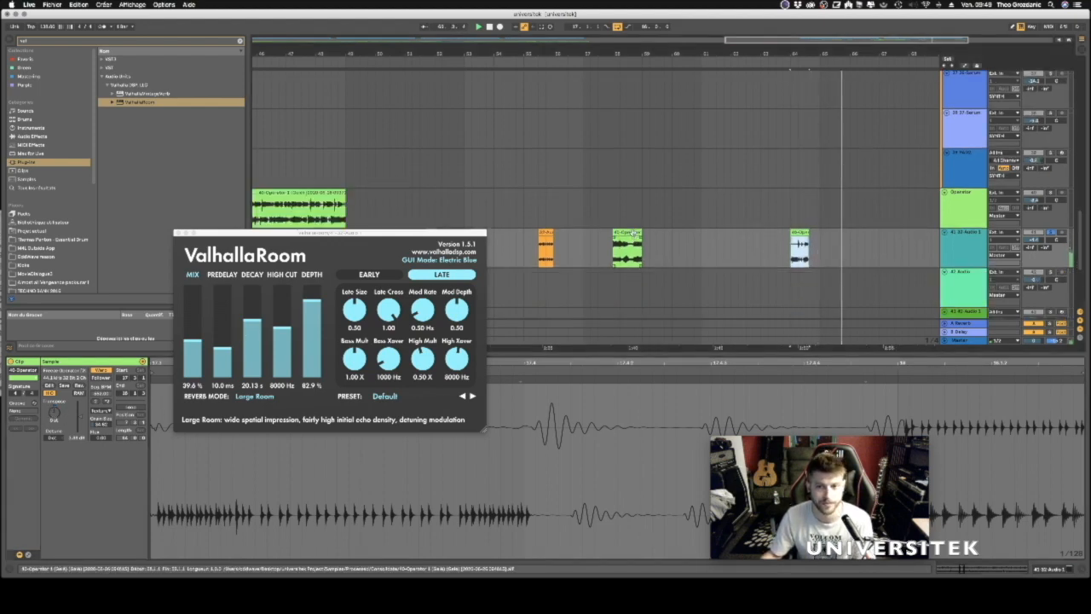
click(633, 232)
key(space)
key(space)
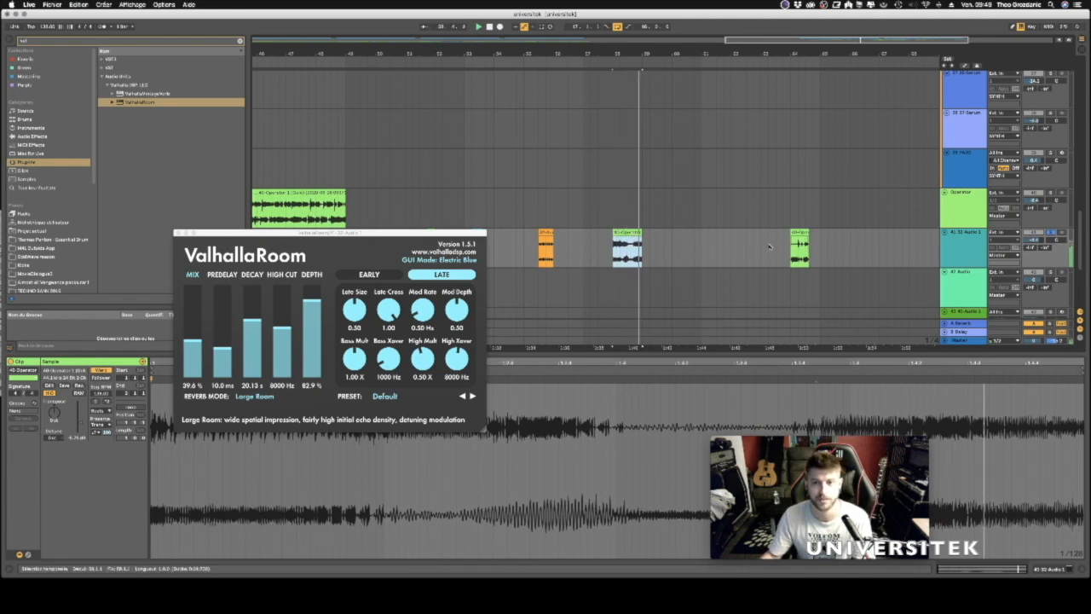
click(961, 252)
double_click(961, 252)
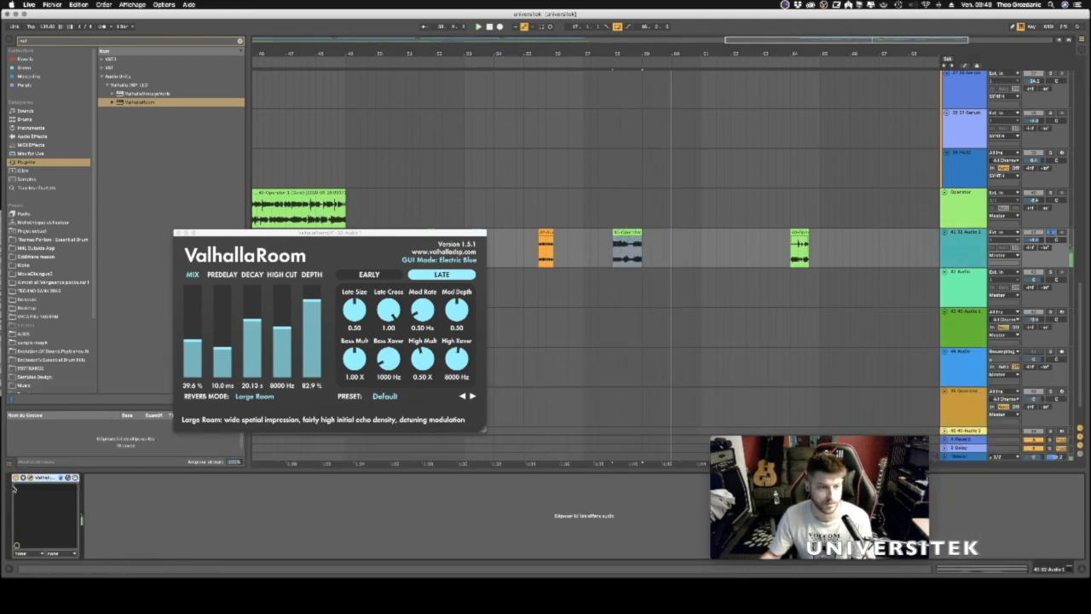
click(611, 250)
click(623, 251)
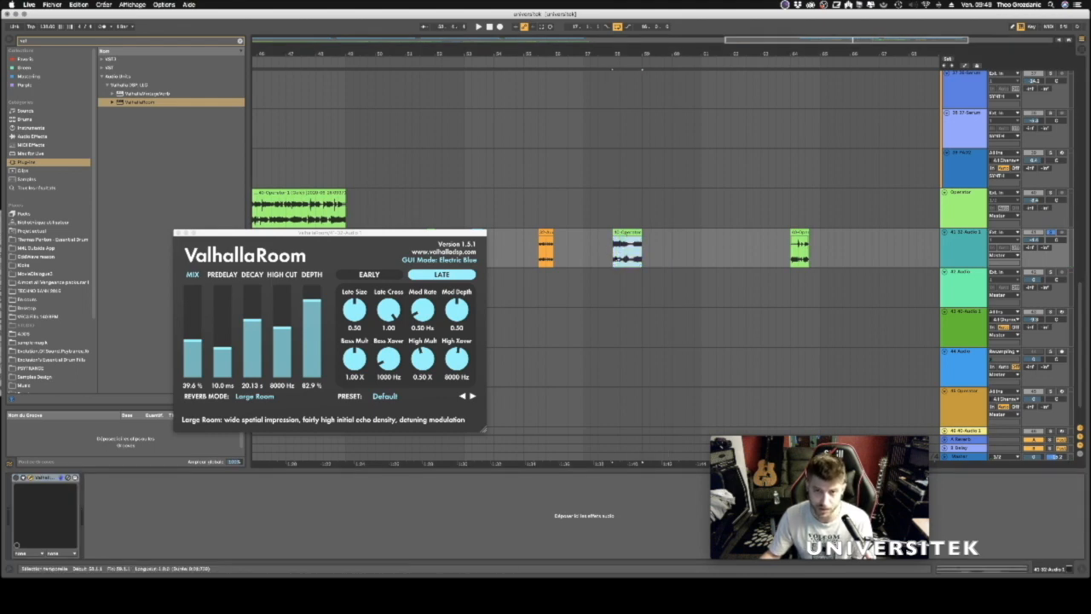
Show the sample settings of the Operator clip at bar 58, close the ValhallaRoom window and play the clip.
double_click(632, 233)
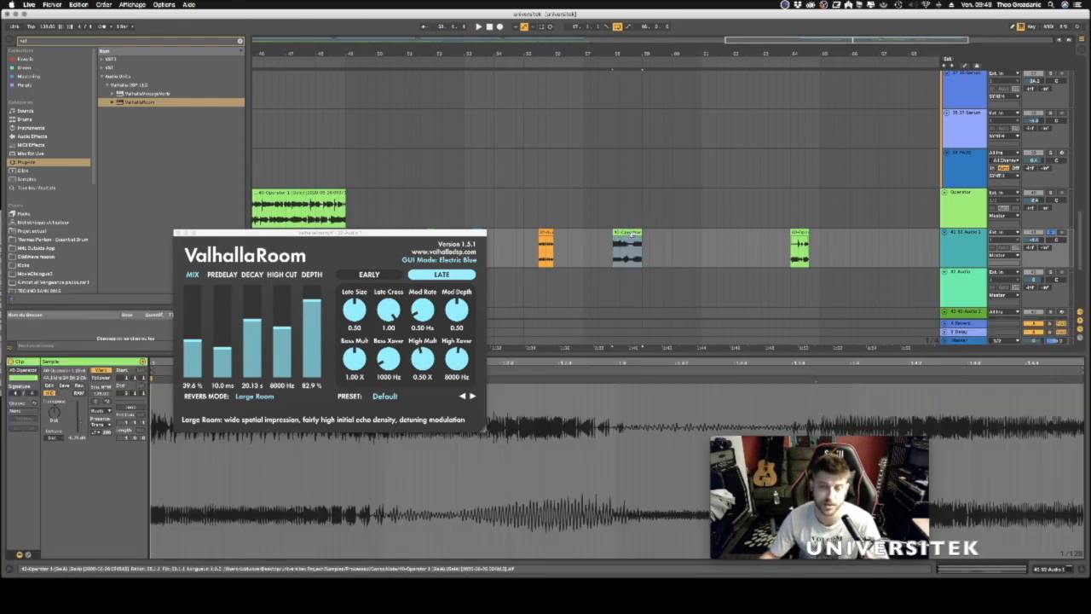
click(630, 231)
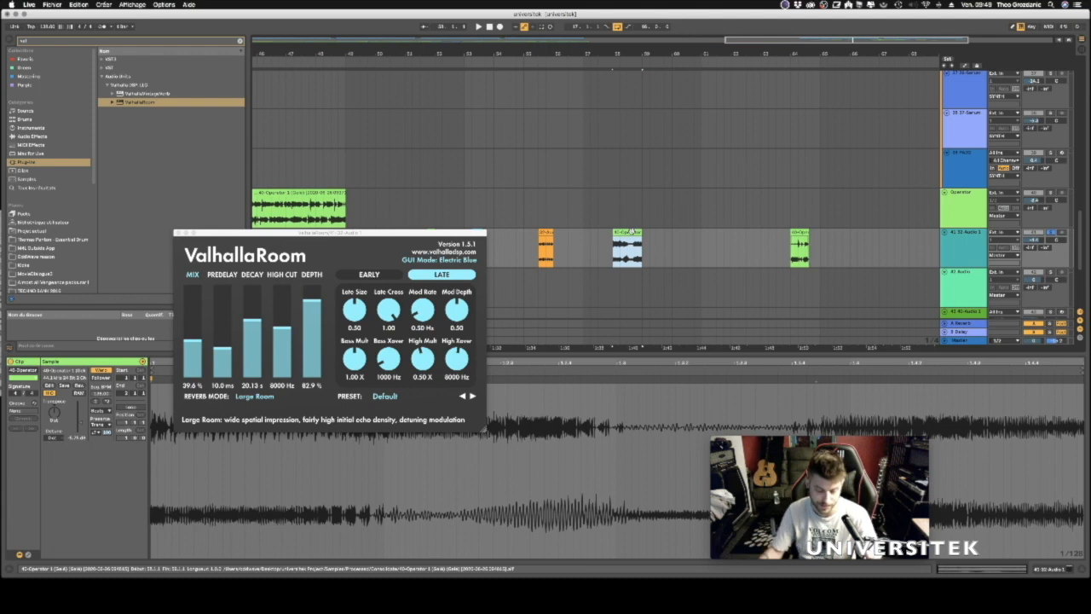
drag(474, 235, 478, 75)
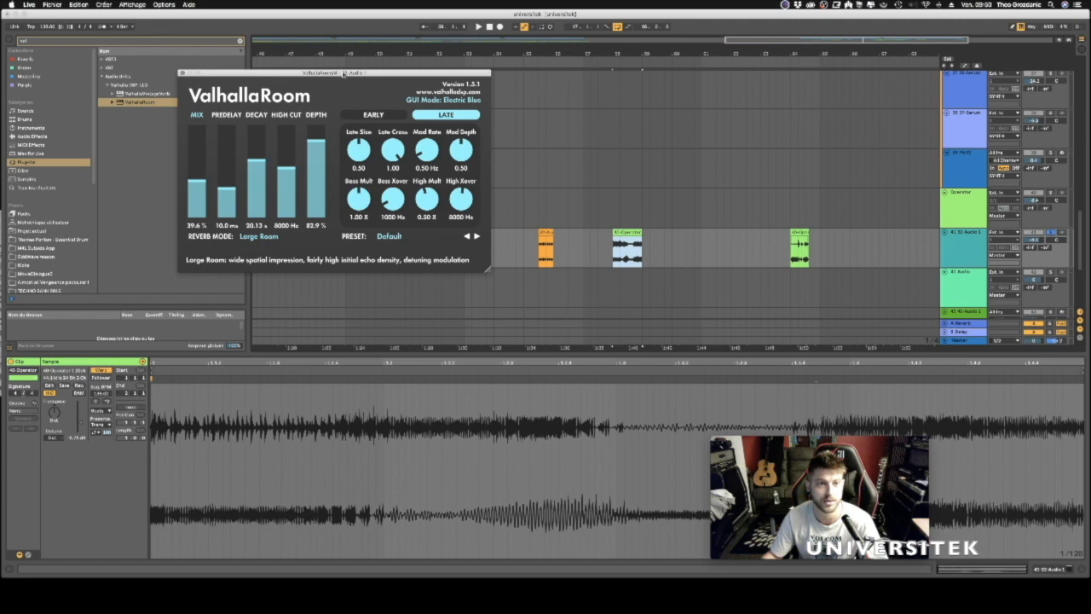
drag(343, 75, 231, 31)
click(71, 29)
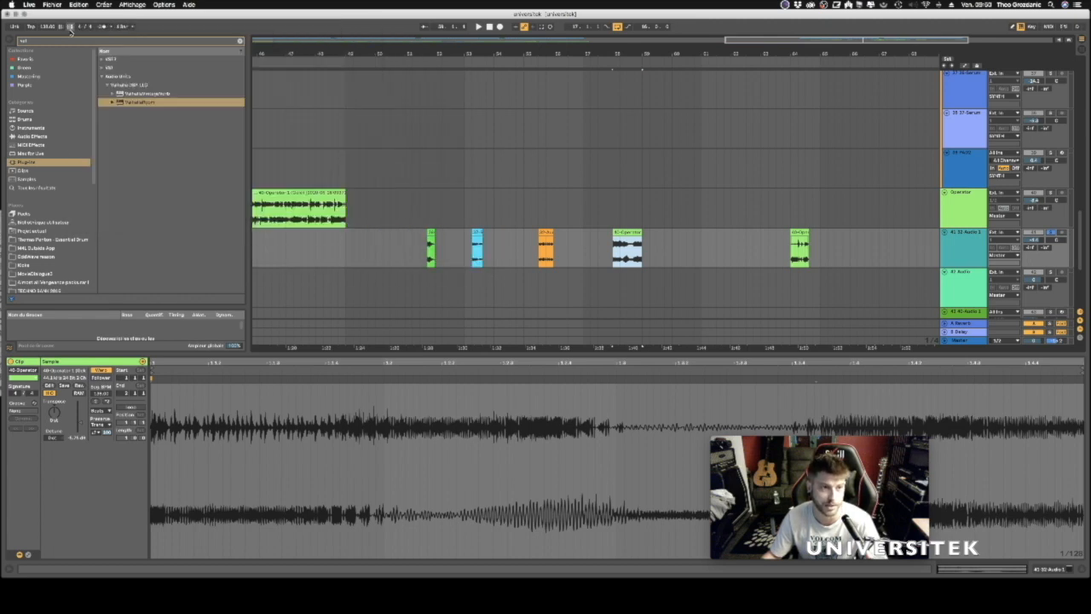
click(631, 233)
key(space)
key(space)
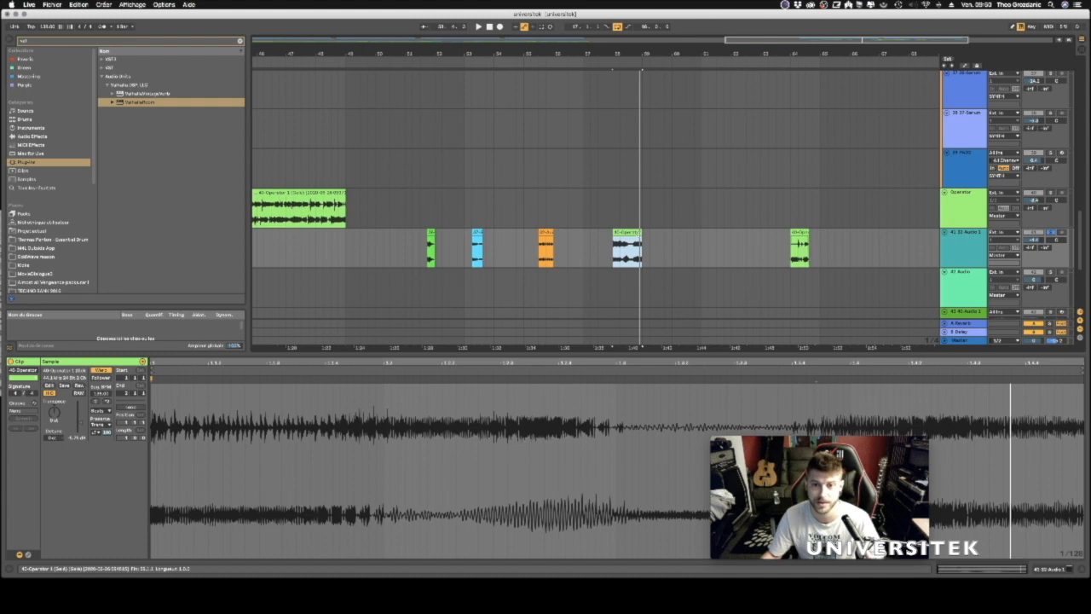
Move the Operator clip from bar 58 to bar 67 and time-stretch it to about seven bars.
mouse_move(657, 233)
mouse_down()
mouse_move(806, 231)
mouse_move(701, 242)
mouse_up()
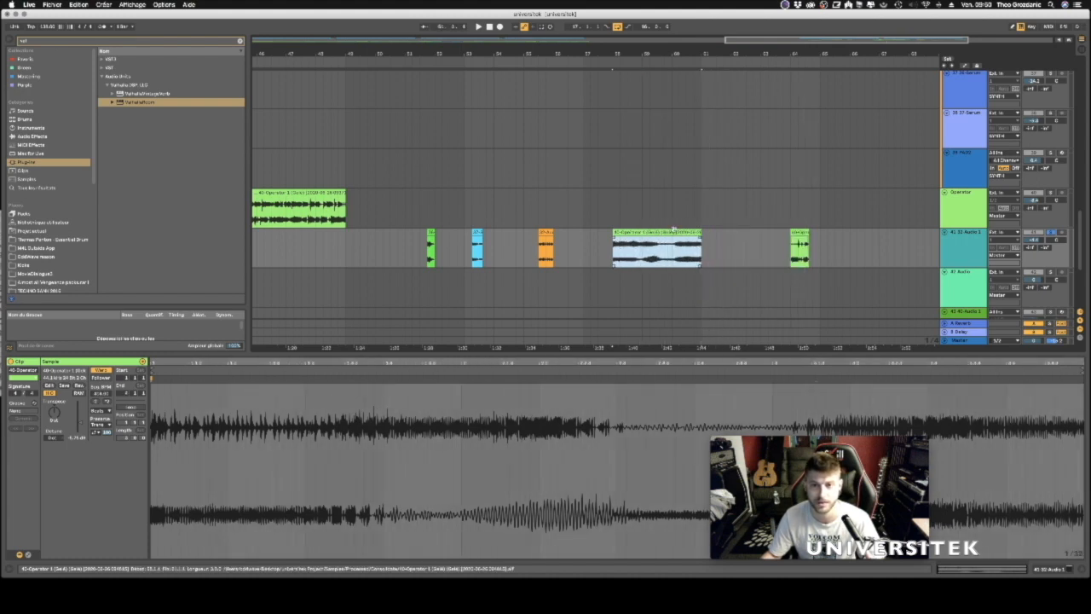
drag(678, 53, 602, 40)
drag(590, 229, 885, 247)
Play the stretched Operator clip from its start at bar 67.
key(space)
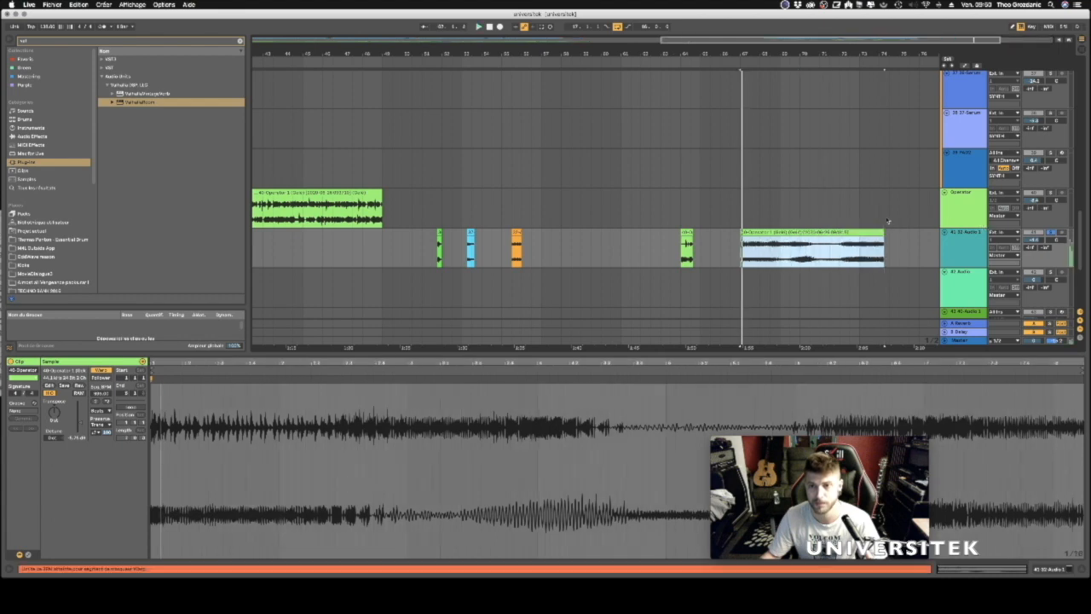
scroll(885, 238, right, 3)
drag(759, 53, 727, 49)
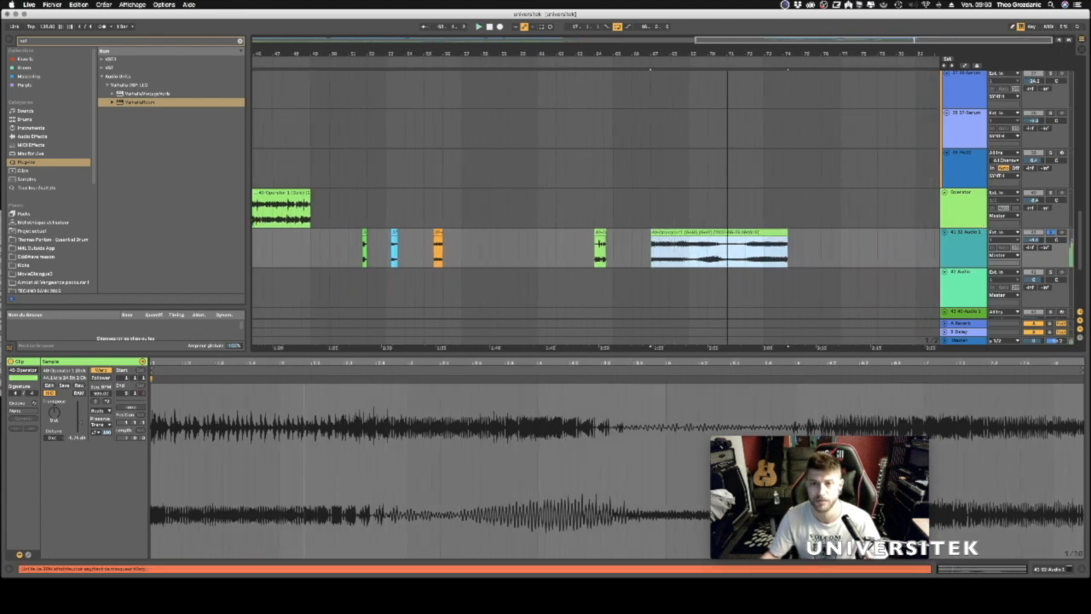
click(653, 264)
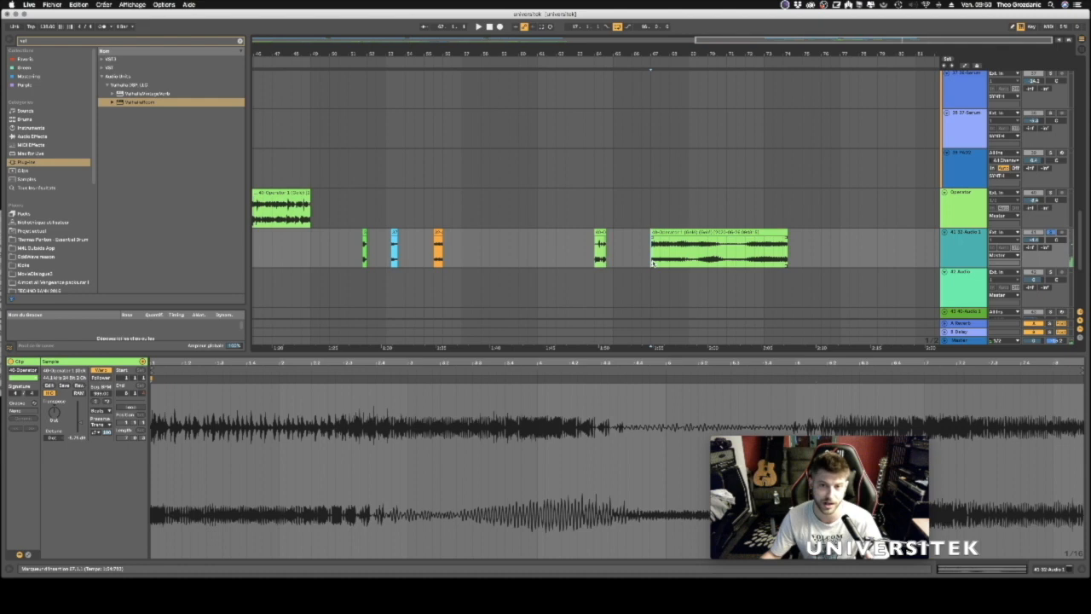
drag(653, 255, 668, 251)
key(space)
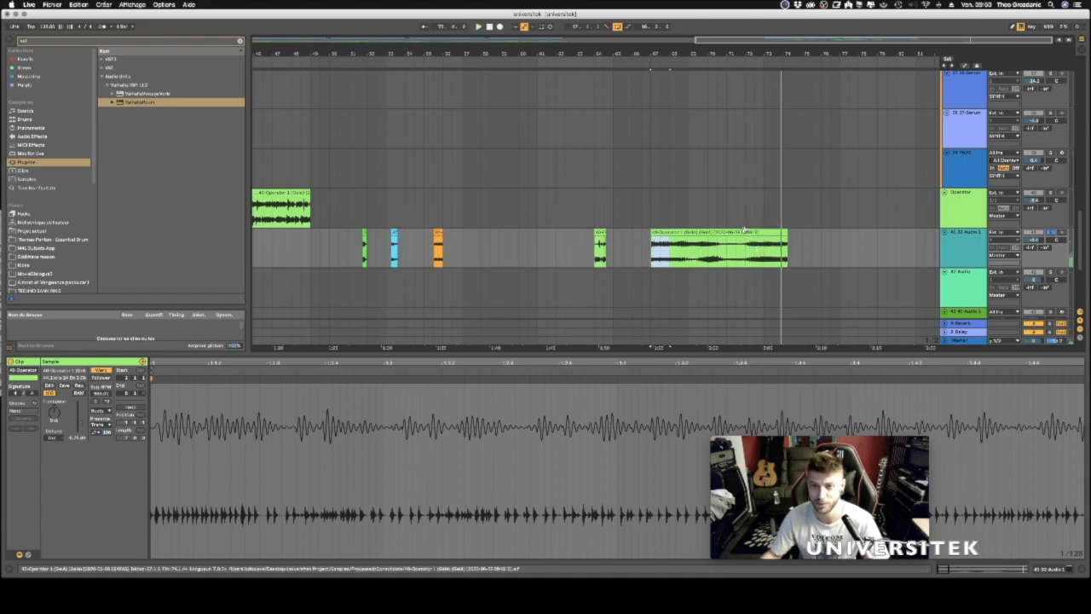
Try the Complex warp mode on the stretched Operator clip and play it.
click(743, 229)
click(108, 410)
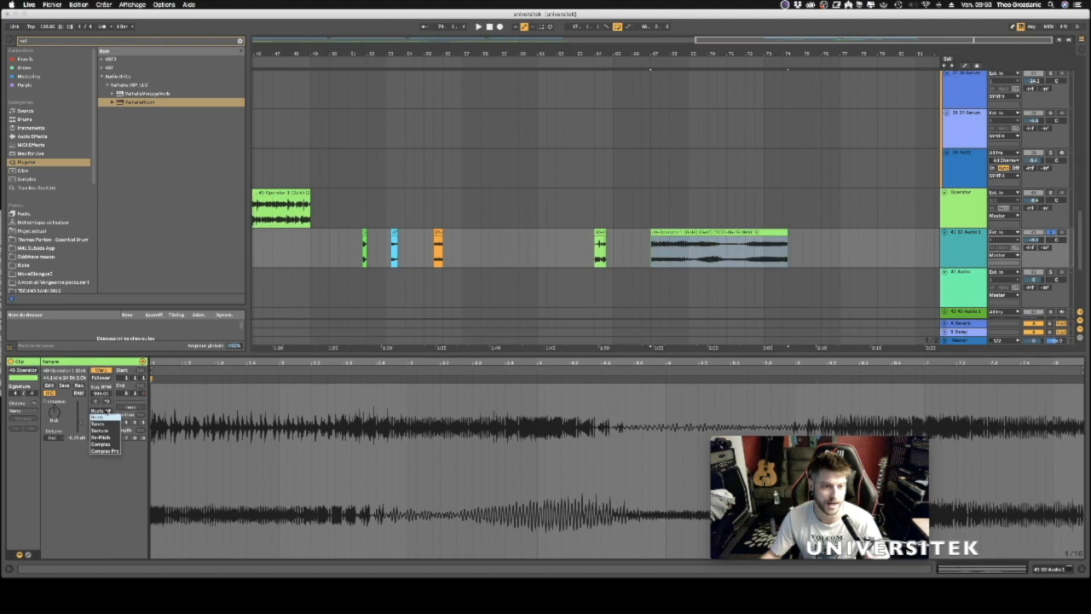
click(107, 445)
key(space)
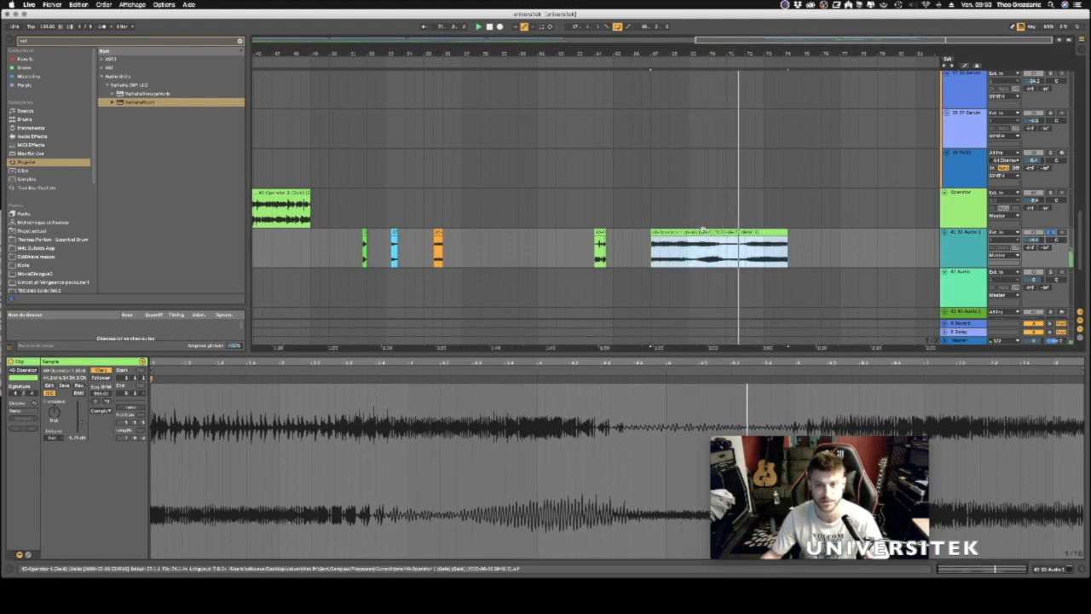
Set the stretched Operator clip's warp mode to Texture, adjust its grain size and play the clip from bar 67.
click(101, 411)
click(103, 430)
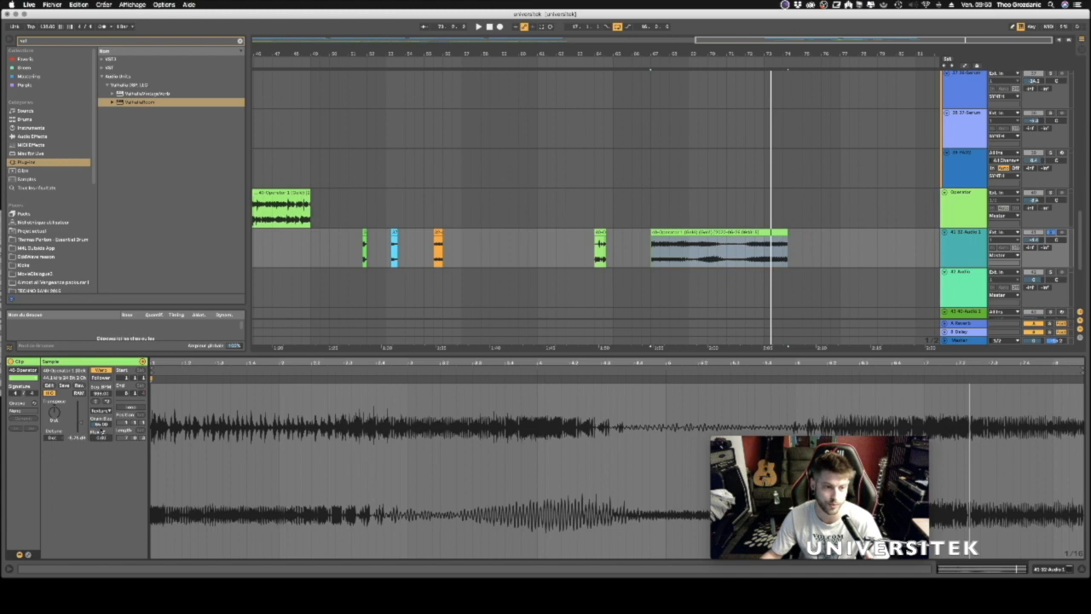
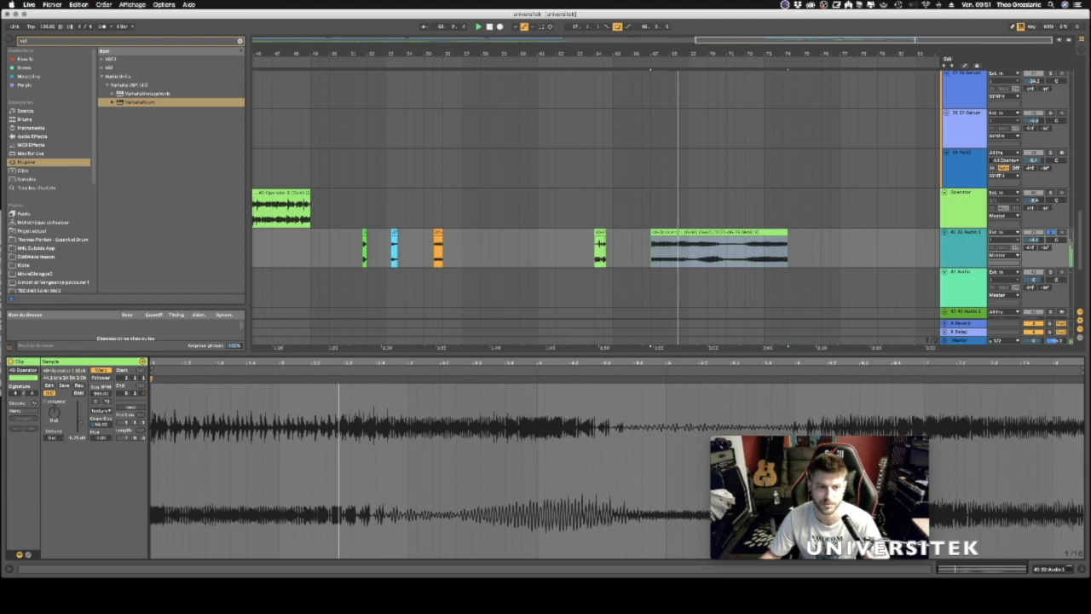
key(space)
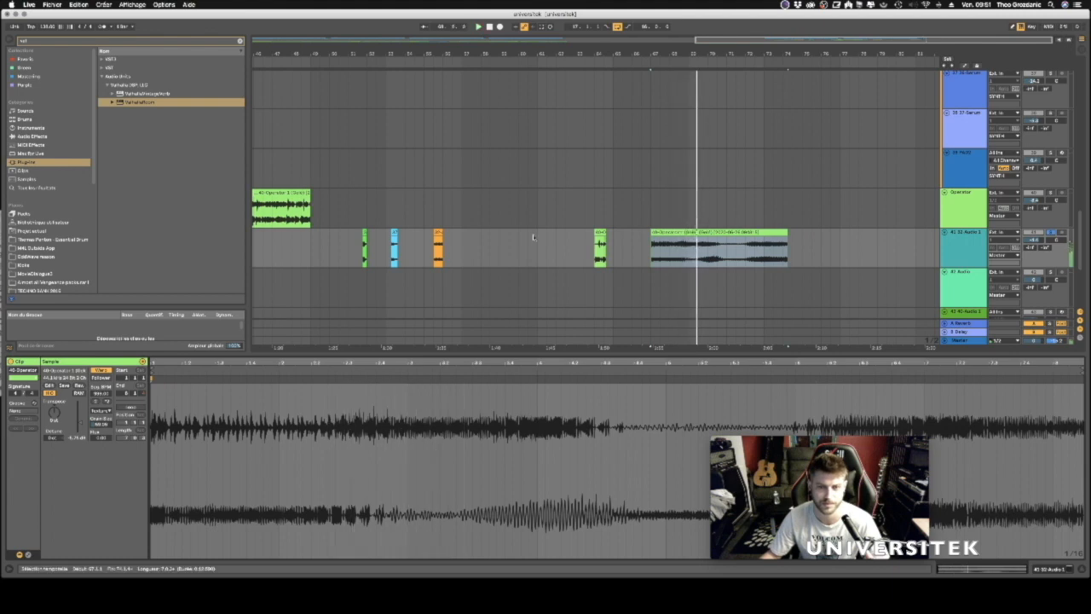
click(714, 231)
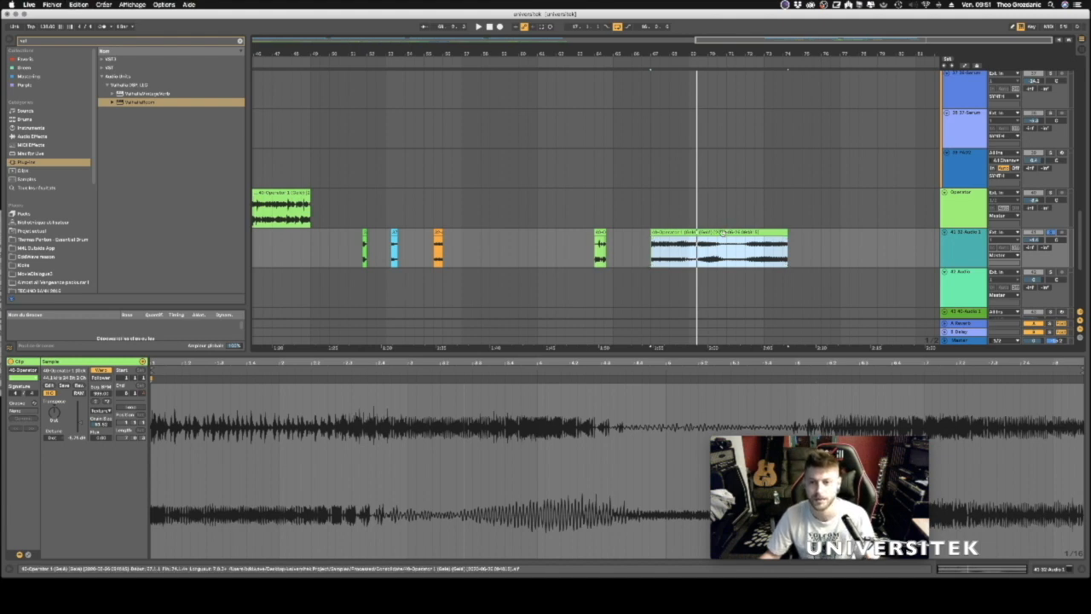
click(681, 250)
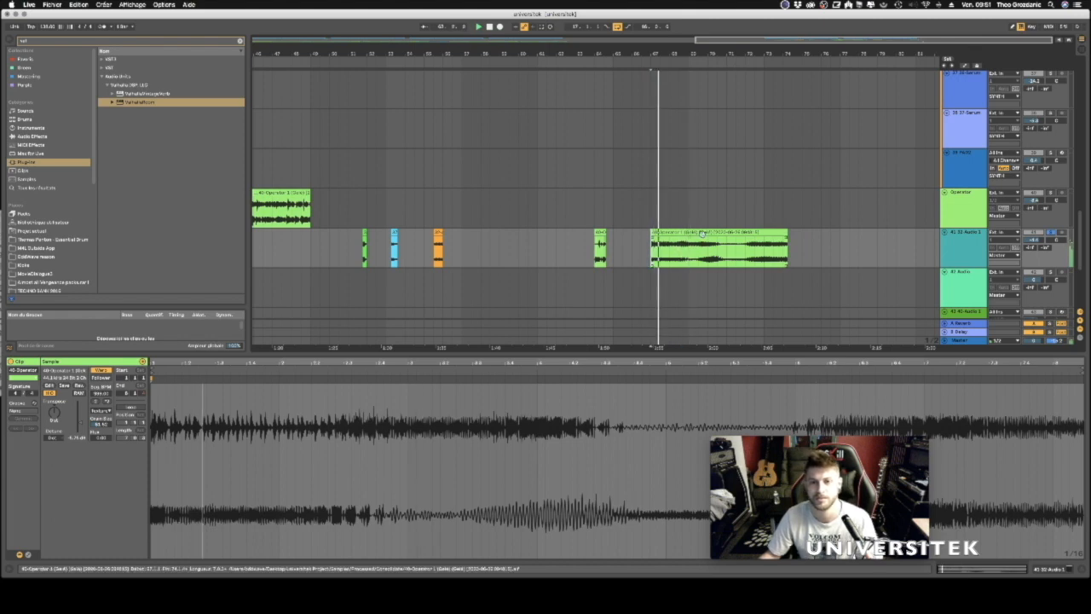
click(701, 232)
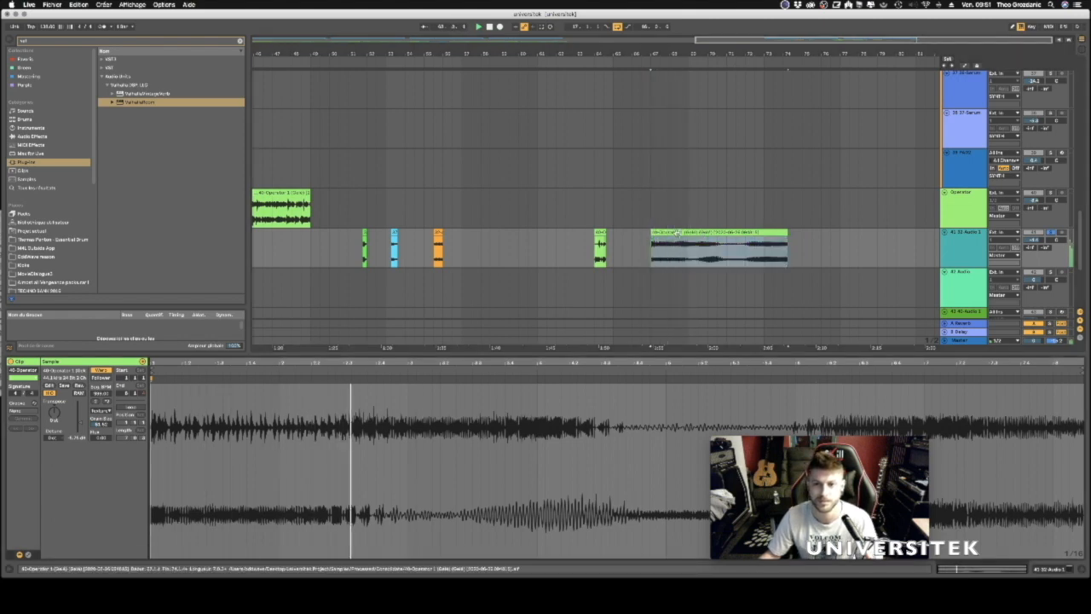
click(675, 233)
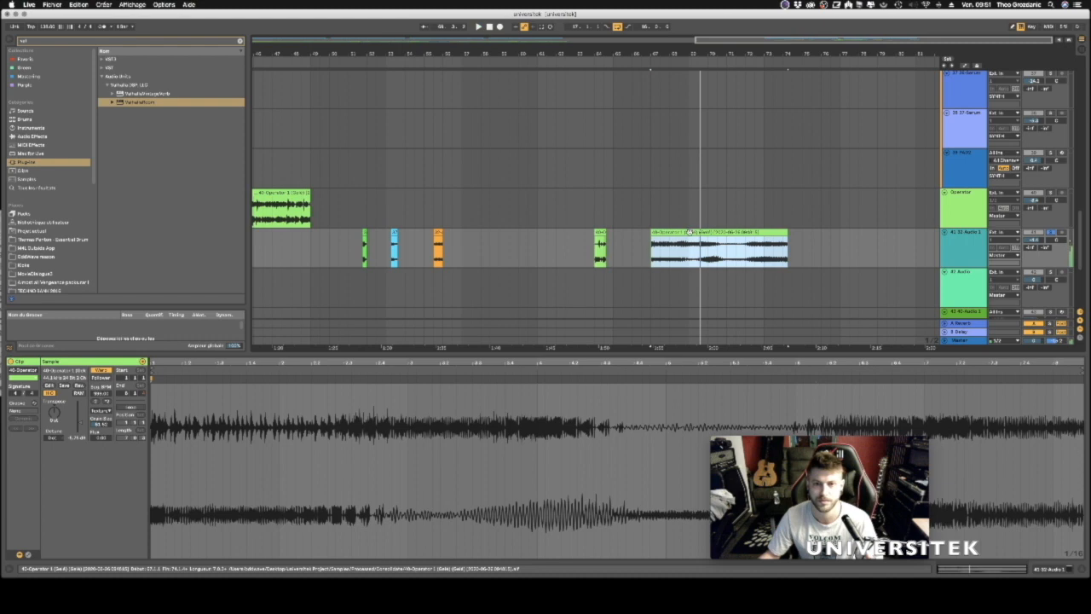
Replace the stretched clip with a one-bar section of the Operator clip pasted at bar 68, and play it.
key(Delete)
click(264, 211)
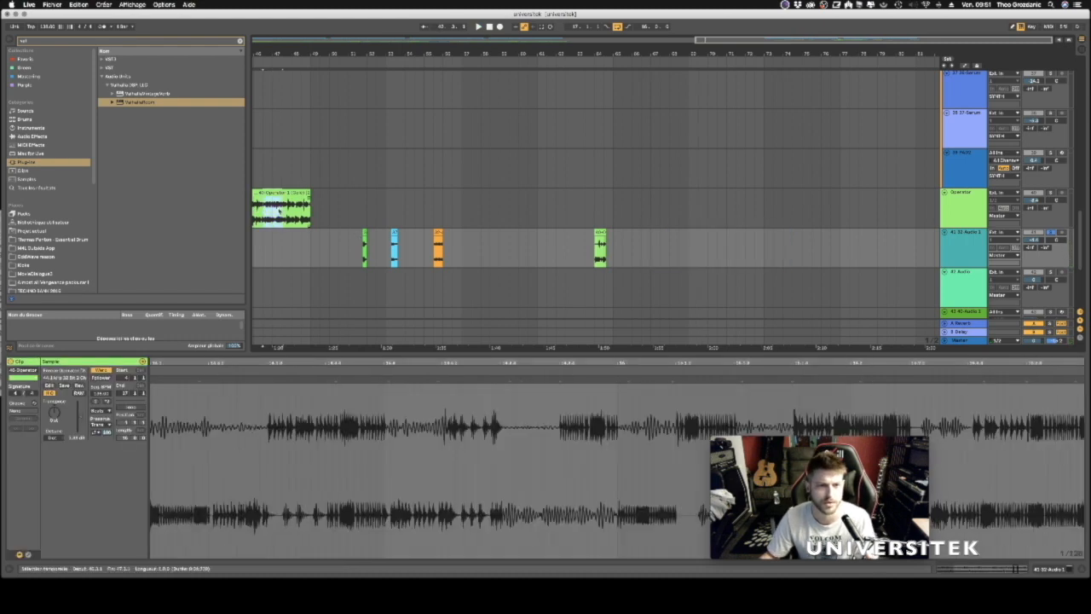
click(668, 249)
key(super+v)
key(space)
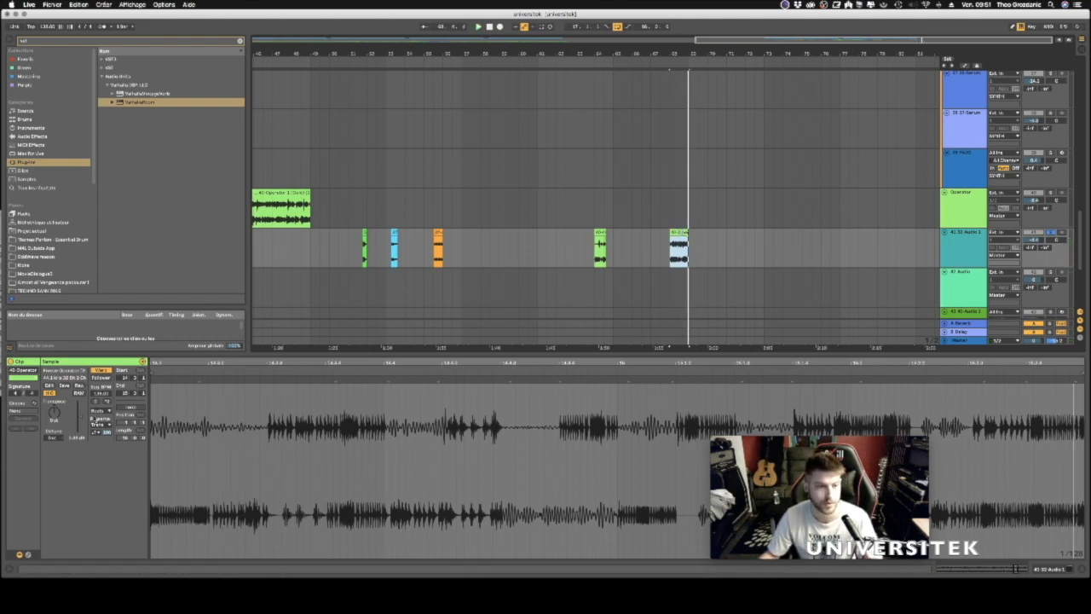
Double the pasted clip's segment BPM so it stretches to two bars, and set its warp mode to Texture.
drag(108, 402, 106, 407)
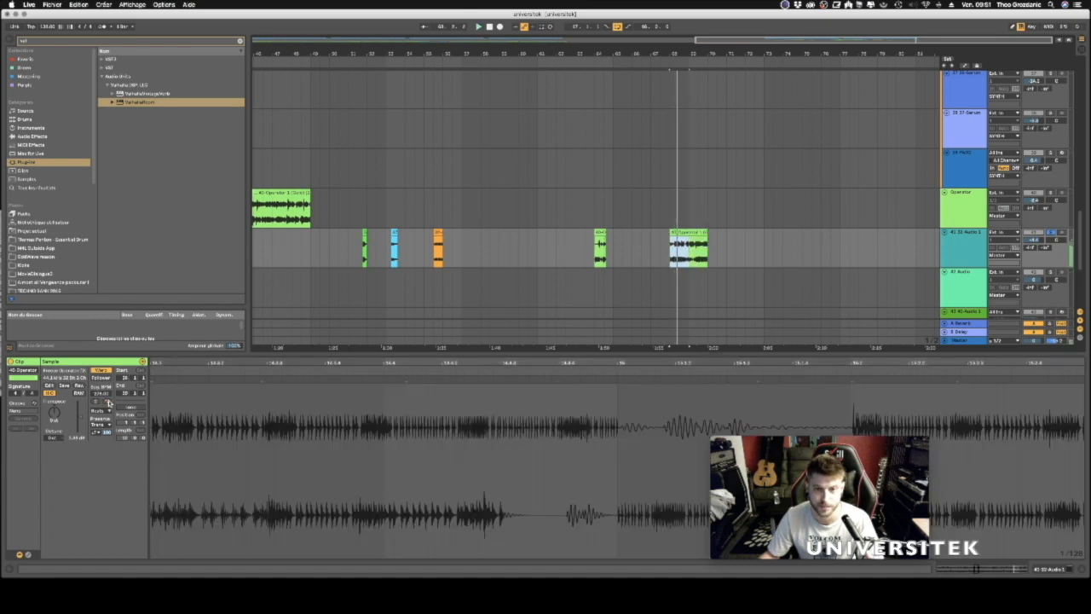
click(102, 410)
click(101, 439)
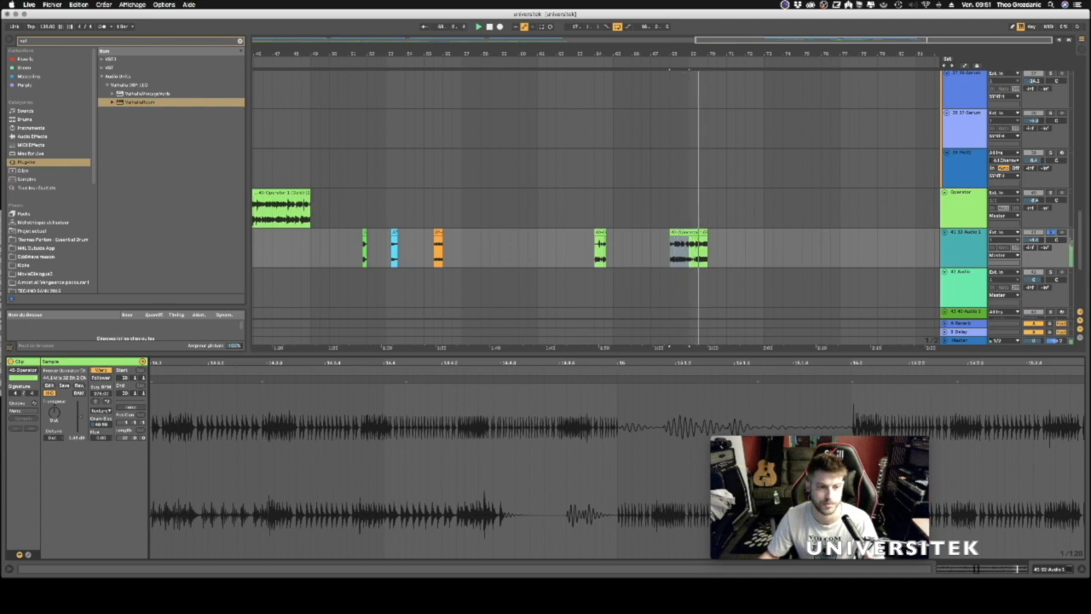
Consolidate the two-bar Operator clip at bar 68 and play the result.
click(684, 231)
key(super+j)
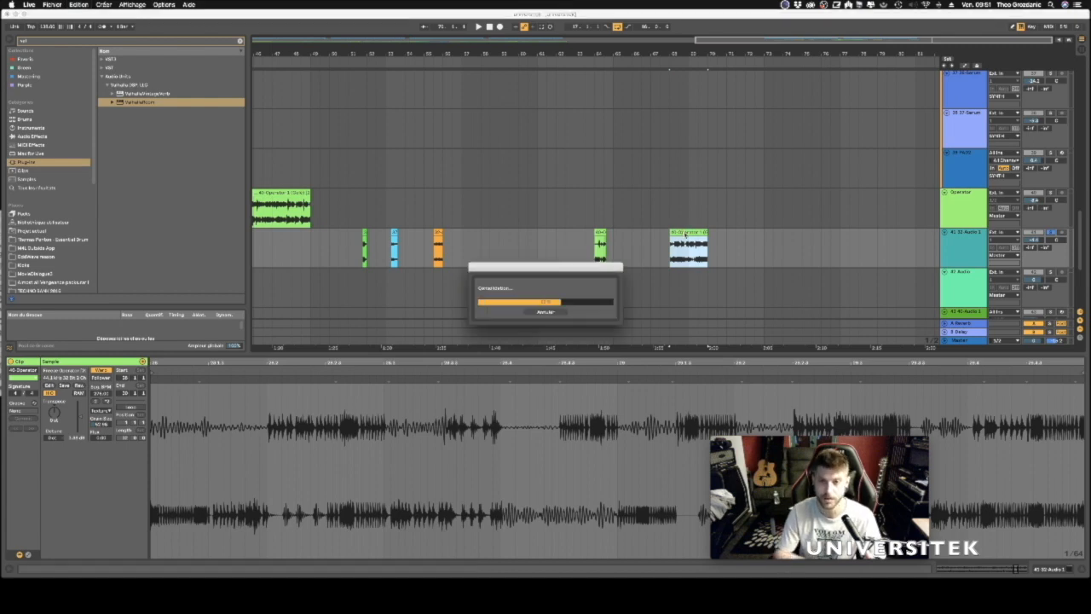
key(space)
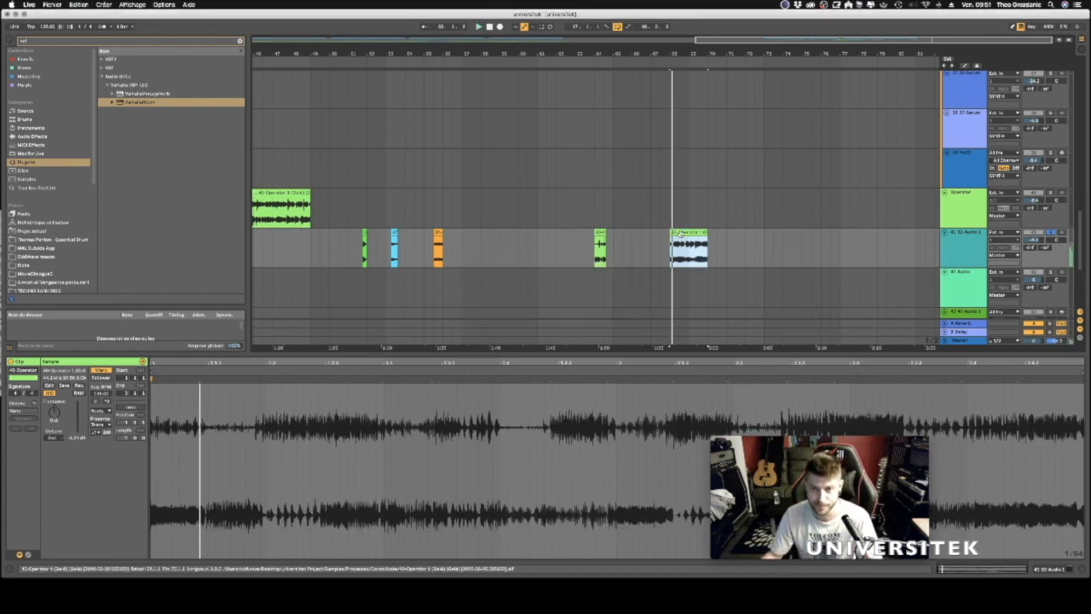
key(space)
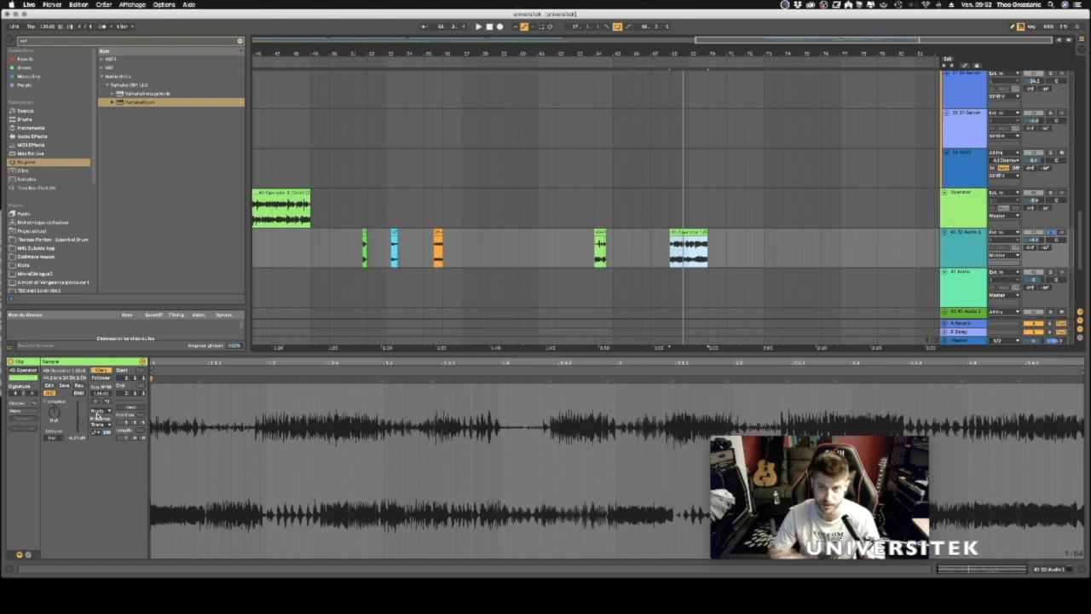
Choose the Beats warp mode for the consolidated clip and play it from bar 68.
scroll(527, 262, down, 1)
click(672, 254)
key(space)
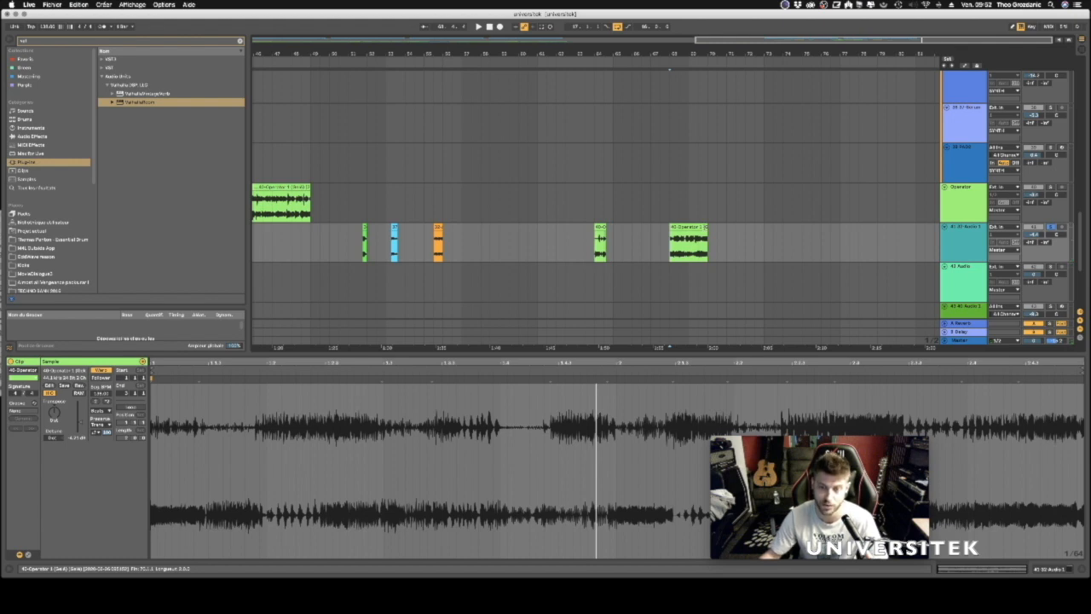
click(705, 227)
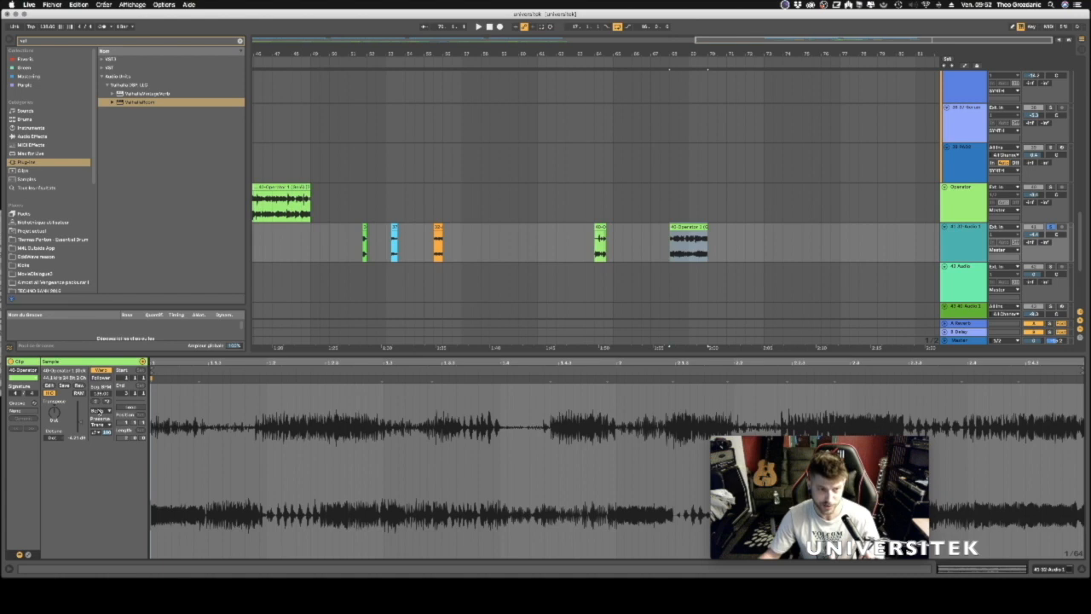
click(101, 411)
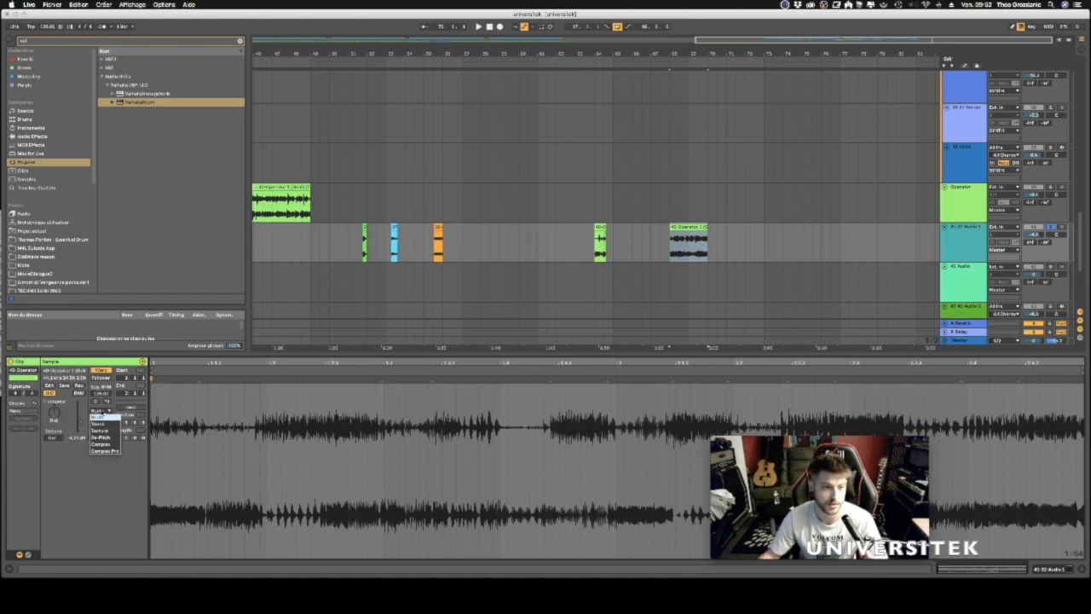
click(100, 414)
click(678, 254)
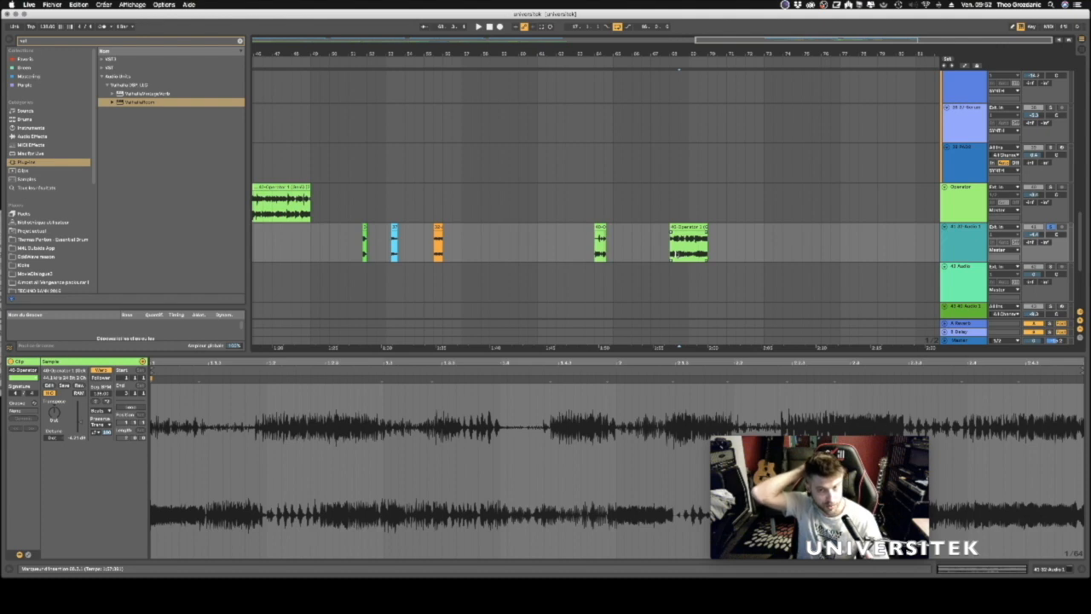
key(space)
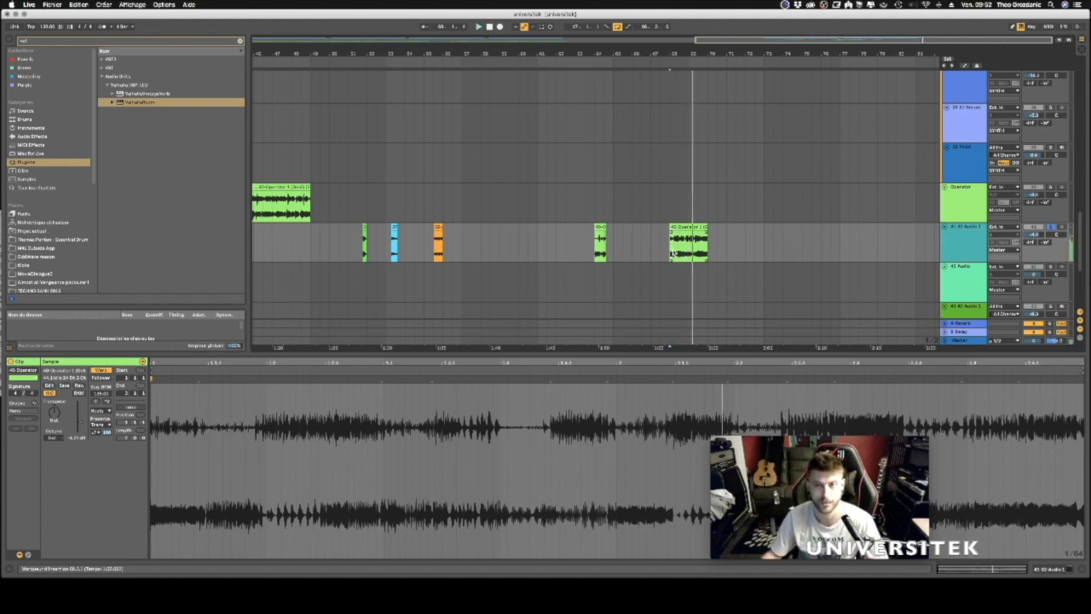
key(space)
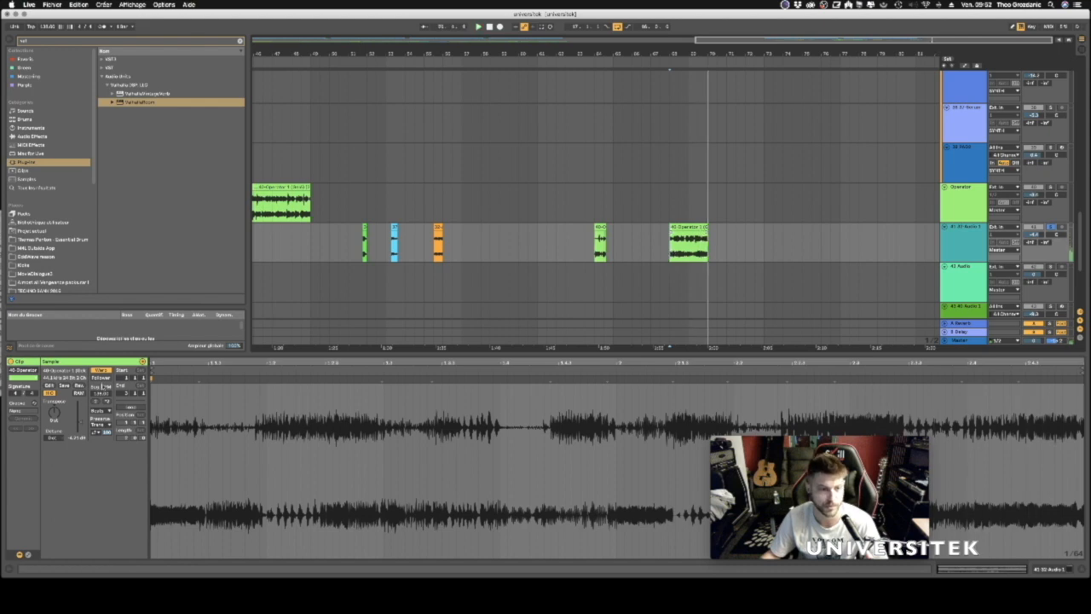
Set the clip's Beats preserve value to 1/16, shorten its transient envelope and play it from bar 68.
click(99, 424)
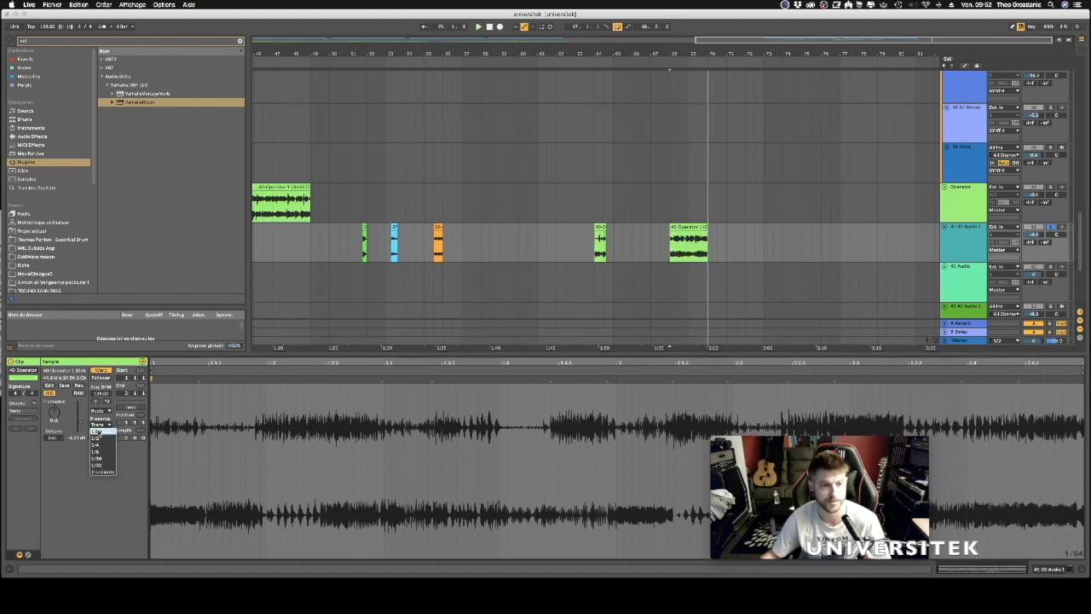
click(97, 459)
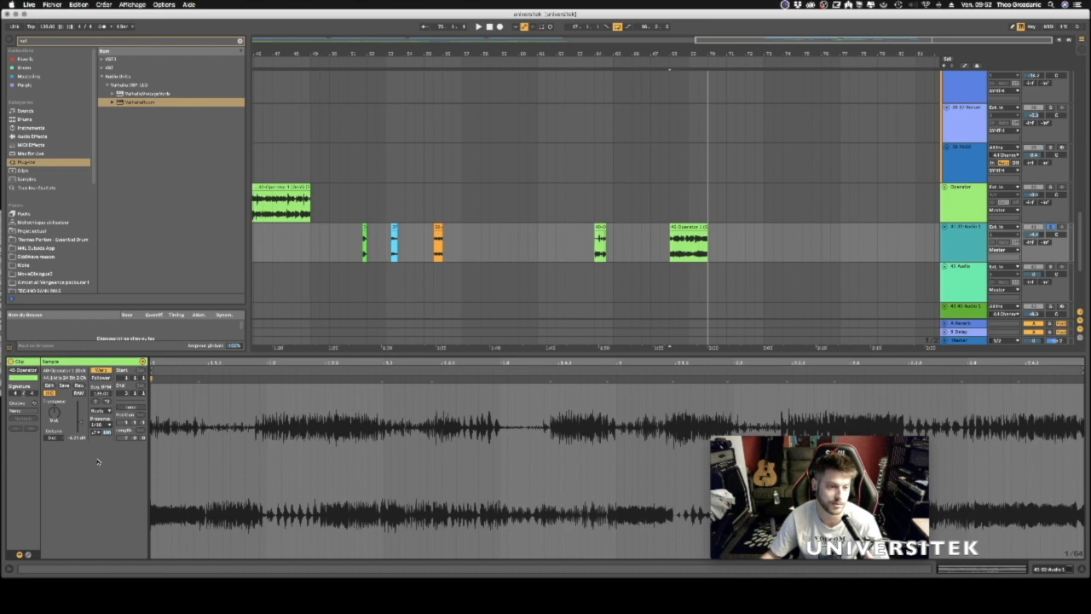
key(space)
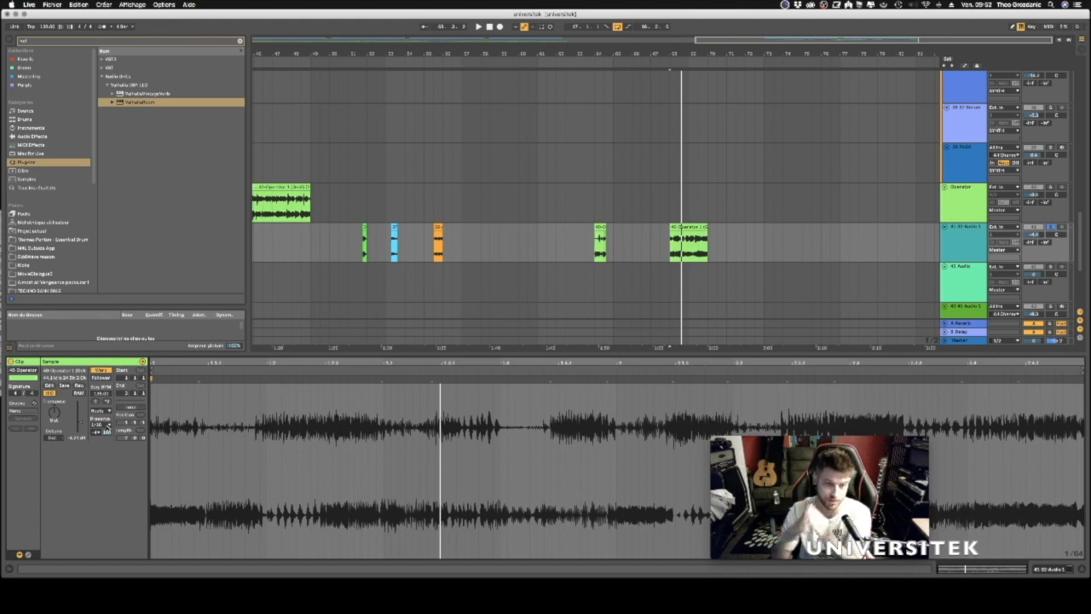
key(space)
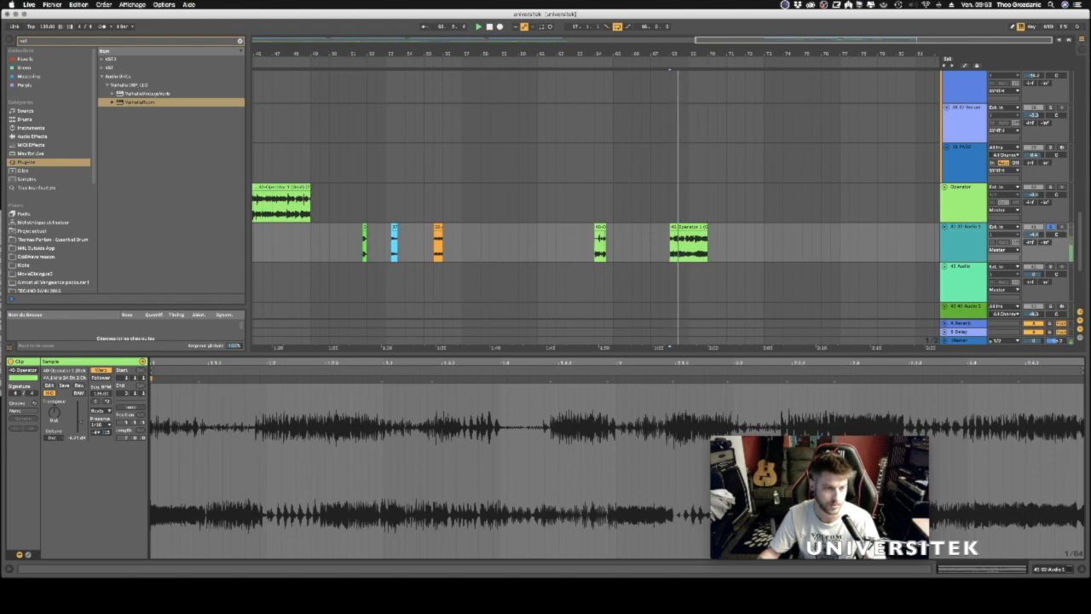
key(space)
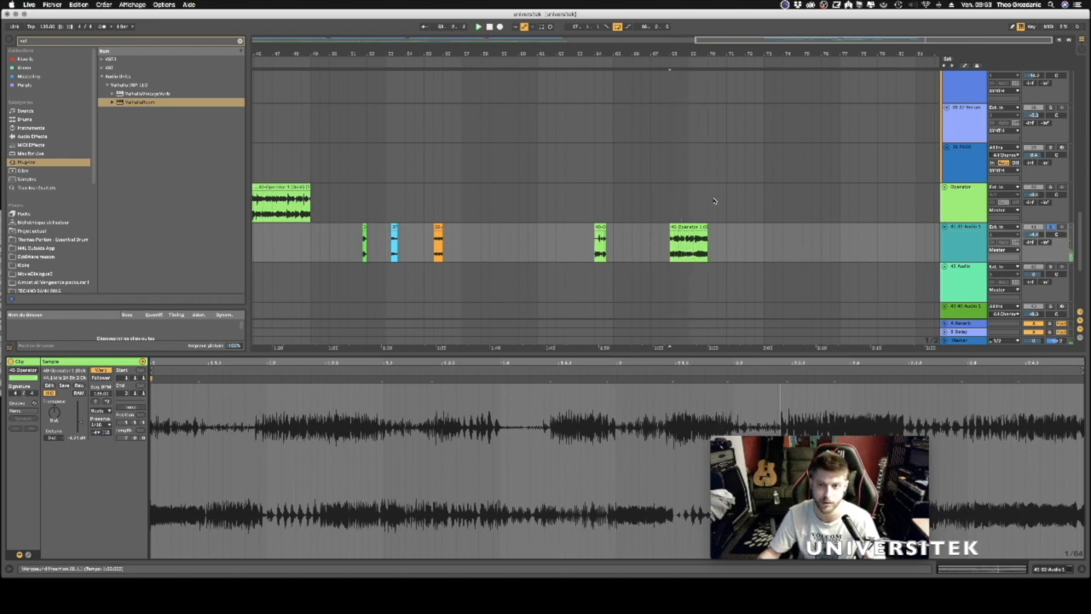
Consolidate the gated 1/16 clip at bar 68 and play it.
click(678, 238)
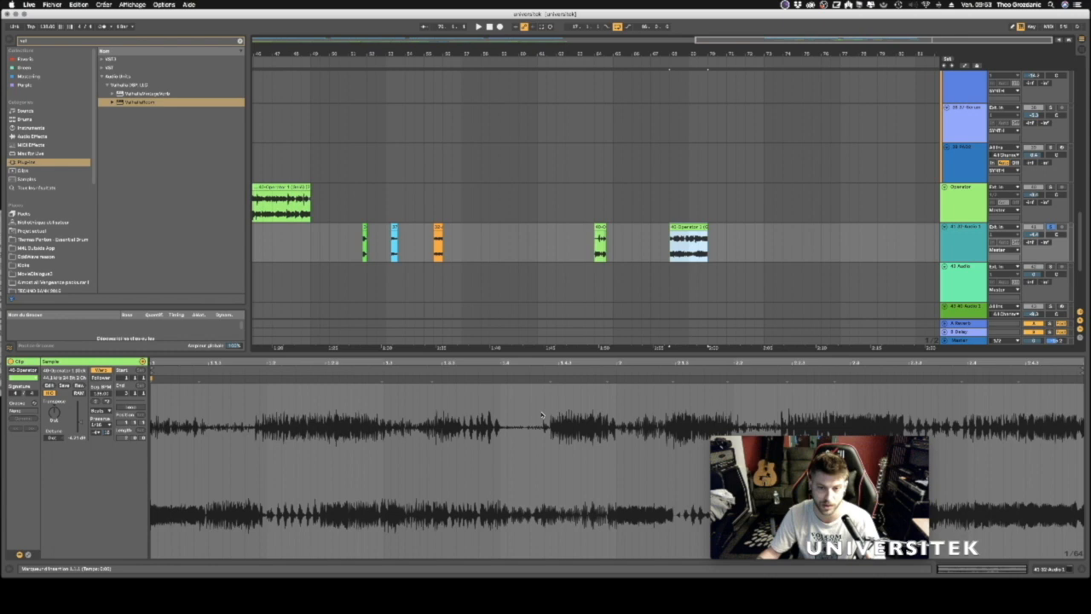
key(super+j)
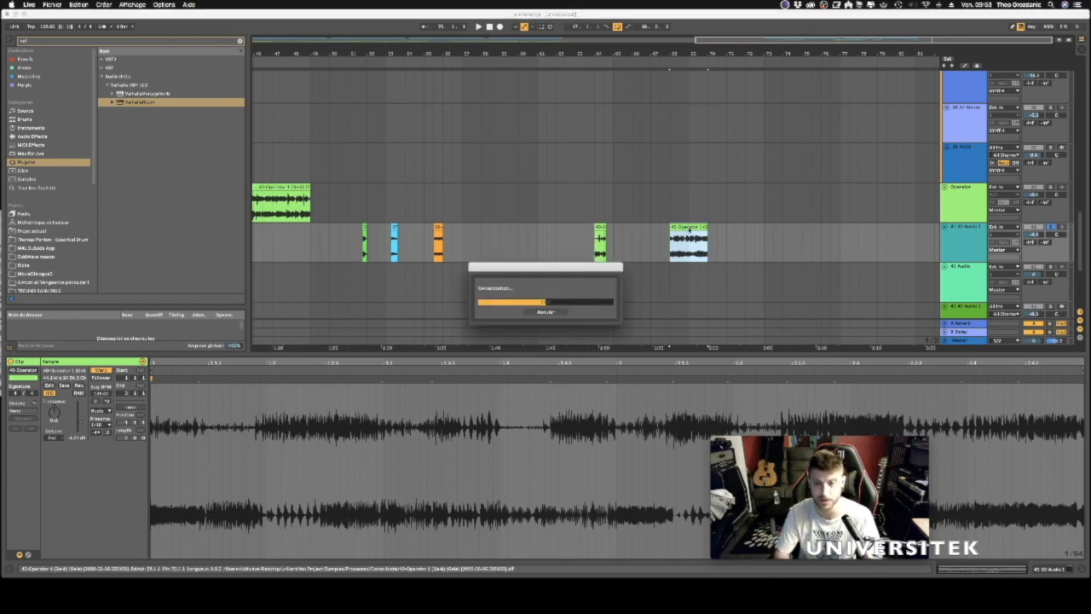
mouse_move(300, 362)
mouse_down()
mouse_move(300, 417)
mouse_move(300, 365)
mouse_up()
key(space)
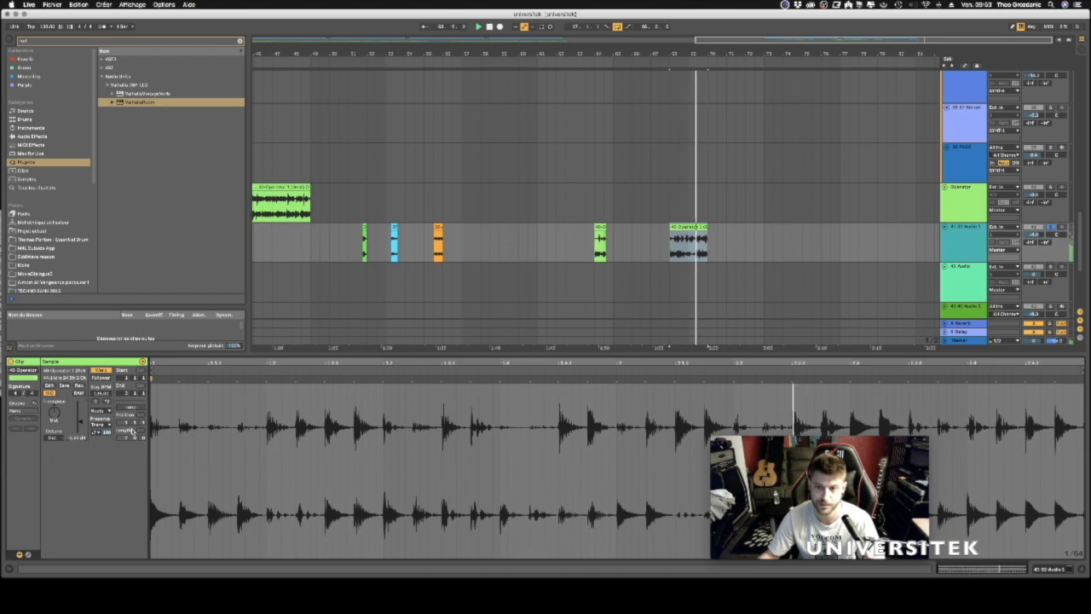
right_click(404, 327)
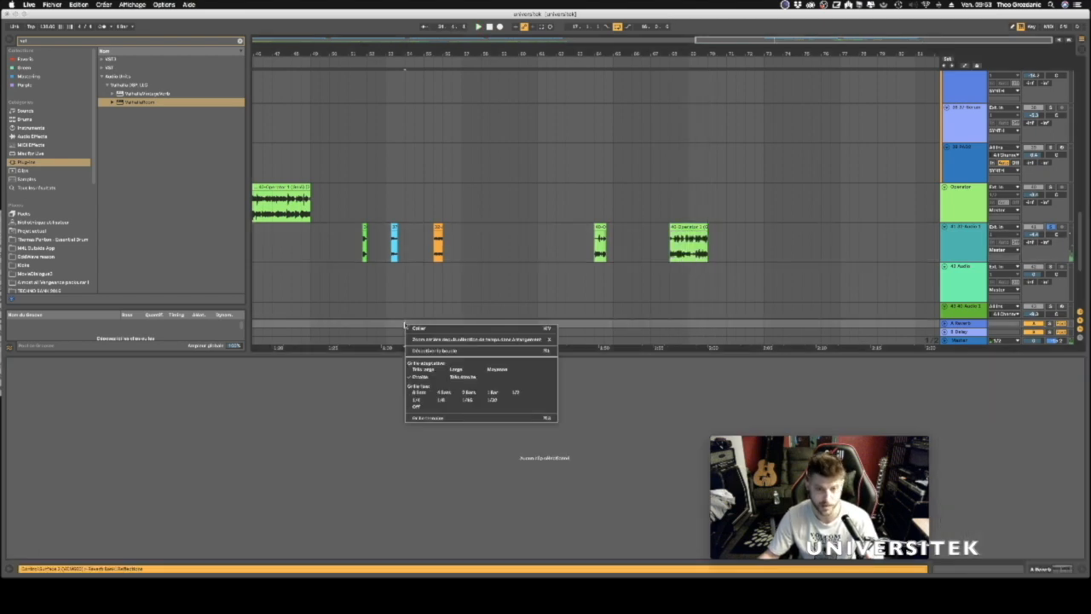
click(715, 182)
click(683, 227)
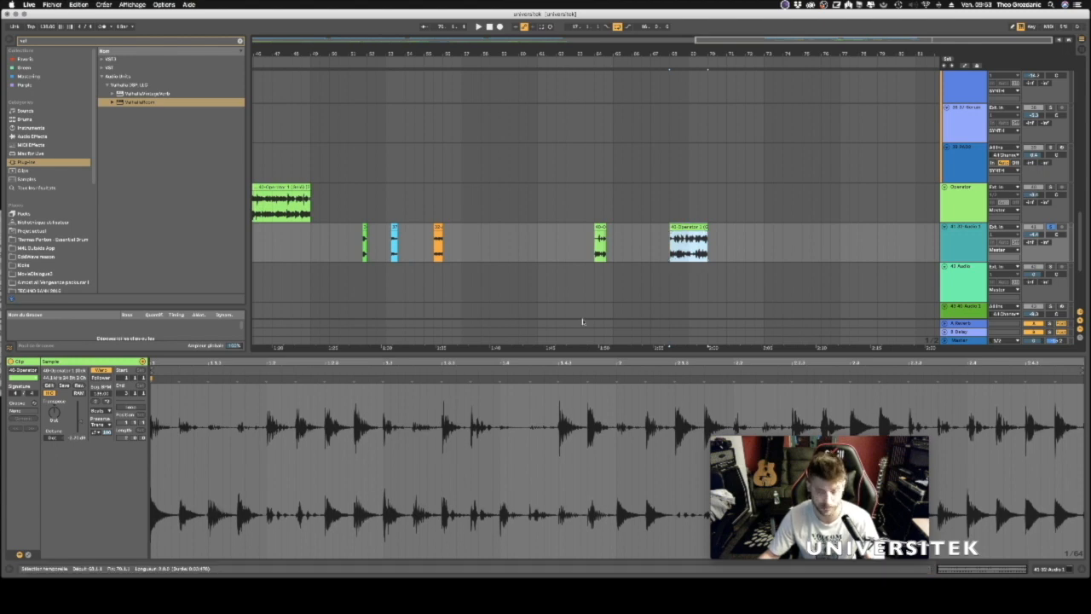
Undo the latest changes to the gated clip, back to before its consolidation.
key(super+z)
key(super+z)
key(super+z)
key(super+z)
key(super+z)
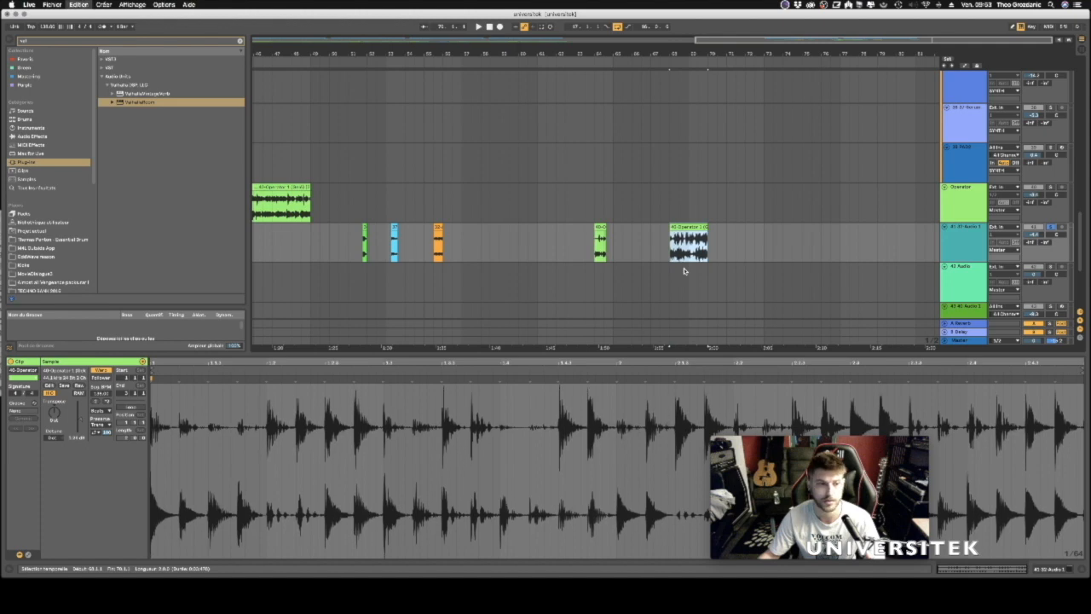
click(719, 213)
click(692, 243)
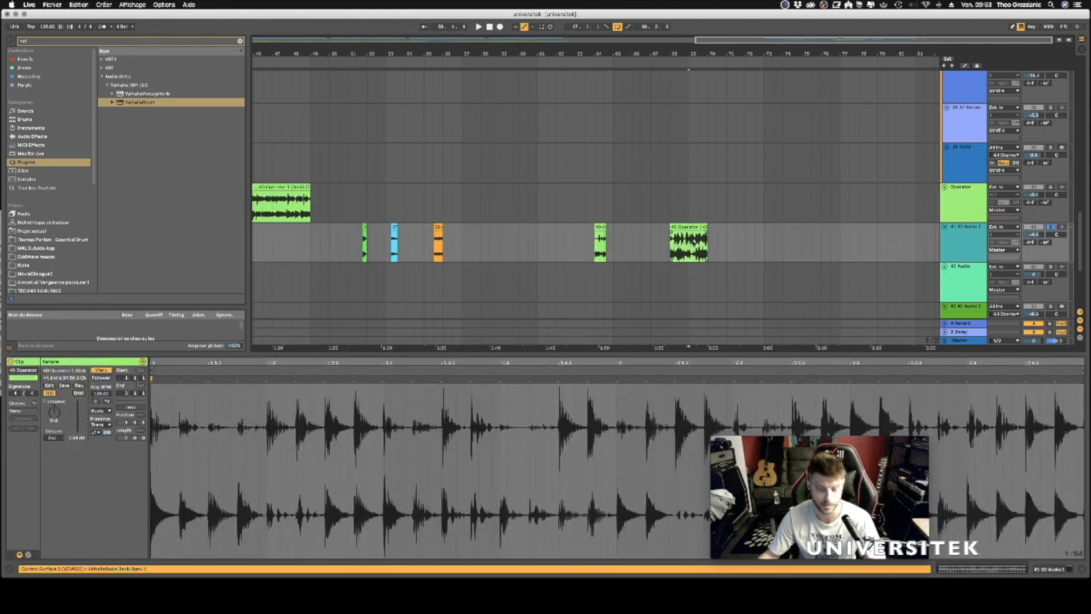
key(super+z)
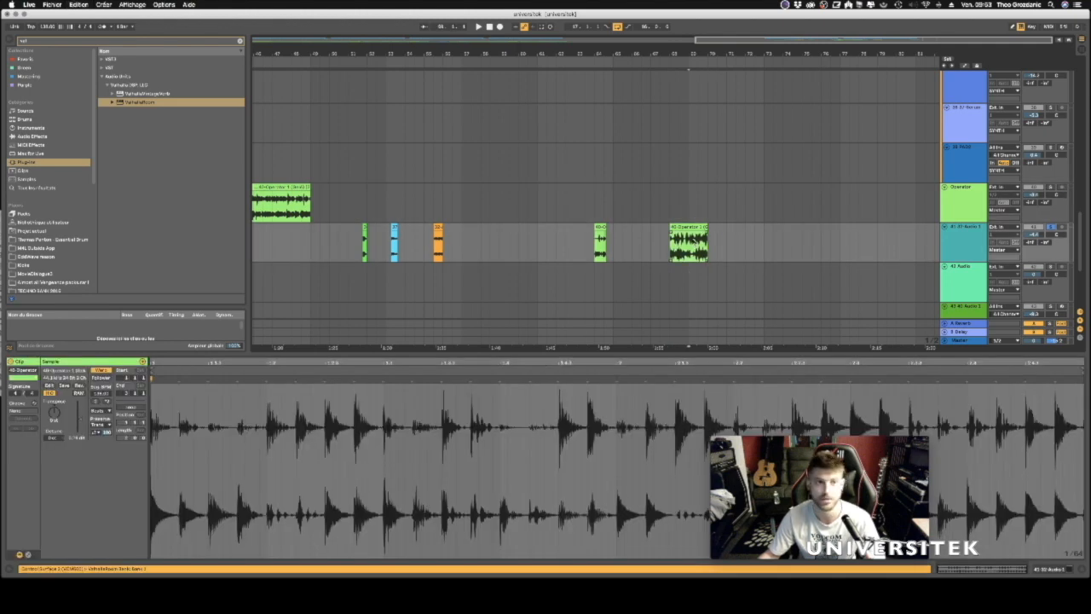
key(super+z)
key(super+z)
key(super+z)
key(super+z)
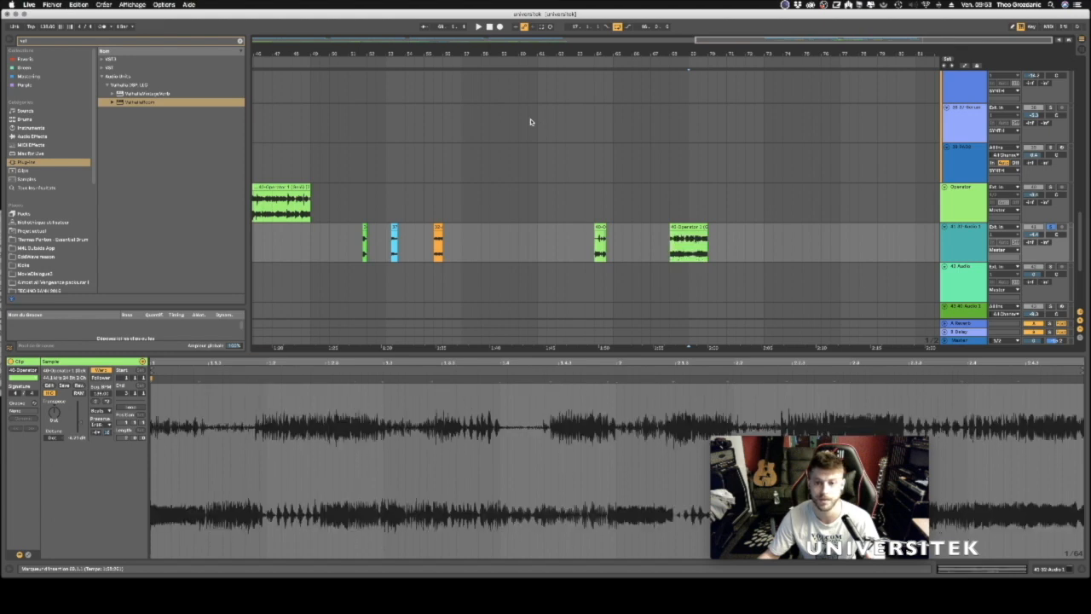
Play the clip from bar 69 while comparing transient loop modes and transient envelope amounts.
key(space)
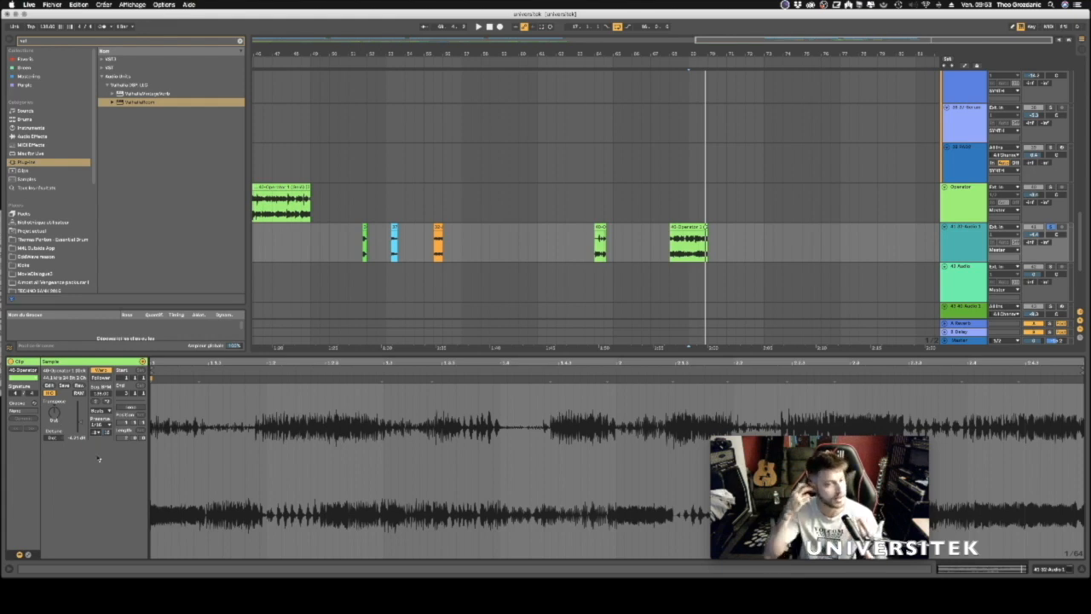
key(space)
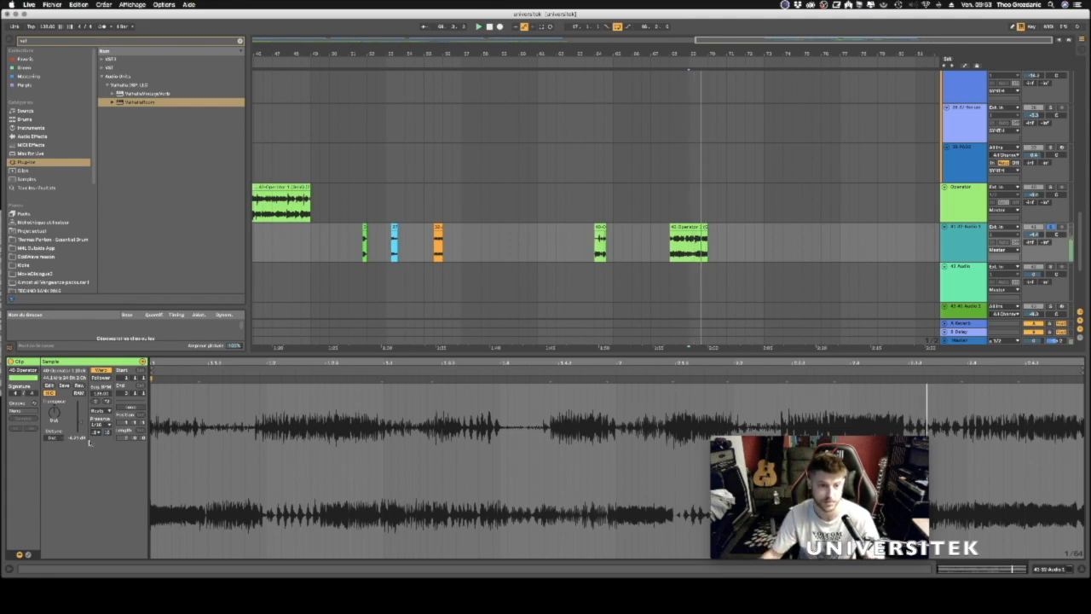
key(space)
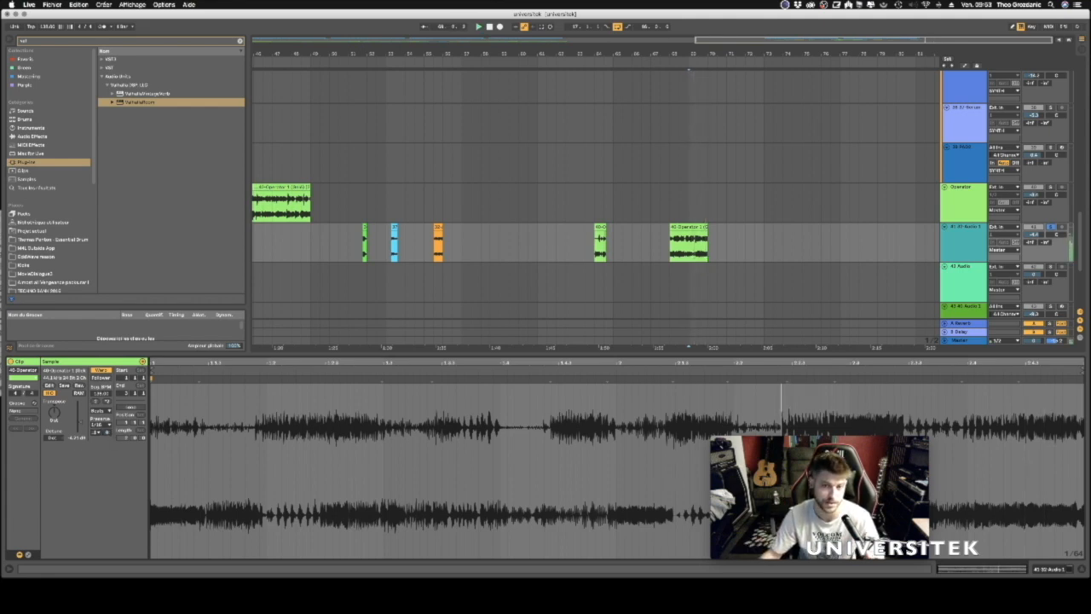
key(space)
key(space)
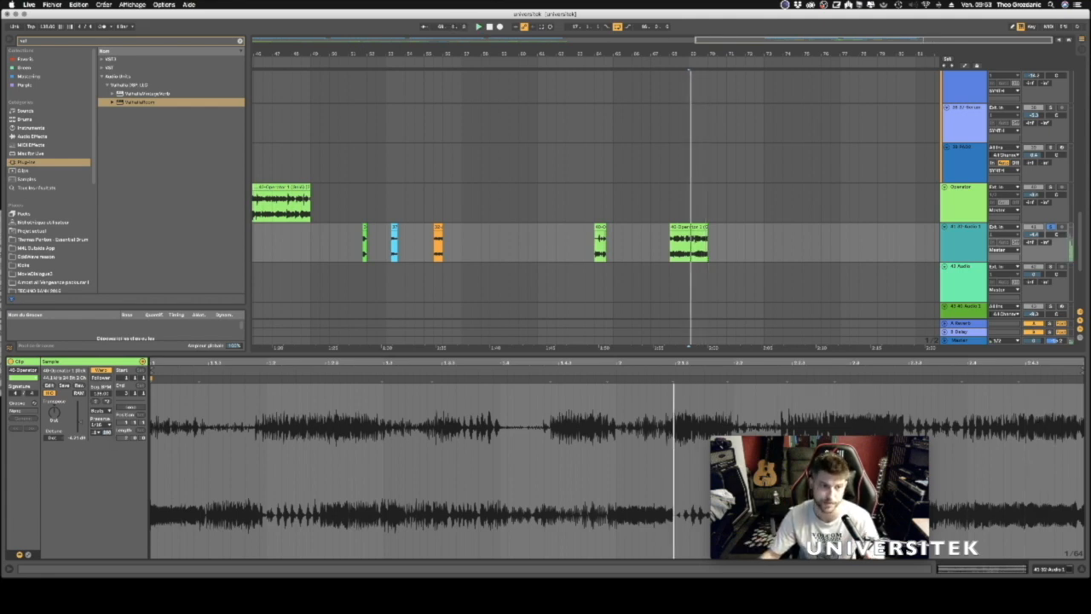
Transpose the 1/16 Beats clip to 24 st, play it from bar 69 and consolidate it.
key(space)
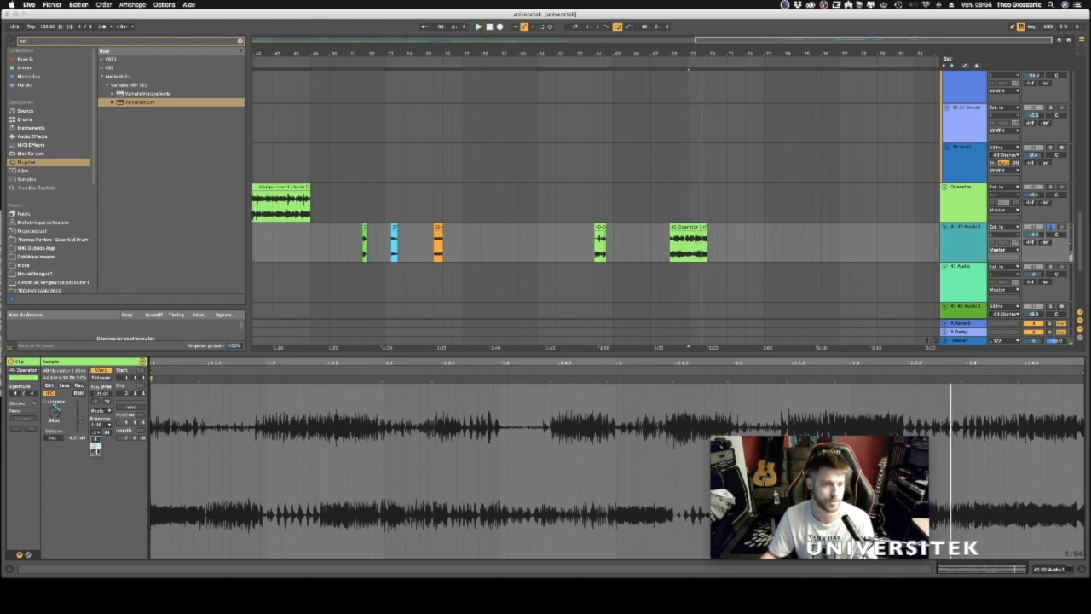
key(space)
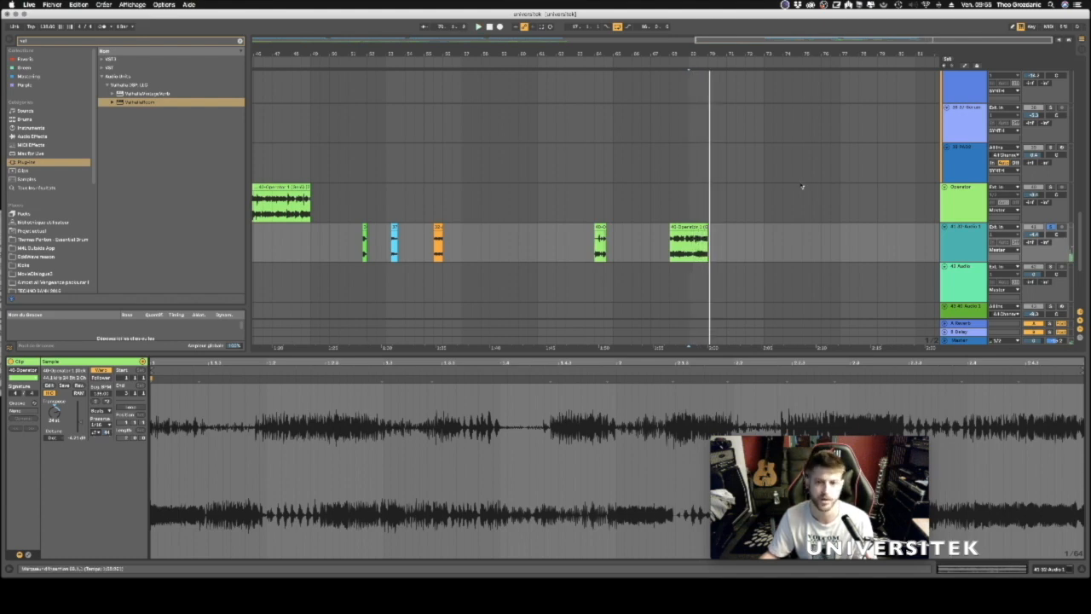
click(688, 227)
key(super+j)
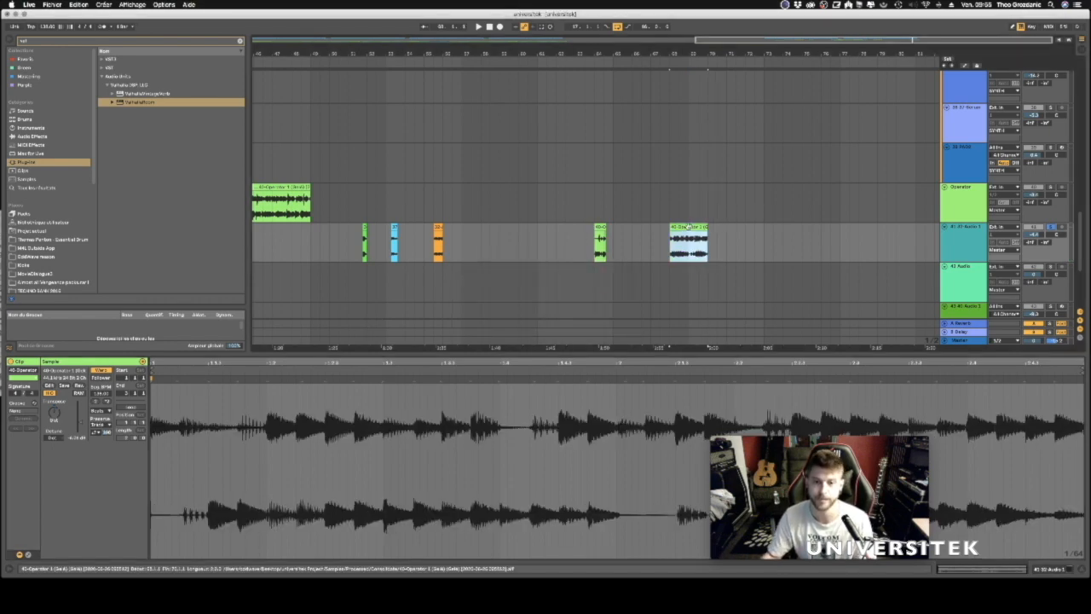
click(339, 362)
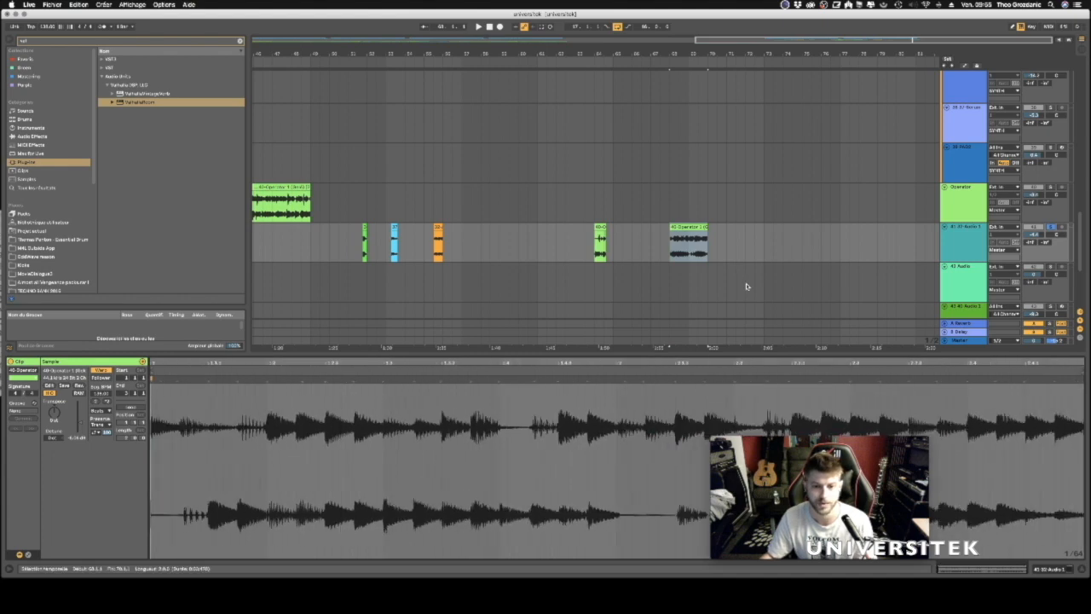
Examine the waveform of the consolidated clip at bar 68 close up and play the clip.
click(617, 367)
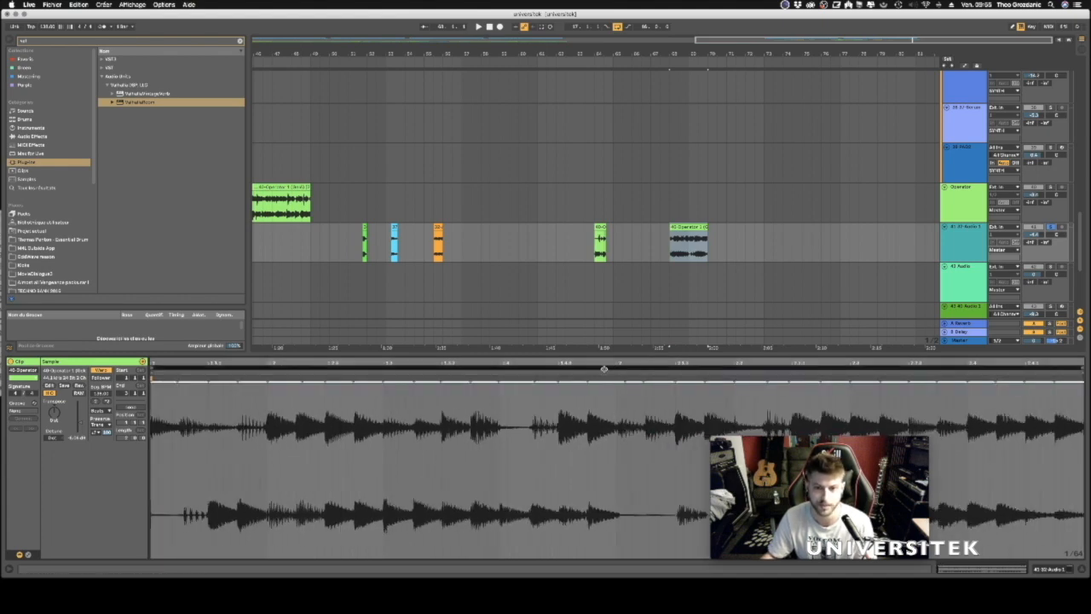
click(618, 364)
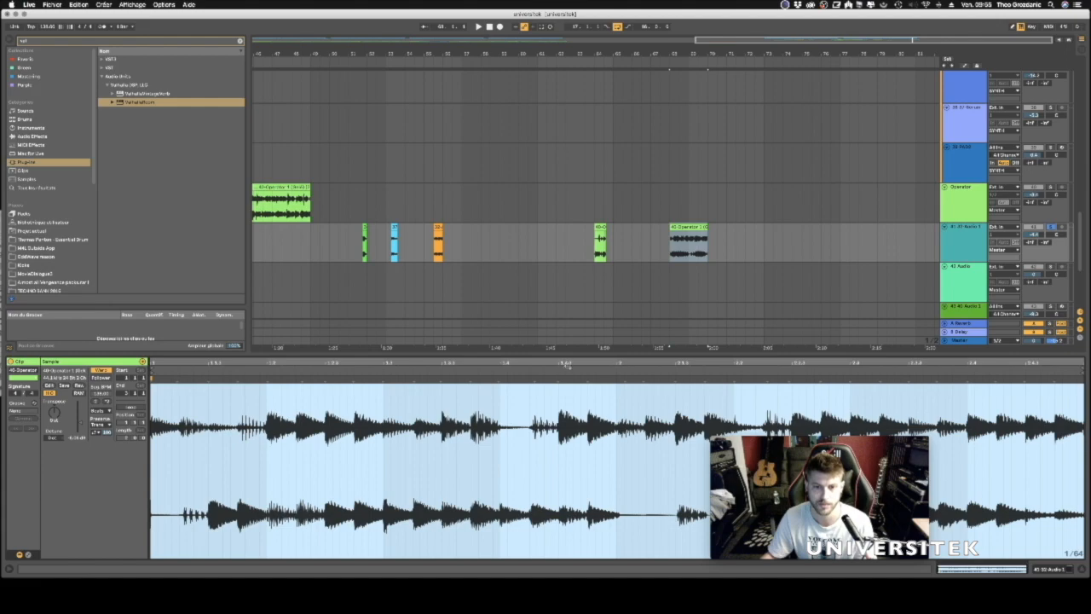
drag(569, 364, 174, 293)
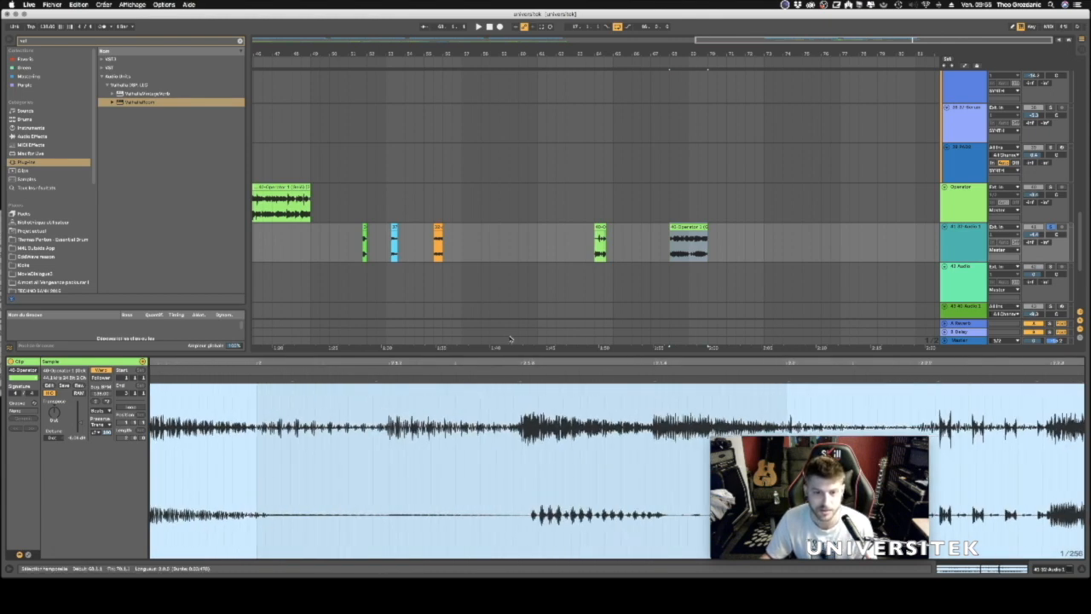
drag(542, 364, 411, 399)
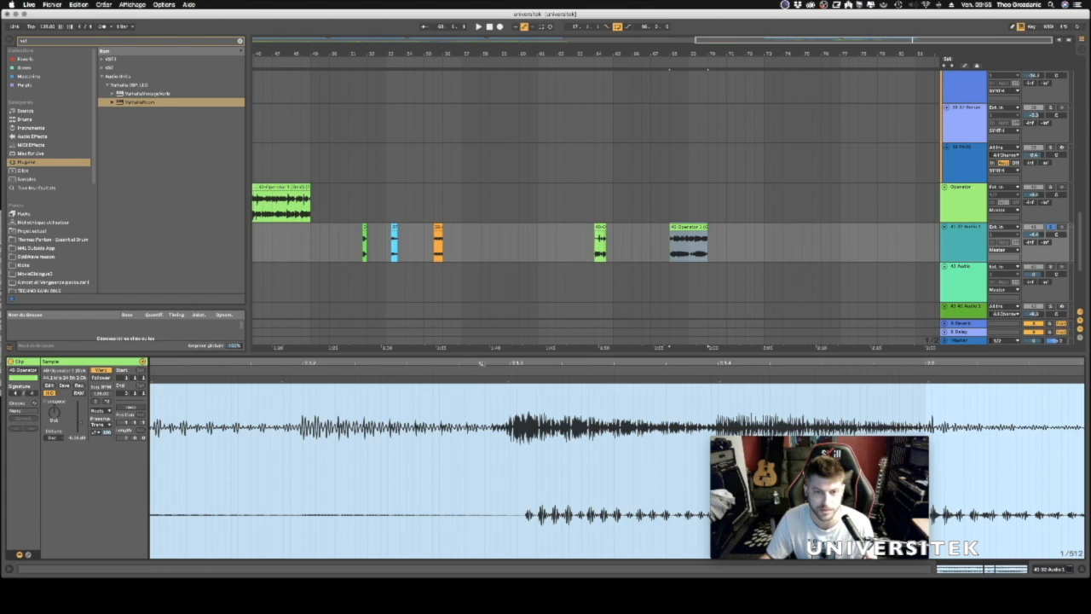
drag(481, 364, 481, 264)
key(space)
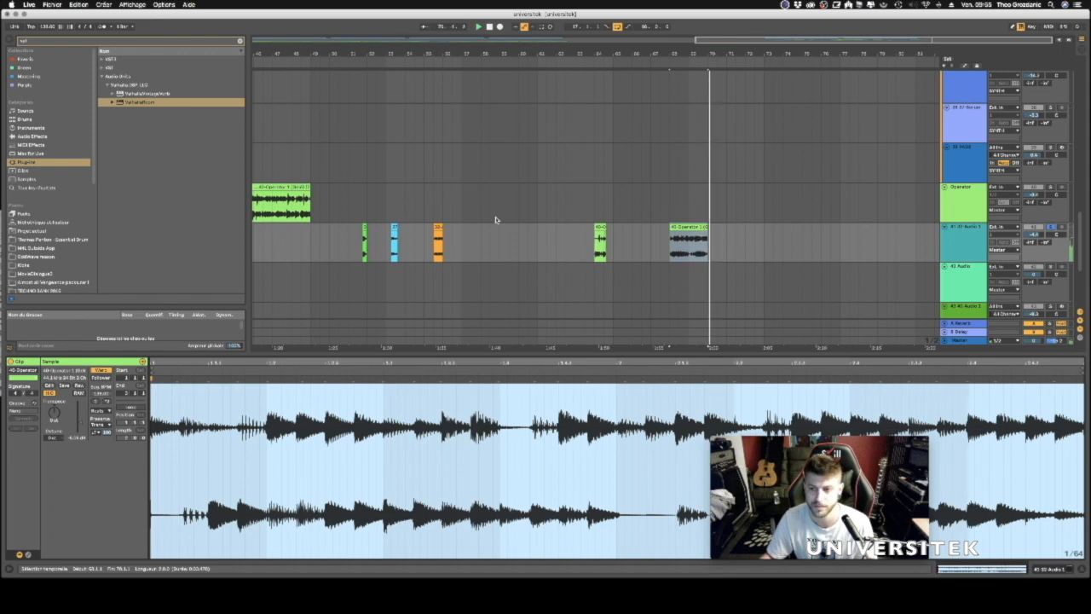
key(space)
key(space)
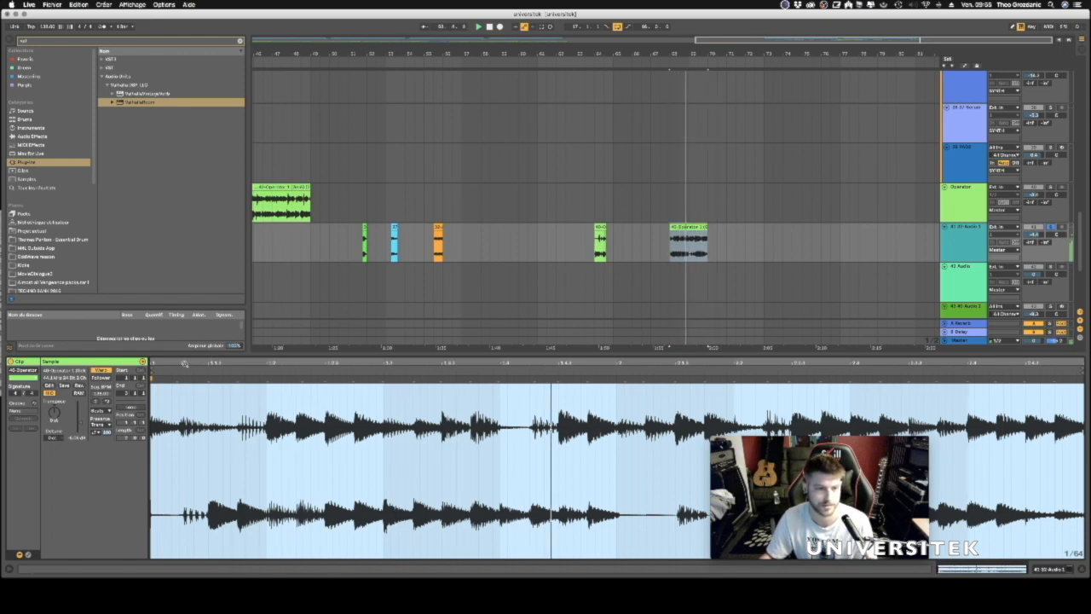
drag(182, 362, 182, 510)
key(space)
key(space)
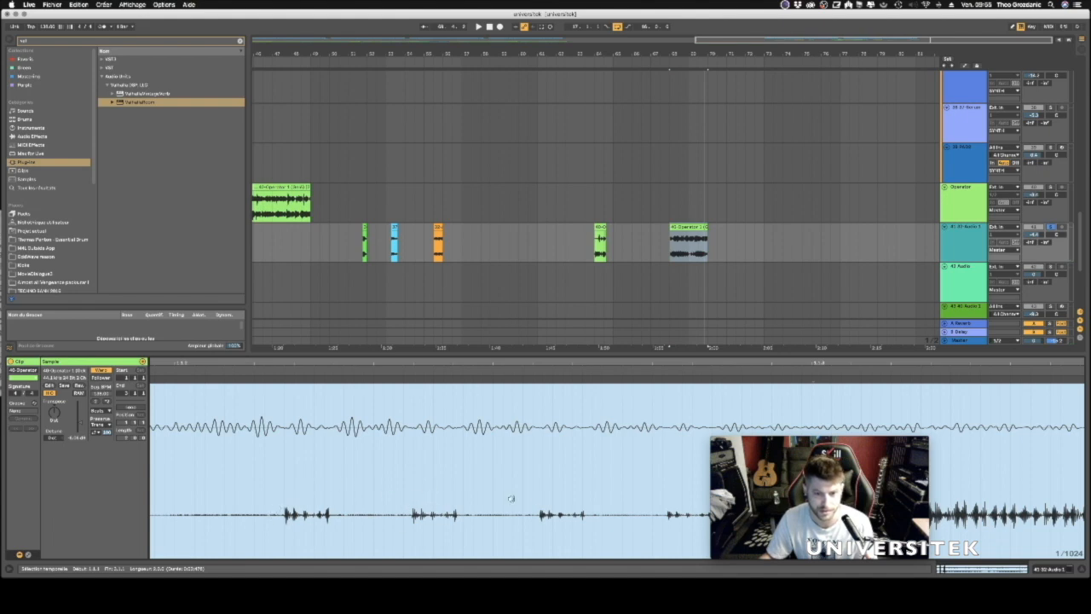
drag(290, 364, 283, 247)
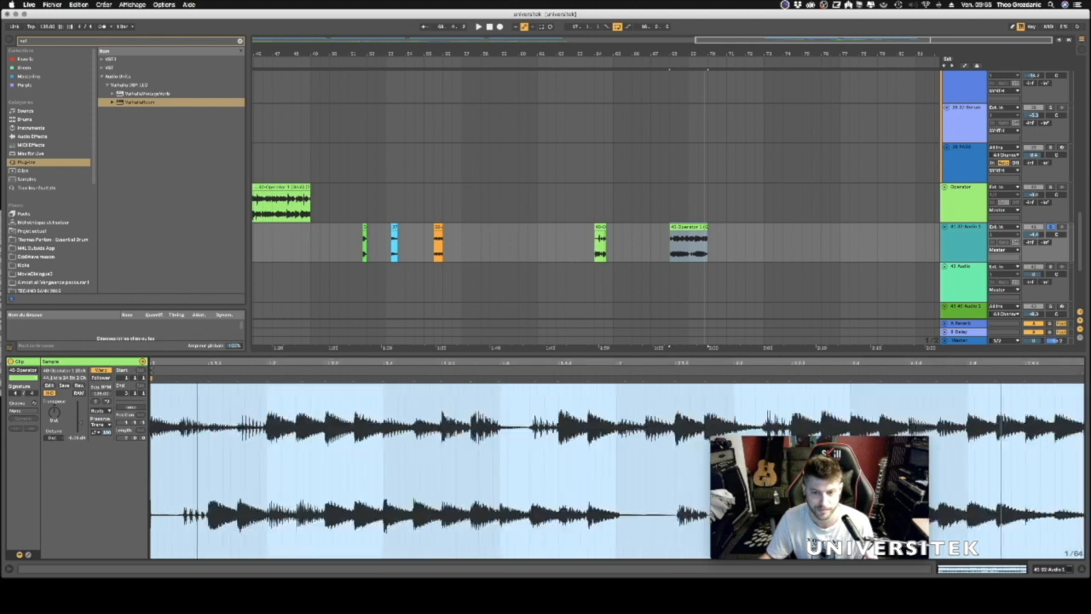
Undo the latest consolidation of the clip at bar 68 and play its transposed 1/16 Beats version.
click(526, 198)
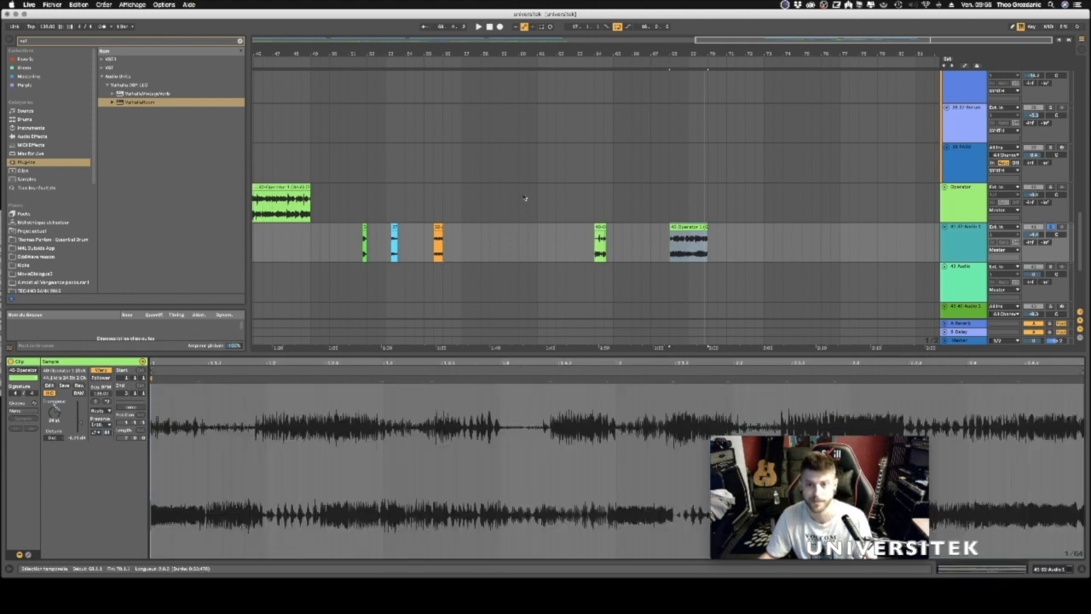
key(space)
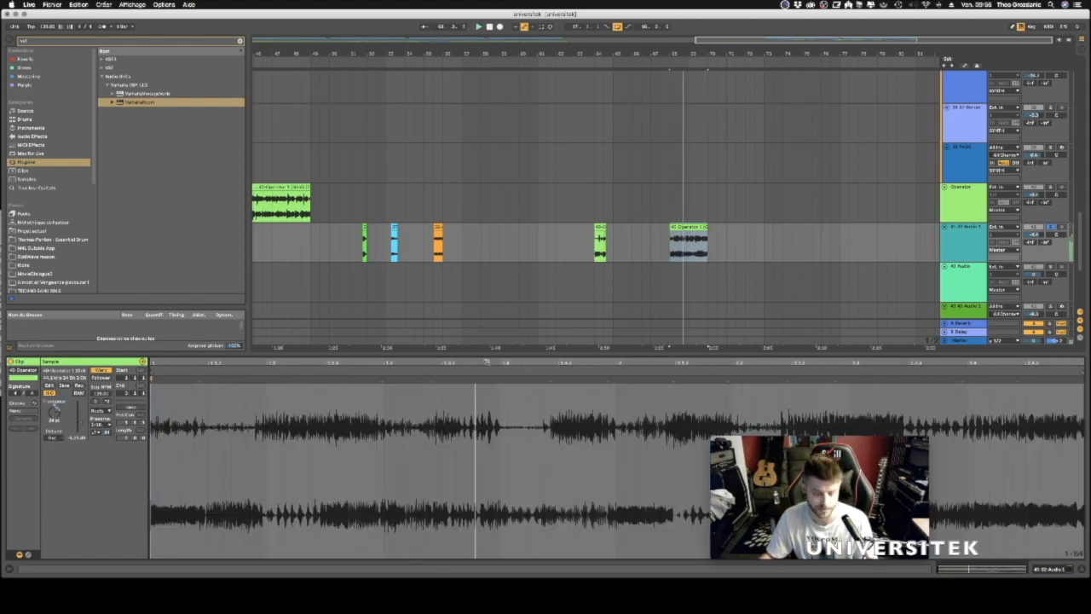
key(space)
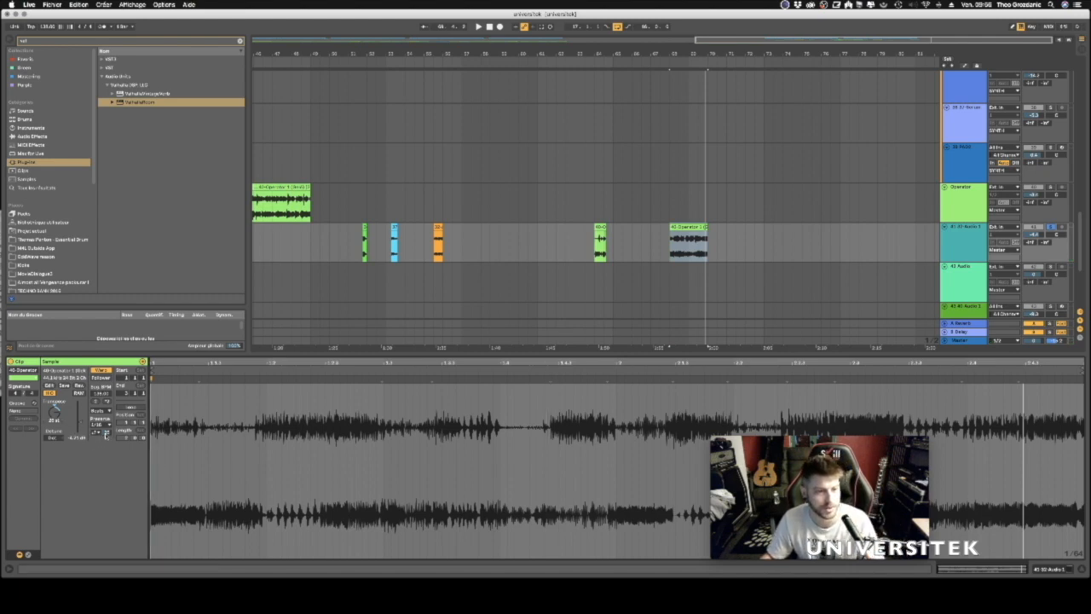
Change the transient loop mode of the Beats clip at bar 68, play it and consolidate it.
drag(713, 57, 715, 54)
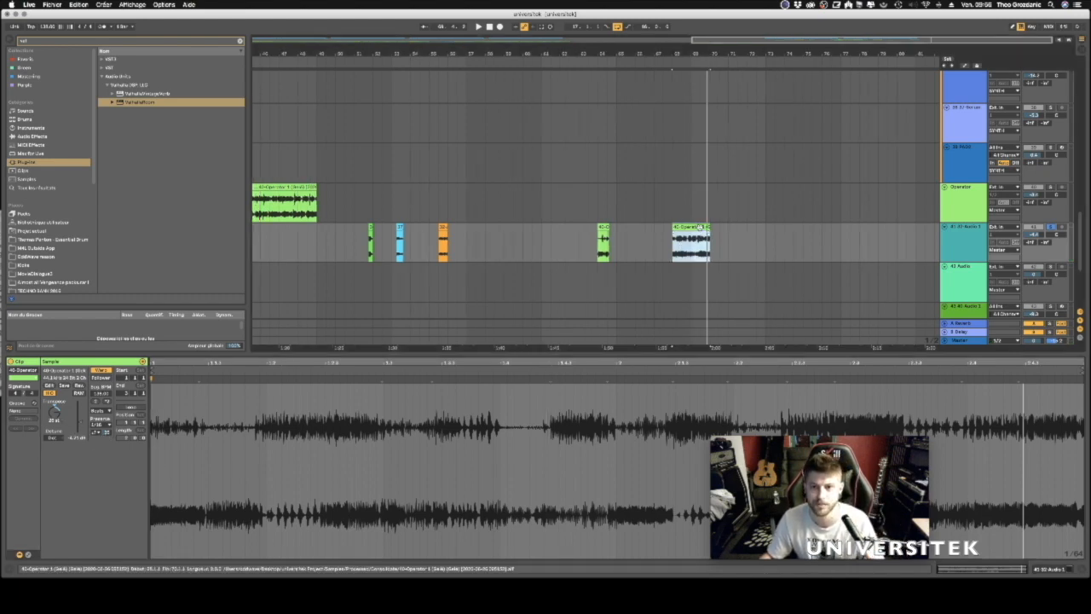
click(97, 435)
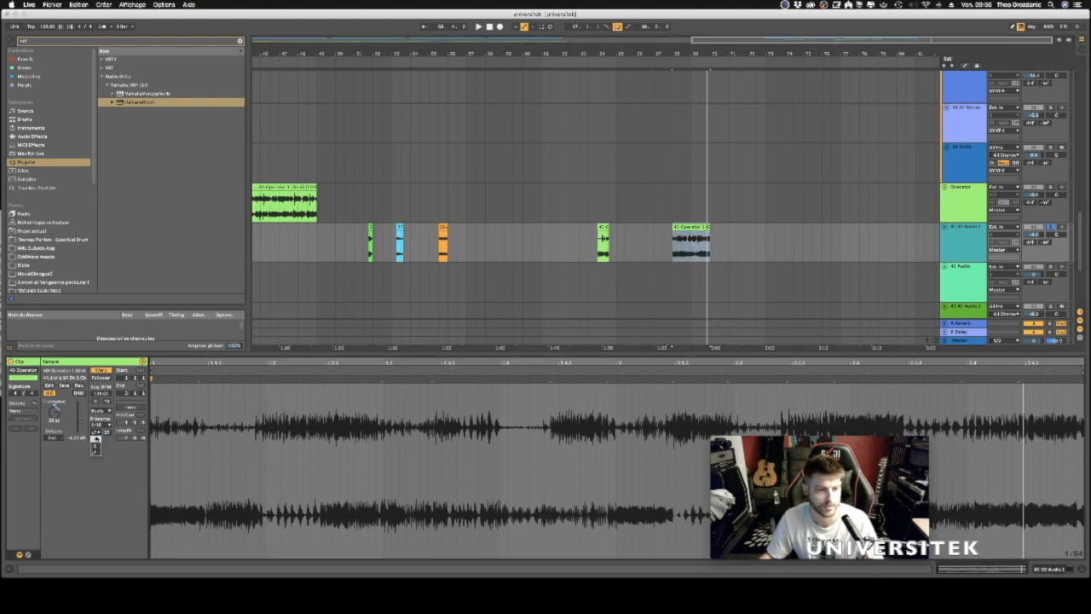
key(space)
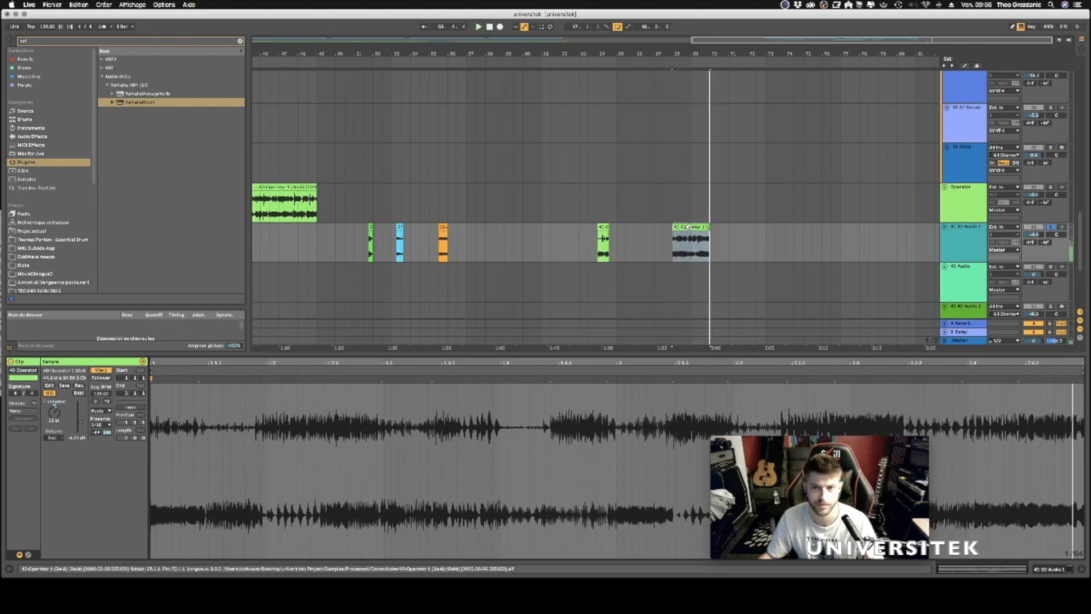
click(687, 228)
key(super+j)
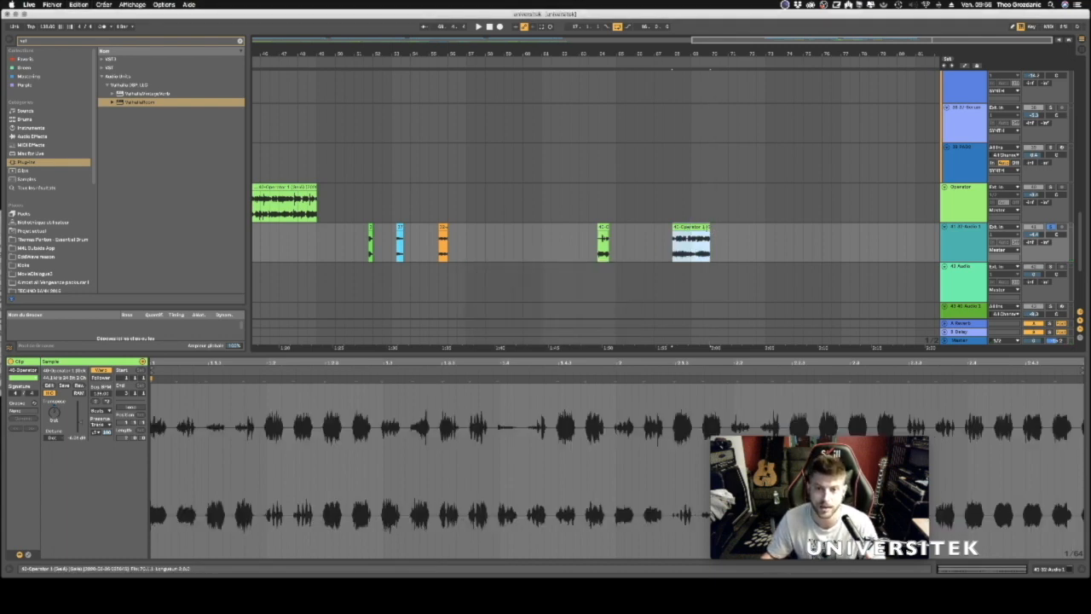
Stretch the consolidated clip to end at bar 81 and switch its warp mode to Texture while playing it.
drag(724, 228, 915, 211)
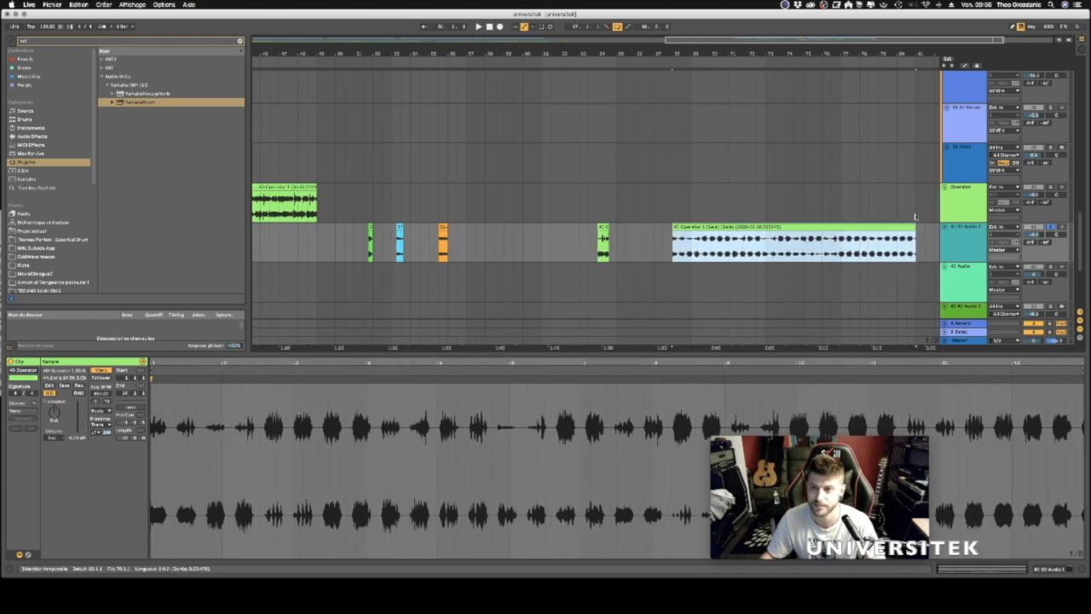
key(space)
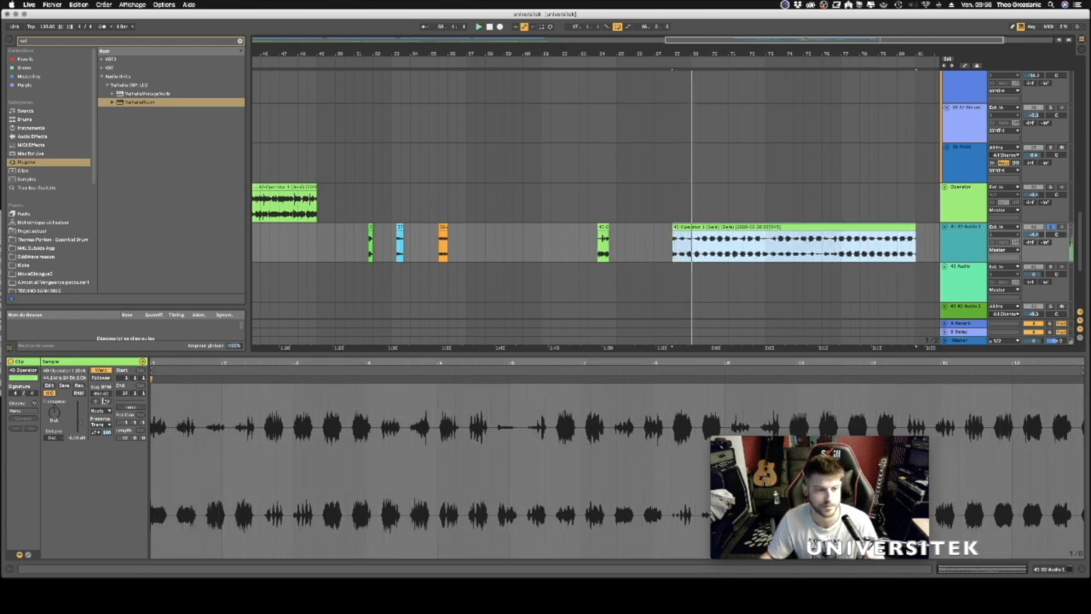
click(100, 410)
click(100, 430)
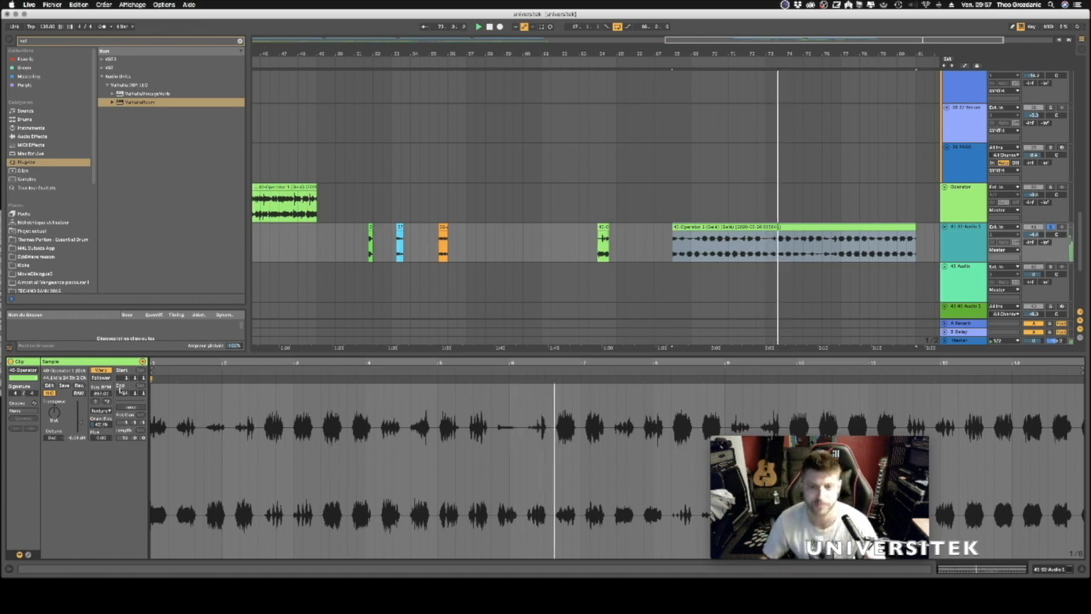
mouse_move(619, 52)
mouse_down()
mouse_move(562, 49)
mouse_move(639, 32)
mouse_move(619, 54)
mouse_move(580, 55)
mouse_move(628, 40)
mouse_up()
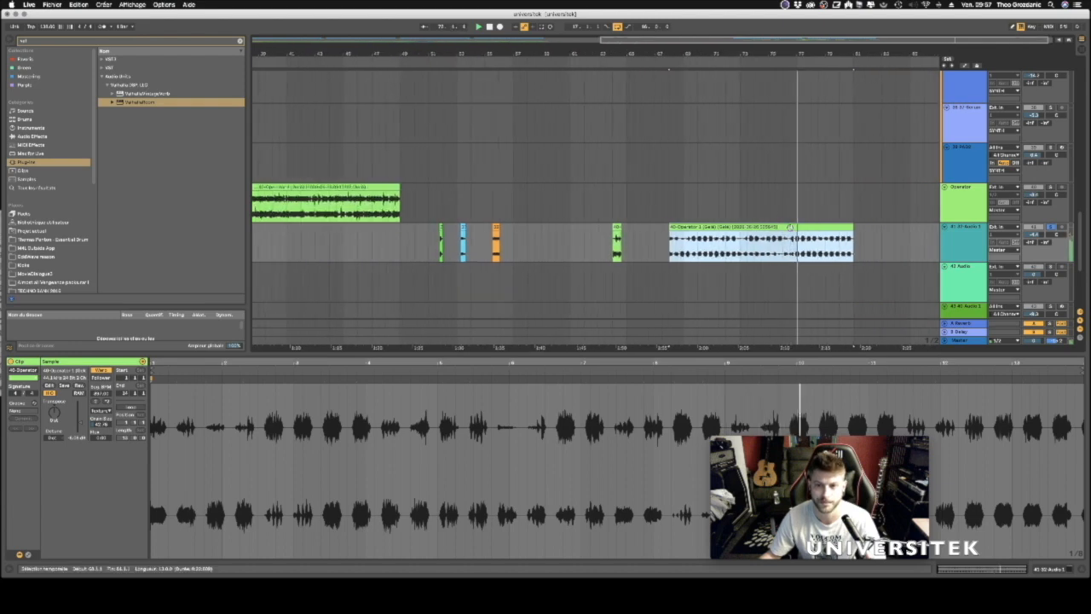
Play the stretched Texture clip from bar 68 and consolidate it.
click(808, 243)
click(807, 226)
key(space)
key(space)
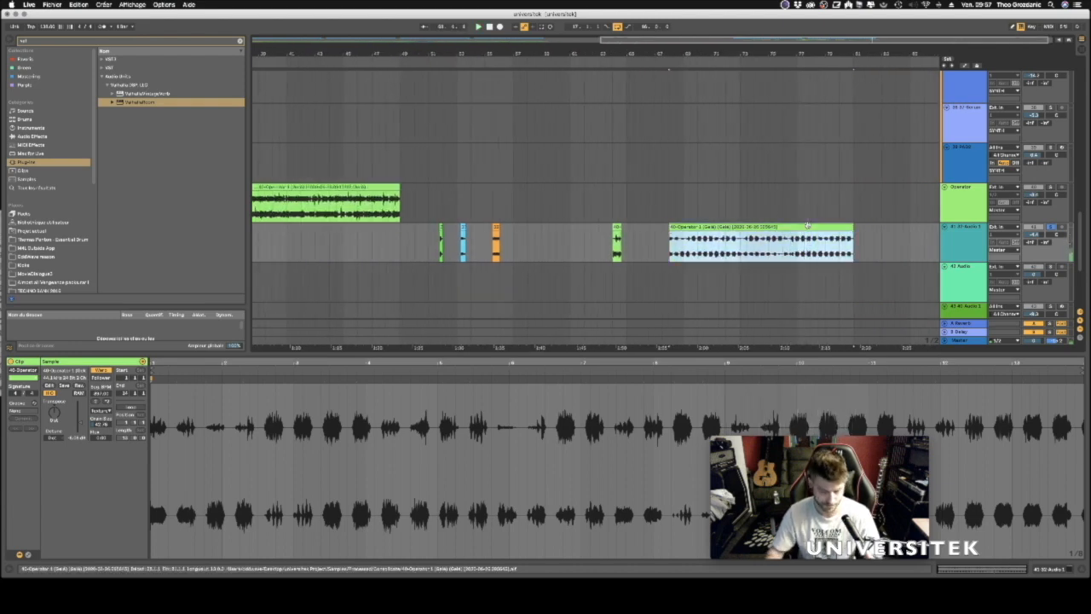
key(super+j)
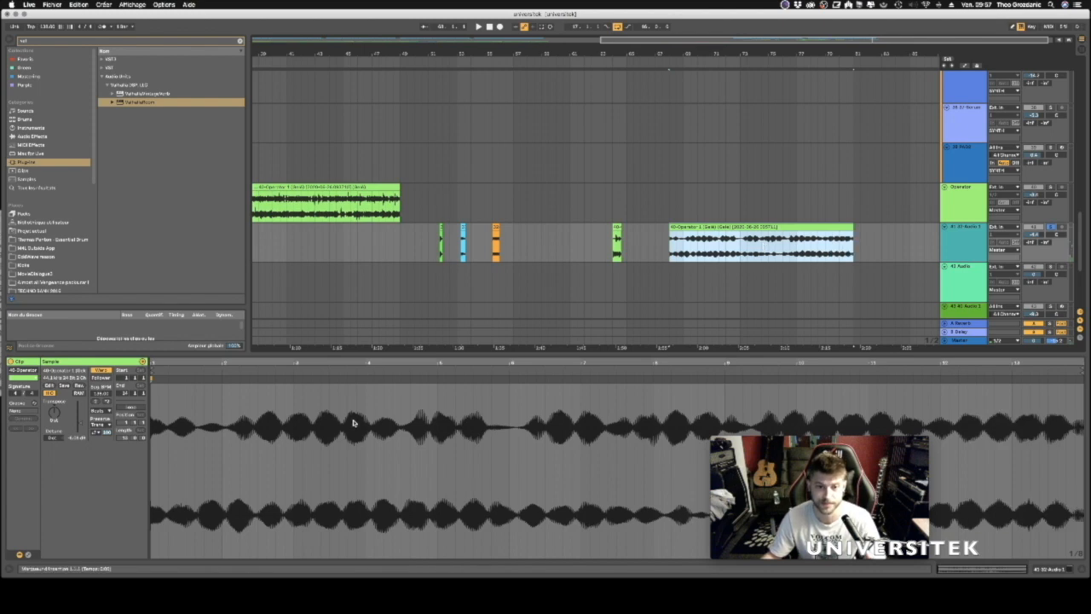
Try Texture warp mode on the newly consolidated 13-bar clip and play it.
drag(384, 363, 384, 379)
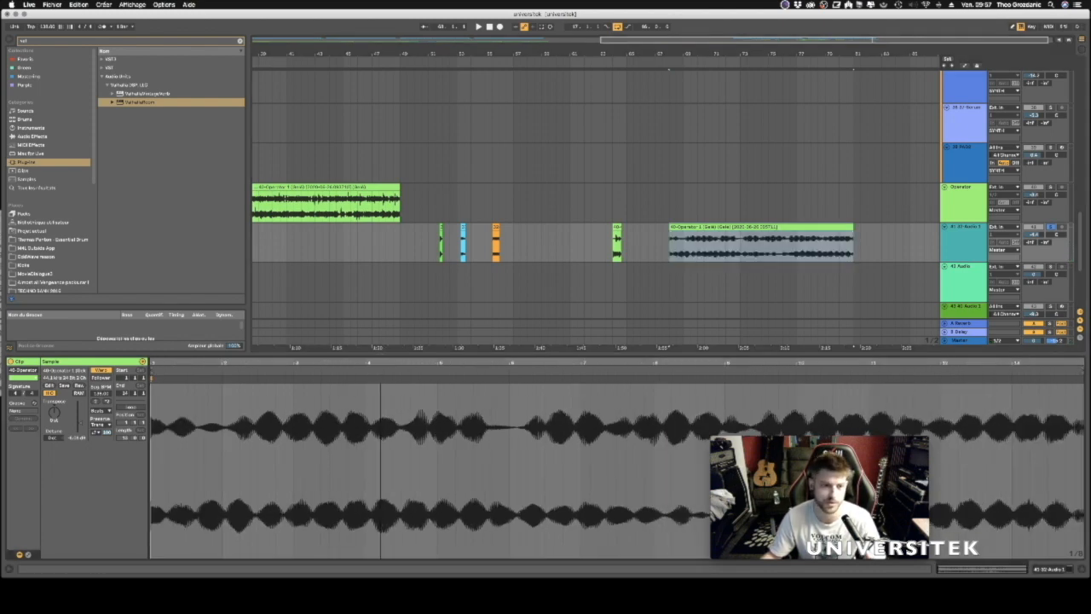
click(105, 411)
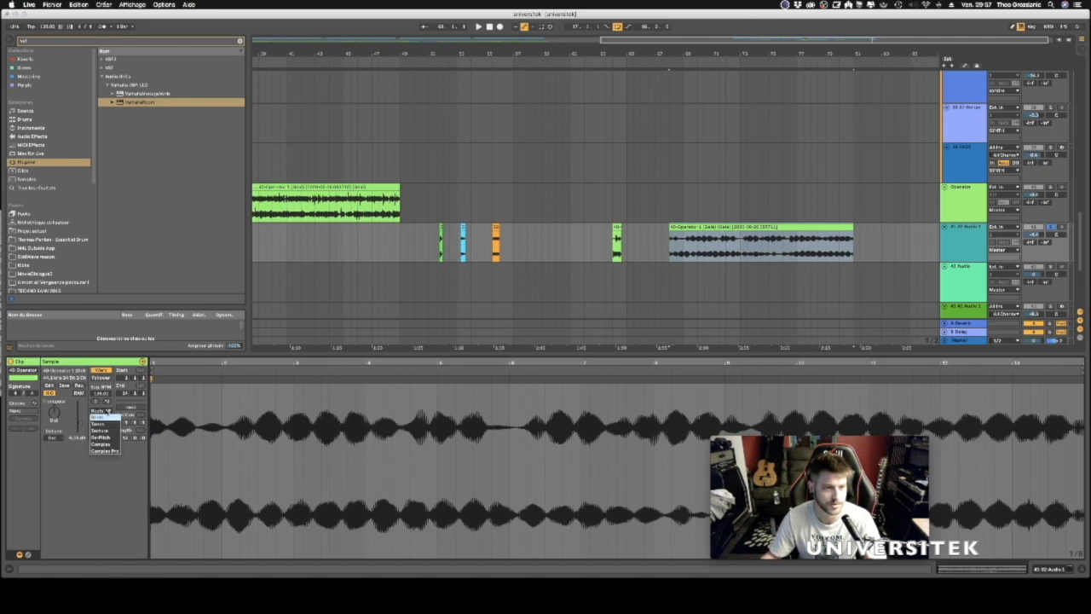
click(101, 431)
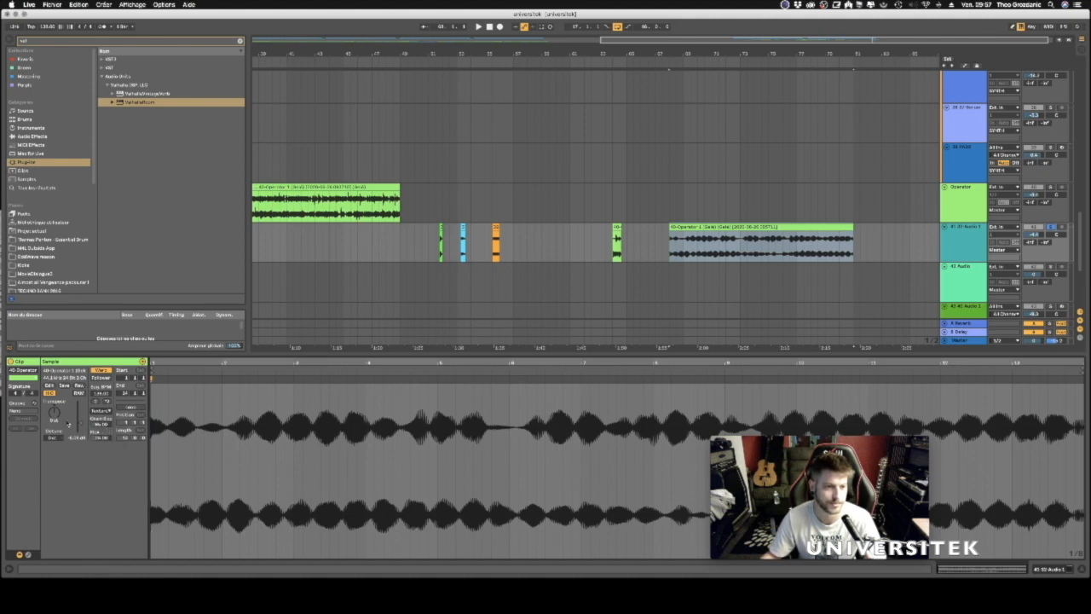
click(735, 226)
key(space)
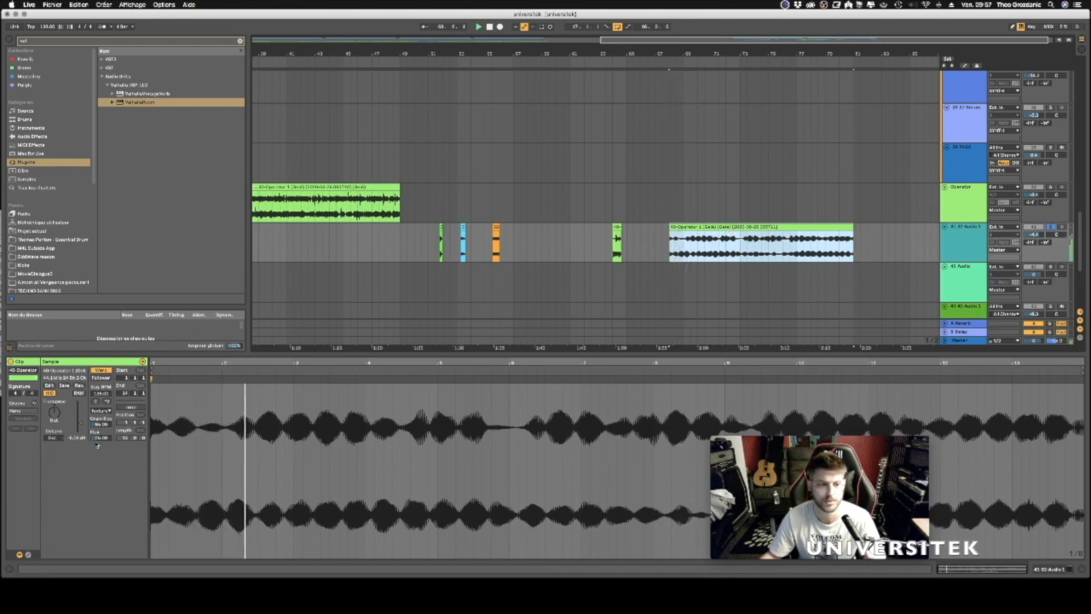
Switch the 13-bar clip's warp mode to Beats, preserve 1/32 divisions and play it from bar 68.
click(104, 411)
click(97, 417)
click(98, 424)
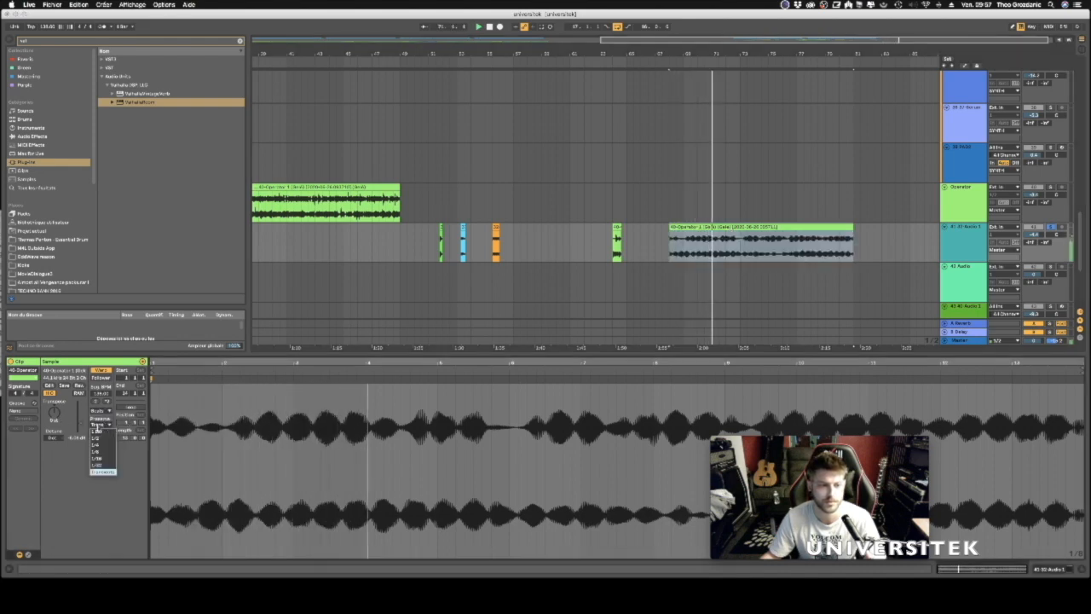
click(98, 459)
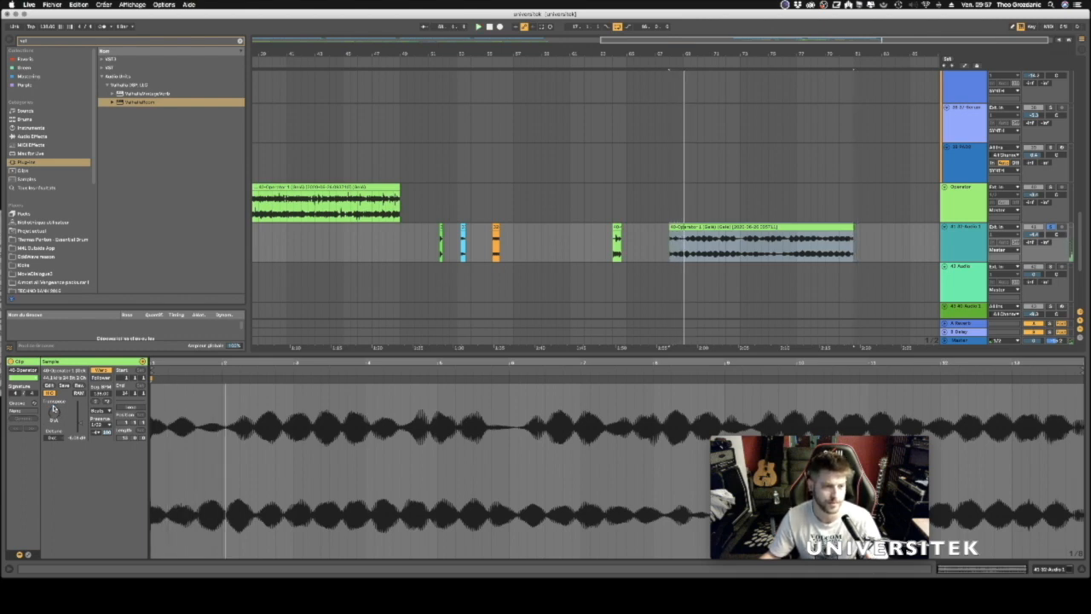
click(677, 227)
key(space)
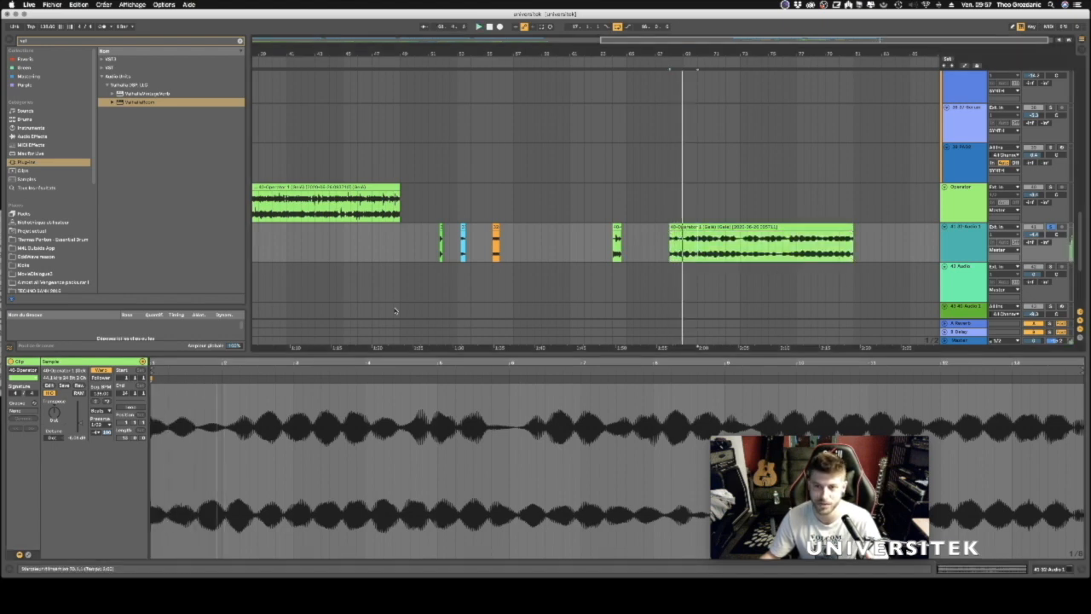
Trim the 13-bar clip down to a slice of about three beats starting at bar 72.
drag(725, 54, 707, 236)
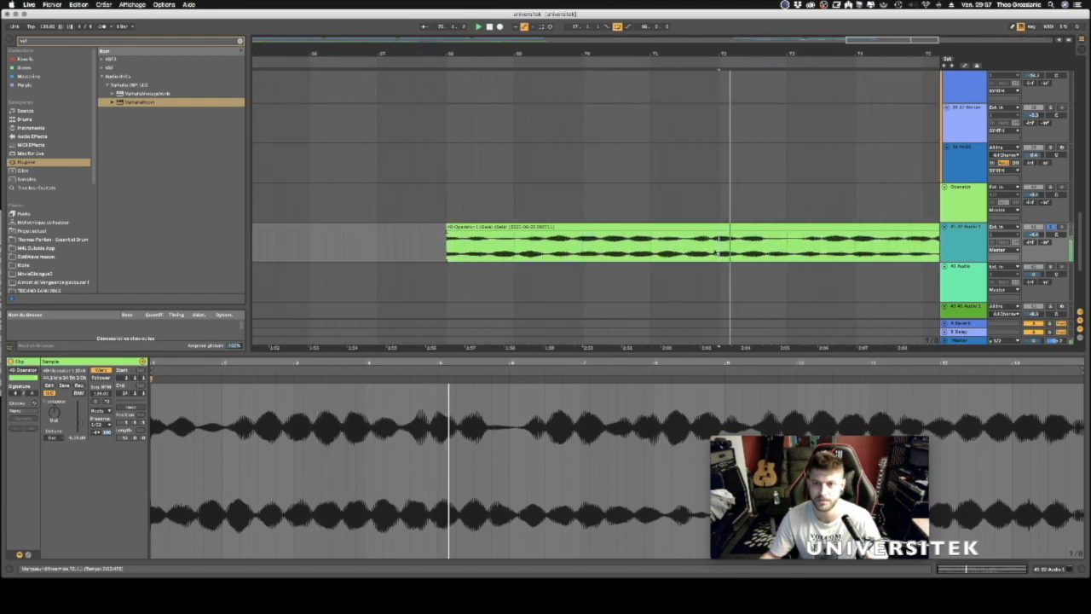
drag(719, 252, 625, 247)
key(Delete)
click(577, 234)
key(Delete)
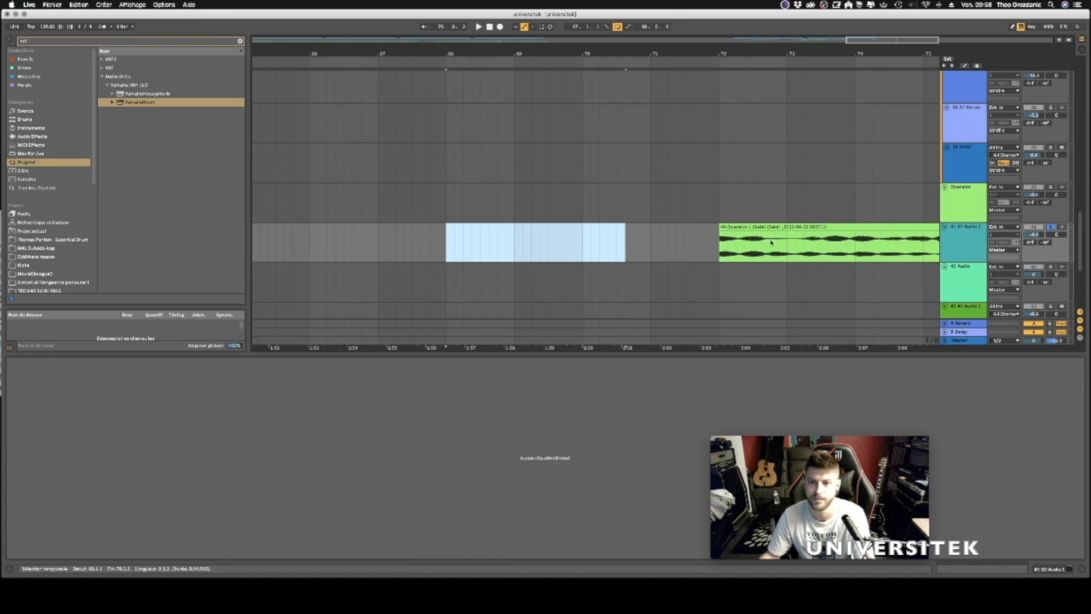
drag(770, 241, 850, 240)
key(Delete)
click(858, 228)
key(Delete)
Play the slice at bar 72 and extend its end to about a beat and a half past bar 73.
click(744, 227)
key(space)
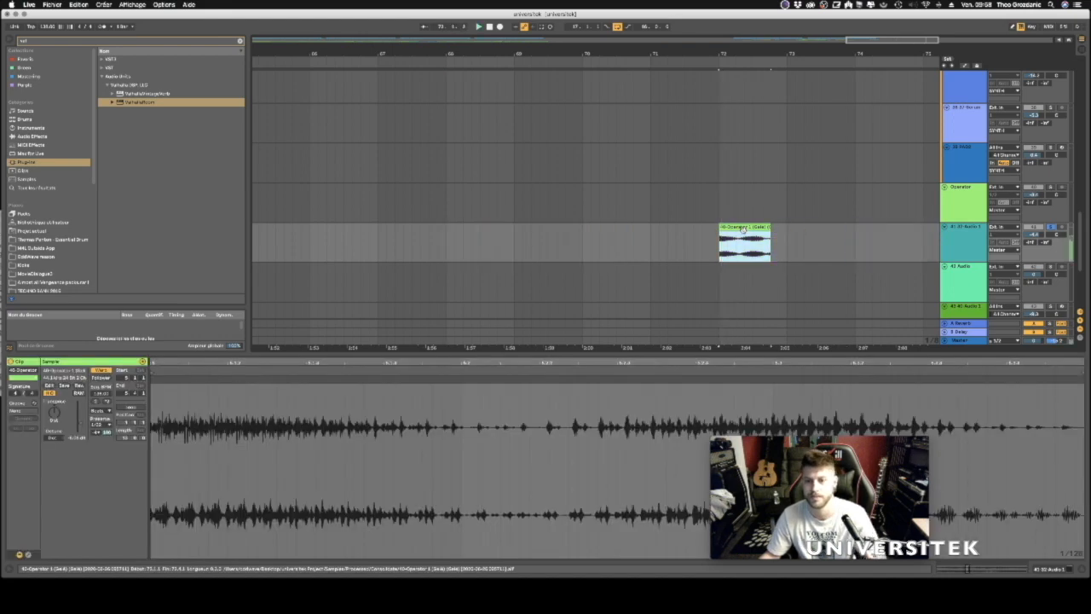
drag(771, 226, 813, 225)
key(space)
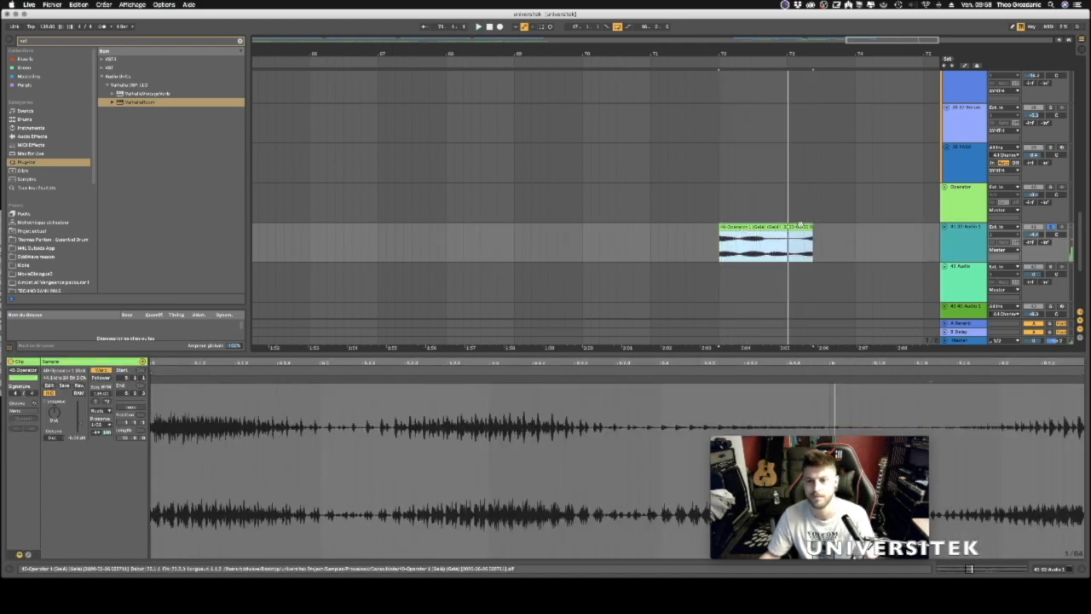
click(801, 225)
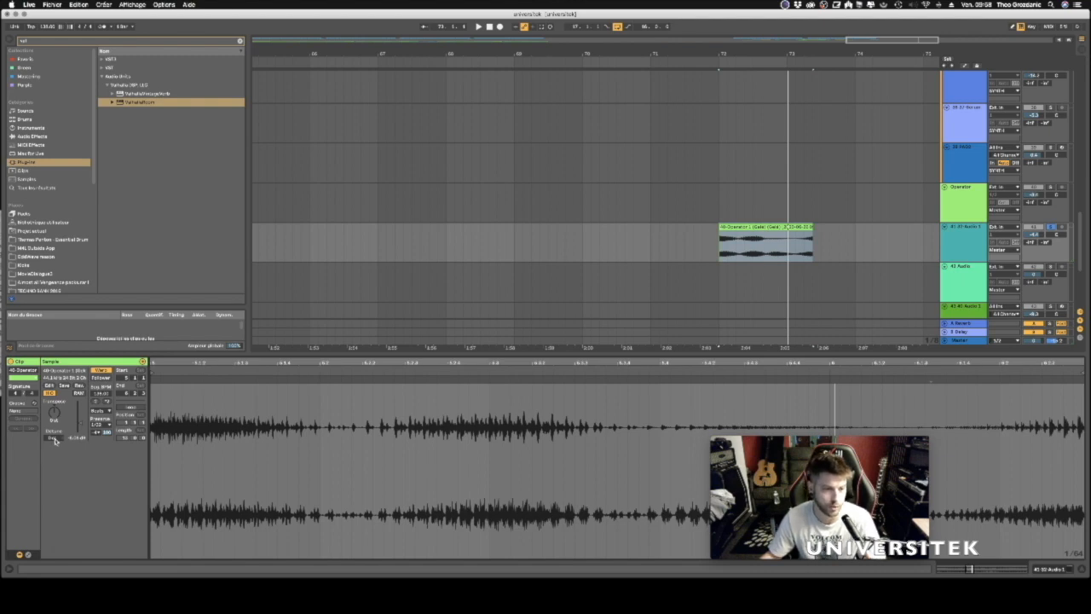
Show the slice's clip envelopes and draw two sharp upward peaks in its transposition envelope, with the first at about +28 st.
click(27, 554)
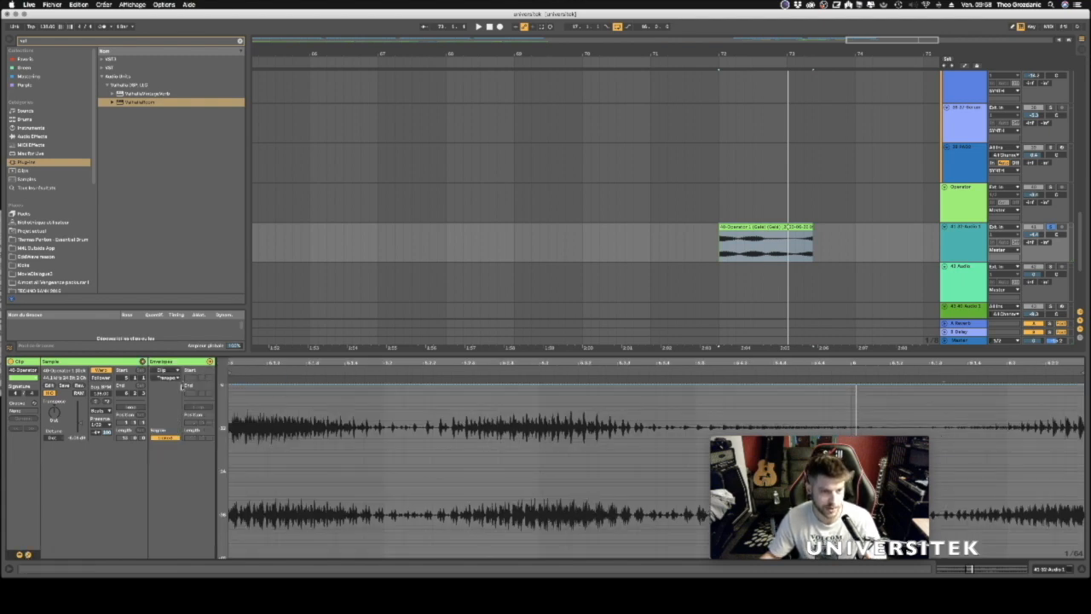
drag(302, 362, 609, 507)
drag(571, 437, 584, 386)
drag(508, 487, 520, 387)
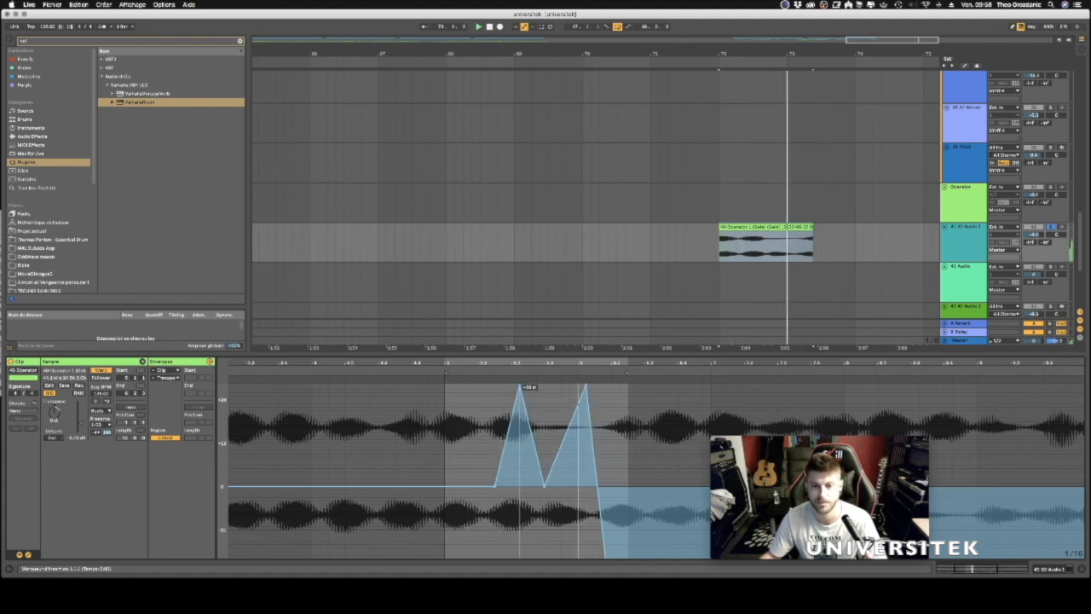
Remove the second peak from the slice's transposition envelope, then replay the slice and shorten its end by about half a beat.
click(587, 388)
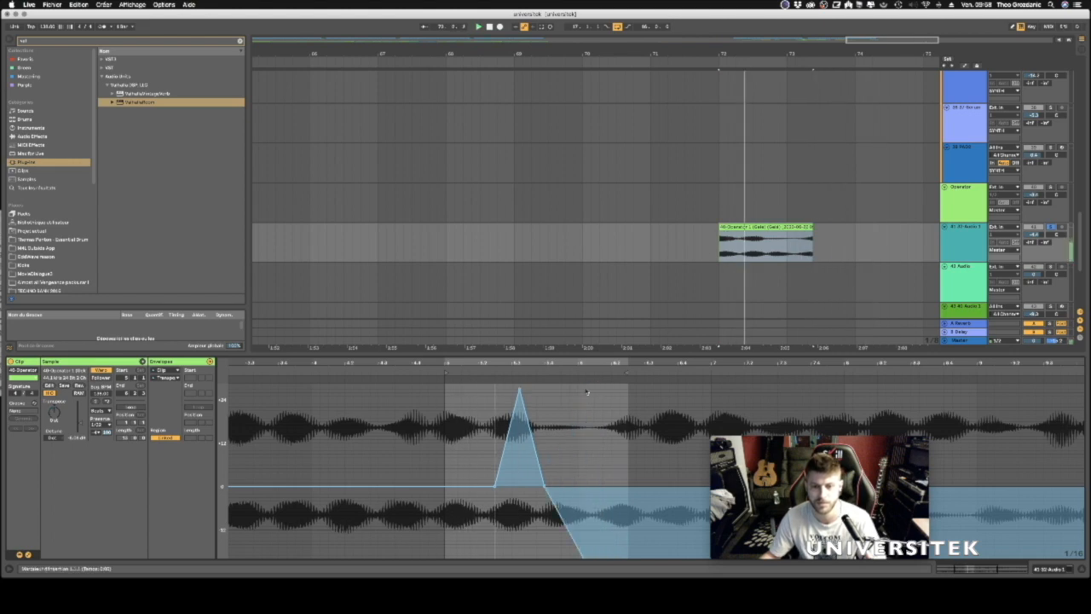
click(773, 229)
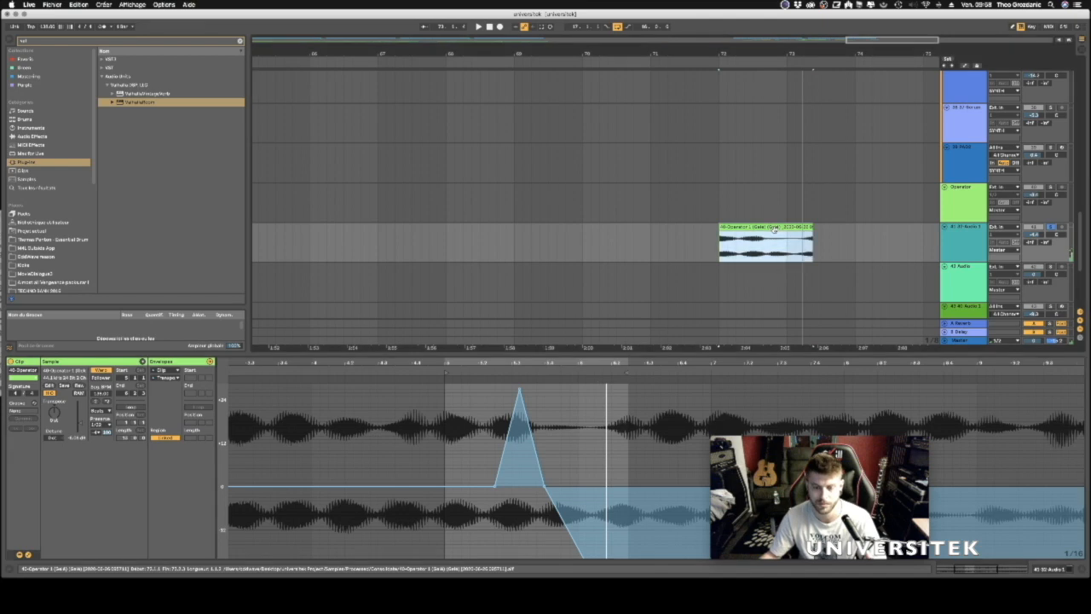
click(956, 240)
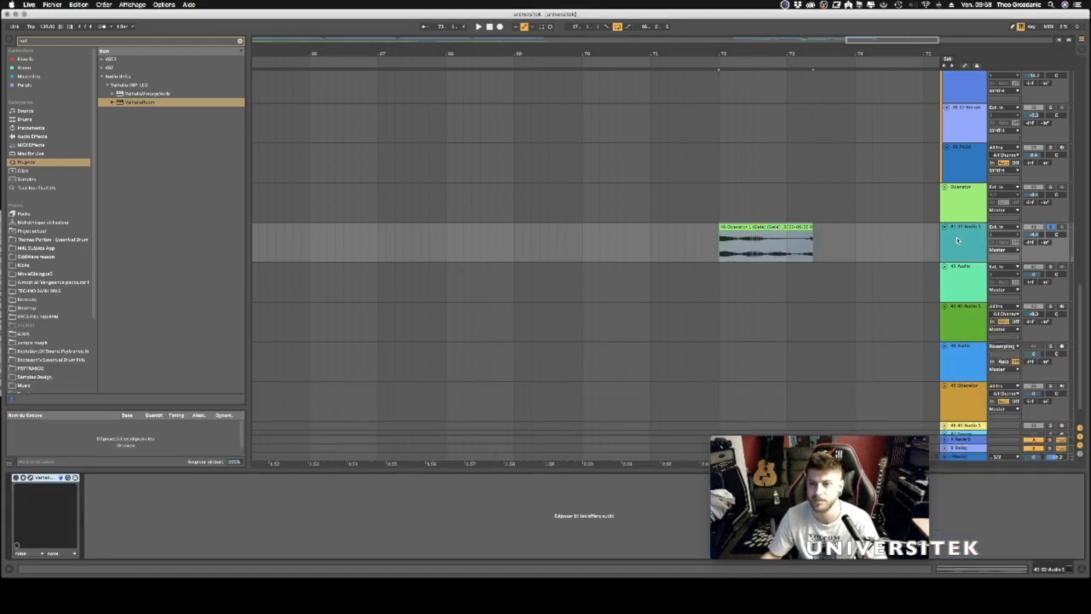
key(space)
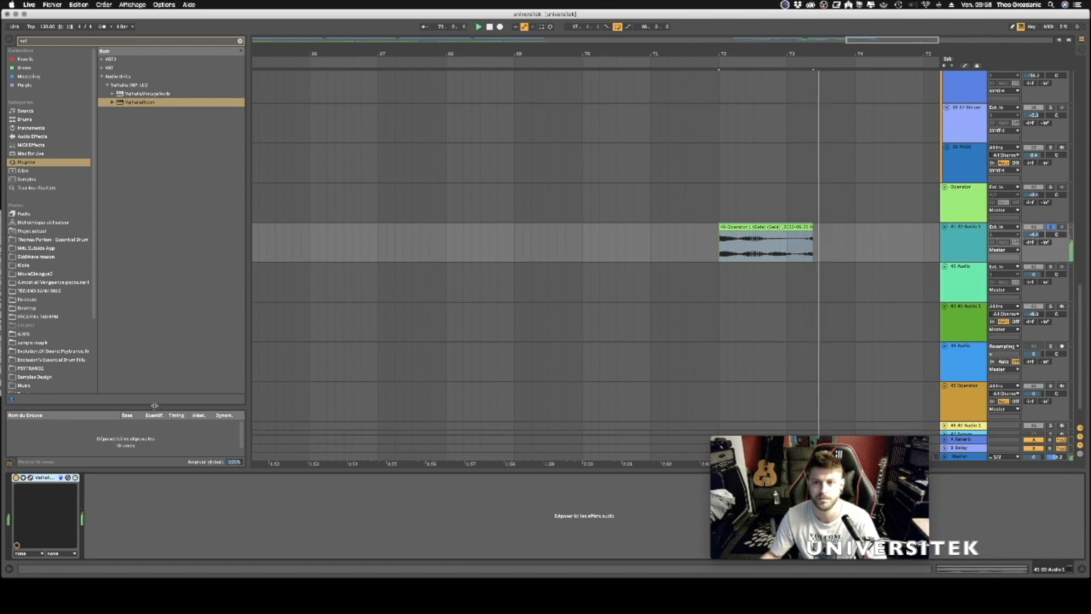
click(799, 225)
drag(800, 222, 794, 224)
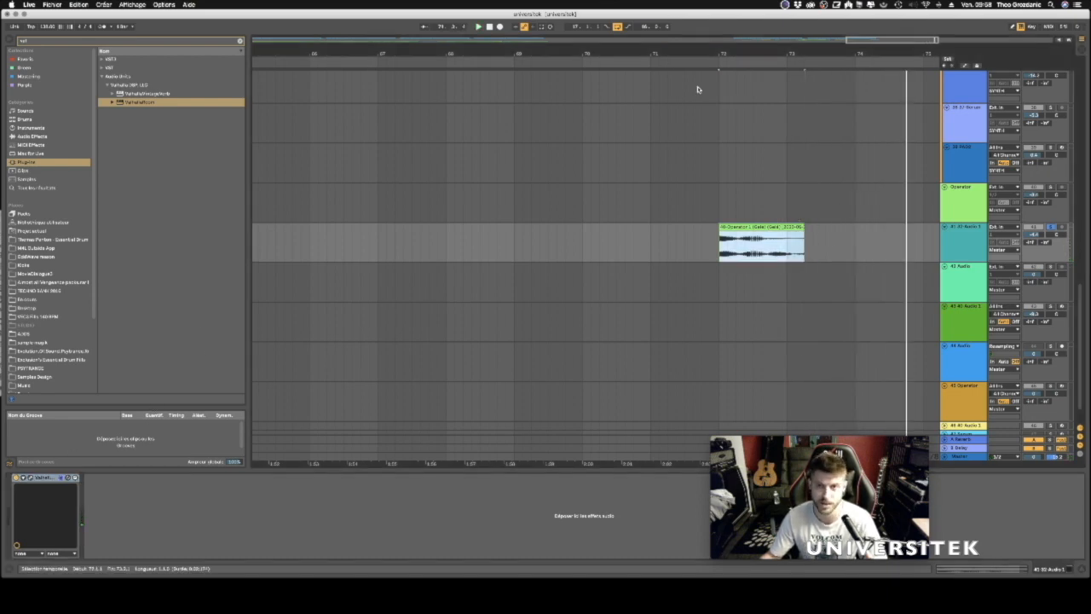
Play the short green Serum slice after the long Operator clip, move it to bar 49 and extend it to just under two bars.
drag(676, 53, 840, 53)
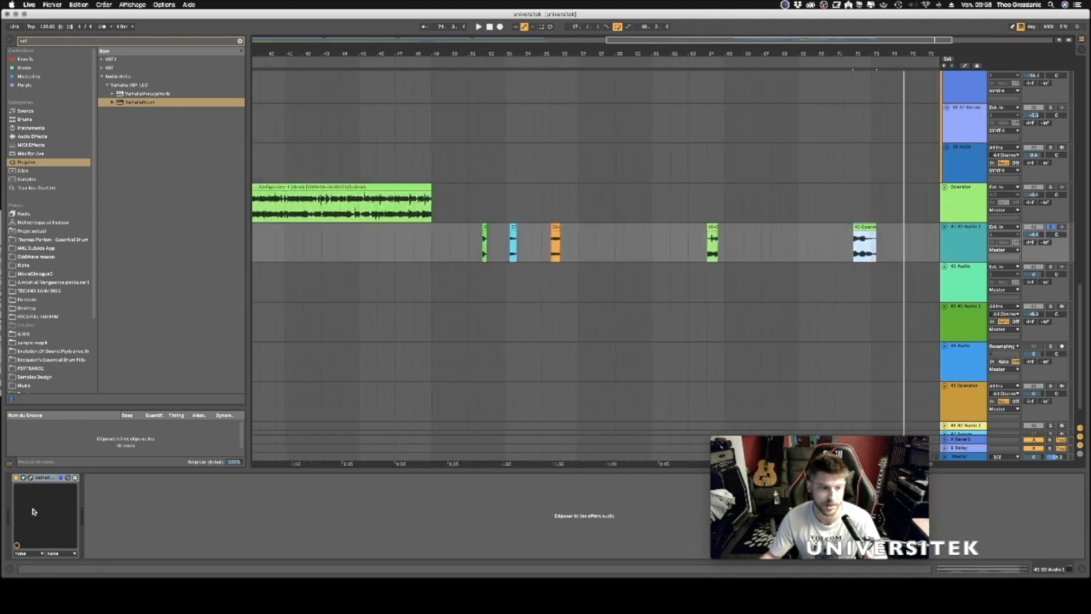
click(468, 261)
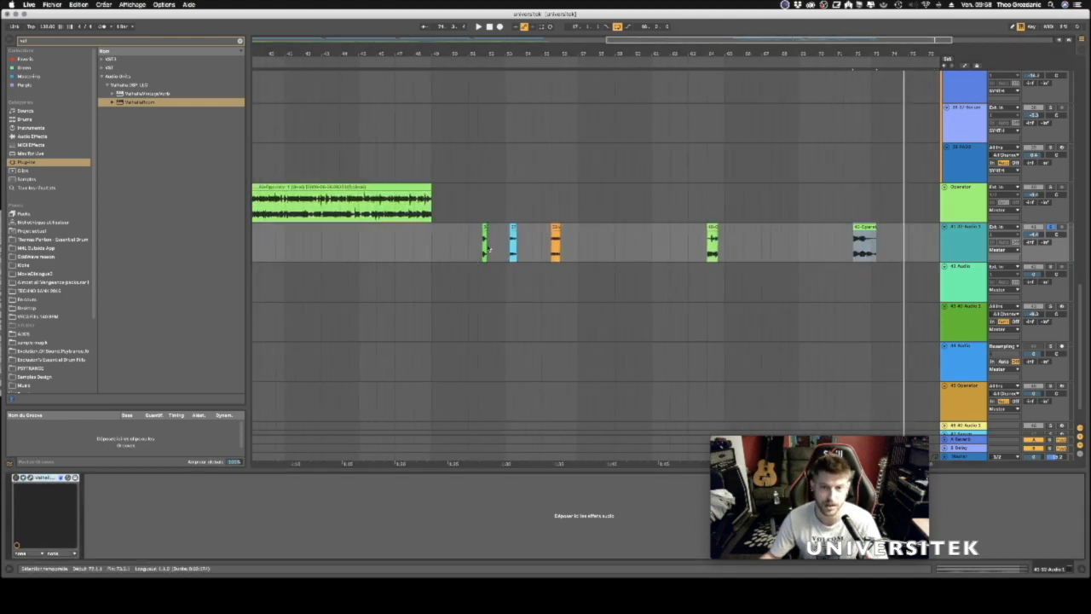
click(488, 248)
key(space)
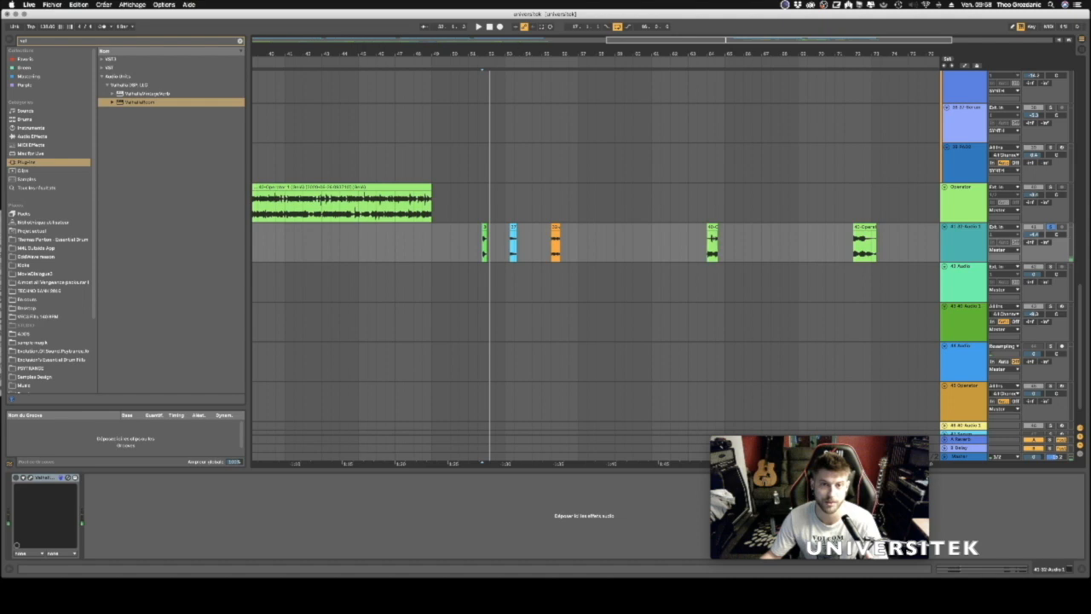
drag(523, 52, 581, 56)
drag(520, 232, 448, 231)
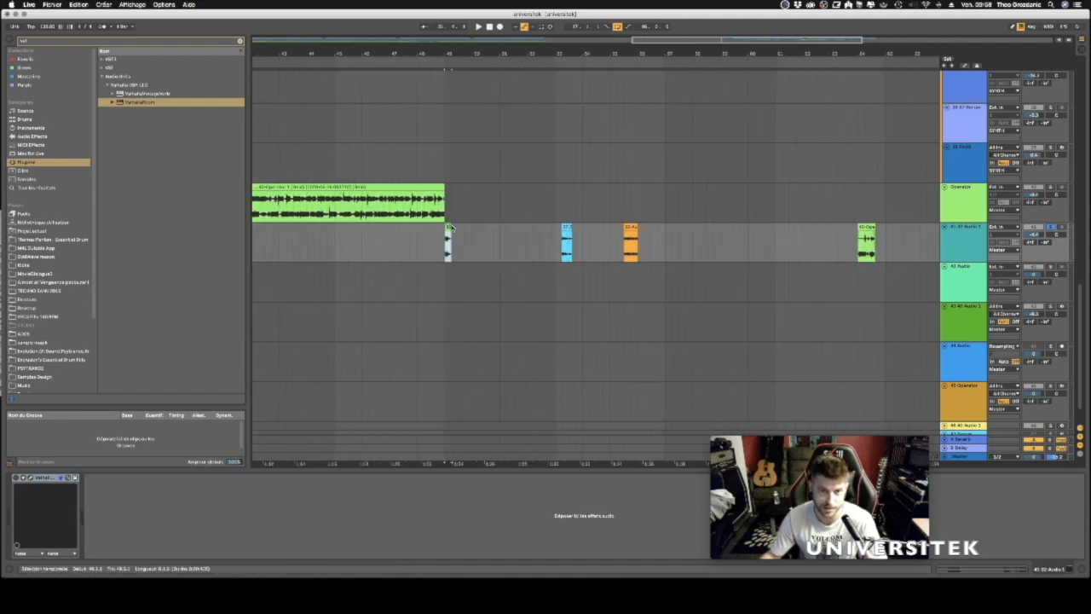
drag(451, 230, 505, 221)
Set the bar 49 Serum clip's warp mode to Texture and play it.
double_click(482, 228)
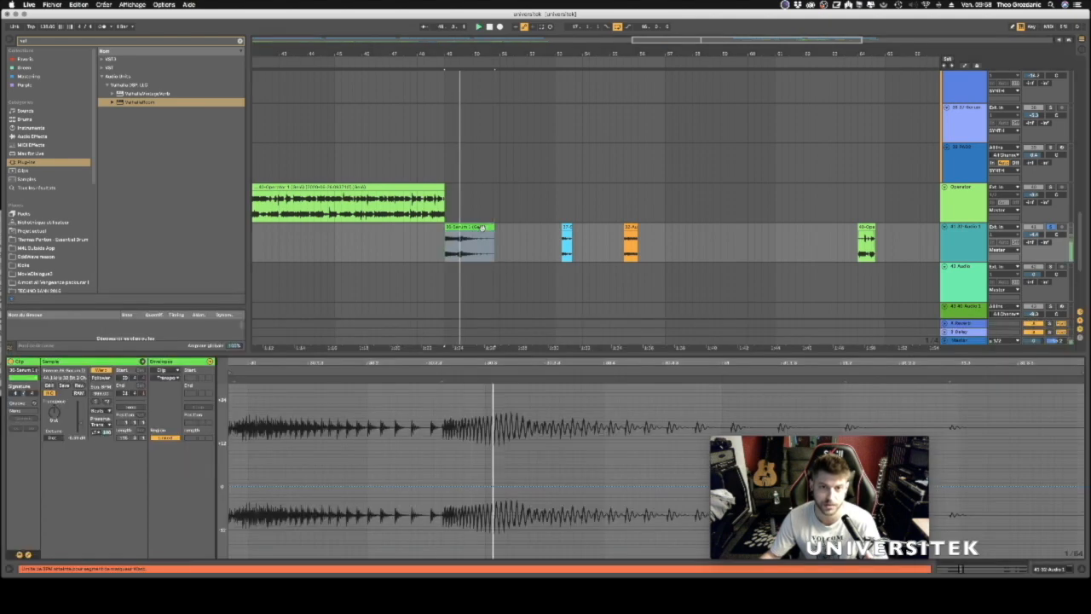
click(106, 412)
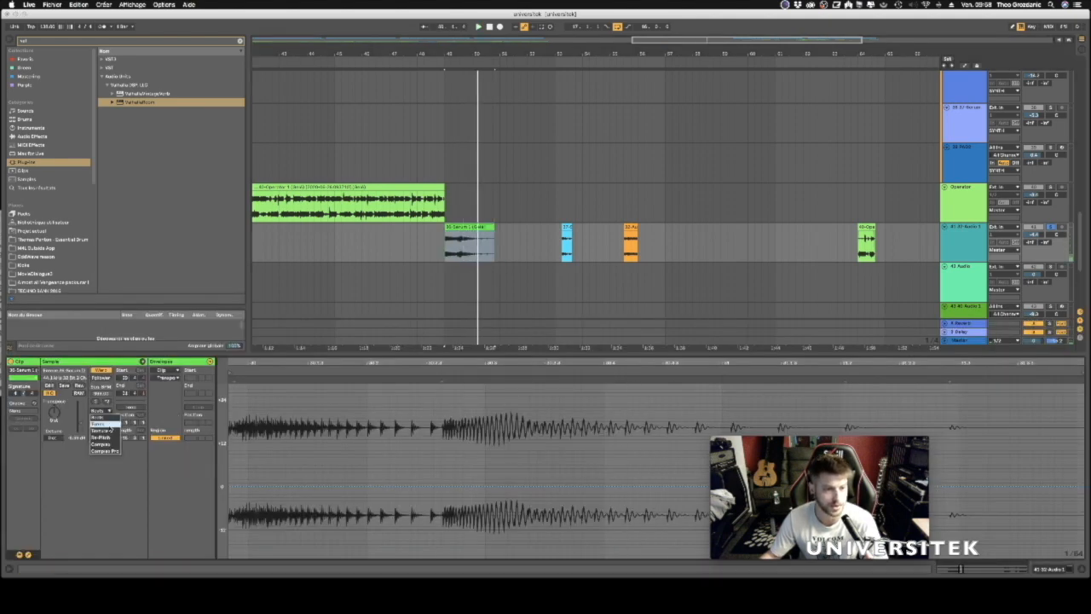
drag(101, 424, 102, 455)
drag(102, 437, 101, 464)
key(space)
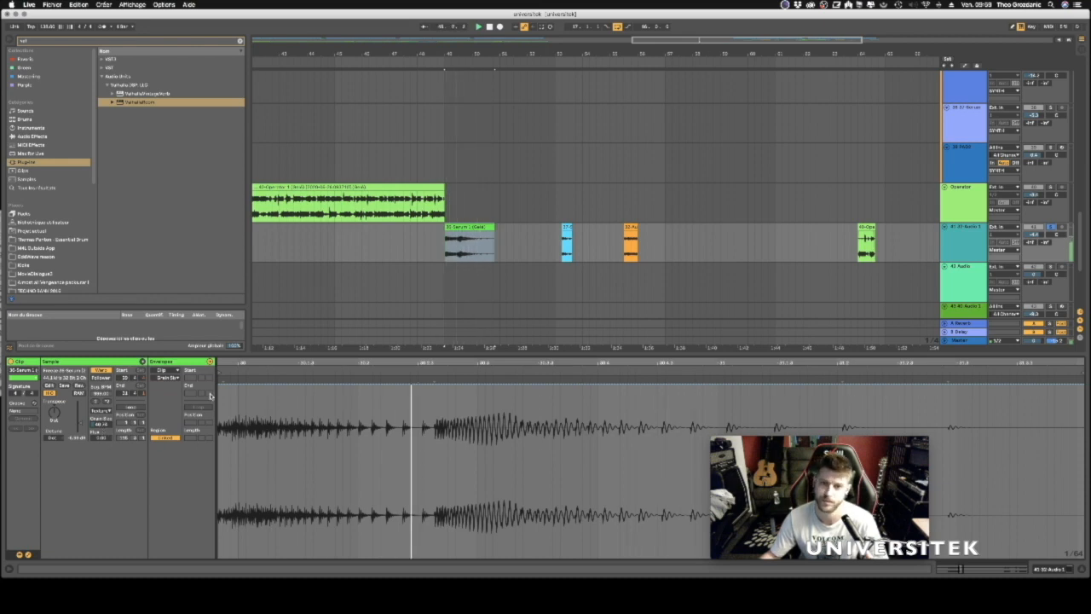
Reverse the Serum clip at bar 49 and listen to it.
click(467, 229)
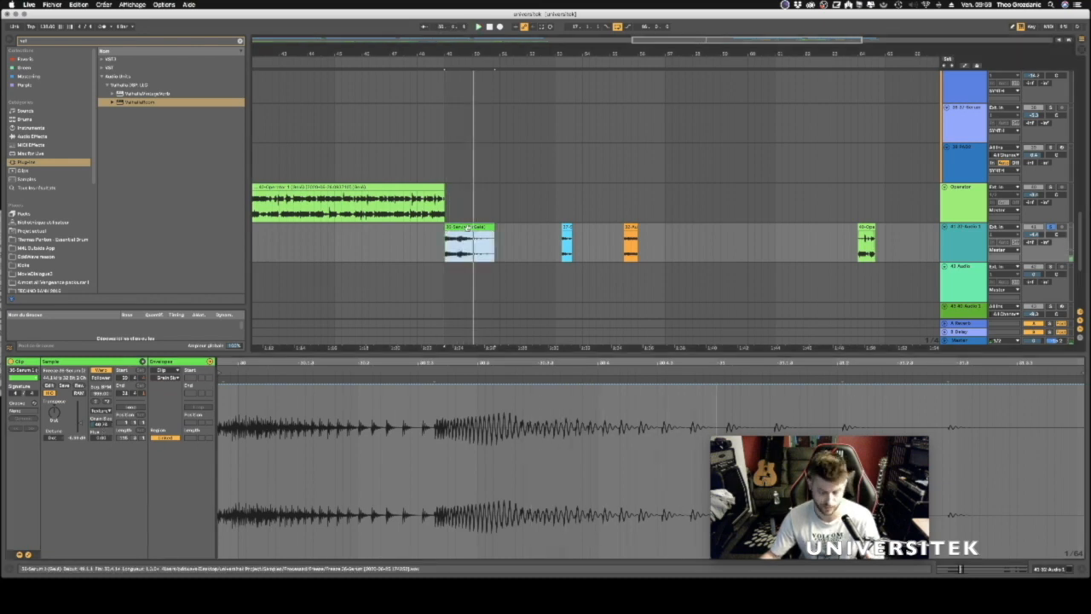
click(483, 243)
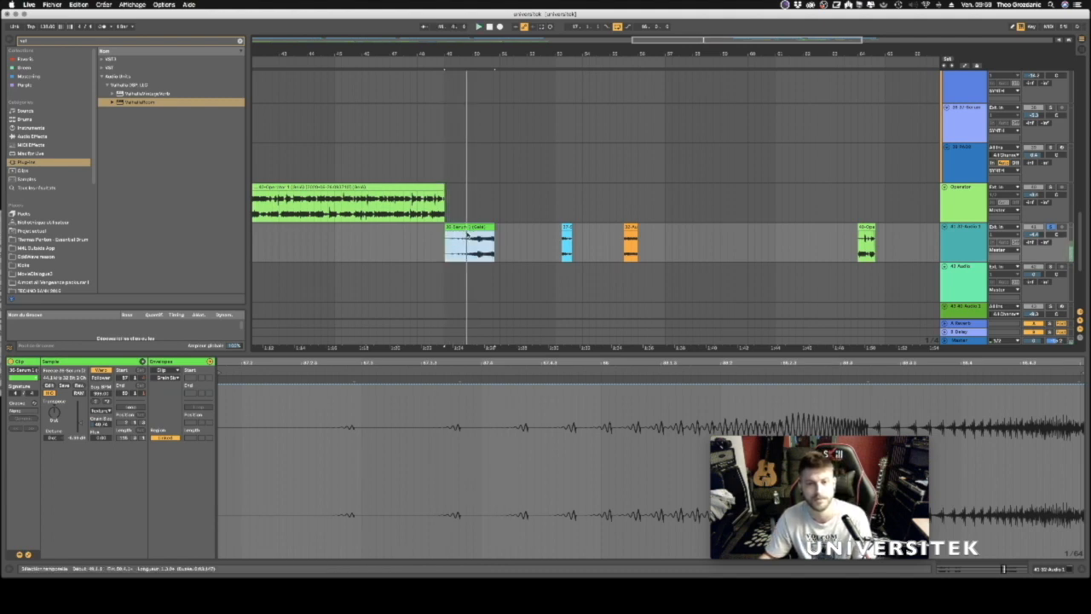
drag(498, 50, 542, 43)
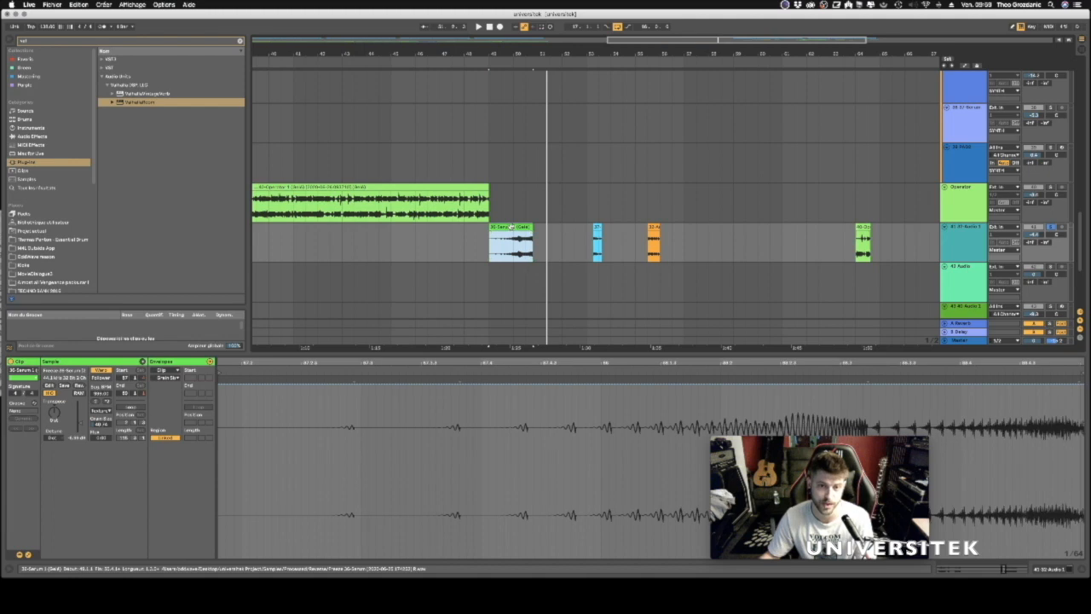
Paste a copy of the reversed Serum clip so it ends at about bar 33, and unsolo its track.
drag(517, 53, 642, 50)
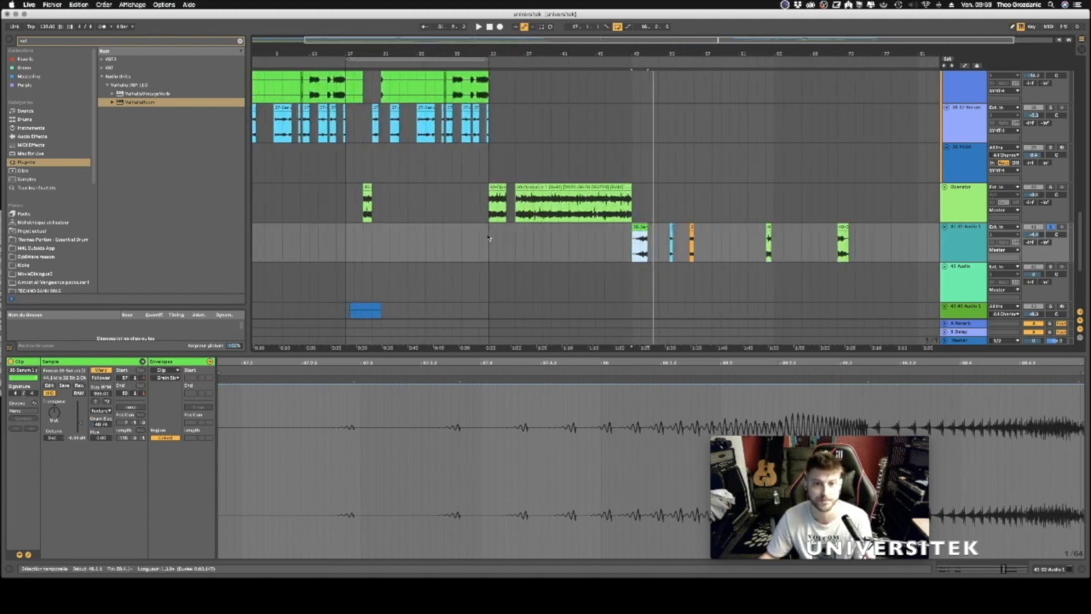
click(479, 235)
key(super+v)
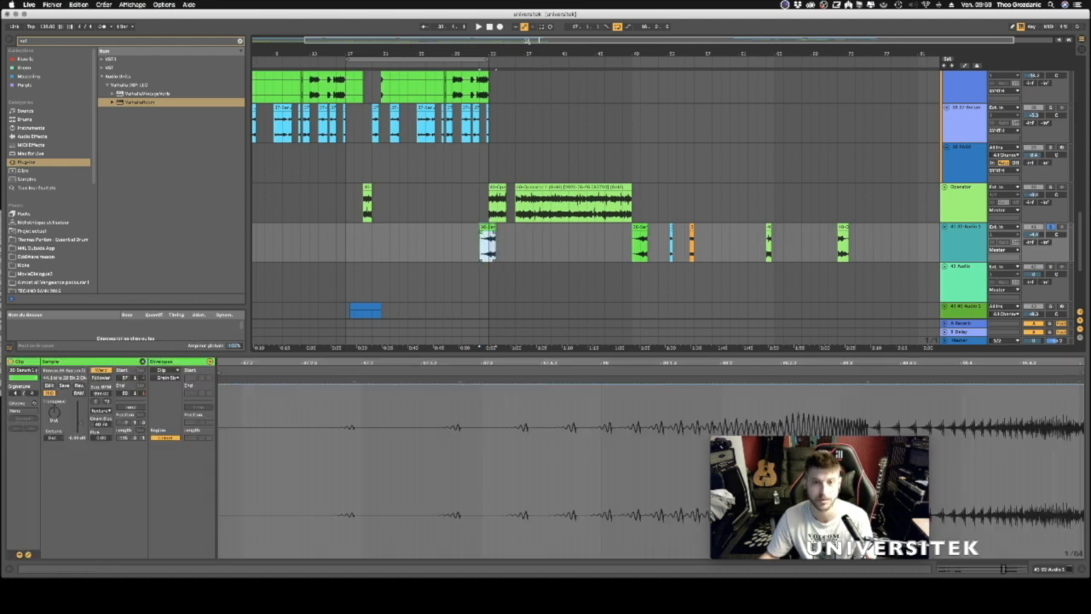
drag(492, 55, 489, 107)
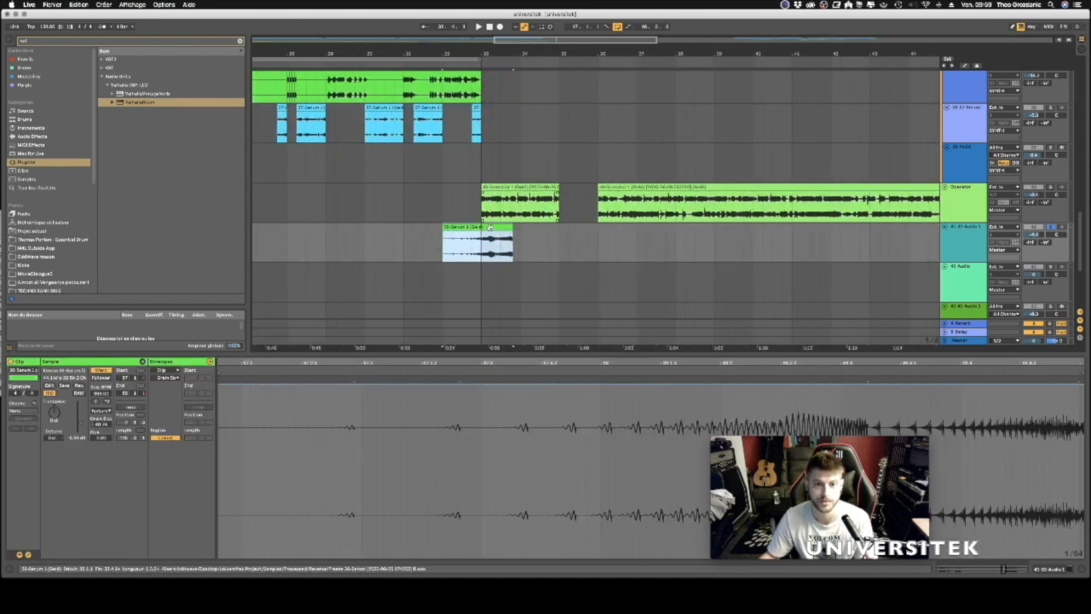
drag(475, 240, 455, 241)
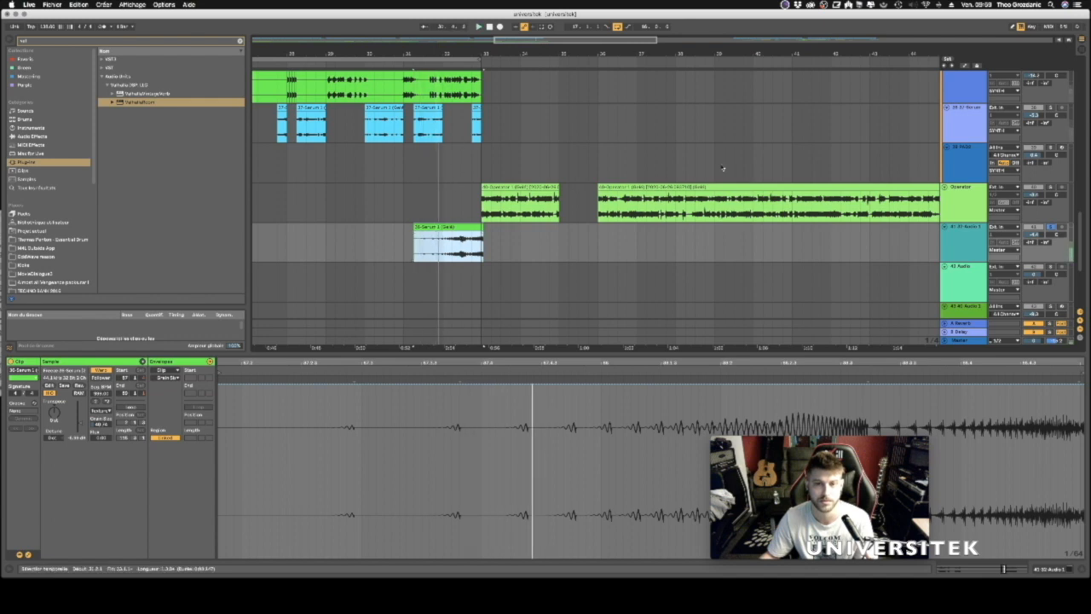
click(1050, 227)
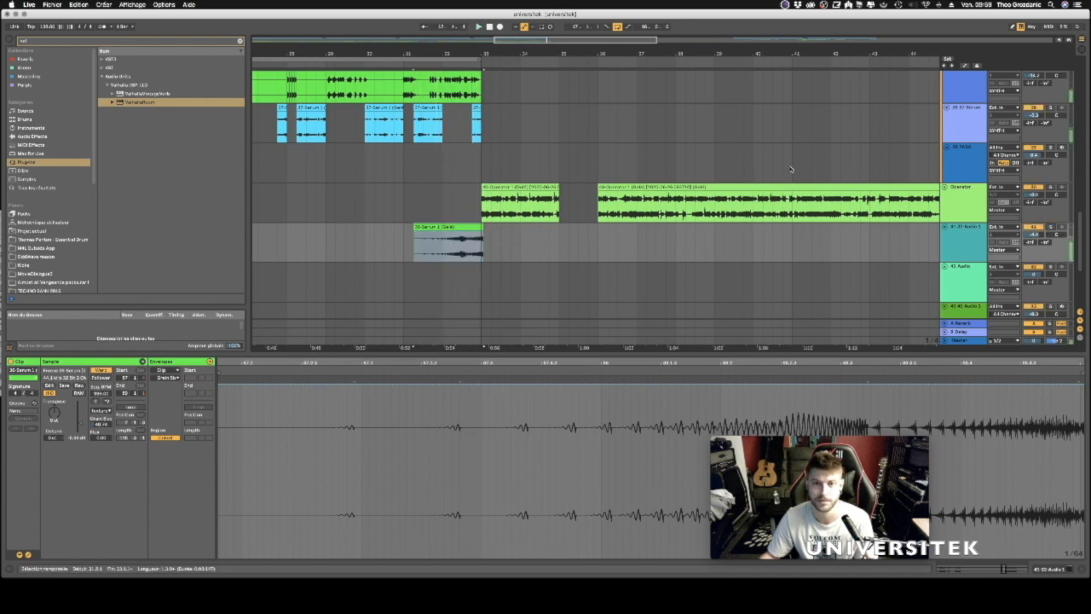
Clear the Serum material in bar 32 on the tracks above the reversed clip.
scroll(443, 126, up, 3)
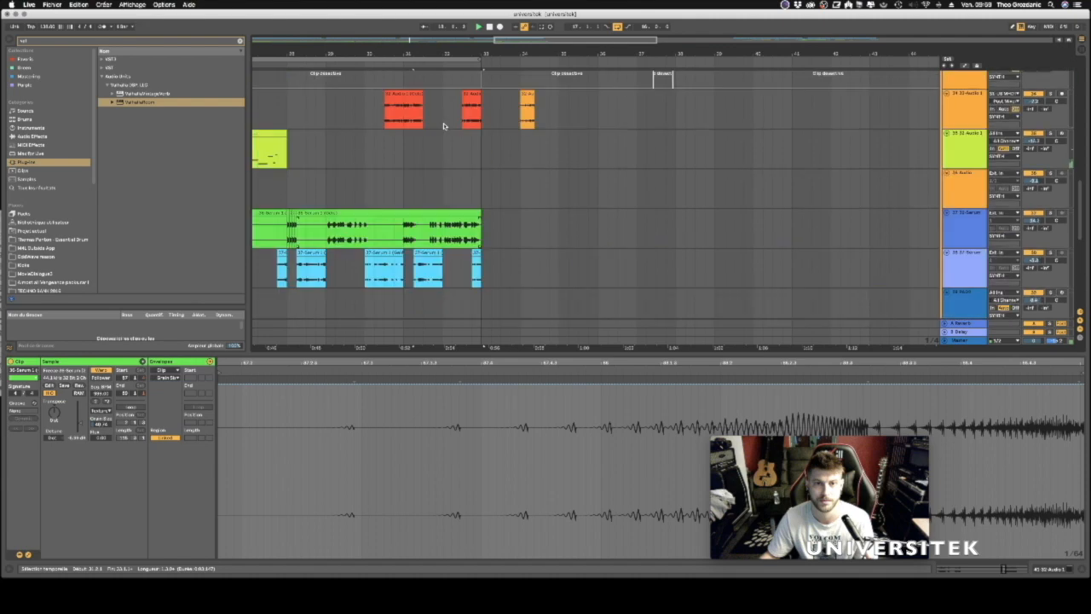
drag(443, 153, 472, 201)
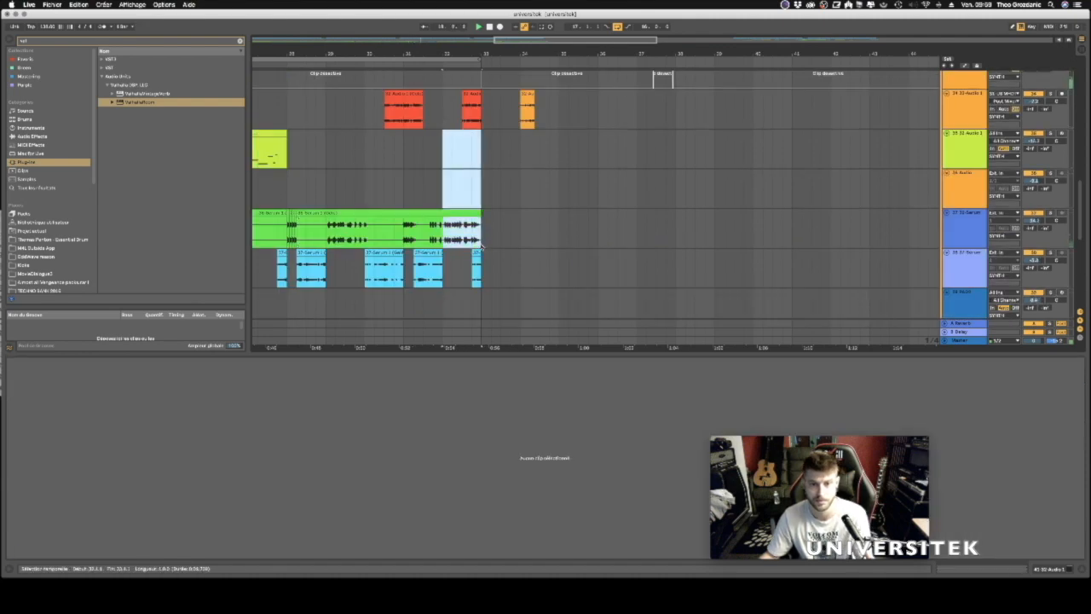
drag(481, 247, 483, 268)
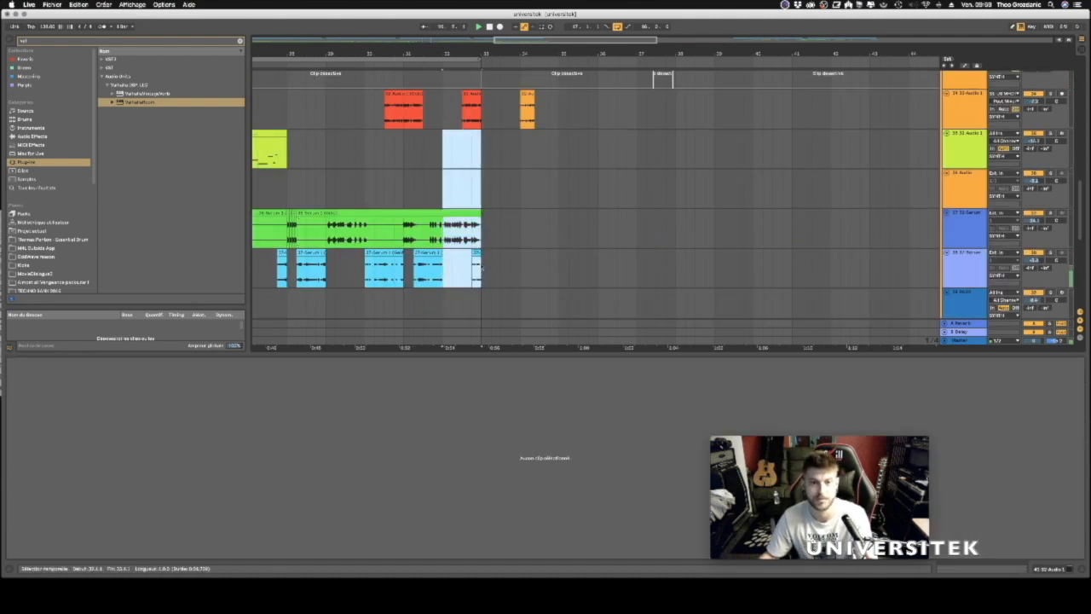
Play the full arrangement from the middle of bar 31 to check the transition into bar 33.
scroll(449, 192, up, 2)
scroll(449, 192, up, 5)
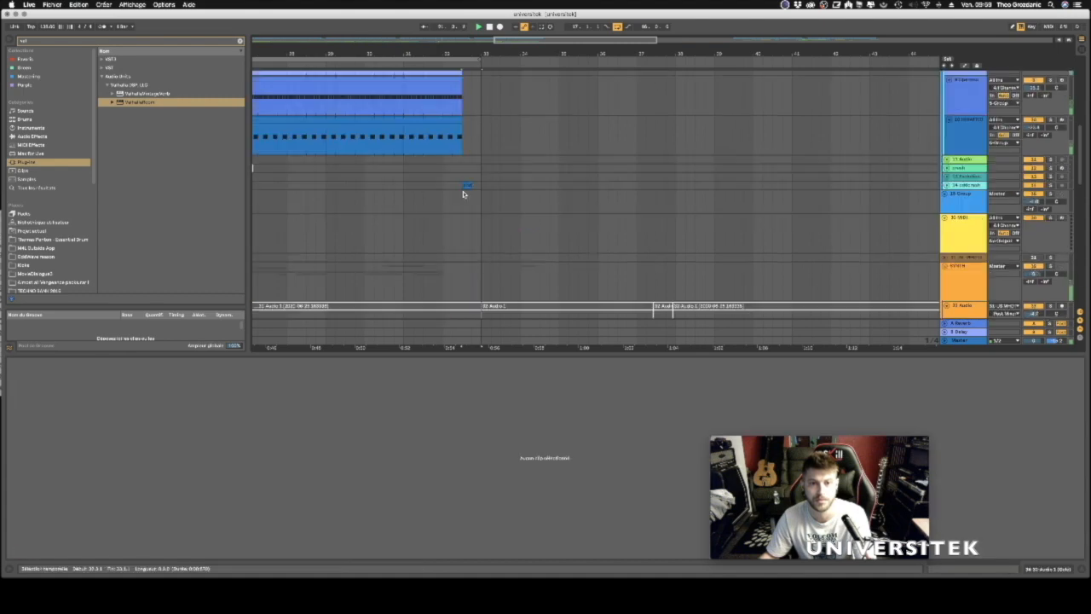
click(431, 176)
click(422, 200)
key(space)
key(space)
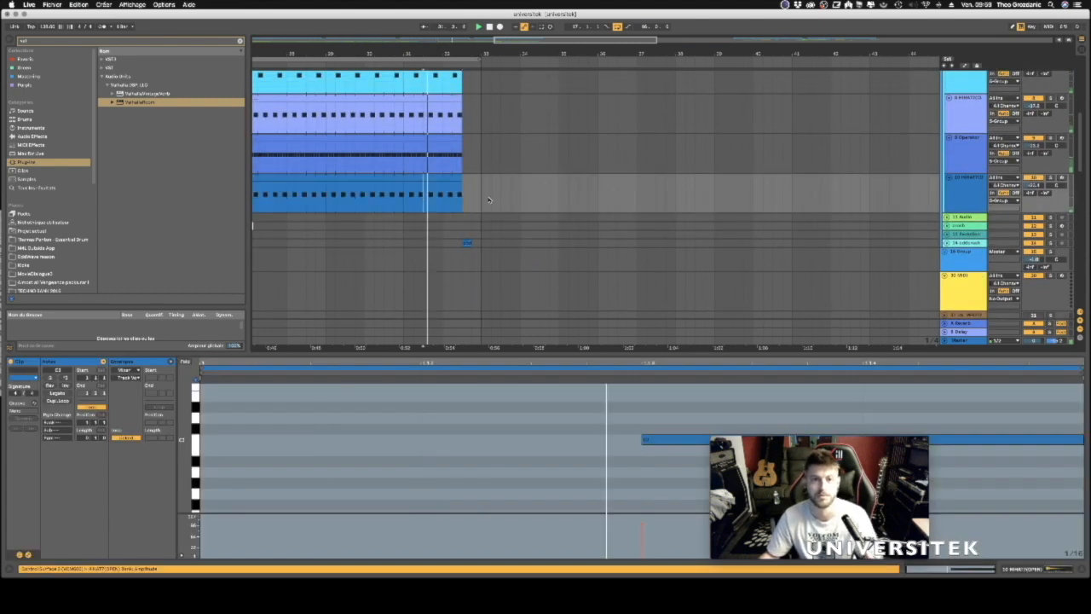
scroll(492, 200, down, 12)
scroll(492, 200, down, 8)
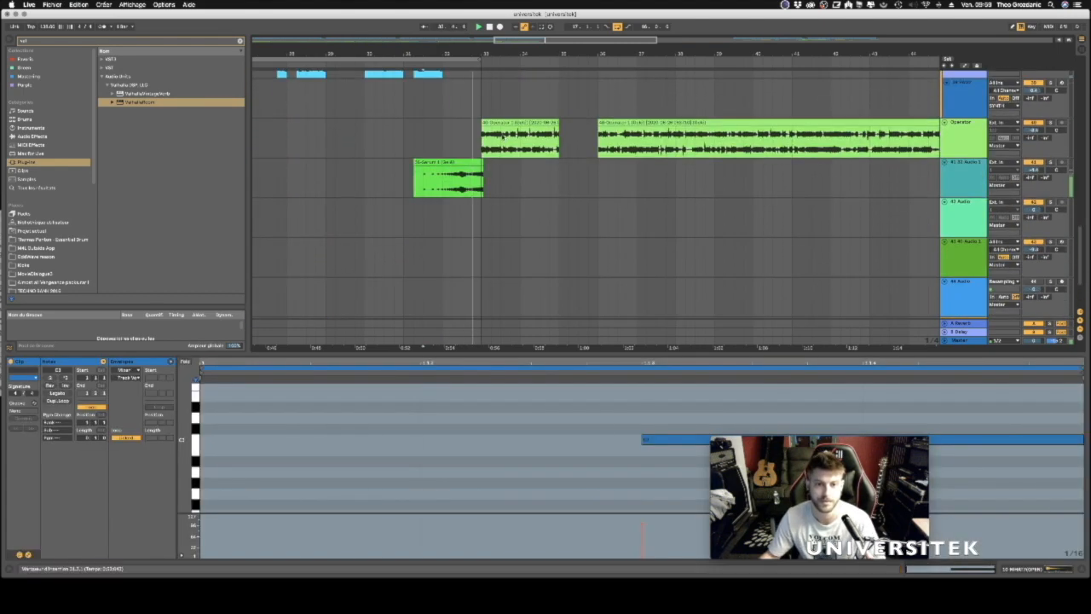
Add a long fade-in to the reversed Serum clip before bar 33, covering most of its length.
drag(486, 54, 472, 94)
click(475, 113)
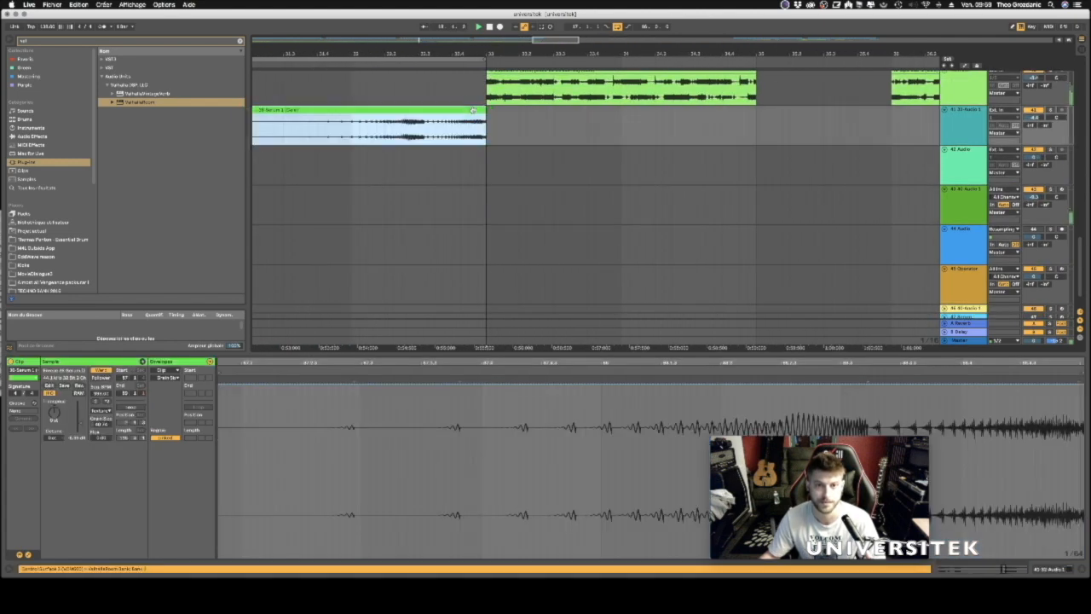
click(461, 96)
drag(464, 53, 530, 39)
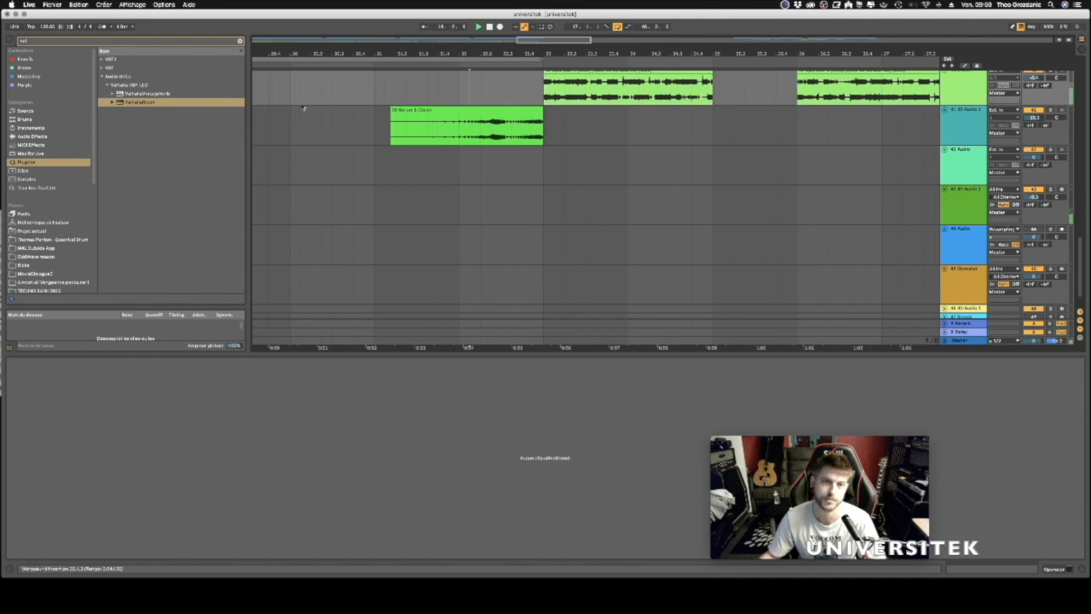
drag(393, 117, 526, 106)
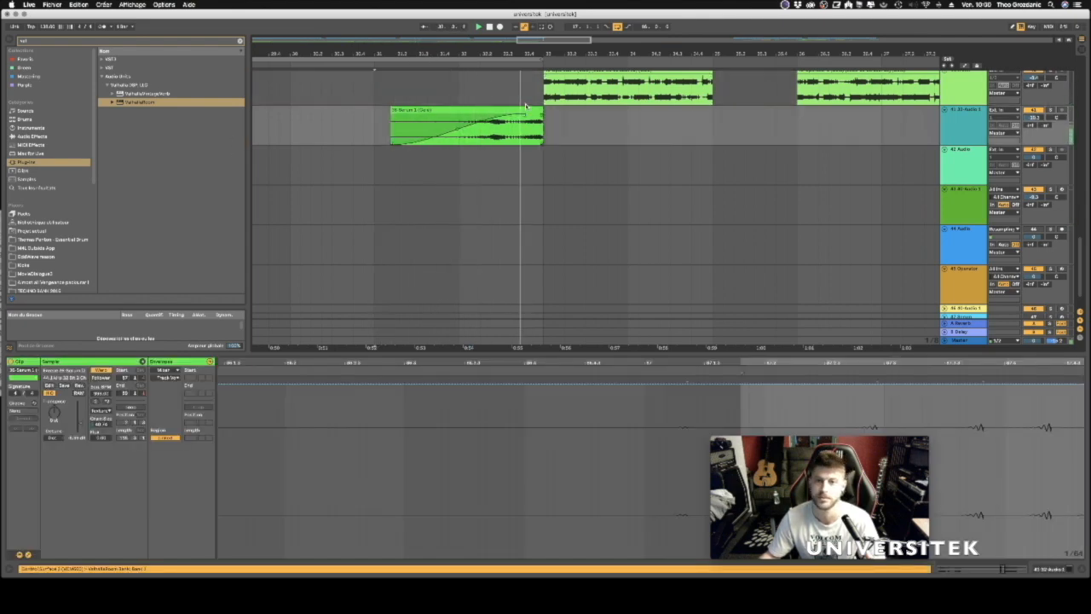
Move the short light-blue Serum slice to bar 57, extend it to about 2.7 bars and play it.
drag(488, 56, 531, 7)
click(781, 140)
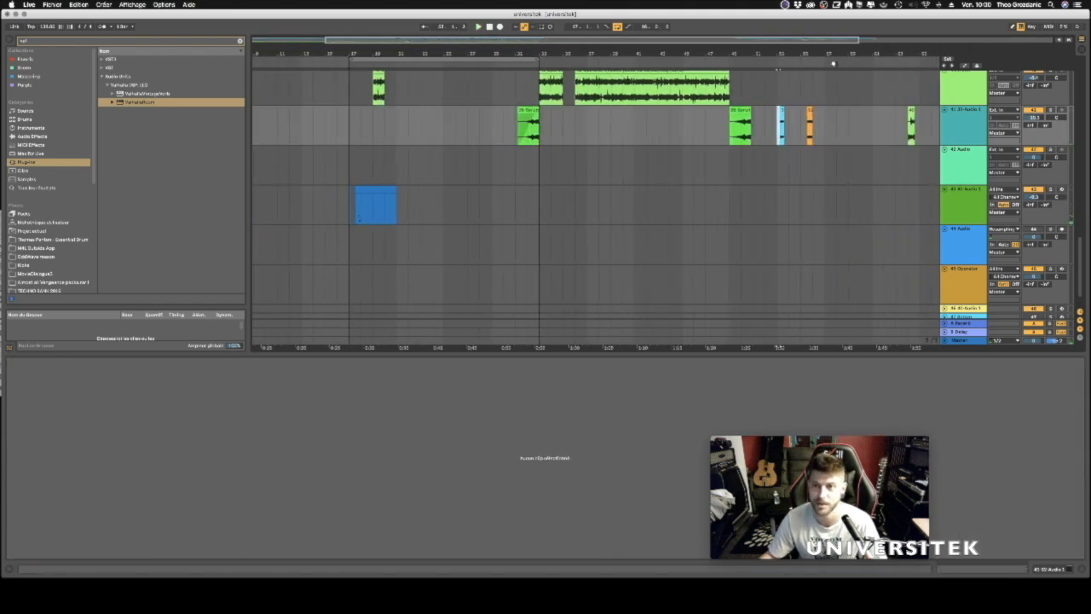
drag(831, 53, 519, 102)
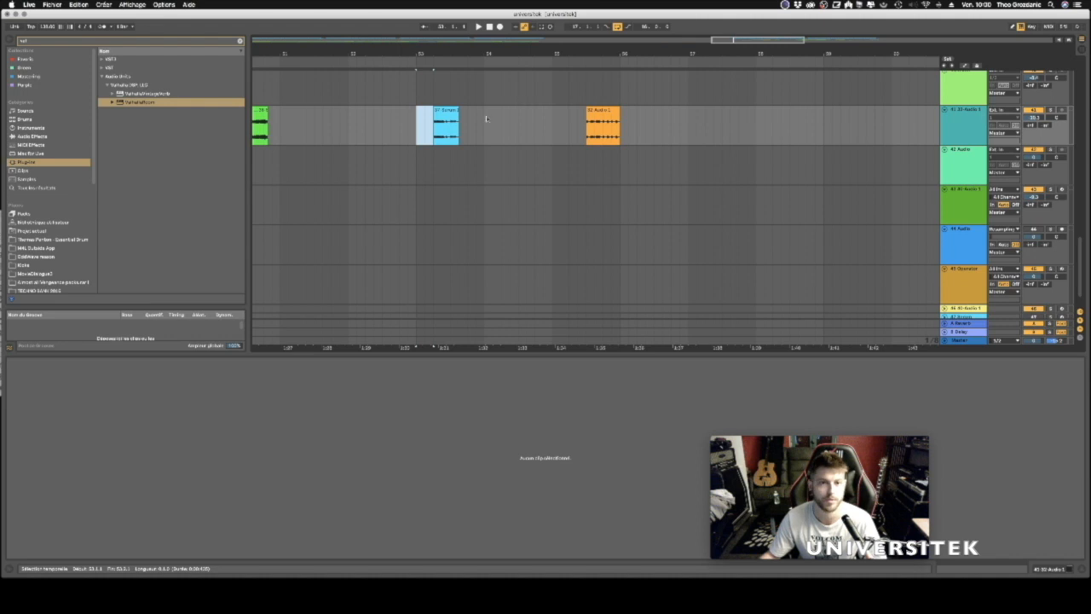
drag(436, 119, 870, 102)
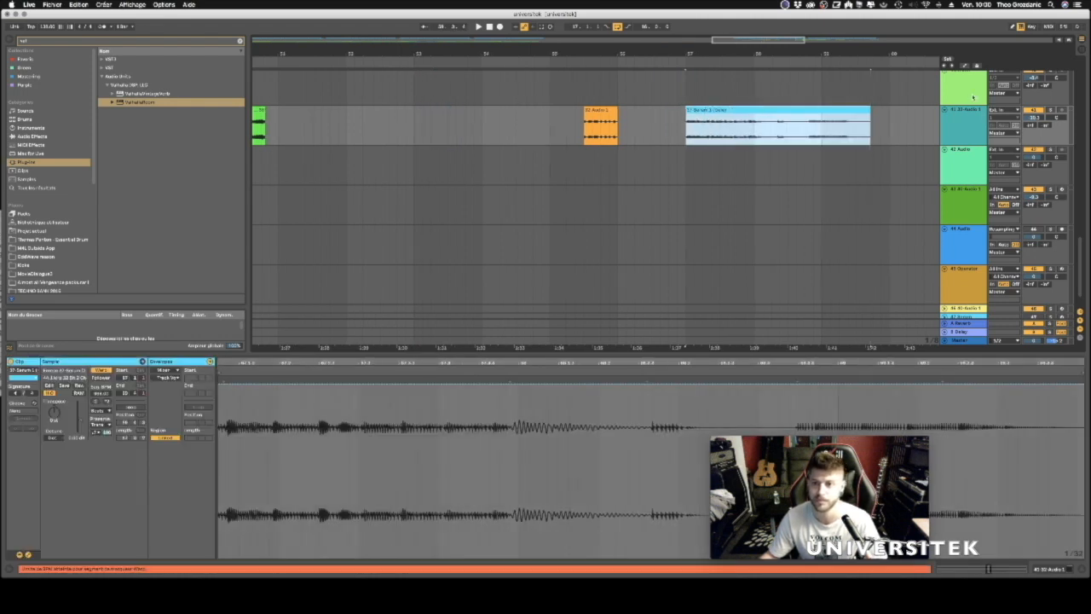
click(564, 187)
key(space)
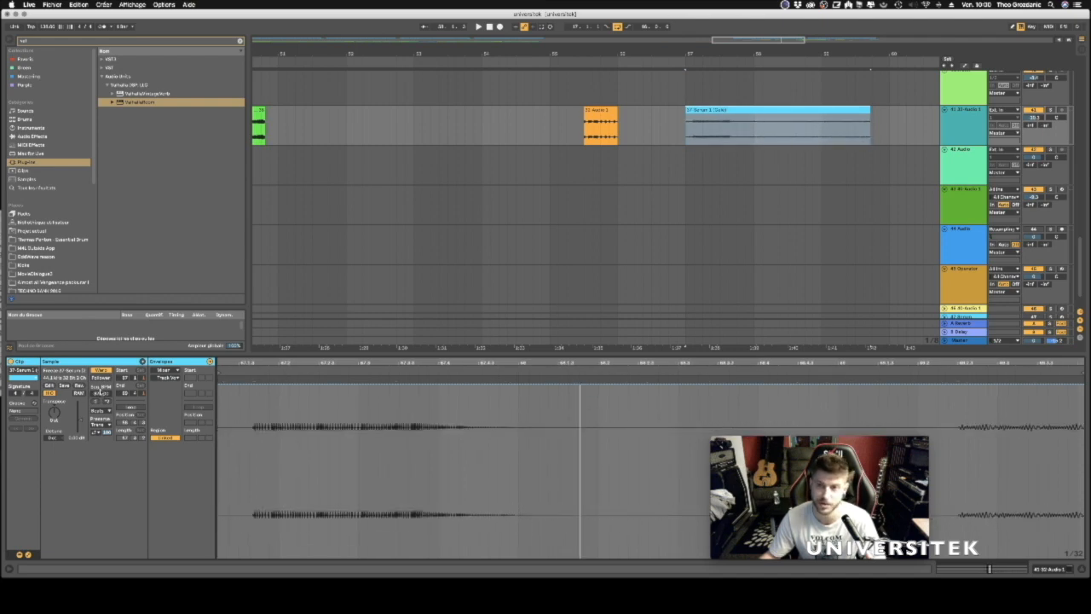
Undo the recent segment-tempo changes on the light-blue Serum clip at bar 57.
key(super+z)
key(super+z)
key(super+z)
key(super+z)
key(super+z)
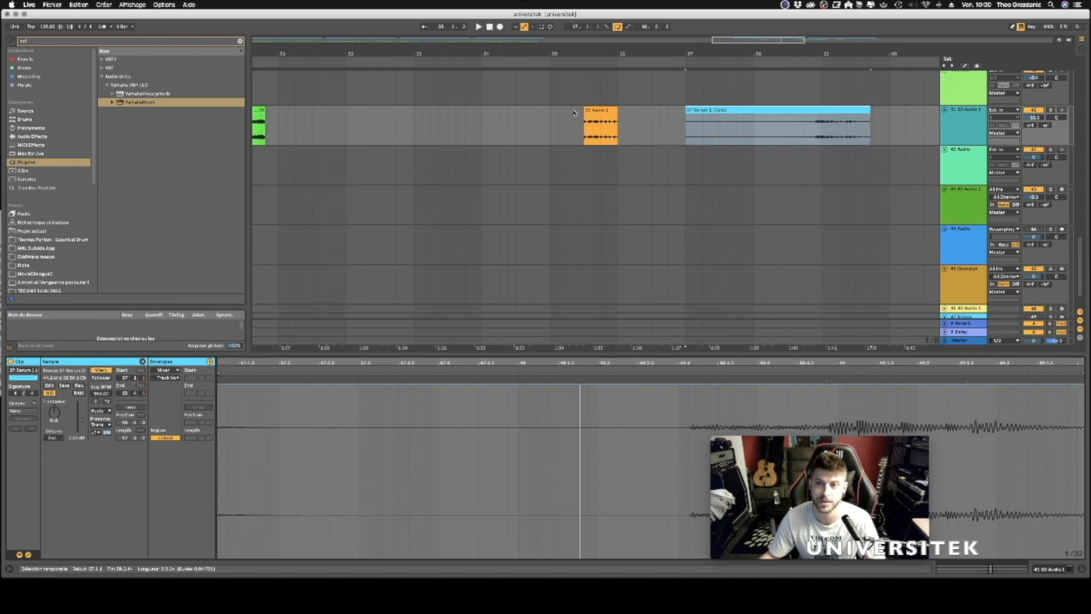
key(super+z)
key(super+z)
key(super+z)
key(super+z)
key(super+z)
key(super+z)
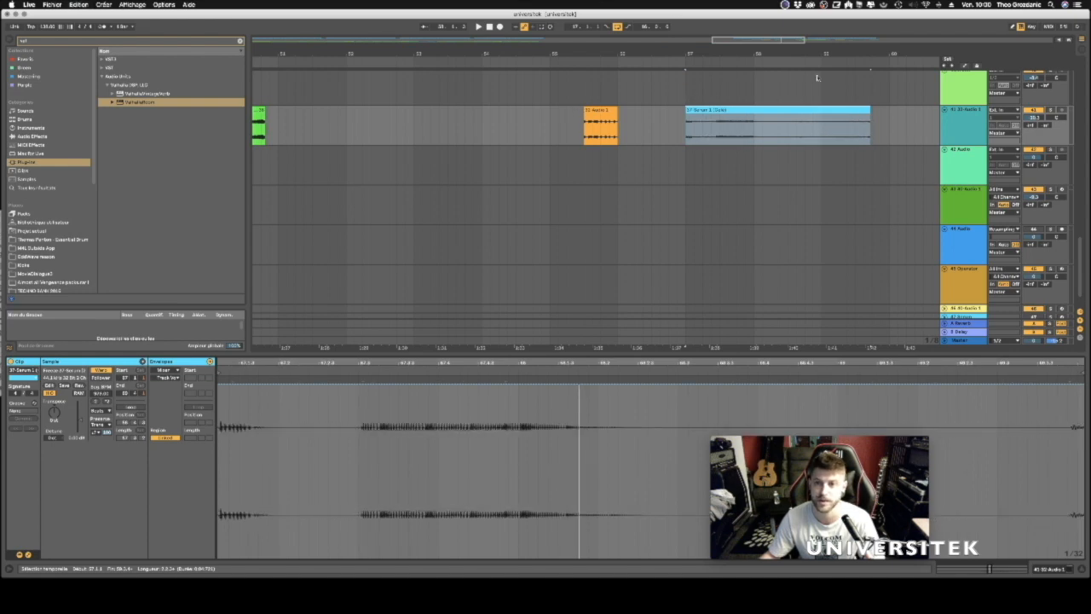
drag(757, 40, 709, 28)
key(super+z)
key(super+z)
key(super+z)
key(super+z)
key(super+z)
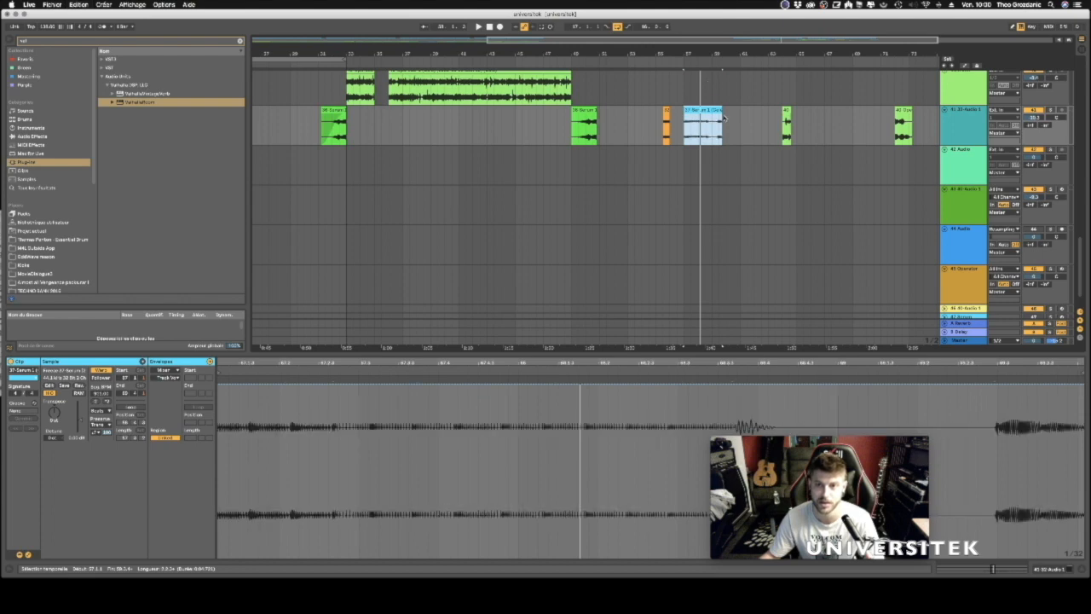
Solo the audio track holding the light-blue Serum clip and play the clip from bar 57.
key(space)
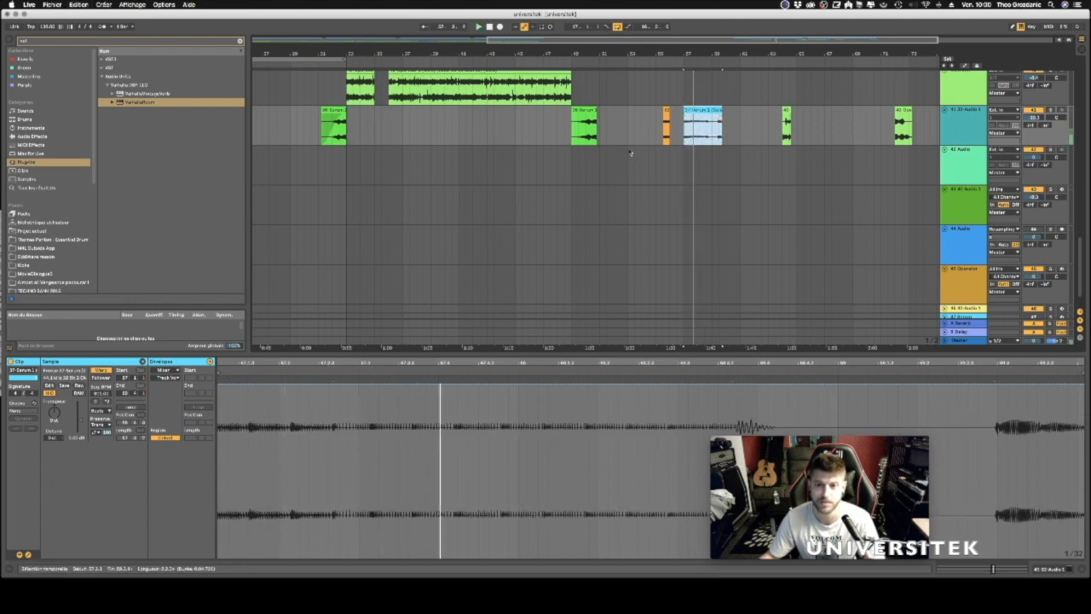
click(1050, 111)
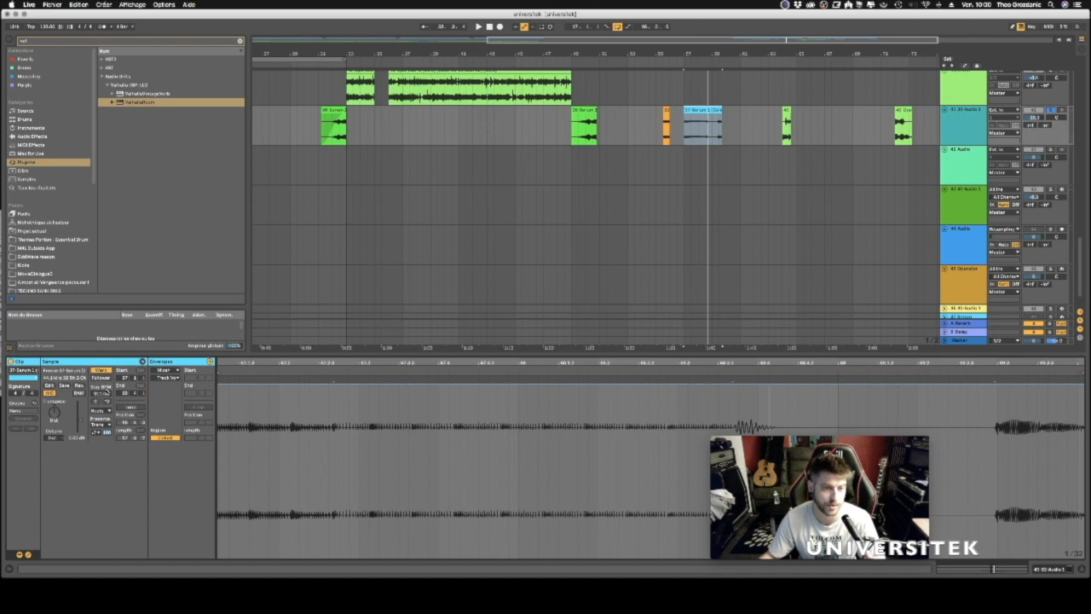
click(708, 109)
key(space)
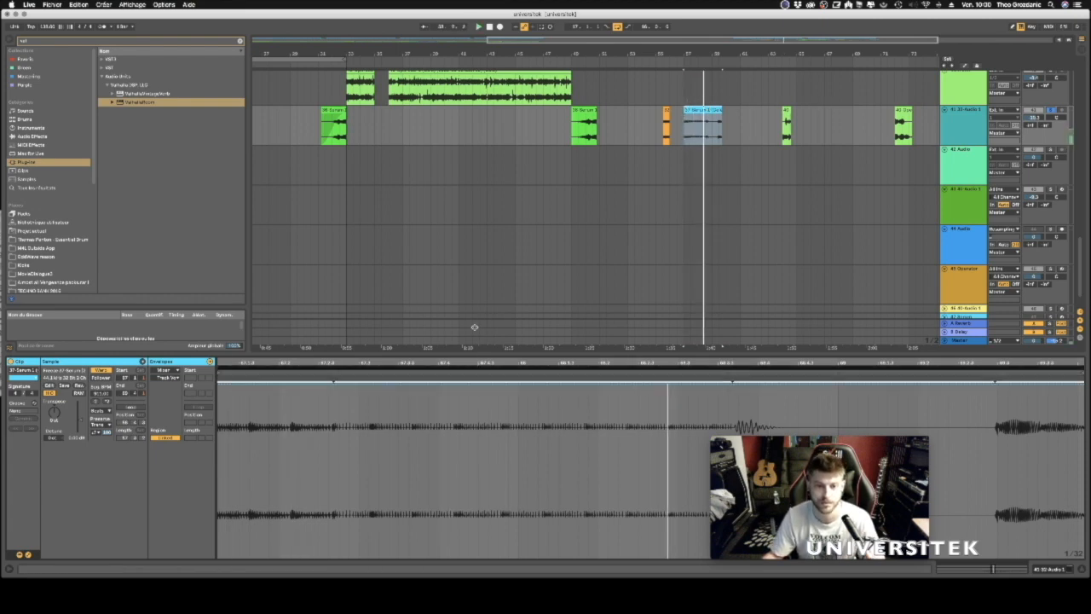
Shift the bar 57 Serum clip to an earlier part of its sample and extend it to about 3 bars while auditioning.
drag(470, 359, 484, 362)
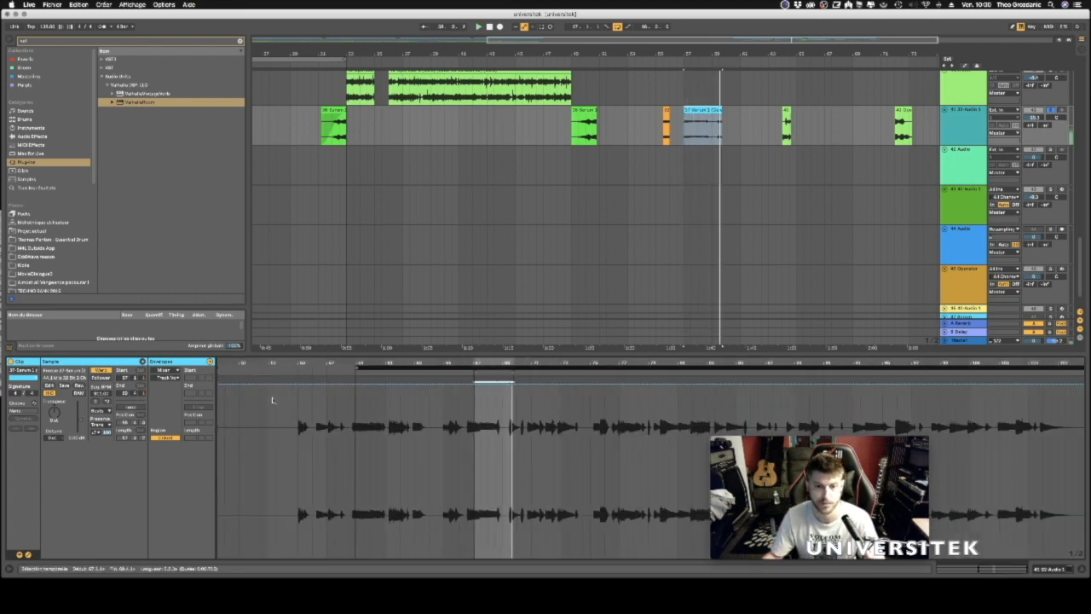
click(701, 132)
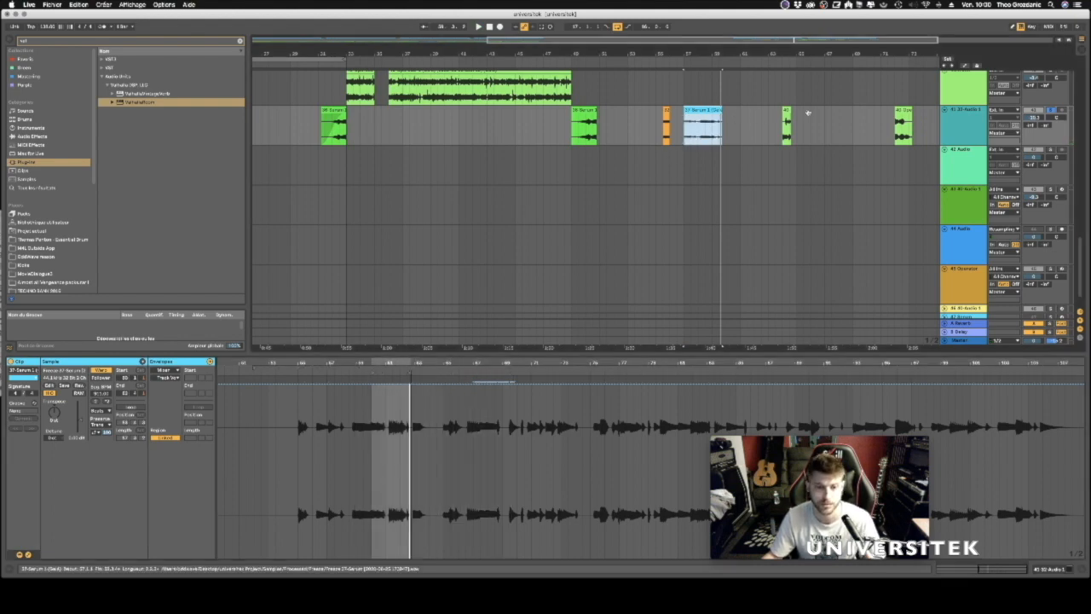
key(space)
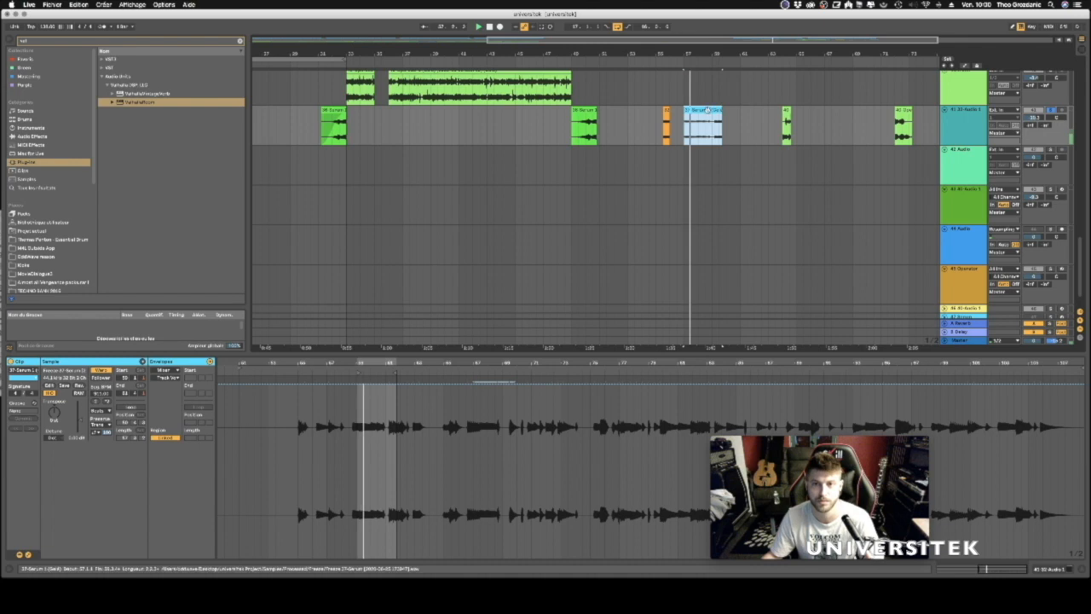
click(210, 361)
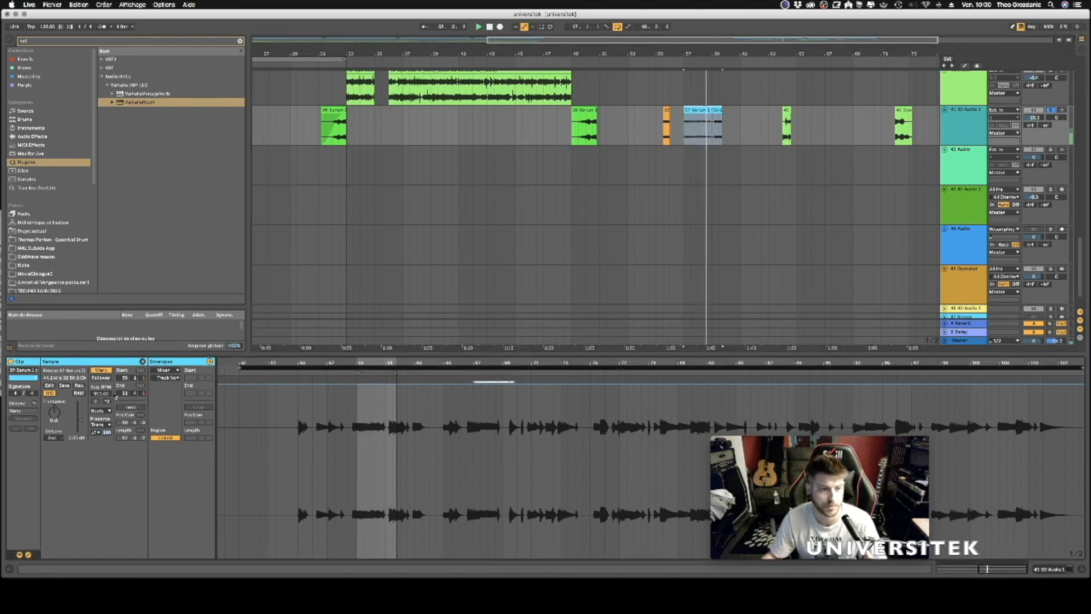
mouse_move(721, 110)
mouse_down()
mouse_move(773, 99)
mouse_move(727, 128)
mouse_up()
click(478, 249)
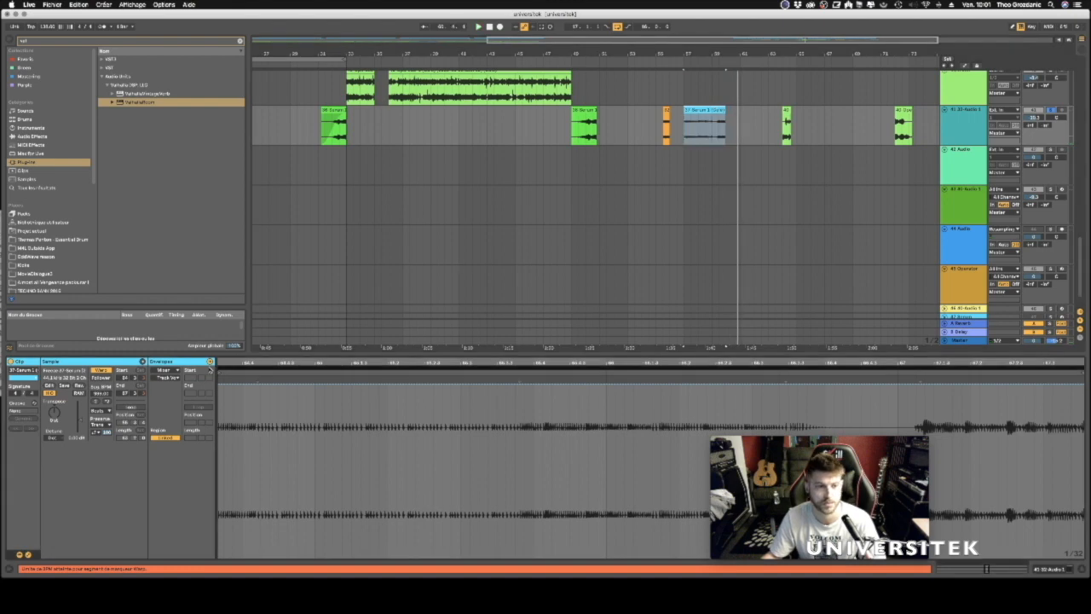
Switch the bar 57 Serum clip to Texture warp mode and raise its gain.
click(99, 411)
click(102, 430)
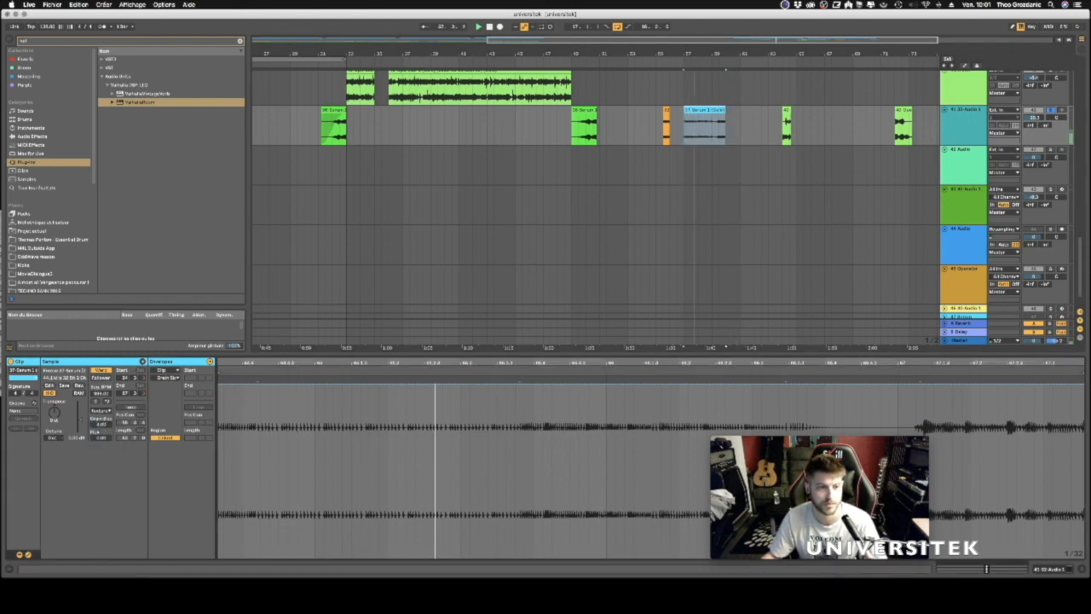
drag(55, 412, 55, 406)
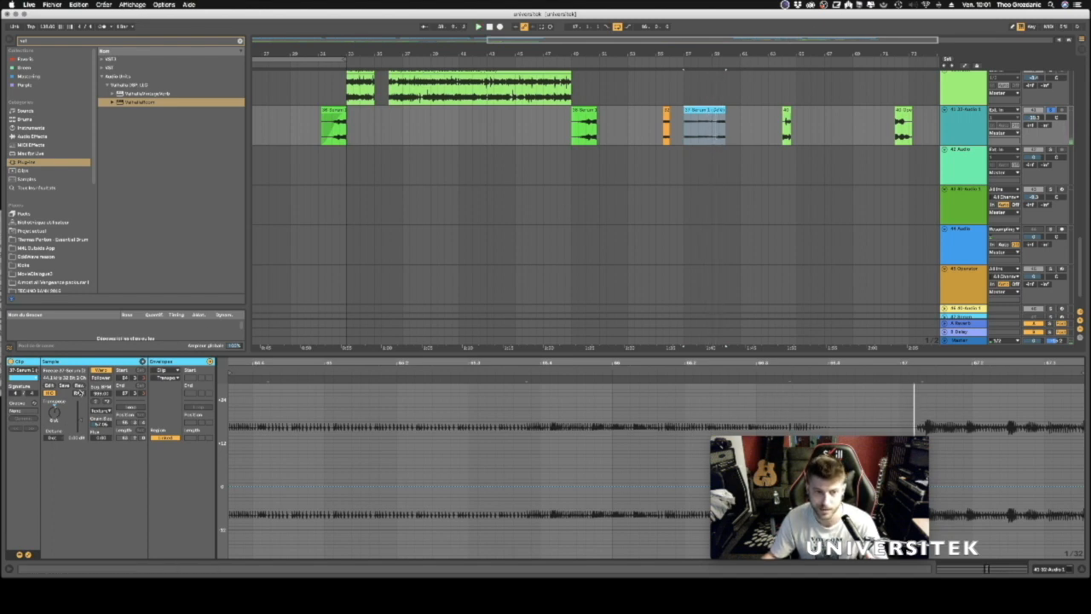
drag(81, 419, 81, 412)
key(space)
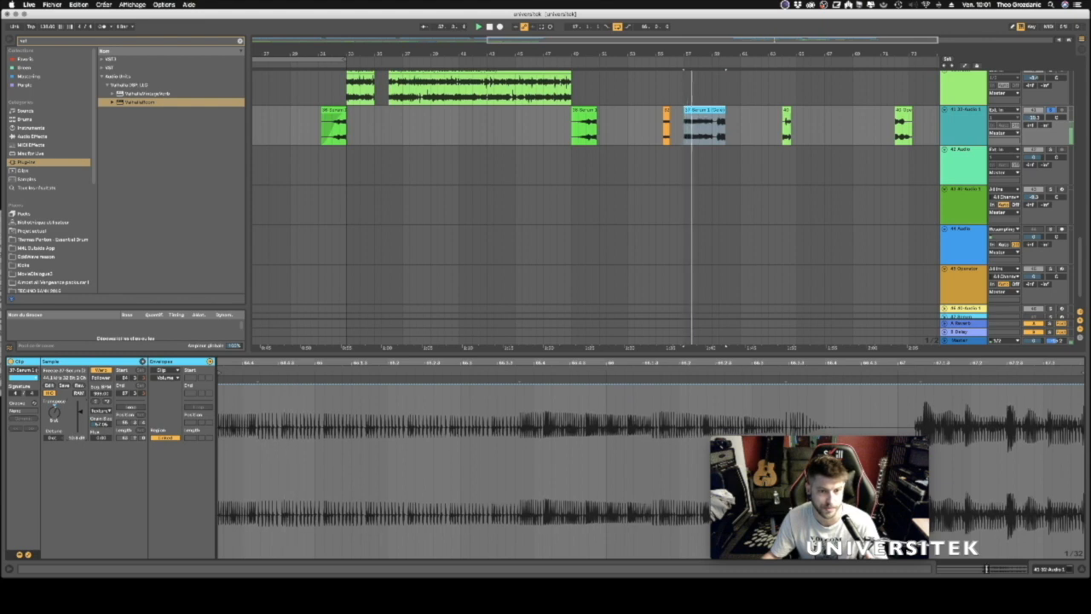
Show the Serum clip's Transposition envelope with a 1/16 grid, ready for drawing.
drag(298, 460, 288, 408)
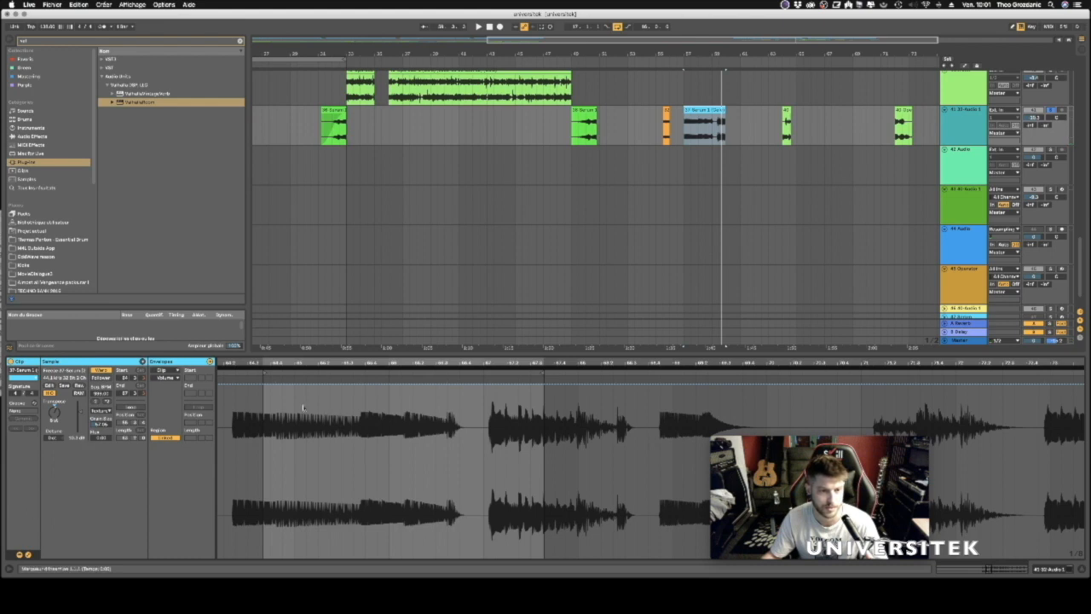
click(174, 380)
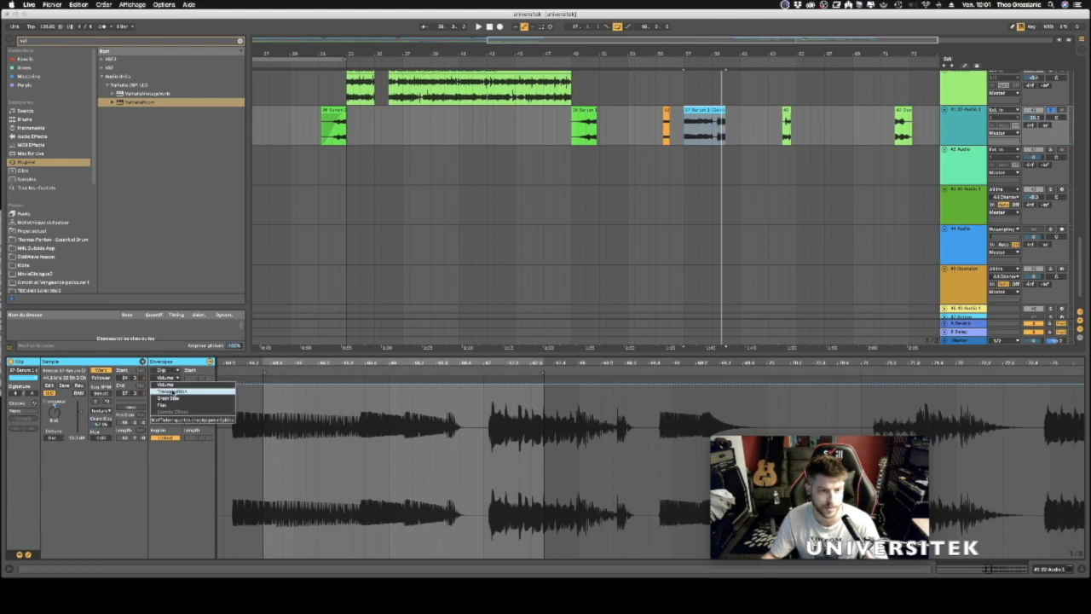
click(170, 391)
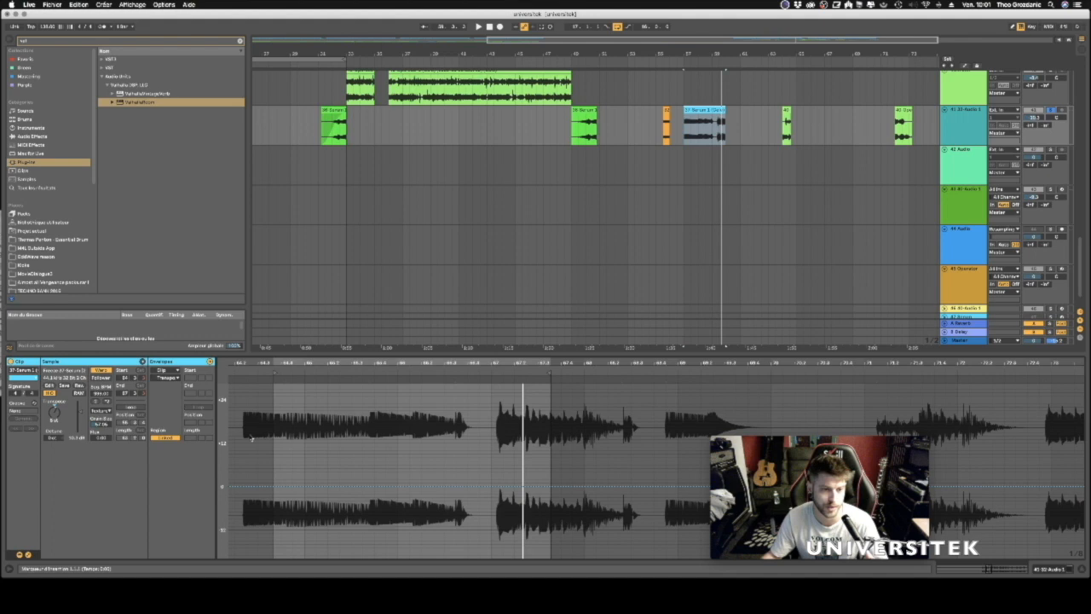
right_click(316, 407)
click(374, 449)
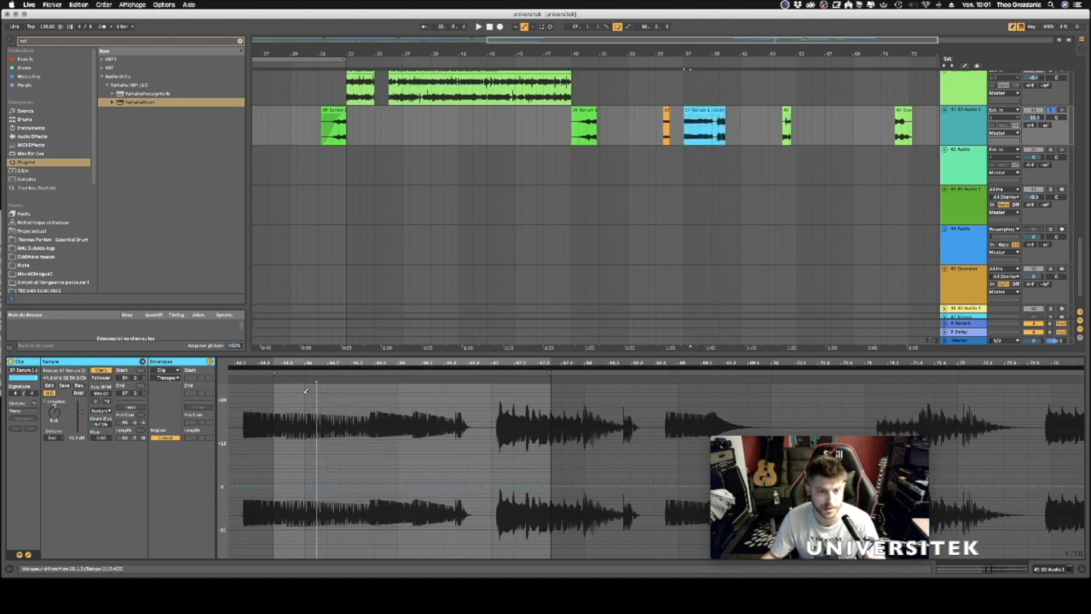
drag(294, 364, 294, 384)
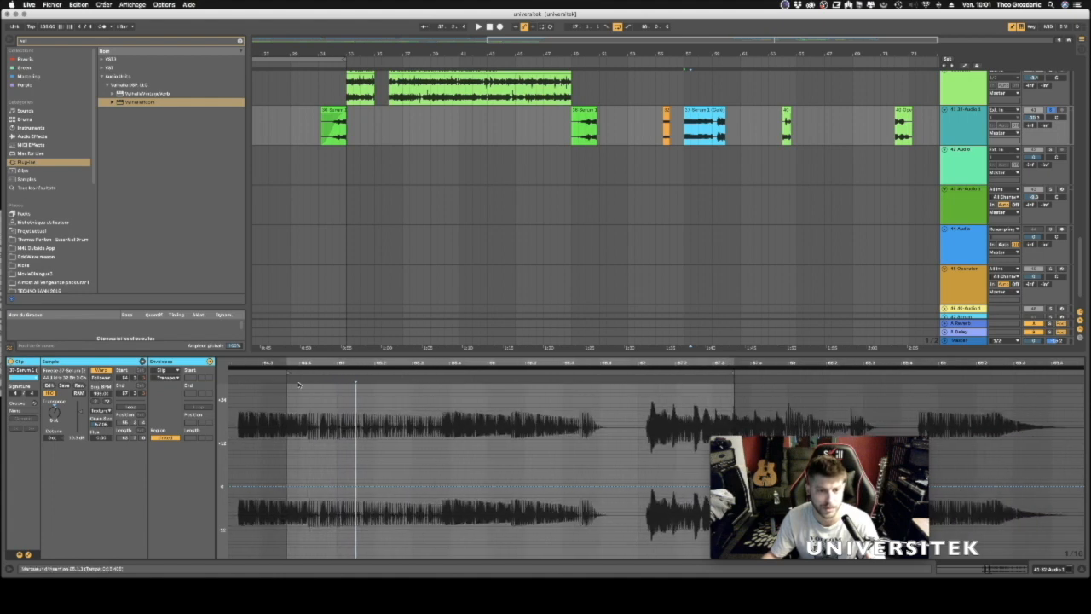
Draw alternating high and low transposition steps across most of the Serum clip and play it.
click(297, 394)
drag(294, 393, 290, 394)
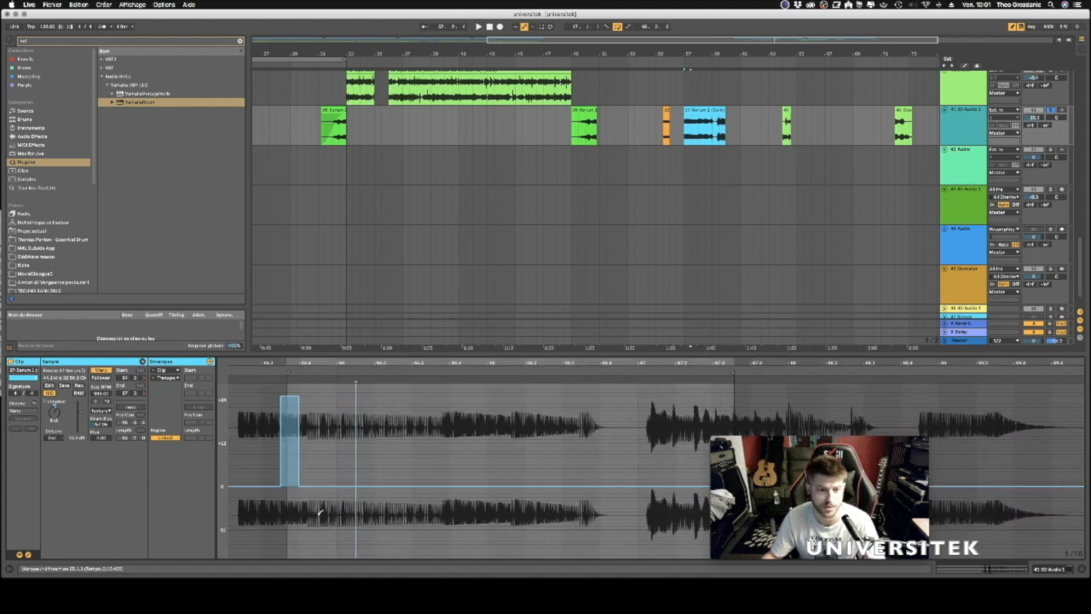
drag(320, 535, 308, 544)
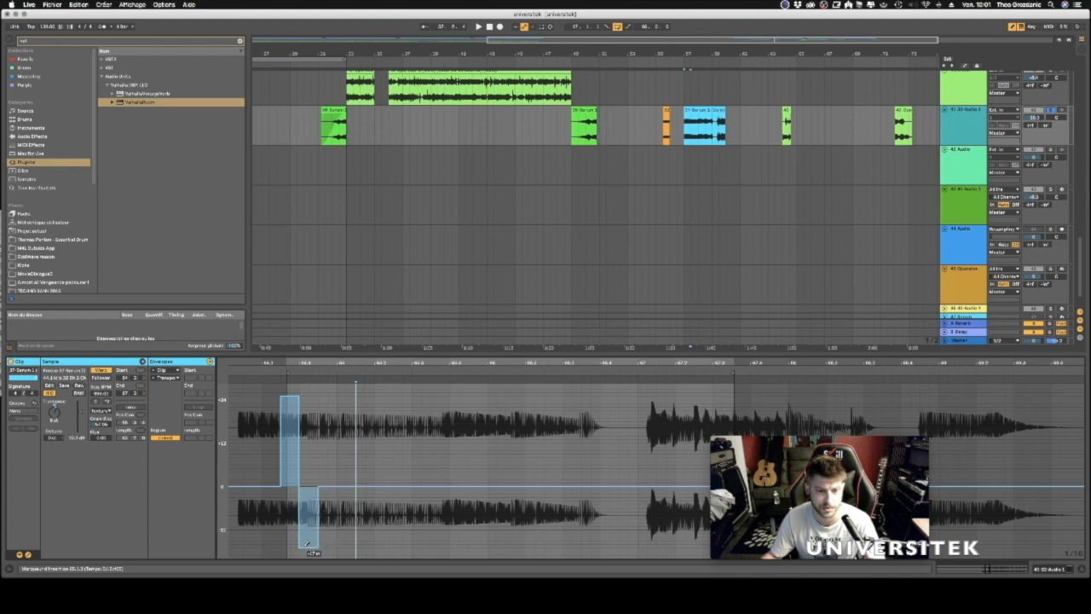
mouse_move(339, 425)
mouse_down()
mouse_move(350, 552)
mouse_move(379, 438)
mouse_move(399, 545)
mouse_up()
mouse_move(430, 449)
mouse_down()
mouse_move(503, 520)
mouse_move(501, 532)
mouse_move(565, 512)
mouse_move(619, 556)
mouse_up()
key(space)
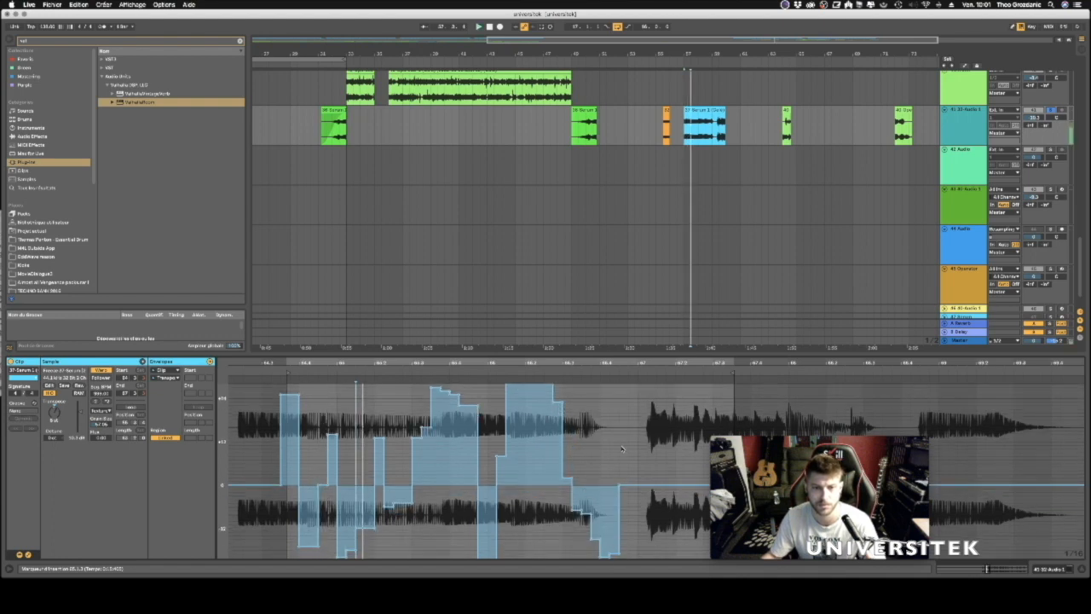
Extend the transposition steps to the Serum clip's end and redraw the middle section with more varied values.
drag(620, 363, 559, 325)
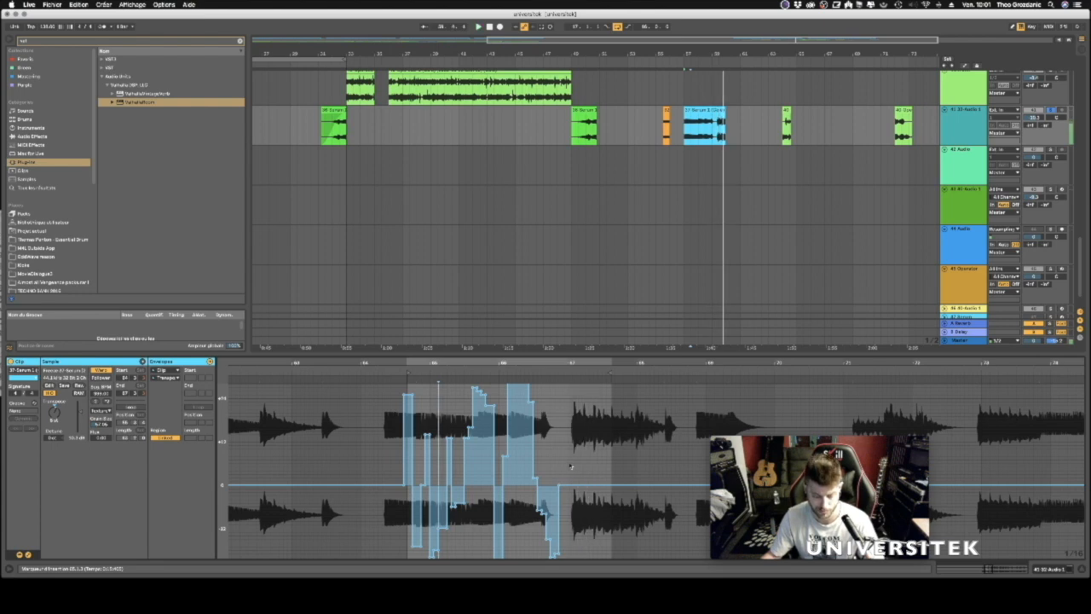
key(b)
mouse_move(573, 450)
mouse_down()
mouse_move(597, 433)
mouse_move(621, 517)
mouse_move(600, 460)
mouse_up()
key(space)
mouse_move(470, 428)
mouse_down()
mouse_move(490, 454)
mouse_move(510, 417)
mouse_move(517, 539)
mouse_move(530, 546)
mouse_up()
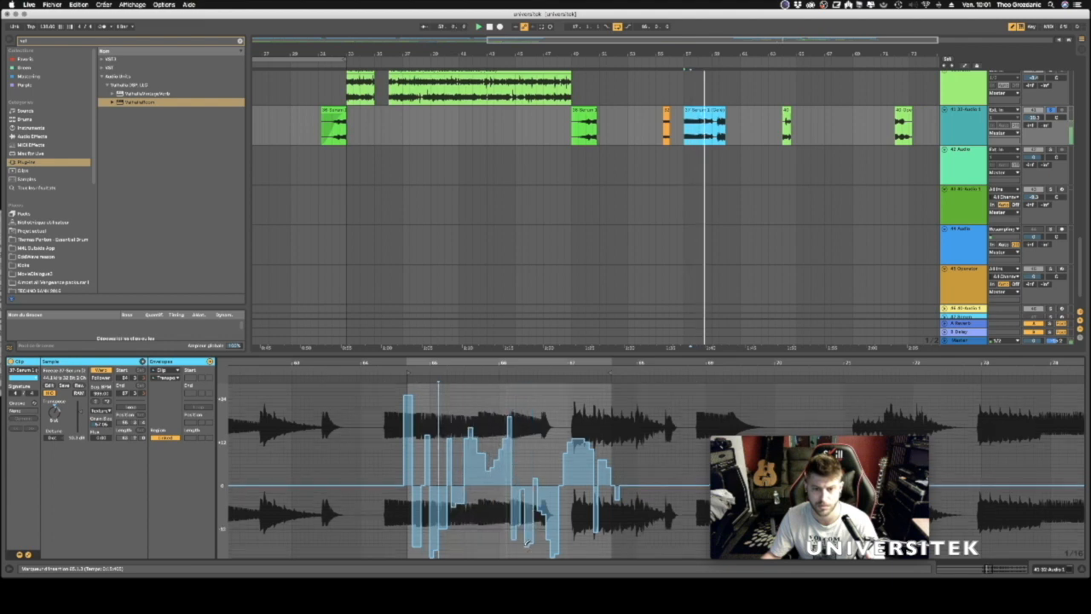
drag(501, 421, 494, 550)
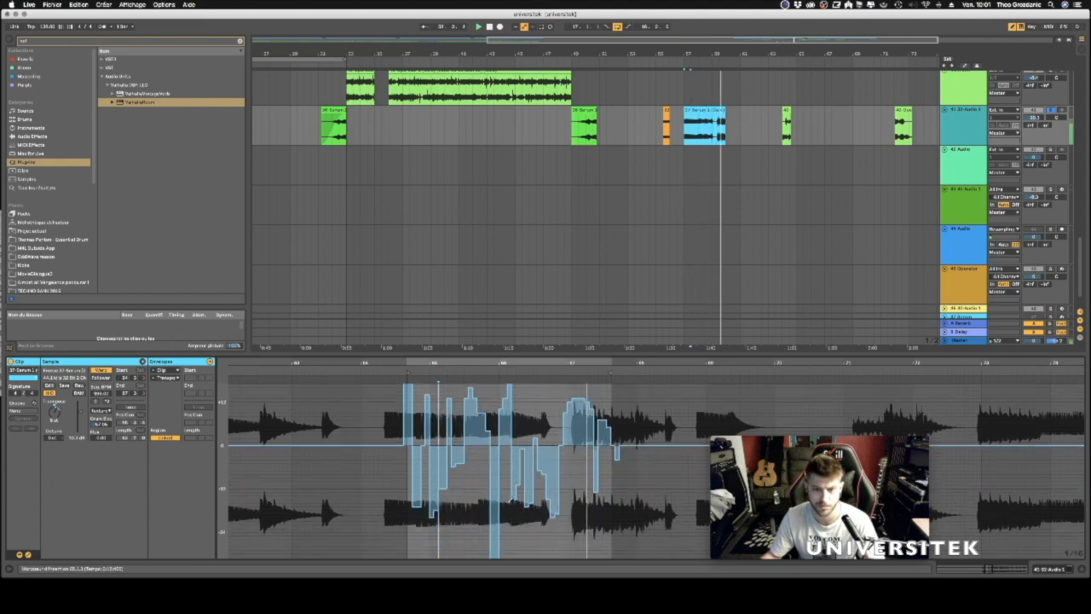
Add more short alternating transposition jumps in the Serum clip's second half and play the modulated clip.
drag(514, 503, 496, 497)
click(500, 409)
click(509, 395)
click(539, 394)
key(space)
click(559, 384)
mouse_move(559, 385)
mouse_down()
mouse_move(572, 424)
mouse_move(586, 417)
mouse_move(595, 493)
mouse_move(583, 482)
mouse_up()
key(space)
key(space)
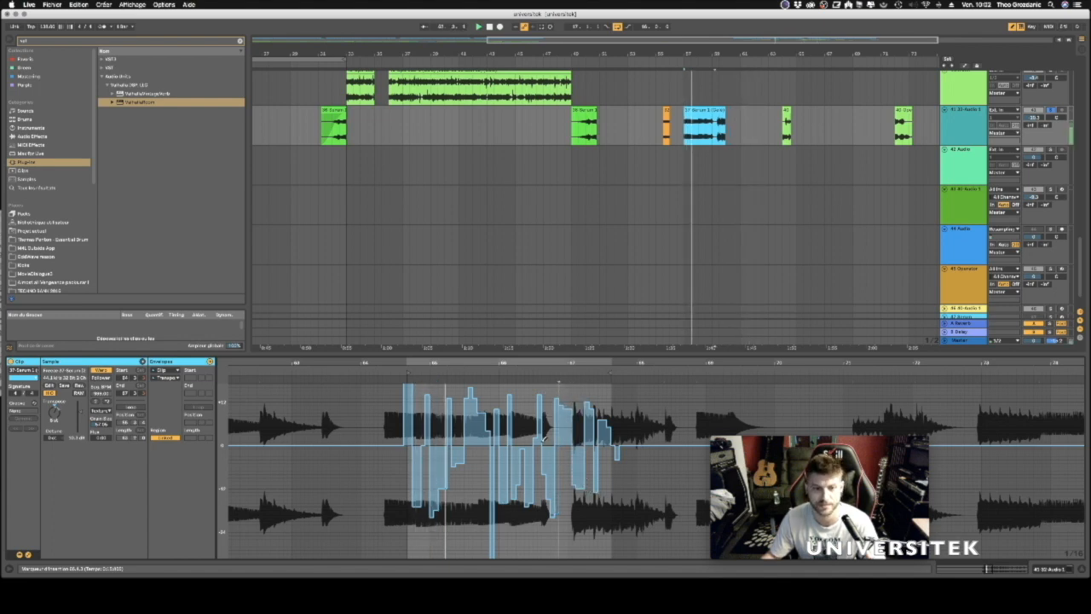
scroll(595, 415, down, 3)
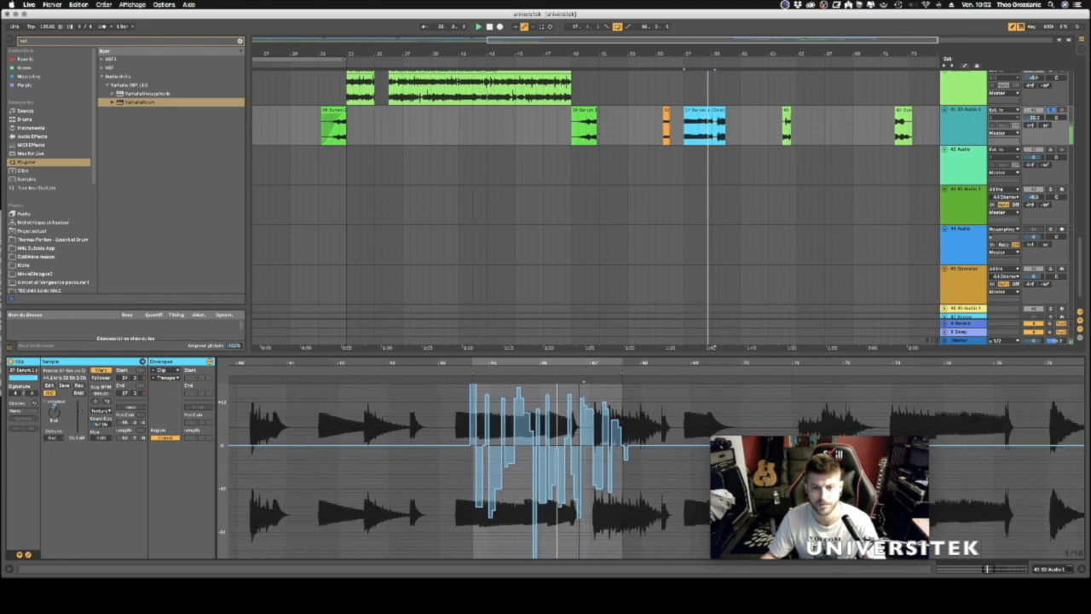
scroll(596, 414, up, 5)
scroll(596, 414, down, 7)
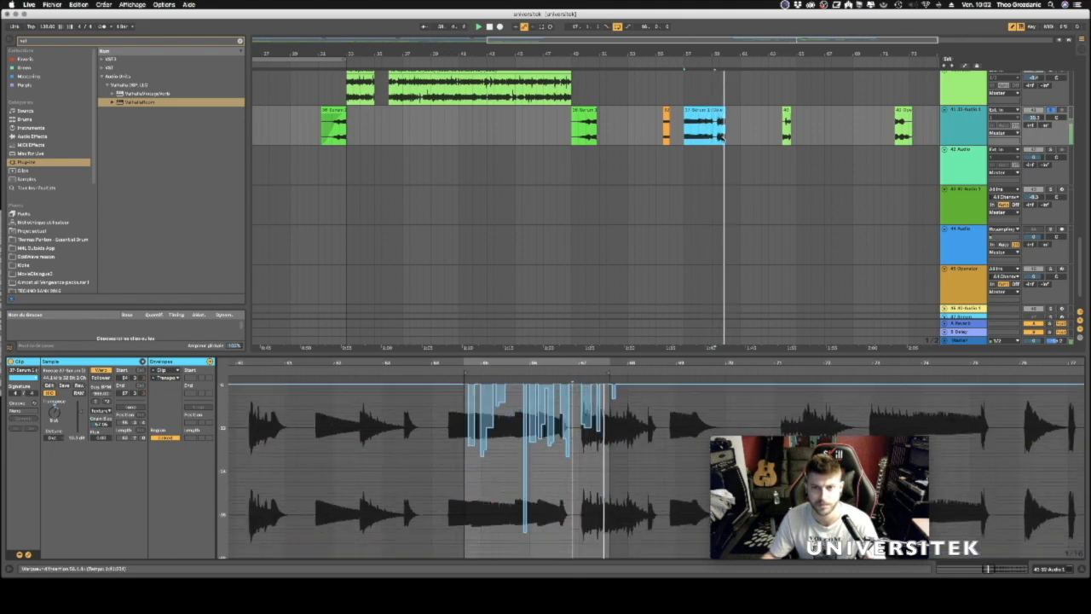
key(space)
Delete the light-blue Serum clip at bar 57.
drag(713, 56, 662, 54)
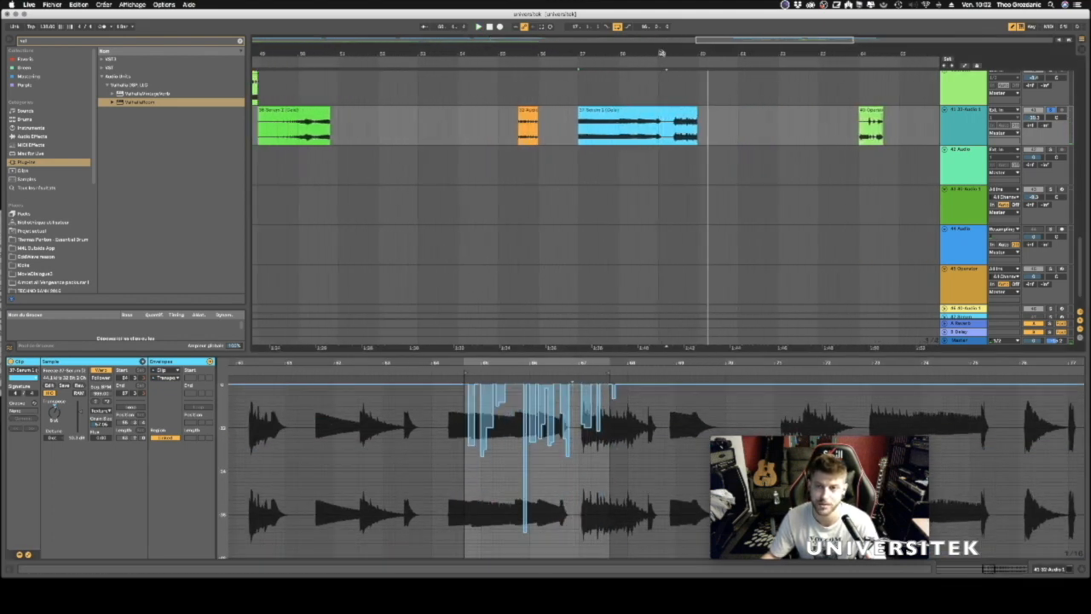
click(643, 110)
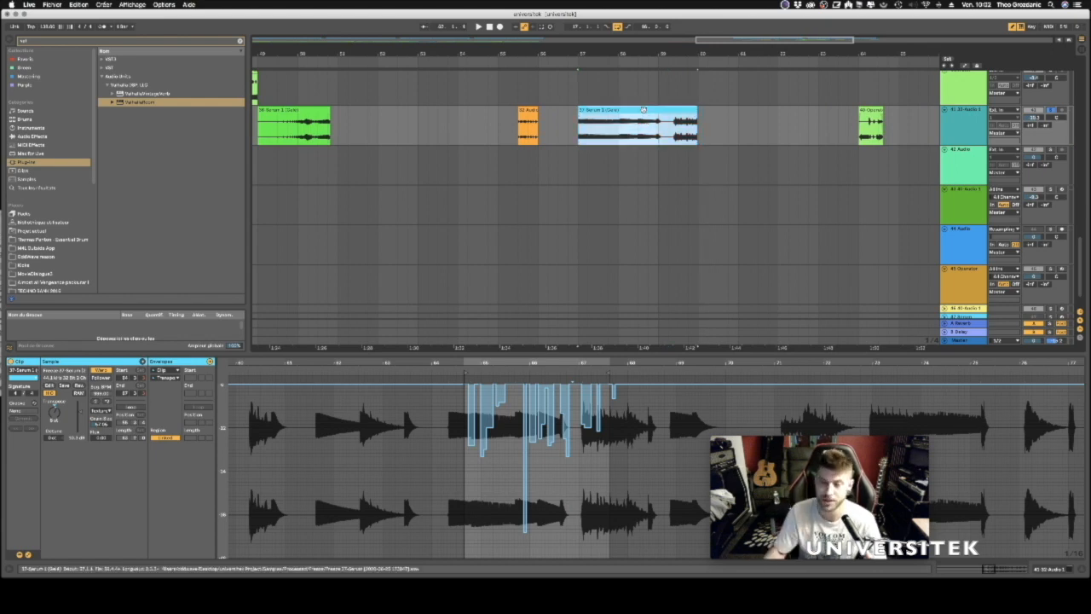
drag(643, 53, 704, 54)
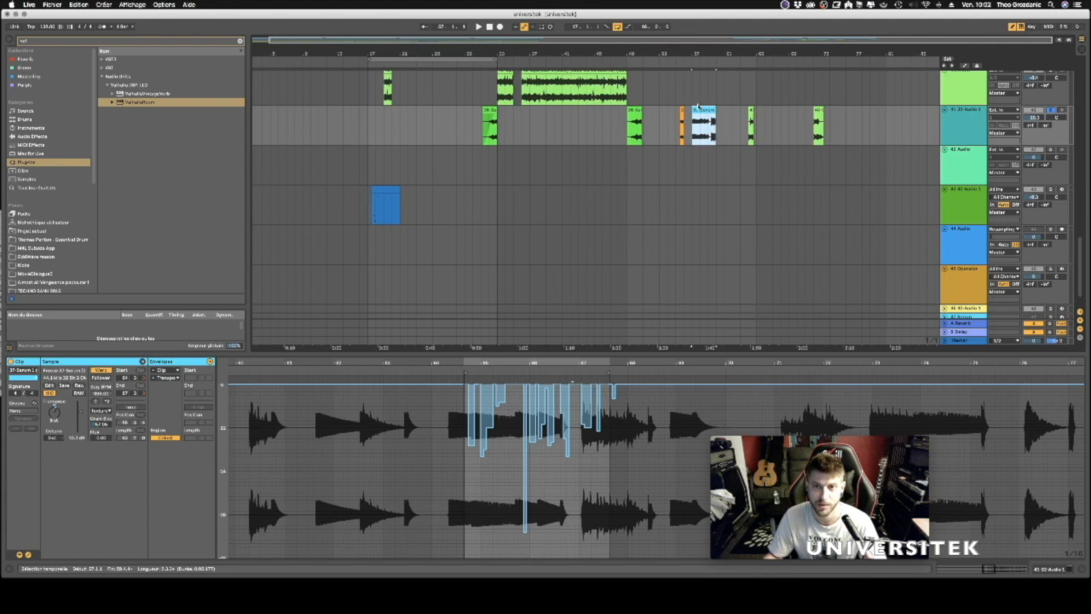
click(704, 113)
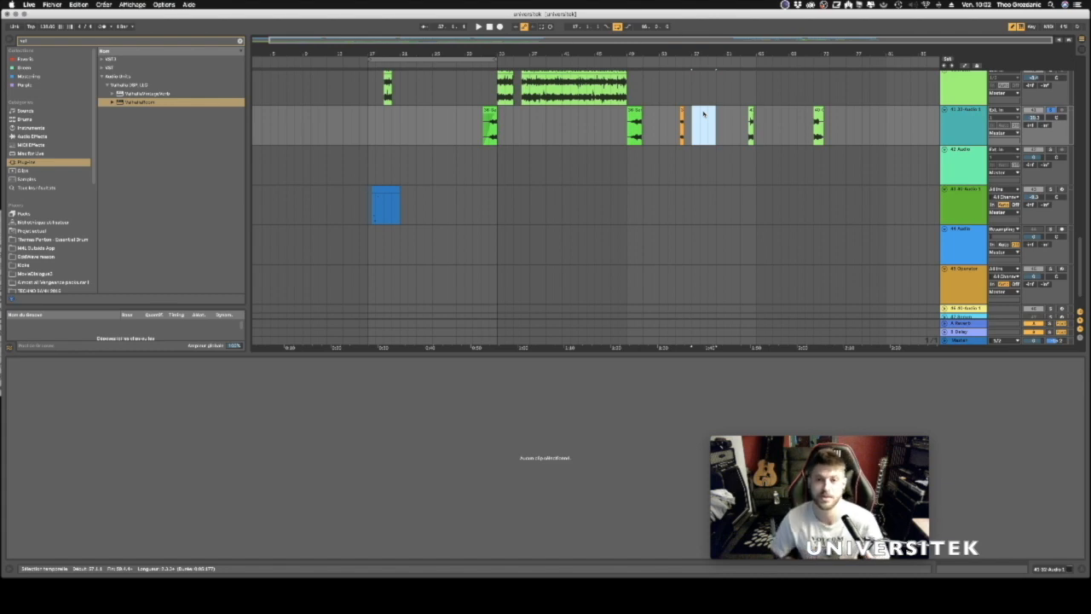
Look over the synth, Serum and Operator tracks in the first part of the arrangement for a place to put a fill.
drag(497, 54, 505, 53)
click(490, 193)
scroll(479, 262, up, 5)
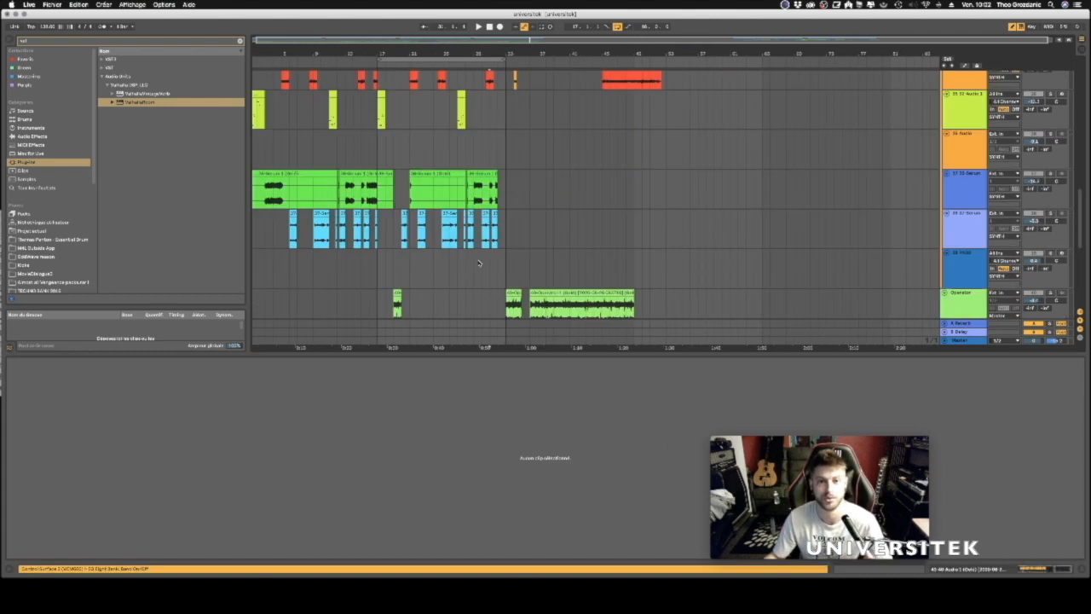
scroll(478, 261, up, 4)
drag(259, 51, 276, 86)
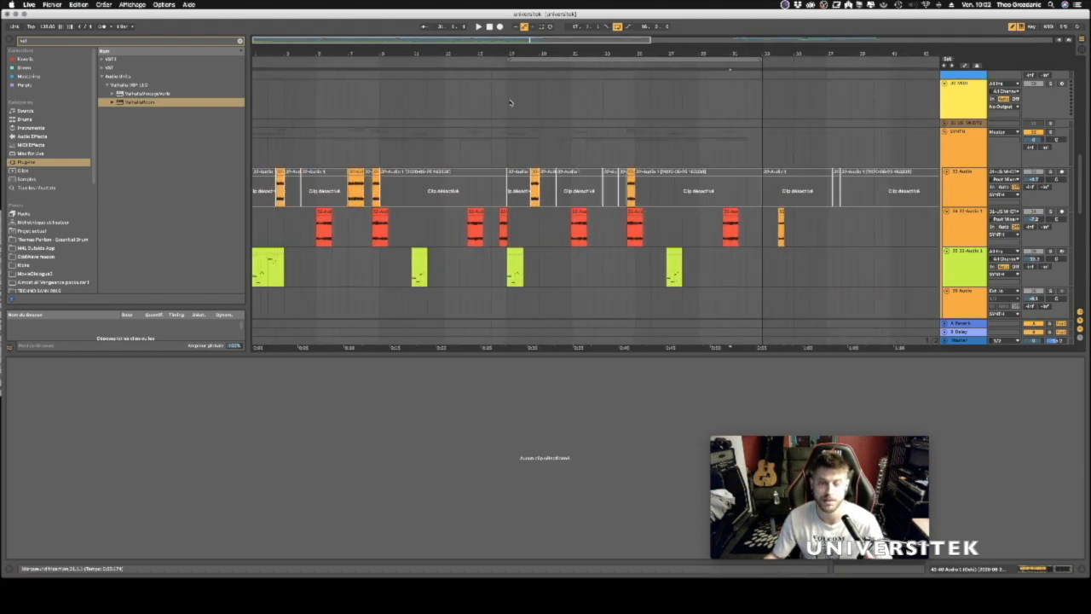
scroll(519, 106, down, 10)
drag(578, 54, 577, 46)
scroll(579, 145, up, 5)
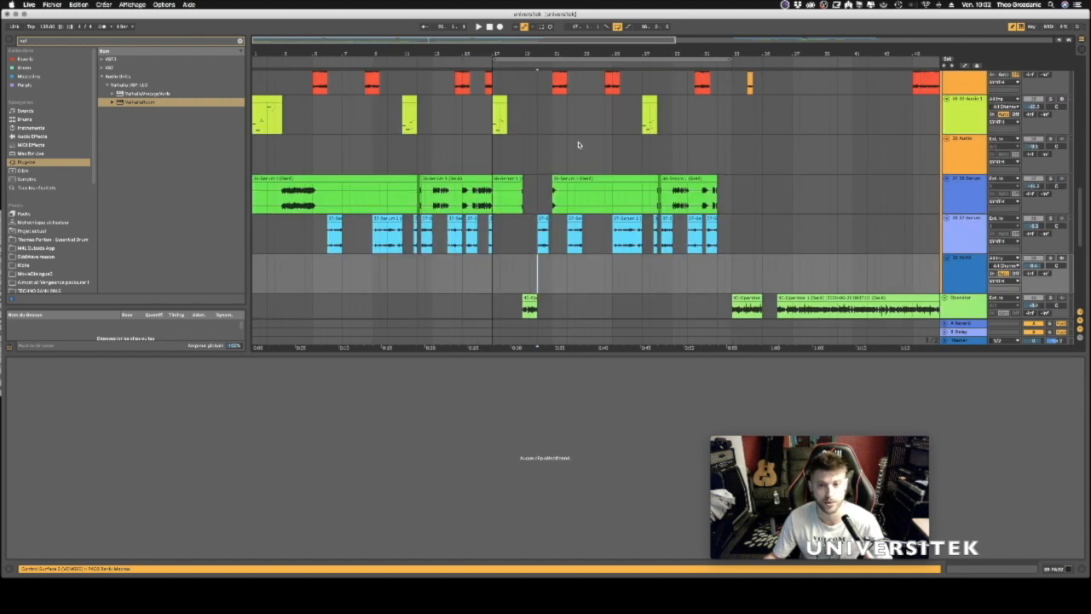
scroll(578, 145, down, 3)
scroll(569, 139, up, 4)
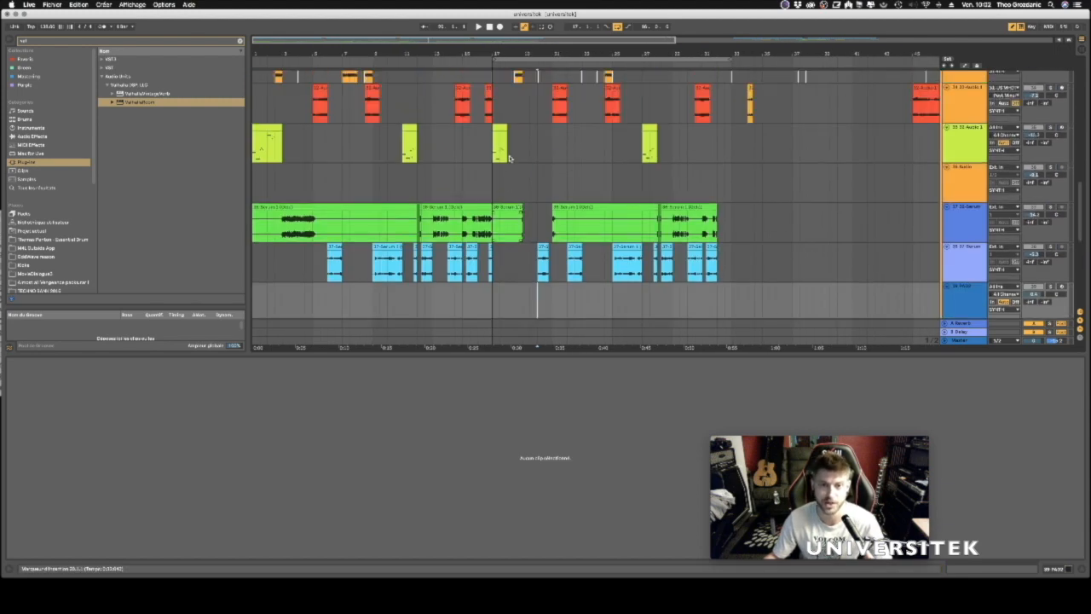
Delete the green Serum audio from bar 18 to bar 20 on the upper Serum track.
drag(514, 54, 555, 58)
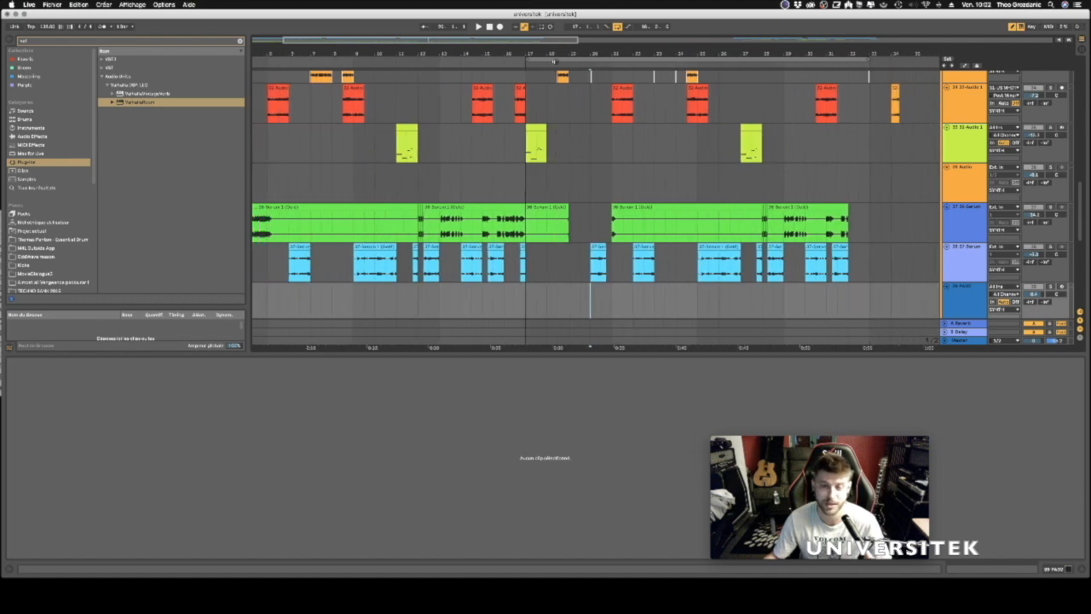
click(546, 218)
shift+click(588, 222)
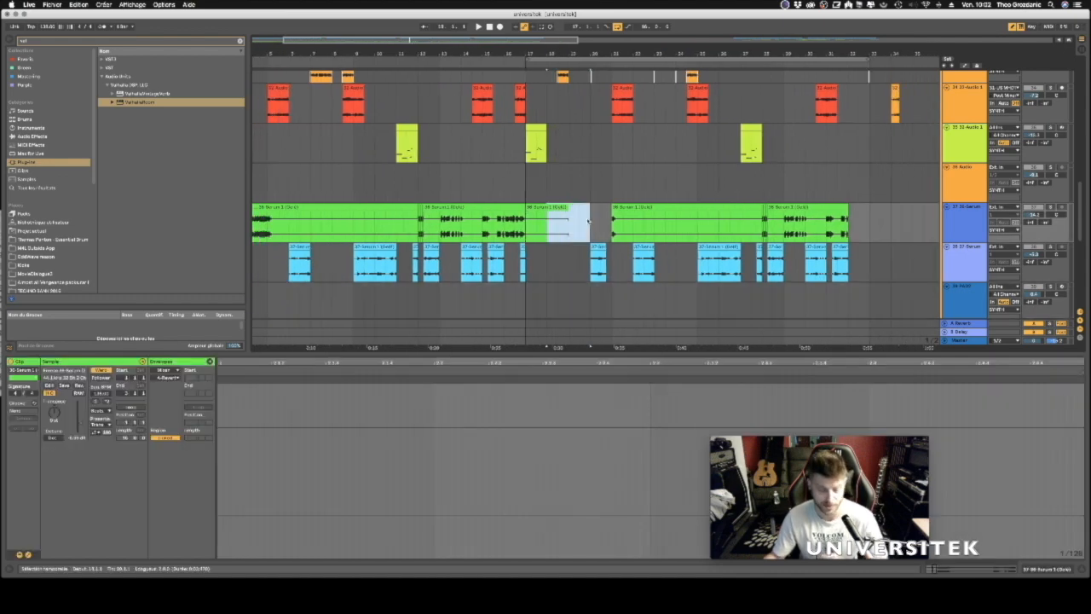
key(Delete)
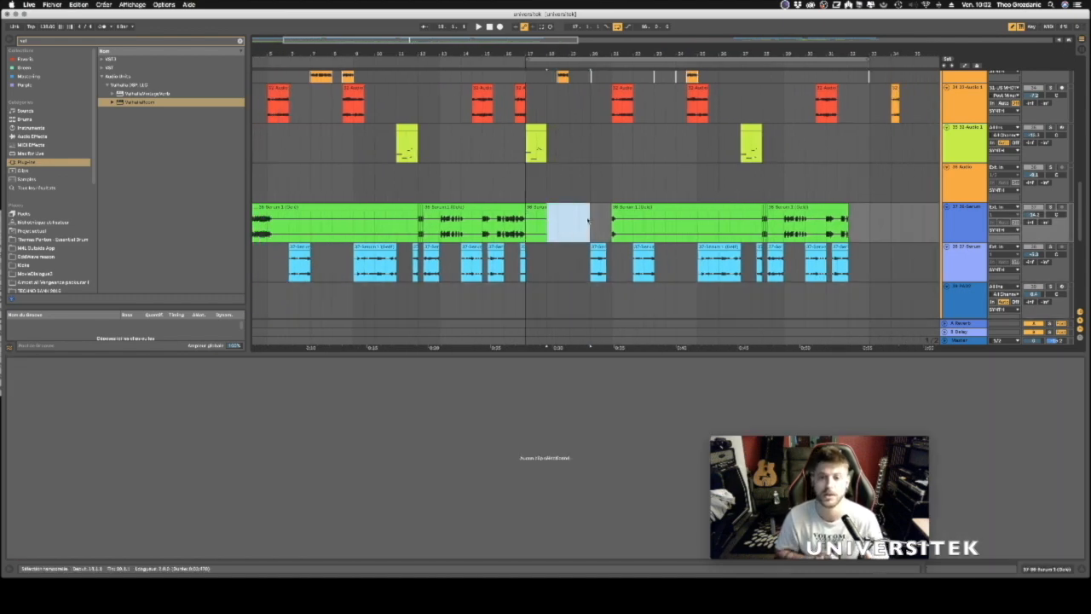